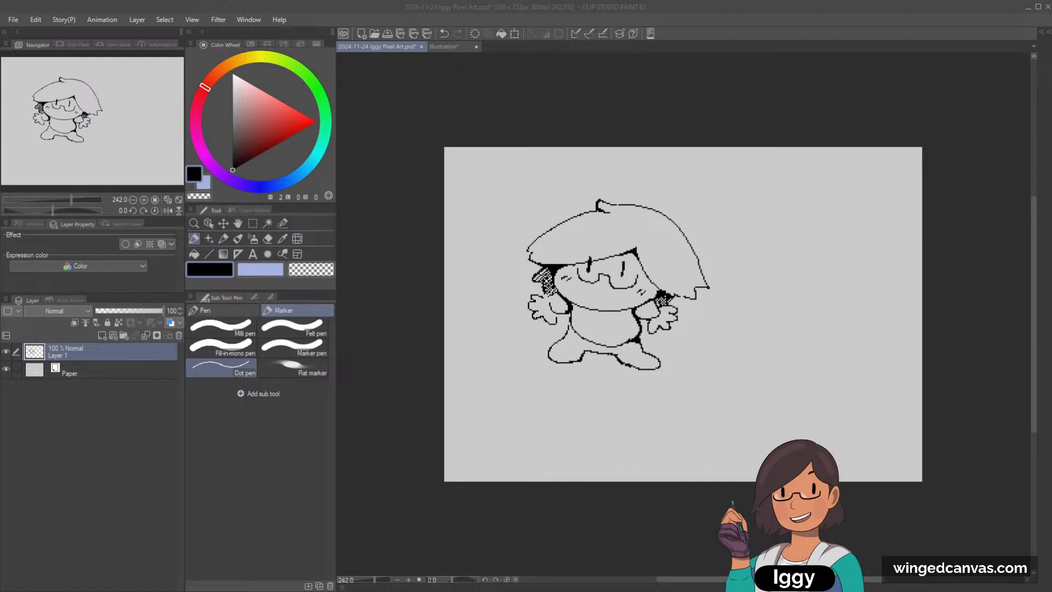
# Step: Draw a short strand line inside the character's hair, near its right tip, with the Dot pen
pyautogui.click(223, 239)
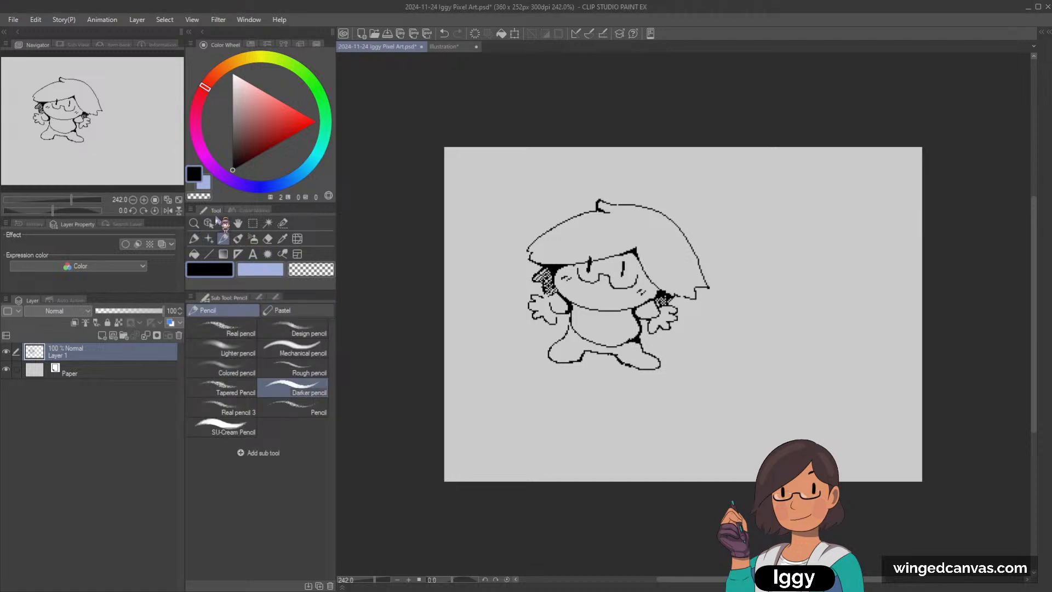
pyautogui.click(194, 239)
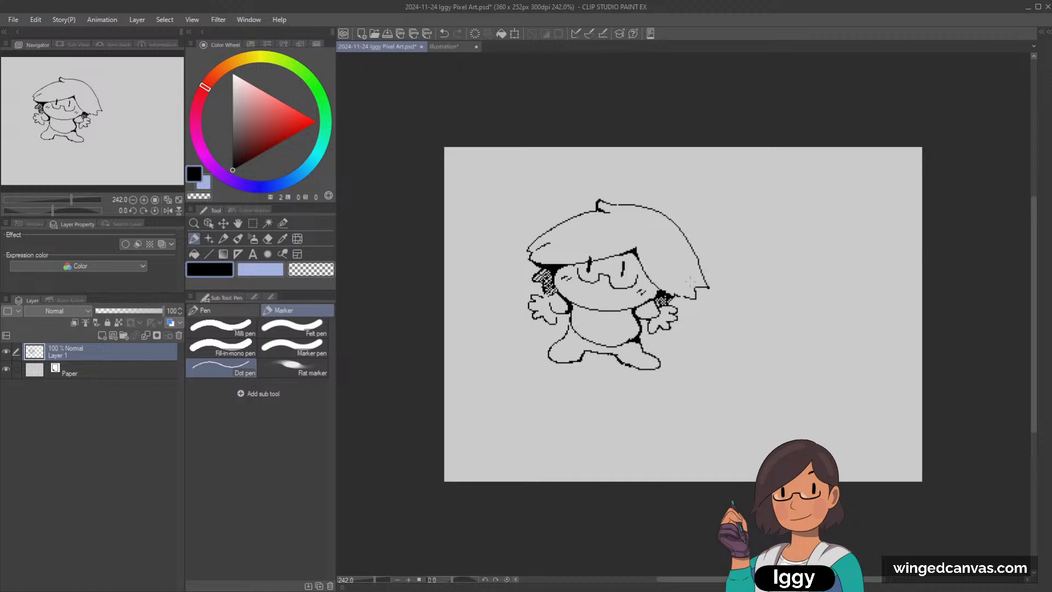
pyautogui.moveTo(676, 261); pyautogui.dragTo(690, 280)
# Step: Draw a thin, slightly sloping line outward on each side of the head, running the left one from the canvas edge to the hair
pyautogui.moveTo(724, 259); pyautogui.dragTo(801, 267)
pyautogui.moveTo(475, 225); pyautogui.dragTo(516, 232)
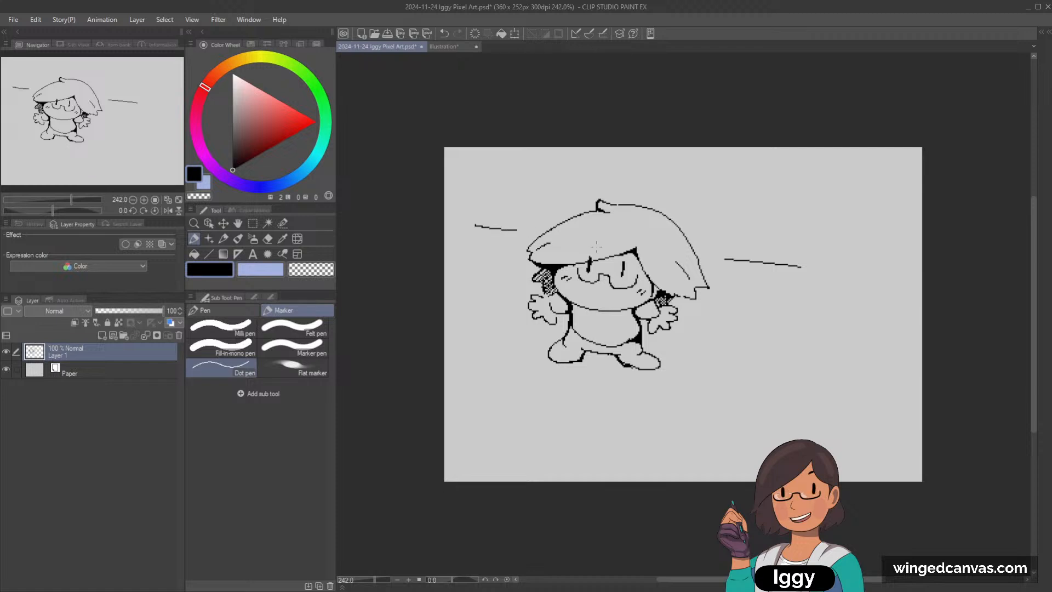
pyautogui.hotkey('ctrl', 'z')
pyautogui.moveTo(452, 225); pyautogui.dragTo(515, 231)
pyautogui.moveTo(518, 233); pyautogui.dragTo(538, 234)
# Step: Close the gap between the right-hand line and the hair outline with a short, aligned stroke
pyautogui.moveTo(700, 255); pyautogui.dragTo(716, 260)
pyautogui.hotkey('ctrl', 'z')
pyautogui.hotkey('ctrl', 'z')
pyautogui.moveTo(699, 255); pyautogui.dragTo(722, 258)
# Step: Draw a parallel lower line from the canvas's left edge to the hair tip, and try its continuation right of the head
pyautogui.moveTo(454, 241); pyautogui.dragTo(527, 255)
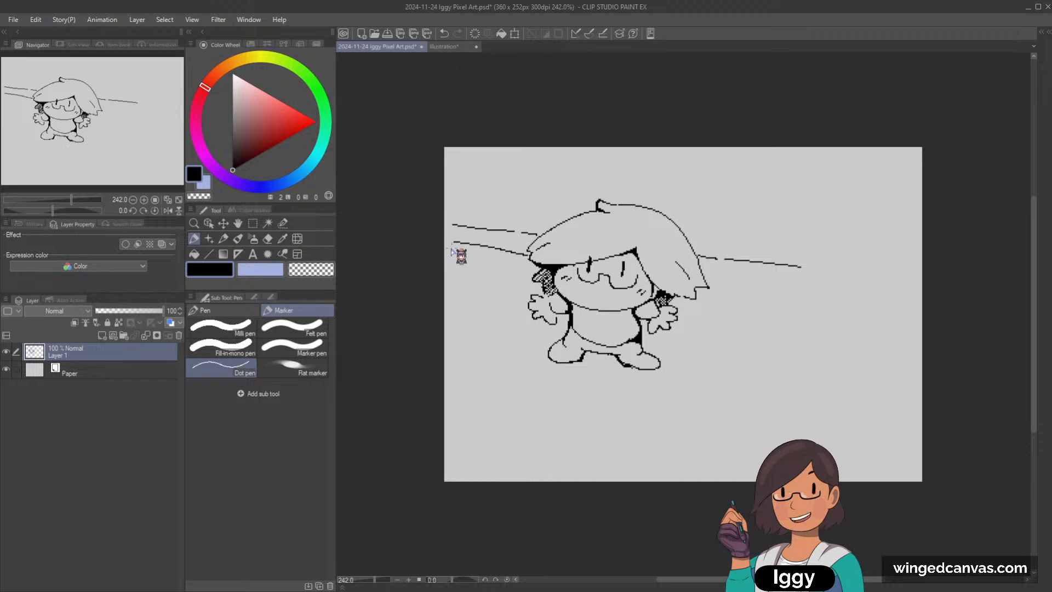
pyautogui.hotkey('ctrl', 'z')
pyautogui.moveTo(452, 245); pyautogui.dragTo(529, 254)
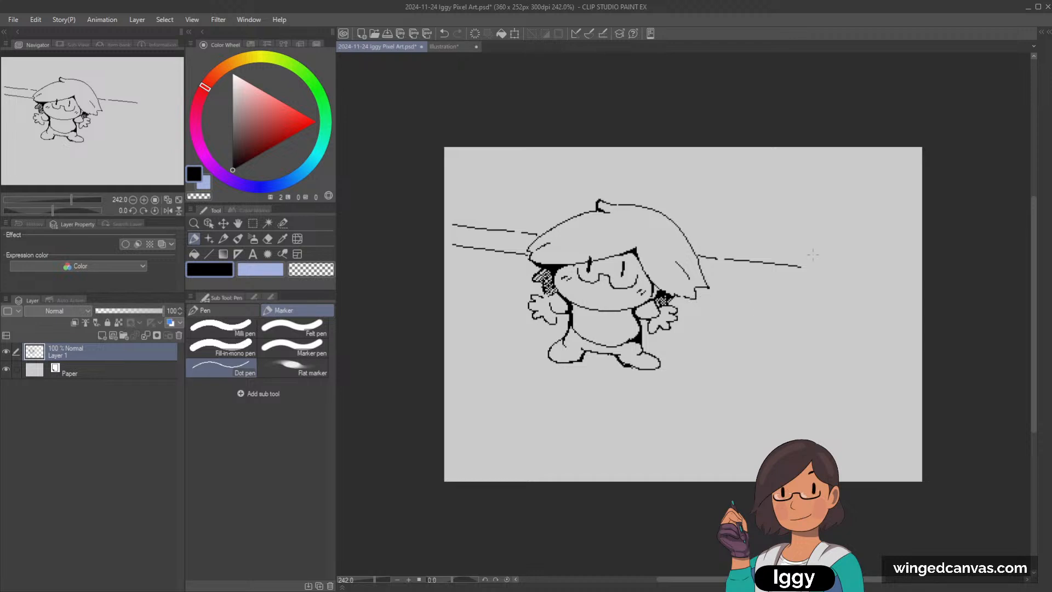
pyautogui.moveTo(715, 280); pyautogui.dragTo(821, 291)
pyautogui.hotkey('ctrl', 'z')
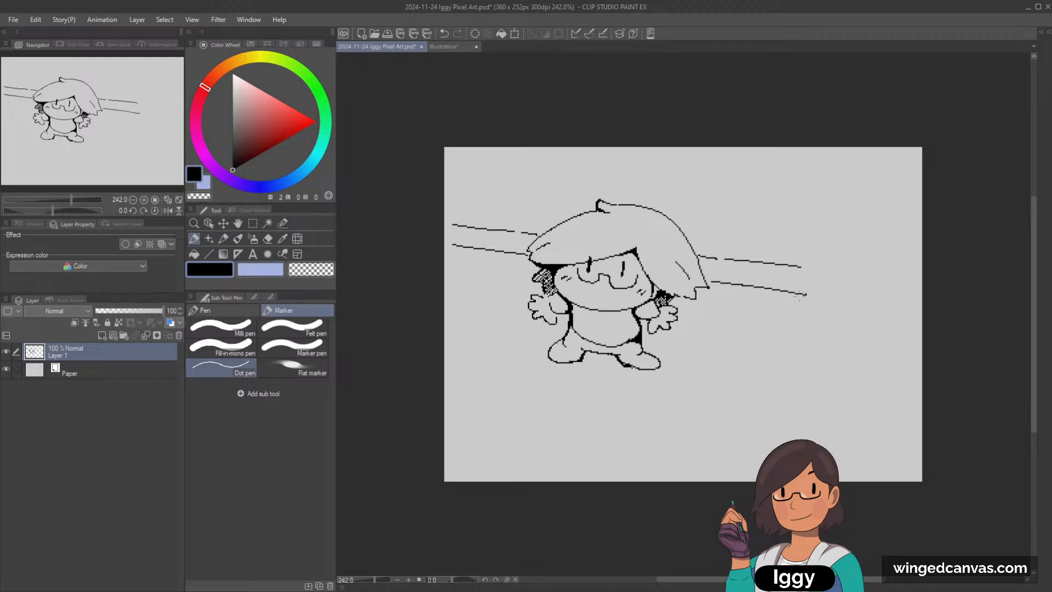
# Step: Move the drawing down and right toward the canvas centre, and join the parallel lines with a short vertical Dot pen stroke on each side
pyautogui.click(223, 223)
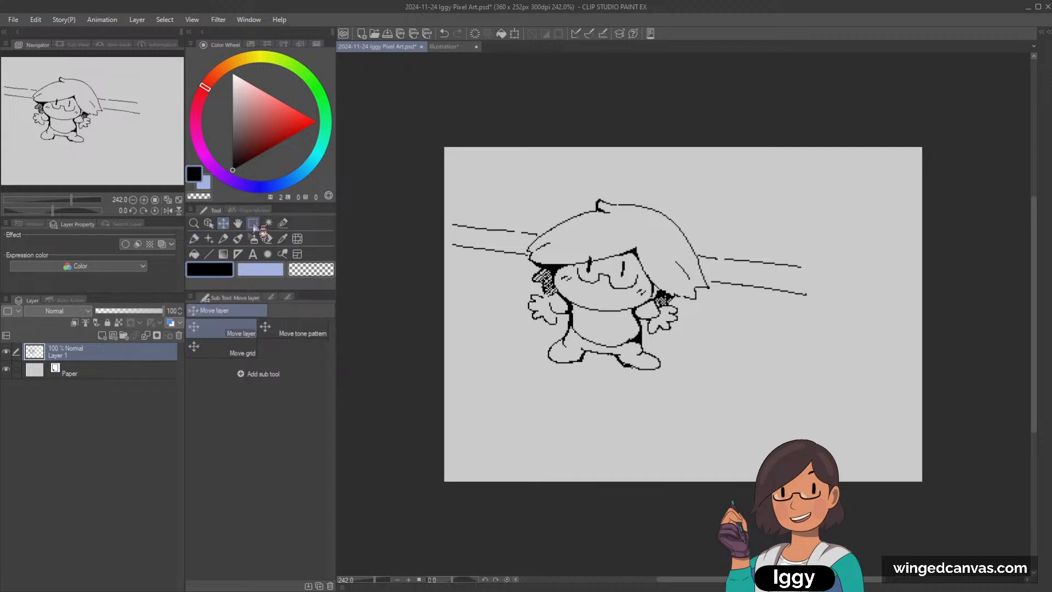
pyautogui.moveTo(719, 287)
pyautogui.mouseDown()
pyautogui.moveTo(758, 299)
pyautogui.moveTo(718, 296)
pyautogui.mouseUp()
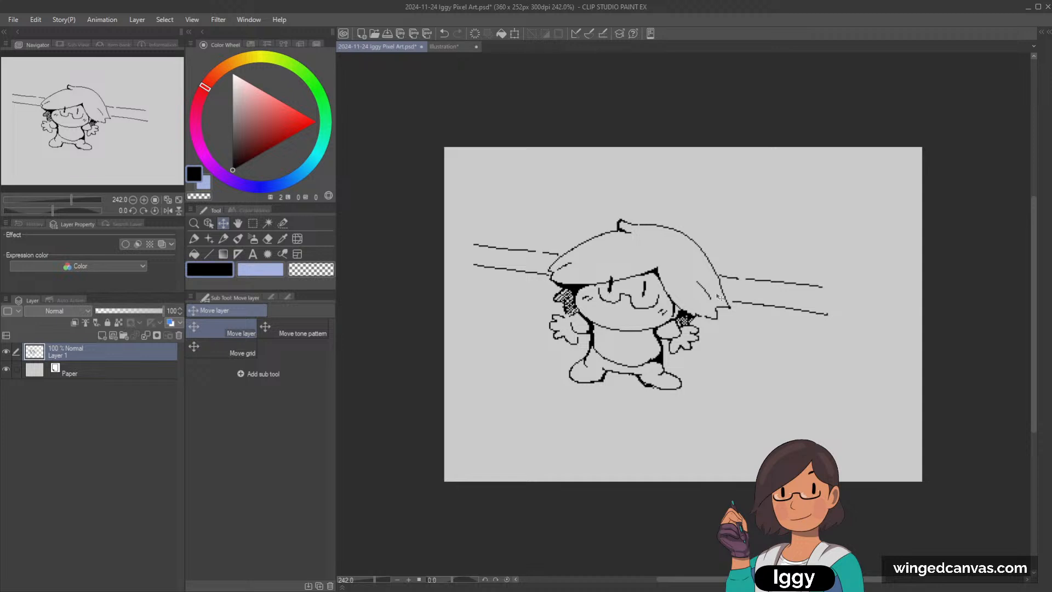
pyautogui.click(223, 239)
pyautogui.click(238, 239)
pyautogui.click(195, 239)
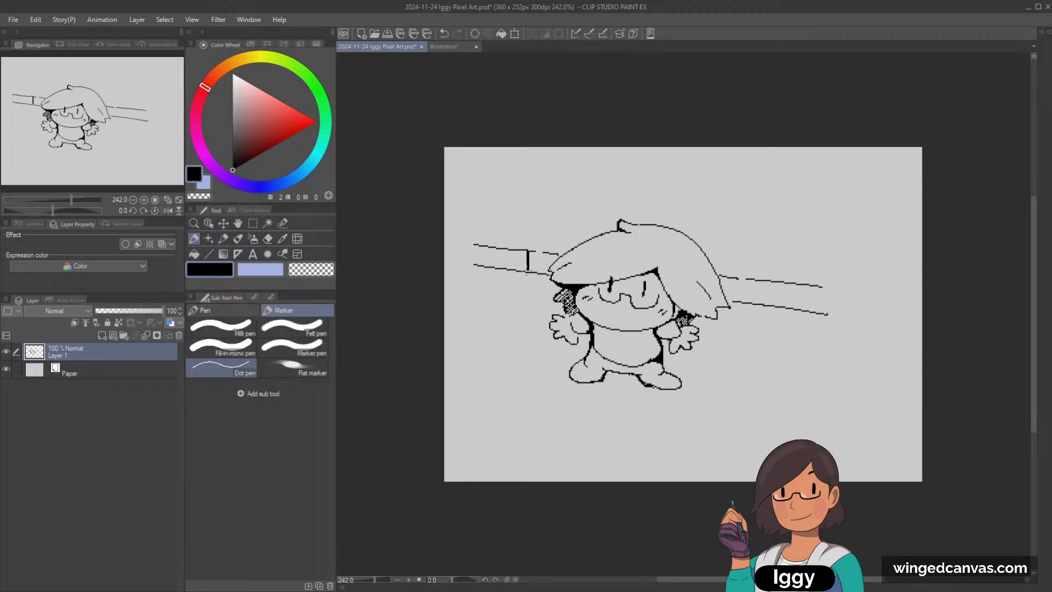
pyautogui.moveTo(750, 281); pyautogui.dragTo(750, 303)
# Step: Hide Layer 1 containing the character drawing
pyautogui.click(194, 224)
pyautogui.moveTo(525, 280); pyautogui.dragTo(502, 280)
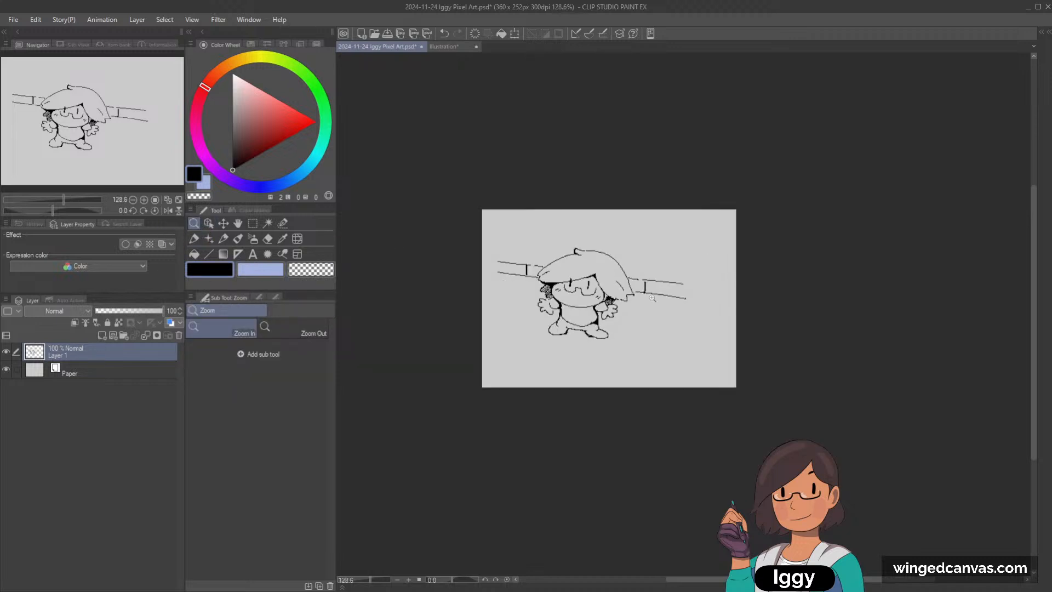
pyautogui.click(652, 297)
pyautogui.click(652, 298)
pyautogui.click(6, 353)
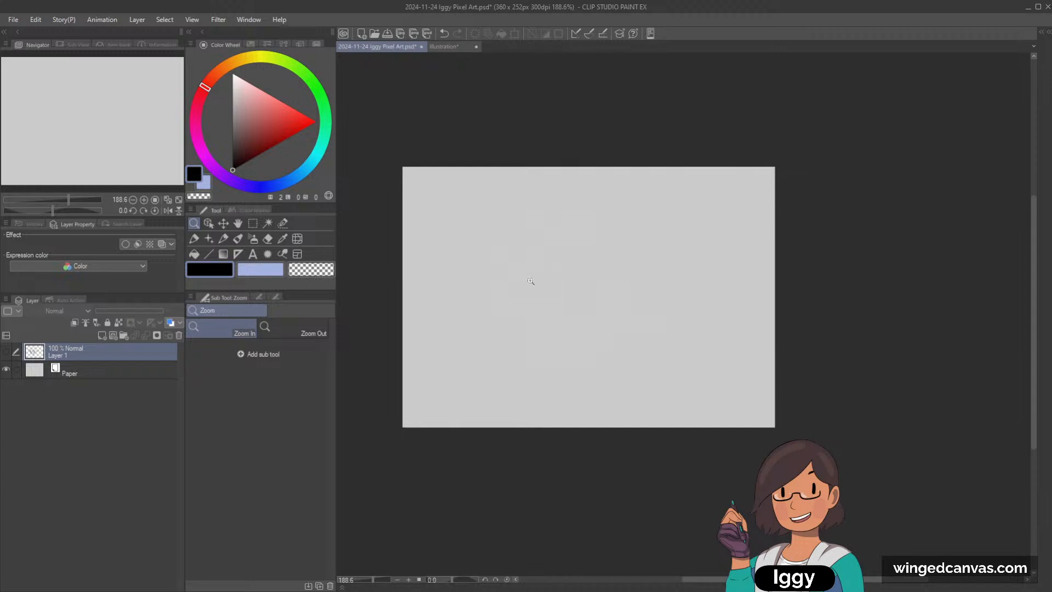
pyautogui.moveTo(561, 259); pyautogui.dragTo(558, 252)
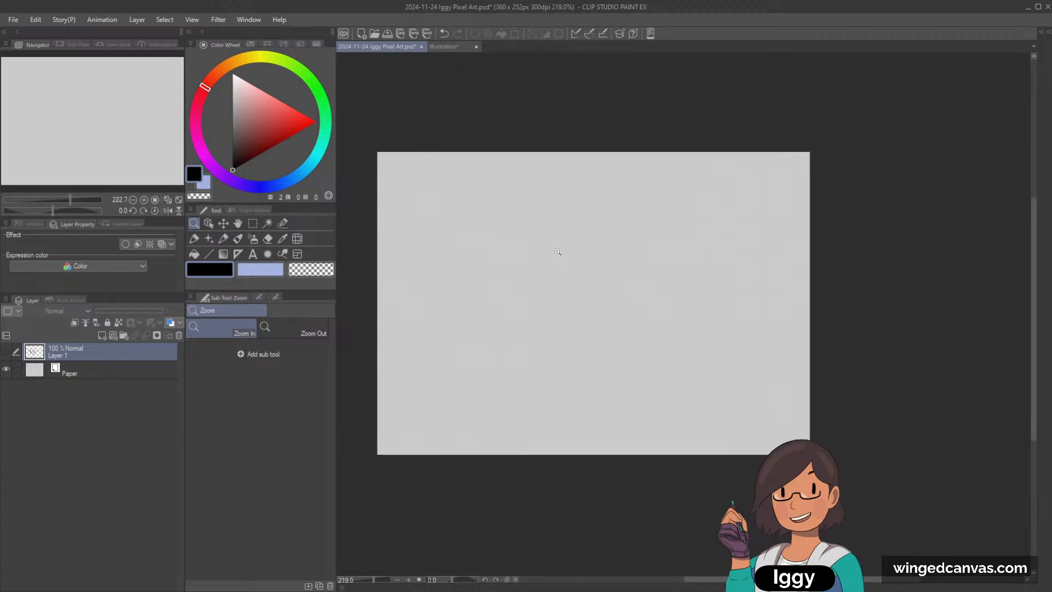
# Step: Switch to the Illustration canvas and add a new layer above the screenshot of the New dialog
pyautogui.click(223, 239)
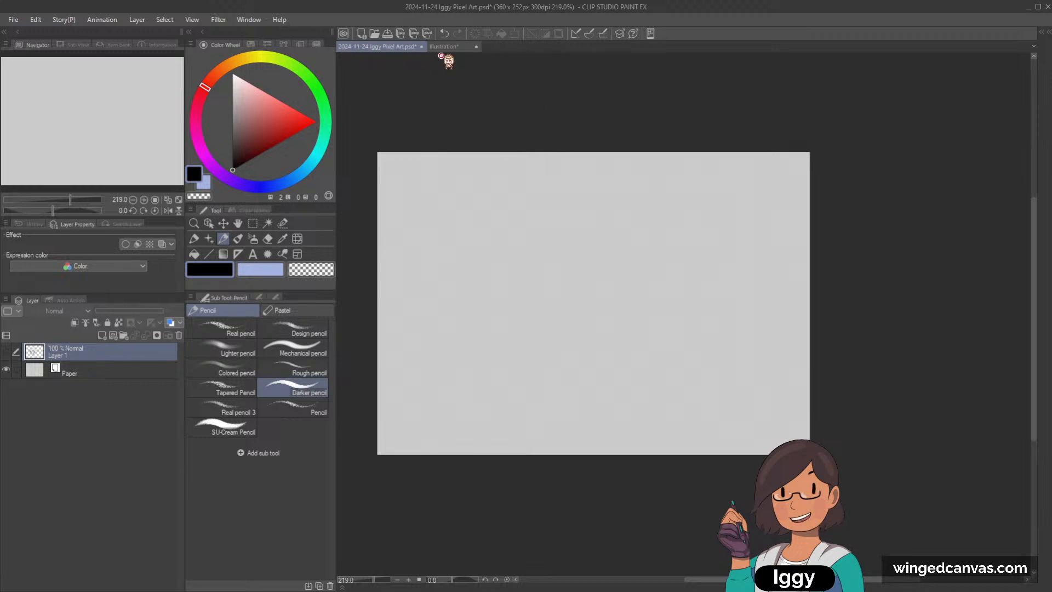
pyautogui.click(443, 46)
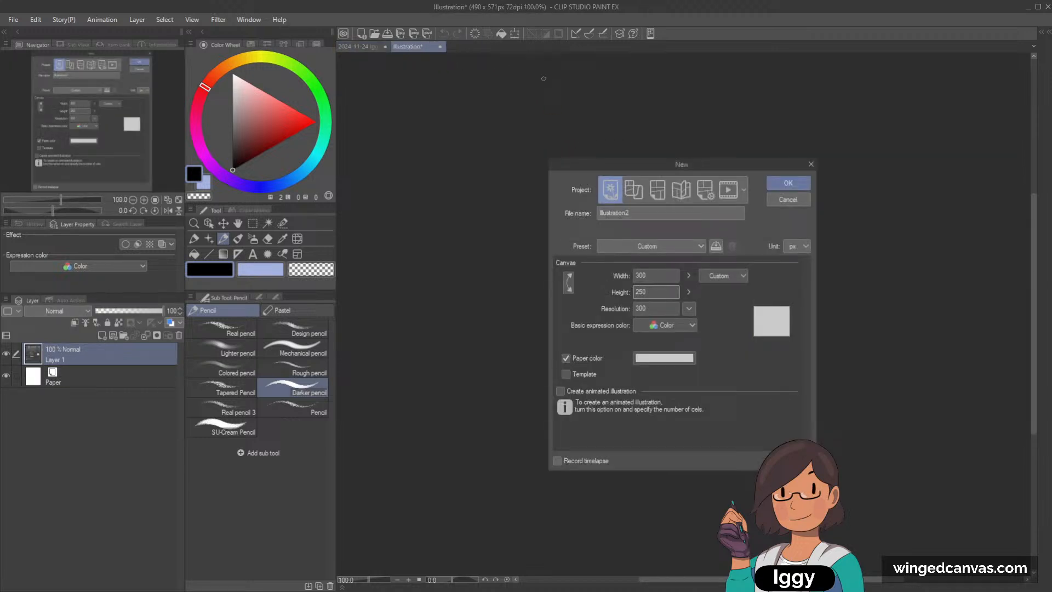
pyautogui.click(195, 224)
pyautogui.moveTo(114, 146); pyautogui.dragTo(141, 156)
pyautogui.scroll(3, 685, 310)
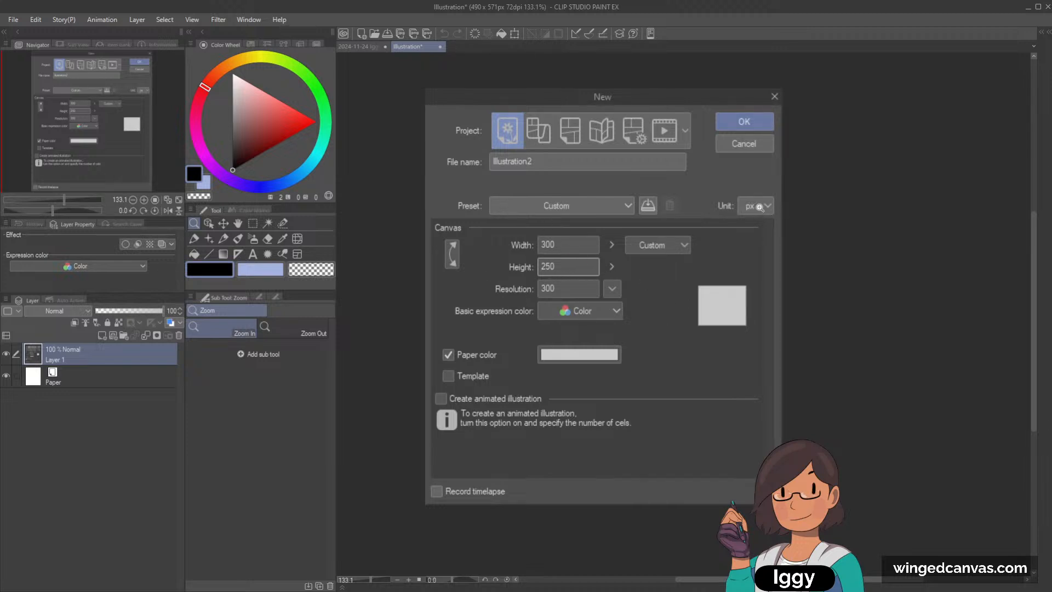
pyautogui.click(102, 335)
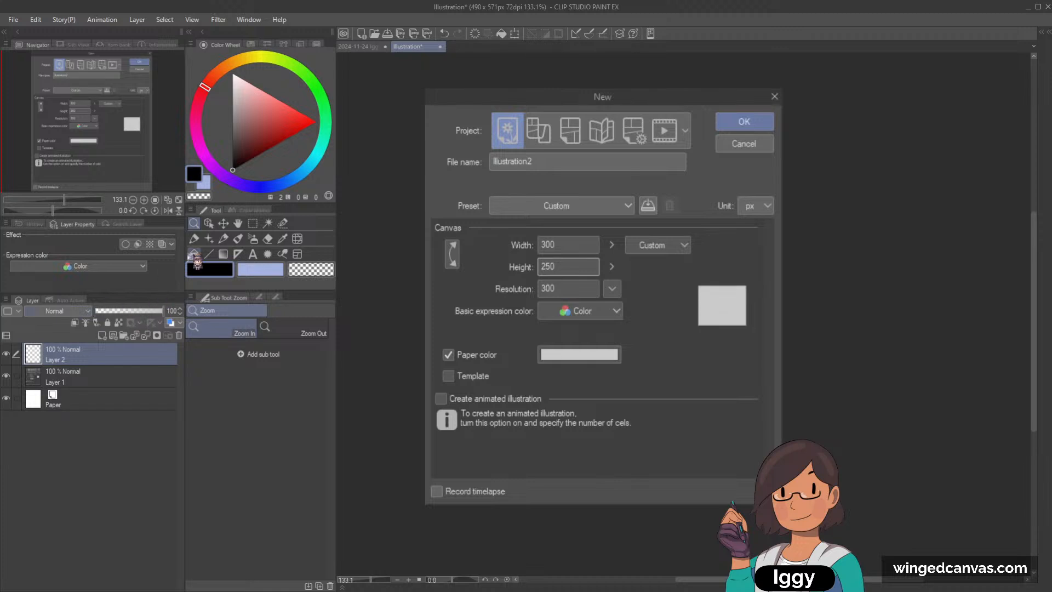
# Step: Outline the Unit setting and the Width and Height values in bright green with the Lighter pencil
pyautogui.click(261, 269)
pyautogui.click(307, 92)
pyautogui.click(312, 119)
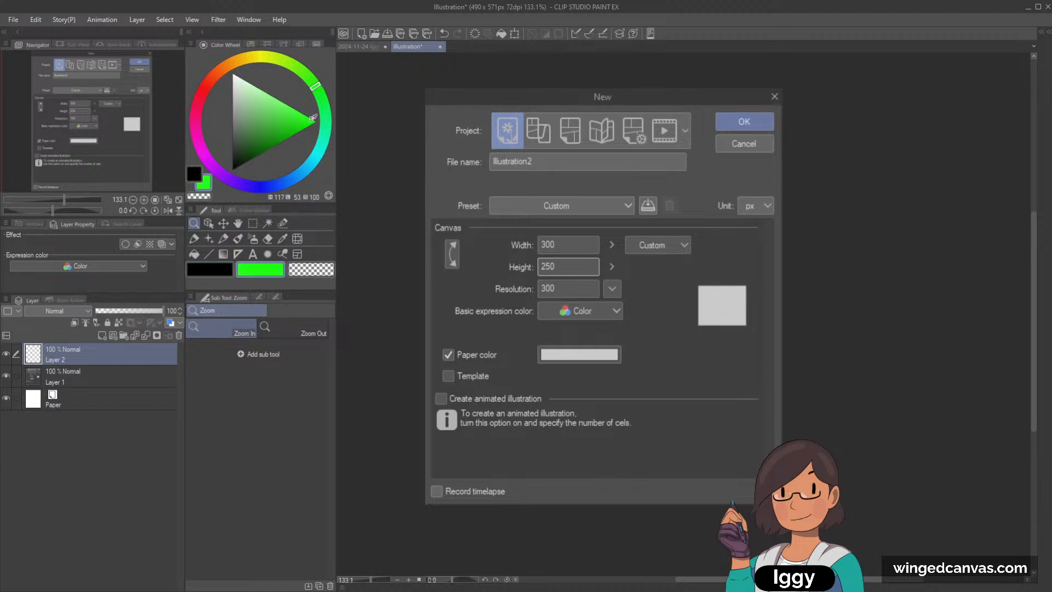
pyautogui.click(223, 238)
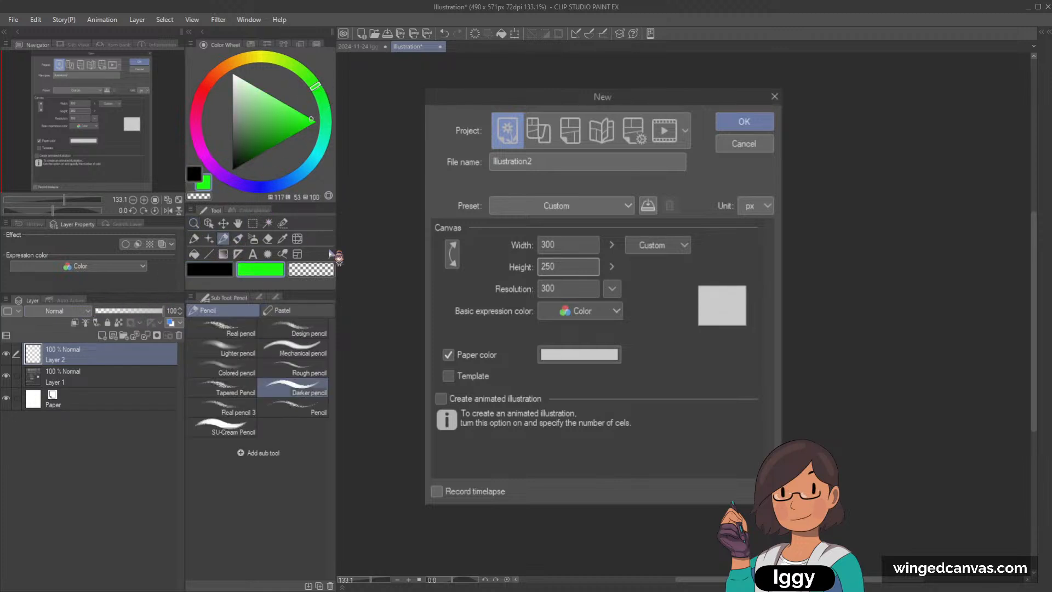
pyautogui.click(230, 351)
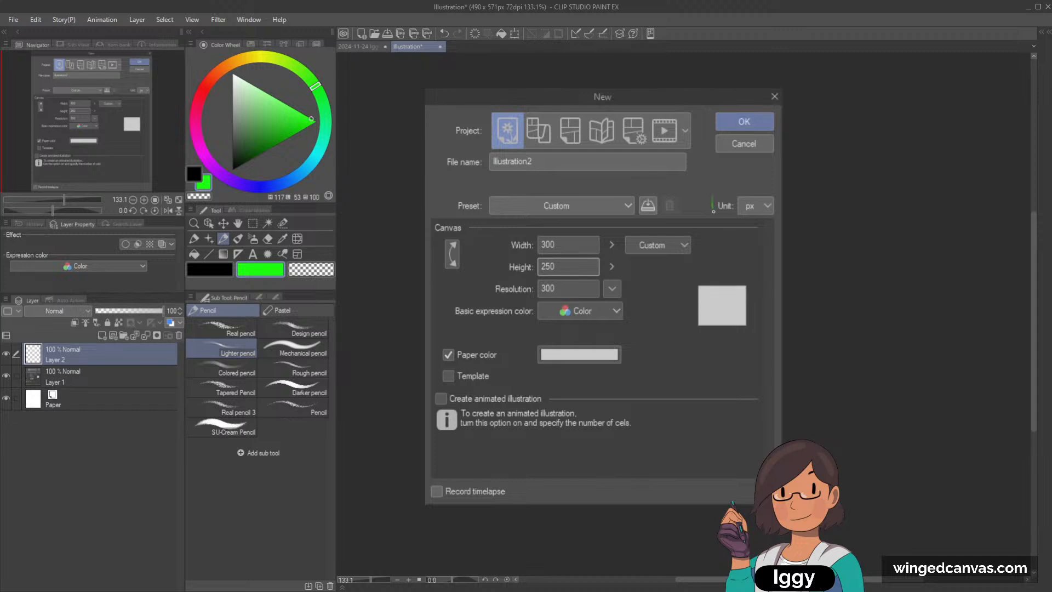
pyautogui.moveTo(717, 192); pyautogui.dragTo(769, 190)
pyautogui.moveTo(510, 234)
pyautogui.mouseDown()
pyautogui.moveTo(570, 237)
pyautogui.moveTo(567, 263)
pyautogui.mouseUp()
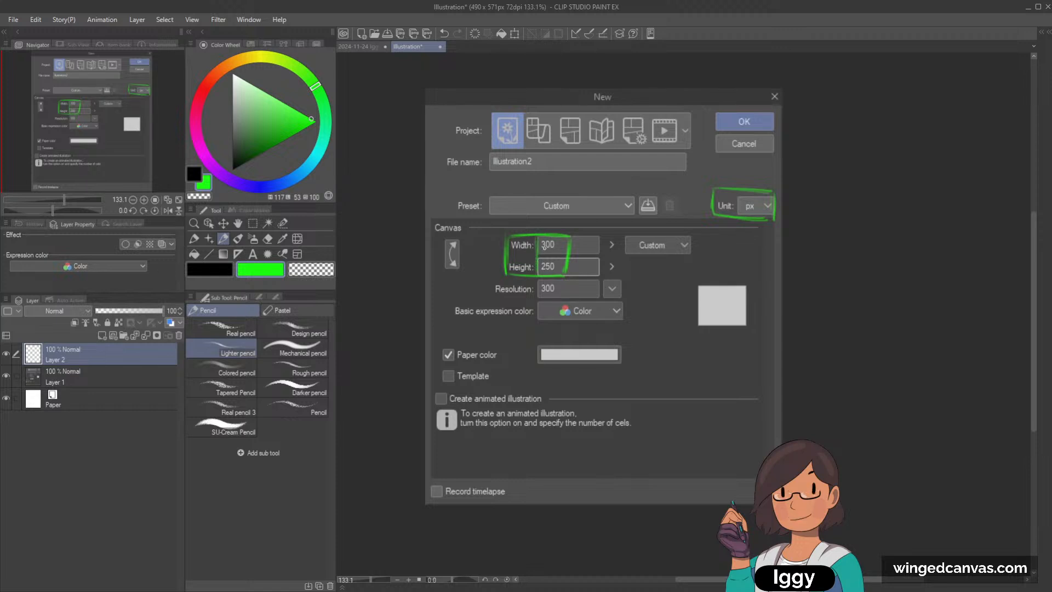
pyautogui.click(177, 199)
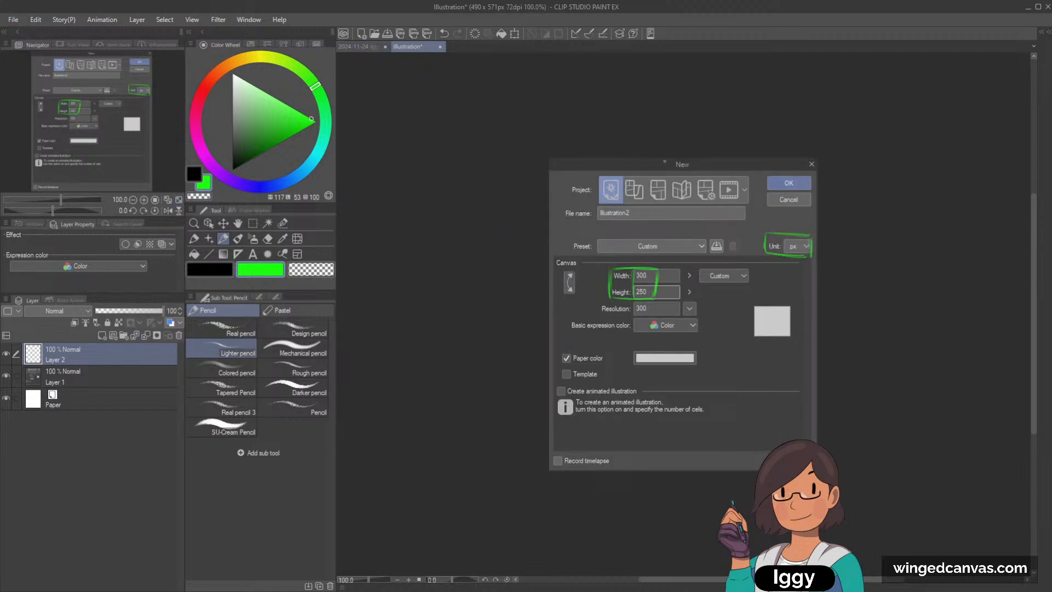
pyautogui.scroll(2, 640, 289)
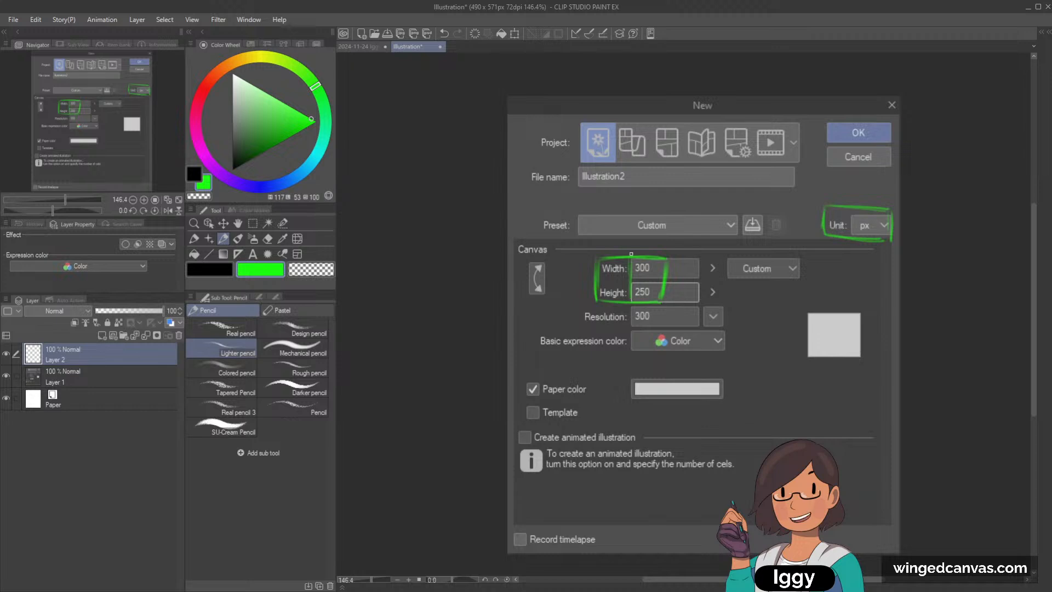
# Step: Add a new layer above Layer 1 in the Iggy Pixel Art document and set the Dot pen's colour to black
pyautogui.click(362, 46)
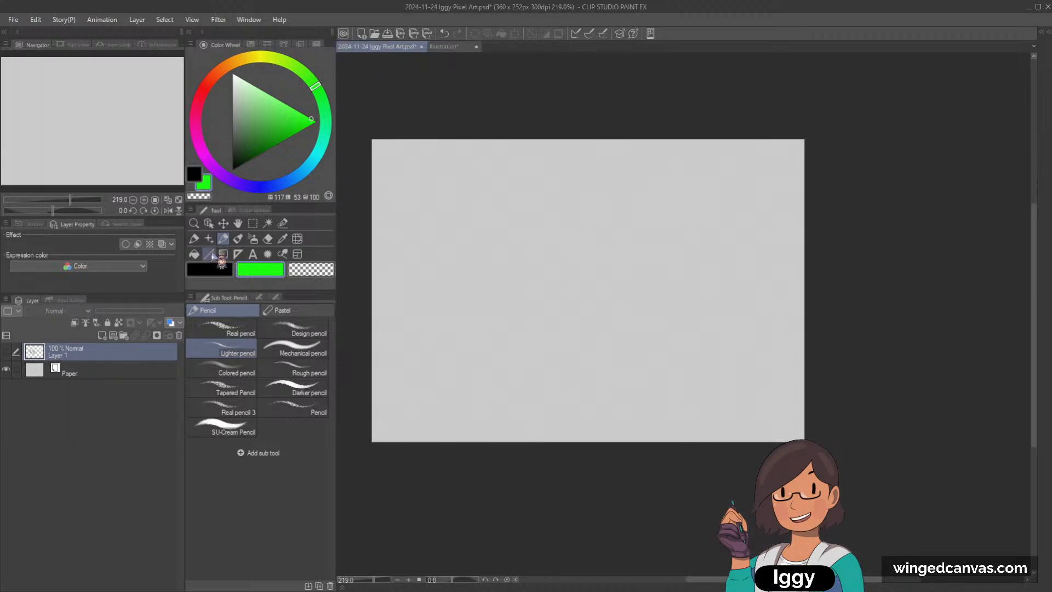
pyautogui.click(195, 239)
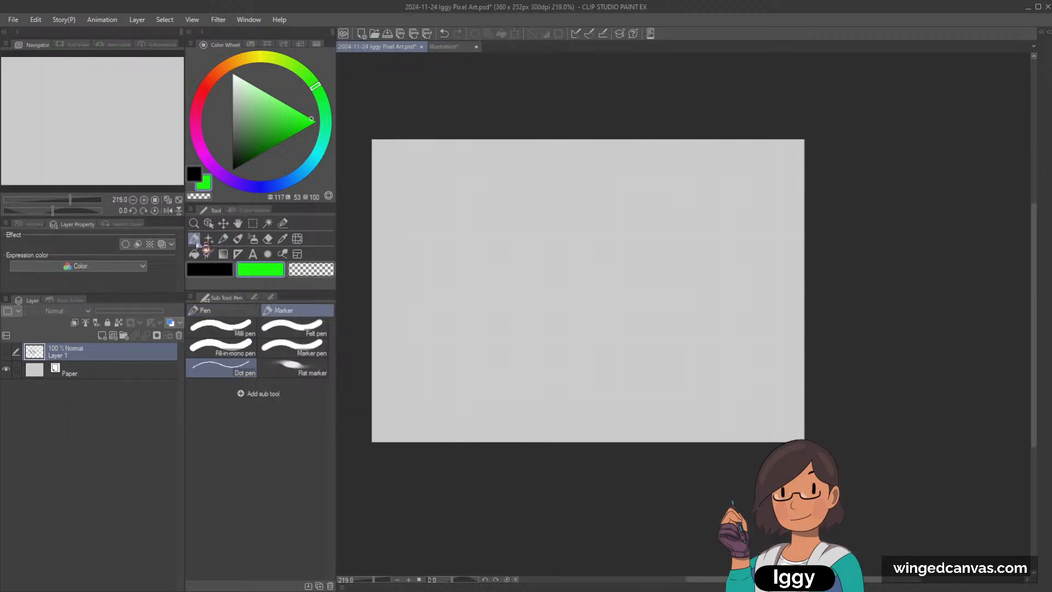
pyautogui.click(112, 336)
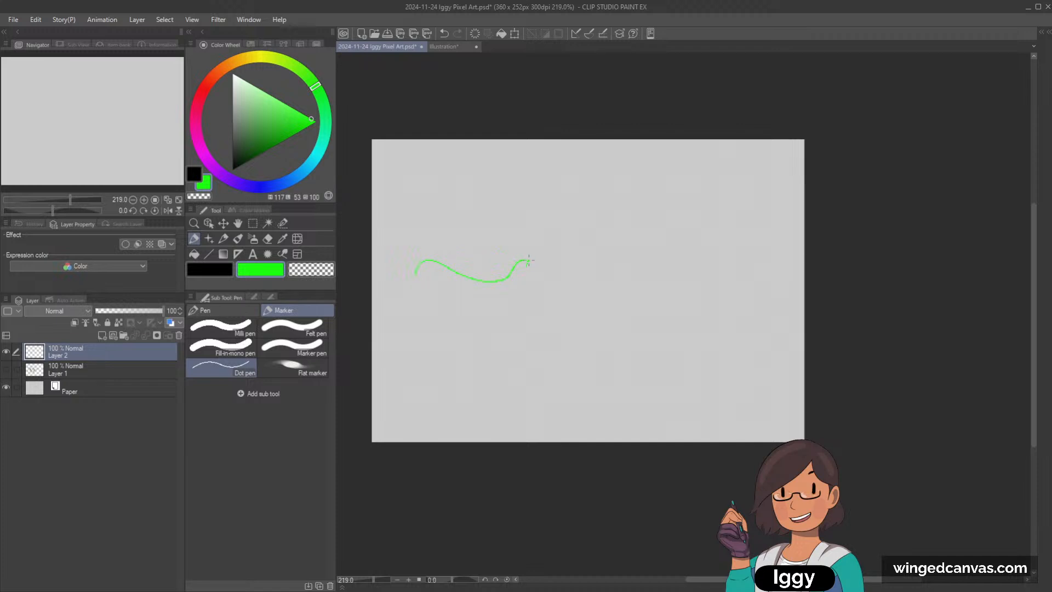
pyautogui.moveTo(269, 125); pyautogui.dragTo(232, 170)
# Step: Try freehand looping strokes across the empty layer with the black Dot pen and undo them
pyautogui.moveTo(406, 277)
pyautogui.mouseDown()
pyautogui.moveTo(417, 252)
pyautogui.moveTo(519, 307)
pyautogui.moveTo(531, 269)
pyautogui.moveTo(676, 276)
pyautogui.moveTo(677, 315)
pyautogui.moveTo(592, 326)
pyautogui.moveTo(454, 379)
pyautogui.moveTo(439, 330)
pyautogui.moveTo(524, 368)
pyautogui.moveTo(697, 353)
pyautogui.moveTo(695, 239)
pyautogui.moveTo(470, 279)
pyautogui.moveTo(475, 214)
pyautogui.moveTo(575, 248)
pyautogui.moveTo(662, 214)
pyautogui.moveTo(635, 190)
pyautogui.moveTo(488, 248)
pyautogui.moveTo(493, 186)
pyautogui.moveTo(568, 206)
pyautogui.moveTo(694, 267)
pyautogui.mouseUp()
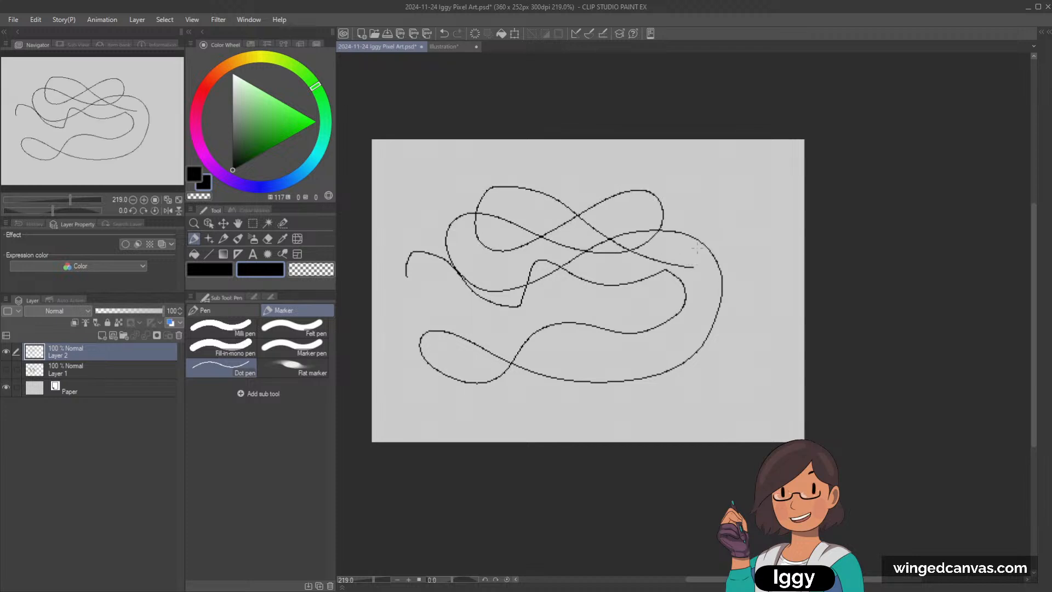
pyautogui.hotkey('ctrl', 'z')
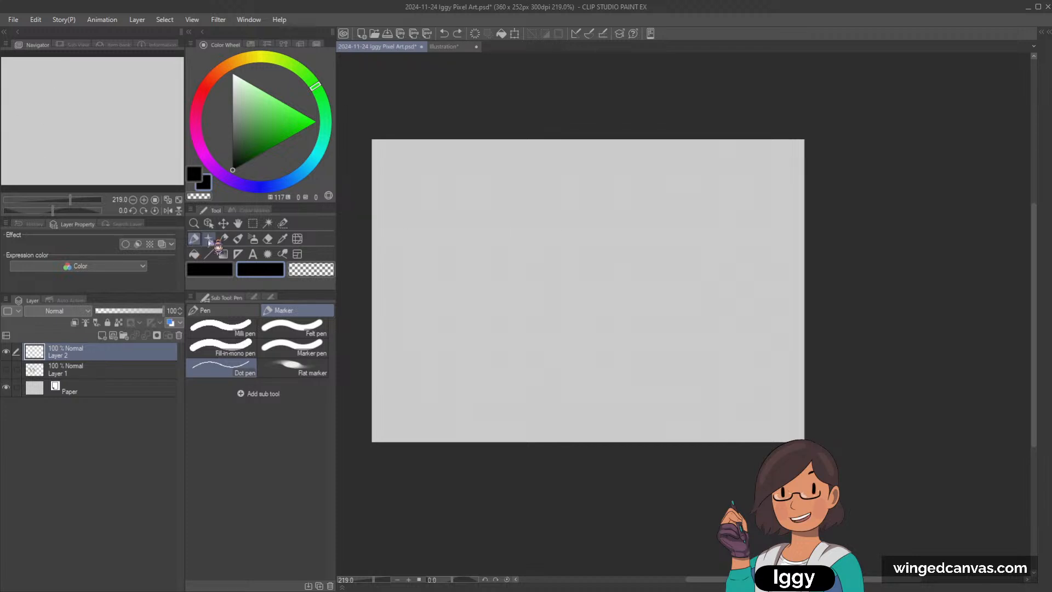
pyautogui.moveTo(427, 277)
pyautogui.mouseDown()
pyautogui.moveTo(413, 219)
pyautogui.moveTo(469, 247)
pyautogui.mouseUp()
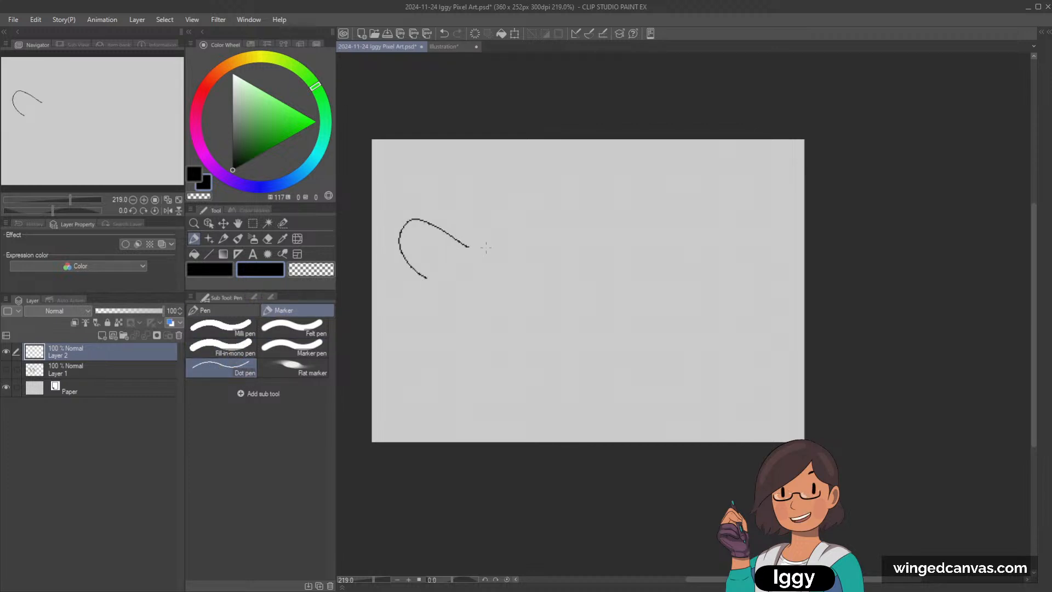
pyautogui.moveTo(477, 250)
pyautogui.mouseDown()
pyautogui.moveTo(628, 269)
pyautogui.moveTo(587, 199)
pyautogui.moveTo(442, 349)
pyautogui.moveTo(589, 323)
pyautogui.moveTo(618, 306)
pyautogui.mouseUp()
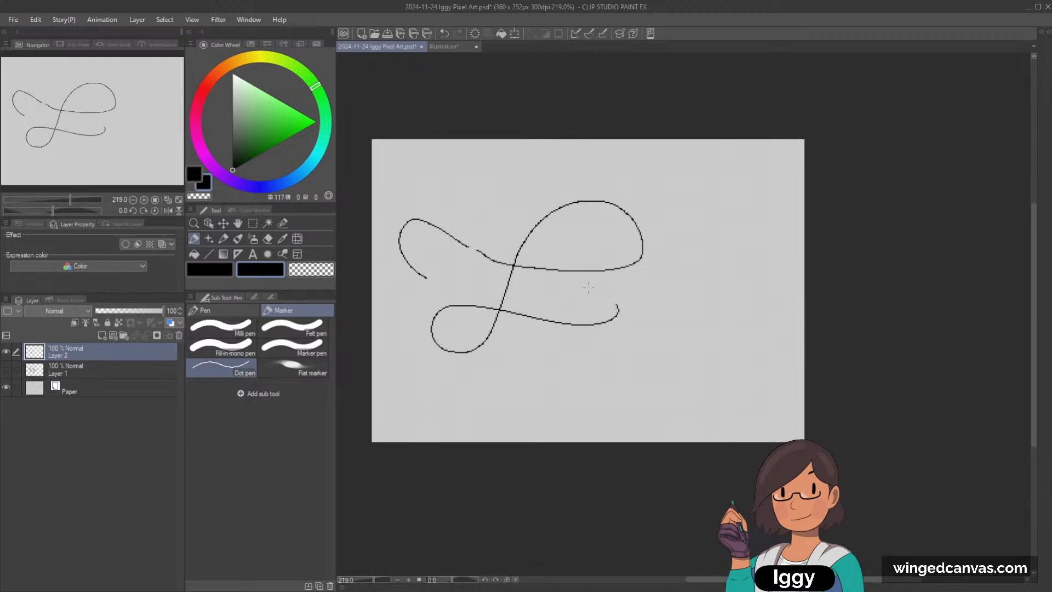
pyautogui.hotkey('ctrl', 'z')
pyautogui.hotkey('ctrl', 'z')
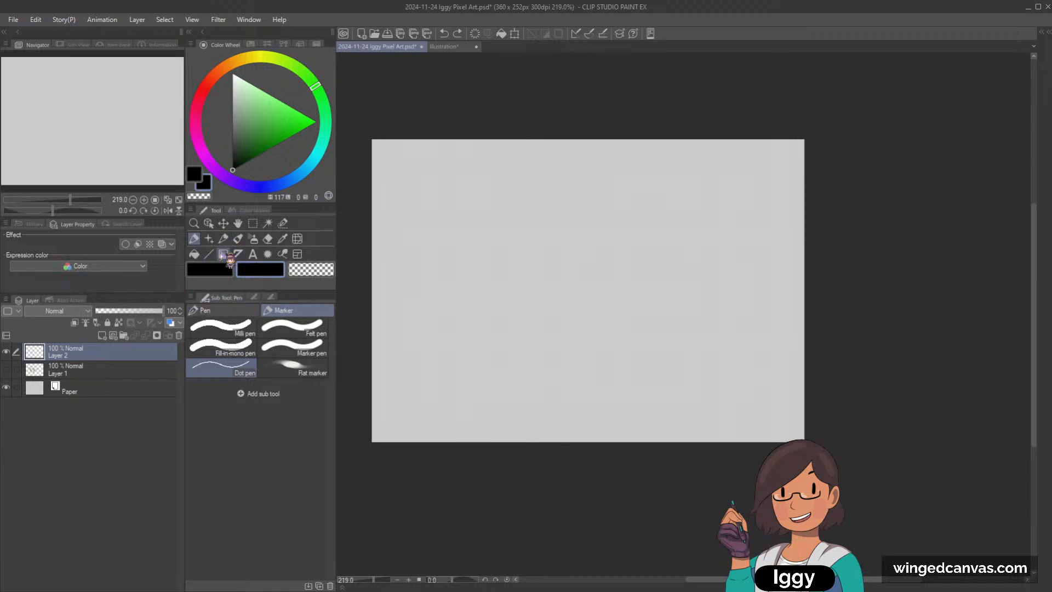
# Step: Set the G-pen to brush size 1, test it with a long looping stroke, and undo the stroke
pyautogui.click(218, 310)
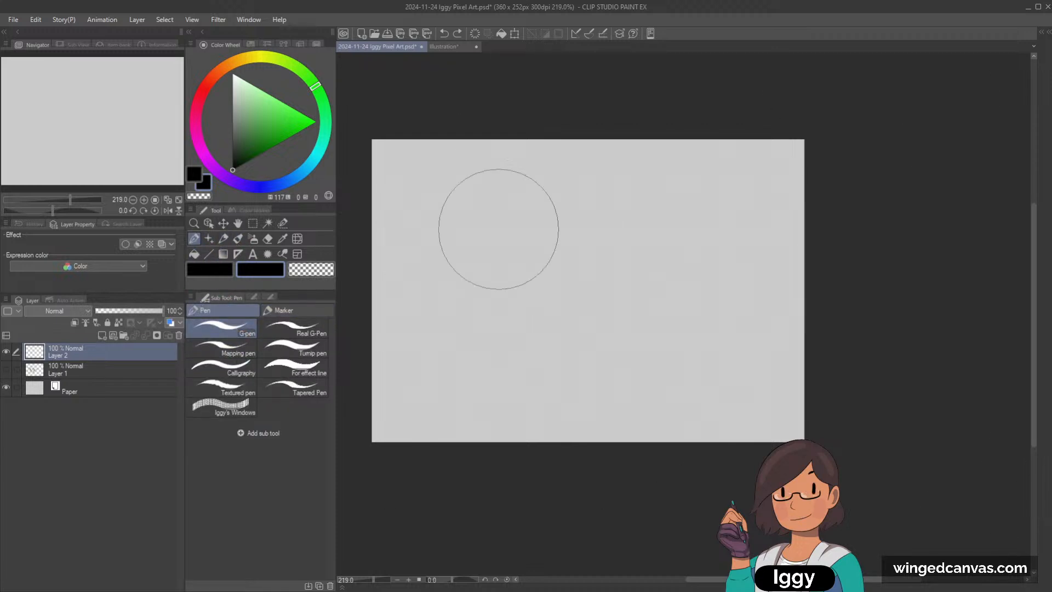
pyautogui.press('[')
pyautogui.press('[')
pyautogui.press('[')
pyautogui.press('[')
pyautogui.press('[')
pyautogui.press('[')
pyautogui.press('[')
pyautogui.press('[')
pyautogui.press('[')
pyautogui.click(270, 297)
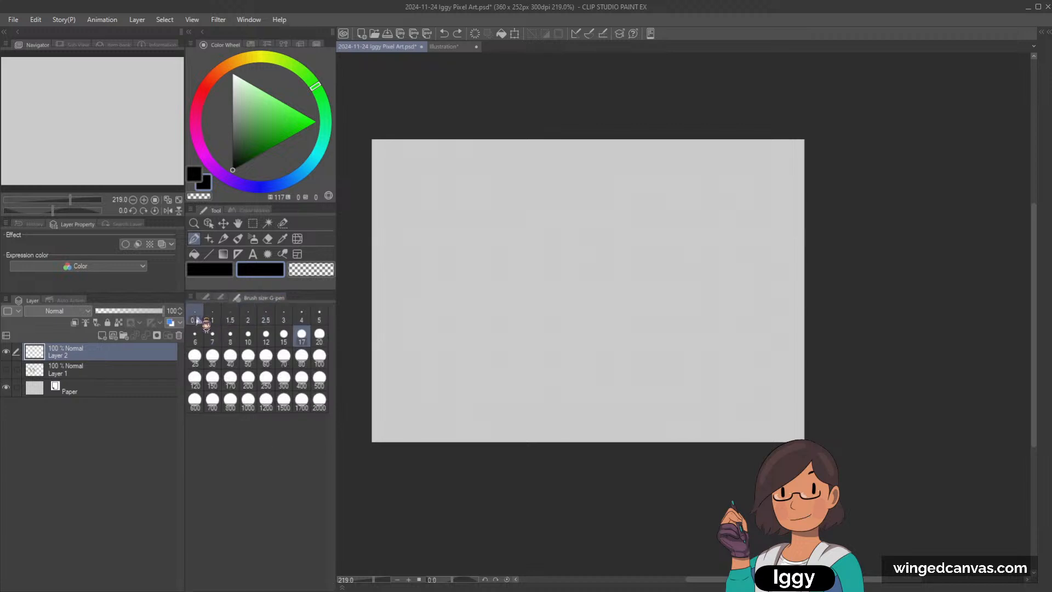
pyautogui.click(212, 320)
pyautogui.moveTo(434, 259)
pyautogui.mouseDown()
pyautogui.moveTo(578, 235)
pyautogui.moveTo(594, 282)
pyautogui.moveTo(548, 297)
pyautogui.moveTo(469, 298)
pyautogui.moveTo(461, 336)
pyautogui.moveTo(550, 334)
pyautogui.moveTo(627, 349)
pyautogui.moveTo(715, 284)
pyautogui.moveTo(668, 209)
pyautogui.moveTo(570, 191)
pyautogui.moveTo(452, 210)
pyautogui.moveTo(432, 181)
pyautogui.moveTo(650, 220)
pyautogui.moveTo(682, 185)
pyautogui.moveTo(603, 191)
pyautogui.moveTo(510, 230)
pyautogui.mouseUp()
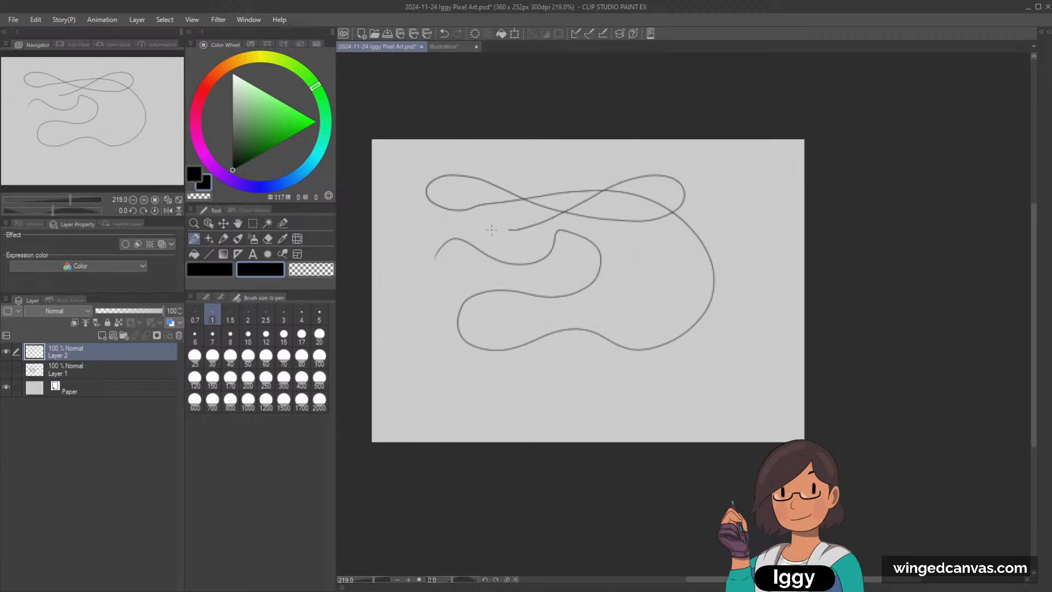
pyautogui.hotkey('ctrl', 'z')
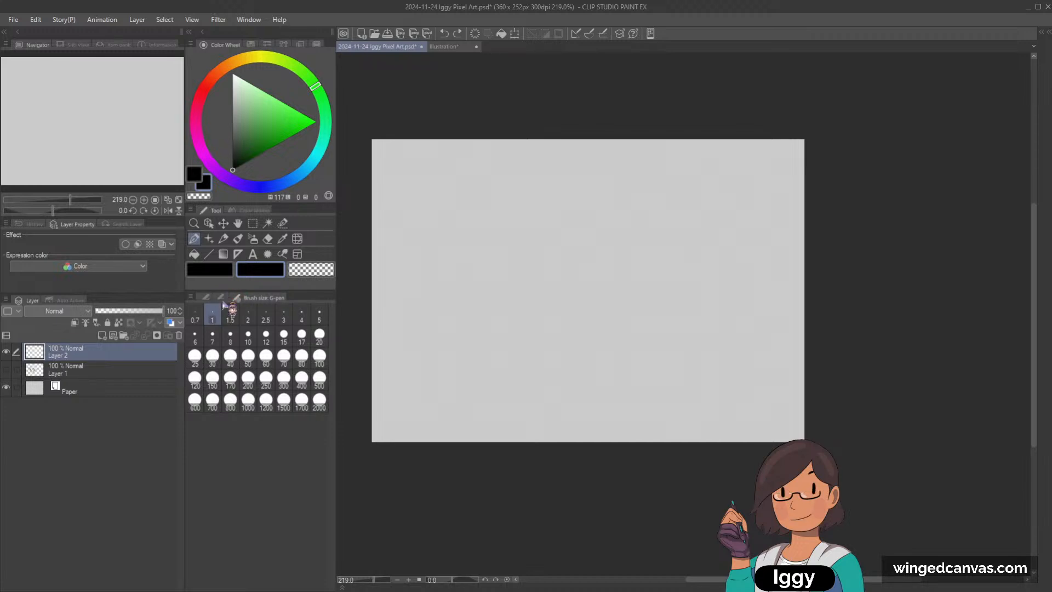
# Step: Turn off the G-pen's anti-aliasing, test it with a long curving stroke, and undo the stroke
pyautogui.click(221, 297)
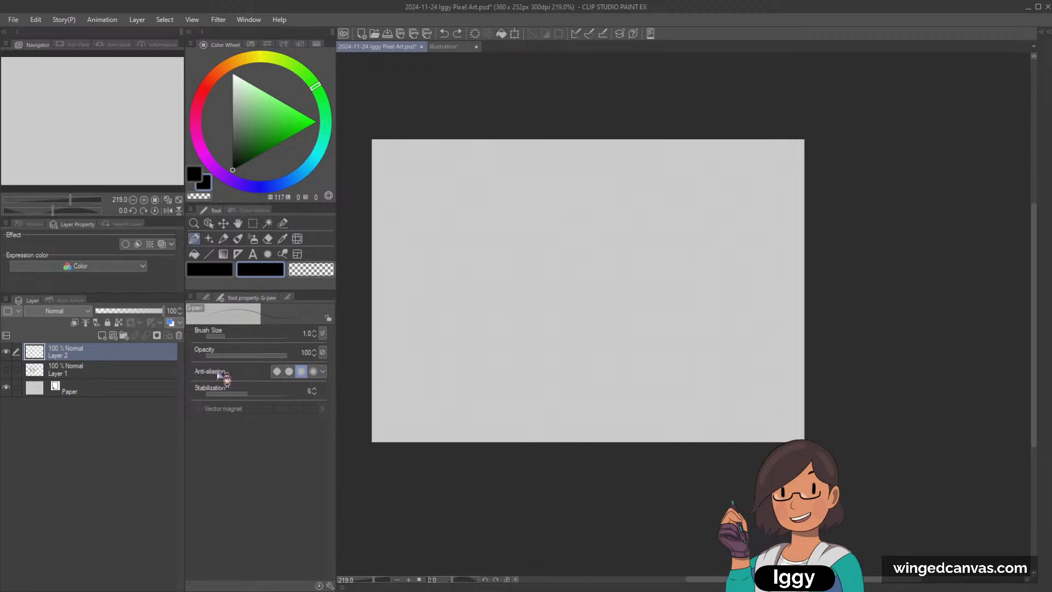
pyautogui.click(276, 372)
pyautogui.moveTo(449, 257)
pyautogui.mouseDown()
pyautogui.moveTo(467, 239)
pyautogui.moveTo(564, 241)
pyautogui.moveTo(672, 297)
pyautogui.moveTo(548, 353)
pyautogui.moveTo(681, 405)
pyautogui.moveTo(502, 369)
pyautogui.moveTo(437, 235)
pyautogui.moveTo(702, 190)
pyautogui.moveTo(735, 370)
pyautogui.mouseUp()
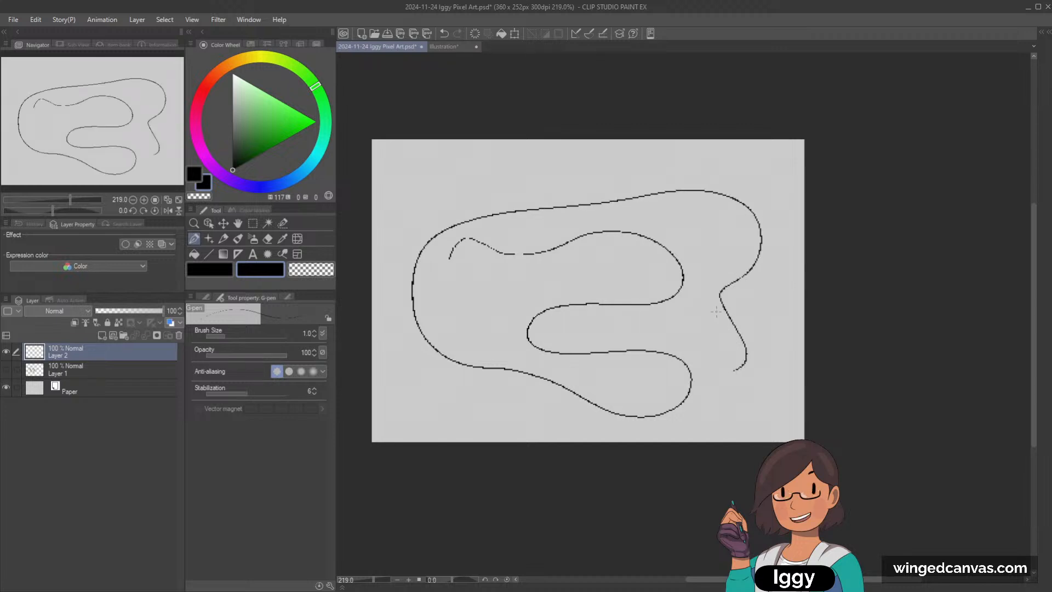
pyautogui.hotkey('ctrl', 'z')
# Step: Try the G-pen's strongest anti-aliasing with a looping stroke, compare it at a smaller view, and undo the stroke
pyautogui.click(313, 372)
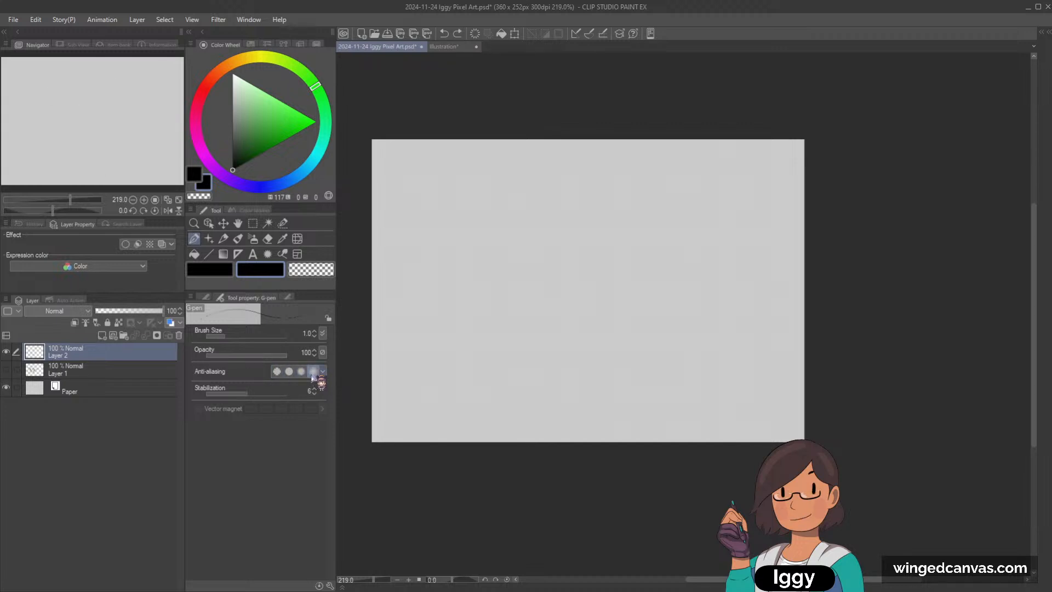
pyautogui.moveTo(436, 283)
pyautogui.mouseDown()
pyautogui.moveTo(434, 247)
pyautogui.moveTo(650, 228)
pyautogui.moveTo(574, 276)
pyautogui.moveTo(493, 283)
pyautogui.moveTo(710, 252)
pyautogui.moveTo(558, 376)
pyautogui.moveTo(729, 350)
pyautogui.moveTo(598, 404)
pyautogui.mouseUp()
pyautogui.scroll(-5, 693, 248)
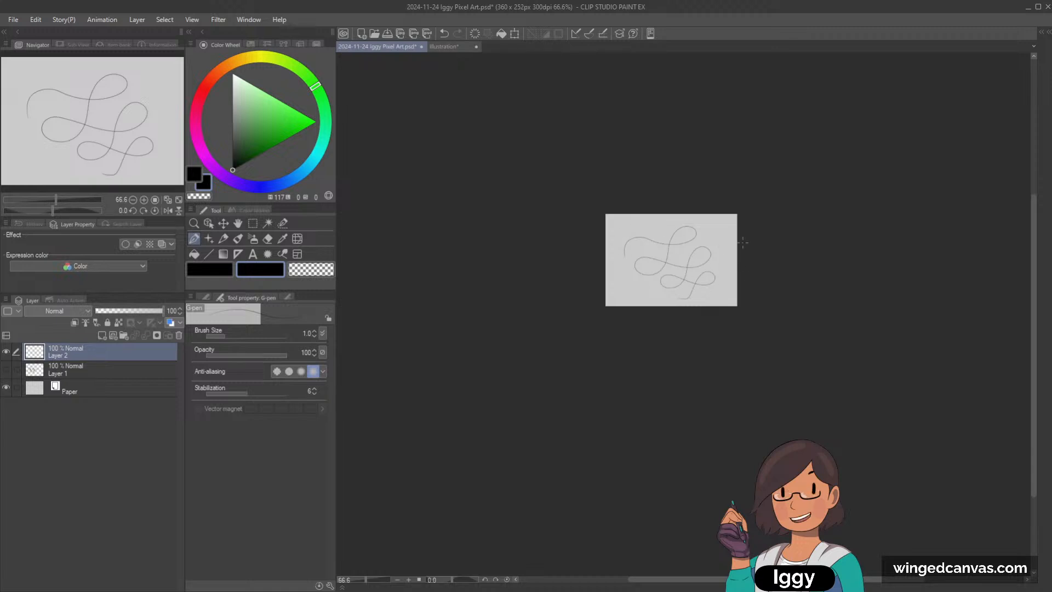
pyautogui.scroll(4, 743, 242)
pyautogui.hotkey('ctrl', 'z')
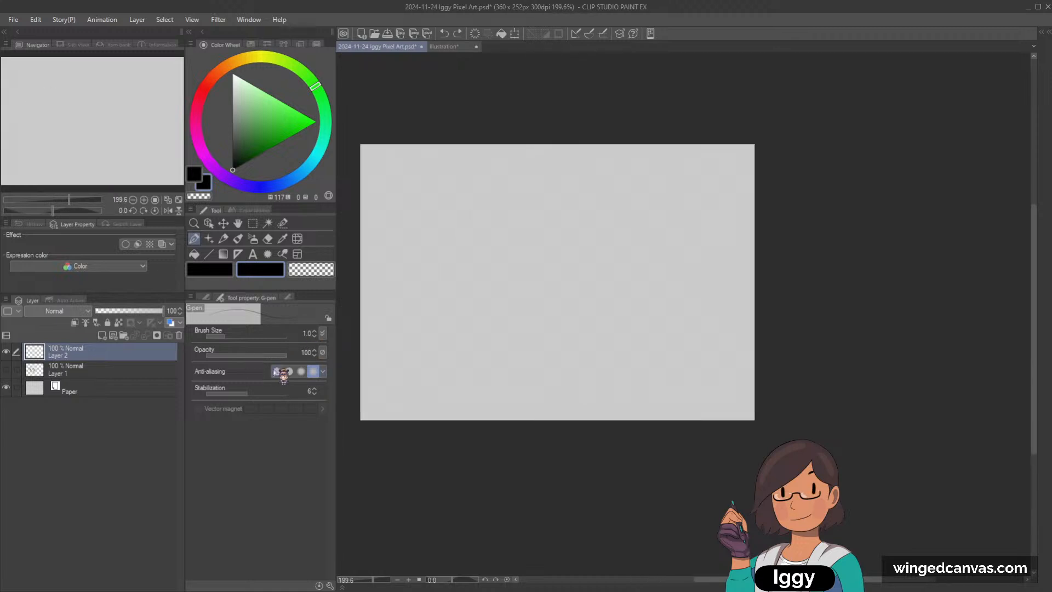
# Step: Switch the G-pen's anti-aliasing back off, draw another looping test stroke, and undo it
pyautogui.click(276, 372)
pyautogui.moveTo(396, 289)
pyautogui.mouseDown()
pyautogui.moveTo(384, 252)
pyautogui.moveTo(443, 242)
pyautogui.moveTo(549, 300)
pyautogui.moveTo(634, 238)
pyautogui.moveTo(605, 244)
pyautogui.moveTo(646, 298)
pyautogui.moveTo(653, 369)
pyautogui.moveTo(532, 368)
pyautogui.moveTo(613, 338)
pyautogui.moveTo(702, 232)
pyautogui.moveTo(612, 180)
pyautogui.moveTo(492, 230)
pyautogui.moveTo(451, 186)
pyautogui.moveTo(542, 213)
pyautogui.moveTo(588, 205)
pyautogui.mouseUp()
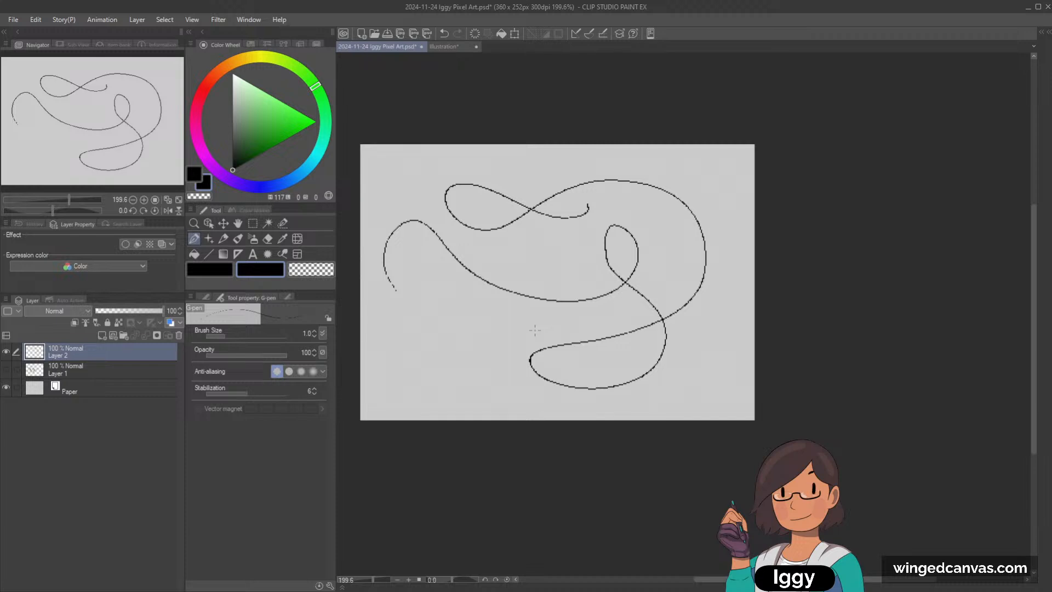
pyautogui.scroll(-1, 625, 270)
pyautogui.hotkey('ctrl', 'z')
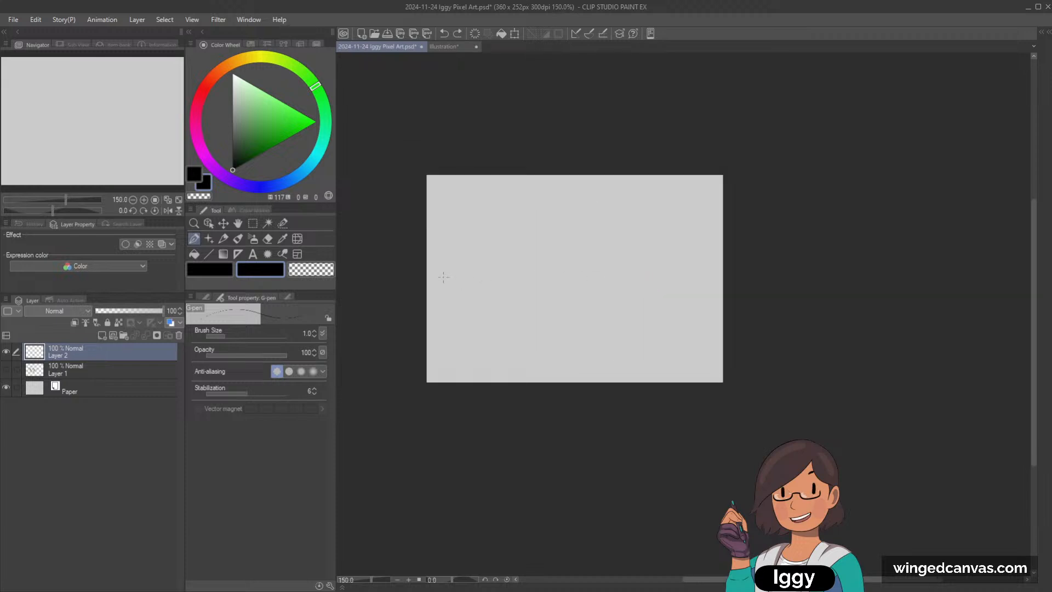
# Step: Test the size 1 G-pen with a stroke across the canvas and undo it
pyautogui.scroll(1, 443, 277)
pyautogui.moveTo(442, 304)
pyautogui.mouseDown()
pyautogui.moveTo(471, 286)
pyautogui.moveTo(694, 283)
pyautogui.moveTo(745, 270)
pyautogui.mouseUp()
pyautogui.hotkey('ctrl', 'z')
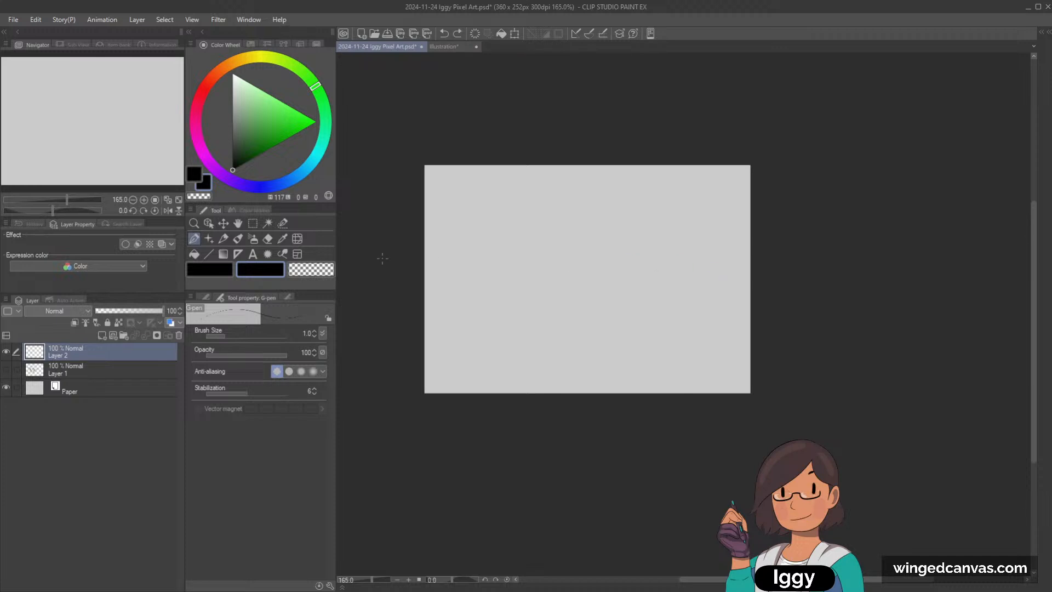
# Step: Raise the G-pen's brush size to 2.5, test it with a wavy stroke, and undo the stroke
pyautogui.scroll(1, 656, 250)
pyautogui.press(']')
pyautogui.press(']')
pyautogui.press(']')
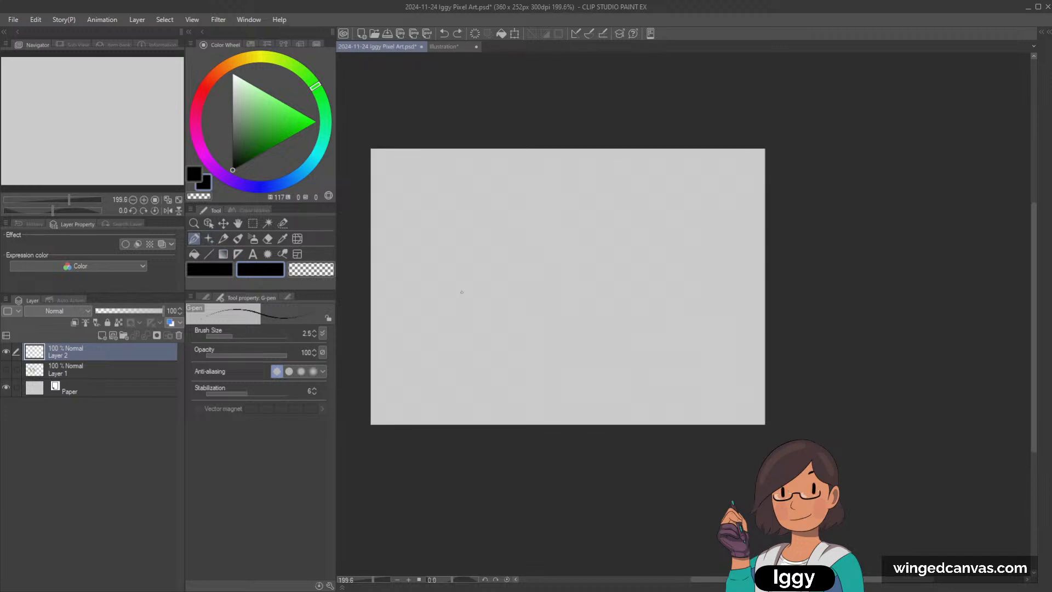
pyautogui.moveTo(386, 315)
pyautogui.mouseDown()
pyautogui.moveTo(402, 293)
pyautogui.moveTo(468, 307)
pyautogui.moveTo(537, 290)
pyautogui.moveTo(602, 325)
pyautogui.moveTo(653, 306)
pyautogui.moveTo(683, 330)
pyautogui.mouseUp()
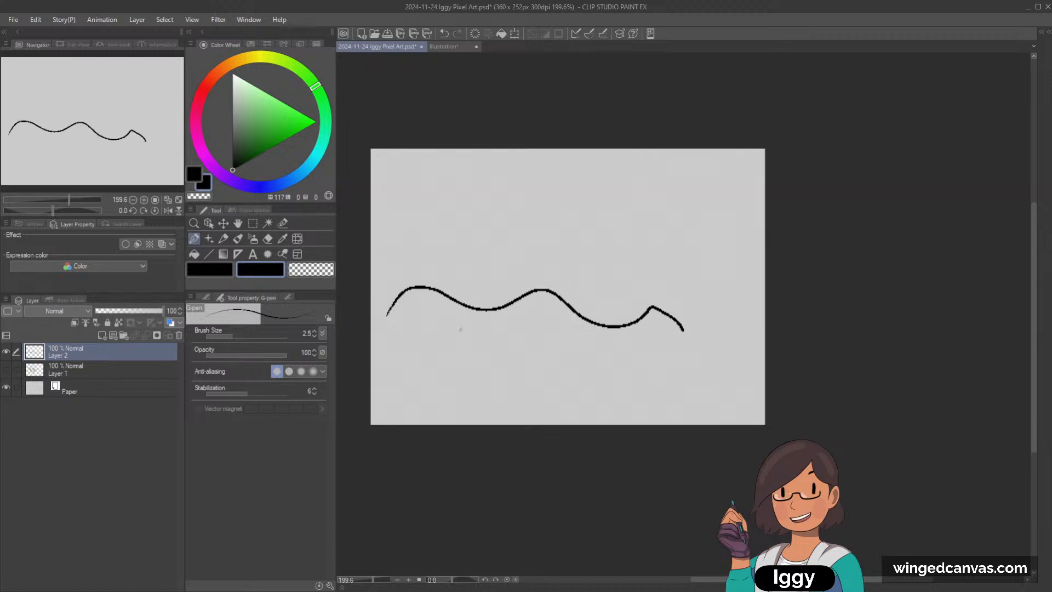
pyautogui.hotkey('ctrl', 'z')
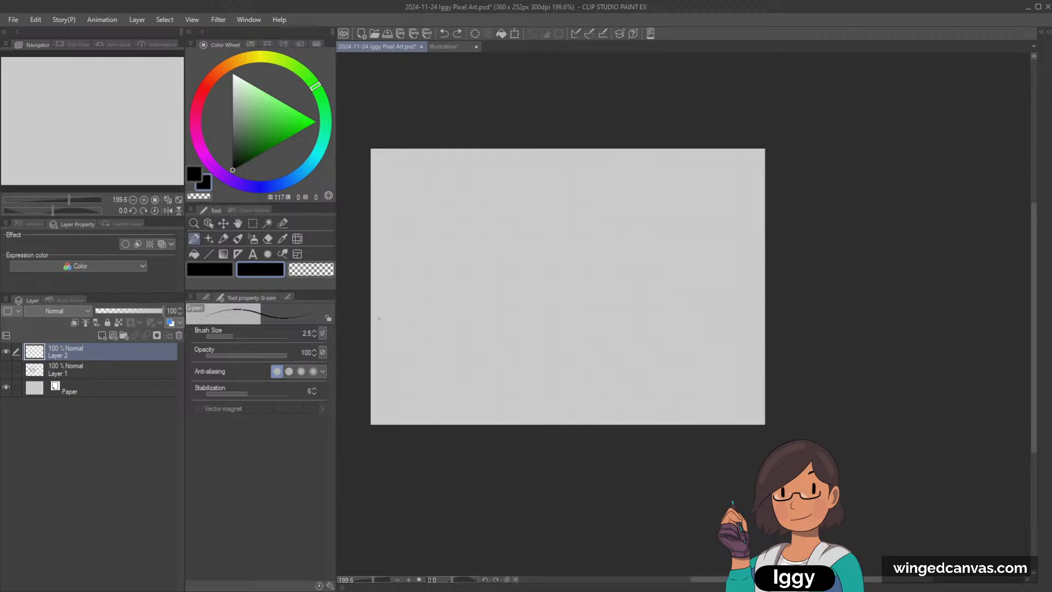
# Step: Raise the G-pen's brush size to 5, test it with a wavy stroke across the canvas's full width, and undo the stroke
pyautogui.press(']')
pyautogui.press(']')
pyautogui.press(']')
pyautogui.moveTo(375, 331)
pyautogui.mouseDown()
pyautogui.moveTo(410, 289)
pyautogui.moveTo(442, 309)
pyautogui.moveTo(481, 312)
pyautogui.moveTo(505, 255)
pyautogui.moveTo(573, 312)
pyautogui.moveTo(602, 269)
pyautogui.moveTo(635, 274)
pyautogui.moveTo(668, 303)
pyautogui.moveTo(715, 227)
pyautogui.moveTo(748, 248)
pyautogui.moveTo(765, 269)
pyautogui.mouseUp()
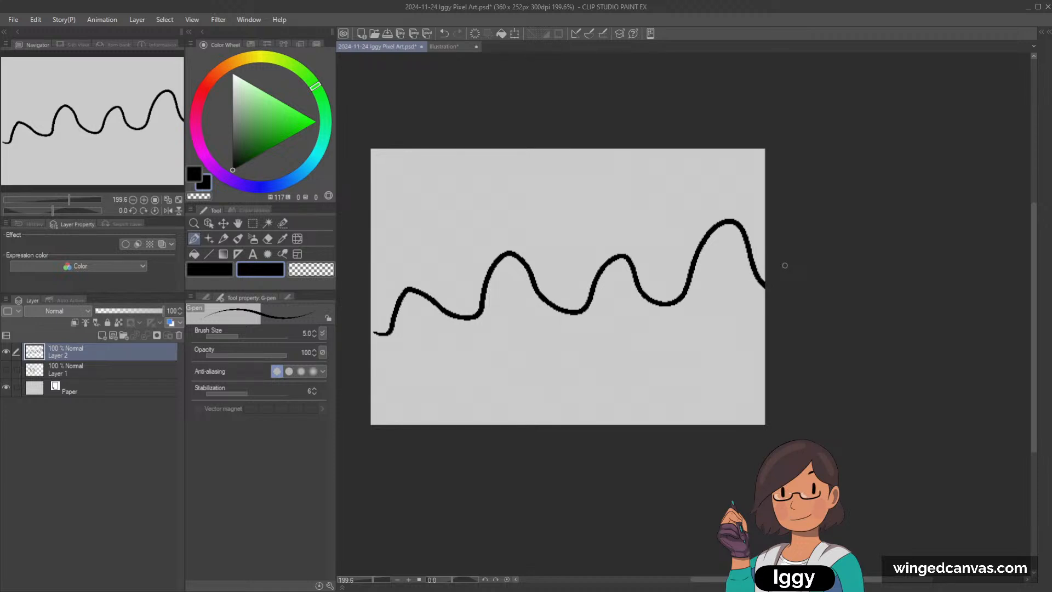
pyautogui.scroll(1, 735, 253)
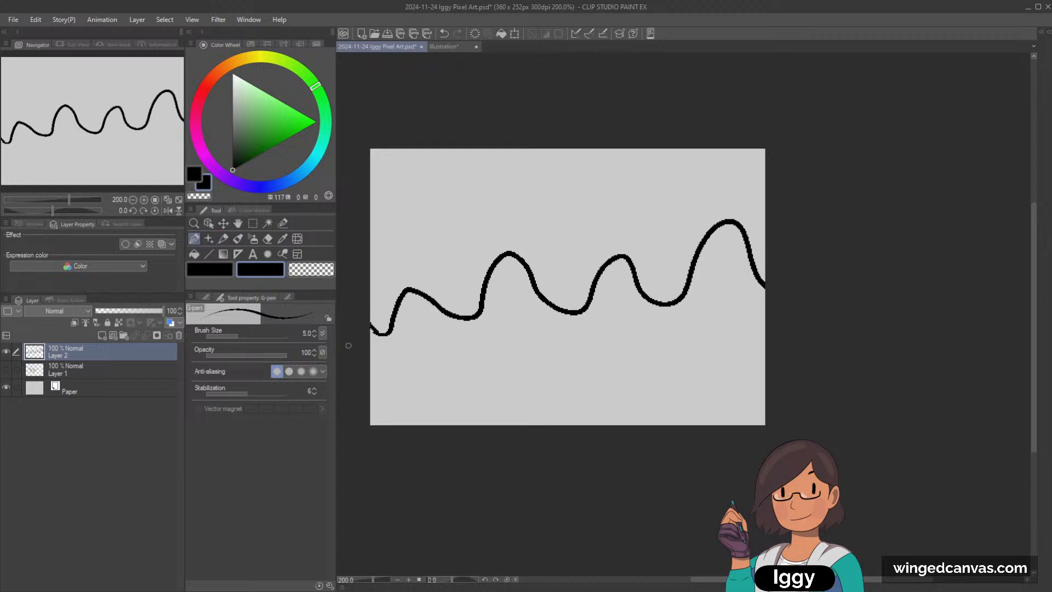
pyautogui.hotkey('ctrl', 'z')
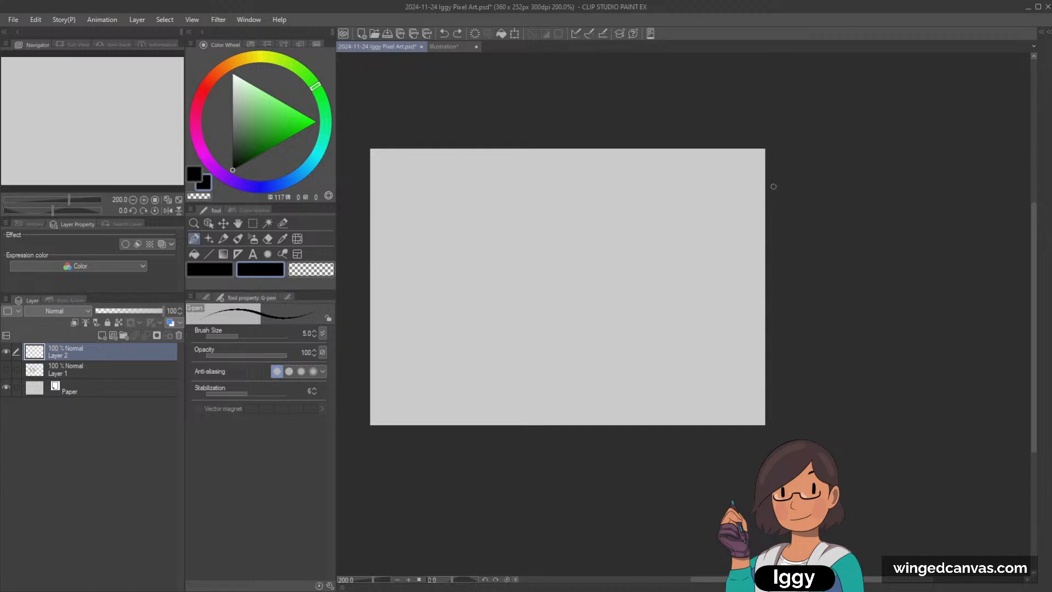
pyautogui.click(92, 372)
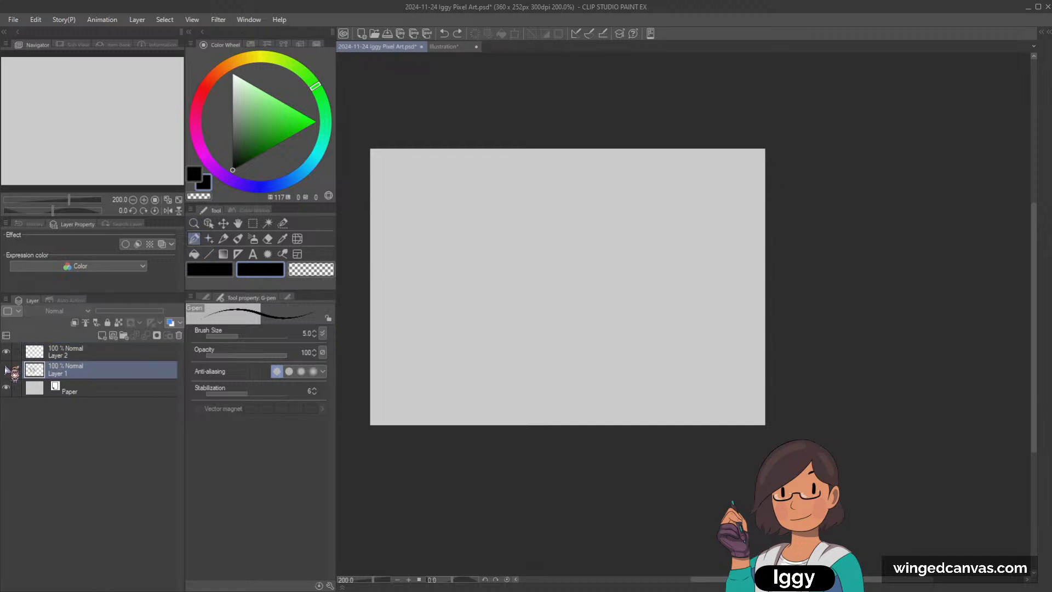
pyautogui.click(6, 370)
pyautogui.click(6, 370)
pyautogui.click(141, 133)
pyautogui.click(194, 223)
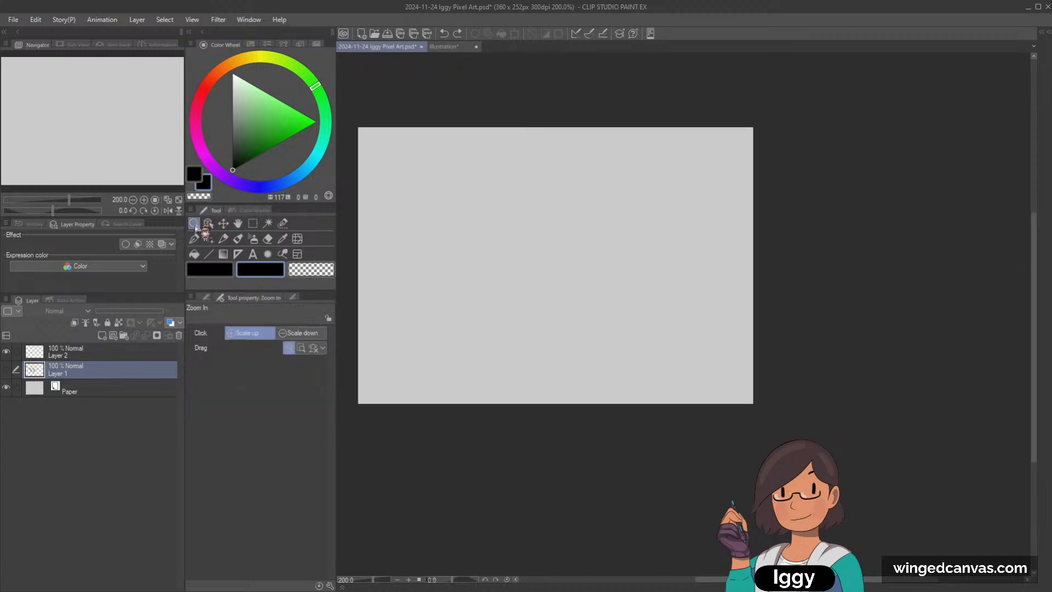
pyautogui.moveTo(442, 256); pyautogui.dragTo(428, 255)
pyautogui.moveTo(494, 243); pyautogui.dragTo(503, 244)
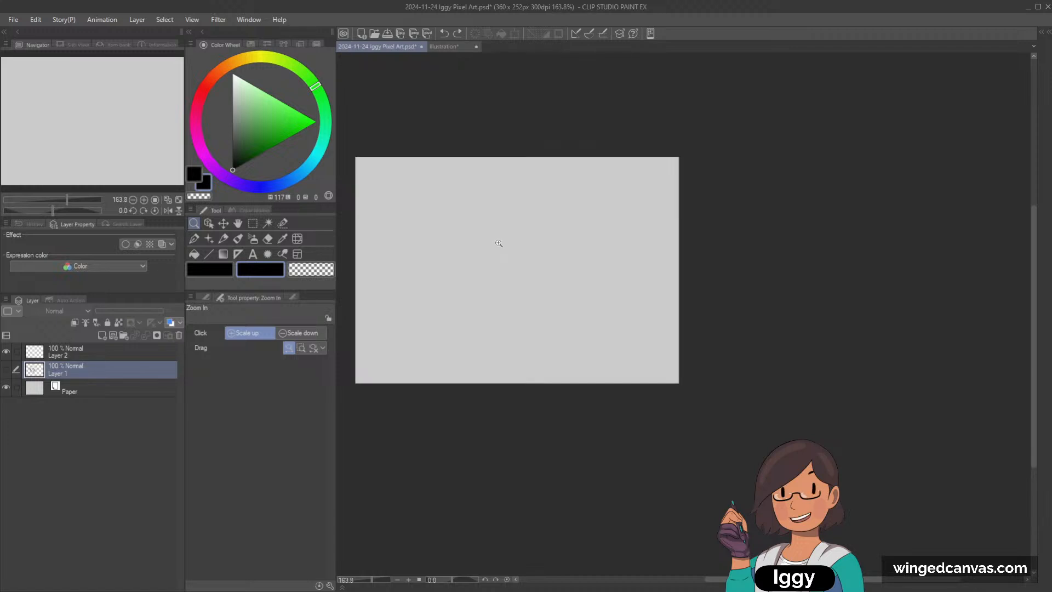
pyautogui.click(209, 239)
pyautogui.click(223, 239)
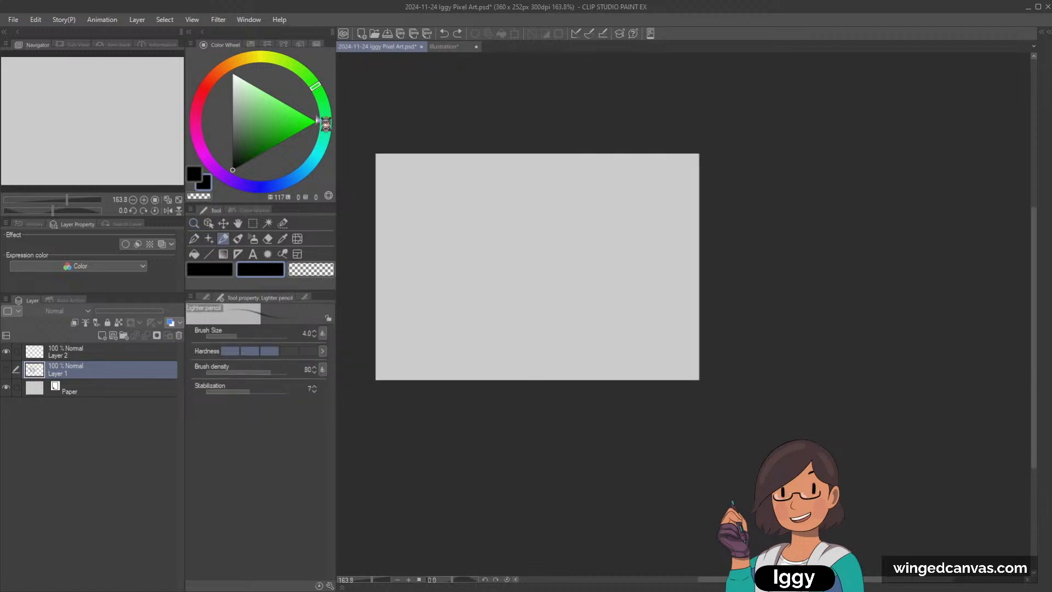
pyautogui.scroll(1, 529, 184)
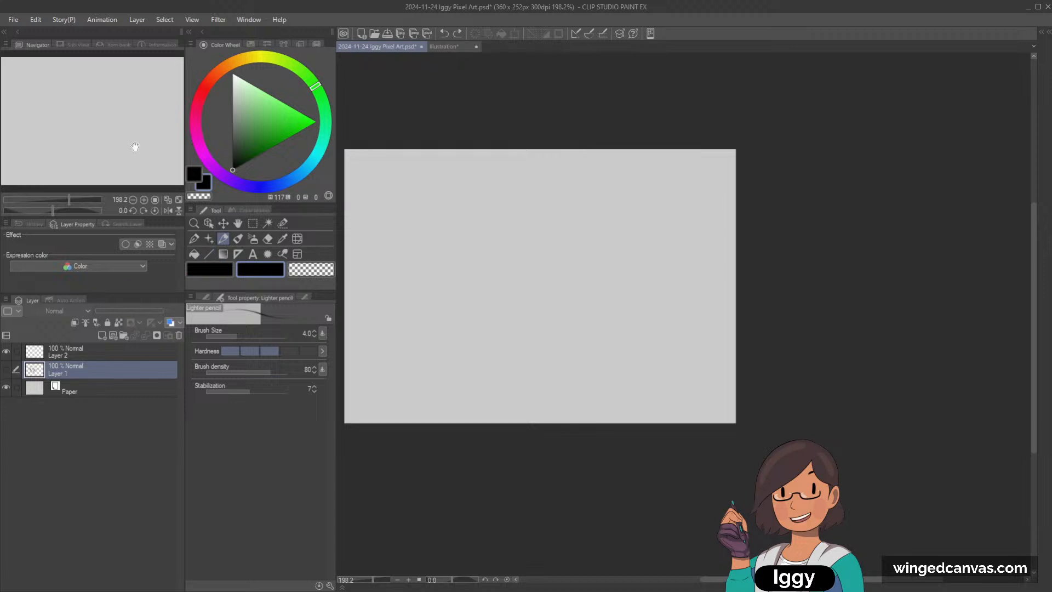
pyautogui.moveTo(134, 148); pyautogui.dragTo(129, 148)
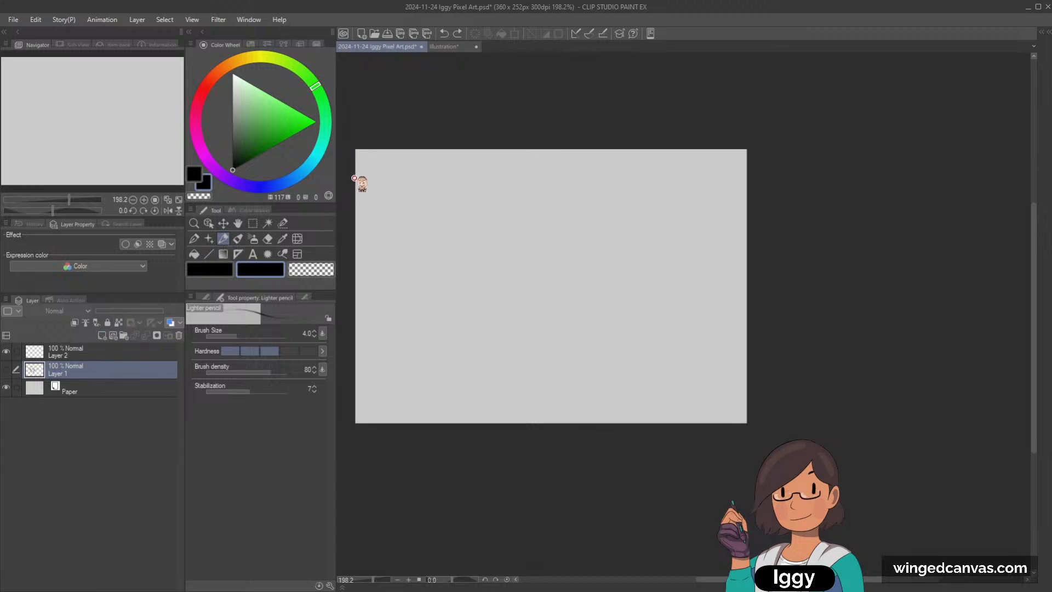
# Step: Make the main black colour and Layer 2 active, and choose the Dot pen from the Marker group
pyautogui.click(221, 266)
pyautogui.press('[')
pyautogui.click(93, 354)
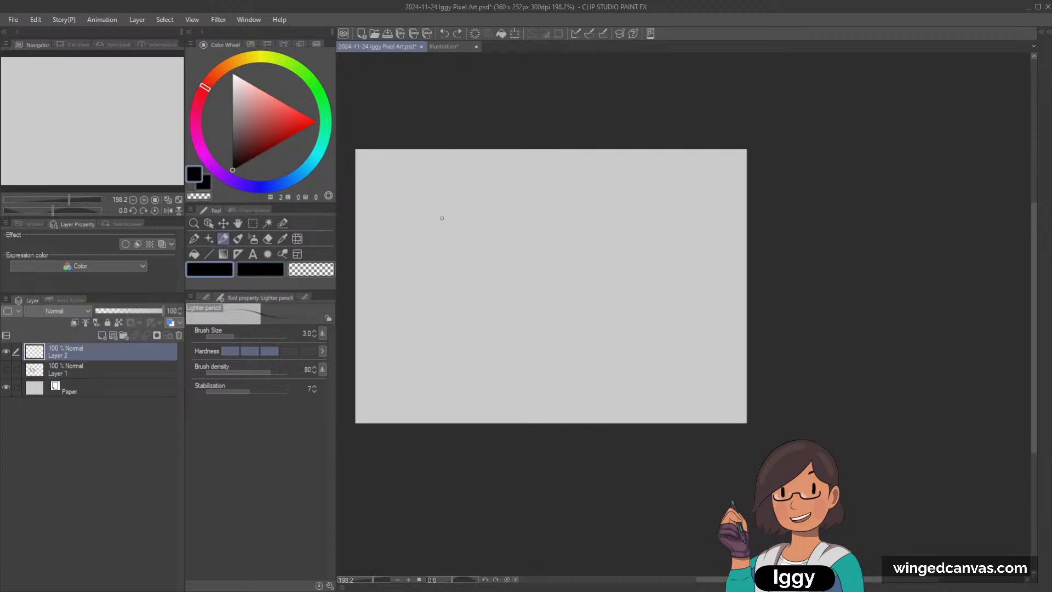
pyautogui.click(194, 240)
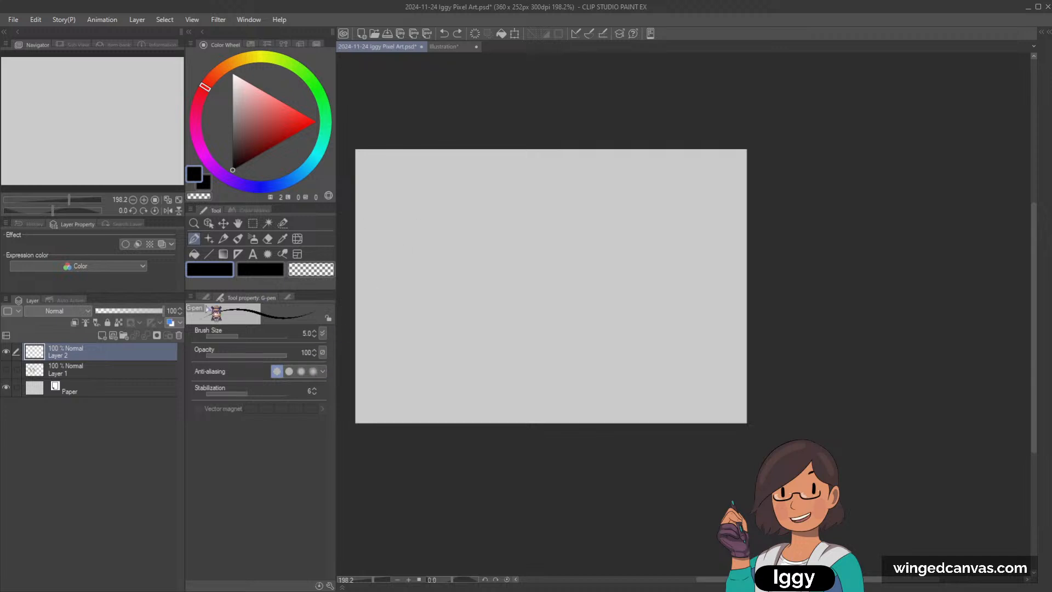
pyautogui.click(207, 297)
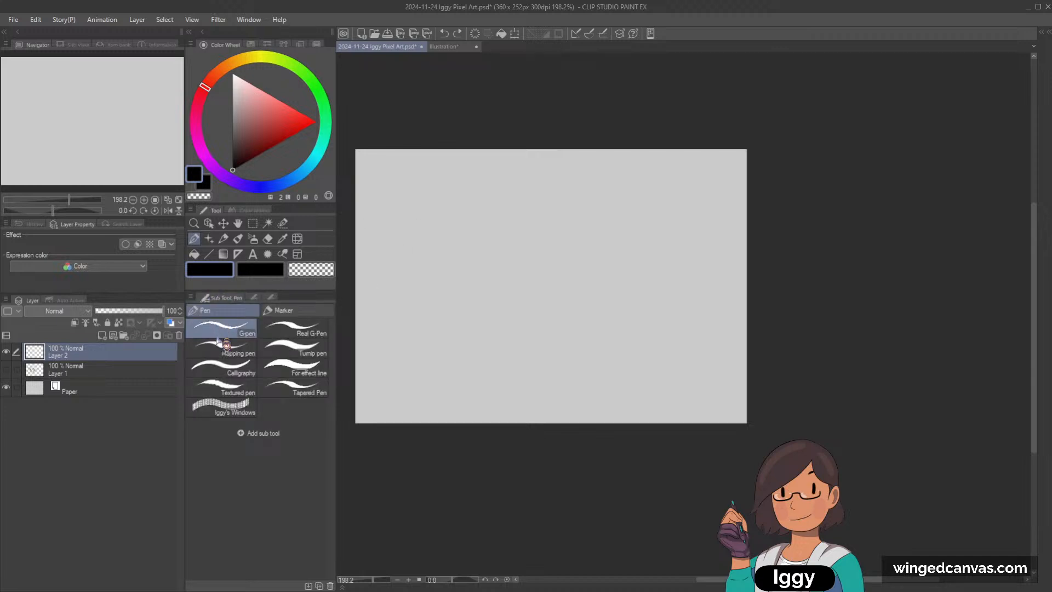
pyautogui.click(296, 310)
pyautogui.click(222, 368)
# Step: Start a handwritten idea list near the canvas's upper-left corner with a dash and the word "cabin", redoing unsatisfactory letters
pyautogui.scroll(1, 401, 161)
pyautogui.moveTo(365, 171); pyautogui.dragTo(371, 172)
pyautogui.scroll(2, 467, 154)
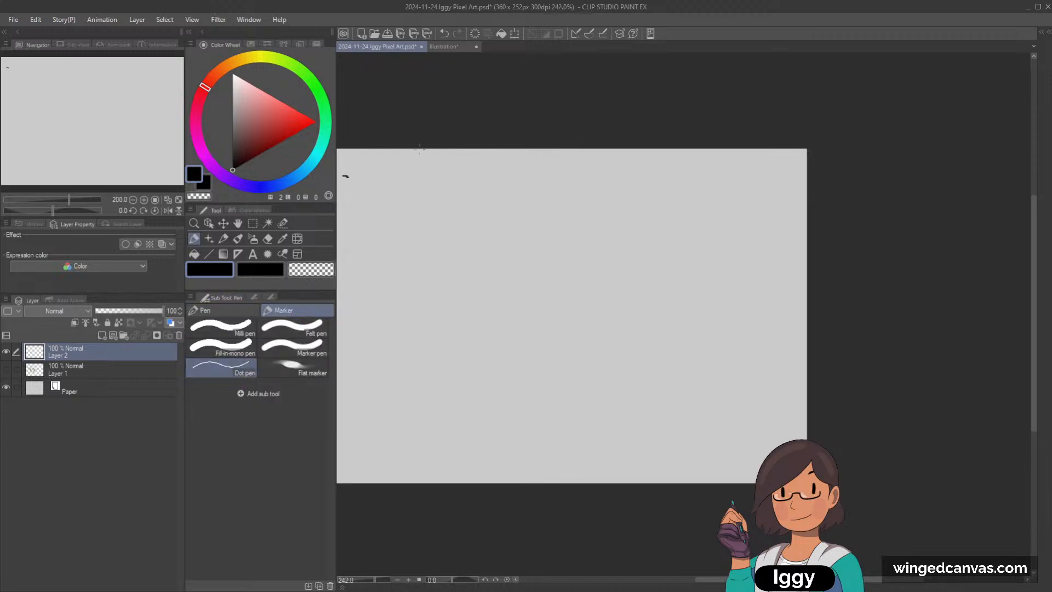
pyautogui.moveTo(100, 116); pyautogui.dragTo(95, 117)
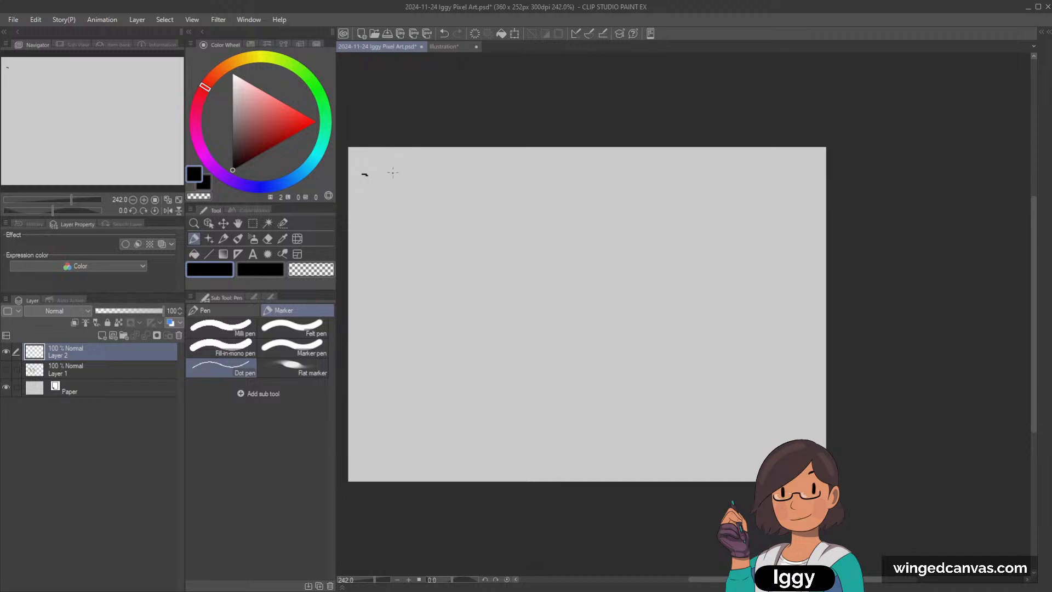
pyautogui.moveTo(391, 170)
pyautogui.mouseDown()
pyautogui.moveTo(418, 180)
pyautogui.moveTo(407, 178)
pyautogui.mouseUp()
pyautogui.hotkey('ctrl', 'z')
pyautogui.hotkey('ctrl', 'z')
pyautogui.hotkey('ctrl', 'z')
pyautogui.hotkey('ctrl', 'z')
pyautogui.moveTo(410, 166); pyautogui.dragTo(439, 181)
pyautogui.hotkey('ctrl', 'z')
# Step: Handwrite the dashed entries "river" and "forest" below "cabin"
pyautogui.moveTo(361, 201); pyautogui.dragTo(366, 201)
pyautogui.moveTo(384, 201)
pyautogui.mouseDown()
pyautogui.moveTo(432, 203)
pyautogui.moveTo(391, 231)
pyautogui.moveTo(425, 240)
pyautogui.mouseUp()
pyautogui.moveTo(422, 231); pyautogui.dragTo(432, 230)
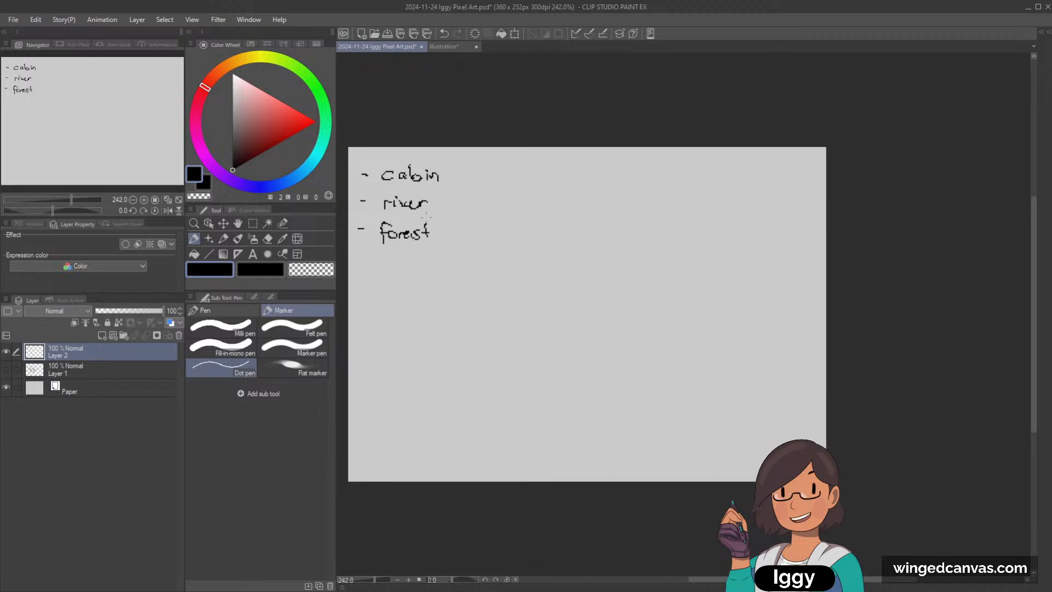
# Step: Handwrite the dashed entry "bridge" below "forest", redoing the failed first letter stroke
pyautogui.moveTo(357, 269); pyautogui.dragTo(382, 272)
pyautogui.hotkey('ctrl', 'z')
pyautogui.moveTo(383, 266); pyautogui.dragTo(397, 264)
pyautogui.moveTo(399, 265); pyautogui.dragTo(420, 278)
pyautogui.moveTo(427, 267); pyautogui.dragTo(432, 263)
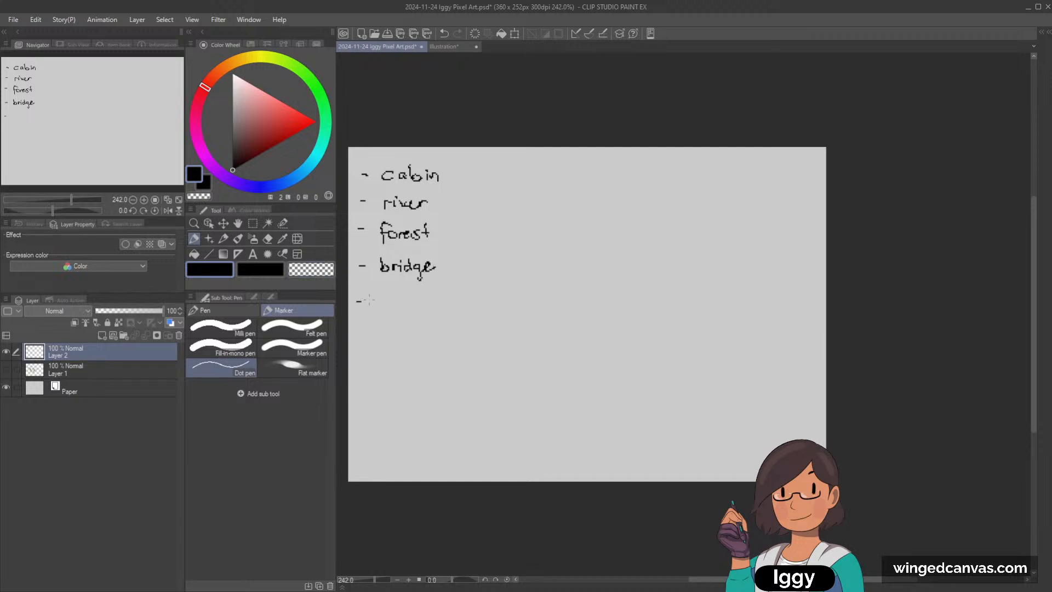
# Step: Handwrite the entry "frozen lake" below "bridge" in the idea list
pyautogui.moveTo(379, 294); pyautogui.dragTo(414, 308)
pyautogui.moveTo(411, 303); pyautogui.dragTo(442, 309)
pyautogui.moveTo(453, 301); pyautogui.dragTo(456, 308)
pyautogui.moveTo(459, 297); pyautogui.dragTo(465, 309)
pyautogui.moveTo(465, 304); pyautogui.dragTo(470, 308)
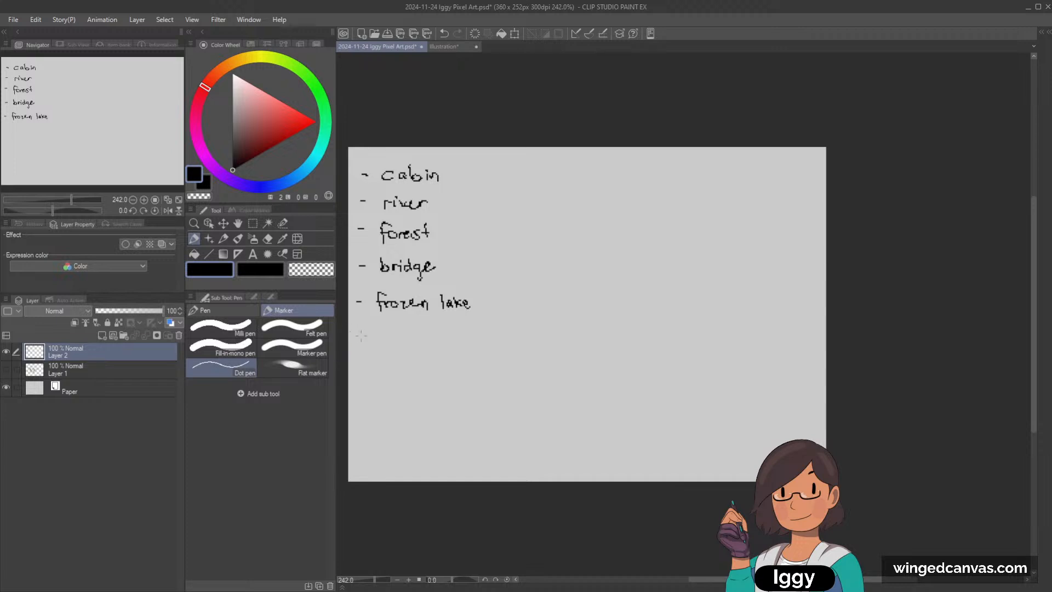
# Step: Handwrite the dashed entry "toy store" below "frozen lake"
pyautogui.moveTo(369, 331); pyautogui.dragTo(381, 330)
pyautogui.moveTo(384, 328); pyautogui.dragTo(391, 337)
pyautogui.moveTo(396, 329)
pyautogui.mouseDown()
pyautogui.moveTo(390, 352)
pyautogui.moveTo(382, 347)
pyautogui.mouseUp()
pyautogui.moveTo(410, 327)
pyautogui.mouseDown()
pyautogui.moveTo(403, 338)
pyautogui.moveTo(433, 330)
pyautogui.mouseUp()
pyautogui.moveTo(437, 329); pyautogui.dragTo(441, 332)
pyautogui.moveTo(439, 333); pyautogui.dragTo(446, 336)
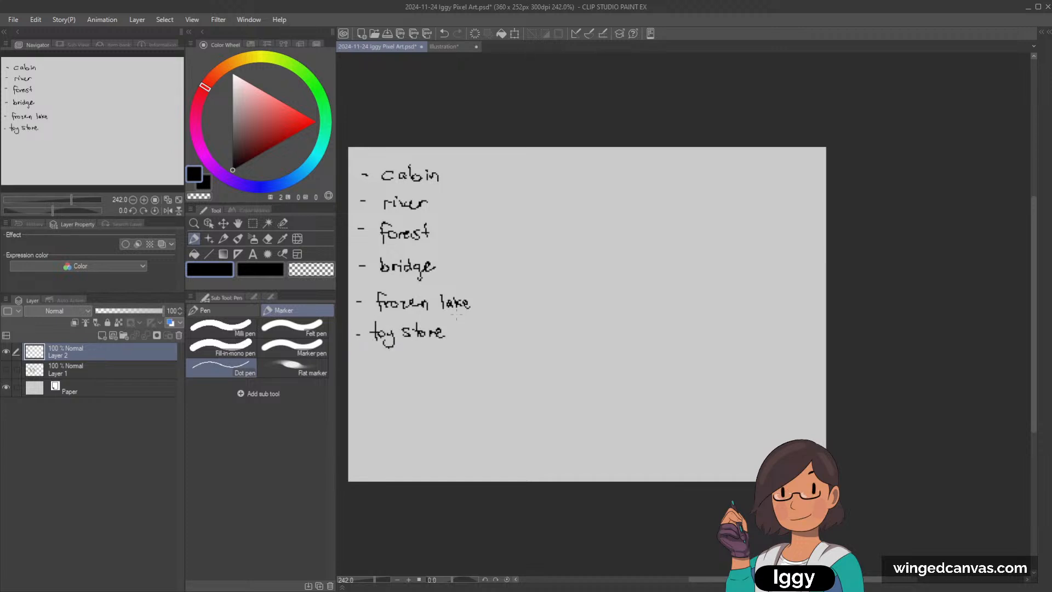
# Step: Underline each of the six entries in the handwritten idea list, from "cabin" to "toy store"
pyautogui.moveTo(386, 186)
pyautogui.mouseDown()
pyautogui.moveTo(437, 185)
pyautogui.moveTo(426, 209)
pyautogui.mouseUp()
pyautogui.moveTo(382, 240); pyautogui.dragTo(427, 239)
pyautogui.moveTo(382, 274); pyautogui.dragTo(433, 274)
pyautogui.moveTo(377, 311); pyautogui.dragTo(462, 310)
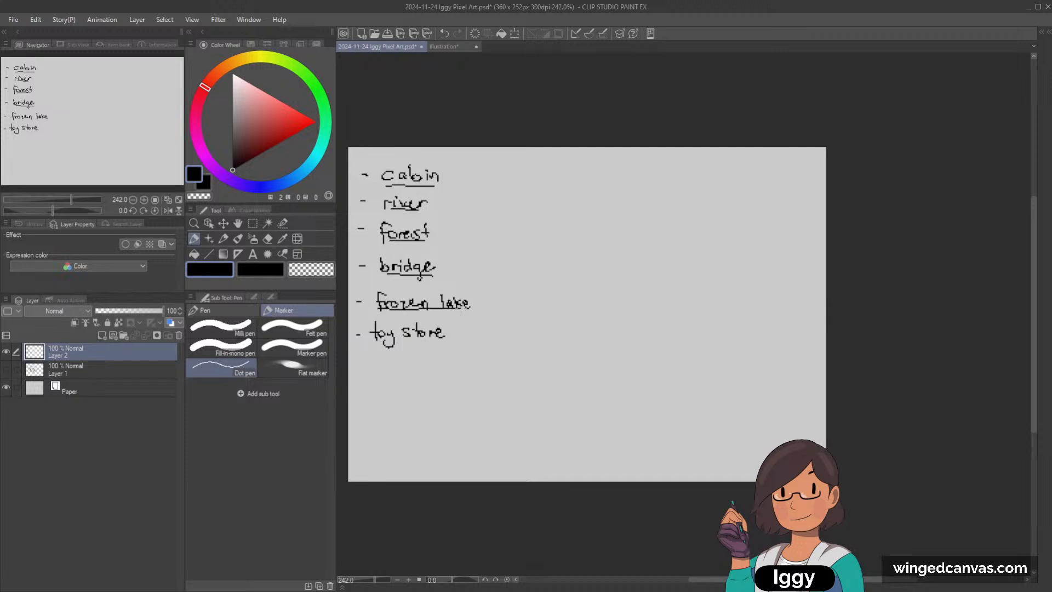
pyautogui.moveTo(375, 342); pyautogui.dragTo(444, 344)
# Step: Handwrite "(fantasy)" beside the "forest" entry
pyautogui.moveTo(441, 226)
pyautogui.mouseDown()
pyautogui.moveTo(439, 239)
pyautogui.moveTo(458, 231)
pyautogui.mouseUp()
pyautogui.moveTo(454, 233); pyautogui.dragTo(462, 235)
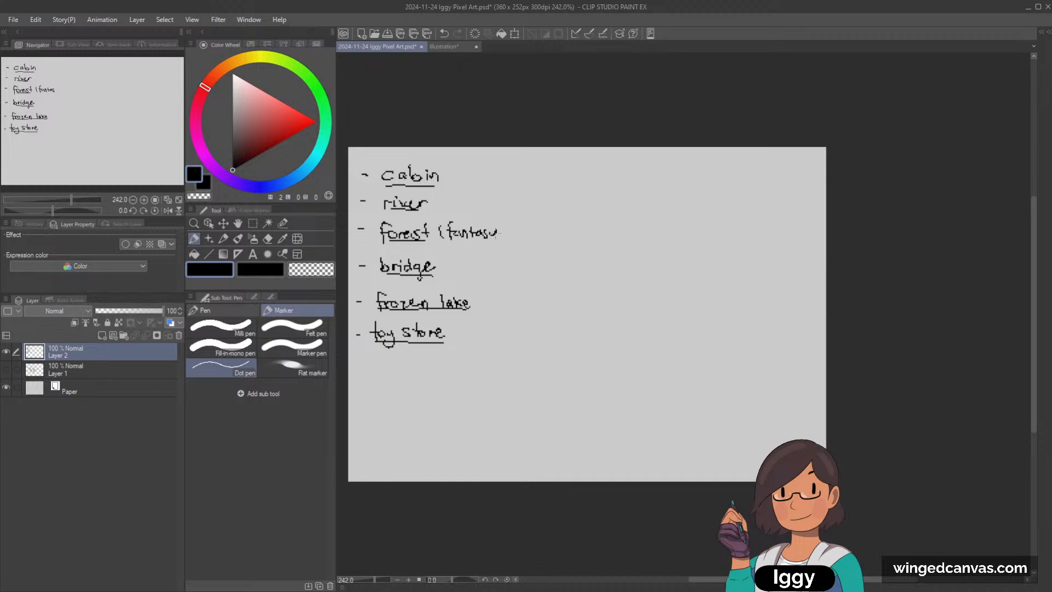
pyautogui.moveTo(496, 235); pyautogui.dragTo(489, 246)
# Step: Sketch the outline of a winding S-shaped path beside the idea list with three long curved strokes
pyautogui.moveTo(485, 194)
pyautogui.mouseDown()
pyautogui.moveTo(501, 166)
pyautogui.moveTo(721, 256)
pyautogui.moveTo(692, 384)
pyautogui.moveTo(457, 428)
pyautogui.moveTo(561, 381)
pyautogui.mouseUp()
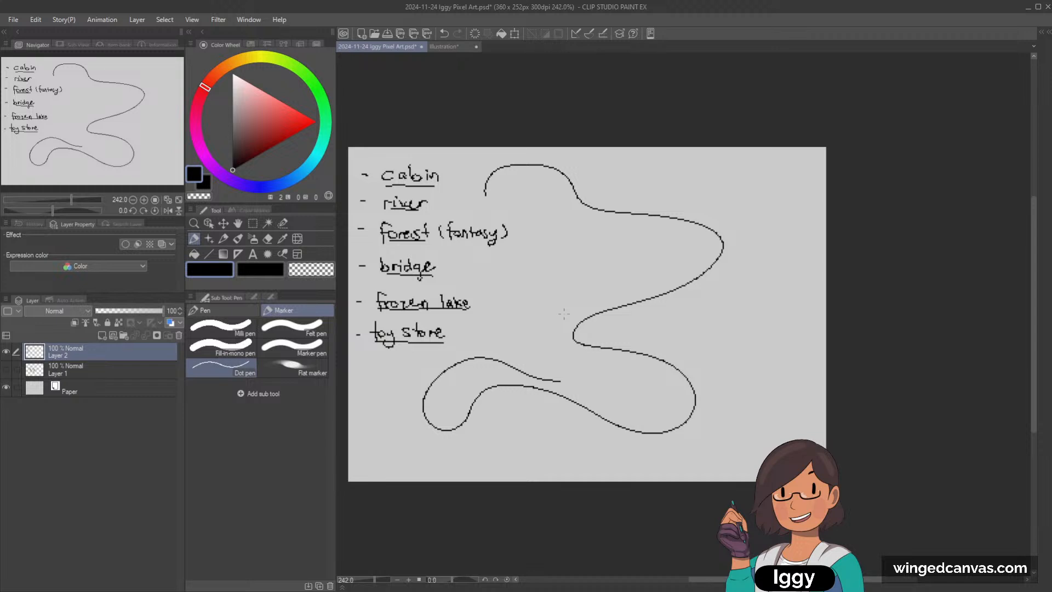
pyautogui.moveTo(578, 382)
pyautogui.mouseDown()
pyautogui.moveTo(633, 379)
pyautogui.moveTo(546, 343)
pyautogui.moveTo(635, 267)
pyautogui.moveTo(597, 225)
pyautogui.mouseUp()
pyautogui.moveTo(490, 200); pyautogui.dragTo(552, 205)
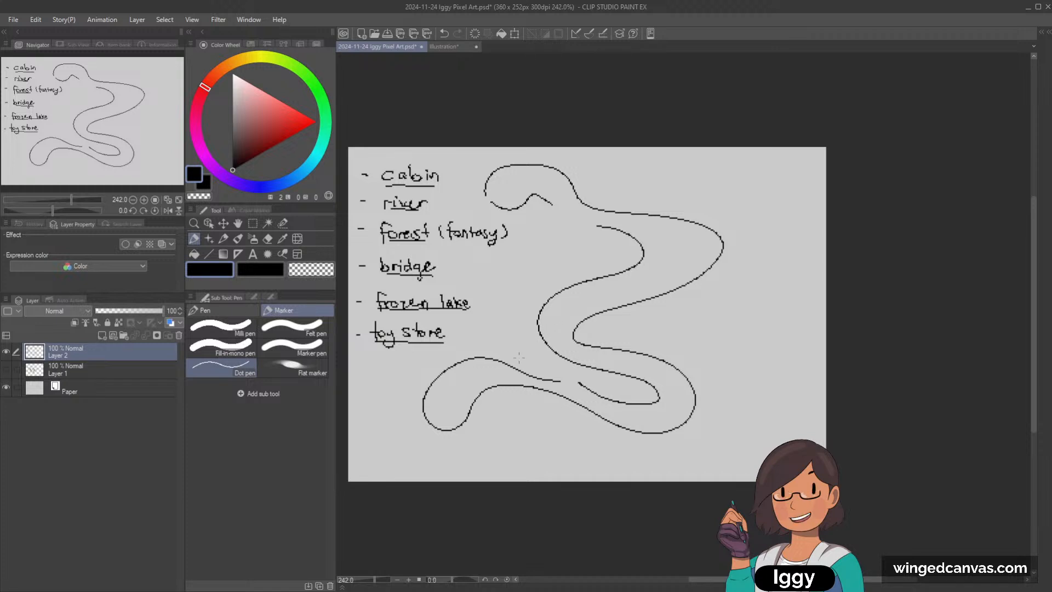
pyautogui.scroll(-2, 562, 303)
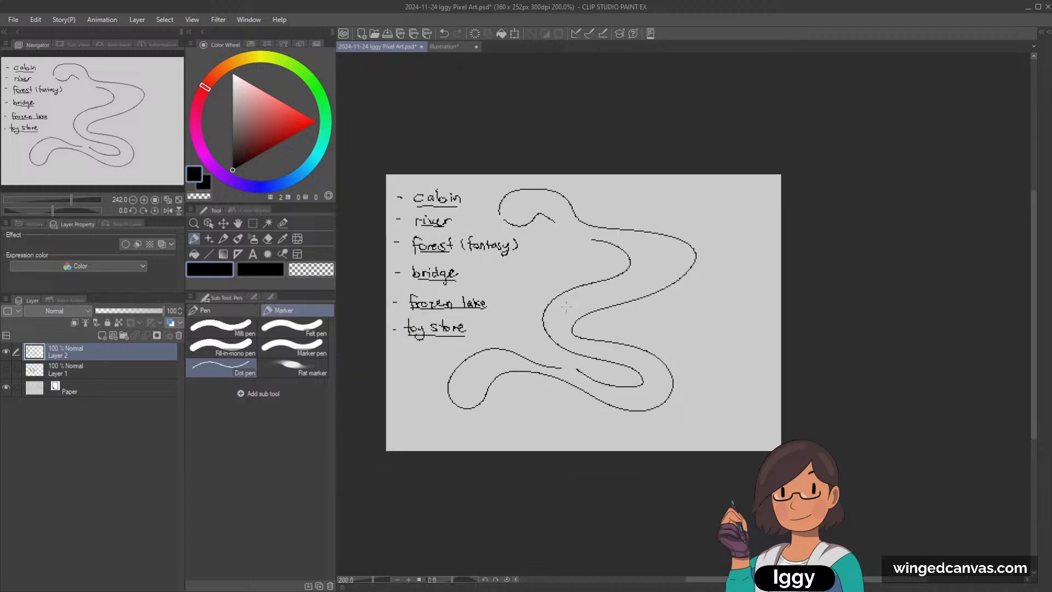
pyautogui.scroll(2, 573, 305)
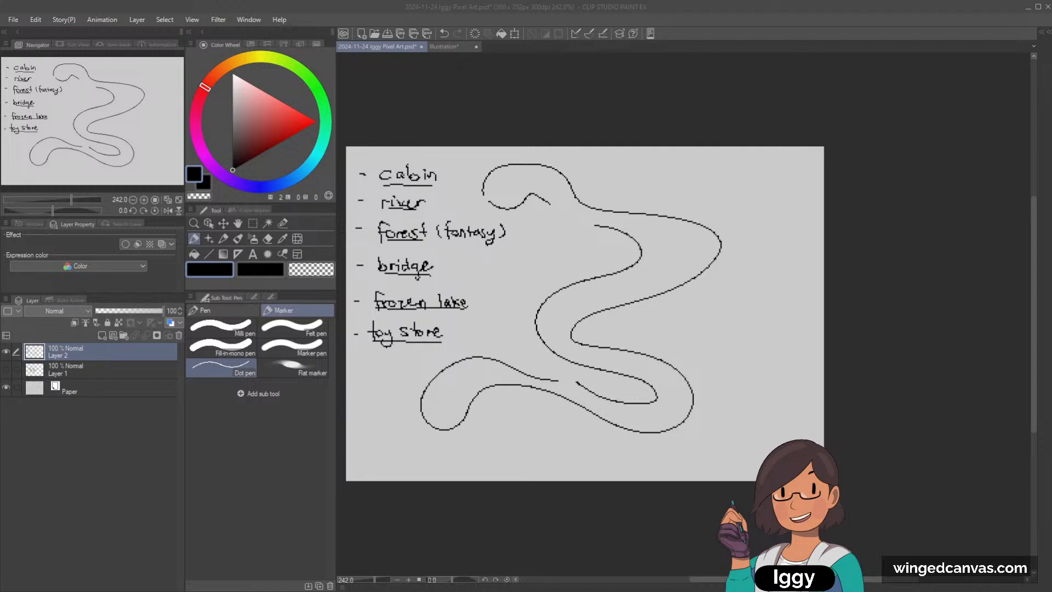
pyautogui.click(194, 223)
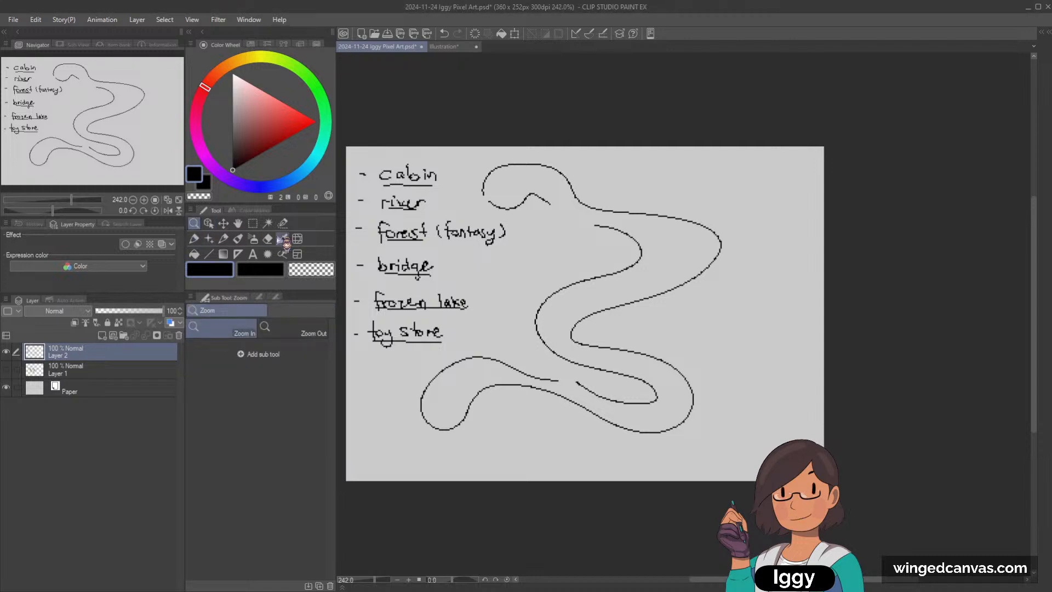
pyautogui.moveTo(426, 257); pyautogui.dragTo(412, 258)
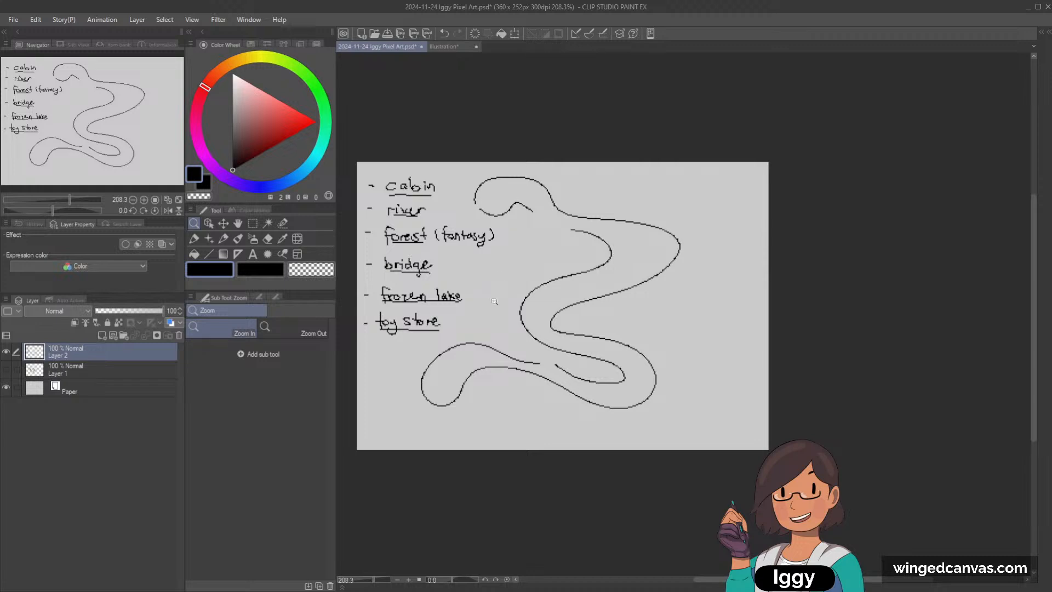
pyautogui.moveTo(504, 310); pyautogui.dragTo(500, 307)
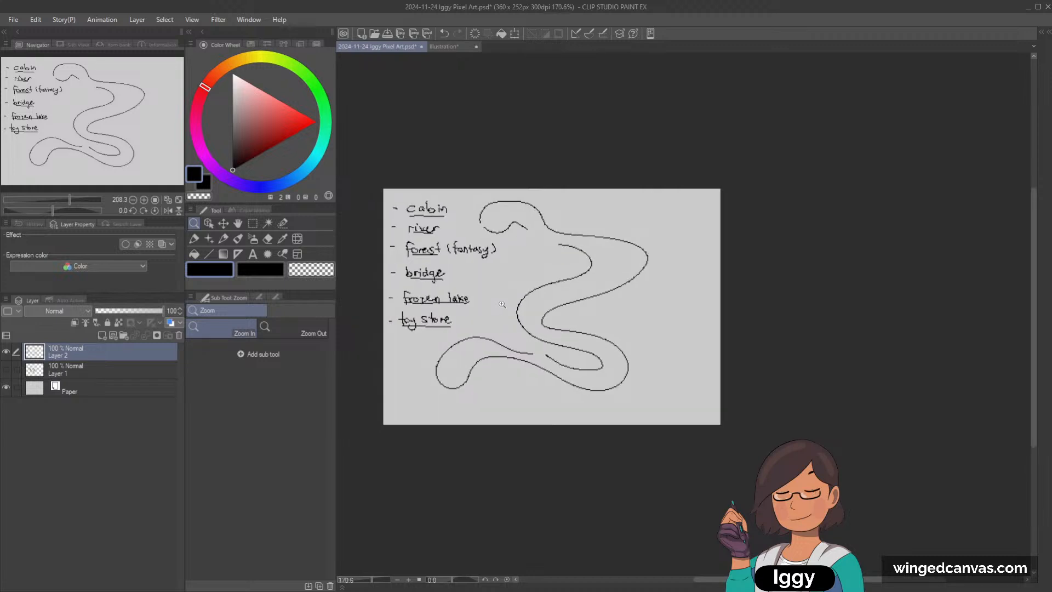
pyautogui.moveTo(560, 321); pyautogui.dragTo(564, 320)
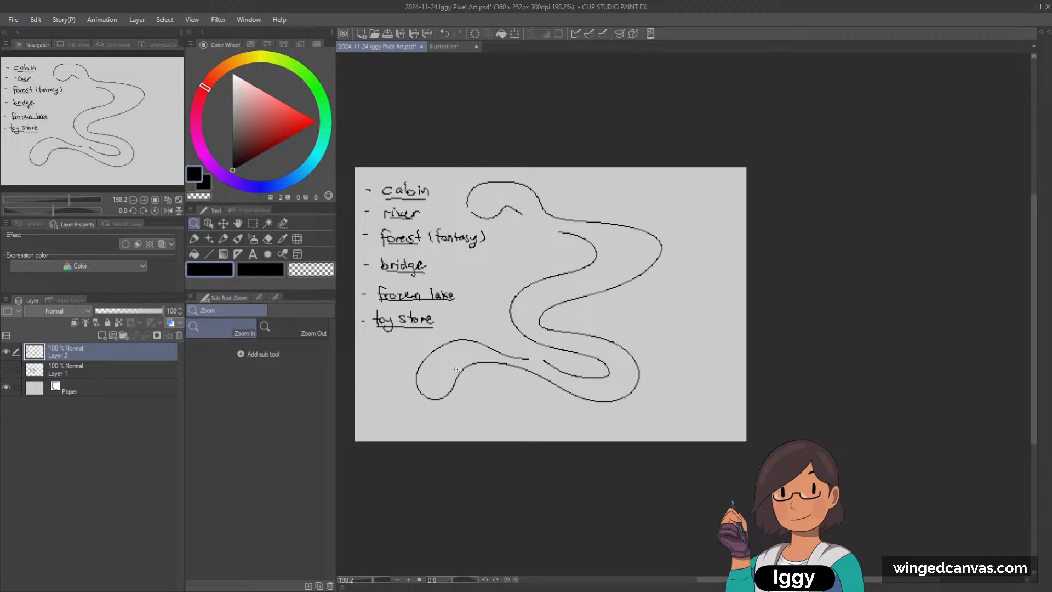
pyautogui.scroll(2, 507, 291)
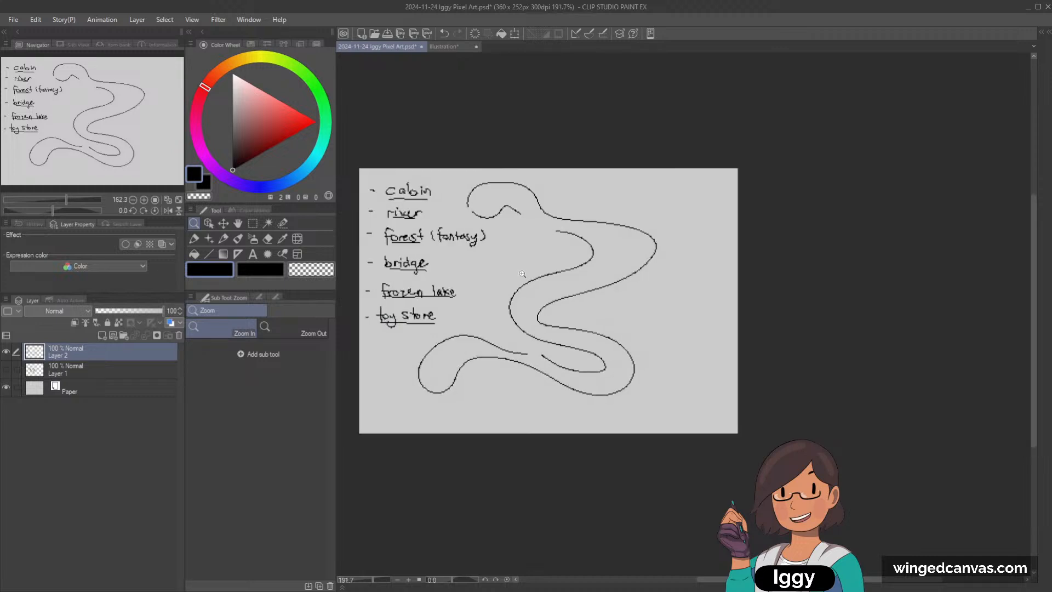
# Step: Undo the three winding path strokes, keeping the handwritten idea list
pyautogui.click(238, 239)
pyautogui.hotkey('ctrl', 'z')
pyautogui.hotkey('ctrl', 'z')
pyautogui.hotkey('ctrl', 'z')
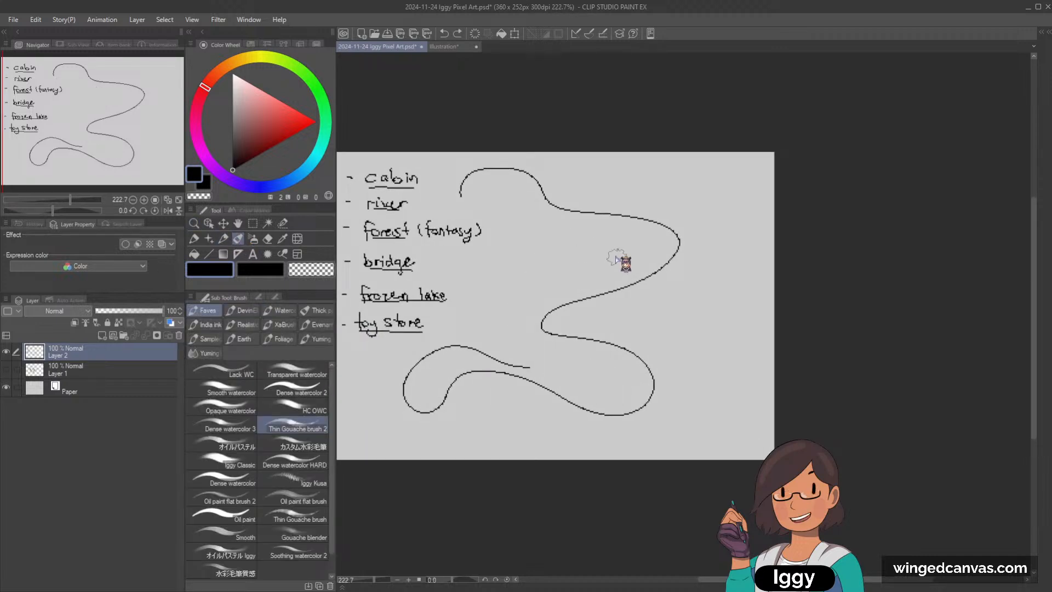
# Step: Choose a light blue drawing colour and add a new layer directly above Layer 1
pyautogui.click(223, 239)
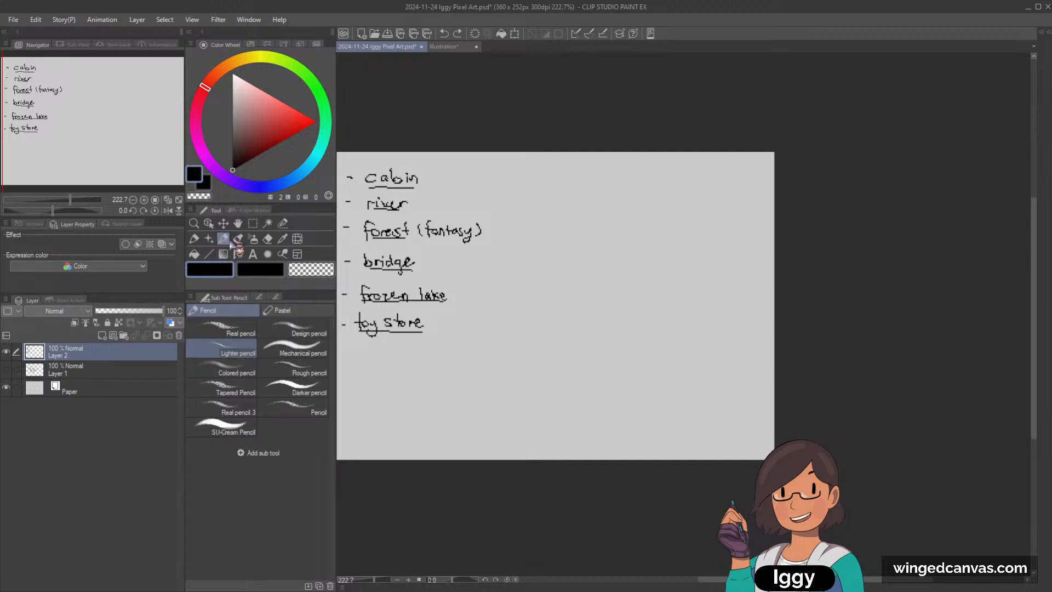
pyautogui.click(290, 176)
pyautogui.click(266, 92)
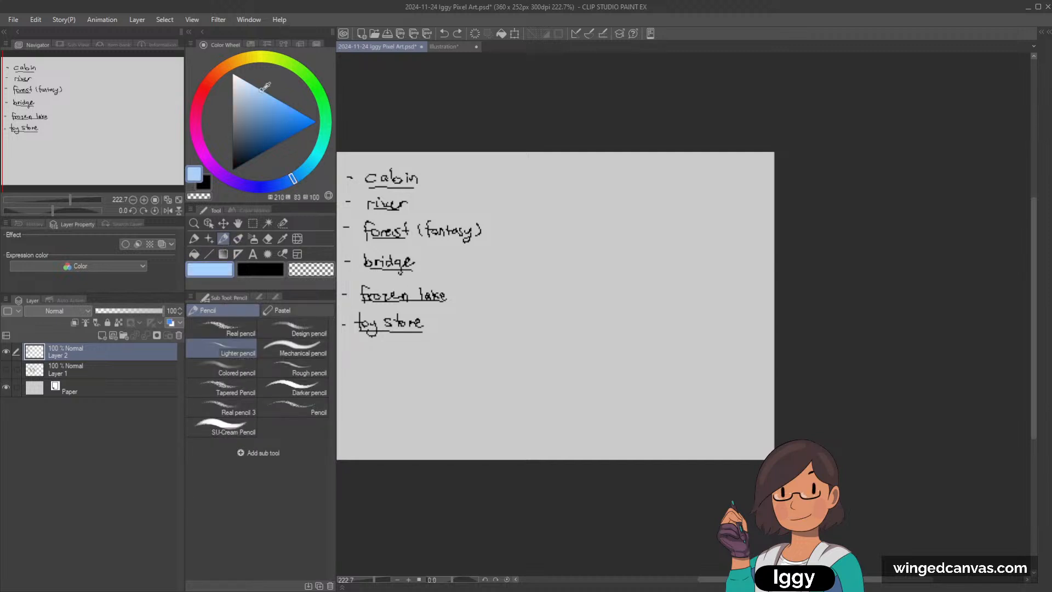
pyautogui.click(107, 371)
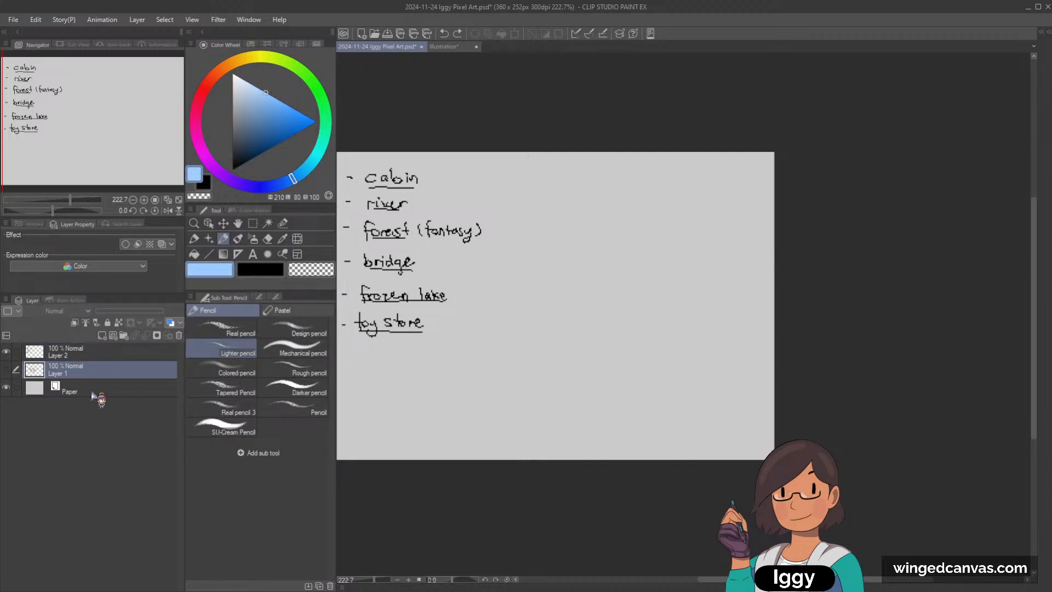
pyautogui.click(102, 335)
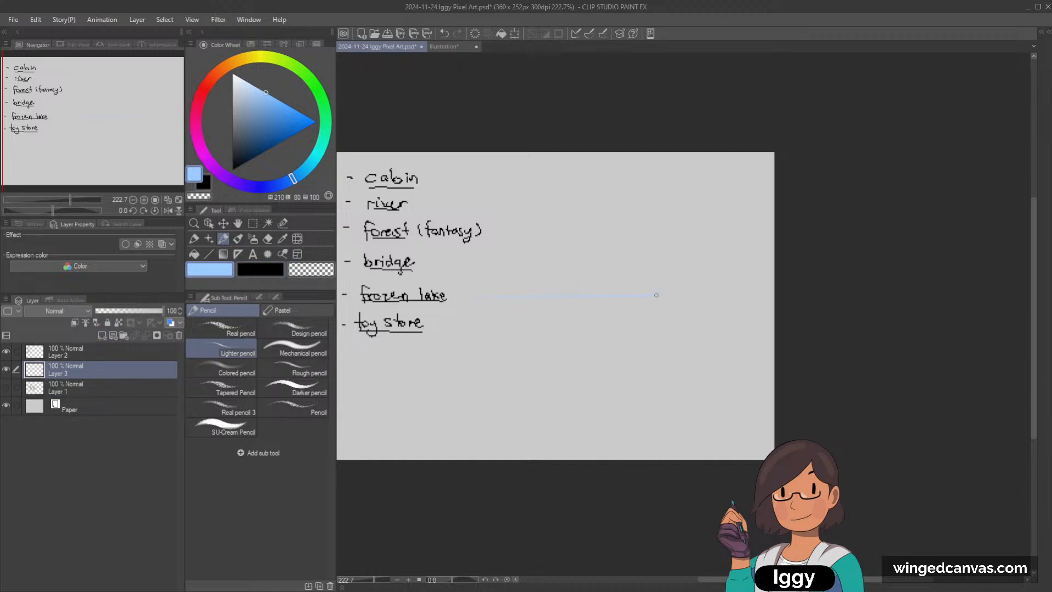
# Step: Draw a light blue, nearly horizontal line across the middle of the canvas with the Dot pen
pyautogui.hotkey('ctrl', 'z')
pyautogui.click(194, 240)
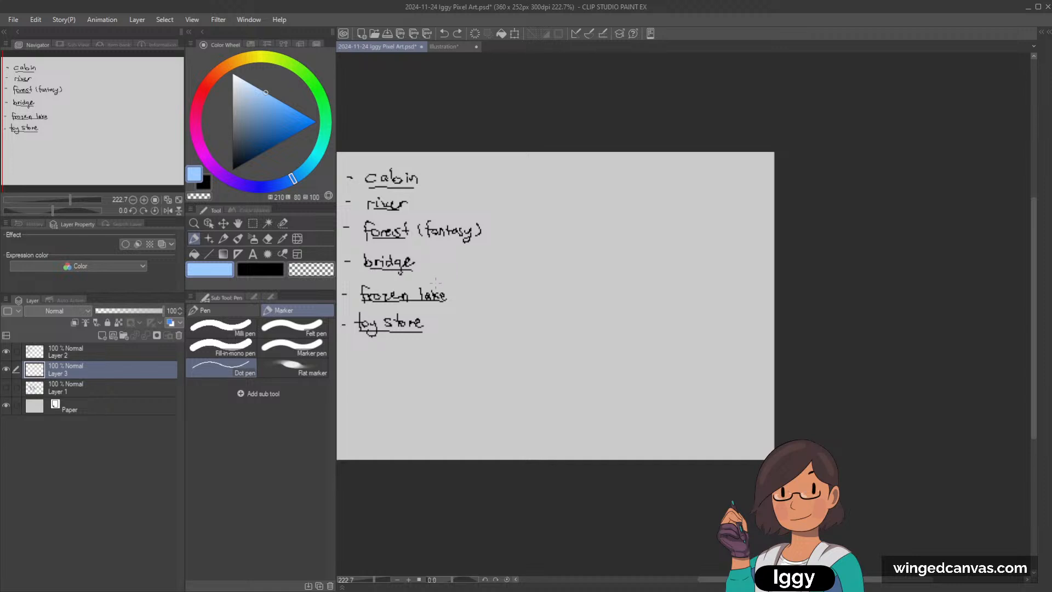
pyautogui.moveTo(458, 295); pyautogui.dragTo(762, 286)
pyautogui.hotkey('ctrl', 'z')
pyautogui.hotkey('ctrl', 'y')
pyautogui.hotkey('ctrl', 'z')
pyautogui.moveTo(713, 282); pyautogui.dragTo(713, 282)
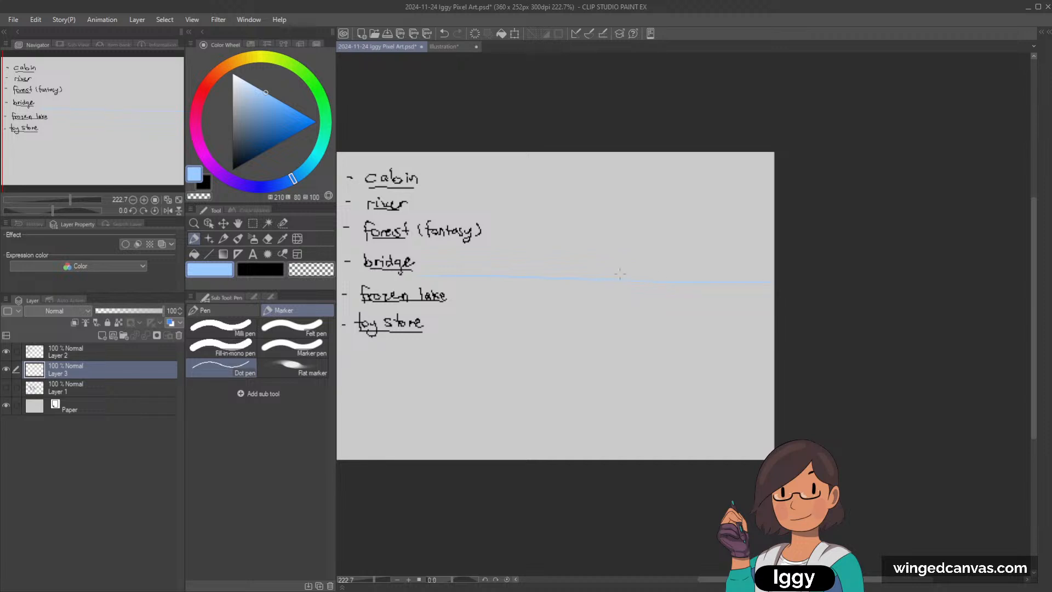
pyautogui.moveTo(68, 160); pyautogui.dragTo(75, 166)
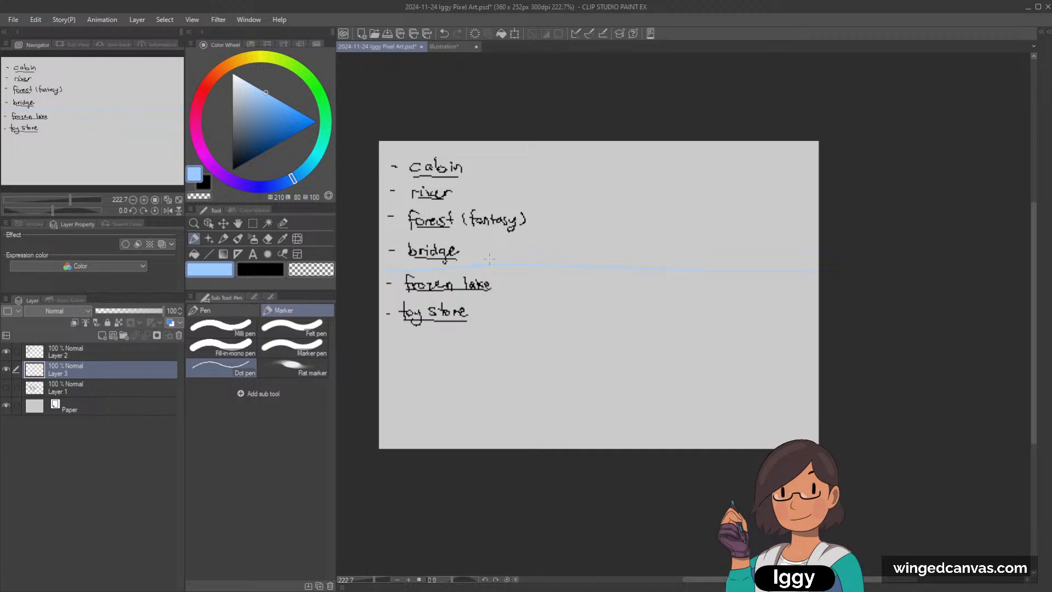
# Step: Try filling the area below the light blue line with the same colour
pyautogui.press('g')
pyautogui.click(597, 319)
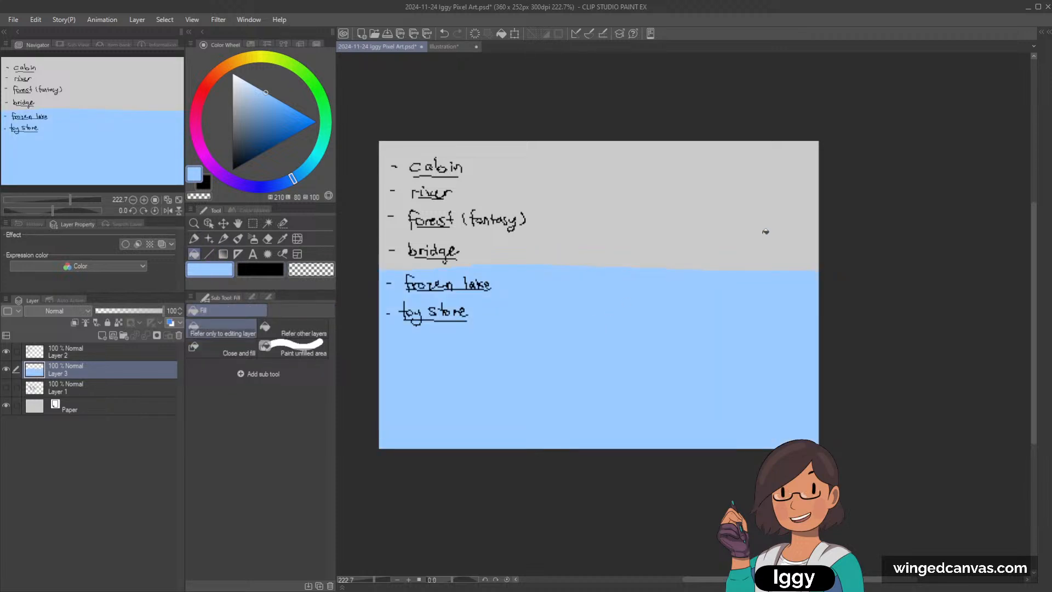
pyautogui.click(223, 238)
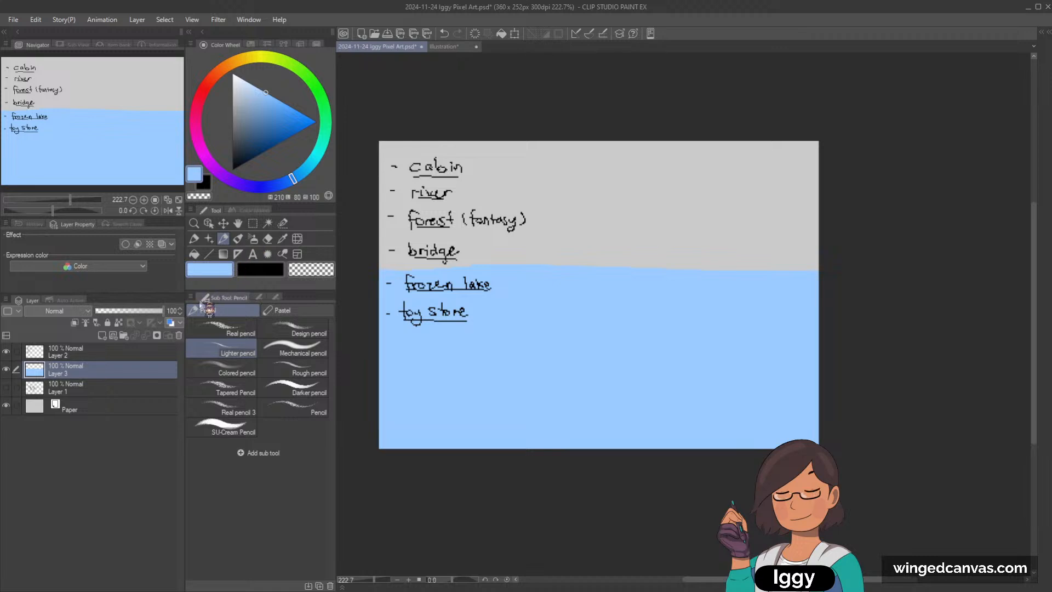
pyautogui.hotkey('ctrl', 'z')
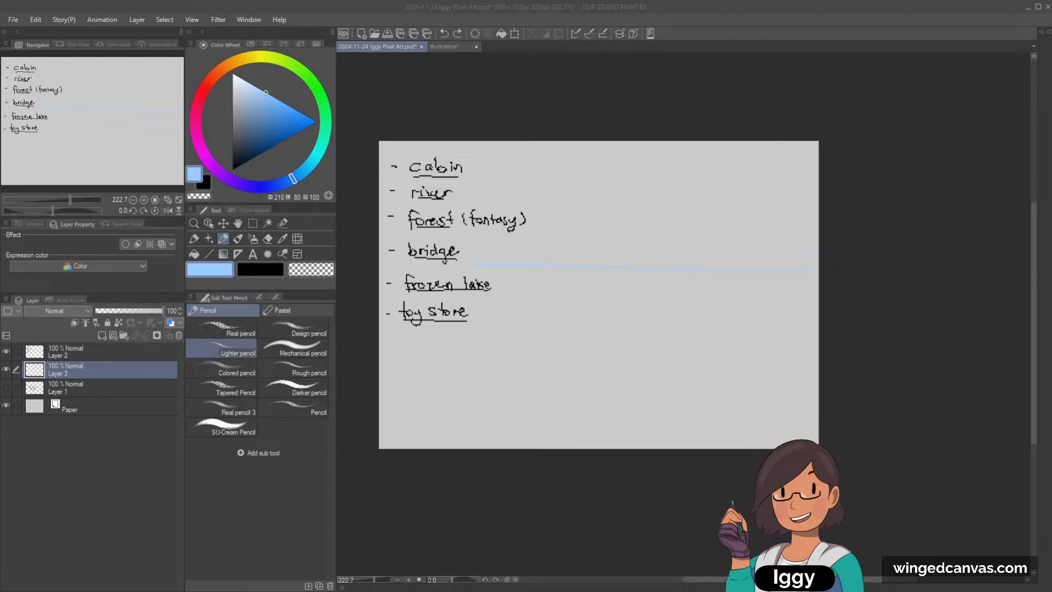
# Step: Hide the layers holding the idea list and the blue line, and show the character sketch on Layer 1
pyautogui.click(222, 237)
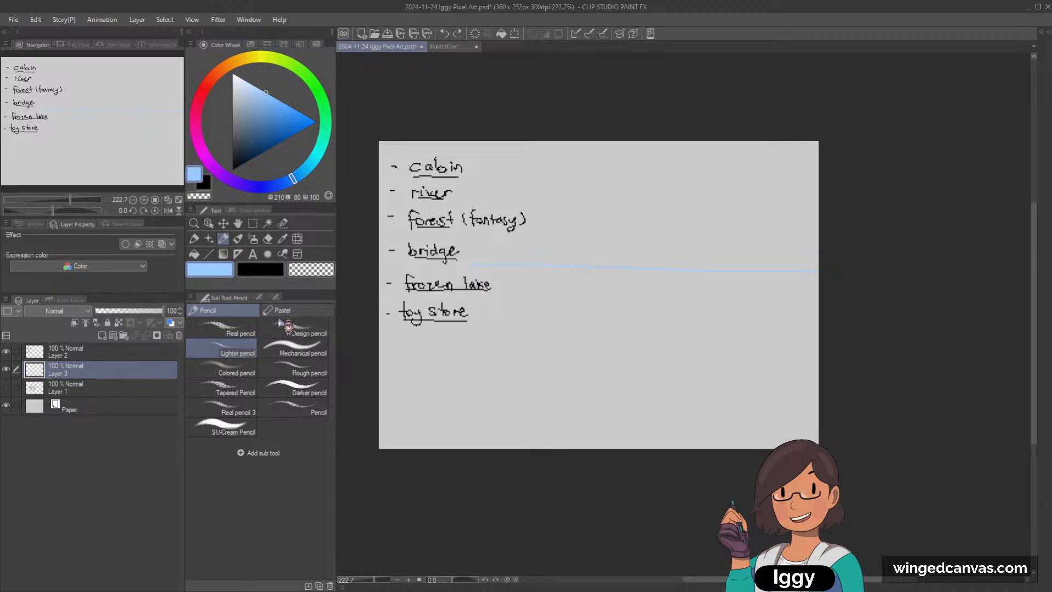
pyautogui.click(93, 386)
pyautogui.click(95, 376)
pyautogui.click(6, 369)
pyautogui.click(6, 387)
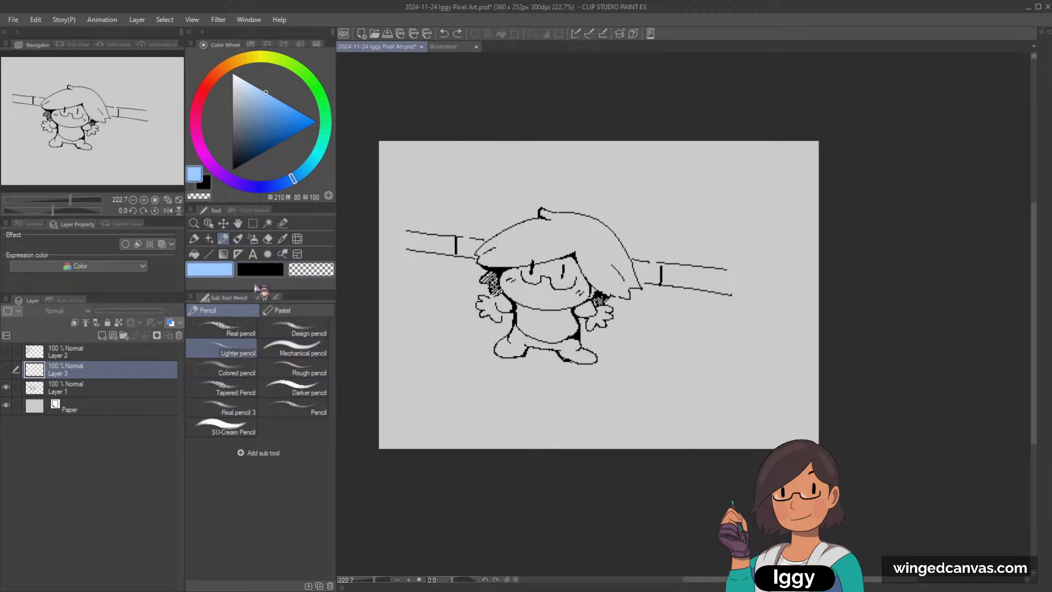
# Step: Set the drawing colour to black and make Layer 1 the active layer
pyautogui.click(194, 238)
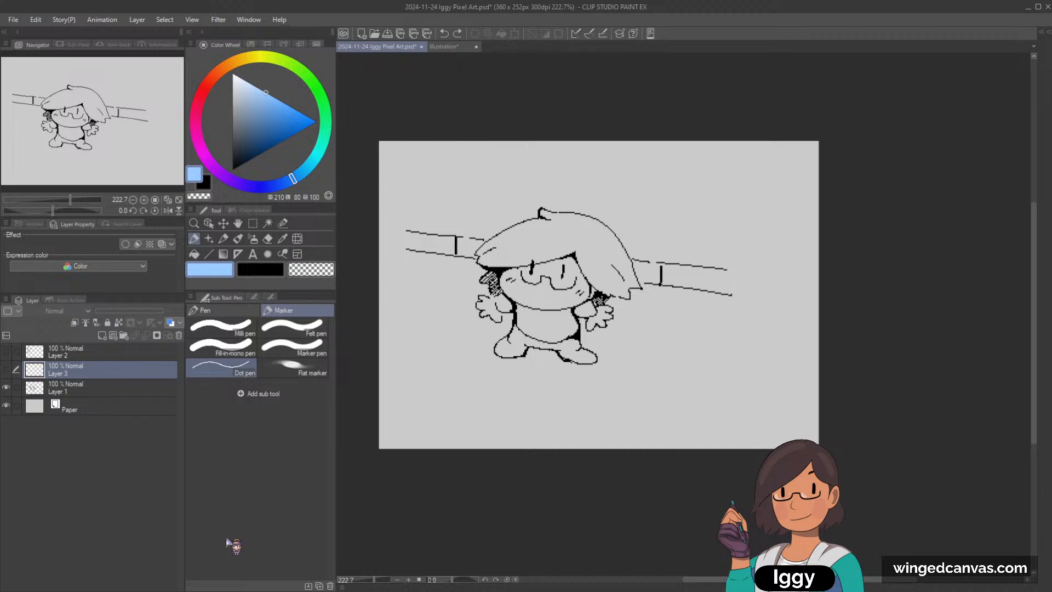
pyautogui.click(223, 239)
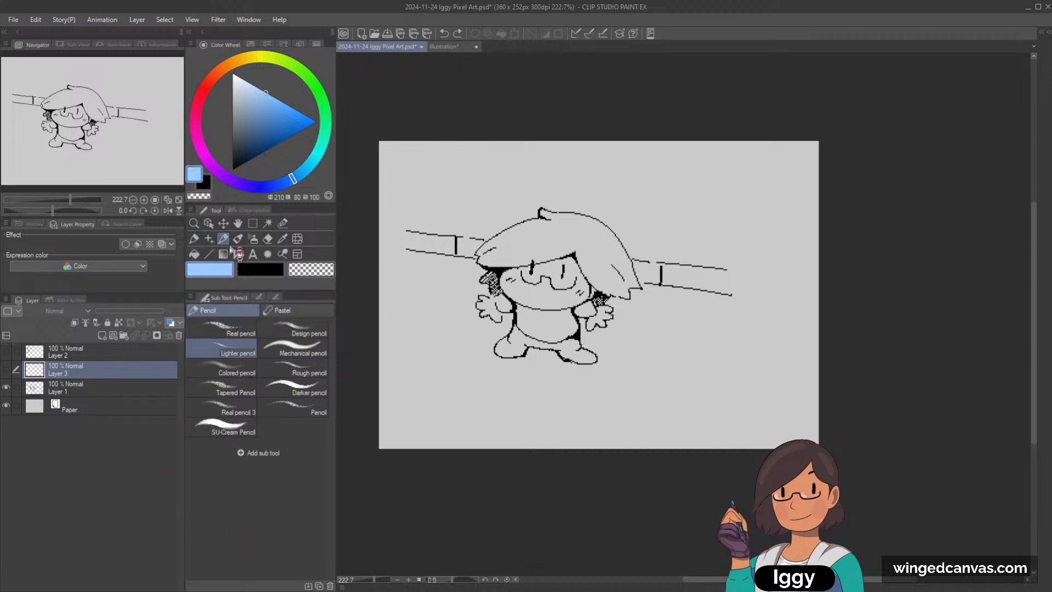
pyautogui.click(261, 270)
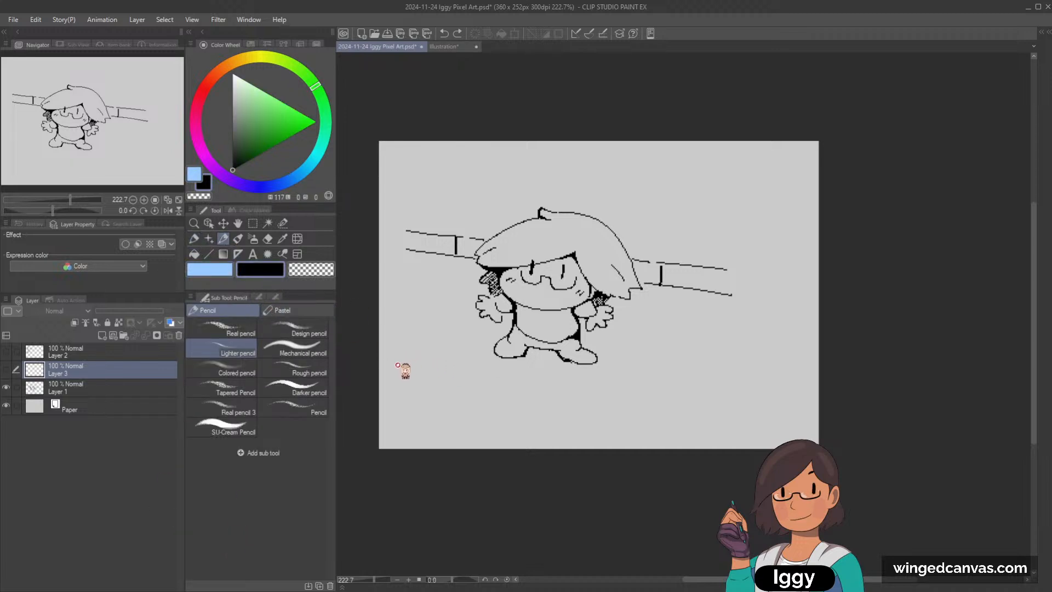
pyautogui.click(113, 388)
# Step: Draw a long, gently descending ground line below the character's feet with the Dot pen
pyautogui.moveTo(421, 358); pyautogui.dragTo(638, 391)
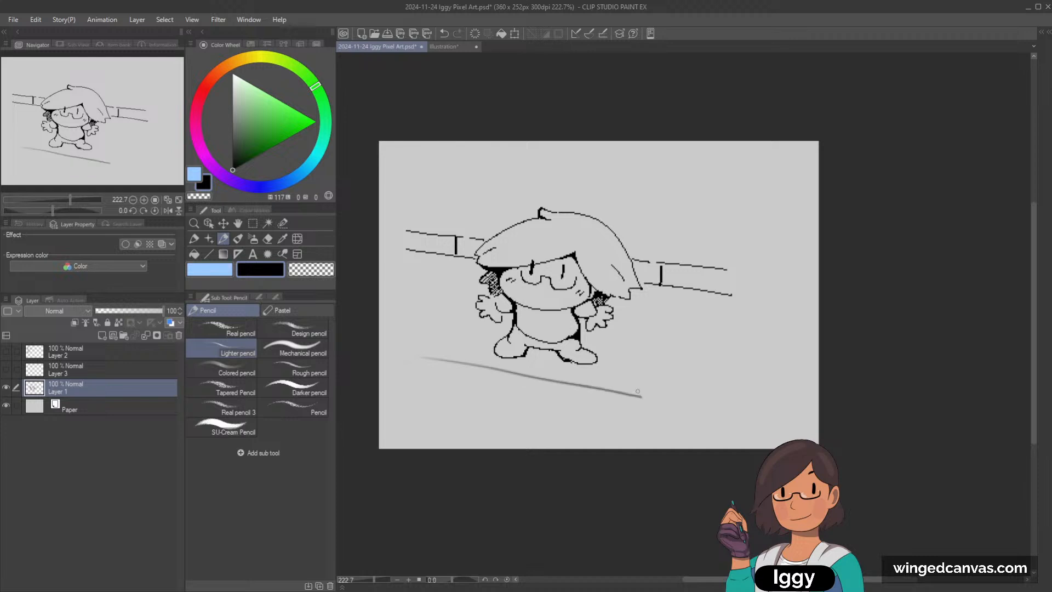
pyautogui.hotkey('ctrl', 'z')
pyautogui.click(194, 239)
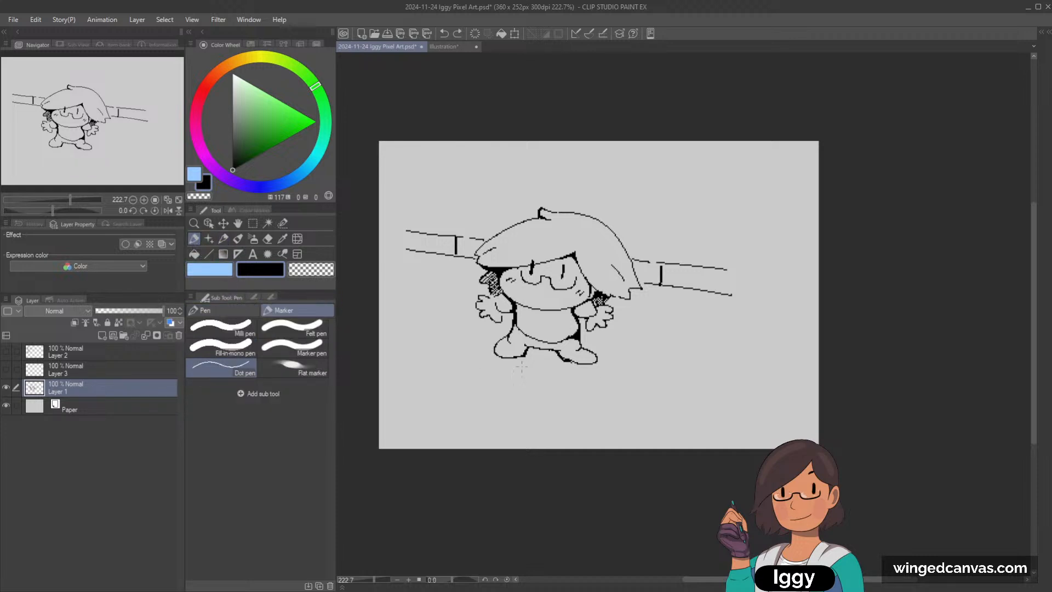
pyautogui.moveTo(393, 348); pyautogui.dragTo(693, 395)
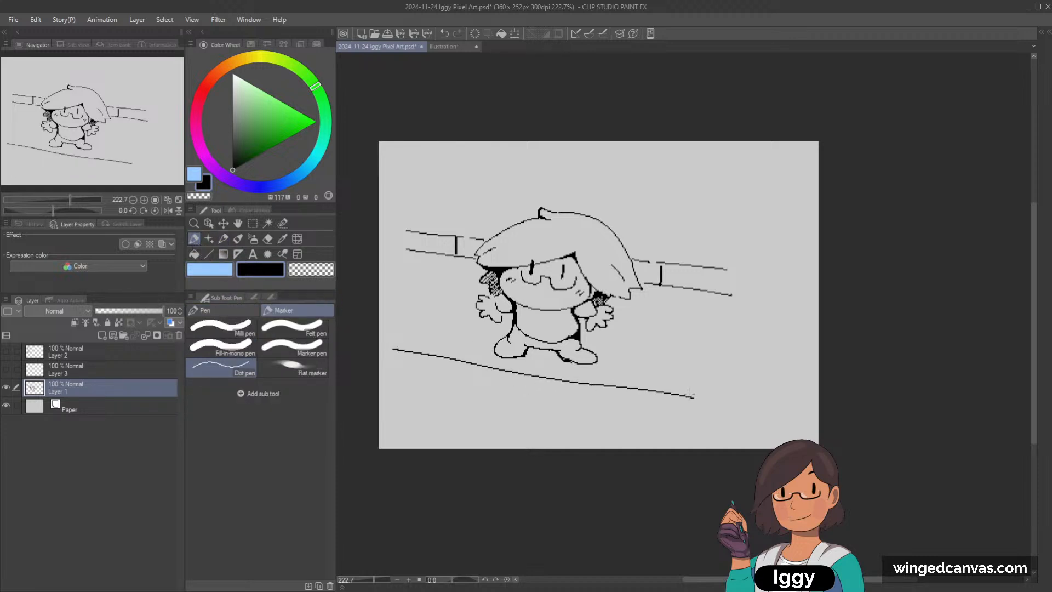
pyautogui.hotkey('ctrl', 'z')
pyautogui.moveTo(386, 354); pyautogui.dragTo(609, 383)
pyautogui.hotkey('ctrl', 'z')
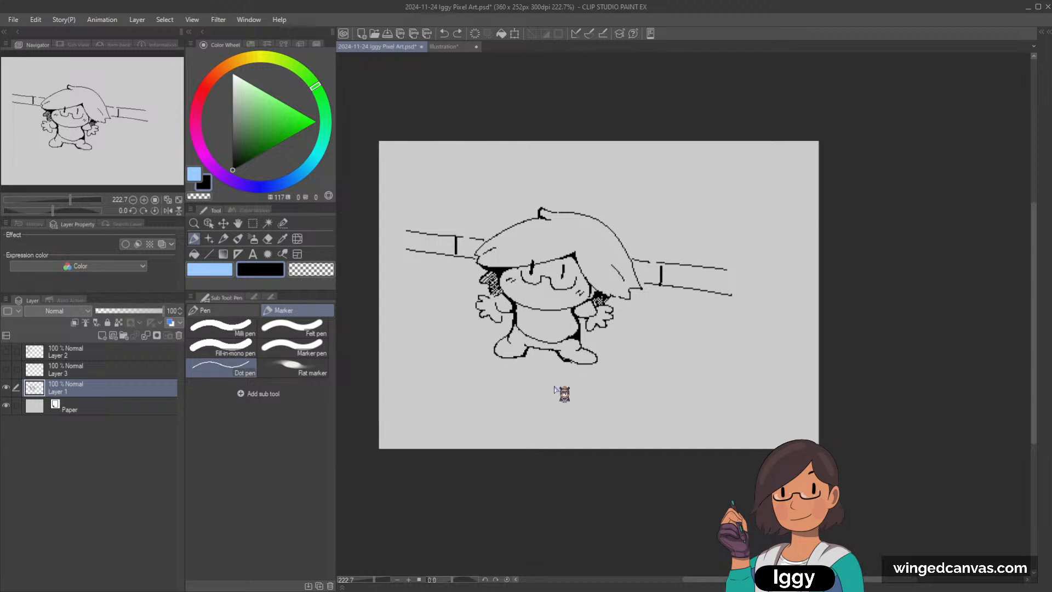
pyautogui.moveTo(392, 359); pyautogui.dragTo(717, 403)
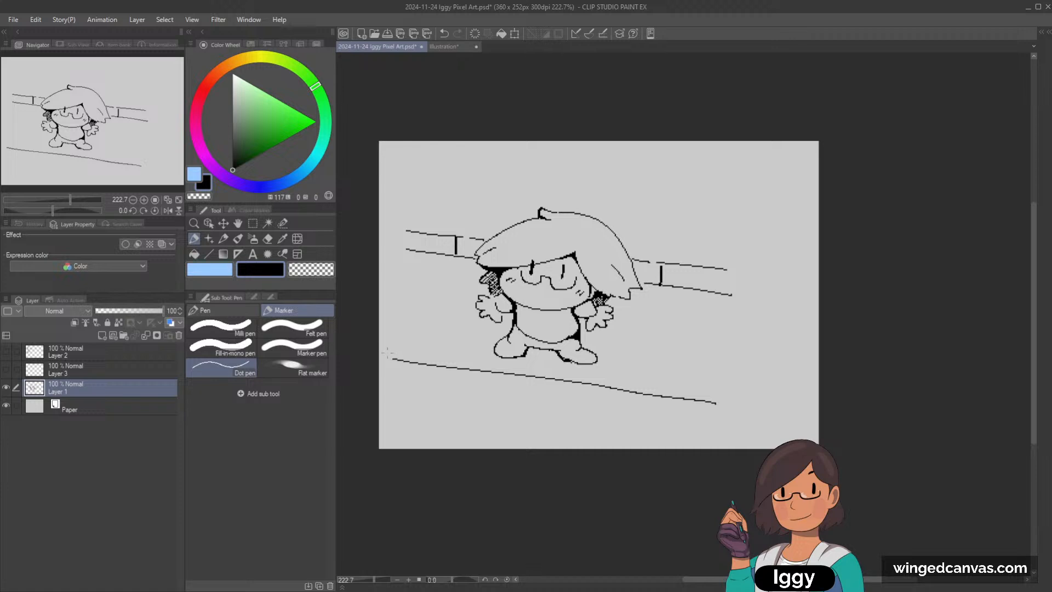
# Step: Draw diagonal lines down from both rail posts toward the ground line, adding a short opposing diagonal that forms a small triangle beside the character
pyautogui.moveTo(456, 258); pyautogui.dragTo(394, 317)
pyautogui.click(223, 239)
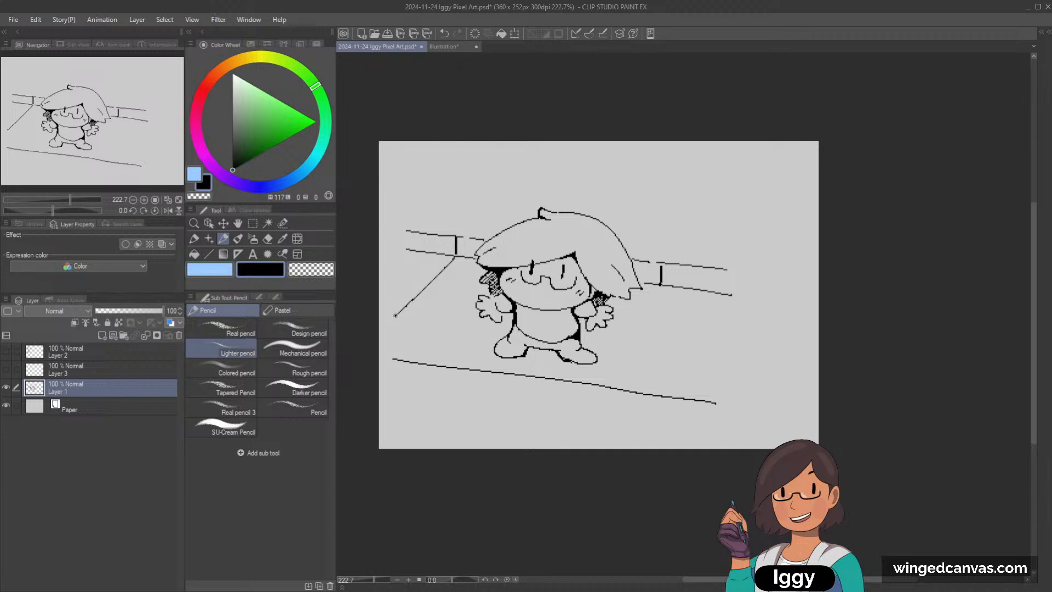
pyautogui.click(195, 240)
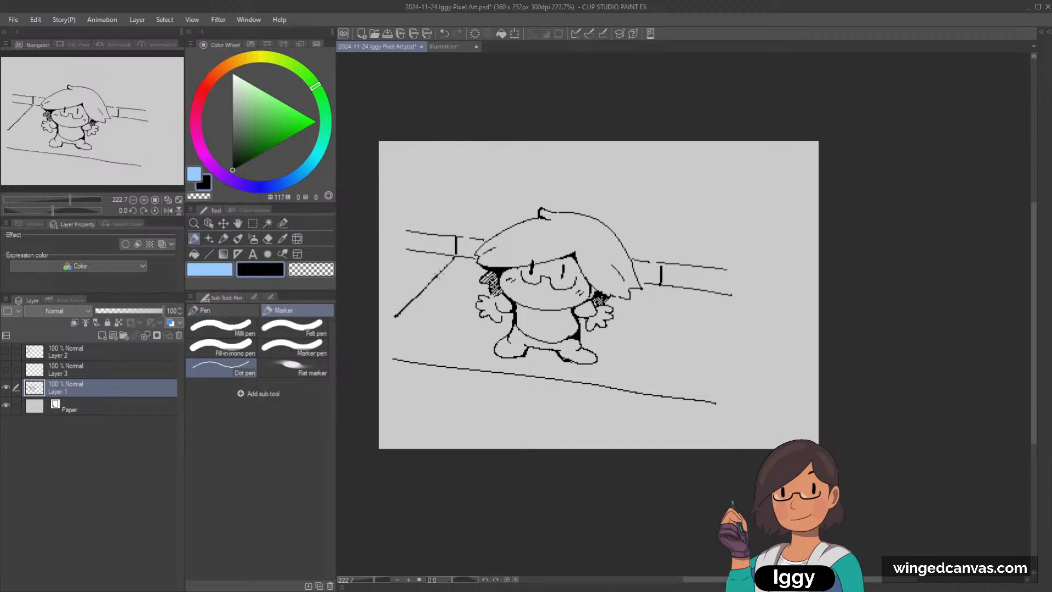
pyautogui.moveTo(662, 286); pyautogui.dragTo(619, 345)
pyautogui.moveTo(612, 350); pyautogui.dragTo(593, 382)
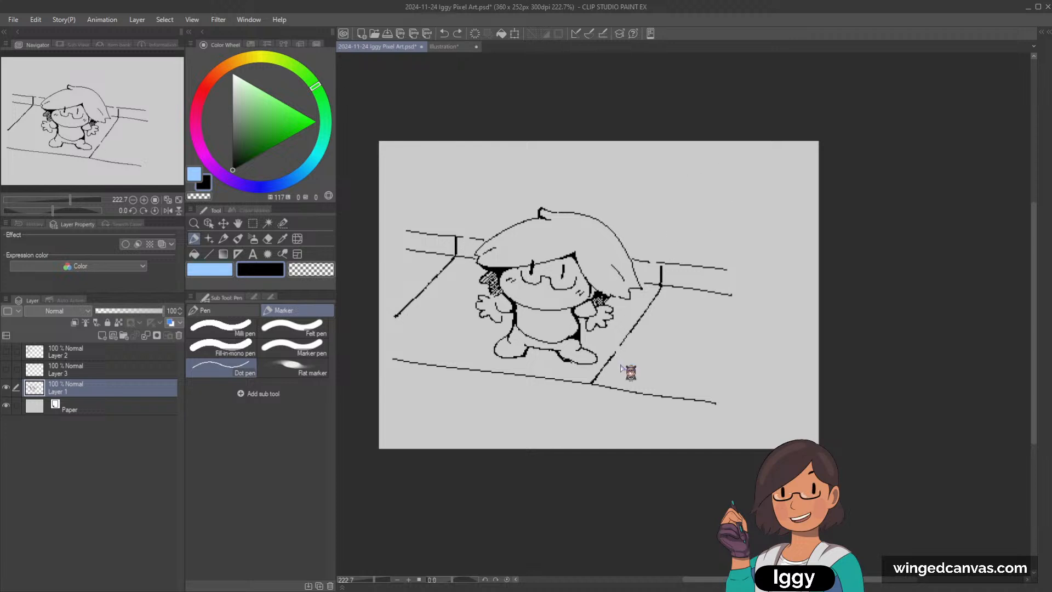
pyautogui.moveTo(618, 354); pyautogui.dragTo(636, 393)
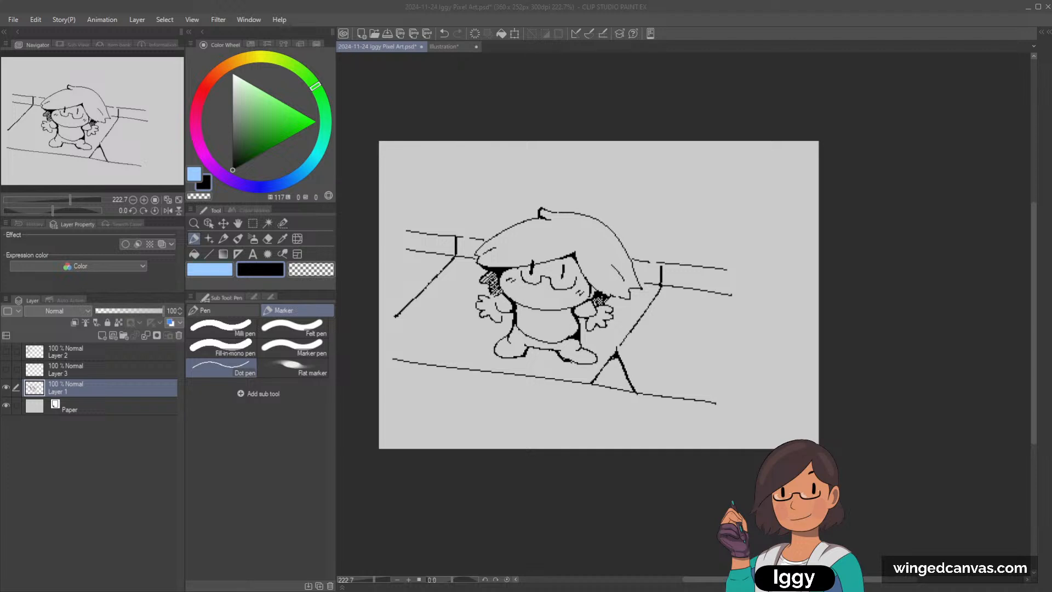
pyautogui.click(179, 200)
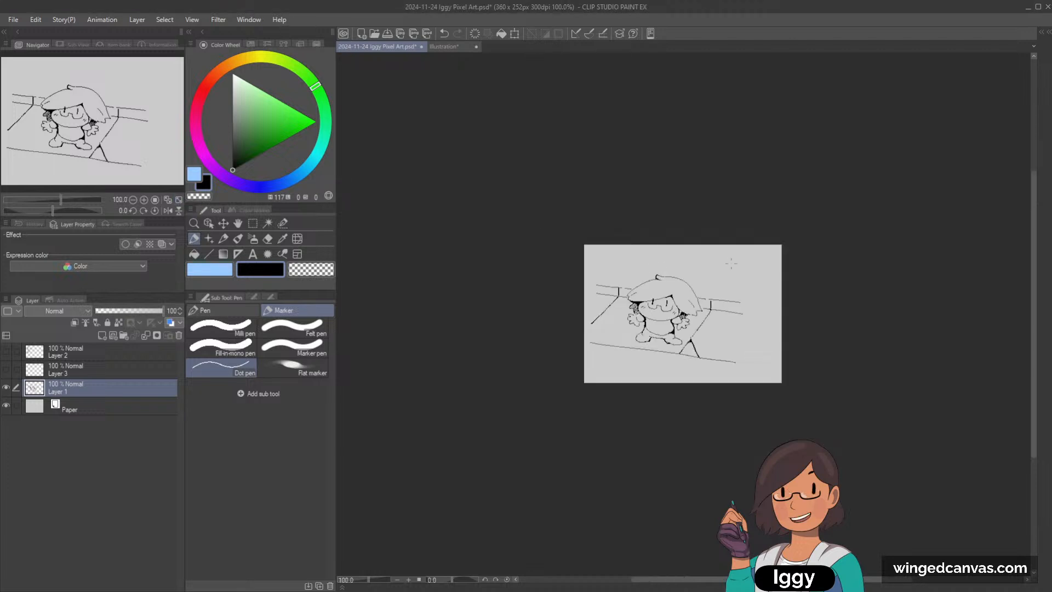
pyautogui.moveTo(789, 387); pyautogui.dragTo(750, 380)
pyautogui.scroll(4, 750, 384)
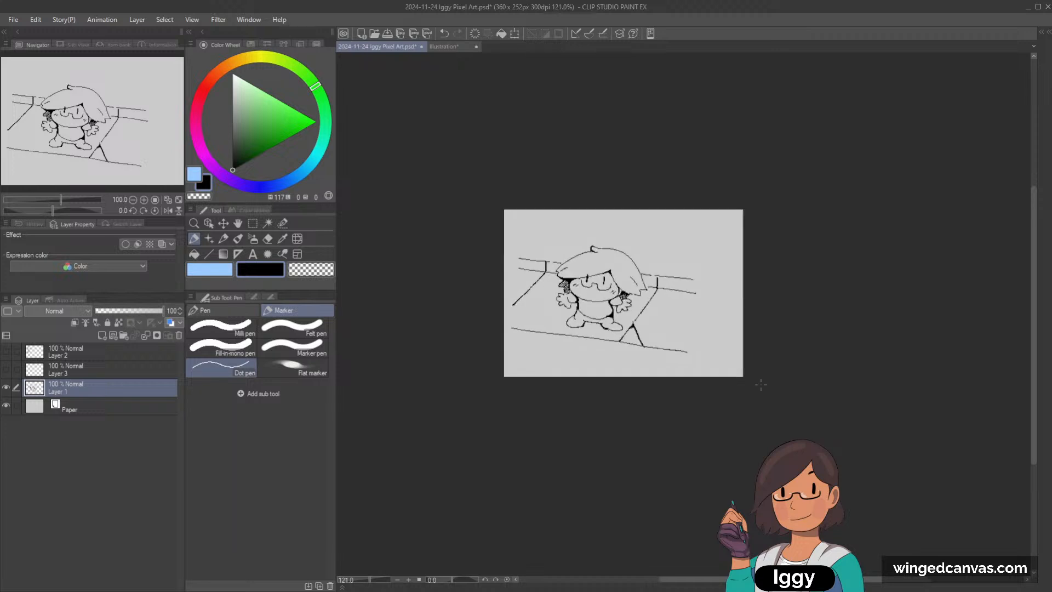
pyautogui.scroll(1, 750, 388)
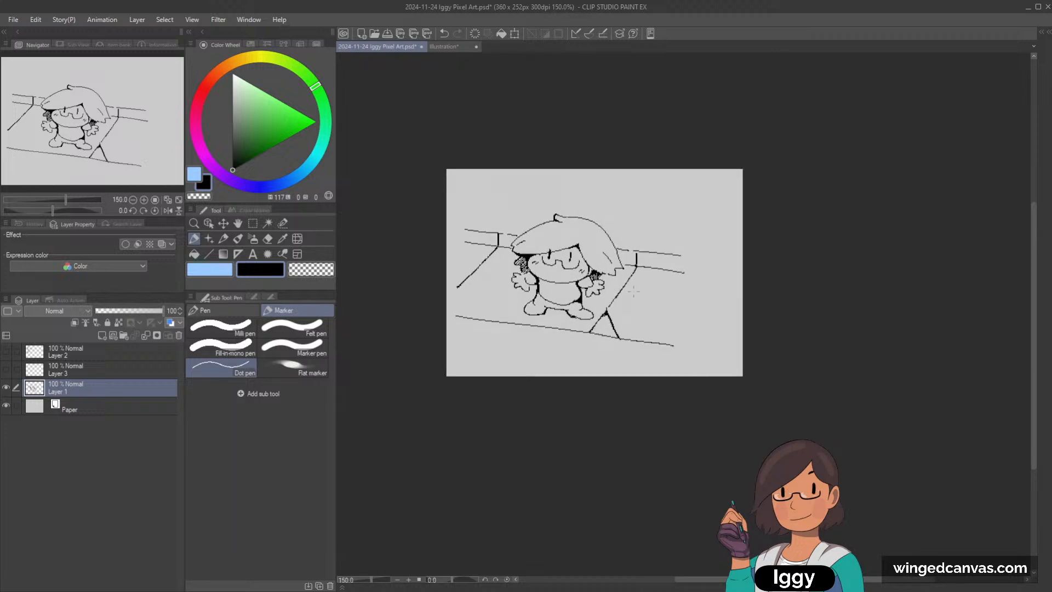
pyautogui.scroll(2, 633, 292)
pyautogui.scroll(-1, 634, 292)
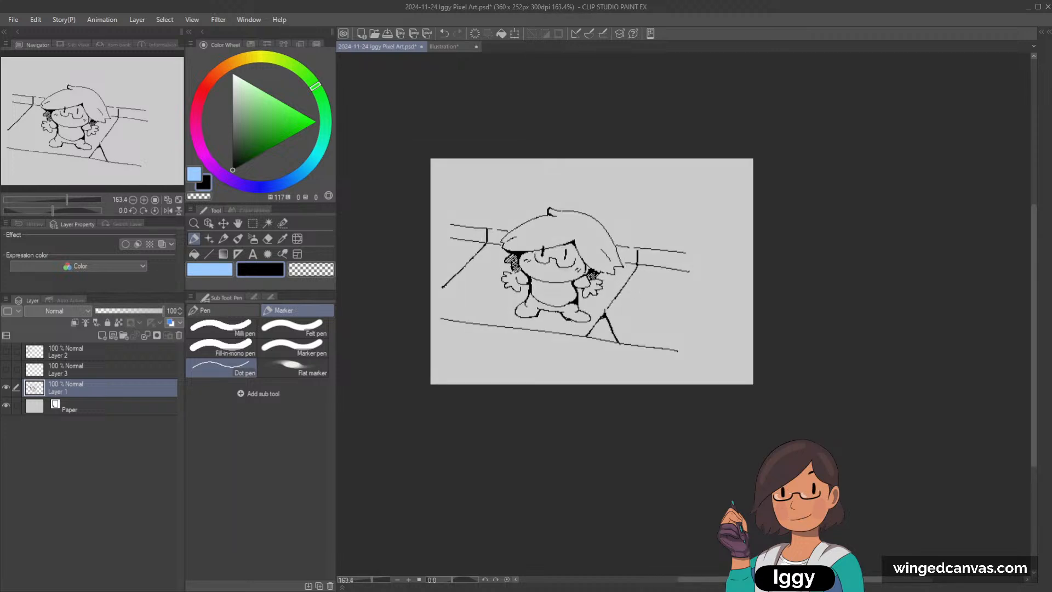
# Step: Hide the character sketch and add a new empty layer directly above the Paper layer
pyautogui.click(6, 387)
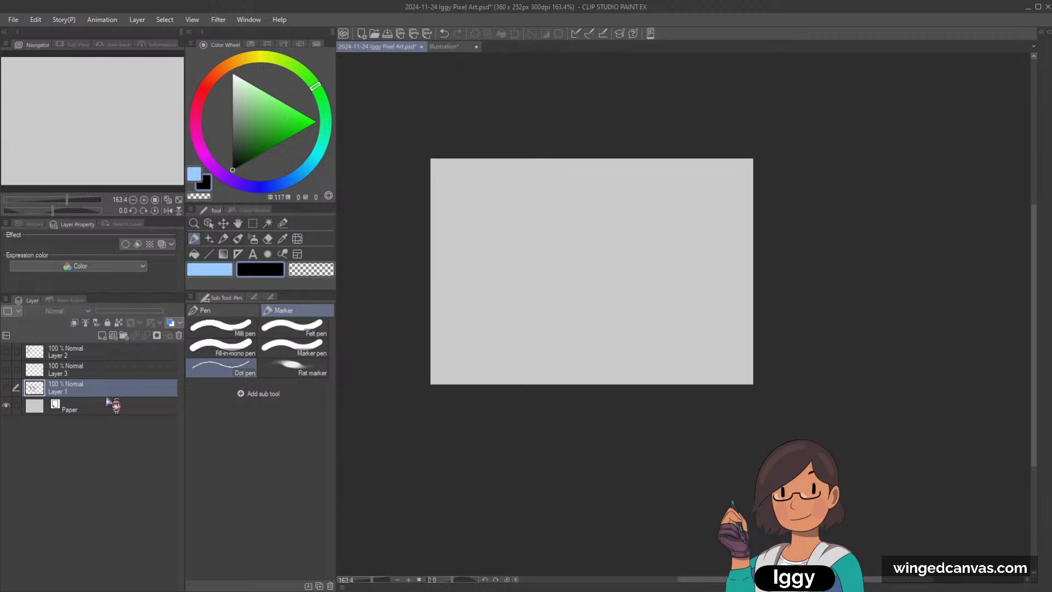
pyautogui.click(101, 336)
pyautogui.moveTo(89, 379); pyautogui.dragTo(86, 433)
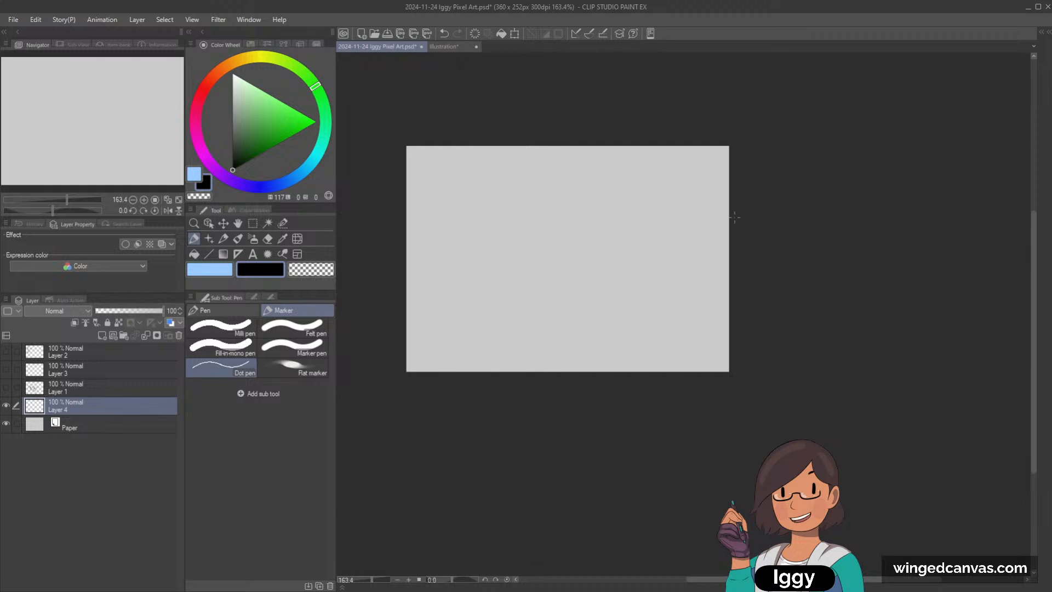
pyautogui.scroll(1, 732, 216)
pyautogui.click(156, 143)
pyautogui.click(233, 99)
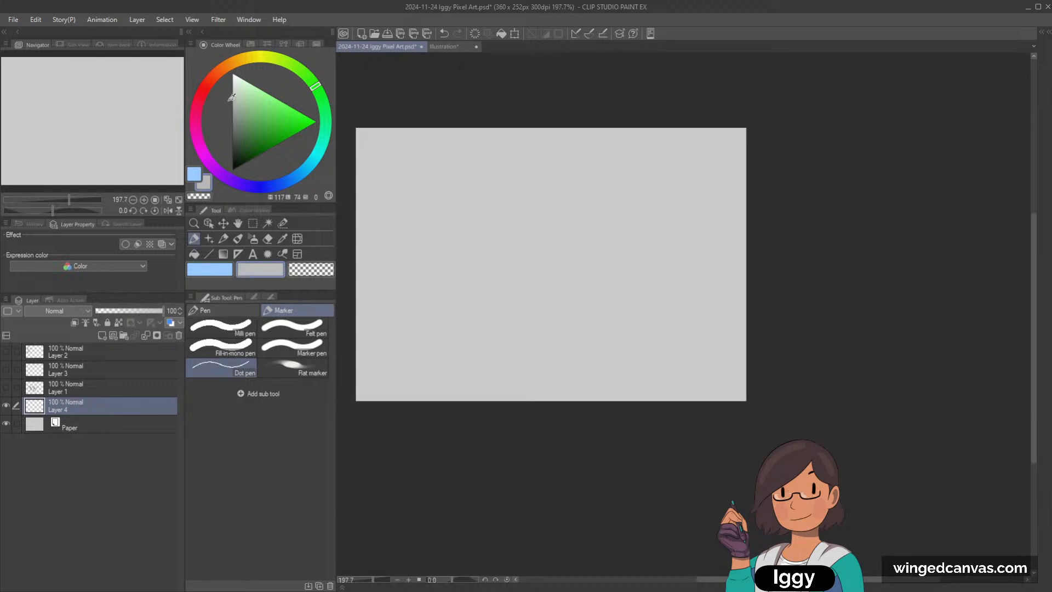
pyautogui.click(238, 239)
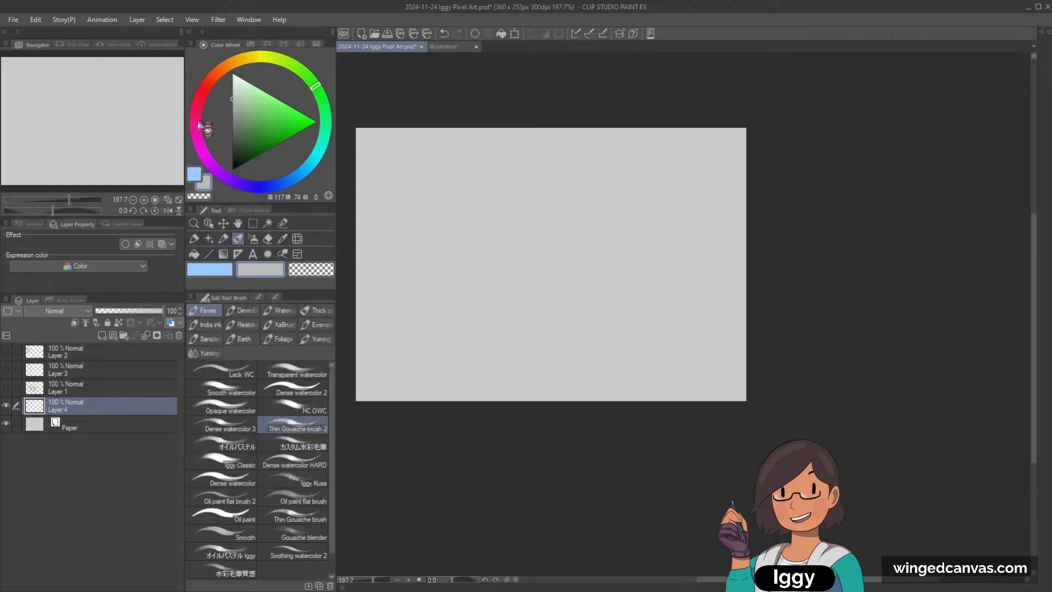
pyautogui.click(102, 110)
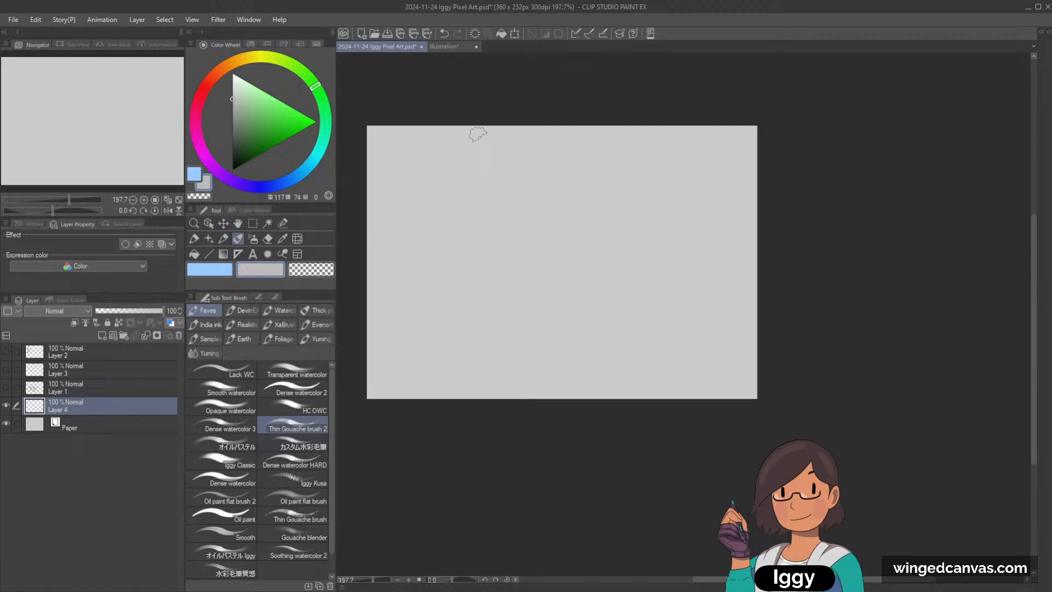
pyautogui.click(223, 239)
pyautogui.click(232, 130)
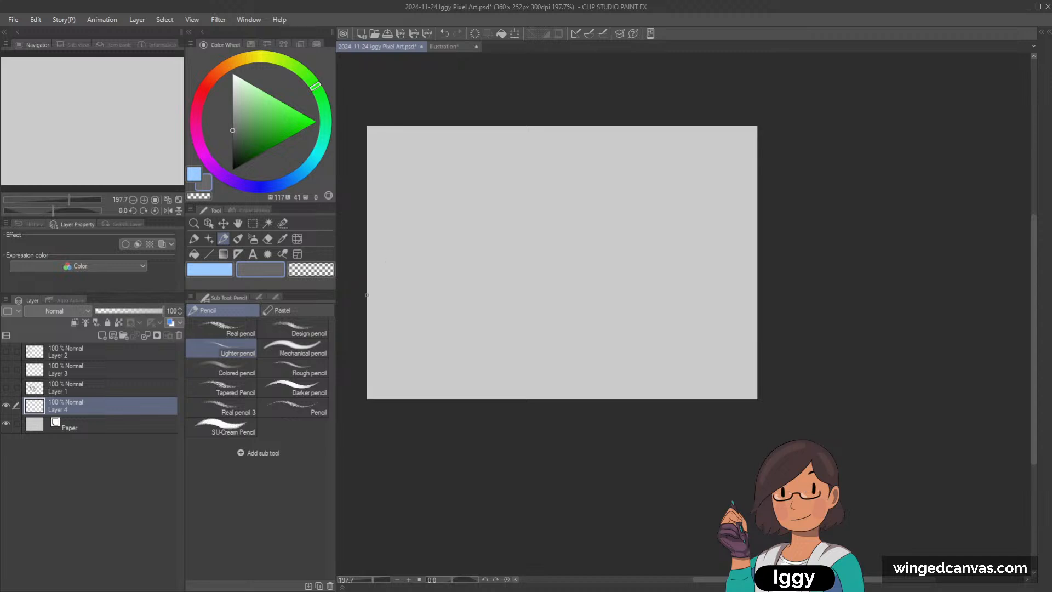
pyautogui.moveTo(368, 297); pyautogui.dragTo(489, 310)
pyautogui.hotkey('ctrl', 'z')
# Step: Switch to the Dot pen and set the drawing colour to a dark grey
pyautogui.press('p')
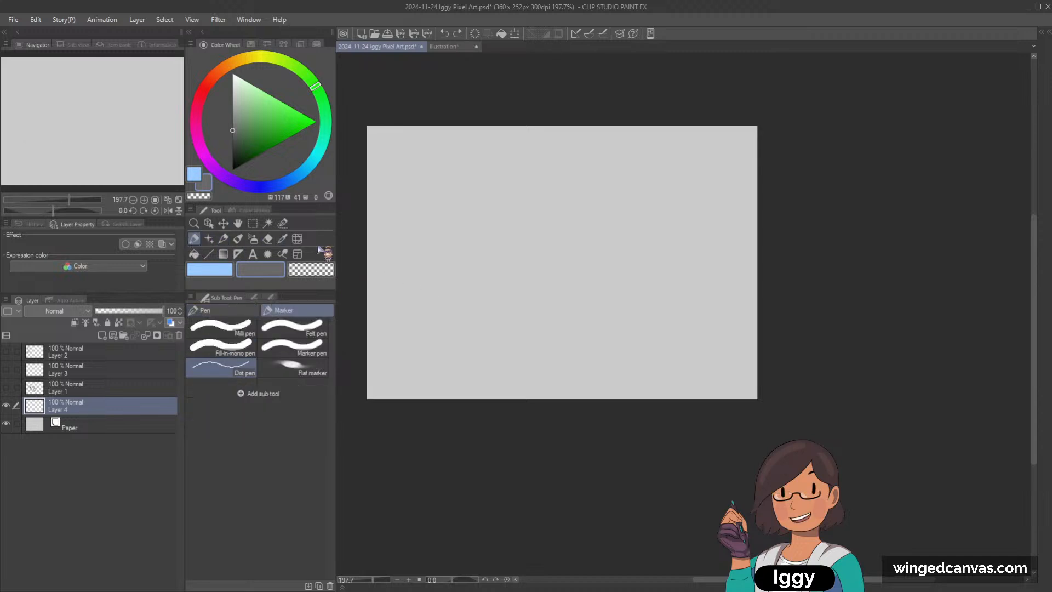
pyautogui.moveTo(361, 293); pyautogui.dragTo(445, 313)
pyautogui.hotkey('ctrl', 'z')
pyautogui.moveTo(242, 134); pyautogui.dragTo(233, 148)
# Step: Try to outline the canvas's upper-left area with a dark curve from the left edge to the upper edge and fill it
pyautogui.moveTo(421, 284); pyautogui.dragTo(564, 285)
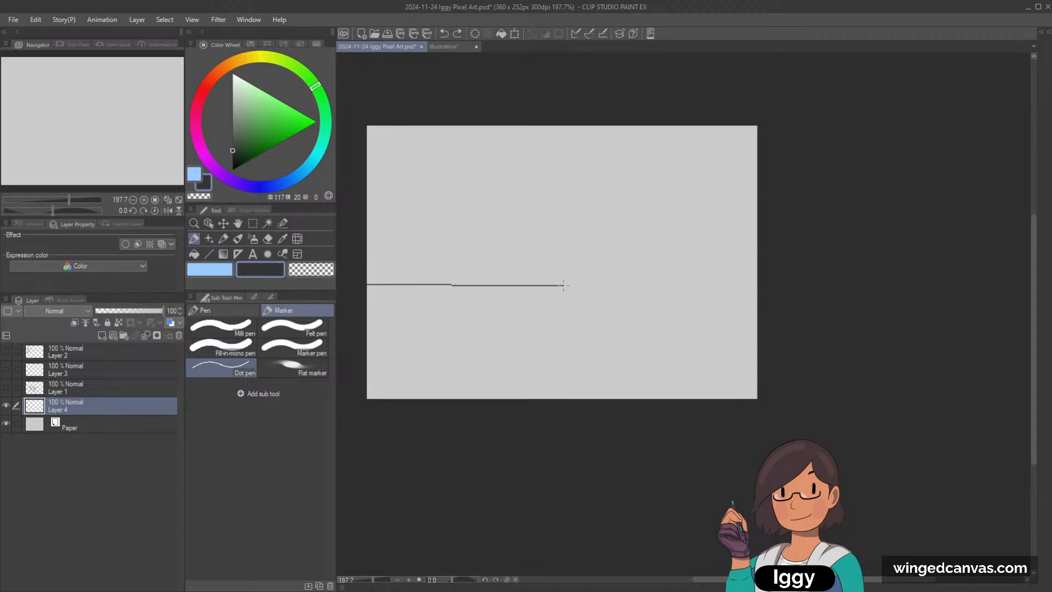
pyautogui.hotkey('ctrl', 'z')
pyautogui.moveTo(363, 289)
pyautogui.mouseDown()
pyautogui.moveTo(567, 293)
pyautogui.moveTo(648, 271)
pyautogui.moveTo(657, 116)
pyautogui.mouseUp()
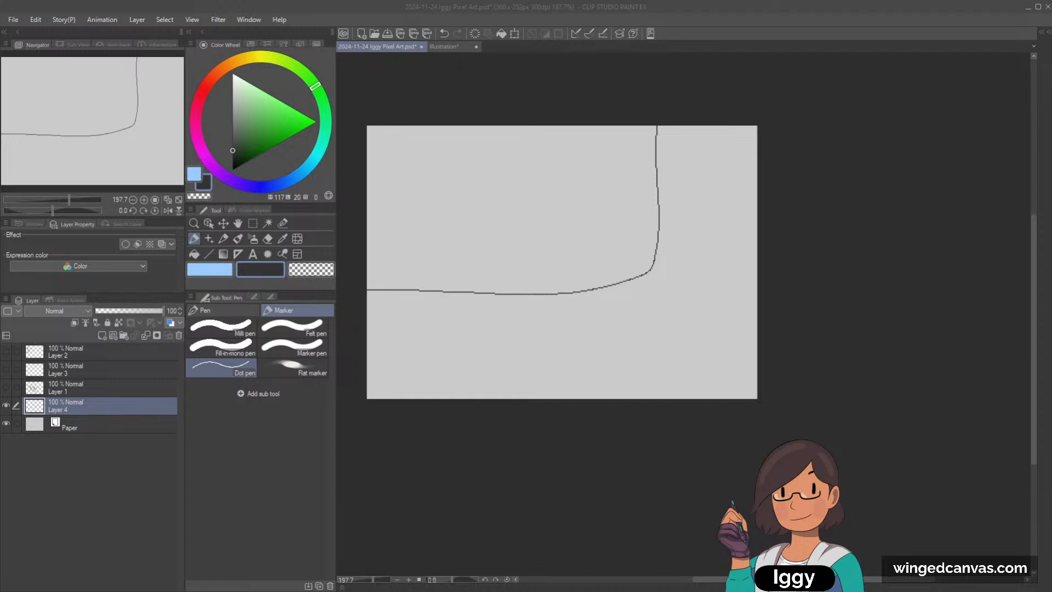
pyautogui.press('g')
pyautogui.click(500, 225)
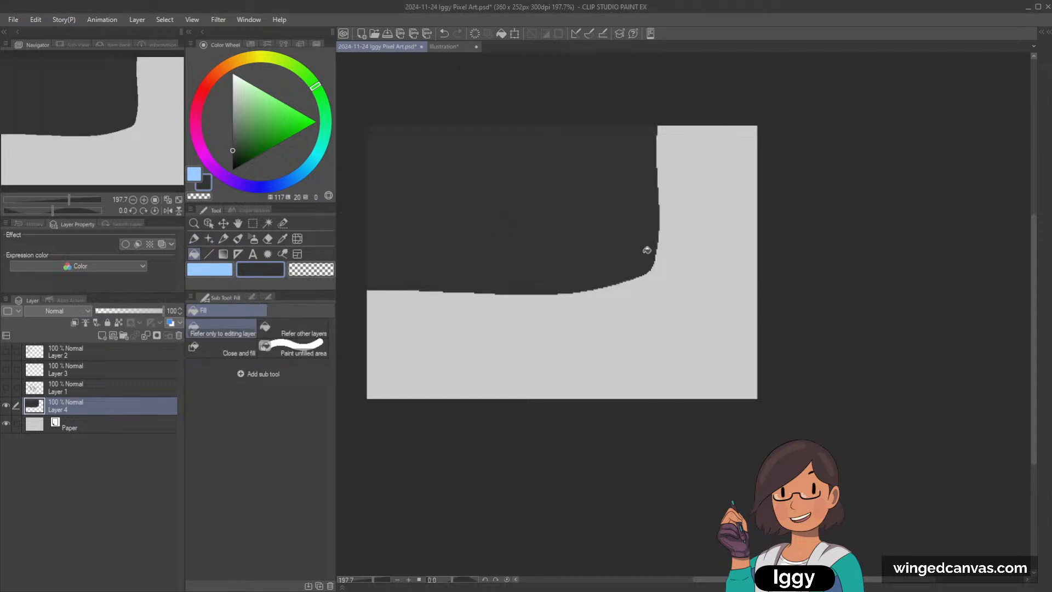
pyautogui.hotkey('ctrl', 'z')
pyautogui.hotkey('ctrl', 'z')
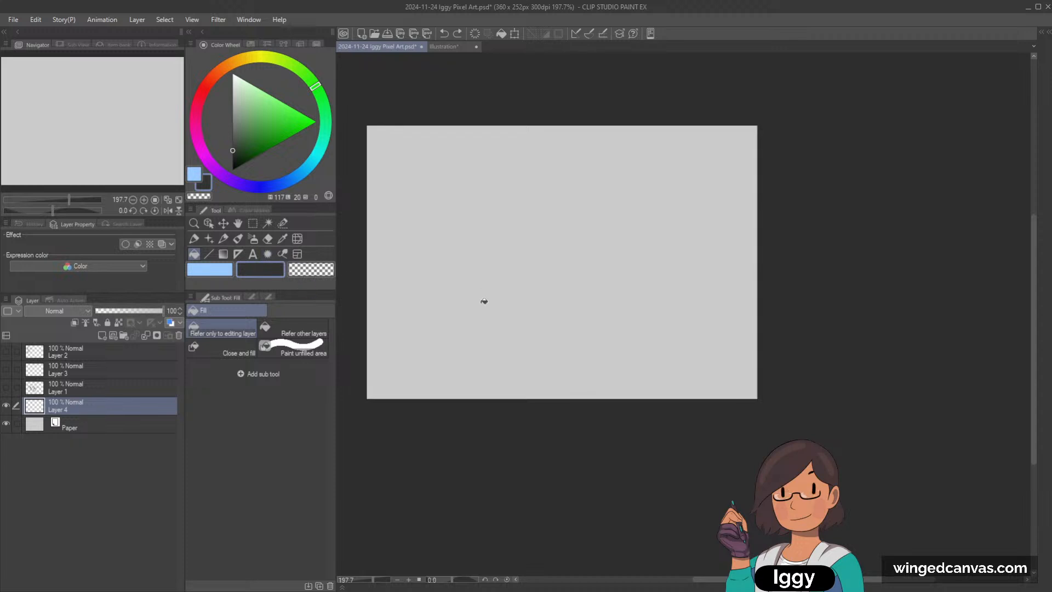
# Step: Fill Layer 4 entirely with dark grey and prepare a new layer above it for drawing in near-white
pyautogui.click(493, 315)
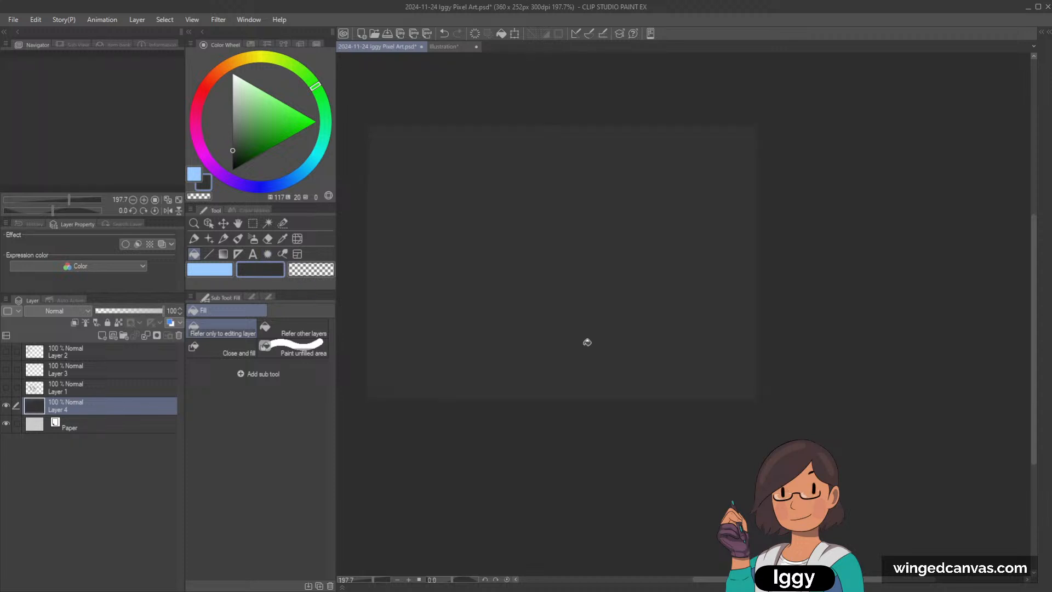
pyautogui.click(126, 333)
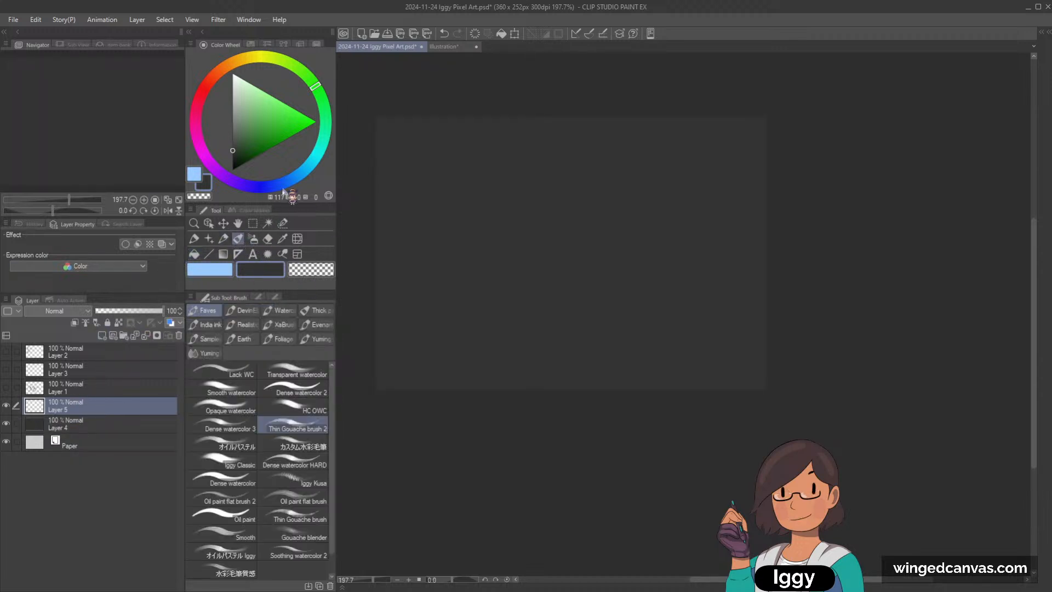
pyautogui.click(238, 239)
pyautogui.click(234, 80)
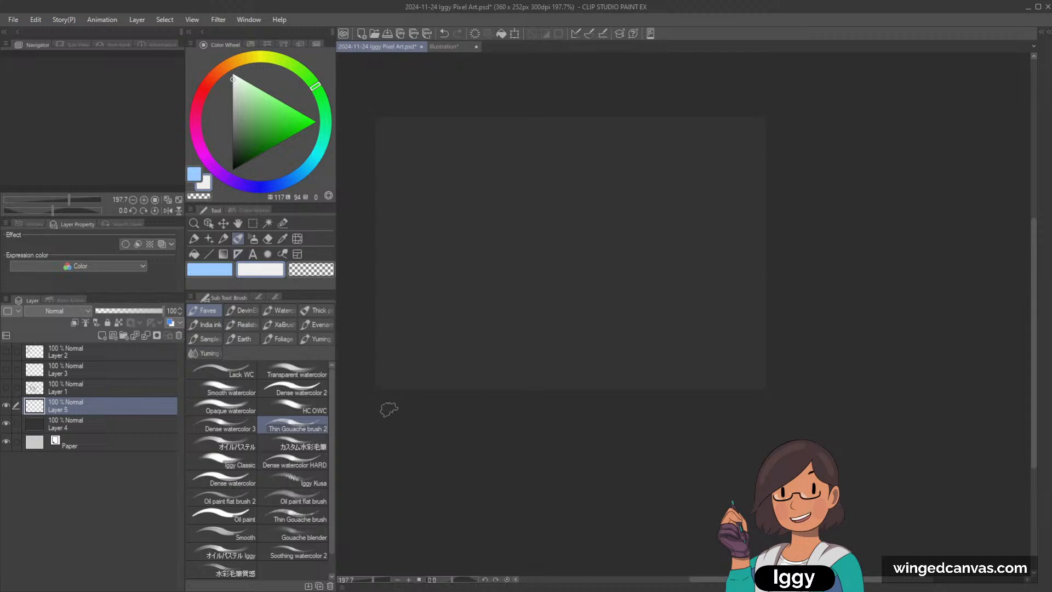
# Step: Try to draw a freehand circle outline in the canvas's upper-left area with the Dot pen
pyautogui.click(194, 238)
pyautogui.moveTo(469, 118)
pyautogui.mouseDown()
pyautogui.moveTo(458, 192)
pyautogui.moveTo(517, 137)
pyautogui.moveTo(467, 124)
pyautogui.moveTo(472, 218)
pyautogui.moveTo(460, 117)
pyautogui.mouseUp()
pyautogui.hotkey('ctrl', 'z')
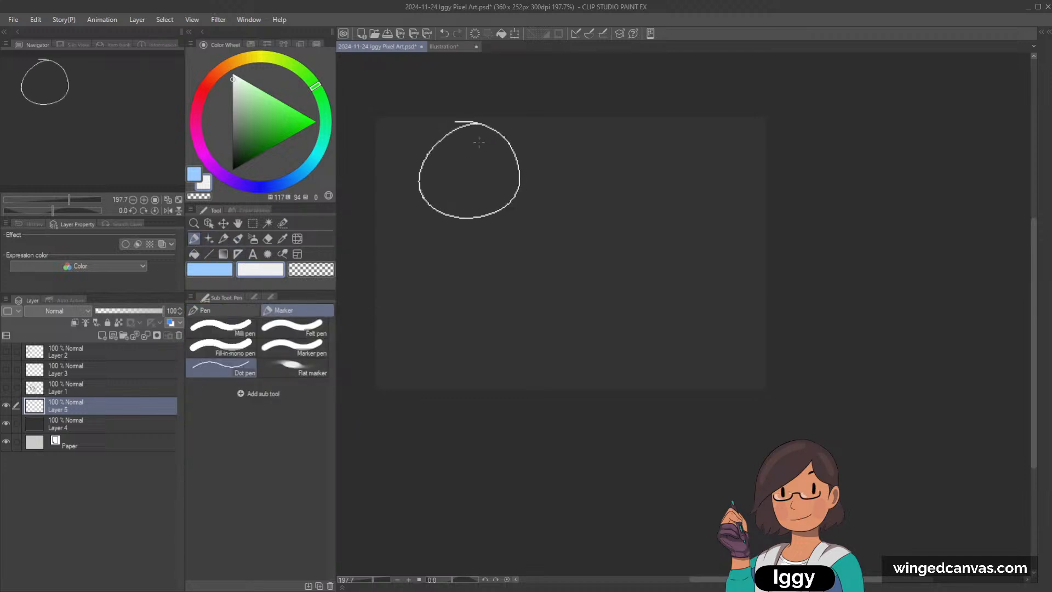
pyautogui.hotkey('ctrl', 'z')
# Step: Draw a near-white circle in the canvas's upper-left area with the Ellipse tool and fill its interior with the same colour
pyautogui.click(209, 254)
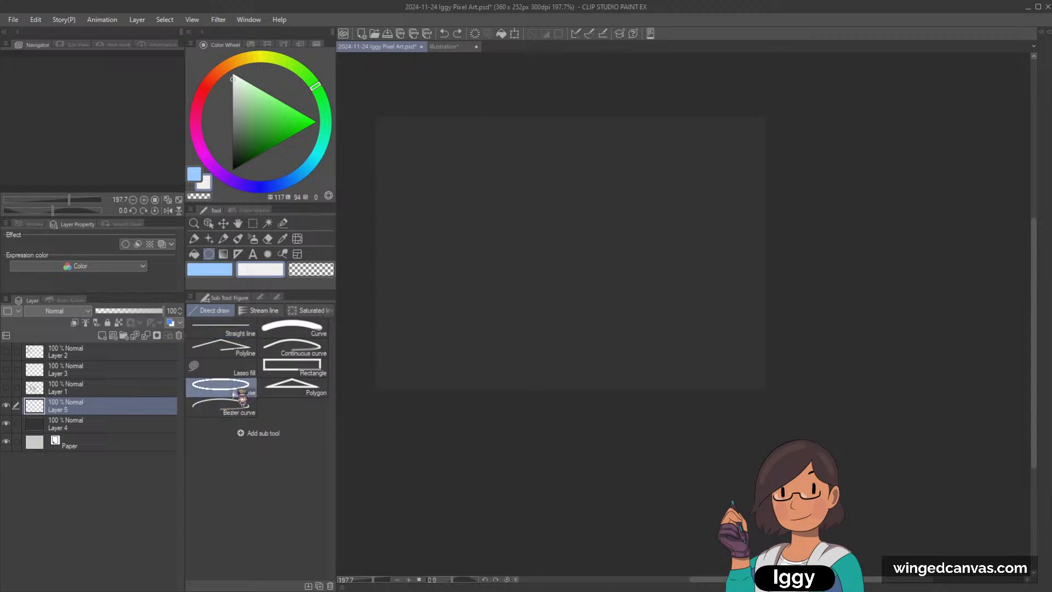
pyautogui.click(276, 296)
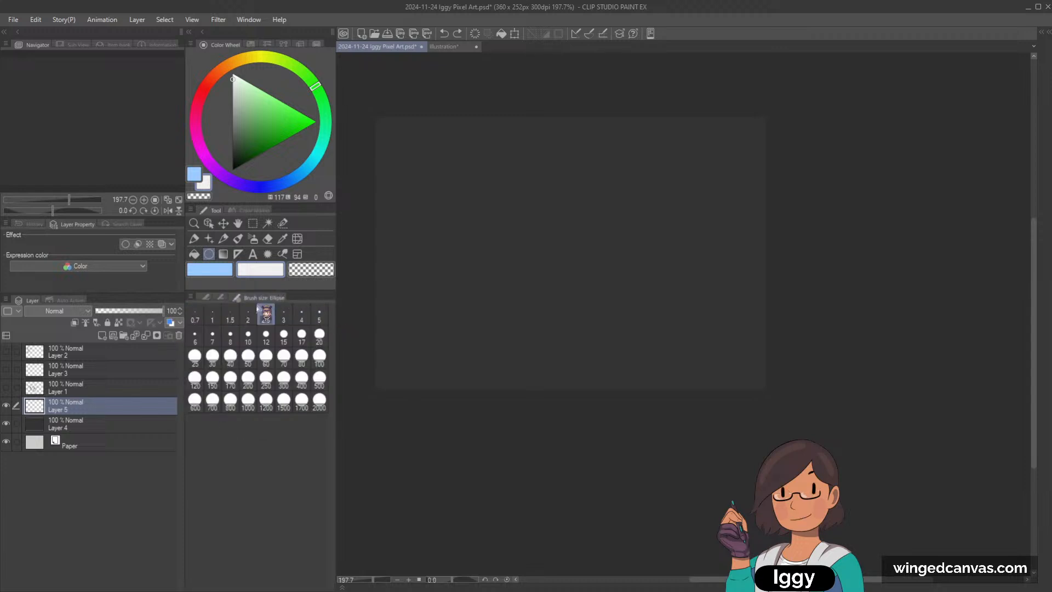
pyautogui.click(223, 298)
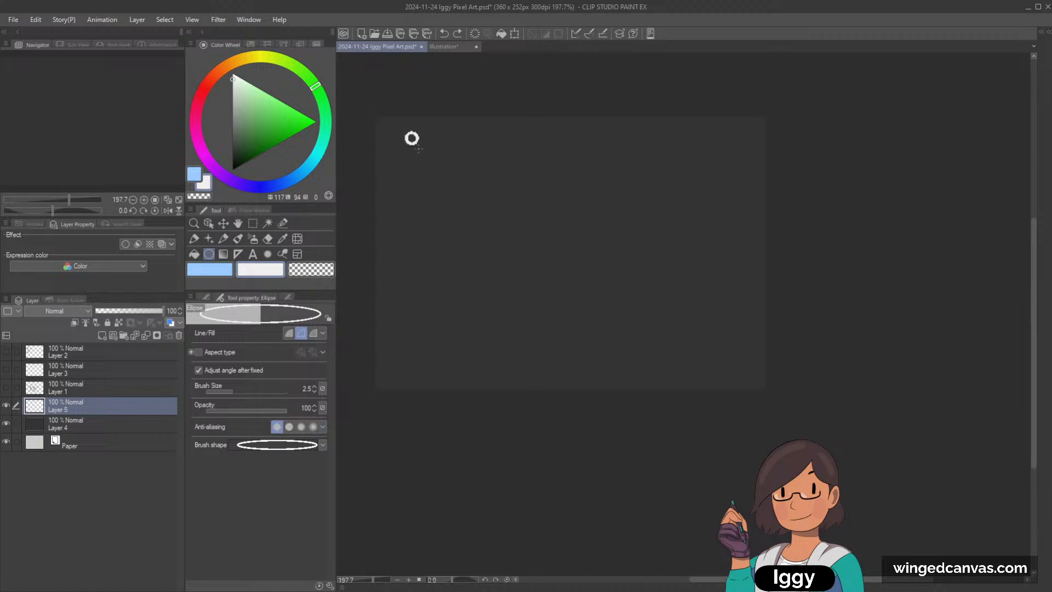
pyautogui.moveTo(418, 148); pyautogui.dragTo(520, 250)
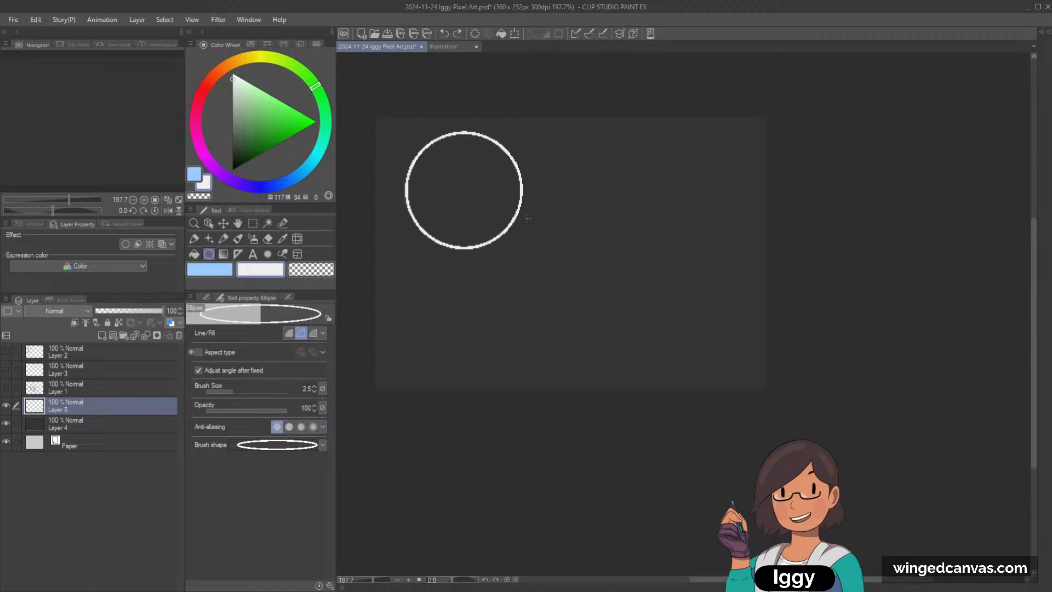
pyautogui.click(194, 254)
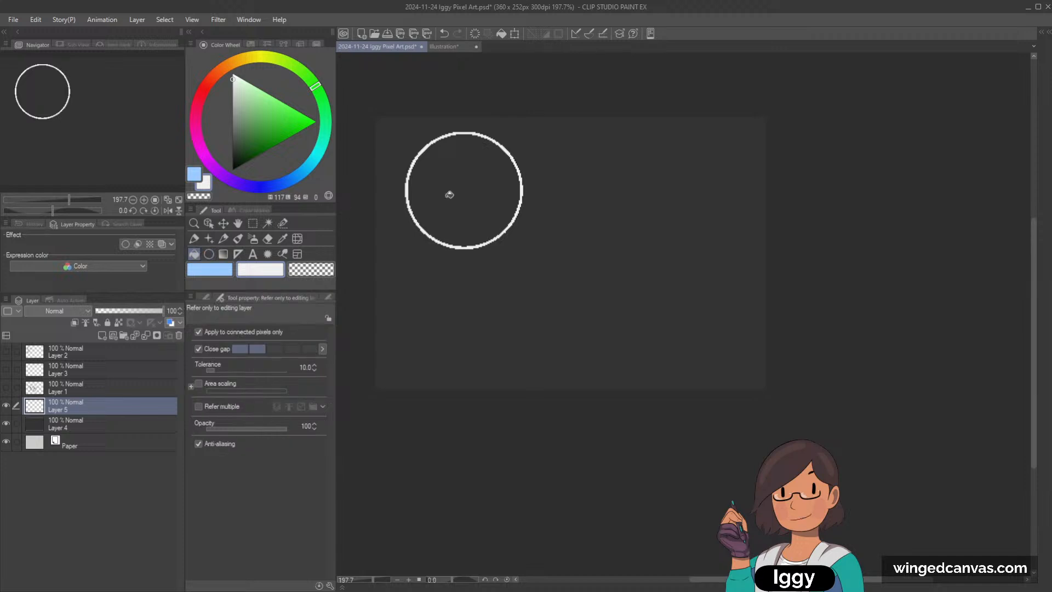
pyautogui.click(452, 195)
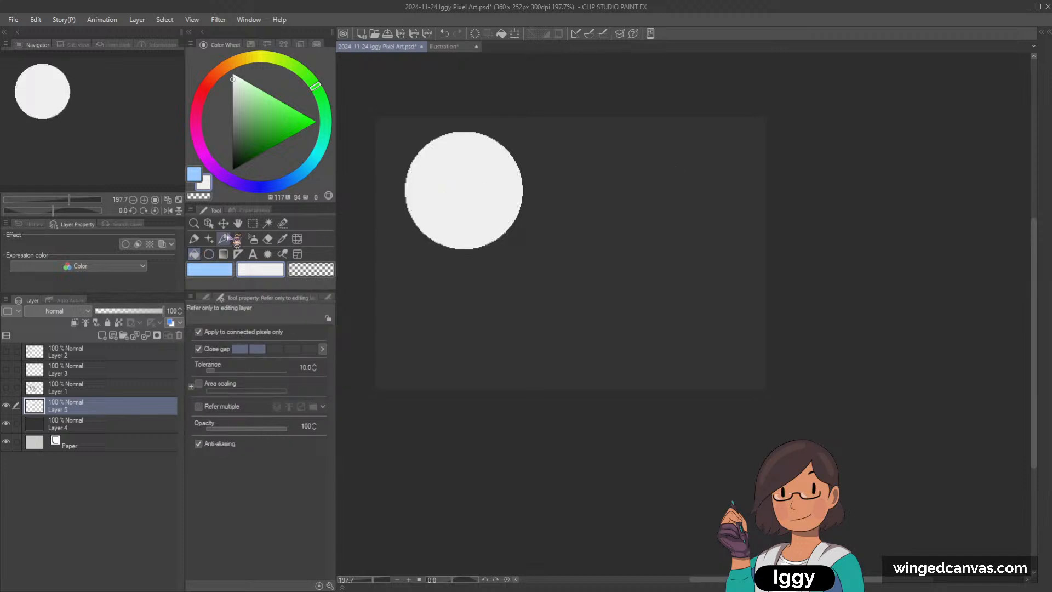
# Step: Try to shrink the white circle to 79% and shift it slightly with Scale/Rotate
pyautogui.click(223, 223)
pyautogui.hotkey('ctrl', 't')
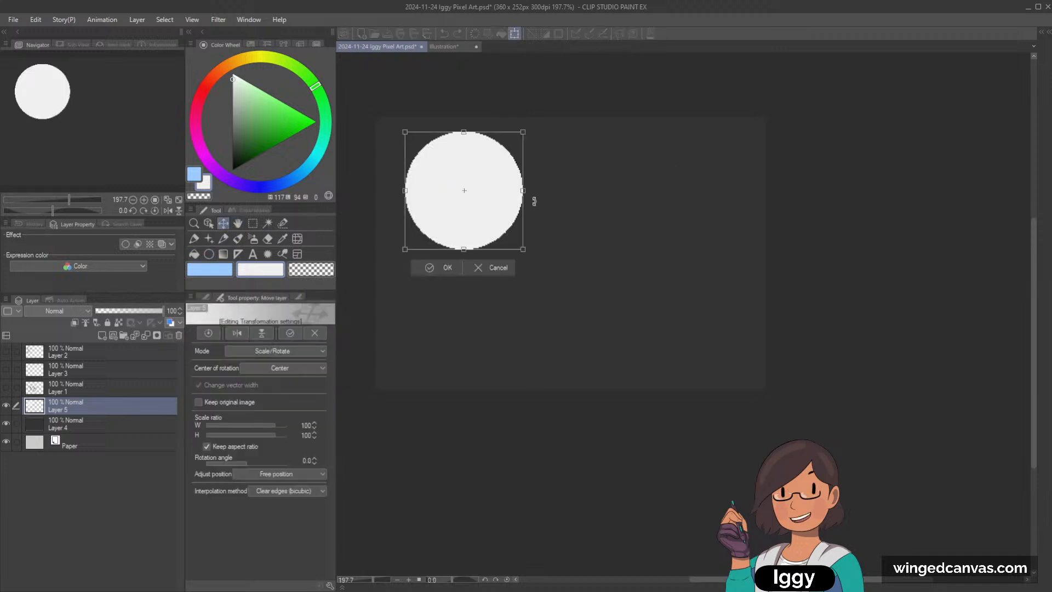
pyautogui.moveTo(523, 250); pyautogui.dragTo(493, 196)
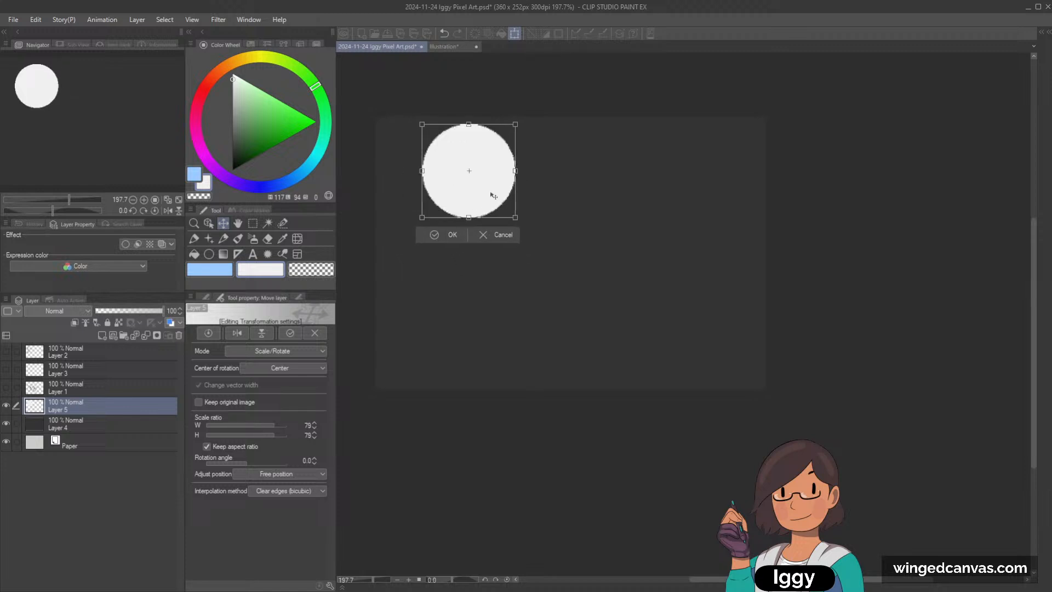
pyautogui.click(501, 235)
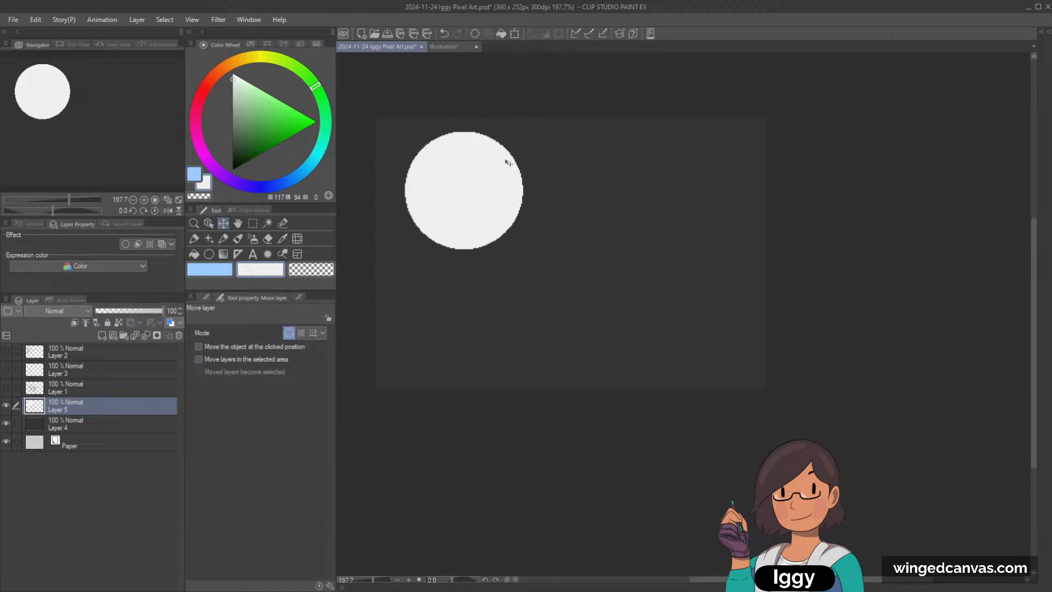
pyautogui.hotkey('ctrl', 't')
pyautogui.moveTo(503, 218); pyautogui.dragTo(514, 213)
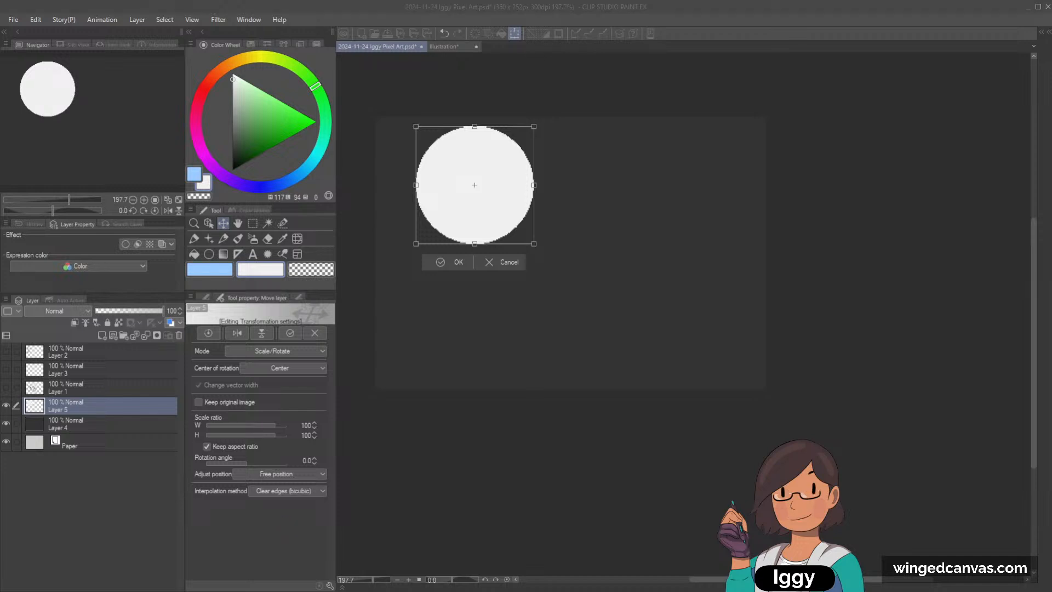
pyautogui.click(12, 22)
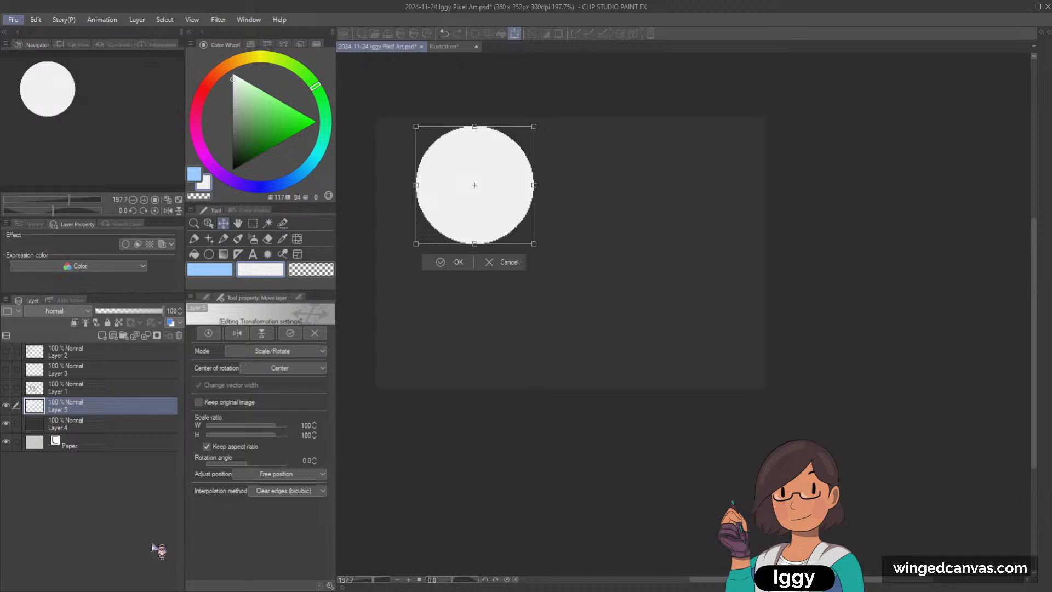
pyautogui.click(505, 266)
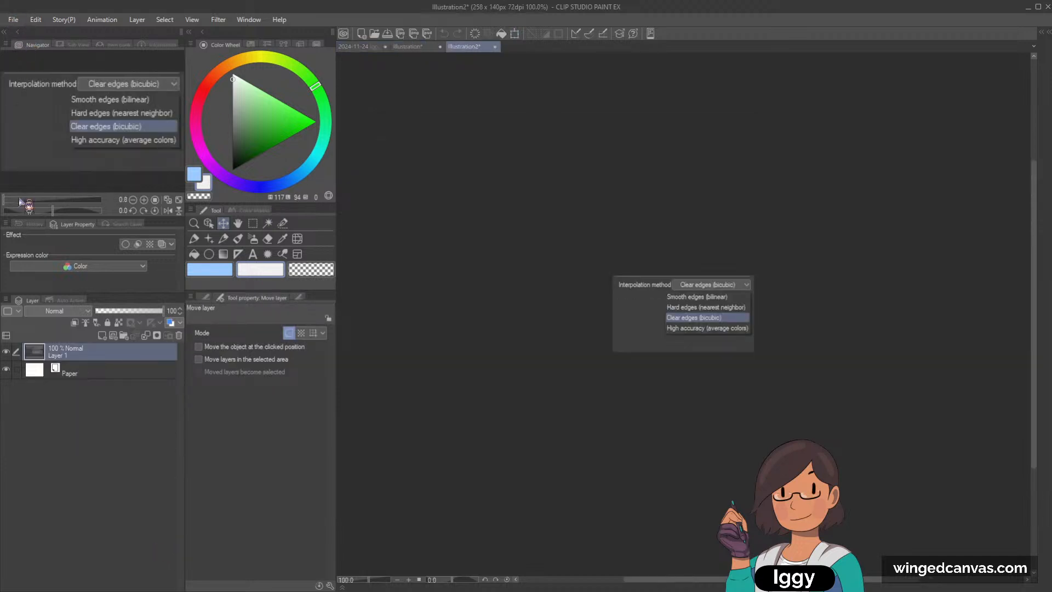
# Step: Circle the "Hard edges (nearest neighbor)" option in bright green with the Lighter pencil on the interpolation method screenshot
pyautogui.scroll(3, 758, 301)
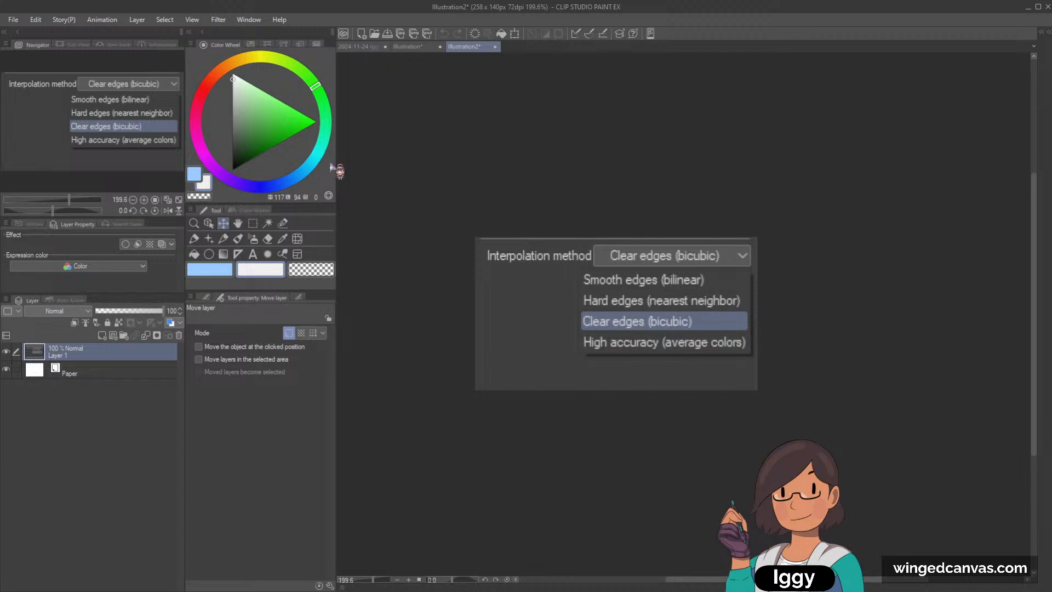
pyautogui.click(223, 238)
pyautogui.moveTo(305, 135); pyautogui.dragTo(357, 125)
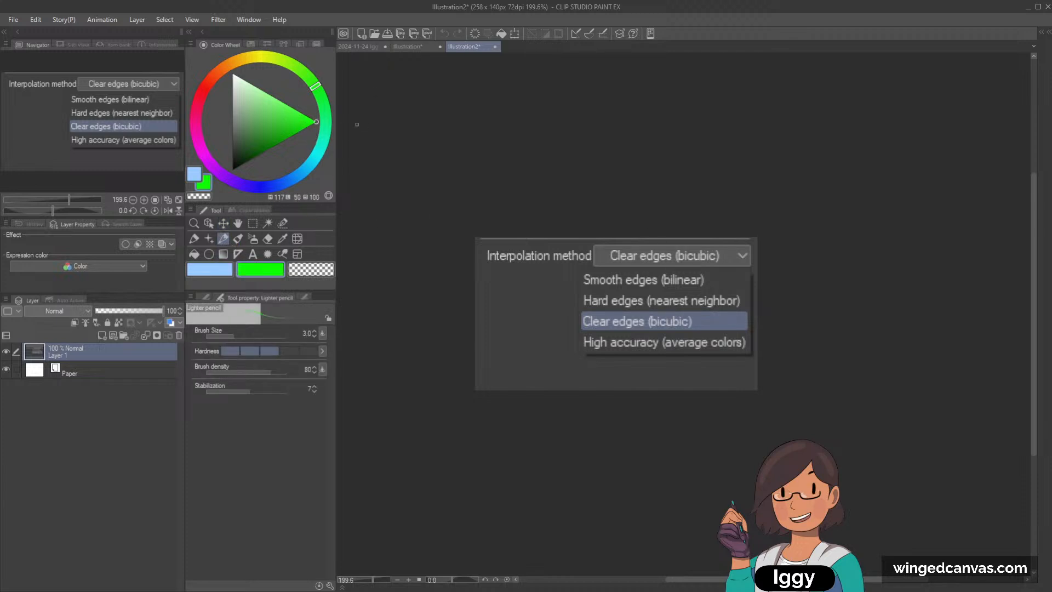
pyautogui.moveTo(580, 310)
pyautogui.mouseDown()
pyautogui.moveTo(706, 312)
pyautogui.moveTo(577, 304)
pyautogui.moveTo(635, 287)
pyautogui.moveTo(740, 289)
pyautogui.moveTo(743, 305)
pyautogui.moveTo(741, 289)
pyautogui.moveTo(663, 285)
pyautogui.moveTo(586, 287)
pyautogui.moveTo(580, 306)
pyautogui.moveTo(733, 311)
pyautogui.mouseUp()
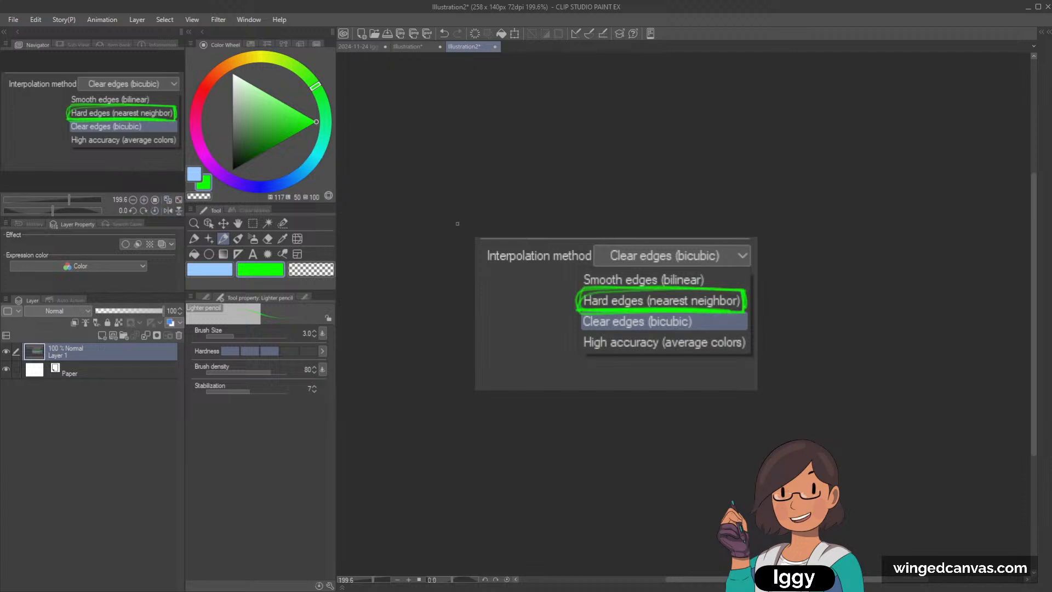
pyautogui.scroll(-2, 639, 224)
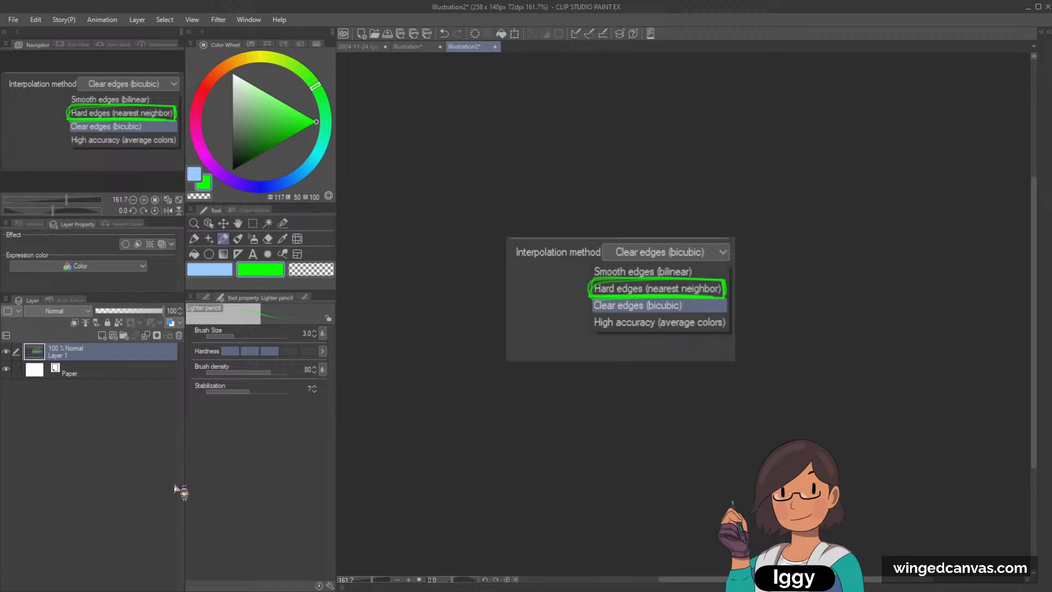
# Step: Review the annotated New canvas screenshot, close both reference illustrations and return to the pixel art file
pyautogui.click(408, 47)
pyautogui.scroll(-2, 670, 255)
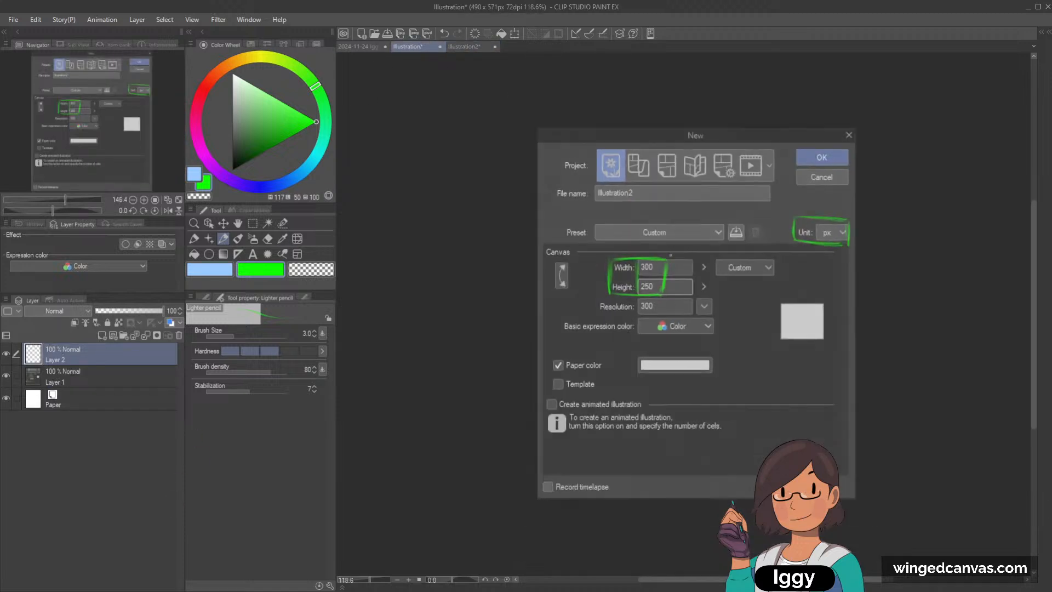
pyautogui.scroll(2, 654, 281)
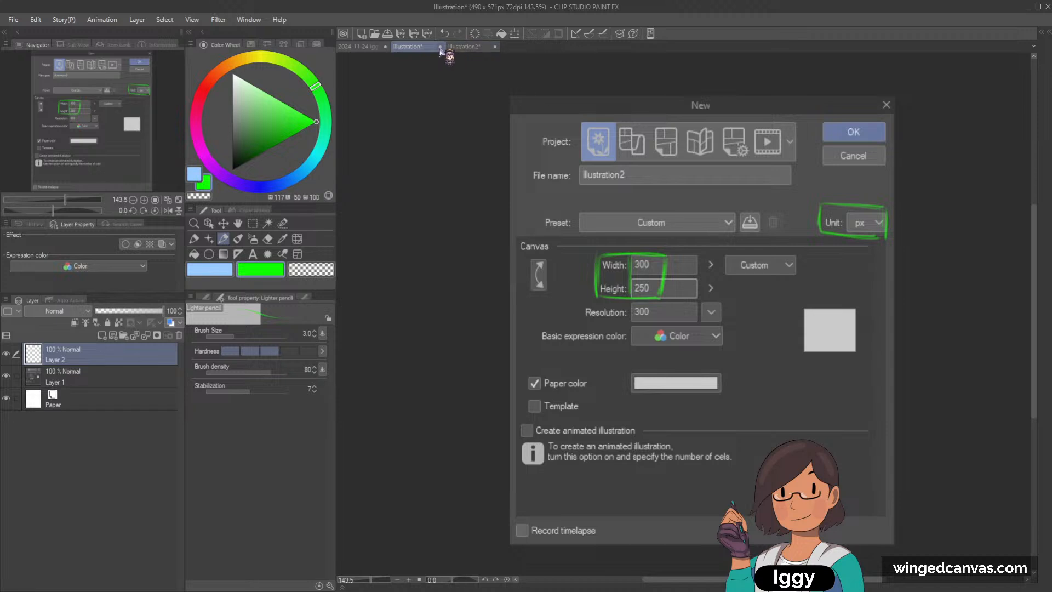
pyautogui.click(464, 46)
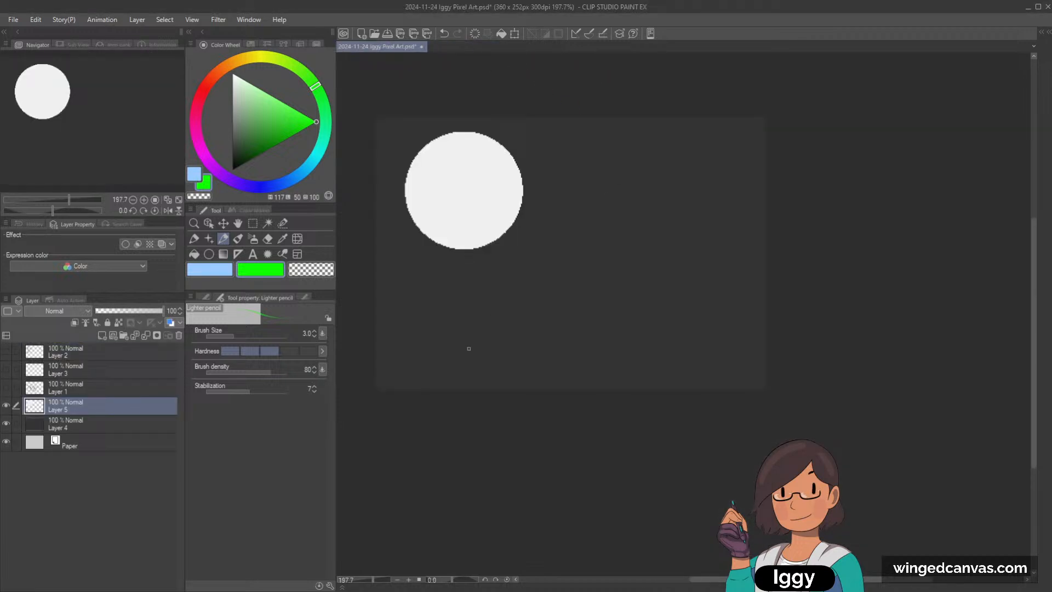
# Step: Scale the white circle to 81% and reposition it with the interpolation method set to Hard edges (nearest neighbor)
pyautogui.hotkey('ctrl', 't')
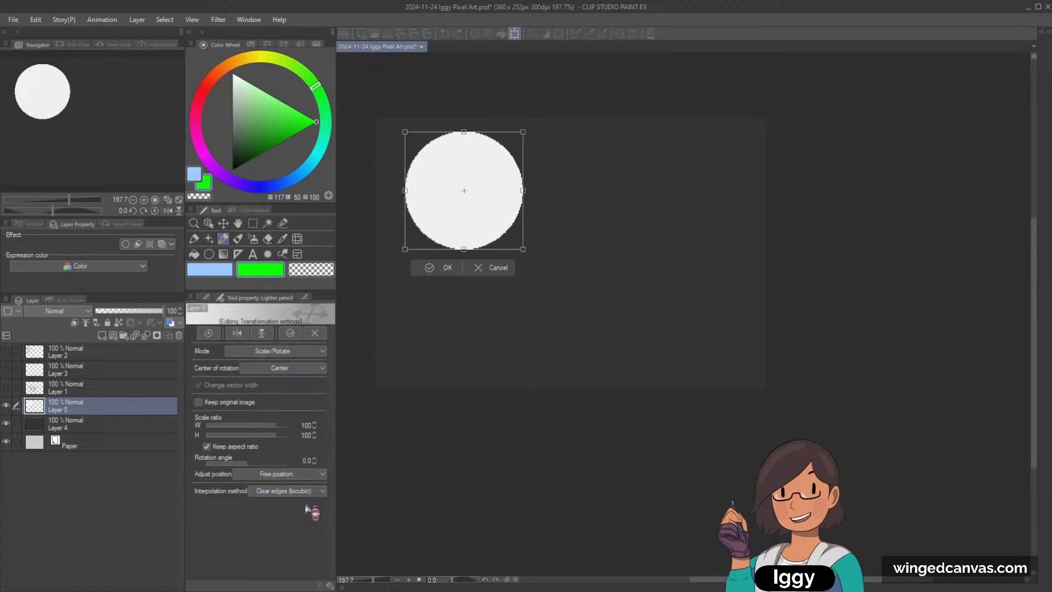
pyautogui.click(287, 499)
pyautogui.moveTo(506, 199); pyautogui.dragTo(538, 209)
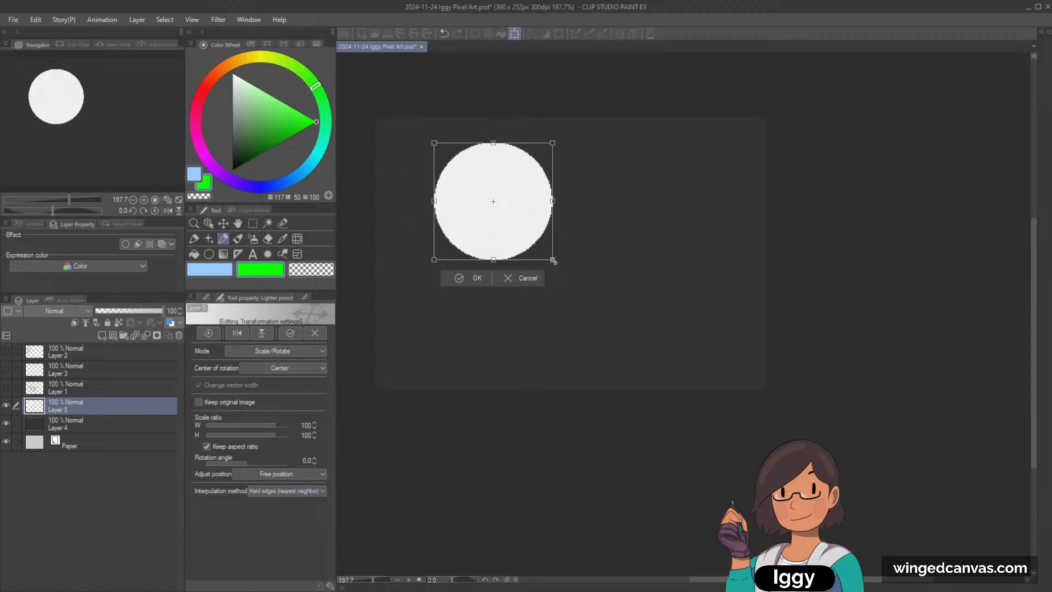
pyautogui.moveTo(554, 261); pyautogui.dragTo(498, 201)
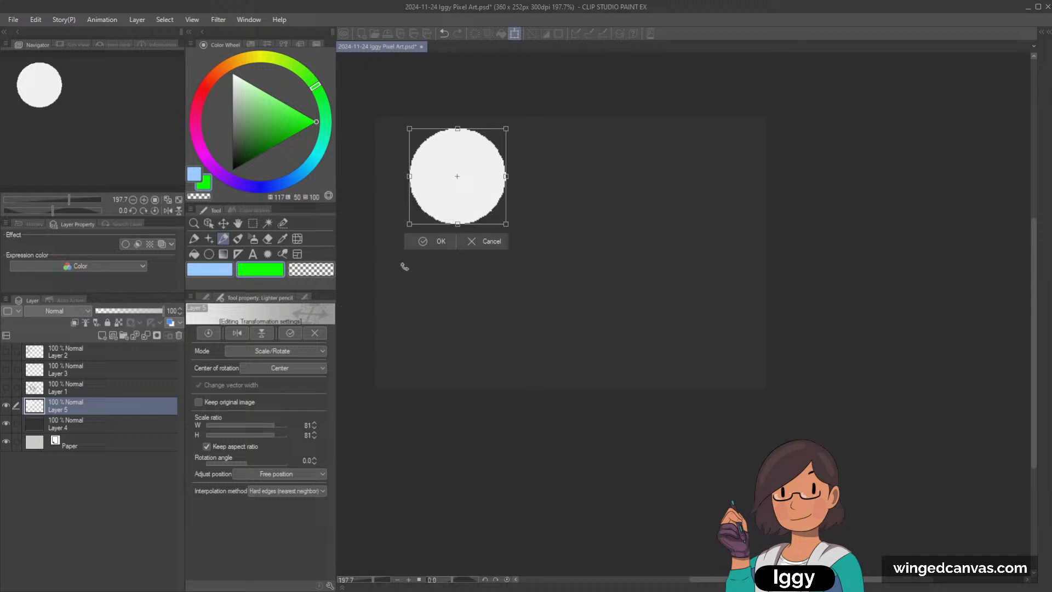
pyautogui.click(430, 242)
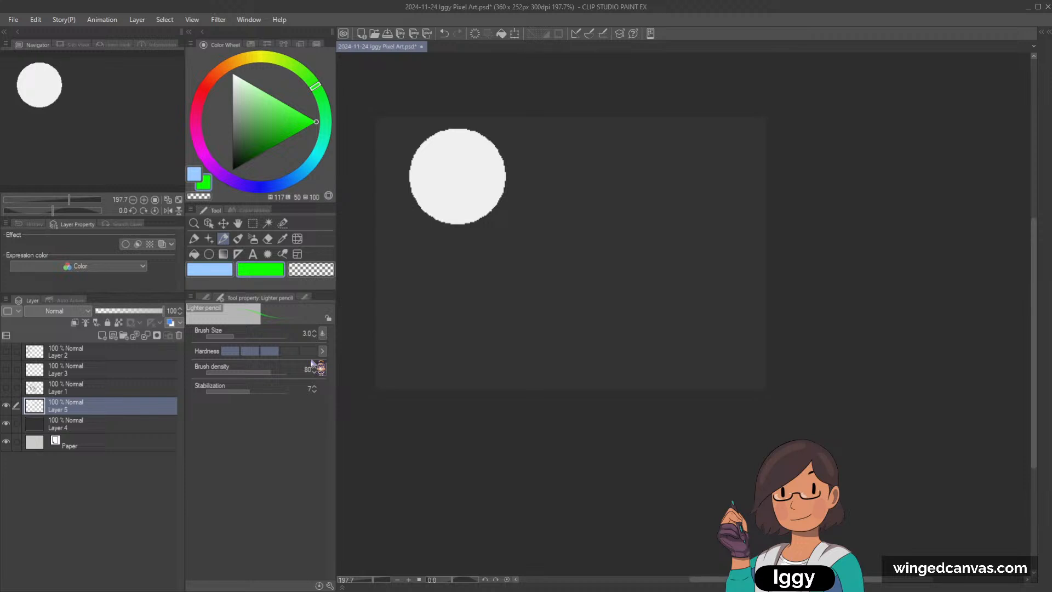
# Step: Create a layer folder above the scene layers and place Layer 5 and Layer 4 inside it
pyautogui.click(124, 336)
pyautogui.click(99, 424)
pyautogui.keyDown('shift'); pyautogui.click(100, 438); pyautogui.keyUp('shift')
pyautogui.moveTo(101, 421); pyautogui.dragTo(102, 409)
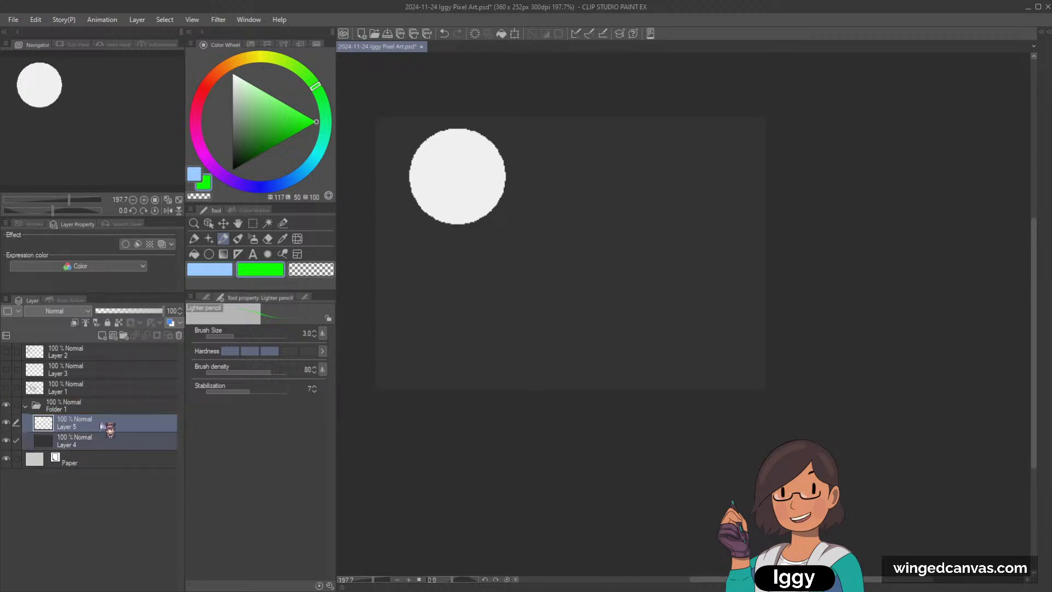
# Step: Add a new layer between the circle and the dark background inside the folder, and set the drawing colour to light grey
pyautogui.click(102, 426)
pyautogui.click(102, 335)
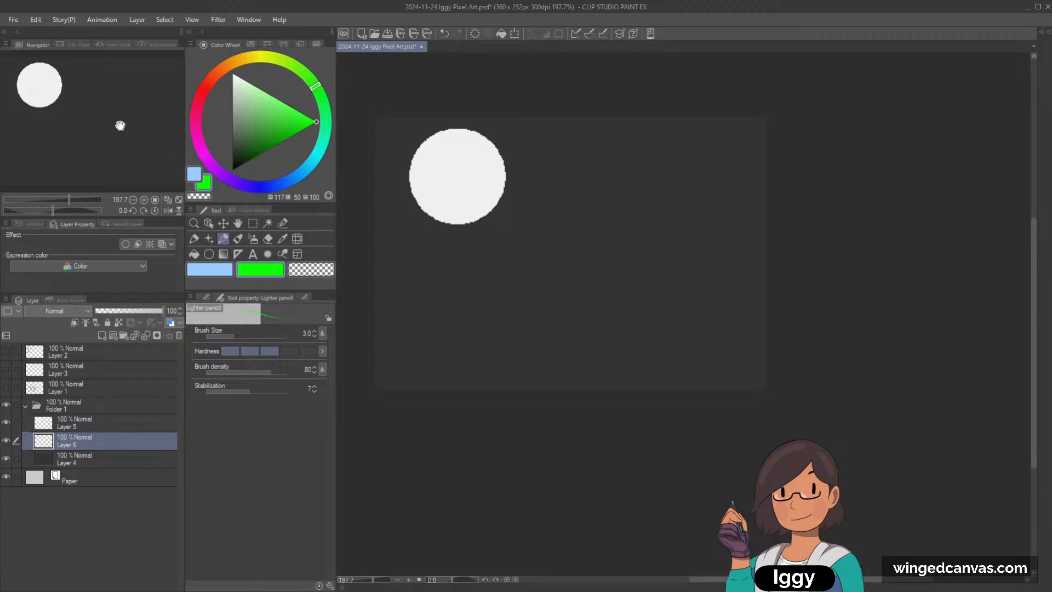
pyautogui.click(232, 103)
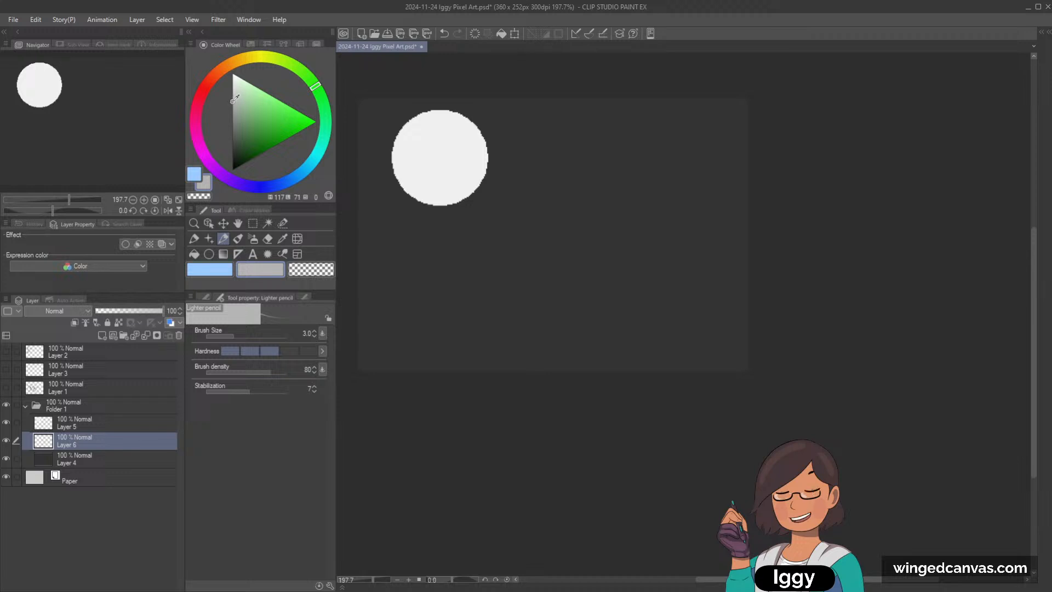
# Step: Set the drawing colour to mid grey and choose the Dot pen after undoing a test stroke made with the Lighter pencil
pyautogui.moveTo(235, 99); pyautogui.dragTo(232, 92)
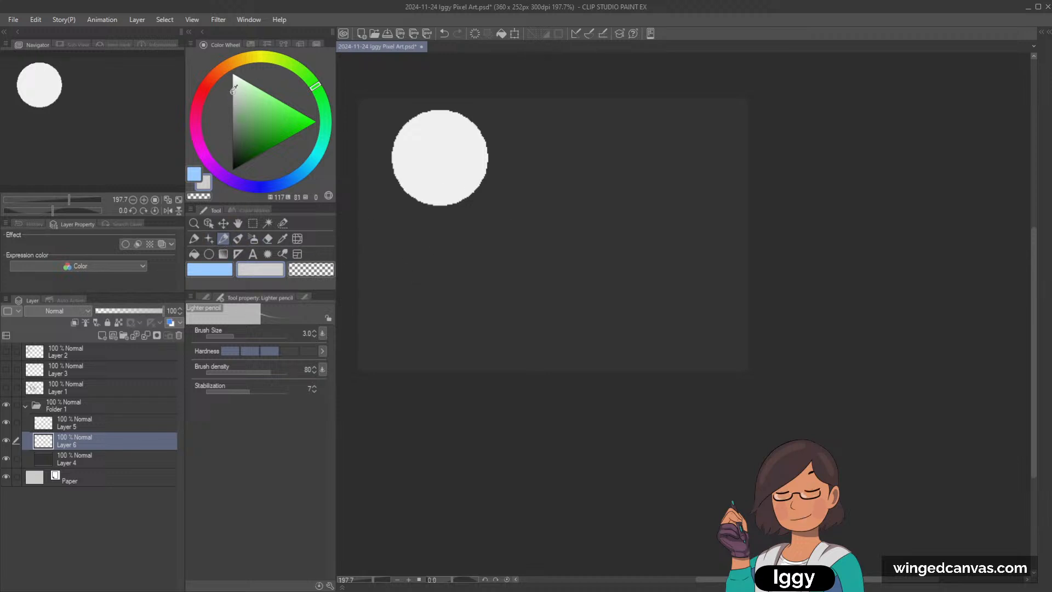
pyautogui.moveTo(233, 90)
pyautogui.mouseDown()
pyautogui.moveTo(236, 77)
pyautogui.moveTo(232, 149)
pyautogui.moveTo(233, 137)
pyautogui.moveTo(219, 160)
pyautogui.moveTo(211, 137)
pyautogui.moveTo(197, 141)
pyautogui.mouseUp()
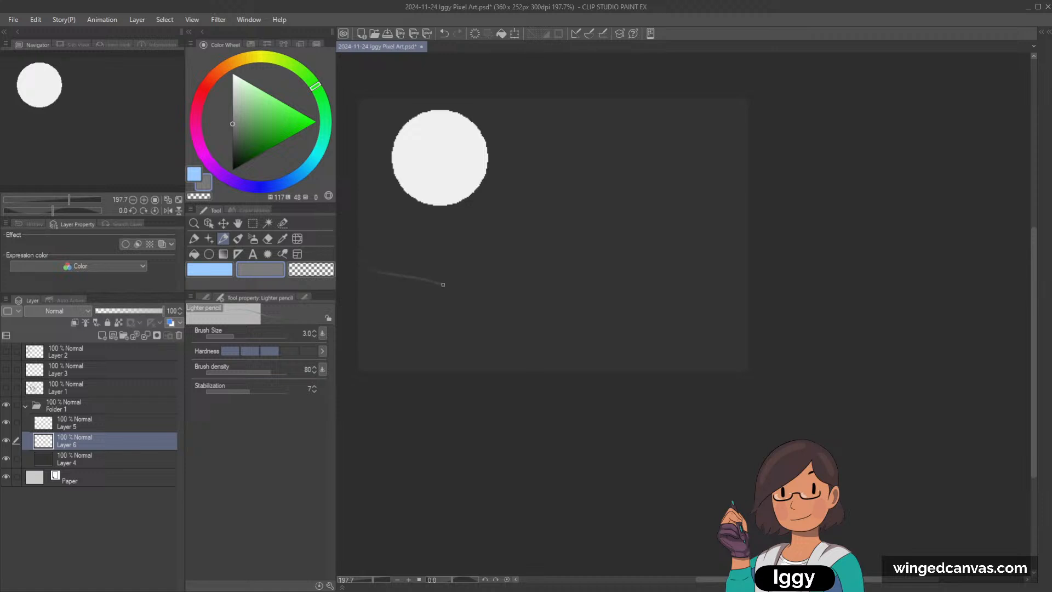
pyautogui.hotkey('ctrl', 'z')
pyautogui.click(205, 297)
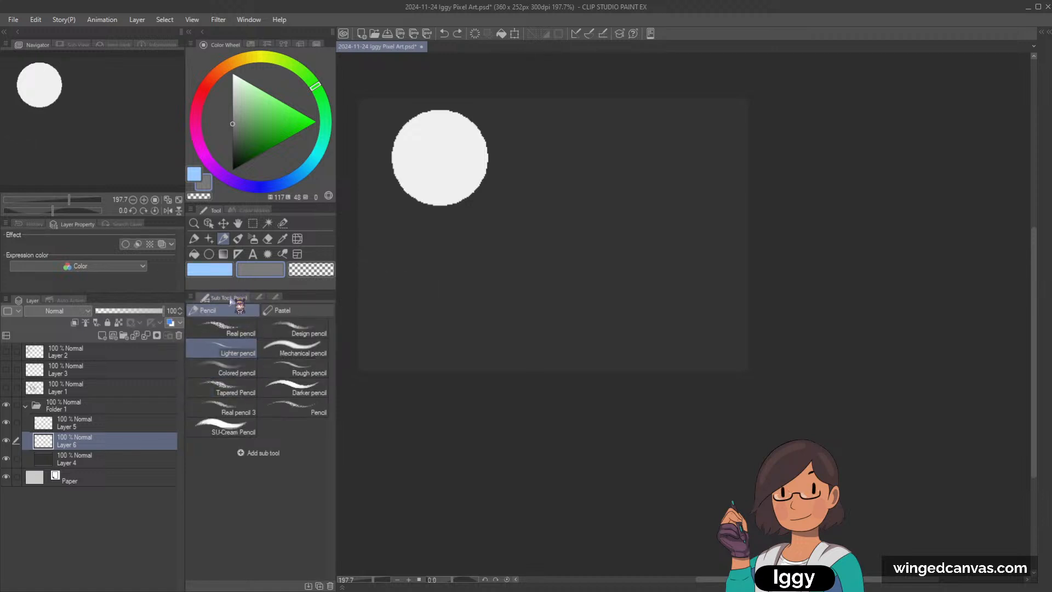
pyautogui.click(194, 238)
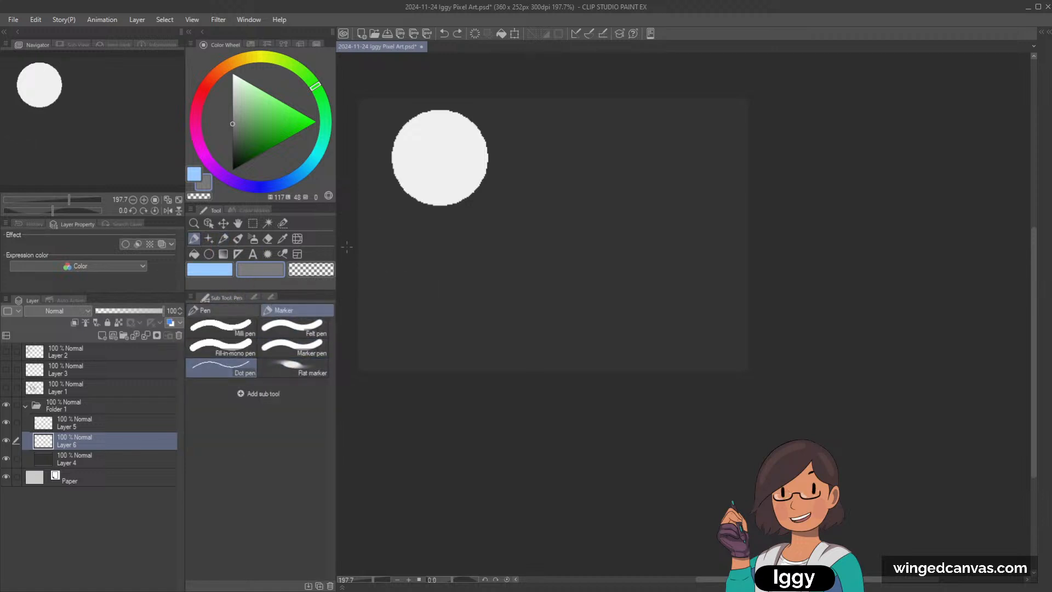
# Step: Draw a nearly flat horizon line across the whole canvas below the moon and fill the area under it with mid grey
pyautogui.moveTo(359, 253); pyautogui.dragTo(480, 280)
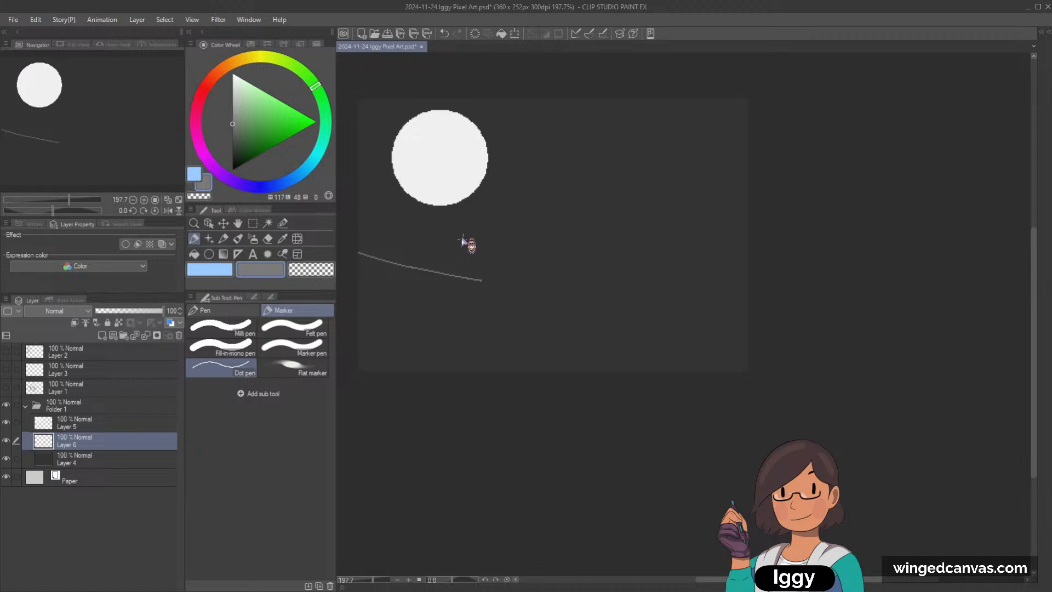
pyautogui.hotkey('ctrl', 'z')
pyautogui.moveTo(358, 250)
pyautogui.mouseDown()
pyautogui.moveTo(392, 258)
pyautogui.moveTo(568, 241)
pyautogui.moveTo(712, 216)
pyautogui.mouseUp()
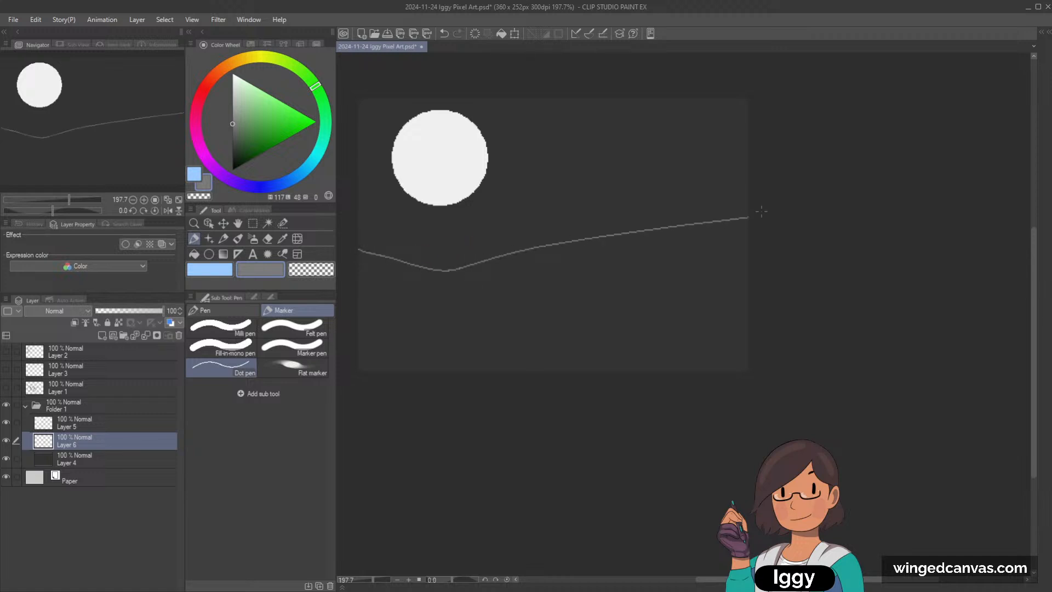
pyautogui.hotkey('ctrl', 'z')
pyautogui.moveTo(359, 248)
pyautogui.mouseDown()
pyautogui.moveTo(443, 255)
pyautogui.moveTo(795, 245)
pyautogui.mouseUp()
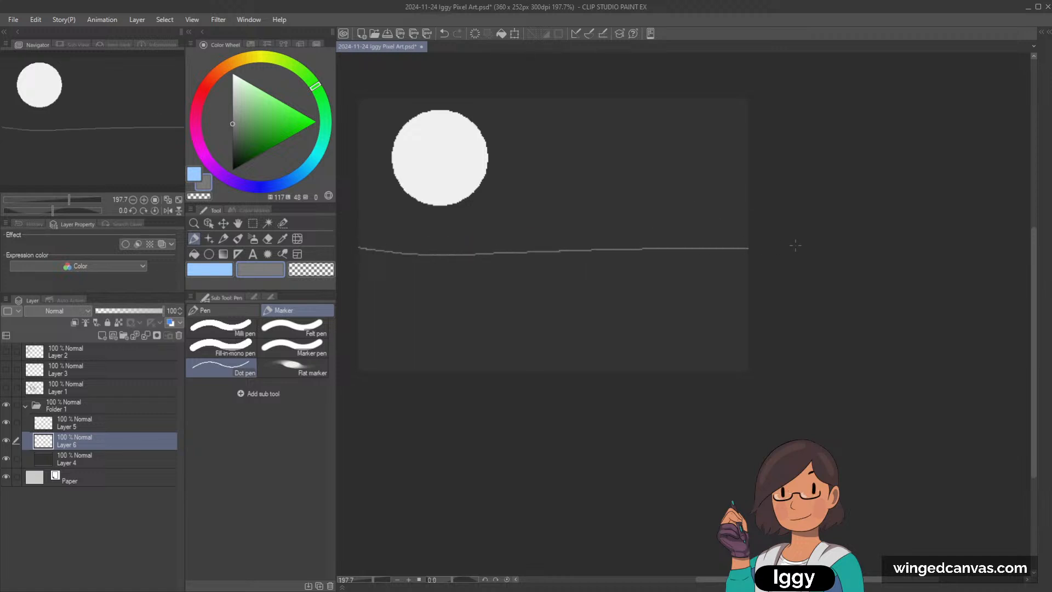
pyautogui.click(194, 254)
pyautogui.click(440, 306)
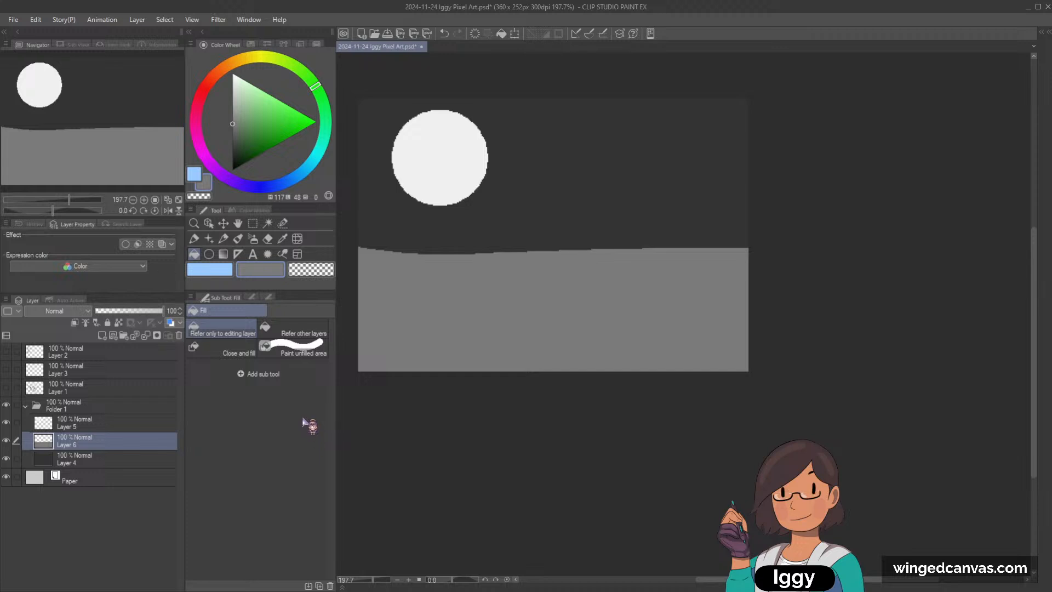
# Step: Select a rectangle over the lower half of the canvas, fill it with mid grey for a straight horizon, and deselect
pyautogui.click(253, 223)
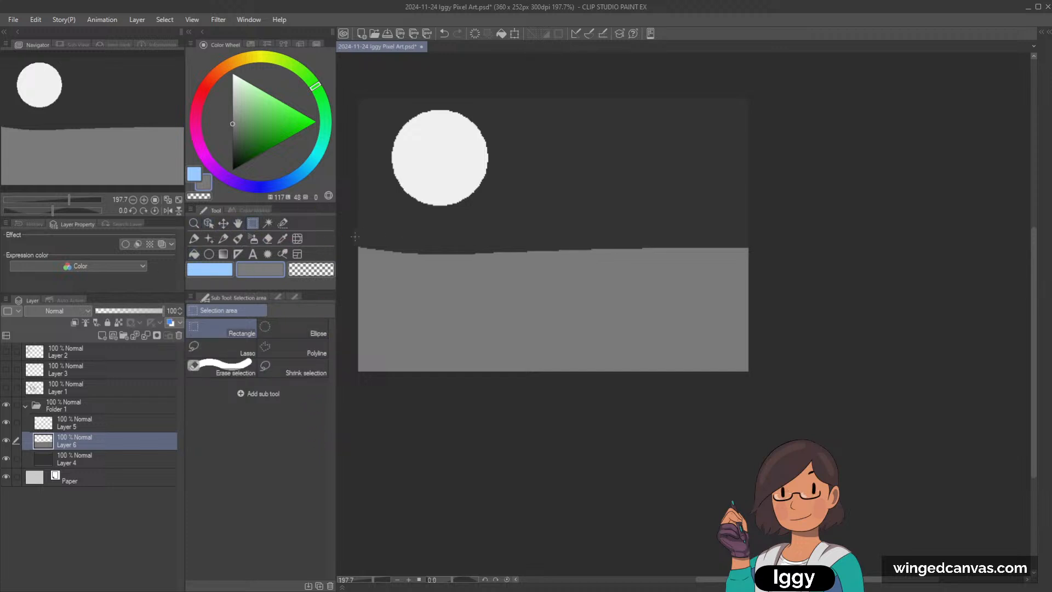
pyautogui.moveTo(354, 236); pyautogui.dragTo(800, 406)
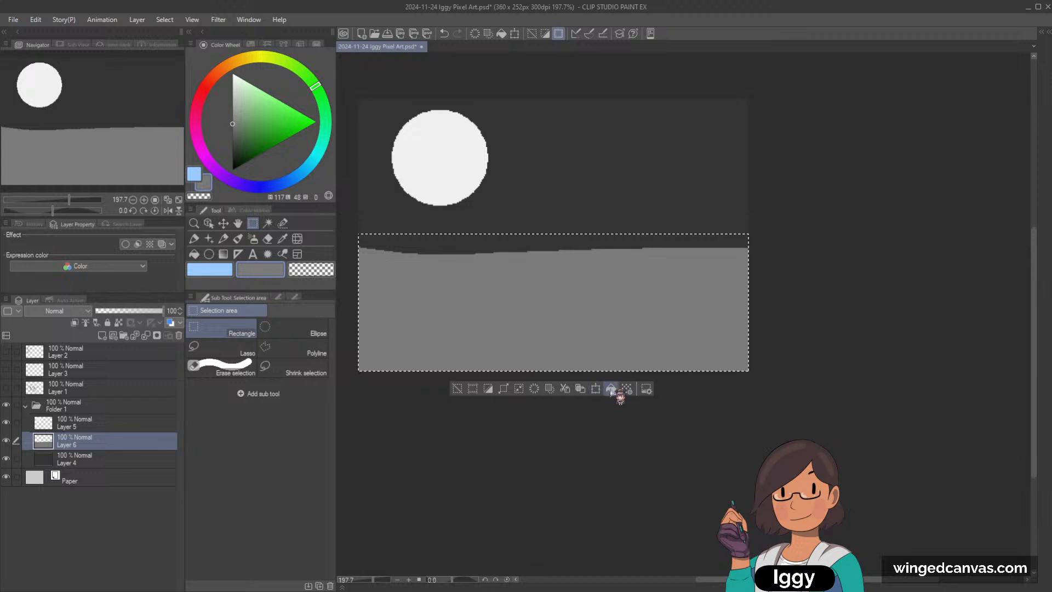
pyautogui.click(612, 389)
pyautogui.click(457, 389)
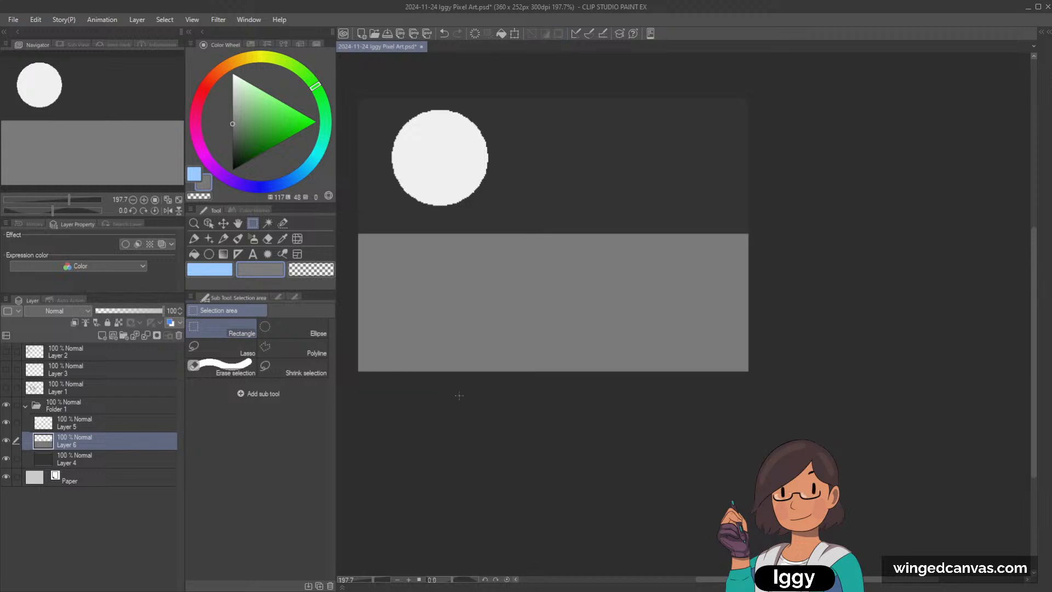
# Step: Letter "BG" in mid grey with the Dot pen on the dark sky beside the moon
pyautogui.click(238, 238)
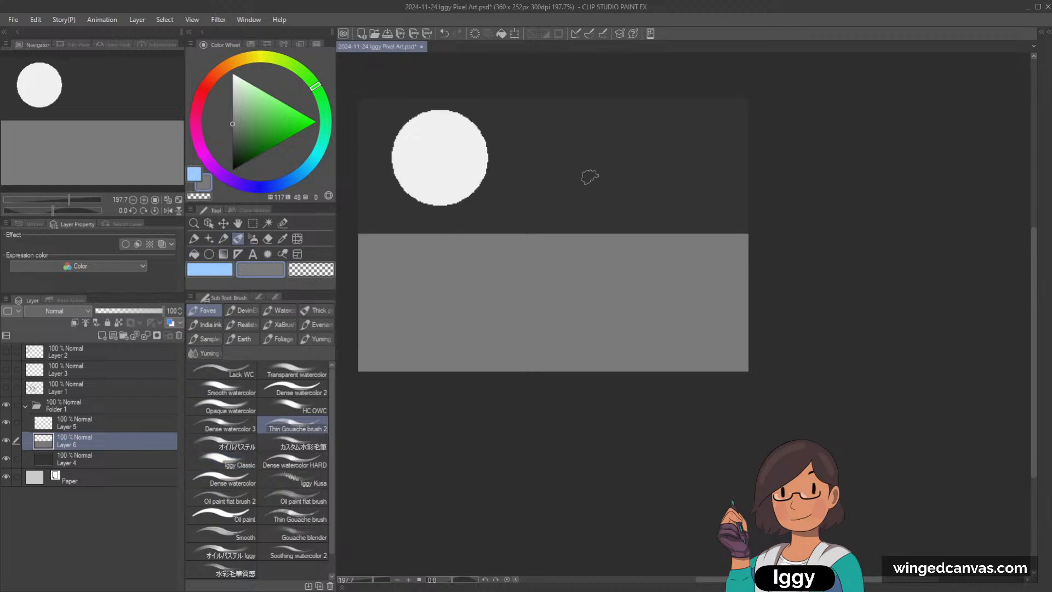
pyautogui.press('p')
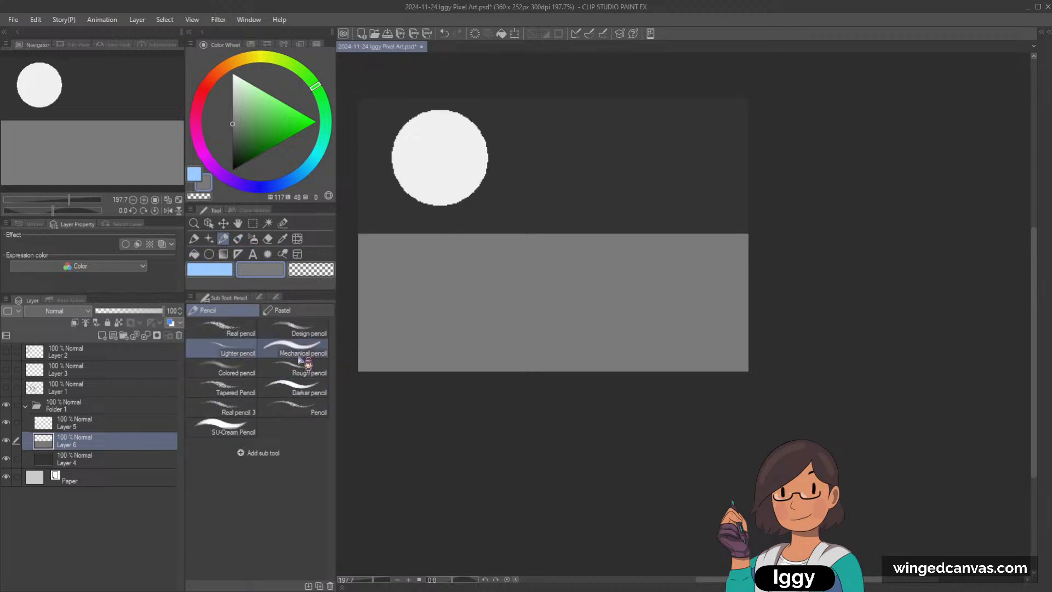
pyautogui.moveTo(522, 160)
pyautogui.mouseDown()
pyautogui.moveTo(522, 183)
pyautogui.moveTo(536, 187)
pyautogui.mouseUp()
pyautogui.hotkey('ctrl', 'z')
pyautogui.hotkey('ctrl', 'z')
pyautogui.click(194, 240)
pyautogui.moveTo(533, 165); pyautogui.dragTo(536, 169)
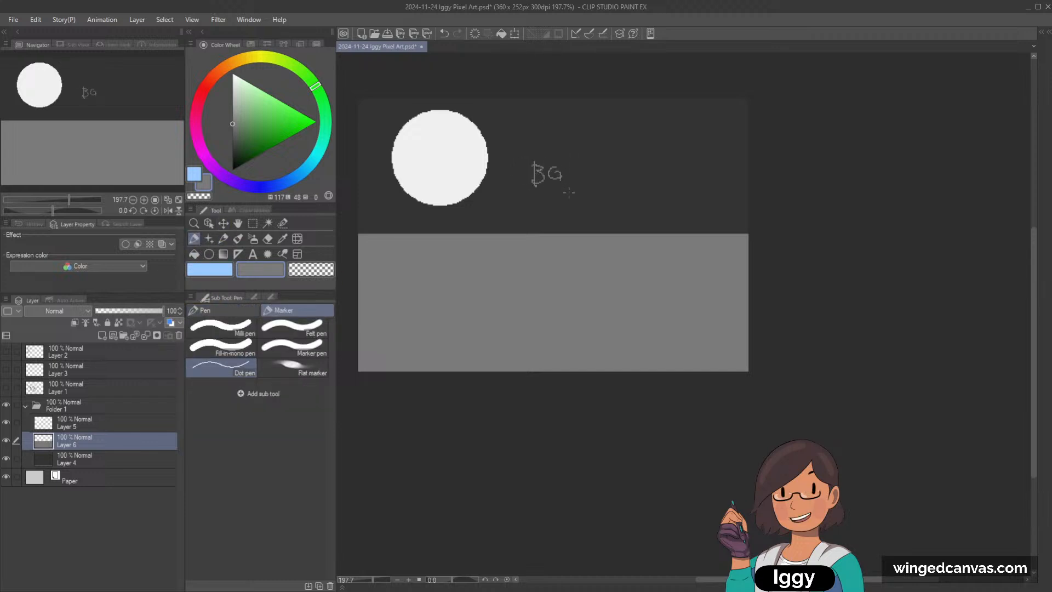
# Step: Switch the drawing colour to black and letter "MG" on the grey ground area
pyautogui.click(222, 270)
pyautogui.click(232, 170)
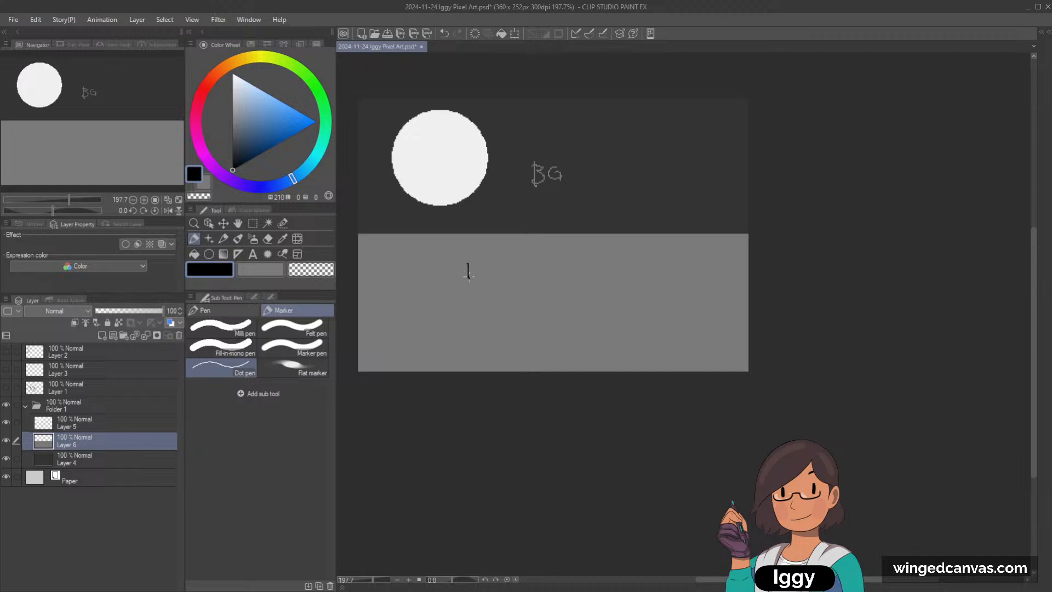
pyautogui.moveTo(469, 274); pyautogui.dragTo(488, 278)
# Step: On a new layer above the grey ground, outline a rugged cliff along the canvas's right side and fill it with black
pyautogui.click(102, 335)
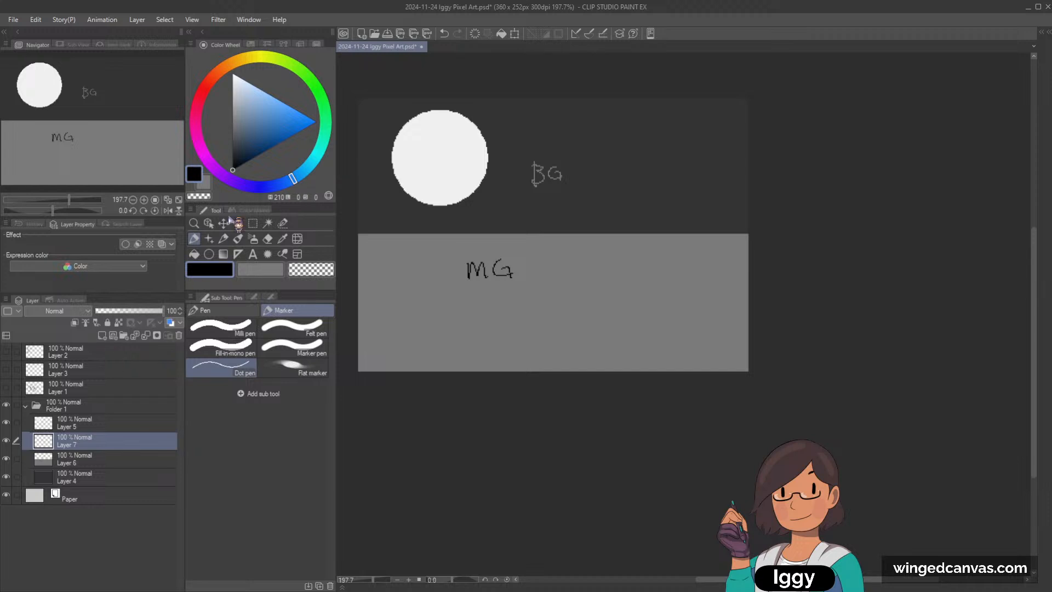
pyautogui.moveTo(632, 363)
pyautogui.mouseDown()
pyautogui.moveTo(623, 333)
pyautogui.moveTo(635, 253)
pyautogui.moveTo(674, 188)
pyautogui.moveTo(762, 165)
pyautogui.mouseUp()
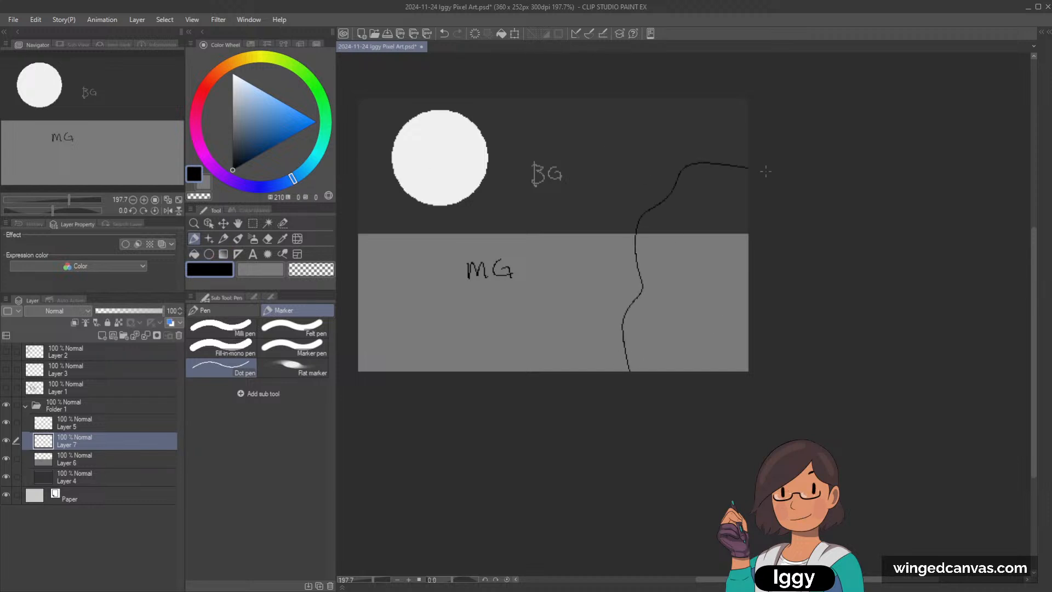
pyautogui.hotkey('ctrl', 'z')
pyautogui.moveTo(622, 367)
pyautogui.mouseDown()
pyautogui.moveTo(670, 257)
pyautogui.moveTo(623, 315)
pyautogui.moveTo(664, 217)
pyautogui.moveTo(754, 187)
pyautogui.mouseUp()
pyautogui.hotkey('ctrl', 'z')
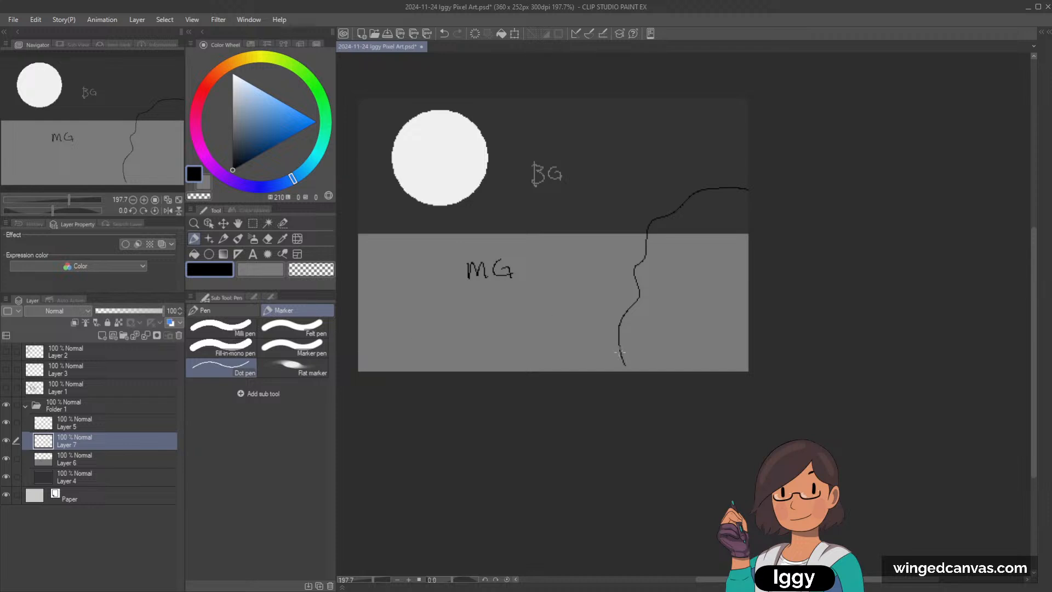
pyautogui.moveTo(620, 353); pyautogui.dragTo(607, 372)
pyautogui.click(194, 254)
pyautogui.click(689, 290)
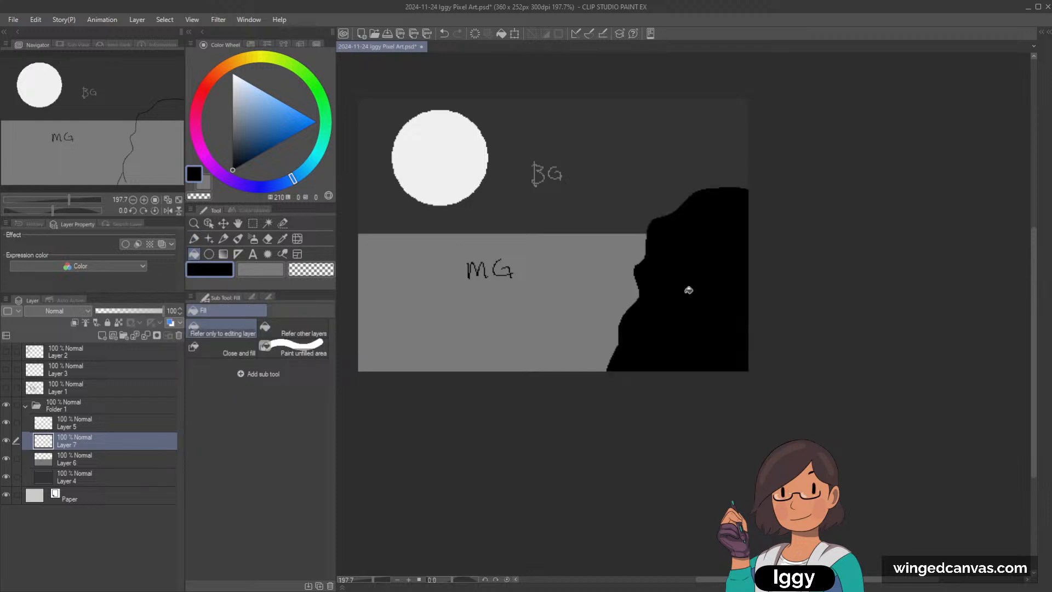
# Step: Outline a second cliff sloping down the canvas's left side with the Dot pen and fill it with black
pyautogui.click(224, 239)
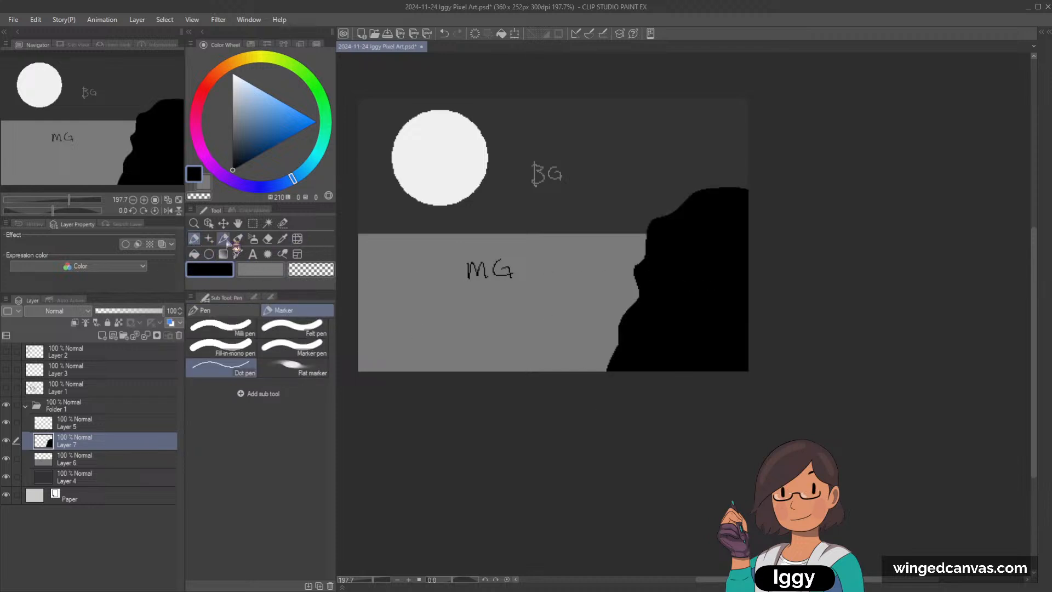
pyautogui.click(224, 240)
pyautogui.moveTo(373, 198)
pyautogui.mouseDown()
pyautogui.moveTo(453, 336)
pyautogui.moveTo(459, 371)
pyautogui.mouseUp()
pyautogui.hotkey('ctrl', 'z')
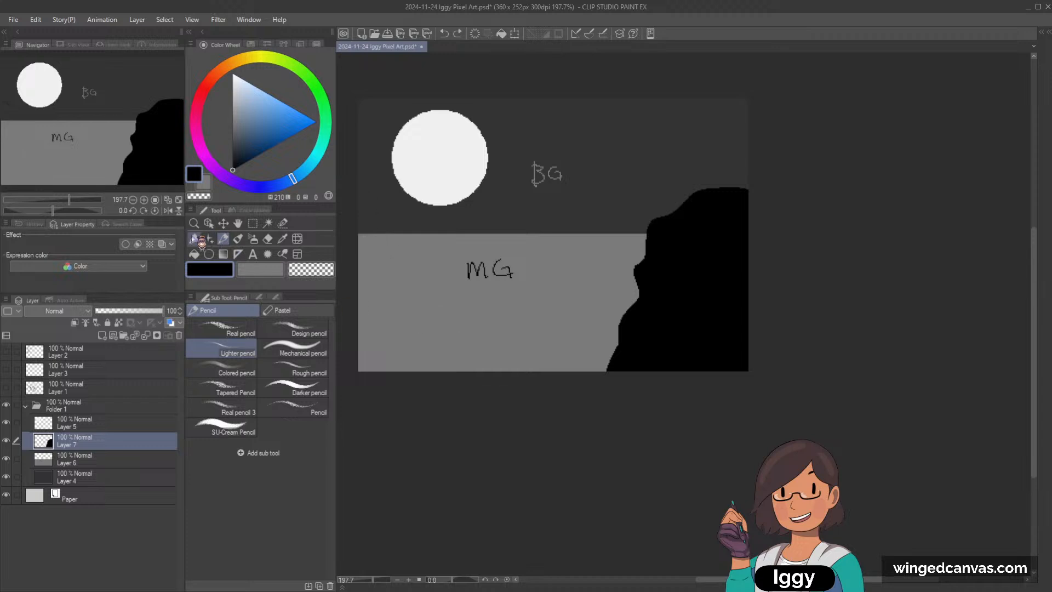
pyautogui.click(195, 239)
pyautogui.moveTo(359, 196)
pyautogui.mouseDown()
pyautogui.moveTo(425, 288)
pyautogui.moveTo(453, 371)
pyautogui.mouseUp()
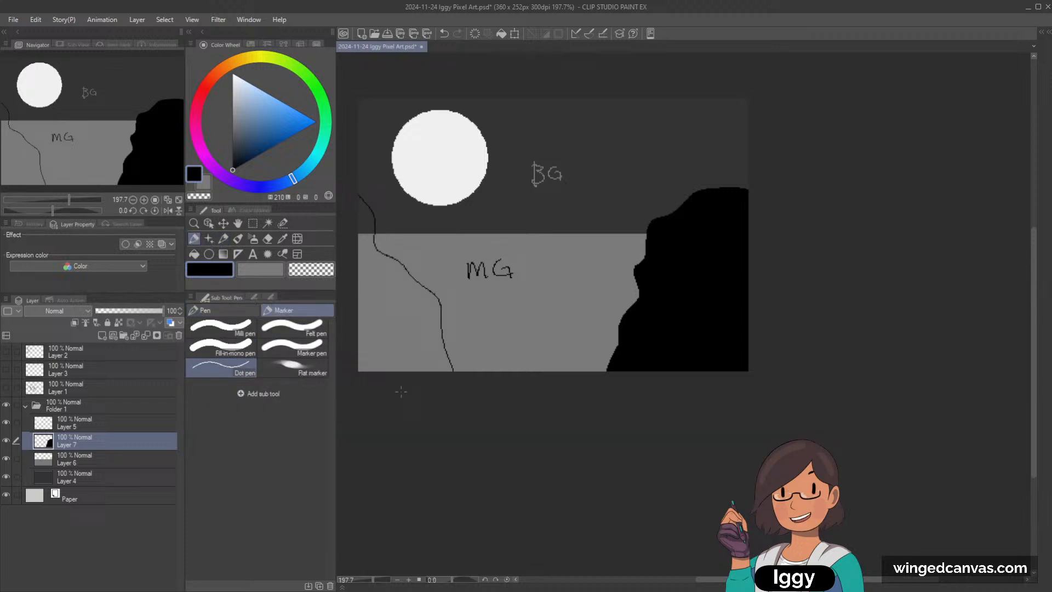
pyautogui.click(194, 254)
pyautogui.click(365, 306)
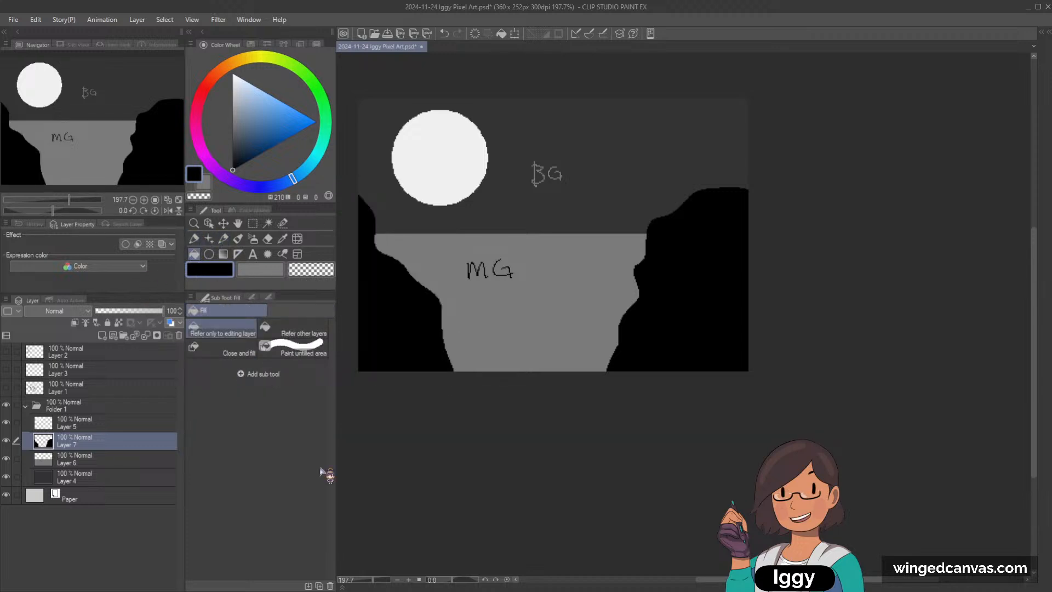
# Step: On a new layer above Layer 6, outline a five-sided house-like block on the horizon in near-white with the Dot pen and fill it
pyautogui.click(83, 461)
pyautogui.click(102, 336)
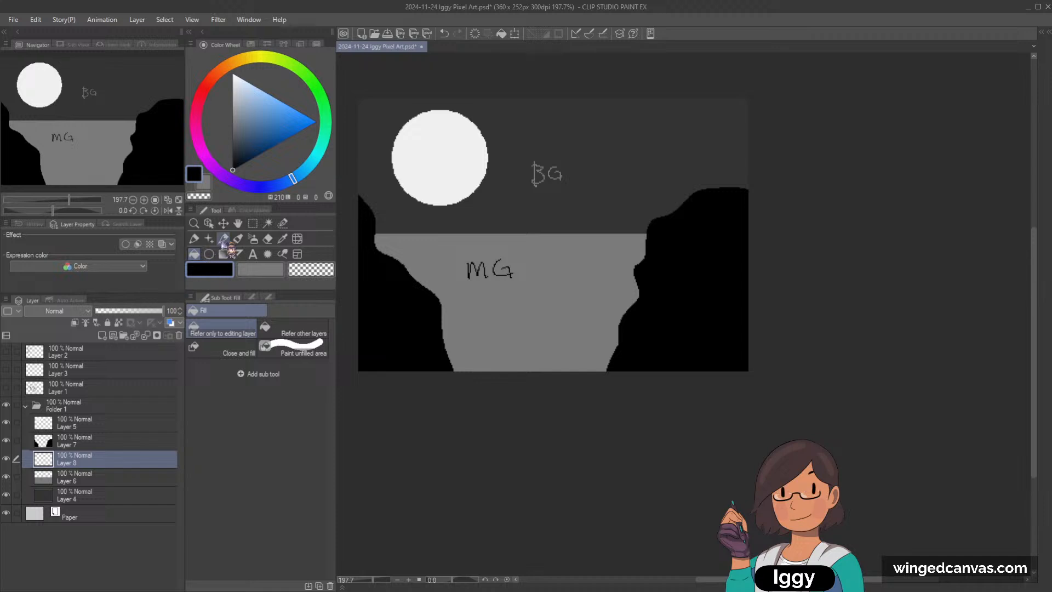
pyautogui.click(223, 239)
pyautogui.click(233, 81)
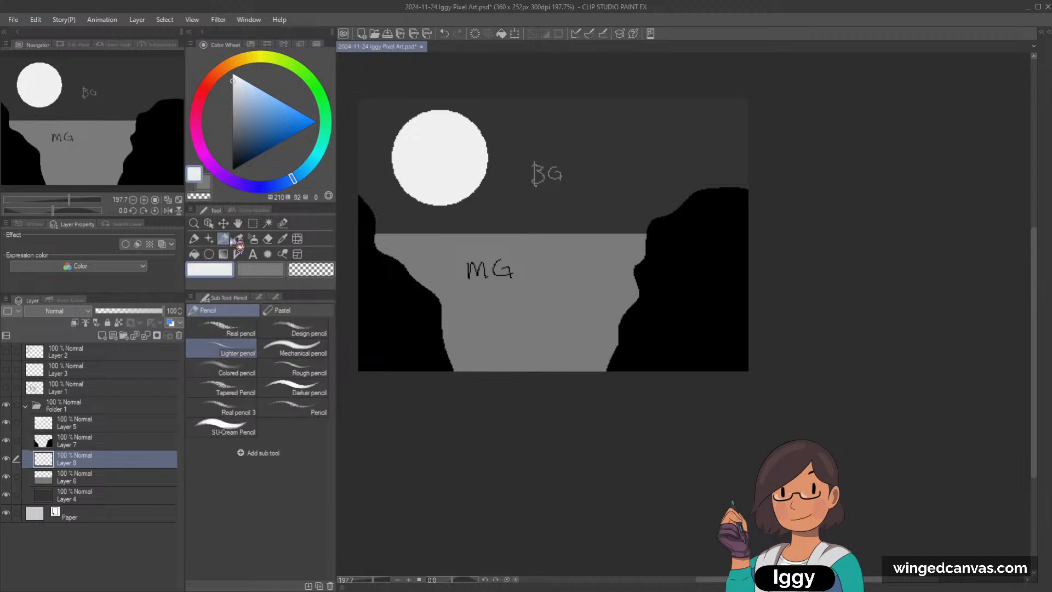
pyautogui.moveTo(503, 251)
pyautogui.mouseDown()
pyautogui.moveTo(504, 213)
pyautogui.moveTo(551, 193)
pyautogui.moveTo(594, 218)
pyautogui.moveTo(601, 250)
pyautogui.mouseUp()
pyautogui.hotkey('ctrl', 'z')
pyautogui.click(195, 239)
pyautogui.moveTo(487, 259)
pyautogui.mouseDown()
pyautogui.moveTo(514, 206)
pyautogui.moveTo(575, 202)
pyautogui.moveTo(601, 232)
pyautogui.moveTo(598, 268)
pyautogui.mouseUp()
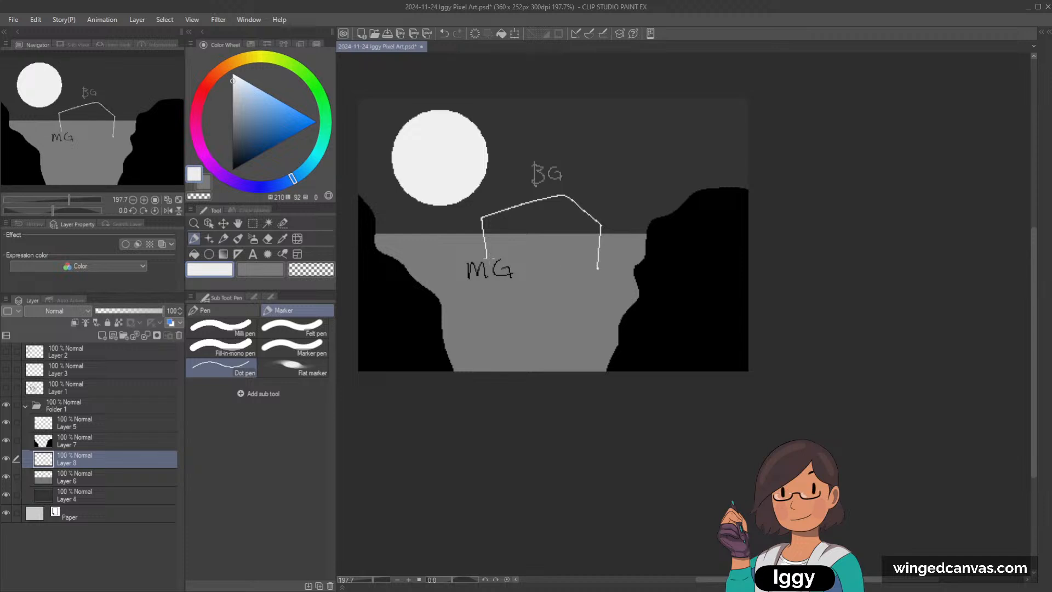
pyautogui.moveTo(488, 268); pyautogui.dragTo(601, 278)
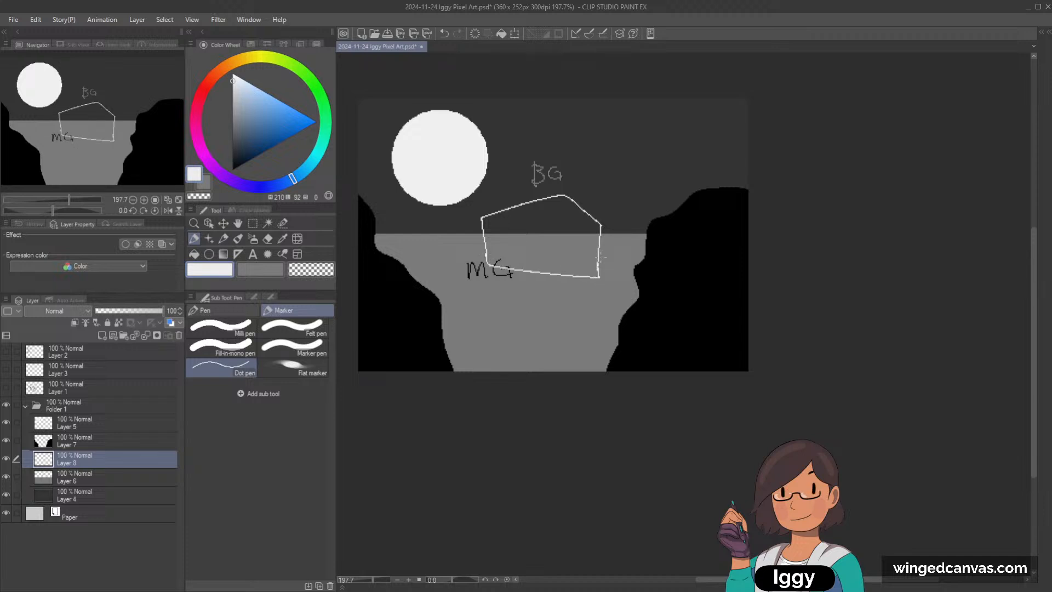
pyautogui.click(194, 254)
pyautogui.click(554, 222)
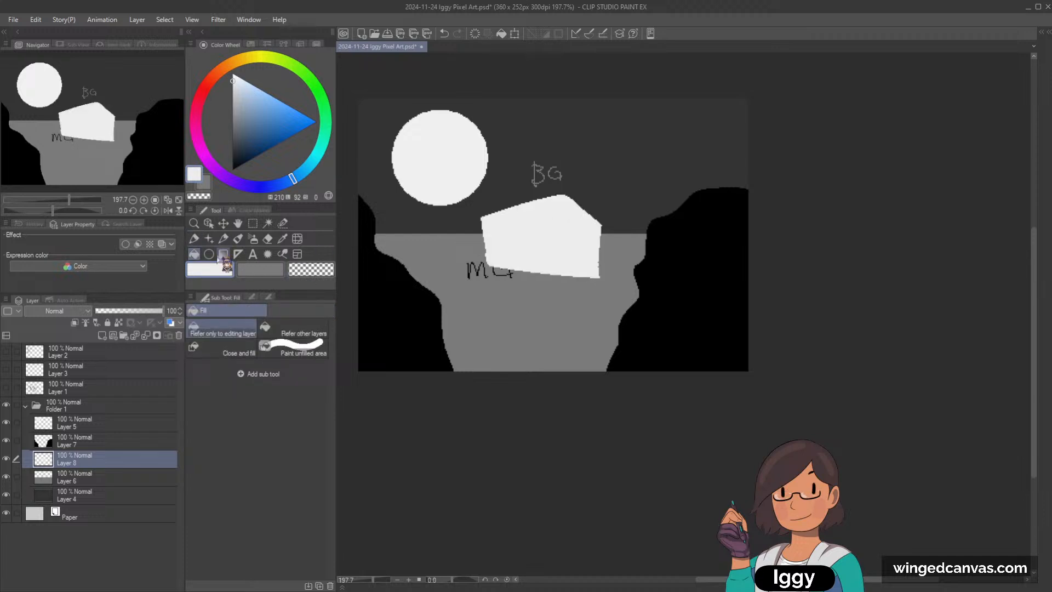
# Step: Outline an S-shaped path winding from below the white block to the canvas's lower edge and fill it with near-white
pyautogui.click(194, 239)
pyautogui.moveTo(546, 283)
pyautogui.mouseDown()
pyautogui.moveTo(505, 323)
pyautogui.moveTo(495, 371)
pyautogui.mouseUp()
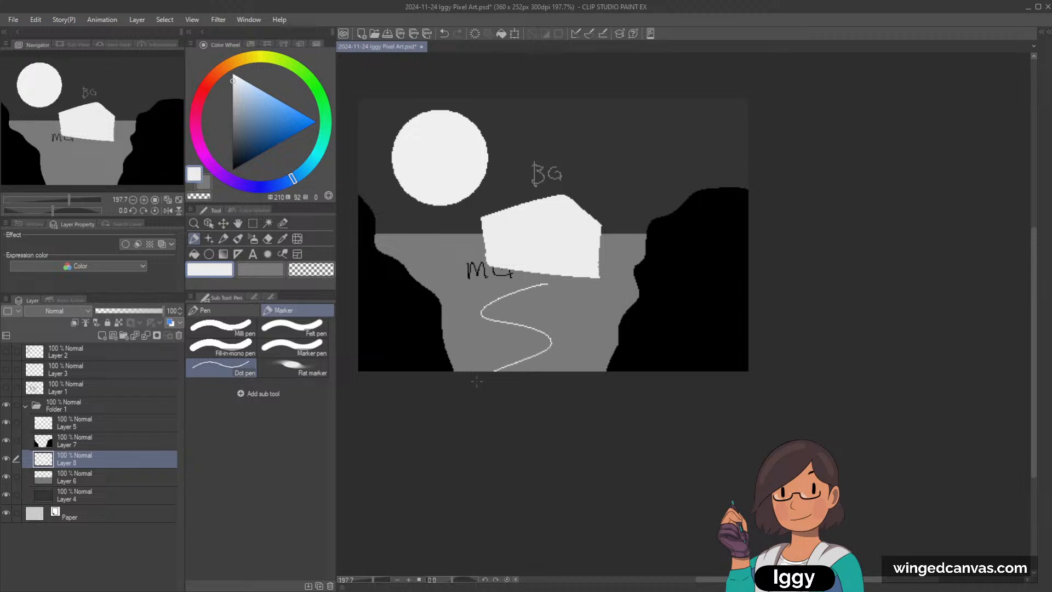
pyautogui.moveTo(565, 288)
pyautogui.mouseDown()
pyautogui.moveTo(527, 302)
pyautogui.moveTo(585, 347)
pyautogui.mouseUp()
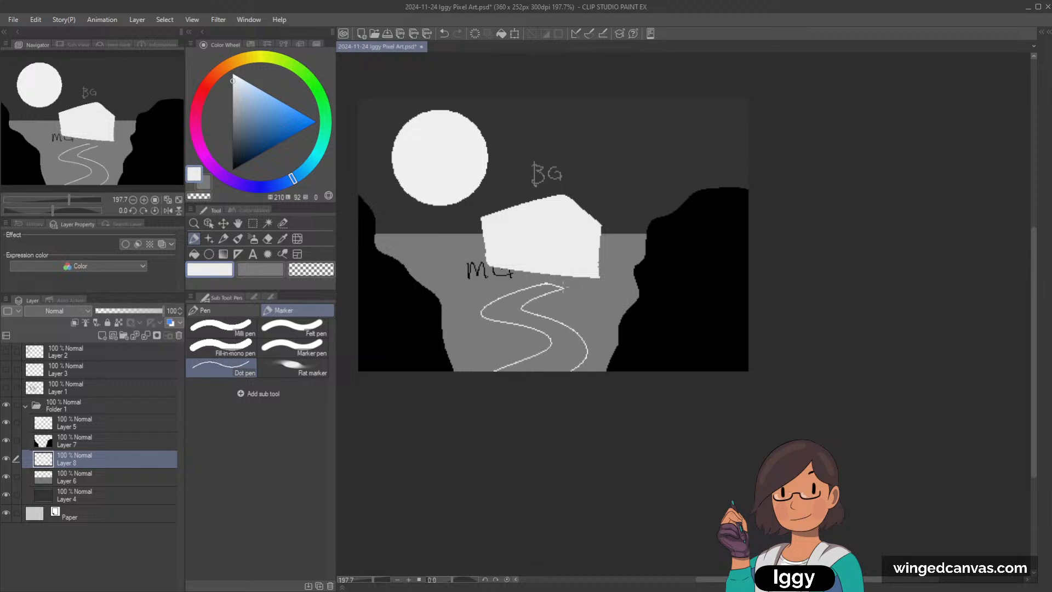
pyautogui.click(194, 253)
pyautogui.click(507, 301)
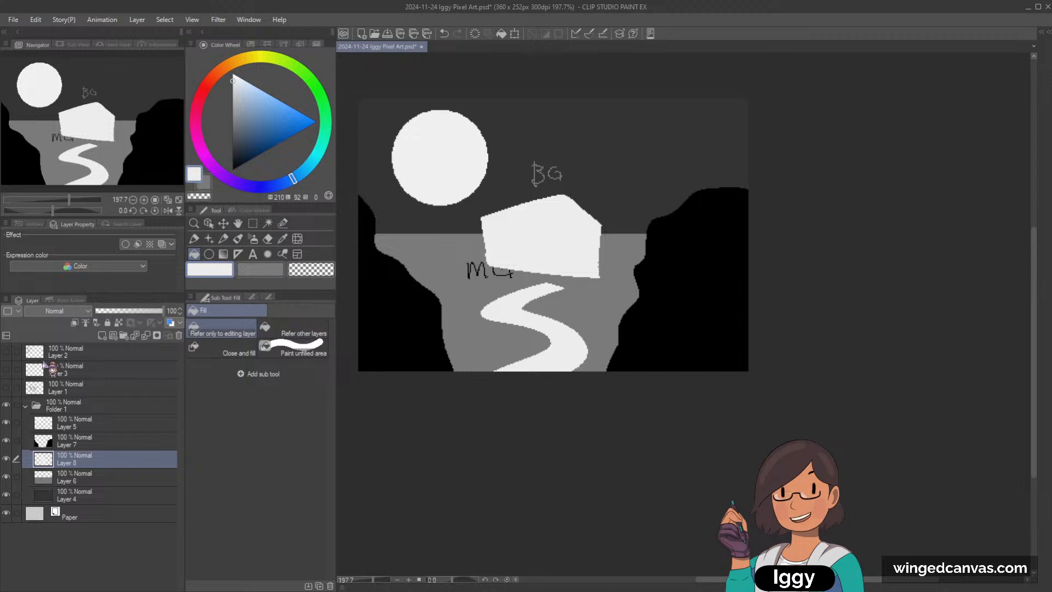
# Step: On Layer 7, letter "FG" in near-white on the left cliff with the Dot pen
pyautogui.click(223, 239)
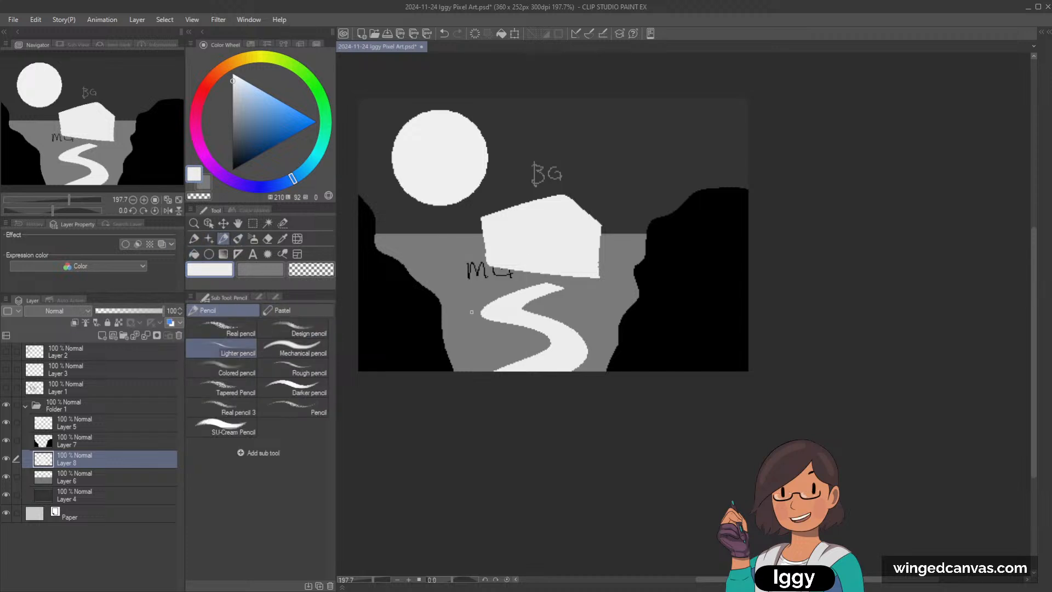
pyautogui.click(92, 442)
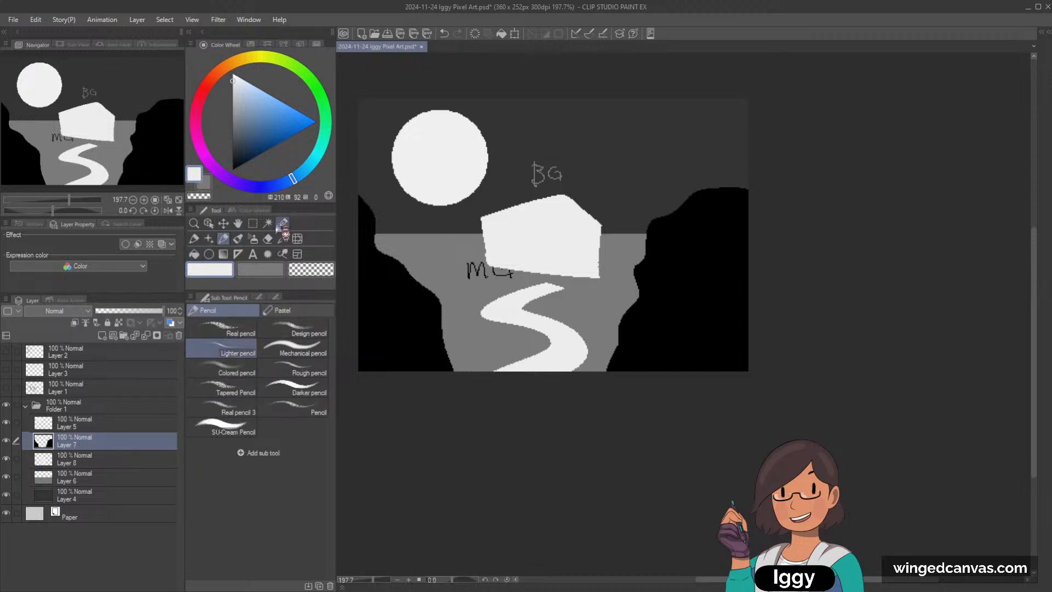
pyautogui.moveTo(379, 311); pyautogui.dragTo(375, 341)
pyautogui.moveTo(379, 309); pyautogui.dragTo(409, 332)
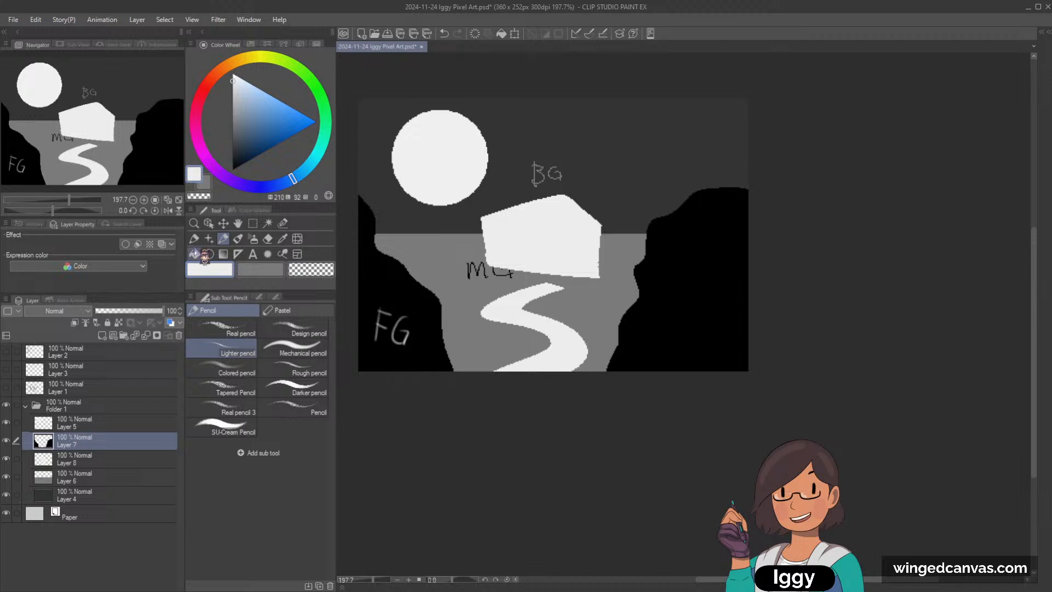
pyautogui.click(194, 239)
pyautogui.hotkey('ctrl', 'z')
pyautogui.hotkey('ctrl', 'z')
pyautogui.hotkey('ctrl', 'z')
pyautogui.hotkey('ctrl', 'z')
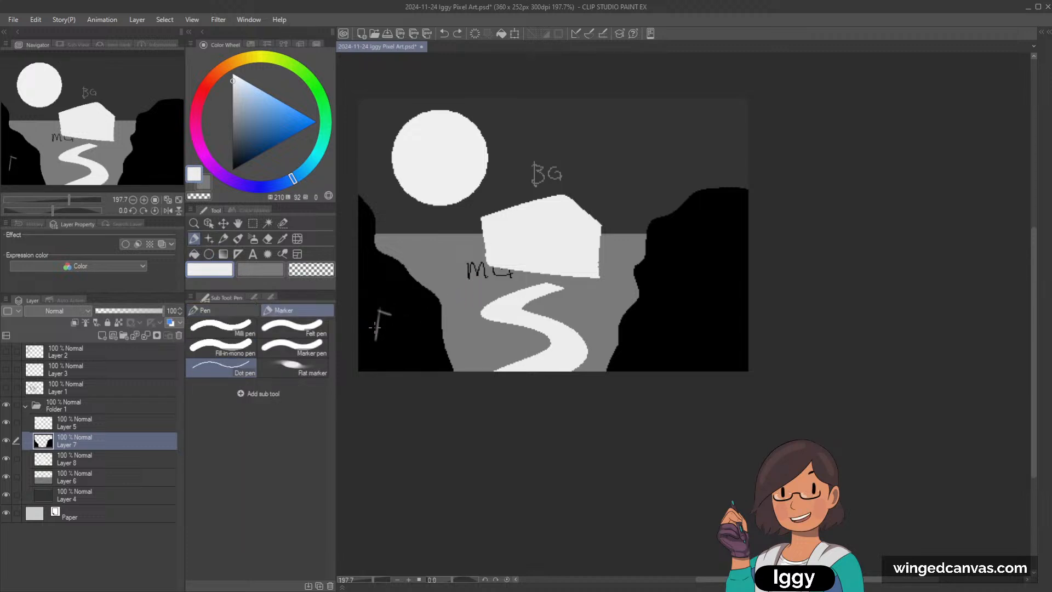
pyautogui.hotkey('ctrl', 'z')
pyautogui.moveTo(361, 314); pyautogui.dragTo(359, 339)
pyautogui.moveTo(361, 314); pyautogui.dragTo(388, 337)
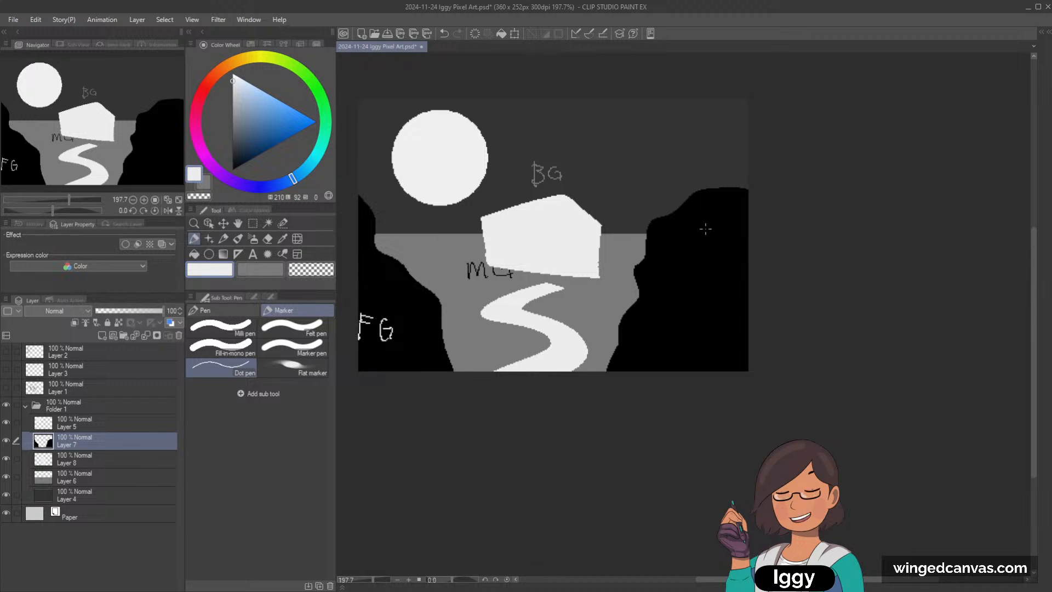
# Step: Trace the inner edges of both black cliffs with thin near-white contour lines using the Dot pen
pyautogui.moveTo(376, 239); pyautogui.dragTo(429, 290)
pyautogui.moveTo(445, 336); pyautogui.dragTo(454, 376)
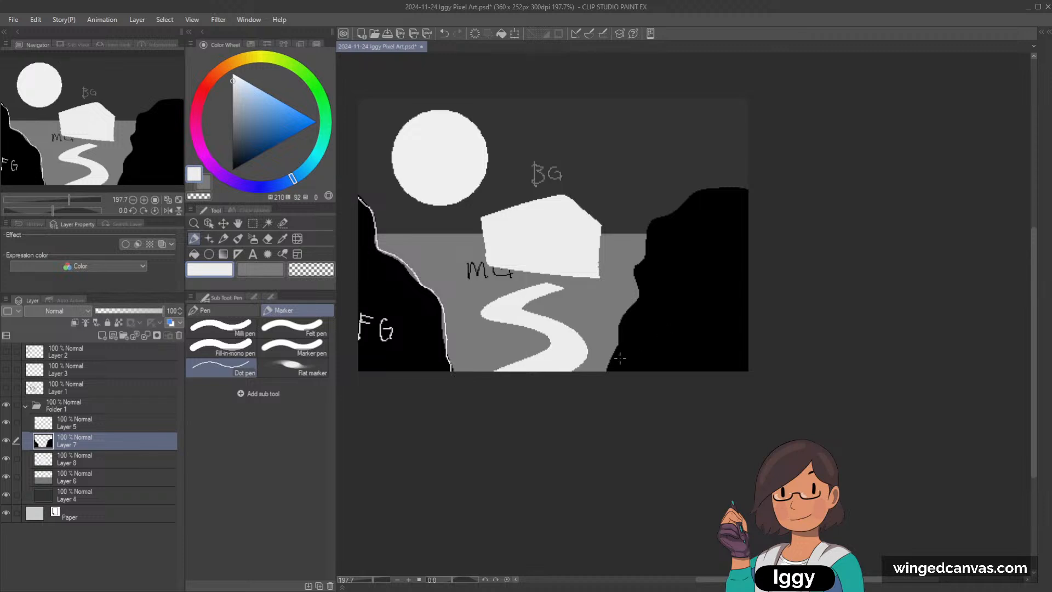
pyautogui.moveTo(606, 371)
pyautogui.mouseDown()
pyautogui.moveTo(645, 297)
pyautogui.moveTo(650, 219)
pyautogui.moveTo(739, 186)
pyautogui.mouseUp()
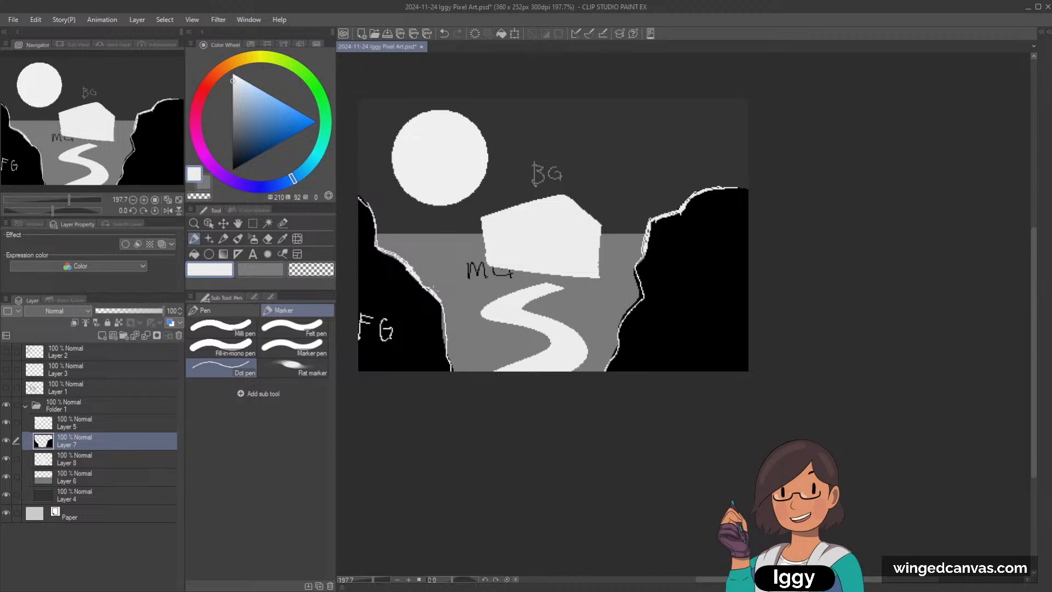
pyautogui.moveTo(443, 307)
pyautogui.mouseDown()
pyautogui.moveTo(444, 335)
pyautogui.moveTo(441, 317)
pyautogui.mouseUp()
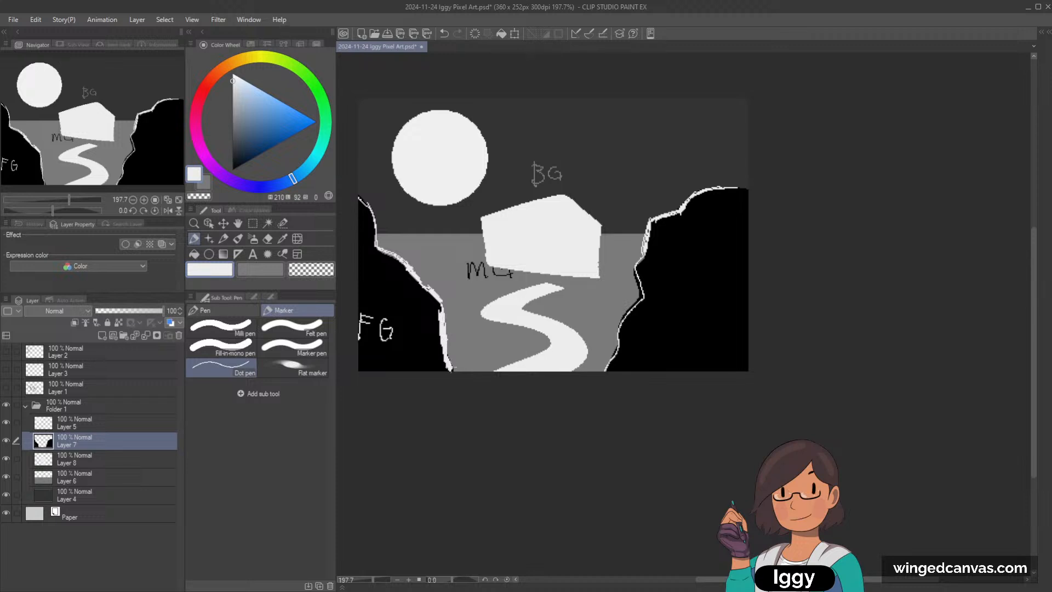
pyautogui.moveTo(625, 327); pyautogui.dragTo(647, 250)
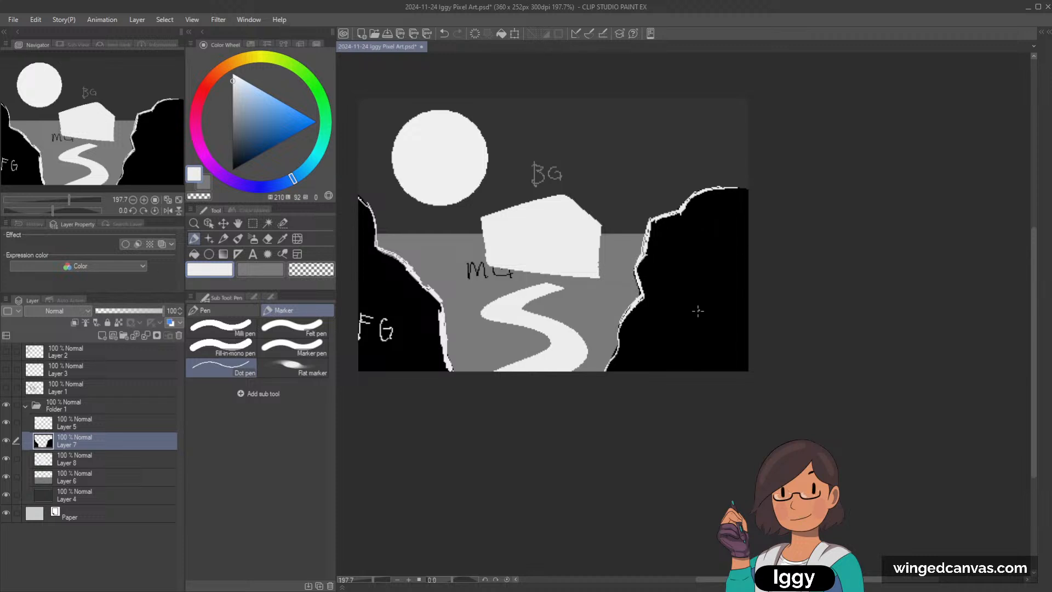
# Step: Letter "FG" on the right cliff and retrace the "MG" label beside the house block in near-white
pyautogui.moveTo(724, 318); pyautogui.dragTo(719, 322)
pyautogui.moveTo(503, 284); pyautogui.dragTo(505, 276)
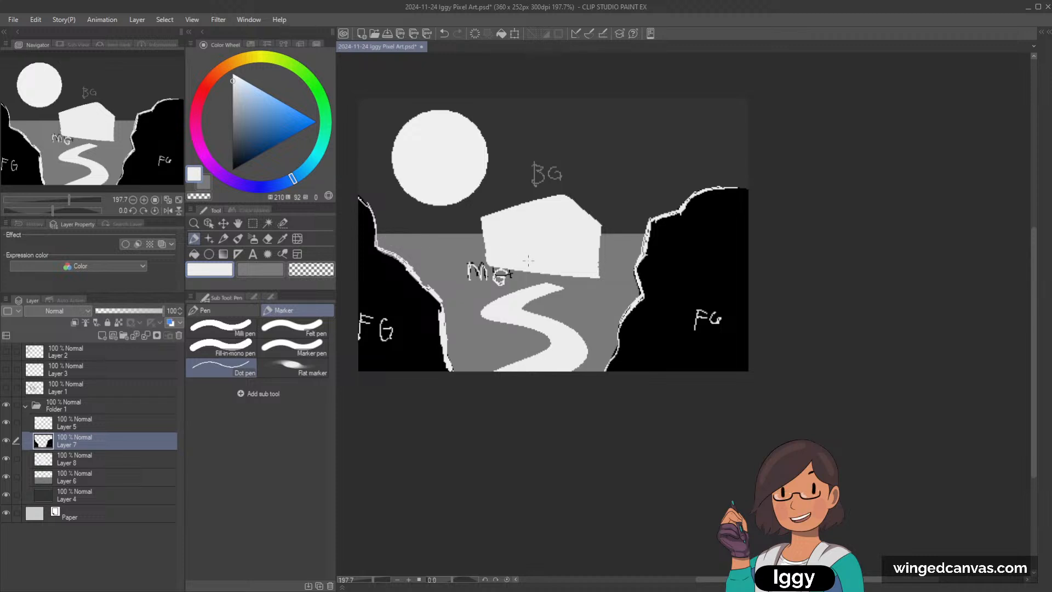
# Step: Swap to the grey colour and draw a roof line and an arched doorway on the white house block
pyautogui.press('x')
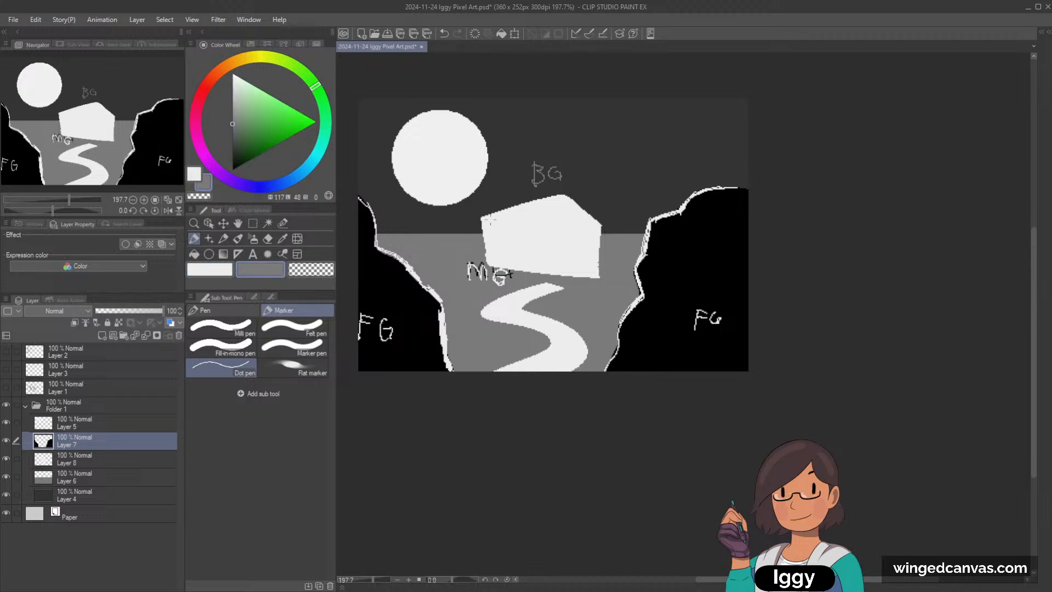
pyautogui.moveTo(483, 218); pyautogui.dragTo(562, 222)
pyautogui.hotkey('ctrl', 'z')
pyautogui.moveTo(483, 219); pyautogui.dragTo(597, 229)
pyautogui.moveTo(526, 267)
pyautogui.mouseDown()
pyautogui.moveTo(529, 241)
pyautogui.moveTo(559, 268)
pyautogui.mouseUp()
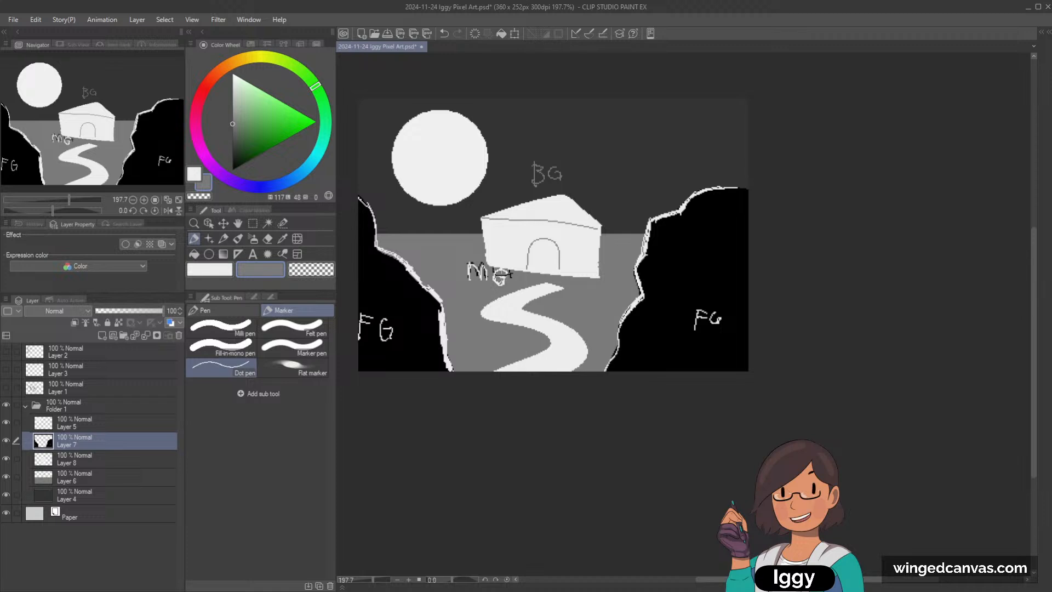
# Step: Select the dark sky Layer 4, sample its colour and lighten it to a neutral grey with lightness 40
pyautogui.click(208, 223)
pyautogui.click(625, 152)
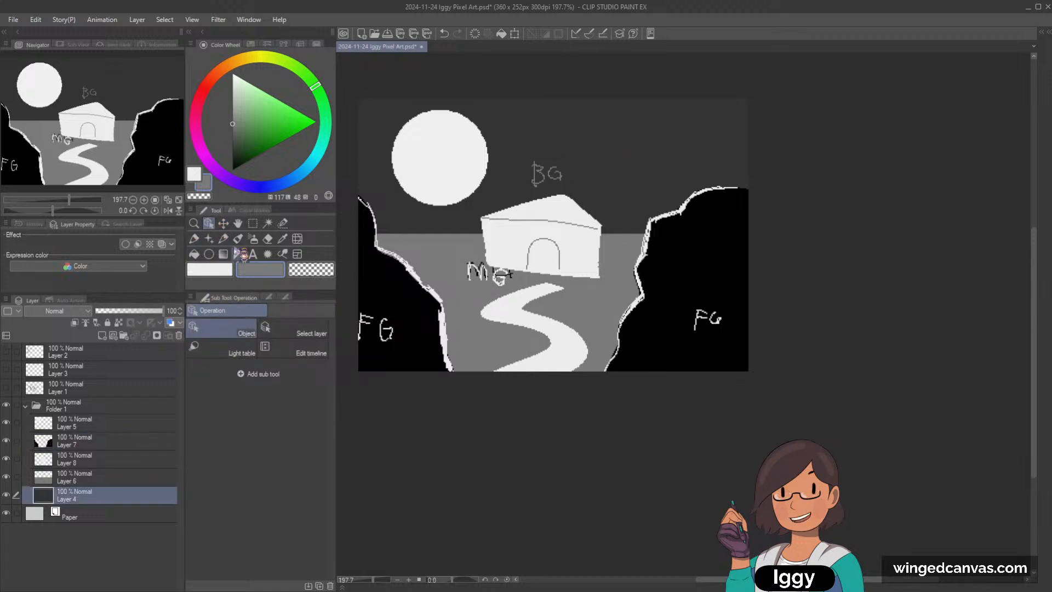
pyautogui.click(224, 240)
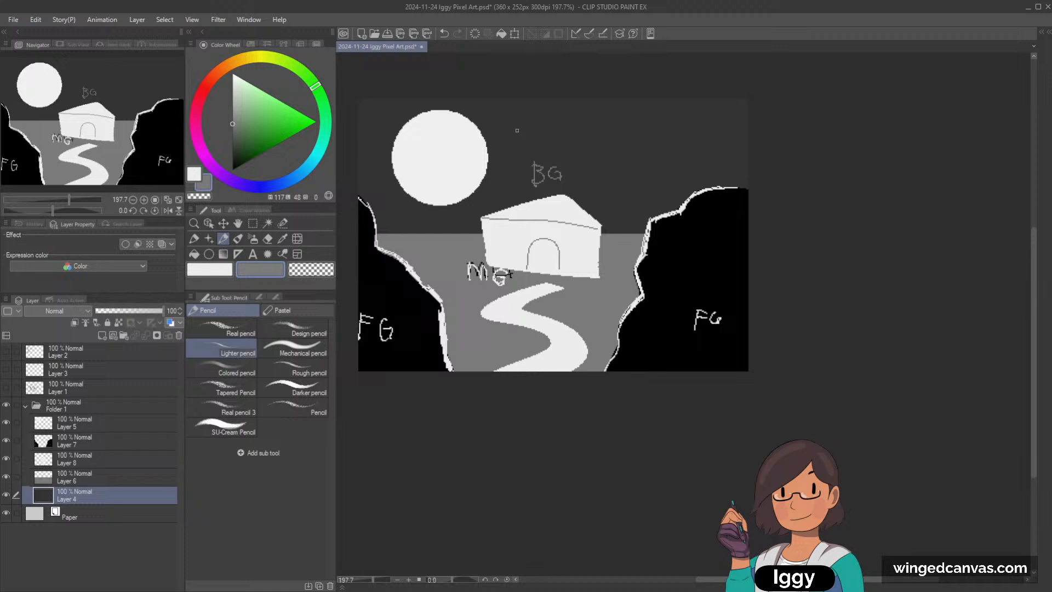
pyautogui.keyDown('alt'); pyautogui.click(512, 211); pyautogui.keyUp('alt')
pyautogui.keyDown('alt'); pyautogui.click(483, 206); pyautogui.keyUp('alt')
pyautogui.keyDown('alt'); pyautogui.click(501, 219); pyautogui.keyUp('alt')
pyautogui.keyDown('alt'); pyautogui.click(463, 225); pyautogui.keyUp('alt')
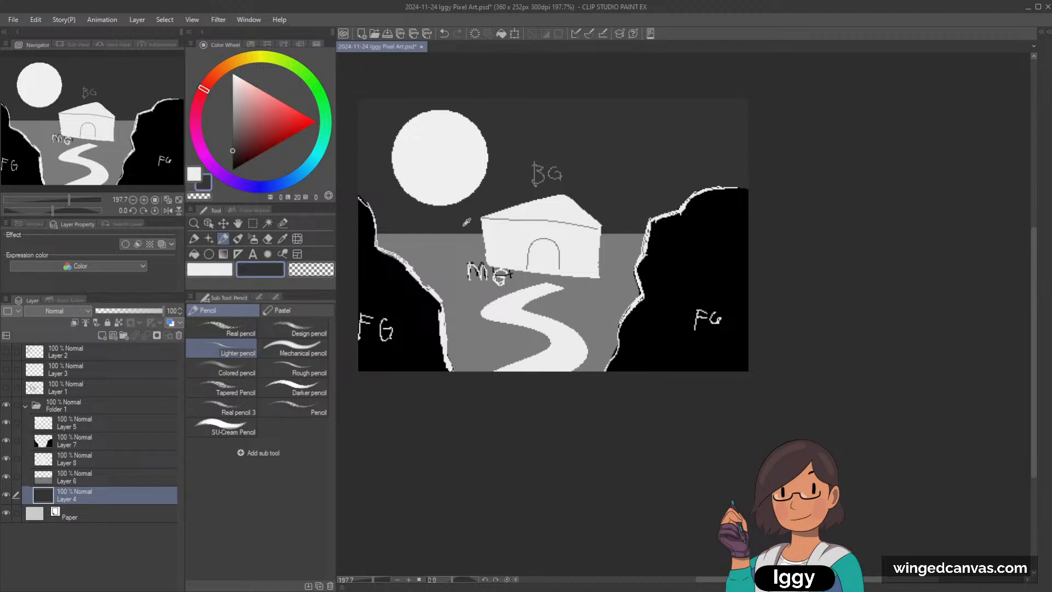
pyautogui.click(232, 132)
# Step: Outline sloping mountains on both sides behind the house with the Dot pen and fill them with the lighter grey
pyautogui.moveTo(584, 197)
pyautogui.mouseDown()
pyautogui.moveTo(660, 137)
pyautogui.moveTo(728, 132)
pyautogui.mouseUp()
pyautogui.hotkey('ctrl', 'z')
pyautogui.click(194, 238)
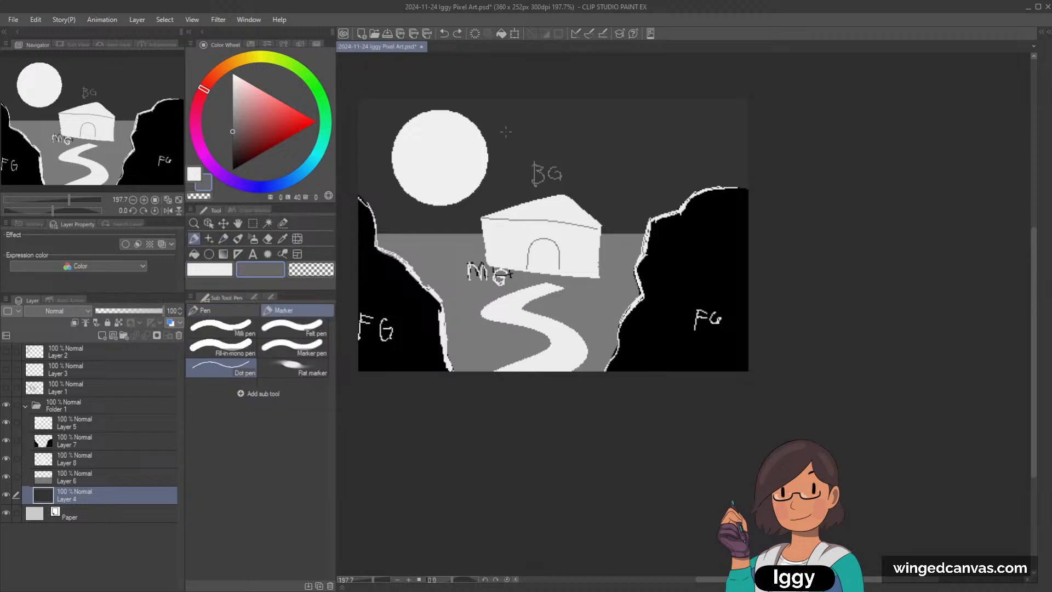
pyautogui.moveTo(578, 203)
pyautogui.mouseDown()
pyautogui.moveTo(622, 159)
pyautogui.moveTo(778, 124)
pyautogui.mouseUp()
pyautogui.moveTo(490, 224)
pyautogui.mouseDown()
pyautogui.moveTo(400, 205)
pyautogui.moveTo(361, 153)
pyautogui.mouseUp()
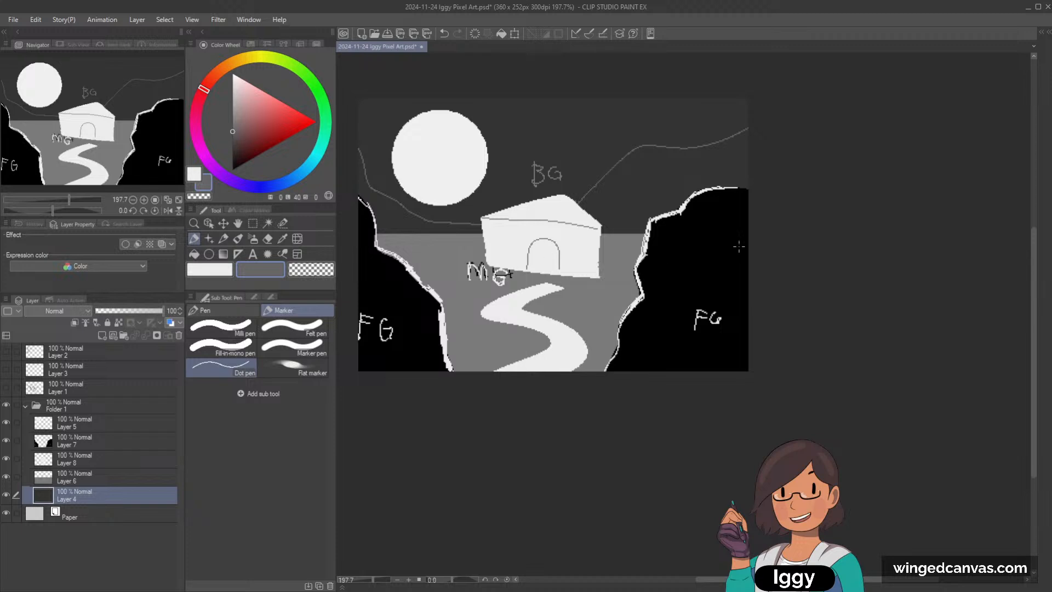
pyautogui.click(194, 254)
pyautogui.click(647, 177)
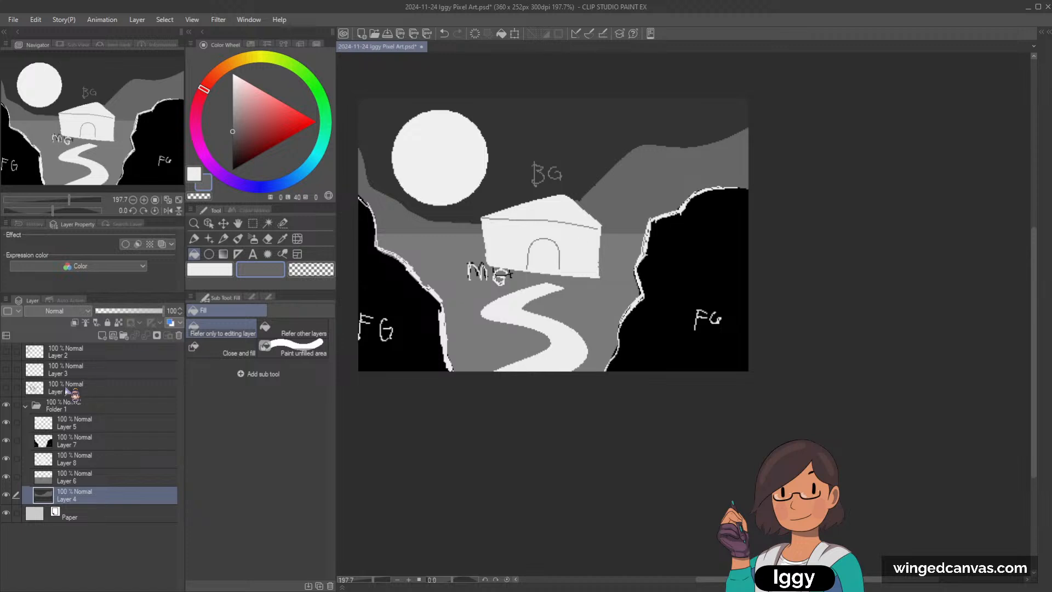
# Step: Delete all five scene layers, Layer 5 through Layer 4, inside Folder 1
pyautogui.click(88, 408)
pyautogui.click(107, 426)
pyautogui.keyDown('shift'); pyautogui.click(110, 498); pyautogui.keyUp('shift')
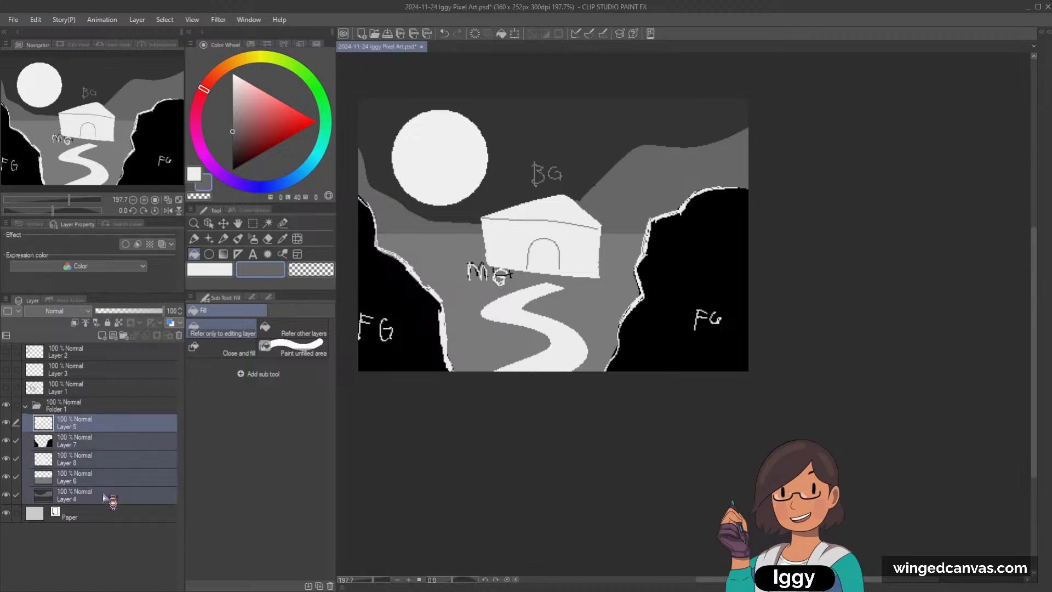
pyautogui.click(179, 335)
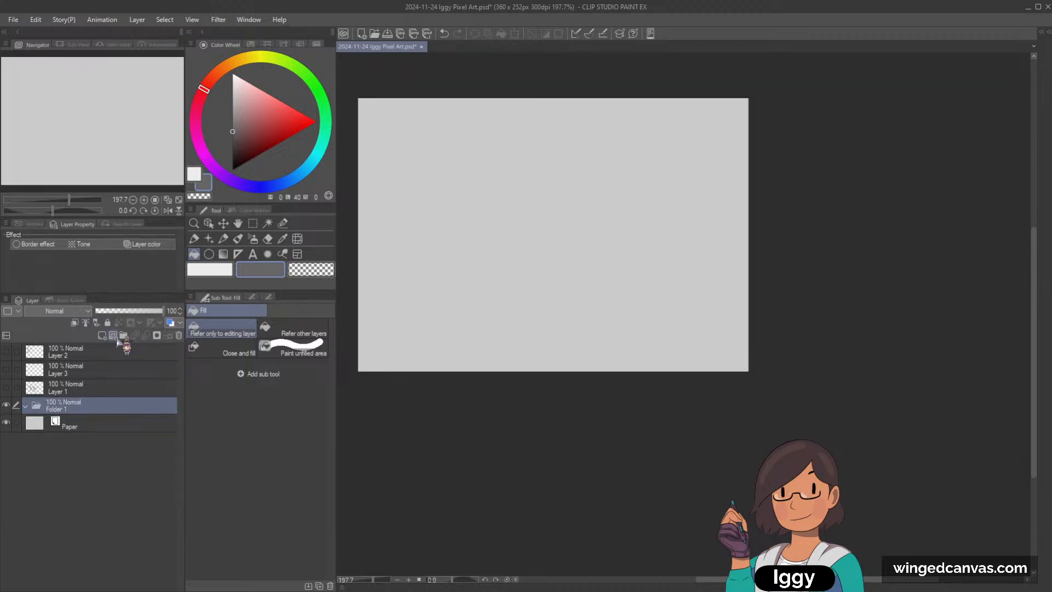
# Step: Add a new layer in Folder 1 and fill it with a neutral dark grey of lightness 26
pyautogui.click(102, 335)
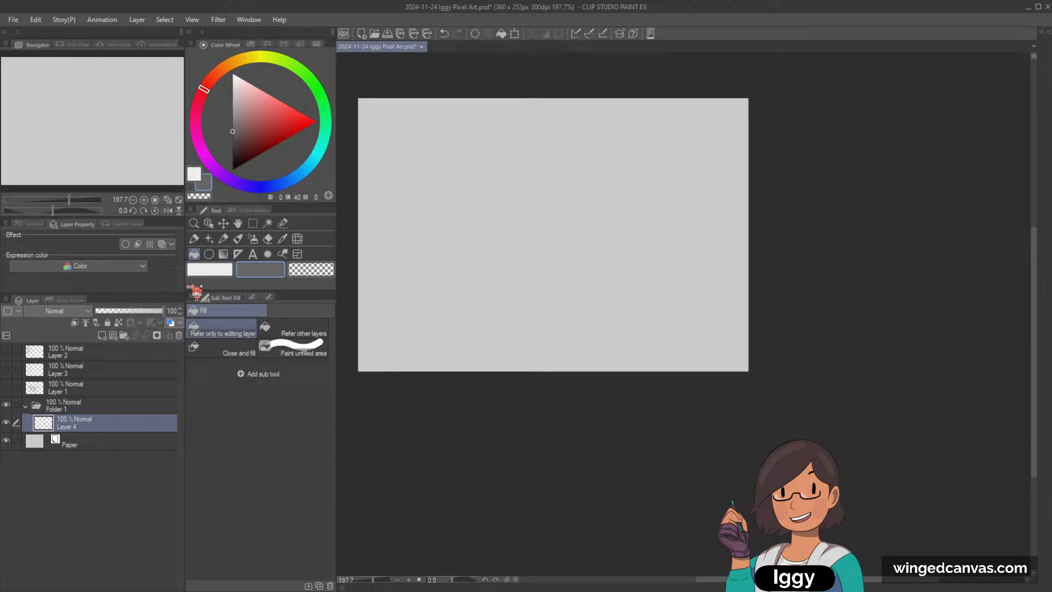
pyautogui.click(233, 145)
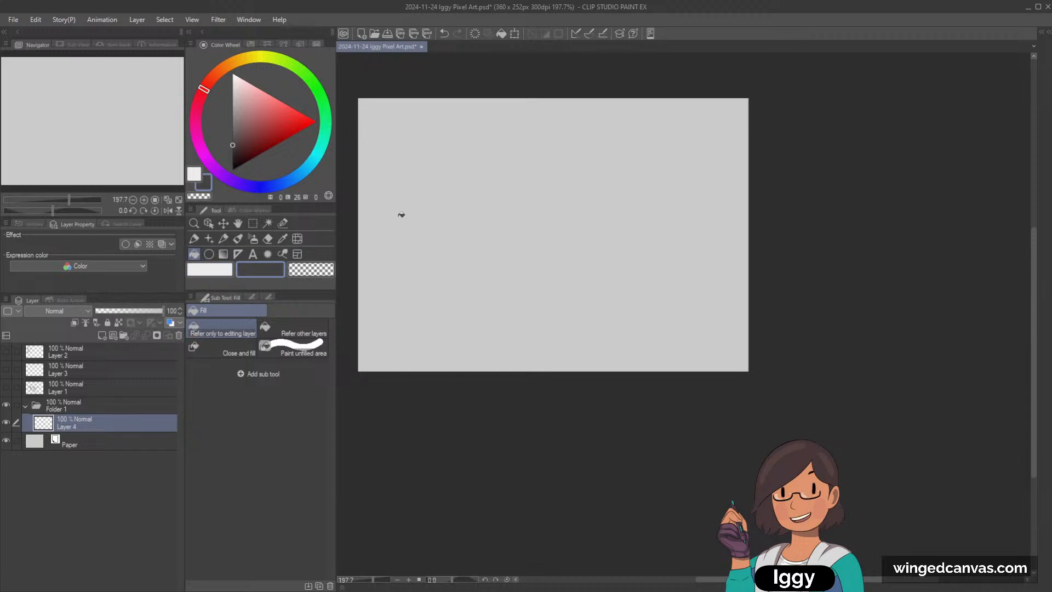
pyautogui.click(479, 211)
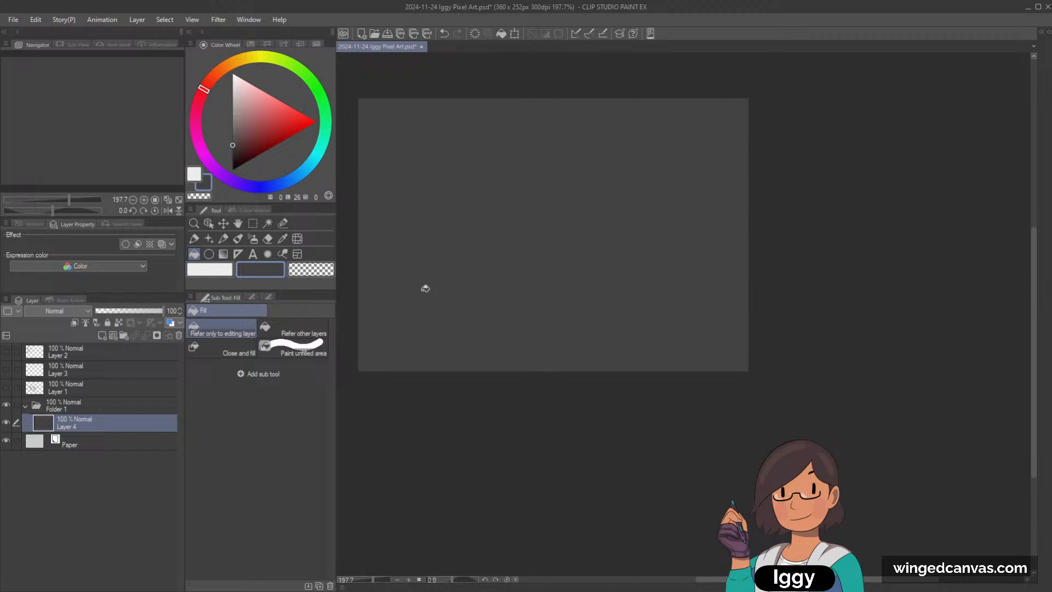
# Step: On another new layer, outline a gabled house front with the Dot pen in grey of lightness 38 and fill it
pyautogui.moveTo(234, 144)
pyautogui.mouseDown()
pyautogui.moveTo(257, 102)
pyautogui.moveTo(273, 133)
pyautogui.moveTo(298, 119)
pyautogui.moveTo(281, 119)
pyautogui.moveTo(225, 63)
pyautogui.moveTo(200, 152)
pyautogui.mouseUp()
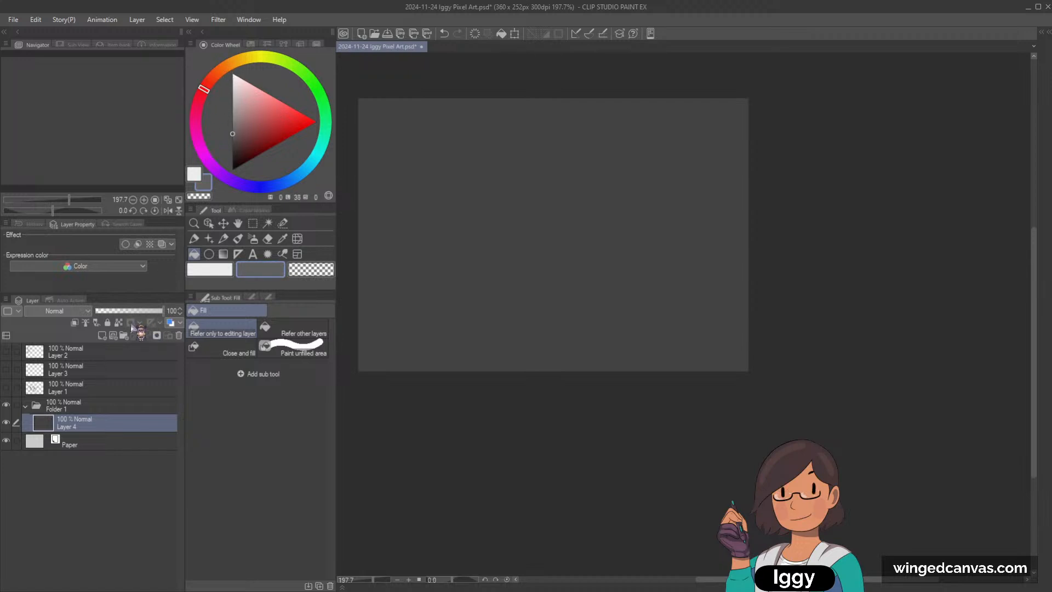
pyautogui.click(194, 239)
pyautogui.click(102, 335)
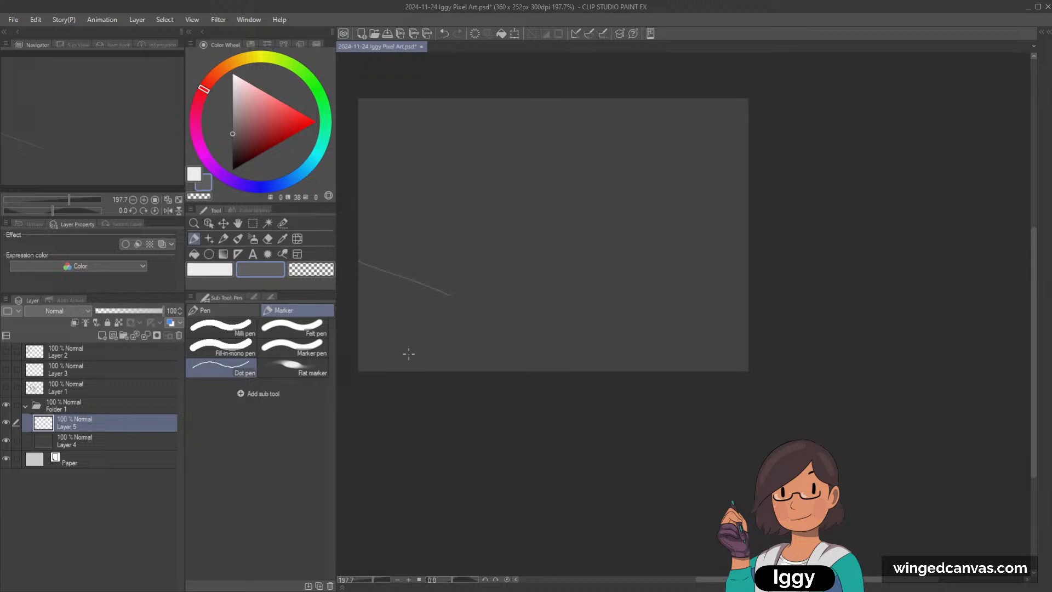
pyautogui.hotkey('ctrl', 'z')
pyautogui.hotkey('ctrl', 'z')
pyautogui.moveTo(528, 273); pyautogui.dragTo(530, 188)
pyautogui.hotkey('ctrl', 'z')
pyautogui.hotkey('ctrl', 'z')
pyautogui.click(194, 254)
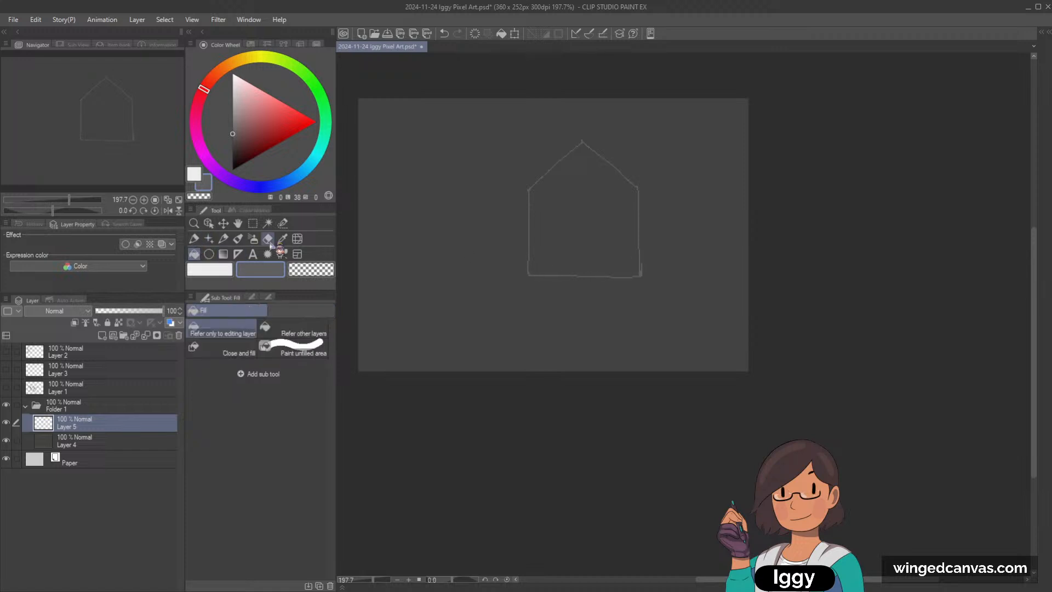
pyautogui.click(578, 224)
# Step: Outline the house's receding roof and side wall to the right of its front with the Dot pen and fill them with the dark background grey
pyautogui.click(224, 238)
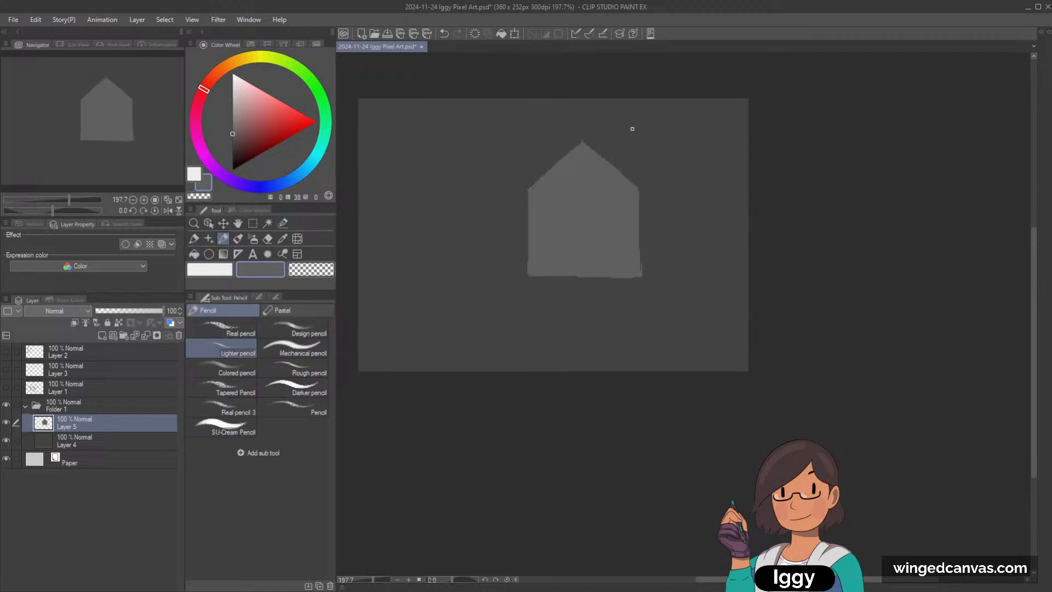
pyautogui.hotkey('ctrl', 'z')
pyautogui.press('p')
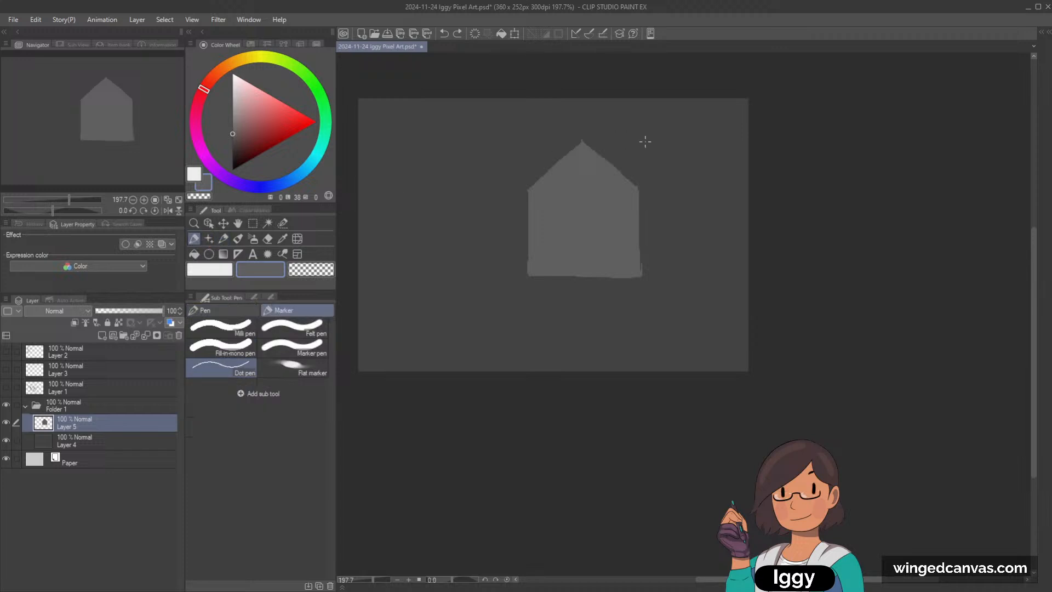
pyautogui.moveTo(583, 141)
pyautogui.mouseDown()
pyautogui.moveTo(665, 159)
pyautogui.moveTo(705, 194)
pyautogui.moveTo(707, 263)
pyautogui.mouseUp()
pyautogui.hotkey('ctrl', 'z')
pyautogui.moveTo(707, 193); pyautogui.dragTo(703, 266)
pyautogui.moveTo(640, 278); pyautogui.dragTo(704, 278)
pyautogui.hotkey('ctrl', 'z')
pyautogui.keyDown('alt'); pyautogui.click(677, 243); pyautogui.keyUp('alt')
pyautogui.press('g')
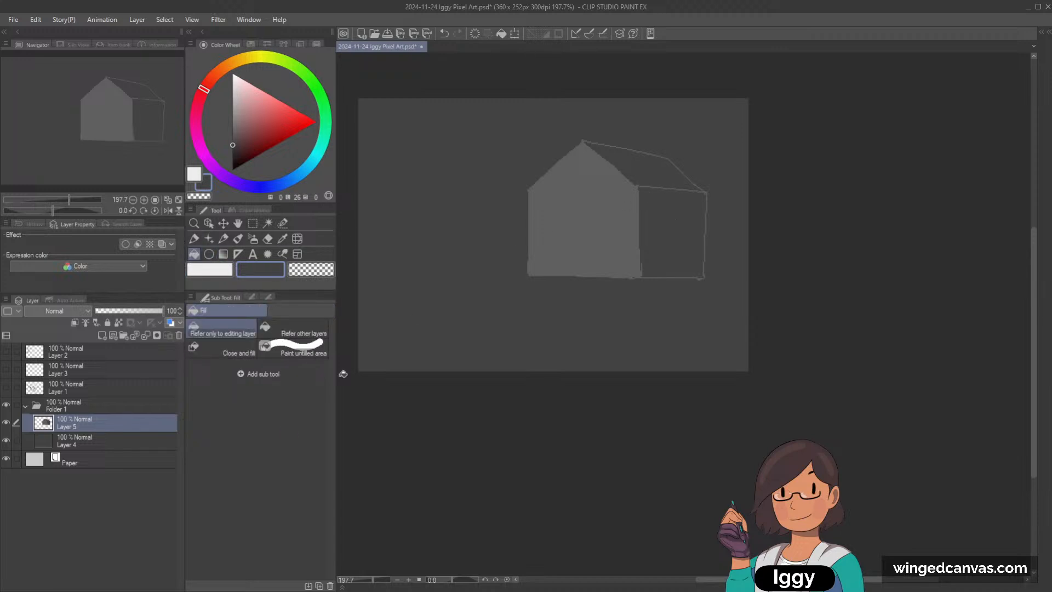
# Step: Add a layer between the house and the dark background, and ready the Lighter pencil in light grey of lightness 85
pyautogui.click(106, 447)
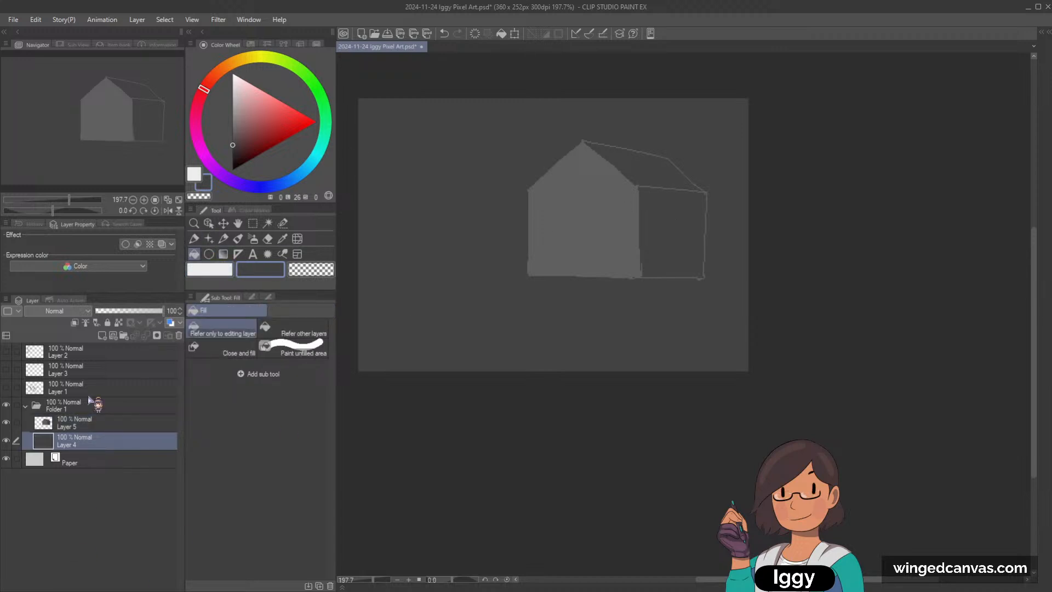
pyautogui.click(102, 335)
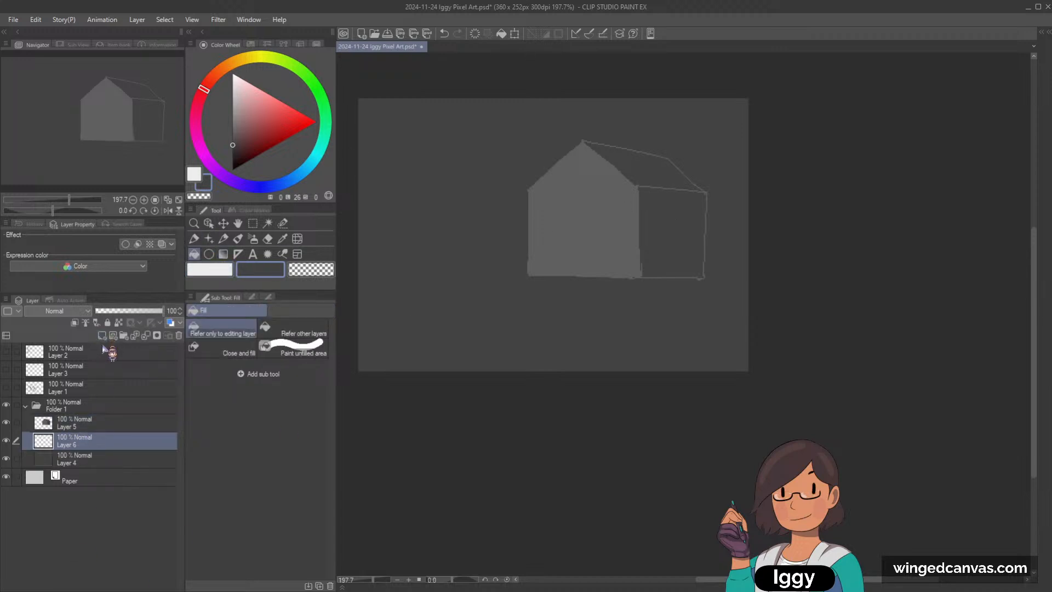
pyautogui.click(223, 239)
pyautogui.click(232, 89)
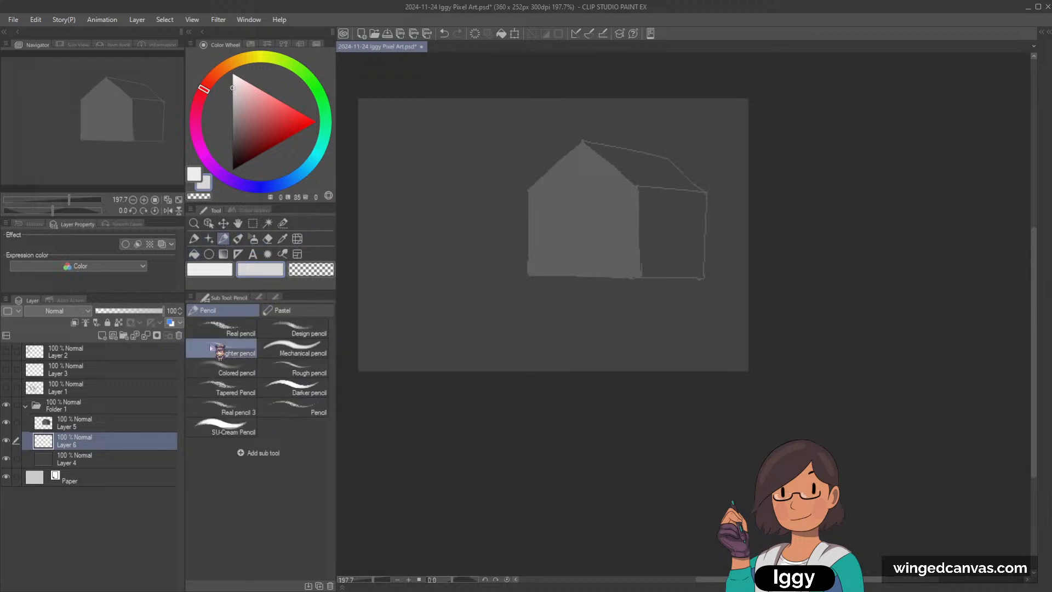
# Step: Scale the house on Layer 5 down and reposition it in the right half of the canvas
pyautogui.click(108, 426)
pyautogui.hotkey('ctrl', 't')
pyautogui.moveTo(707, 139); pyautogui.dragTo(687, 190)
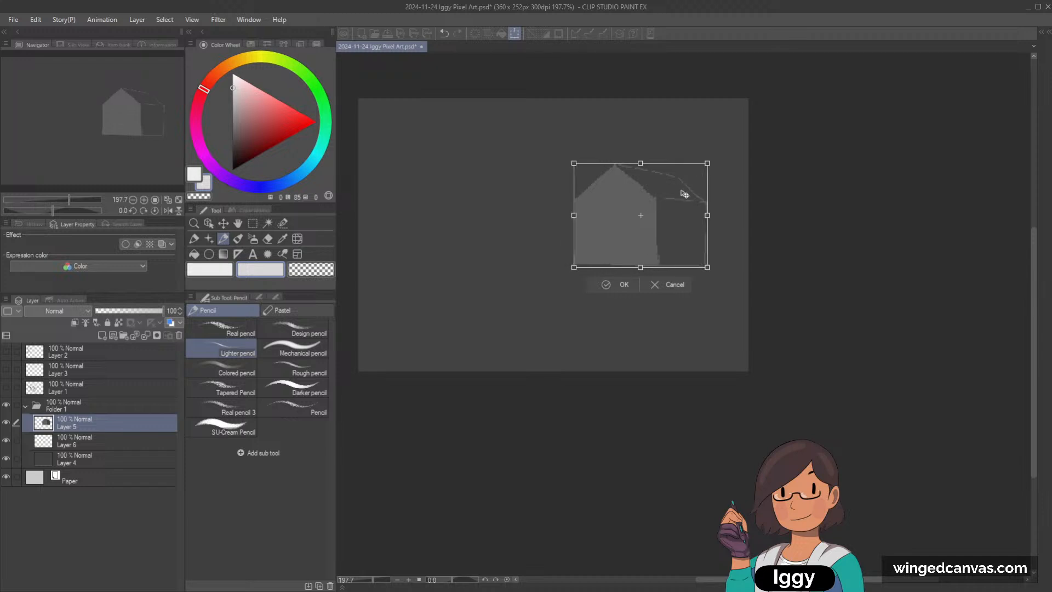
pyautogui.moveTo(665, 235)
pyautogui.mouseDown()
pyautogui.moveTo(646, 243)
pyautogui.moveTo(665, 230)
pyautogui.mouseUp()
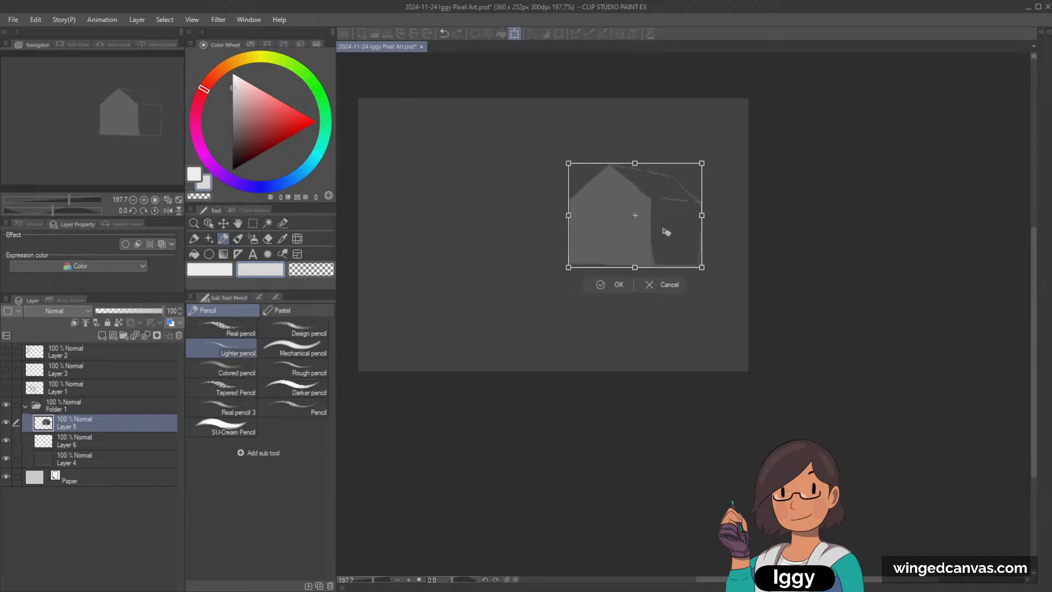
pyautogui.click(608, 286)
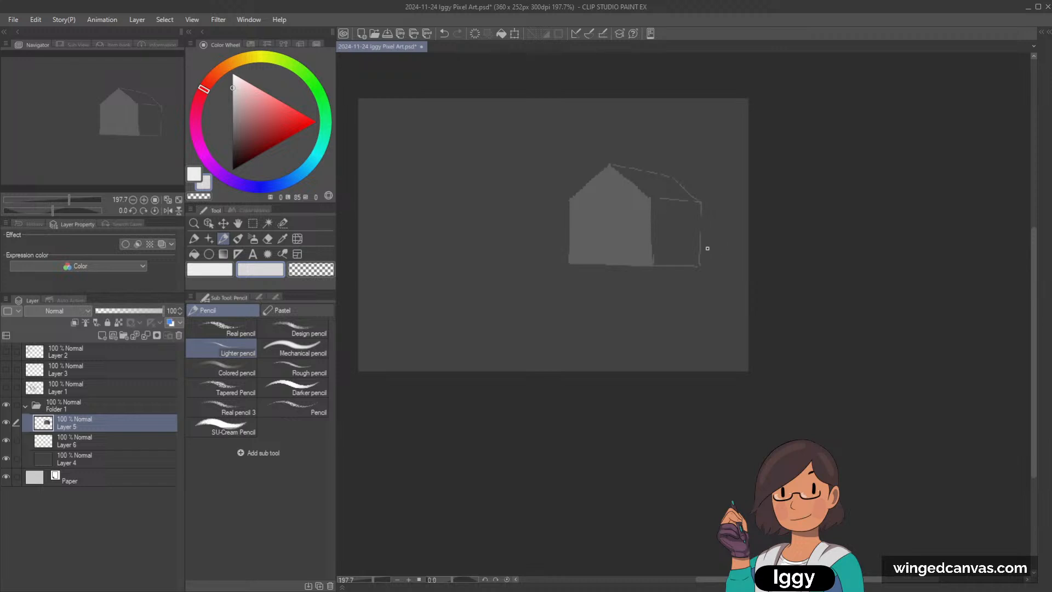
# Step: Go over the outer edge of the house's side wall with the Dot pen in the front wall's grey of lightness 38
pyautogui.click(224, 270)
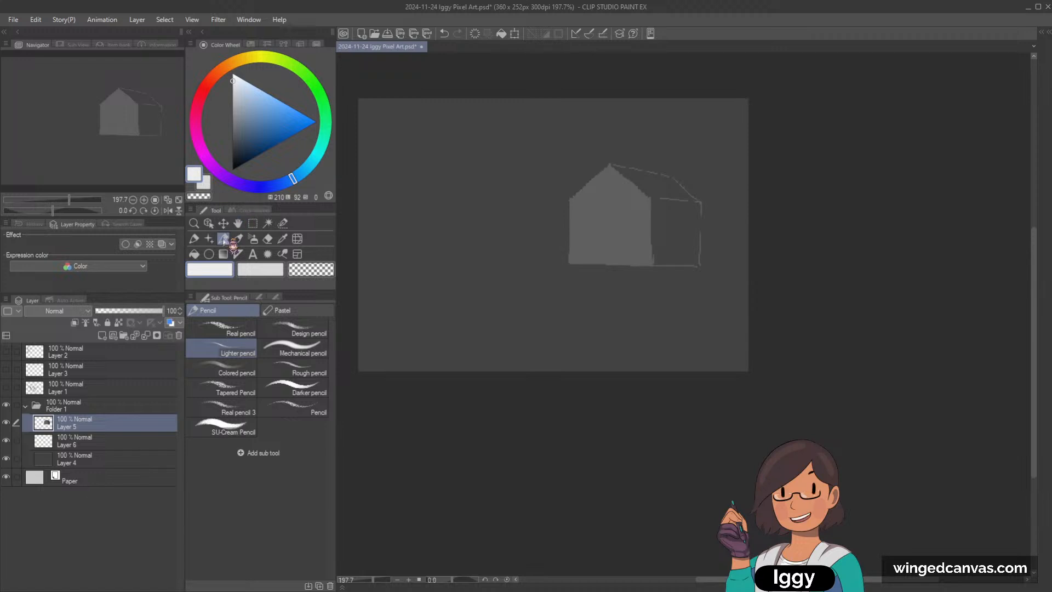
pyautogui.keyDown('alt'); pyautogui.click(627, 196); pyautogui.keyUp('alt')
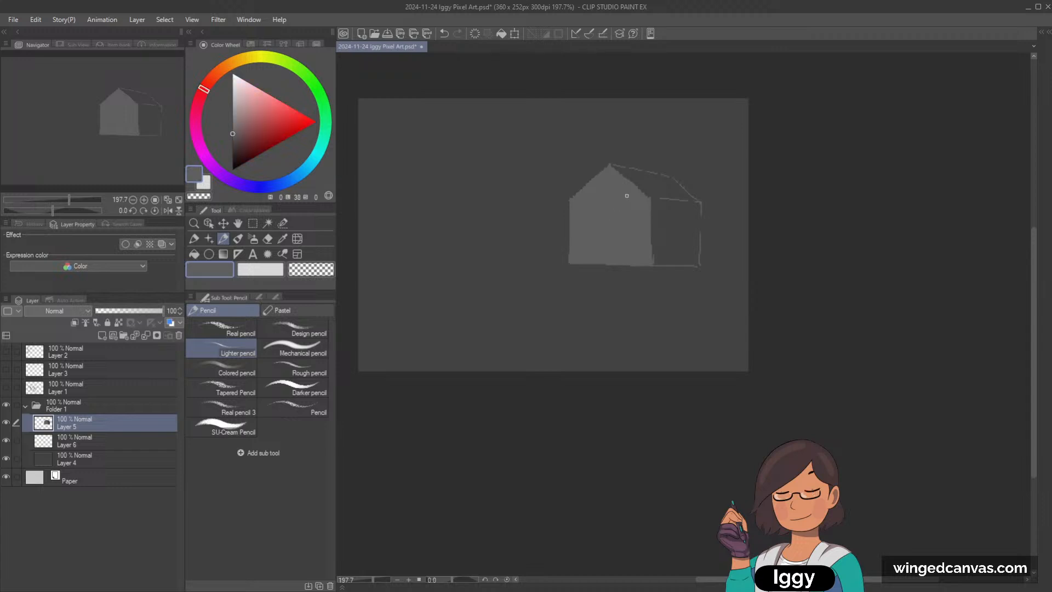
pyautogui.hotkey('ctrl', 'z')
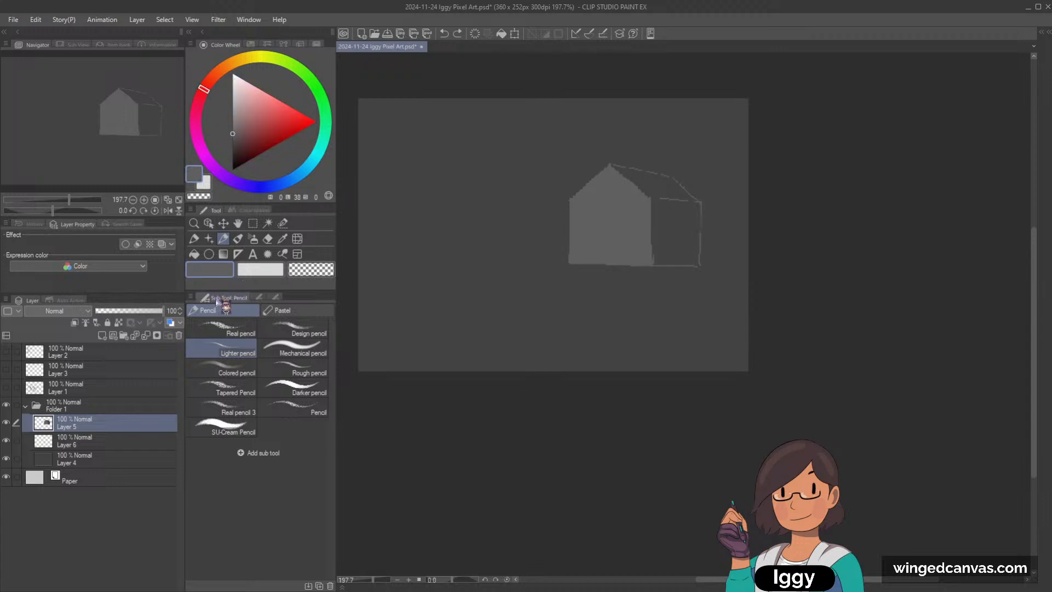
pyautogui.press('p')
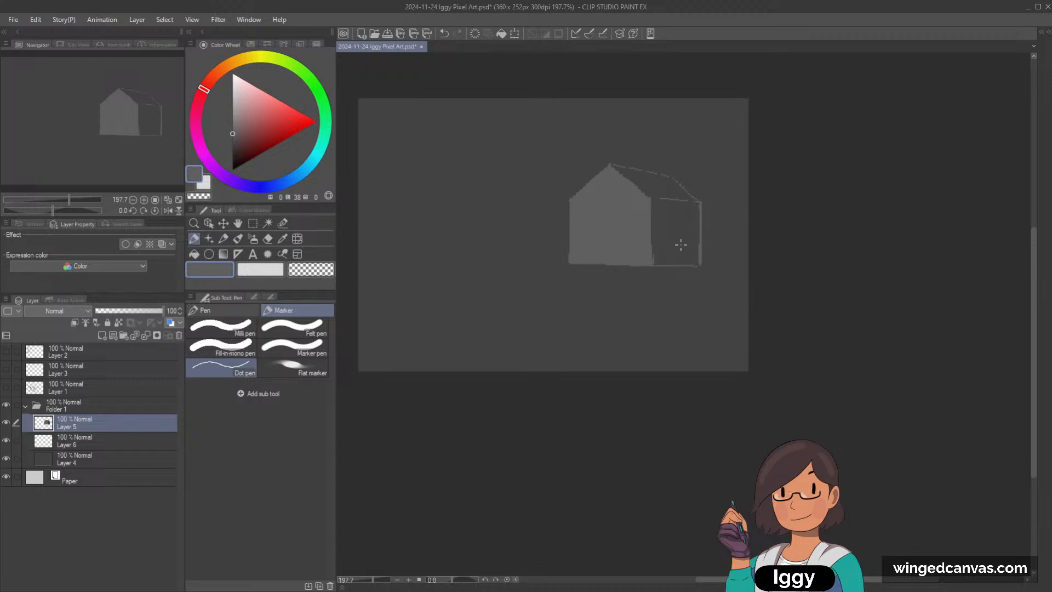
pyautogui.keyDown('alt'); pyautogui.click(660, 225); pyautogui.keyUp('alt')
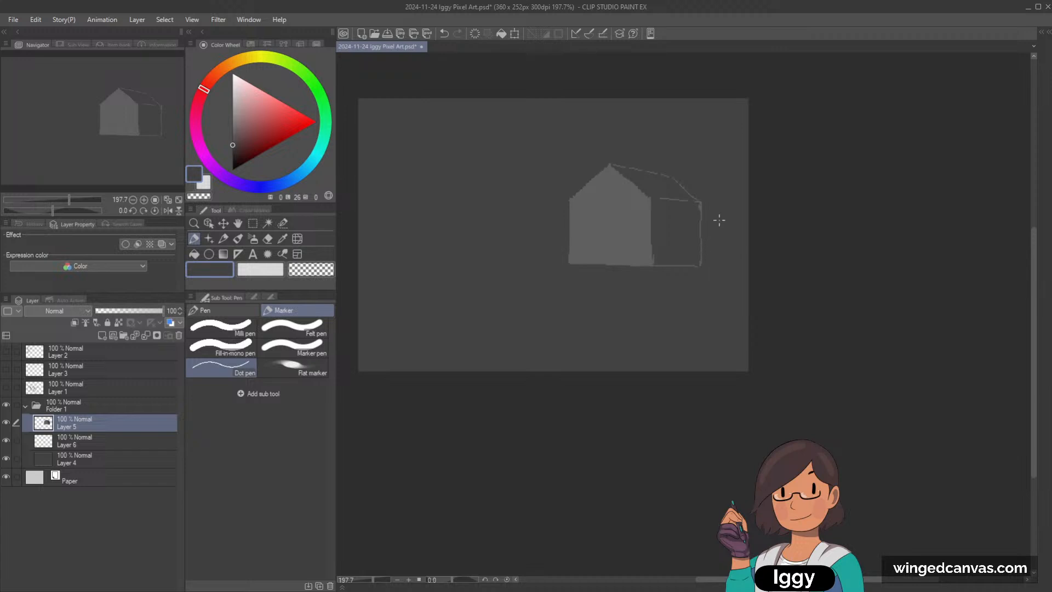
# Step: On Layer 6, draw two wavy horizon lines across the canvas behind the house in grey of lightness 59
pyautogui.click(108, 440)
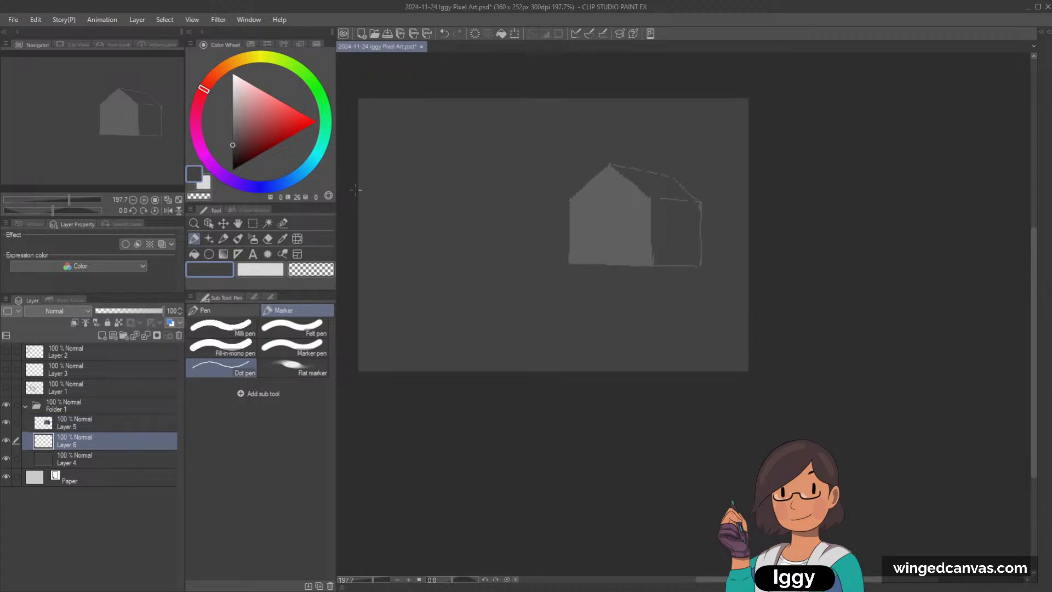
pyautogui.click(232, 113)
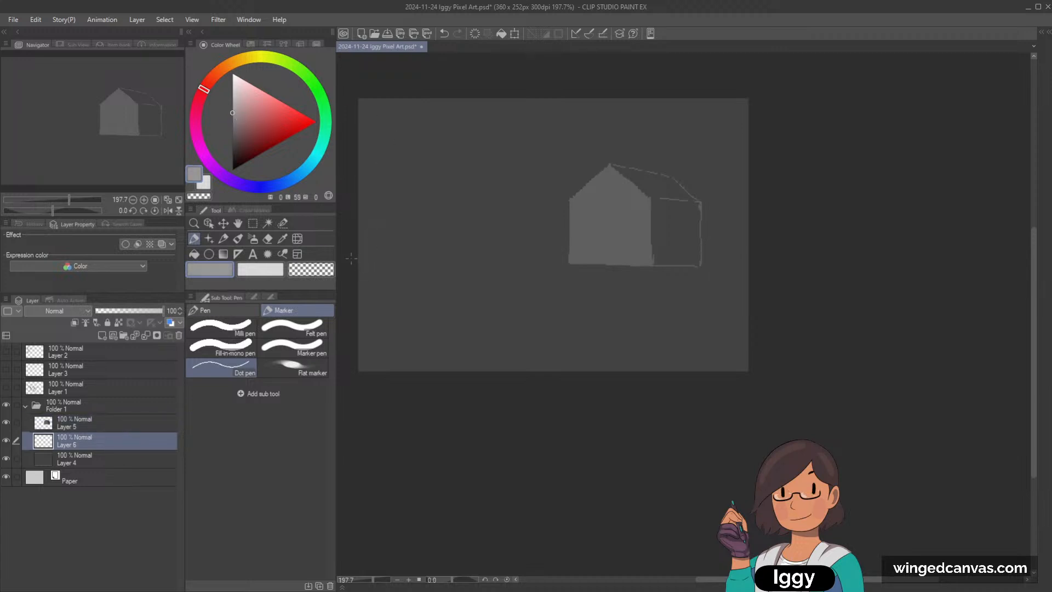
pyautogui.moveTo(351, 258); pyautogui.dragTo(512, 251)
pyautogui.hotkey('ctrl', 'z')
pyautogui.moveTo(371, 256); pyautogui.dragTo(522, 245)
pyautogui.hotkey('ctrl', 'z')
pyautogui.moveTo(359, 240)
pyautogui.mouseDown()
pyautogui.moveTo(462, 251)
pyautogui.moveTo(593, 245)
pyautogui.moveTo(359, 263)
pyautogui.mouseUp()
pyautogui.moveTo(672, 246); pyautogui.dragTo(776, 251)
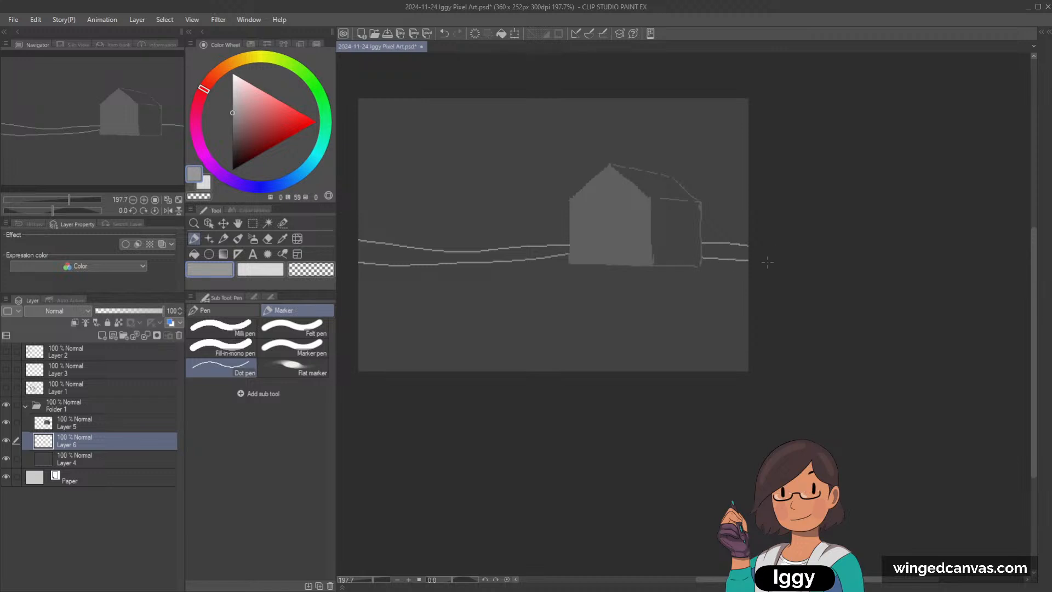
pyautogui.press('g')
pyautogui.click(441, 260)
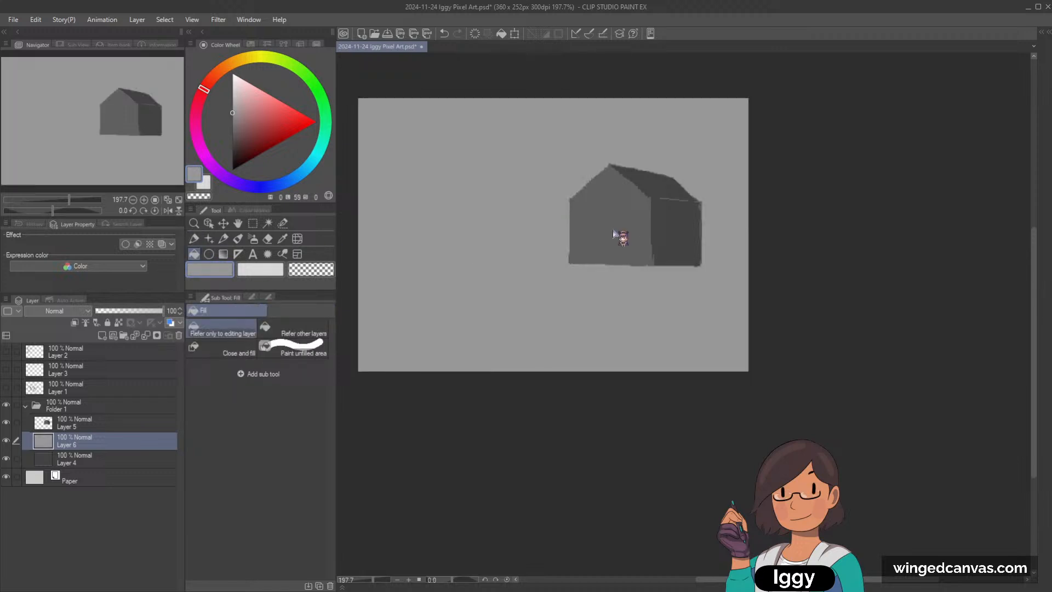
pyautogui.hotkey('ctrl', 'z')
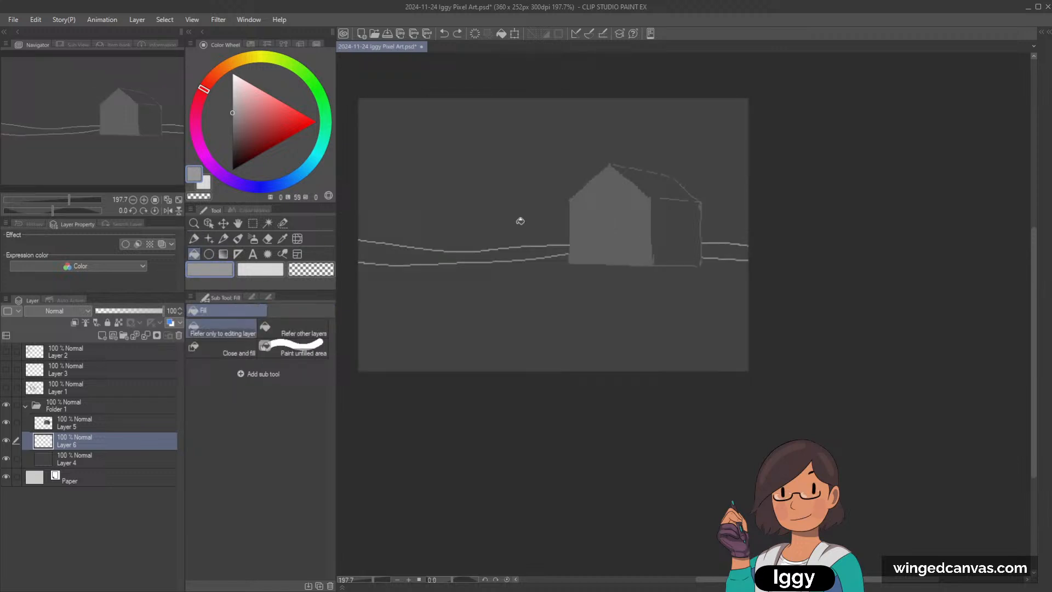
pyautogui.click(6, 440)
pyautogui.click(6, 441)
# Step: Close the ends of the wavy band beside the house with the Dot pen and fill both sections with the same grey
pyautogui.press('p')
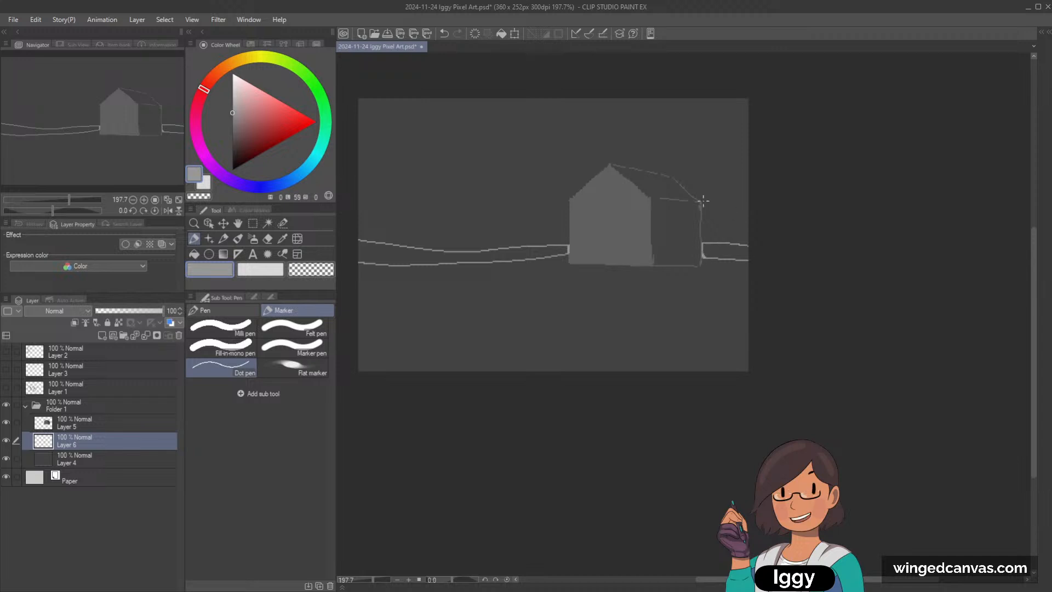
pyautogui.press('g')
pyautogui.click(406, 260)
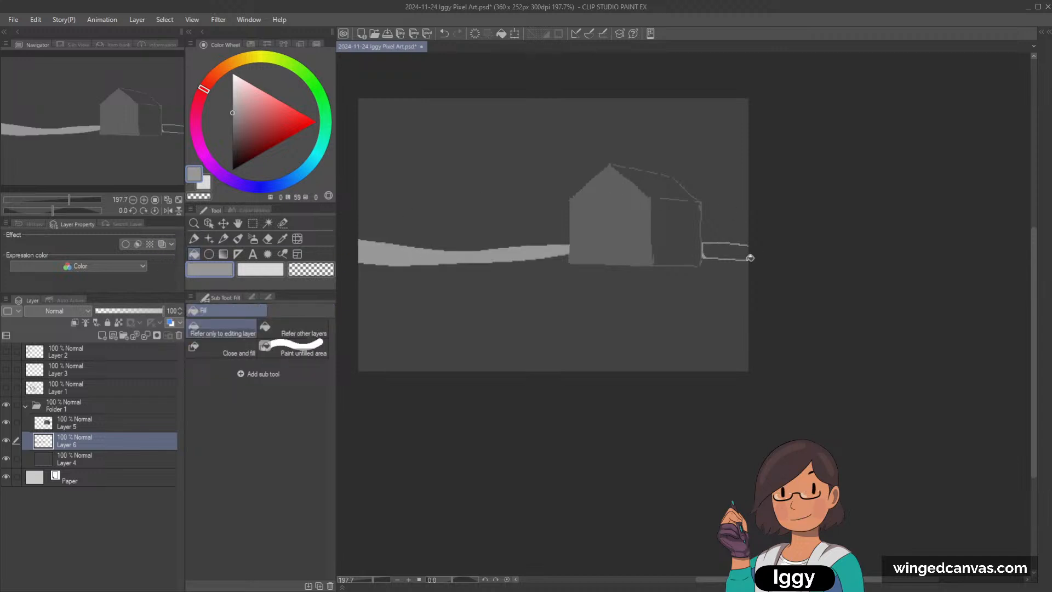
pyautogui.click(735, 251)
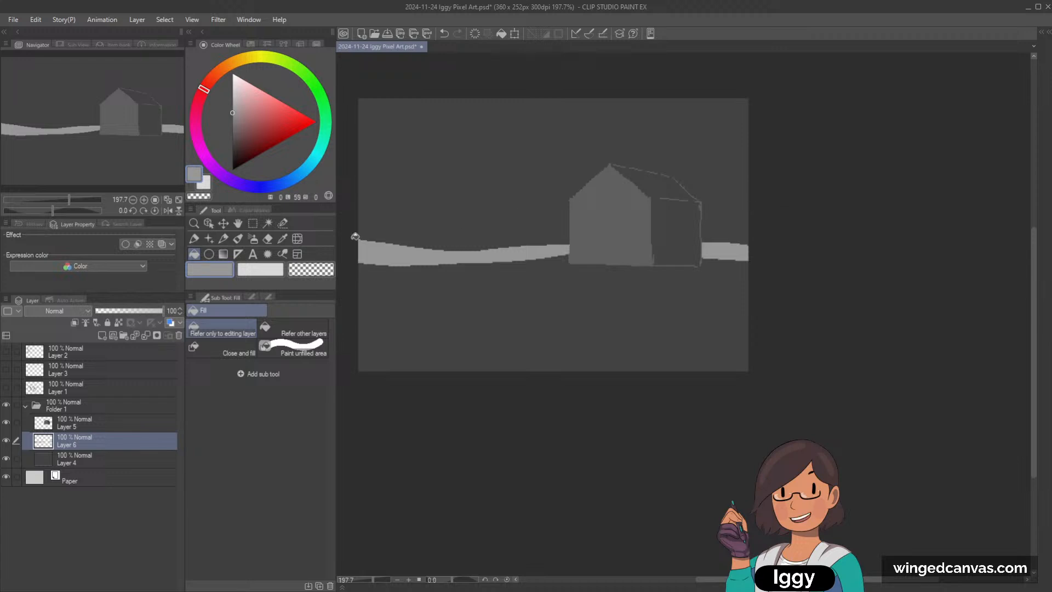
# Step: Thin the horizon band along its lower edge on both sides of the house with the Rough eraser at brush size 8
pyautogui.click(268, 238)
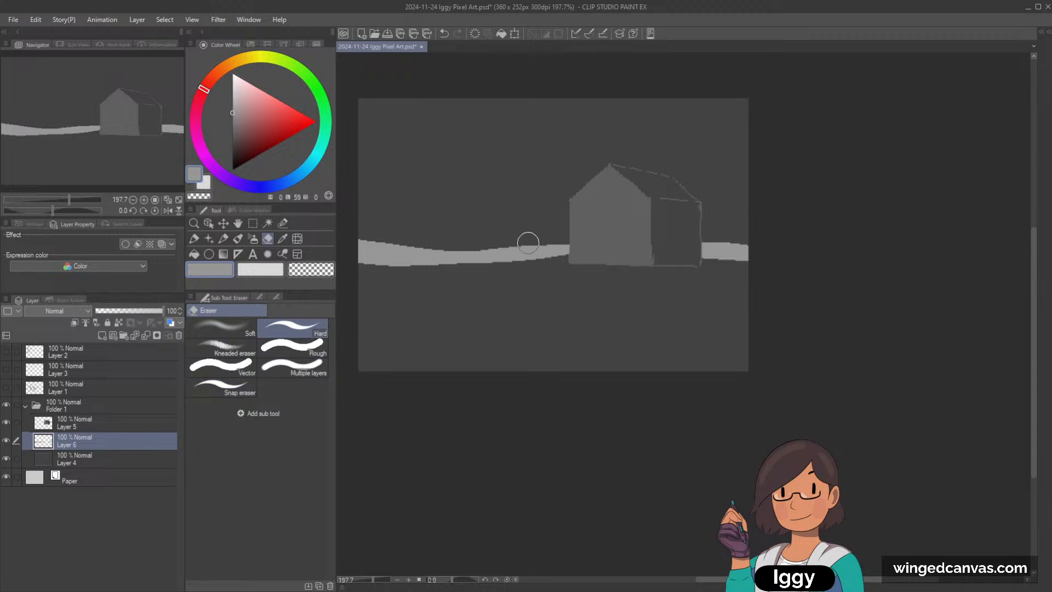
pyautogui.click(292, 347)
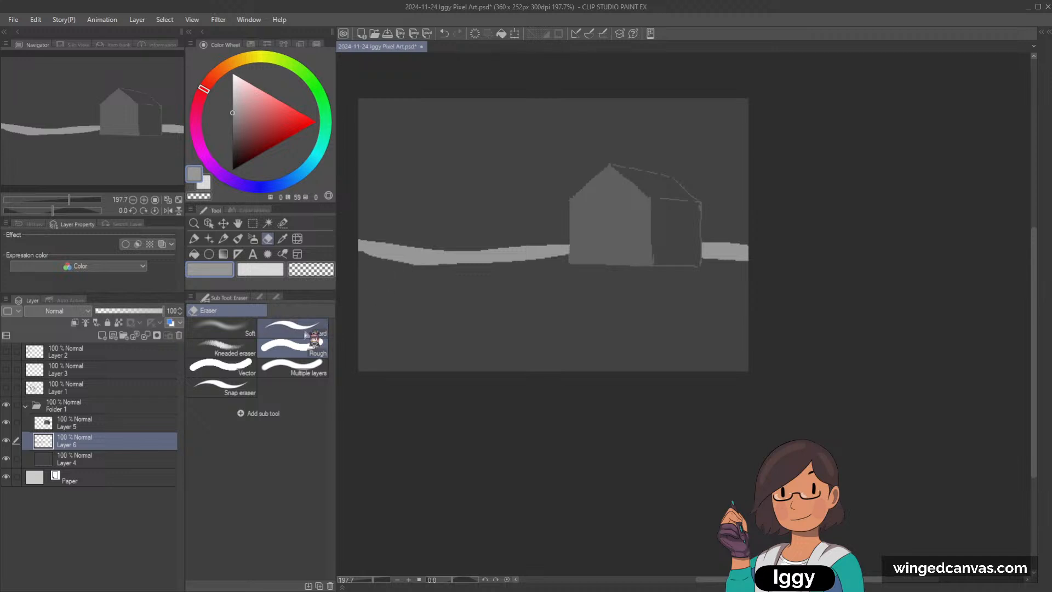
pyautogui.click(261, 297)
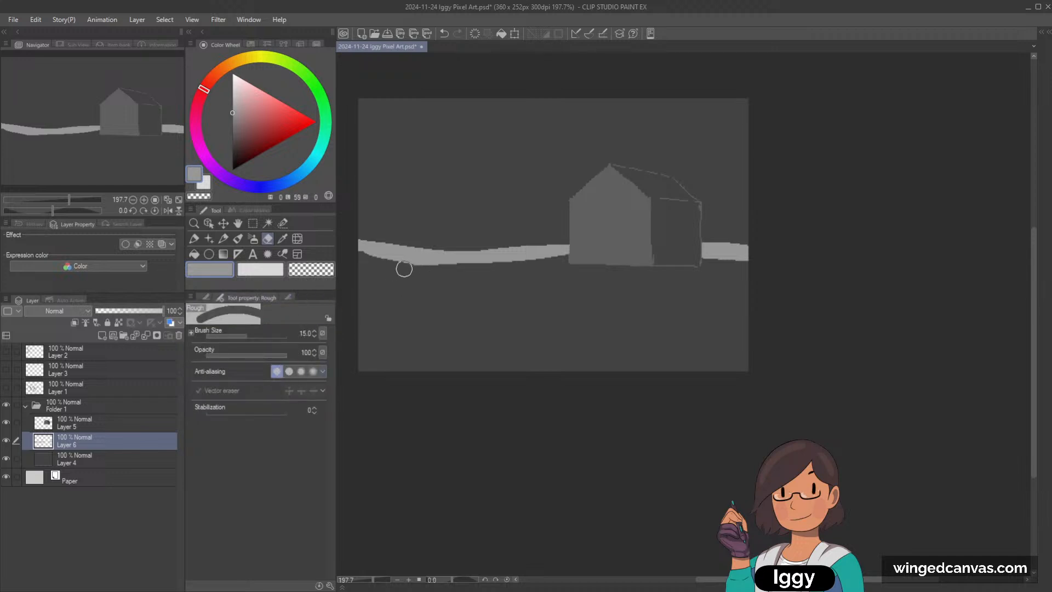
pyautogui.moveTo(401, 268); pyautogui.dragTo(497, 262)
pyautogui.hotkey('ctrl', 'z')
pyautogui.press('[')
pyautogui.moveTo(392, 267); pyautogui.dragTo(535, 264)
pyautogui.moveTo(467, 266)
pyautogui.mouseDown()
pyautogui.moveTo(607, 255)
pyautogui.moveTo(547, 262)
pyautogui.moveTo(789, 263)
pyautogui.mouseUp()
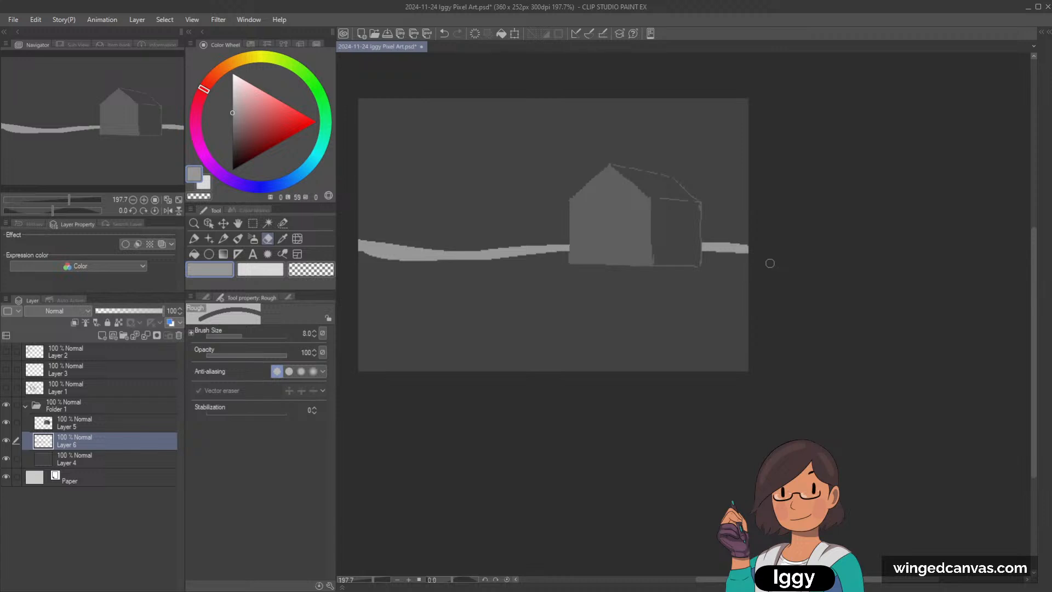
# Step: On a new layer above Layer 4, draw a large circular moon in the sky's upper left and fill it with light grey of lightness 85
pyautogui.click(114, 460)
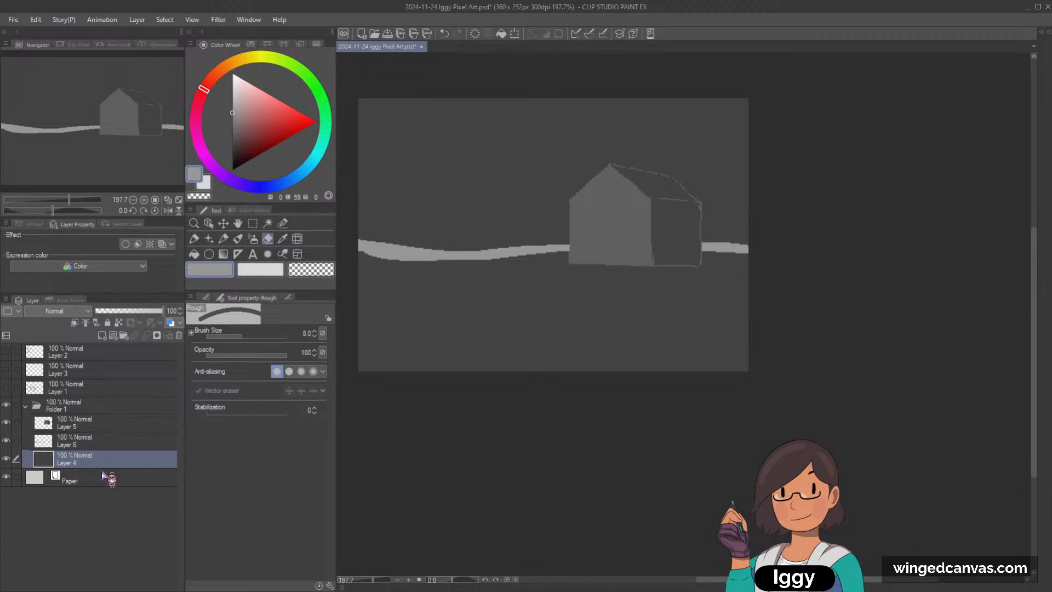
pyautogui.click(102, 336)
pyautogui.click(209, 253)
pyautogui.click(258, 270)
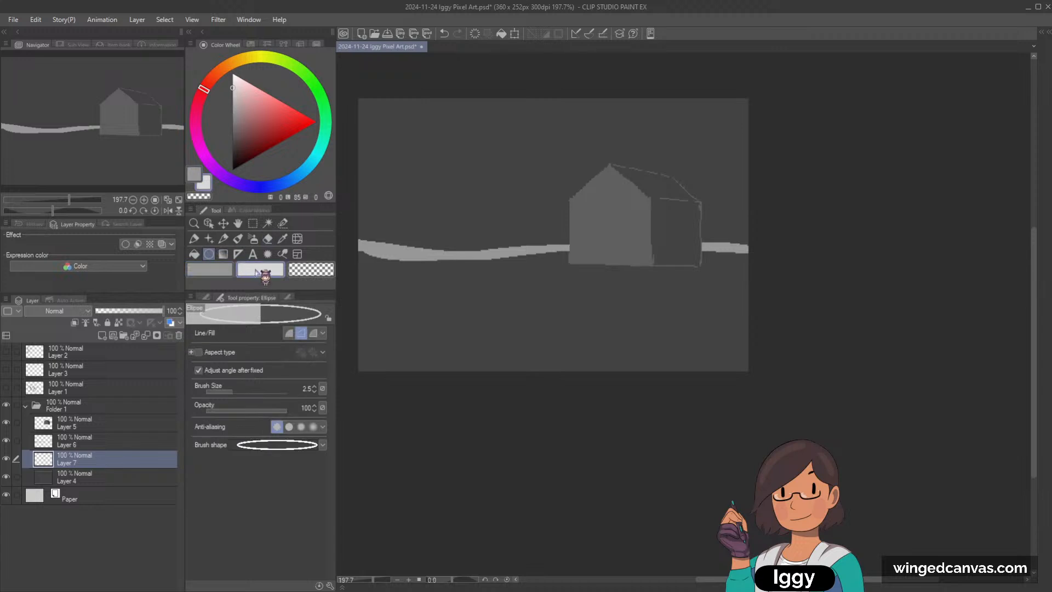
pyautogui.moveTo(379, 108); pyautogui.dragTo(487, 212)
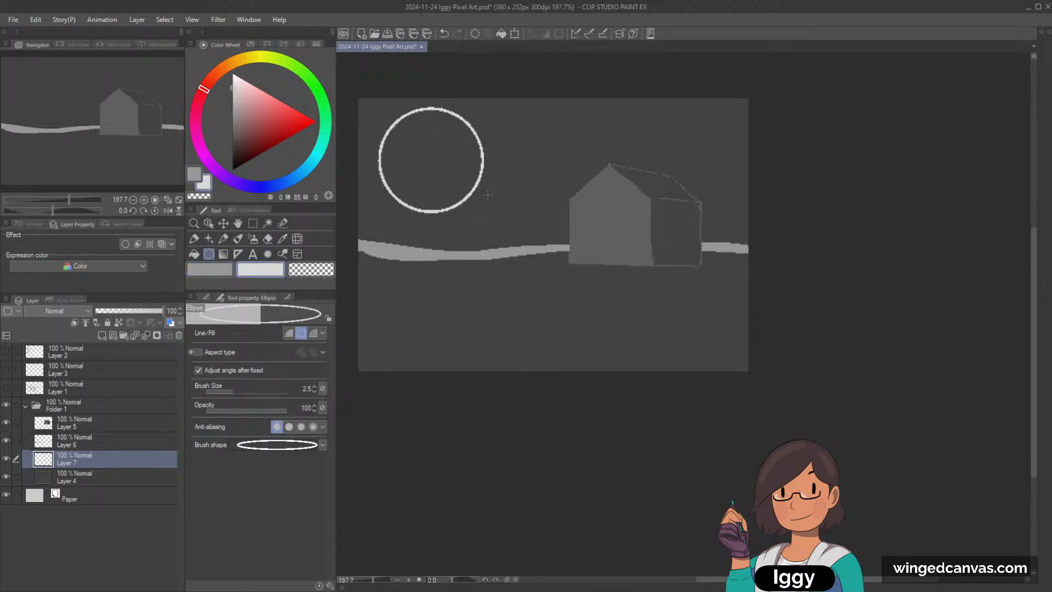
pyautogui.click(194, 254)
pyautogui.click(428, 164)
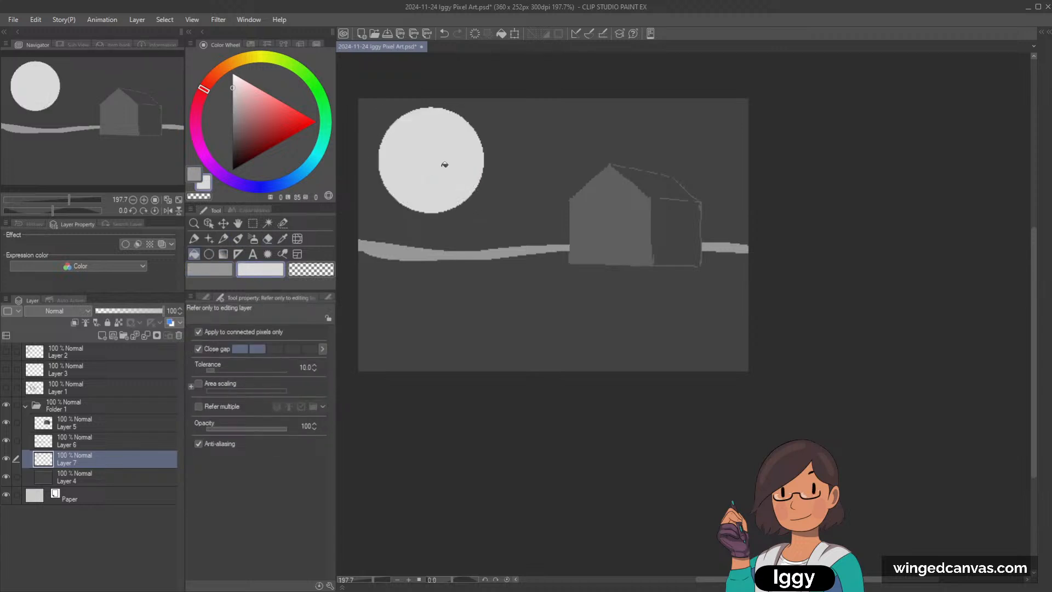
# Step: Move the house and horizon band on Layers 5 and 6 slightly down together
pyautogui.scroll(-1, 647, 240)
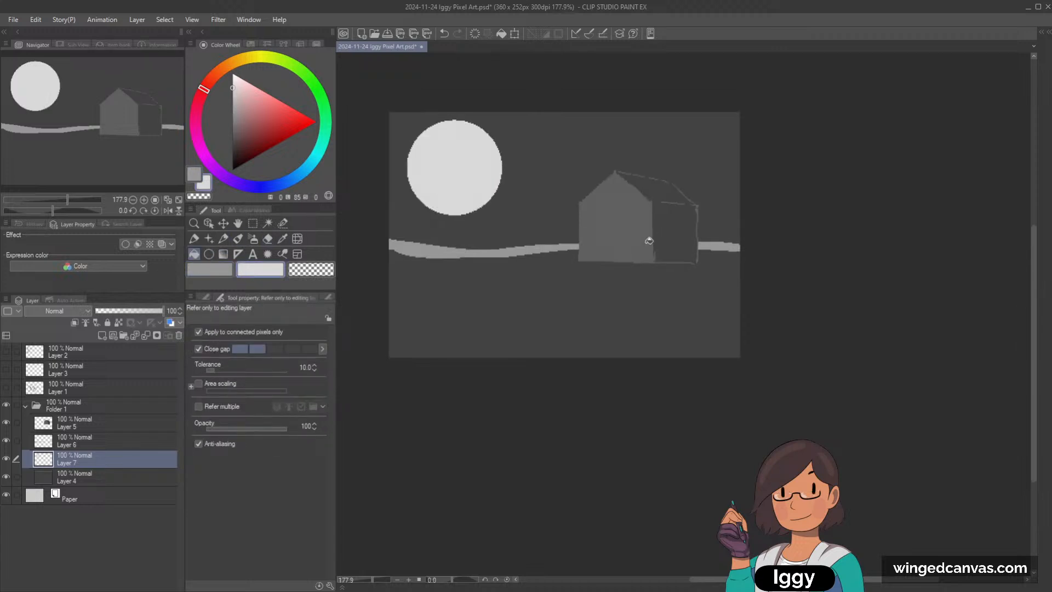
pyautogui.click(110, 423)
pyautogui.keyDown('ctrl'); pyautogui.click(117, 441); pyautogui.keyUp('ctrl')
pyautogui.click(223, 223)
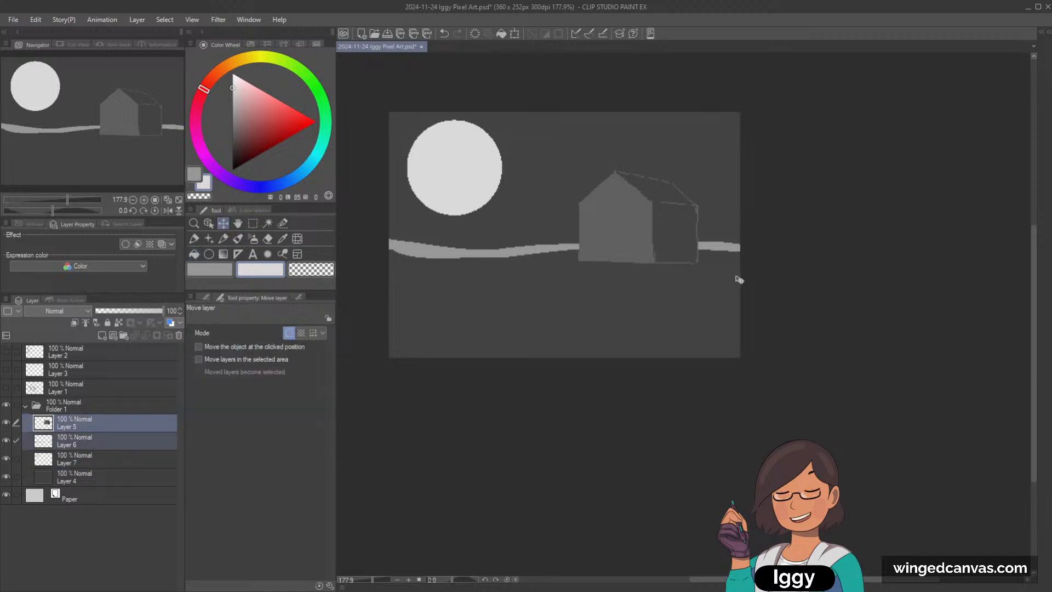
pyautogui.moveTo(738, 280); pyautogui.dragTo(730, 287)
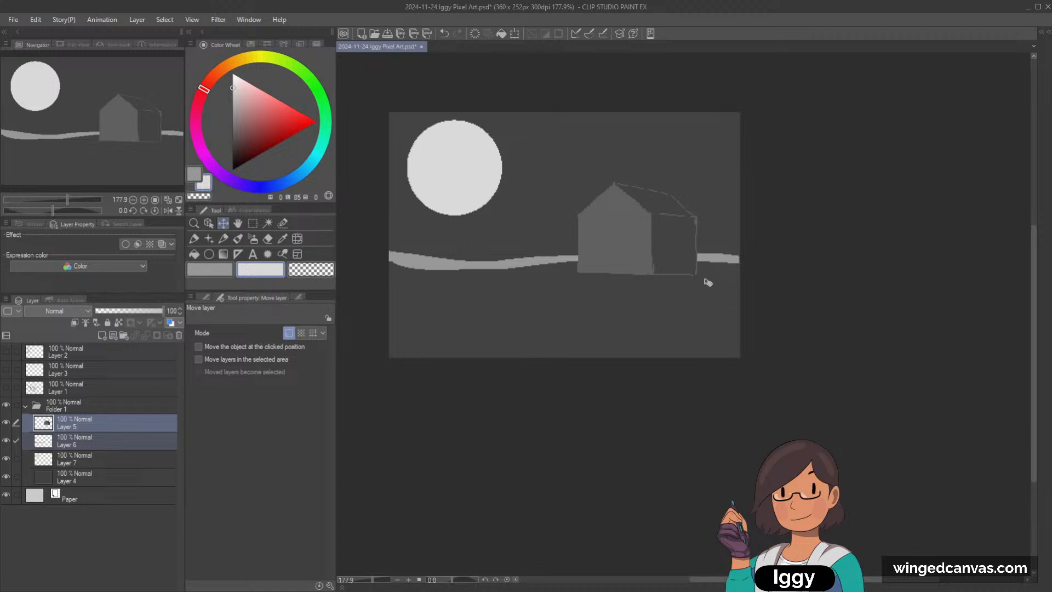
pyautogui.click(208, 223)
pyautogui.click(423, 266)
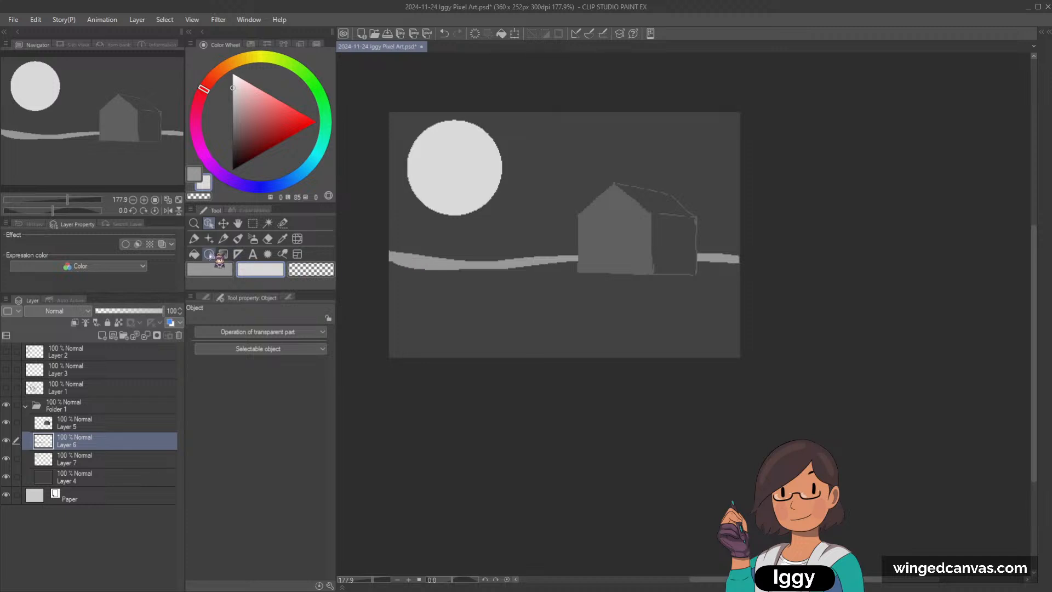
pyautogui.click(194, 253)
pyautogui.click(109, 477)
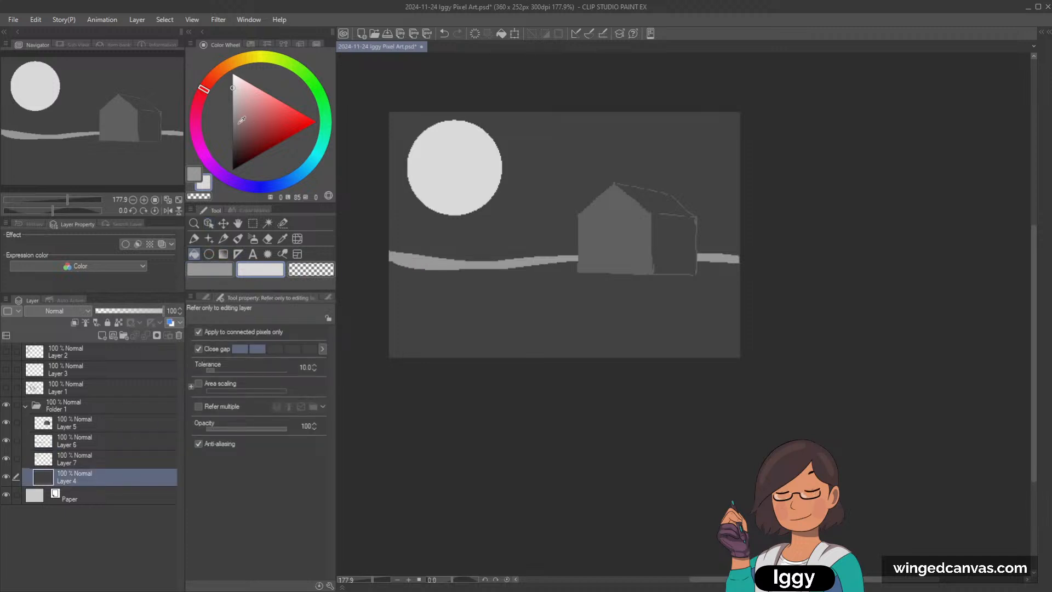
pyautogui.moveTo(241, 119); pyautogui.dragTo(233, 122)
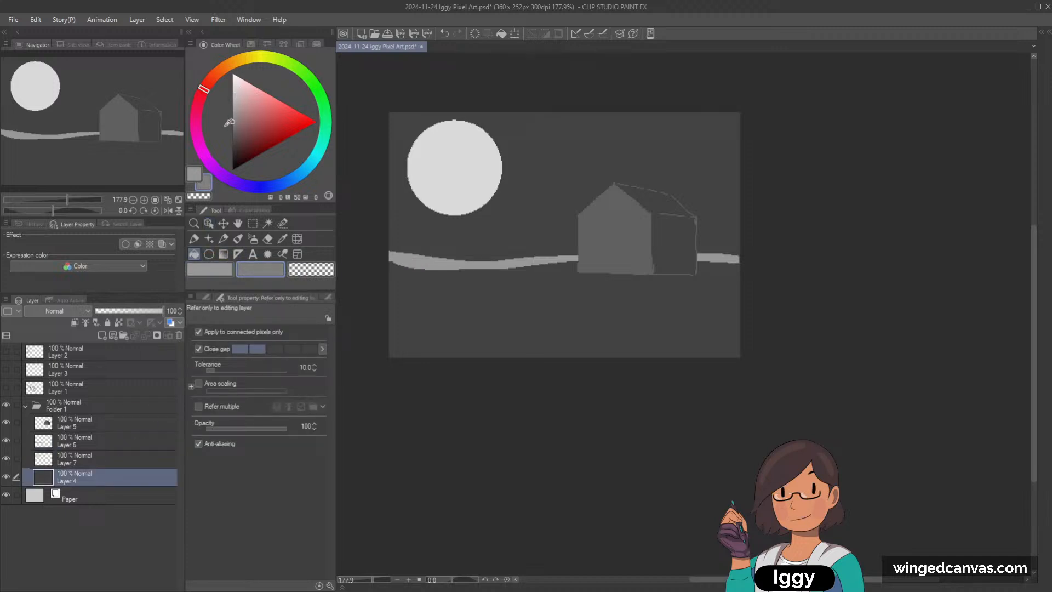
pyautogui.click(223, 238)
pyautogui.press('p')
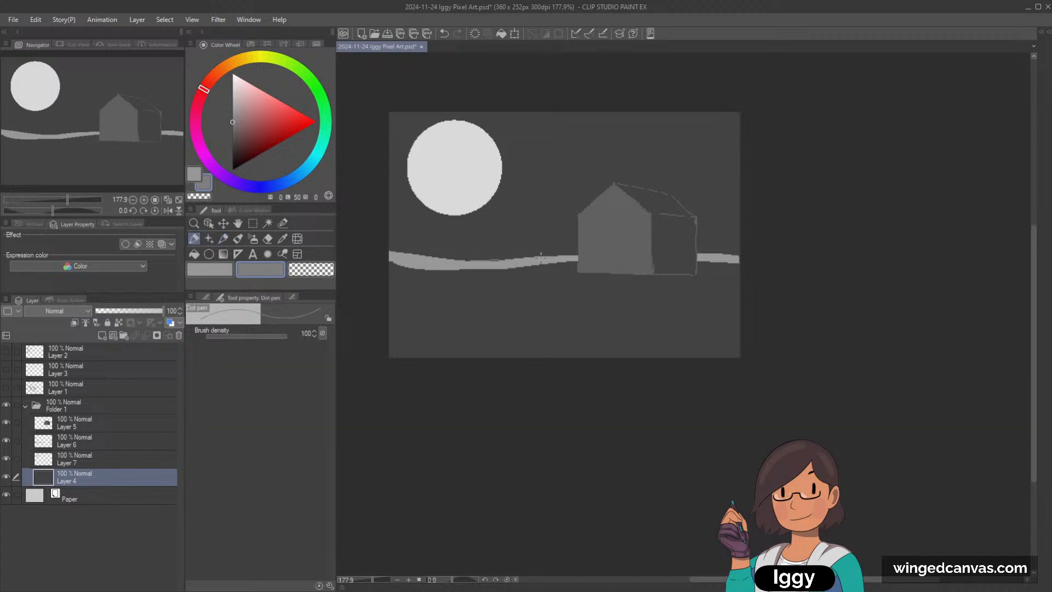
pyautogui.hotkey('ctrl', 'z')
pyautogui.press('g')
pyautogui.click(641, 165)
pyautogui.hotkey('ctrl', 'z')
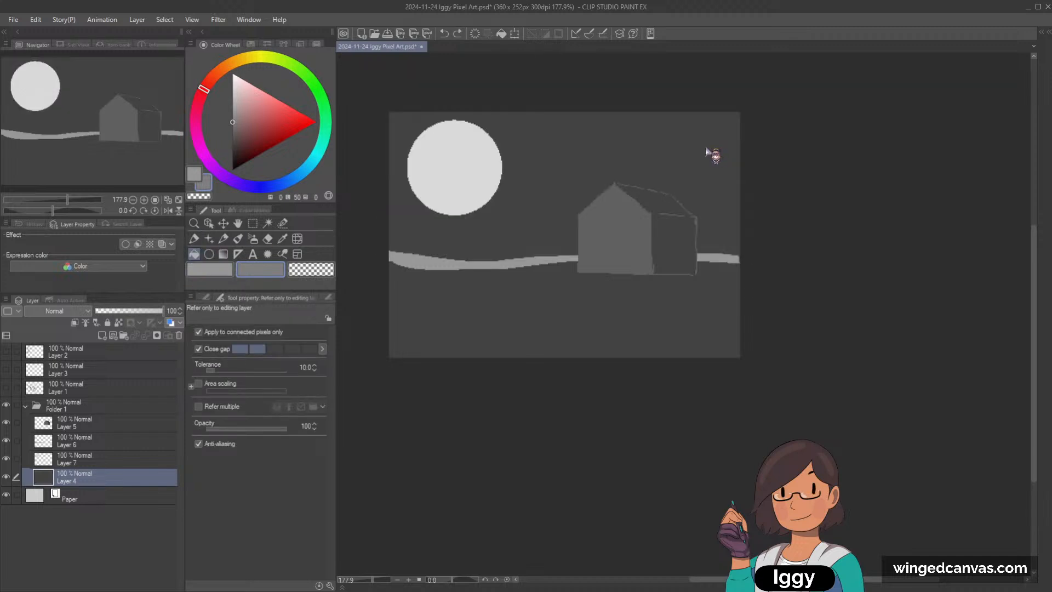
# Step: On Layer 4, lasso the sky above the horizon band, fill it with dark grey of lightness 13, and deselect
pyautogui.moveTo(234, 124); pyautogui.dragTo(232, 157)
pyautogui.click(443, 226)
pyautogui.click(410, 237)
pyautogui.hotkey('ctrl', 'z')
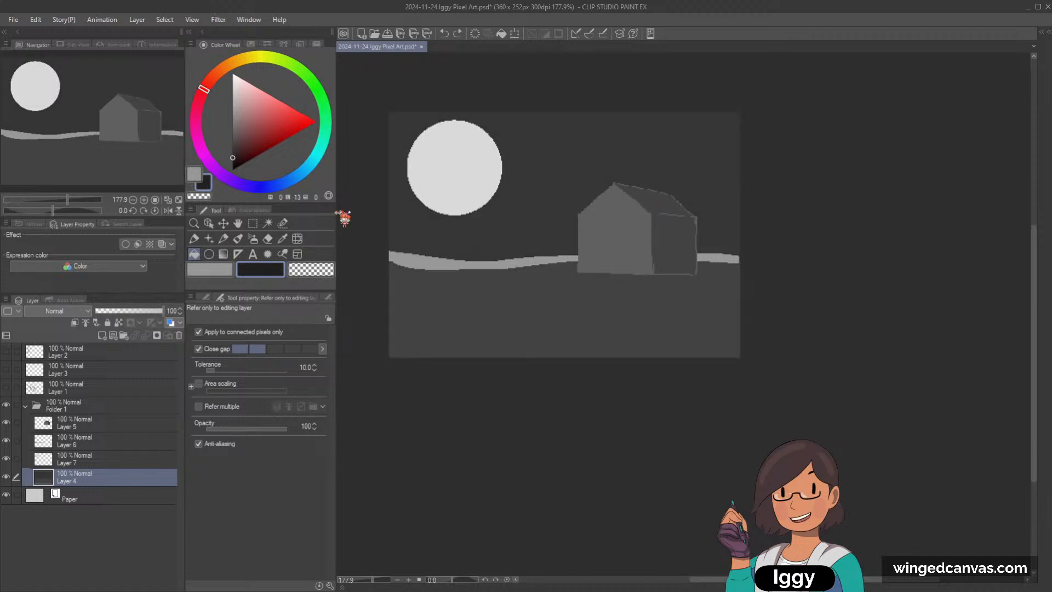
pyautogui.click(195, 238)
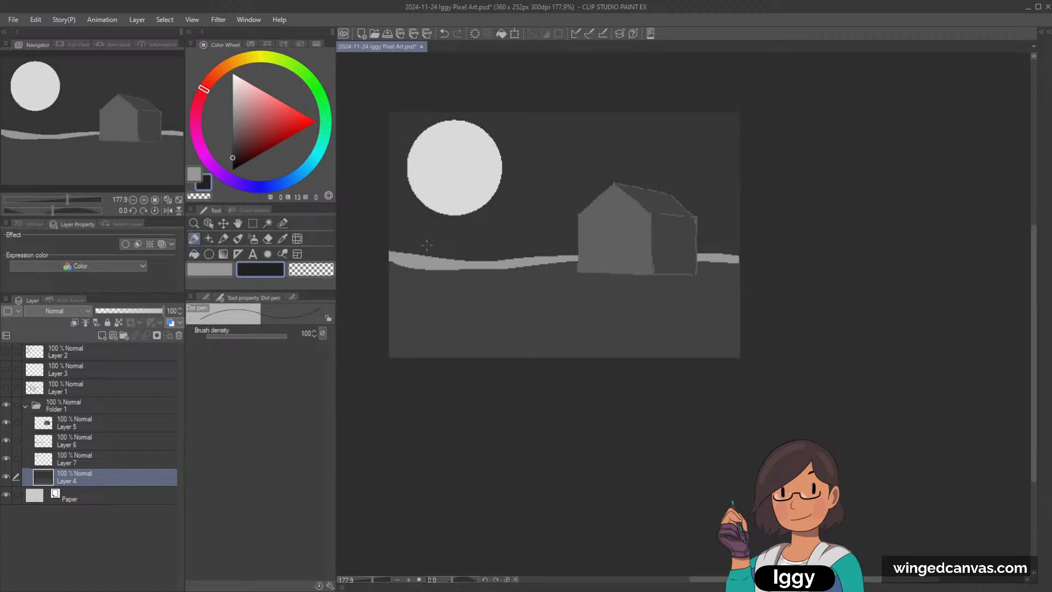
pyautogui.click(252, 223)
pyautogui.click(206, 298)
pyautogui.click(220, 348)
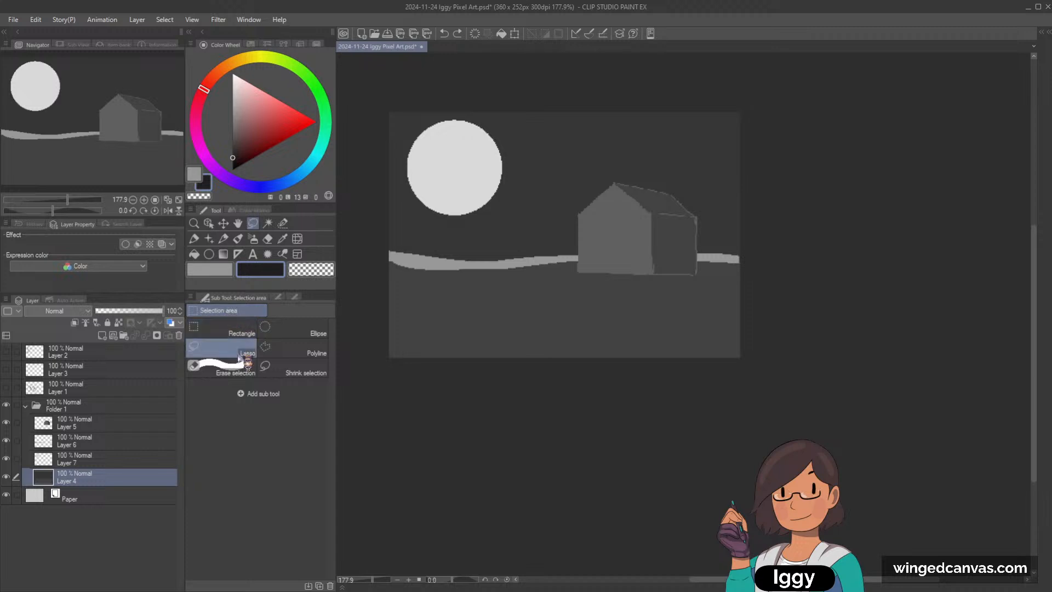
pyautogui.moveTo(388, 252)
pyautogui.mouseDown()
pyautogui.moveTo(760, 246)
pyautogui.moveTo(769, 103)
pyautogui.moveTo(468, 66)
pyautogui.moveTo(364, 197)
pyautogui.mouseUp()
pyautogui.moveTo(666, 252)
pyautogui.mouseDown()
pyautogui.moveTo(761, 253)
pyautogui.moveTo(776, 200)
pyautogui.moveTo(756, 134)
pyautogui.mouseUp()
pyautogui.click(623, 282)
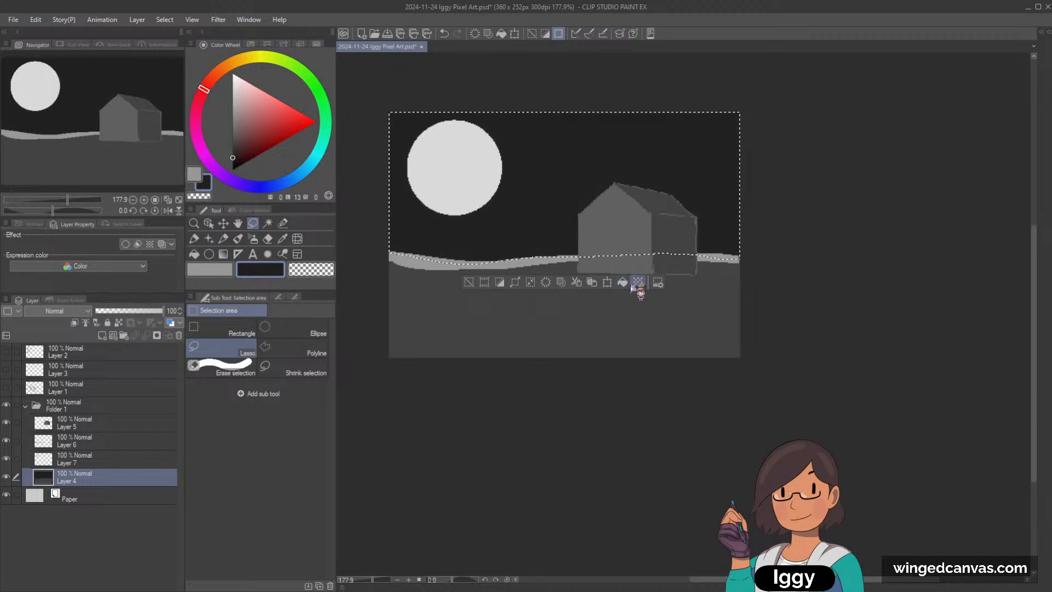
pyautogui.click(469, 283)
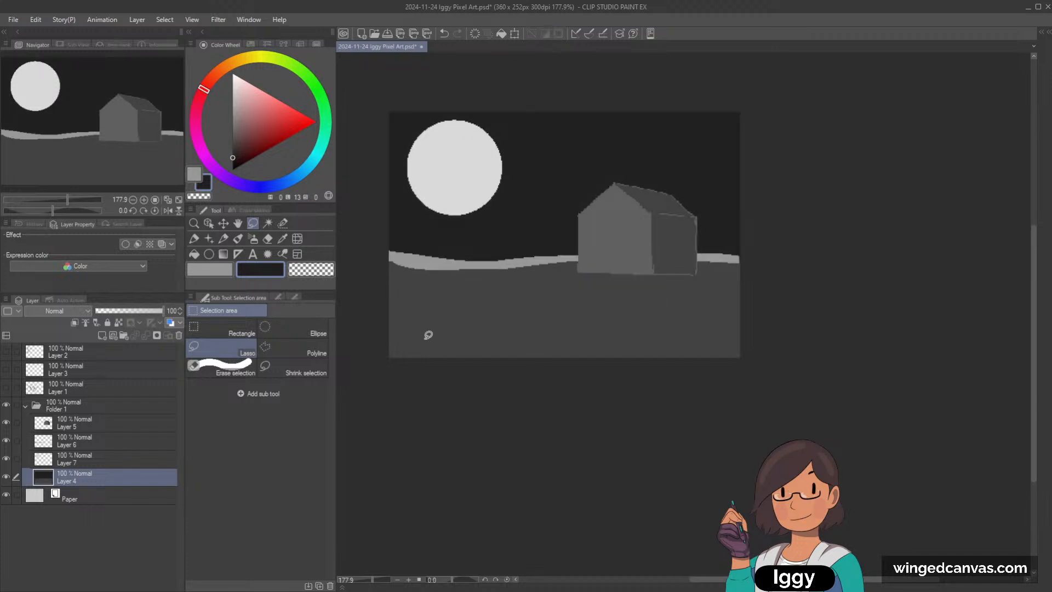
# Step: On Layer 5, draw a rim light along the house's moonlit wall edge and gable slope with the Dot pen in grey of lightness 79
pyautogui.click(98, 425)
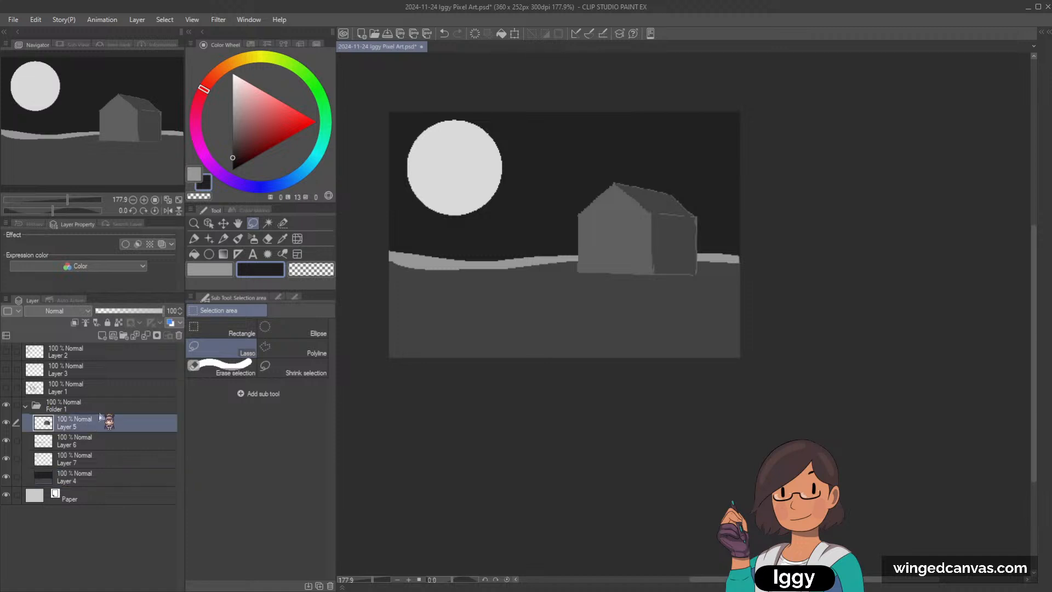
pyautogui.click(223, 239)
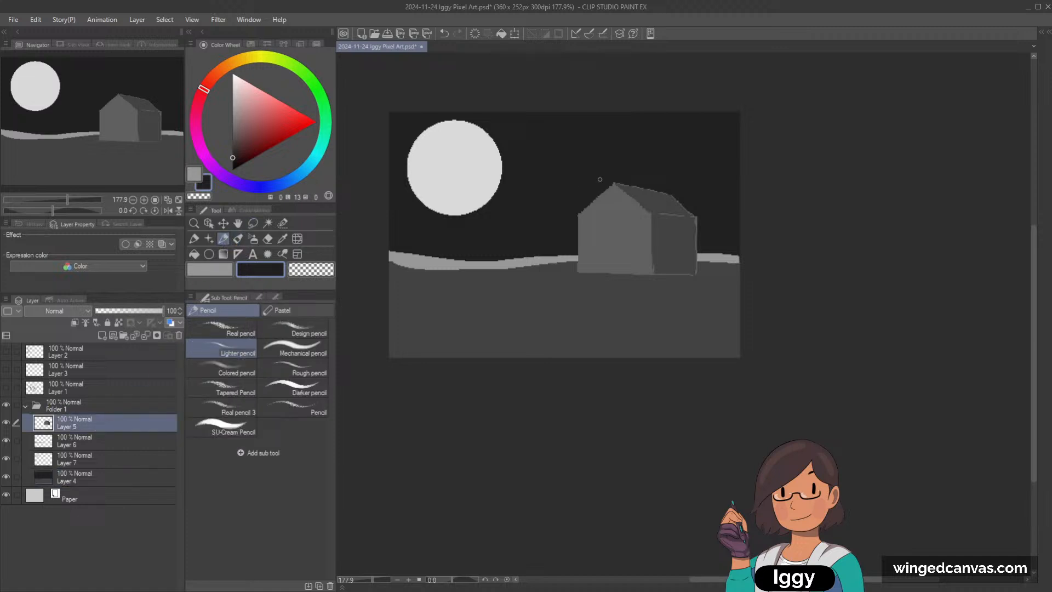
pyautogui.click(234, 92)
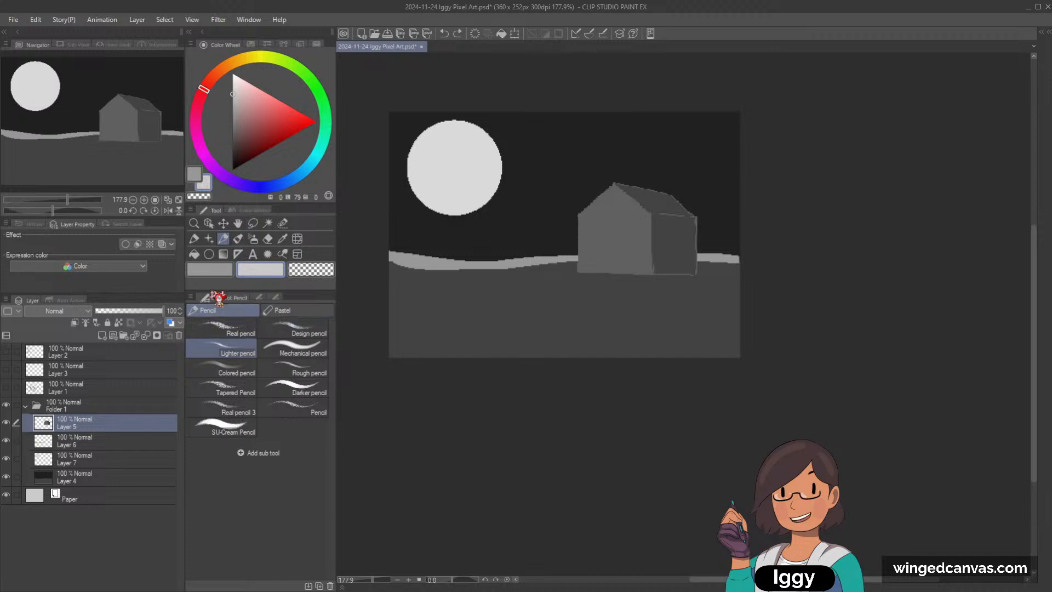
pyautogui.click(194, 239)
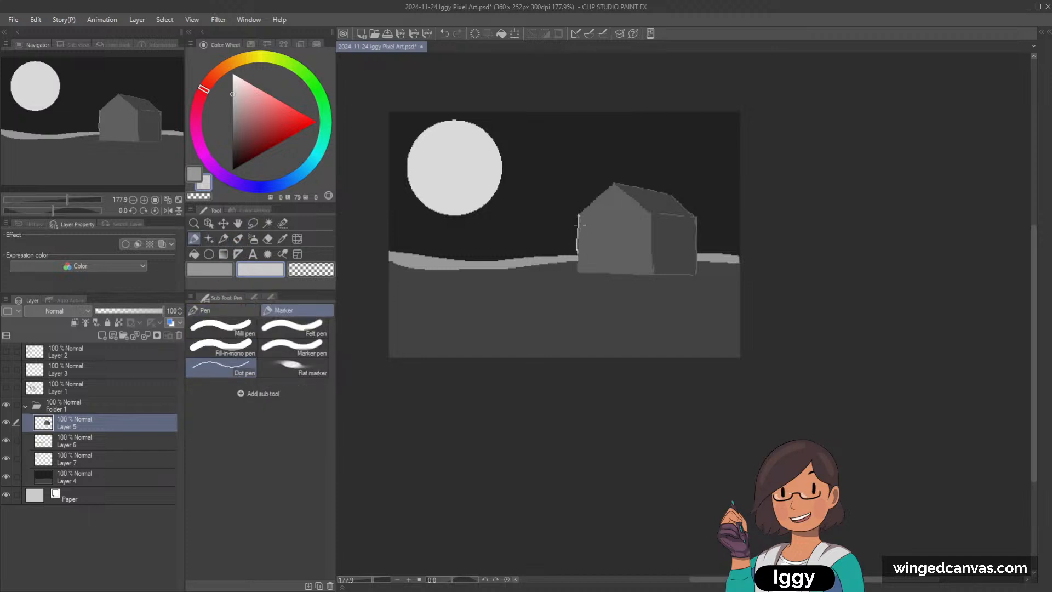
pyautogui.hotkey('ctrl', 'z')
pyautogui.moveTo(580, 215)
pyautogui.mouseDown()
pyautogui.moveTo(579, 256)
pyautogui.moveTo(580, 217)
pyautogui.mouseUp()
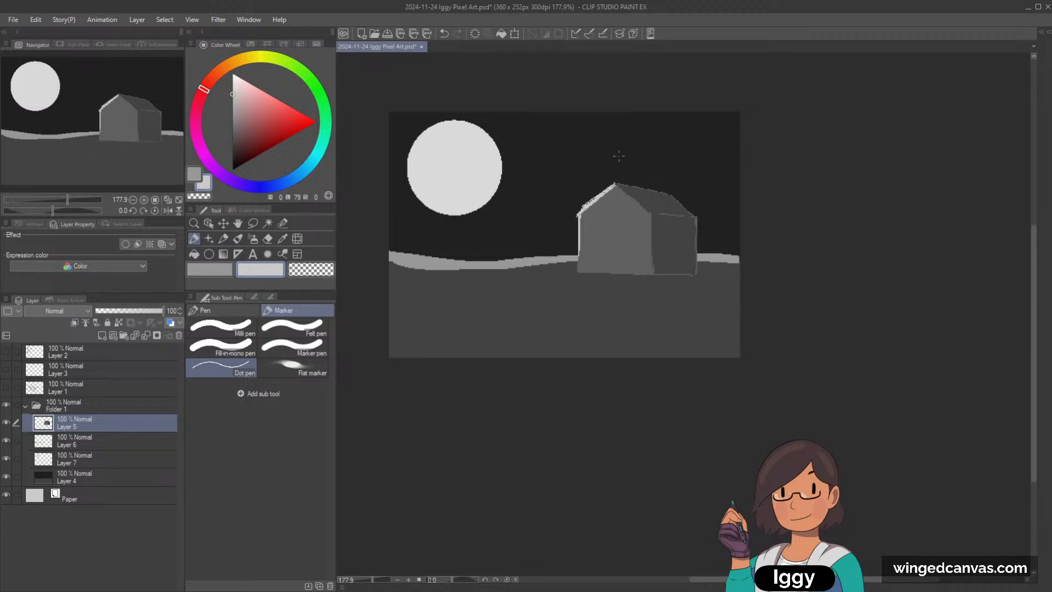
pyautogui.moveTo(617, 185); pyautogui.dragTo(669, 195)
pyautogui.hotkey('ctrl', 'z')
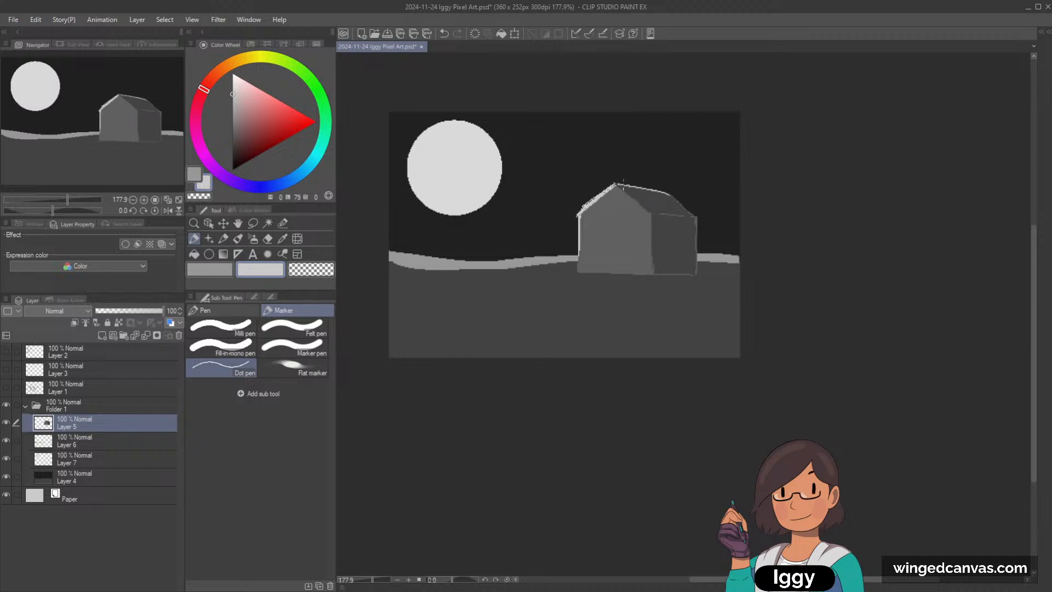
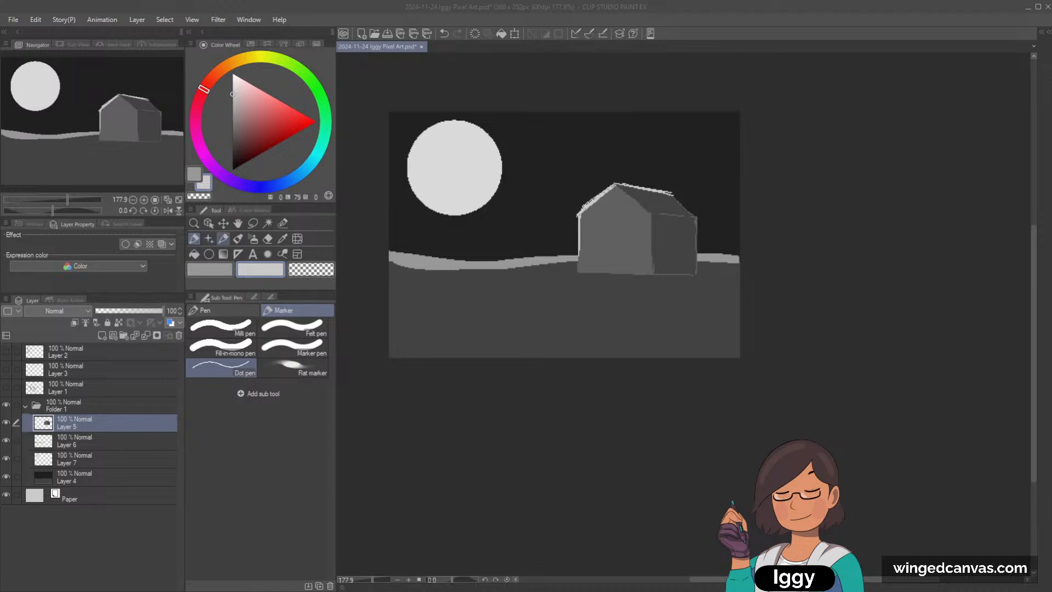
# Step: On a new layer above Layer 5, outline a bushy foreground mass in the lower right corner and fill it with dark grey of lightness 20
pyautogui.click(223, 238)
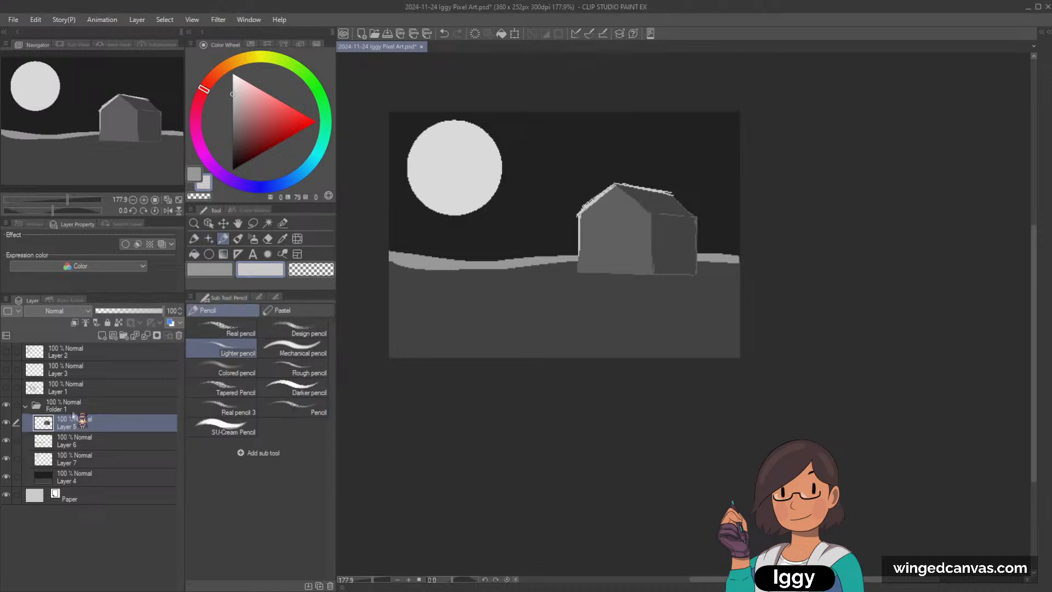
pyautogui.click(102, 336)
pyautogui.click(230, 123)
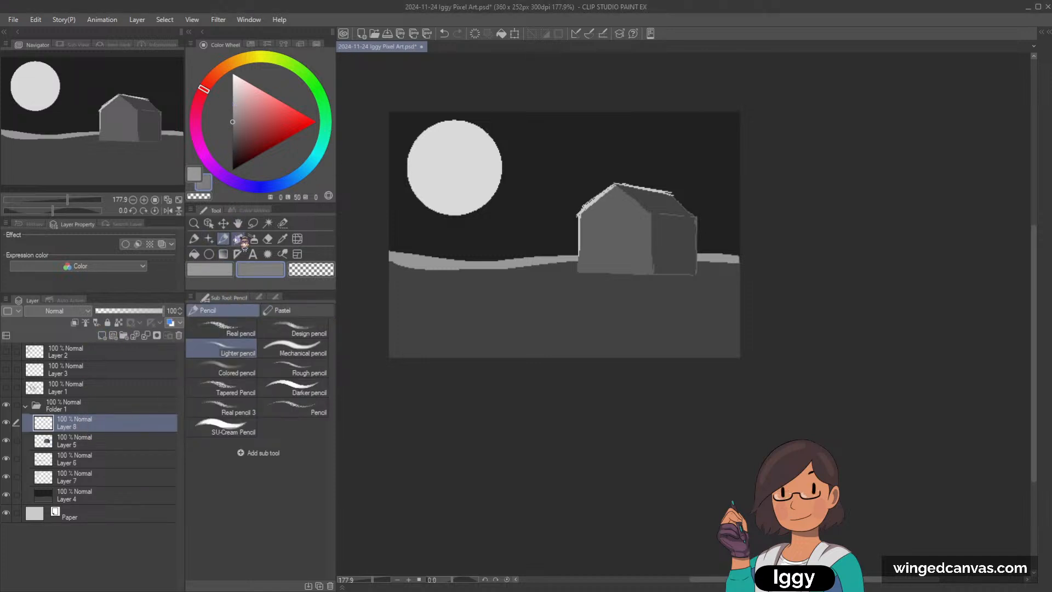
pyautogui.click(232, 135)
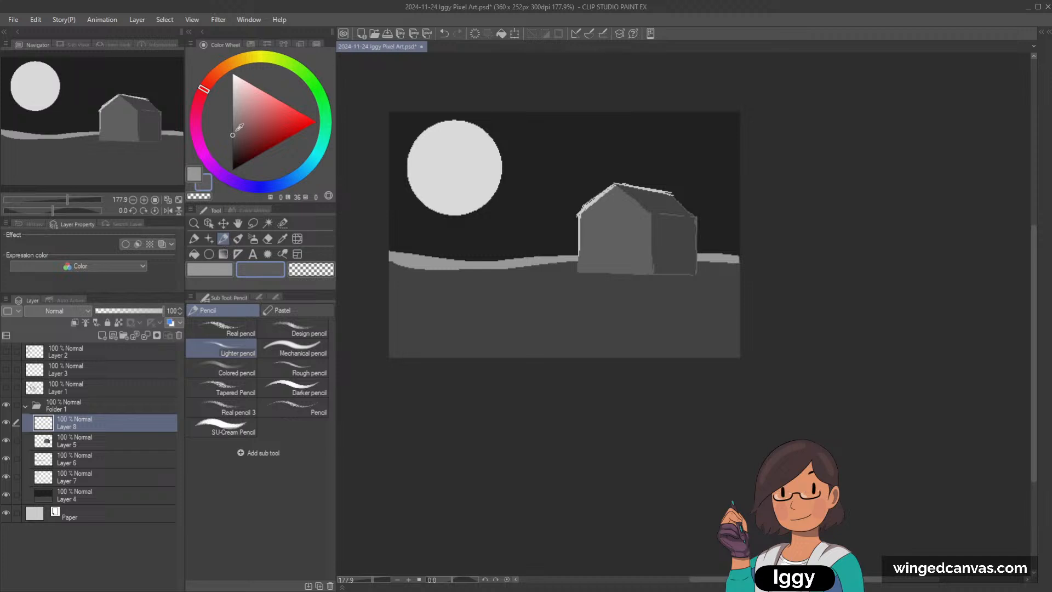
pyautogui.click(233, 150)
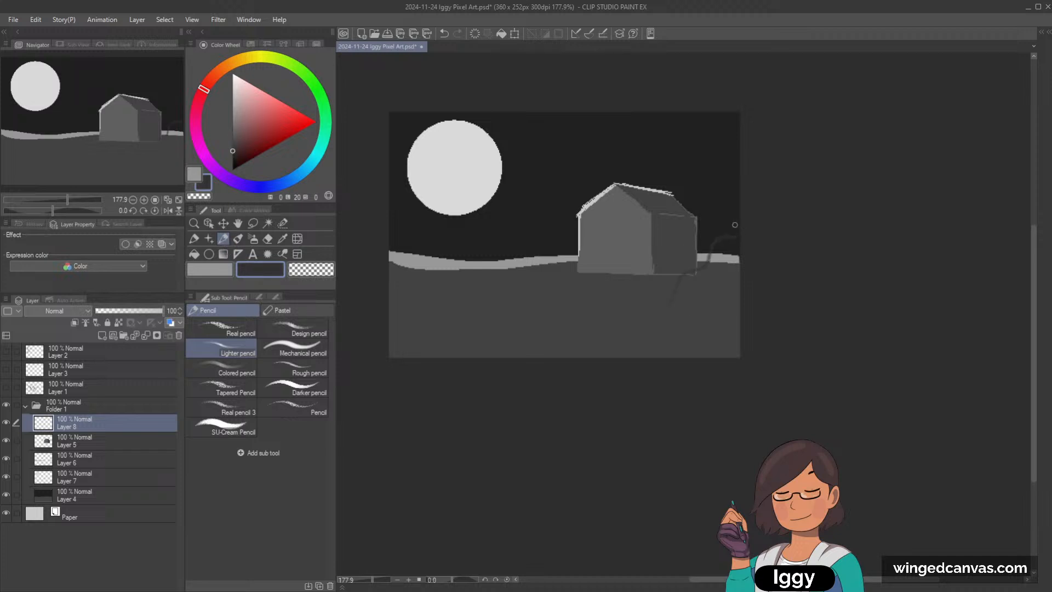
pyautogui.click(195, 238)
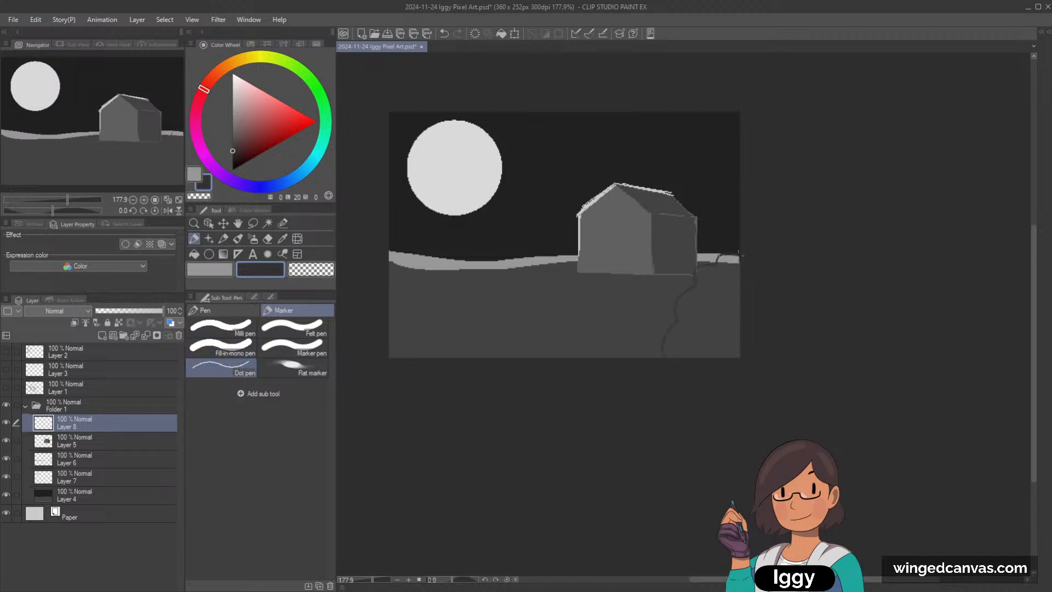
pyautogui.click(194, 254)
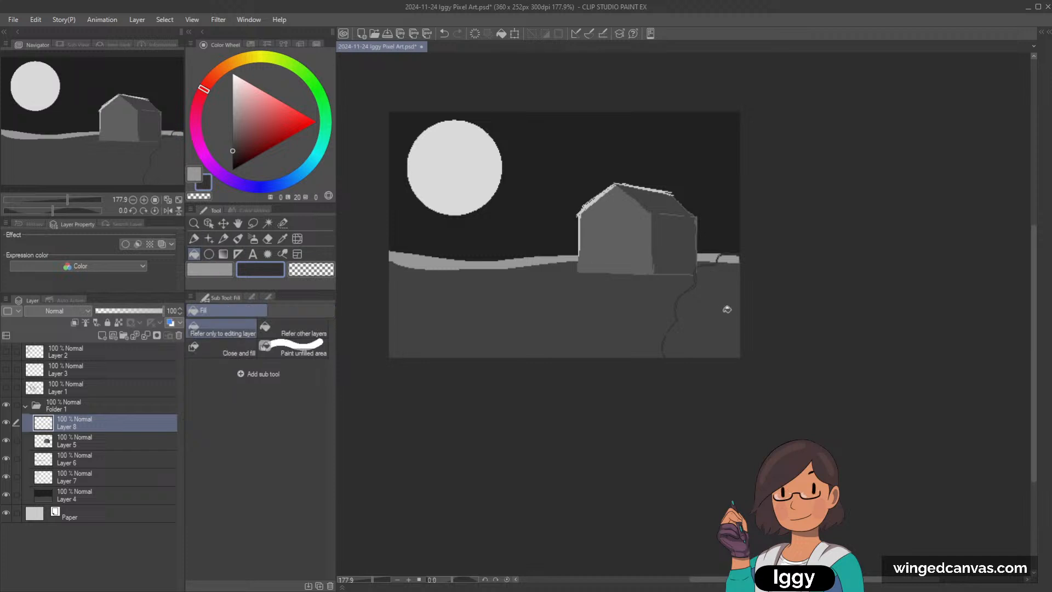
pyautogui.click(727, 302)
# Step: Outline a matching bushy mass in the lower left foreground, fill it with the same dark grey, and round its edge with the G-pen
pyautogui.press('p')
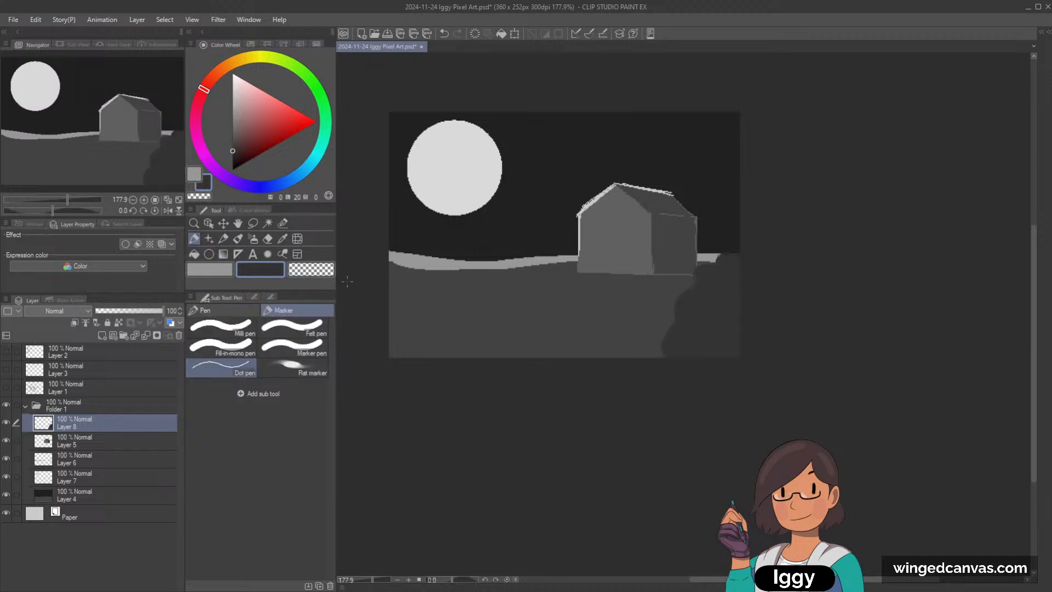
pyautogui.moveTo(404, 252); pyautogui.dragTo(412, 268)
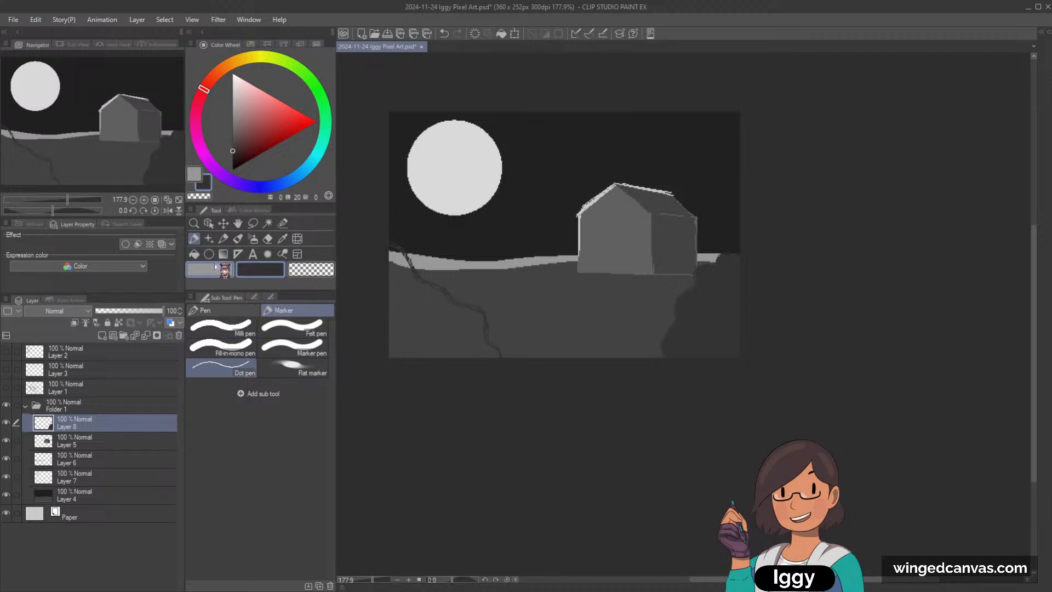
pyautogui.click(194, 254)
pyautogui.click(404, 335)
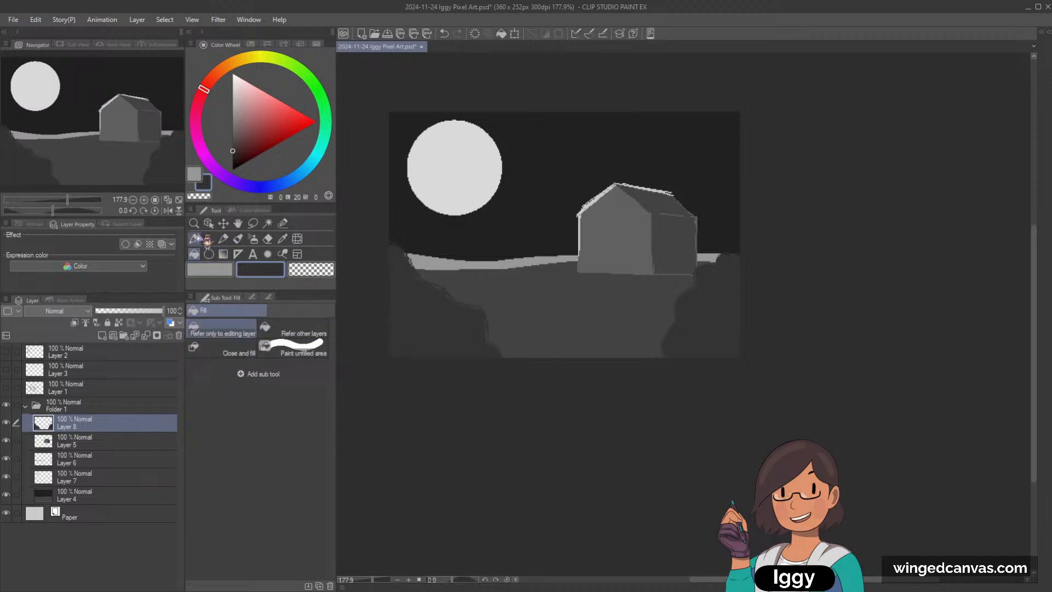
pyautogui.click(225, 240)
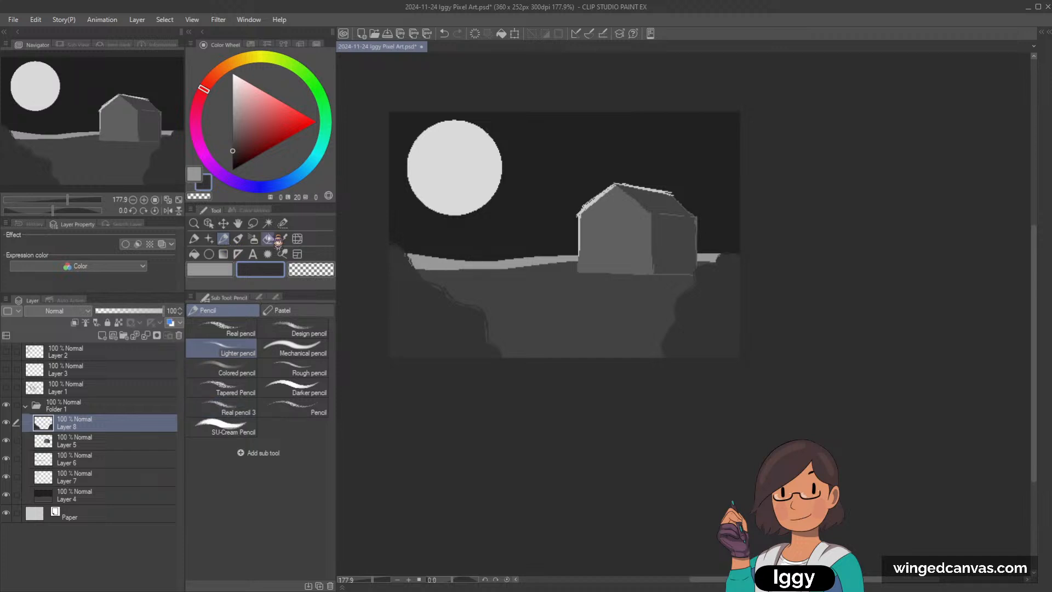
pyautogui.click(195, 238)
pyautogui.click(222, 310)
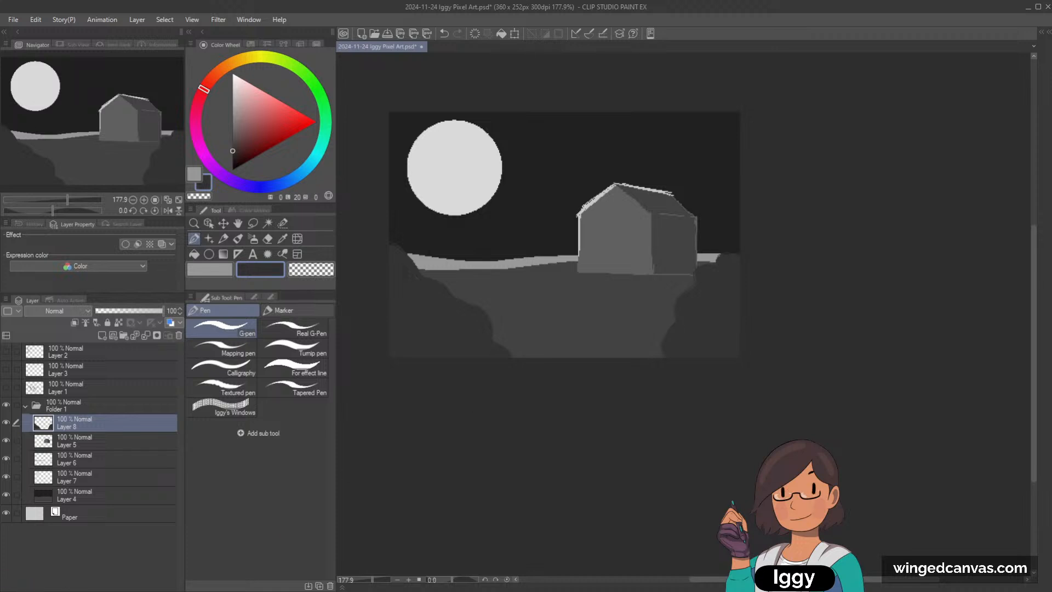
# Step: Paint moonlit highlights on the left foreground bush with the G-pen in light grey of lightness 74
pyautogui.click(233, 78)
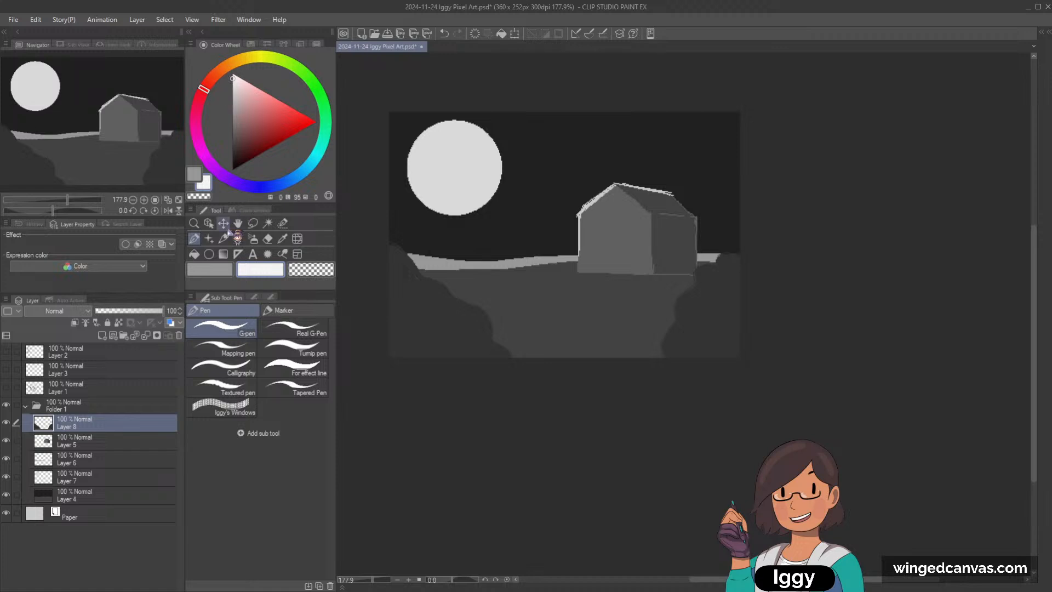
pyautogui.moveTo(390, 246); pyautogui.dragTo(420, 279)
pyautogui.hotkey('ctrl', 'z')
pyautogui.hotkey('ctrl', 'z')
pyautogui.moveTo(232, 87); pyautogui.dragTo(233, 99)
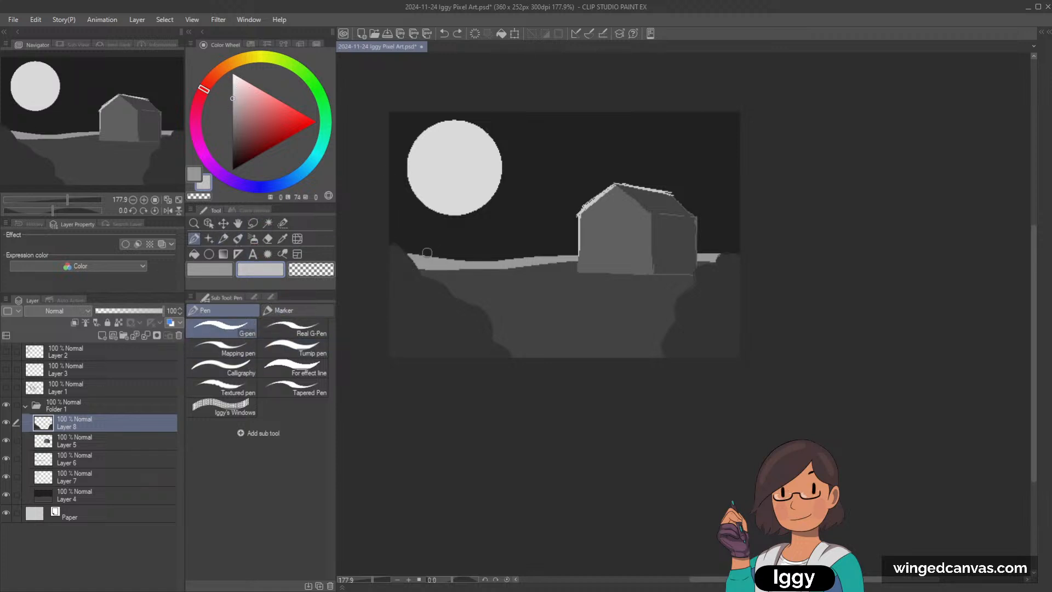
pyautogui.moveTo(392, 245)
pyautogui.mouseDown()
pyautogui.moveTo(416, 281)
pyautogui.moveTo(417, 269)
pyautogui.moveTo(451, 310)
pyautogui.moveTo(457, 301)
pyautogui.moveTo(487, 327)
pyautogui.moveTo(418, 313)
pyautogui.moveTo(467, 312)
pyautogui.mouseUp()
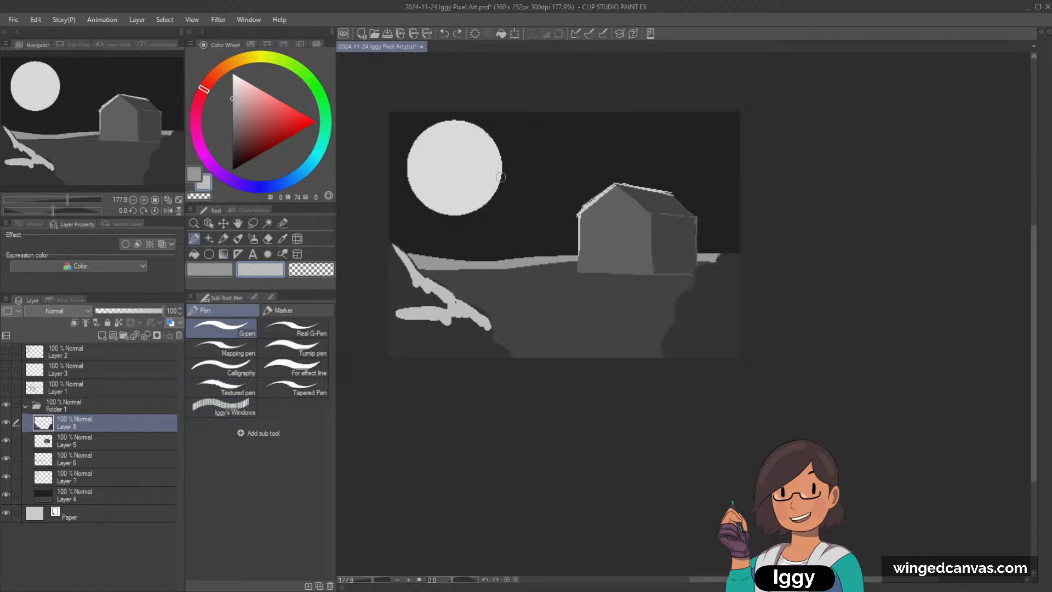
# Step: On Layer 5, paint the house's roof plane with the light grey of lightness 74
pyautogui.click(117, 444)
pyautogui.moveTo(626, 190)
pyautogui.mouseDown()
pyautogui.moveTo(655, 206)
pyautogui.moveTo(635, 187)
pyautogui.moveTo(681, 208)
pyautogui.moveTo(651, 206)
pyautogui.moveTo(689, 211)
pyautogui.moveTo(623, 185)
pyautogui.mouseUp()
pyautogui.hotkey('ctrl', 'z')
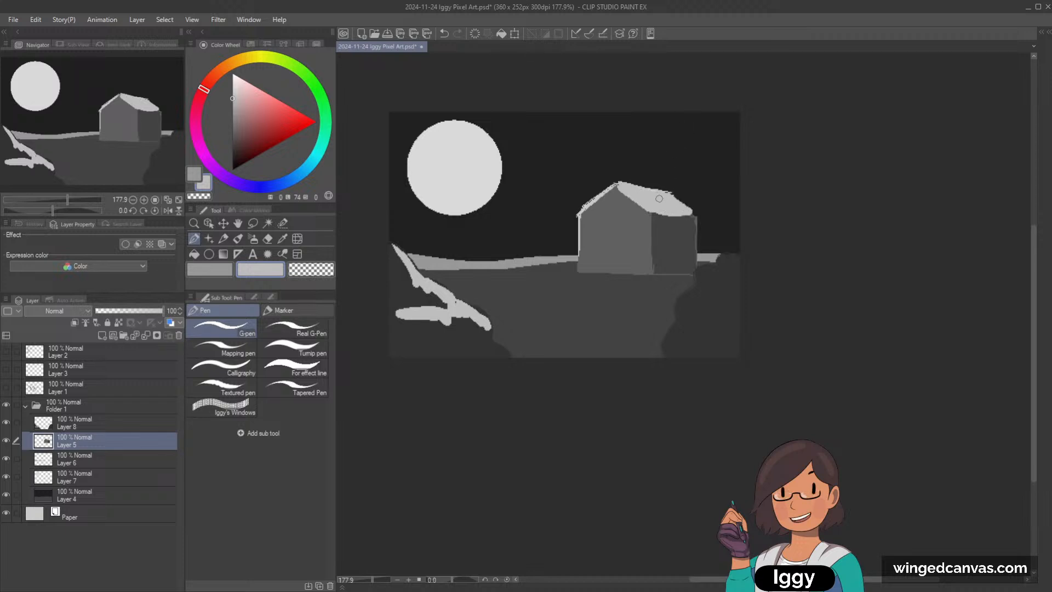
# Step: On Layer 6, draw two winding path edges from the house's base down to the foreground in light grey
pyautogui.click(99, 460)
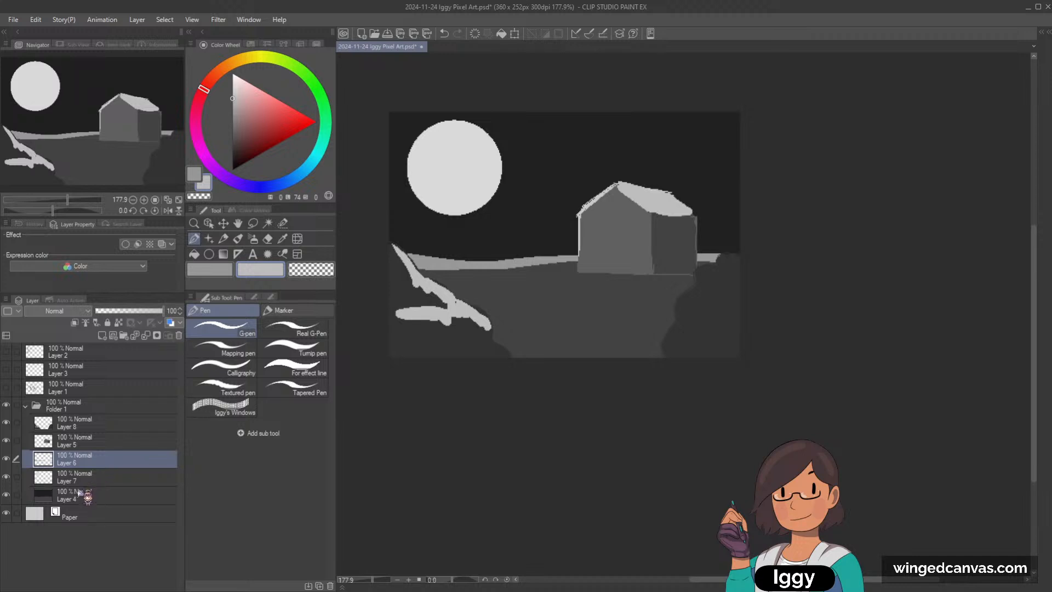
pyautogui.click(7, 459)
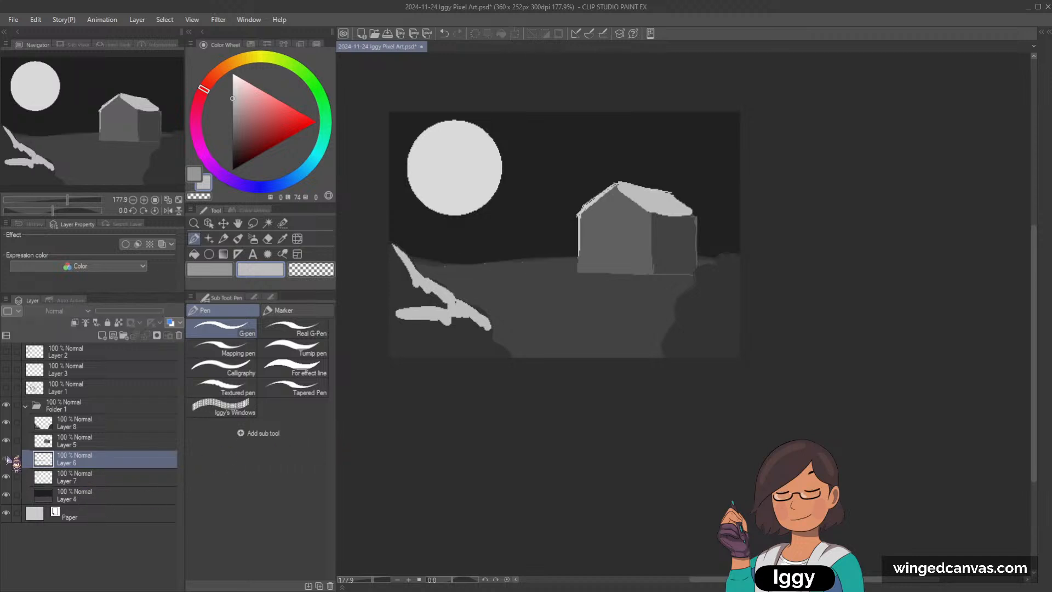
pyautogui.click(6, 459)
pyautogui.moveTo(590, 283)
pyautogui.mouseDown()
pyautogui.moveTo(564, 283)
pyautogui.moveTo(499, 321)
pyautogui.mouseUp()
pyautogui.hotkey('ctrl', 'z')
pyautogui.moveTo(625, 279)
pyautogui.mouseDown()
pyautogui.moveTo(568, 301)
pyautogui.moveTo(584, 312)
pyautogui.moveTo(539, 349)
pyautogui.mouseUp()
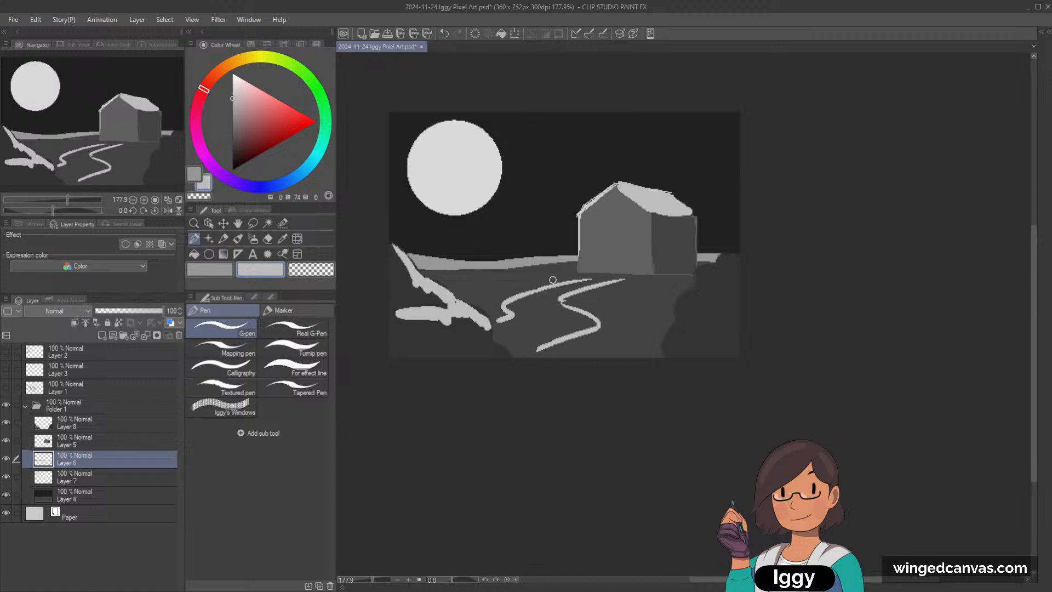
# Step: Enlarge the brush and fill the field between the path's left edge and the horizon band with light grey
pyautogui.press(']')
pyautogui.press(']')
pyautogui.press(']')
pyautogui.moveTo(419, 269); pyautogui.dragTo(559, 272)
pyautogui.moveTo(493, 274)
pyautogui.mouseDown()
pyautogui.moveTo(599, 271)
pyautogui.moveTo(554, 274)
pyautogui.moveTo(460, 314)
pyautogui.moveTo(420, 280)
pyautogui.mouseUp()
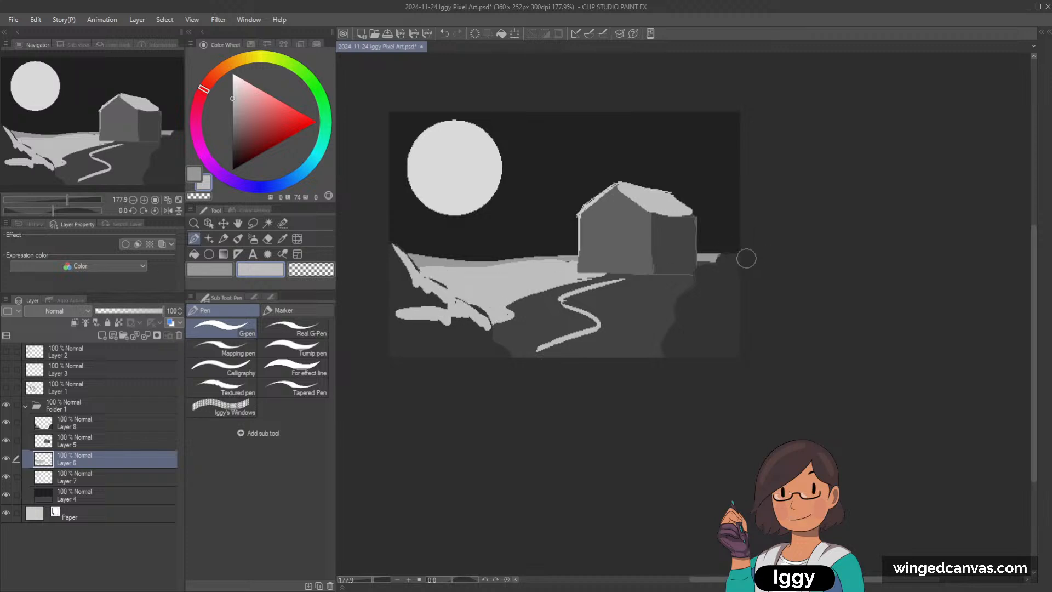
# Step: Fill the field on the path's right side with light grey and paint over the horizon band in the same tone
pyautogui.moveTo(573, 298); pyautogui.dragTo(688, 280)
pyautogui.moveTo(688, 281); pyautogui.dragTo(645, 275)
pyautogui.moveTo(703, 260)
pyautogui.mouseDown()
pyautogui.moveTo(734, 269)
pyautogui.moveTo(573, 300)
pyautogui.moveTo(713, 299)
pyautogui.moveTo(610, 314)
pyautogui.moveTo(614, 326)
pyautogui.moveTo(669, 327)
pyautogui.moveTo(632, 348)
pyautogui.moveTo(664, 358)
pyautogui.mouseUp()
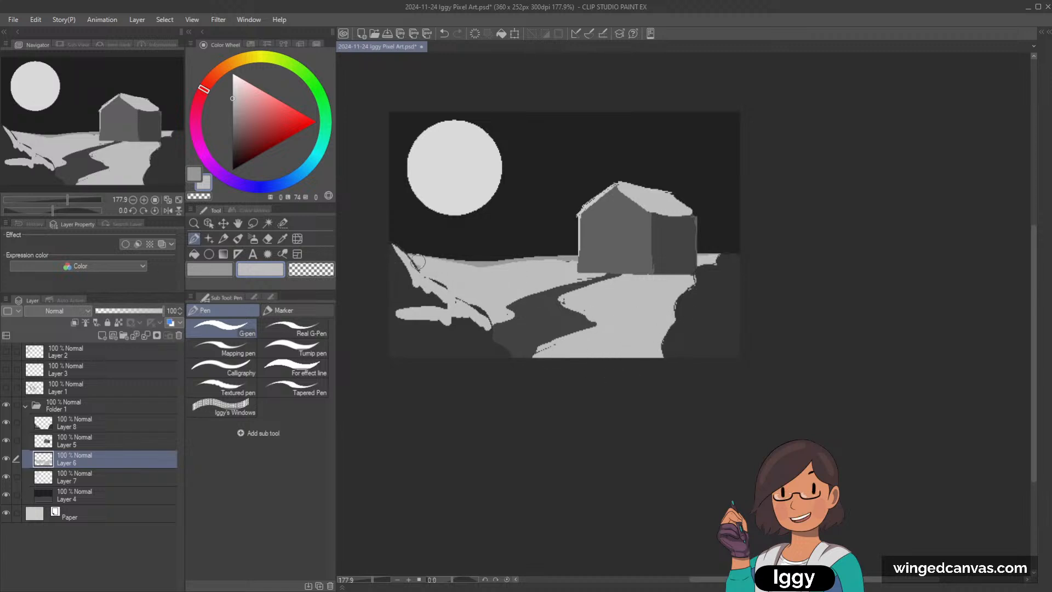
pyautogui.moveTo(418, 262); pyautogui.dragTo(577, 257)
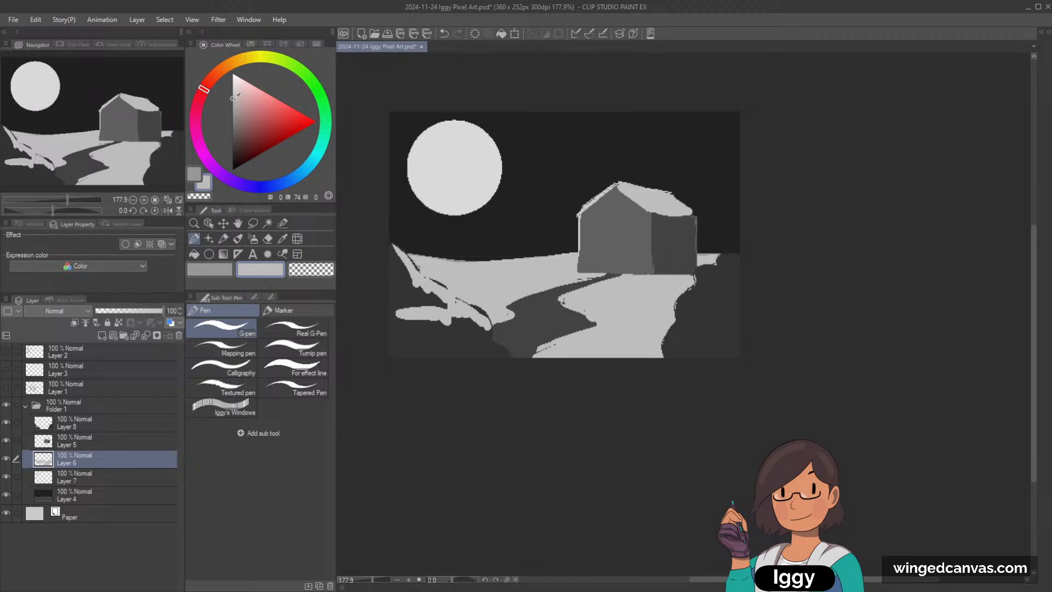
# Step: Shade the lower part of the left field in grey of lightness 61 and reshape the path's left edge with transparent colour and grey touch-ups
pyautogui.moveTo(235, 97); pyautogui.dragTo(234, 109)
pyautogui.moveTo(575, 266)
pyautogui.mouseDown()
pyautogui.moveTo(450, 296)
pyautogui.moveTo(548, 288)
pyautogui.moveTo(609, 268)
pyautogui.moveTo(455, 310)
pyautogui.moveTo(508, 310)
pyautogui.mouseUp()
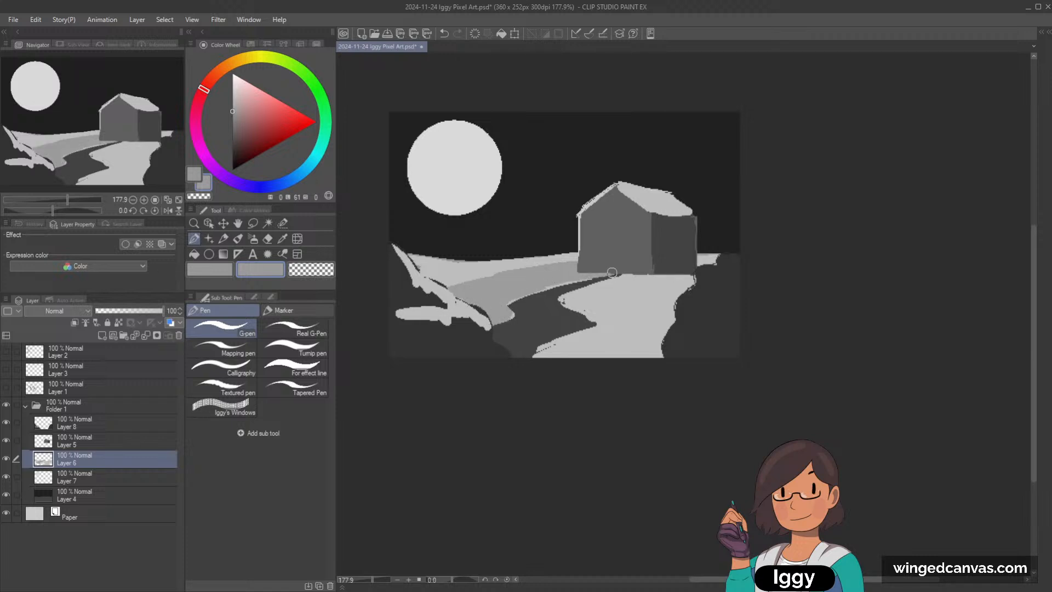
pyautogui.click(296, 269)
pyautogui.moveTo(624, 270)
pyautogui.mouseDown()
pyautogui.moveTo(554, 282)
pyautogui.moveTo(605, 277)
pyautogui.moveTo(524, 296)
pyautogui.mouseUp()
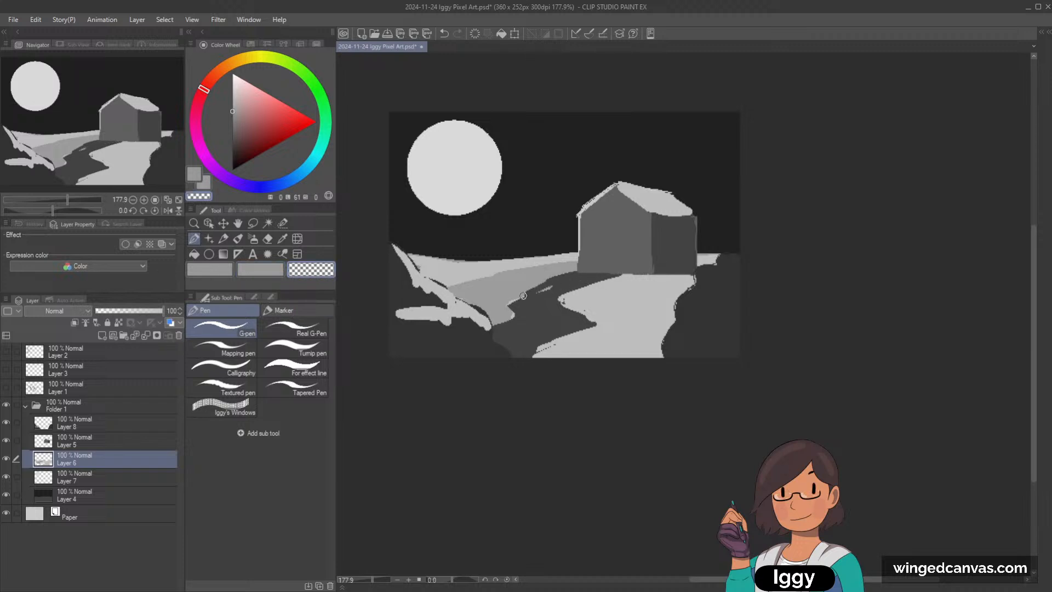
pyautogui.moveTo(580, 273); pyautogui.dragTo(515, 289)
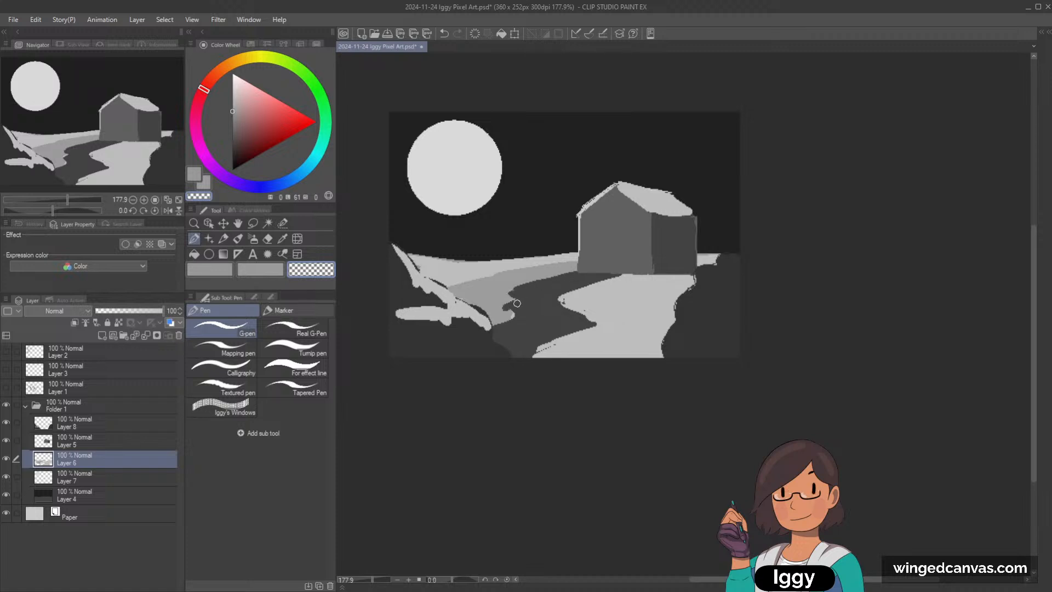
pyautogui.moveTo(563, 285); pyautogui.dragTo(652, 270)
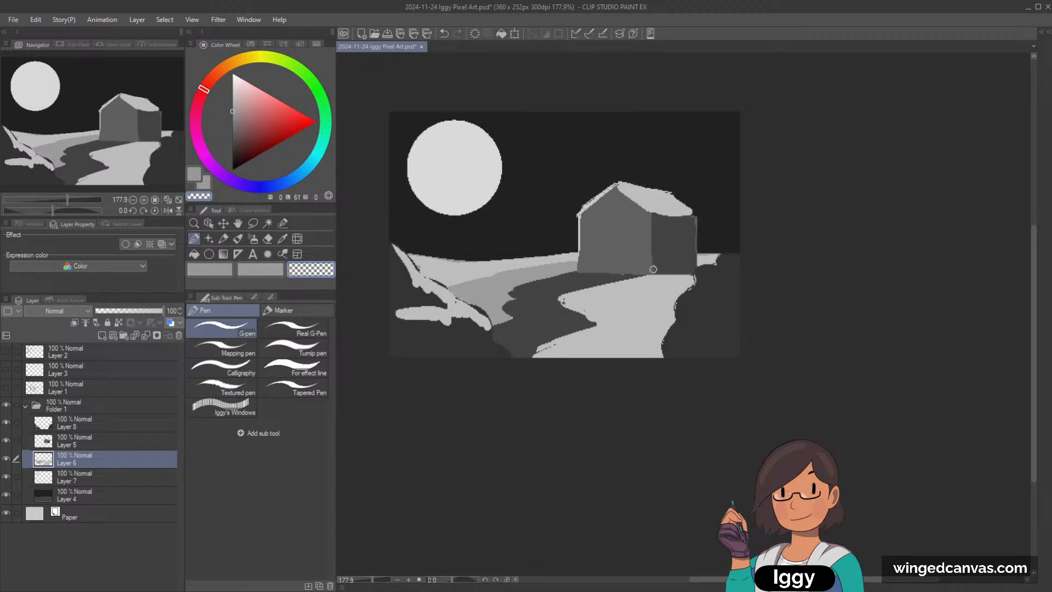
pyautogui.press('c')
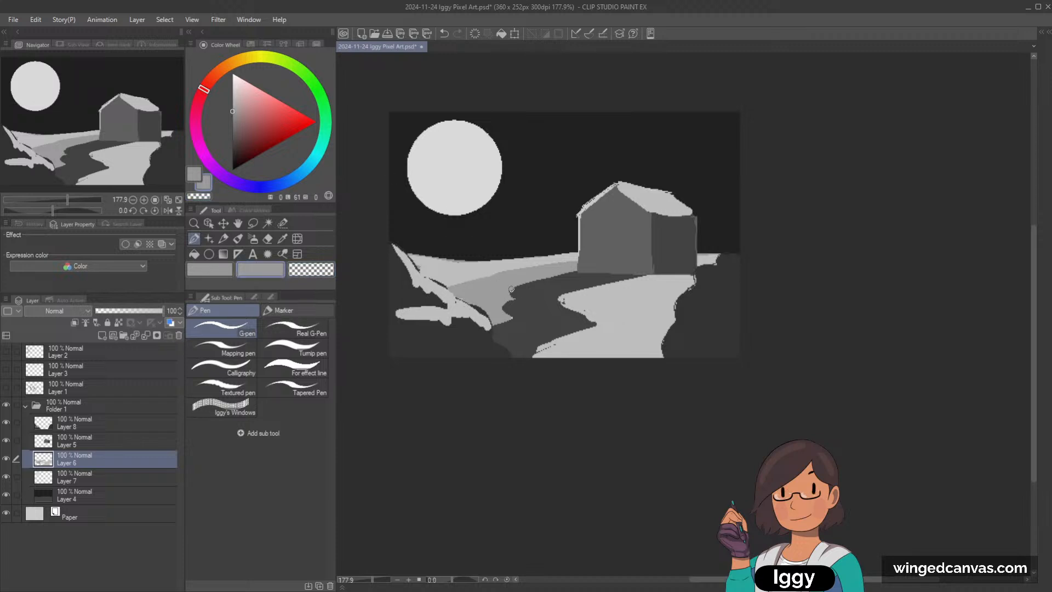
pyautogui.moveTo(507, 288)
pyautogui.mouseDown()
pyautogui.moveTo(515, 312)
pyautogui.moveTo(505, 311)
pyautogui.mouseUp()
# Step: Shade the right field beside the right bush and the ground strip behind the house in grey of lightness 61
pyautogui.moveTo(678, 277)
pyautogui.mouseDown()
pyautogui.moveTo(673, 307)
pyautogui.moveTo(651, 343)
pyautogui.moveTo(668, 354)
pyautogui.moveTo(657, 338)
pyautogui.moveTo(675, 317)
pyautogui.moveTo(664, 287)
pyautogui.mouseUp()
pyautogui.hotkey('ctrl', 'z')
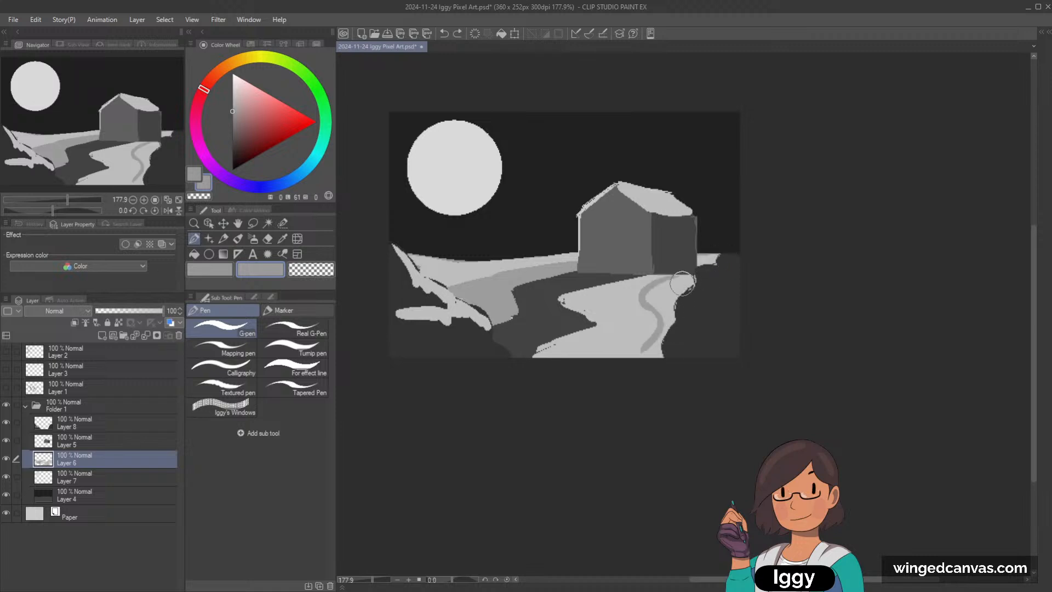
pyautogui.moveTo(707, 257); pyautogui.dragTo(734, 254)
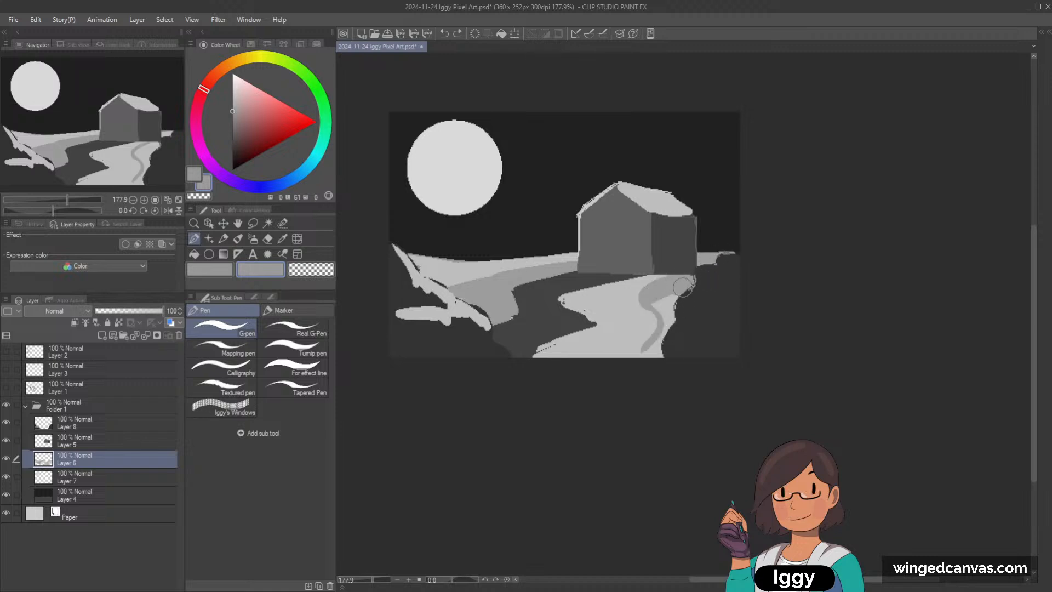
pyautogui.moveTo(663, 302)
pyautogui.mouseDown()
pyautogui.moveTo(667, 336)
pyautogui.moveTo(649, 357)
pyautogui.moveTo(665, 308)
pyautogui.moveTo(659, 341)
pyautogui.moveTo(640, 361)
pyautogui.mouseUp()
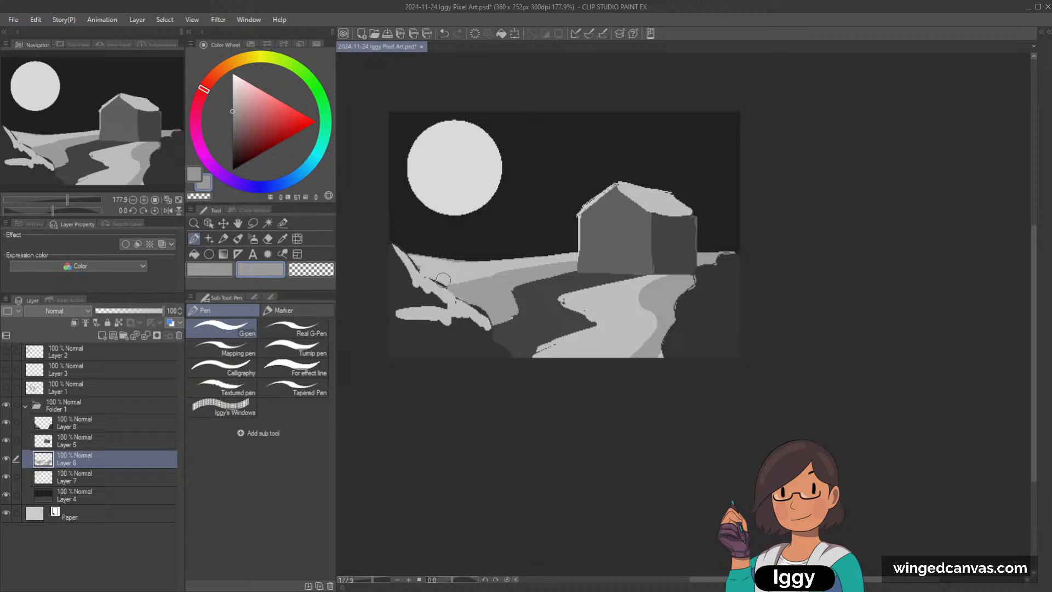
# Step: Darken the shaded areas of the left and right fields with grey of lightness 51
pyautogui.click(233, 120)
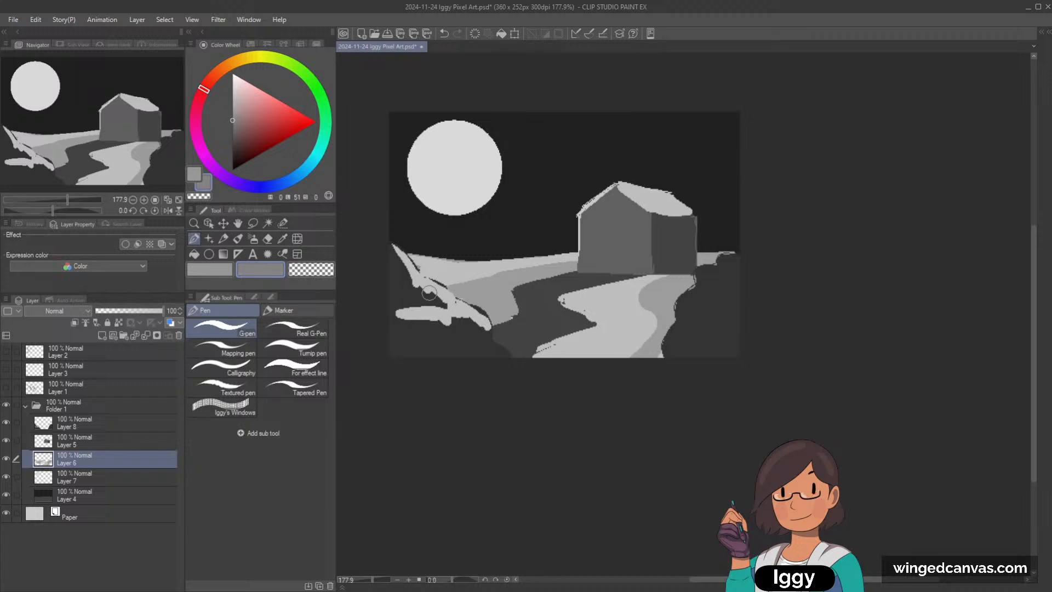
pyautogui.moveTo(447, 288); pyautogui.dragTo(497, 275)
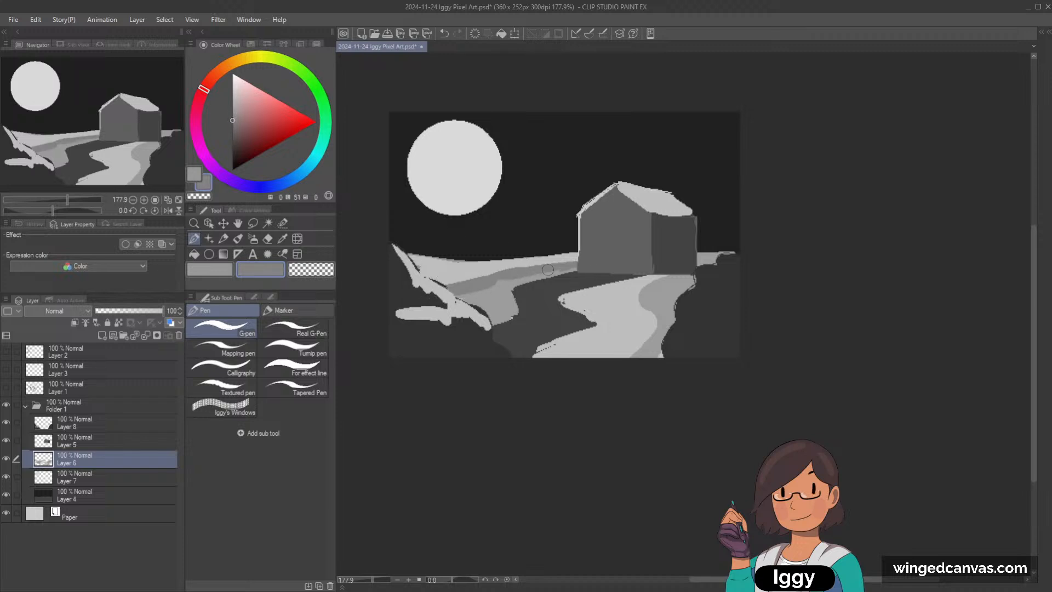
pyautogui.moveTo(450, 301)
pyautogui.mouseDown()
pyautogui.moveTo(506, 280)
pyautogui.moveTo(510, 313)
pyautogui.moveTo(471, 316)
pyautogui.moveTo(501, 314)
pyautogui.mouseUp()
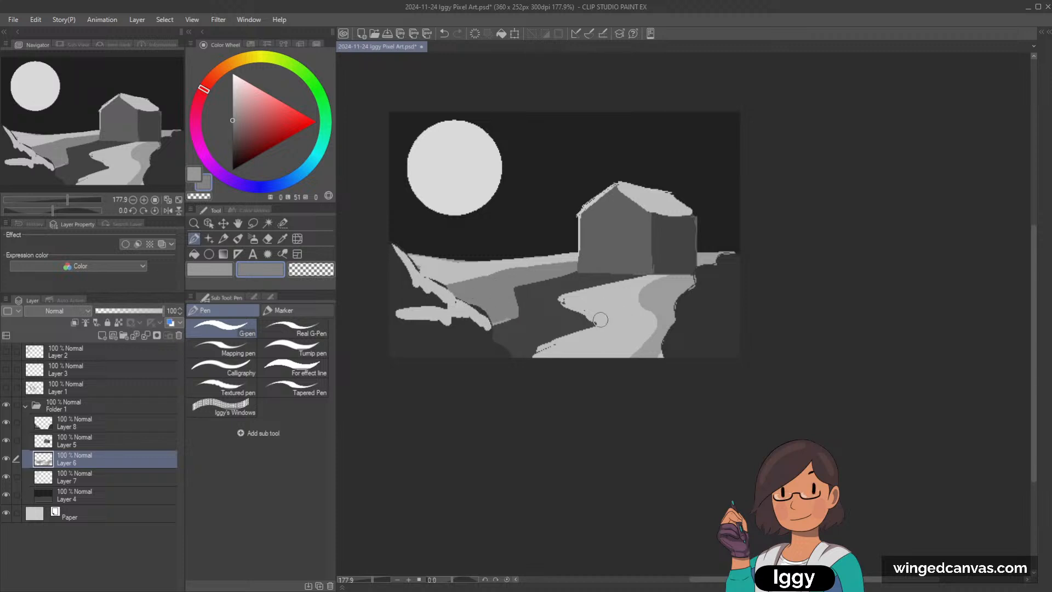
pyautogui.moveTo(645, 348)
pyautogui.mouseDown()
pyautogui.moveTo(644, 297)
pyautogui.moveTo(669, 278)
pyautogui.moveTo(657, 301)
pyautogui.moveTo(673, 322)
pyautogui.moveTo(646, 369)
pyautogui.mouseUp()
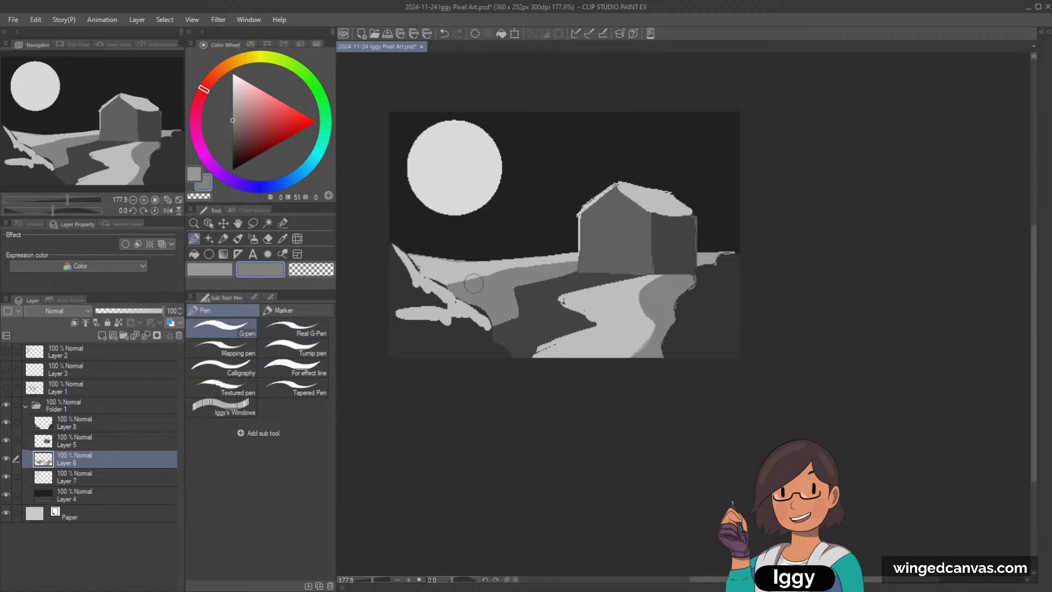
# Step: Compare the lightness of the left field with the moon by sampling both greys from the canvas
pyautogui.keyDown('alt'); pyautogui.click(455, 274); pyautogui.keyUp('alt')
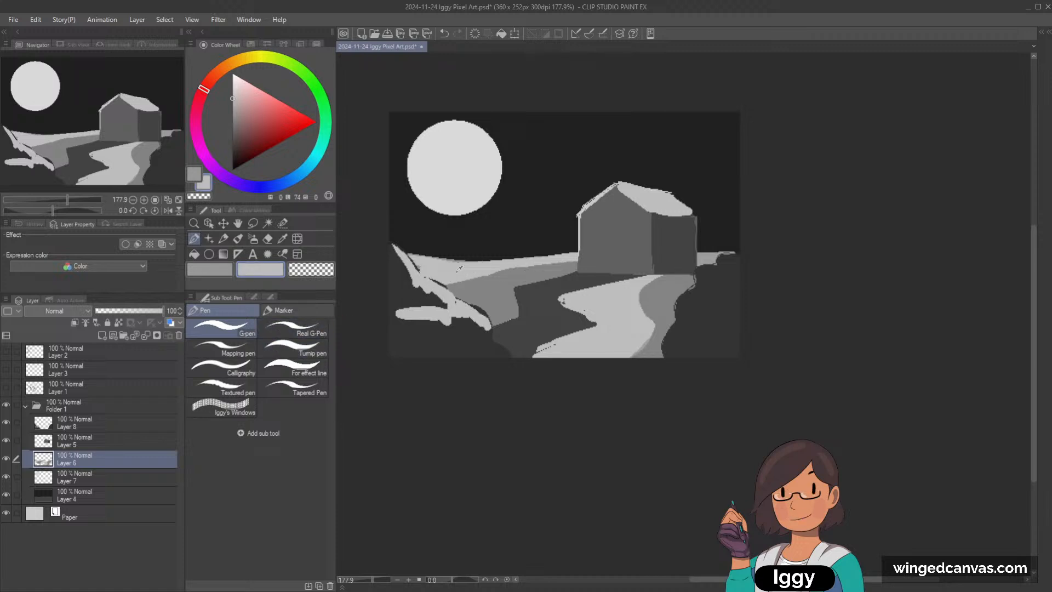
pyautogui.keyDown('alt'); pyautogui.click(458, 167); pyautogui.keyUp('alt')
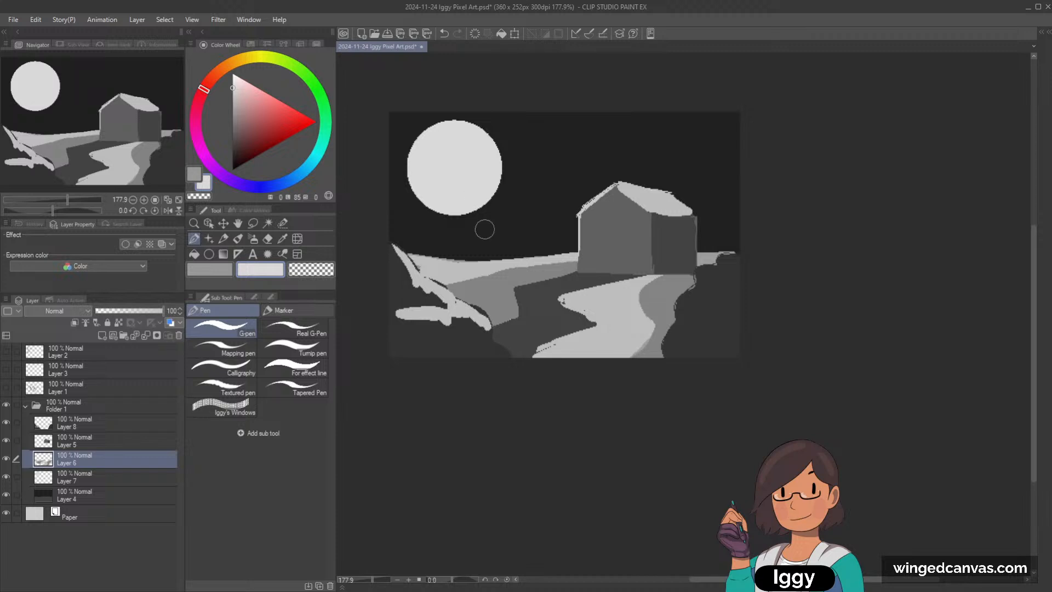
pyautogui.keyDown('alt'); pyautogui.click(448, 275); pyautogui.keyUp('alt')
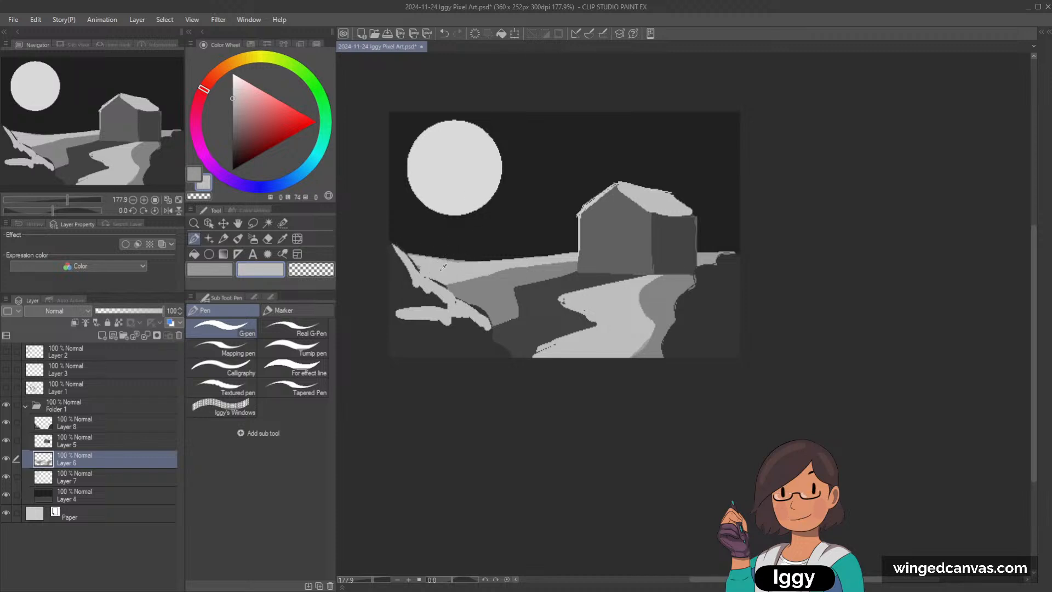
pyautogui.keyDown('alt'); pyautogui.click(466, 166); pyautogui.keyUp('alt')
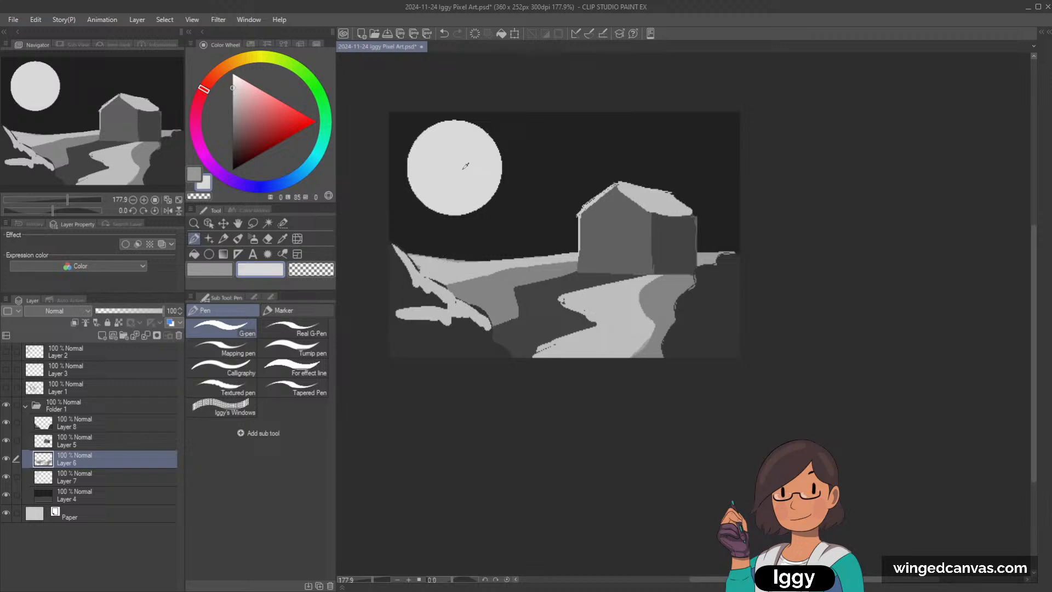
pyautogui.keyDown('alt'); pyautogui.click(432, 263); pyautogui.keyUp('alt')
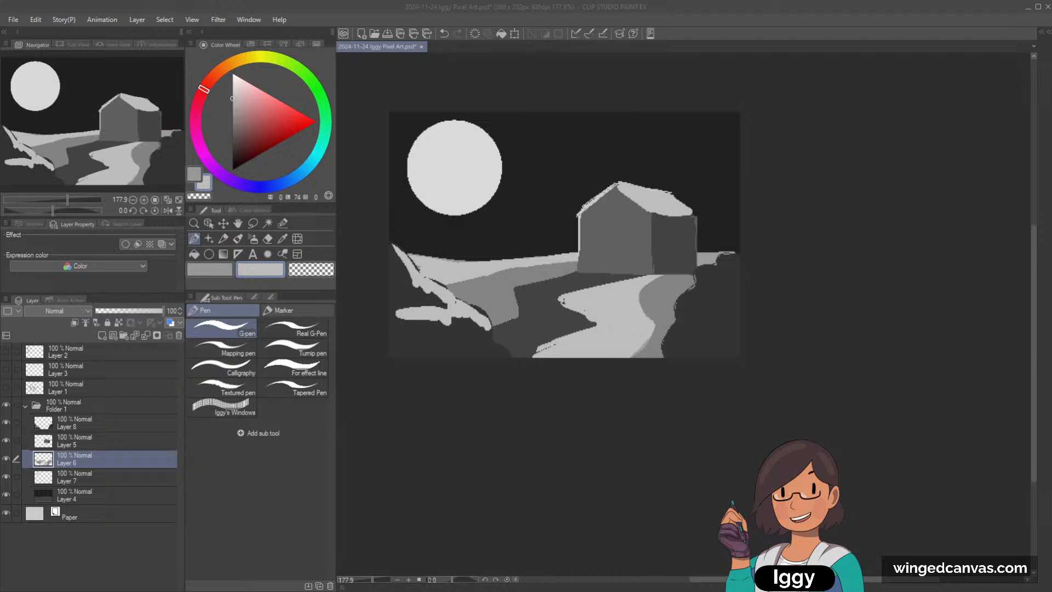
# Step: Show the G-pen's tool properties and set its anti-aliasing to none
pyautogui.click(243, 330)
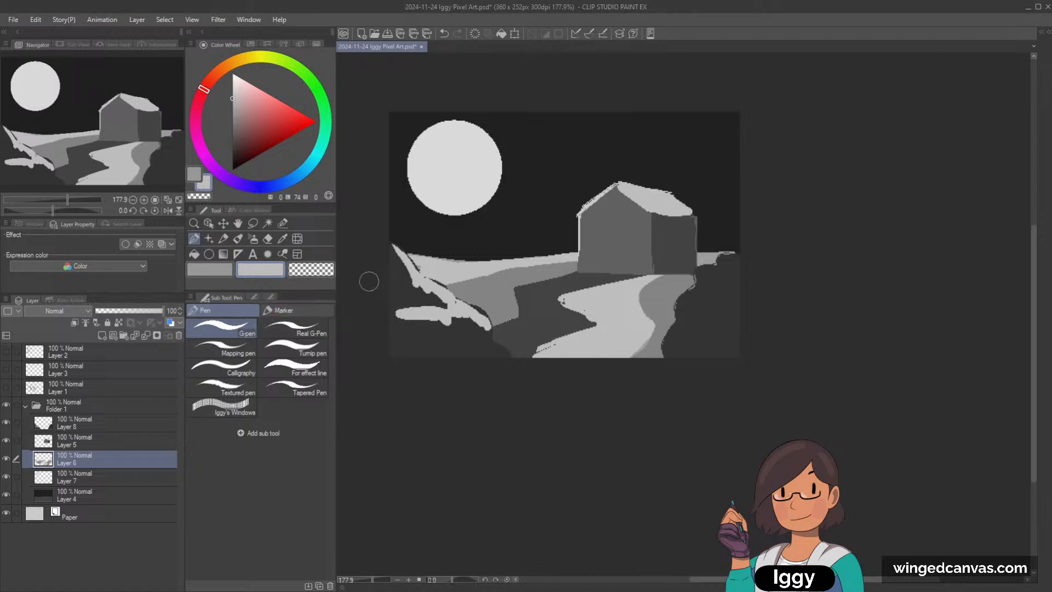
pyautogui.click(254, 297)
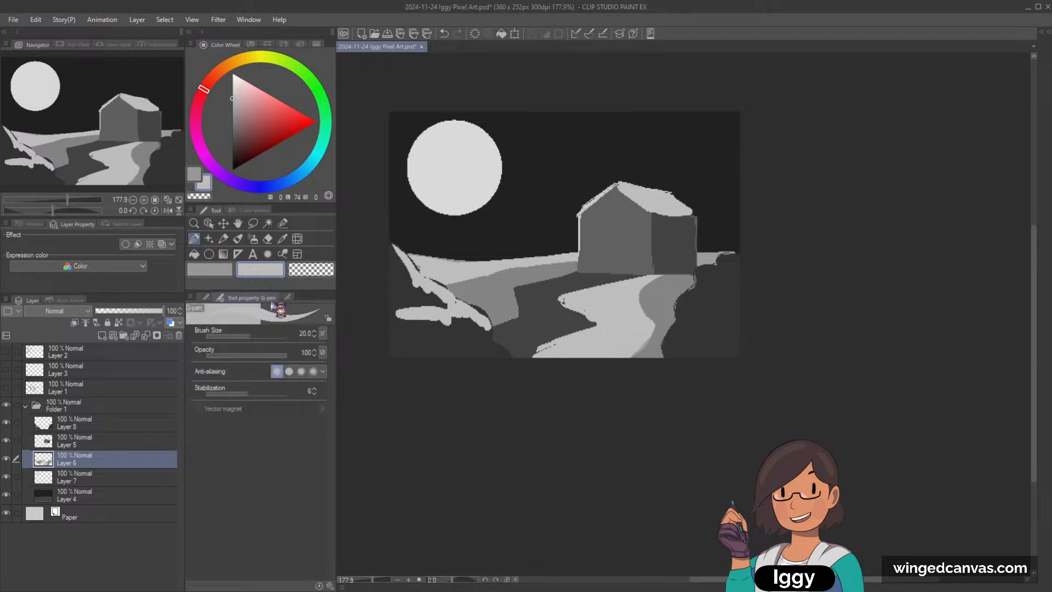
pyautogui.click(277, 372)
pyautogui.click(289, 372)
pyautogui.click(277, 372)
# Step: Test the pen with freehand strokes in the sky, including thin ones at brush sizes 0.7 and 1, undoing each
pyautogui.moveTo(539, 158)
pyautogui.mouseDown()
pyautogui.moveTo(539, 193)
pyautogui.moveTo(568, 221)
pyautogui.mouseUp()
pyautogui.hotkey('ctrl', 'z')
pyautogui.press('[')
pyautogui.press('[')
pyautogui.press('[')
pyautogui.press('[')
pyautogui.press('[')
pyautogui.press('[')
pyautogui.press('[')
pyautogui.press('[')
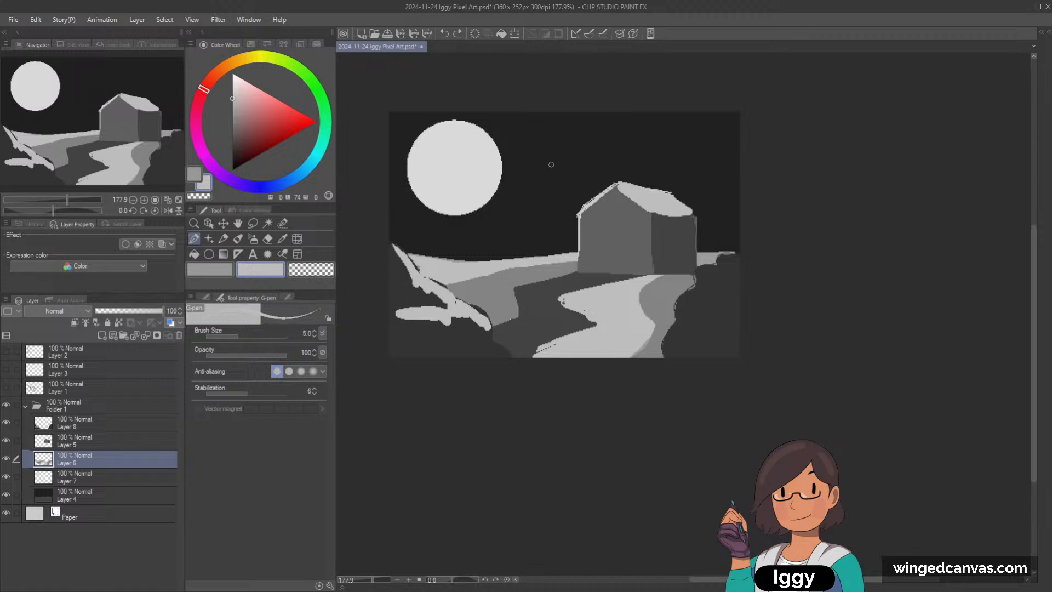
pyautogui.moveTo(631, 139); pyautogui.dragTo(648, 157)
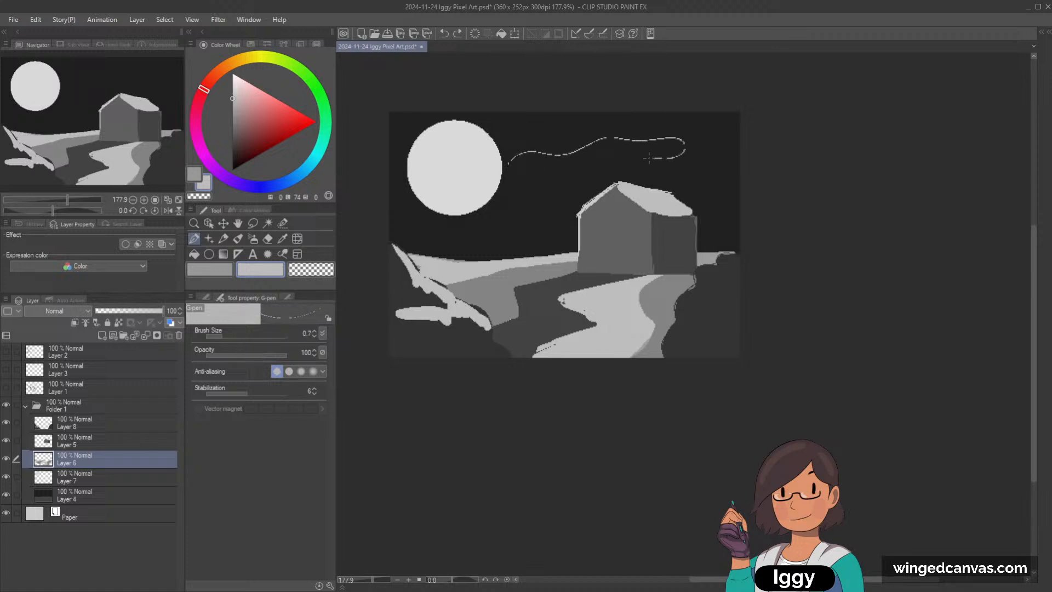
pyautogui.hotkey('ctrl', 'z')
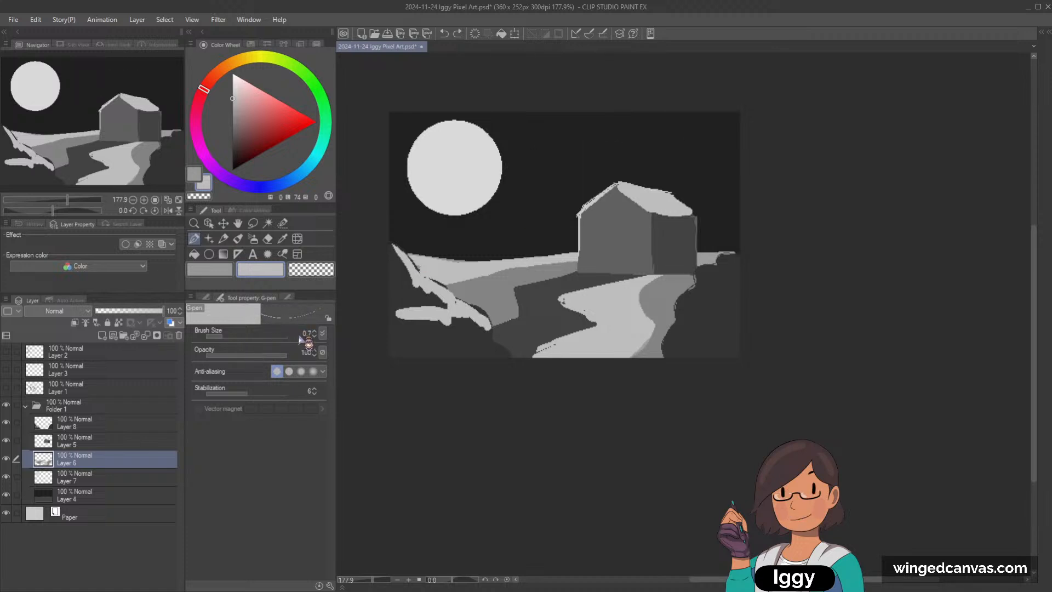
pyautogui.click(314, 331)
pyautogui.moveTo(511, 151)
pyautogui.mouseDown()
pyautogui.moveTo(658, 145)
pyautogui.moveTo(556, 192)
pyautogui.moveTo(528, 177)
pyautogui.moveTo(615, 175)
pyautogui.moveTo(688, 146)
pyautogui.moveTo(628, 124)
pyautogui.moveTo(576, 174)
pyautogui.moveTo(528, 146)
pyautogui.moveTo(644, 130)
pyautogui.mouseUp()
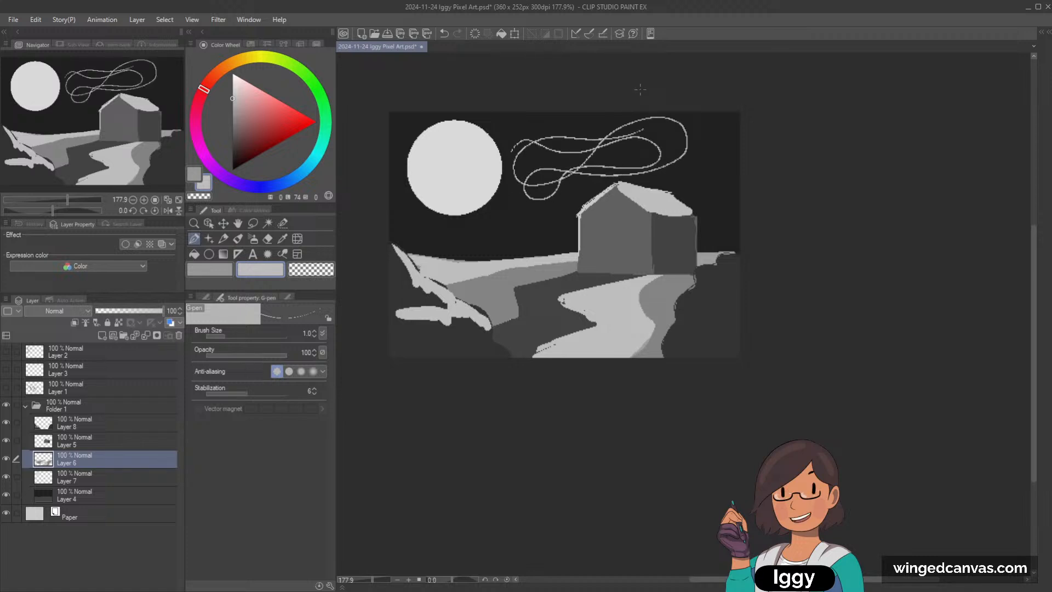
pyautogui.hotkey('ctrl', 'z')
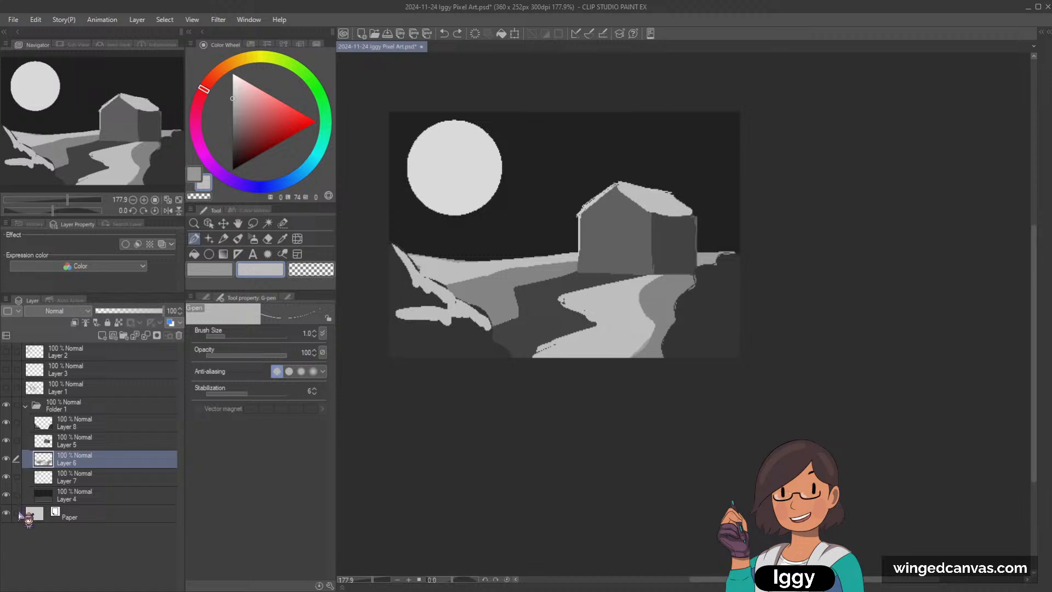
# Step: Check the moon and background layers, and add a new raster layer directly above Layer 7
pyautogui.click(208, 223)
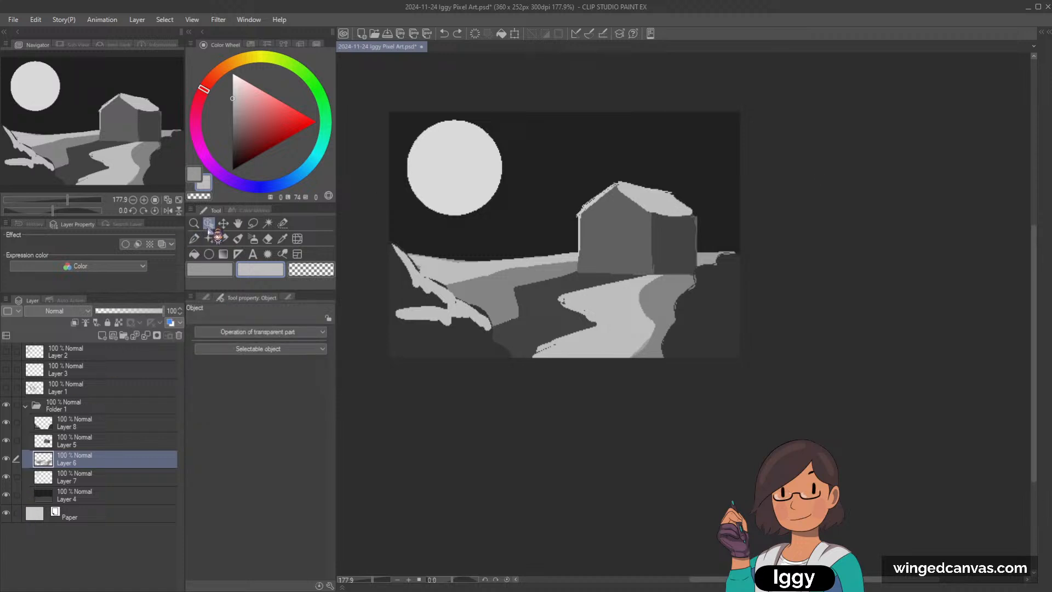
pyautogui.click(107, 478)
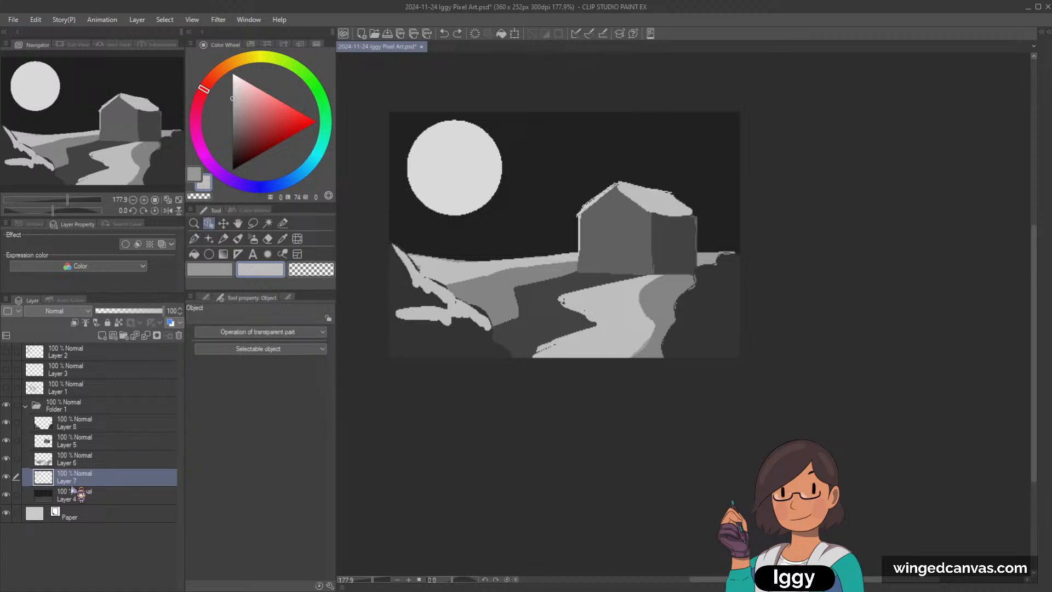
pyautogui.click(7, 478)
pyautogui.click(7, 477)
pyautogui.click(90, 493)
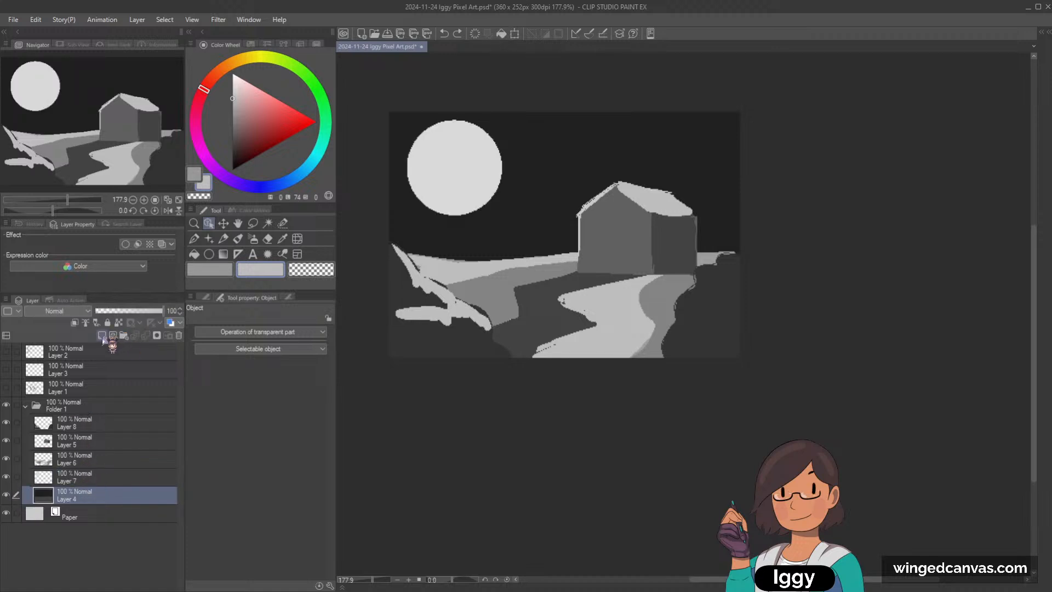
pyautogui.click(88, 480)
pyautogui.click(102, 335)
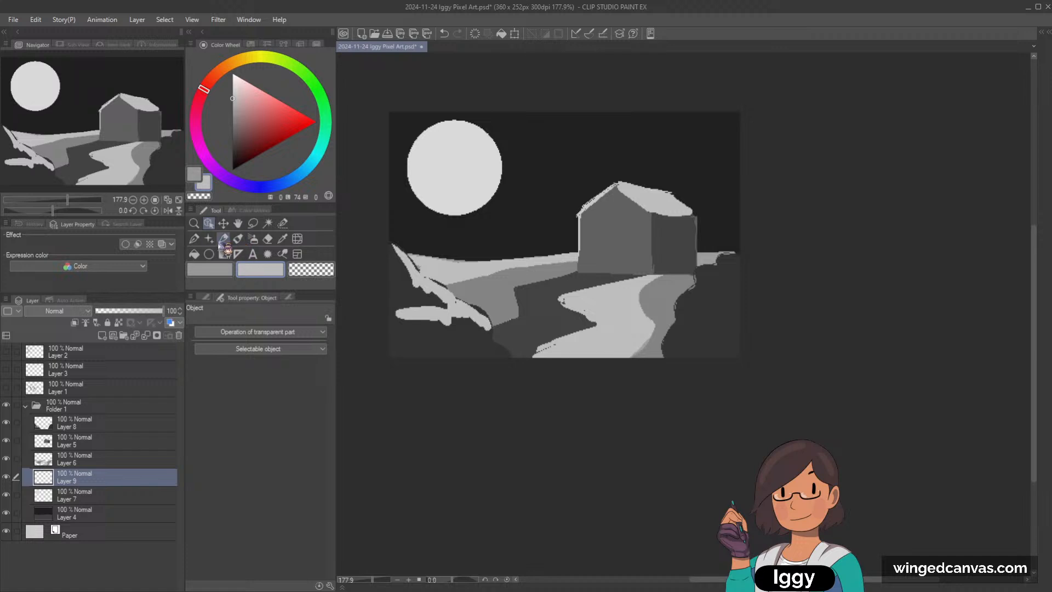
# Step: Sketch a wavy tree line behind the house with the G-pen at size 7 in dark grey of lightness 22
pyautogui.click(223, 239)
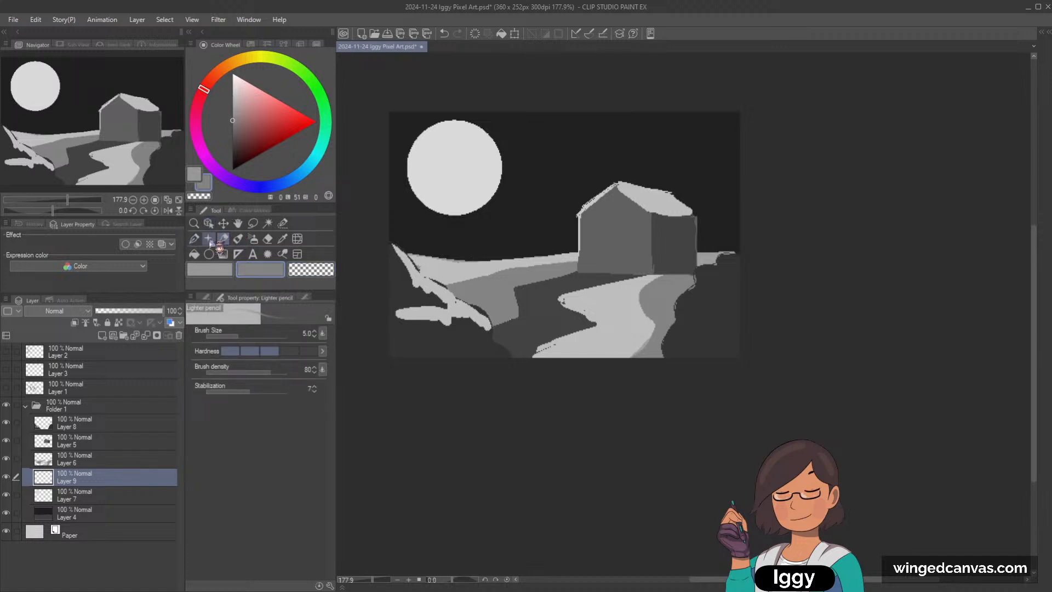
pyautogui.click(194, 238)
pyautogui.click(232, 110)
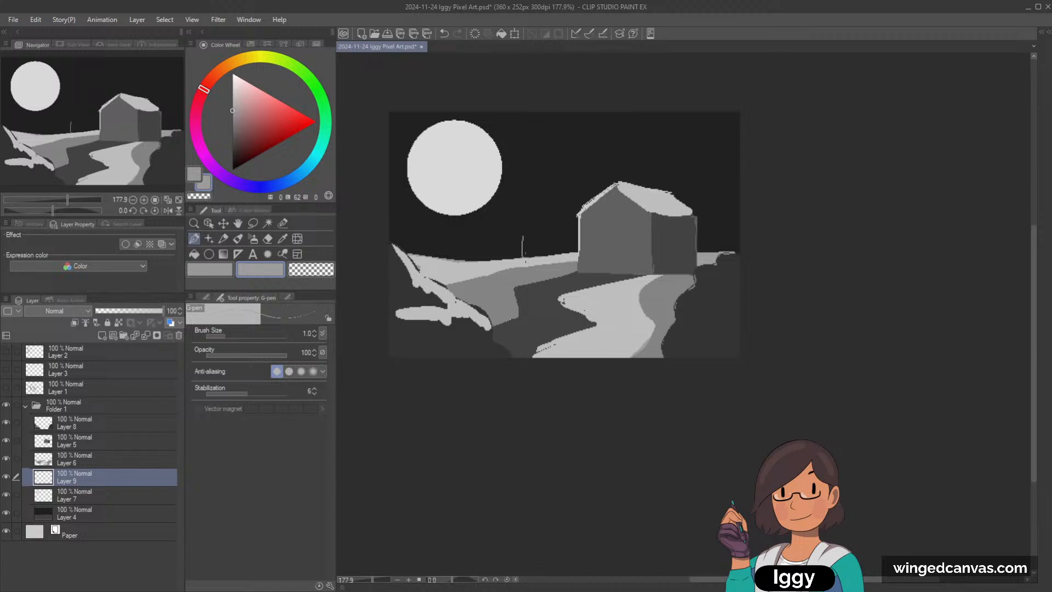
pyautogui.hotkey('ctrl', 'z')
pyautogui.press(']')
pyautogui.press(']')
pyautogui.press(']')
pyautogui.press(']')
pyautogui.press(']')
pyautogui.press(']')
pyautogui.moveTo(529, 240); pyautogui.dragTo(528, 261)
pyautogui.click(232, 144)
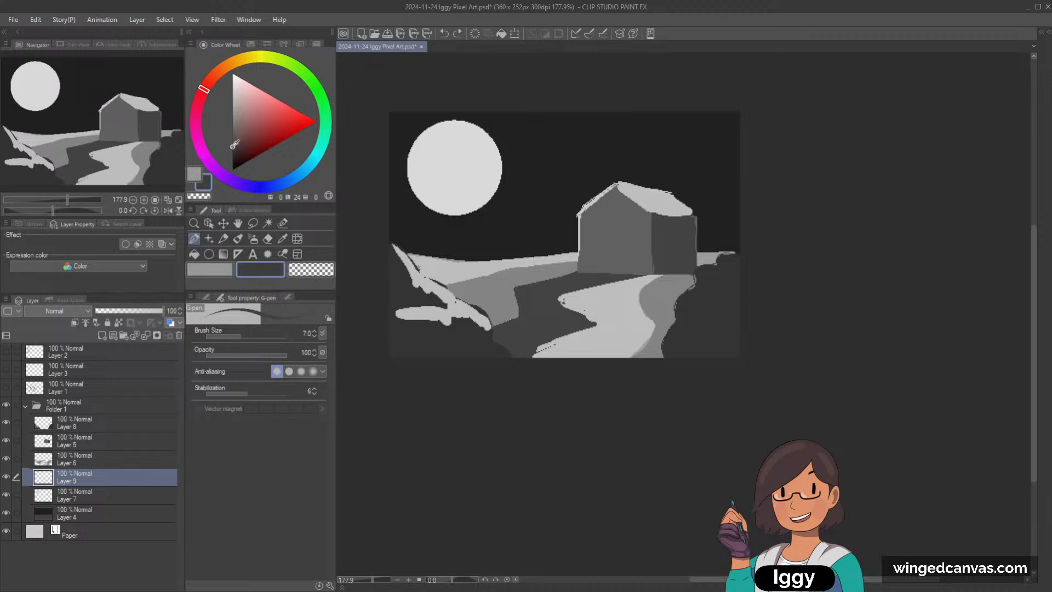
pyautogui.click(233, 149)
pyautogui.moveTo(547, 255)
pyautogui.mouseDown()
pyautogui.moveTo(559, 181)
pyautogui.moveTo(553, 236)
pyautogui.moveTo(571, 228)
pyautogui.moveTo(546, 249)
pyautogui.moveTo(568, 237)
pyautogui.moveTo(591, 175)
pyautogui.moveTo(695, 196)
pyautogui.moveTo(740, 233)
pyautogui.mouseUp()
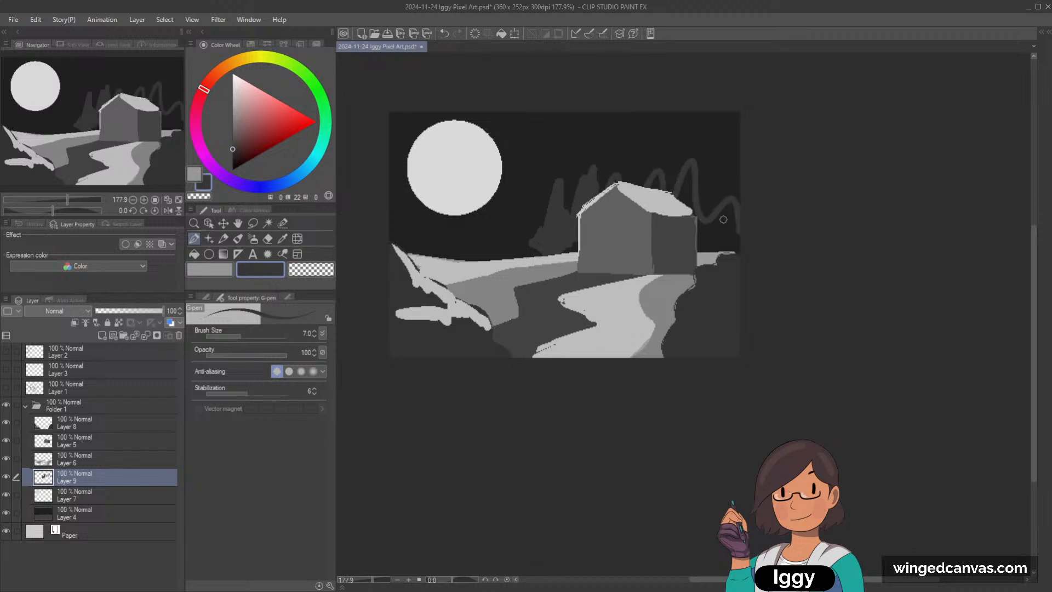
# Step: Fill in the tree silhouettes behind and to the right of the house with brush size 17
pyautogui.press(']')
pyautogui.press(']')
pyautogui.press(']')
pyautogui.press(']')
pyautogui.press(']')
pyautogui.moveTo(628, 185)
pyautogui.mouseDown()
pyautogui.moveTo(641, 239)
pyautogui.moveTo(650, 232)
pyautogui.moveTo(671, 247)
pyautogui.moveTo(687, 233)
pyautogui.moveTo(708, 249)
pyautogui.moveTo(730, 207)
pyautogui.moveTo(744, 206)
pyautogui.moveTo(731, 207)
pyautogui.moveTo(733, 155)
pyautogui.moveTo(744, 169)
pyautogui.moveTo(733, 208)
pyautogui.mouseUp()
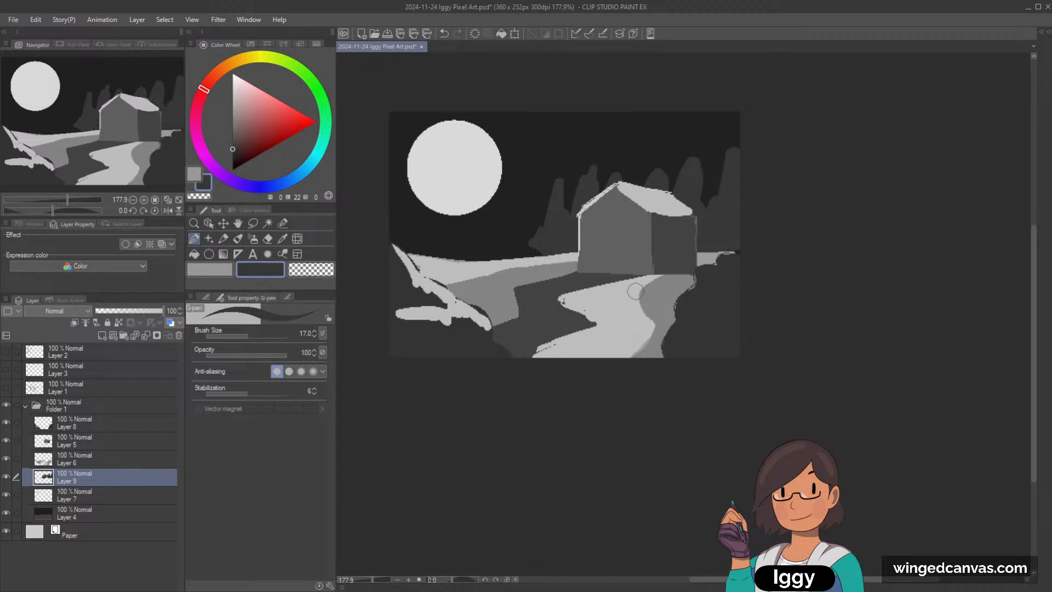
# Step: Fill out the treetops immediately left of the house with brush size 10
pyautogui.press('[')
pyautogui.press('[')
pyautogui.press('[')
pyautogui.moveTo(536, 231)
pyautogui.mouseDown()
pyautogui.moveTo(555, 176)
pyautogui.moveTo(568, 211)
pyautogui.mouseUp()
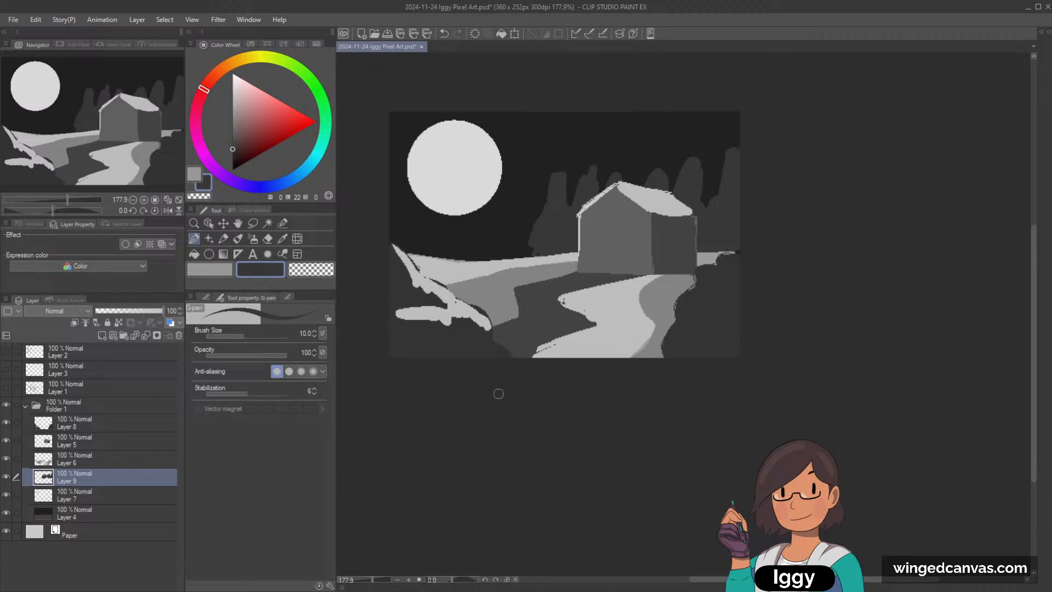
# Step: Paint dark tree silhouettes along the scene's left edge, starting at brush size 15, with smaller ones overlapping the moon's lower edge
pyautogui.press(']')
pyautogui.press(']')
pyautogui.moveTo(390, 184); pyautogui.dragTo(400, 252)
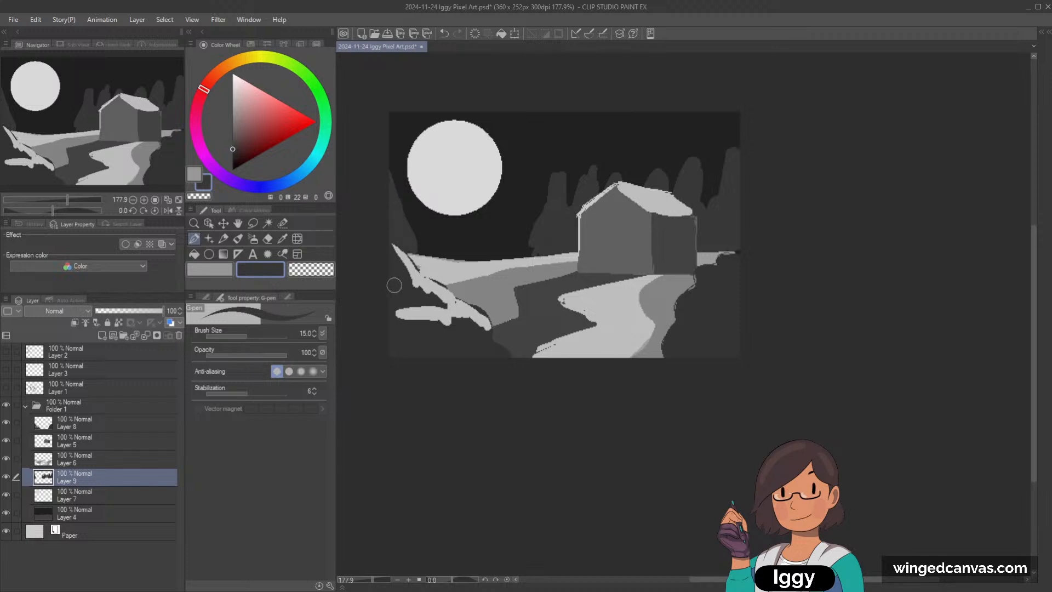
pyautogui.press('[')
pyautogui.press('[')
pyautogui.moveTo(404, 240)
pyautogui.mouseDown()
pyautogui.moveTo(418, 192)
pyautogui.moveTo(429, 243)
pyautogui.moveTo(419, 232)
pyautogui.moveTo(435, 251)
pyautogui.mouseUp()
# Step: Extend the tree group left of the house toward the moon and shape its outer edge with brush size 12
pyautogui.press(']')
pyautogui.moveTo(500, 244)
pyautogui.mouseDown()
pyautogui.moveTo(526, 186)
pyautogui.moveTo(525, 230)
pyautogui.mouseUp()
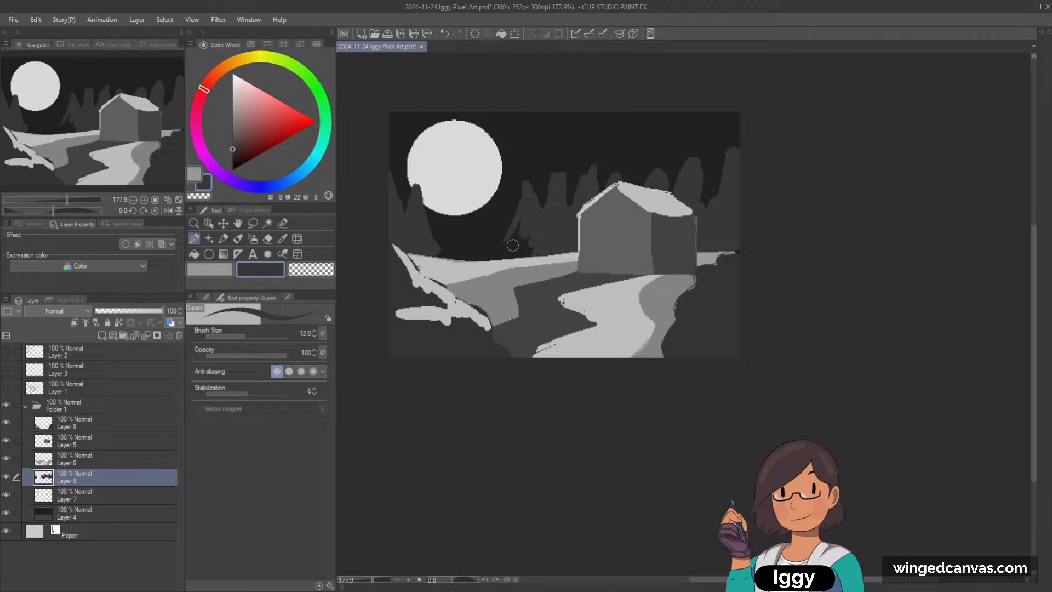
pyautogui.press(']')
pyautogui.press(']')
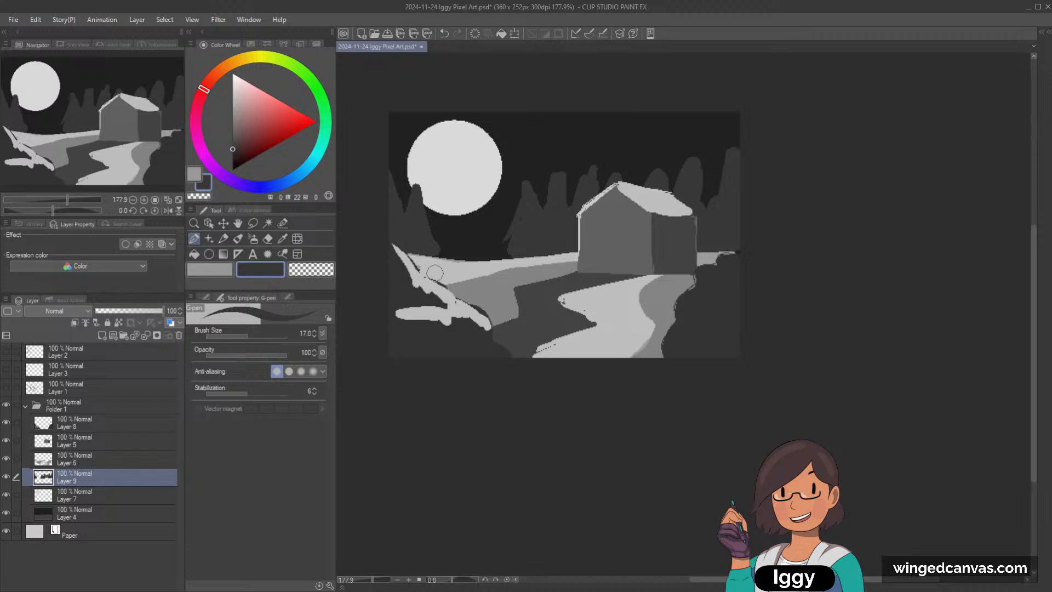
pyautogui.press('[')
pyautogui.press('[')
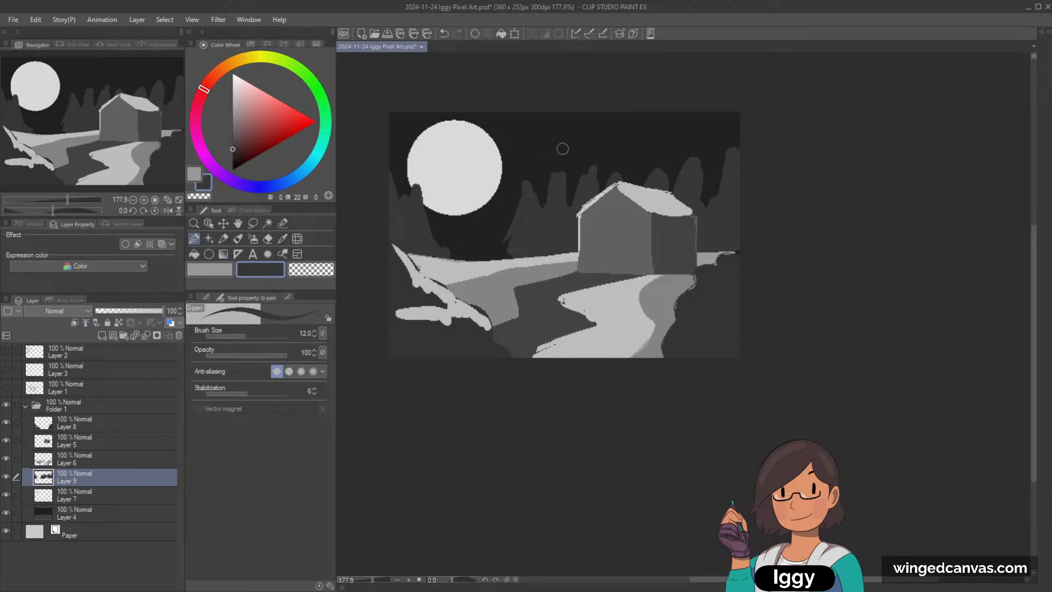
pyautogui.moveTo(509, 237); pyautogui.dragTo(503, 254)
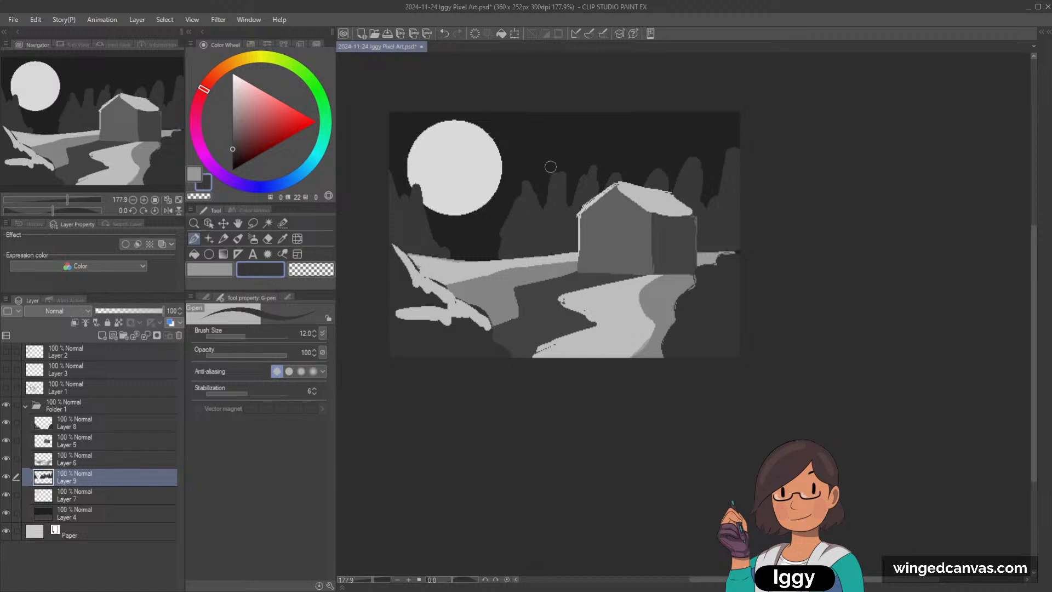
# Step: Choose a muted red of lightness 40 and saturation 48 as the drawing colour
pyautogui.moveTo(255, 104); pyautogui.dragTo(262, 123)
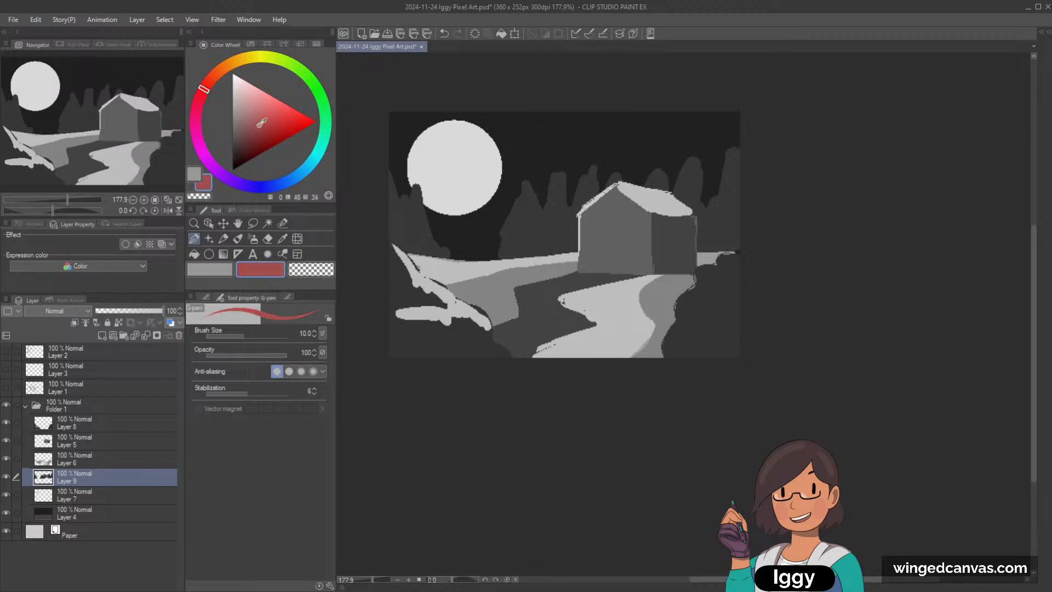
pyautogui.click(264, 132)
pyautogui.scroll(-1, 735, 193)
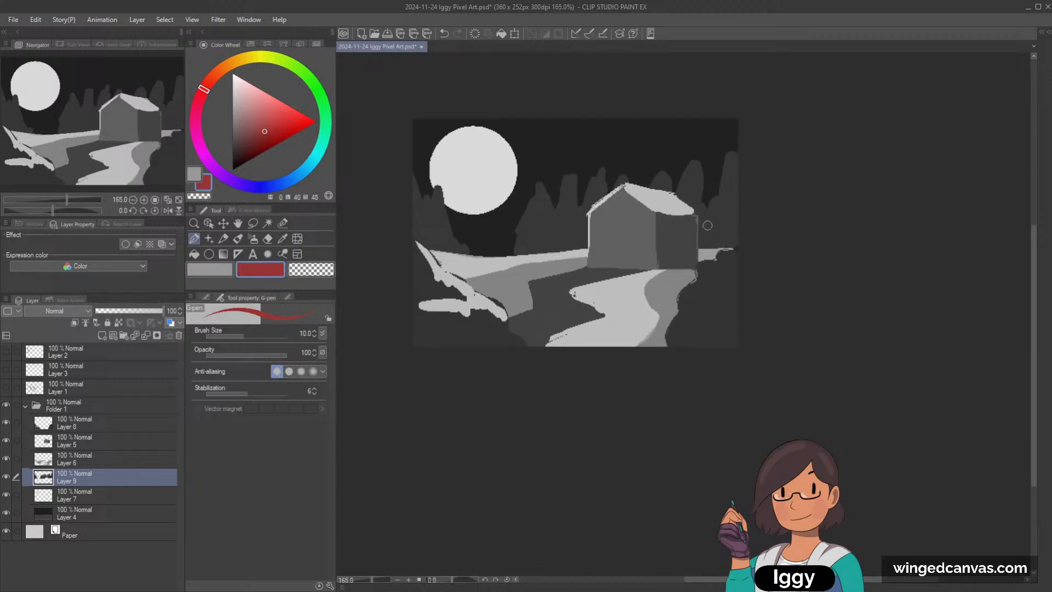
pyautogui.scroll(-2, 714, 266)
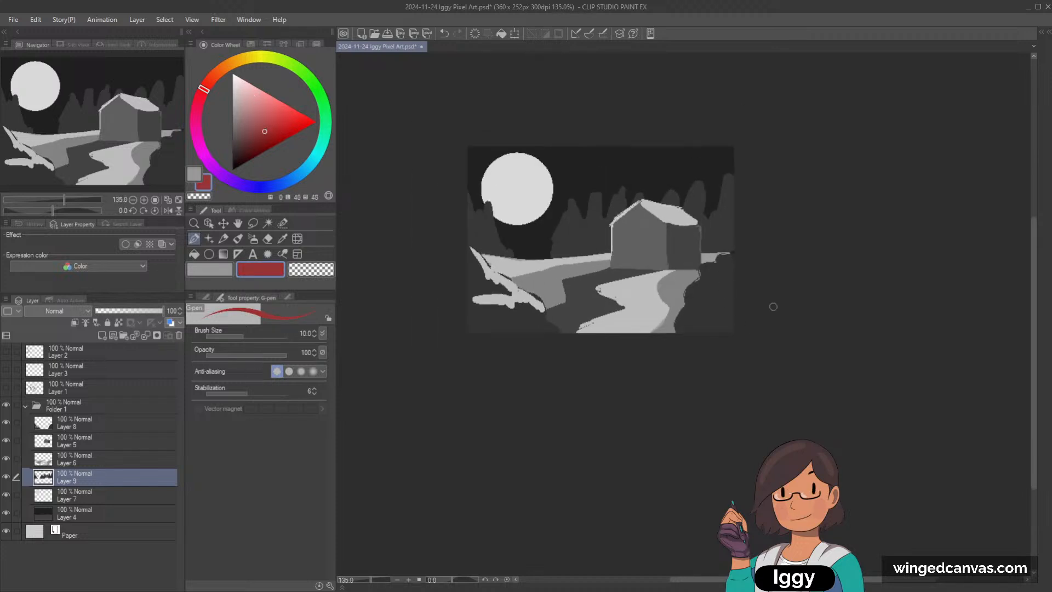
pyautogui.scroll(1, 773, 306)
# Step: Collapse Folder 1, add a new layer folder above it, and hide Folder 1
pyautogui.click(25, 406)
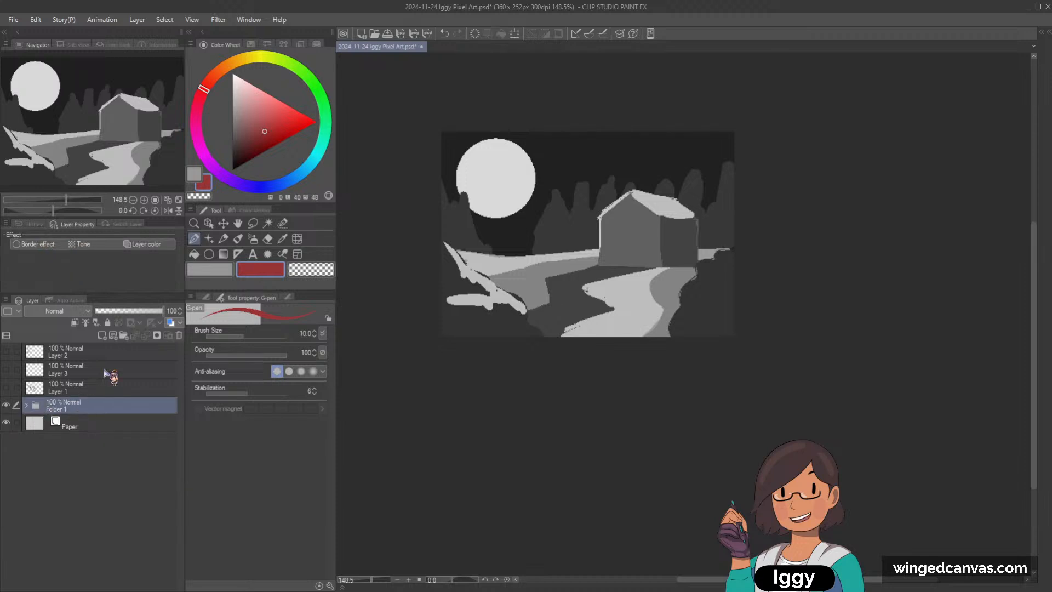
pyautogui.click(124, 336)
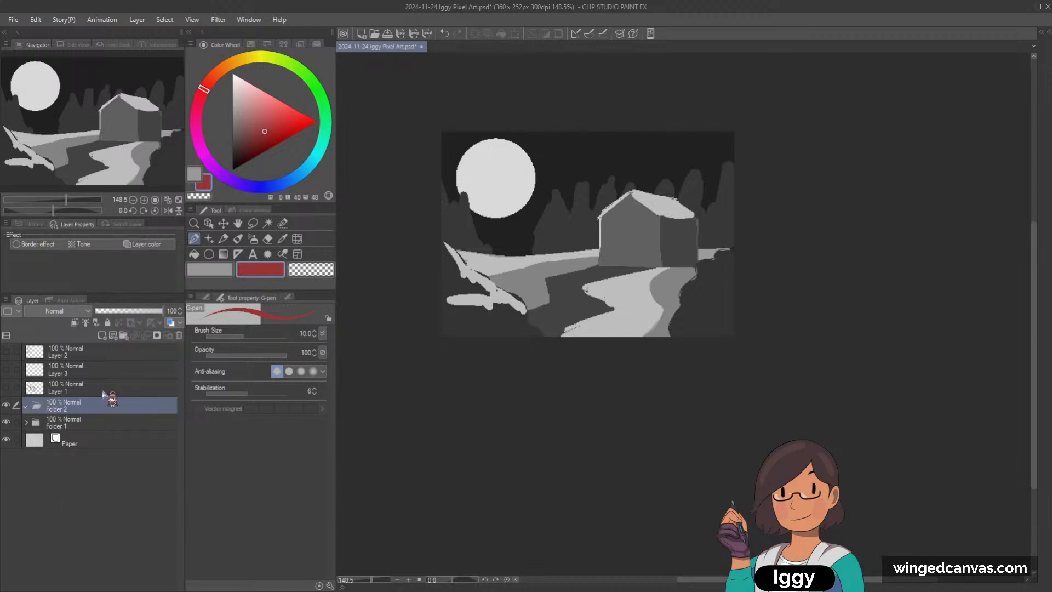
pyautogui.click(7, 422)
# Step: Pick the dark sky grey from Folder 1's artwork, add a layer inside Folder 2, and hide Folder 1 again
pyautogui.click(219, 267)
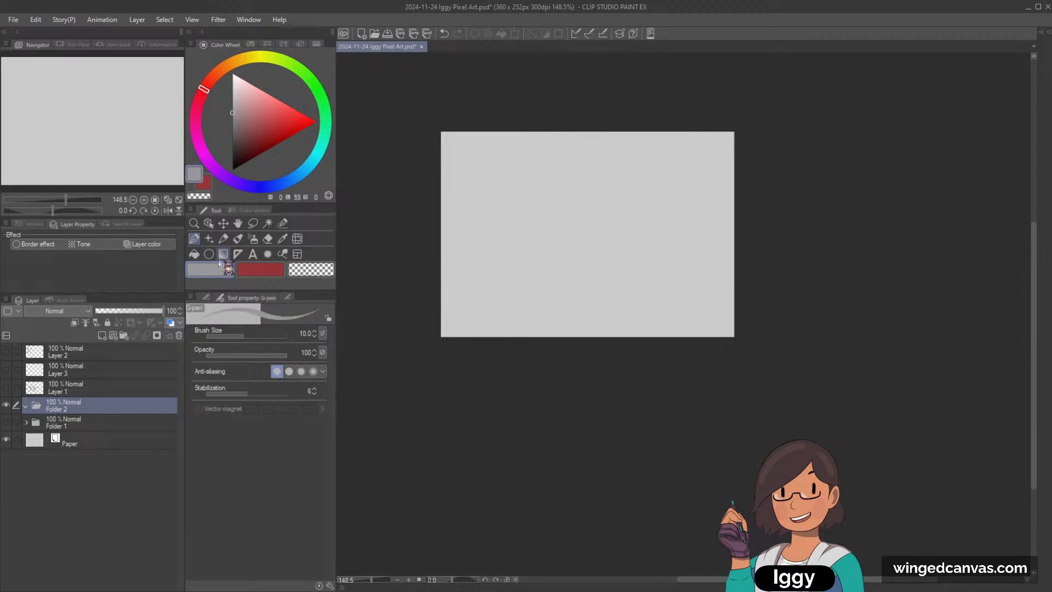
pyautogui.click(7, 422)
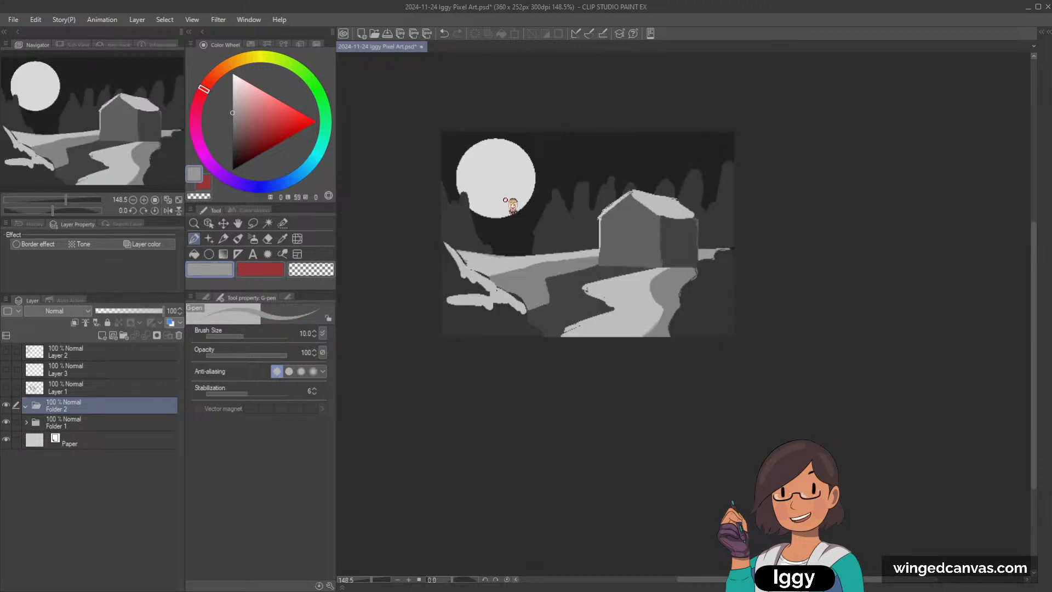
pyautogui.click(194, 254)
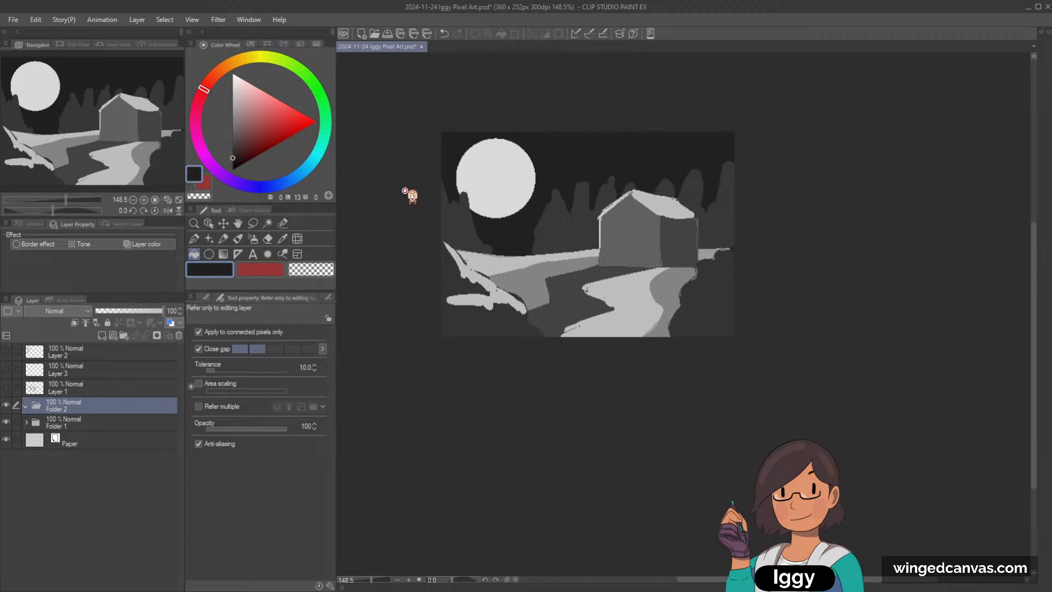
pyautogui.click(104, 336)
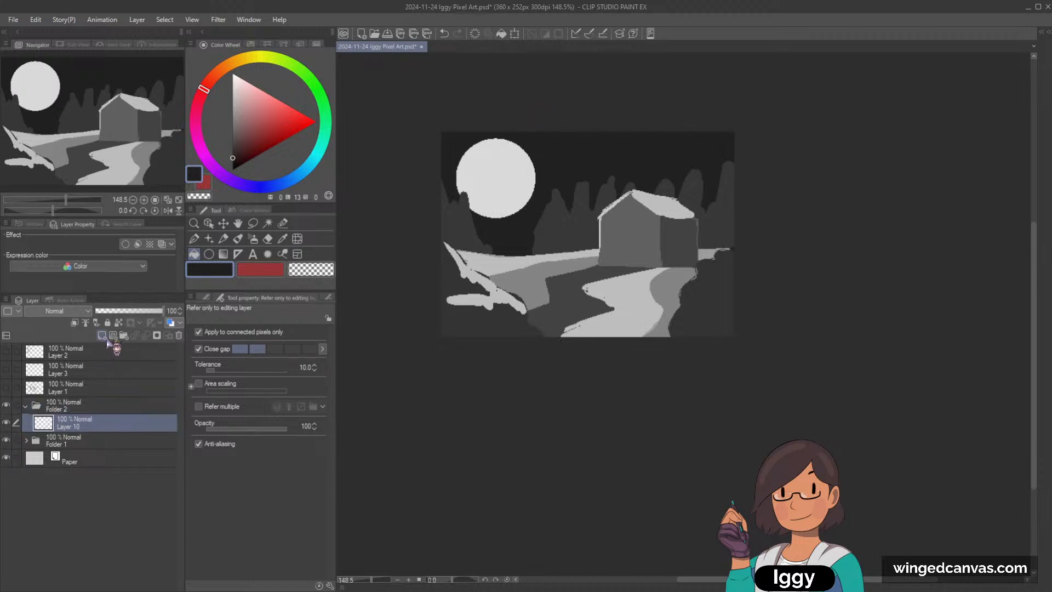
pyautogui.click(6, 440)
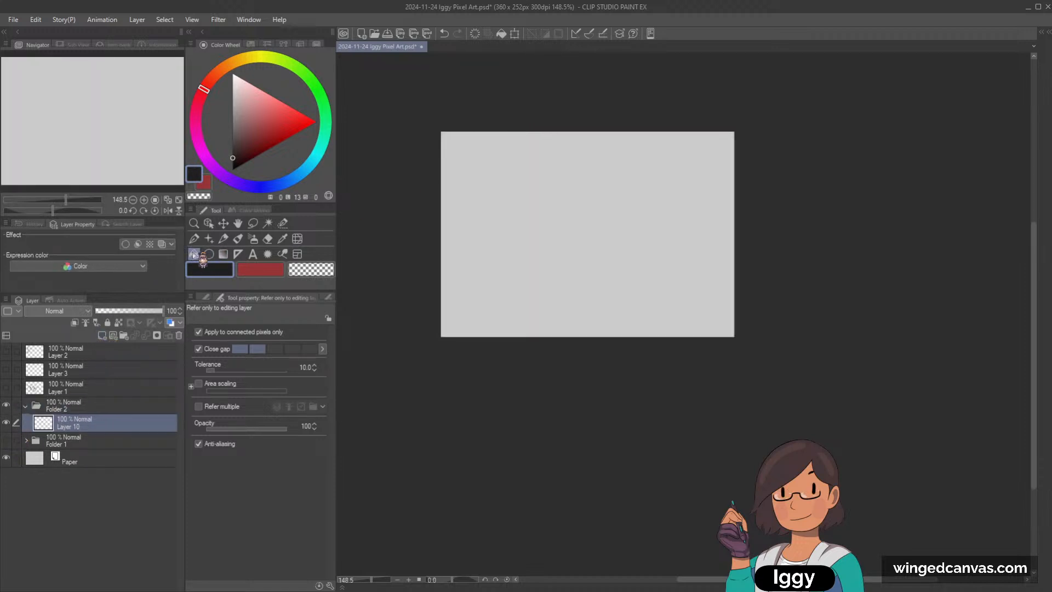
# Step: Fill the new layer with the sampled dark grey, and refill it with a slightly lighter grey of lightness 18
pyautogui.click(482, 209)
pyautogui.scroll(1, 520, 145)
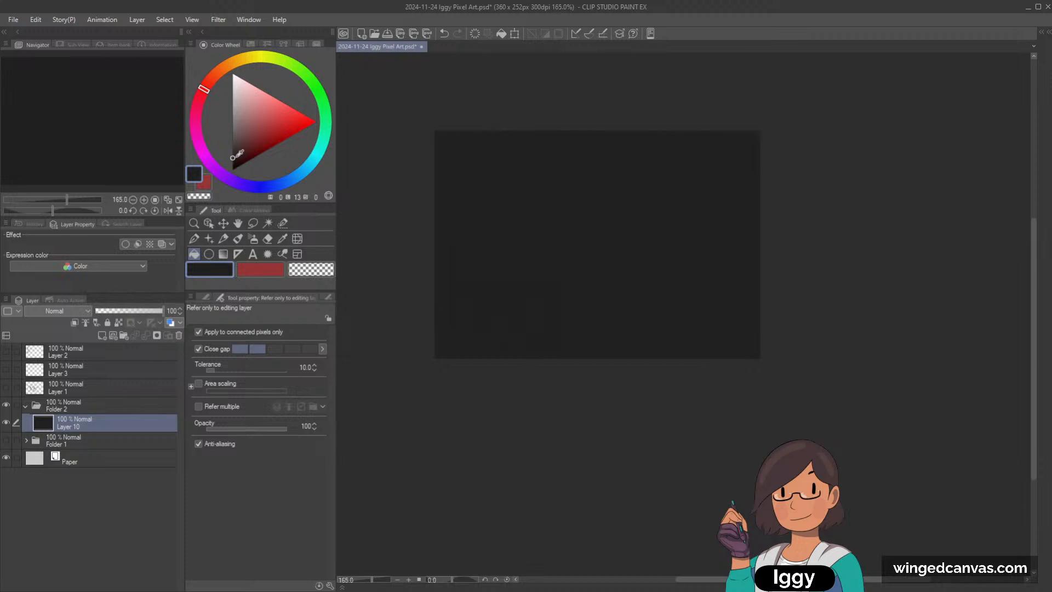
pyautogui.click(232, 153)
pyautogui.click(540, 239)
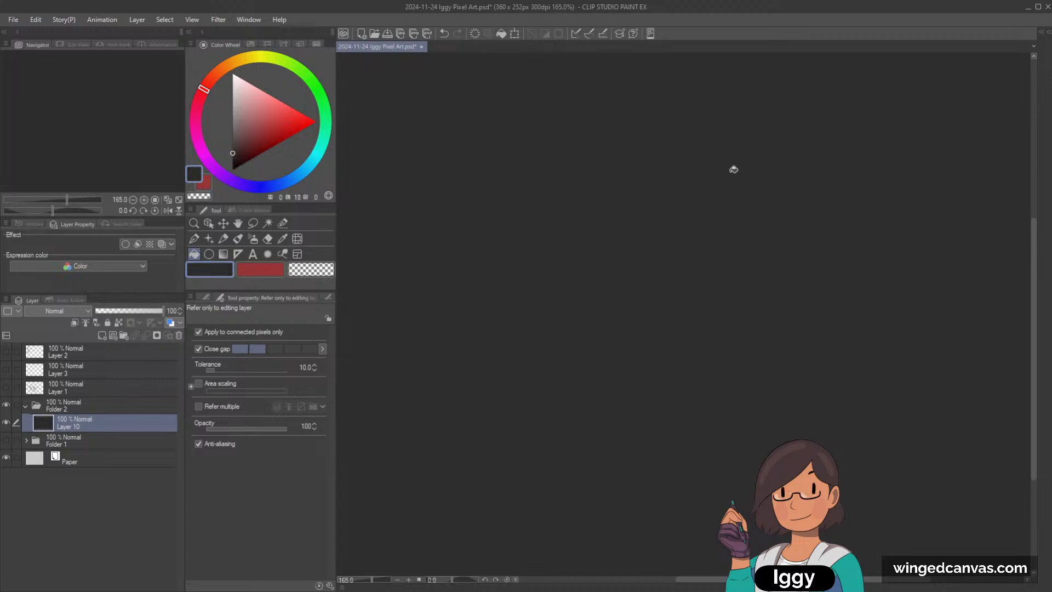
# Step: Add a layer above the background, draw a near-white circle of lightness 93 with the Ellipse tool, and fill it as the moon
pyautogui.scroll(1, 770, 148)
pyautogui.click(101, 335)
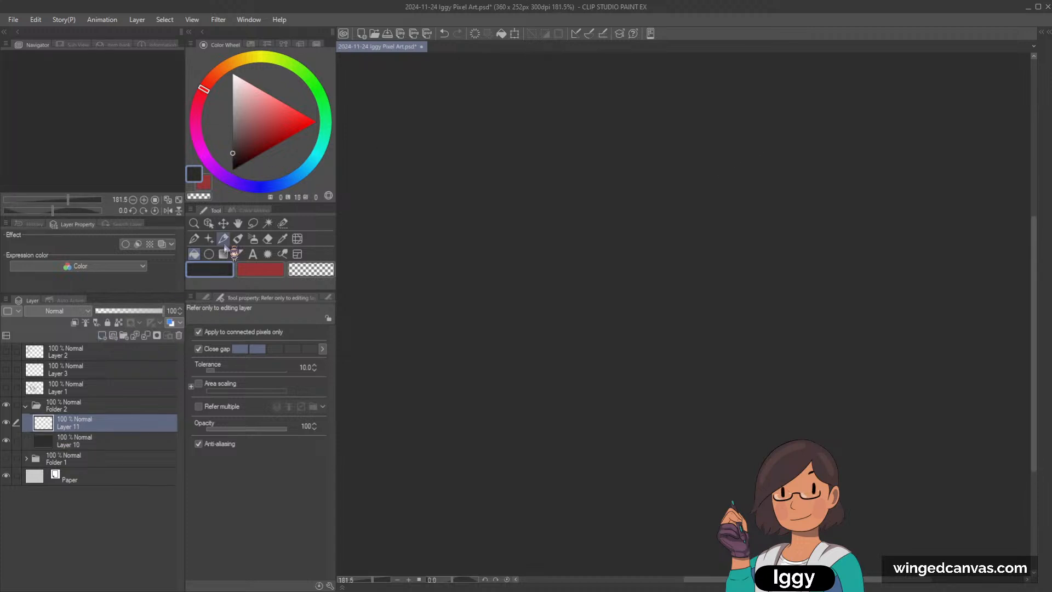
pyautogui.click(224, 238)
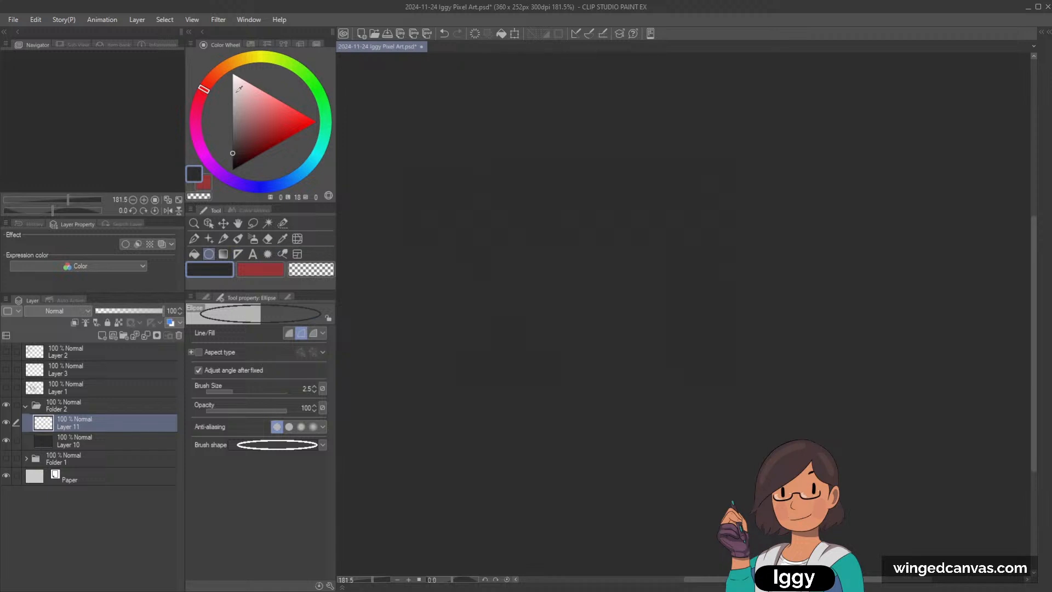
pyautogui.moveTo(230, 101); pyautogui.dragTo(229, 80)
pyautogui.moveTo(489, 156); pyautogui.dragTo(610, 268)
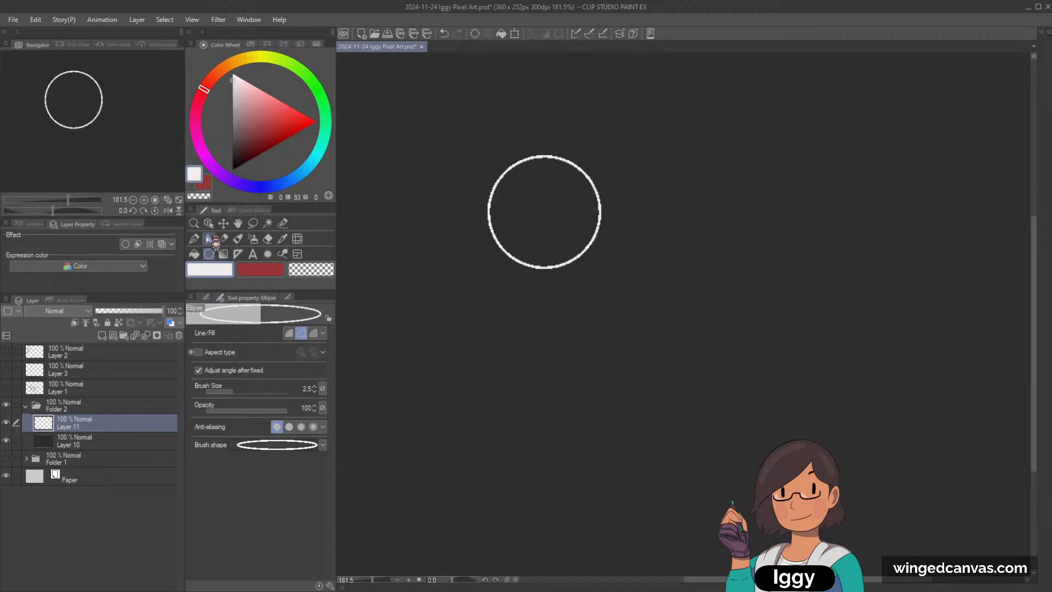
pyautogui.press('g')
pyautogui.click(554, 219)
pyautogui.scroll(-1, 674, 163)
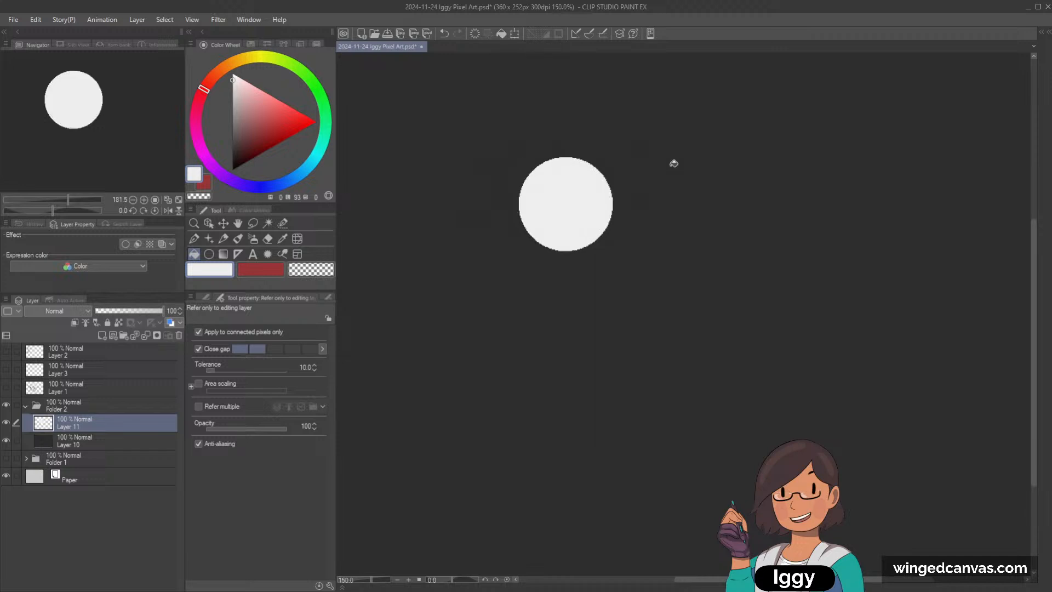
# Step: Refill the background layer beneath the moon, trying lightness 25 before using a darker grey of lightness 14
pyautogui.click(99, 438)
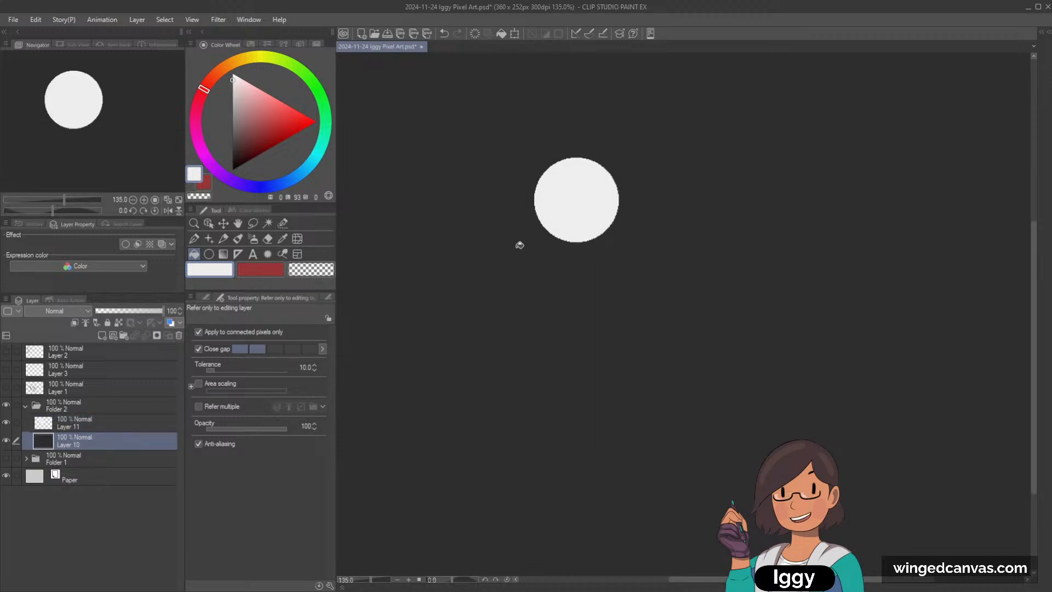
pyautogui.keyDown('alt'); pyautogui.click(518, 236); pyautogui.keyUp('alt')
pyautogui.click(232, 146)
pyautogui.click(528, 288)
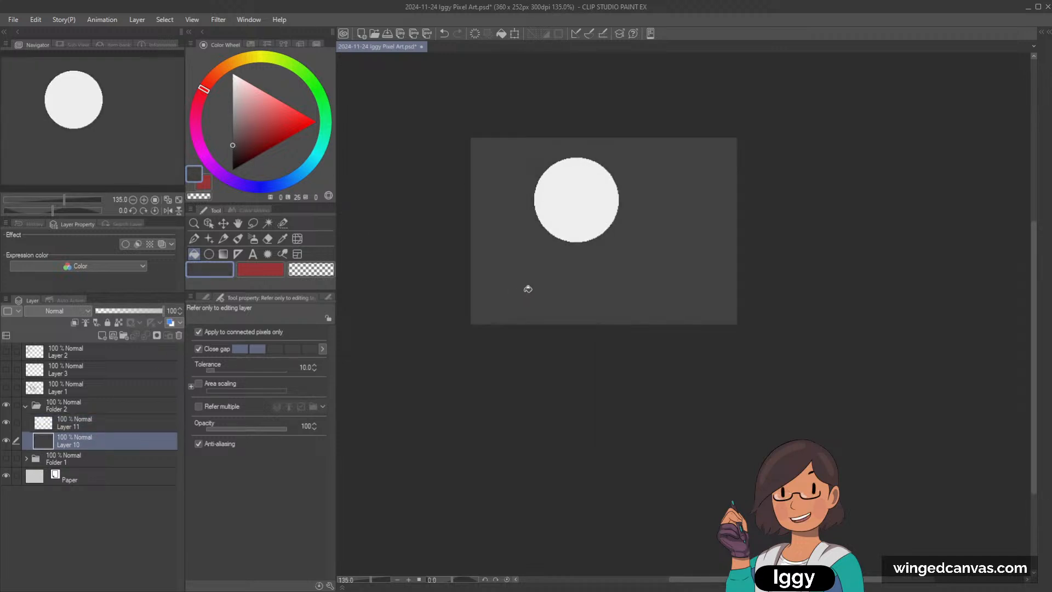
pyautogui.moveTo(118, 148); pyautogui.dragTo(143, 145)
pyautogui.scroll(1, 583, 157)
pyautogui.click(233, 156)
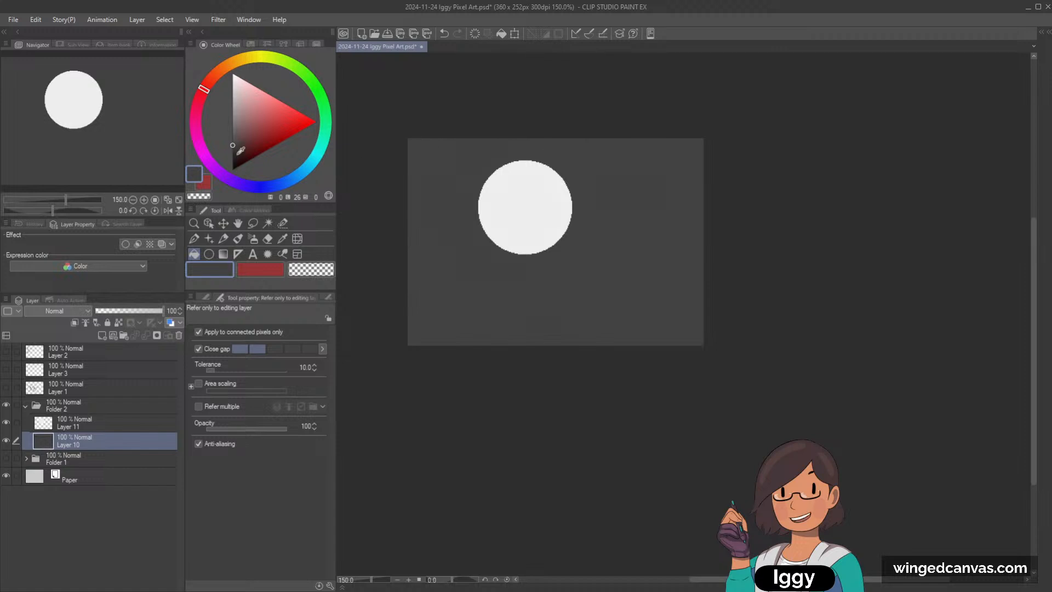
pyautogui.click(590, 221)
pyautogui.scroll(2, 705, 183)
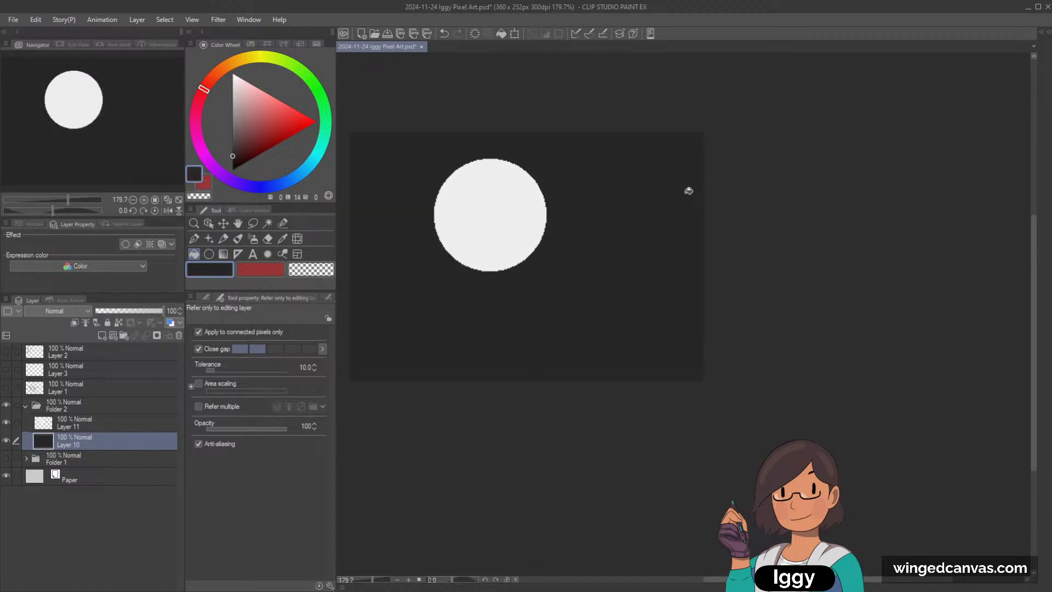
# Step: Scale the moon to 75% and move it up toward the canvas's upper-left area
pyautogui.scroll(-1, 689, 192)
pyautogui.click(120, 426)
pyautogui.hotkey('ctrl', 't')
pyautogui.moveTo(560, 264); pyautogui.dragTo(504, 195)
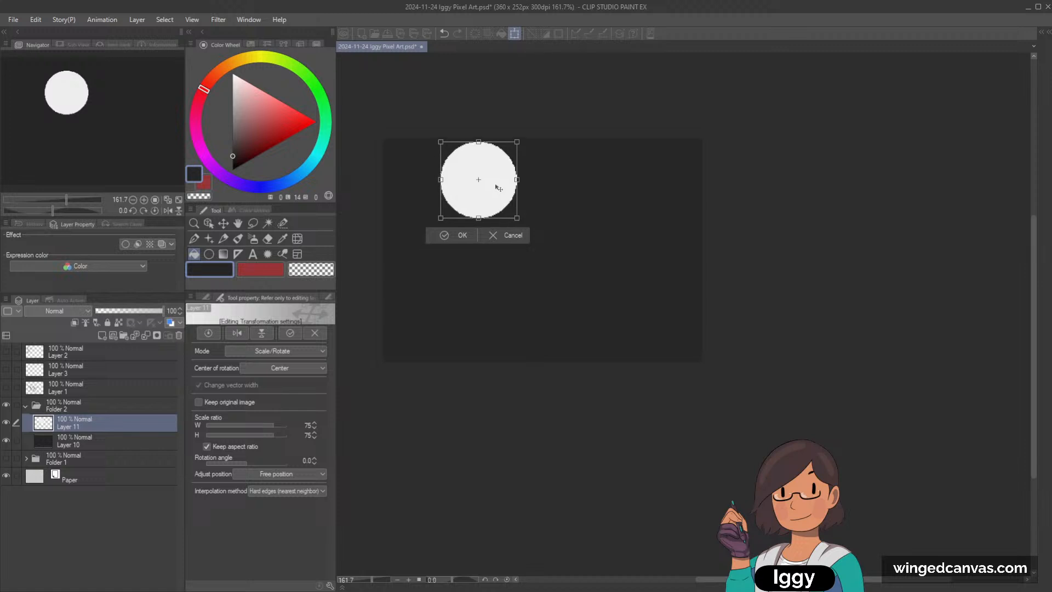
pyautogui.click(460, 236)
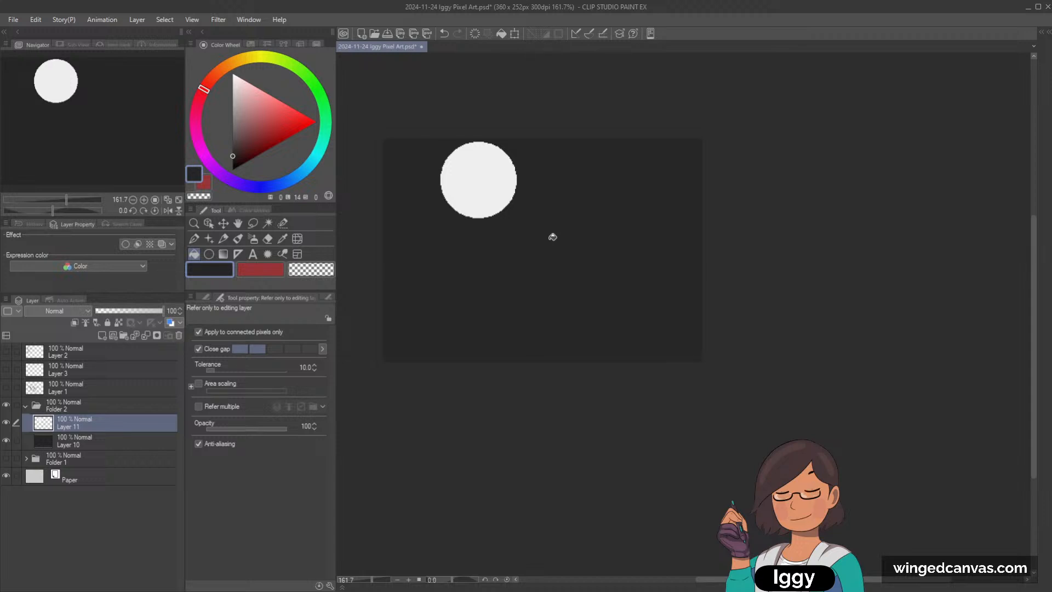
# Step: Add a layer between the moon and background, and set up the Dot pen with a mid grey of lightness 50
pyautogui.click(223, 240)
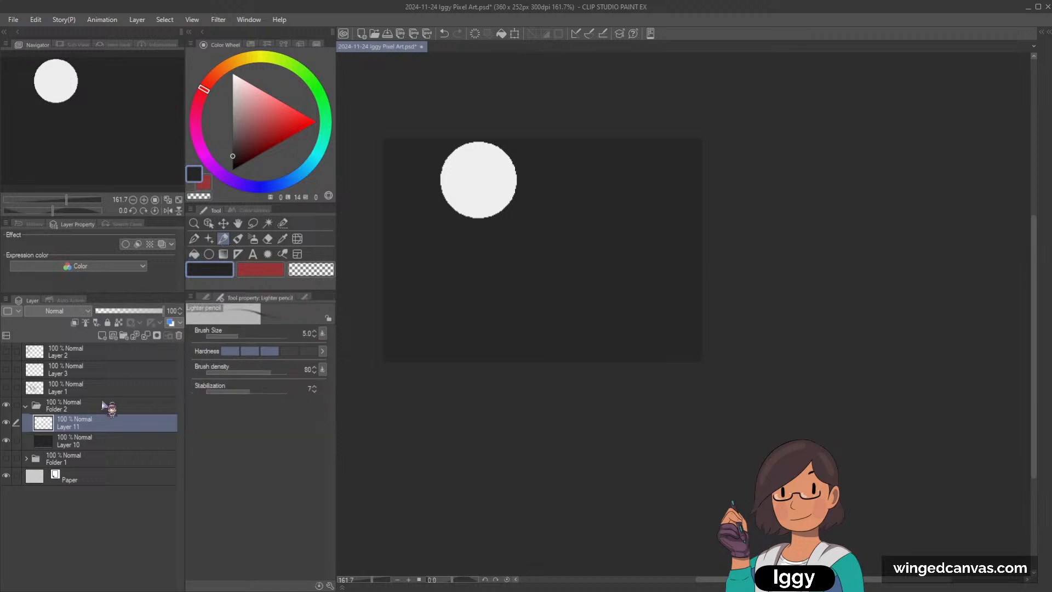
pyautogui.click(102, 336)
pyautogui.moveTo(83, 438); pyautogui.dragTo(88, 458)
pyautogui.click(236, 125)
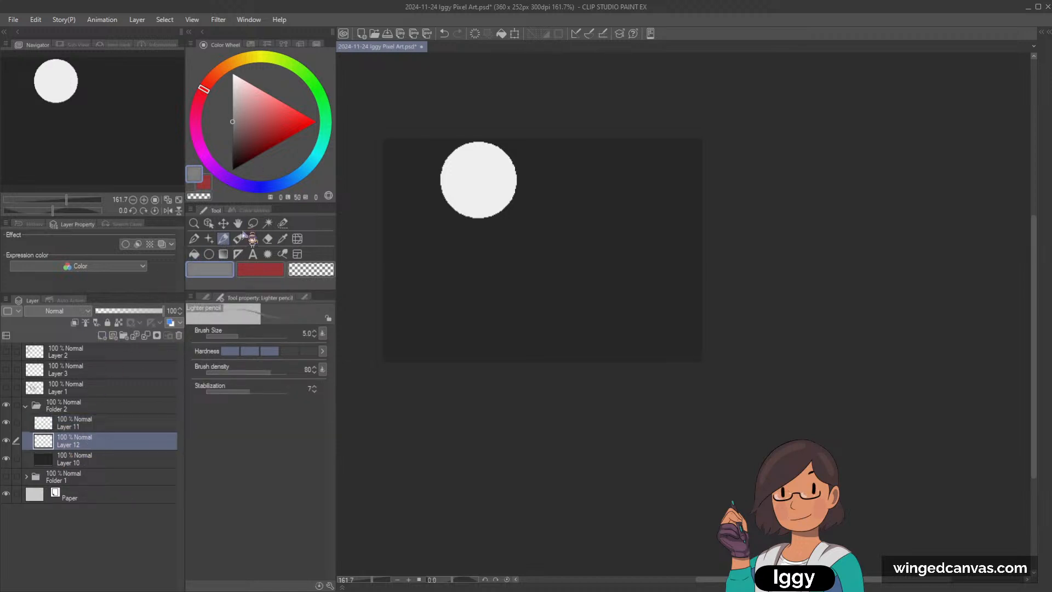
pyautogui.click(205, 298)
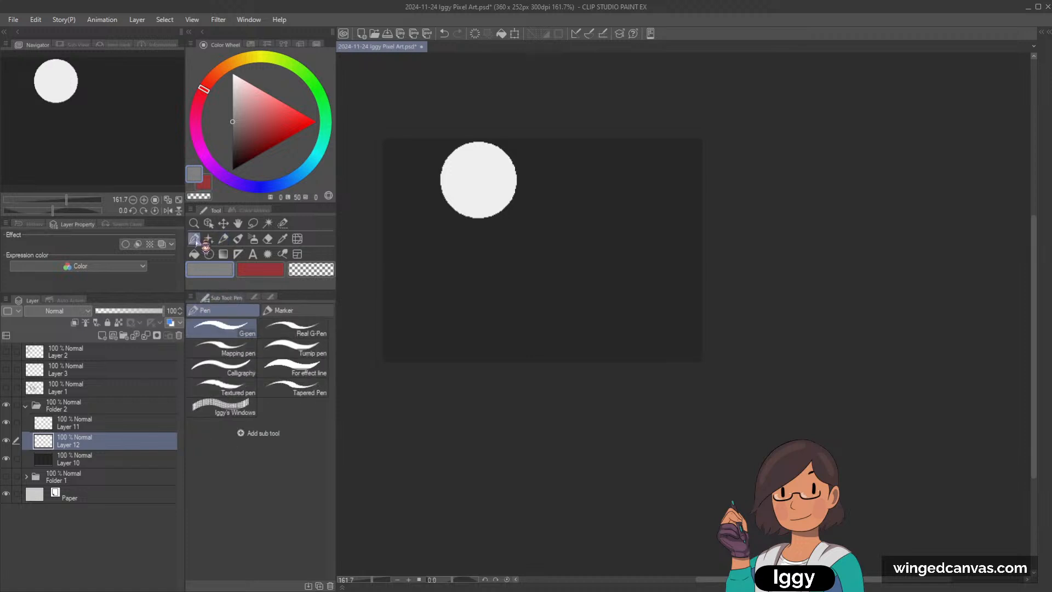
pyautogui.press('p')
pyautogui.click(280, 309)
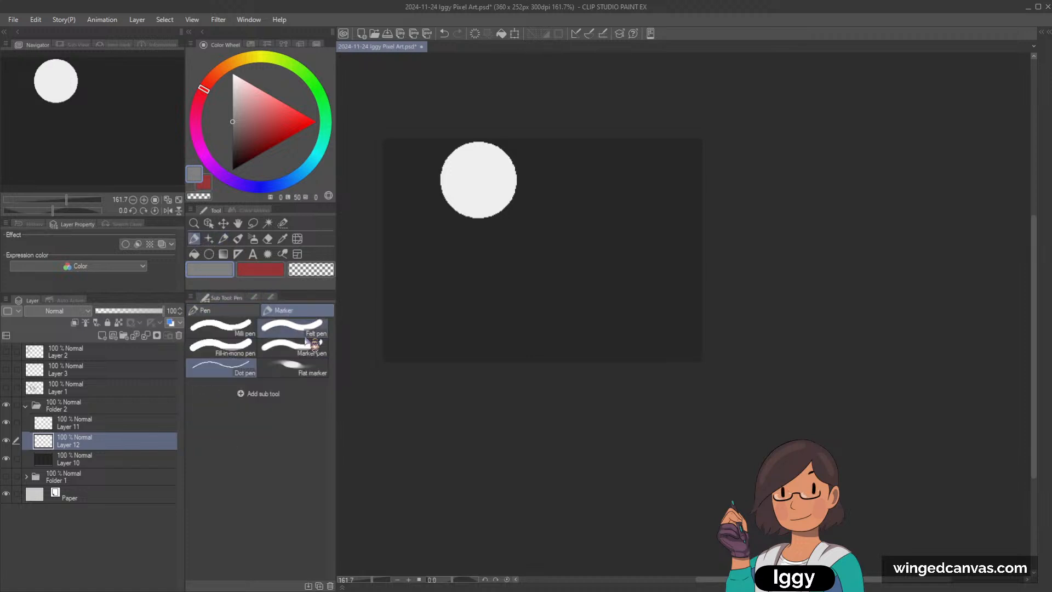
# Step: Try sketching a gabled house outline in perspective below and to the right of the moon, redoing strokes as needed
pyautogui.moveTo(384, 258); pyautogui.dragTo(455, 288)
pyautogui.hotkey('ctrl', 'z')
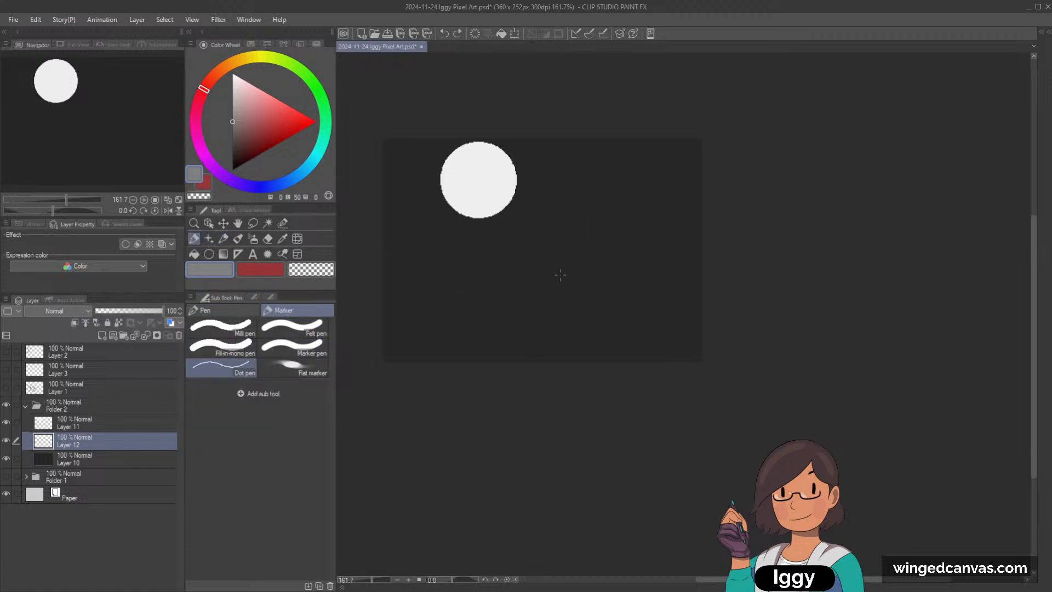
pyautogui.moveTo(564, 284); pyautogui.dragTo(571, 235)
pyautogui.hotkey('ctrl', 'z')
pyautogui.moveTo(546, 292)
pyautogui.mouseDown()
pyautogui.moveTo(554, 231)
pyautogui.moveTo(586, 203)
pyautogui.mouseUp()
pyautogui.hotkey('ctrl', 'z')
pyautogui.moveTo(551, 277)
pyautogui.mouseDown()
pyautogui.moveTo(551, 236)
pyautogui.moveTo(583, 213)
pyautogui.moveTo(613, 232)
pyautogui.mouseUp()
pyautogui.moveTo(551, 276); pyautogui.dragTo(613, 281)
pyautogui.hotkey('ctrl', 'z')
pyautogui.moveTo(579, 210)
pyautogui.mouseDown()
pyautogui.moveTo(629, 215)
pyautogui.moveTo(646, 238)
pyautogui.moveTo(648, 276)
pyautogui.moveTo(608, 278)
pyautogui.moveTo(649, 272)
pyautogui.mouseUp()
pyautogui.hotkey('ctrl', 'z')
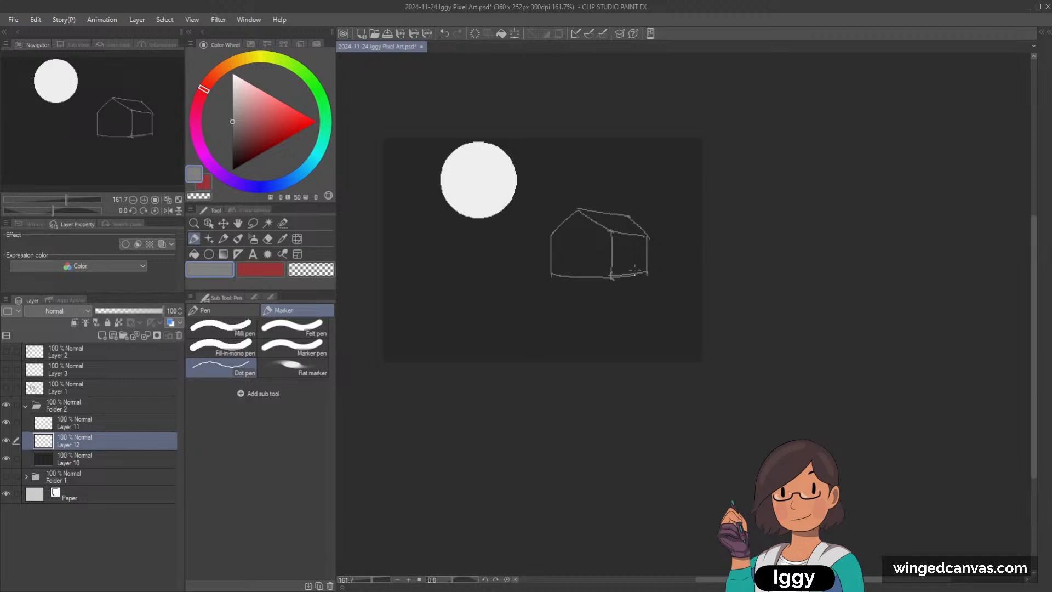
# Step: Undo all strokes of the house sketch
pyautogui.hotkey('ctrl', 'z')
pyautogui.hotkey('ctrl', 'z')
pyautogui.hotkey('ctrl', 'z')
pyautogui.hotkey('ctrl', 'z')
pyautogui.hotkey('ctrl', 'z')
pyautogui.hotkey('ctrl', 'z')
pyautogui.hotkey('ctrl', 'z')
pyautogui.hotkey('ctrl', 'z')
pyautogui.hotkey('ctrl', 'z')
pyautogui.hotkey('ctrl', 'z')
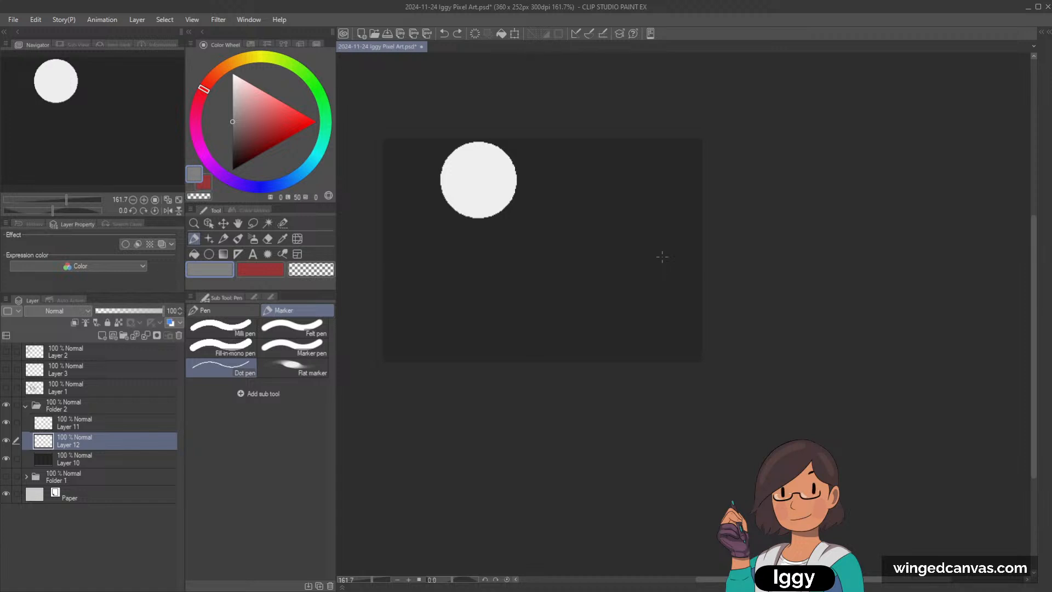
# Step: Move the moon to the canvas's top centre, and finally place it near the upper-left corner
pyautogui.click(209, 223)
pyautogui.moveTo(508, 184); pyautogui.dragTo(550, 184)
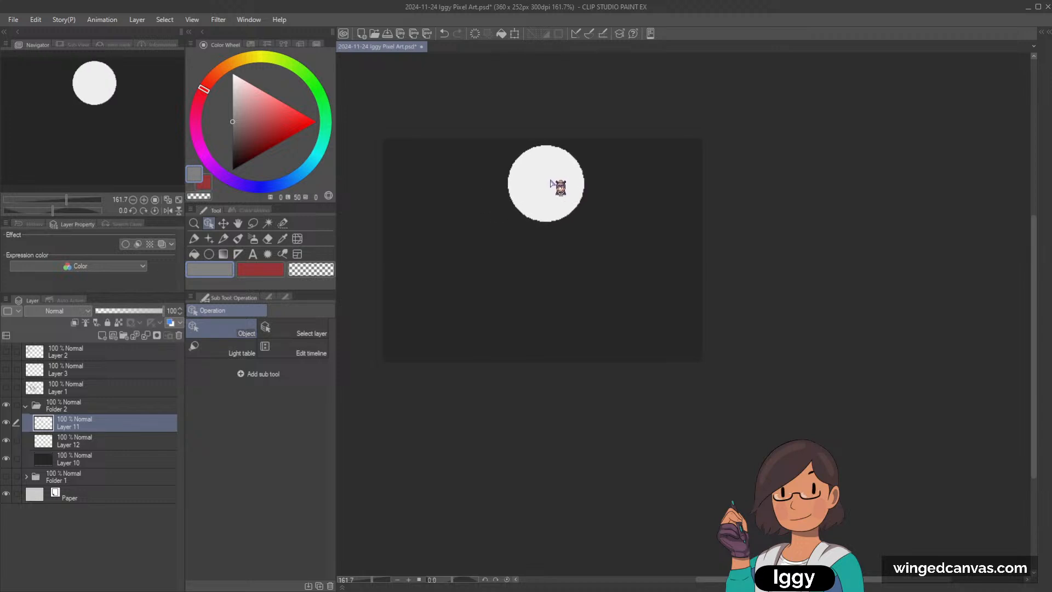
pyautogui.moveTo(554, 191); pyautogui.dragTo(543, 191)
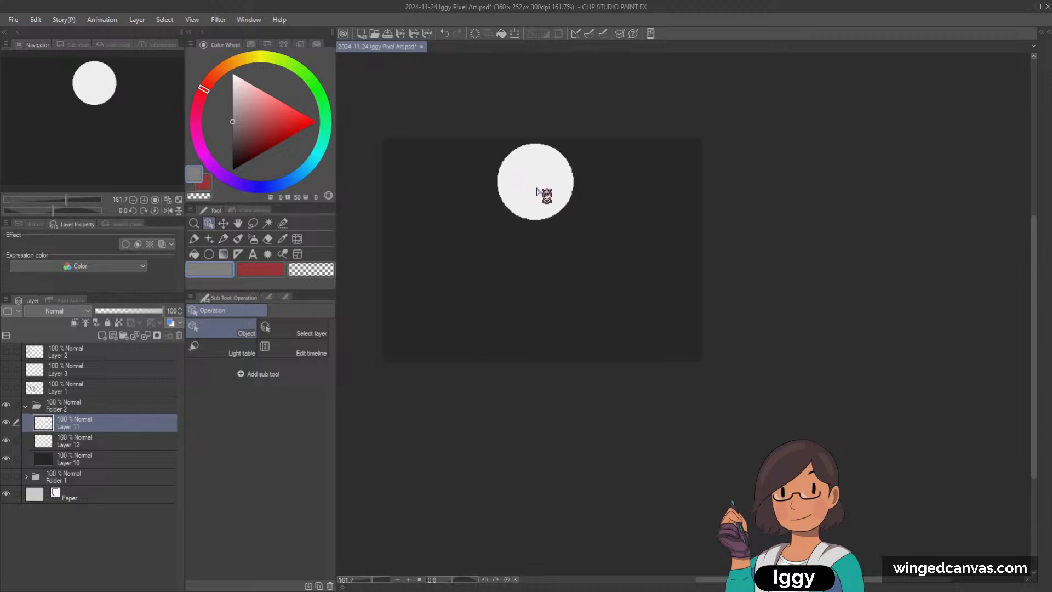
pyautogui.click(88, 443)
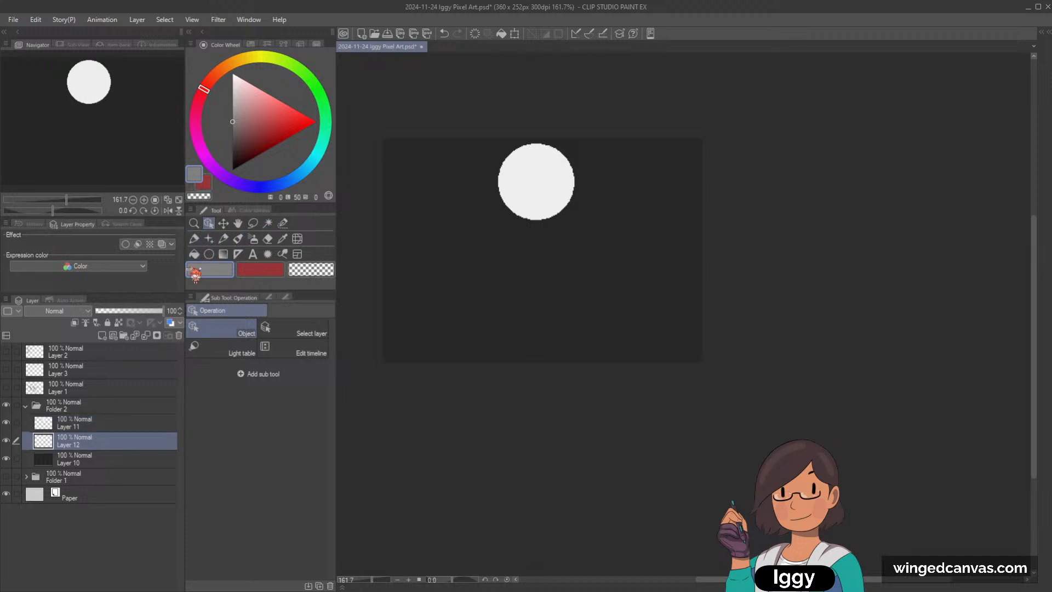
pyautogui.moveTo(526, 190); pyautogui.dragTo(435, 192)
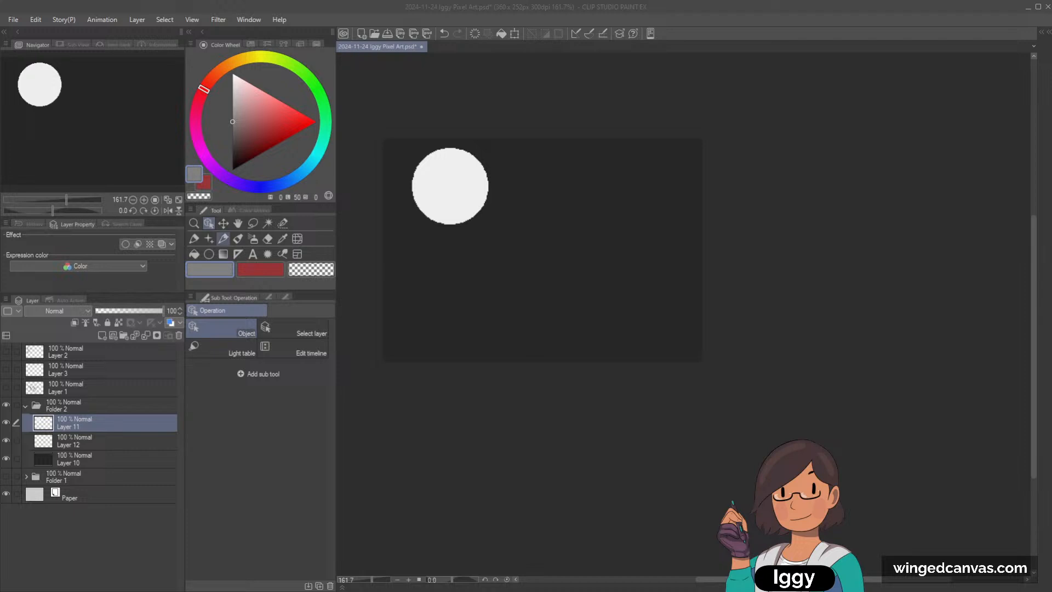
# Step: Try thin sloping Dot pen strokes for a roofline to the right of the moon, and undo them
pyautogui.click(223, 238)
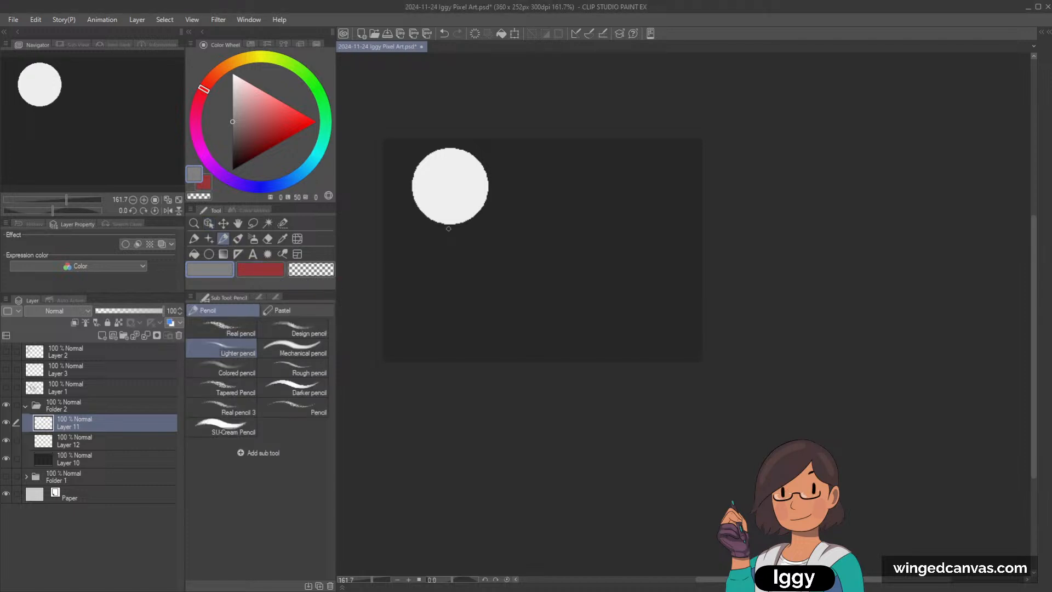
pyautogui.click(195, 240)
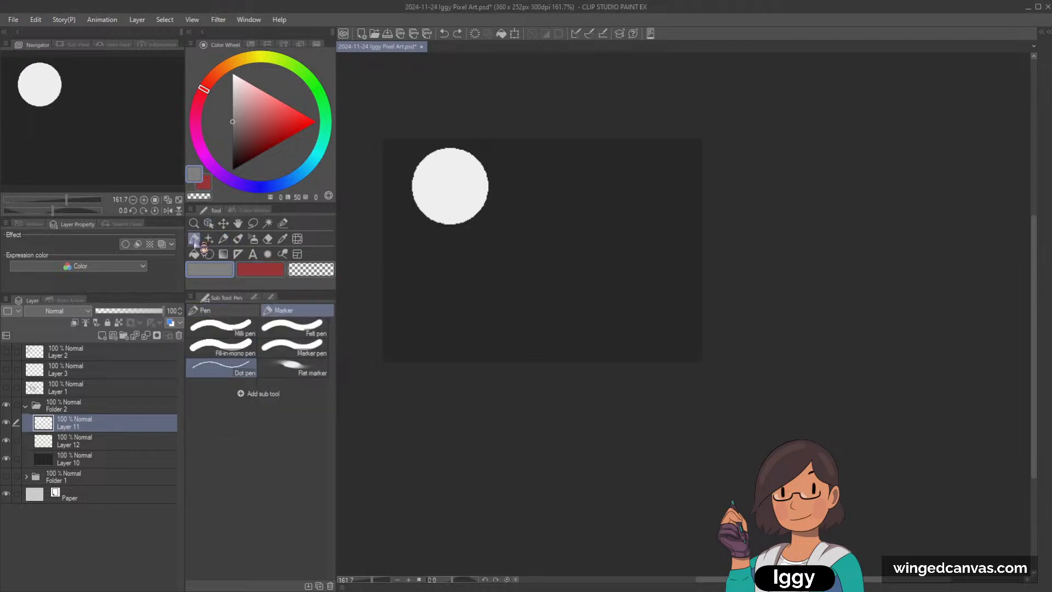
pyautogui.moveTo(460, 232); pyautogui.dragTo(513, 219)
pyautogui.hotkey('ctrl', 'z')
pyautogui.moveTo(564, 182); pyautogui.dragTo(631, 199)
pyautogui.hotkey('ctrl', 'z')
pyautogui.moveTo(575, 171); pyautogui.dragTo(643, 187)
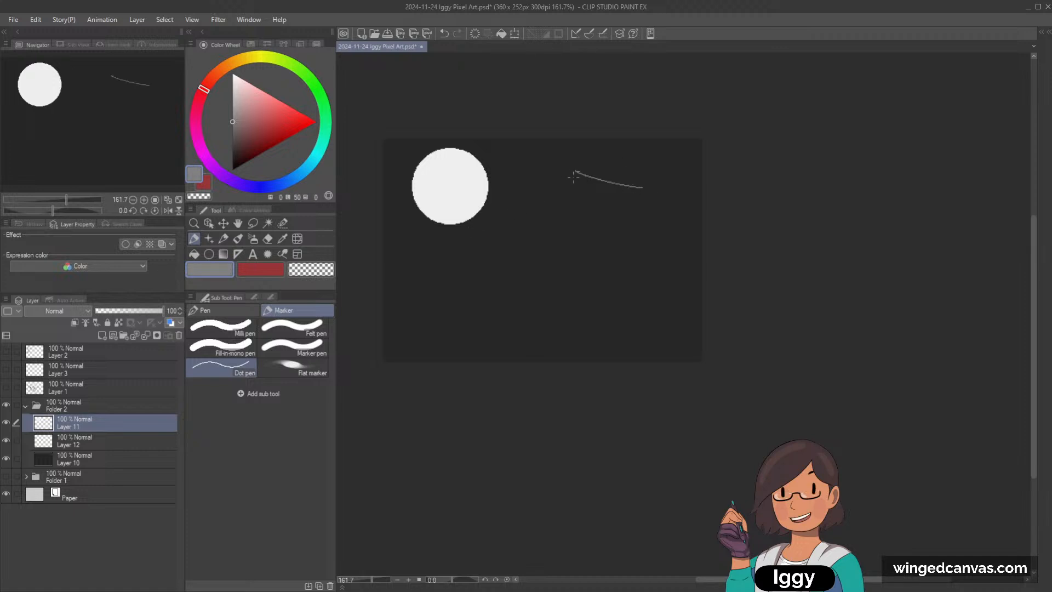
pyautogui.moveTo(576, 172)
pyautogui.mouseDown()
pyautogui.moveTo(593, 203)
pyautogui.moveTo(576, 209)
pyautogui.moveTo(643, 208)
pyautogui.mouseUp()
pyautogui.hotkey('ctrl', 'z')
# Step: Try a gabled roof outline with a base line to the right of the moon, and undo it
pyautogui.hotkey('ctrl', 'z')
pyautogui.hotkey('ctrl', 'z')
pyautogui.hotkey('ctrl', 'z')
pyautogui.hotkey('ctrl', 'z')
pyautogui.hotkey('ctrl', 'z')
pyautogui.moveTo(548, 202); pyautogui.dragTo(573, 169)
pyautogui.moveTo(572, 169)
pyautogui.mouseDown()
pyautogui.moveTo(604, 206)
pyautogui.moveTo(624, 171)
pyautogui.moveTo(659, 202)
pyautogui.mouseUp()
pyautogui.hotkey('ctrl', 'z')
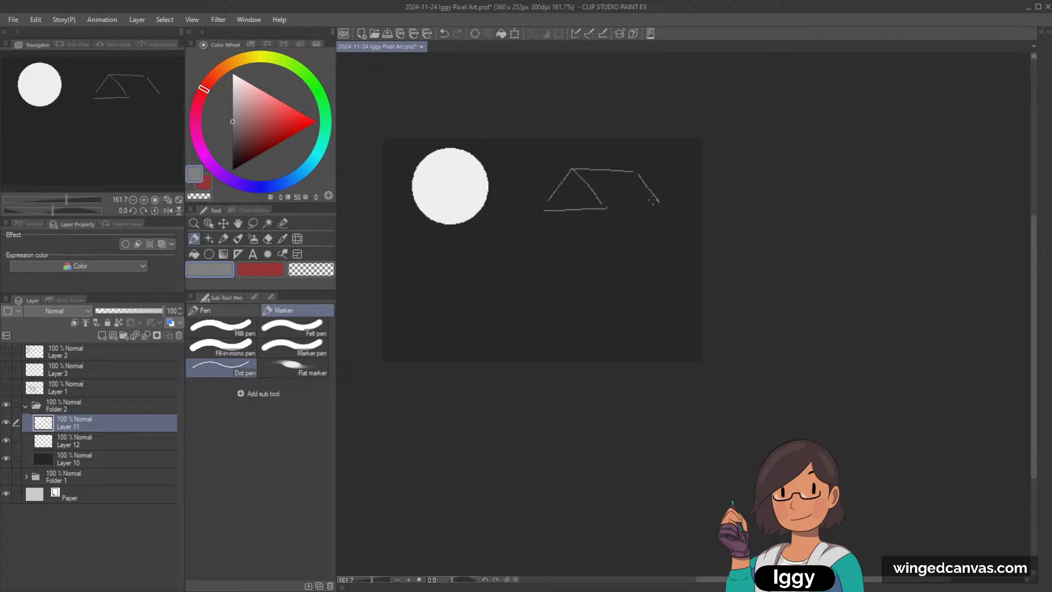
pyautogui.hotkey('ctrl', 'z')
pyautogui.hotkey('ctrl', 'z')
pyautogui.hotkey('ctrl', 'z')
pyautogui.hotkey('ctrl', 'z')
pyautogui.hotkey('ctrl', 'z')
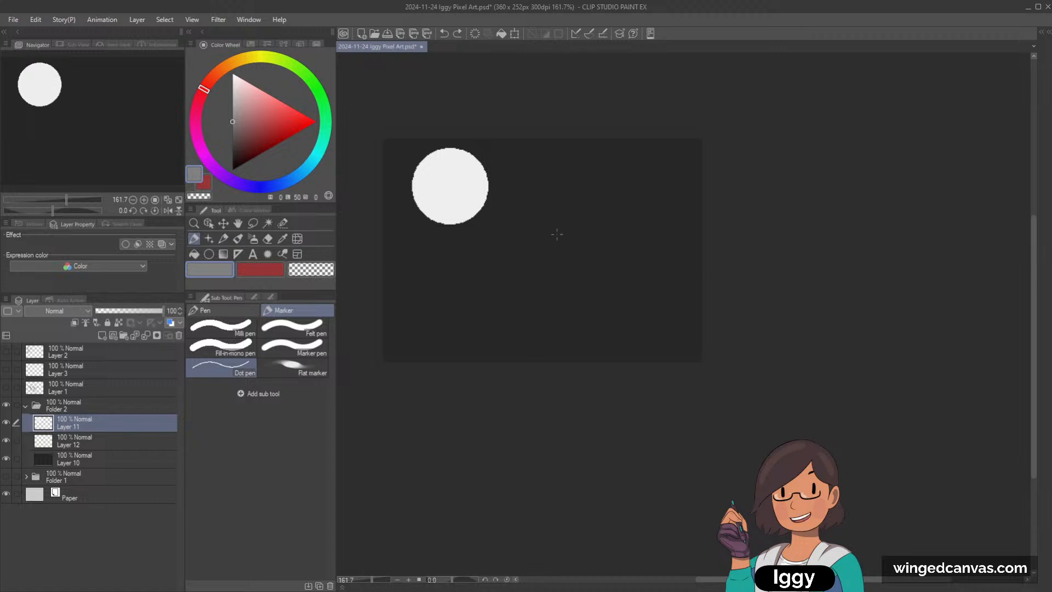
# Step: Draw a nearly horizontal thin grey line from just below and right of the moon to the canvas's right edge, redrawing it until suitable
pyautogui.moveTo(506, 251); pyautogui.dragTo(505, 364)
pyautogui.hotkey('ctrl', 'z')
pyautogui.moveTo(509, 233); pyautogui.dragTo(696, 248)
pyautogui.hotkey('ctrl', 'z')
pyautogui.moveTo(507, 231); pyautogui.dragTo(698, 241)
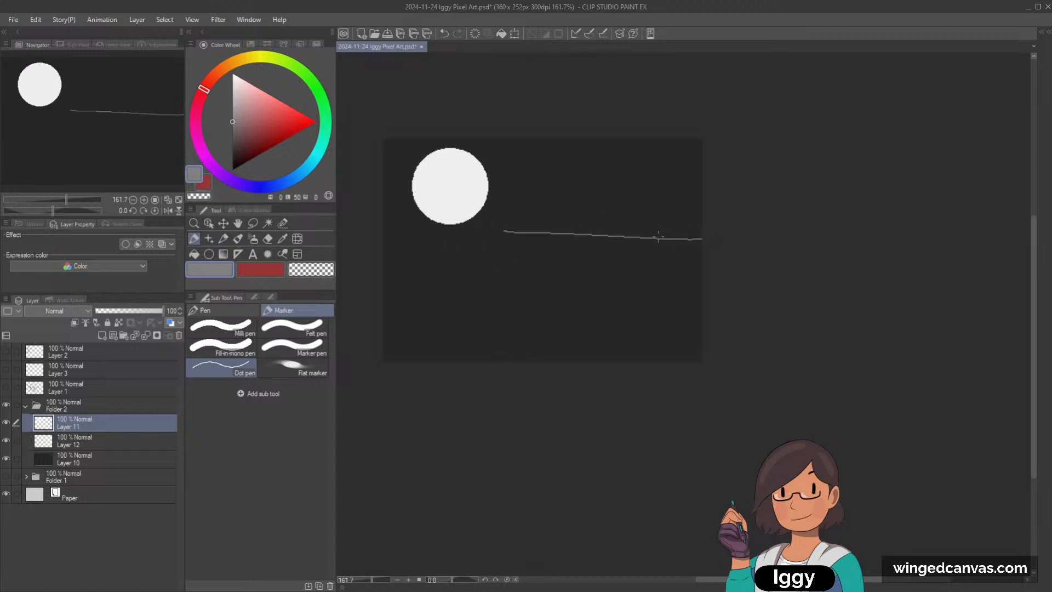
pyautogui.hotkey('ctrl', 'z')
pyautogui.moveTo(517, 247); pyautogui.dragTo(702, 249)
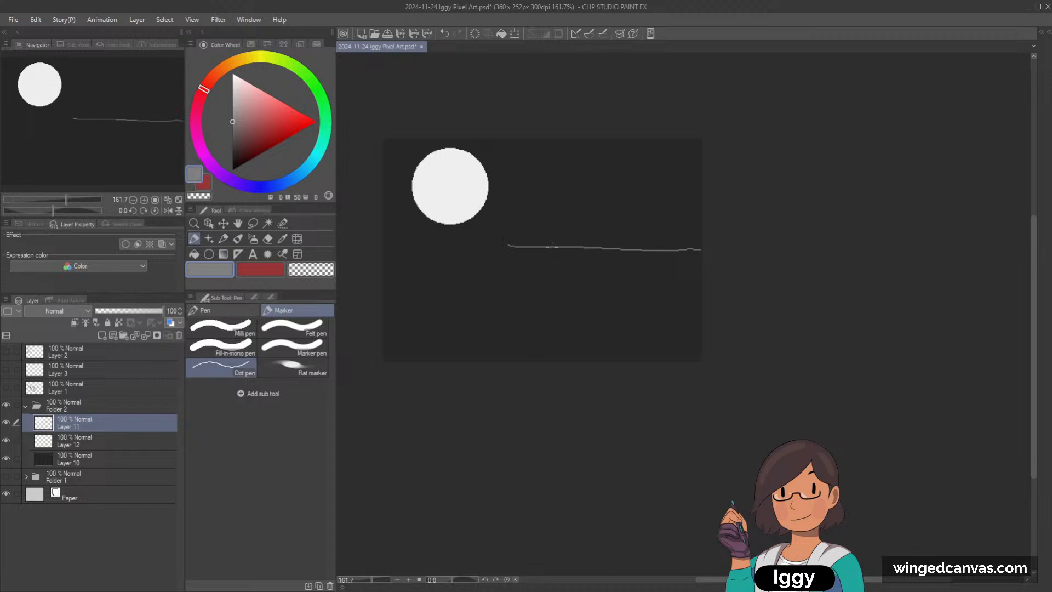
# Step: Draw a gabled house outline in thin grey lines on the ground line, with its long side reaching toward the canvas's right edge
pyautogui.moveTo(552, 246); pyautogui.dragTo(550, 161)
pyautogui.hotkey('ctrl', 'z')
pyautogui.moveTo(553, 193)
pyautogui.mouseDown()
pyautogui.moveTo(581, 164)
pyautogui.moveTo(618, 199)
pyautogui.mouseUp()
pyautogui.hotkey('ctrl', 'z')
pyautogui.moveTo(580, 165)
pyautogui.mouseDown()
pyautogui.moveTo(612, 193)
pyautogui.moveTo(617, 249)
pyautogui.moveTo(657, 166)
pyautogui.moveTo(669, 166)
pyautogui.moveTo(690, 193)
pyautogui.mouseUp()
pyautogui.moveTo(615, 191); pyautogui.dragTo(696, 192)
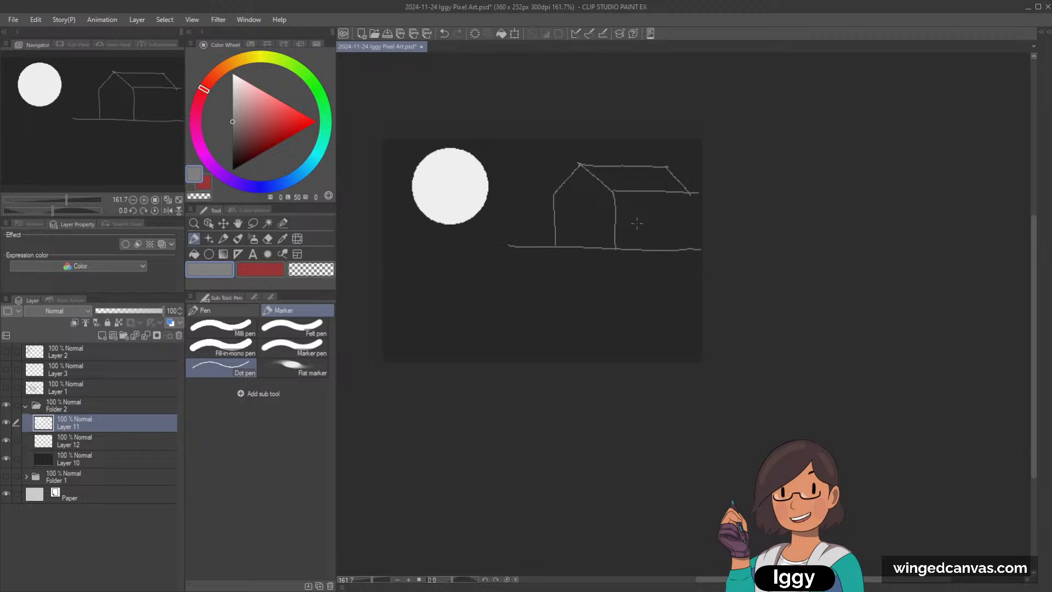
pyautogui.moveTo(689, 193); pyautogui.dragTo(691, 250)
# Step: Extend the ground line leftward to just below the moon, redrawing it until it joins the house's base line cleanly
pyautogui.moveTo(507, 246); pyautogui.dragTo(465, 248)
pyautogui.hotkey('ctrl', 'z')
pyautogui.hotkey('ctrl', 'z')
pyautogui.hotkey('ctrl', 'z')
pyautogui.moveTo(533, 250)
pyautogui.mouseDown()
pyautogui.moveTo(460, 255)
pyautogui.moveTo(459, 247)
pyautogui.moveTo(548, 241)
pyautogui.mouseUp()
pyautogui.hotkey('ctrl', 'z')
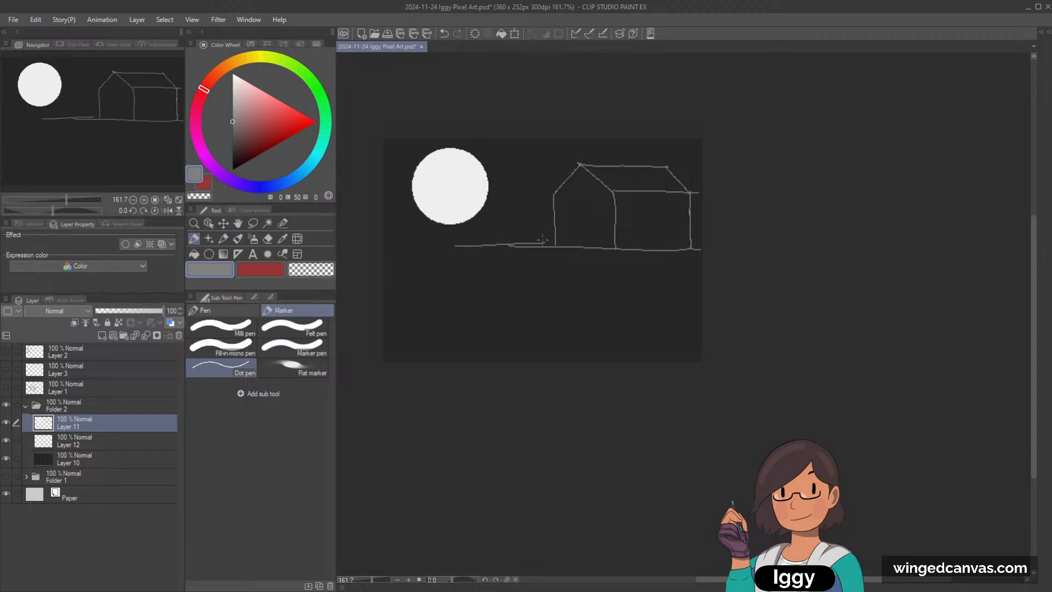
# Step: Draw a curved cliff edge from the ground line's left end down to the canvas's bottom, with a small outward branch at its foot
pyautogui.hotkey('ctrl', 'z')
pyautogui.moveTo(456, 246)
pyautogui.mouseDown()
pyautogui.moveTo(536, 246)
pyautogui.moveTo(482, 295)
pyautogui.mouseUp()
pyautogui.hotkey('ctrl', 'z')
pyautogui.moveTo(453, 246); pyautogui.dragTo(495, 369)
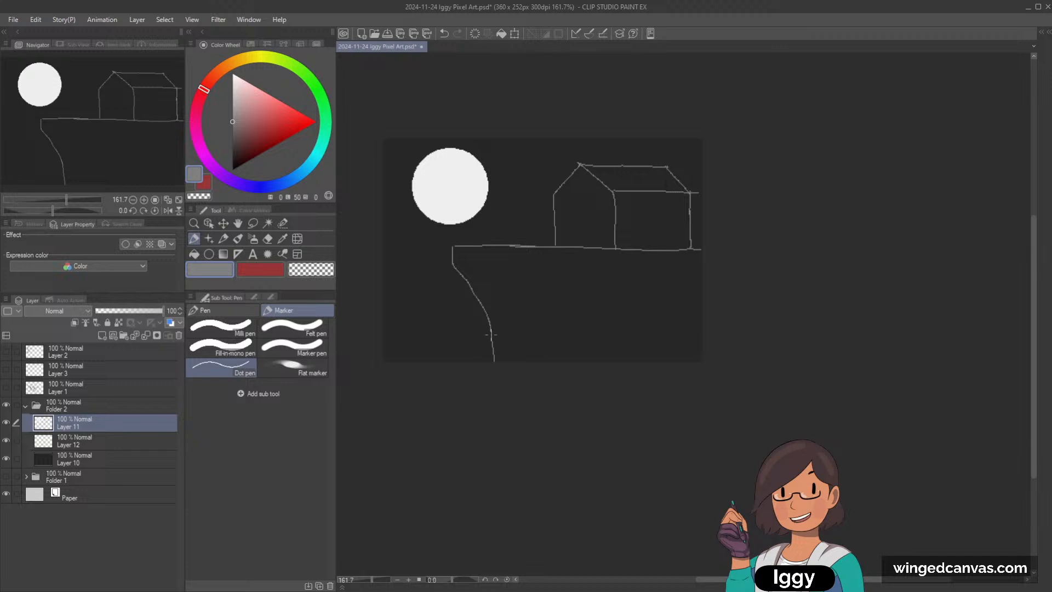
pyautogui.moveTo(491, 335); pyautogui.dragTo(474, 391)
pyautogui.hotkey('ctrl', 't')
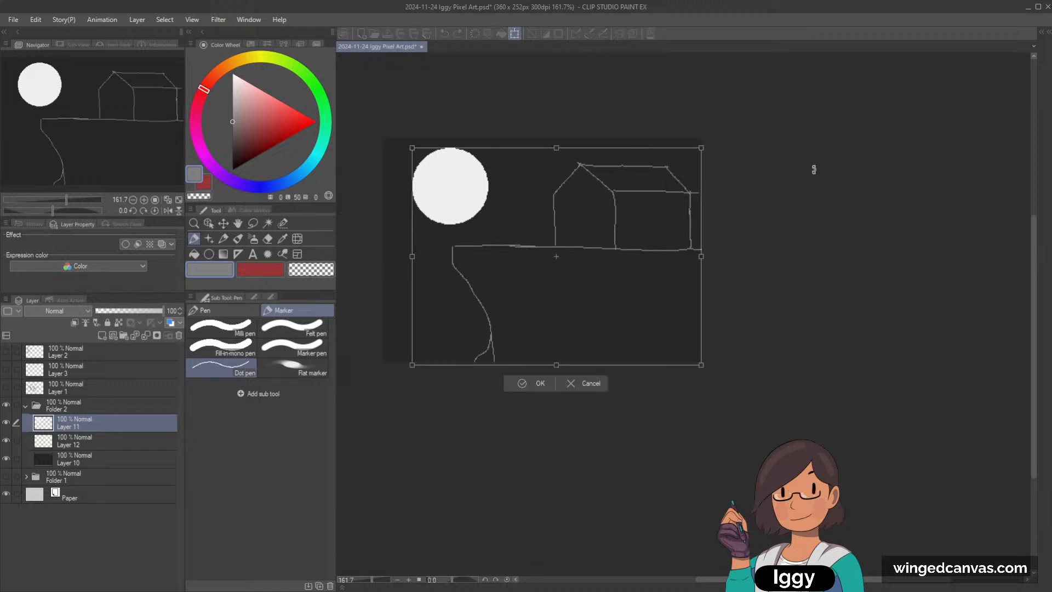
pyautogui.moveTo(702, 148)
pyautogui.mouseDown()
pyautogui.moveTo(655, 182)
pyautogui.moveTo(669, 202)
pyautogui.mouseUp()
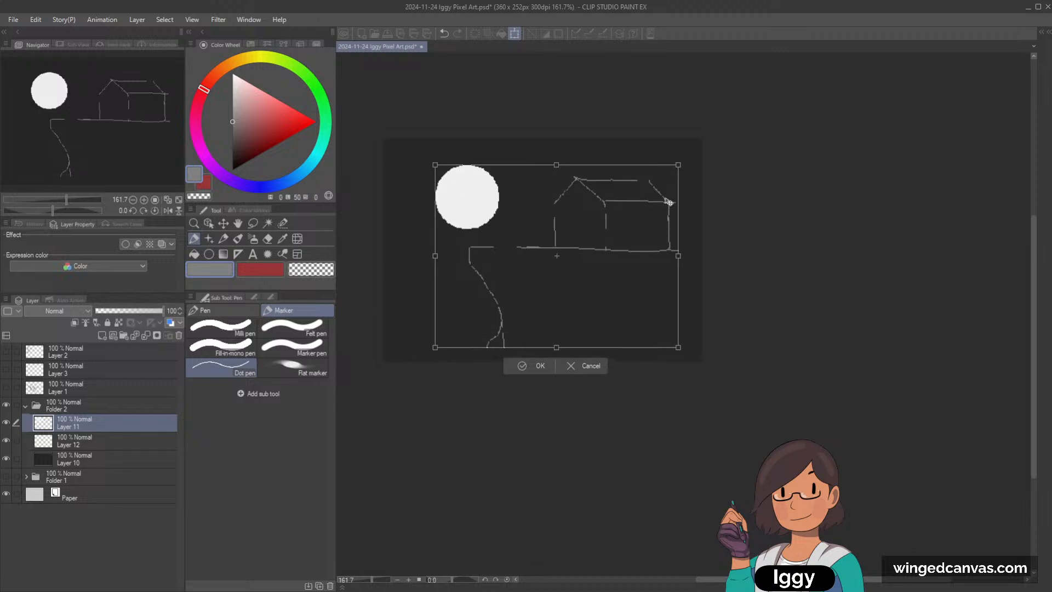
pyautogui.click(587, 377)
# Step: Lasso the house and cliff lines without the moon, cut and paste them onto their own layer, and clear the selection
pyautogui.click(253, 223)
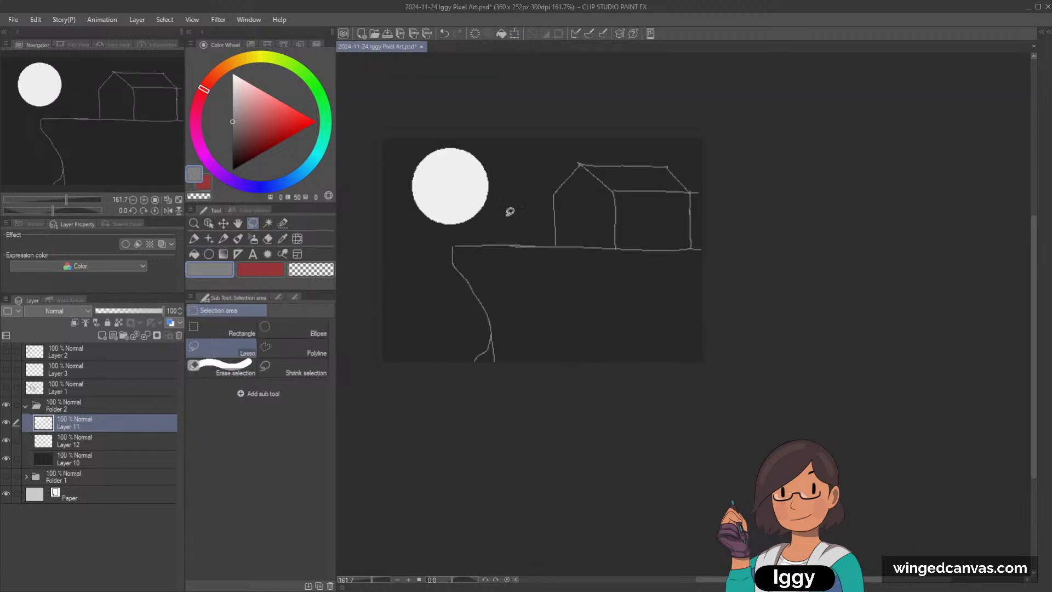
pyautogui.moveTo(514, 226)
pyautogui.mouseDown()
pyautogui.moveTo(461, 231)
pyautogui.moveTo(606, 425)
pyautogui.moveTo(657, 93)
pyautogui.moveTo(533, 207)
pyautogui.mouseUp()
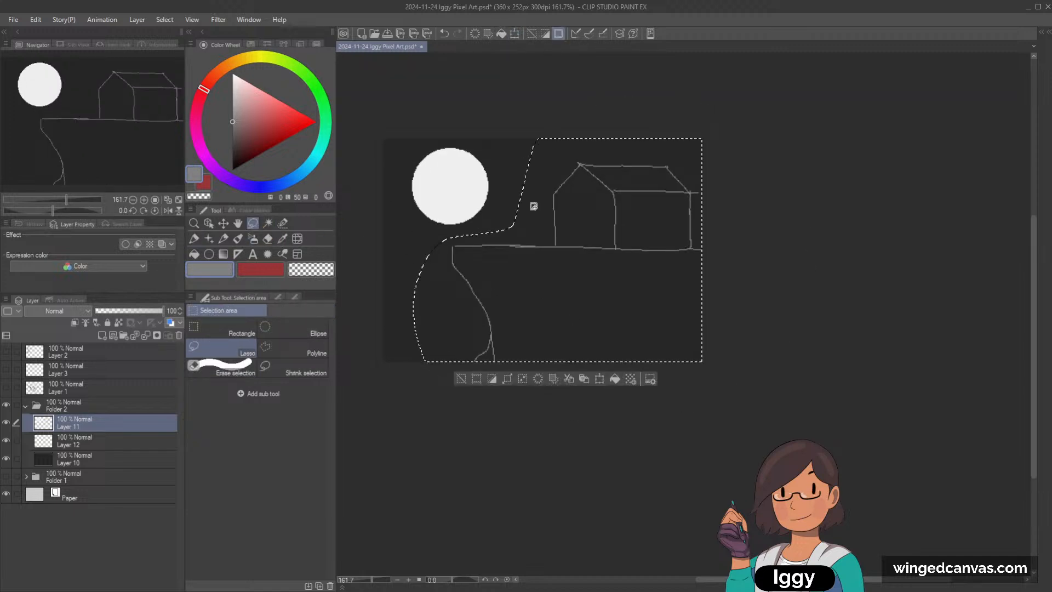
pyautogui.hotkey('ctrl', 'x')
pyautogui.hotkey('ctrl', 'v')
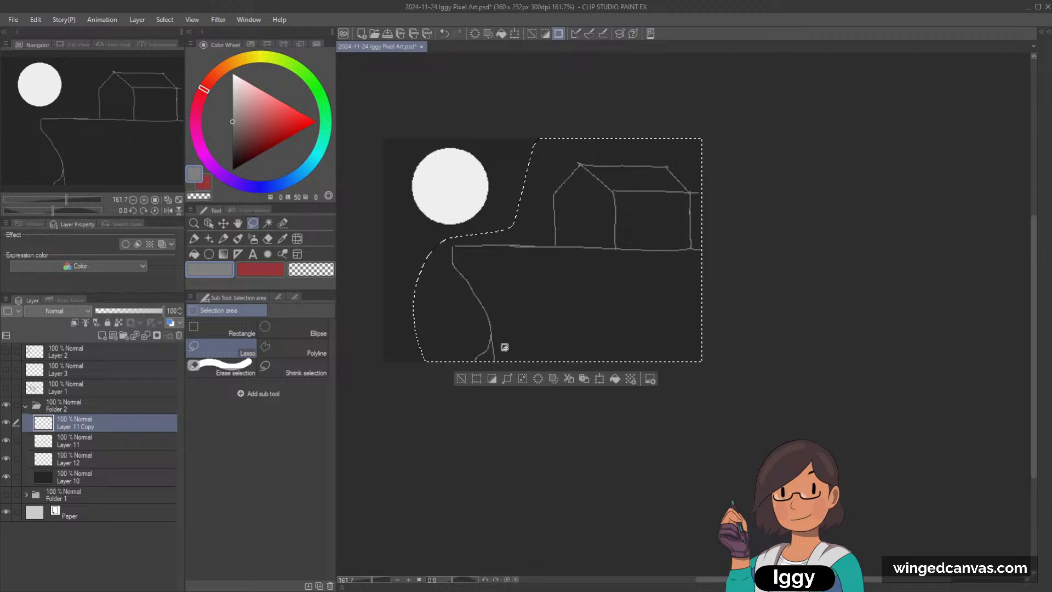
pyautogui.click(462, 379)
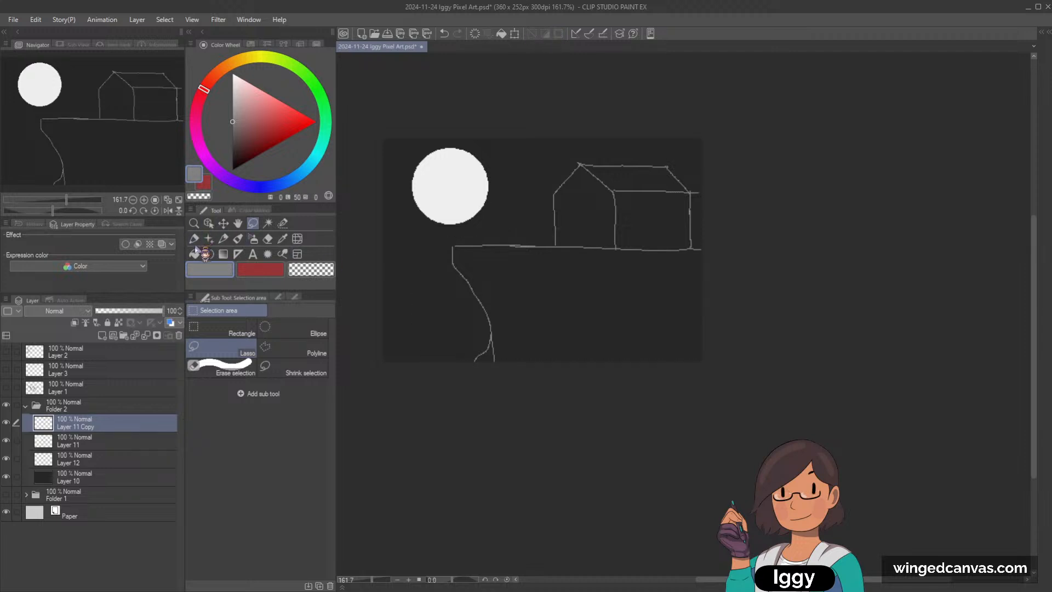
# Step: Scale the pasted house-and-cliff sketch down slightly and shift it right so the house runs up to the canvas's right edge
pyautogui.click(193, 224)
pyautogui.hotkey('ctrl', 't')
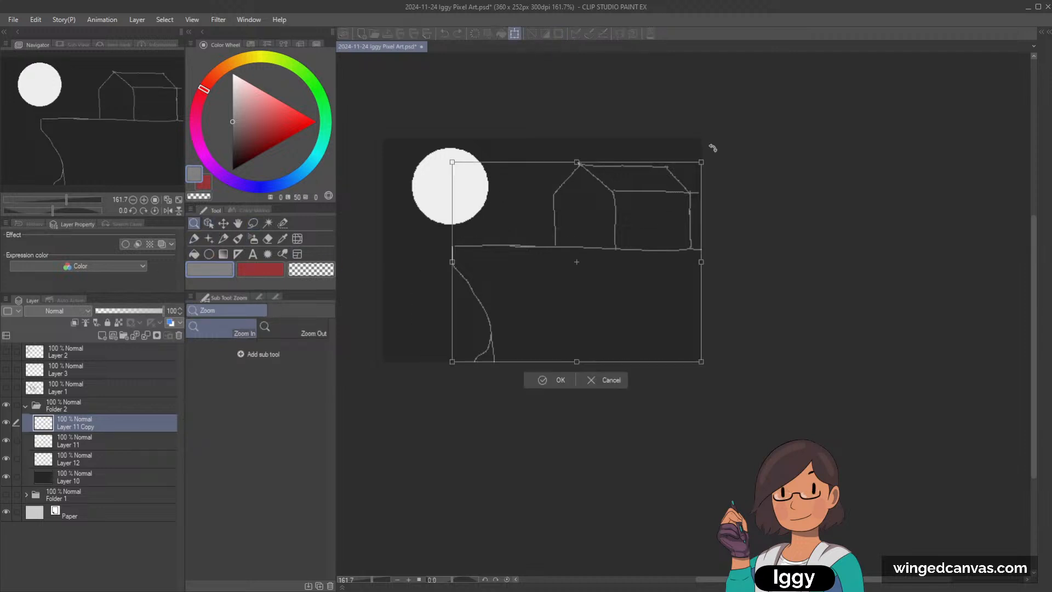
pyautogui.moveTo(702, 163)
pyautogui.mouseDown()
pyautogui.moveTo(683, 186)
pyautogui.moveTo(704, 161)
pyautogui.mouseUp()
pyautogui.click(560, 356)
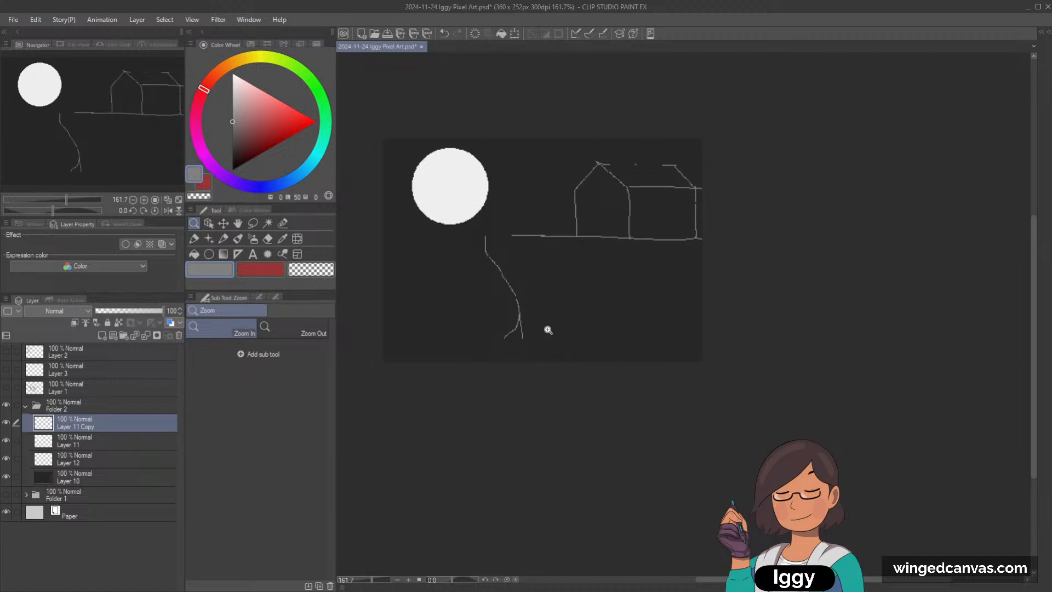
# Step: Draw a thin, nearly horizontal Dot pen ground line across the full canvas width at the cliff's foot, retrying until it fits
pyautogui.click(223, 238)
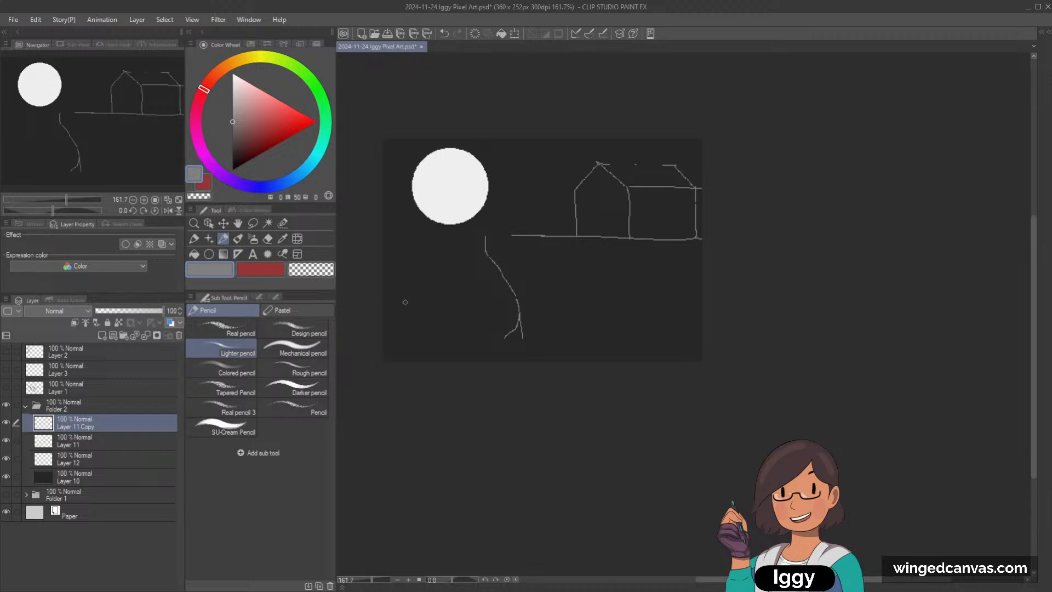
pyautogui.moveTo(388, 337); pyautogui.dragTo(623, 346)
pyautogui.hotkey('ctrl', 'z')
pyautogui.press('p')
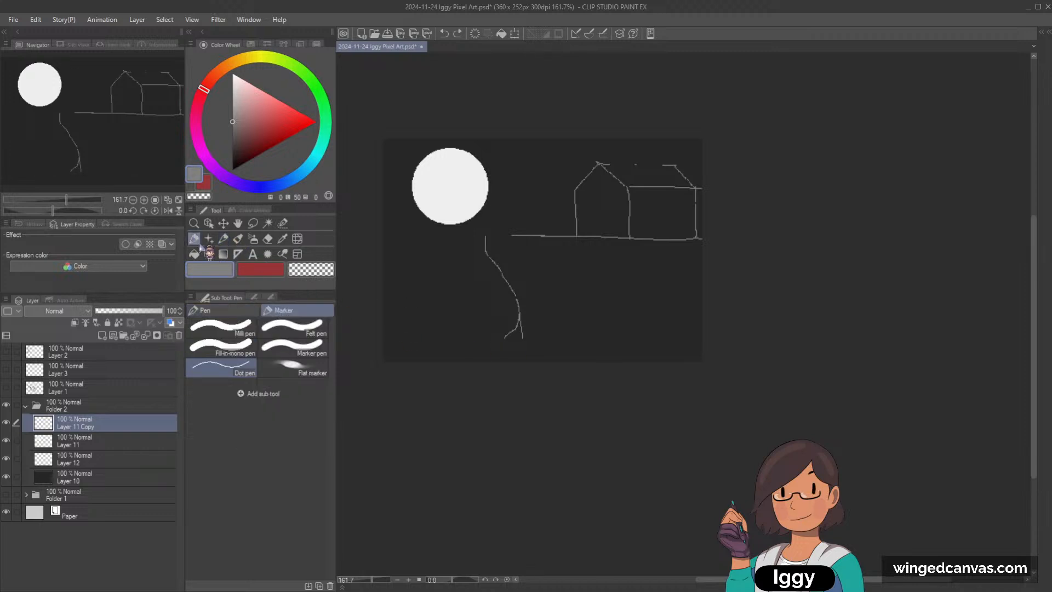
pyautogui.moveTo(387, 342)
pyautogui.mouseDown()
pyautogui.moveTo(608, 354)
pyautogui.moveTo(422, 337)
pyautogui.moveTo(702, 341)
pyautogui.mouseUp()
pyautogui.hotkey('ctrl', 'z')
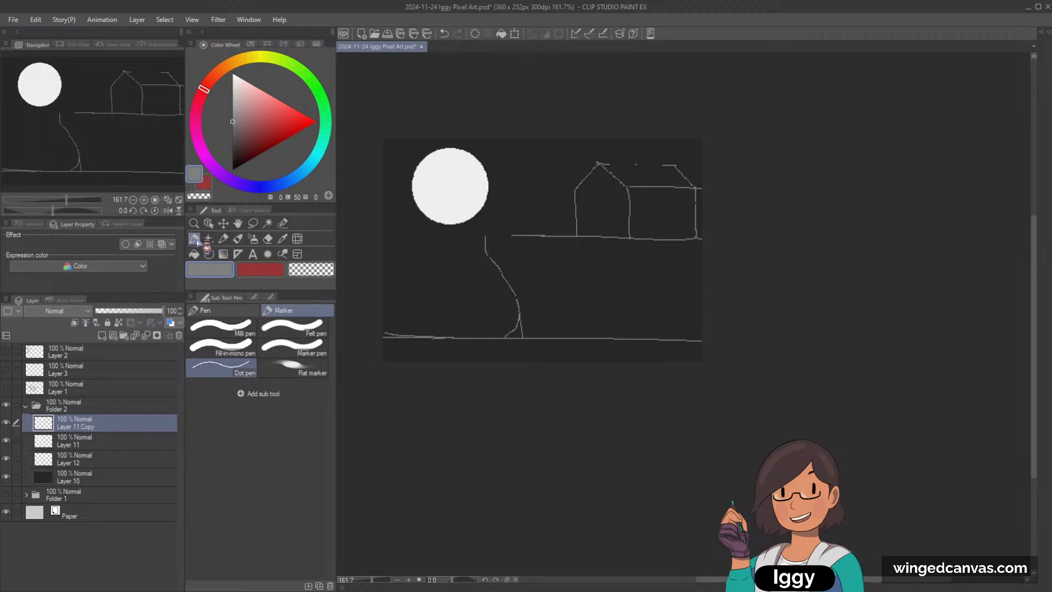
pyautogui.hotkey('ctrl', 'z')
# Step: Close the gaps in the clifftop line and thicken the contour of the roof, left wall, clifftop, cliff and lower-left ground with the G-pen
pyautogui.moveTo(486, 234)
pyautogui.mouseDown()
pyautogui.moveTo(576, 238)
pyautogui.moveTo(573, 198)
pyautogui.moveTo(597, 166)
pyautogui.mouseUp()
pyautogui.moveTo(575, 186)
pyautogui.mouseDown()
pyautogui.moveTo(601, 162)
pyautogui.moveTo(577, 189)
pyautogui.moveTo(585, 179)
pyautogui.mouseUp()
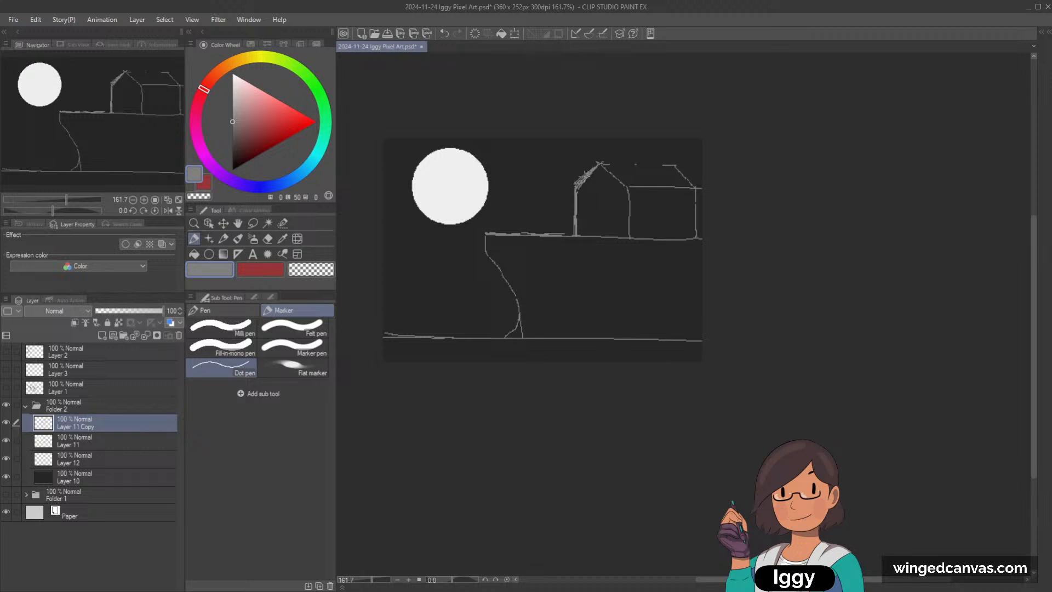
pyautogui.click(222, 310)
pyautogui.moveTo(574, 185); pyautogui.dragTo(576, 235)
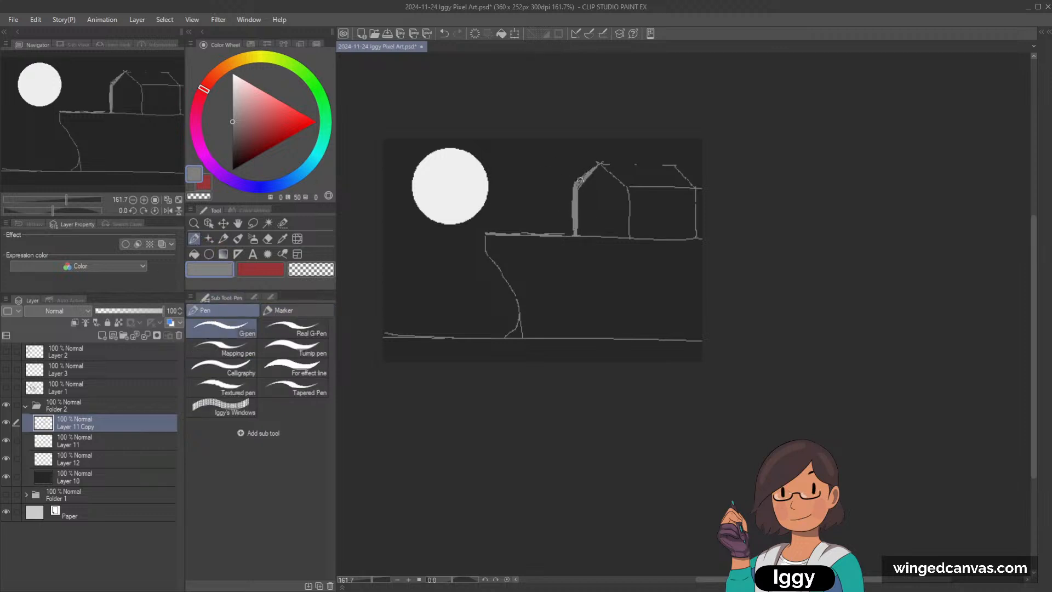
pyautogui.moveTo(577, 183)
pyautogui.mouseDown()
pyautogui.moveTo(600, 156)
pyautogui.moveTo(683, 164)
pyautogui.mouseUp()
pyautogui.hotkey('ctrl', 'z')
pyautogui.moveTo(605, 164); pyautogui.dragTo(682, 164)
pyautogui.moveTo(682, 164); pyautogui.dragTo(627, 160)
pyautogui.moveTo(487, 235)
pyautogui.mouseDown()
pyautogui.moveTo(575, 234)
pyautogui.moveTo(490, 254)
pyautogui.moveTo(521, 323)
pyautogui.mouseUp()
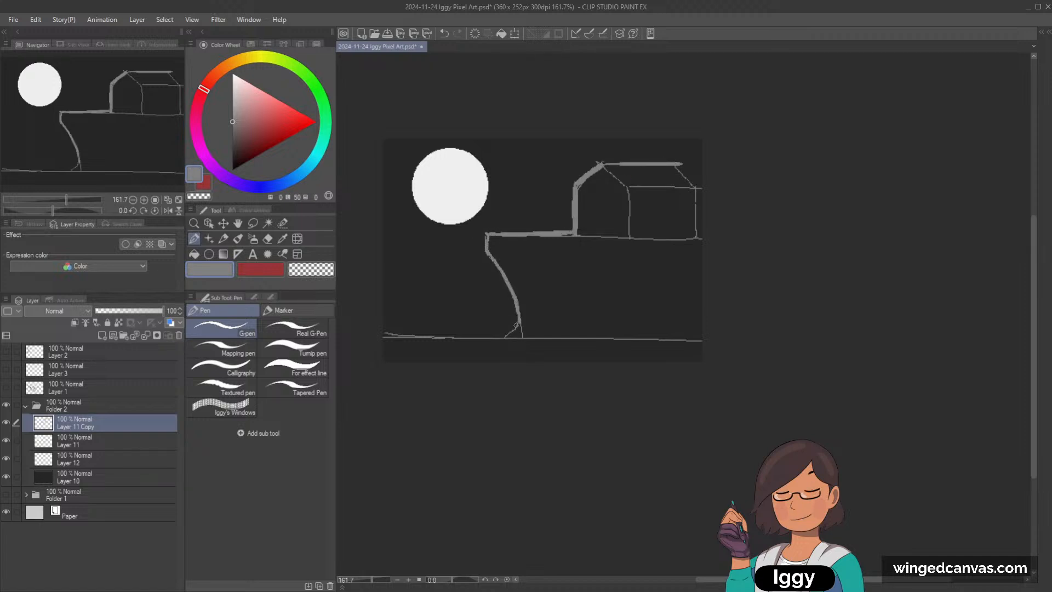
pyautogui.moveTo(382, 333); pyautogui.dragTo(515, 329)
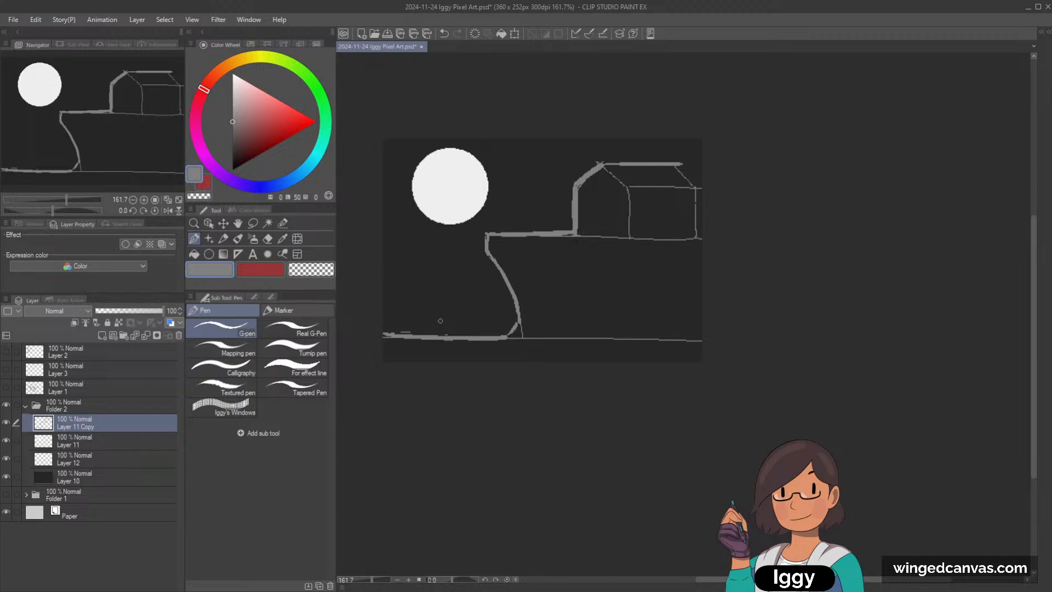
# Step: Add a new layer above Layer 11 and draw a thin horizon line and an irregular shoreline left of the cliff
pyautogui.click(92, 446)
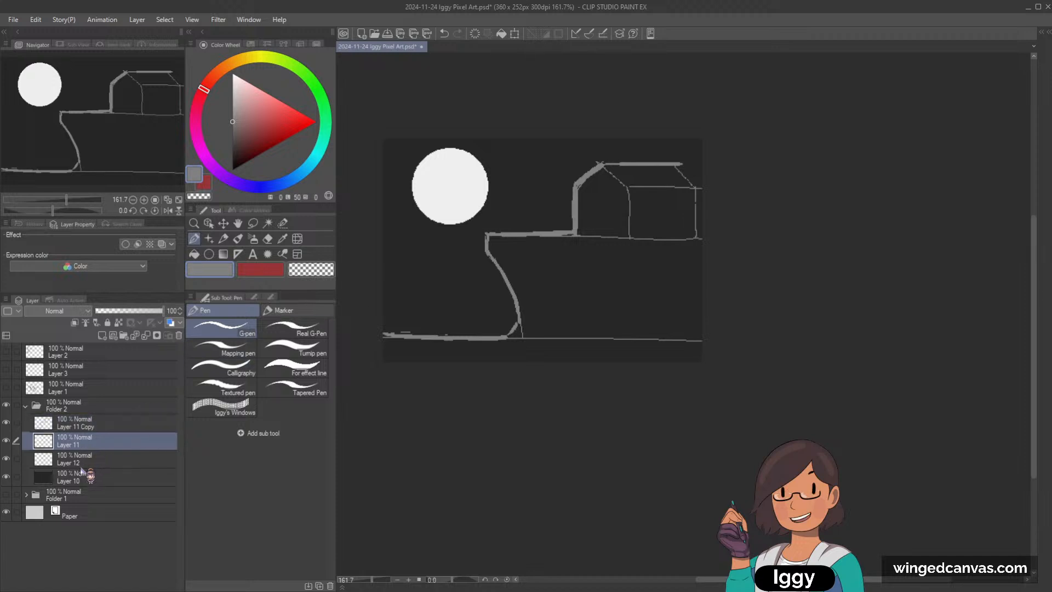
pyautogui.click(102, 335)
pyautogui.press('[')
pyautogui.press('[')
pyautogui.moveTo(383, 280); pyautogui.dragTo(512, 282)
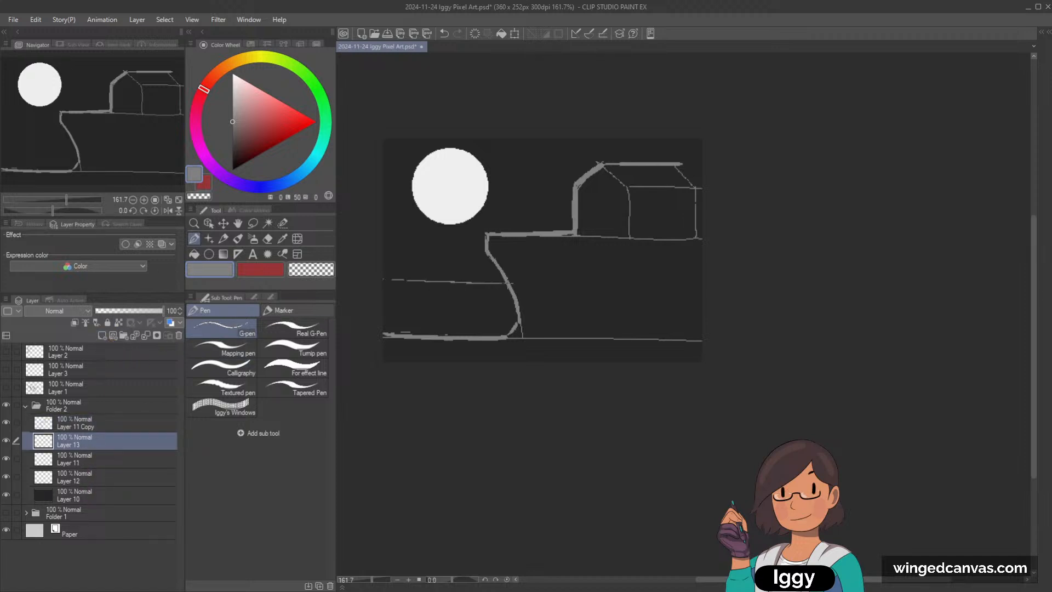
pyautogui.moveTo(391, 281)
pyautogui.mouseDown()
pyautogui.moveTo(389, 301)
pyautogui.moveTo(463, 327)
pyautogui.moveTo(500, 328)
pyautogui.moveTo(518, 311)
pyautogui.mouseUp()
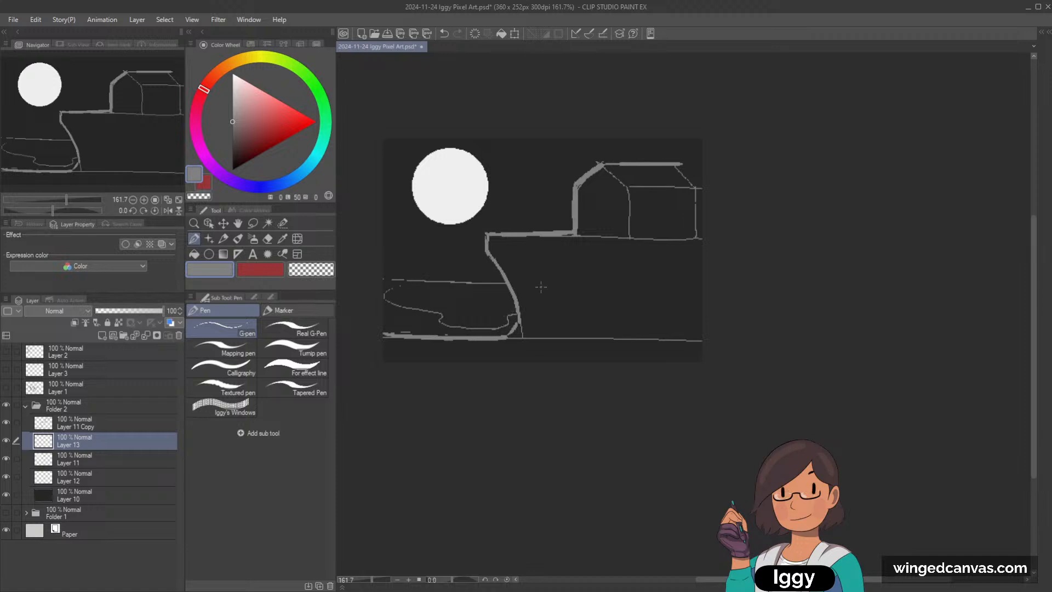
# Step: Sample the moon's colour, darken it to light grey, and paint a rounded reflection patch on the water below the moon
pyautogui.keyDown('alt'); pyautogui.click(447, 193); pyautogui.keyUp('alt')
pyautogui.press(']')
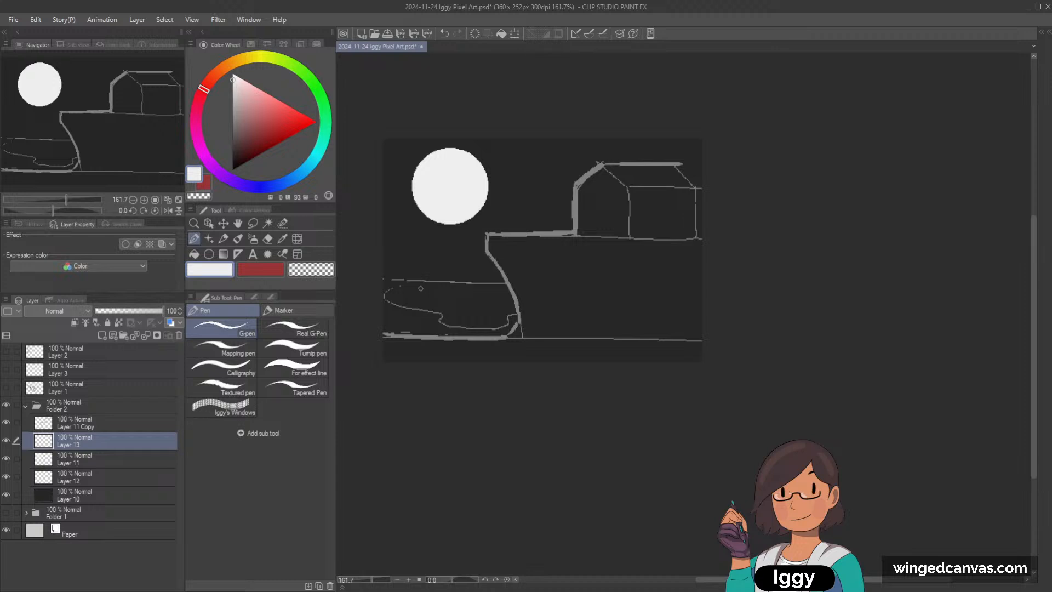
pyautogui.moveTo(420, 294); pyautogui.dragTo(449, 303)
pyautogui.hotkey('ctrl', 'z')
pyautogui.moveTo(233, 87); pyautogui.dragTo(233, 93)
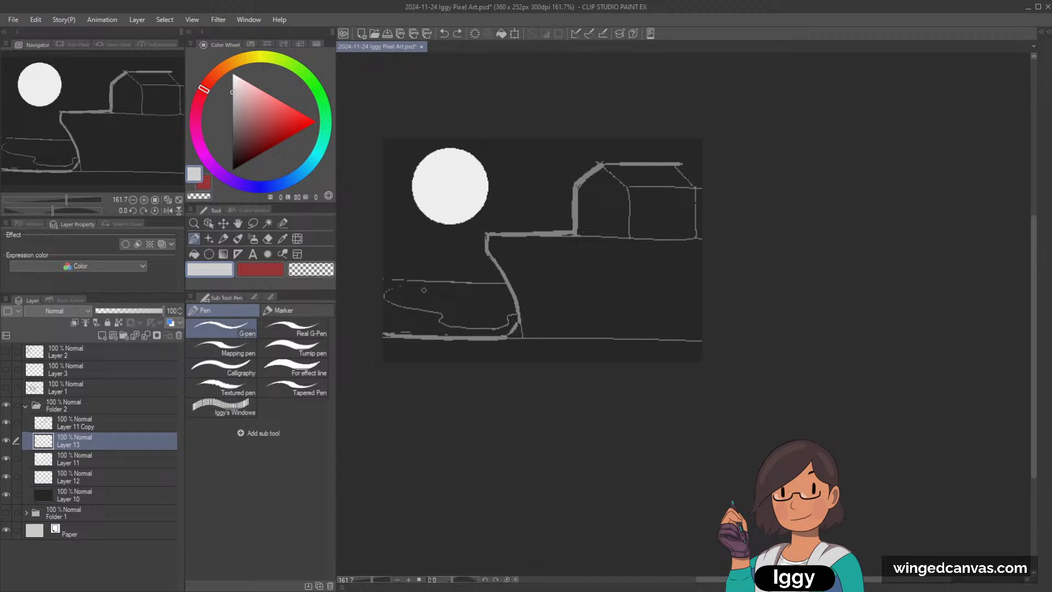
pyautogui.moveTo(421, 289)
pyautogui.mouseDown()
pyautogui.moveTo(466, 302)
pyautogui.moveTo(464, 291)
pyautogui.moveTo(420, 296)
pyautogui.moveTo(462, 301)
pyautogui.mouseUp()
pyautogui.hotkey('ctrl', 'z')
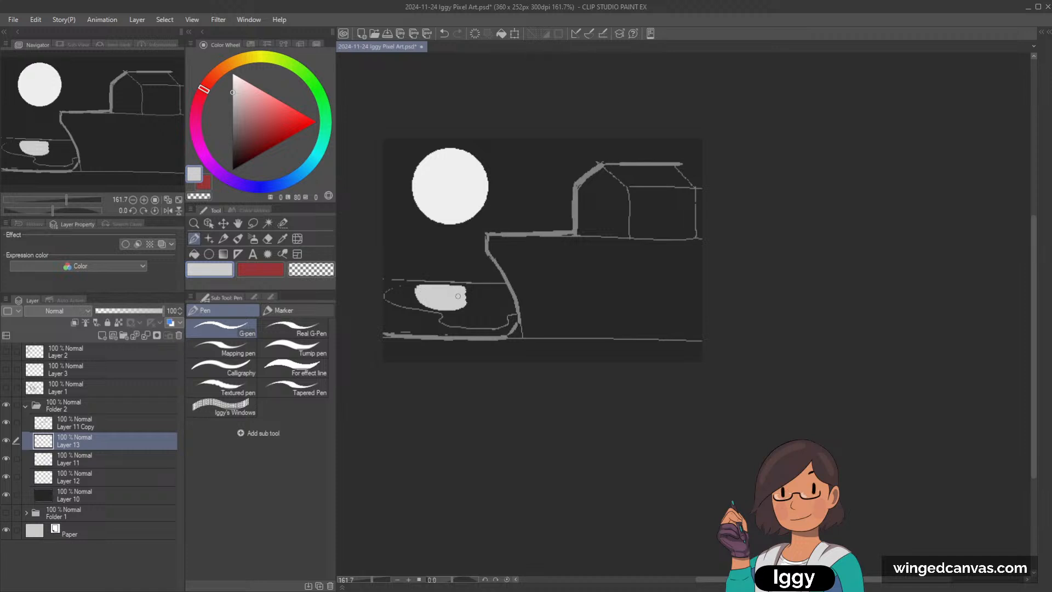
# Step: Choose a grey slightly lighter than the background and paint jagged grass shapes along the shore left of the cliff
pyautogui.keyDown('alt'); pyautogui.click(409, 320); pyautogui.keyUp('alt')
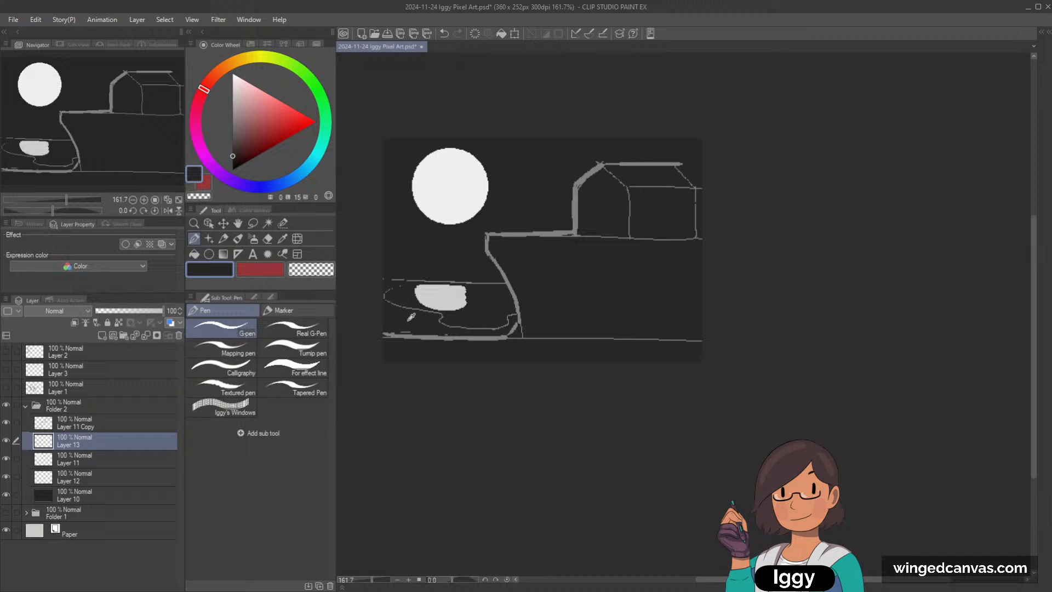
pyautogui.click(232, 148)
pyautogui.moveTo(384, 288)
pyautogui.mouseDown()
pyautogui.moveTo(396, 316)
pyautogui.moveTo(384, 311)
pyautogui.moveTo(386, 330)
pyautogui.moveTo(406, 308)
pyautogui.moveTo(412, 327)
pyautogui.moveTo(426, 326)
pyautogui.moveTo(417, 330)
pyautogui.moveTo(490, 325)
pyautogui.moveTo(473, 334)
pyautogui.moveTo(483, 334)
pyautogui.moveTo(482, 325)
pyautogui.moveTo(467, 330)
pyautogui.moveTo(504, 329)
pyautogui.moveTo(488, 332)
pyautogui.moveTo(503, 329)
pyautogui.moveTo(512, 305)
pyautogui.mouseUp()
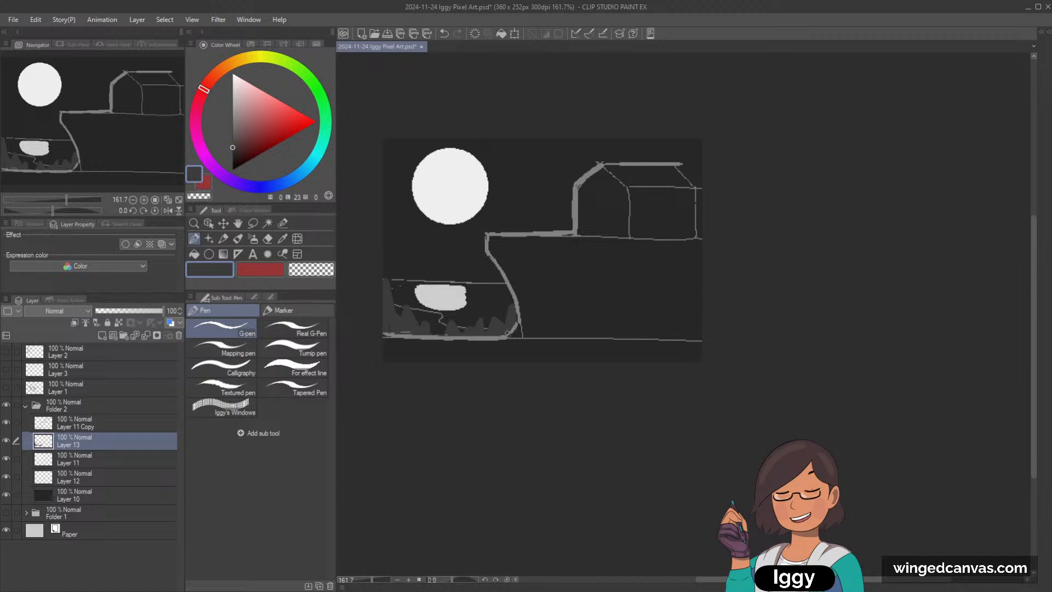
# Step: Trim the grass shapes at the shore's left end with the sampled background colour, leaving a spiky outline
pyautogui.keyDown('alt'); pyautogui.click(405, 294); pyautogui.keyUp('alt')
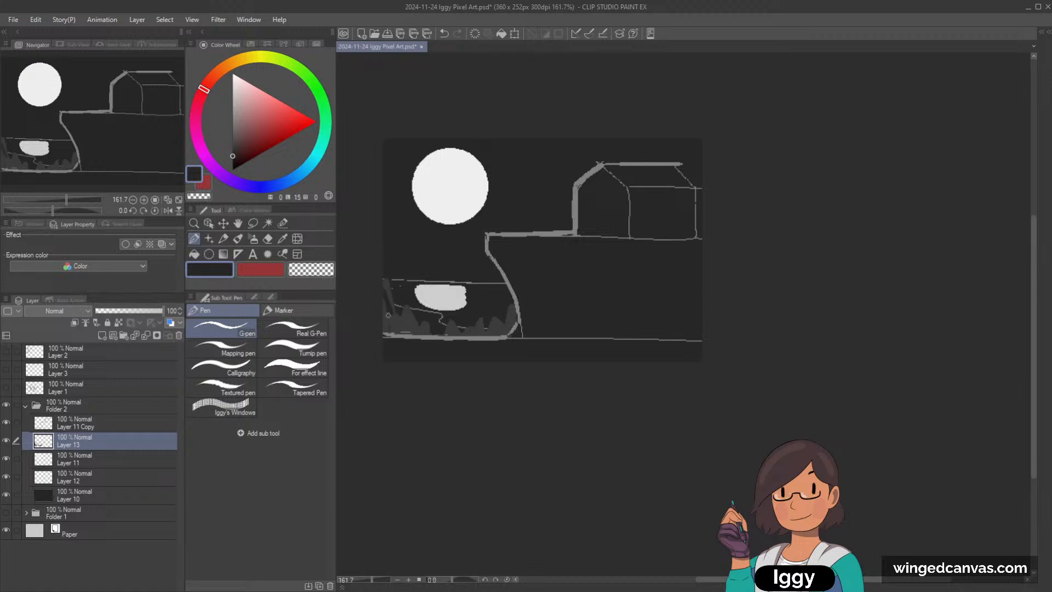
pyautogui.moveTo(387, 316)
pyautogui.mouseDown()
pyautogui.moveTo(388, 329)
pyautogui.moveTo(411, 321)
pyautogui.moveTo(405, 328)
pyautogui.moveTo(419, 332)
pyautogui.mouseUp()
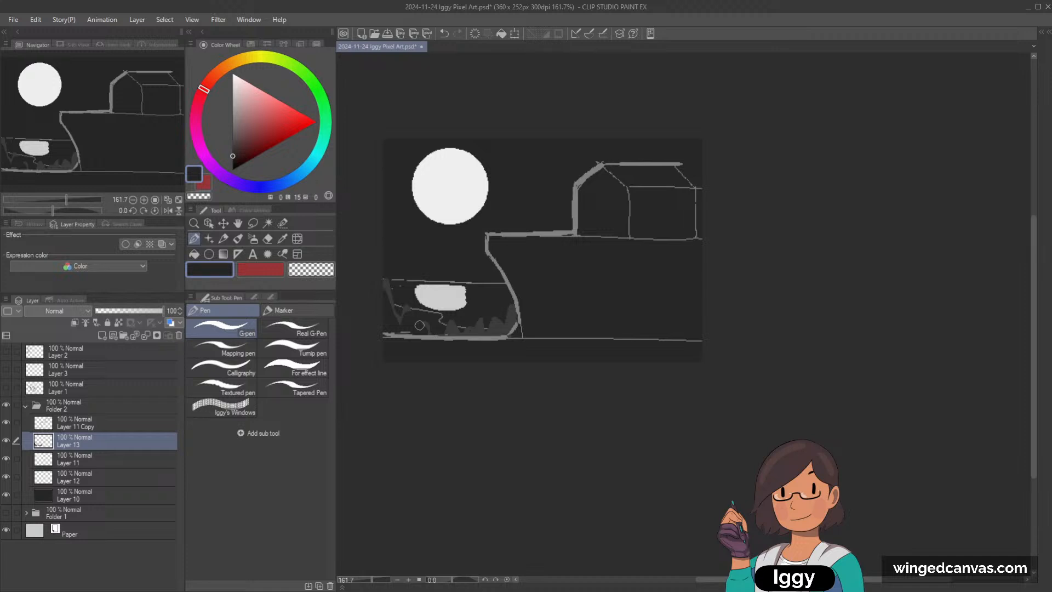
pyautogui.keyDown('alt'); pyautogui.click(427, 324); pyautogui.keyUp('alt')
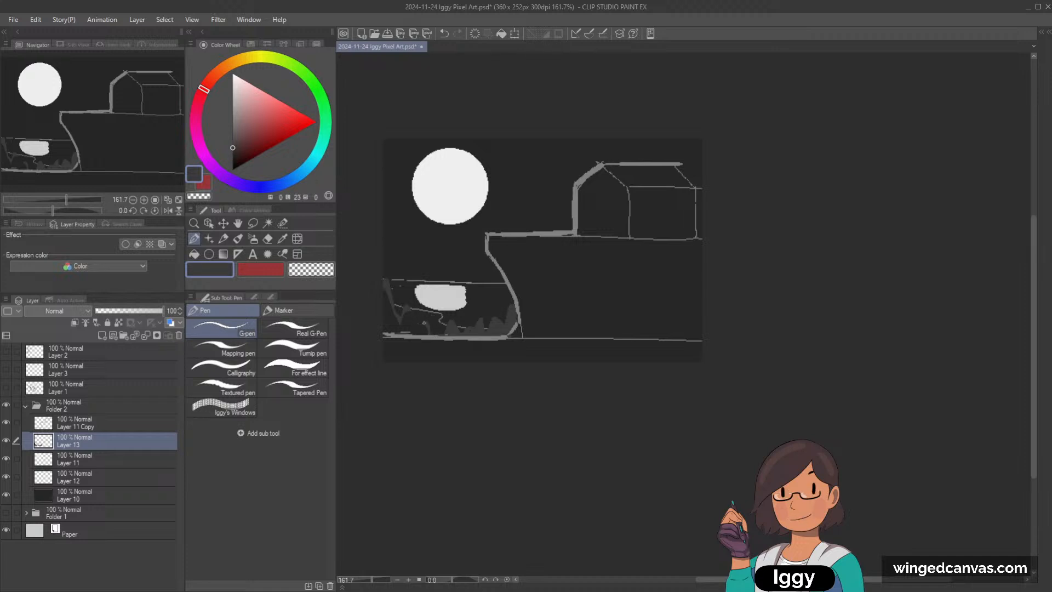
pyautogui.keyDown('alt'); pyautogui.click(427, 327); pyautogui.keyUp('alt')
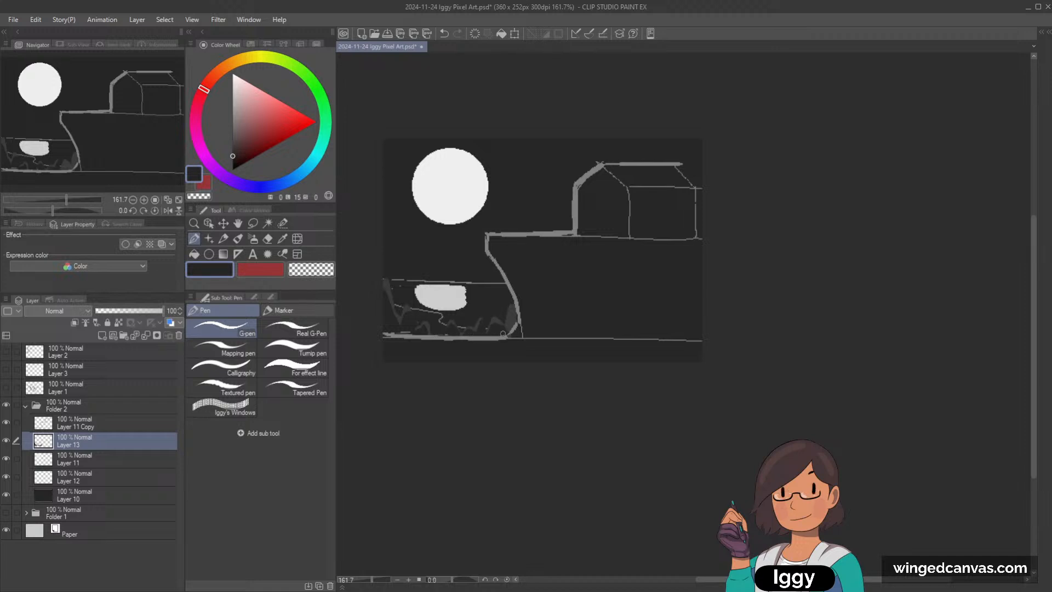
# Step: Refine the grass spikes beside the cliff's foot, alternating between the sampled background and grass greys
pyautogui.moveTo(506, 332)
pyautogui.mouseDown()
pyautogui.moveTo(512, 318)
pyautogui.moveTo(509, 328)
pyautogui.mouseUp()
pyautogui.keyDown('alt'); pyautogui.click(513, 314); pyautogui.keyUp('alt')
pyautogui.press('[')
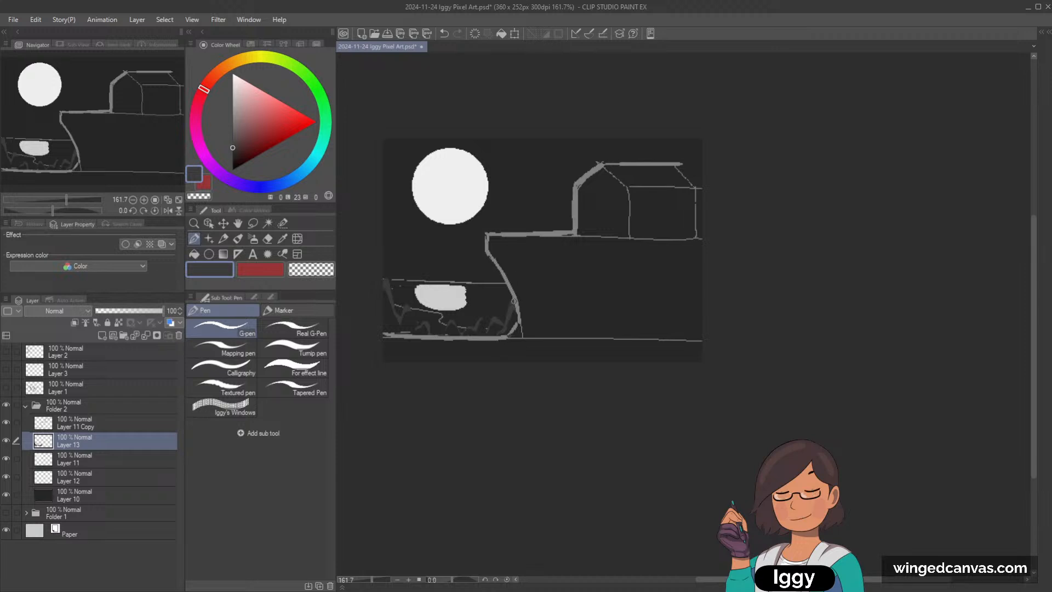
pyautogui.keyDown('alt'); pyautogui.click(515, 301); pyautogui.keyUp('alt')
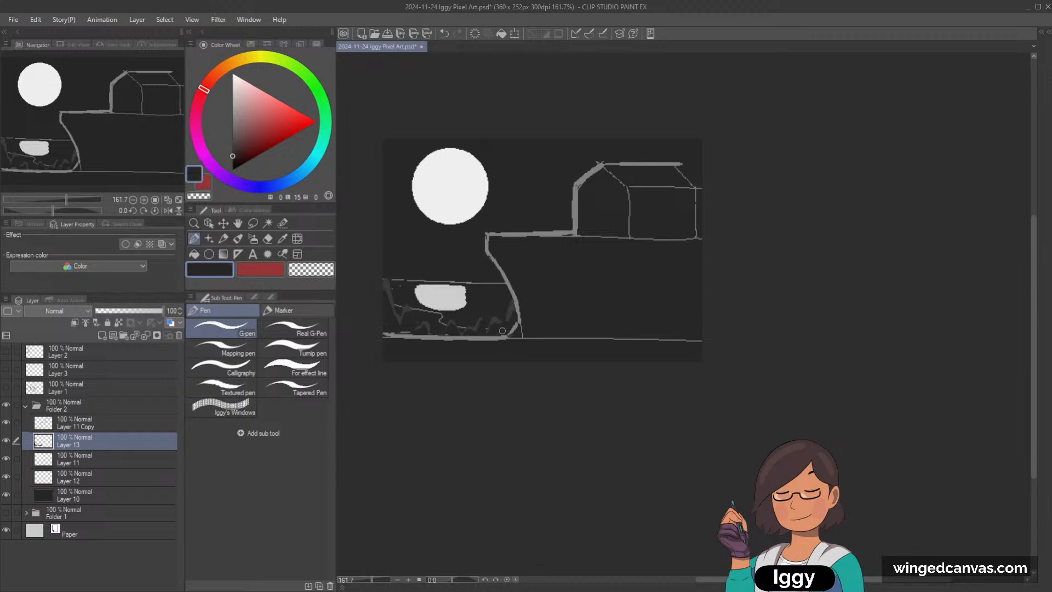
pyautogui.hotkey('ctrl', 'z')
pyautogui.moveTo(507, 330); pyautogui.dragTo(502, 333)
pyautogui.keyDown('alt'); pyautogui.click(415, 316); pyautogui.keyUp('alt')
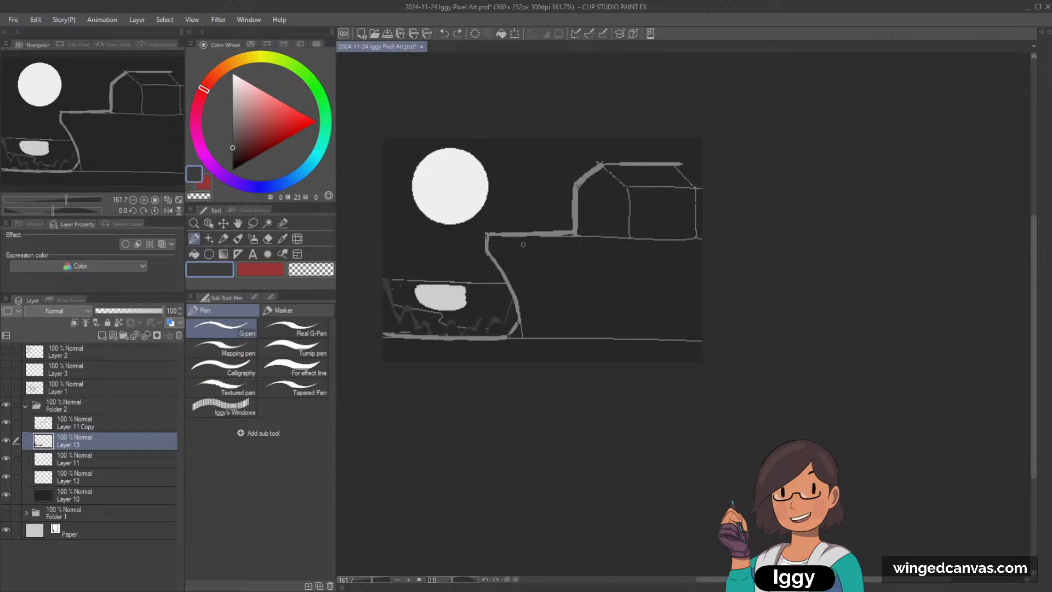
# Step: Try dark grey sloping hill lines between the moon and the horizon, and undo them
pyautogui.moveTo(387, 220)
pyautogui.mouseDown()
pyautogui.moveTo(431, 251)
pyautogui.moveTo(390, 241)
pyautogui.moveTo(451, 273)
pyautogui.moveTo(478, 243)
pyautogui.mouseUp()
pyautogui.hotkey('ctrl', 'z')
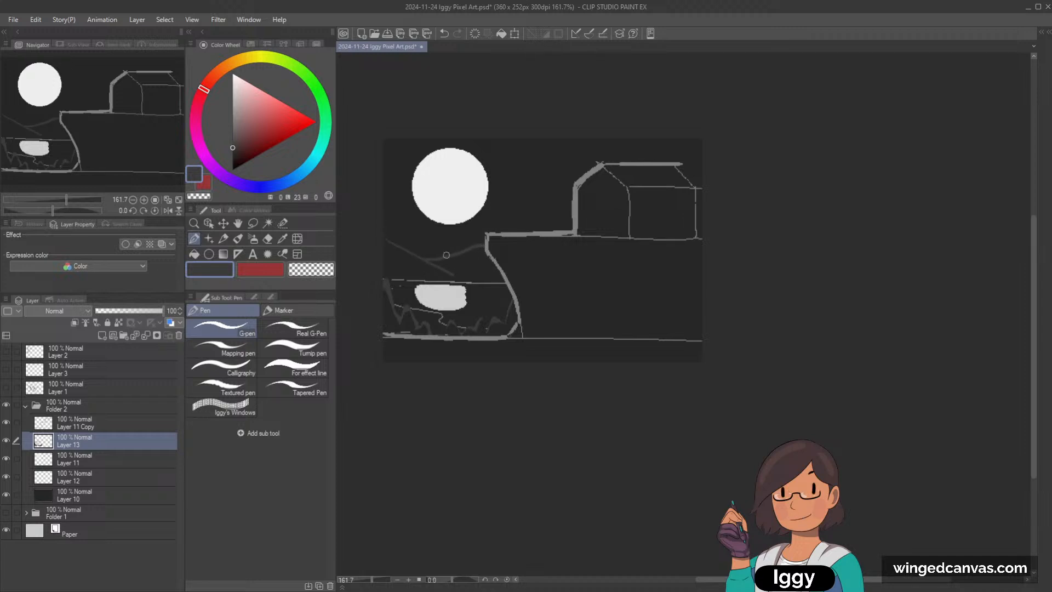
pyautogui.hotkey('ctrl', 'z')
# Step: Paint a dark grey hill band sloping from the canvas edge towards the cliff below the moon, trimming its lower edge with the background colour
pyautogui.hotkey('ctrl', 'z')
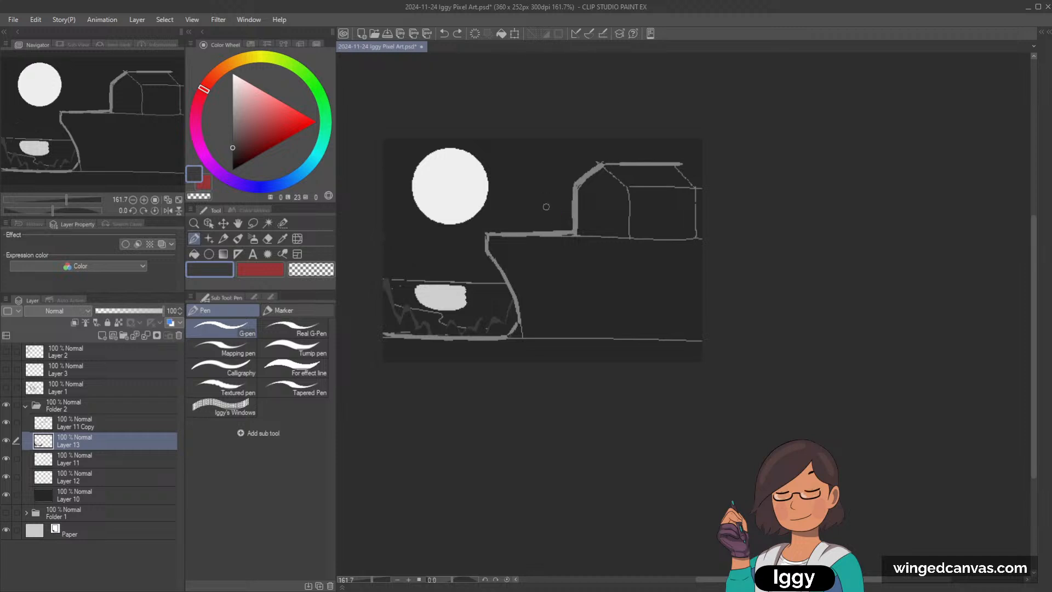
pyautogui.moveTo(383, 222)
pyautogui.mouseDown()
pyautogui.moveTo(464, 256)
pyautogui.moveTo(487, 250)
pyautogui.mouseUp()
pyautogui.hotkey('ctrl', 'z')
pyautogui.hotkey('ctrl', 'z')
pyautogui.hotkey('ctrl', 'z')
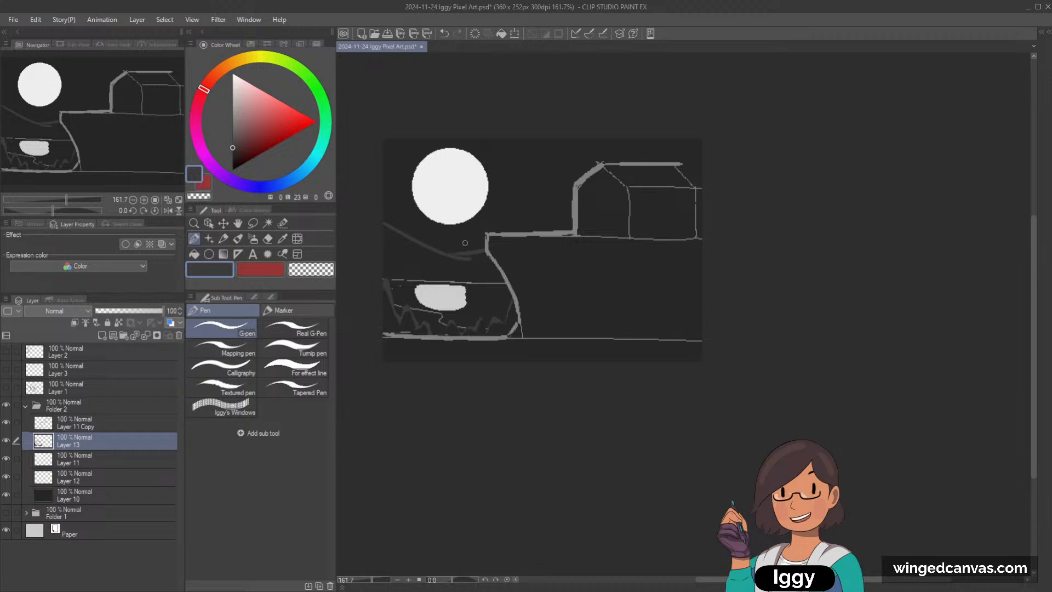
pyautogui.moveTo(386, 253)
pyautogui.mouseDown()
pyautogui.moveTo(456, 254)
pyautogui.moveTo(390, 250)
pyautogui.moveTo(381, 229)
pyautogui.moveTo(438, 253)
pyautogui.moveTo(420, 262)
pyautogui.moveTo(387, 246)
pyautogui.moveTo(439, 255)
pyautogui.moveTo(383, 245)
pyautogui.moveTo(478, 257)
pyautogui.moveTo(456, 264)
pyautogui.moveTo(489, 254)
pyautogui.mouseUp()
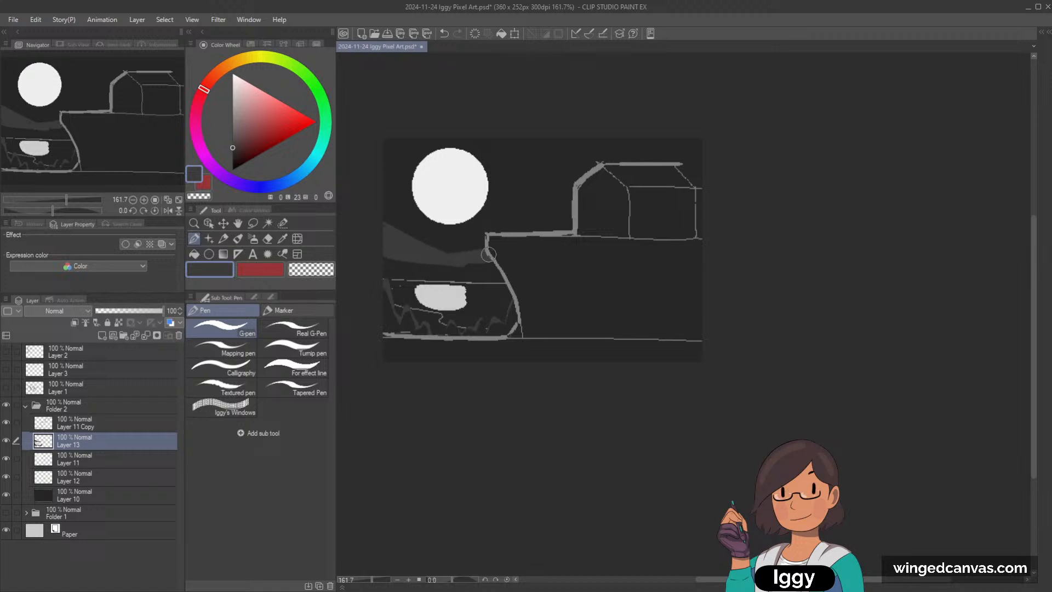
pyautogui.keyDown('alt'); pyautogui.click(462, 268); pyautogui.keyUp('alt')
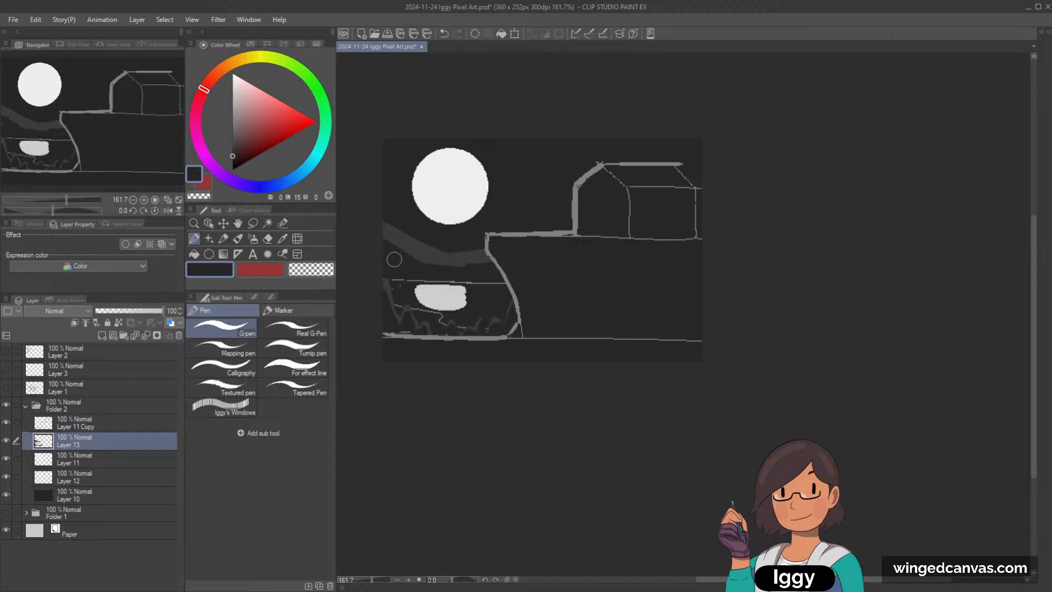
pyautogui.moveTo(394, 259)
pyautogui.mouseDown()
pyautogui.moveTo(464, 273)
pyautogui.moveTo(512, 247)
pyautogui.moveTo(464, 264)
pyautogui.moveTo(487, 261)
pyautogui.mouseUp()
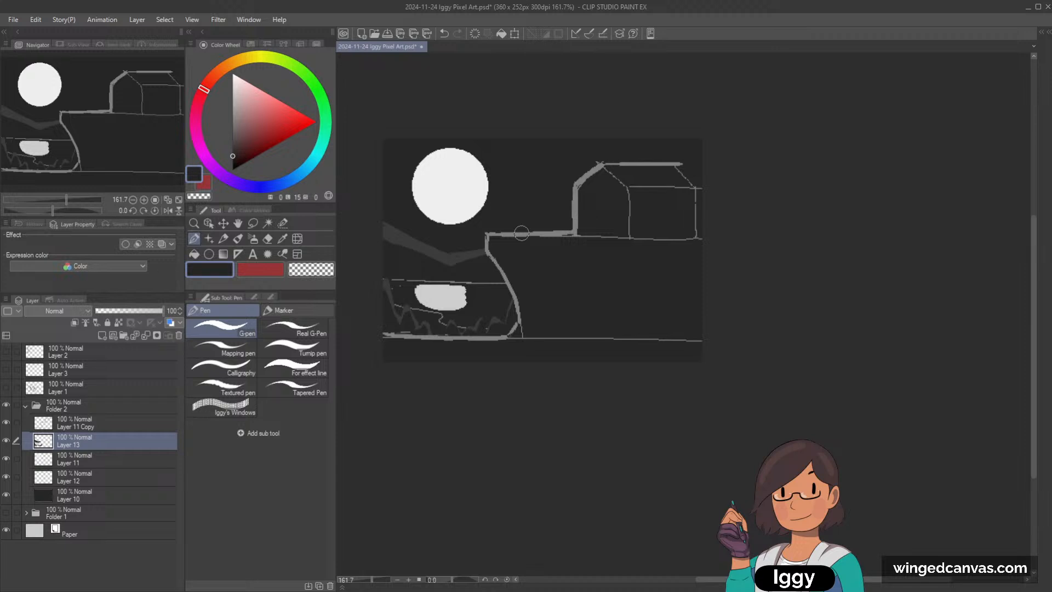
# Step: Choose a lighter grey and paint a highlight along the crest of the hills below the moon
pyautogui.click(233, 135)
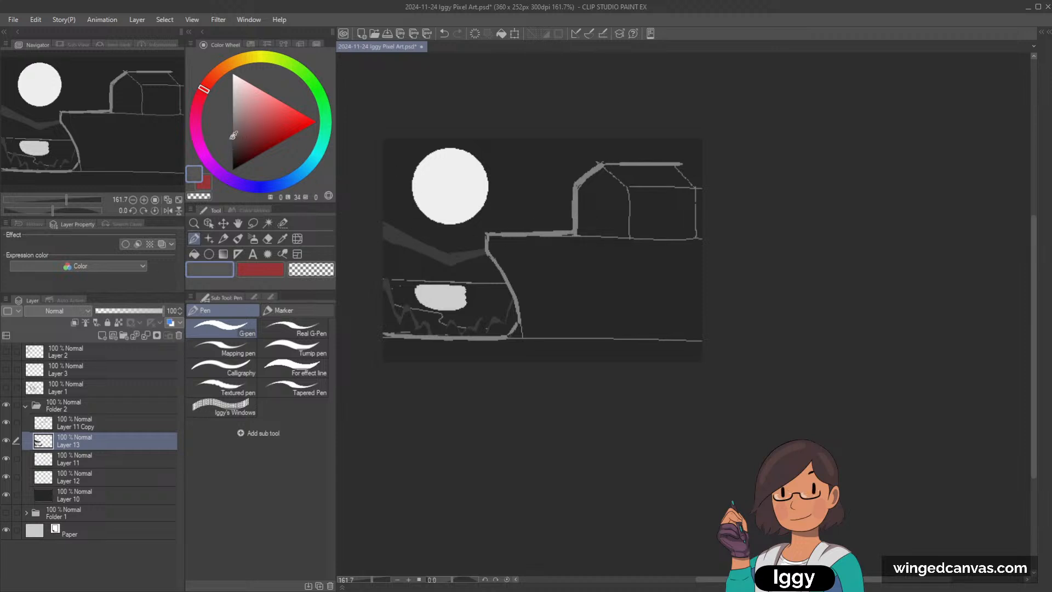
pyautogui.moveTo(380, 223); pyautogui.dragTo(431, 252)
pyautogui.hotkey('ctrl', 'z')
pyautogui.moveTo(381, 219); pyautogui.dragTo(453, 258)
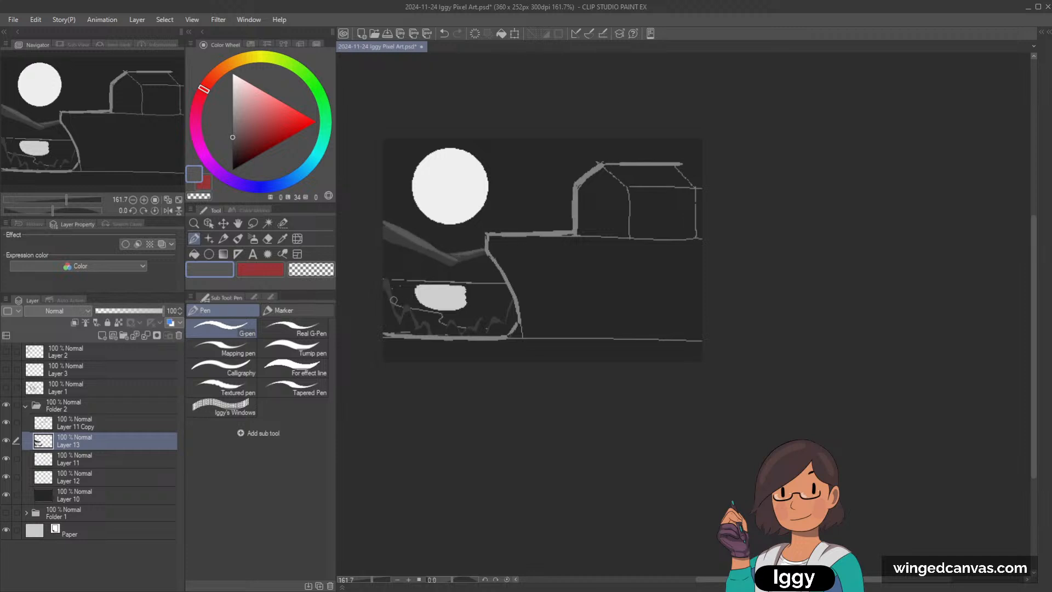
# Step: Pick a slightly lighter grey and paint highlights along the grass spikes on both sides of the water reflection
pyautogui.hotkey('ctrl', 'z')
pyautogui.click(233, 131)
pyautogui.moveTo(391, 287)
pyautogui.mouseDown()
pyautogui.moveTo(400, 316)
pyautogui.moveTo(416, 317)
pyautogui.mouseUp()
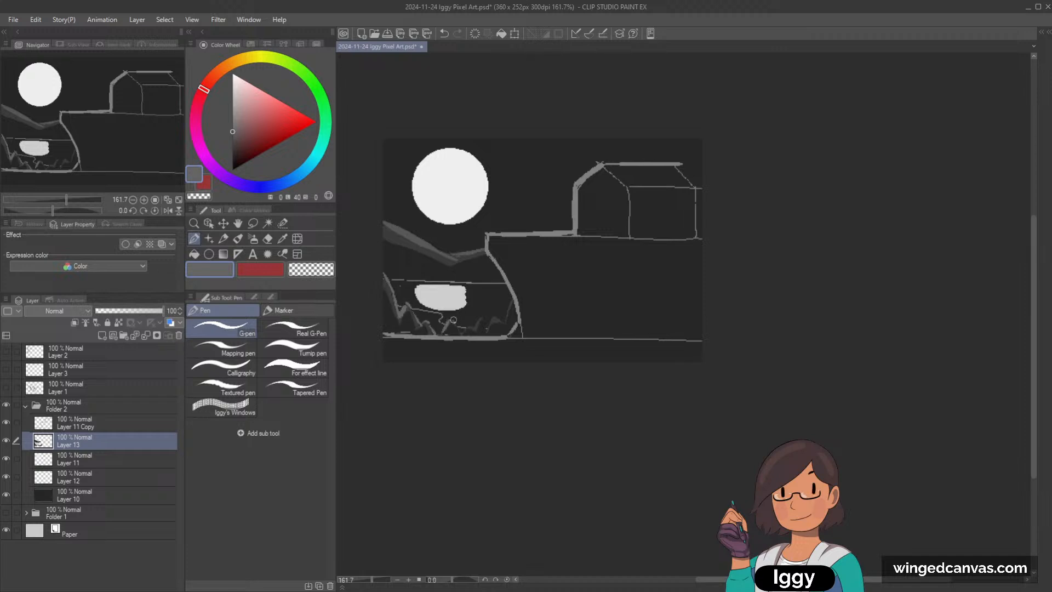
pyautogui.moveTo(453, 319)
pyautogui.mouseDown()
pyautogui.moveTo(469, 328)
pyautogui.moveTo(497, 318)
pyautogui.mouseUp()
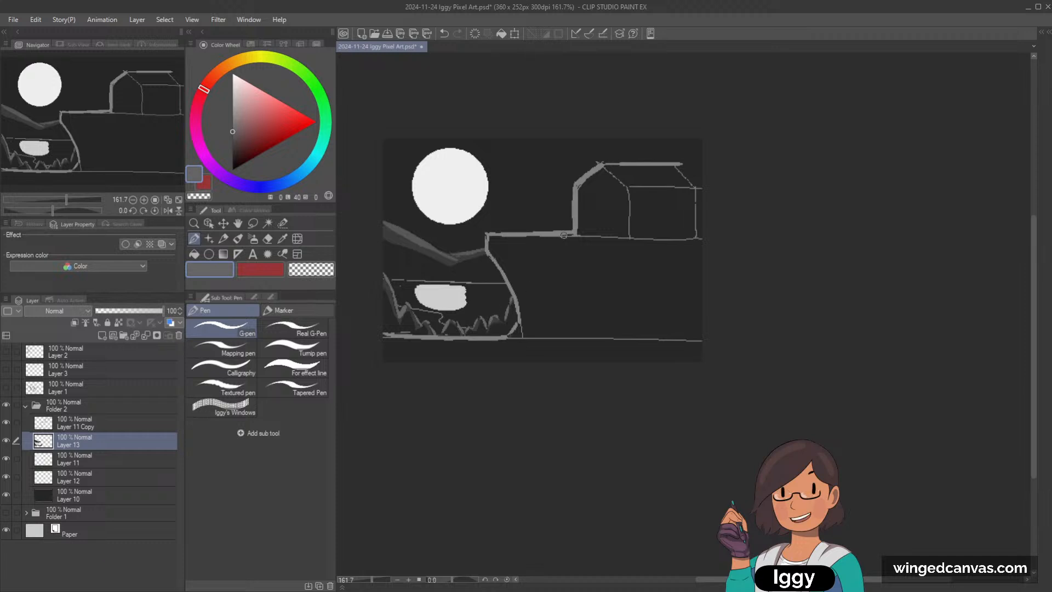
# Step: Select the shoreline's layer and fill the foreground shore with the sampled mid grey, extending it under the cliff's foot
pyautogui.click(208, 223)
pyautogui.click(459, 345)
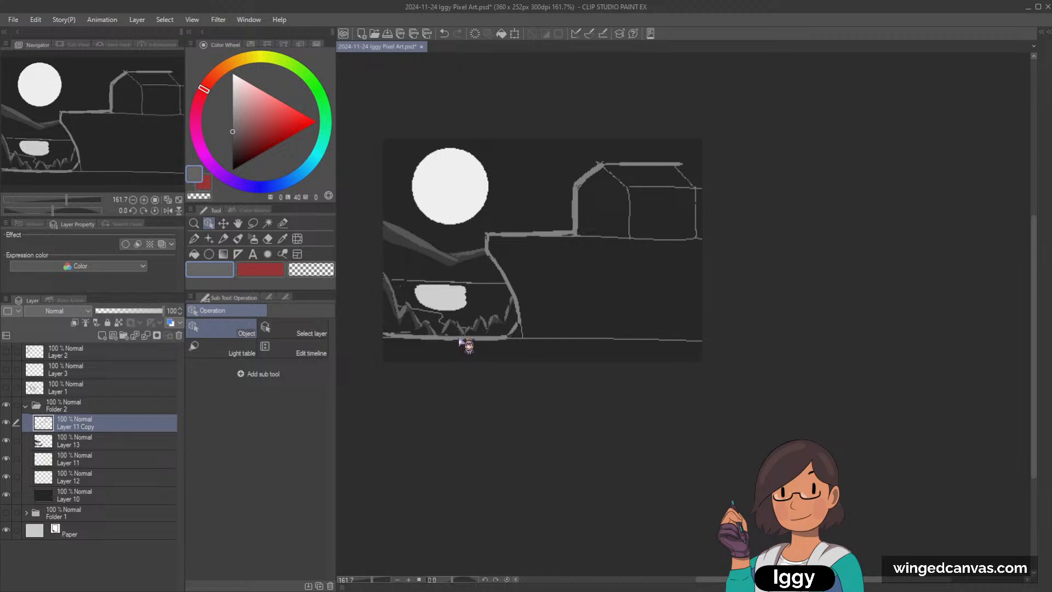
pyautogui.click(237, 239)
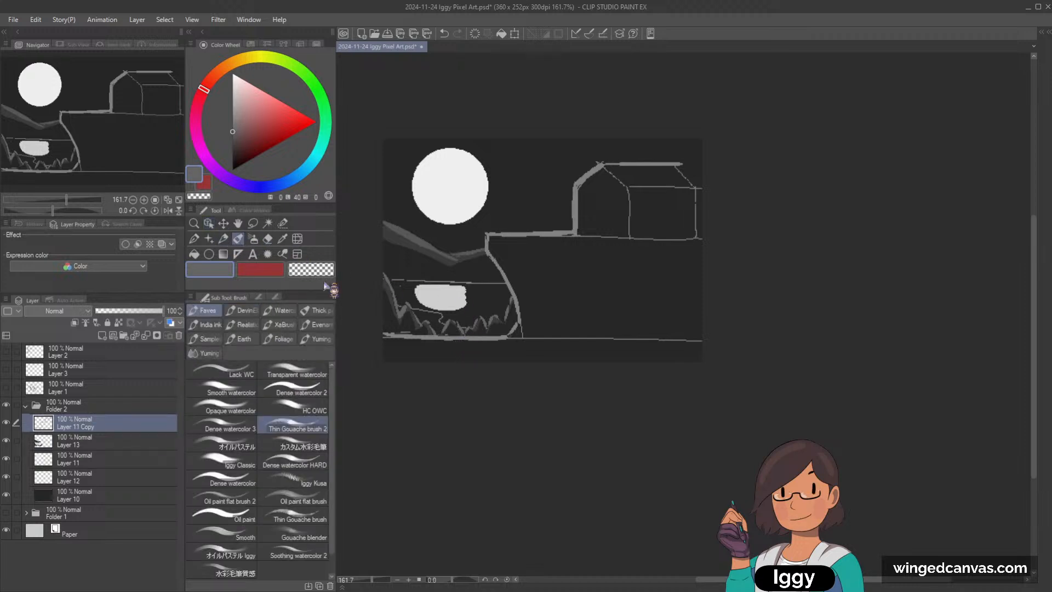
pyautogui.click(194, 239)
pyautogui.keyDown('alt'); pyautogui.click(467, 337); pyautogui.keyUp('alt')
pyautogui.moveTo(384, 340)
pyautogui.mouseDown()
pyautogui.moveTo(521, 346)
pyautogui.moveTo(365, 356)
pyautogui.moveTo(580, 366)
pyautogui.mouseUp()
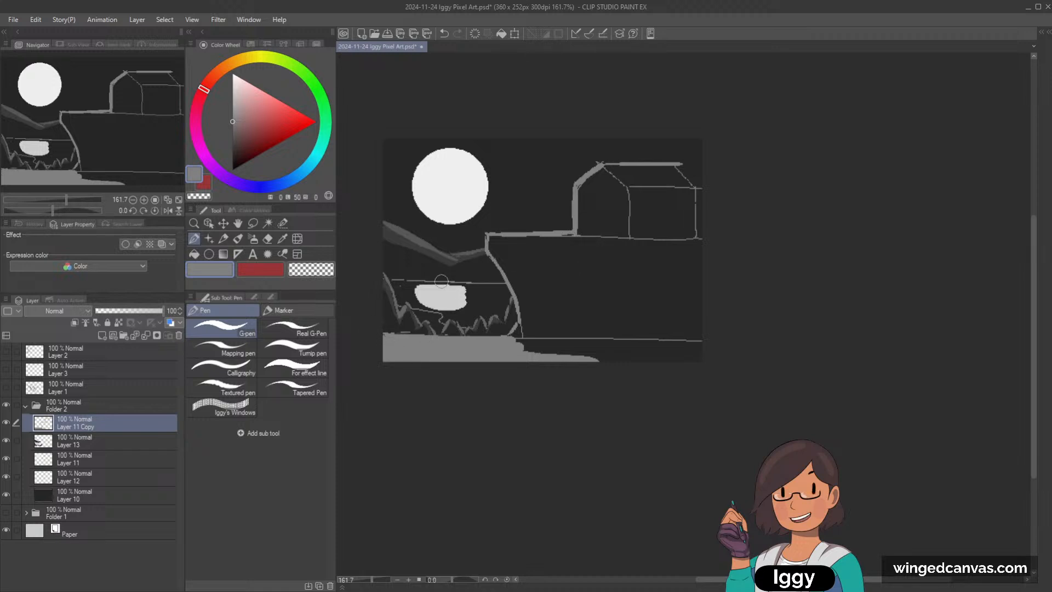
# Step: Choose a dark grey and try a figure's round head and body over the water reflection, undoing the strokes
pyautogui.click(235, 102)
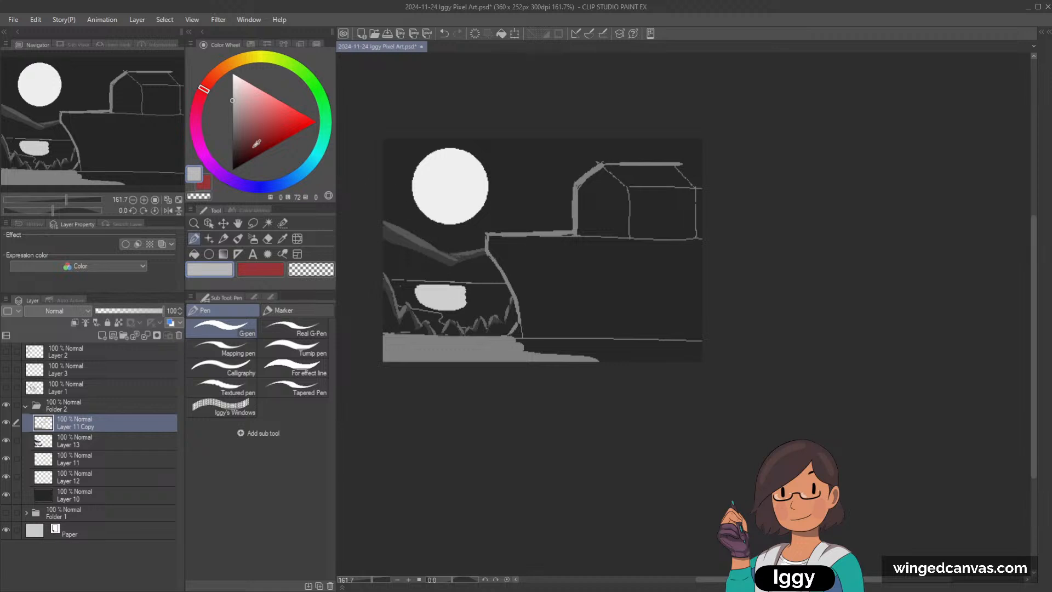
pyautogui.click(233, 145)
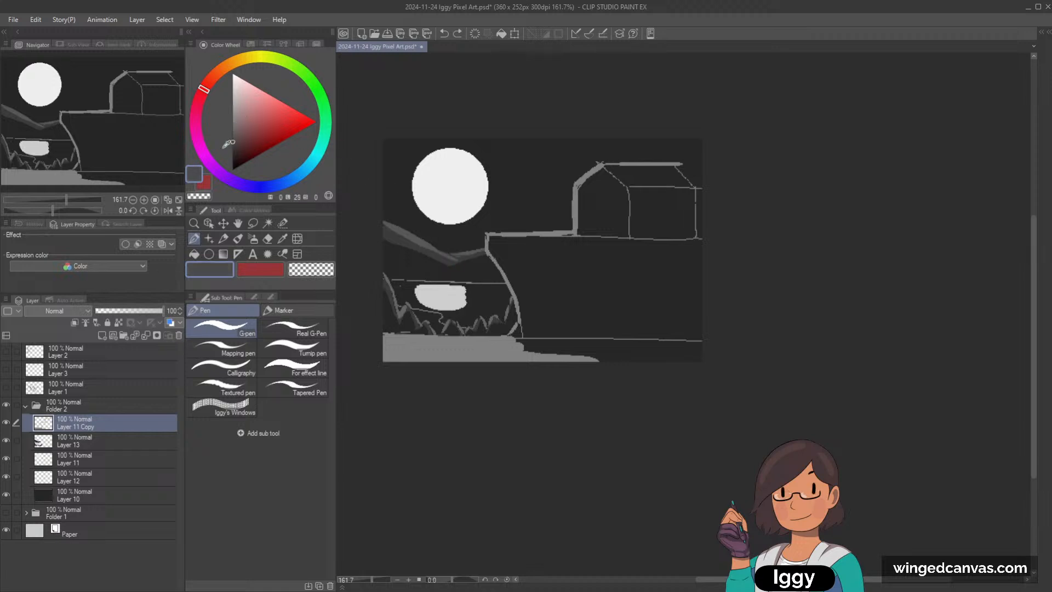
pyautogui.moveTo(457, 286)
pyautogui.mouseDown()
pyautogui.moveTo(447, 289)
pyautogui.moveTo(436, 363)
pyautogui.mouseUp()
pyautogui.moveTo(449, 340); pyautogui.dragTo(458, 375)
pyautogui.hotkey('ctrl', 'z')
pyautogui.hotkey('ctrl', 'z')
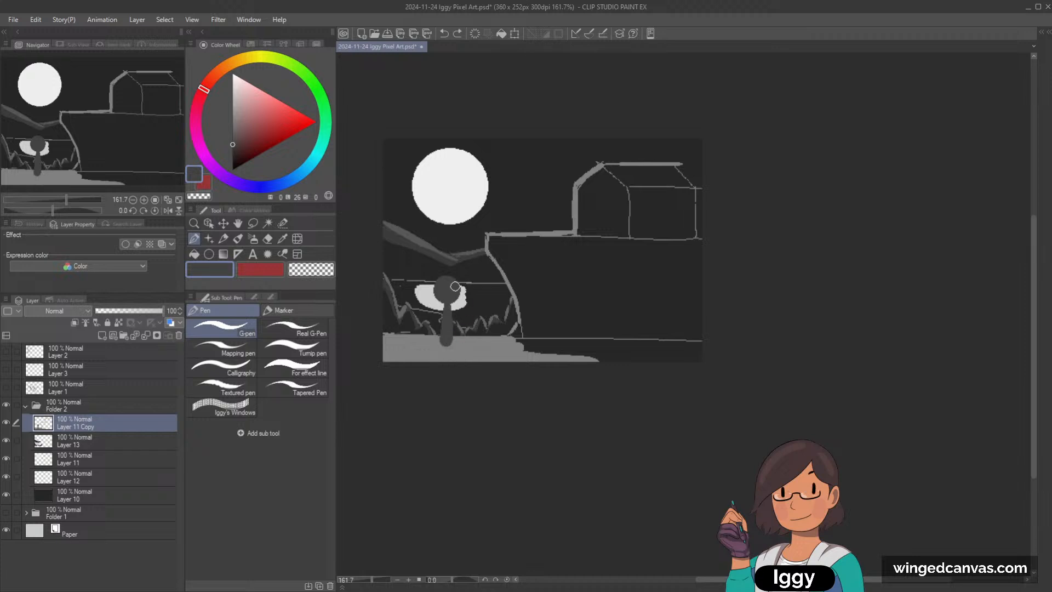
pyautogui.hotkey('ctrl', 'z')
pyautogui.moveTo(448, 299)
pyautogui.mouseDown()
pyautogui.moveTo(445, 354)
pyautogui.moveTo(462, 314)
pyautogui.mouseUp()
pyautogui.hotkey('ctrl', 'z')
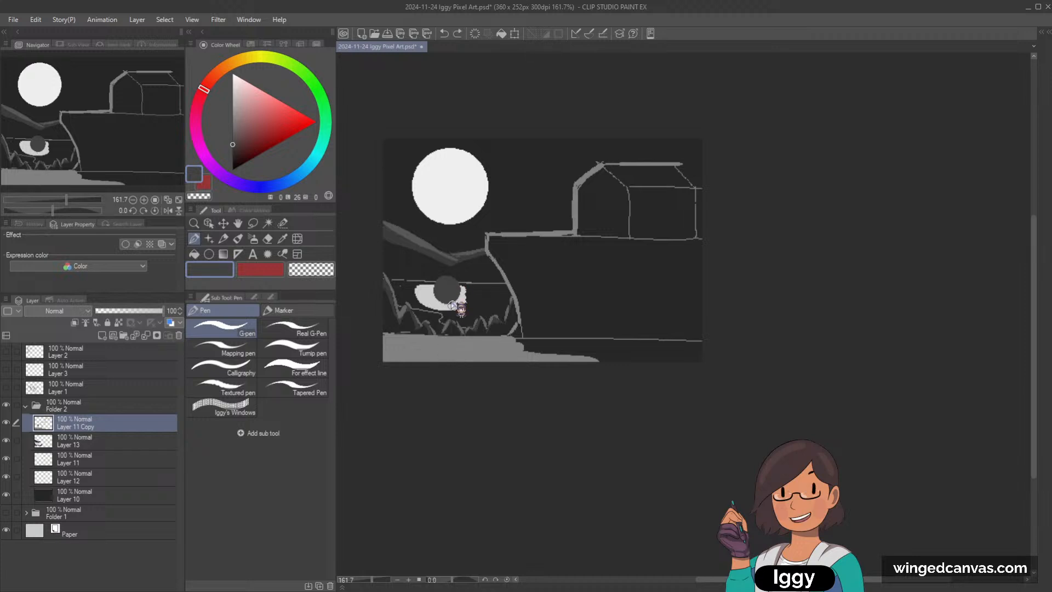
pyautogui.hotkey('ctrl', 'z')
pyautogui.hotkey('ctrl', 'z')
# Step: Try a stick figure with head, arms and legs on the shore in front of the reflection, and undo it
pyautogui.moveTo(449, 272)
pyautogui.mouseDown()
pyautogui.moveTo(459, 285)
pyautogui.moveTo(452, 273)
pyautogui.moveTo(448, 355)
pyautogui.mouseUp()
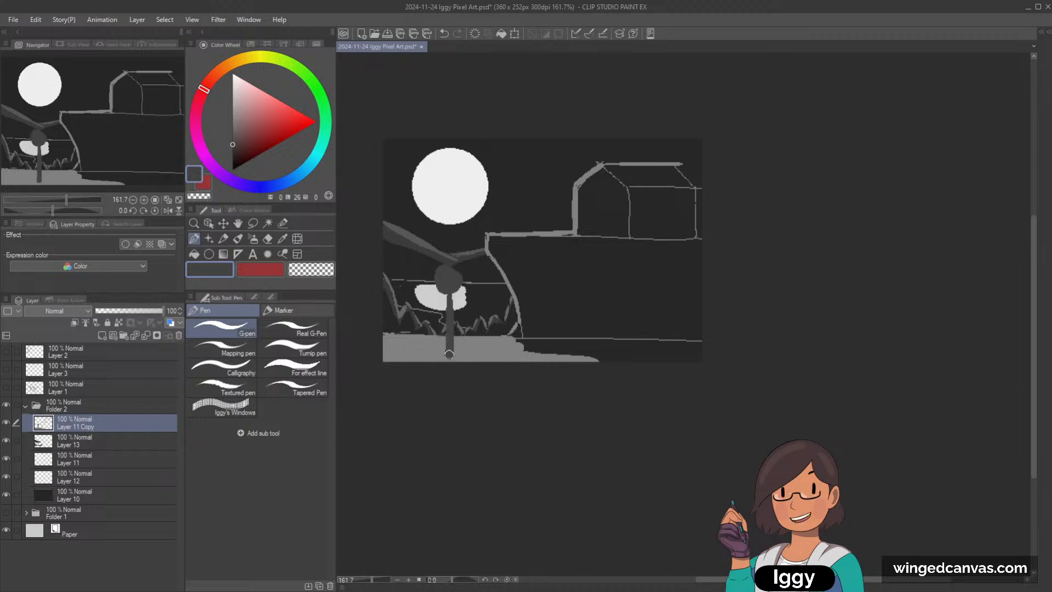
pyautogui.moveTo(447, 297)
pyautogui.mouseDown()
pyautogui.moveTo(431, 318)
pyautogui.moveTo(482, 323)
pyautogui.mouseUp()
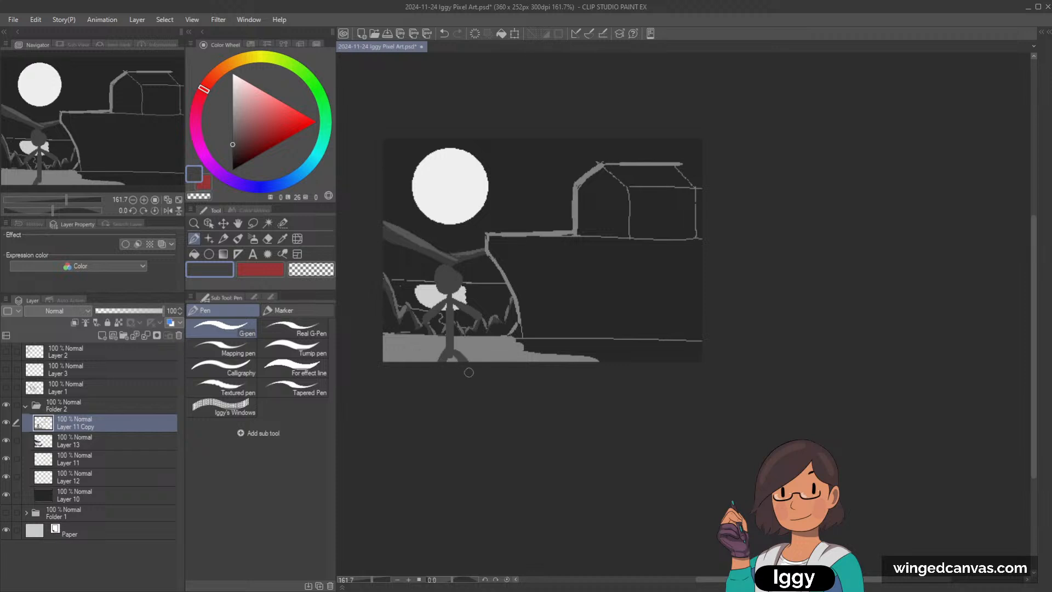
pyautogui.hotkey('ctrl', 'z')
pyautogui.hotkey('ctrl', 'z')
pyautogui.hotkey('ctrl', 'z')
pyautogui.hotkey('ctrl', 'z')
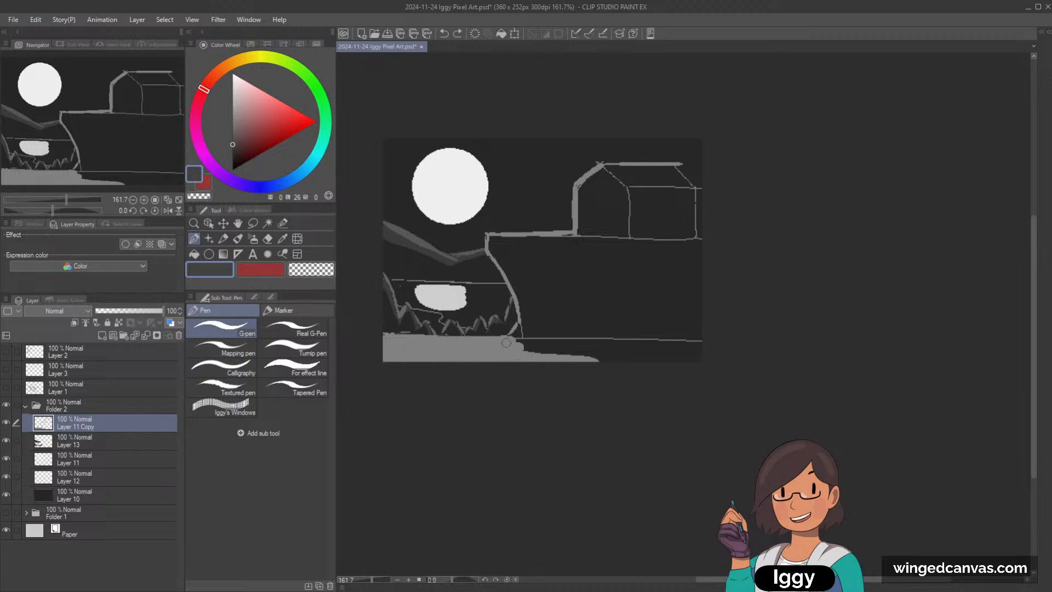
# Step: Add a new layer and paint a dark grey stick figure on the shore in front of the water reflection
pyautogui.click(102, 335)
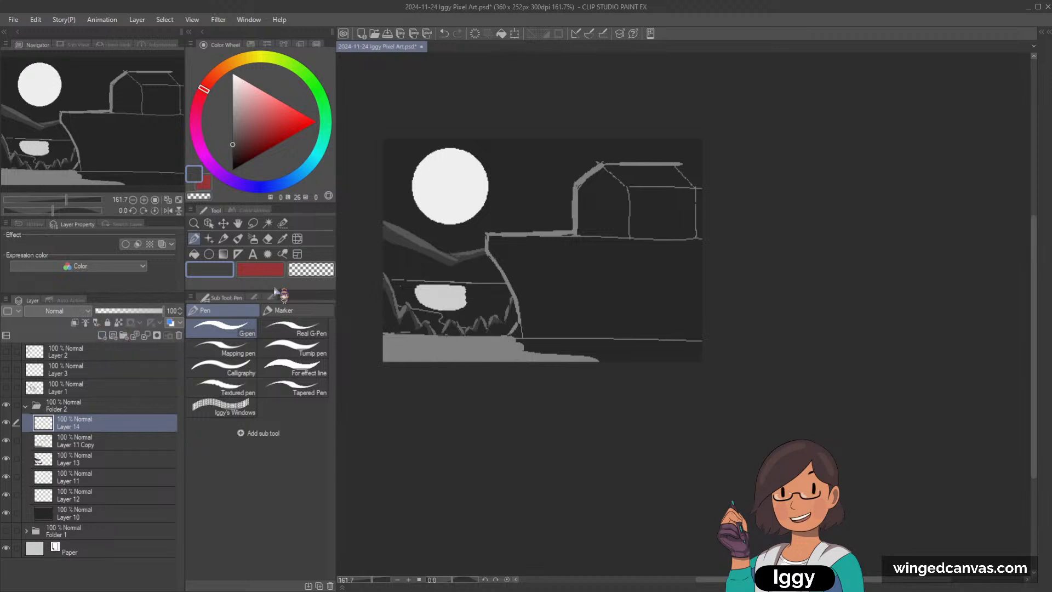
pyautogui.moveTo(445, 281)
pyautogui.mouseDown()
pyautogui.moveTo(439, 296)
pyautogui.moveTo(454, 290)
pyautogui.moveTo(431, 360)
pyautogui.moveTo(459, 360)
pyautogui.mouseUp()
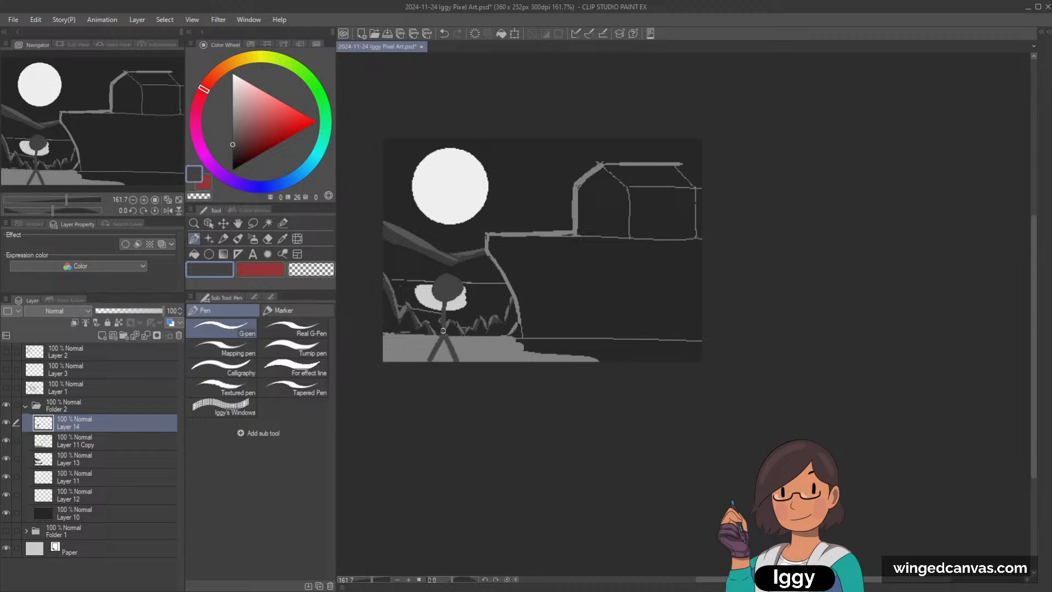
pyautogui.moveTo(444, 308)
pyautogui.mouseDown()
pyautogui.moveTo(423, 318)
pyautogui.moveTo(471, 324)
pyautogui.mouseUp()
# Step: On Layer 11 Copy, thicken the ground along the cliff top beneath the house with mid grey and a larger brush
pyautogui.keyDown('alt'); pyautogui.click(621, 192); pyautogui.keyUp('alt')
pyautogui.click(107, 463)
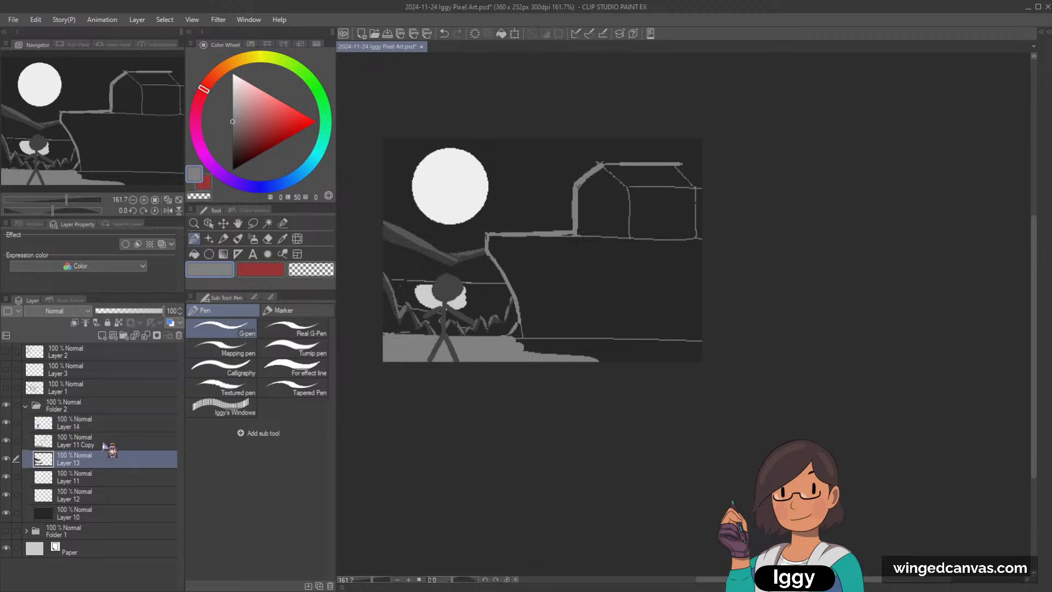
pyautogui.click(104, 444)
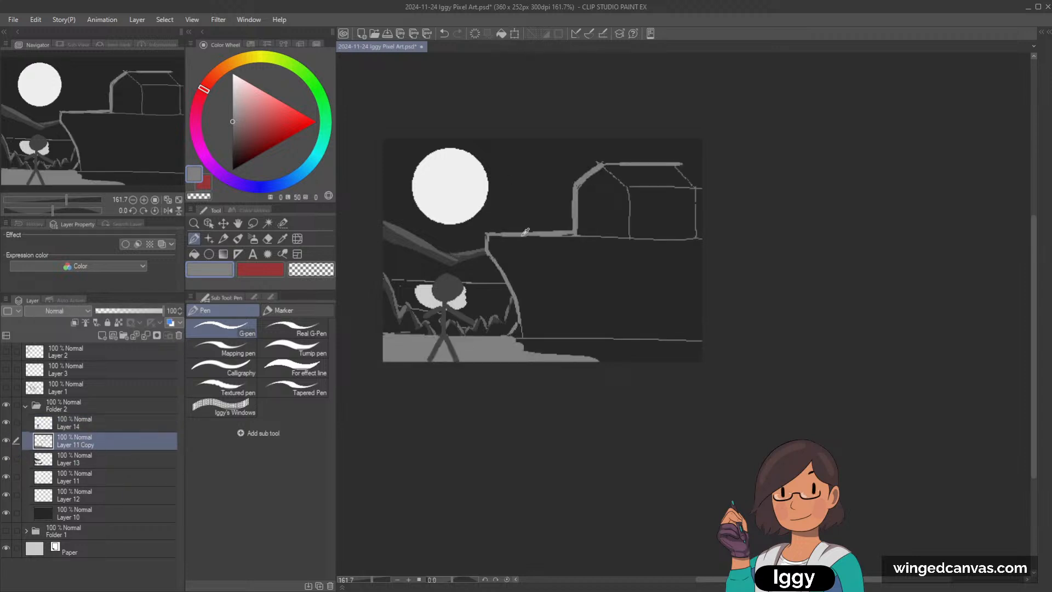
pyautogui.keyDown('alt'); pyautogui.click(518, 263); pyautogui.keyUp('alt')
pyautogui.click(233, 149)
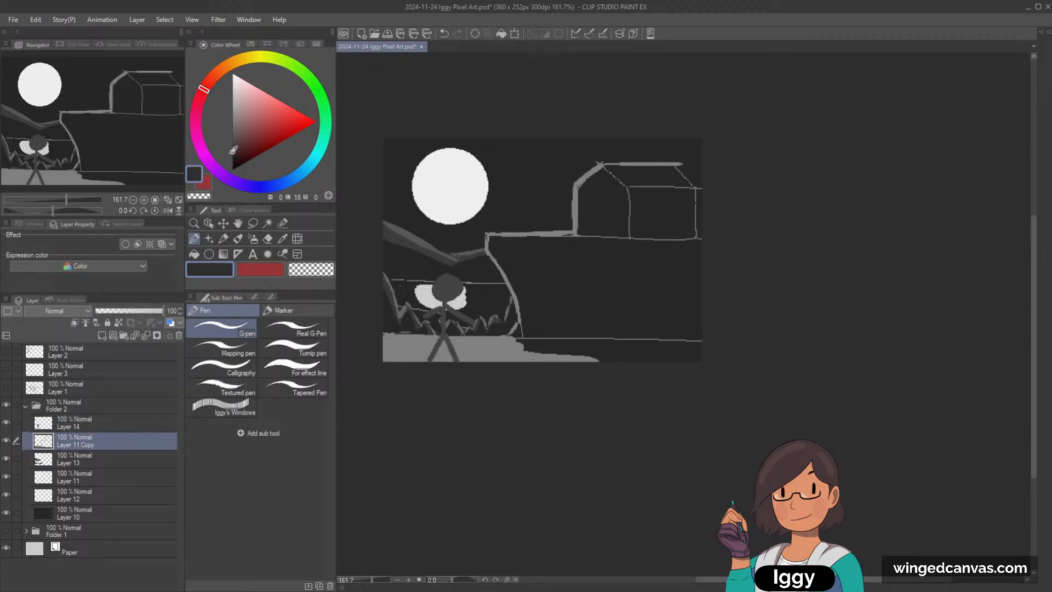
pyautogui.press(']')
pyautogui.press(']')
pyautogui.press(']')
pyautogui.press(']')
pyautogui.press(']')
pyautogui.moveTo(485, 238); pyautogui.dragTo(703, 239)
pyautogui.hotkey('ctrl', 'z')
pyautogui.keyDown('alt'); pyautogui.click(516, 233); pyautogui.keyUp('alt')
pyautogui.hotkey('ctrl', 'z')
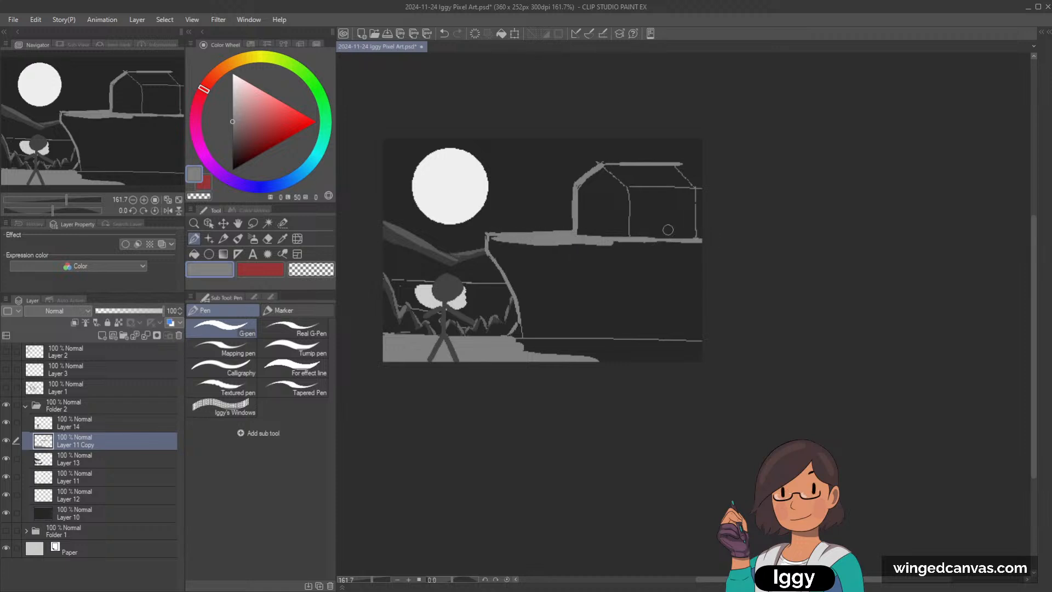
# Step: Paint a mid grey curved mound outline at the cliff's base and cover the old line beneath it with the background colour
pyautogui.keyDown('alt'); pyautogui.click(538, 333); pyautogui.keyUp('alt')
pyautogui.keyDown('alt'); pyautogui.click(507, 353); pyautogui.keyUp('alt')
pyautogui.moveTo(515, 336)
pyautogui.mouseDown()
pyautogui.moveTo(631, 305)
pyautogui.moveTo(713, 331)
pyautogui.mouseUp()
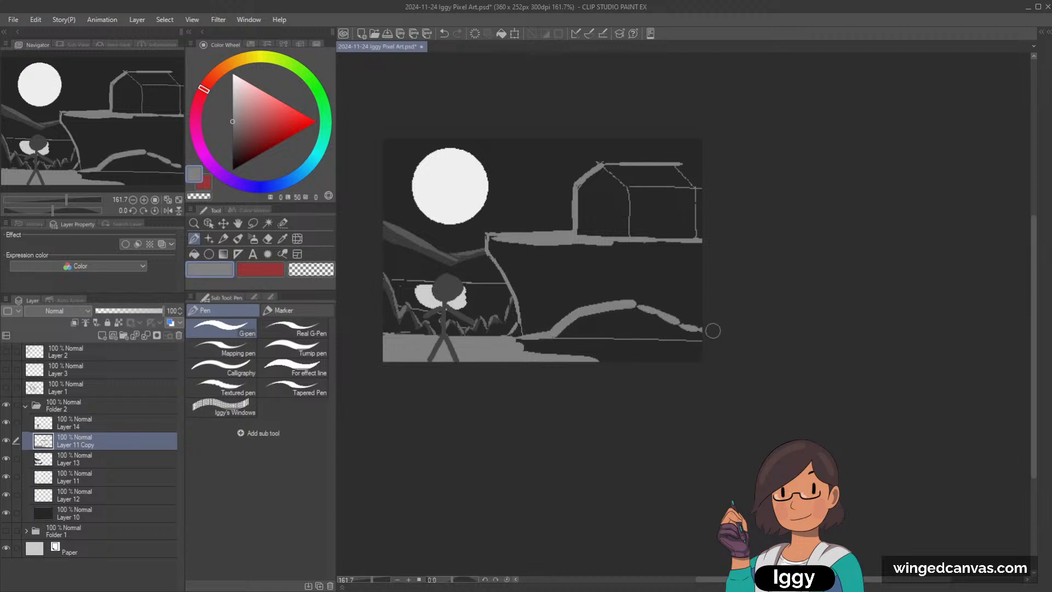
pyautogui.keyDown('alt'); pyautogui.click(633, 340); pyautogui.keyUp('alt')
pyautogui.moveTo(584, 329)
pyautogui.mouseDown()
pyautogui.moveTo(681, 340)
pyautogui.moveTo(655, 324)
pyautogui.mouseUp()
# Step: Collapse Folder 2, hide it and show Folder 1 with the first moonlit house composition
pyautogui.click(26, 406)
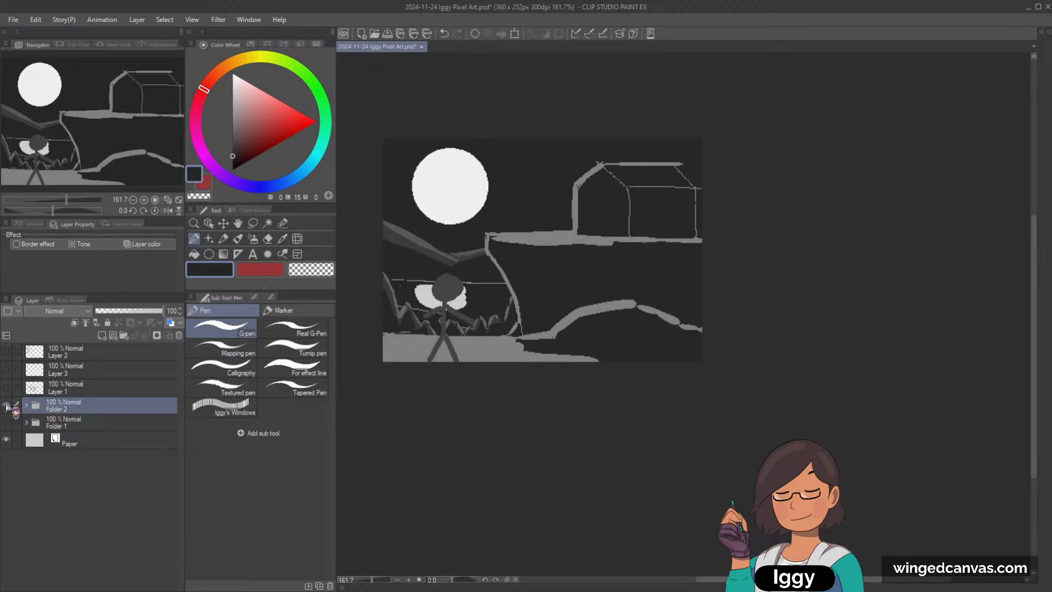
pyautogui.click(6, 404)
pyautogui.click(6, 422)
pyautogui.click(6, 405)
pyautogui.click(6, 422)
pyautogui.click(6, 422)
pyautogui.click(6, 404)
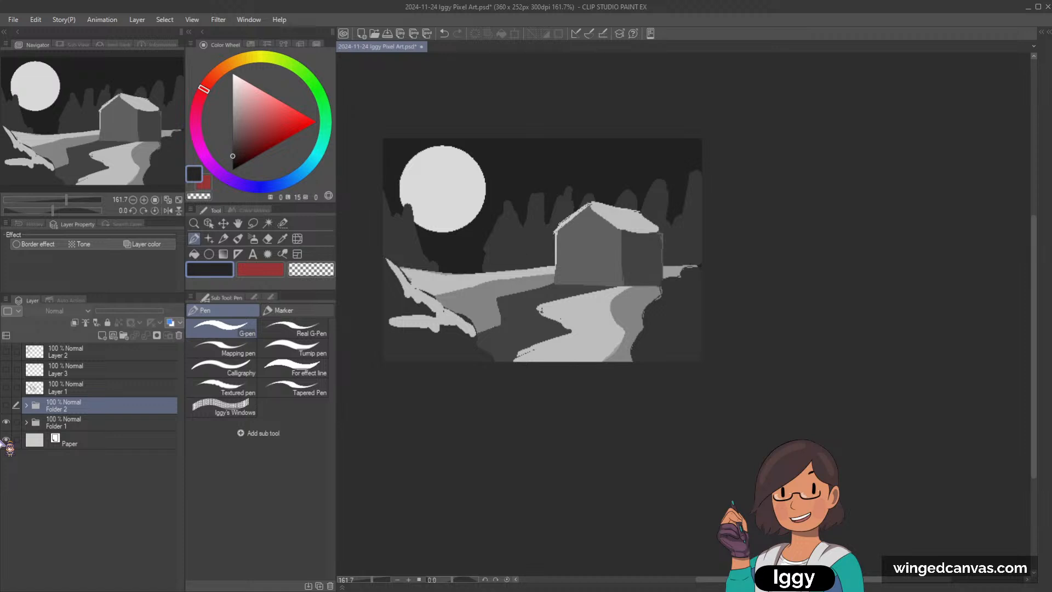
# Step: Toggle Folder 2's visibility repeatedly to compare the clifftop composition with the first moonlit house scene
pyautogui.click(6, 406)
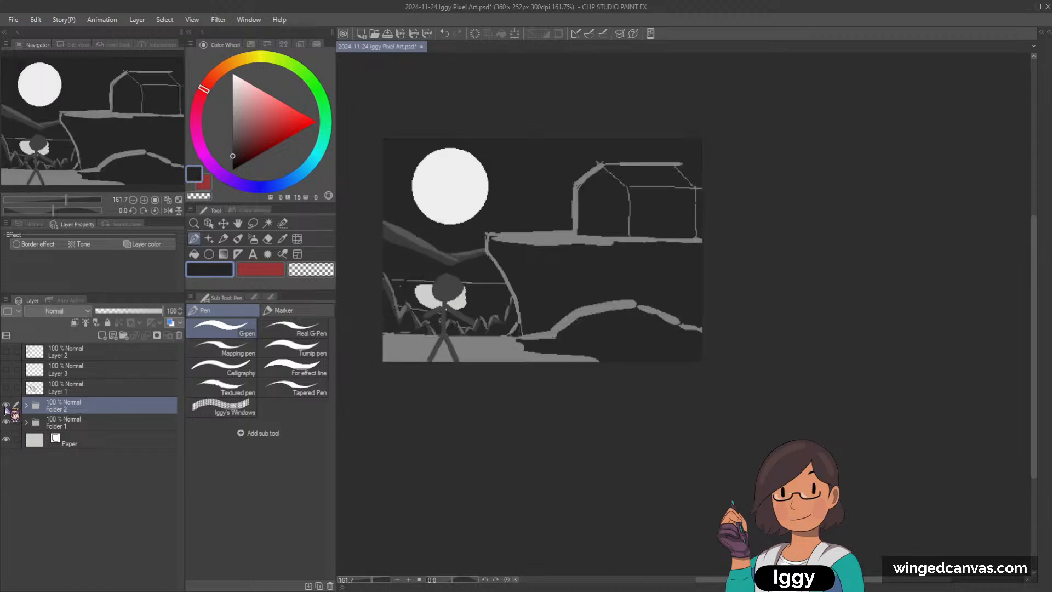
pyautogui.click(6, 407)
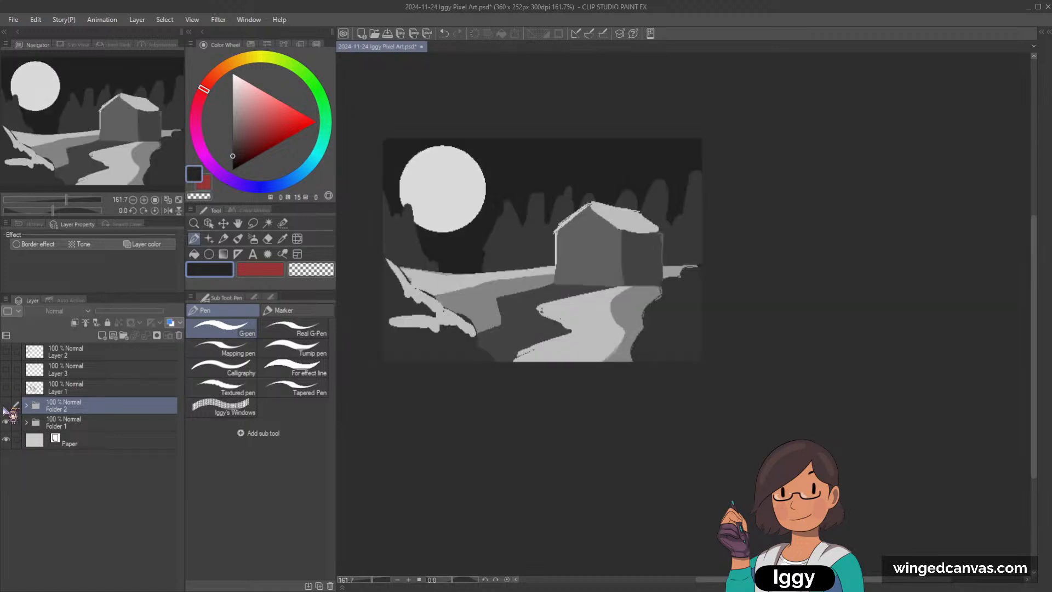
pyautogui.click(6, 407)
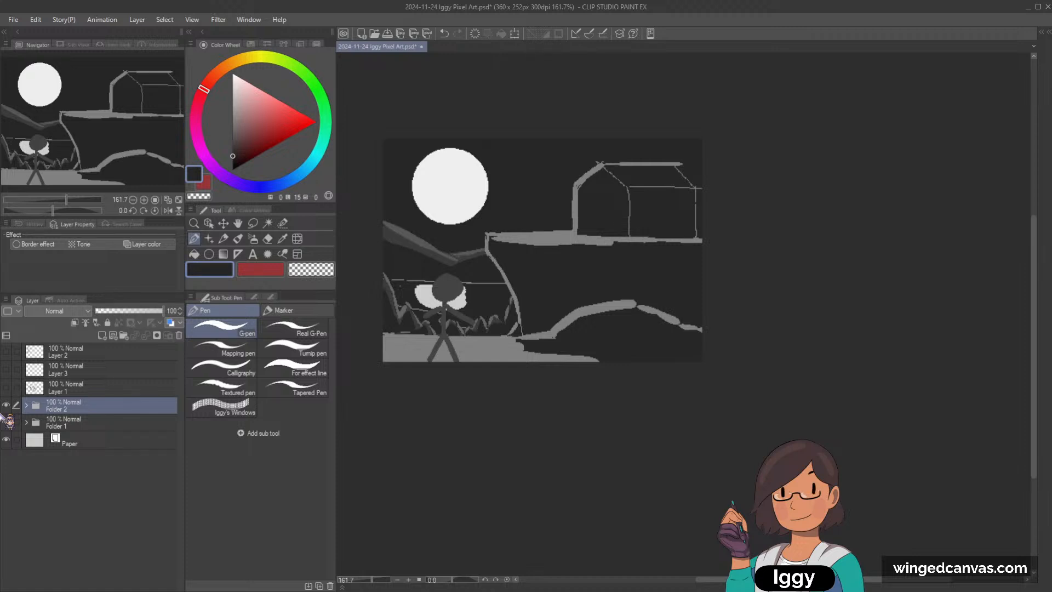
pyautogui.click(6, 407)
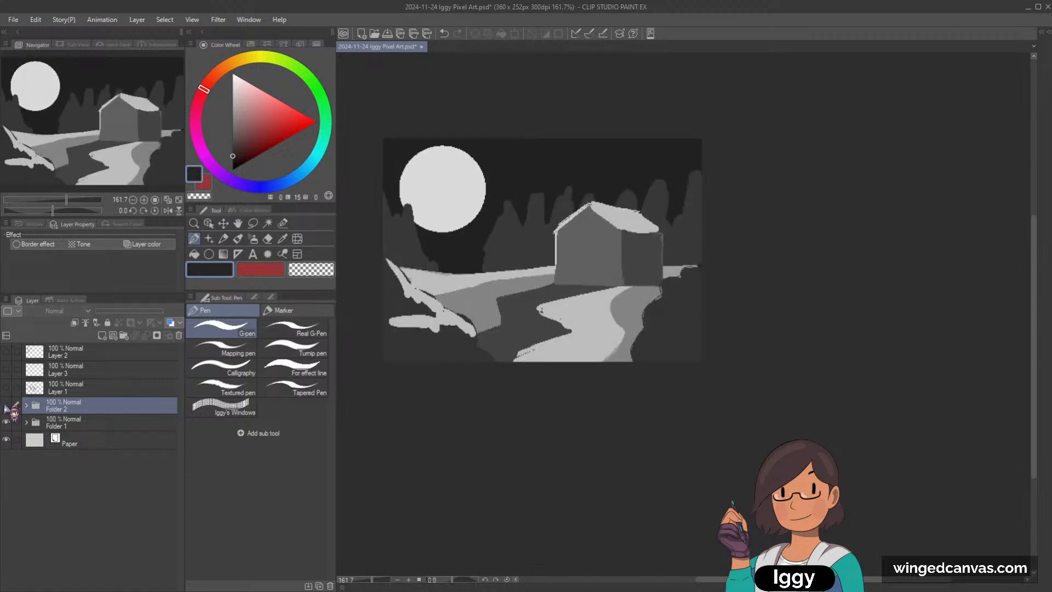
pyautogui.click(6, 407)
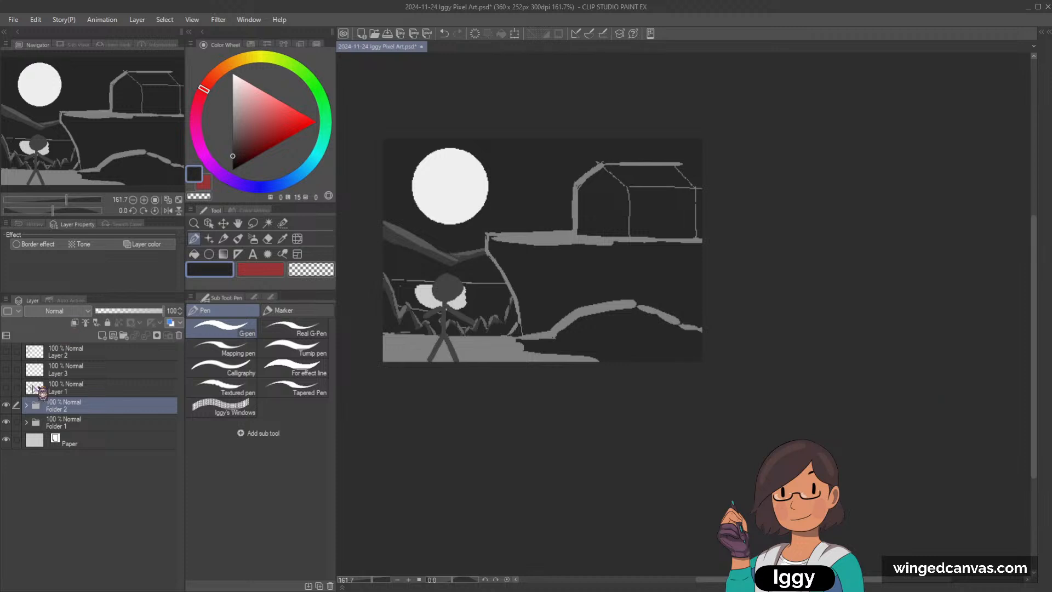
pyautogui.click(6, 406)
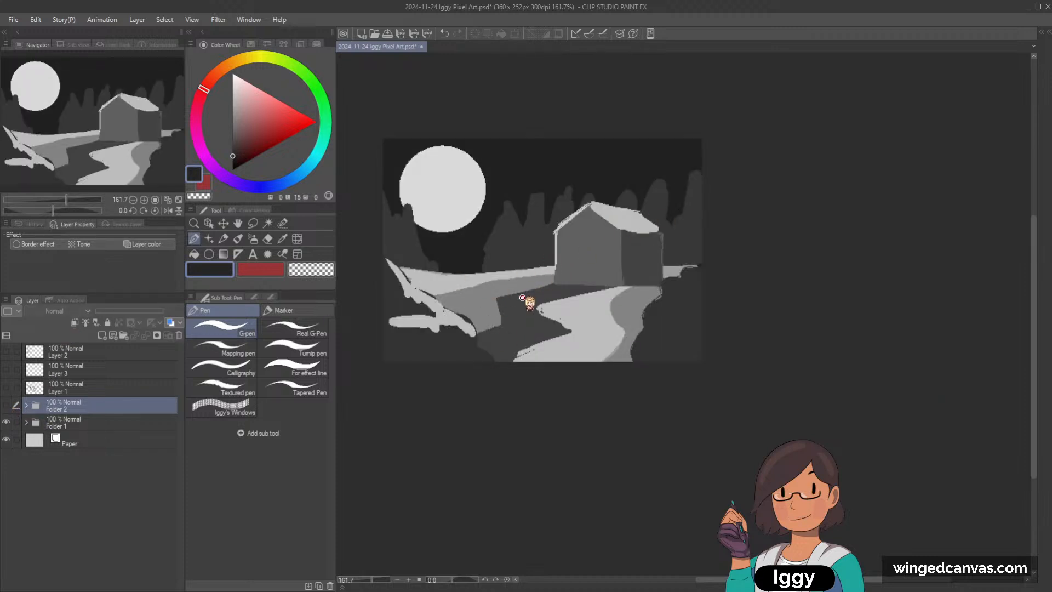
pyautogui.click(6, 406)
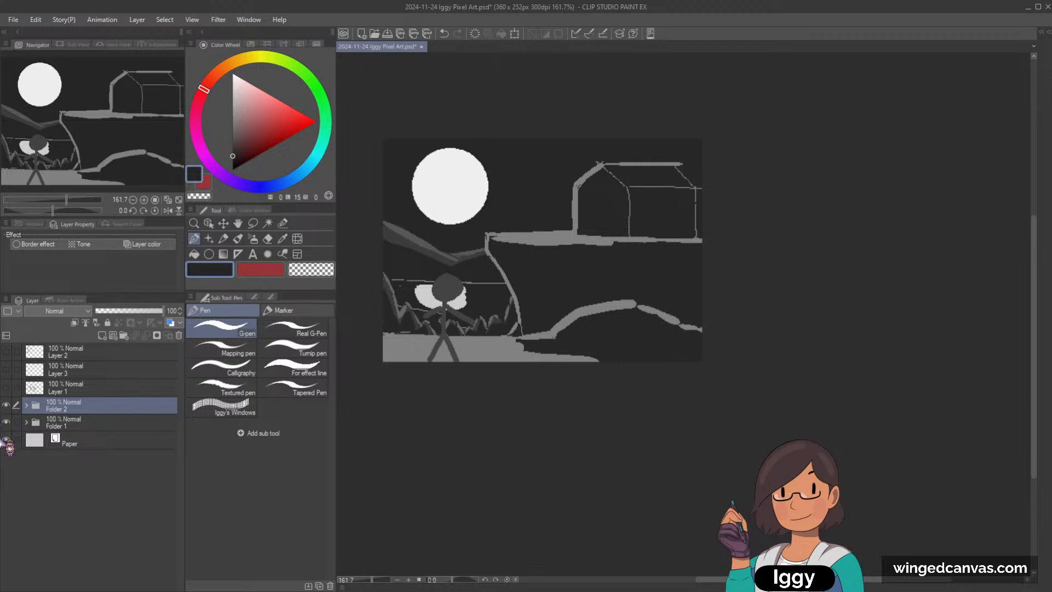
pyautogui.click(6, 405)
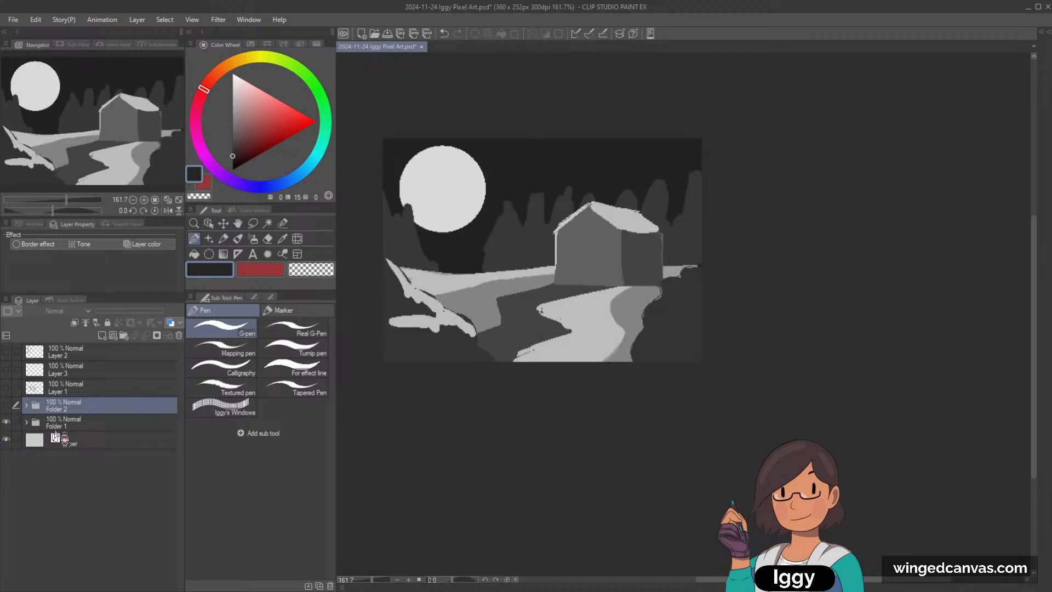
# Step: Select Folder 1 and briefly show Folder 2 to compare the clifftop scene with the moonlit house scene again
pyautogui.click(82, 423)
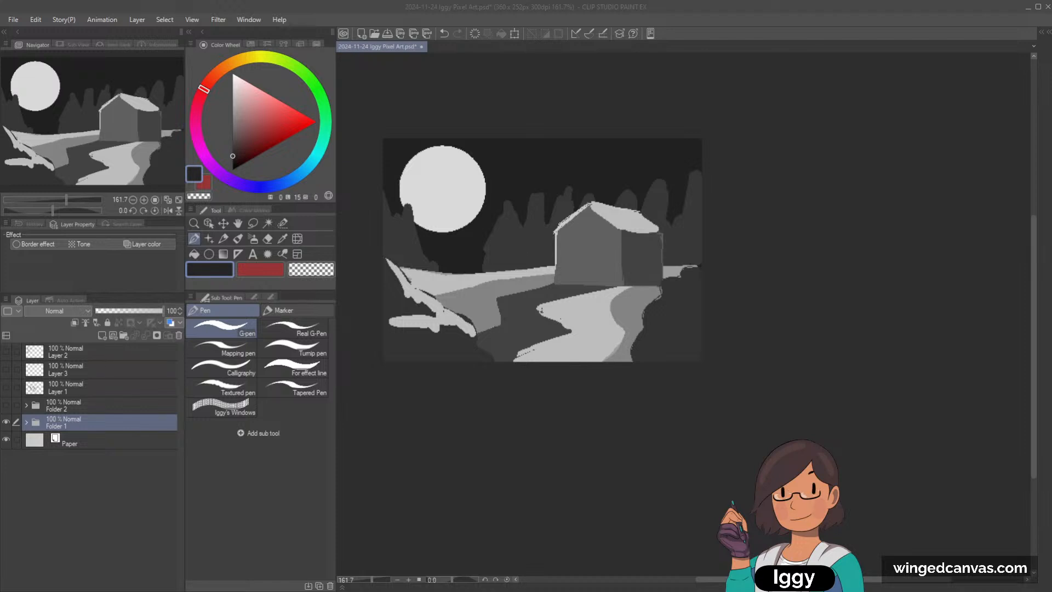
pyautogui.click(6, 405)
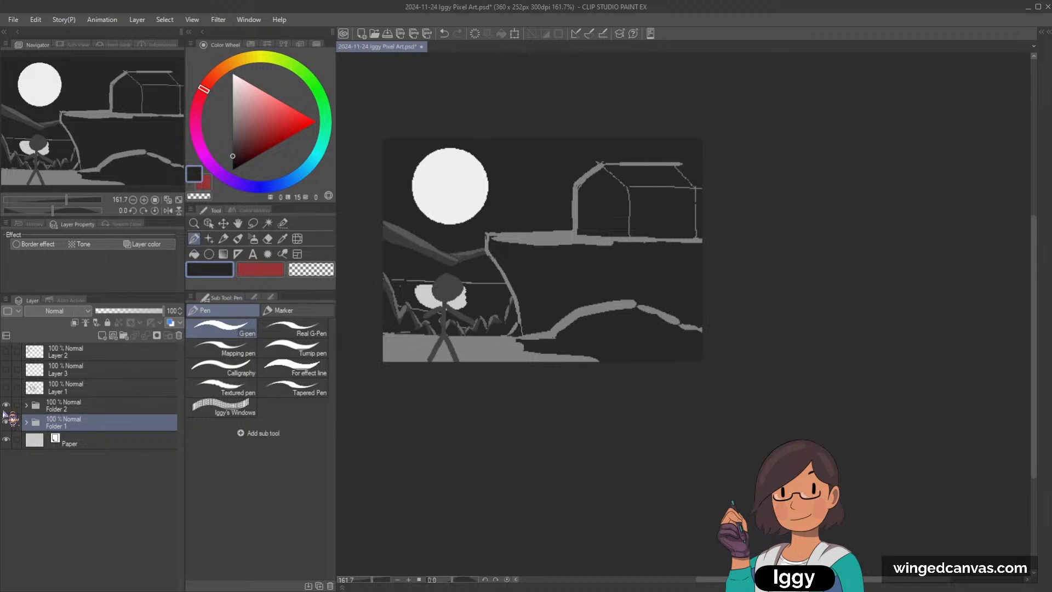
pyautogui.click(6, 406)
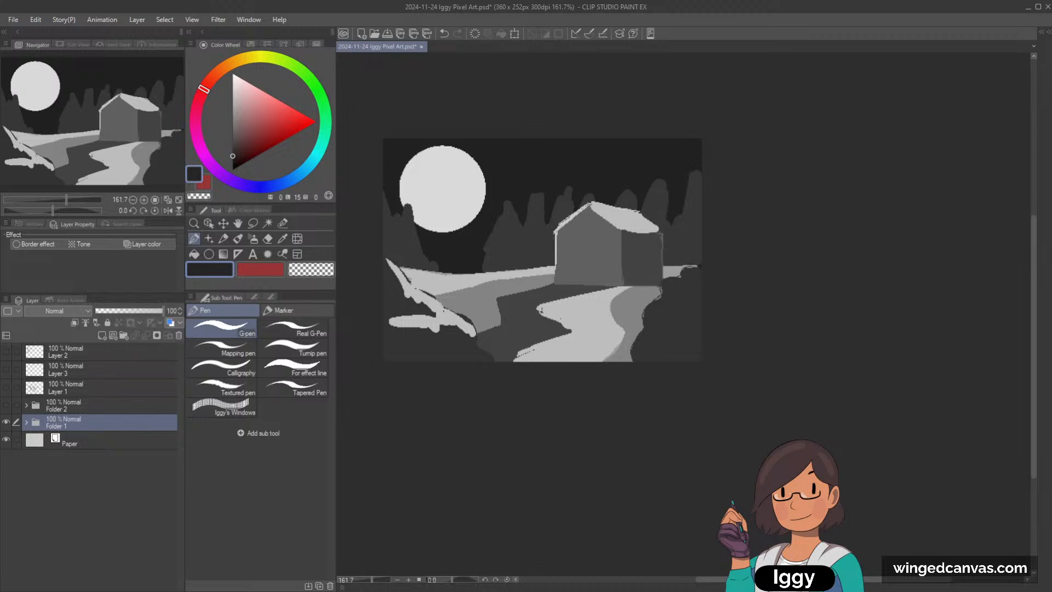
# Step: Toggle the visibility of the foreground layer, Layer 8, in Folder 1 to inspect the ground beneath it
pyautogui.click(208, 223)
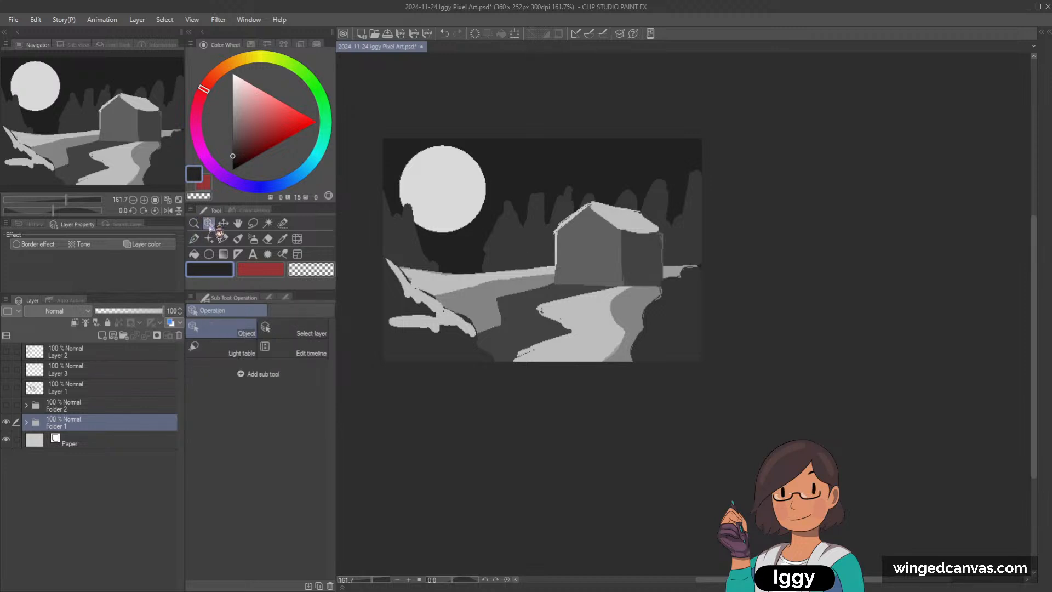
pyautogui.click(438, 336)
pyautogui.click(6, 439)
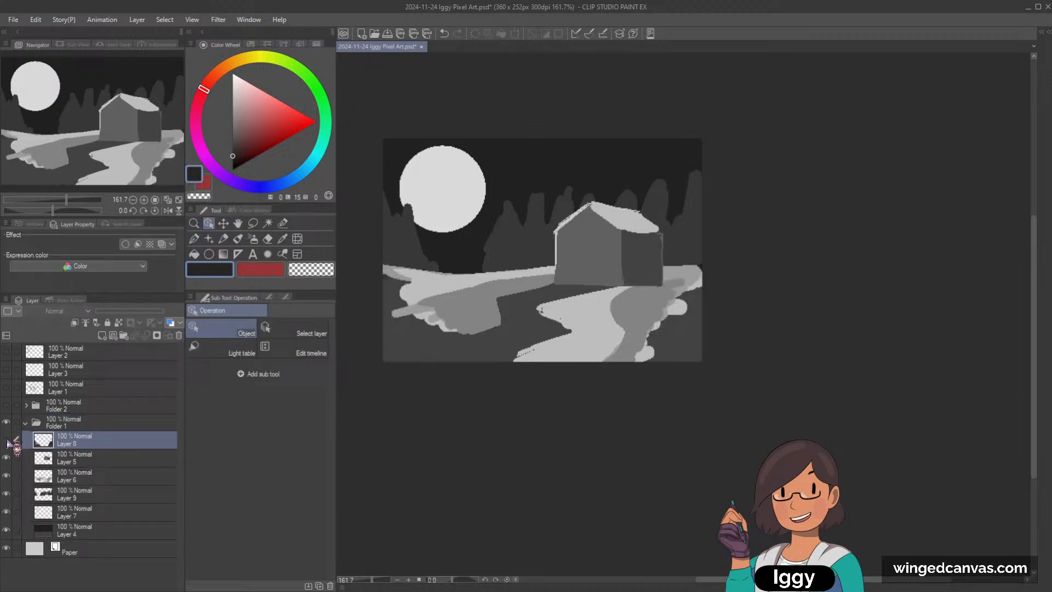
pyautogui.click(6, 439)
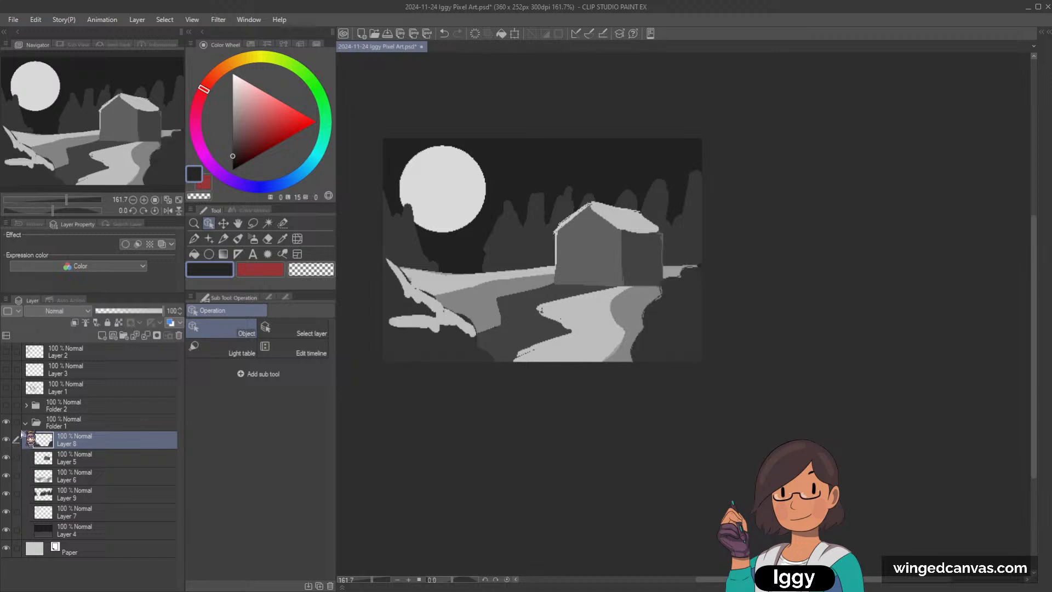
# Step: Duplicate the collapsed Folder 1 and hide the original folder
pyautogui.click(25, 423)
pyautogui.moveTo(58, 424); pyautogui.dragTo(60, 416)
pyautogui.click(7, 439)
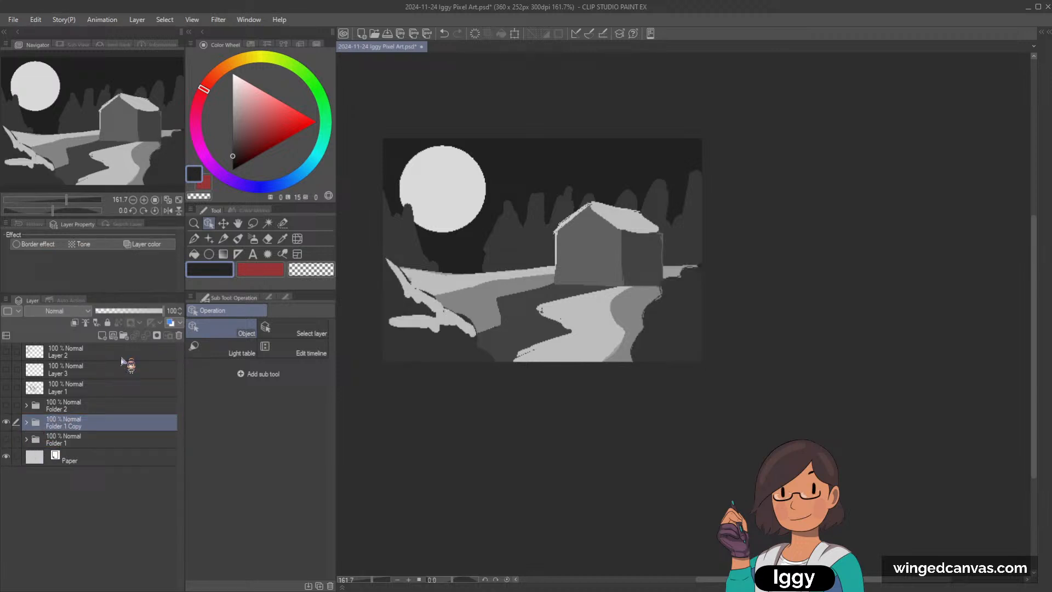
# Step: In Folder 1 Copy, hide the foreground Layer 8 Copy and select the ground layer, Layer 6 Copy
pyautogui.click(26, 423)
pyautogui.click(6, 440)
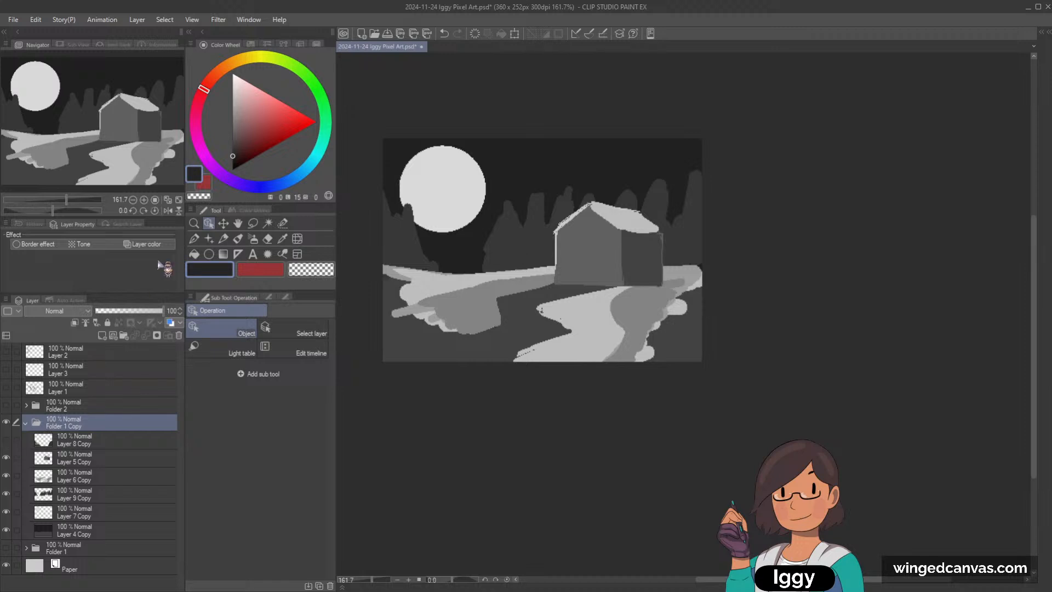
pyautogui.click(449, 321)
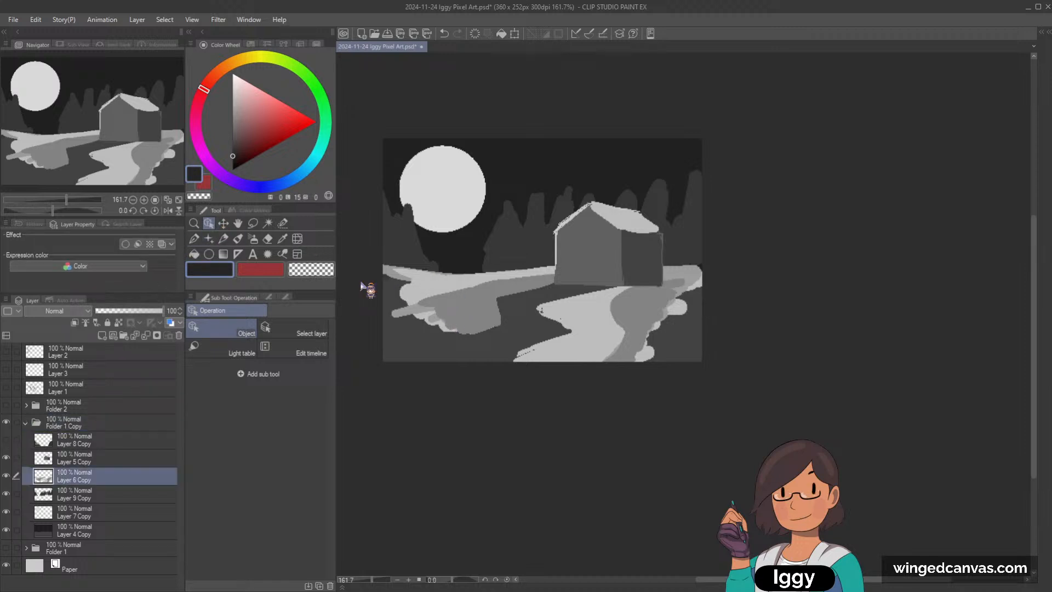
pyautogui.click(237, 239)
pyautogui.click(224, 240)
pyautogui.keyDown('alt'); pyautogui.click(450, 305); pyautogui.keyUp('alt')
pyautogui.moveTo(425, 315); pyautogui.dragTo(376, 329)
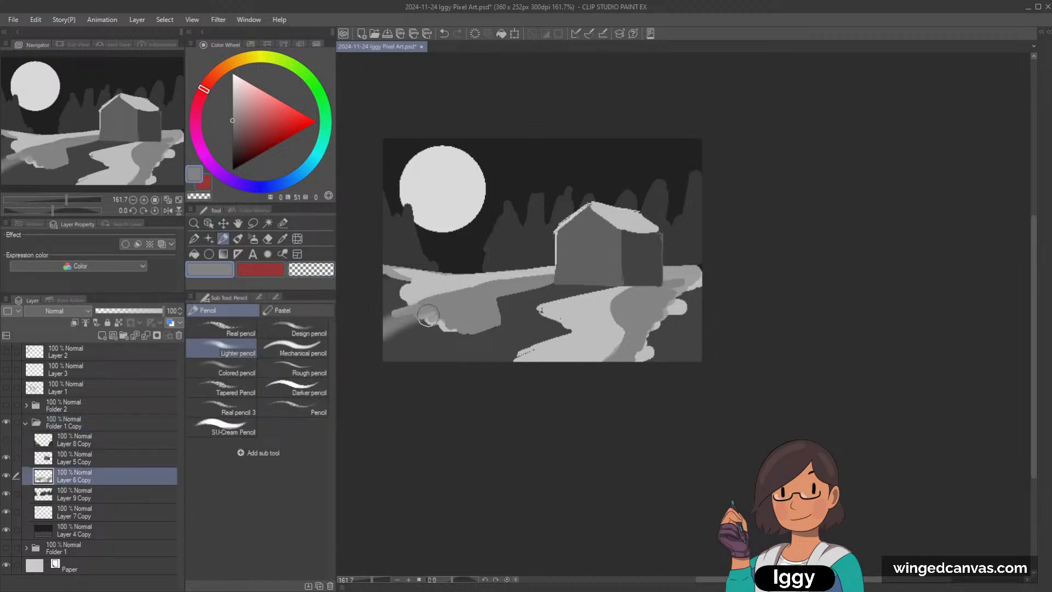
pyautogui.click(238, 239)
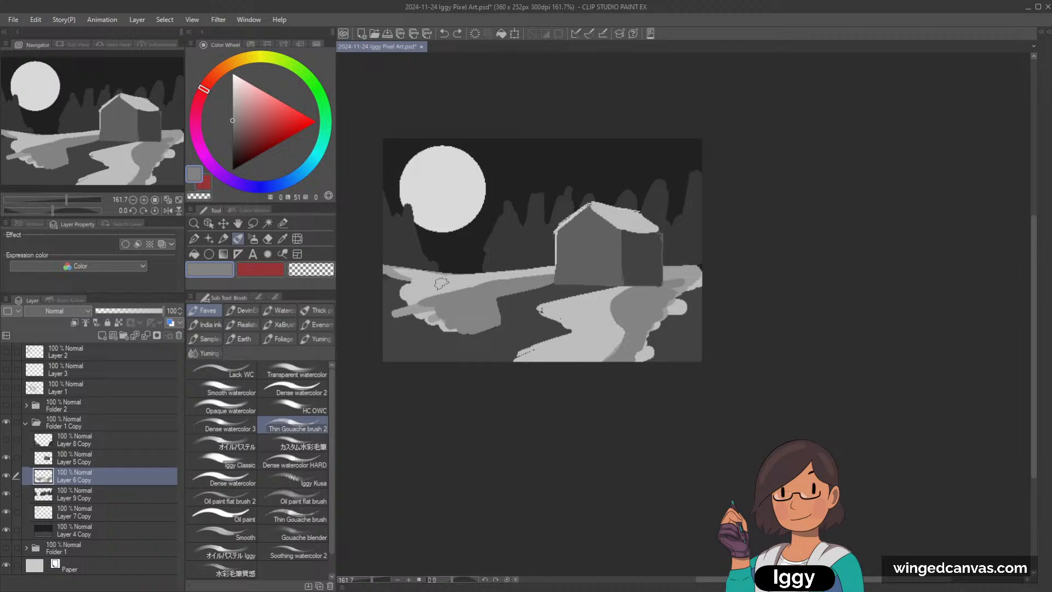
pyautogui.press('o')
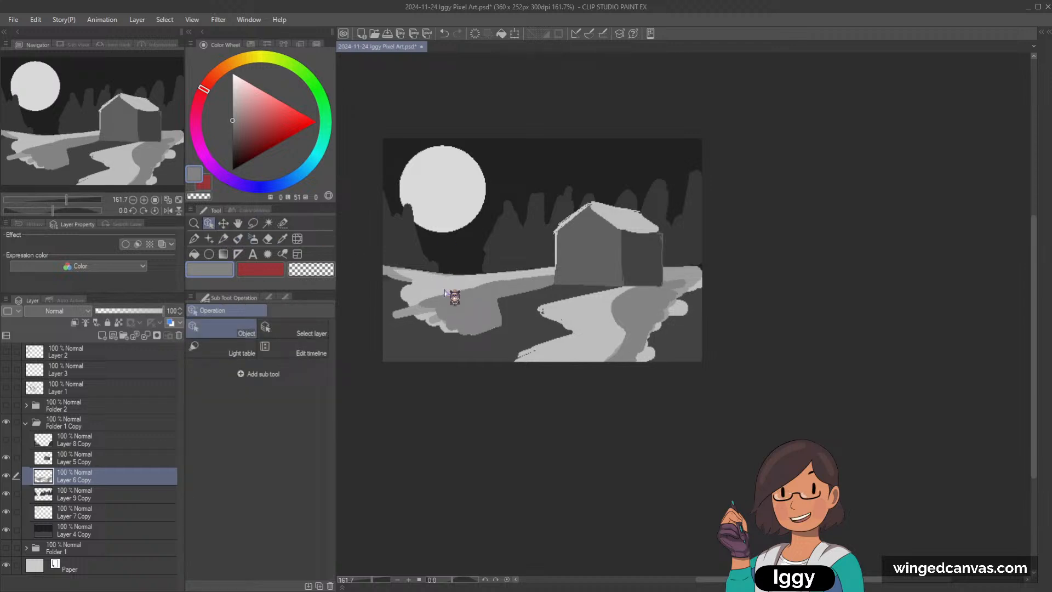
pyautogui.click(238, 238)
# Step: With the G-pen, fill the ragged left part of the ground with mid grey and light grey out to the canvas edge
pyautogui.press('p')
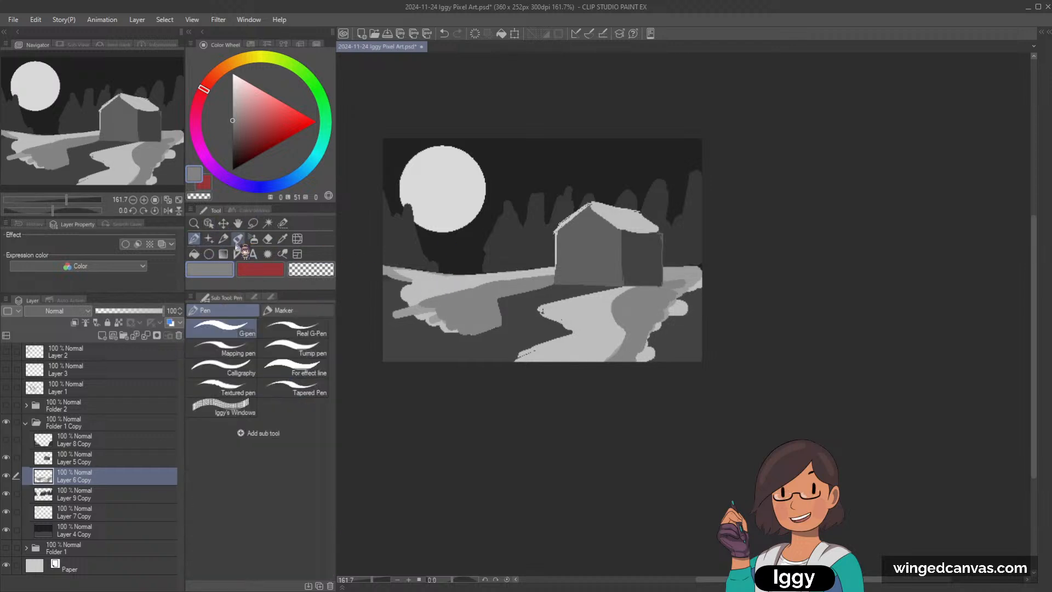
pyautogui.moveTo(400, 323)
pyautogui.mouseDown()
pyautogui.moveTo(406, 345)
pyautogui.moveTo(433, 340)
pyautogui.mouseUp()
pyautogui.keyDown('alt'); pyautogui.click(409, 292); pyautogui.keyUp('alt')
pyautogui.moveTo(409, 292)
pyautogui.mouseDown()
pyautogui.moveTo(379, 310)
pyautogui.moveTo(427, 275)
pyautogui.mouseUp()
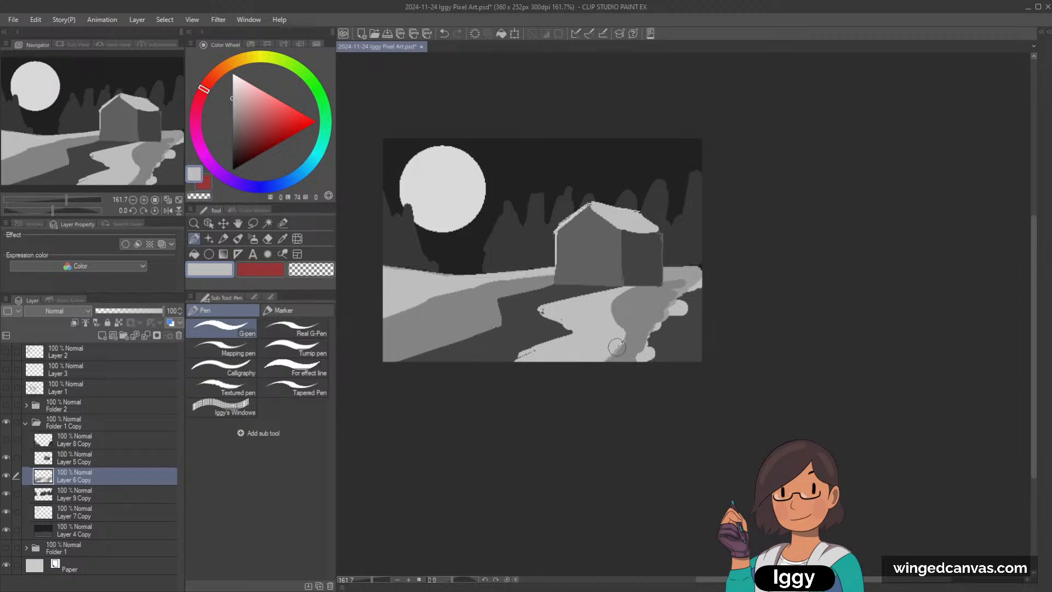
# Step: Paint the ground right of the path mid grey out to the canvas edge and pick the path's light grey
pyautogui.keyDown('alt'); pyautogui.click(645, 322); pyautogui.keyUp('alt')
pyautogui.moveTo(691, 290)
pyautogui.mouseDown()
pyautogui.moveTo(681, 316)
pyautogui.moveTo(705, 325)
pyautogui.moveTo(682, 347)
pyautogui.moveTo(667, 328)
pyautogui.mouseUp()
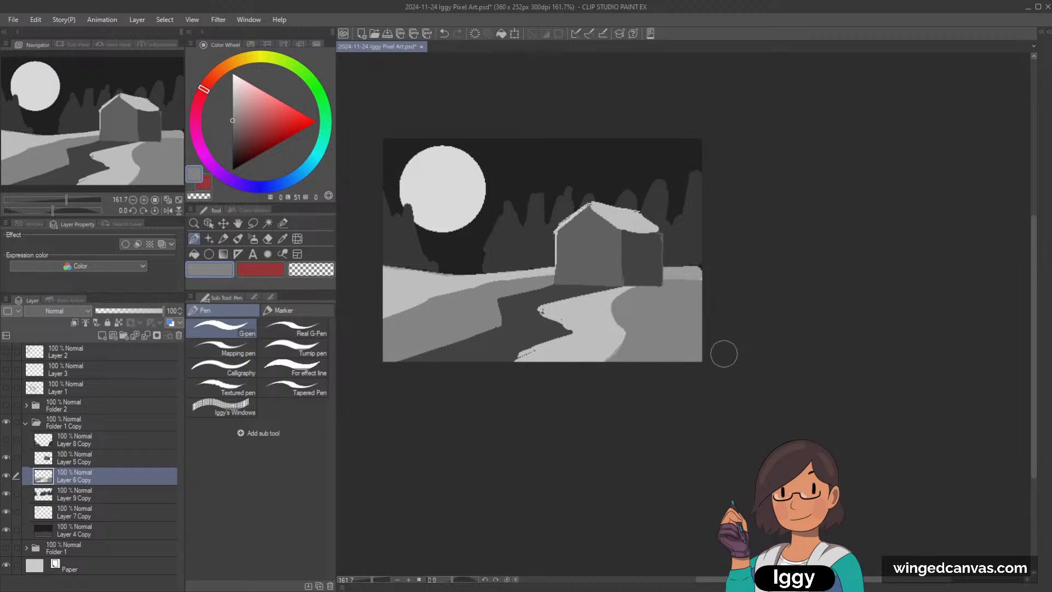
pyautogui.keyDown('alt'); pyautogui.click(613, 303); pyautogui.keyUp('alt')
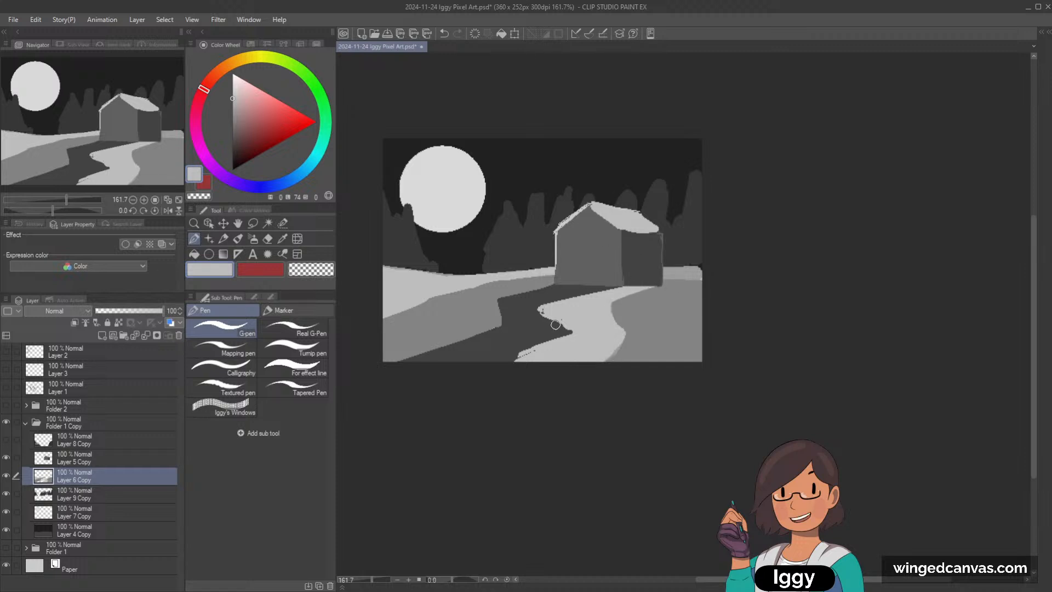
pyautogui.click(107, 443)
pyautogui.click(103, 460)
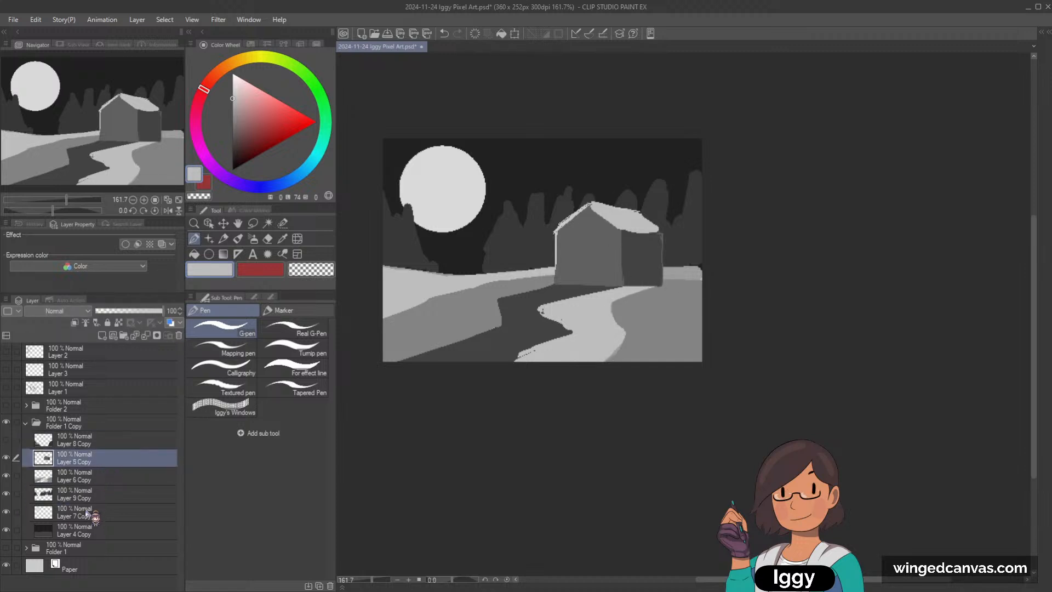
pyautogui.keyDown('shift'); pyautogui.click(92, 515); pyautogui.keyUp('shift')
pyautogui.hotkey('ctrl', 't')
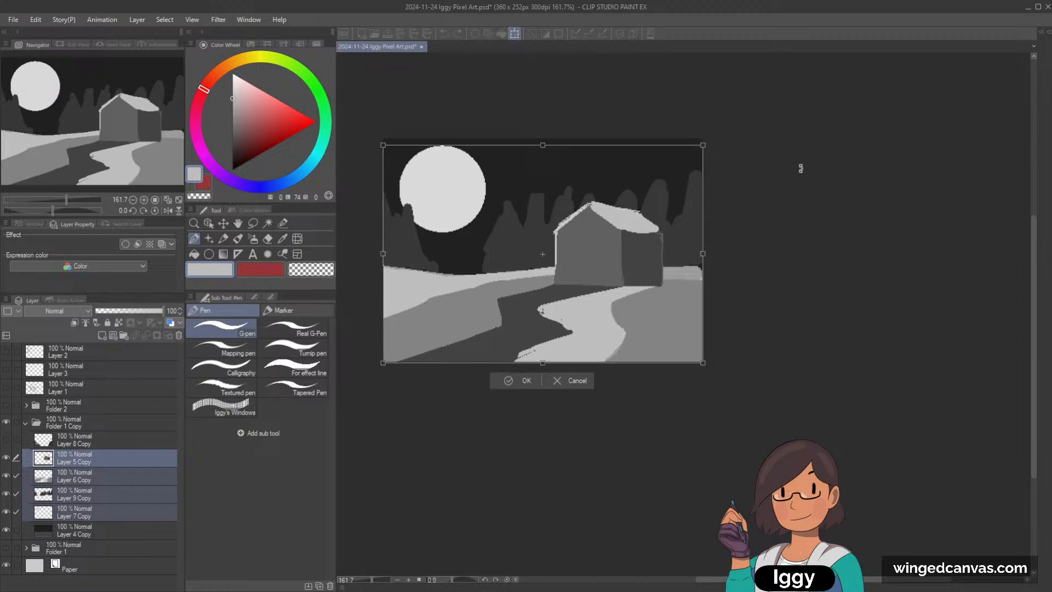
pyautogui.click(565, 383)
pyautogui.click(82, 518)
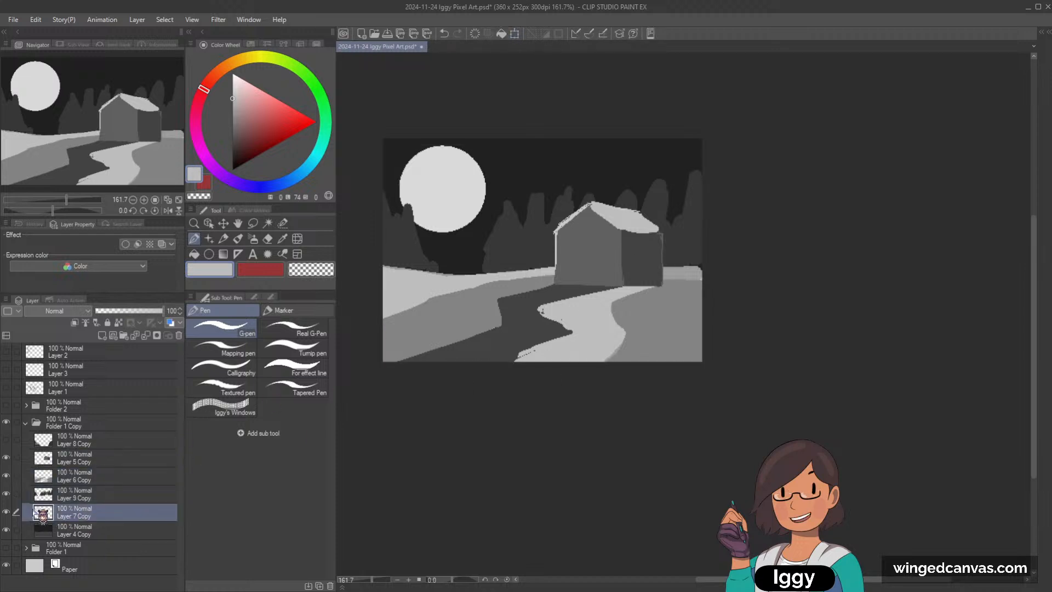
pyautogui.click(6, 512)
pyautogui.click(6, 513)
# Step: Select Layer 5, 6 and 9 Copy, scale the house, ground and trees down together and place them towards the canvas's lower right
pyautogui.click(93, 494)
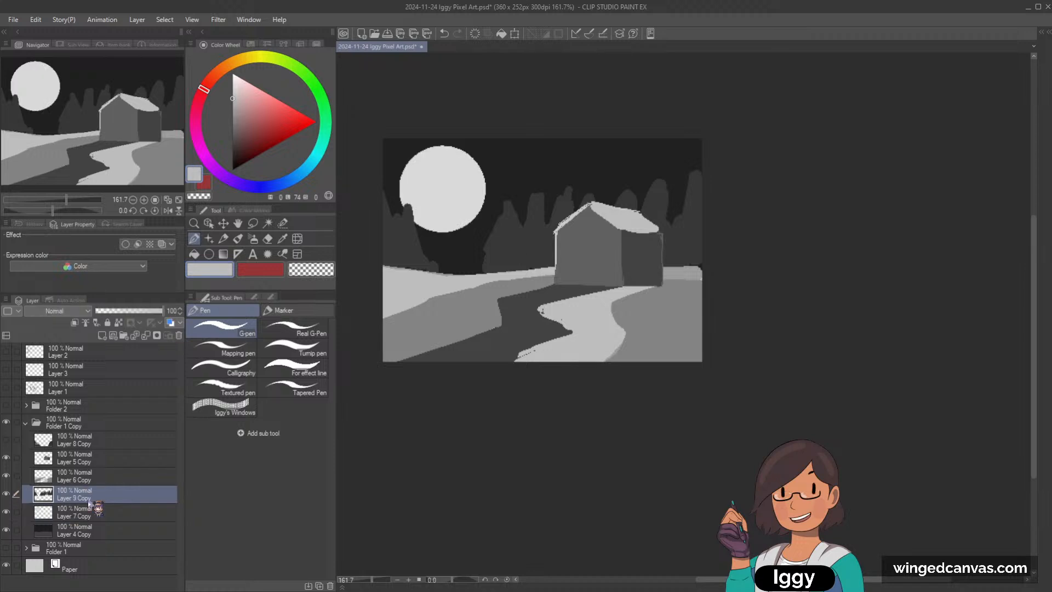
pyautogui.keyDown('shift'); pyautogui.click(103, 459); pyautogui.keyUp('shift')
pyautogui.hotkey('ctrl', 't')
pyautogui.moveTo(701, 173); pyautogui.dragTo(654, 200)
pyautogui.moveTo(628, 244); pyautogui.dragTo(686, 259)
pyautogui.moveTo(696, 211); pyautogui.dragTo(700, 209)
pyautogui.click(535, 394)
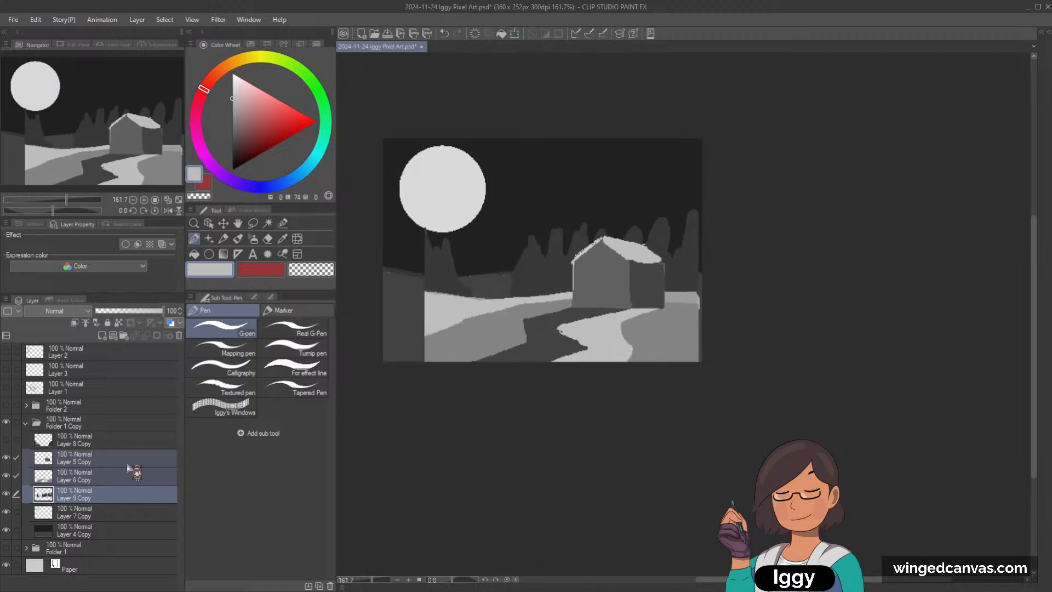
# Step: Check the moon layer by toggling Layer 7 Copy's visibility, and select the background layer, Layer 4 Copy
pyautogui.click(6, 512)
pyautogui.click(6, 512)
pyautogui.click(93, 534)
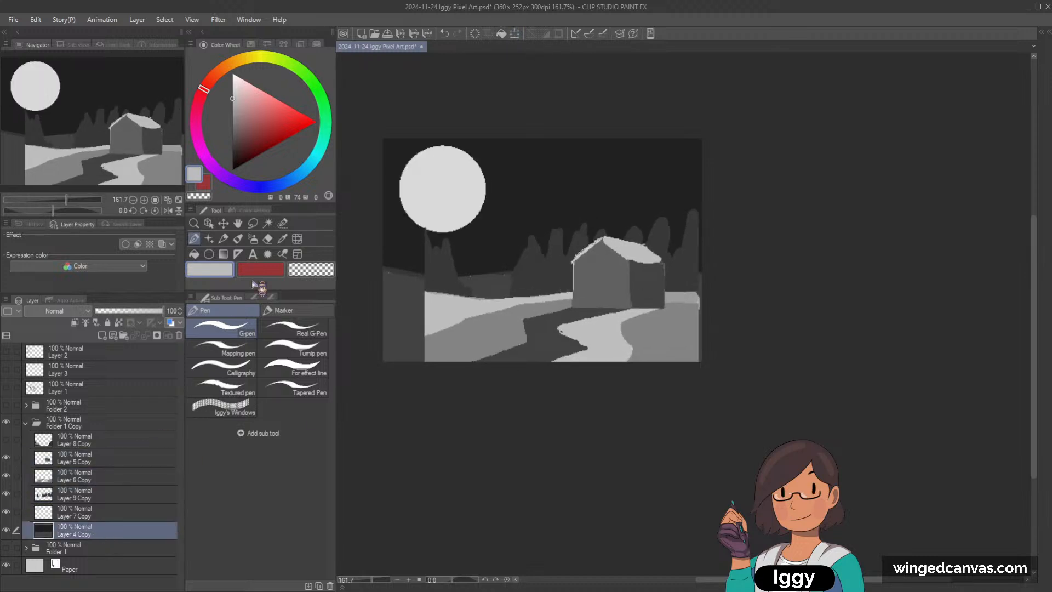
# Step: Try to paint over the lower background with the dark sky colour and a much larger brush, and undo it
pyautogui.keyDown('alt'); pyautogui.click(403, 242); pyautogui.keyUp('alt')
pyautogui.press(']')
pyautogui.press(']')
pyautogui.press(']')
pyautogui.press(']')
pyautogui.press(']')
pyautogui.press(']')
pyautogui.press(']')
pyautogui.press(']')
pyautogui.press(']')
pyautogui.press(']')
pyautogui.press(']')
pyautogui.press(']')
pyautogui.press(']')
pyautogui.press(']')
pyautogui.press(']')
pyautogui.press(']')
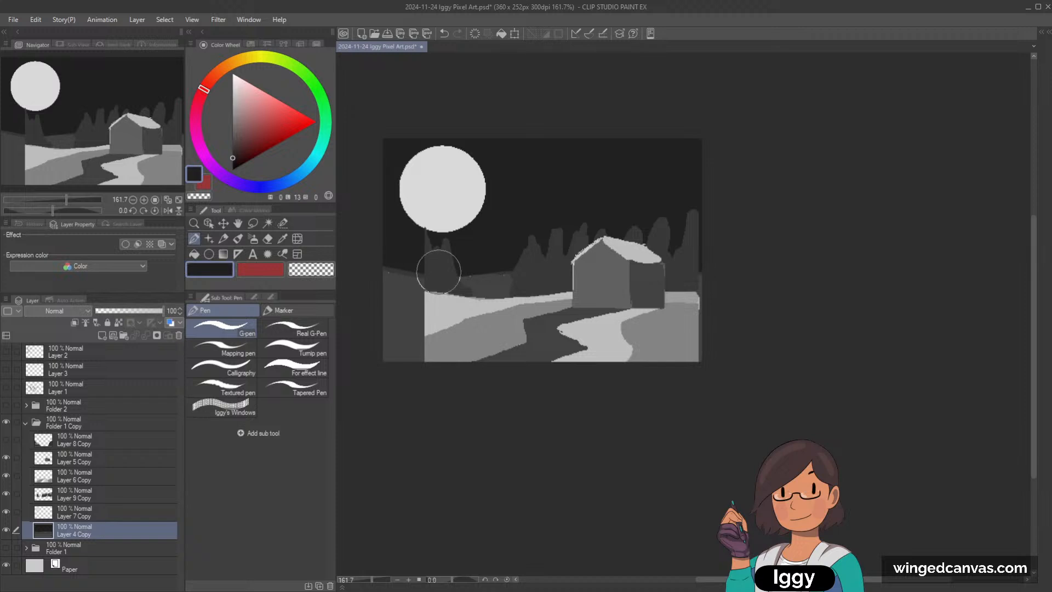
pyautogui.moveTo(376, 294)
pyautogui.mouseDown()
pyautogui.moveTo(412, 325)
pyautogui.moveTo(636, 264)
pyautogui.moveTo(780, 283)
pyautogui.moveTo(519, 402)
pyautogui.mouseUp()
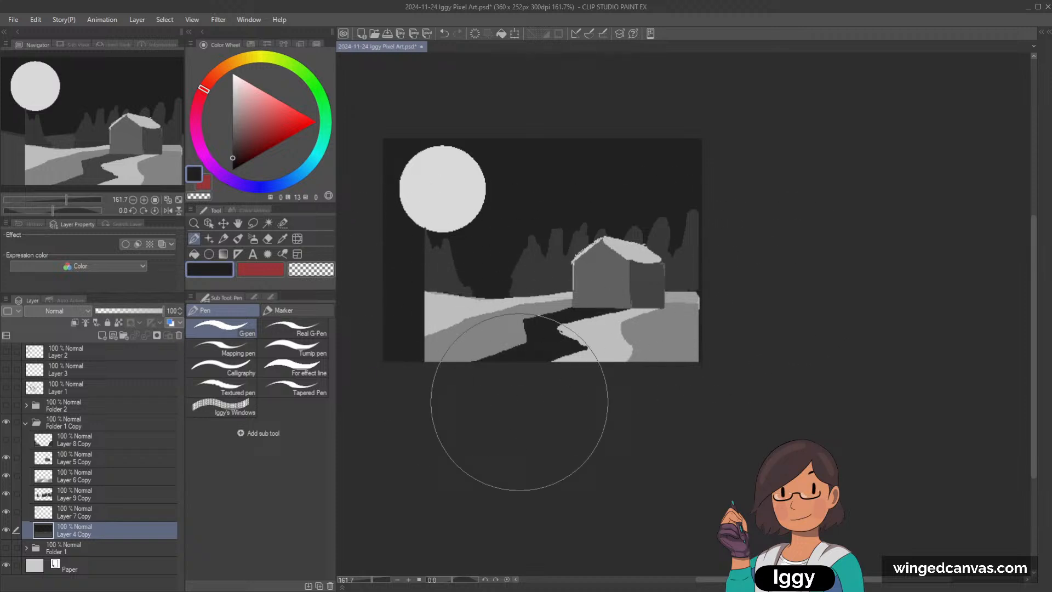
pyautogui.hotkey('ctrl', 'z')
# Step: Cover the exposed grey background left of the trees on Layer 4 Copy with the dark sky colour, using a smaller brush
pyautogui.keyDown('alt'); pyautogui.click(554, 332); pyautogui.keyUp('alt')
pyautogui.keyDown('alt'); pyautogui.click(540, 224); pyautogui.keyUp('alt')
pyautogui.press('[')
pyautogui.press('[')
pyautogui.press('[')
pyautogui.press('[')
pyautogui.press('[')
pyautogui.press('[')
pyautogui.press('[')
pyautogui.press('[')
pyautogui.press('[')
pyautogui.press('[')
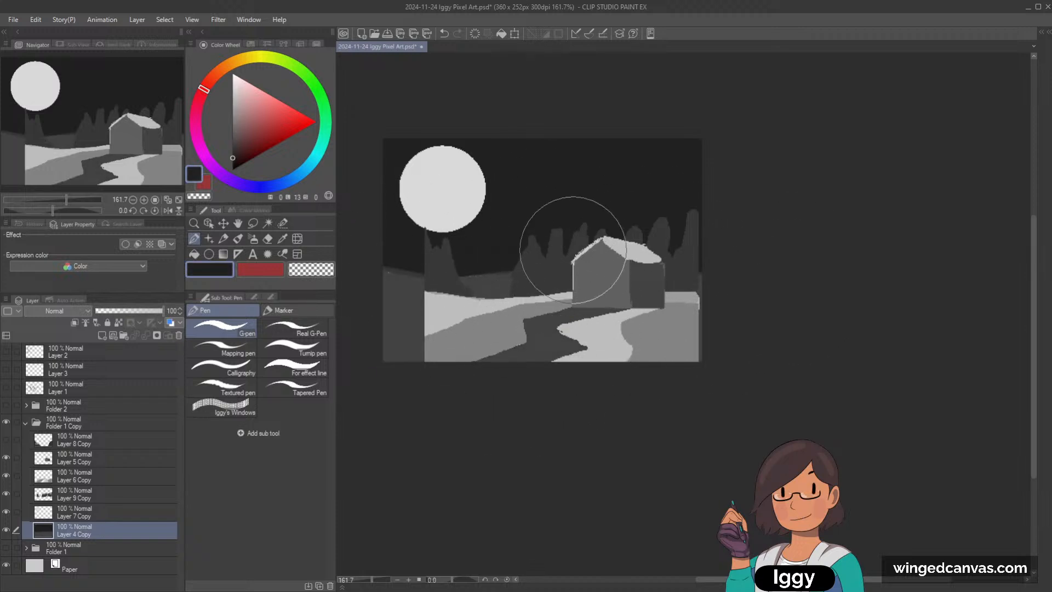
pyautogui.moveTo(474, 282)
pyautogui.mouseDown()
pyautogui.moveTo(506, 284)
pyautogui.moveTo(455, 298)
pyautogui.moveTo(422, 291)
pyautogui.moveTo(371, 394)
pyautogui.mouseUp()
pyautogui.press(']')
pyautogui.press(']')
pyautogui.press(']')
pyautogui.press(']')
pyautogui.press(']')
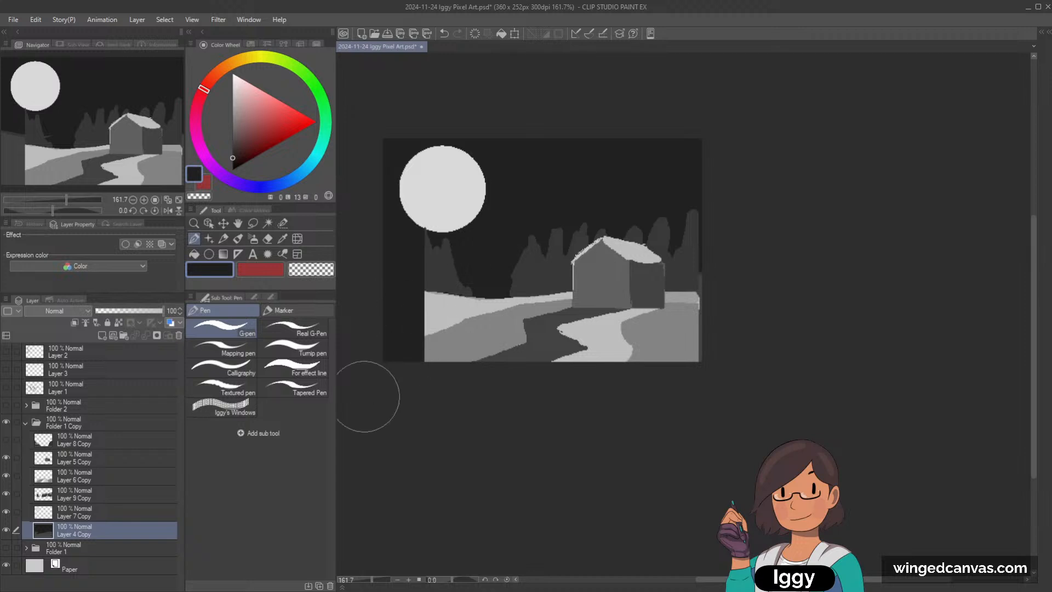
# Step: On Layer 6 Copy, extend the scaled-down ground to the canvas's left edge in light grey and mid grey
pyautogui.keyDown('alt'); pyautogui.click(453, 352); pyautogui.keyUp('alt')
pyautogui.click(100, 482)
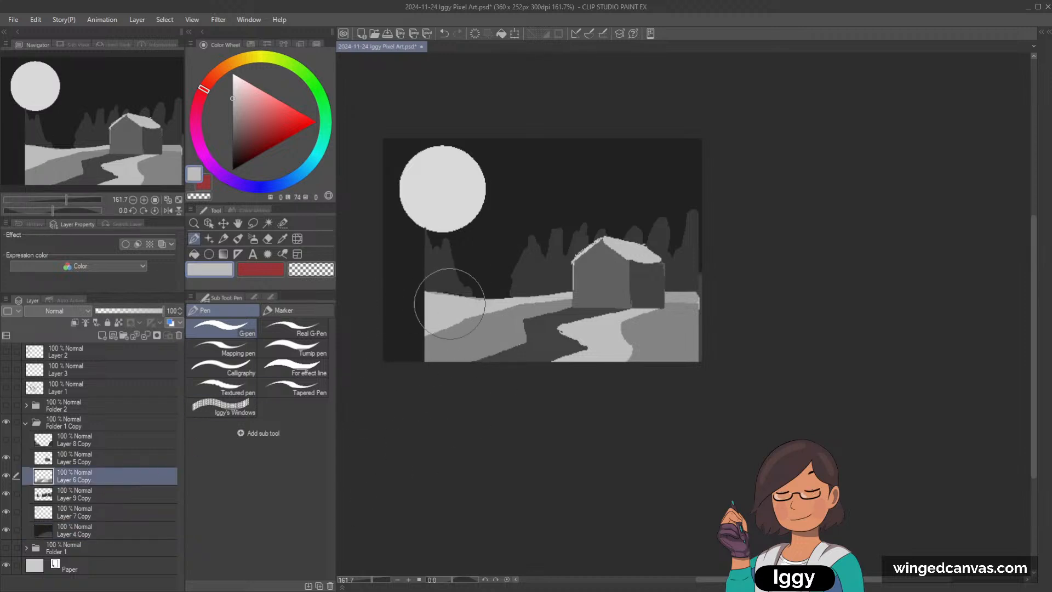
pyautogui.moveTo(390, 296)
pyautogui.mouseDown()
pyautogui.moveTo(361, 303)
pyautogui.moveTo(405, 327)
pyautogui.moveTo(382, 342)
pyautogui.moveTo(434, 350)
pyautogui.moveTo(376, 364)
pyautogui.mouseUp()
pyautogui.keyDown('alt'); pyautogui.click(433, 352); pyautogui.keyUp('alt')
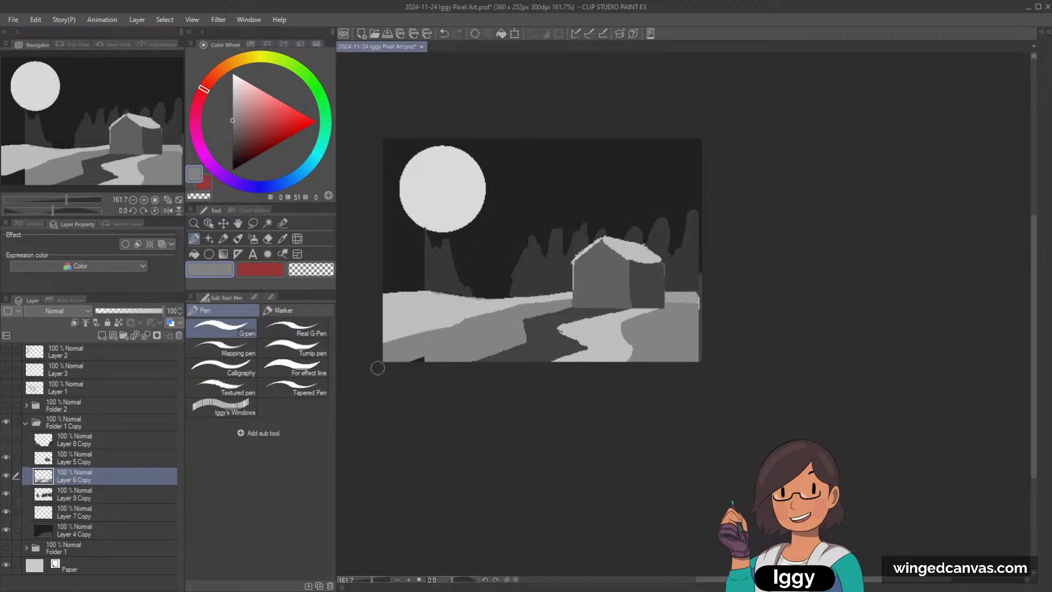
# Step: Add a new layer above the moon layer and draw a tall, tilted mid grey cross to the right of the moon
pyautogui.click(117, 518)
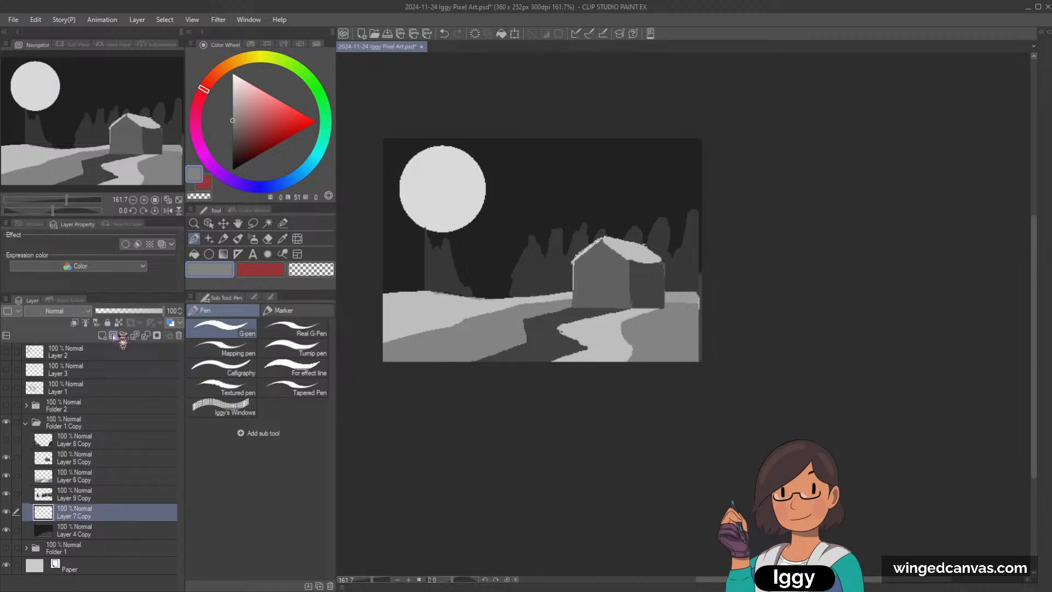
pyautogui.click(102, 335)
pyautogui.moveTo(530, 151); pyautogui.dragTo(577, 236)
pyautogui.hotkey('ctrl', 'z')
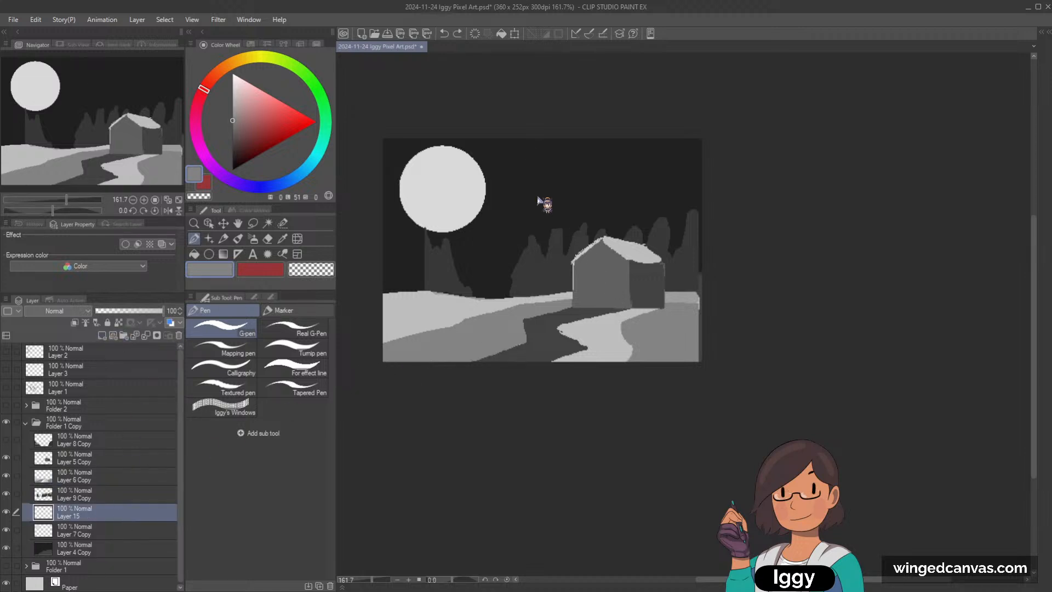
pyautogui.moveTo(512, 146); pyautogui.dragTo(545, 255)
pyautogui.moveTo(498, 180); pyautogui.dragTo(549, 163)
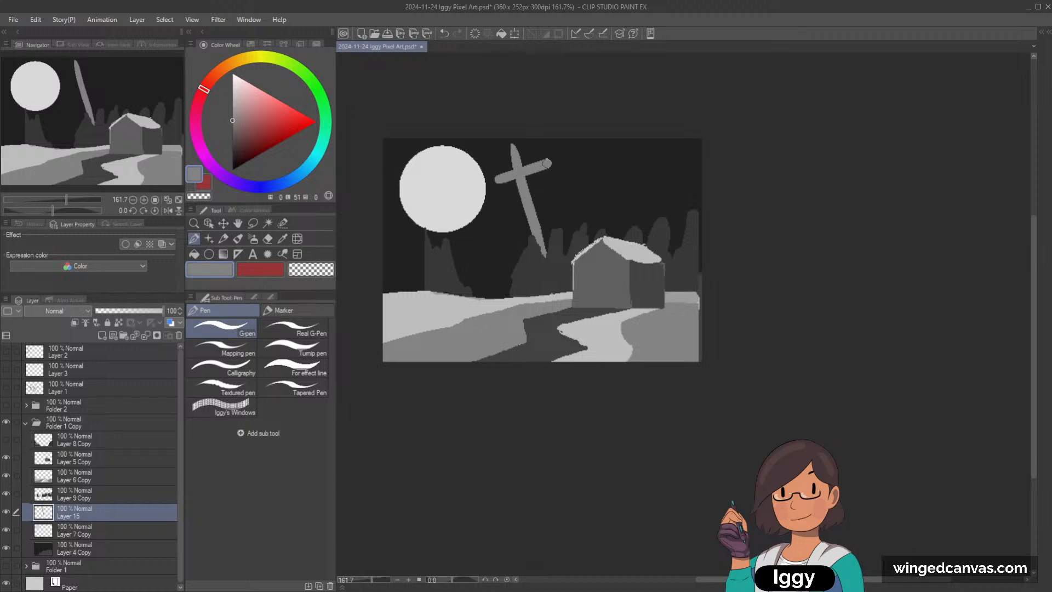
pyautogui.hotkey('ctrl', 'z')
pyautogui.hotkey('ctrl', 'y')
pyautogui.hotkey('ctrl', 'z')
pyautogui.hotkey('ctrl', 'y')
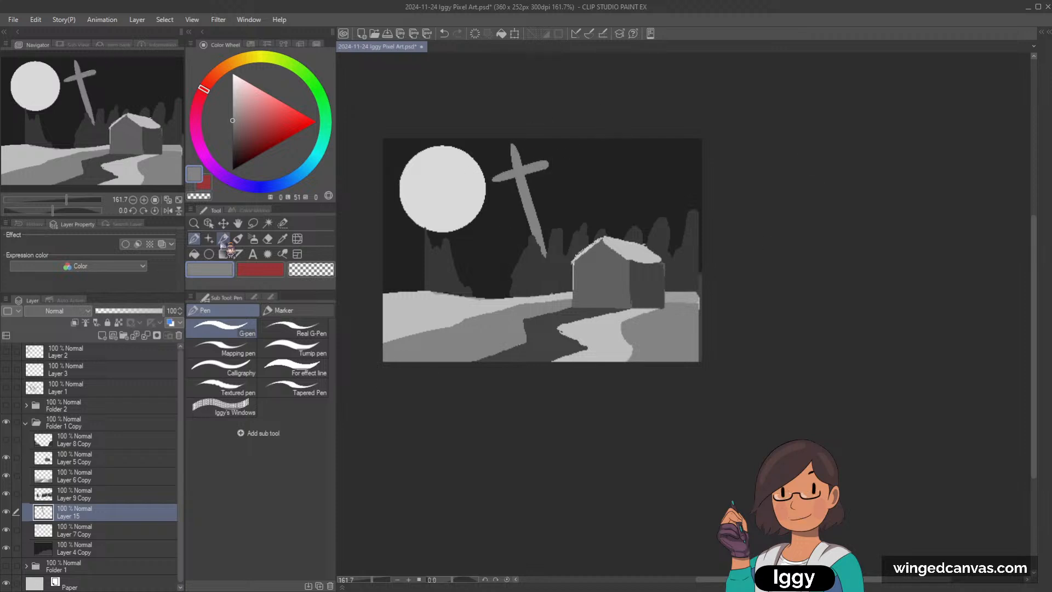
# Step: Reposition the moon at the canvas's upper edge with the tilted cross in front of it, and select the tree layer, Layer 9 Copy
pyautogui.click(209, 223)
pyautogui.moveTo(443, 199); pyautogui.dragTo(437, 160)
pyautogui.moveTo(523, 196); pyautogui.dragTo(475, 205)
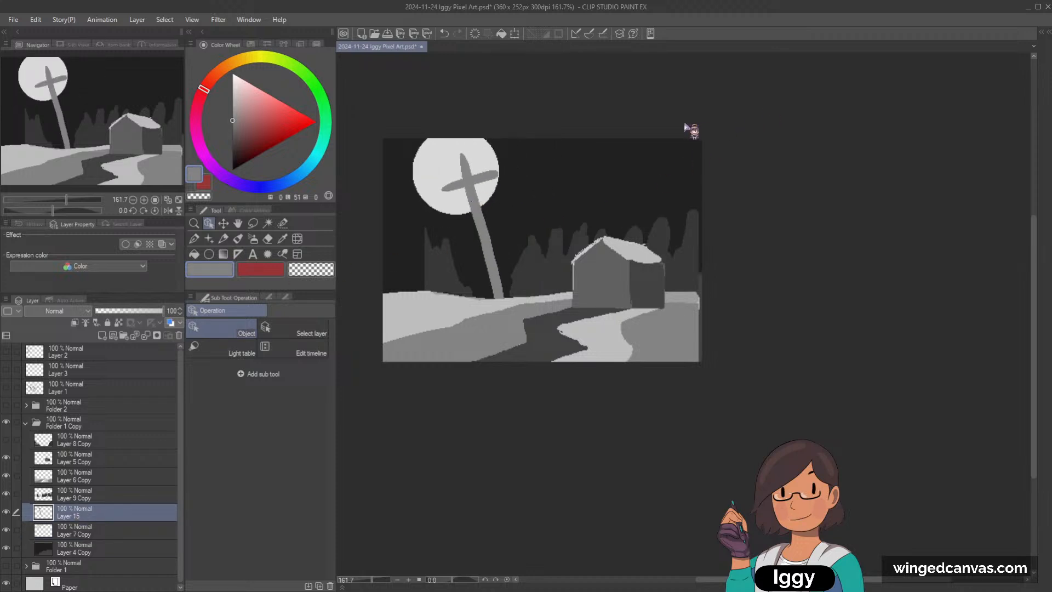
pyautogui.click(449, 274)
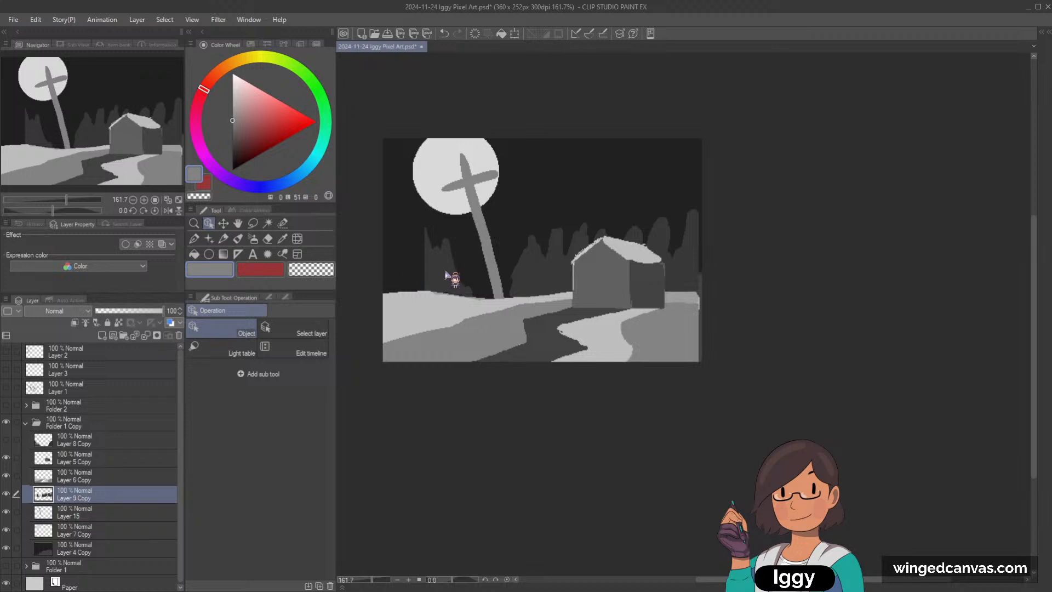
pyautogui.click(208, 239)
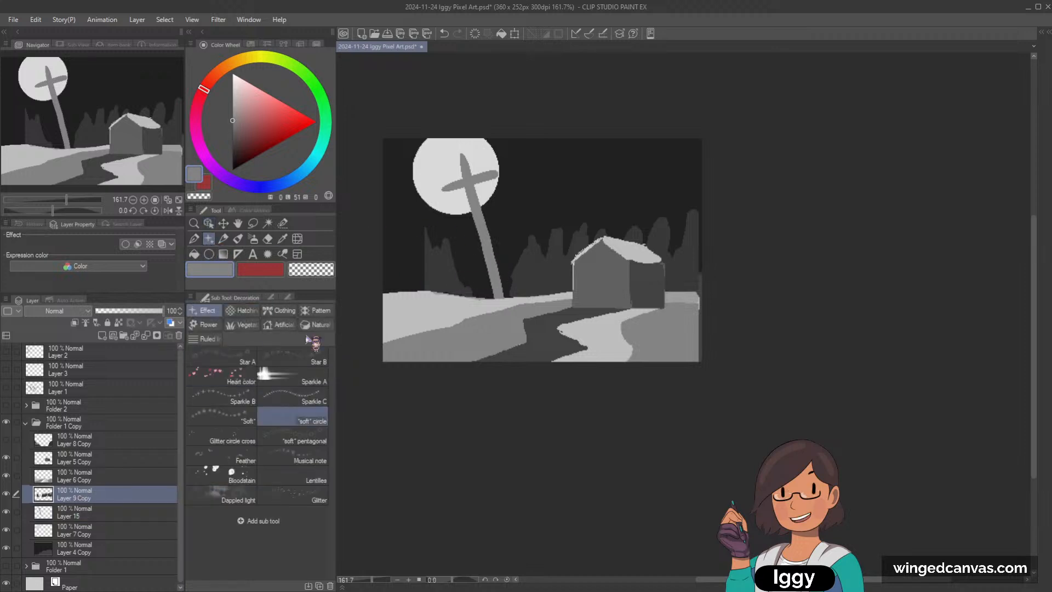
pyautogui.click(639, 165)
pyautogui.hotkey('ctrl', 'z')
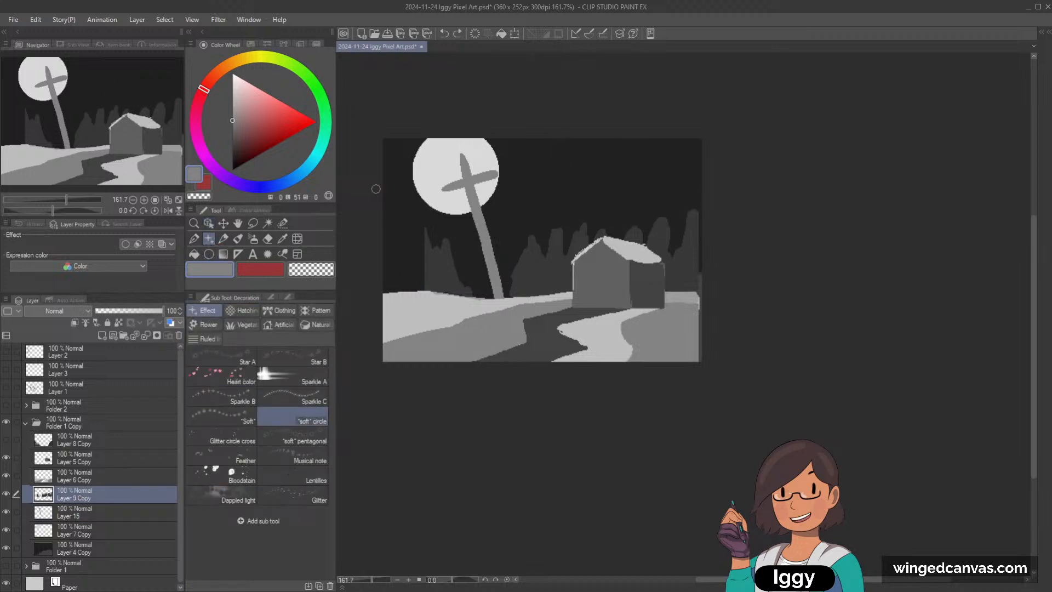
pyautogui.click(223, 239)
# Step: With the G-pen, sketch a mid grey figure with a round head, outstretched arms and splayed hands above the house
pyautogui.press('p')
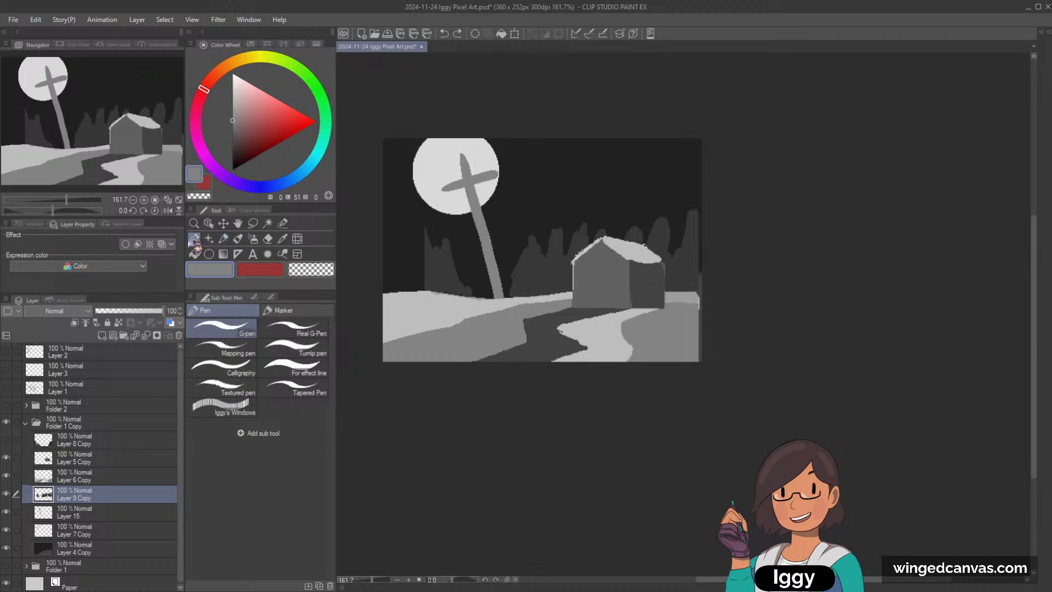
pyautogui.moveTo(620, 160)
pyautogui.mouseDown()
pyautogui.moveTo(606, 187)
pyautogui.moveTo(594, 182)
pyautogui.moveTo(626, 189)
pyautogui.moveTo(593, 179)
pyautogui.moveTo(610, 187)
pyautogui.moveTo(577, 264)
pyautogui.mouseUp()
pyautogui.moveTo(612, 187); pyautogui.dragTo(670, 201)
pyautogui.moveTo(579, 189); pyautogui.dragTo(534, 197)
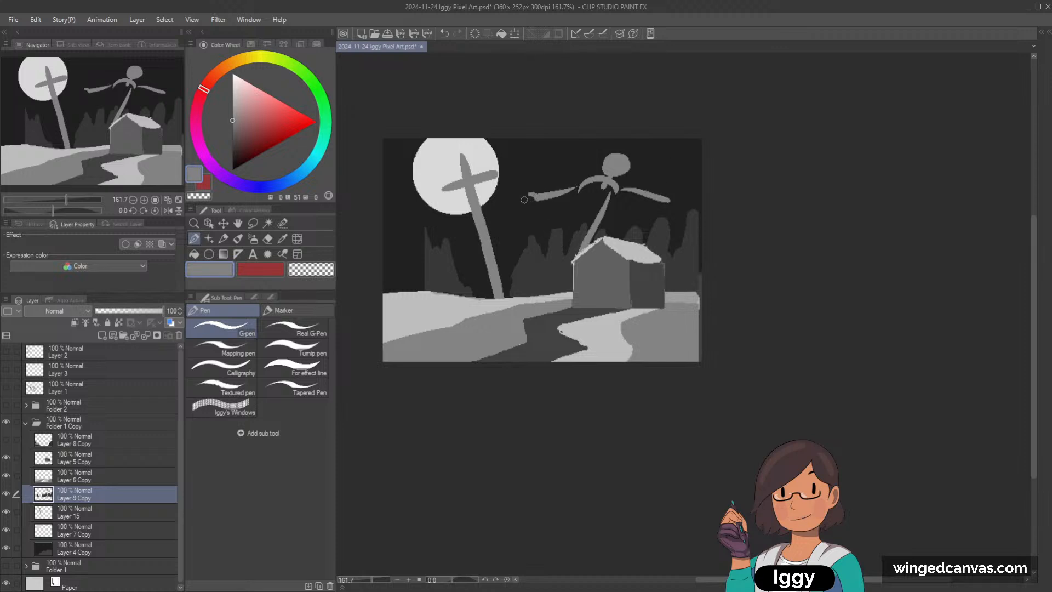
pyautogui.moveTo(530, 202); pyautogui.dragTo(539, 207)
pyautogui.moveTo(685, 195); pyautogui.dragTo(672, 199)
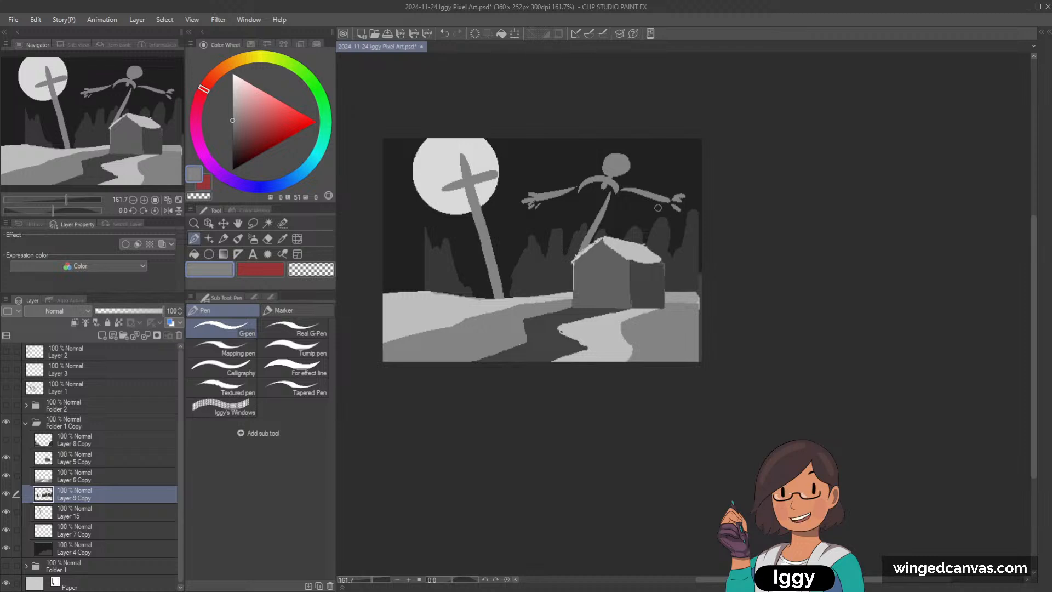
# Step: Undo the figure's hand, arm and body strokes
pyautogui.hotkey('ctrl', 'z')
pyautogui.hotkey('ctrl', 'z')
pyautogui.hotkey('ctrl', 'z')
pyautogui.hotkey('ctrl', 'z')
pyautogui.hotkey('ctrl', 'z')
pyautogui.hotkey('ctrl', 'z')
pyautogui.hotkey('ctrl', 'z')
pyautogui.hotkey('ctrl', 'z')
pyautogui.hotkey('ctrl', 'z')
pyautogui.hotkey('ctrl', 'z')
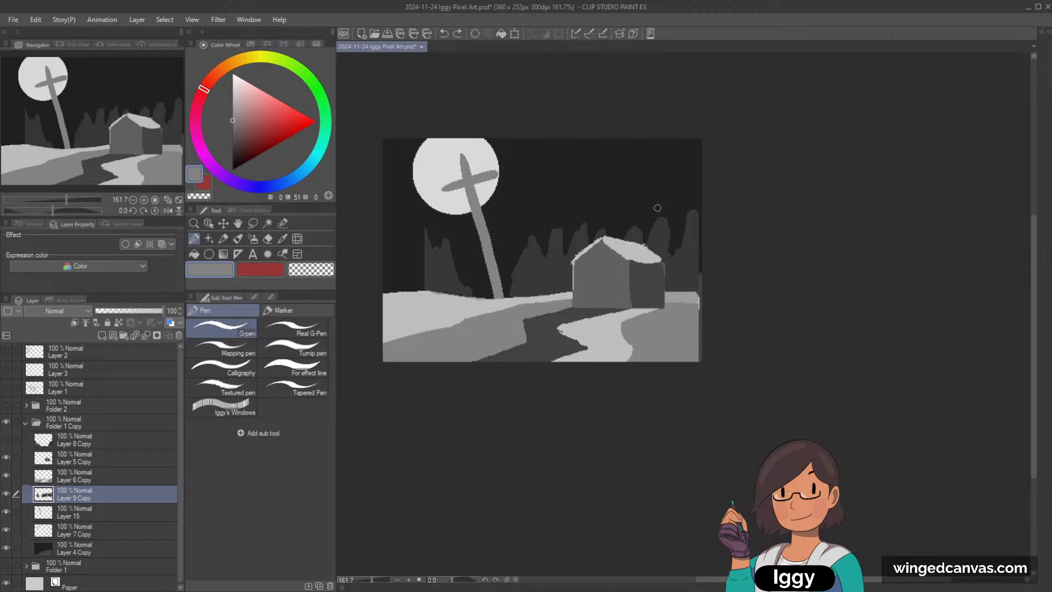
# Step: Sample the snow's light grey and sketch a small standing figure on the snowy rise left of the tilted cross
pyautogui.keyDown('alt'); pyautogui.click(421, 306); pyautogui.keyUp('alt')
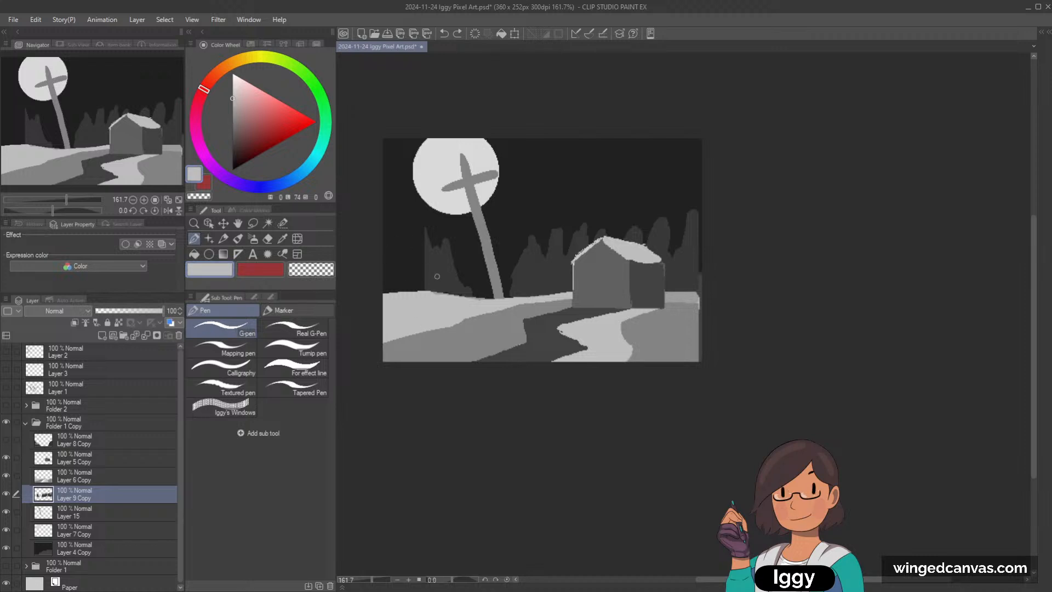
pyautogui.moveTo(437, 277); pyautogui.dragTo(442, 273)
pyautogui.hotkey('ctrl', 'z')
pyautogui.moveTo(436, 266); pyautogui.dragTo(443, 284)
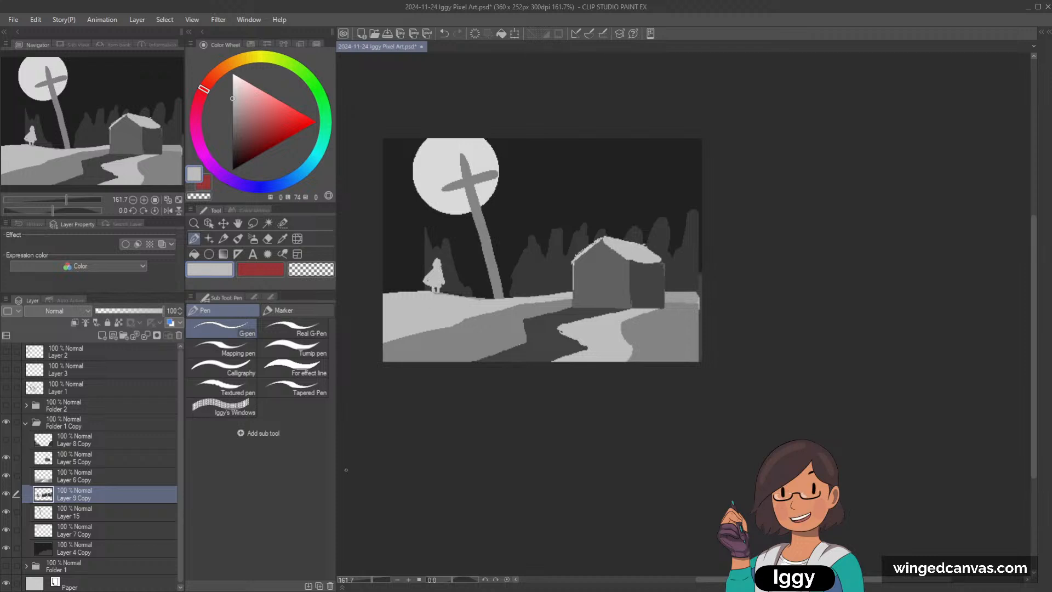
# Step: Undo the strokes of the small light grey figure
pyautogui.hotkey('ctrl', 'z')
pyautogui.hotkey('ctrl', 'z')
pyautogui.hotkey('ctrl', 'z')
pyautogui.hotkey('ctrl', 'z')
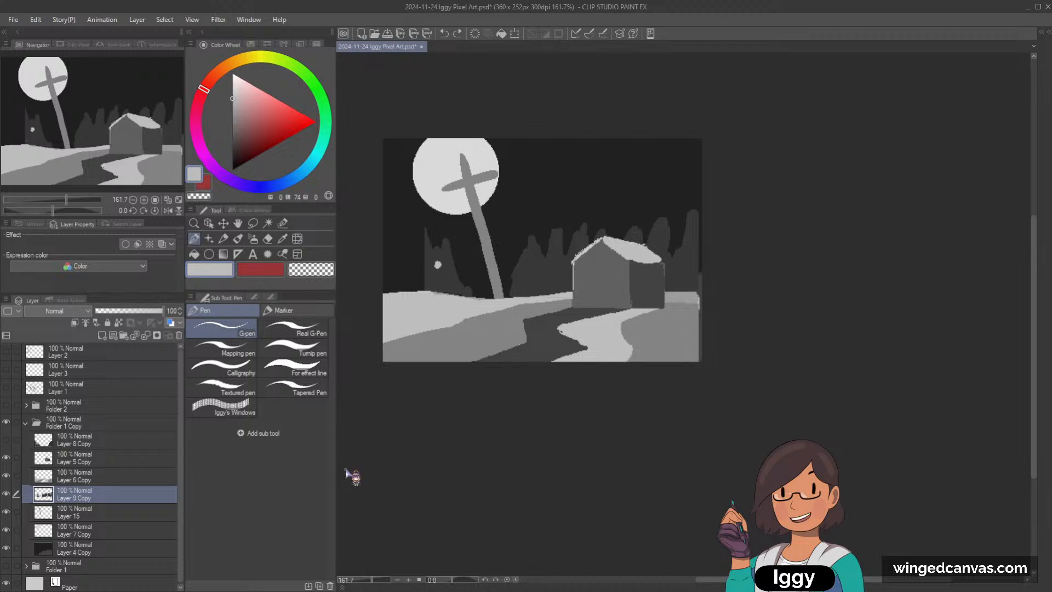
# Step: Hide the tree layer, Layer 9 Copy, and add a new layer directly above it
pyautogui.click(208, 223)
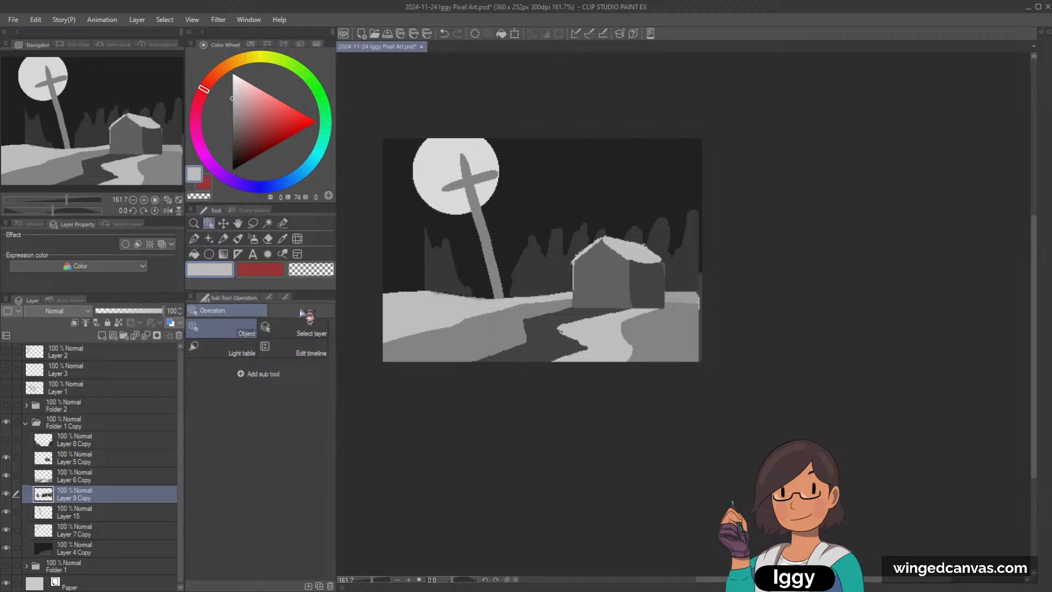
pyautogui.click(6, 494)
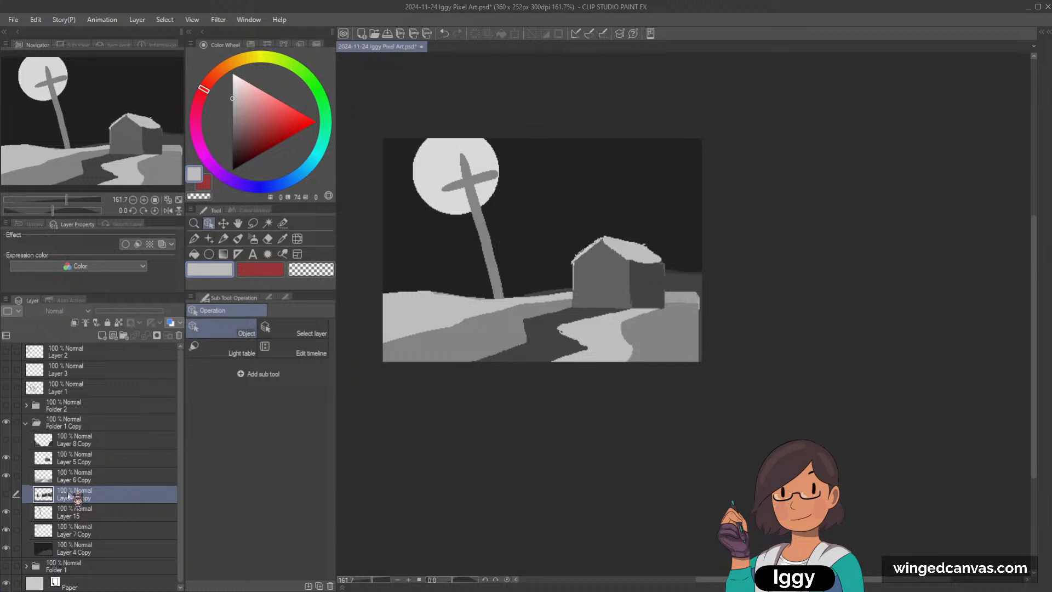
pyautogui.click(102, 335)
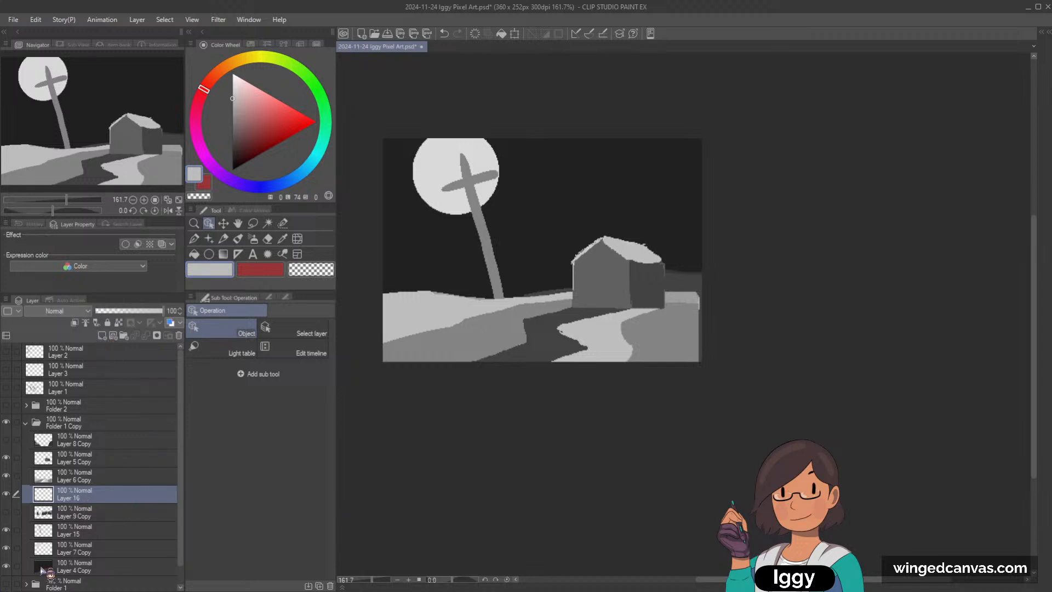
# Step: Compare with the cliff scene by showing Folder 2 instead of Folder 1 Copy, check its figure layer, and switch back to Folder 1 Copy
pyautogui.click(25, 423)
pyautogui.click(6, 422)
pyautogui.click(6, 405)
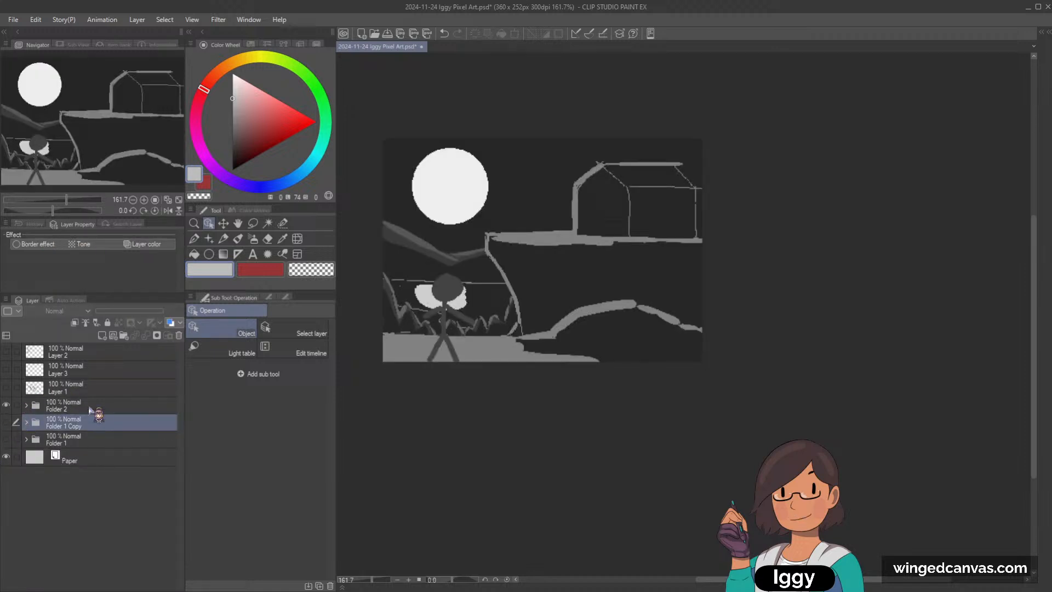
pyautogui.click(448, 296)
pyautogui.moveTo(473, 276); pyautogui.dragTo(442, 315)
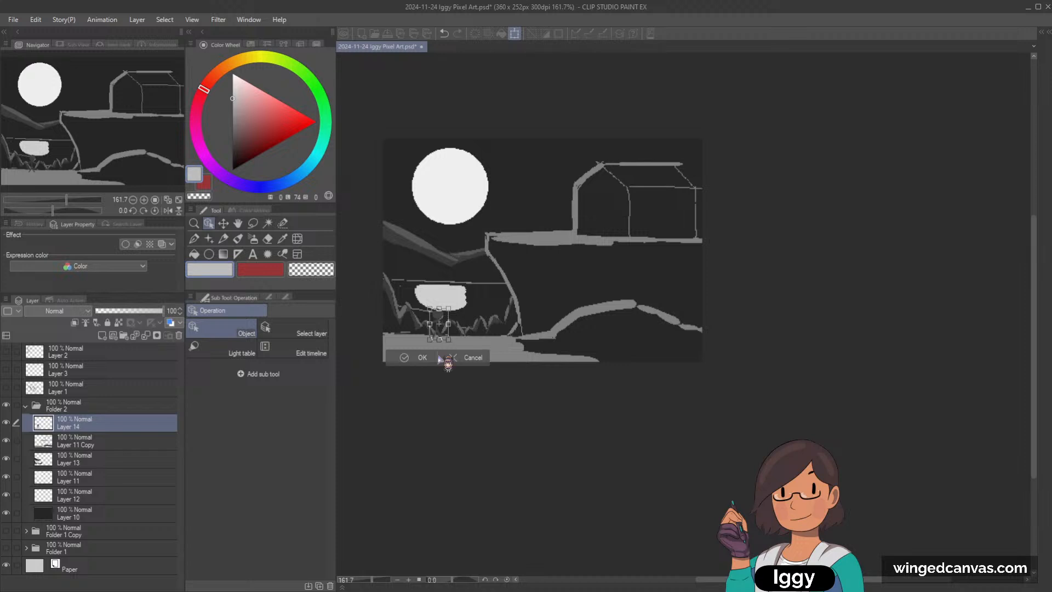
pyautogui.click(471, 357)
pyautogui.click(25, 406)
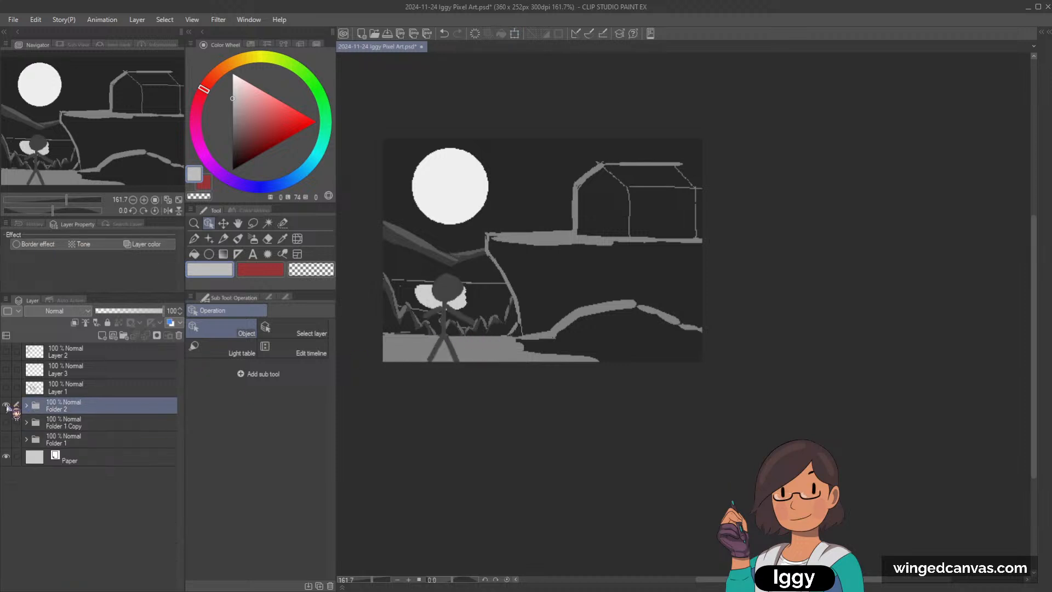
pyautogui.click(6, 405)
pyautogui.click(6, 422)
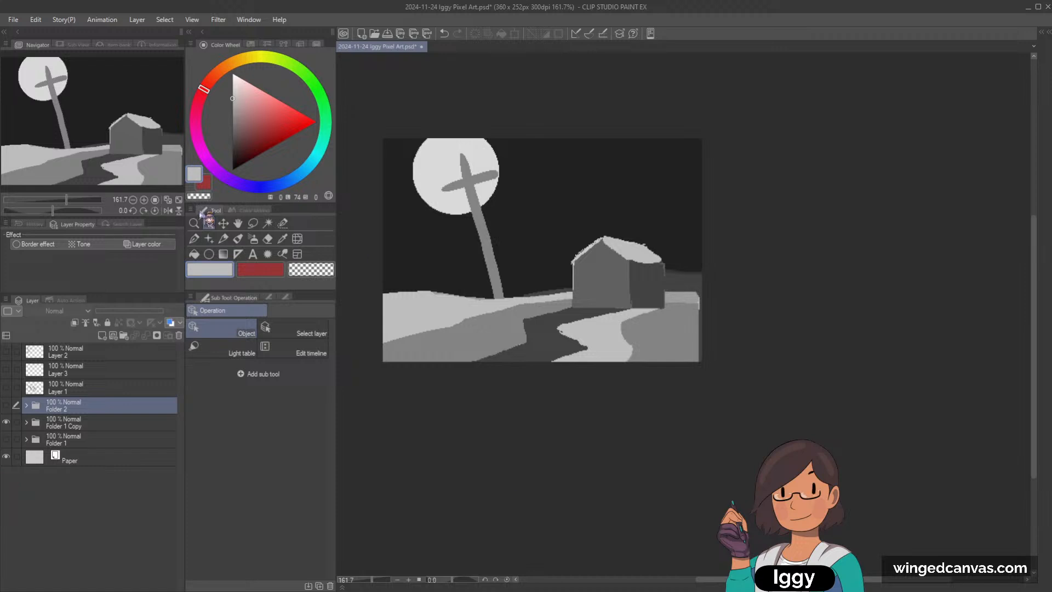
# Step: Shift the tilted cross slightly left so its head centres on the moon, and select the ground layer, Layer 6 Copy
pyautogui.moveTo(487, 227); pyautogui.dragTo(473, 228)
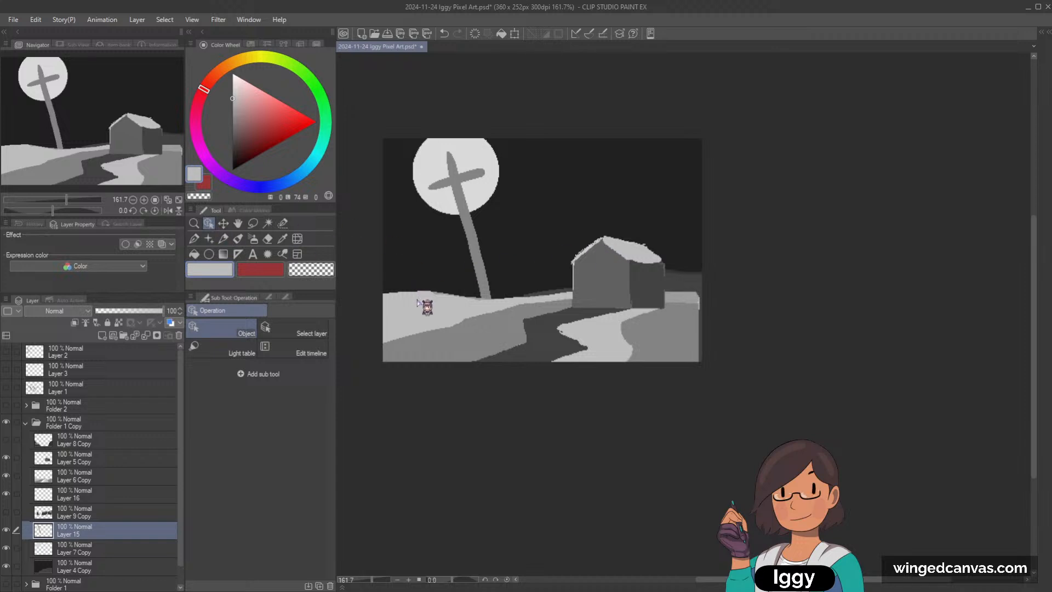
pyautogui.click(422, 304)
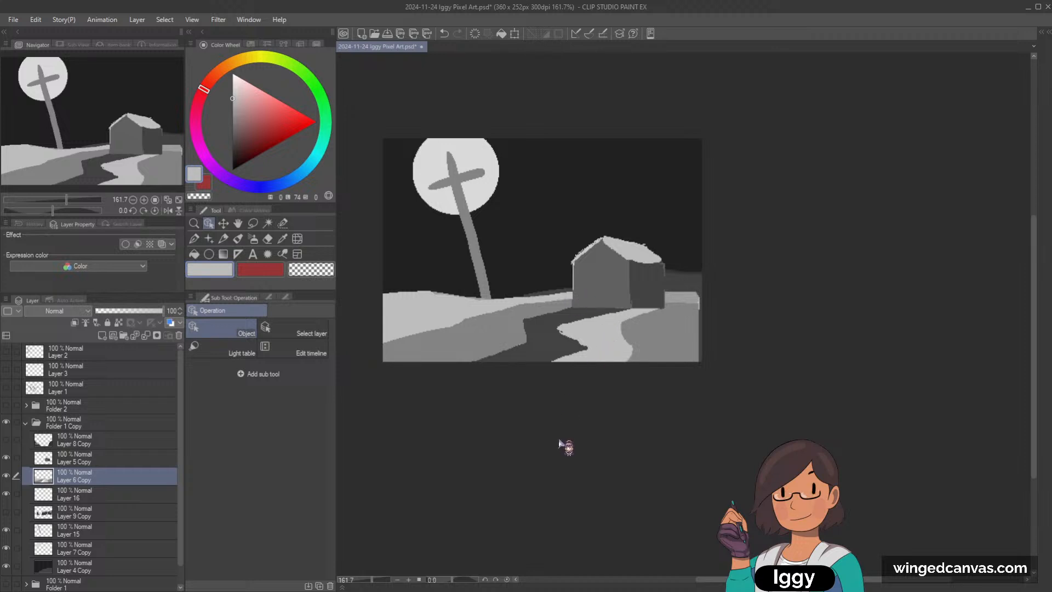
pyautogui.click(223, 239)
pyautogui.moveTo(455, 303); pyautogui.dragTo(449, 266)
pyautogui.hotkey('ctrl', 'z')
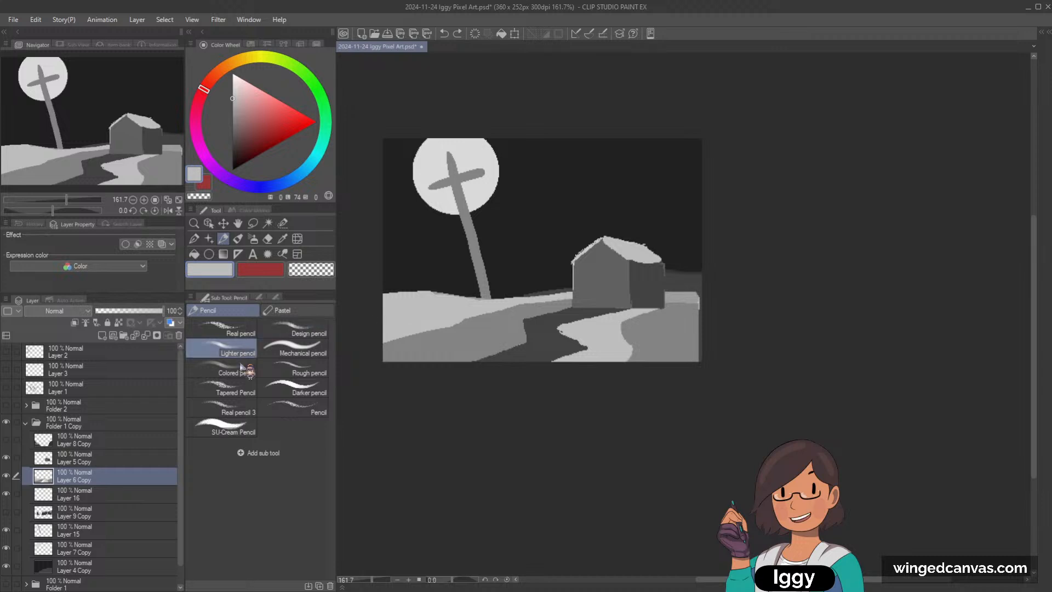
pyautogui.click(8, 475)
pyautogui.click(7, 476)
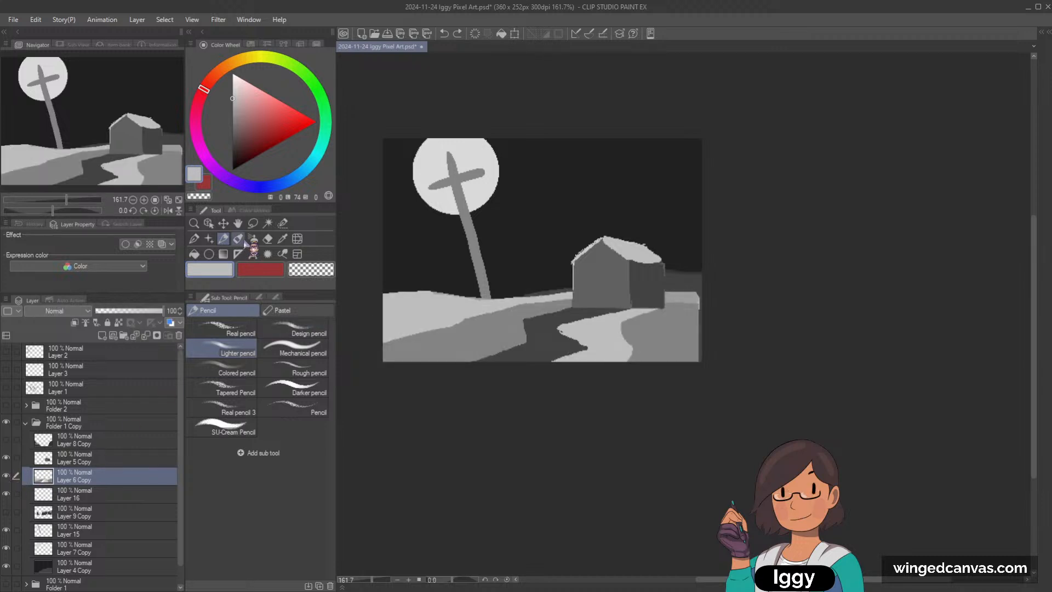
# Step: With the G-pen, extend the light grey snow towards and behind the house and cover the foreground path with mid grey
pyautogui.click(238, 238)
pyautogui.press('p')
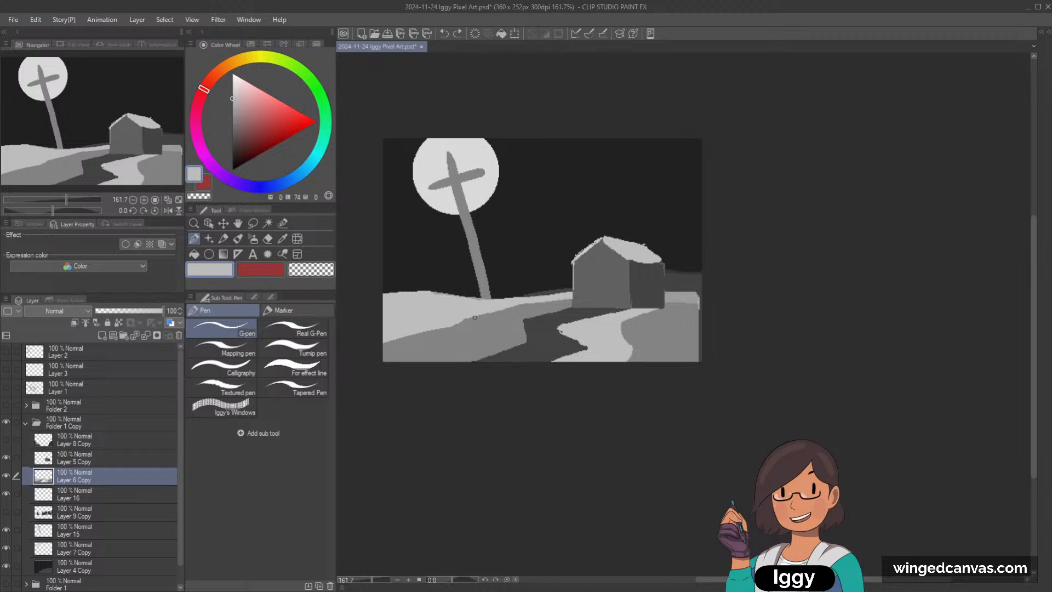
pyautogui.moveTo(439, 321)
pyautogui.mouseDown()
pyautogui.moveTo(376, 350)
pyautogui.moveTo(580, 295)
pyautogui.moveTo(450, 308)
pyautogui.moveTo(560, 300)
pyautogui.moveTo(449, 317)
pyautogui.moveTo(600, 292)
pyautogui.mouseUp()
pyautogui.moveTo(517, 299); pyautogui.dragTo(605, 289)
pyautogui.keyDown('alt'); pyautogui.click(548, 324); pyautogui.keyUp('alt')
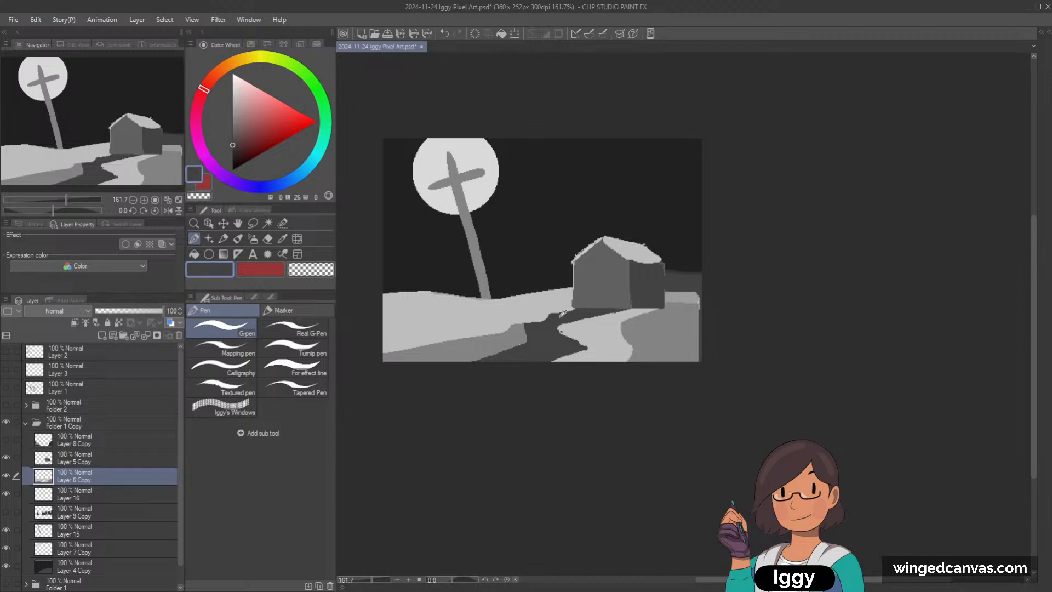
pyautogui.keyDown('alt'); pyautogui.click(519, 334); pyautogui.keyUp('alt')
pyautogui.moveTo(522, 327)
pyautogui.mouseDown()
pyautogui.moveTo(589, 302)
pyautogui.moveTo(636, 304)
pyautogui.moveTo(528, 341)
pyautogui.moveTo(551, 347)
pyautogui.moveTo(548, 367)
pyautogui.moveTo(609, 345)
pyautogui.moveTo(642, 313)
pyautogui.moveTo(706, 297)
pyautogui.mouseUp()
pyautogui.keyDown('alt'); pyautogui.click(464, 324); pyautogui.keyUp('alt')
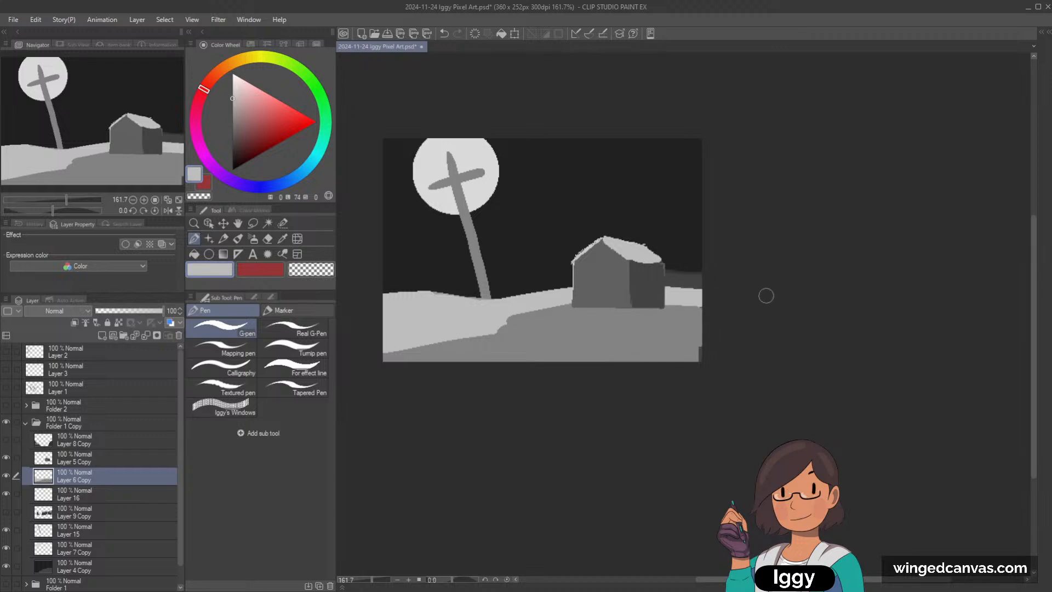
# Step: Paint out the dark hill beside the house on Layer 4 Copy with the sky colour, and return to Layer 6 Copy
pyautogui.keyDown('alt'); pyautogui.click(551, 235); pyautogui.keyUp('alt')
pyautogui.click(135, 573)
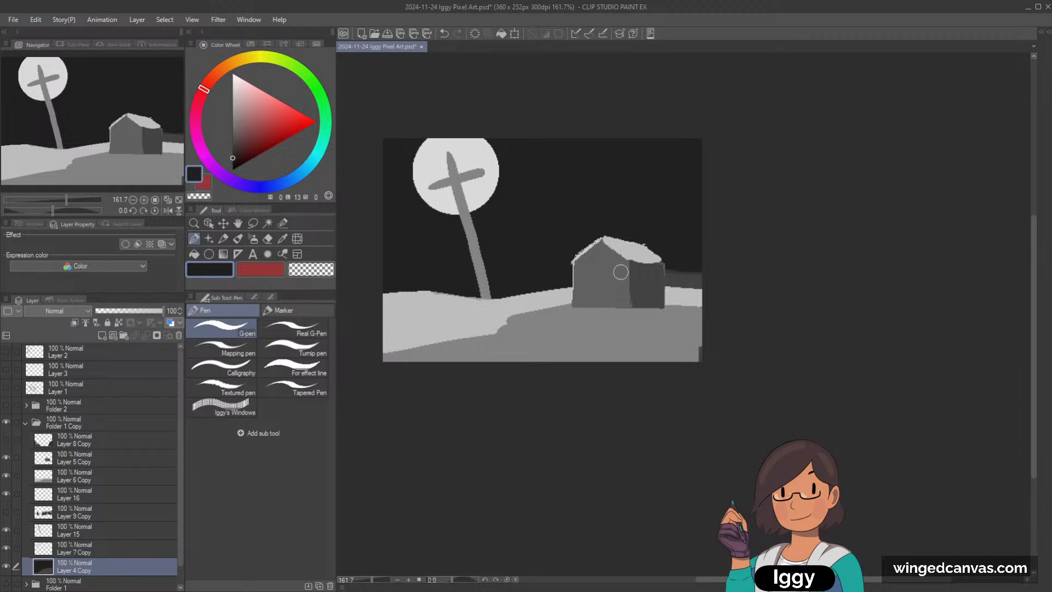
pyautogui.keyDown('alt'); pyautogui.click(528, 303); pyautogui.keyUp('alt')
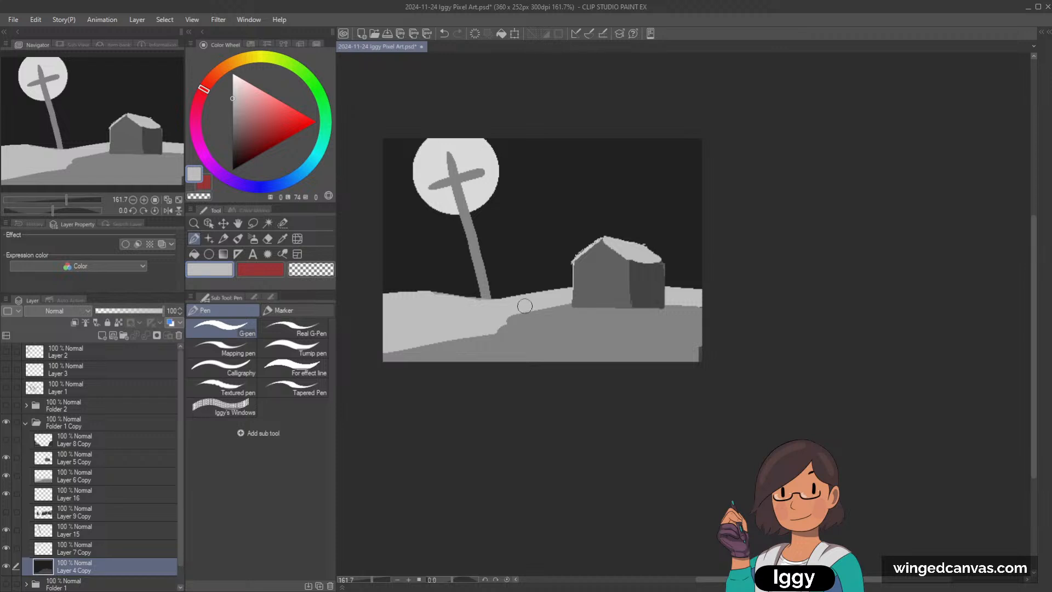
pyautogui.click(7, 567)
pyautogui.click(7, 566)
pyautogui.click(109, 480)
pyautogui.click(6, 475)
pyautogui.click(6, 475)
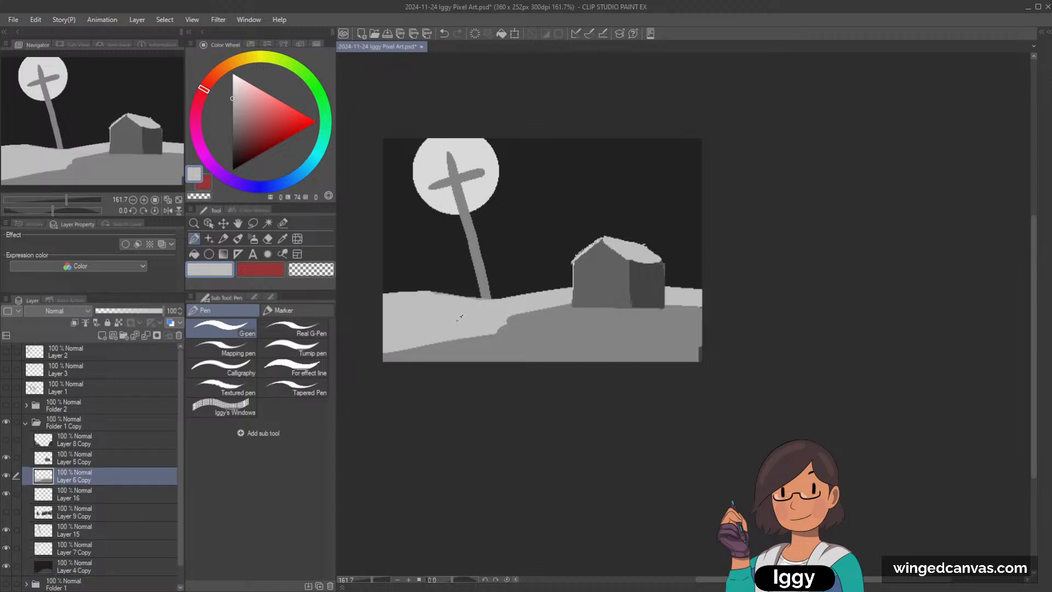
# Step: Repaint the foreground in light and mid grey, shaping a rounded shadow edge beneath the house that slopes to the lower left corner
pyautogui.moveTo(409, 352)
pyautogui.mouseDown()
pyautogui.moveTo(560, 329)
pyautogui.moveTo(591, 310)
pyautogui.moveTo(501, 331)
pyautogui.mouseUp()
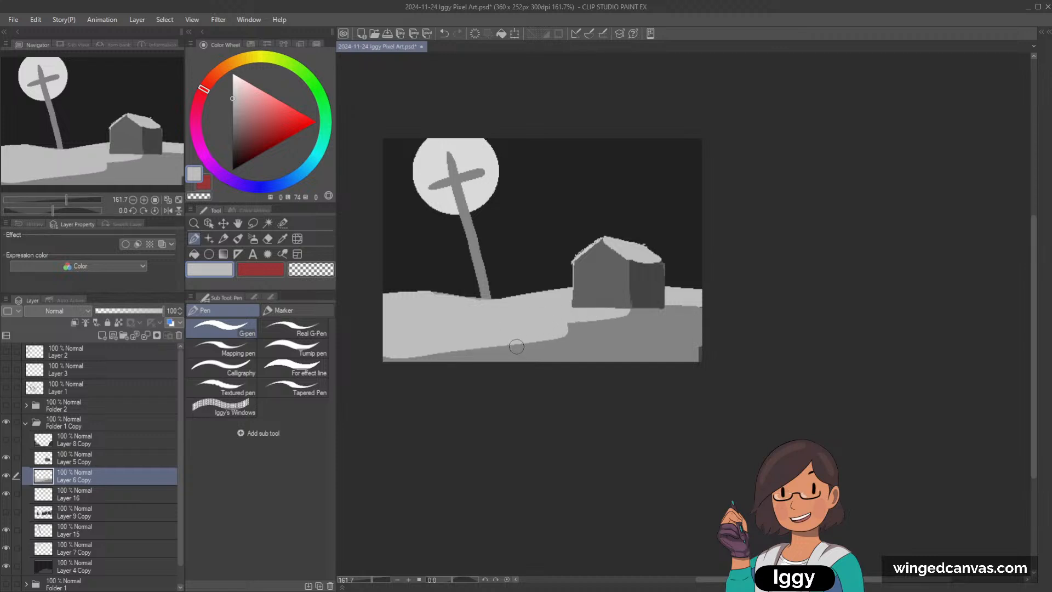
pyautogui.keyDown('alt'); pyautogui.click(619, 323); pyautogui.keyUp('alt')
pyautogui.moveTo(635, 312)
pyautogui.mouseDown()
pyautogui.moveTo(545, 320)
pyautogui.moveTo(579, 335)
pyautogui.moveTo(371, 369)
pyautogui.mouseUp()
pyautogui.keyDown('alt'); pyautogui.click(518, 323); pyautogui.keyUp('alt')
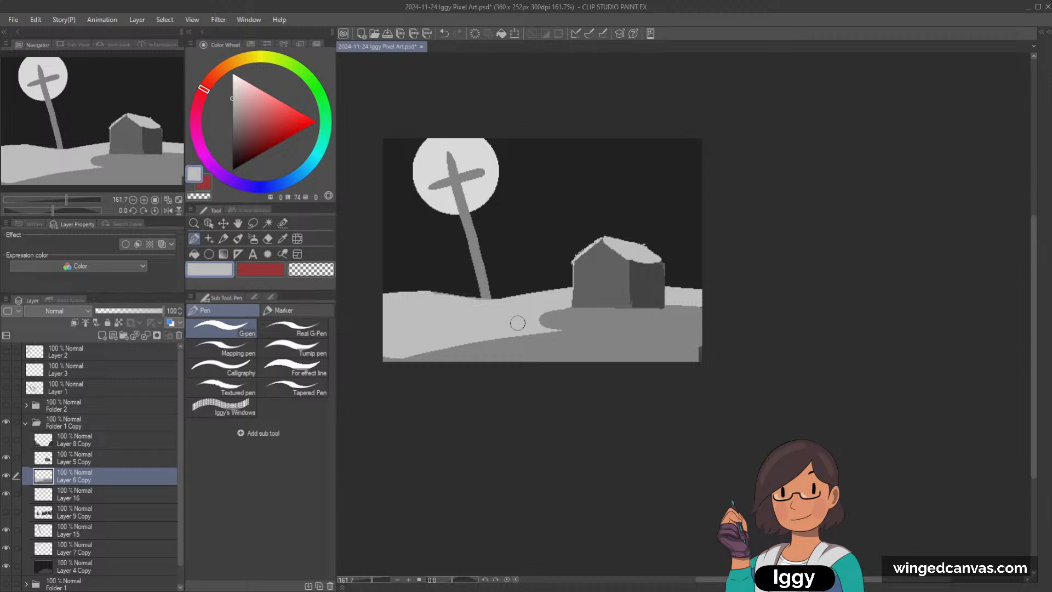
pyautogui.keyDown('alt'); pyautogui.click(556, 331); pyautogui.keyUp('alt')
pyautogui.moveTo(565, 329)
pyautogui.mouseDown()
pyautogui.moveTo(413, 368)
pyautogui.moveTo(564, 330)
pyautogui.moveTo(383, 364)
pyautogui.mouseUp()
pyautogui.keyDown('alt'); pyautogui.click(444, 318); pyautogui.keyUp('alt')
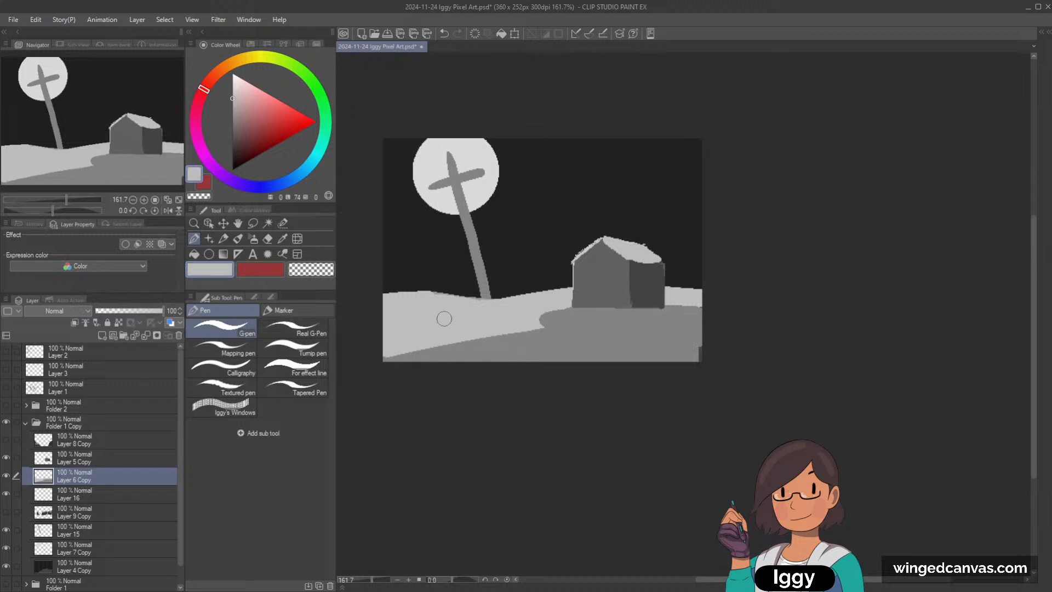
# Step: Fill the ground in the lower right corner and beside the house with light grey, leaving a diagonal mid grey house shadow
pyautogui.moveTo(704, 320)
pyautogui.mouseDown()
pyautogui.moveTo(555, 381)
pyautogui.moveTo(683, 332)
pyautogui.moveTo(624, 362)
pyautogui.moveTo(730, 335)
pyautogui.moveTo(699, 359)
pyautogui.mouseUp()
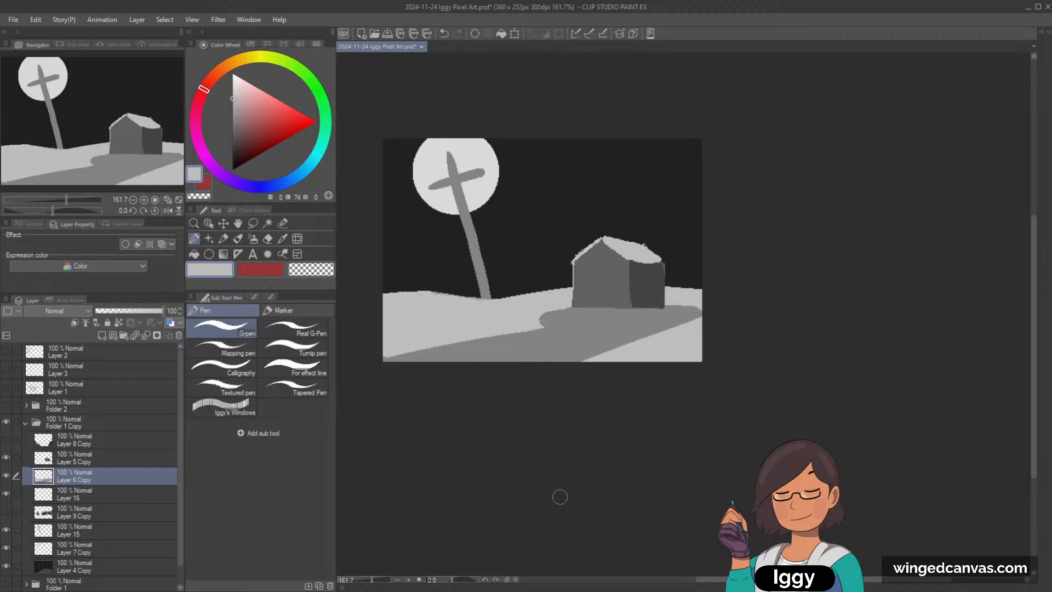
pyautogui.keyDown('alt'); pyautogui.click(658, 331); pyautogui.keyUp('alt')
pyautogui.moveTo(669, 305)
pyautogui.mouseDown()
pyautogui.moveTo(696, 299)
pyautogui.moveTo(652, 338)
pyautogui.mouseUp()
pyautogui.keyDown('alt'); pyautogui.click(672, 294); pyautogui.keyUp('alt')
pyautogui.moveTo(700, 299)
pyautogui.mouseDown()
pyautogui.moveTo(662, 304)
pyautogui.moveTo(674, 318)
pyautogui.moveTo(635, 356)
pyautogui.moveTo(656, 352)
pyautogui.moveTo(631, 358)
pyautogui.moveTo(669, 334)
pyautogui.moveTo(643, 344)
pyautogui.mouseUp()
pyautogui.moveTo(704, 323); pyautogui.dragTo(607, 359)
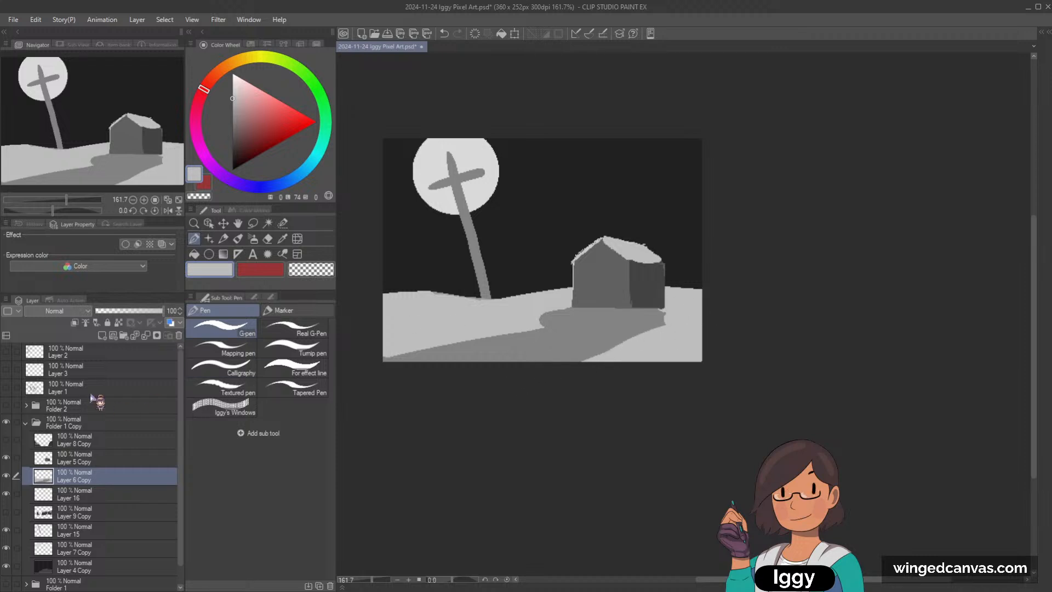
# Step: Add a new layer above the house layer, Layer 5 Copy, and sample the shadow's mid grey
pyautogui.click(80, 461)
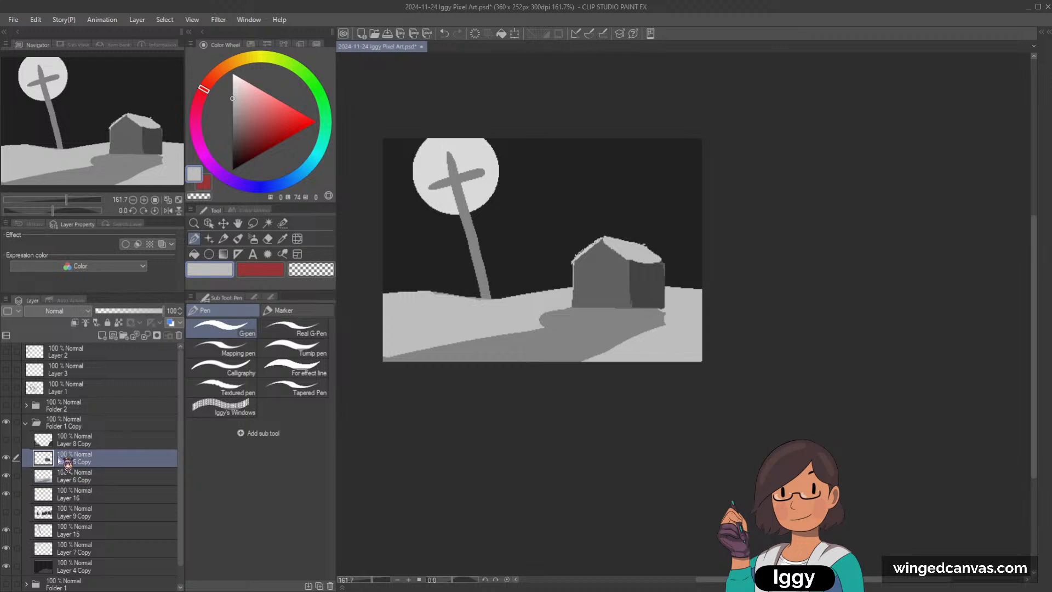
pyautogui.click(102, 335)
pyautogui.keyDown('alt'); pyautogui.click(512, 337); pyautogui.keyUp('alt')
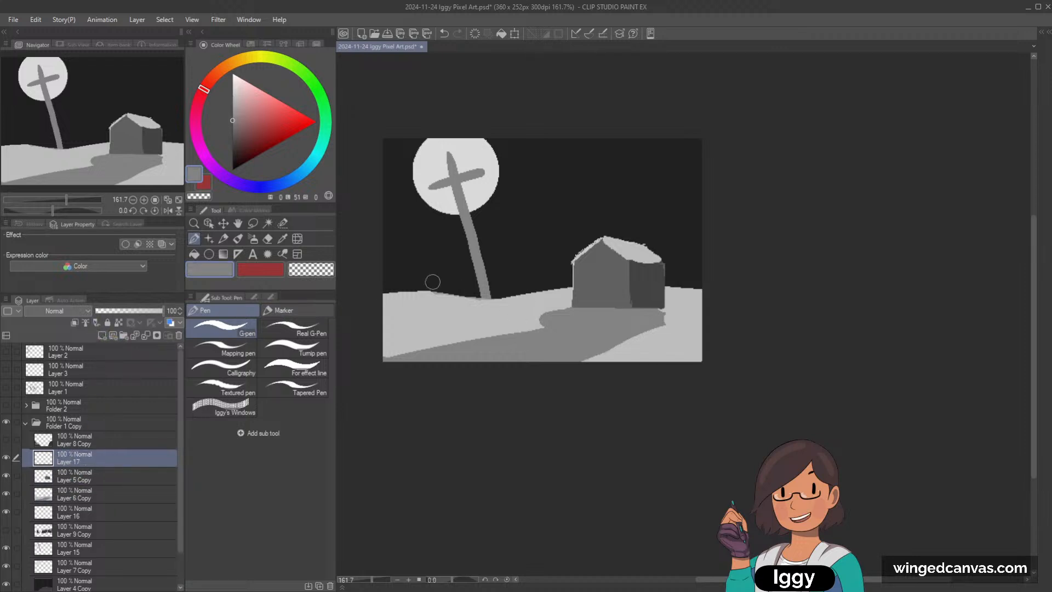
# Step: Try out a small upright mid grey post on the snow left of the large cross, undoing each stroke
pyautogui.moveTo(443, 328)
pyautogui.mouseDown()
pyautogui.moveTo(445, 286)
pyautogui.moveTo(447, 320)
pyautogui.mouseUp()
pyautogui.hotkey('ctrl', 'z')
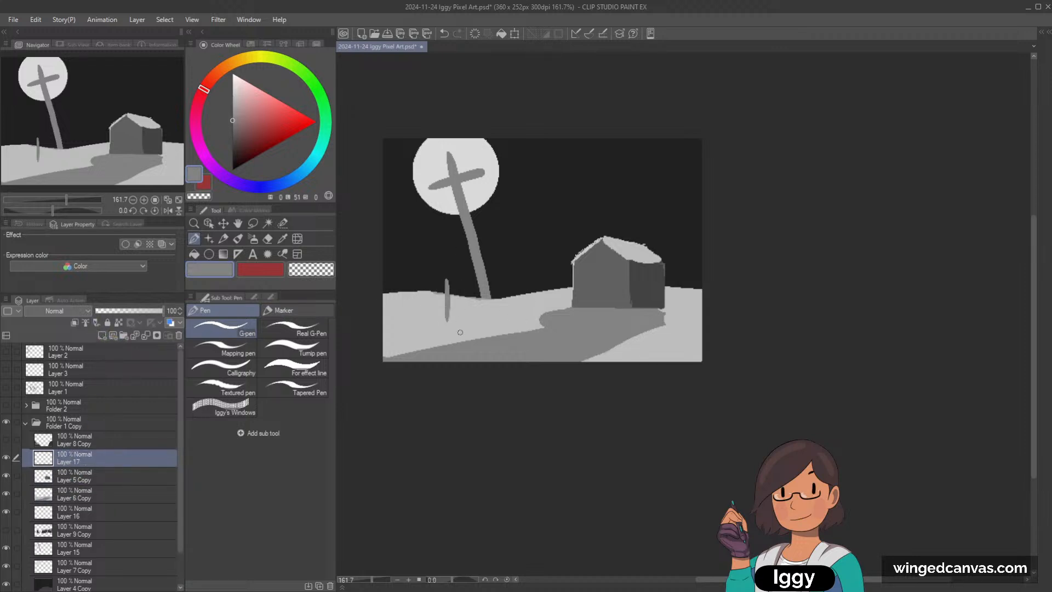
pyautogui.hotkey('ctrl', 'z')
pyautogui.moveTo(455, 280); pyautogui.dragTo(449, 324)
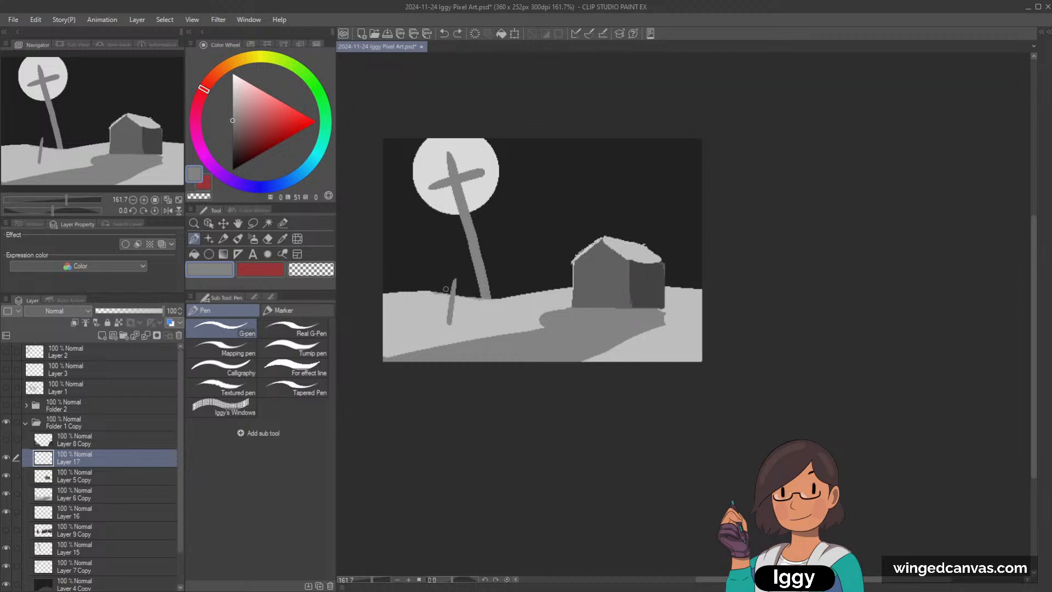
pyautogui.hotkey('ctrl', 'z')
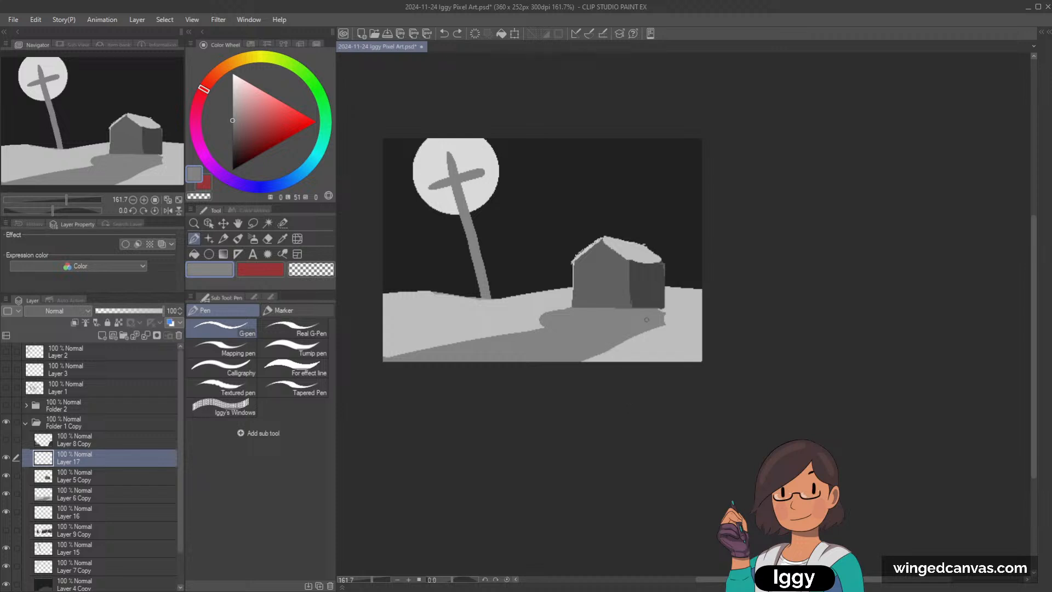
# Step: Choose a darker grey and sketch small grave crosses on the snow at the far left and in front of the house
pyautogui.click(231, 133)
pyautogui.moveTo(633, 362); pyautogui.dragTo(647, 328)
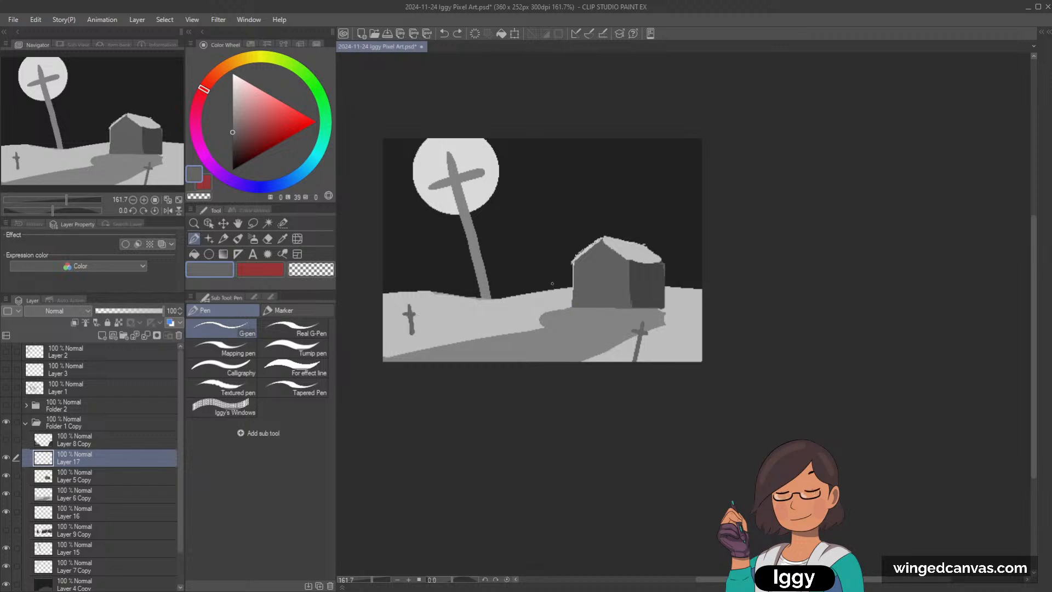
pyautogui.moveTo(552, 283)
pyautogui.mouseDown()
pyautogui.moveTo(555, 301)
pyautogui.moveTo(557, 288)
pyautogui.mouseUp()
# Step: Undo all the strokes of the small dark grey grave crosses
pyautogui.hotkey('ctrl', 'z')
pyautogui.hotkey('ctrl', 'z')
pyautogui.hotkey('ctrl', 'z')
pyautogui.hotkey('ctrl', 'z')
pyautogui.hotkey('ctrl', 'z')
pyautogui.hotkey('ctrl', 'z')
pyautogui.hotkey('ctrl', 'z')
pyautogui.hotkey('ctrl', 'z')
pyautogui.hotkey('ctrl', 'z')
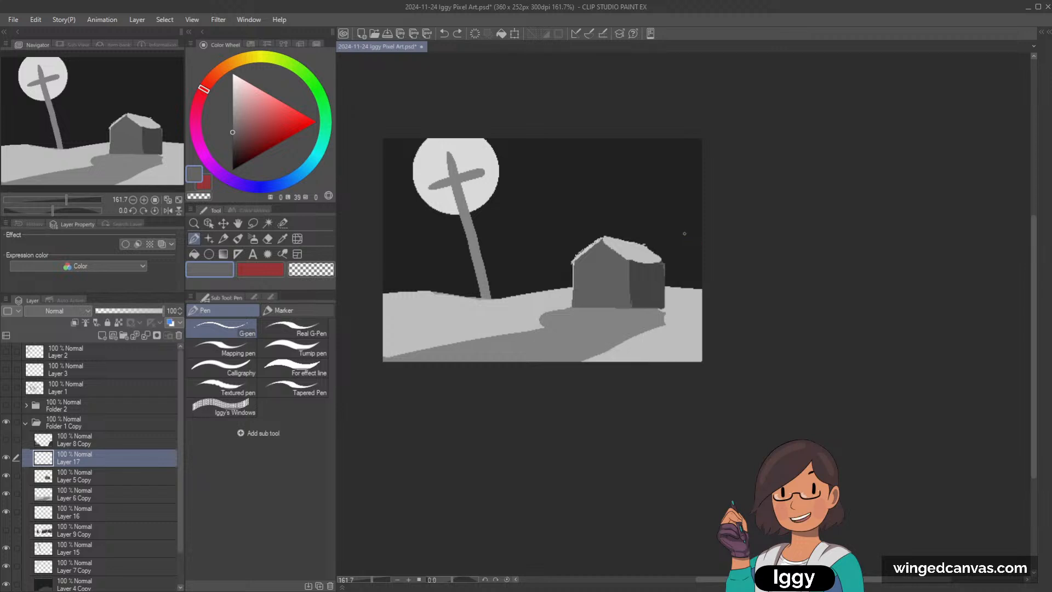
# Step: Toggle Folder 1 Copy off and on to check the scene, and show its tree layer, Layer 9 Copy, again
pyautogui.click(25, 422)
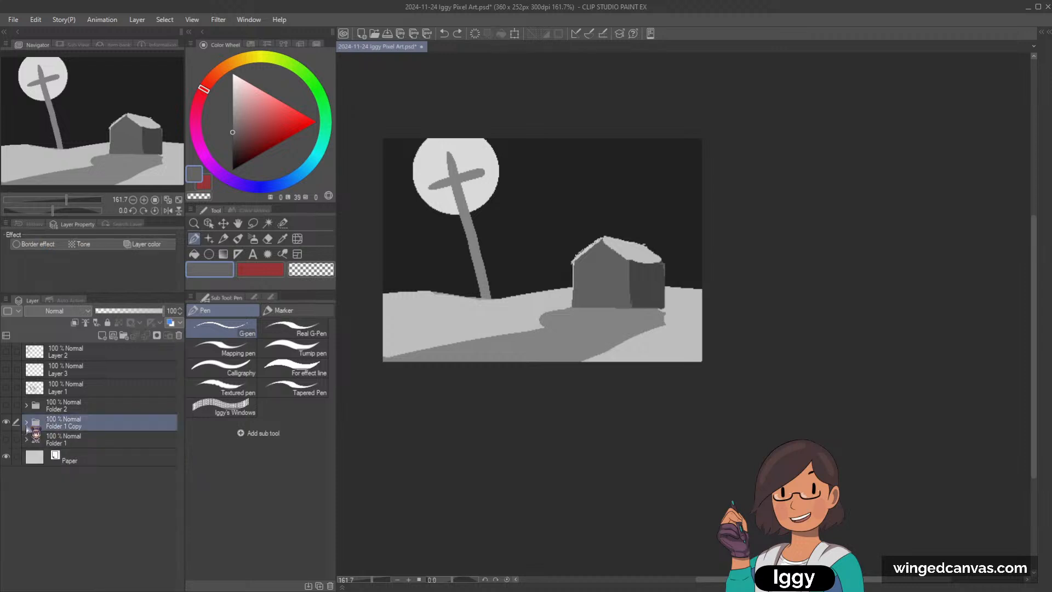
pyautogui.click(7, 422)
pyautogui.click(7, 423)
pyautogui.click(35, 422)
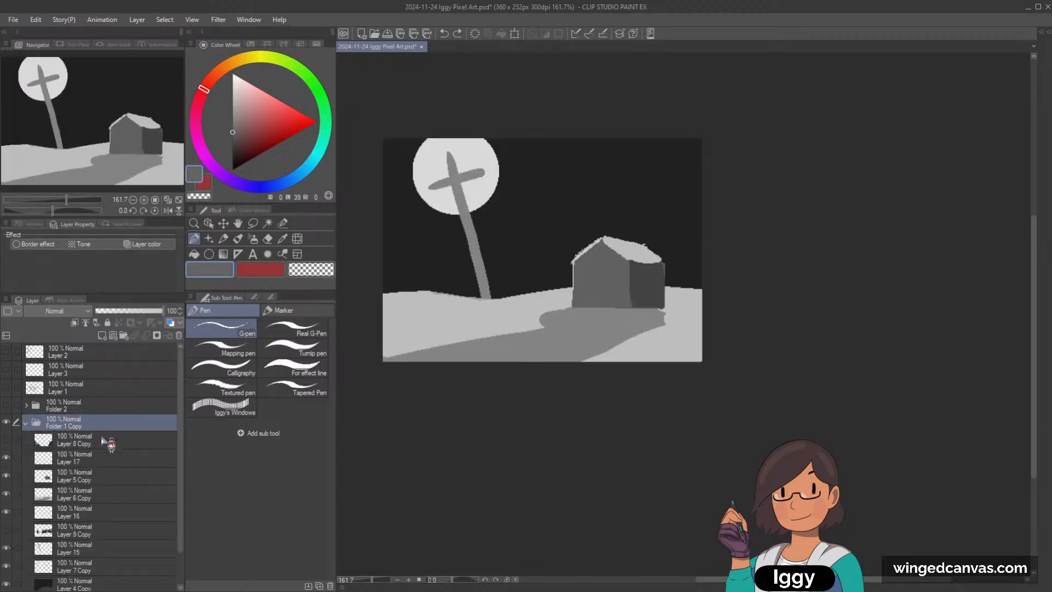
pyautogui.click(6, 529)
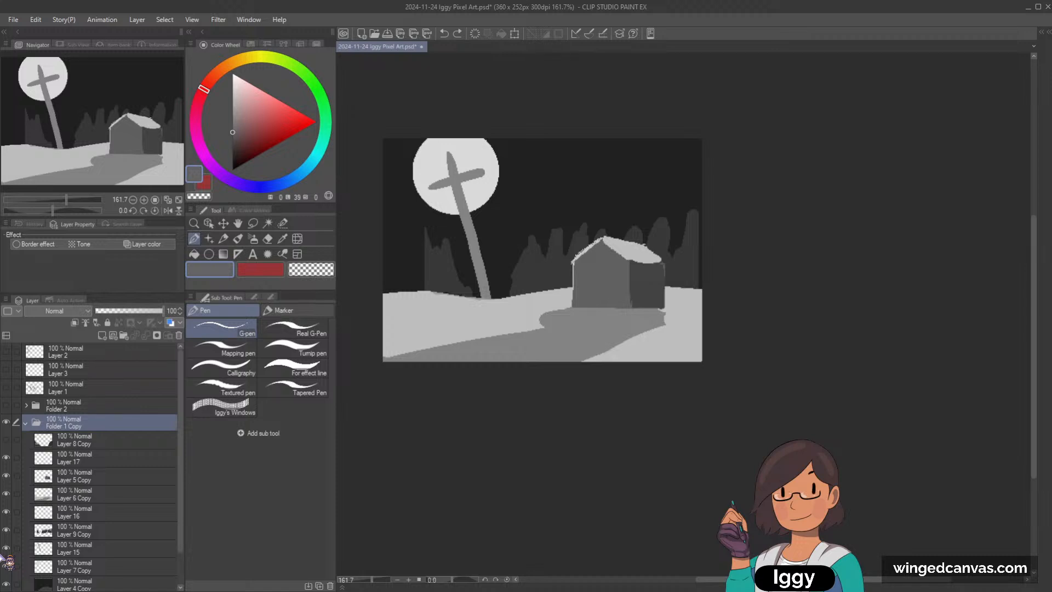
# Step: Select the tree layer, sample the trees' dark grey and paint more pointed trees along the horizon at the scene's far left edge with the G-pen
pyautogui.click(208, 223)
pyautogui.click(437, 280)
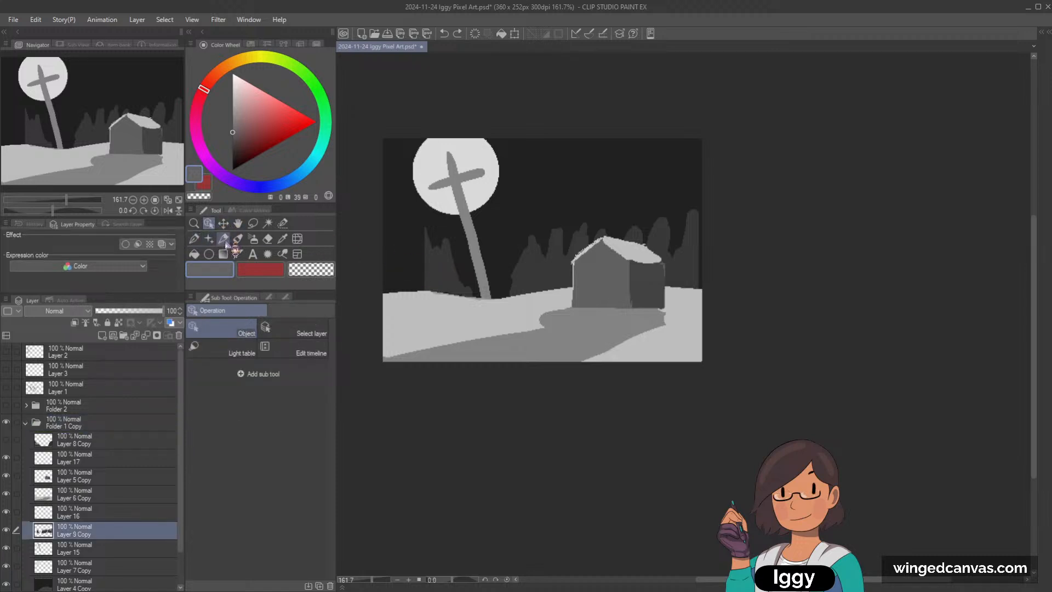
pyautogui.click(194, 238)
pyautogui.keyDown('alt'); pyautogui.click(434, 257); pyautogui.keyUp('alt')
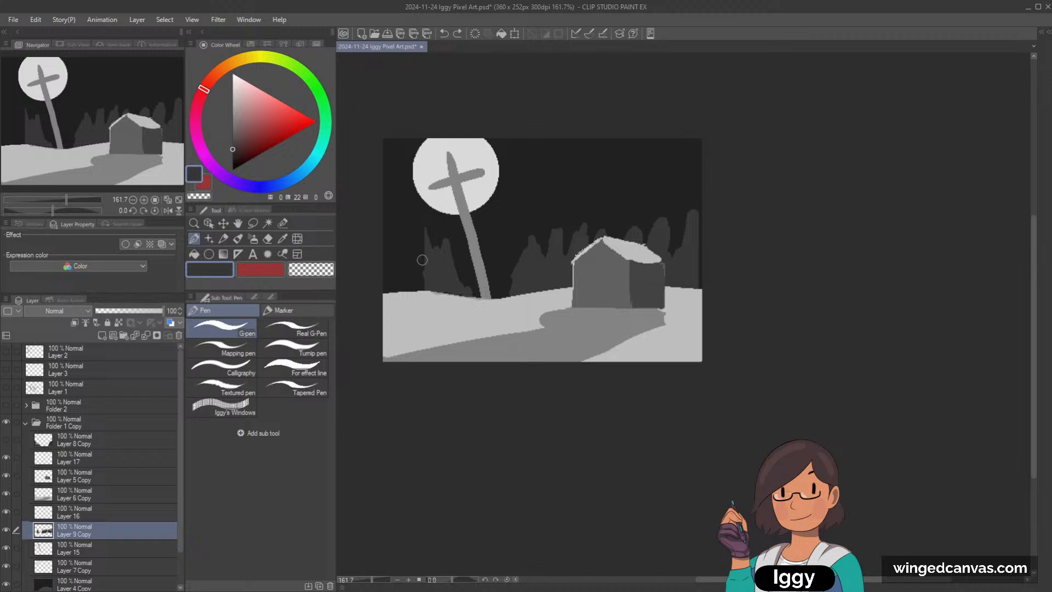
pyautogui.moveTo(416, 223); pyautogui.dragTo(416, 285)
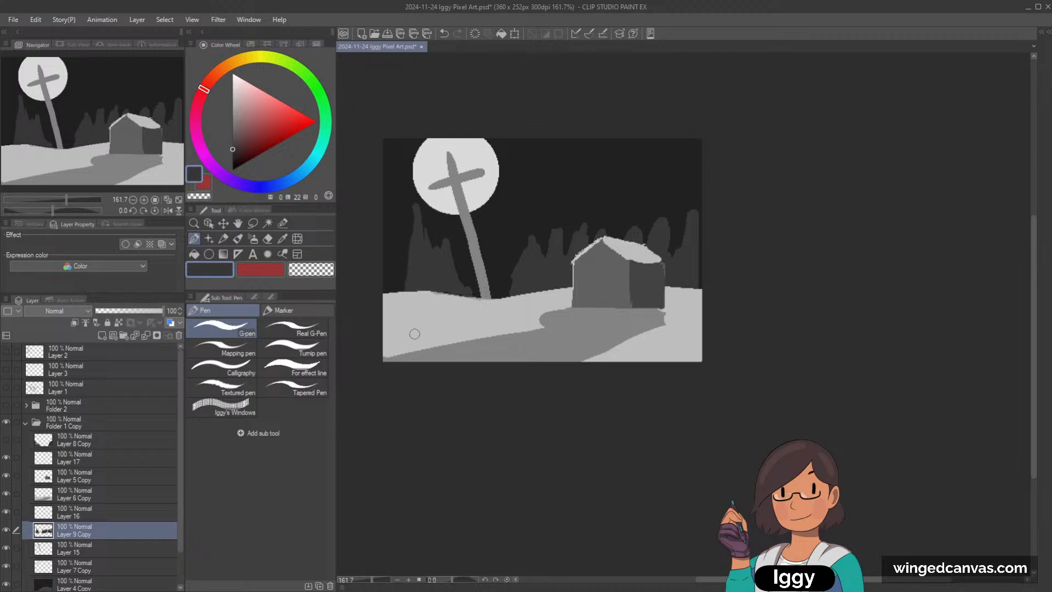
pyautogui.moveTo(384, 218)
pyautogui.mouseDown()
pyautogui.moveTo(395, 270)
pyautogui.moveTo(380, 232)
pyautogui.moveTo(380, 297)
pyautogui.mouseUp()
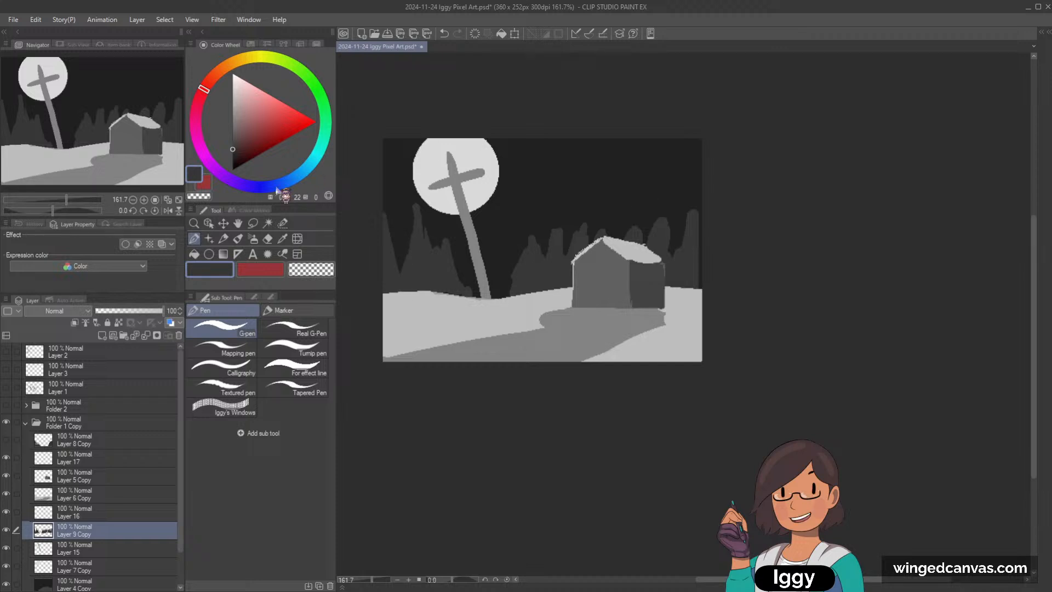
# Step: Select the house layer, enlarge the house toward the foreground and reposition it over the shadow in front of it
pyautogui.click(209, 223)
pyautogui.click(612, 306)
pyautogui.moveTo(571, 311); pyautogui.dragTo(527, 346)
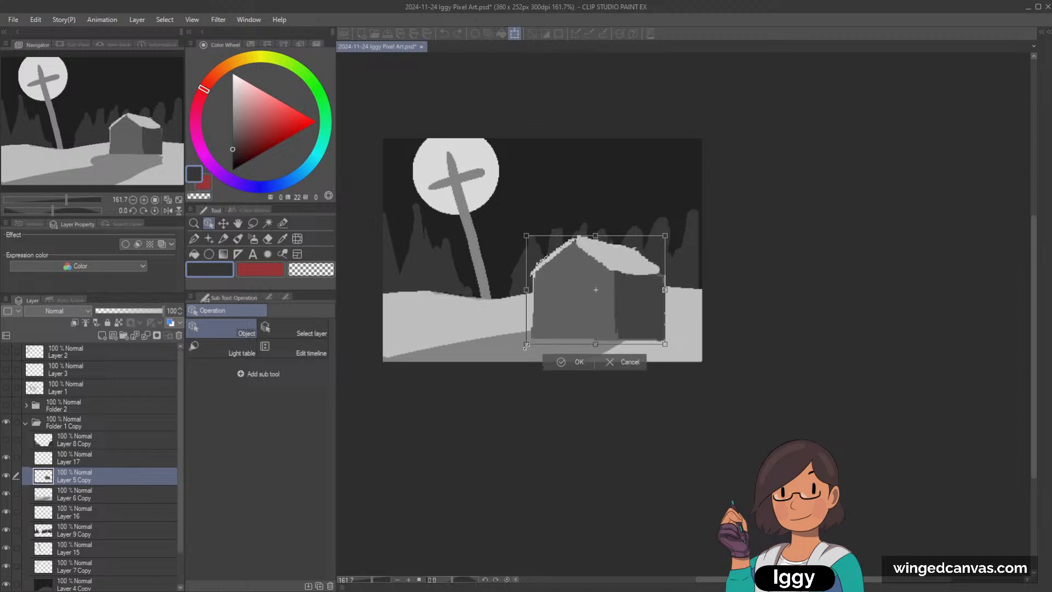
pyautogui.moveTo(621, 304); pyautogui.dragTo(654, 326)
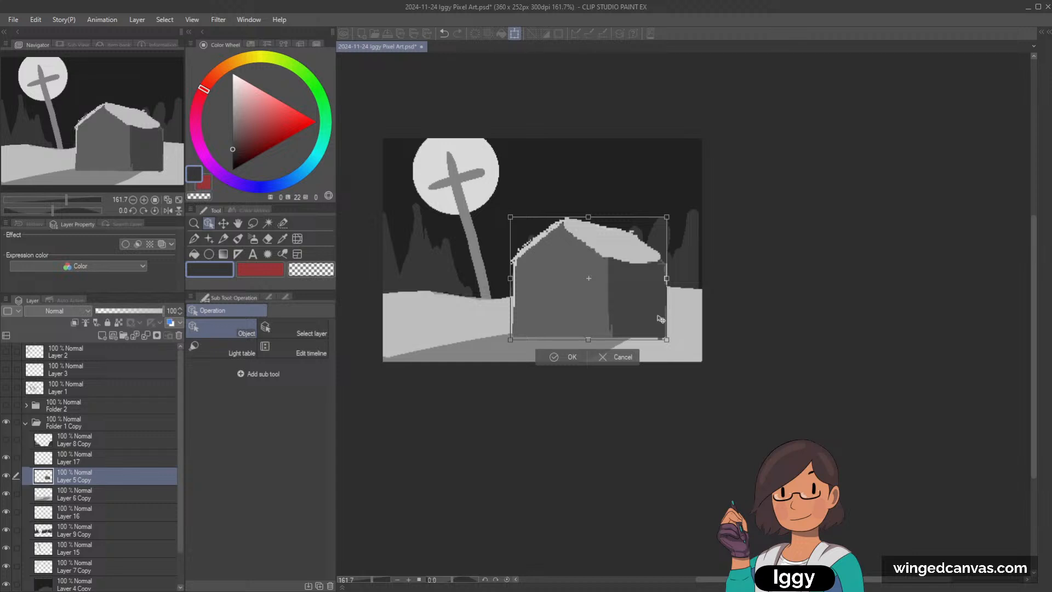
pyautogui.click(571, 357)
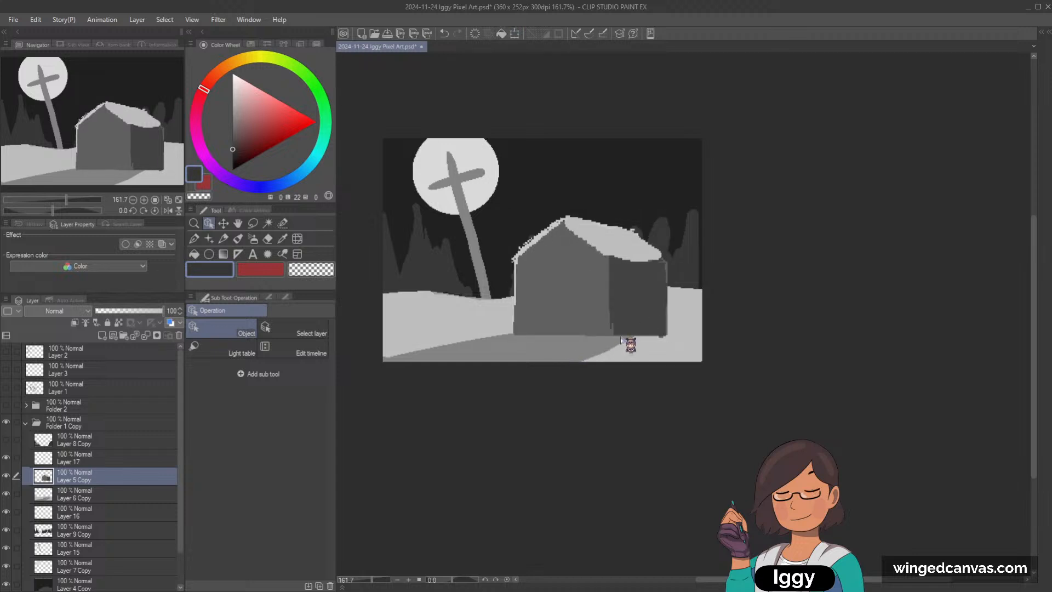
# Step: Sample the light snow grey and try a stroke over the ground shadow with an enlarged Lighter pencil on the house layer, undoing it
pyautogui.press('p')
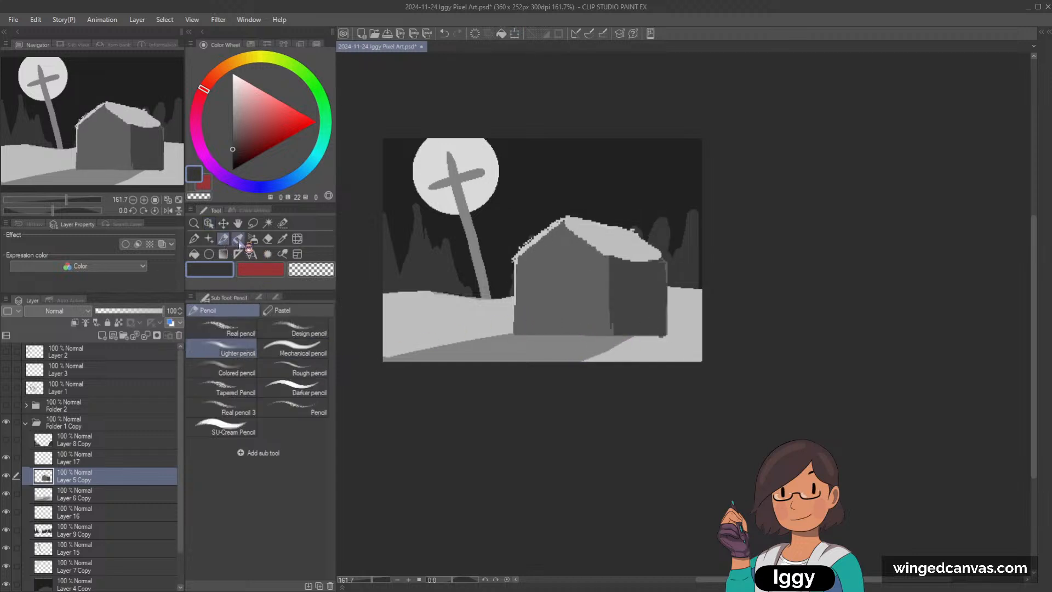
pyautogui.keyDown('alt'); pyautogui.click(470, 321); pyautogui.keyUp('alt')
pyautogui.press(']')
pyautogui.press(']')
pyautogui.press(']')
pyautogui.press(']')
pyautogui.press(']')
pyautogui.press(']')
pyautogui.moveTo(543, 328); pyautogui.dragTo(458, 346)
pyautogui.hotkey('ctrl', 'z')
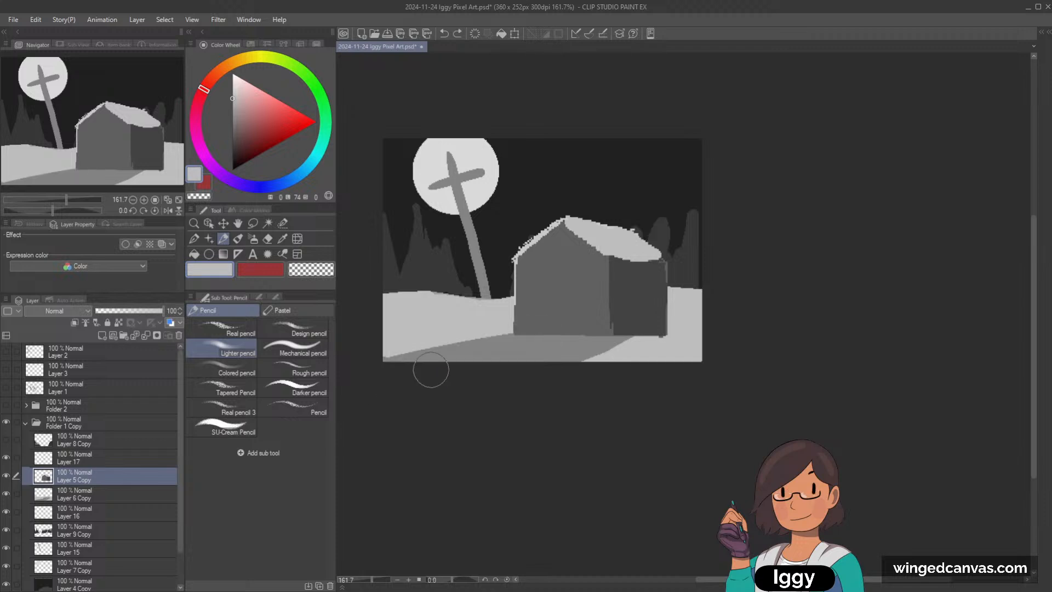
pyautogui.scroll(-2, 175, 477)
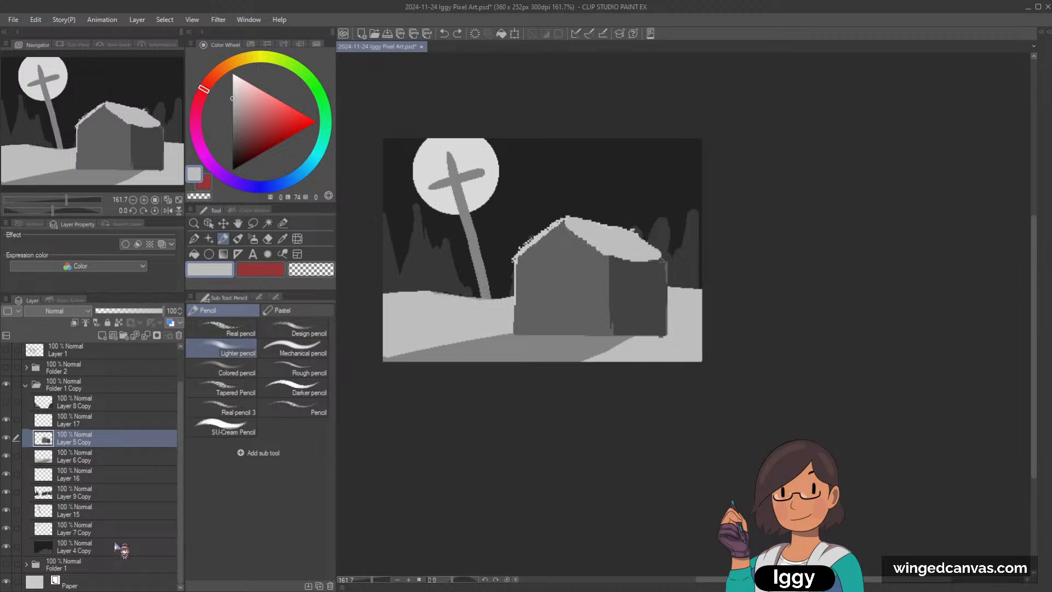
pyautogui.hotkey('ctrl', 't')
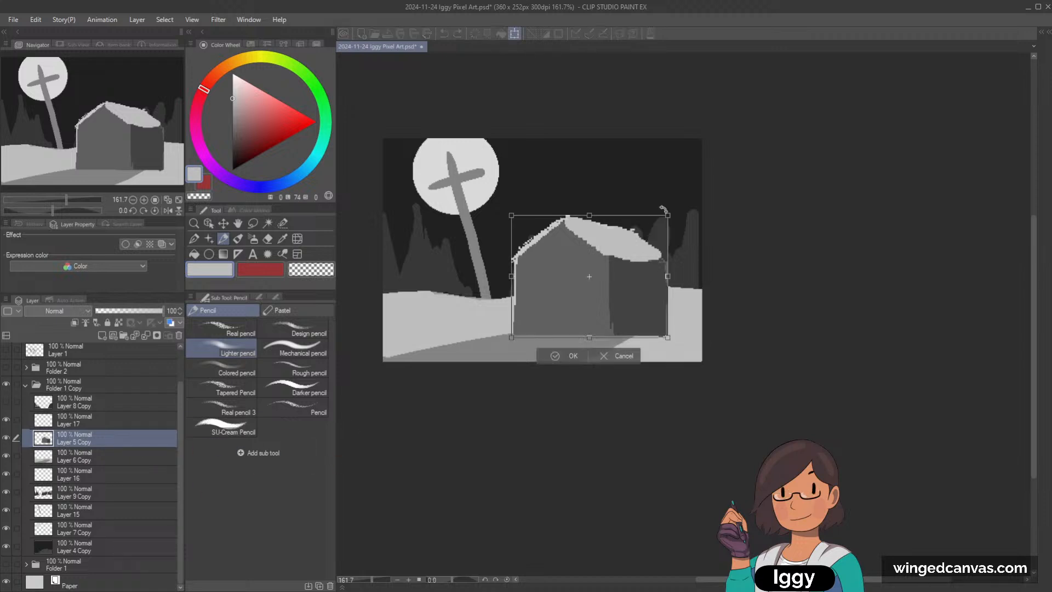
pyautogui.click(551, 357)
# Step: Select the ground layer, Layer 6 Copy, and paint over the old house shadow in light snow grey with the G-pen
pyautogui.click(209, 223)
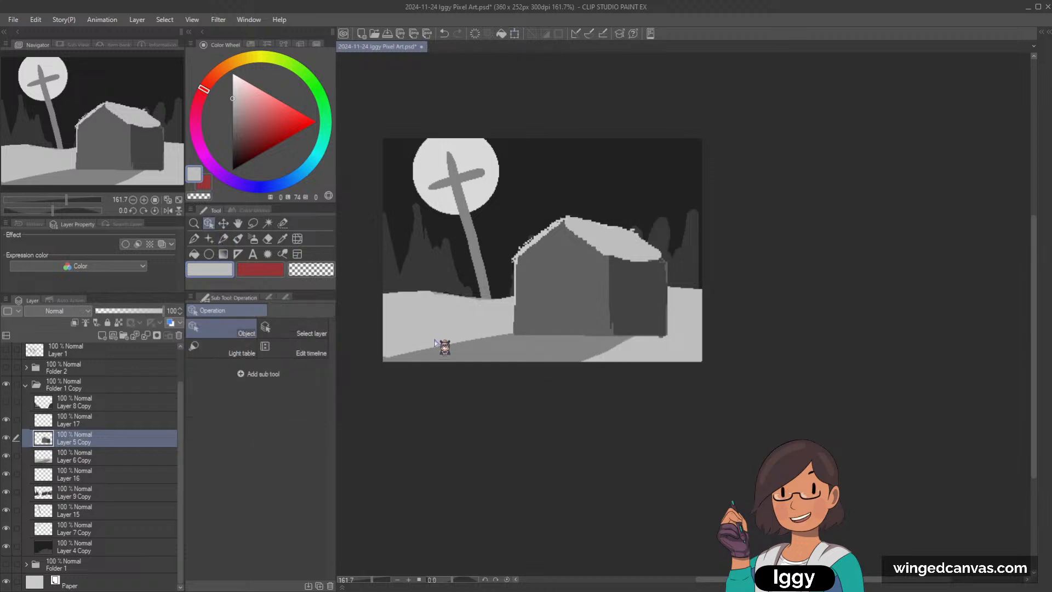
pyautogui.click(435, 344)
pyautogui.click(194, 239)
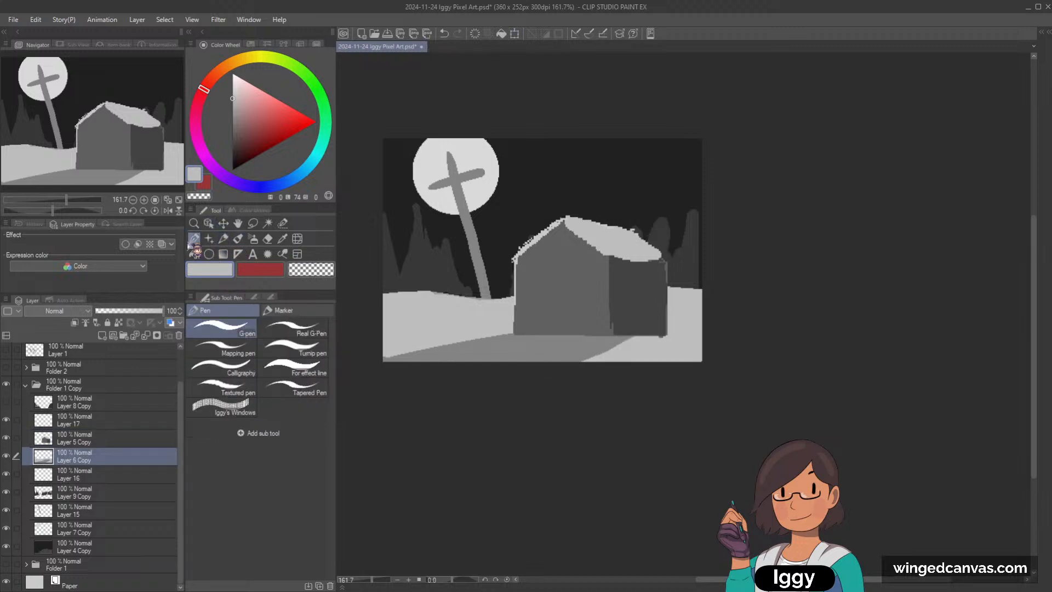
pyautogui.moveTo(393, 367)
pyautogui.mouseDown()
pyautogui.moveTo(556, 336)
pyautogui.moveTo(418, 381)
pyautogui.moveTo(597, 360)
pyautogui.mouseUp()
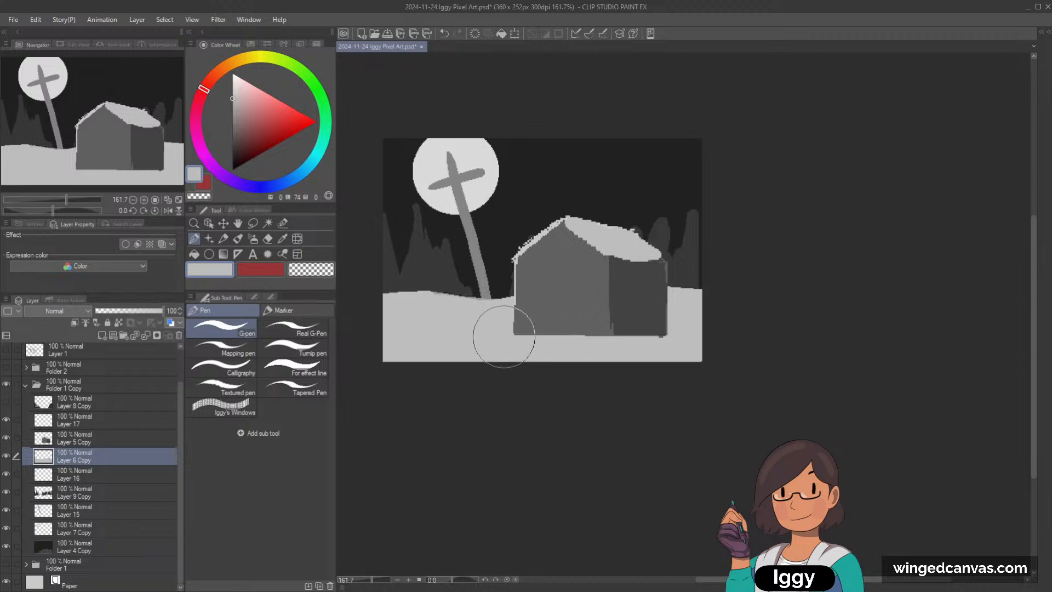
# Step: Choose a slightly darker grey of lightness 63 and paint a new shadow shape on the snow in front of the house
pyautogui.click(232, 110)
pyautogui.moveTo(581, 338)
pyautogui.mouseDown()
pyautogui.moveTo(475, 343)
pyautogui.moveTo(544, 358)
pyautogui.moveTo(513, 340)
pyautogui.moveTo(408, 372)
pyautogui.mouseUp()
pyautogui.hotkey('ctrl', 'z')
pyautogui.moveTo(408, 372)
pyautogui.mouseDown()
pyautogui.moveTo(583, 336)
pyautogui.moveTo(427, 374)
pyautogui.mouseUp()
pyautogui.moveTo(592, 335)
pyautogui.mouseDown()
pyautogui.moveTo(483, 354)
pyautogui.moveTo(603, 329)
pyautogui.mouseUp()
pyautogui.moveTo(521, 355); pyautogui.dragTo(603, 340)
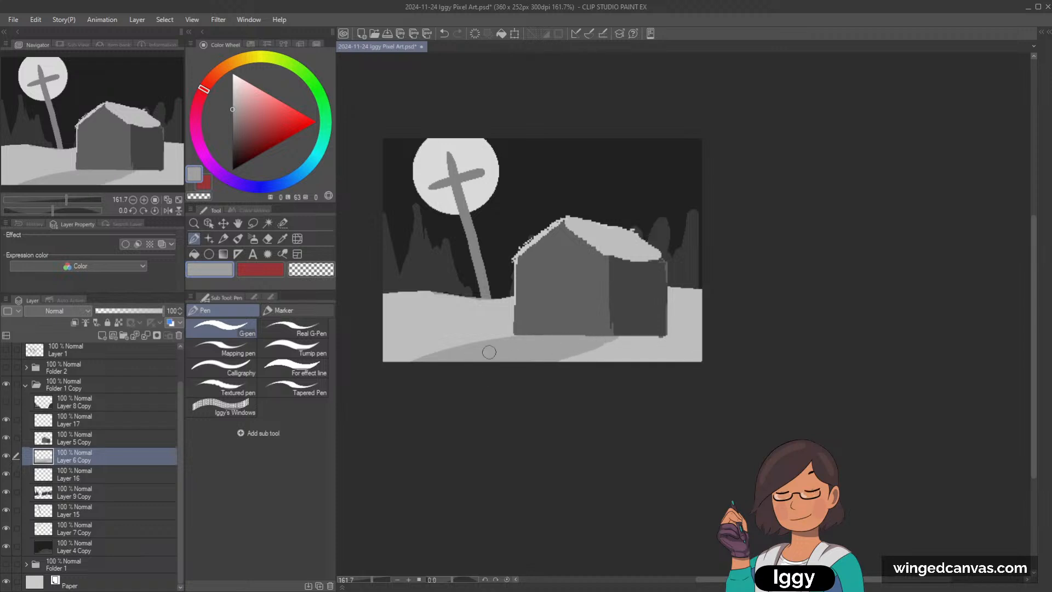
# Step: Extend the grey shading from the house's lower left corner to the canvas's left edge, redoing the stroke until it fills the foreground
pyautogui.moveTo(520, 327); pyautogui.dragTo(446, 341)
pyautogui.hotkey('ctrl', 'z')
pyautogui.moveTo(538, 324); pyautogui.dragTo(357, 349)
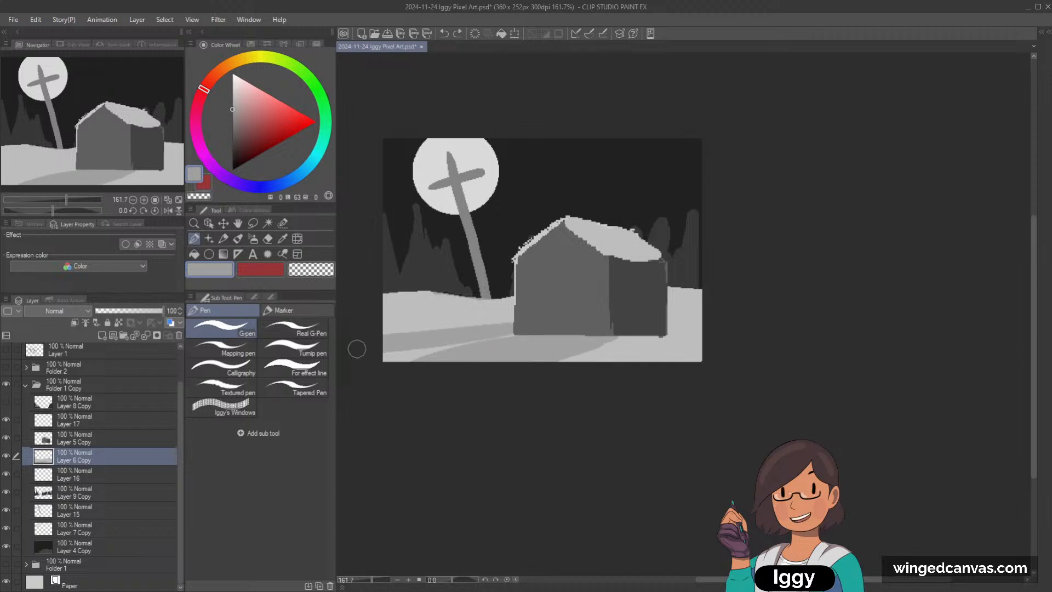
pyautogui.hotkey('ctrl', 'z')
pyautogui.moveTo(538, 324)
pyautogui.mouseDown()
pyautogui.moveTo(373, 337)
pyautogui.moveTo(486, 336)
pyautogui.moveTo(353, 381)
pyautogui.mouseUp()
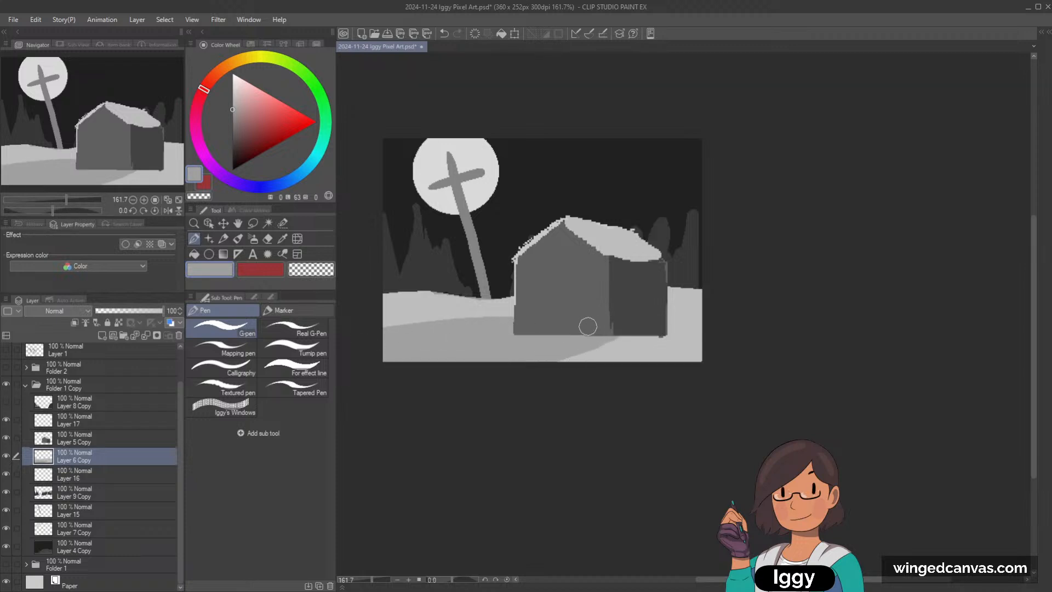
# Step: Paint the house's cast shadow with greys of lightness 52 and 43, stretching it toward the scene's lower left corner
pyautogui.click(232, 119)
pyautogui.moveTo(554, 327); pyautogui.dragTo(428, 367)
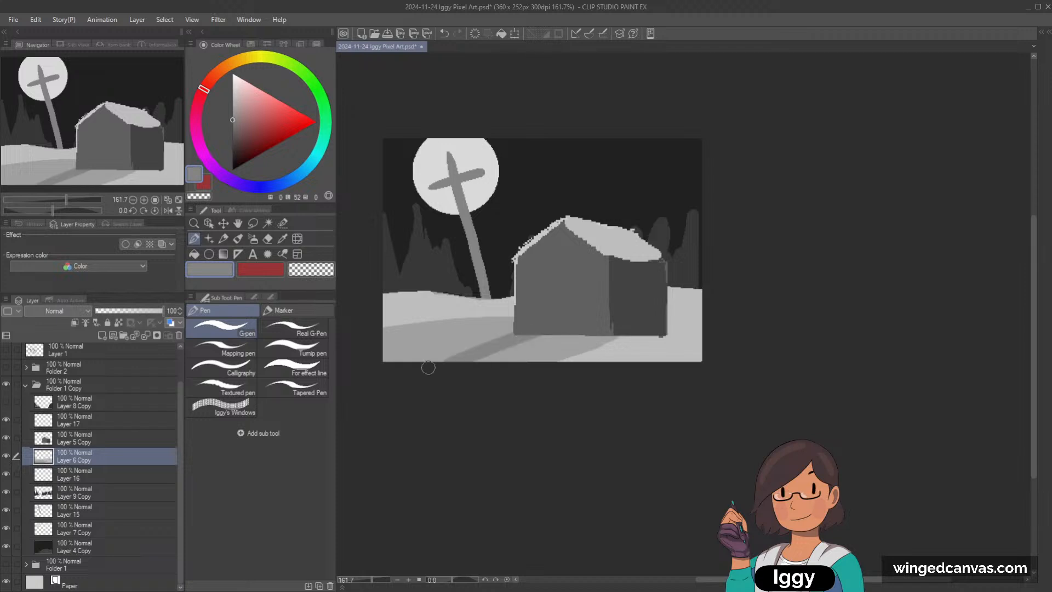
pyautogui.hotkey('ctrl', 'z')
pyautogui.moveTo(564, 328)
pyautogui.mouseDown()
pyautogui.moveTo(411, 381)
pyautogui.moveTo(546, 334)
pyautogui.moveTo(563, 331)
pyautogui.moveTo(477, 369)
pyautogui.moveTo(585, 335)
pyautogui.moveTo(494, 379)
pyautogui.moveTo(618, 331)
pyautogui.mouseUp()
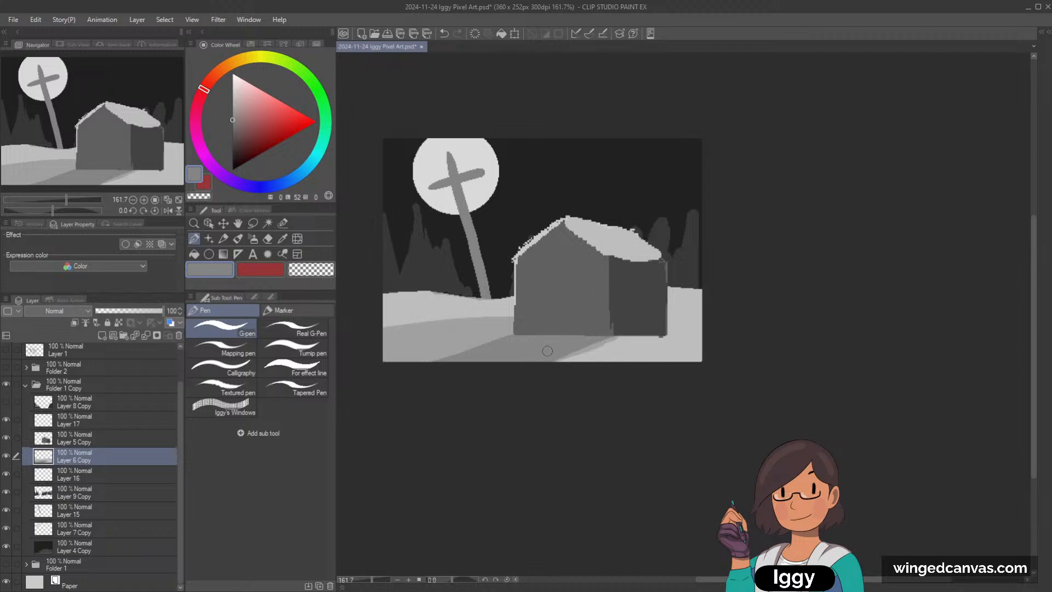
pyautogui.click(232, 127)
pyautogui.moveTo(546, 341)
pyautogui.mouseDown()
pyautogui.moveTo(461, 358)
pyautogui.moveTo(558, 333)
pyautogui.moveTo(511, 348)
pyautogui.mouseUp()
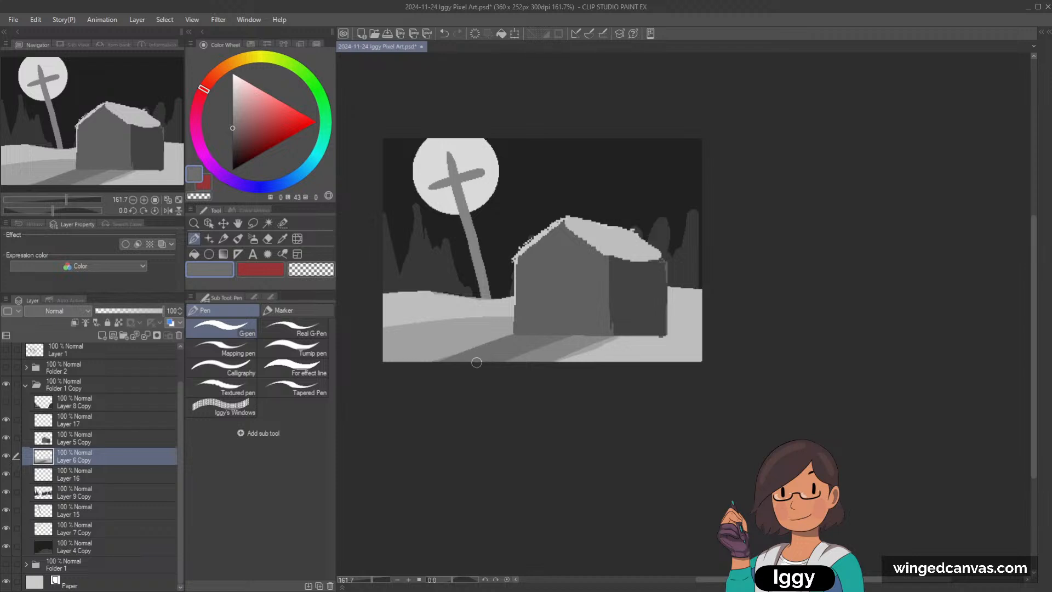
pyautogui.moveTo(566, 333)
pyautogui.mouseDown()
pyautogui.moveTo(510, 369)
pyautogui.moveTo(623, 329)
pyautogui.moveTo(540, 343)
pyautogui.moveTo(557, 330)
pyautogui.moveTo(438, 366)
pyautogui.moveTo(538, 327)
pyautogui.moveTo(428, 362)
pyautogui.moveTo(507, 350)
pyautogui.moveTo(388, 361)
pyautogui.mouseUp()
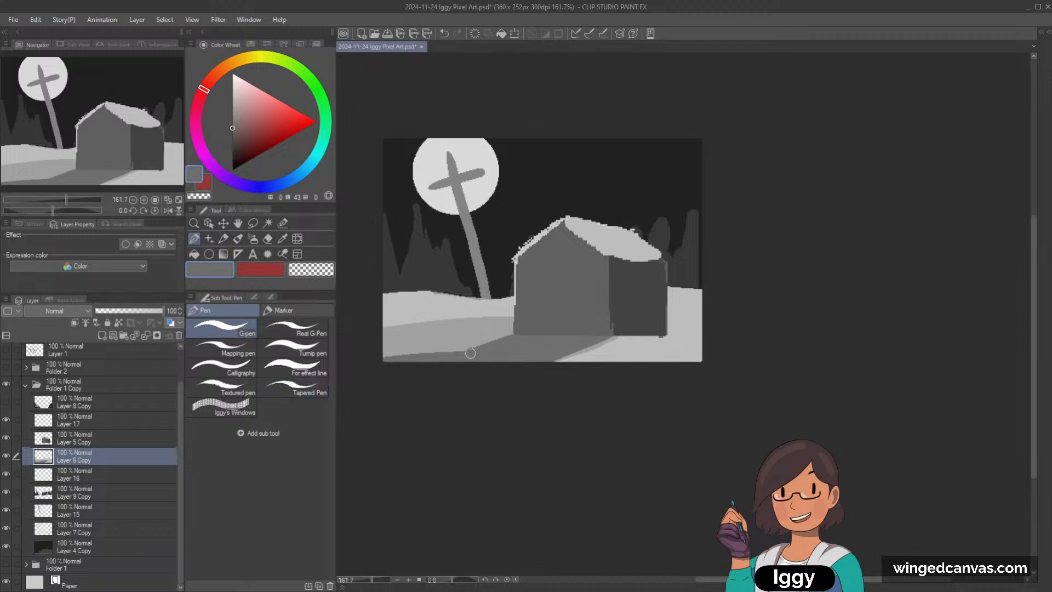
# Step: Retouch the cast shadow's far left end with its sampled grey and trim its right edge with the light snow grey
pyautogui.keyDown('alt'); pyautogui.click(419, 345); pyautogui.keyUp('alt')
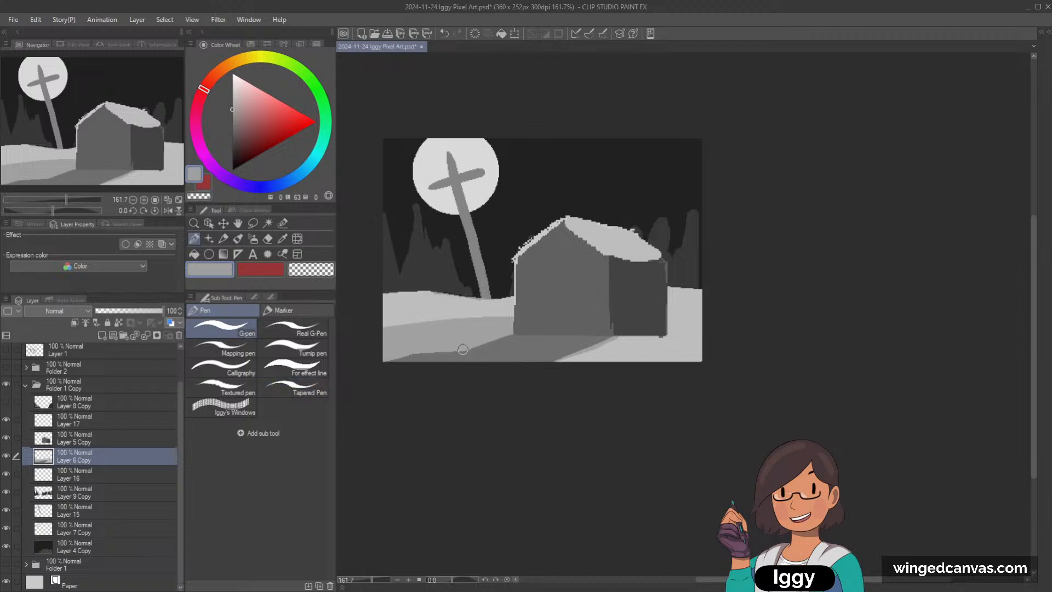
pyautogui.hotkey('ctrl', 'z')
pyautogui.keyDown('alt'); pyautogui.click(502, 345); pyautogui.keyUp('alt')
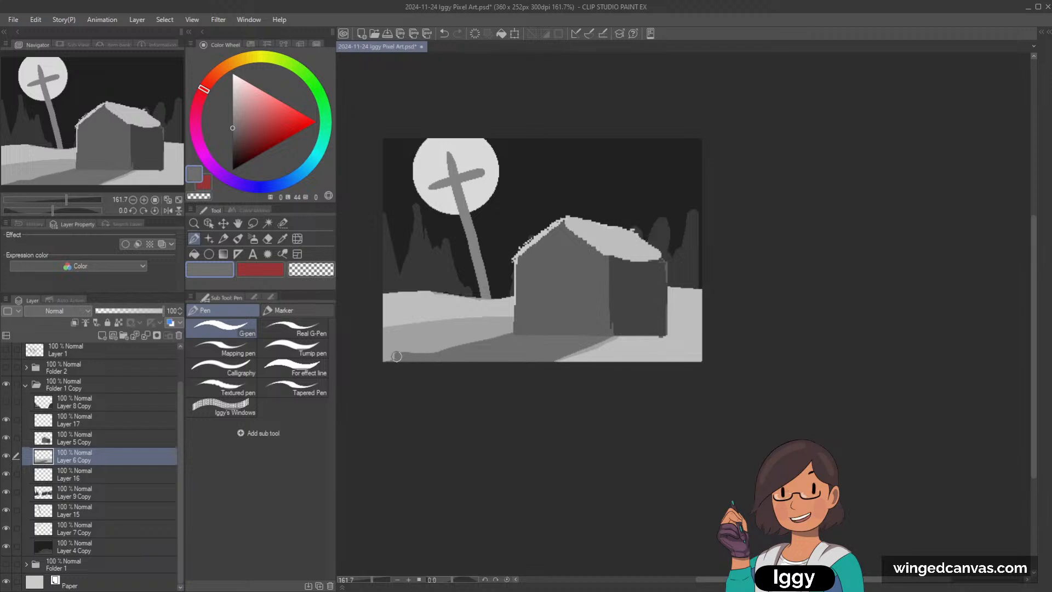
pyautogui.keyDown('alt'); pyautogui.click(617, 343); pyautogui.keyUp('alt')
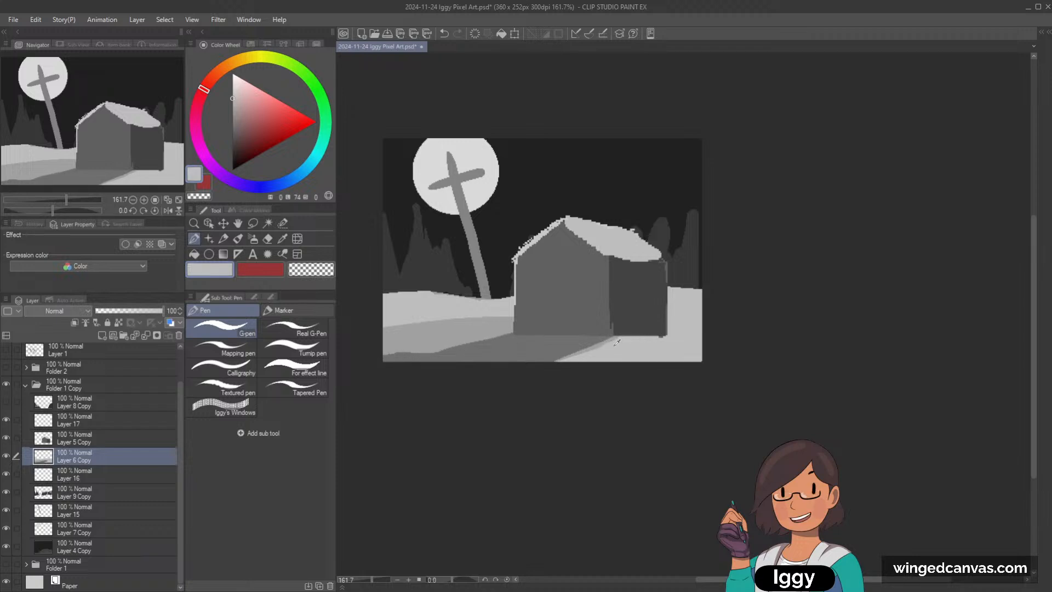
pyautogui.moveTo(619, 341); pyautogui.dragTo(555, 368)
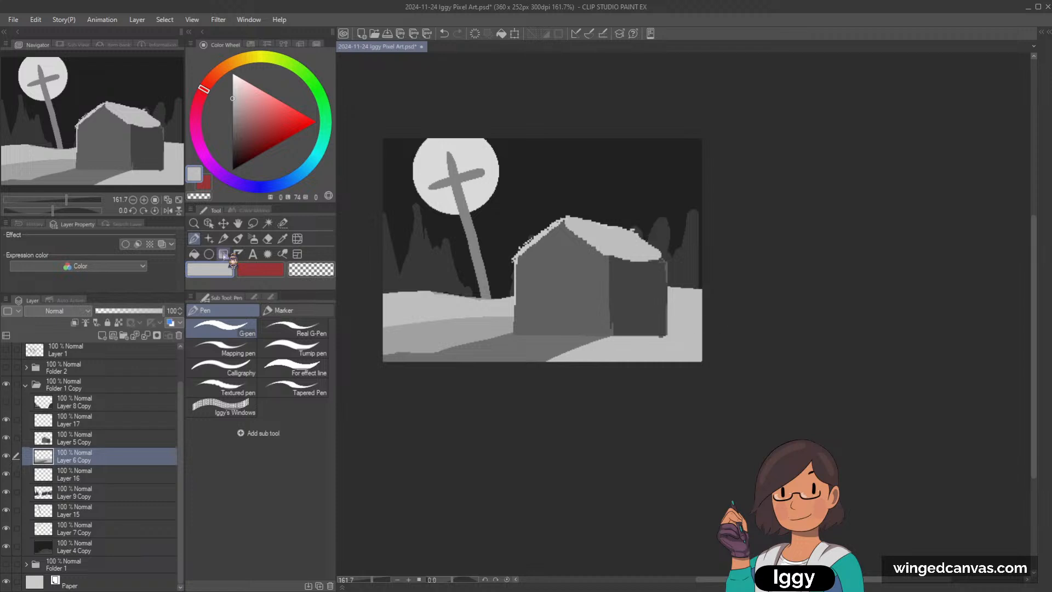
# Step: Select the house layer and erase the base of the dark side wall at a slant with the G-pen in transparent colour
pyautogui.click(208, 223)
pyautogui.click(640, 302)
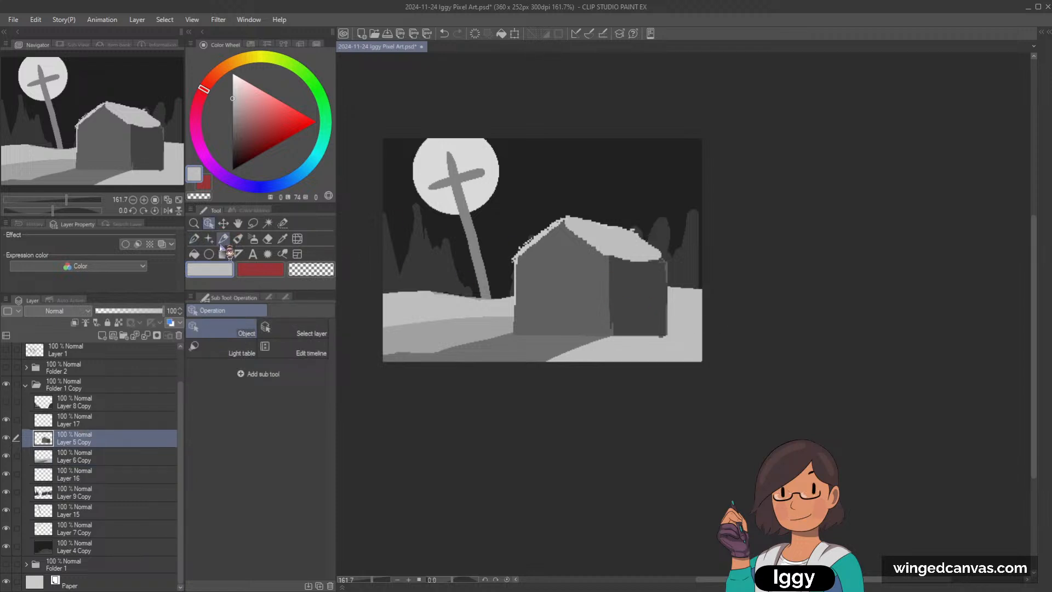
pyautogui.click(194, 238)
pyautogui.click(311, 270)
pyautogui.moveTo(607, 351); pyautogui.dragTo(694, 329)
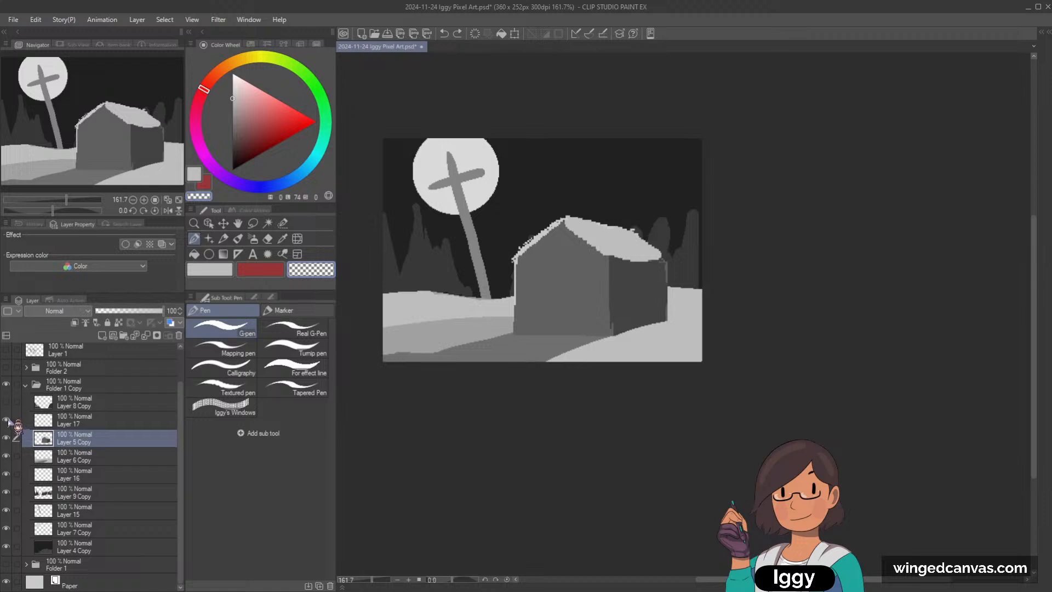
# Step: Paint a light grey snow mound on Layer 17 over the base of the house's dark side wall and the foreground's right side
pyautogui.click(25, 421)
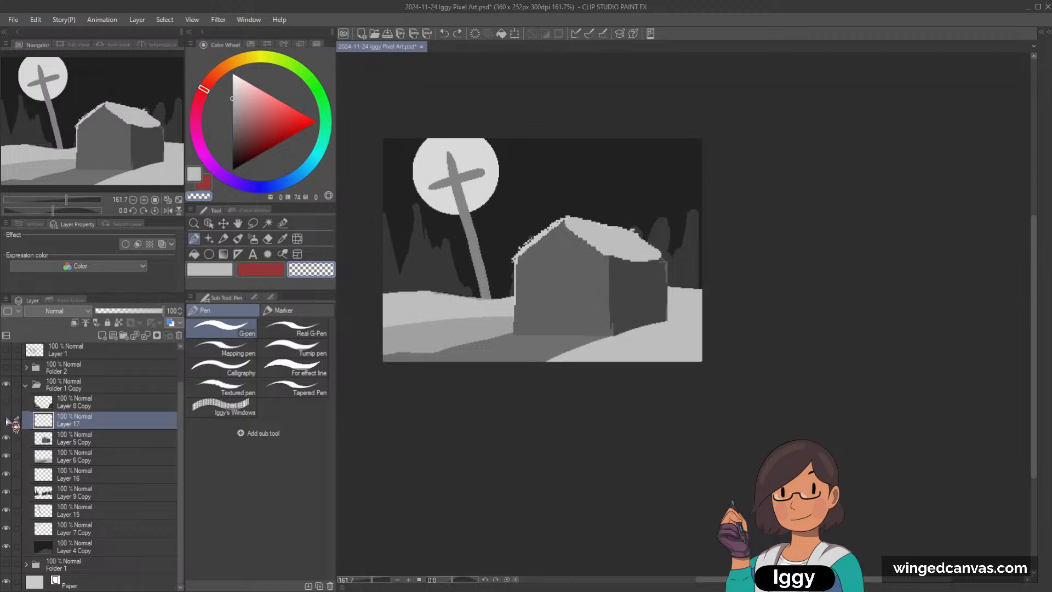
pyautogui.click(223, 239)
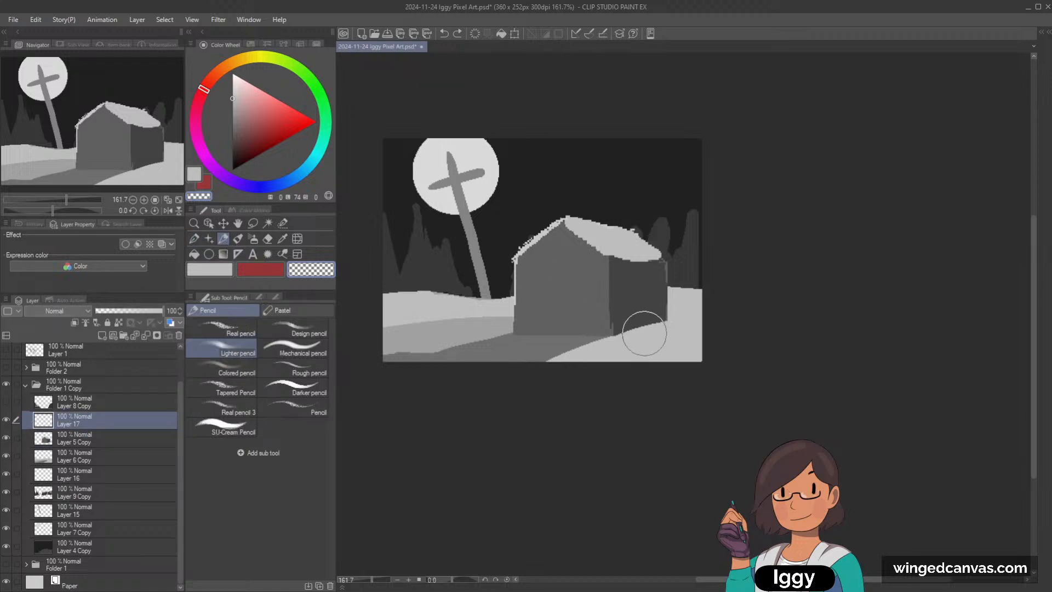
pyautogui.press('p')
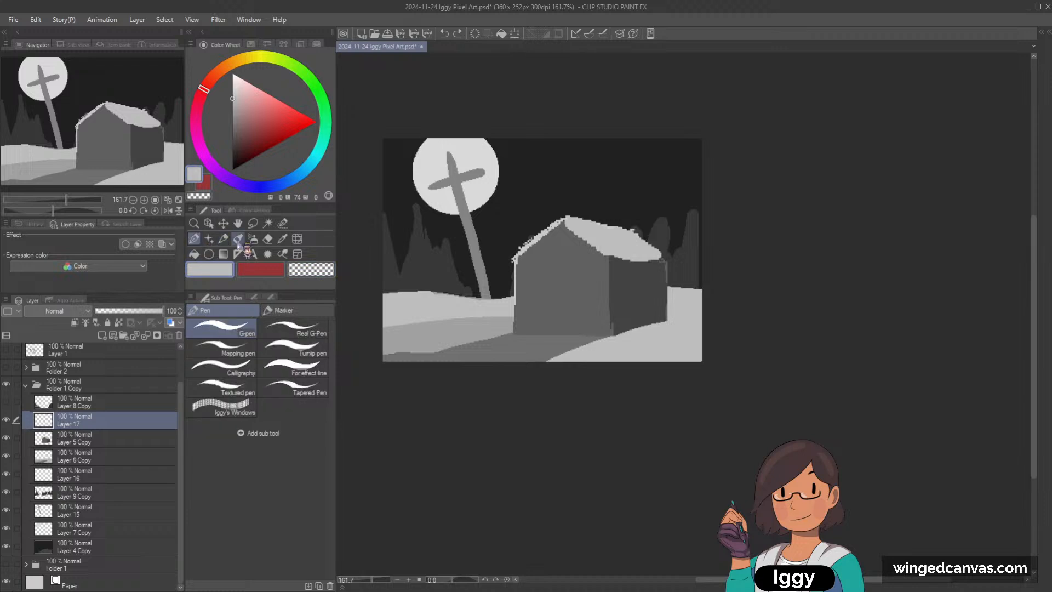
pyautogui.moveTo(539, 362); pyautogui.dragTo(669, 314)
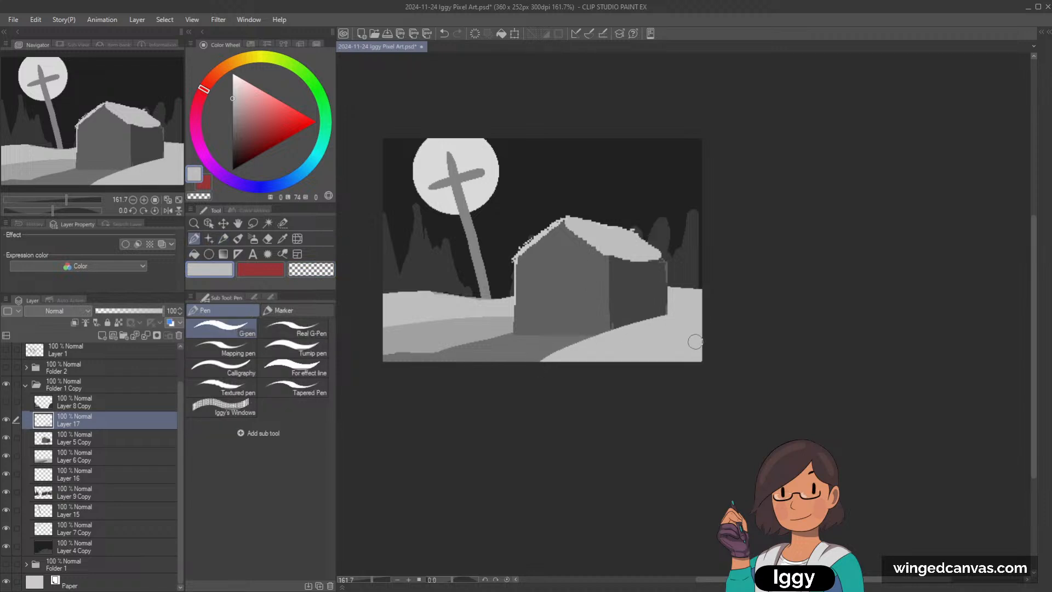
pyautogui.moveTo(695, 342); pyautogui.dragTo(680, 355)
# Step: Select the house layer and thicken the snow along the roof's left slope in light grey with the G-pen
pyautogui.click(208, 223)
pyautogui.click(597, 233)
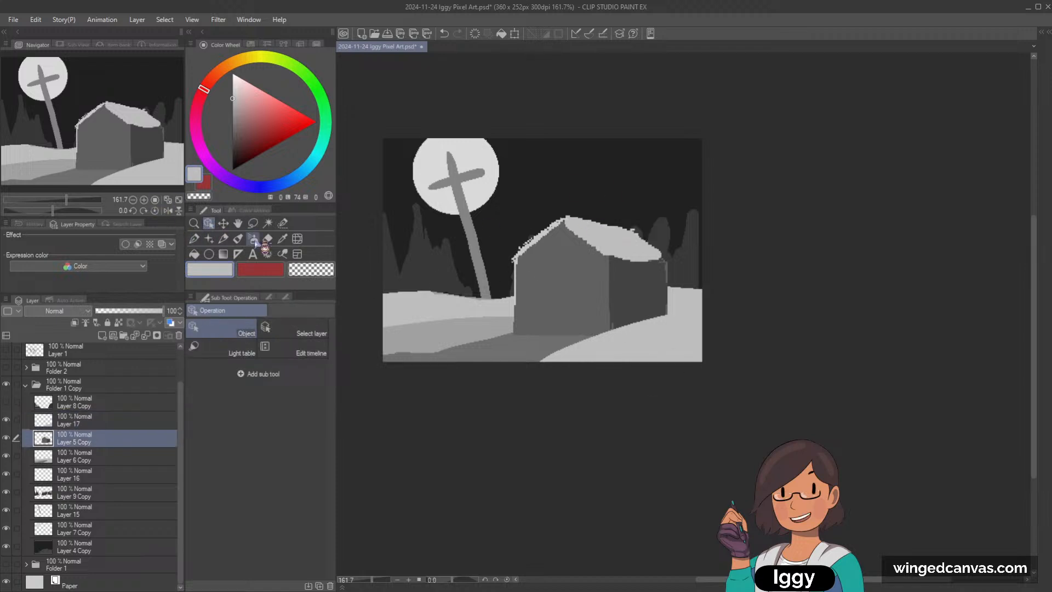
pyautogui.press('p')
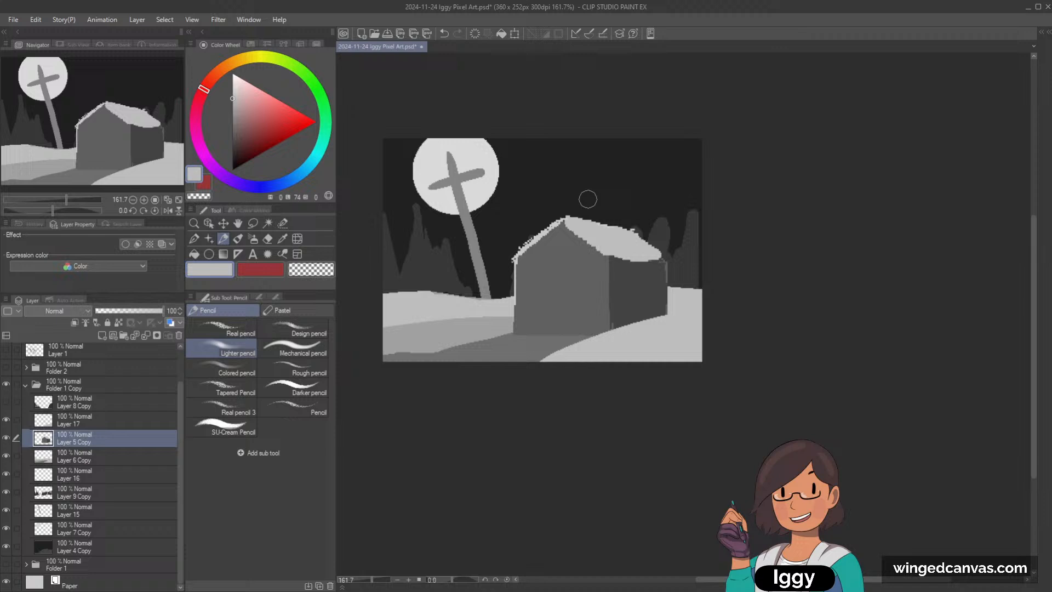
pyautogui.click(238, 239)
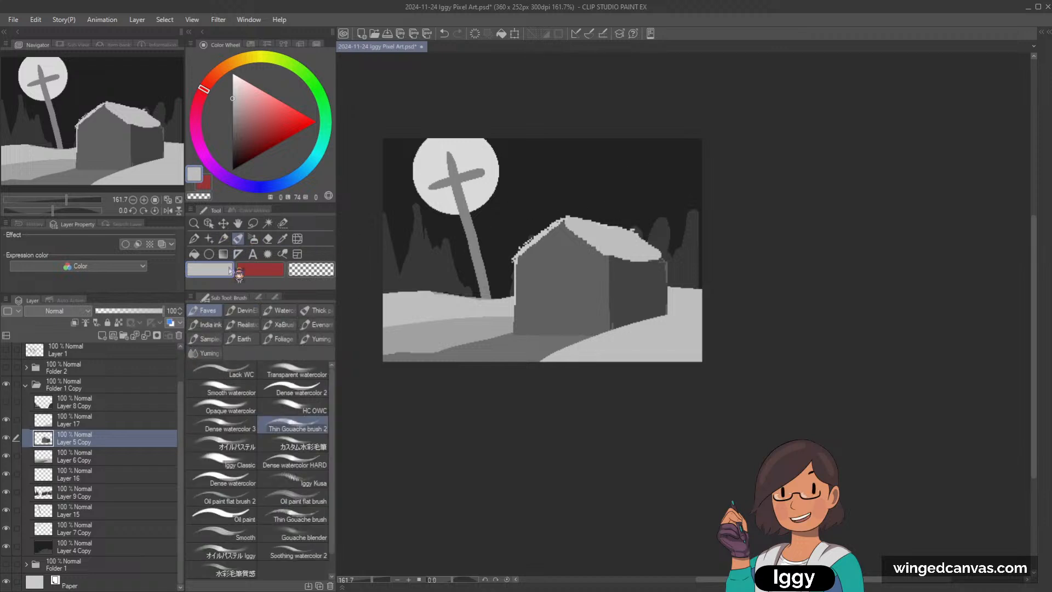
pyautogui.click(196, 239)
pyautogui.moveTo(518, 251); pyautogui.dragTo(560, 217)
pyautogui.hotkey('ctrl', 'z')
pyautogui.hotkey('ctrl', 'y')
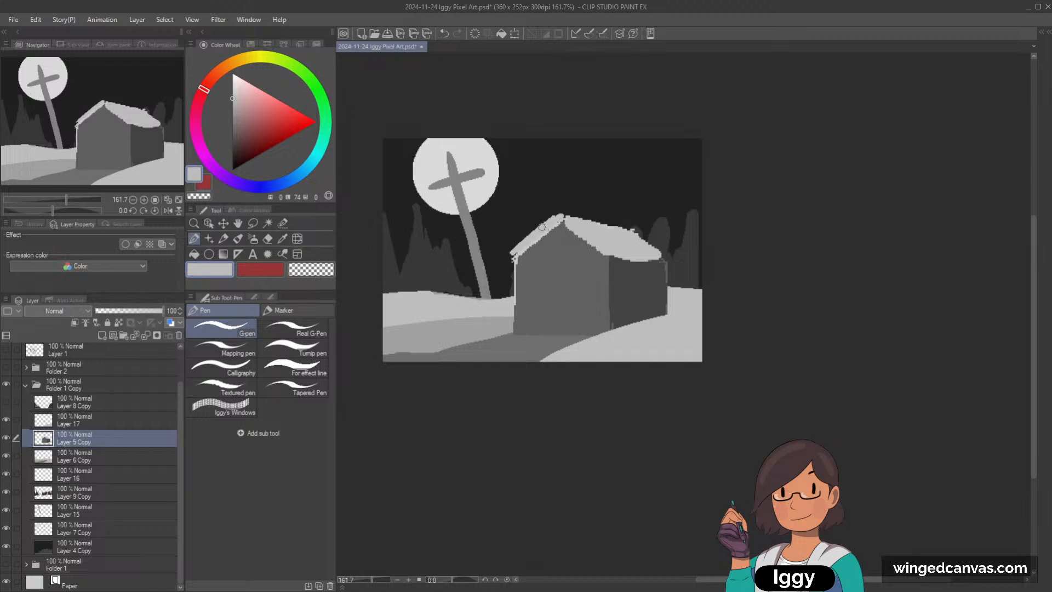
# Step: Thicken the roof snow along the ridge in light grey and repaint the roof's right slope in a darker mid grey
pyautogui.moveTo(516, 244)
pyautogui.mouseDown()
pyautogui.moveTo(556, 212)
pyautogui.moveTo(626, 226)
pyautogui.moveTo(595, 218)
pyautogui.mouseUp()
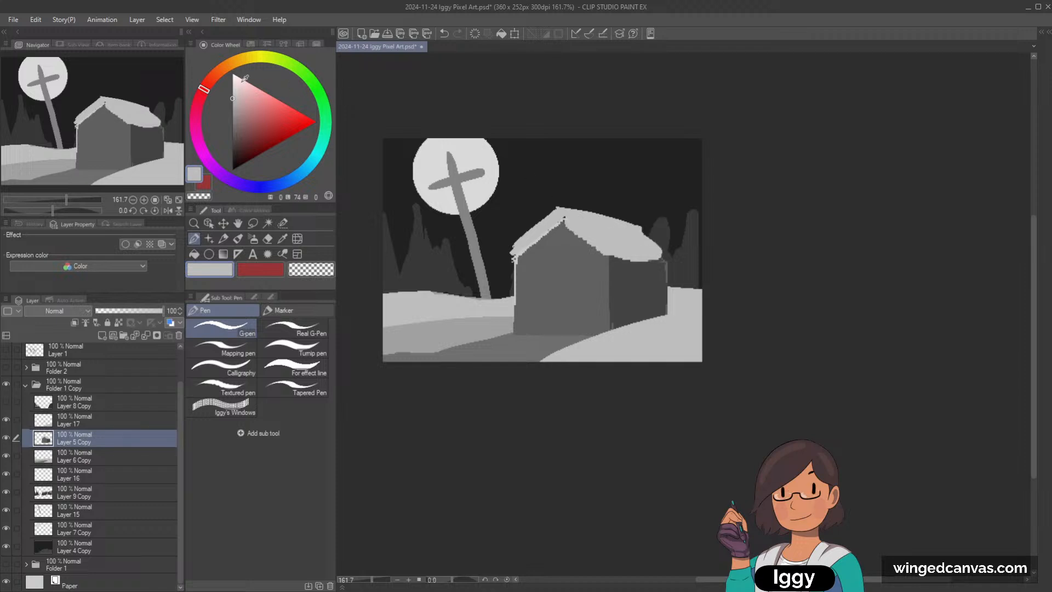
pyautogui.moveTo(206, 93); pyautogui.dragTo(233, 110)
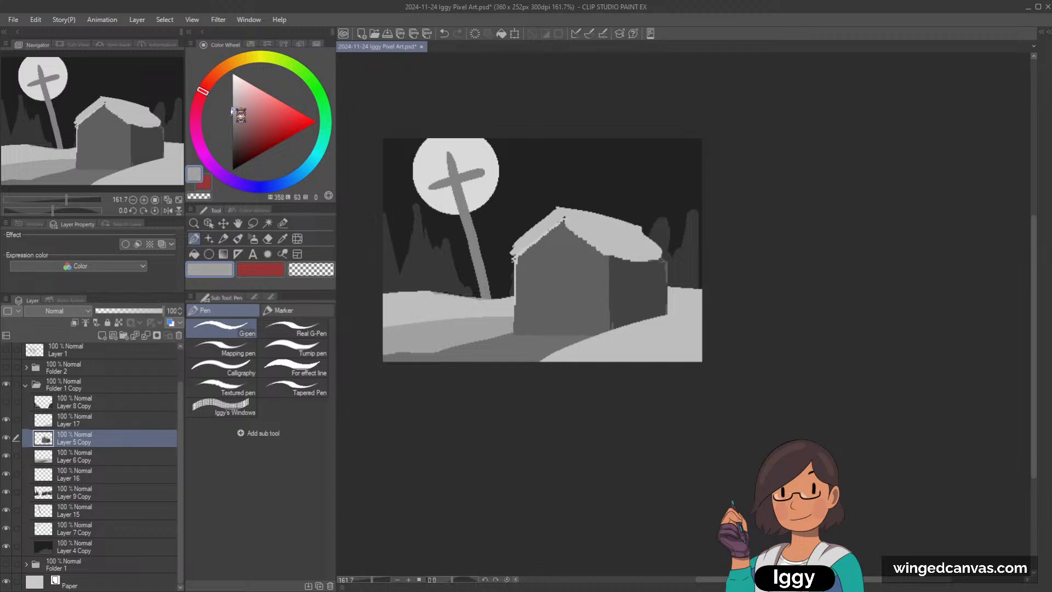
pyautogui.moveTo(567, 218)
pyautogui.mouseDown()
pyautogui.moveTo(619, 252)
pyautogui.moveTo(566, 213)
pyautogui.moveTo(630, 228)
pyautogui.moveTo(599, 219)
pyautogui.moveTo(629, 251)
pyautogui.moveTo(609, 228)
pyautogui.moveTo(625, 237)
pyautogui.moveTo(608, 247)
pyautogui.moveTo(663, 254)
pyautogui.mouseUp()
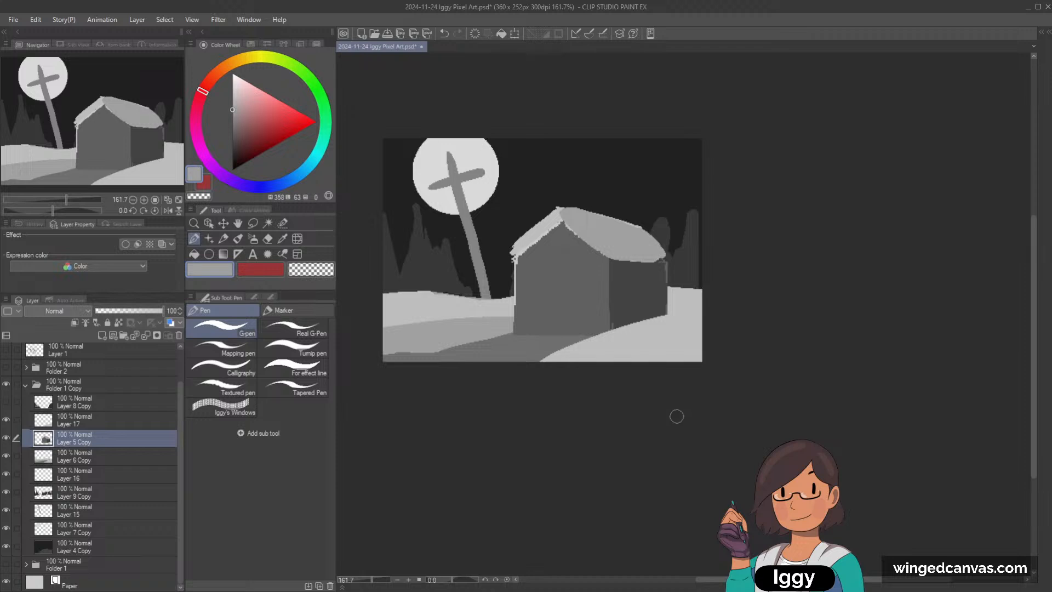
# Step: Paint a slightly lighter grey band along the right slope's front edge, replacing a first stroke in the full snow grey
pyautogui.keyDown('alt'); pyautogui.click(552, 220); pyautogui.keyUp('alt')
pyautogui.moveTo(564, 212); pyautogui.dragTo(609, 249)
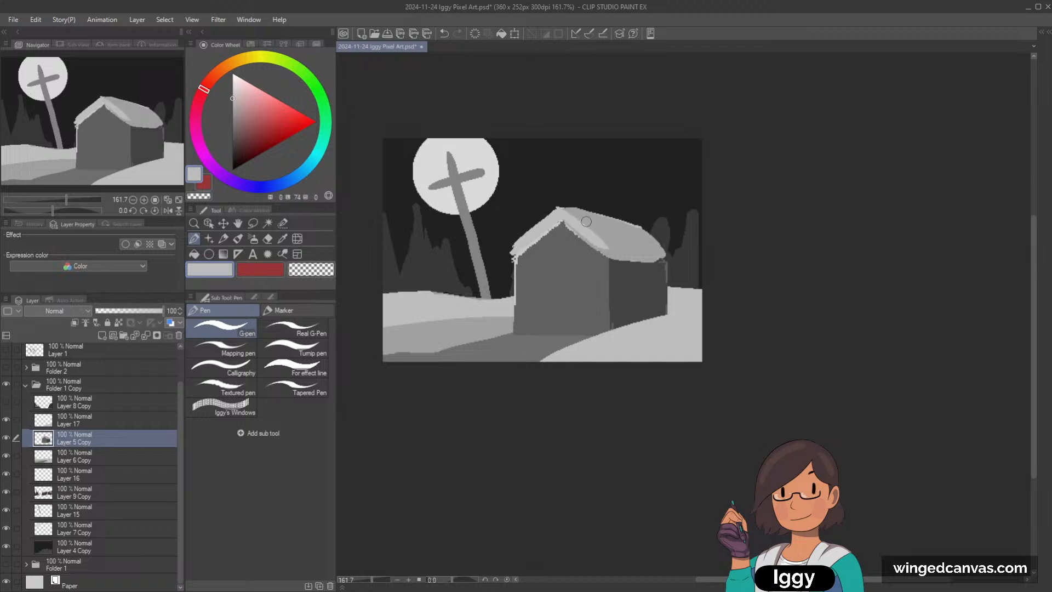
pyautogui.hotkey('ctrl', 'z')
pyautogui.keyDown('alt'); pyautogui.click(583, 220); pyautogui.keyUp('alt')
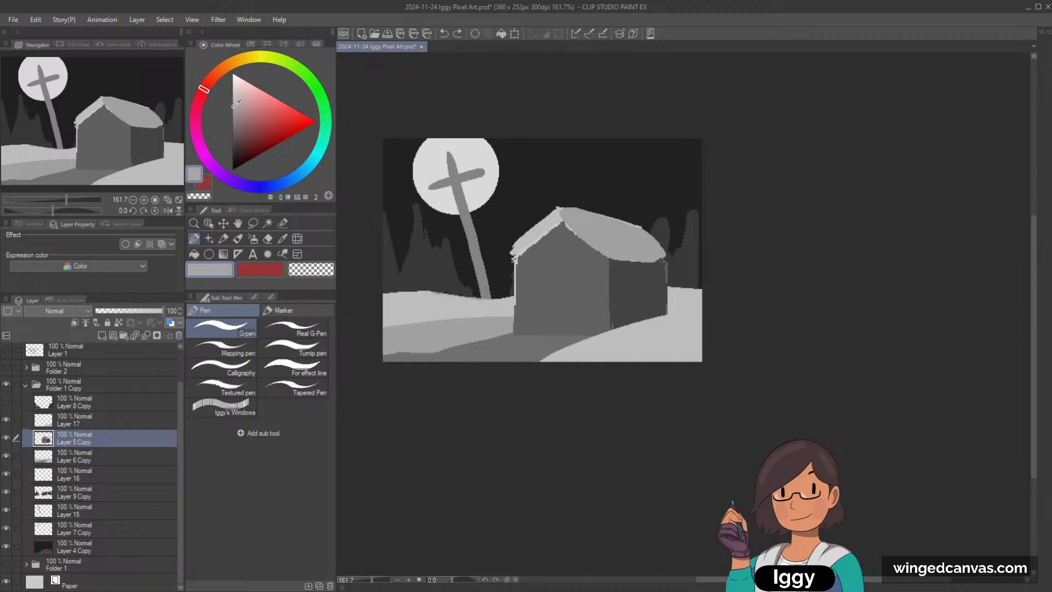
pyautogui.moveTo(562, 214); pyautogui.dragTo(603, 246)
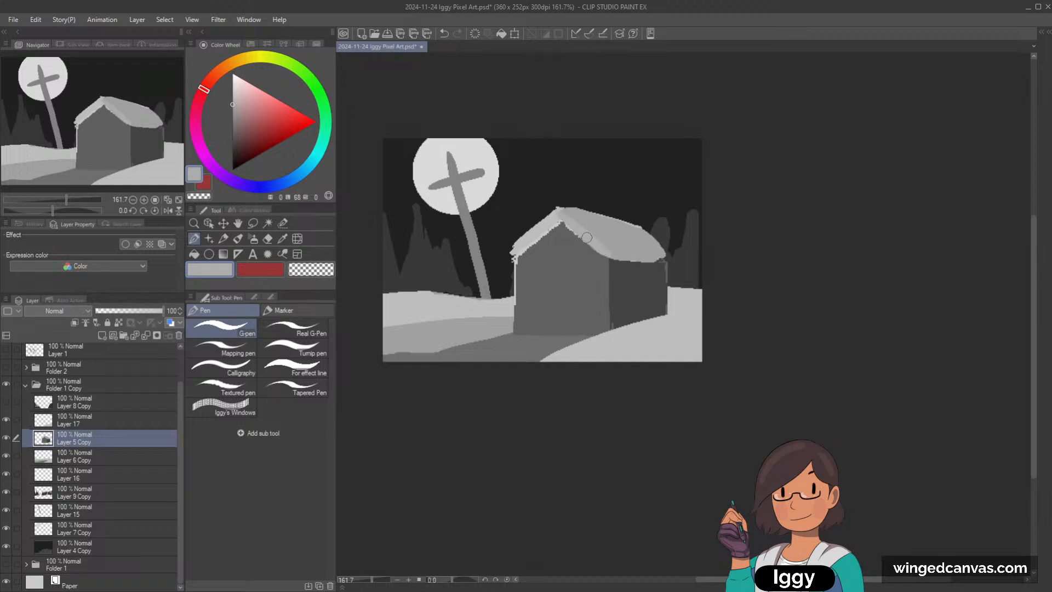
# Step: Clean the underside of the roof's left slope with the sampled wall grey and smooth its snow with the sampled light grey
pyautogui.keyDown('alt'); pyautogui.click(517, 251); pyautogui.keyUp('alt')
pyautogui.keyDown('alt'); pyautogui.click(536, 247); pyautogui.keyUp('alt')
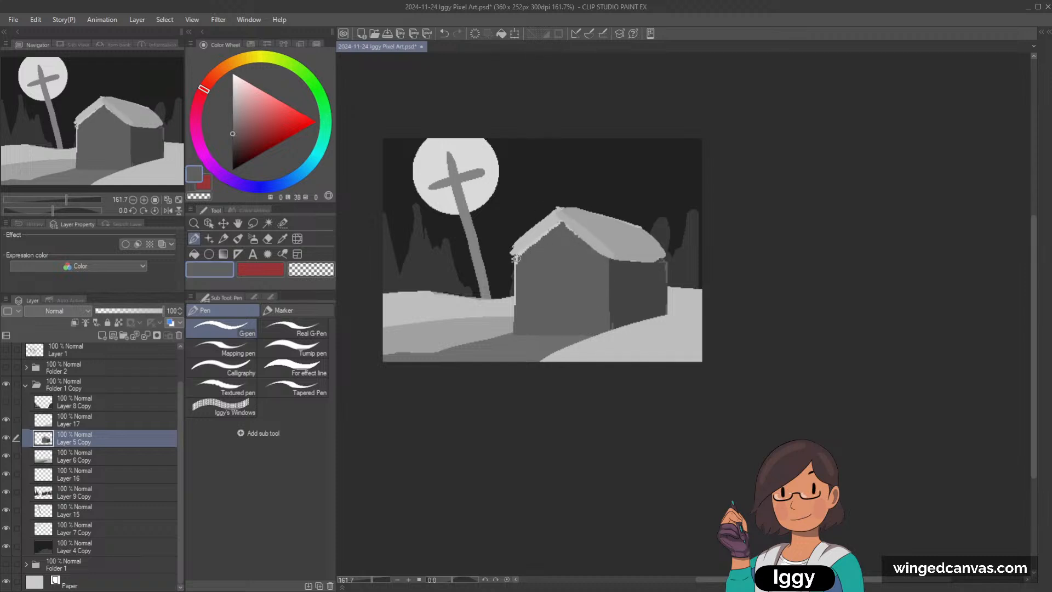
pyautogui.moveTo(518, 260); pyautogui.dragTo(560, 226)
pyautogui.keyDown('alt'); pyautogui.click(533, 232); pyautogui.keyUp('alt')
pyautogui.moveTo(553, 217); pyautogui.dragTo(521, 239)
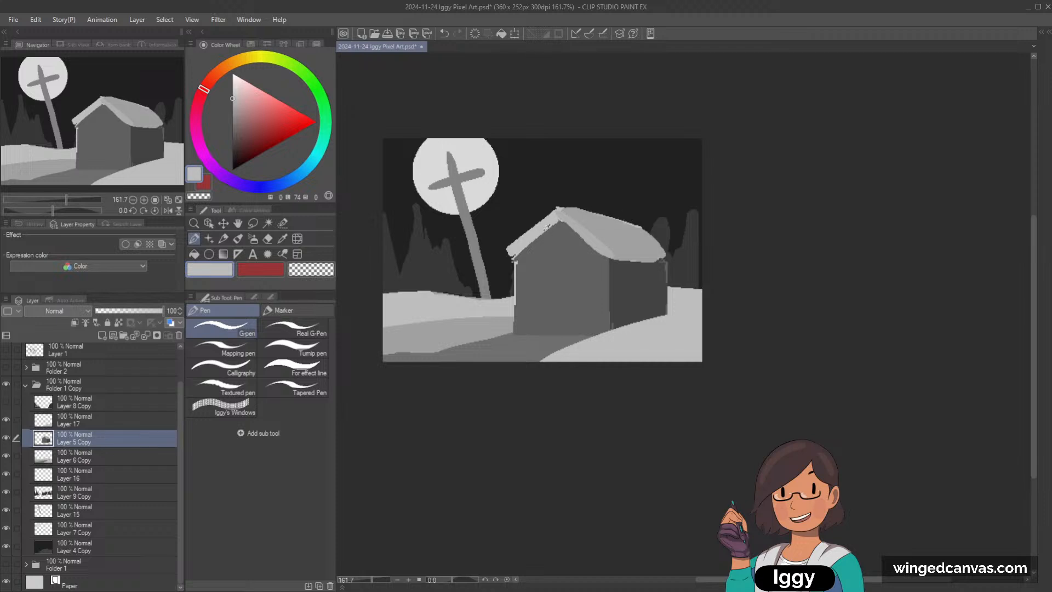
# Step: Paint a thin shadow under the front eaves and down the front wall's left edge in the side wall's sampled dark grey
pyautogui.moveTo(625, 236); pyautogui.dragTo(635, 245)
pyautogui.hotkey('ctrl', 'z')
pyautogui.keyDown('alt'); pyautogui.click(625, 278); pyautogui.keyUp('alt')
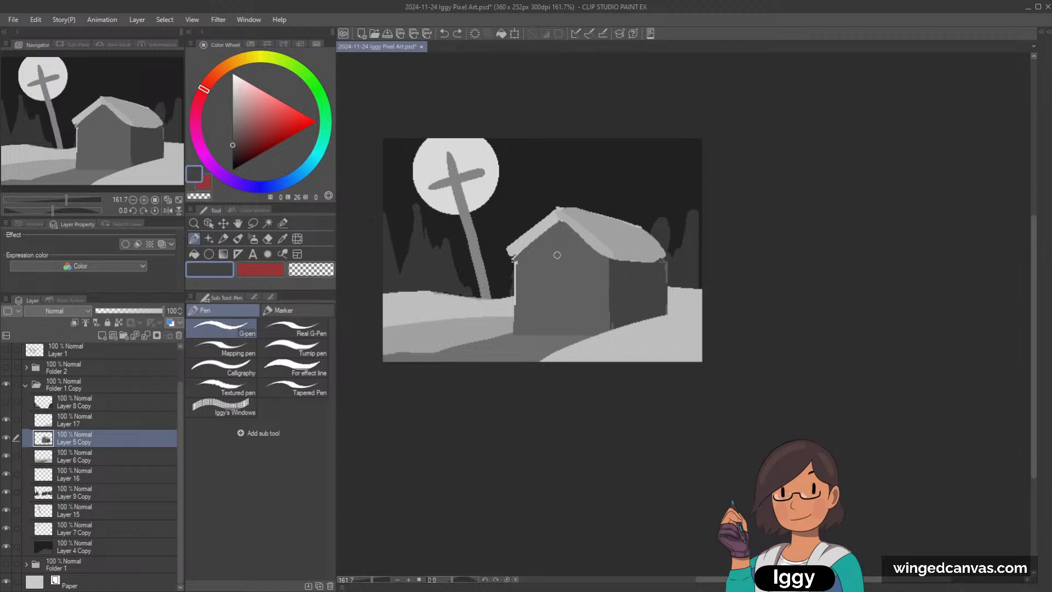
pyautogui.moveTo(559, 225); pyautogui.dragTo(518, 257)
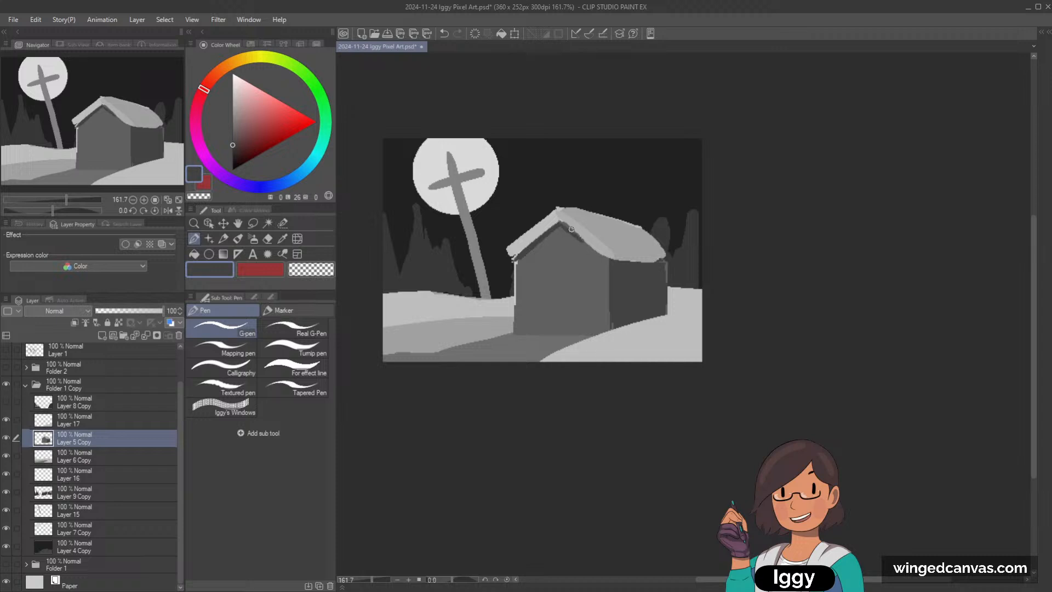
pyautogui.moveTo(571, 230); pyautogui.dragTo(599, 254)
pyautogui.moveTo(517, 261); pyautogui.dragTo(515, 304)
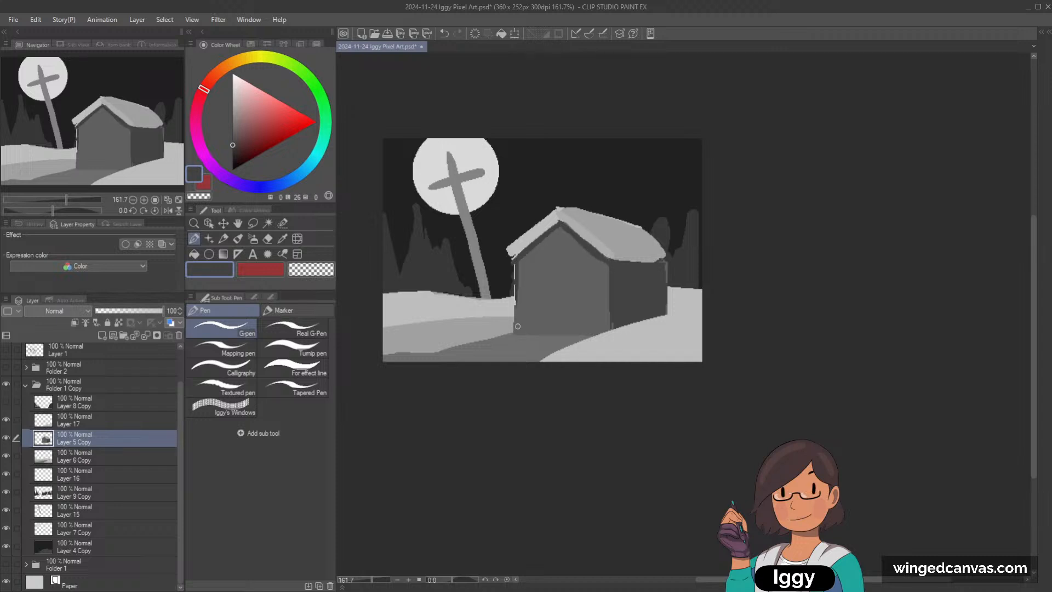
pyautogui.hotkey('ctrl', 'z')
pyautogui.moveTo(514, 260); pyautogui.dragTo(514, 297)
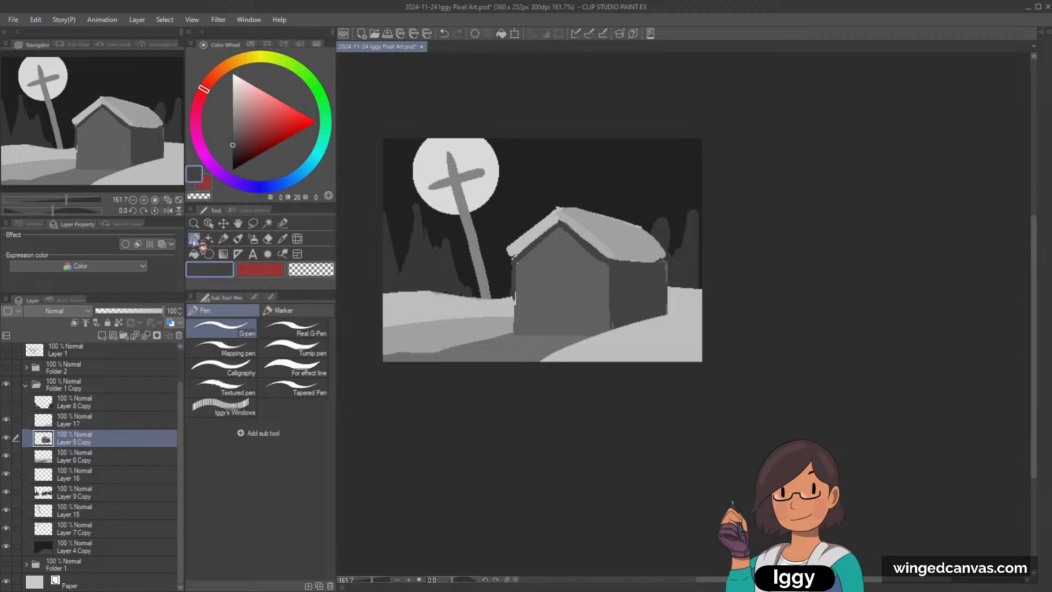
# Step: Try the Dot pen marker with a thin dark stroke across the foreground shadow and undo it
pyautogui.click(223, 238)
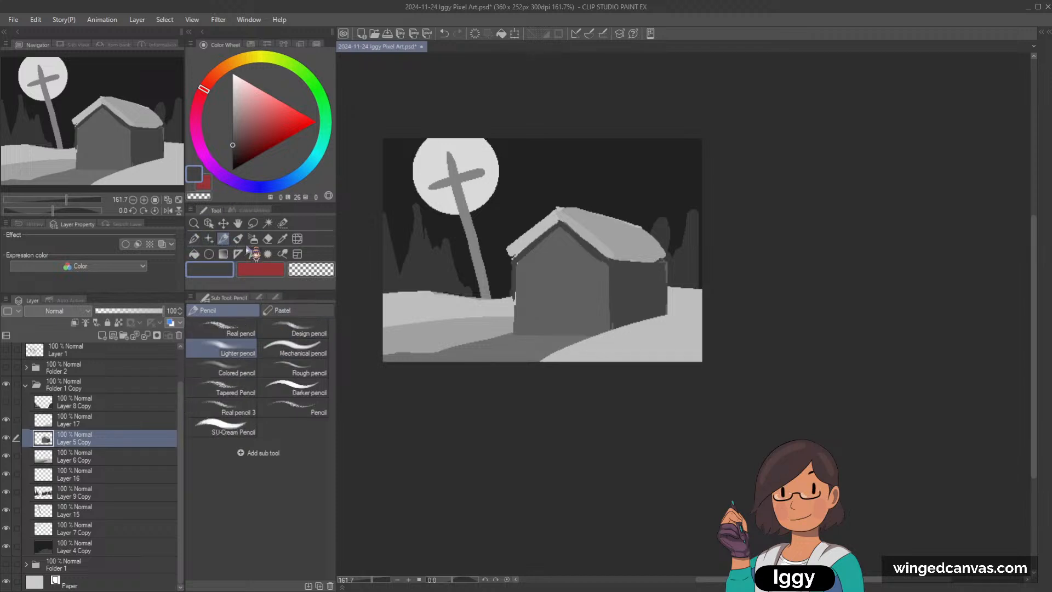
pyautogui.press('p')
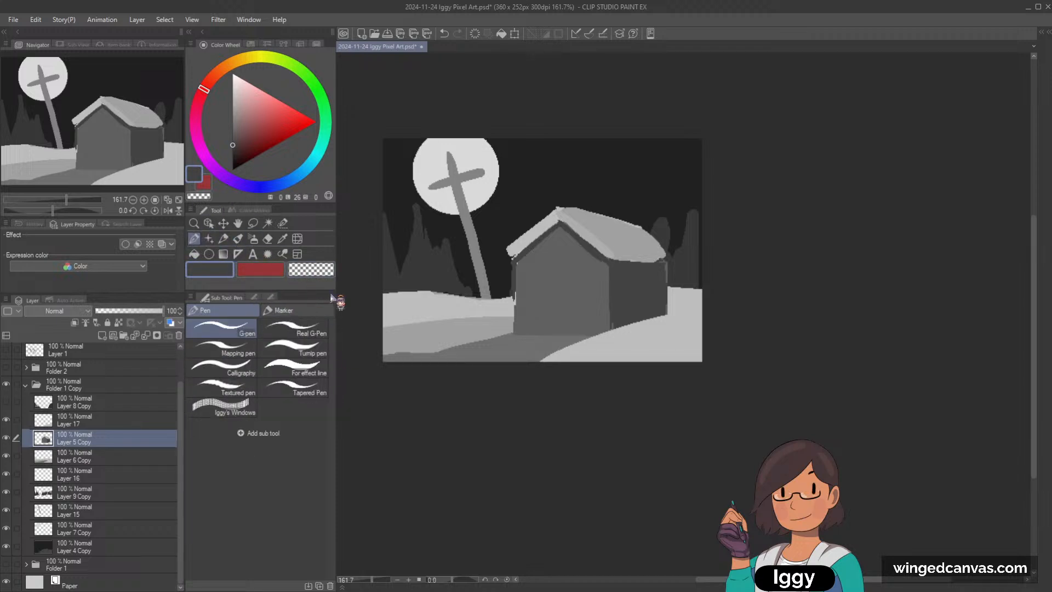
pyautogui.press('p')
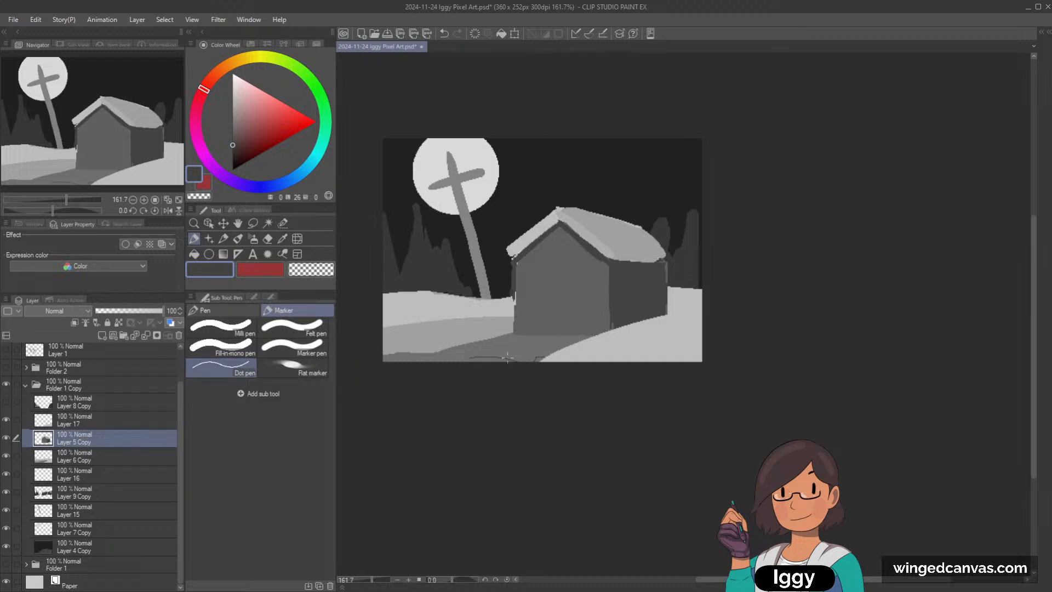
pyautogui.hotkey('ctrl', 'z')
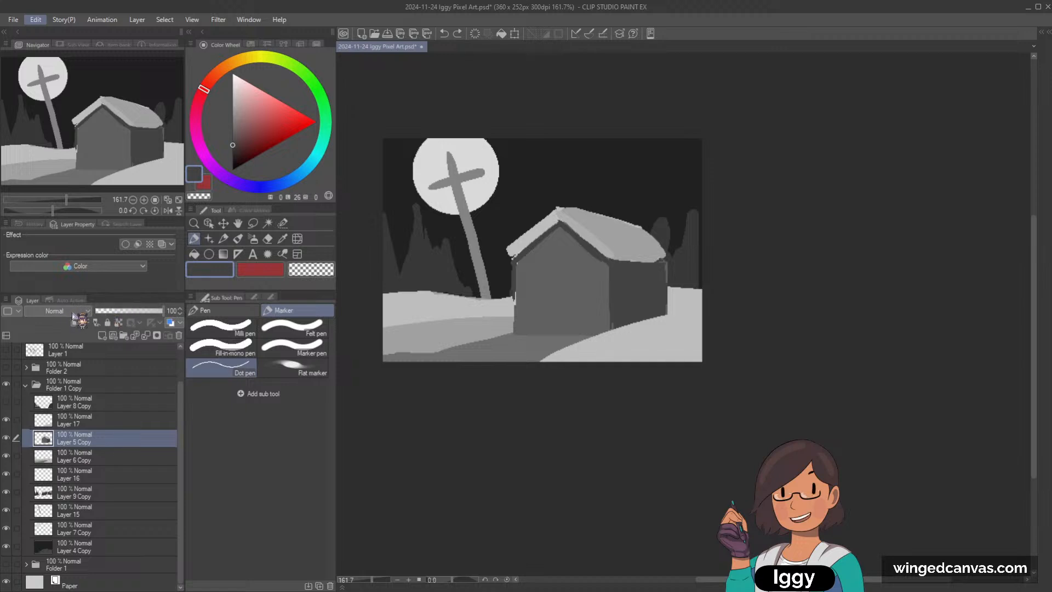
pyautogui.click(100, 323)
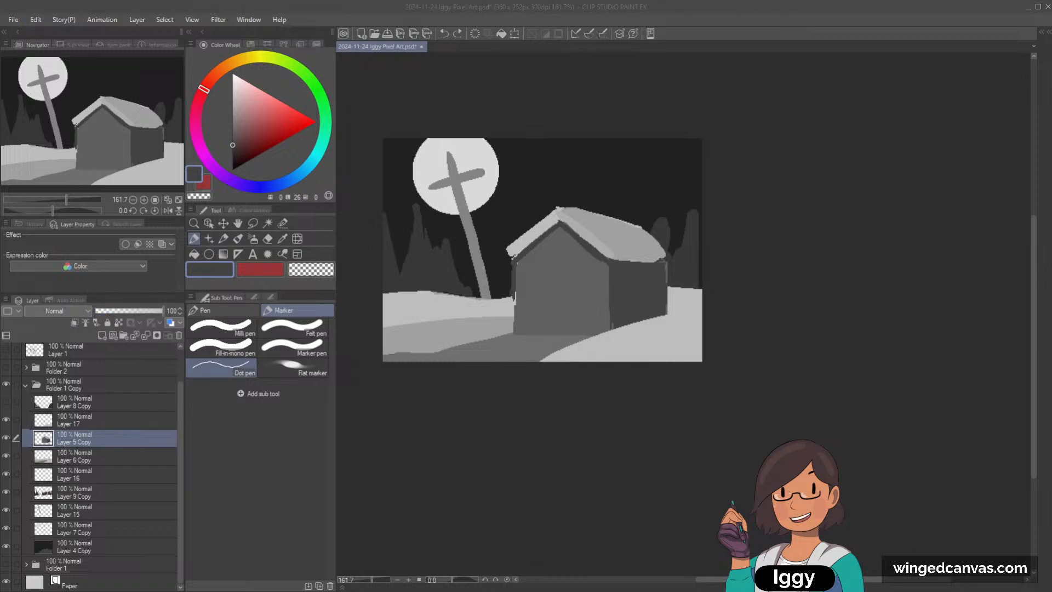
pyautogui.click(112, 346)
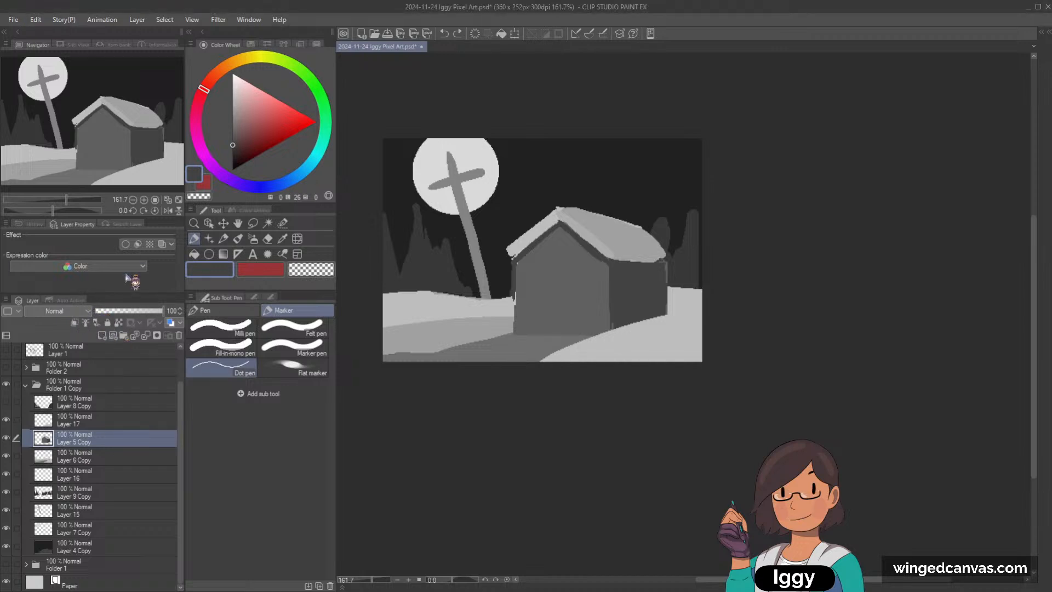
pyautogui.click(12, 21)
pyautogui.click(12, 22)
# Step: Create a new illustration from a clipboard screenshot of the Edit menu
pyautogui.click(35, 20)
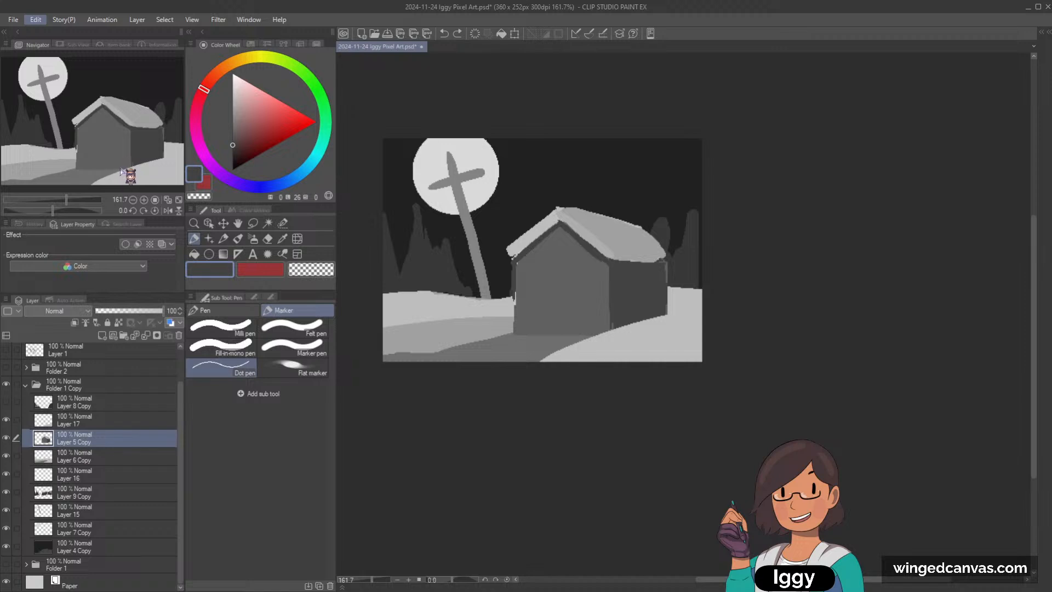
pyautogui.click(35, 20)
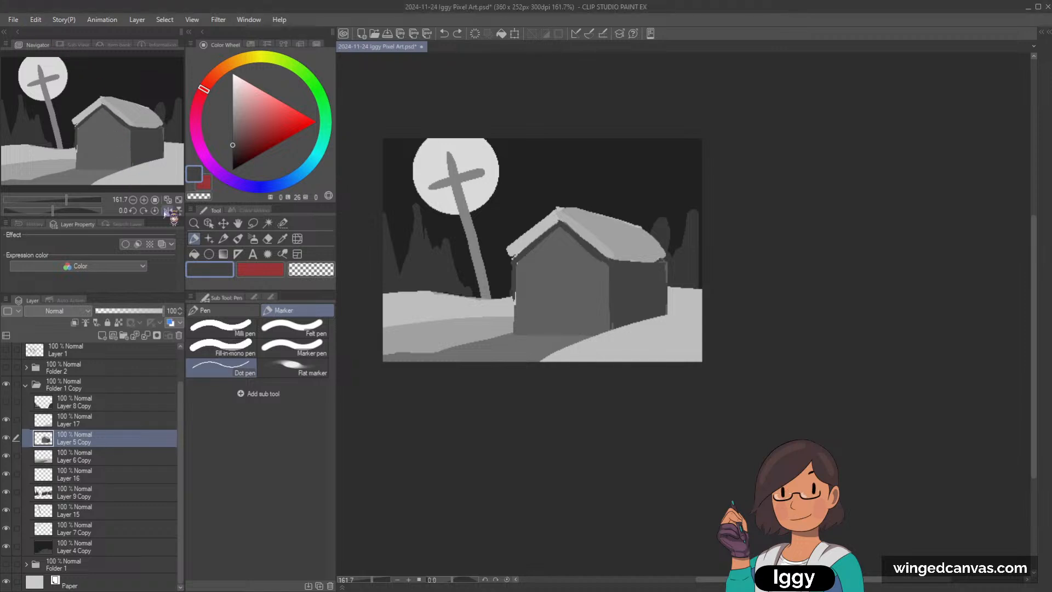
pyautogui.click(11, 21)
pyautogui.click(31, 51)
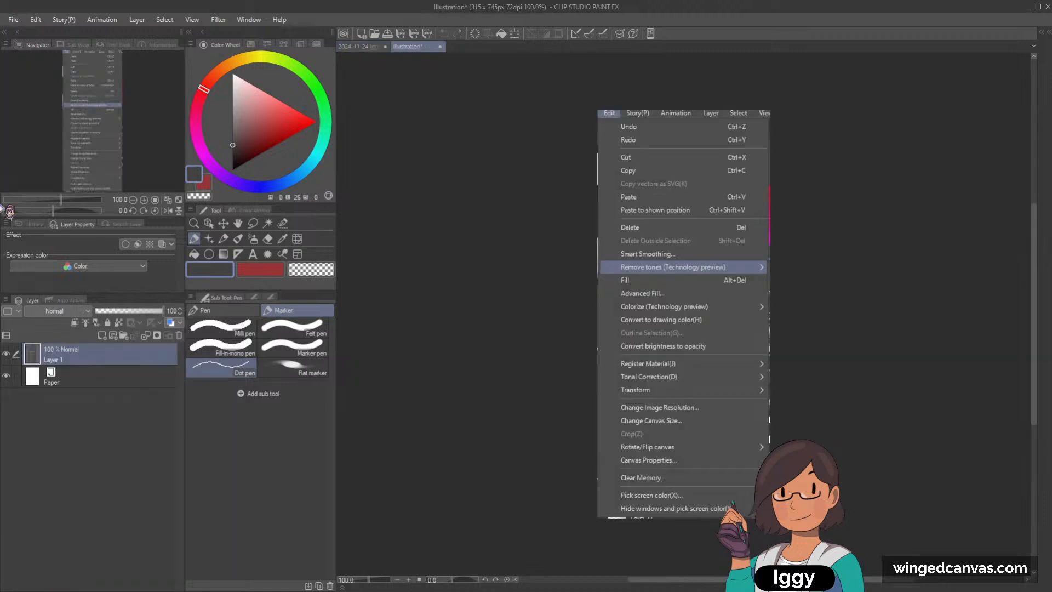
pyautogui.moveTo(46, 82); pyautogui.dragTo(129, 86)
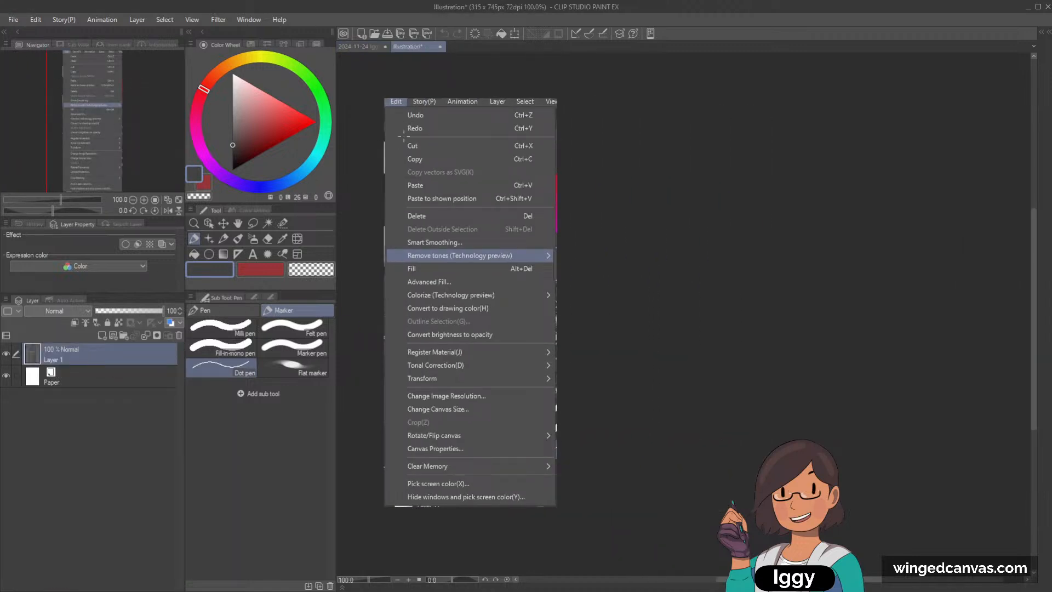
pyautogui.scroll(1, 404, 134)
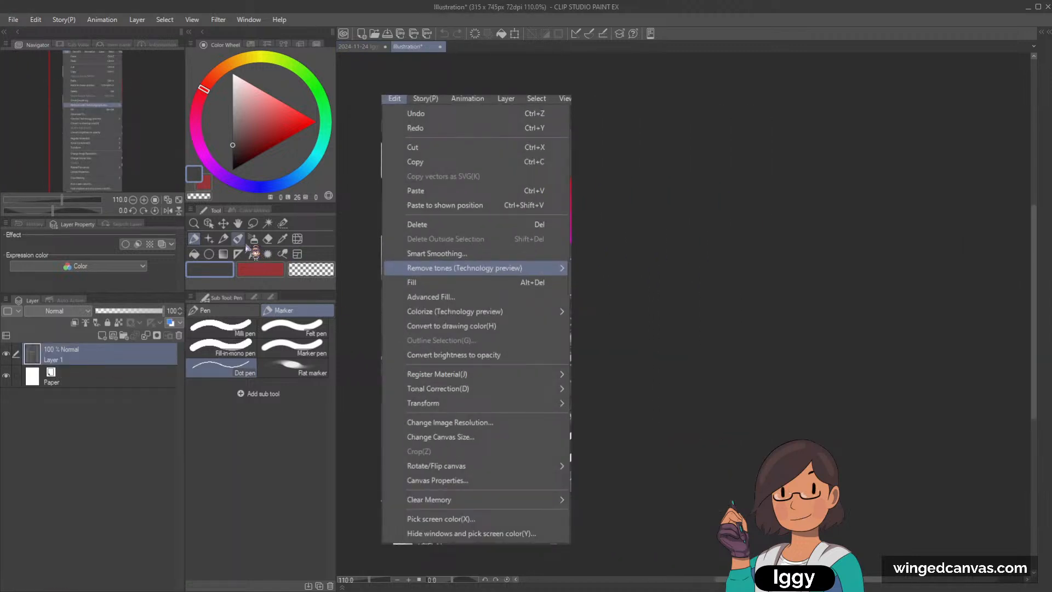
# Step: Circle the Change Canvas Size entry on the screenshot in bright red with the Lighter pencil, undoing the first marks
pyautogui.click(223, 238)
pyautogui.click(317, 122)
pyautogui.moveTo(452, 406)
pyautogui.mouseDown()
pyautogui.moveTo(521, 425)
pyautogui.moveTo(446, 404)
pyautogui.moveTo(387, 425)
pyautogui.moveTo(443, 402)
pyautogui.mouseUp()
pyautogui.hotkey('ctrl', 'z')
pyautogui.hotkey('ctrl', 'z')
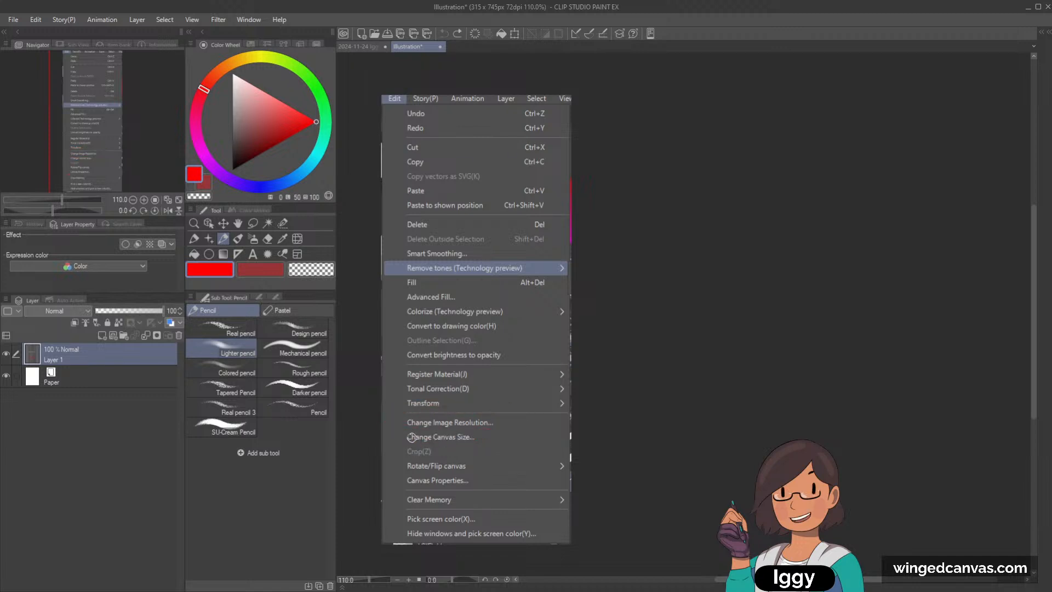
pyautogui.moveTo(412, 434)
pyautogui.mouseDown()
pyautogui.moveTo(425, 454)
pyautogui.moveTo(409, 429)
pyautogui.mouseUp()
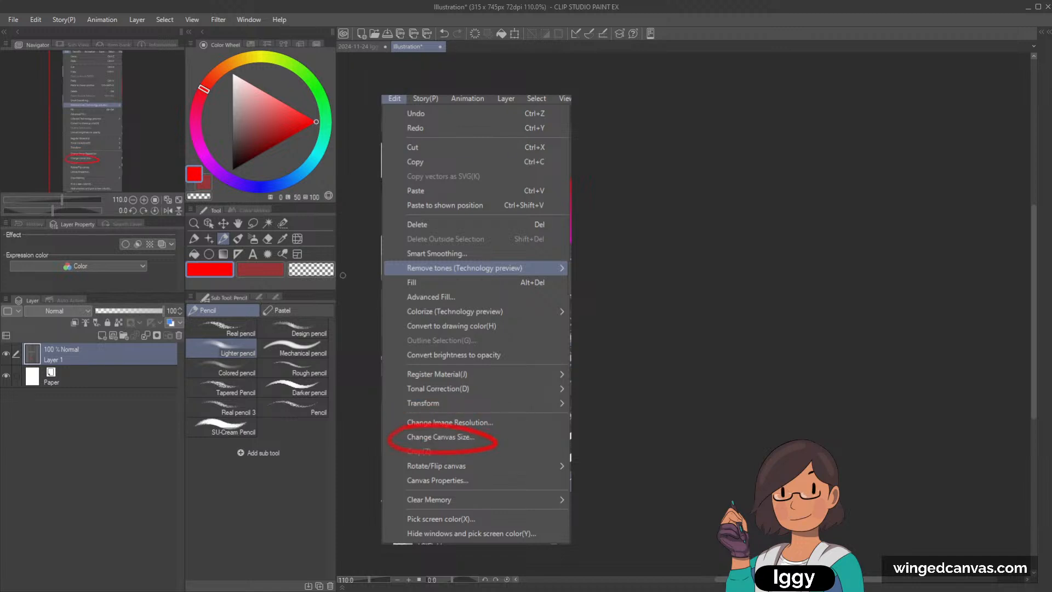
# Step: Try extending the screenshot's canvas height to 1300 px and undo the canvas change
pyautogui.click(156, 317)
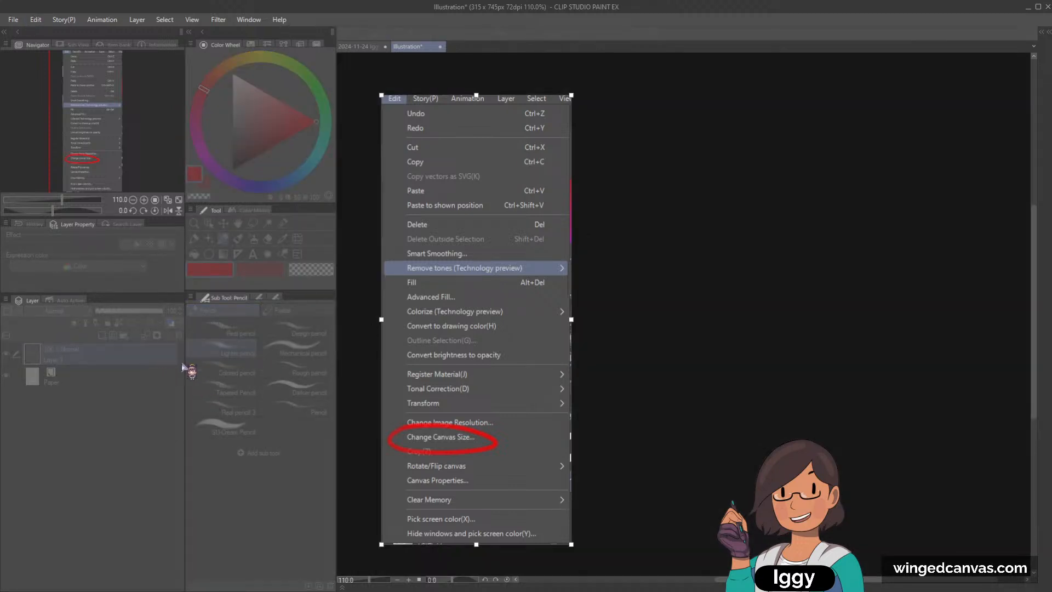
pyautogui.click(161, 342)
pyautogui.click(161, 342)
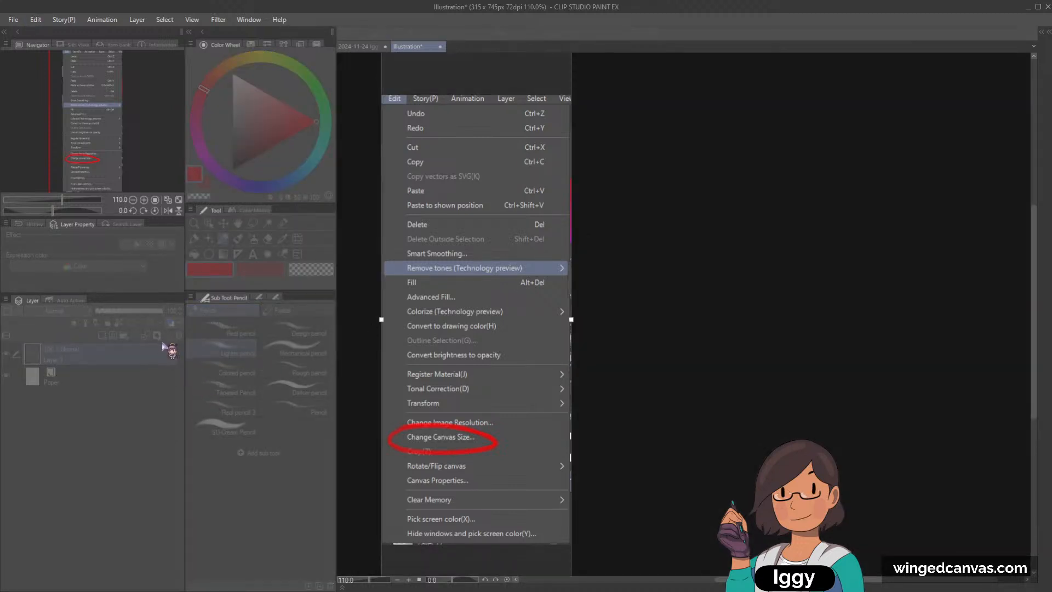
pyautogui.click(273, 351)
pyautogui.scroll(-3, 751, 212)
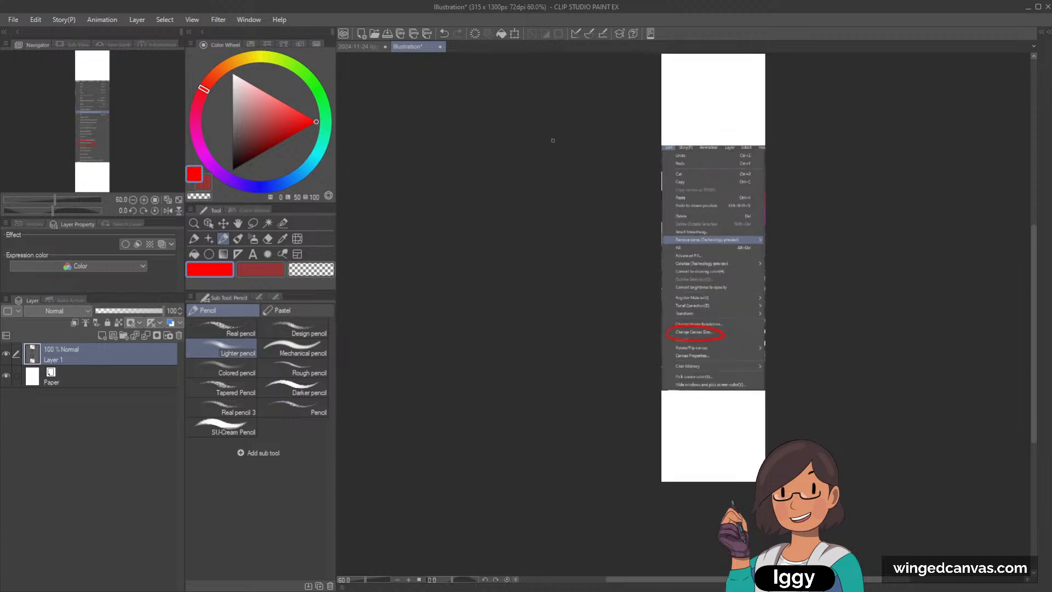
pyautogui.moveTo(87, 155); pyautogui.dragTo(139, 122)
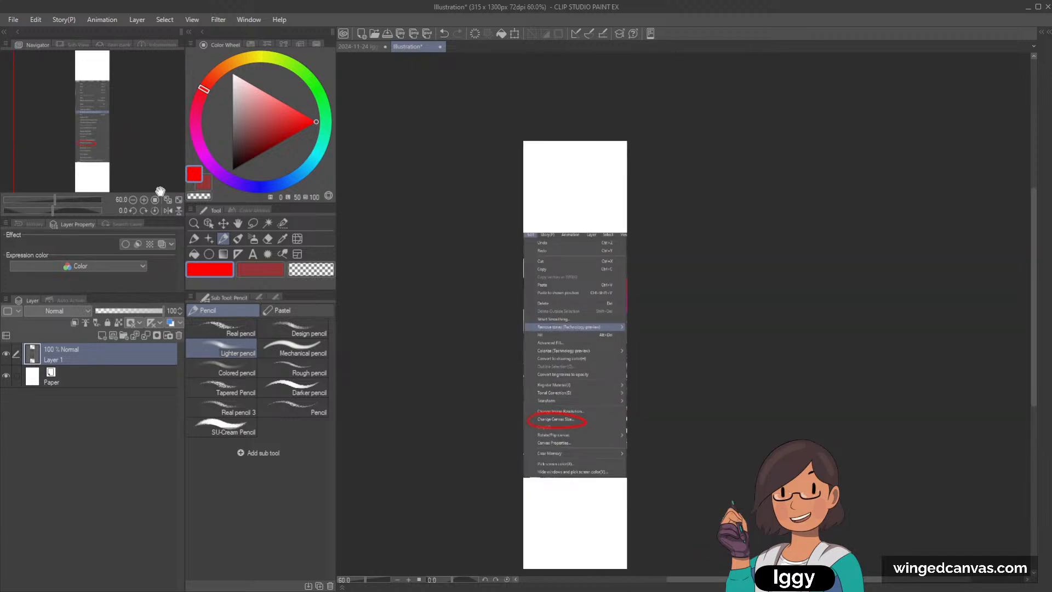
pyautogui.hotkey('ctrl', 'z')
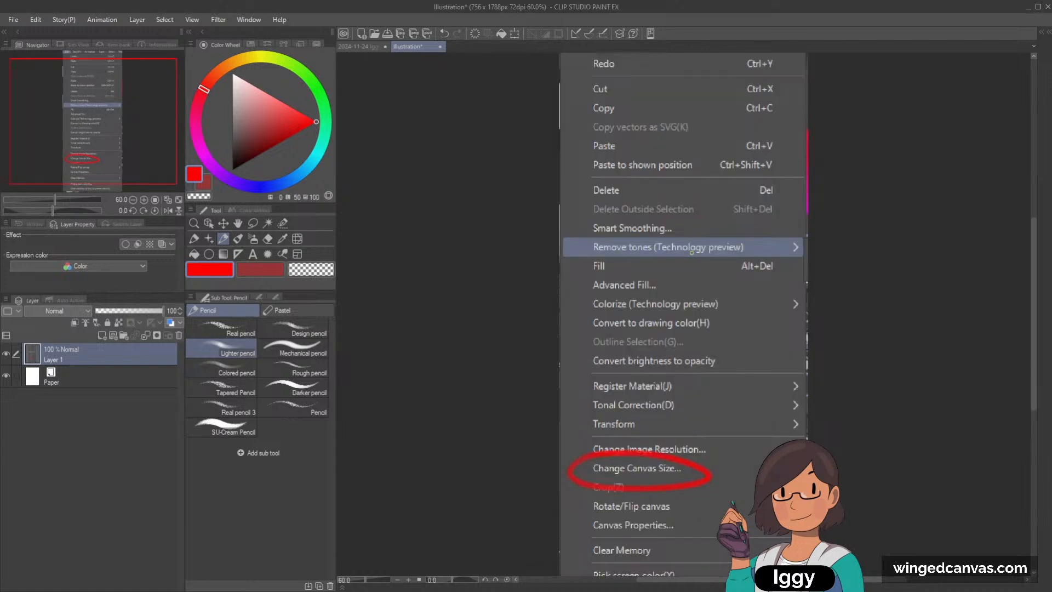
# Step: Change the screenshot illustration's image resolution to scale it up to 756 x 1788 px
pyautogui.scroll(-3, 692, 252)
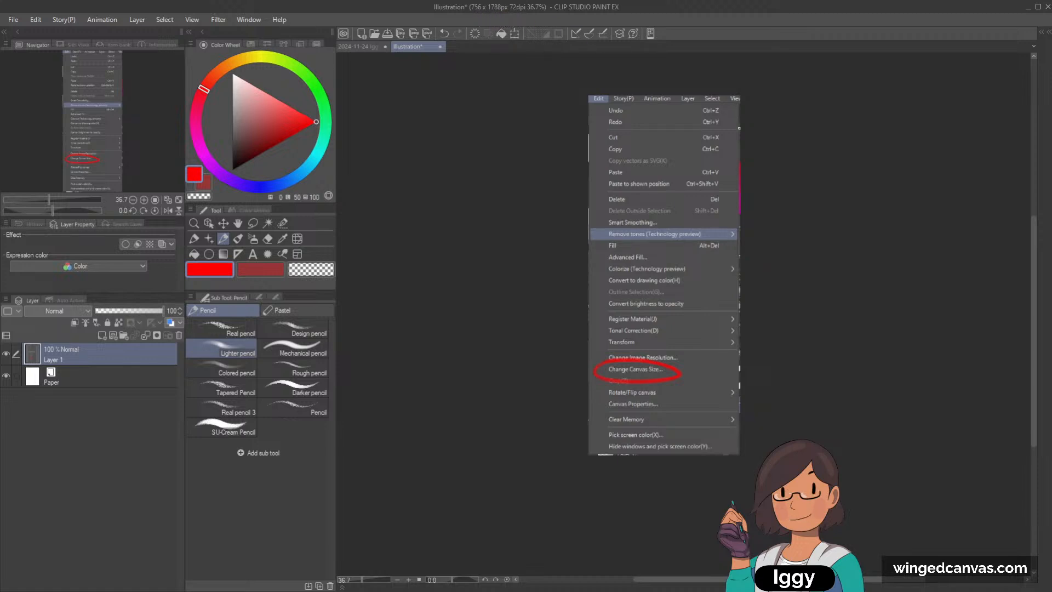
pyautogui.scroll(1, 806, 203)
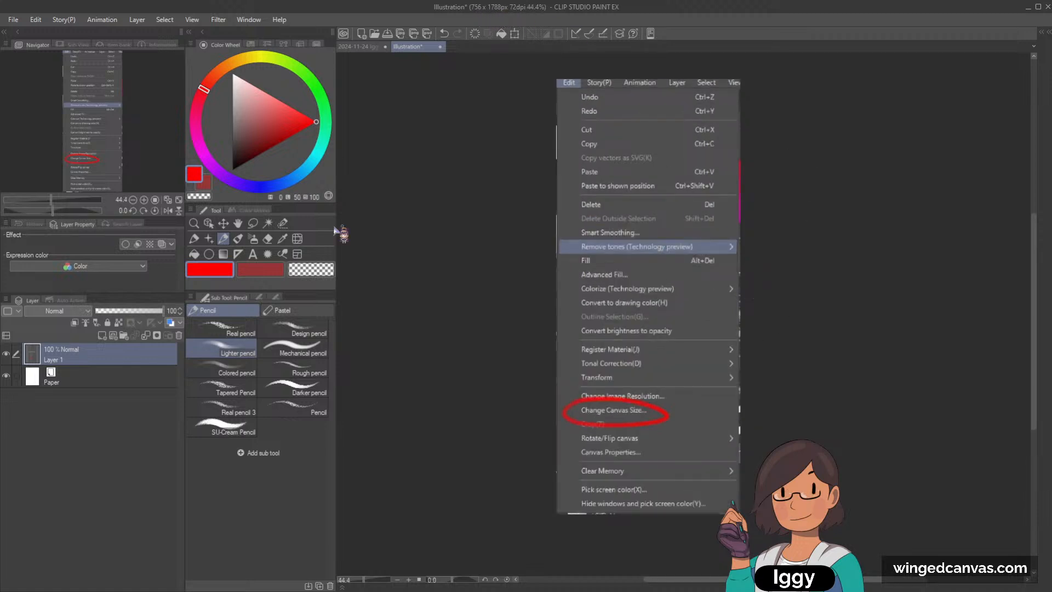
# Step: Return to the pixel art document and close the screenshot illustration without saving
pyautogui.click(355, 46)
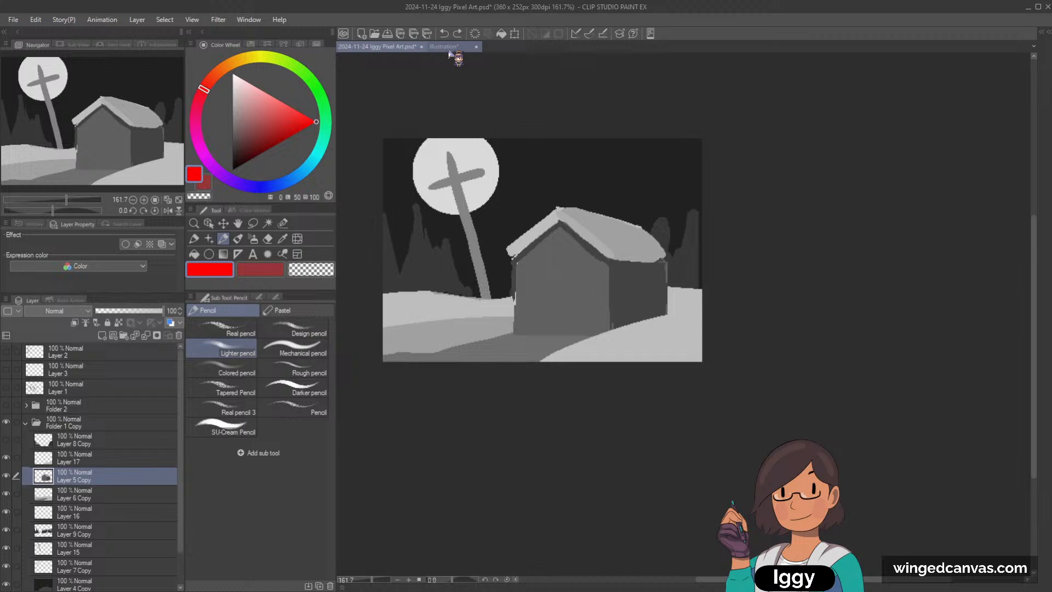
pyautogui.click(477, 47)
pyautogui.click(551, 226)
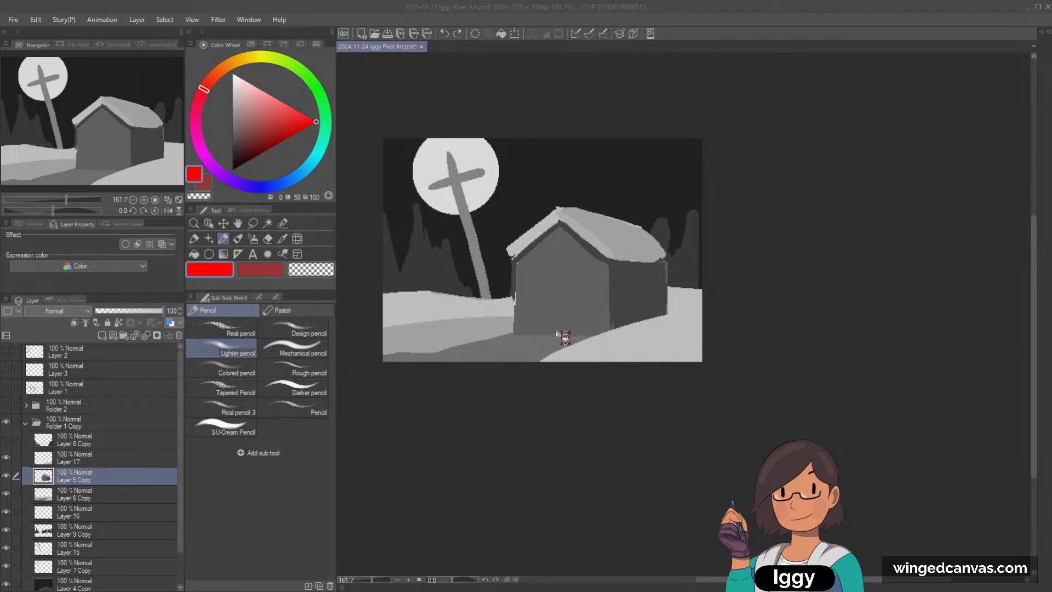
# Step: Reduce the pixel art document's image resolution to 216 x 151 px
pyautogui.click(603, 301)
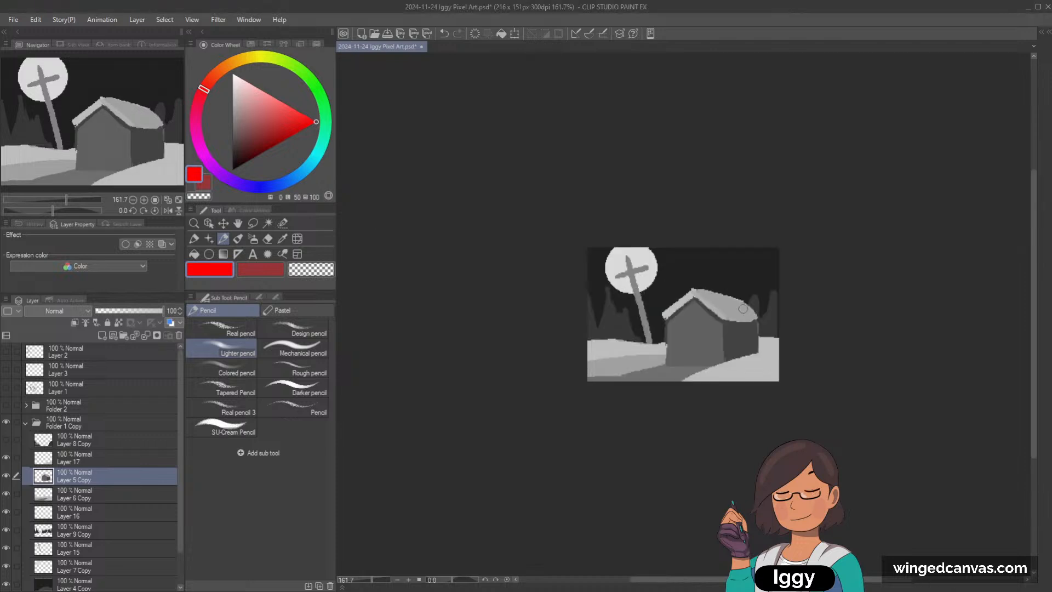
pyautogui.scroll(5, 762, 372)
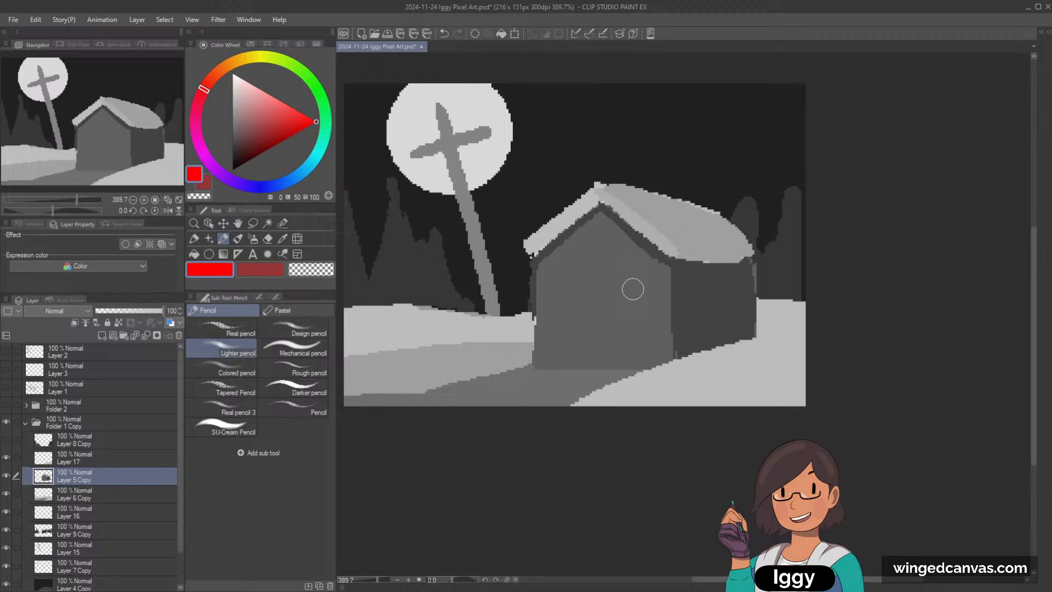
# Step: Try freehand Dot pen lines in black and red across the house and sky, and undo them
pyautogui.moveTo(246, 137); pyautogui.dragTo(230, 174)
pyautogui.press('p')
pyautogui.moveTo(517, 156); pyautogui.dragTo(689, 163)
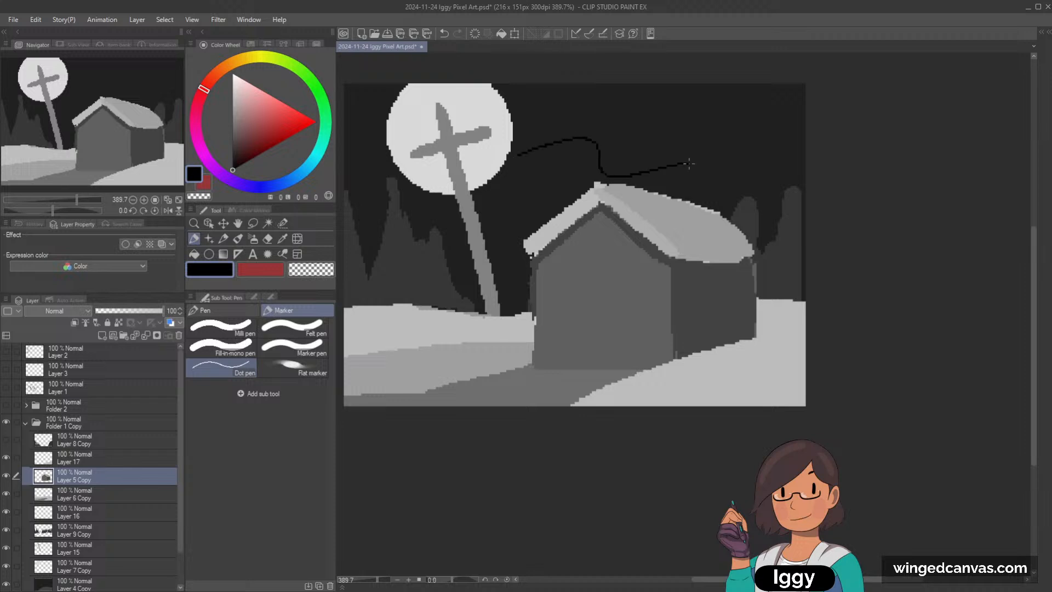
pyautogui.click(317, 122)
pyautogui.moveTo(590, 118)
pyautogui.mouseDown()
pyautogui.moveTo(747, 179)
pyautogui.moveTo(778, 210)
pyautogui.moveTo(618, 315)
pyautogui.moveTo(597, 375)
pyautogui.moveTo(508, 251)
pyautogui.moveTo(651, 176)
pyautogui.moveTo(454, 243)
pyautogui.moveTo(478, 168)
pyautogui.mouseUp()
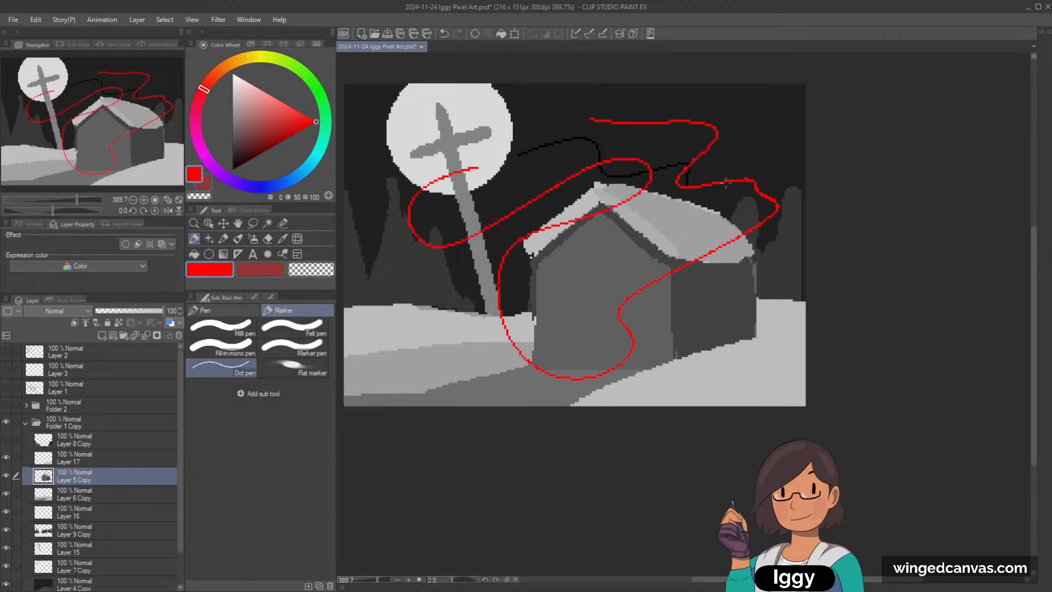
pyautogui.hotkey('ctrl', 'z')
pyautogui.scroll(-1, 729, 187)
pyautogui.hotkey('ctrl', 'z')
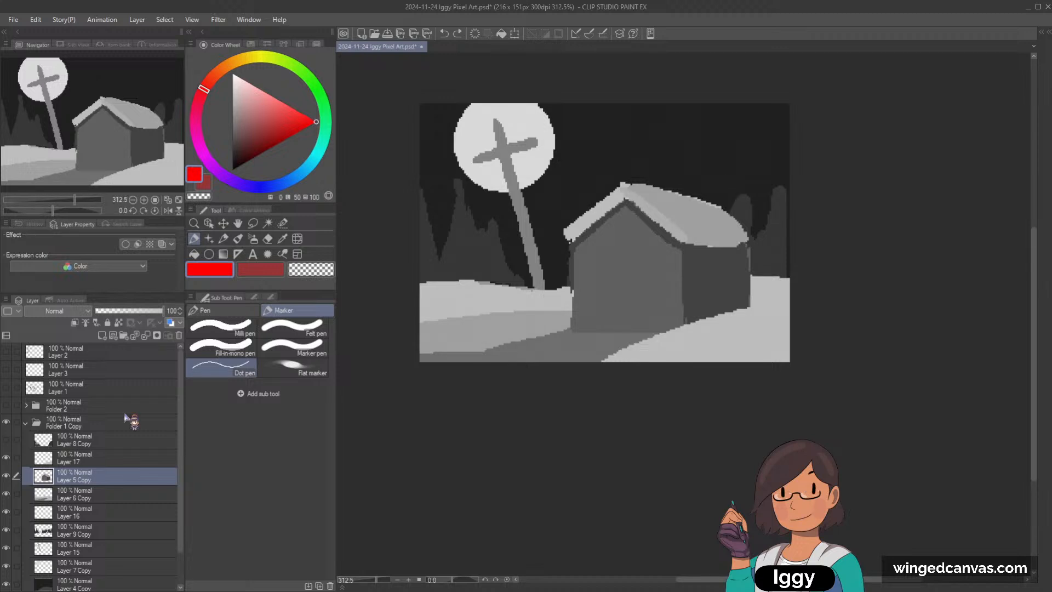
# Step: Merge all layers inside Folder 1 Copy, from Layer 8 Copy down to Layer 4 Copy, into a single layer
pyautogui.click(91, 442)
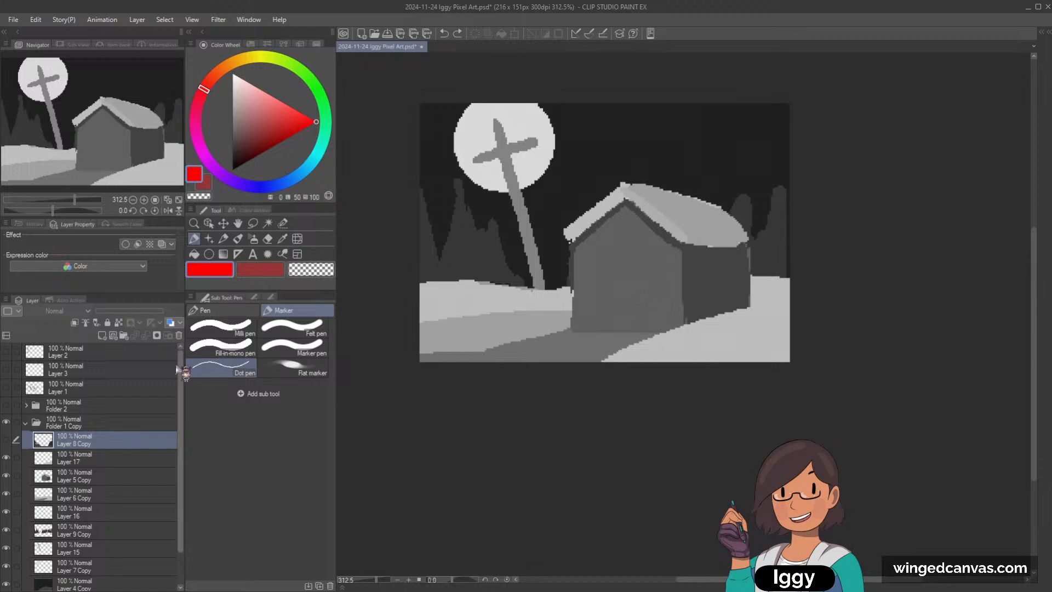
pyautogui.keyDown('shift'); pyautogui.click(110, 584); pyautogui.keyUp('shift')
pyautogui.scroll(-1, 183, 488)
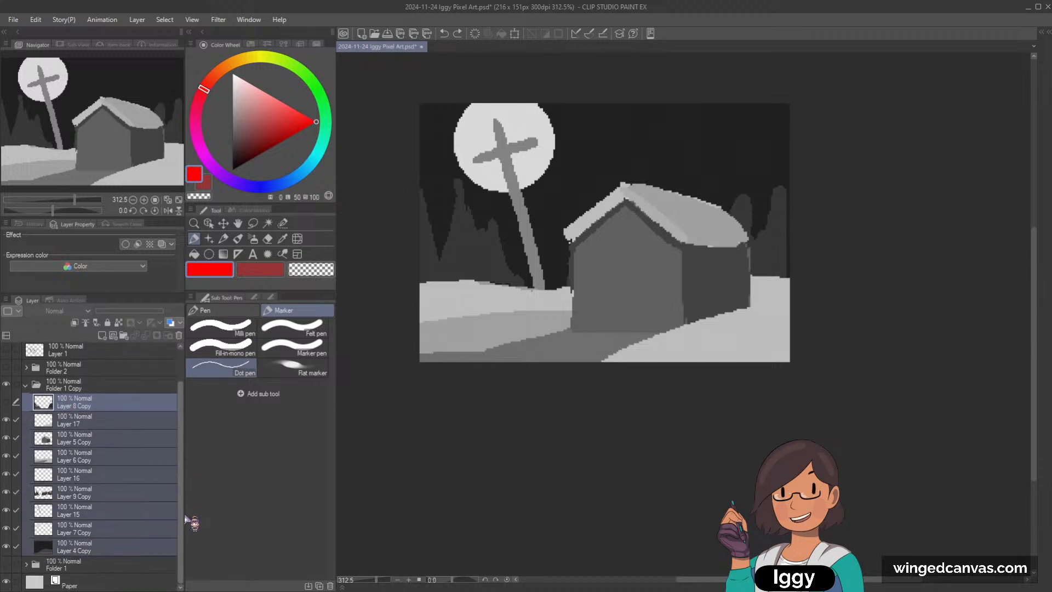
pyautogui.hotkey('shift', 'alt', 'e')
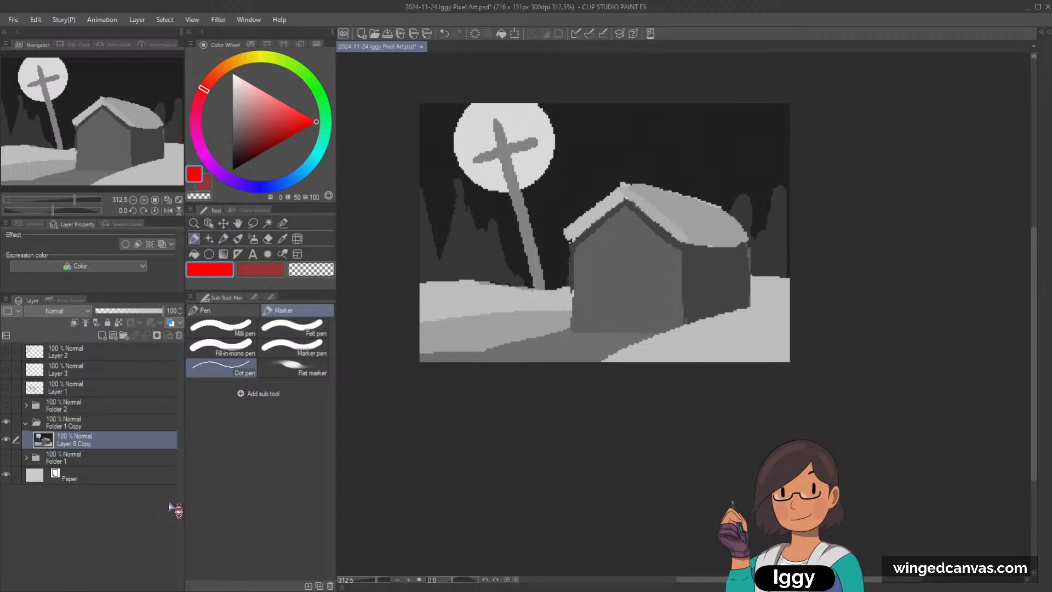
# Step: Add a new layer above the merged scene and set its blending mode to Multiply
pyautogui.click(102, 336)
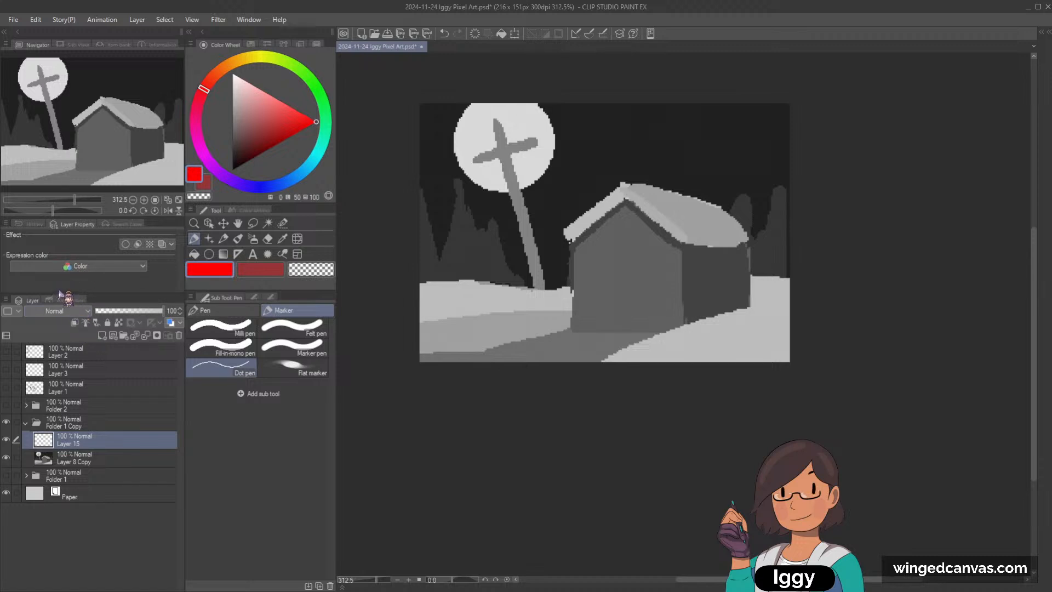
pyautogui.scroll(-2, 63, 311)
# Step: Try shading the house's side wall near the corner with mid-grey G-pen strokes, and undo them
pyautogui.click(232, 96)
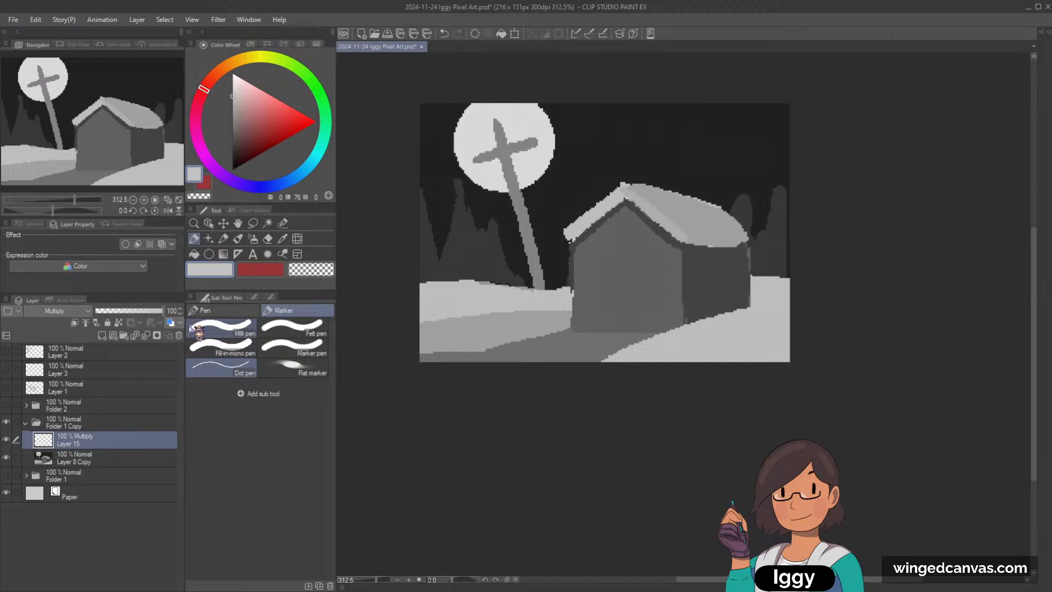
pyautogui.moveTo(112, 131); pyautogui.dragTo(146, 140)
pyautogui.scroll(-1, 723, 219)
pyautogui.click(232, 120)
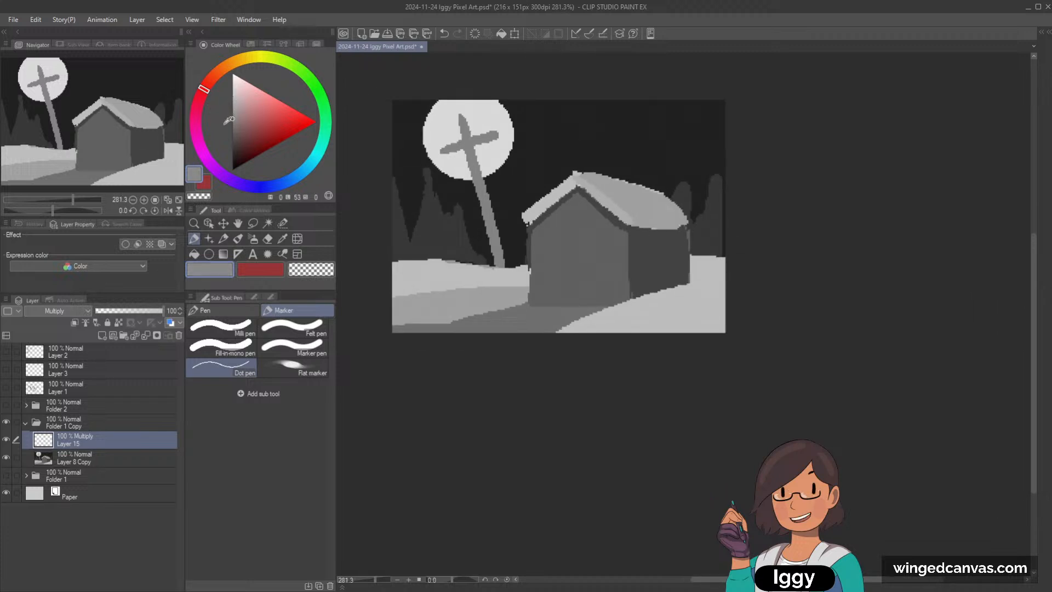
pyautogui.click(219, 310)
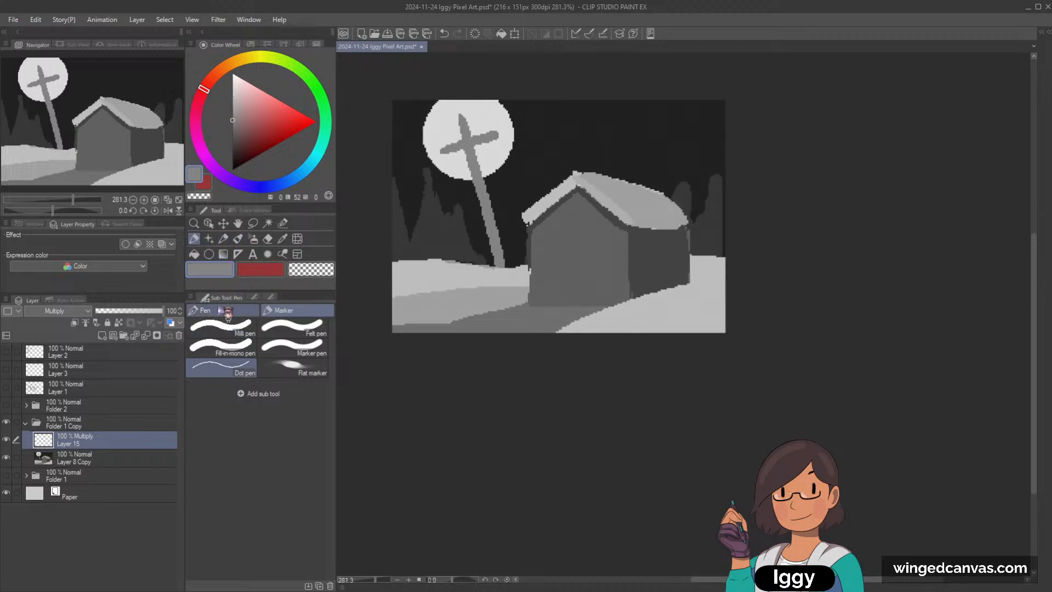
pyautogui.moveTo(634, 230); pyautogui.dragTo(635, 307)
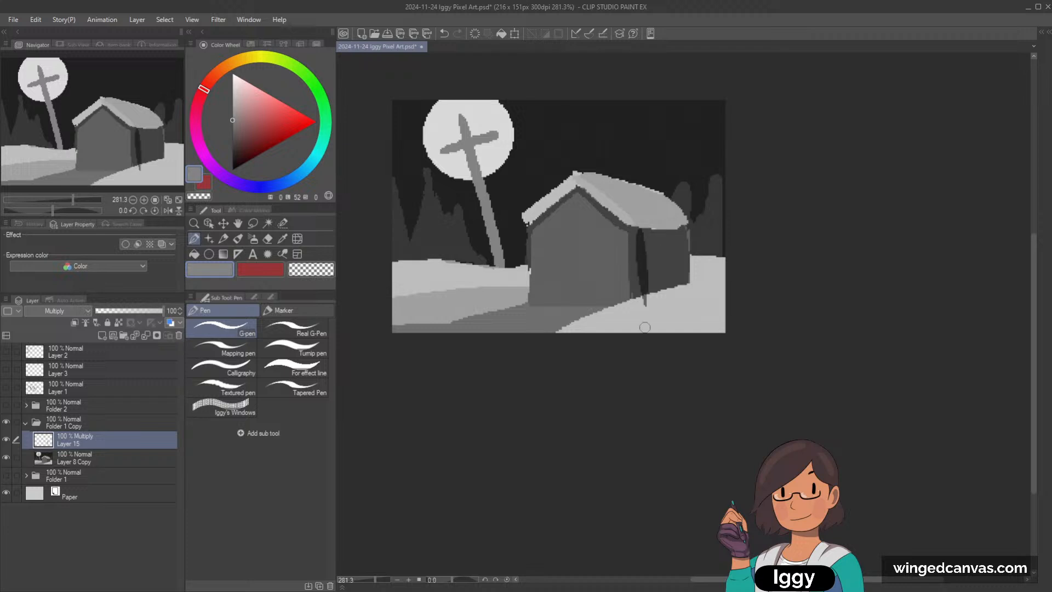
pyautogui.hotkey('ctrl', 'z')
pyautogui.moveTo(630, 231); pyautogui.dragTo(634, 313)
pyautogui.hotkey('ctrl', 'z')
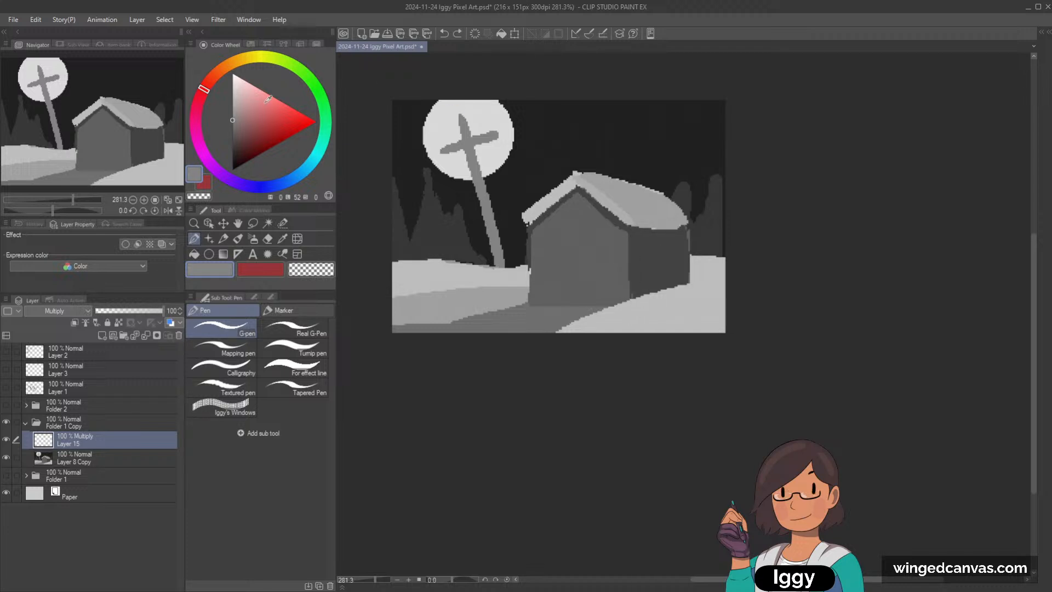
# Step: Try lighter grey G-pen shading along the side wall's corner and under the roof edge, undoing strokes
pyautogui.click(233, 107)
pyautogui.moveTo(635, 225); pyautogui.dragTo(634, 307)
pyautogui.hotkey('ctrl', 'z')
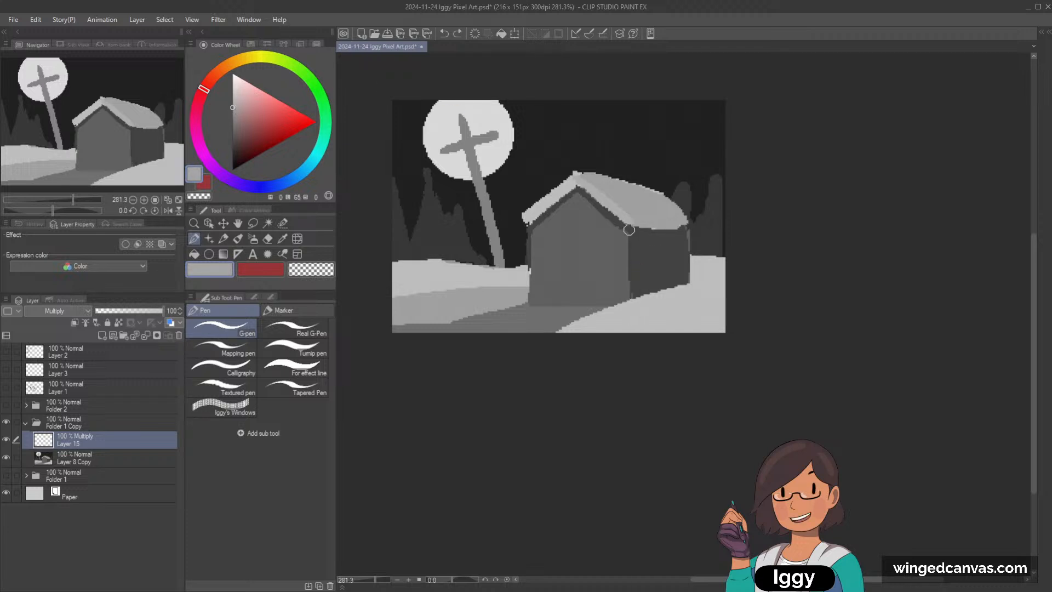
pyautogui.moveTo(630, 223)
pyautogui.mouseDown()
pyautogui.moveTo(630, 261)
pyautogui.moveTo(632, 225)
pyautogui.moveTo(667, 241)
pyautogui.moveTo(641, 229)
pyautogui.moveTo(660, 286)
pyautogui.moveTo(676, 238)
pyautogui.mouseUp()
pyautogui.hotkey('ctrl', 'z')
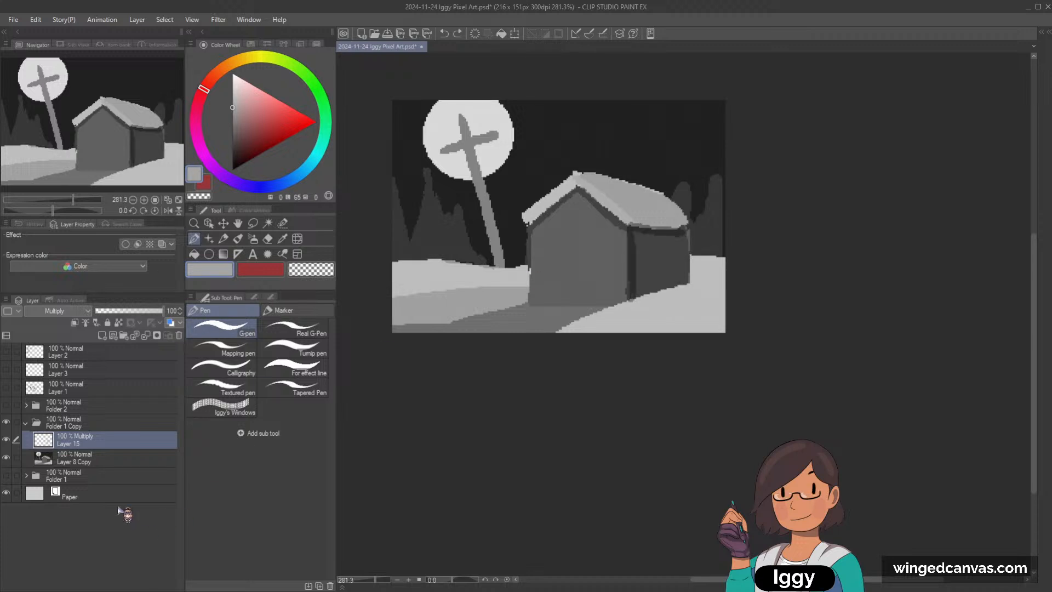
pyautogui.hotkey('ctrl', 'z')
# Step: Return to the merged scene layer, undo the leftover wall shading, and ready the G-pen with a grey slightly darker than the front wall
pyautogui.click(113, 463)
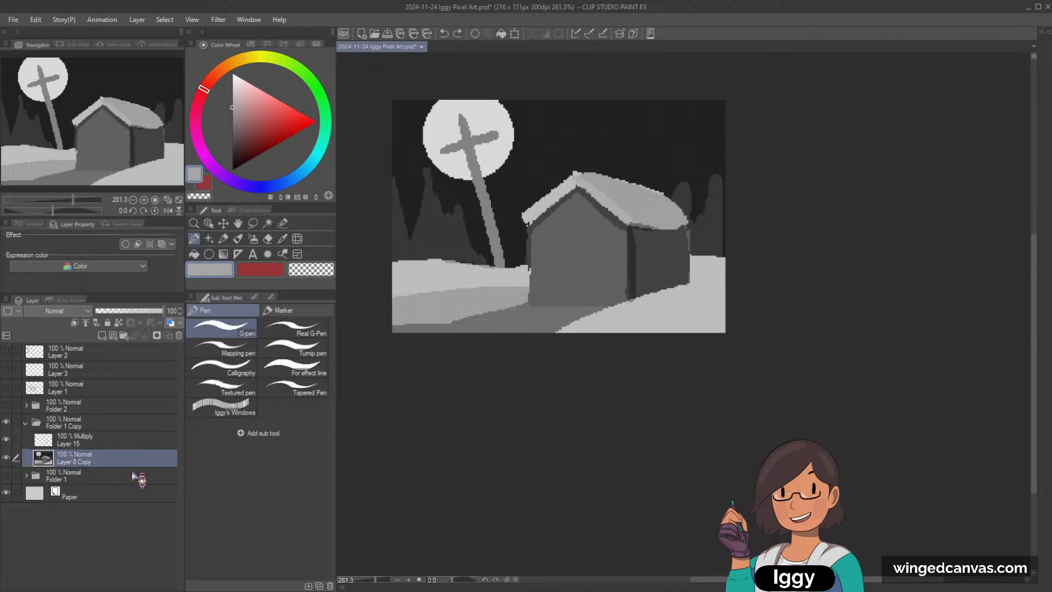
pyautogui.click(224, 238)
pyautogui.hotkey('ctrl', 'z')
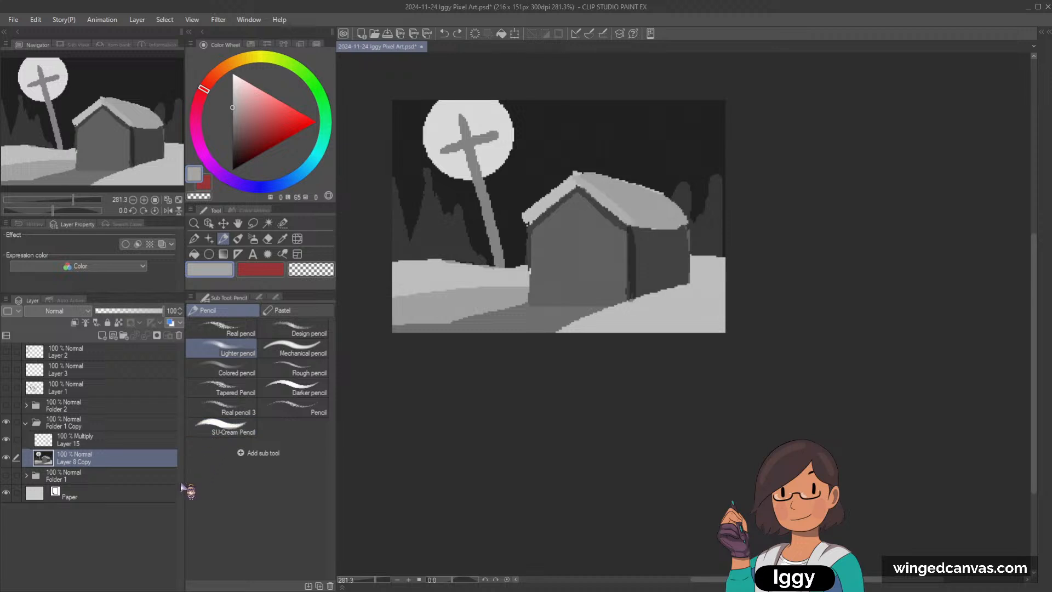
pyautogui.hotkey('ctrl', 'z')
pyautogui.keyDown('alt'); pyautogui.click(570, 254); pyautogui.keyUp('alt')
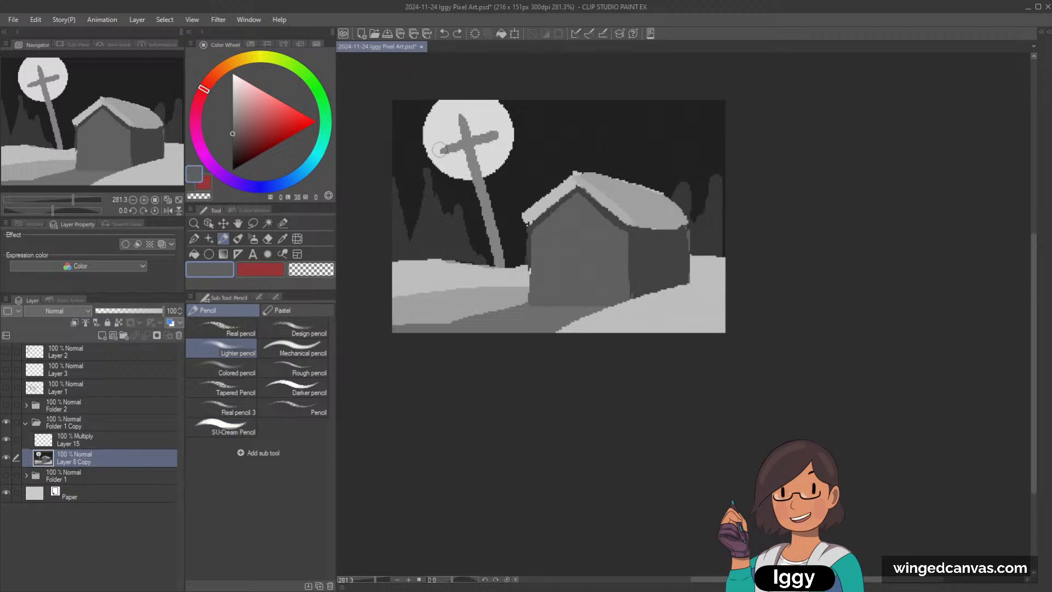
pyautogui.click(233, 138)
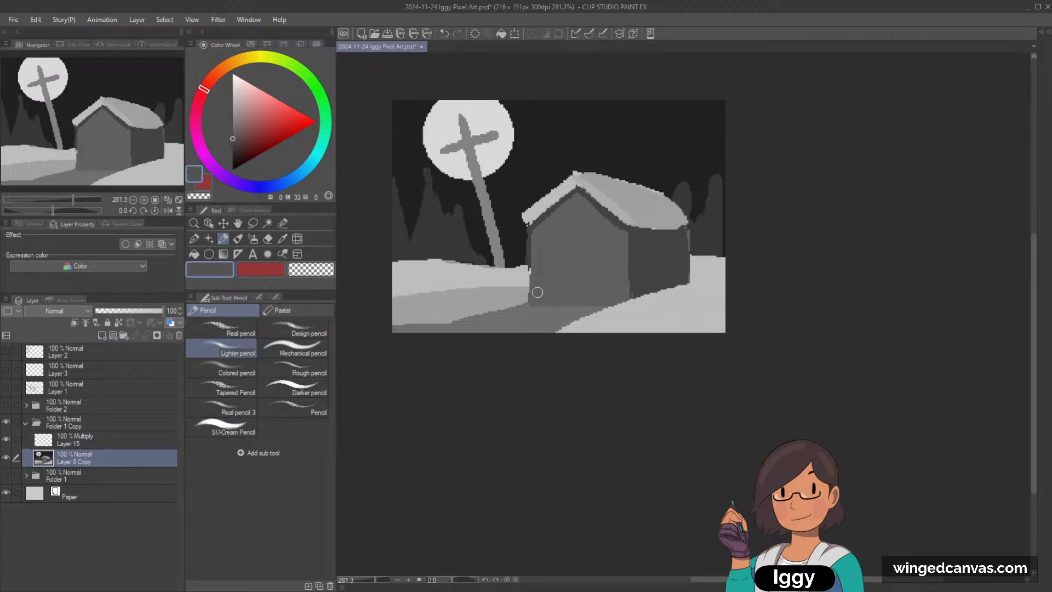
pyautogui.press('p')
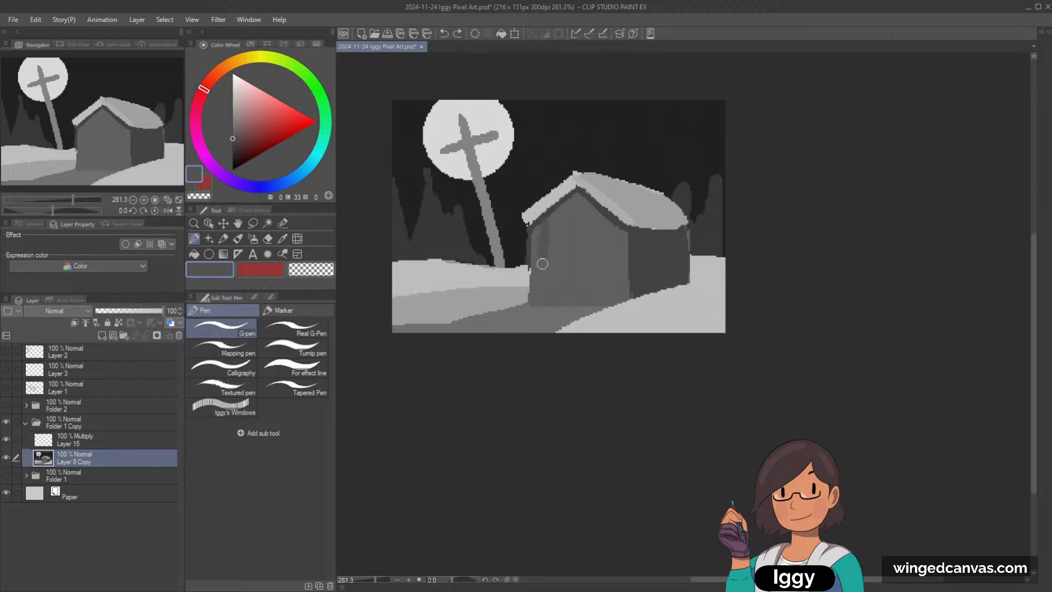
# Step: Draw dark grey vertical lines near both edges of the house's front wall, undoing the darker first attempt
pyautogui.click(232, 157)
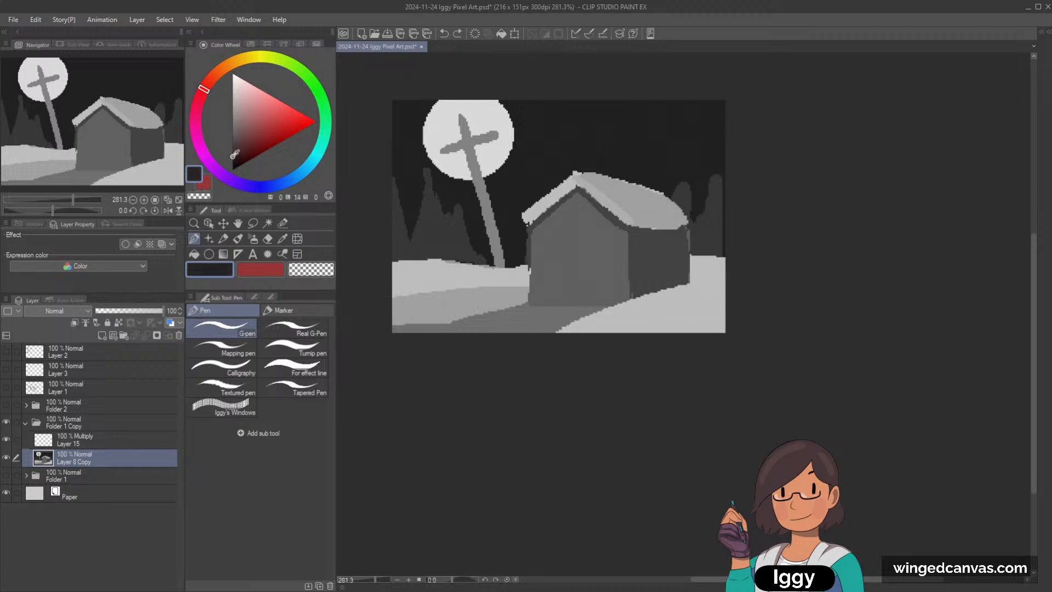
pyautogui.moveTo(542, 222); pyautogui.dragTo(543, 270)
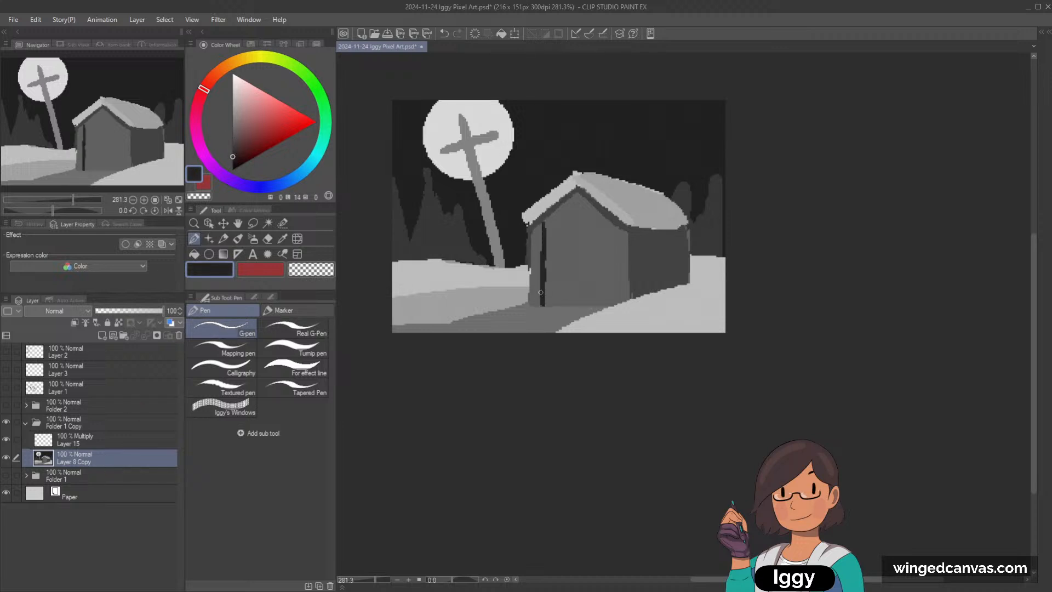
pyautogui.click(233, 145)
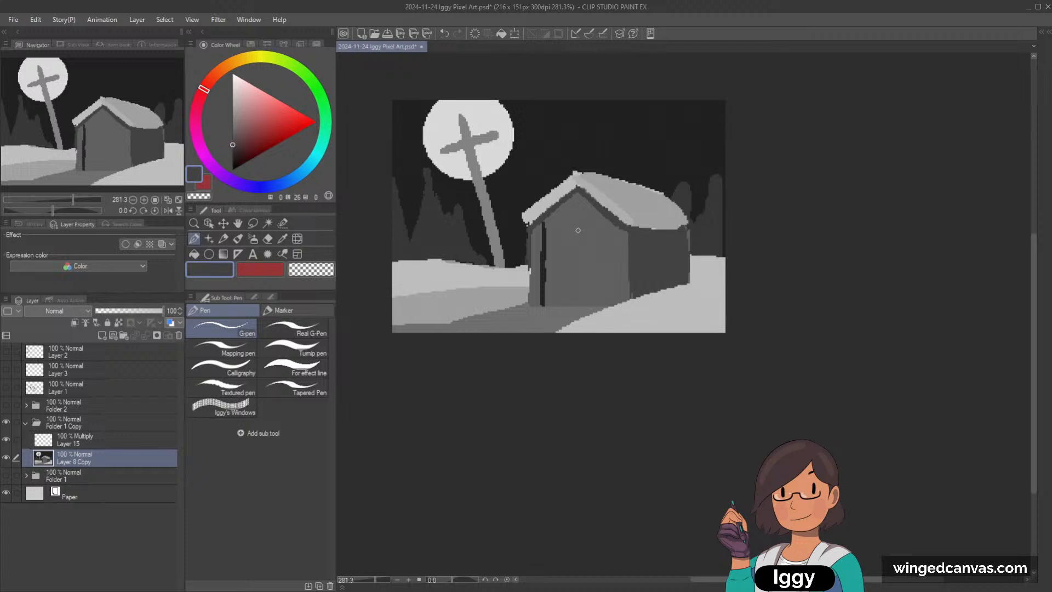
pyautogui.hotkey('ctrl', 'z')
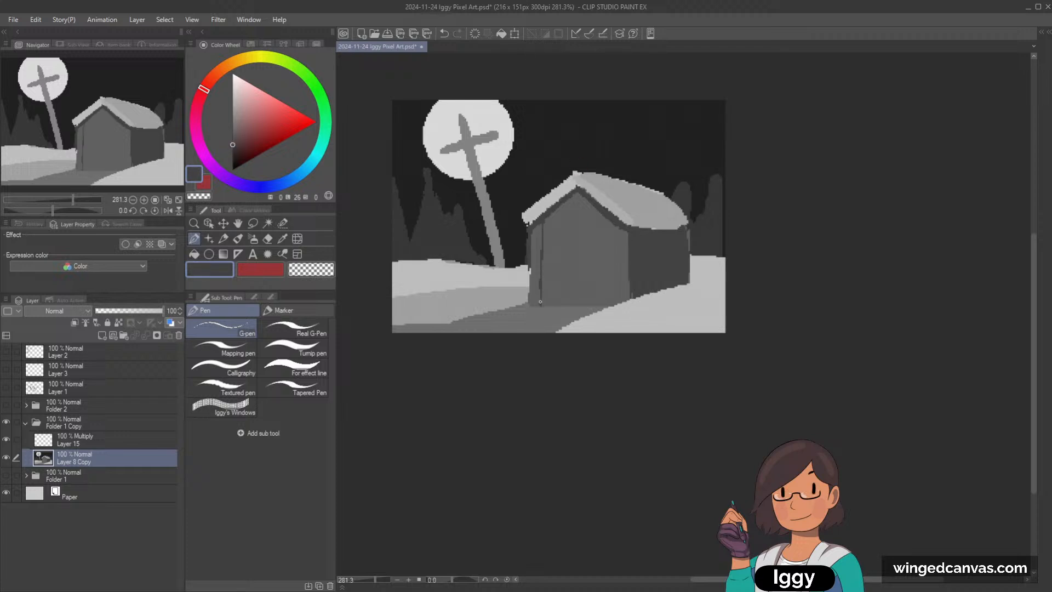
pyautogui.moveTo(544, 284); pyautogui.dragTo(544, 303)
pyautogui.hotkey('ctrl', 'z')
pyautogui.moveTo(619, 228); pyautogui.dragTo(617, 292)
pyautogui.moveTo(542, 232); pyautogui.dragTo(545, 299)
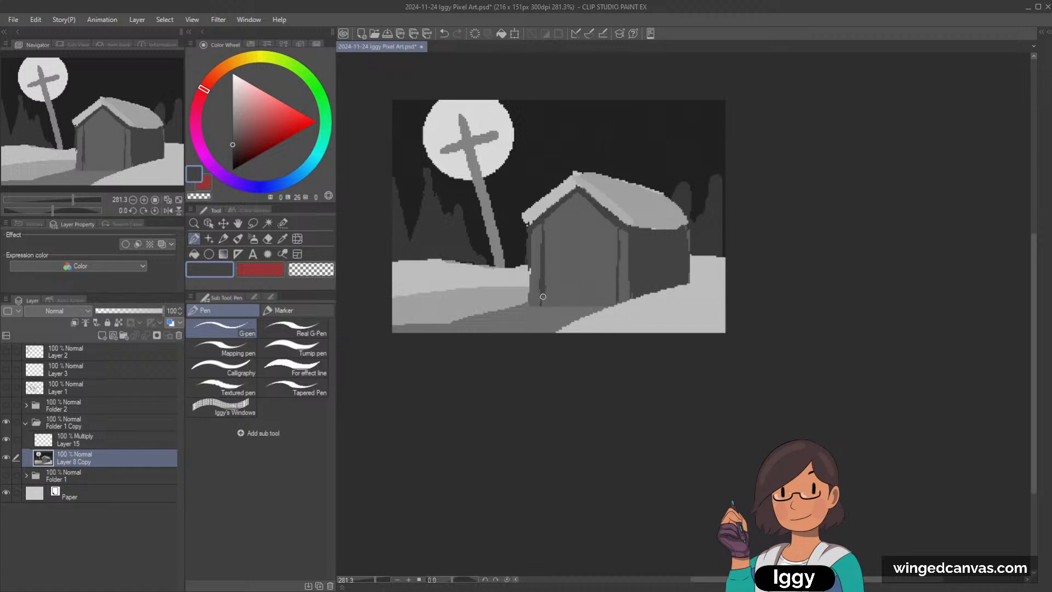
pyautogui.moveTo(617, 249); pyautogui.dragTo(614, 297)
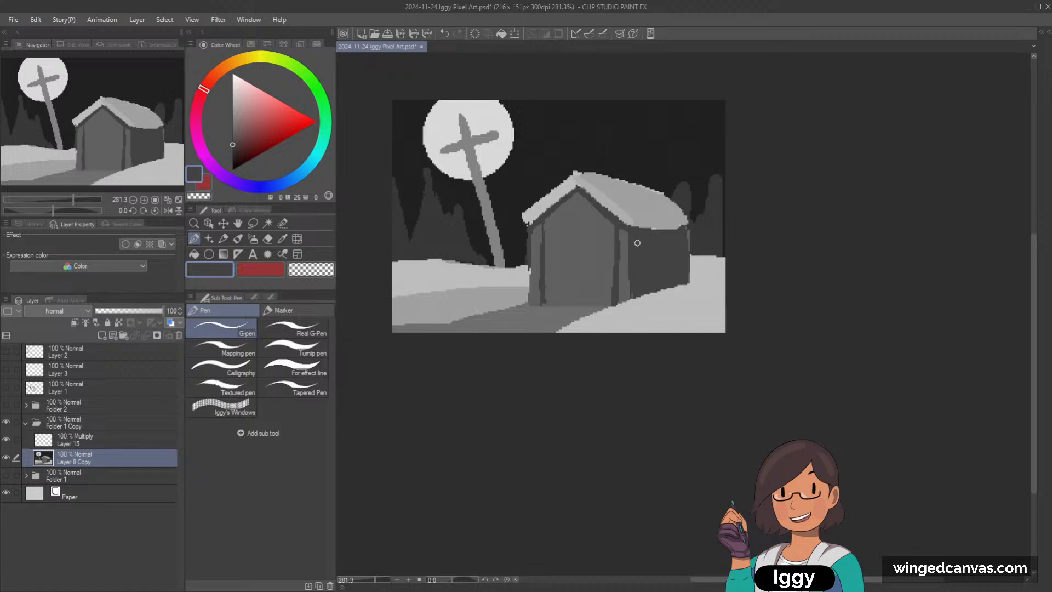
# Step: Paint a rounded rectangular window on the house's side wall in the roof's light grey, undoing the stray strokes
pyautogui.keyDown('alt'); pyautogui.click(642, 191); pyautogui.keyUp('alt')
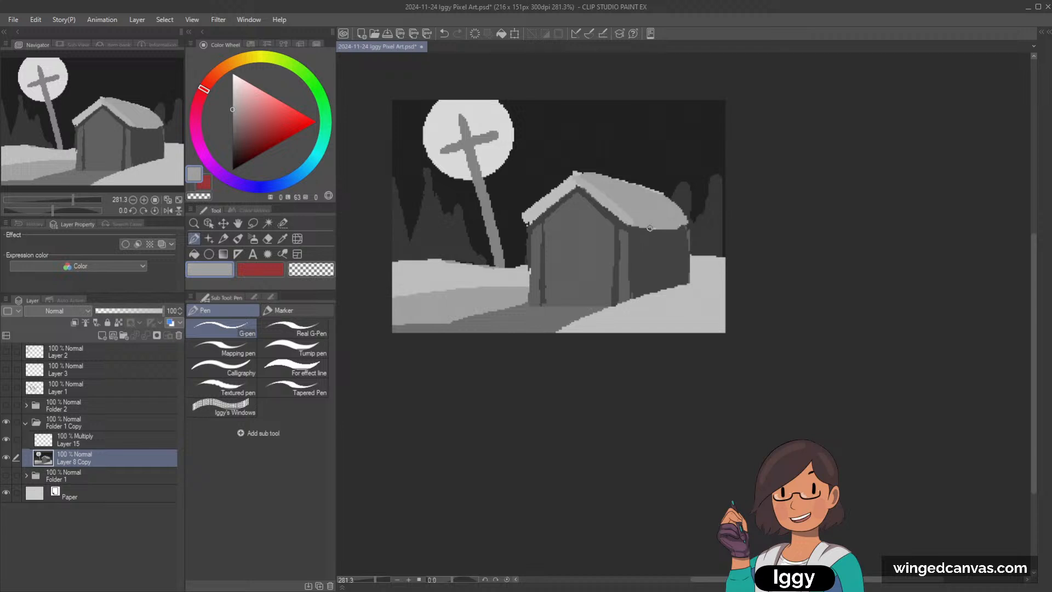
pyautogui.moveTo(652, 241)
pyautogui.mouseDown()
pyautogui.moveTo(651, 276)
pyautogui.moveTo(675, 240)
pyautogui.moveTo(642, 238)
pyautogui.mouseUp()
pyautogui.hotkey('ctrl', 'z')
pyautogui.hotkey('ctrl', 'z')
pyautogui.hotkey('ctrl', 'z')
pyautogui.hotkey('ctrl', 'z')
pyautogui.moveTo(641, 237)
pyautogui.mouseDown()
pyautogui.moveTo(643, 265)
pyautogui.moveTo(661, 237)
pyautogui.moveTo(681, 237)
pyautogui.moveTo(671, 240)
pyautogui.moveTo(679, 265)
pyautogui.moveTo(647, 245)
pyautogui.moveTo(680, 258)
pyautogui.mouseUp()
pyautogui.hotkey('ctrl', 'z')
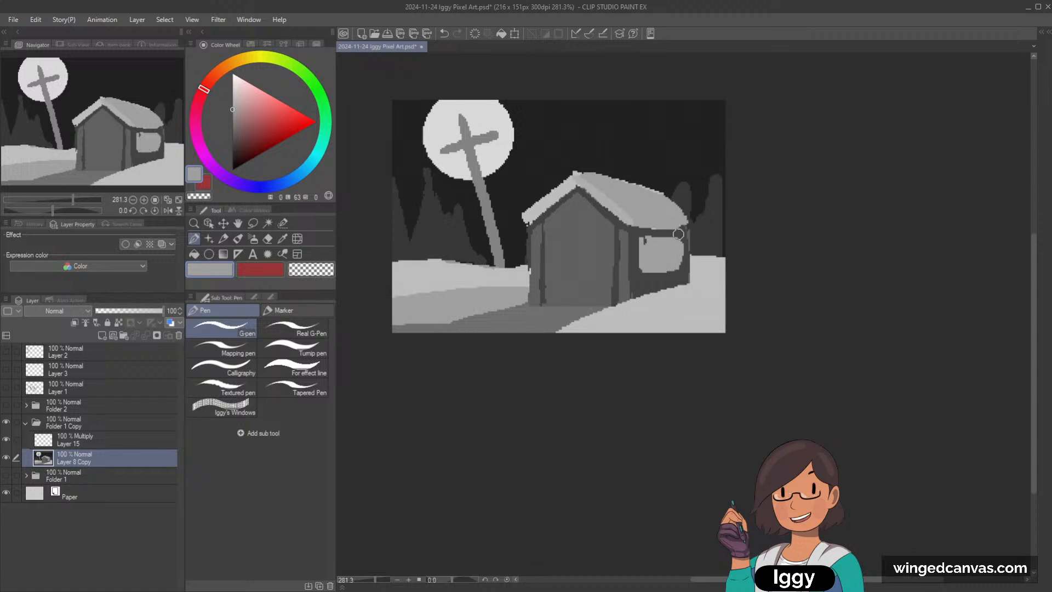
# Step: Try painting a wide dark grey chimney on the far half of the roof, undoing the misplaced stroke
pyautogui.keyDown('alt'); pyautogui.click(638, 238); pyautogui.keyUp('alt')
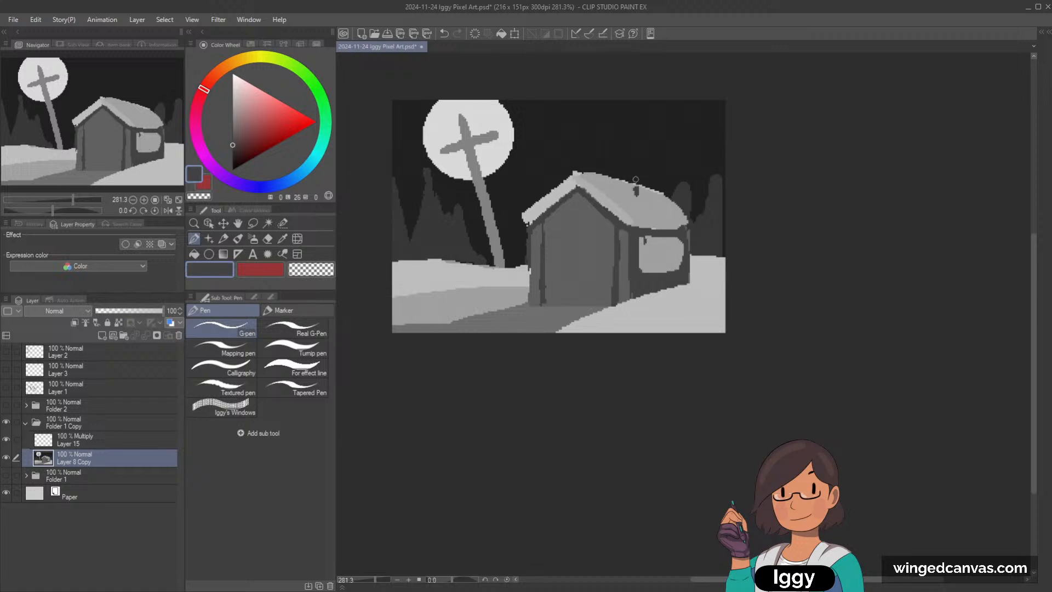
pyautogui.moveTo(636, 179)
pyautogui.mouseDown()
pyautogui.moveTo(629, 154)
pyautogui.moveTo(643, 163)
pyautogui.moveTo(633, 163)
pyautogui.moveTo(642, 186)
pyautogui.mouseUp()
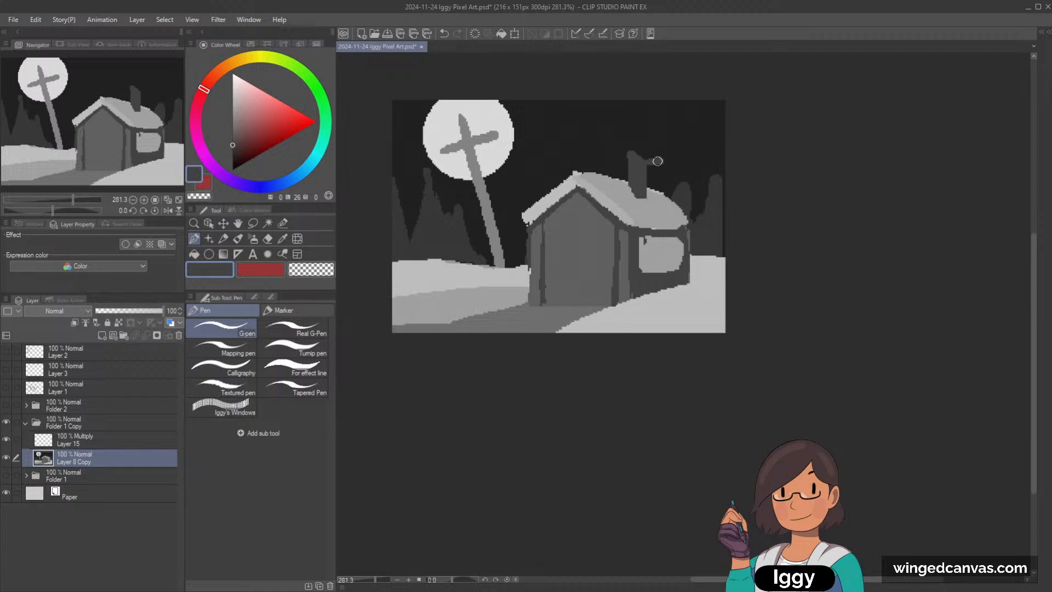
pyautogui.hotkey('ctrl', 'z')
pyautogui.moveTo(649, 169); pyautogui.dragTo(653, 193)
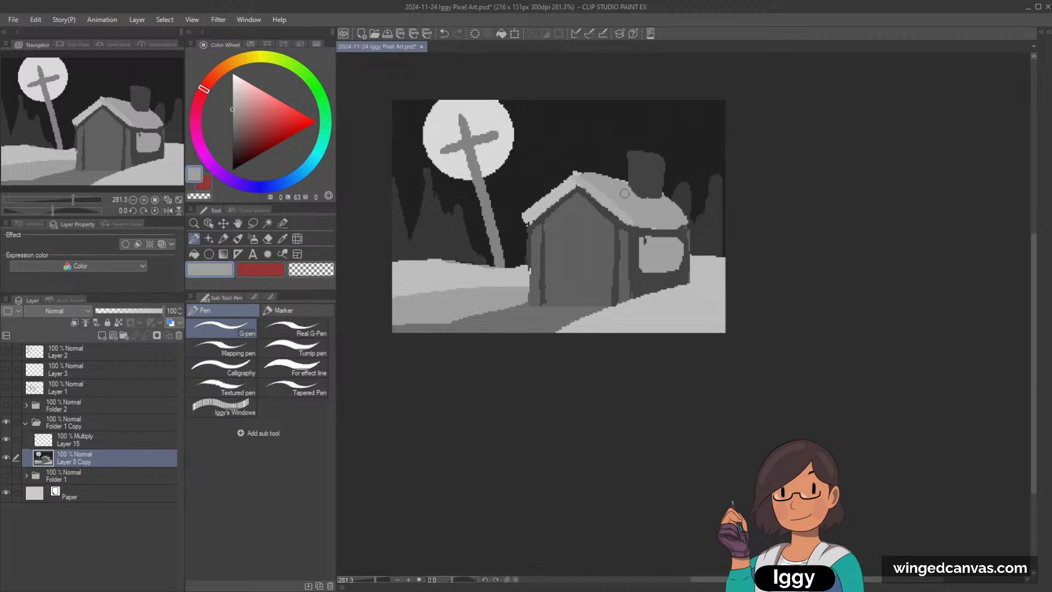
# Step: Cover the chimney's base with the roof's grey and remove the chimney using the dark sky colour
pyautogui.keyDown('alt'); pyautogui.click(641, 185); pyautogui.keyUp('alt')
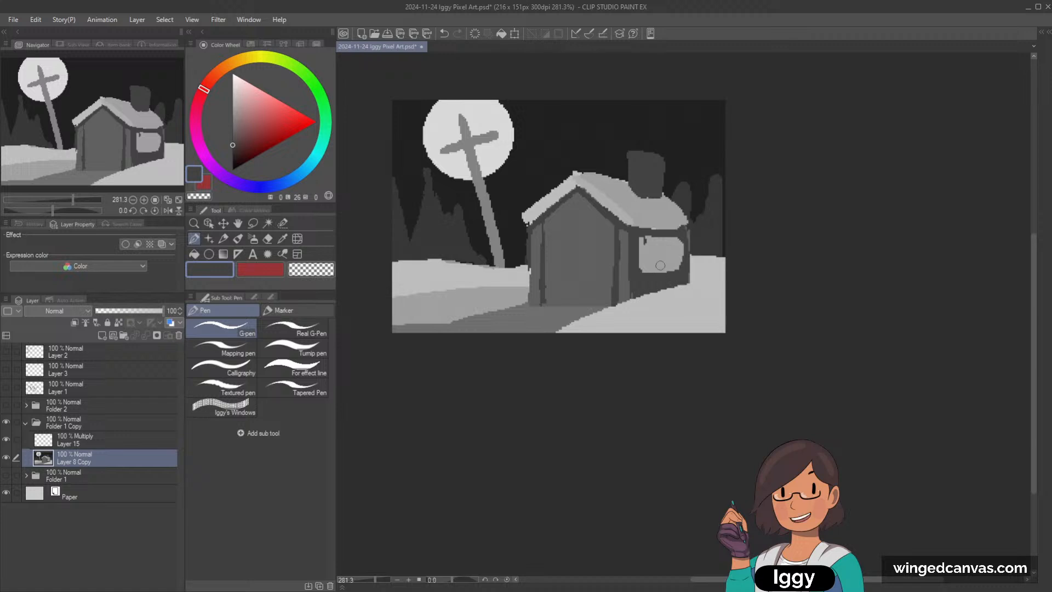
pyautogui.keyDown('alt'); pyautogui.click(629, 188); pyautogui.keyUp('alt')
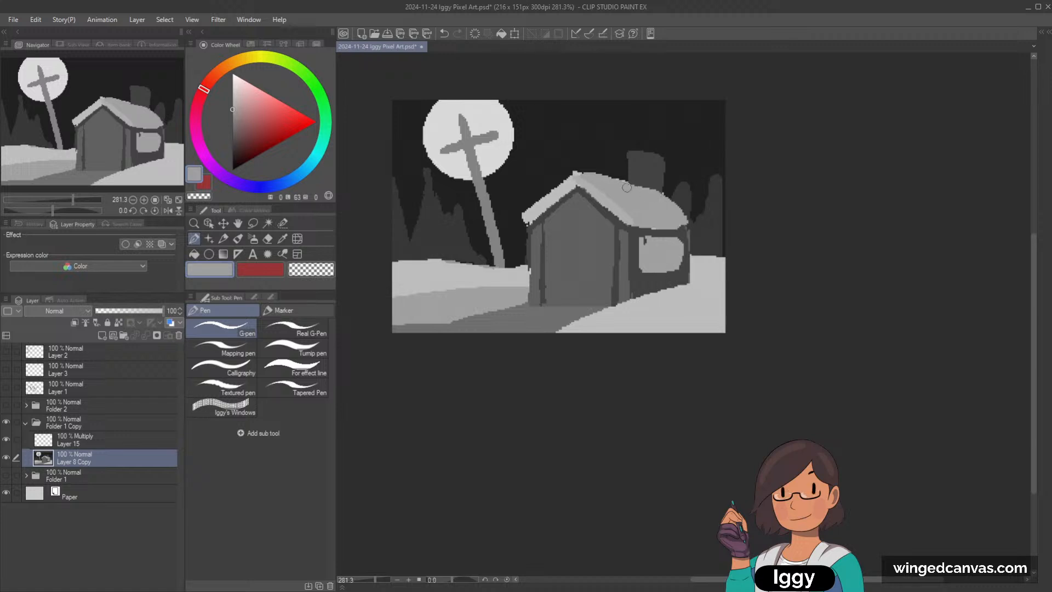
pyautogui.moveTo(626, 185)
pyautogui.mouseDown()
pyautogui.moveTo(656, 173)
pyautogui.moveTo(627, 174)
pyautogui.moveTo(617, 154)
pyautogui.moveTo(666, 176)
pyautogui.mouseUp()
pyautogui.press('c')
pyautogui.hotkey('ctrl', 'z')
pyautogui.keyDown('alt'); pyautogui.click(622, 168); pyautogui.keyUp('alt')
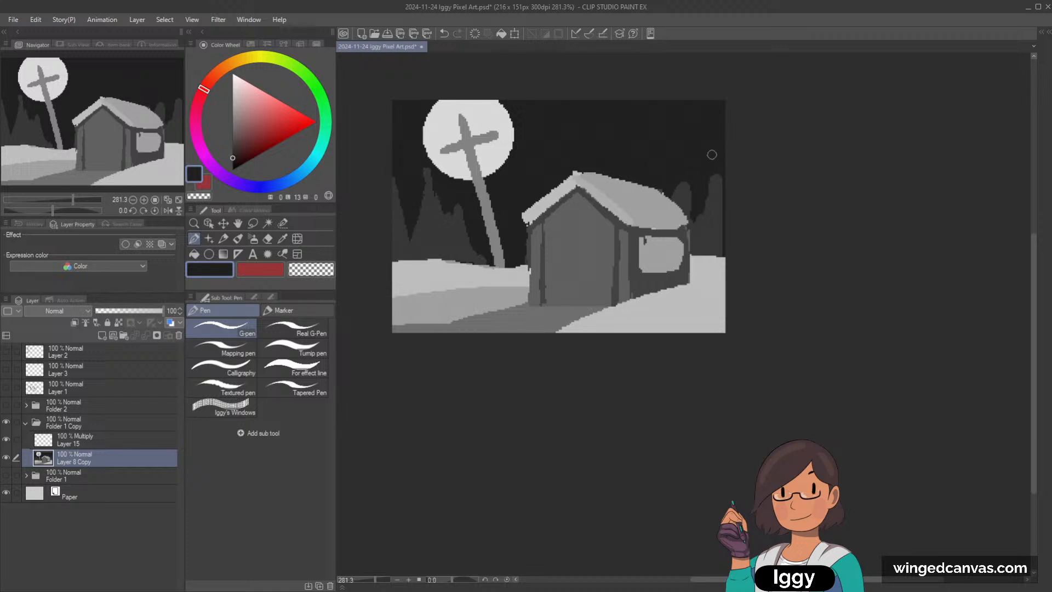
# Step: Straighten the side window's far edge with the wall's dark grey
pyautogui.keyDown('alt'); pyautogui.click(682, 235); pyautogui.keyUp('alt')
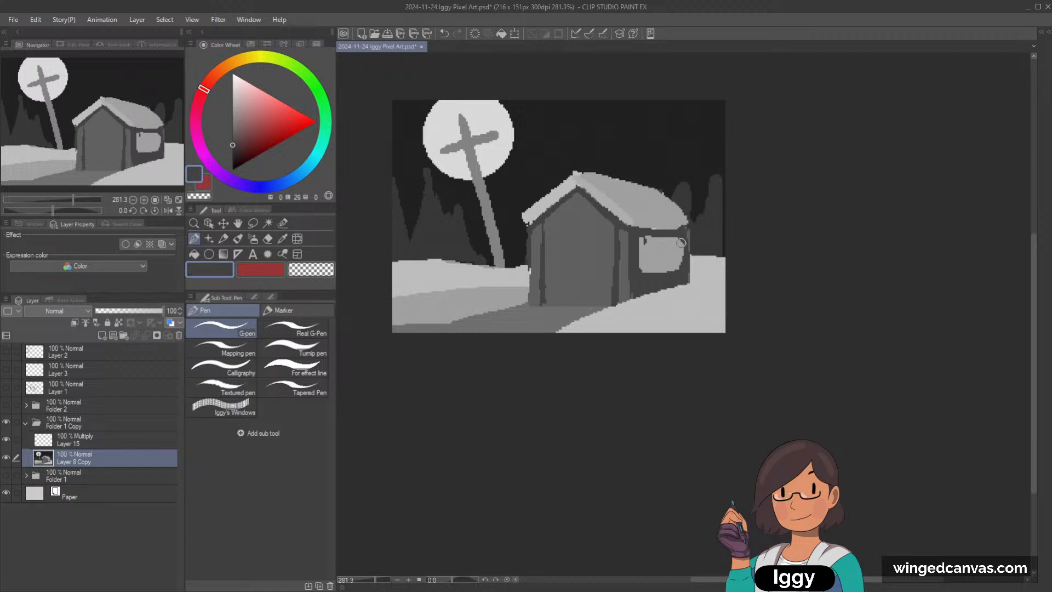
pyautogui.moveTo(681, 242); pyautogui.dragTo(686, 280)
# Step: Paint a small light grey chimney on the side roof's ridge, undoing the thin pole drawn beside the front slope
pyautogui.keyDown('alt'); pyautogui.click(611, 176); pyautogui.keyUp('alt')
pyautogui.press('[')
pyautogui.press('[')
pyautogui.moveTo(546, 167); pyautogui.dragTo(548, 193)
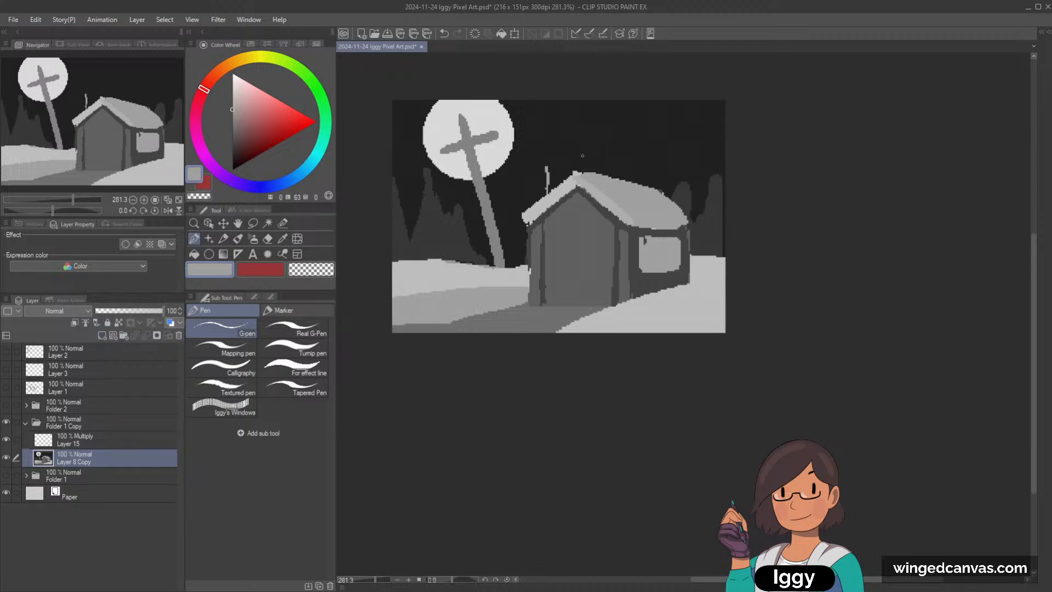
pyautogui.hotkey('ctrl', 'z')
pyautogui.moveTo(623, 178); pyautogui.dragTo(613, 178)
pyautogui.press(']')
# Step: Shade the chimney's far side in the wall's dark grey, undoing the light stroke across its top
pyautogui.keyDown('alt'); pyautogui.click(682, 232); pyautogui.keyUp('alt')
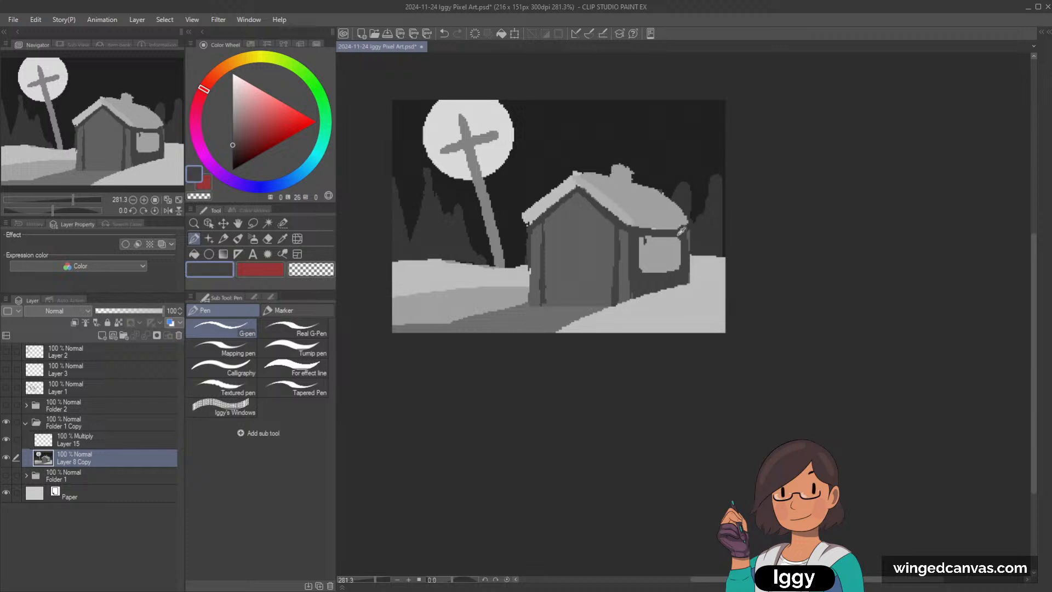
pyautogui.press('[')
pyautogui.moveTo(621, 164)
pyautogui.mouseDown()
pyautogui.moveTo(628, 180)
pyautogui.moveTo(633, 169)
pyautogui.mouseUp()
pyautogui.keyDown('alt'); pyautogui.click(602, 242); pyautogui.keyUp('alt')
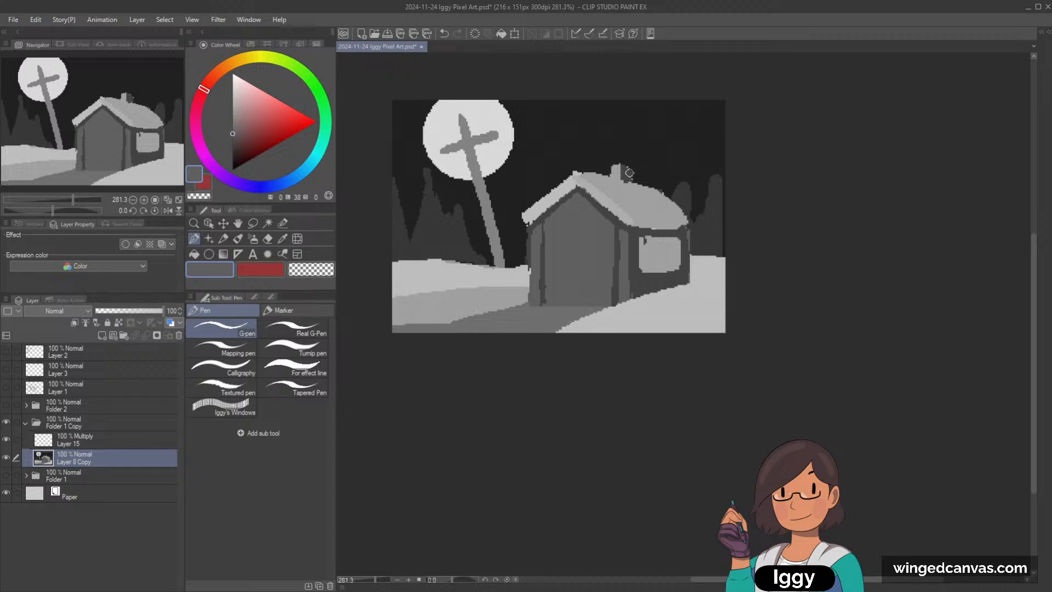
pyautogui.keyDown('alt'); pyautogui.click(614, 173); pyautogui.keyUp('alt')
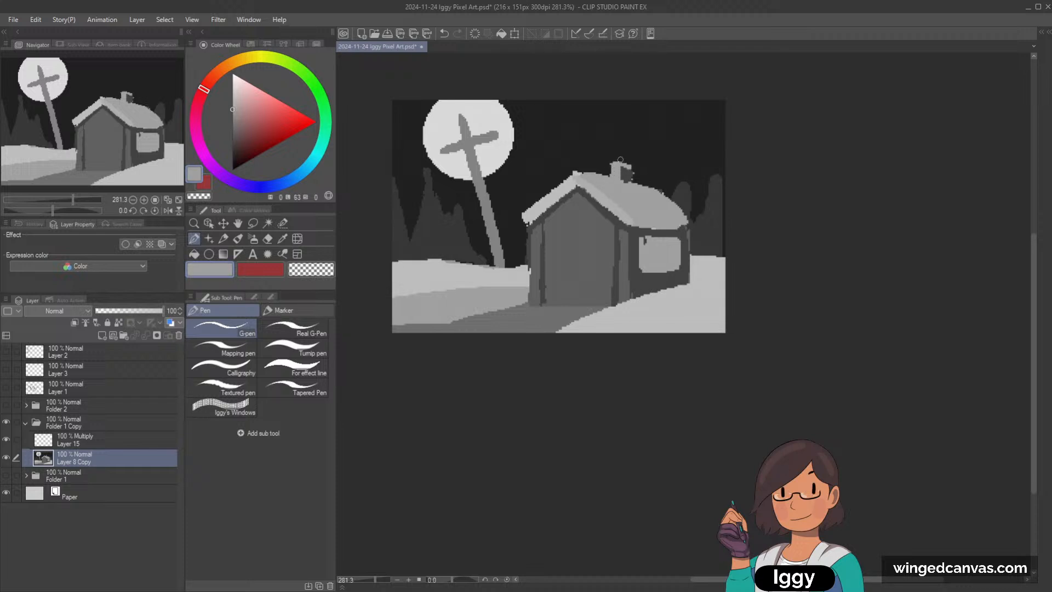
pyautogui.hotkey('ctrl', 'z')
# Step: Paint a wavy smoke plume from the chimney towards the sky's upper corner in a grey slightly lighter than the sky, undoing the stray strokes
pyautogui.keyDown('alt'); pyautogui.click(632, 150); pyautogui.keyUp('alt')
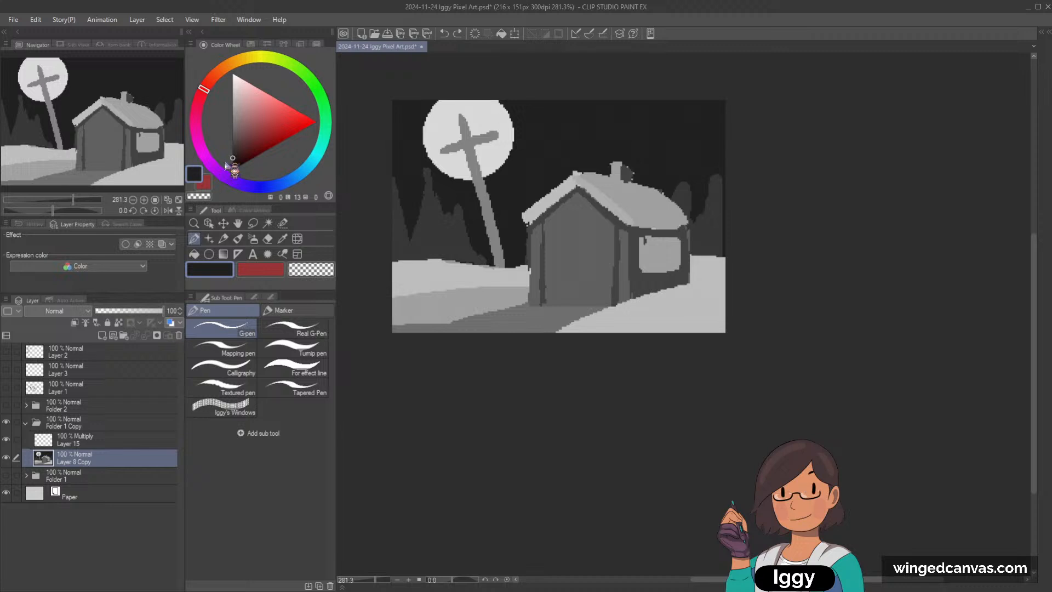
pyautogui.click(231, 151)
pyautogui.moveTo(617, 148)
pyautogui.mouseDown()
pyautogui.moveTo(659, 144)
pyautogui.moveTo(749, 97)
pyautogui.moveTo(739, 104)
pyautogui.moveTo(738, 89)
pyautogui.moveTo(712, 104)
pyautogui.mouseUp()
pyautogui.hotkey('ctrl', 'z')
pyautogui.press(']')
pyautogui.press(']')
pyautogui.press(']')
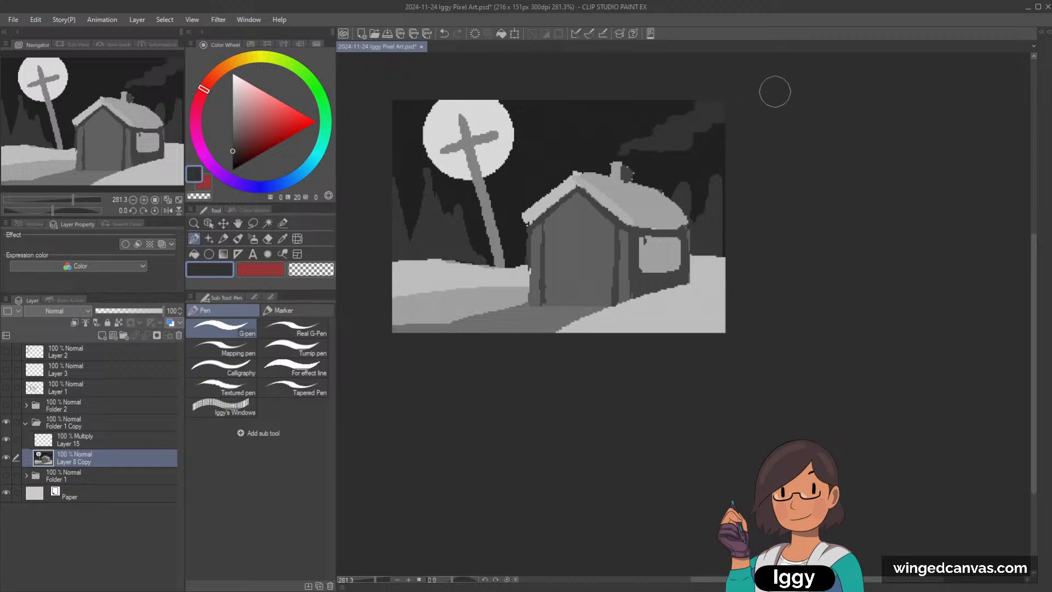
pyautogui.hotkey('ctrl', 'z')
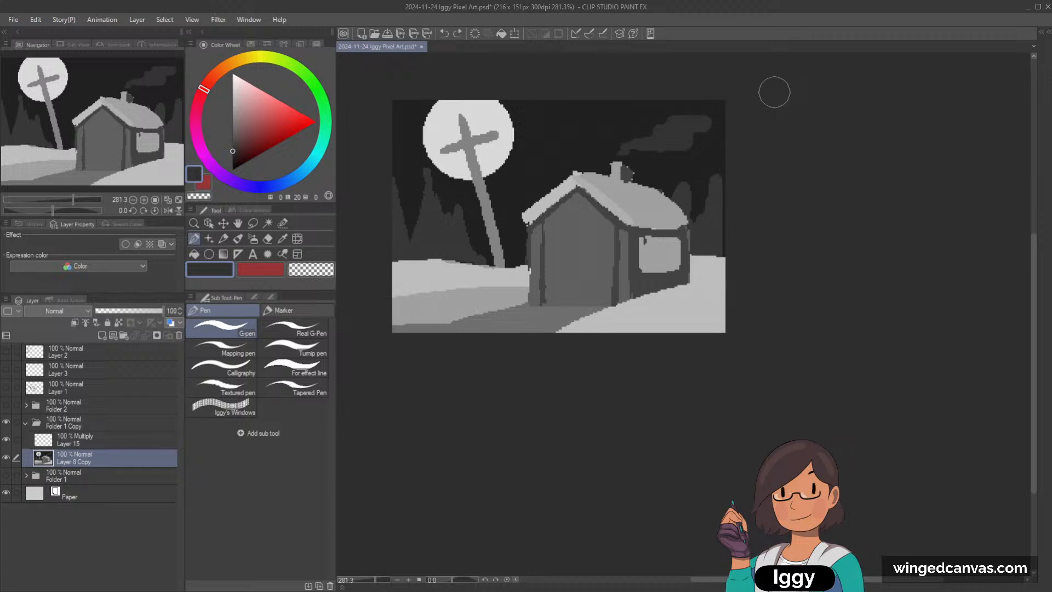
pyautogui.press('[')
pyautogui.press('[')
pyautogui.press('[')
pyautogui.moveTo(621, 154); pyautogui.dragTo(637, 147)
# Step: Fill the dark speck in the side window's corner with light grey and try a ring-shaped gable window, undoing the ring
pyautogui.keyDown('alt'); pyautogui.click(618, 199); pyautogui.keyUp('alt')
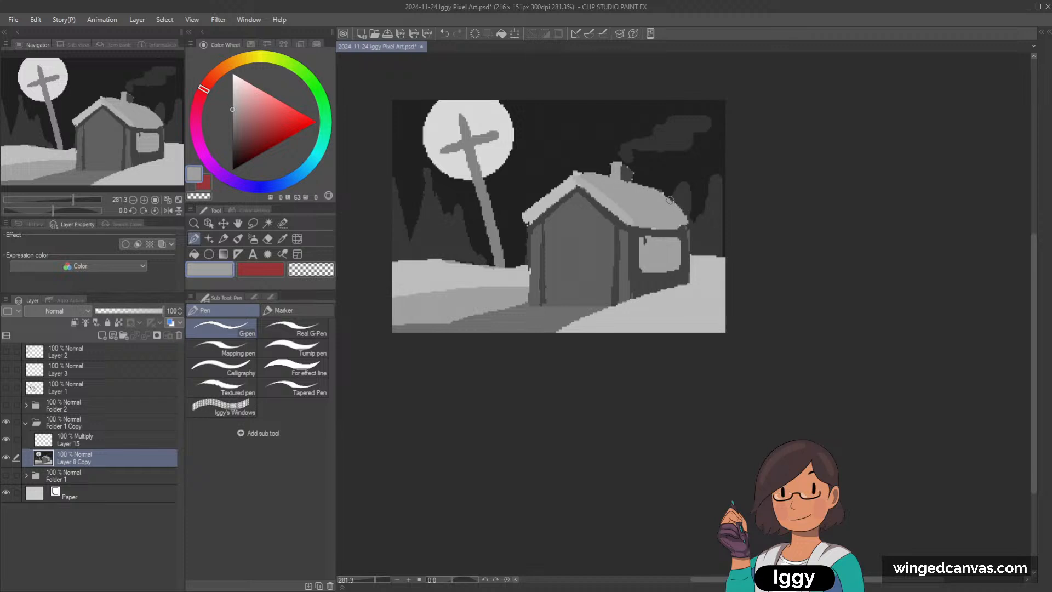
pyautogui.keyDown('alt'); pyautogui.click(547, 262); pyautogui.keyUp('alt')
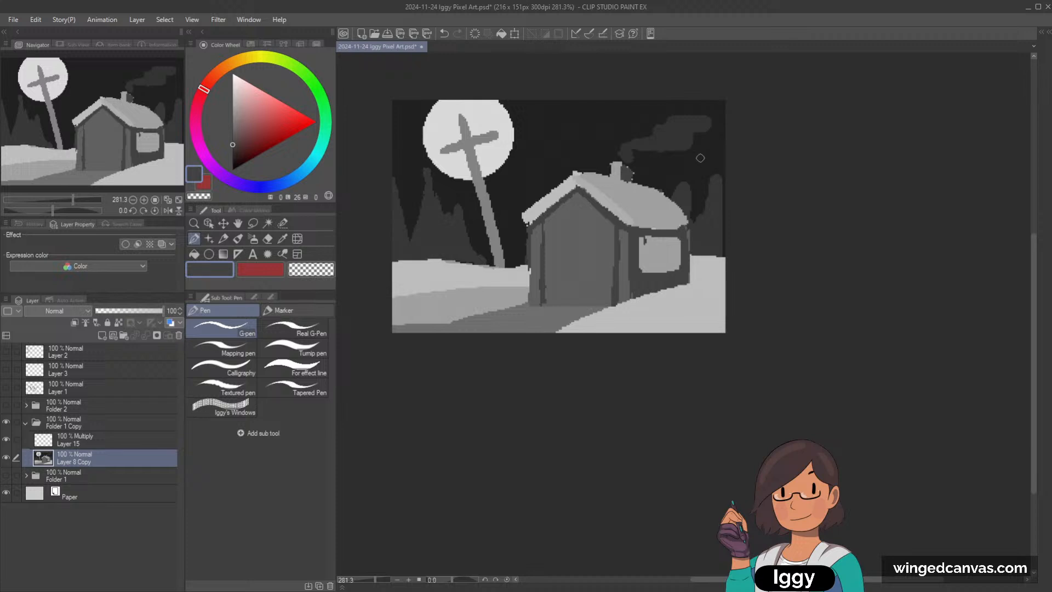
pyautogui.keyDown('alt'); pyautogui.click(647, 241); pyautogui.keyUp('alt')
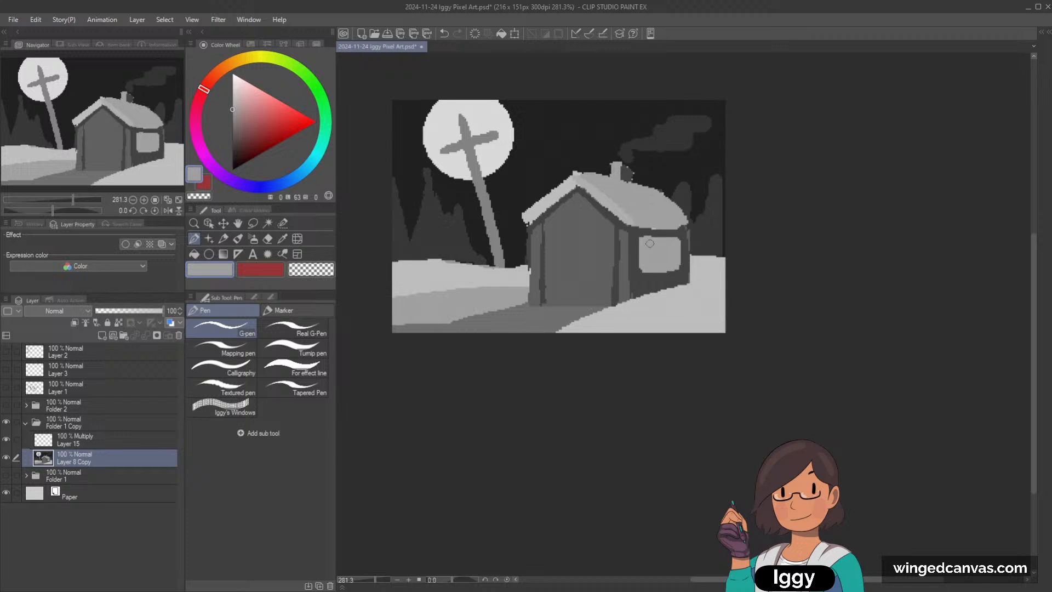
pyautogui.moveTo(564, 217); pyautogui.dragTo(565, 221)
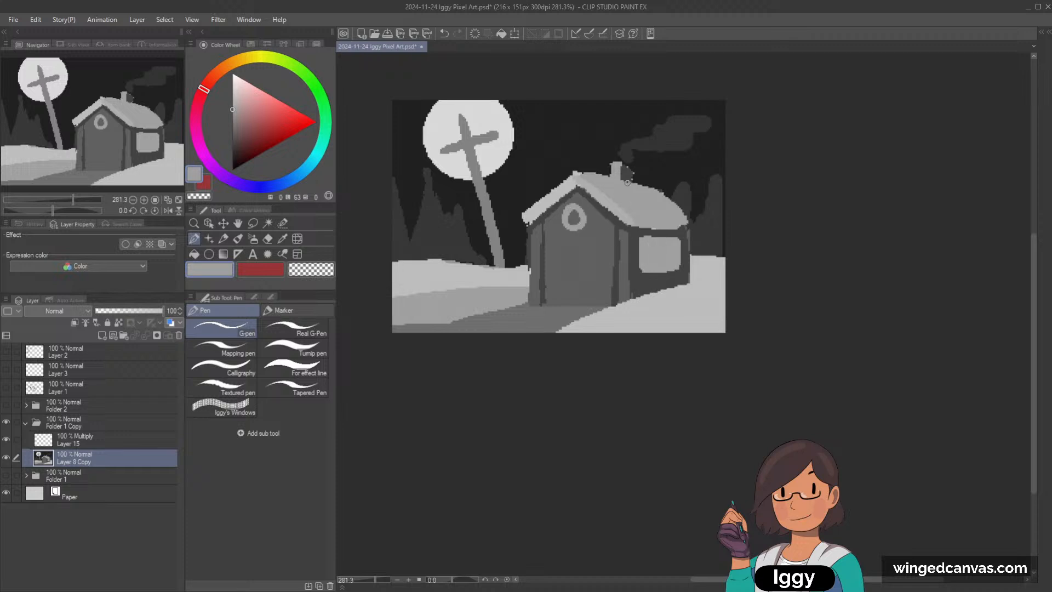
pyautogui.hotkey('ctrl', 'z')
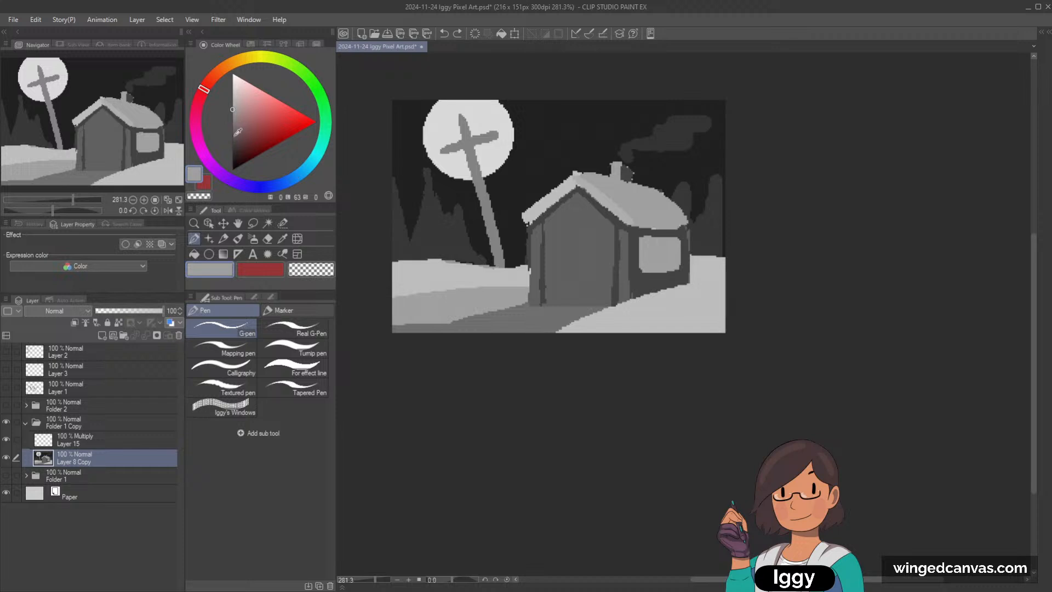
# Step: Draw a dark grey rectangular door outline in the middle of the house's front wall, undoing the misplaced attempts
pyautogui.keyDown('alt'); pyautogui.click(620, 263); pyautogui.keyUp('alt')
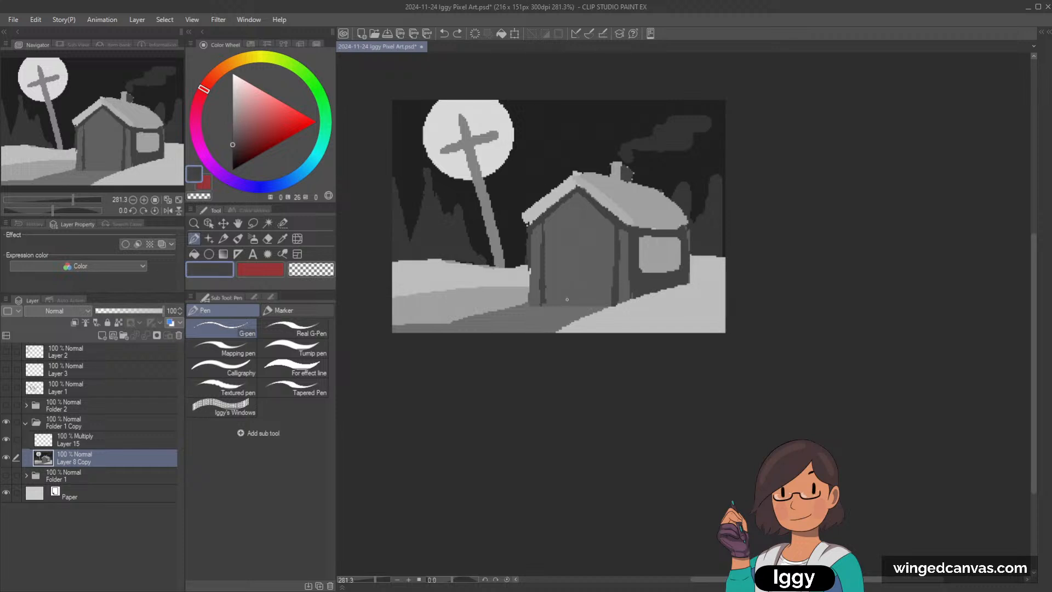
pyautogui.moveTo(560, 305)
pyautogui.mouseDown()
pyautogui.moveTo(559, 256)
pyautogui.moveTo(555, 299)
pyautogui.mouseUp()
pyautogui.hotkey('ctrl', 'z')
pyautogui.moveTo(557, 247)
pyautogui.mouseDown()
pyautogui.moveTo(591, 252)
pyautogui.moveTo(588, 308)
pyautogui.mouseUp()
pyautogui.hotkey('ctrl', 'z')
pyautogui.hotkey('ctrl', 'z')
pyautogui.moveTo(559, 240); pyautogui.dragTo(557, 300)
pyautogui.hotkey('ctrl', 'z')
pyautogui.hotkey('ctrl', 'z')
pyautogui.moveTo(567, 242)
pyautogui.mouseDown()
pyautogui.moveTo(593, 250)
pyautogui.moveTo(591, 310)
pyautogui.mouseUp()
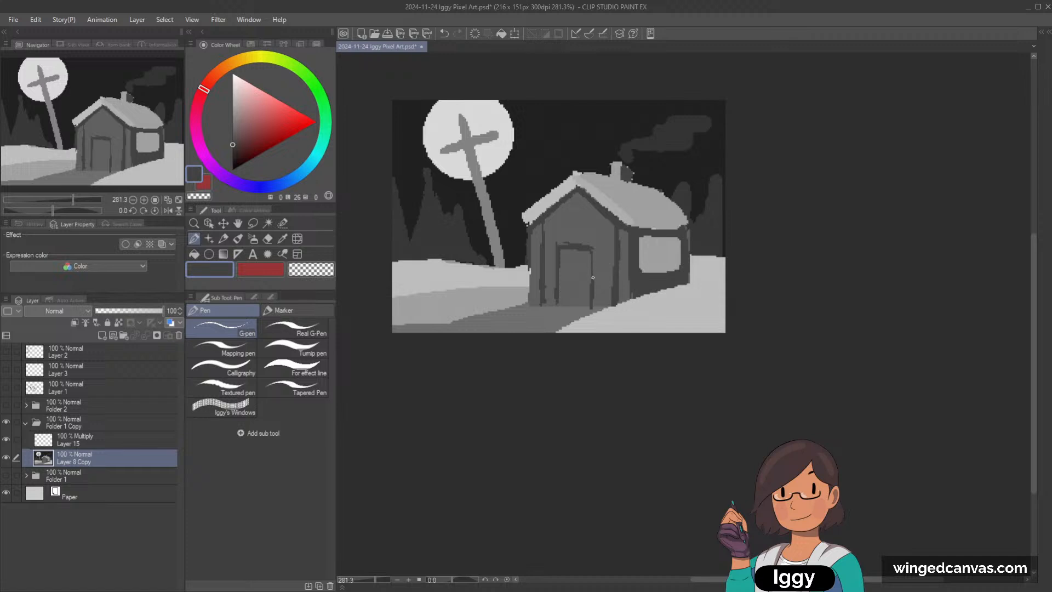
pyautogui.moveTo(593, 255); pyautogui.dragTo(593, 295)
# Step: Try drawing dark grey diagonal beams across the front wall parallel to the roof slopes, and undo them
pyautogui.moveTo(577, 208); pyautogui.dragTo(536, 241)
pyautogui.moveTo(580, 210); pyautogui.dragTo(615, 245)
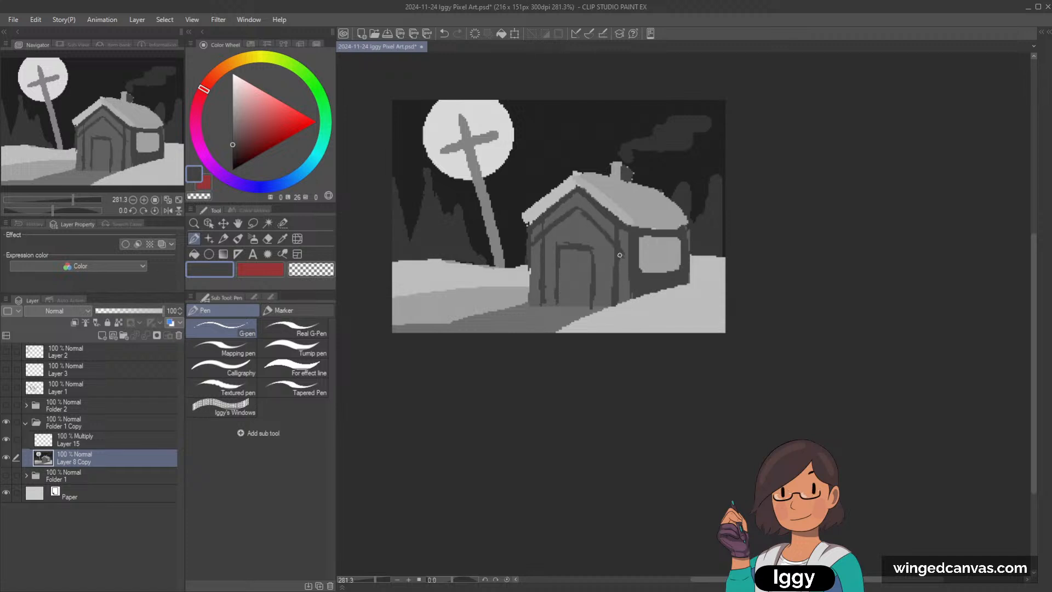
pyautogui.hotkey('ctrl', 'z')
pyautogui.hotkey('ctrl', 'z')
pyautogui.hotkey('ctrl', 'z')
# Step: Paint a small round light grey lantern hanging below the gable's peak and tidy its outline with dark grey
pyautogui.keyDown('alt'); pyautogui.click(605, 187); pyautogui.keyUp('alt')
pyautogui.click(574, 211)
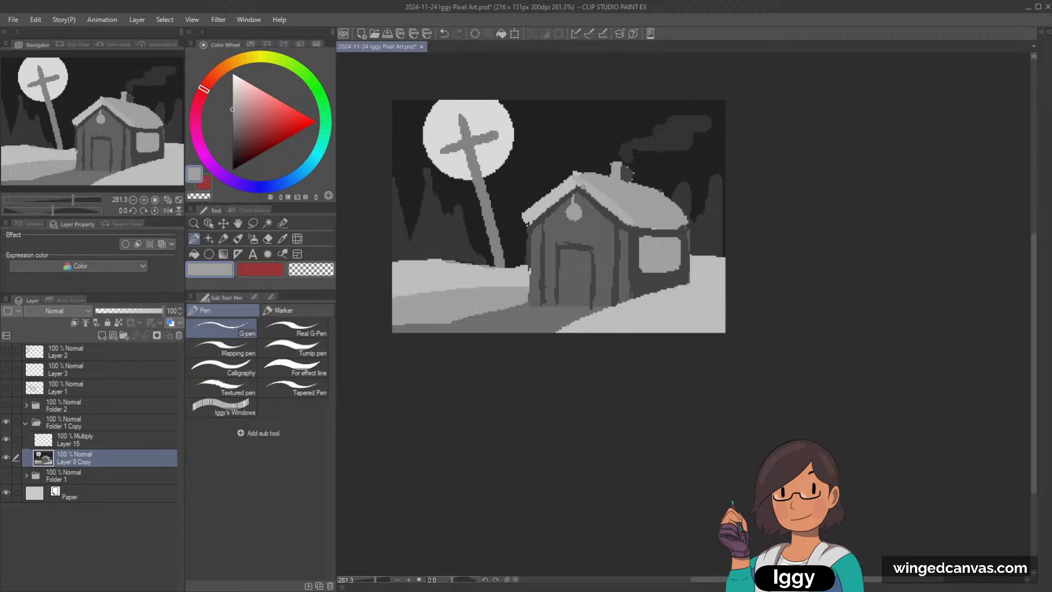
pyautogui.hotkey('ctrl', 'z')
pyautogui.click(576, 212)
pyautogui.keyDown('alt'); pyautogui.click(588, 215); pyautogui.keyUp('alt')
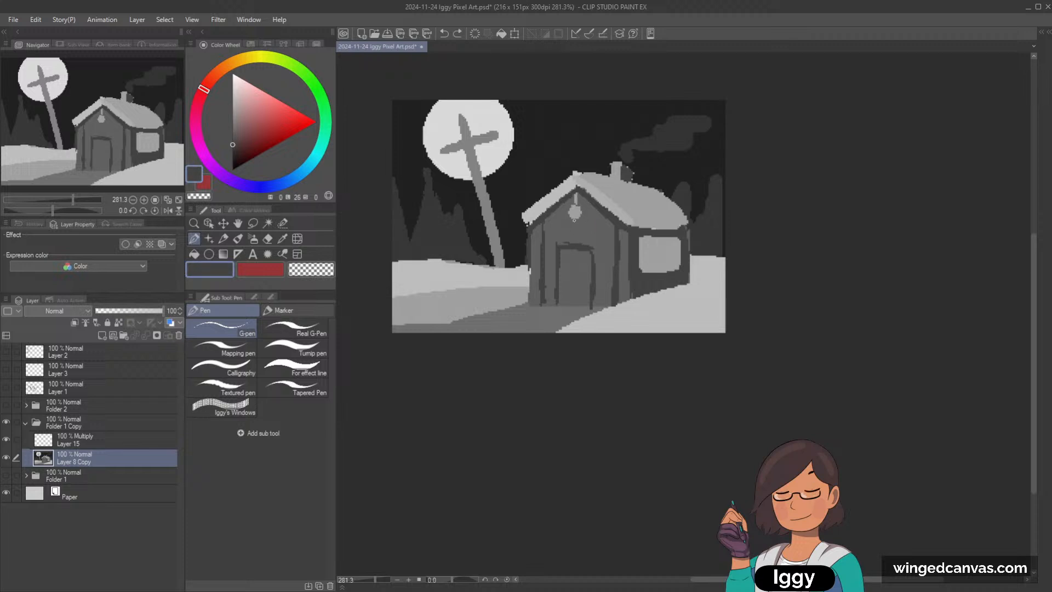
pyautogui.click(575, 221)
# Step: Block in the door with dark grey and paint a light grey window in its upper half
pyautogui.moveTo(562, 252)
pyautogui.mouseDown()
pyautogui.moveTo(561, 298)
pyautogui.moveTo(563, 249)
pyautogui.moveTo(591, 253)
pyautogui.moveTo(590, 308)
pyautogui.mouseUp()
pyautogui.hotkey('ctrl', 'z')
pyautogui.moveTo(565, 269)
pyautogui.mouseDown()
pyautogui.moveTo(591, 270)
pyautogui.moveTo(570, 296)
pyautogui.moveTo(585, 271)
pyautogui.moveTo(570, 304)
pyautogui.moveTo(583, 282)
pyautogui.moveTo(588, 302)
pyautogui.mouseUp()
pyautogui.keyDown('alt'); pyautogui.click(655, 257); pyautogui.keyUp('alt')
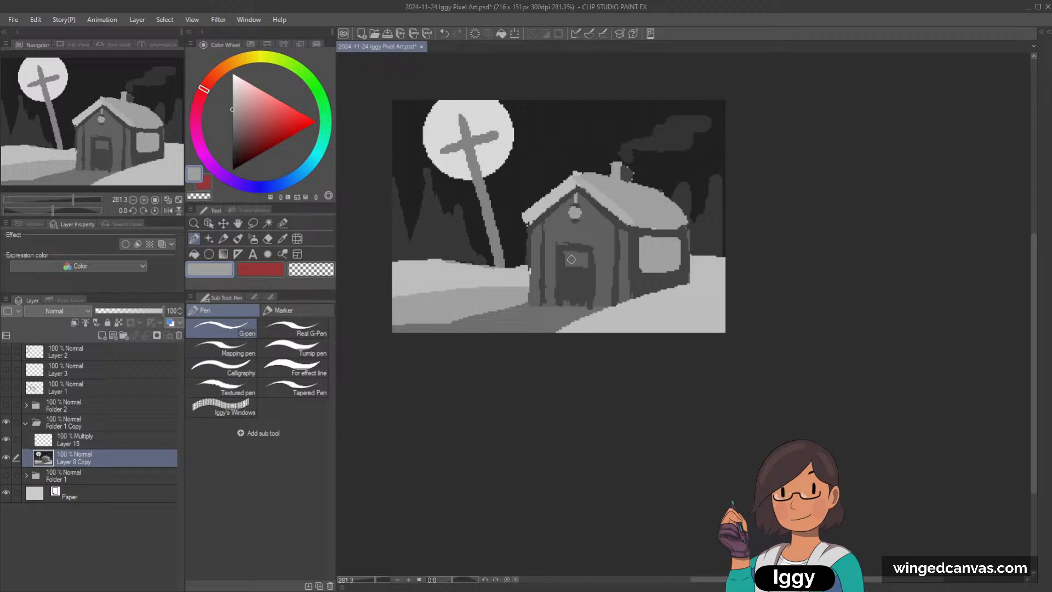
pyautogui.moveTo(572, 254)
pyautogui.mouseDown()
pyautogui.moveTo(571, 266)
pyautogui.moveTo(586, 254)
pyautogui.mouseUp()
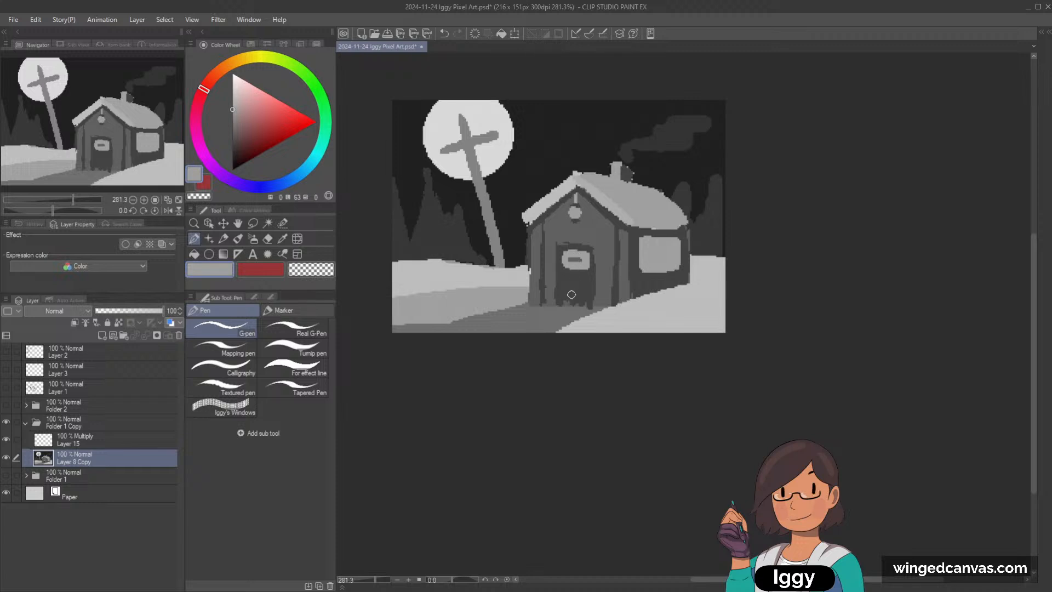
# Step: Try extending dark grey diagonal lines from the roof slopes past both sides of the front wall, and undo them
pyautogui.keyDown('alt'); pyautogui.click(542, 213); pyautogui.keyUp('alt')
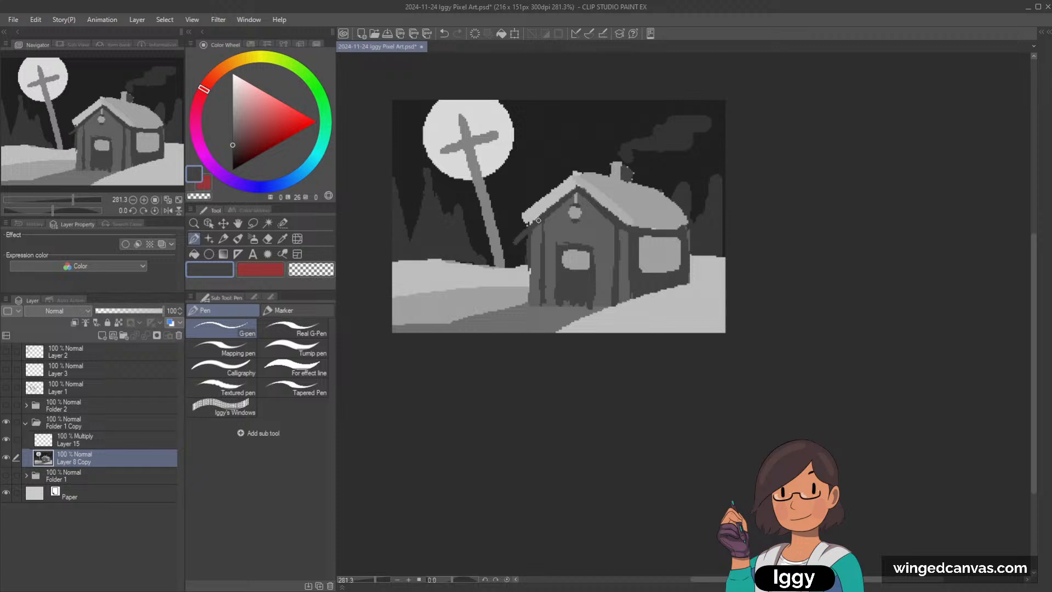
pyautogui.moveTo(559, 203); pyautogui.dragTo(511, 245)
pyautogui.moveTo(610, 209); pyautogui.dragTo(663, 263)
pyautogui.hotkey('ctrl', 'z')
# Step: Fill the remaining gaps of the door below its window with dark grey, undoing the strokes that spill past the frame
pyautogui.moveTo(590, 268); pyautogui.dragTo(591, 255)
pyautogui.keyDown('alt'); pyautogui.click(609, 259); pyautogui.keyUp('alt')
pyautogui.moveTo(570, 301)
pyautogui.mouseDown()
pyautogui.moveTo(584, 275)
pyautogui.moveTo(566, 287)
pyautogui.mouseUp()
pyautogui.keyDown('alt'); pyautogui.click(588, 266); pyautogui.keyUp('alt')
pyautogui.moveTo(593, 252); pyautogui.dragTo(600, 286)
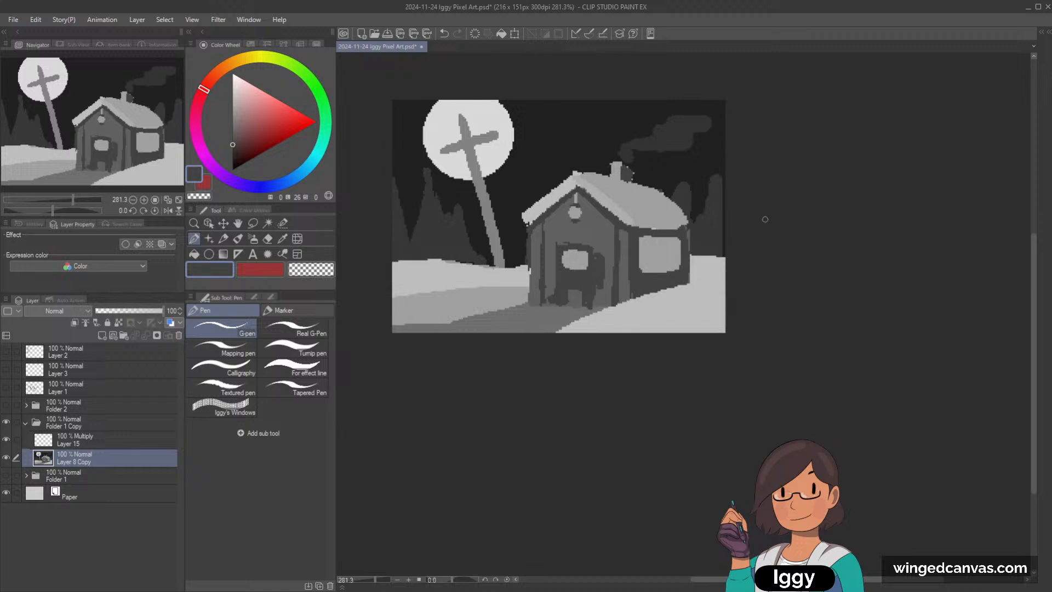
pyautogui.hotkey('ctrl', 'z')
pyautogui.moveTo(565, 294)
pyautogui.mouseDown()
pyautogui.moveTo(573, 282)
pyautogui.moveTo(565, 299)
pyautogui.moveTo(583, 296)
pyautogui.mouseUp()
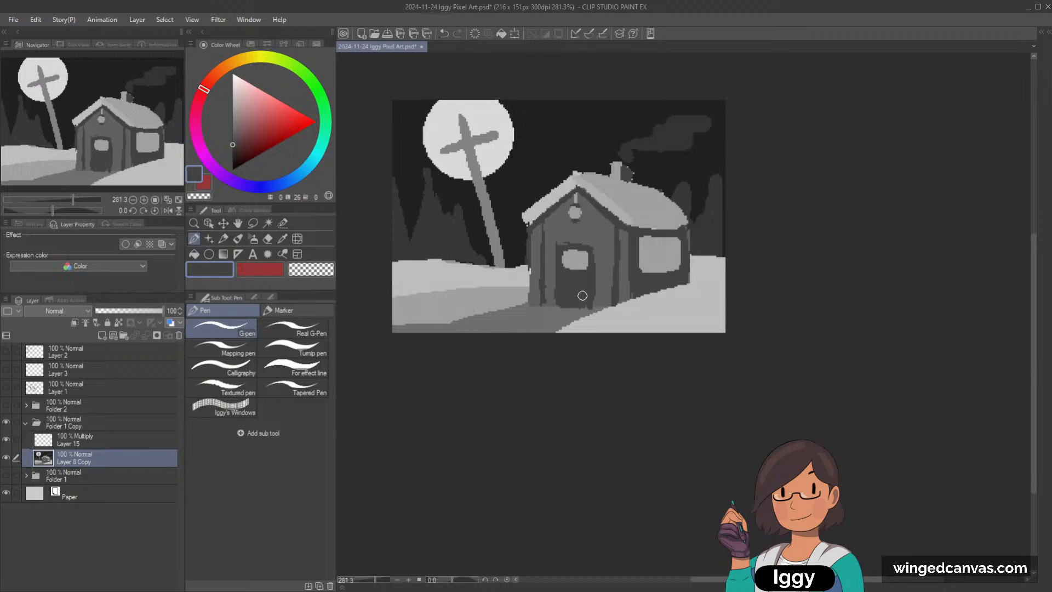
# Step: Divide the door's window into four panes with a thin dark grey cross, undoing the misplaced lines
pyautogui.press('[')
pyautogui.press('[')
pyautogui.press('[')
pyautogui.moveTo(574, 250)
pyautogui.mouseDown()
pyautogui.moveTo(575, 275)
pyautogui.moveTo(562, 260)
pyautogui.moveTo(586, 259)
pyautogui.moveTo(574, 249)
pyautogui.moveTo(566, 261)
pyautogui.moveTo(589, 259)
pyautogui.mouseUp()
pyautogui.hotkey('ctrl', 'z')
pyautogui.hotkey('ctrl', 'z')
pyautogui.hotkey('ctrl', 'z')
# Step: Divide the side wall's window into panes with thin dark grey vertical and horizontal bars
pyautogui.scroll(-2, 589, 257)
pyautogui.scroll(2, 673, 273)
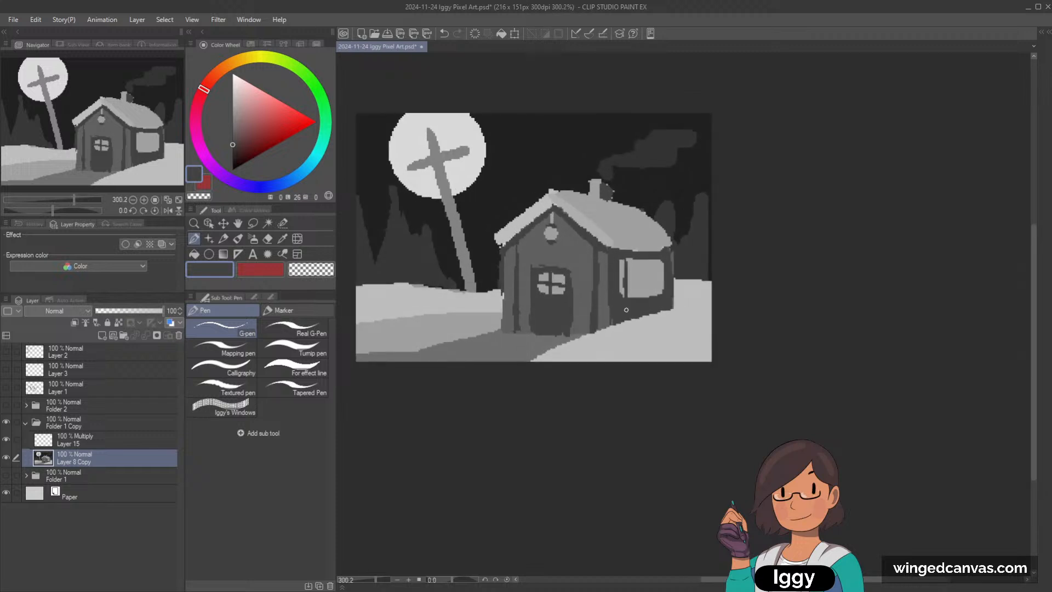
pyautogui.moveTo(660, 262)
pyautogui.mouseDown()
pyautogui.moveTo(658, 294)
pyautogui.moveTo(621, 279)
pyautogui.moveTo(668, 281)
pyautogui.moveTo(644, 259)
pyautogui.moveTo(644, 305)
pyautogui.mouseUp()
pyautogui.scroll(-2, 645, 363)
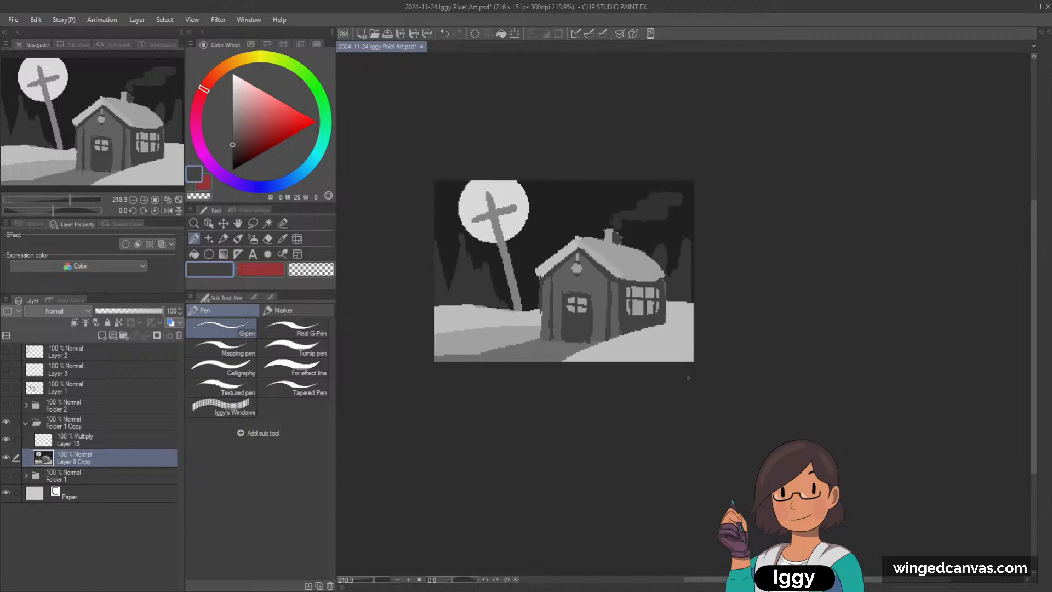
pyautogui.scroll(-2, 690, 307)
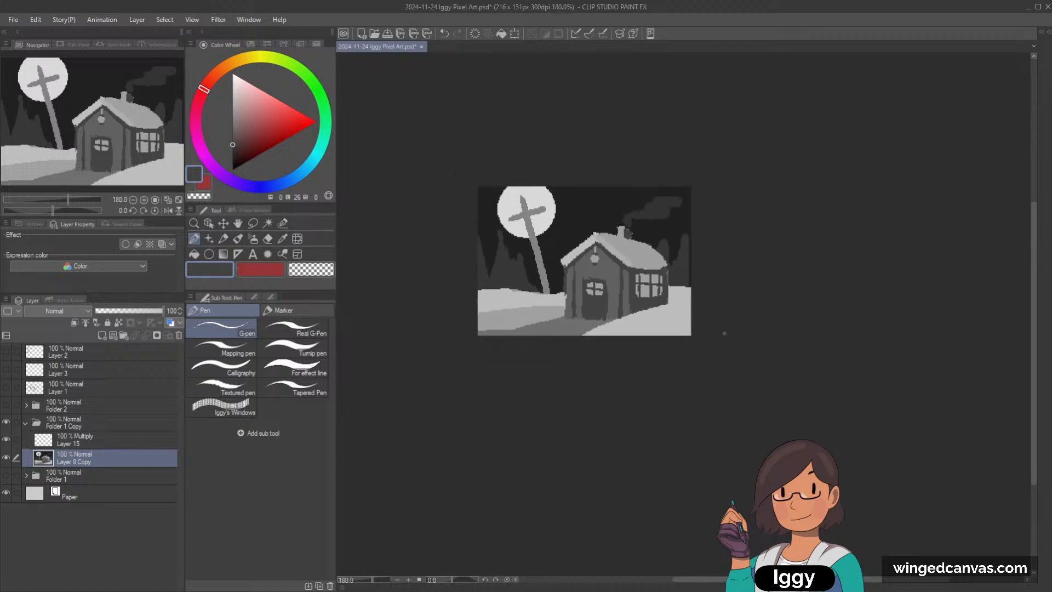
# Step: Cover the path's far end in the lower corner of the scene with the snow's mid grey
pyautogui.scroll(2, 692, 331)
pyautogui.keyDown('alt'); pyautogui.click(460, 318); pyautogui.keyUp('alt')
pyautogui.moveTo(434, 332)
pyautogui.mouseDown()
pyautogui.moveTo(462, 329)
pyautogui.moveTo(430, 341)
pyautogui.mouseUp()
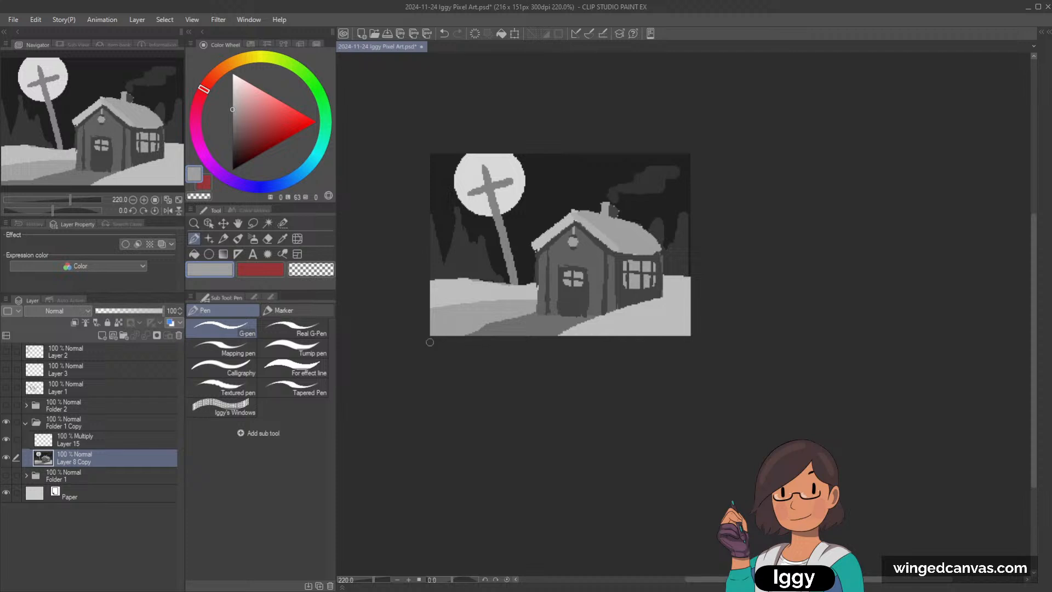
# Step: Paint dark grey oval paving stones along the path in front of the door, undoing the first attempt
pyautogui.scroll(3, 531, 320)
pyautogui.keyDown('alt'); pyautogui.click(553, 306); pyautogui.keyUp('alt')
pyautogui.moveTo(556, 320)
pyautogui.mouseDown()
pyautogui.moveTo(529, 321)
pyautogui.moveTo(563, 328)
pyautogui.mouseUp()
pyautogui.hotkey('ctrl', 'z')
pyautogui.keyDown('alt'); pyautogui.click(546, 303); pyautogui.keyUp('alt')
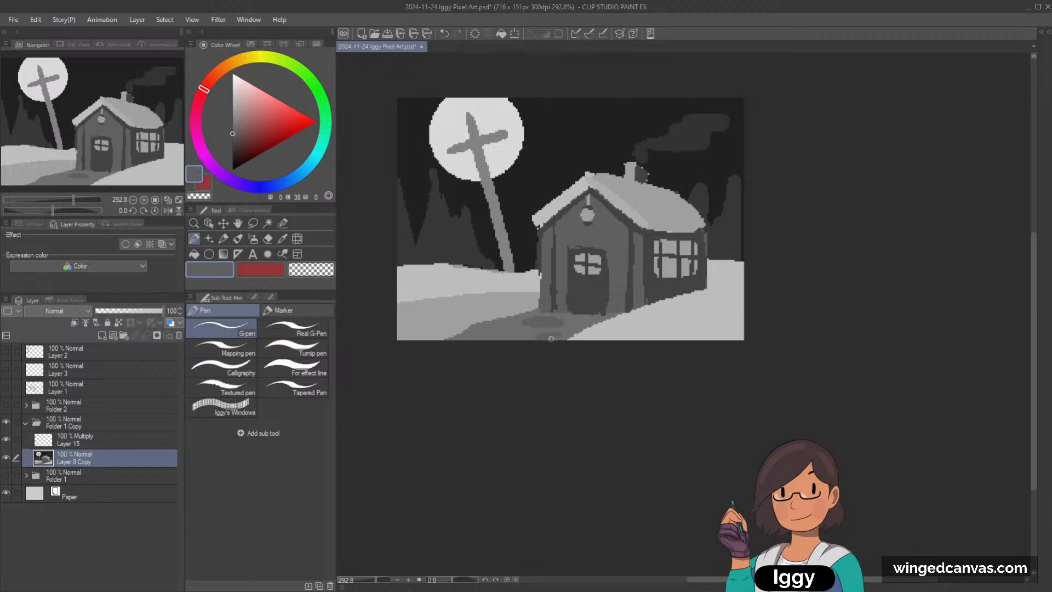
pyautogui.moveTo(488, 336); pyautogui.dragTo(522, 336)
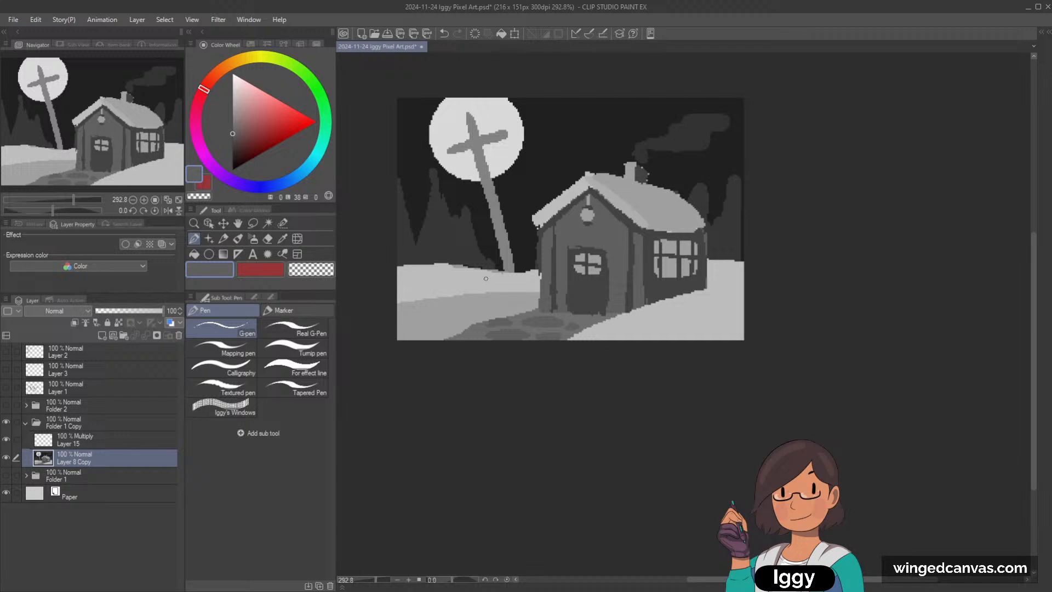
# Step: Paint dark pointed trees around the cross's base up to the house, and add more treetops beyond the house's far side
pyautogui.keyDown('alt'); pyautogui.click(607, 300); pyautogui.keyUp('alt')
pyautogui.click(209, 223)
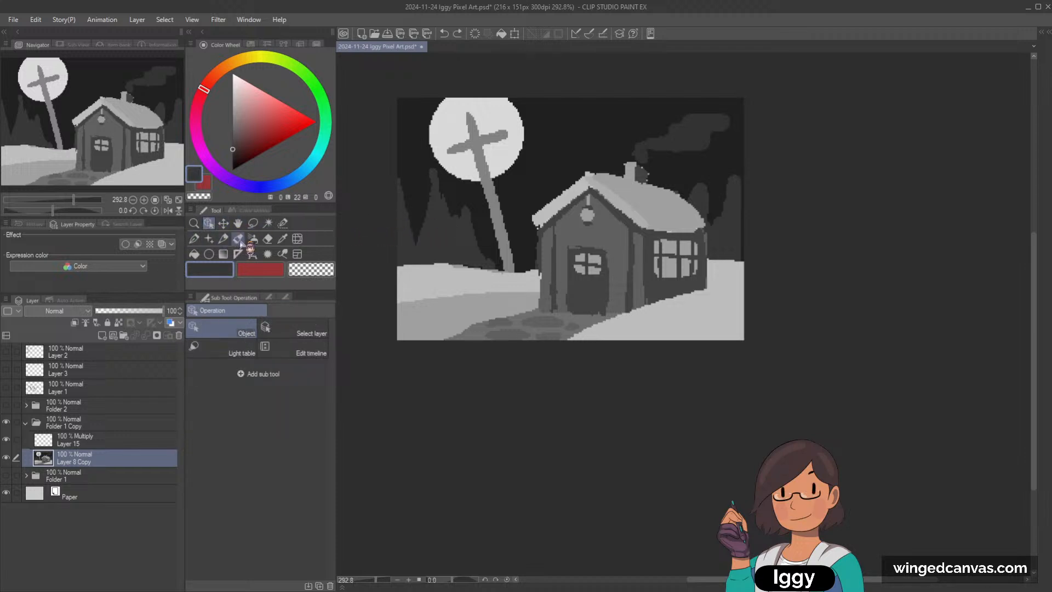
pyautogui.click(223, 238)
pyautogui.click(194, 238)
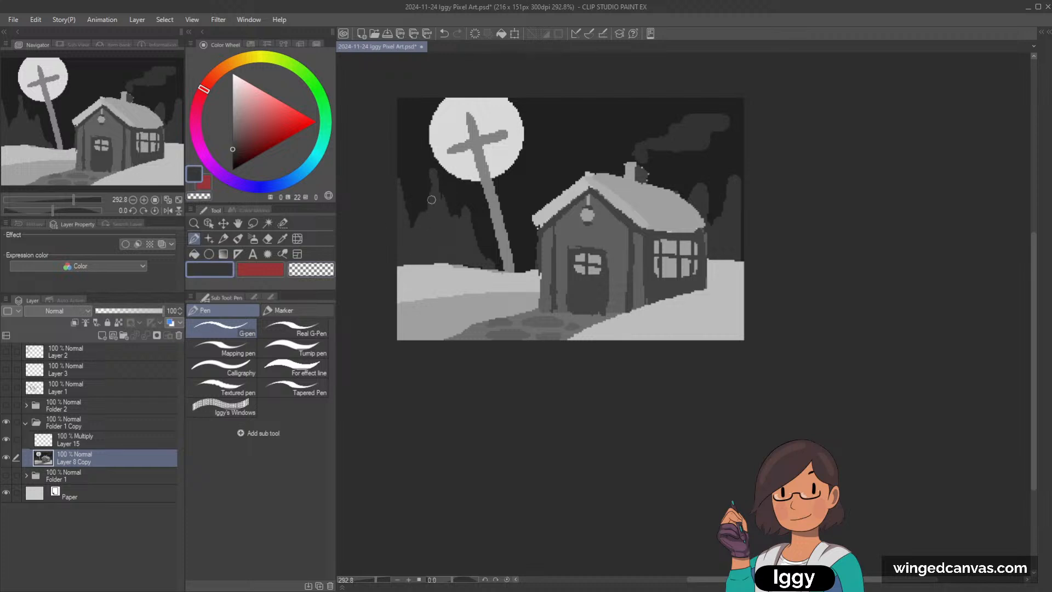
pyautogui.moveTo(480, 254)
pyautogui.mouseDown()
pyautogui.moveTo(512, 246)
pyautogui.moveTo(498, 254)
pyautogui.moveTo(507, 266)
pyautogui.moveTo(520, 261)
pyautogui.moveTo(505, 266)
pyautogui.moveTo(540, 243)
pyautogui.mouseUp()
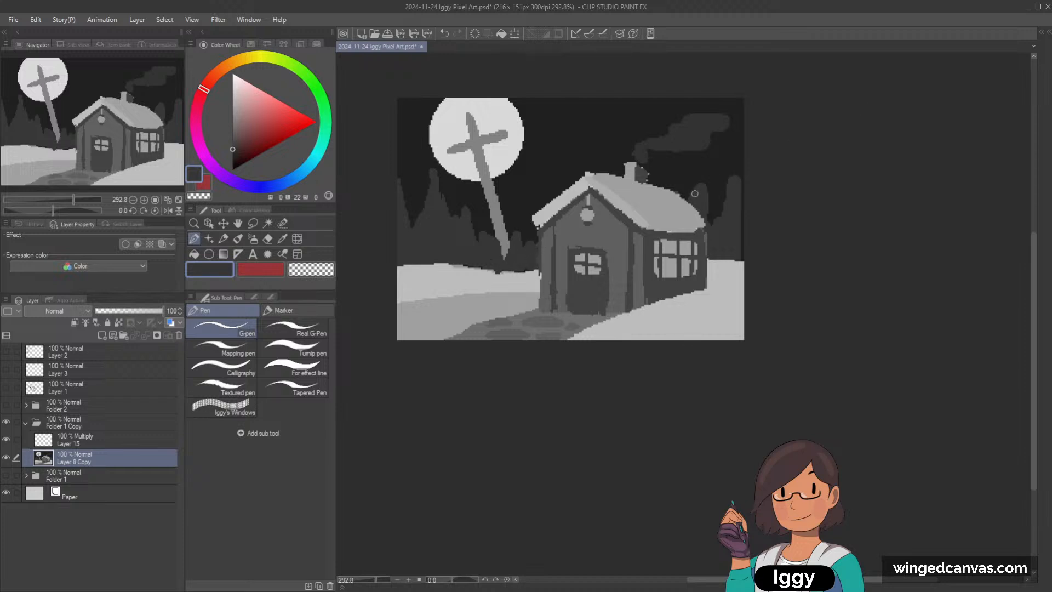
pyautogui.moveTo(740, 180); pyautogui.dragTo(744, 207)
# Step: Select the Multiply layer above the painted scene and try shadow strokes down the house's front corner, undoing them
pyautogui.scroll(-1, 746, 221)
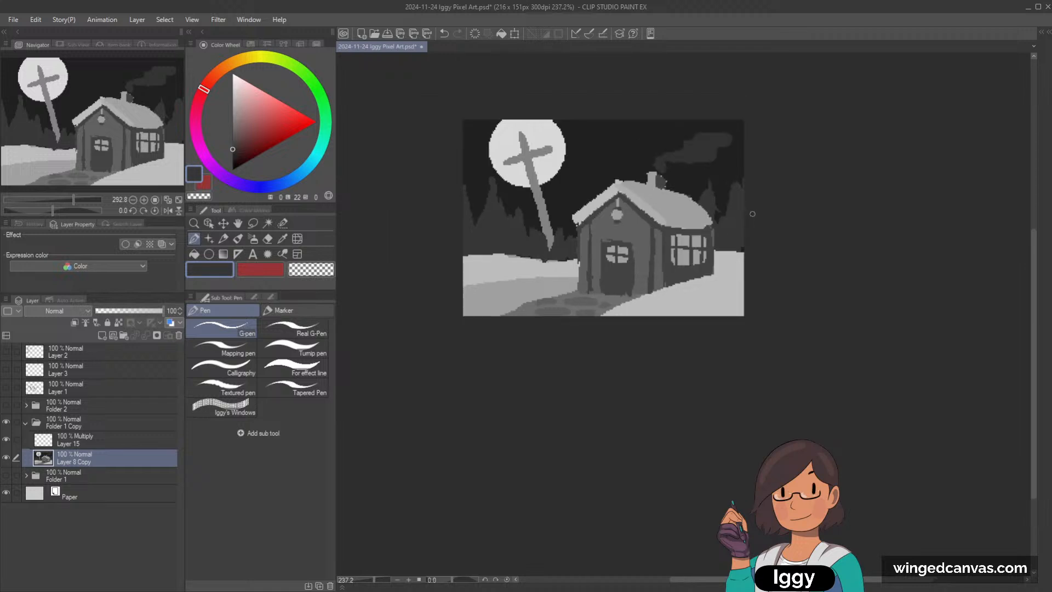
pyautogui.click(104, 441)
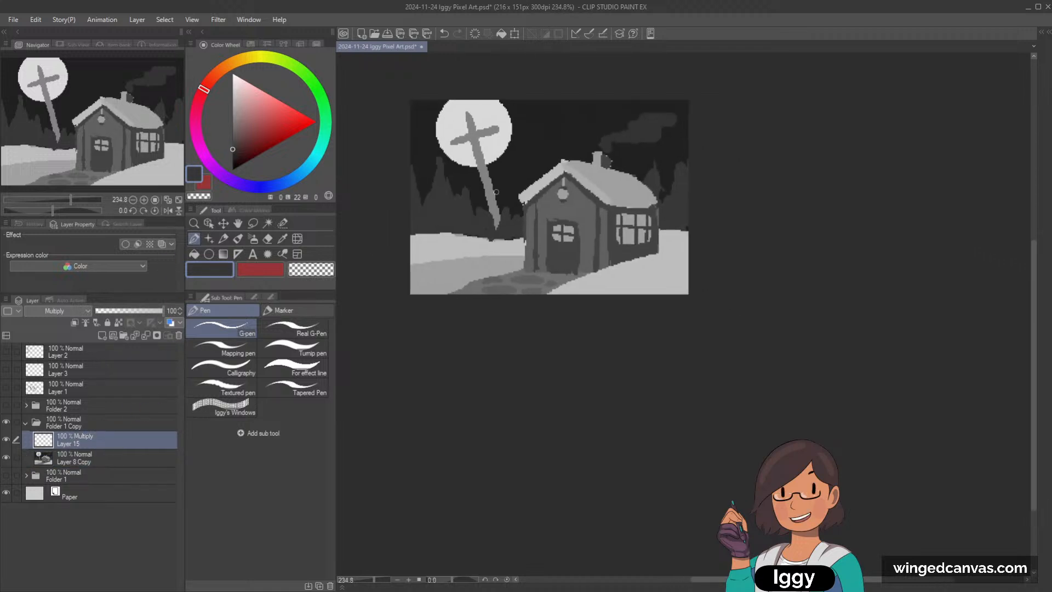
pyautogui.scroll(1, 716, 204)
pyautogui.click(232, 139)
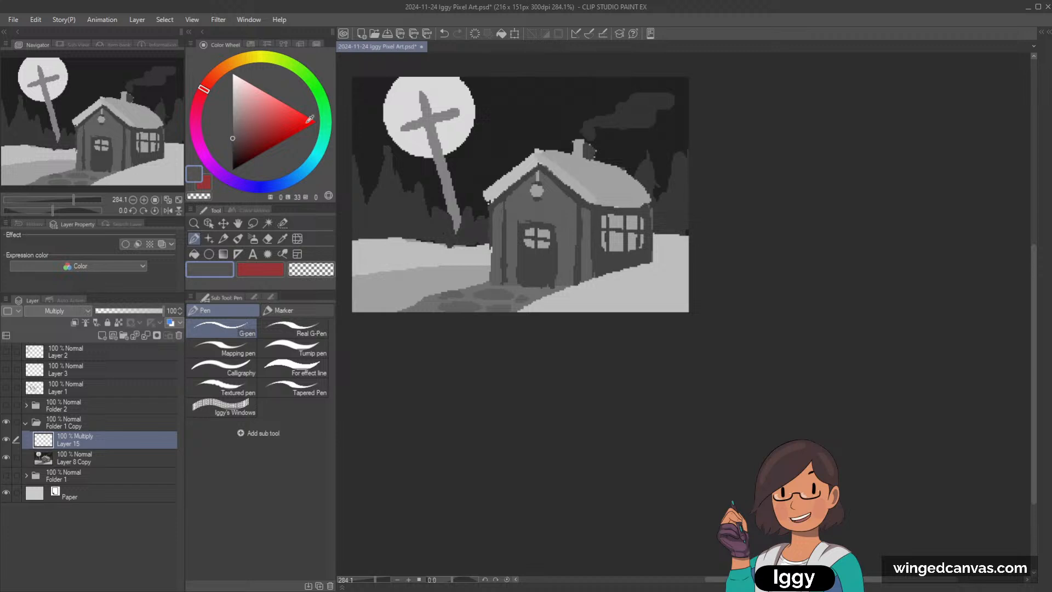
pyautogui.press(']')
pyautogui.press(']')
pyautogui.press(']')
pyautogui.moveTo(585, 211); pyautogui.dragTo(584, 273)
pyautogui.hotkey('ctrl', 'z')
pyautogui.keyDown('alt'); pyautogui.click(586, 217); pyautogui.keyUp('alt')
pyautogui.moveTo(587, 212)
pyautogui.mouseDown()
pyautogui.moveTo(587, 277)
pyautogui.moveTo(595, 278)
pyautogui.mouseUp()
pyautogui.hotkey('ctrl', 'z')
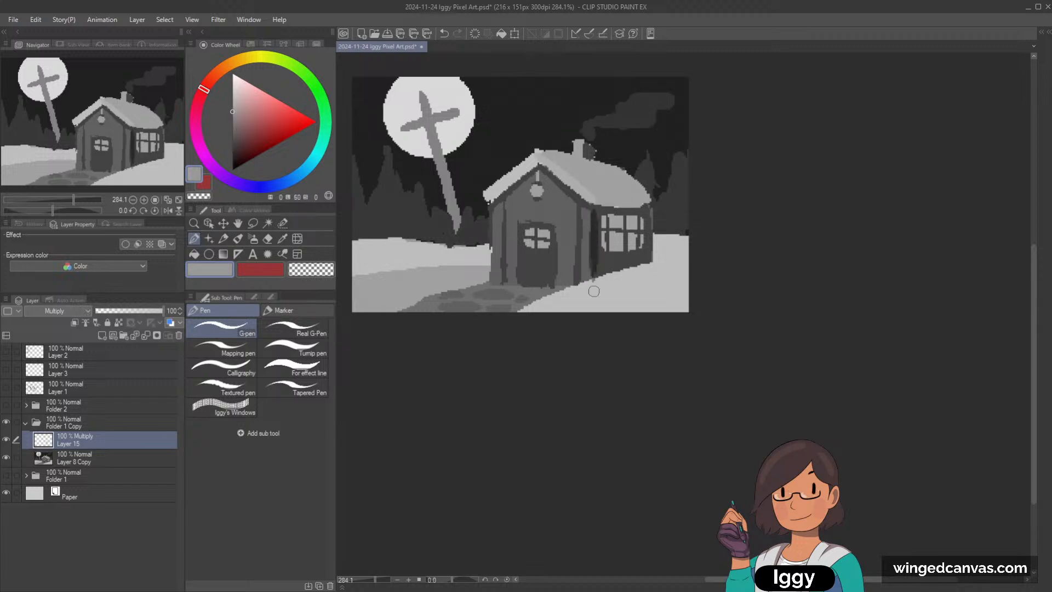
# Step: Paint mid grey (luminosity 60) shadow over the house's side wall around the window and over the adjoining roof slope
pyautogui.press(']')
pyautogui.press(']')
pyautogui.moveTo(595, 218); pyautogui.dragTo(598, 256)
pyautogui.moveTo(596, 213)
pyautogui.mouseDown()
pyautogui.moveTo(599, 253)
pyautogui.moveTo(633, 254)
pyautogui.moveTo(622, 265)
pyautogui.moveTo(617, 221)
pyautogui.moveTo(595, 211)
pyautogui.moveTo(636, 212)
pyautogui.mouseUp()
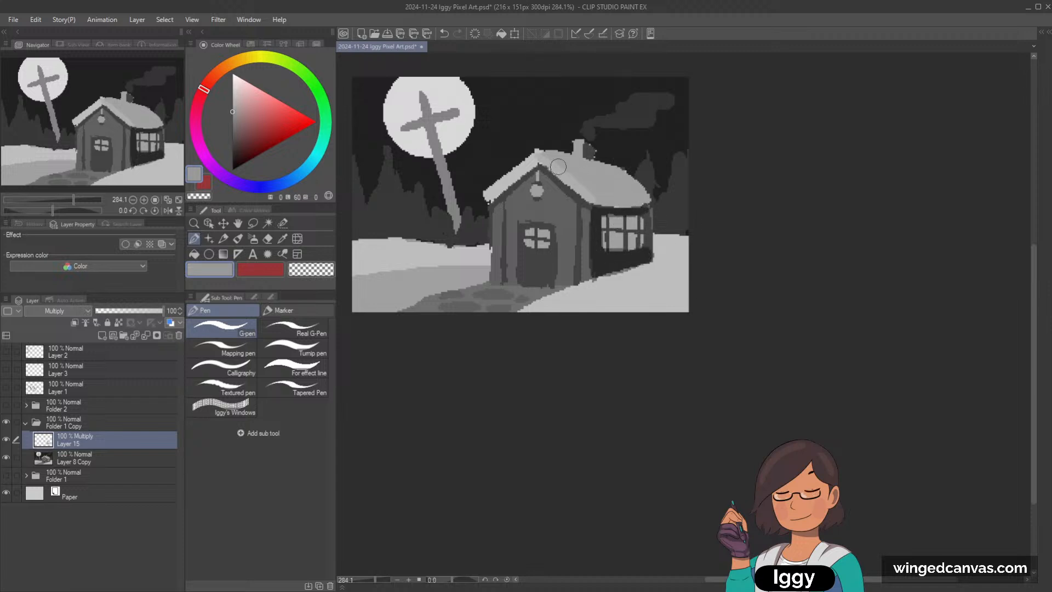
pyautogui.moveTo(548, 159)
pyautogui.mouseDown()
pyautogui.moveTo(599, 197)
pyautogui.moveTo(549, 159)
pyautogui.moveTo(620, 176)
pyautogui.moveTo(631, 197)
pyautogui.moveTo(606, 187)
pyautogui.moveTo(626, 180)
pyautogui.mouseUp()
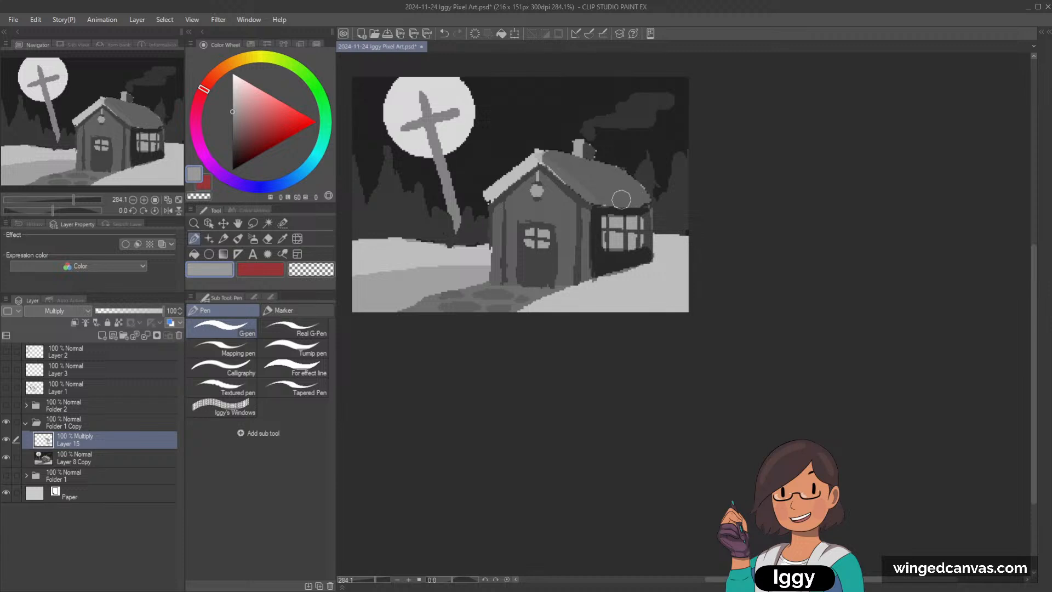
pyautogui.moveTo(654, 222); pyautogui.dragTo(649, 252)
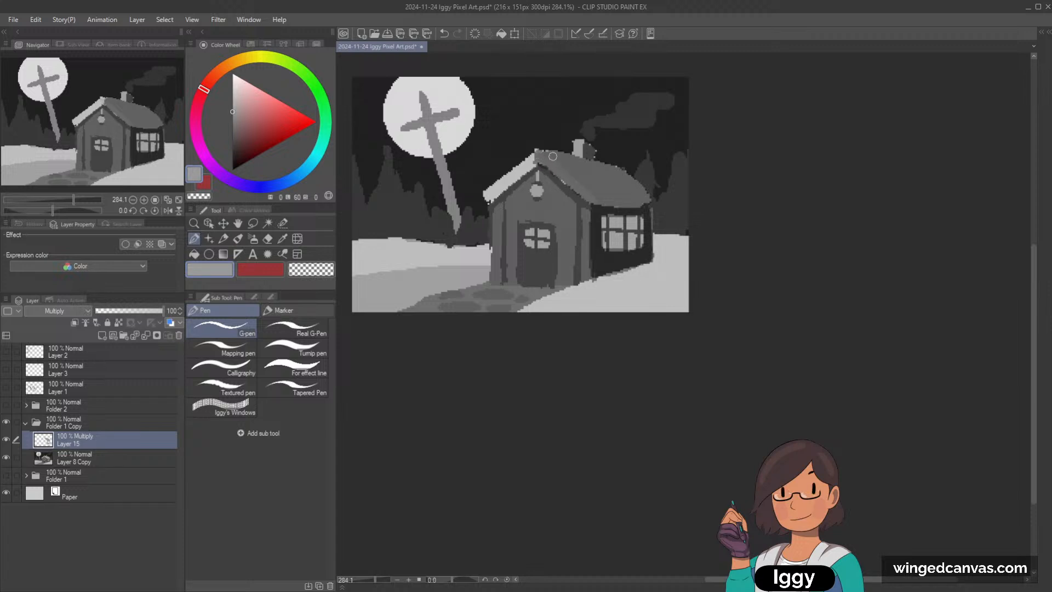
# Step: Shade the house's front wall and door under the gable with the same grey, leaving the moonlit edge strip unshaded
pyautogui.moveTo(512, 211); pyautogui.dragTo(508, 277)
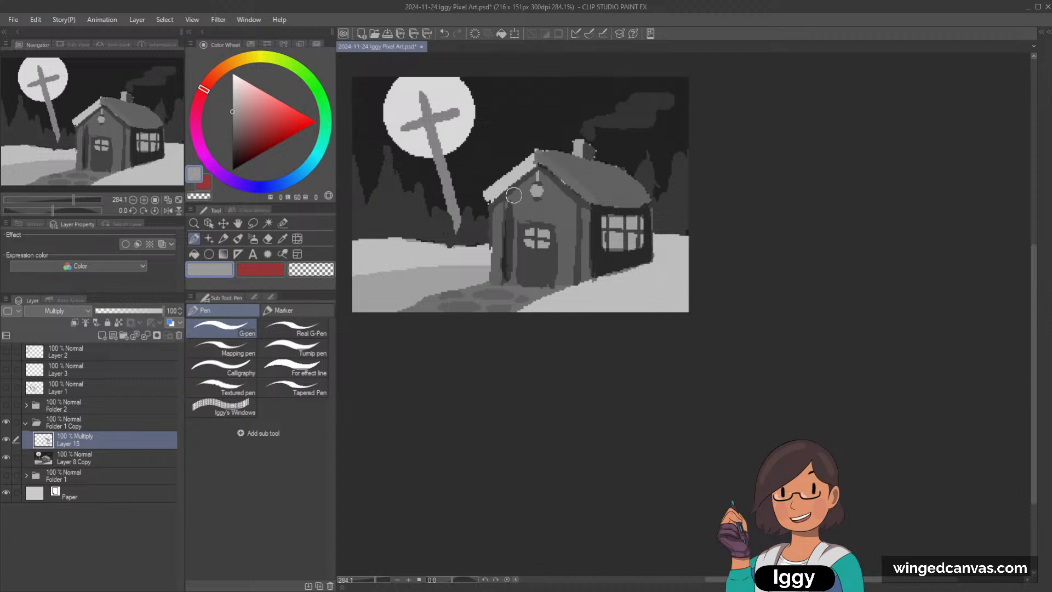
pyautogui.moveTo(513, 195); pyautogui.dragTo(514, 276)
pyautogui.moveTo(518, 190)
pyautogui.mouseDown()
pyautogui.moveTo(522, 196)
pyautogui.moveTo(530, 182)
pyautogui.moveTo(534, 199)
pyautogui.moveTo(546, 200)
pyautogui.moveTo(546, 181)
pyautogui.moveTo(555, 184)
pyautogui.moveTo(544, 171)
pyautogui.moveTo(553, 205)
pyautogui.moveTo(517, 215)
pyautogui.moveTo(569, 213)
pyautogui.moveTo(561, 193)
pyautogui.moveTo(574, 250)
pyautogui.mouseUp()
pyautogui.press(']')
pyautogui.press(']')
pyautogui.press(']')
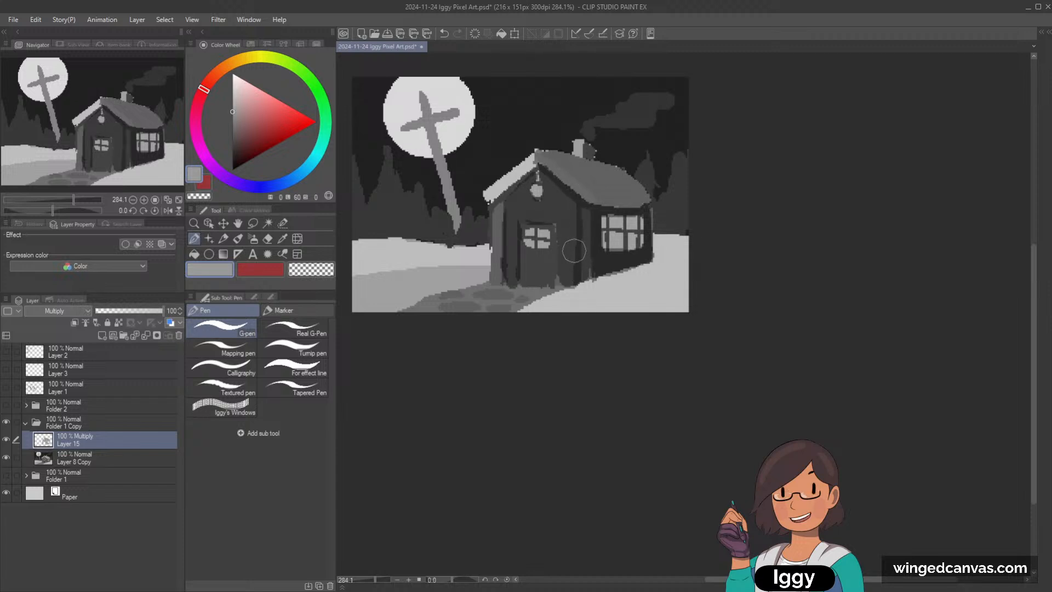
# Step: Cover the stone path and the lower snow bank beside it with the grey shadow
pyautogui.press('[')
pyautogui.moveTo(519, 289)
pyautogui.mouseDown()
pyautogui.moveTo(505, 257)
pyautogui.moveTo(576, 285)
pyautogui.moveTo(440, 308)
pyautogui.moveTo(517, 295)
pyautogui.moveTo(452, 330)
pyautogui.mouseUp()
pyautogui.press('[')
pyautogui.press(']')
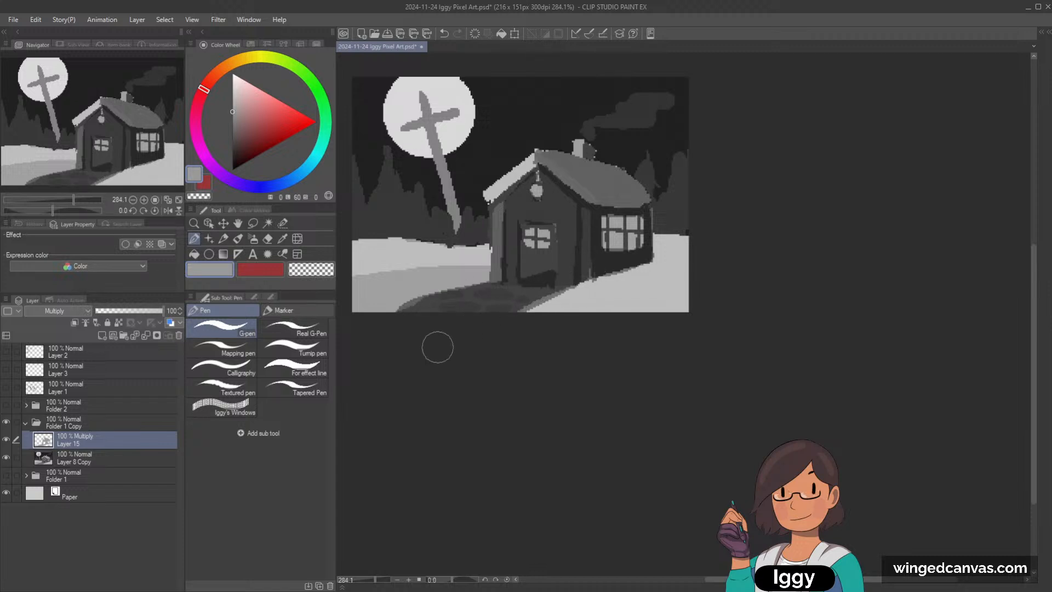
pyautogui.moveTo(473, 277); pyautogui.dragTo(353, 289)
pyautogui.moveTo(438, 280)
pyautogui.mouseDown()
pyautogui.moveTo(374, 316)
pyautogui.moveTo(416, 284)
pyautogui.moveTo(495, 269)
pyautogui.moveTo(535, 248)
pyautogui.mouseUp()
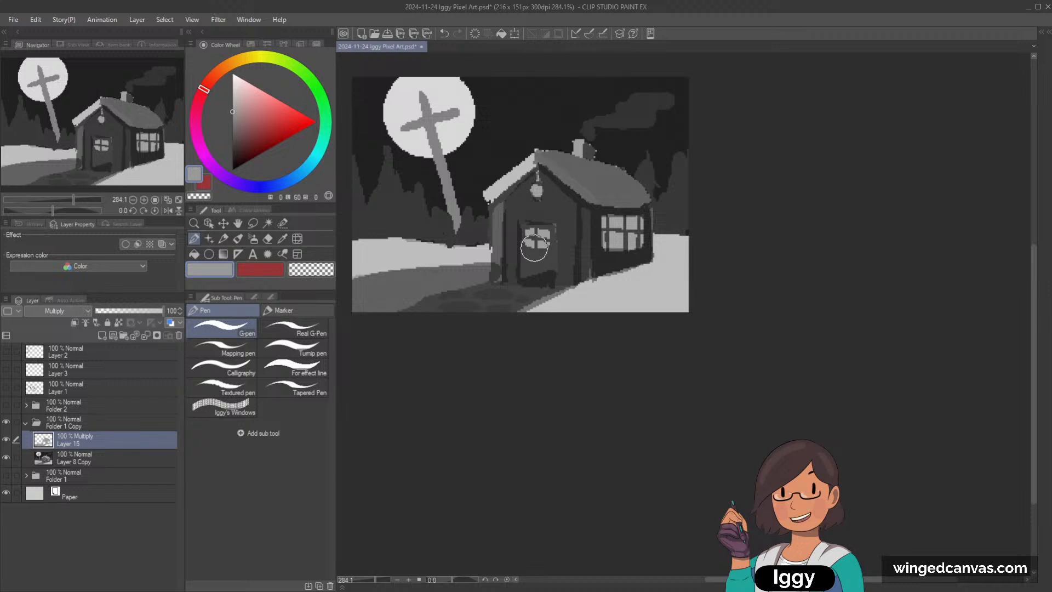
# Step: Lock transparent pixels and repaint the shadow over the snow bank and stone path in a lighter grey (luminosity 69)
pyautogui.click(119, 322)
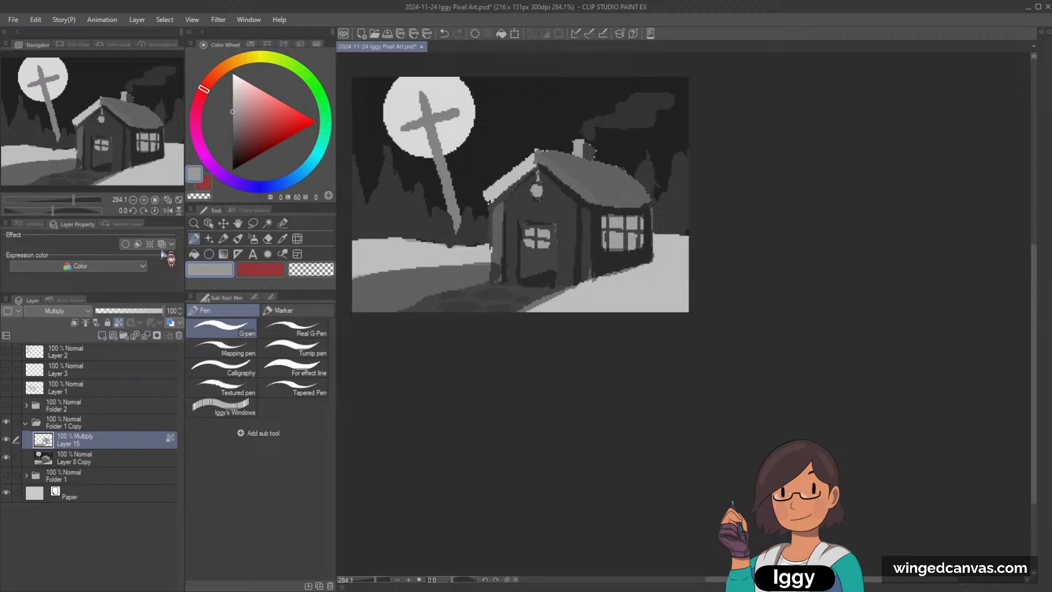
pyautogui.click(232, 108)
pyautogui.moveTo(384, 264)
pyautogui.mouseDown()
pyautogui.moveTo(411, 284)
pyautogui.moveTo(450, 279)
pyautogui.moveTo(482, 331)
pyautogui.mouseUp()
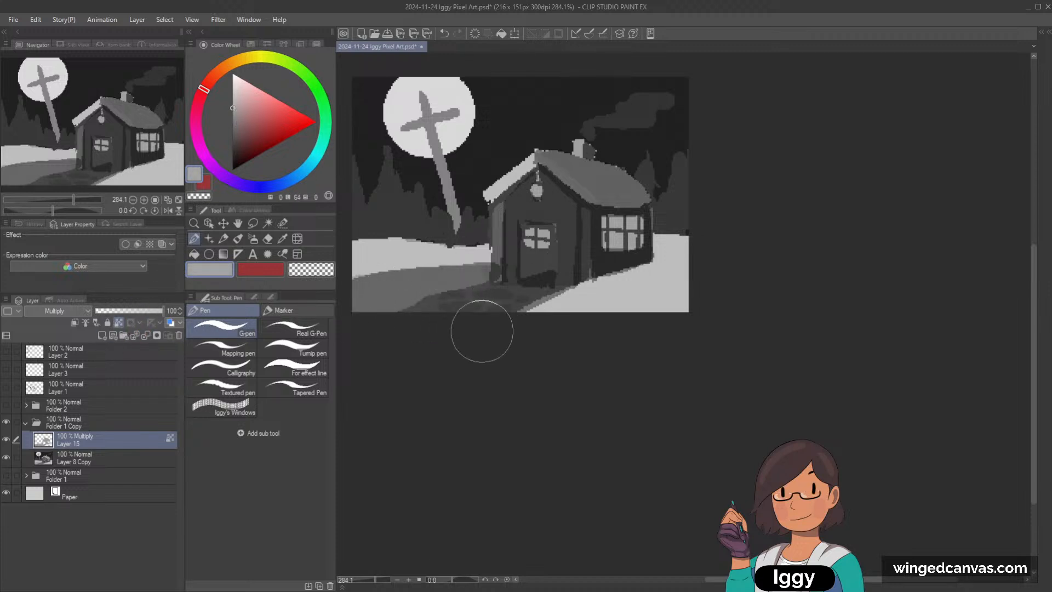
pyautogui.click(235, 103)
pyautogui.click(233, 103)
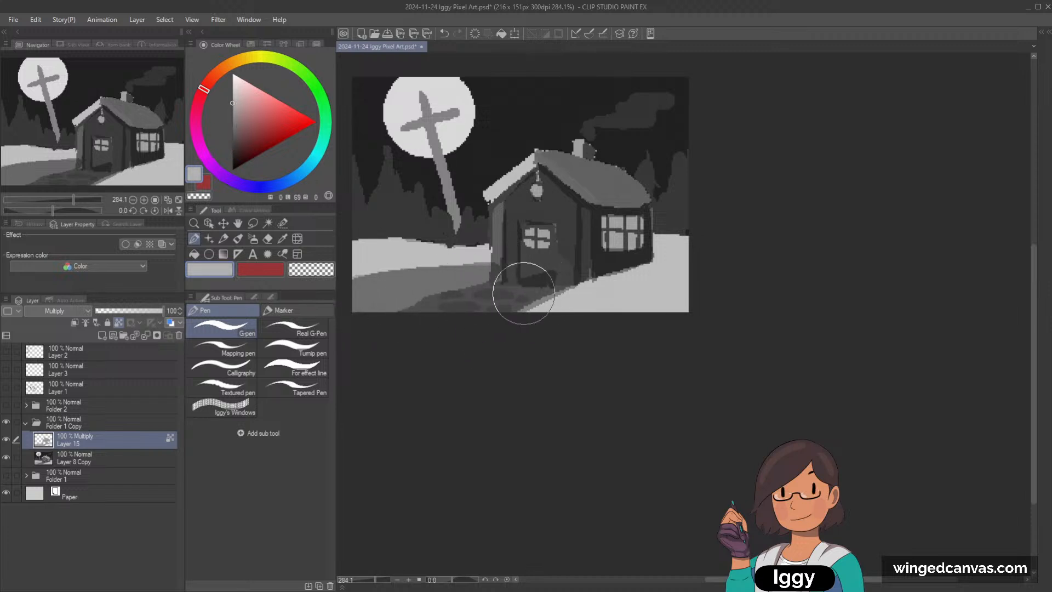
pyautogui.moveTo(524, 293)
pyautogui.mouseDown()
pyautogui.moveTo(440, 293)
pyautogui.moveTo(520, 304)
pyautogui.moveTo(478, 321)
pyautogui.mouseUp()
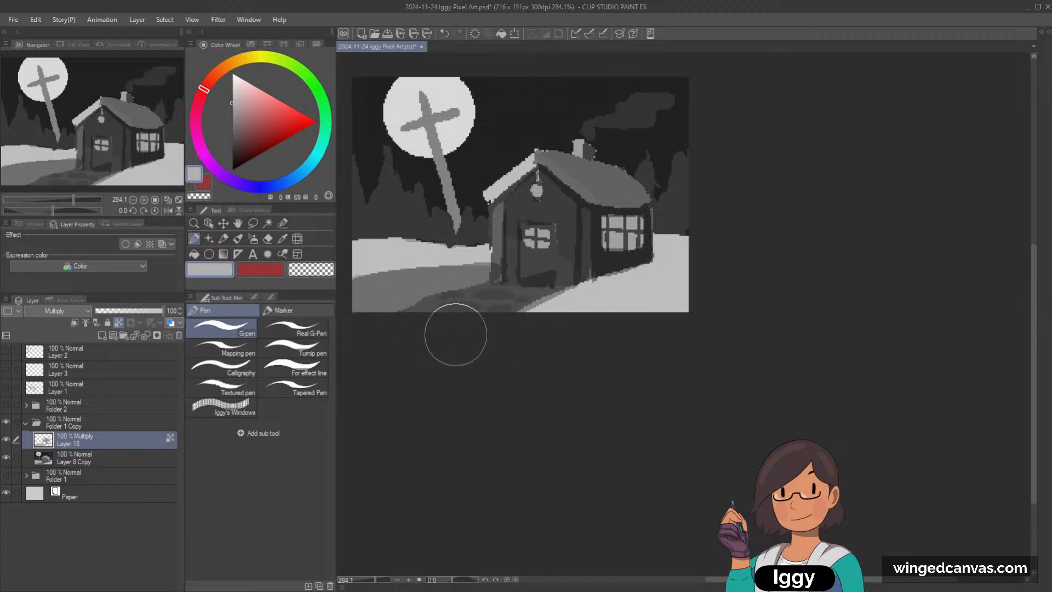
# Step: Unlock transparent pixels, pick up the snow shadow's grey from the layer, and return to the G-pen
pyautogui.click(311, 269)
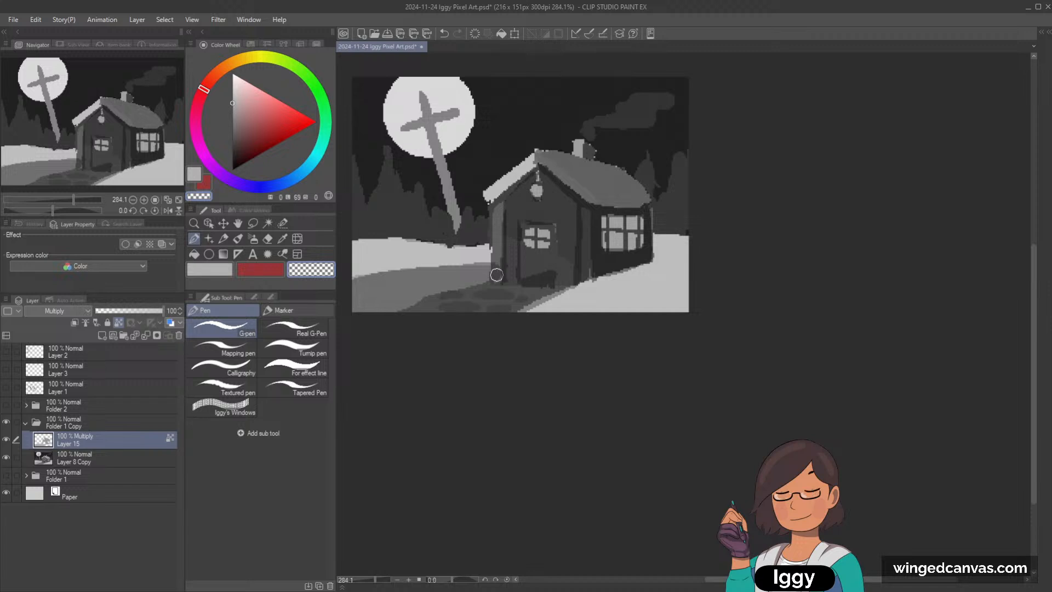
pyautogui.keyDown('alt'); pyautogui.click(473, 277); pyautogui.keyUp('alt')
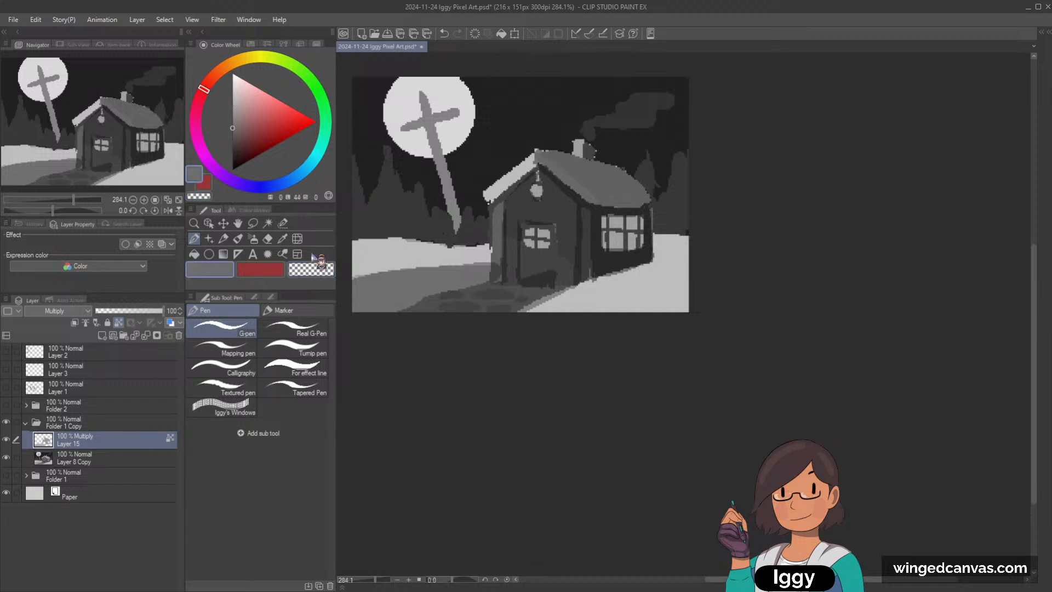
pyautogui.click(120, 324)
pyautogui.click(282, 239)
pyautogui.click(315, 333)
pyautogui.click(471, 276)
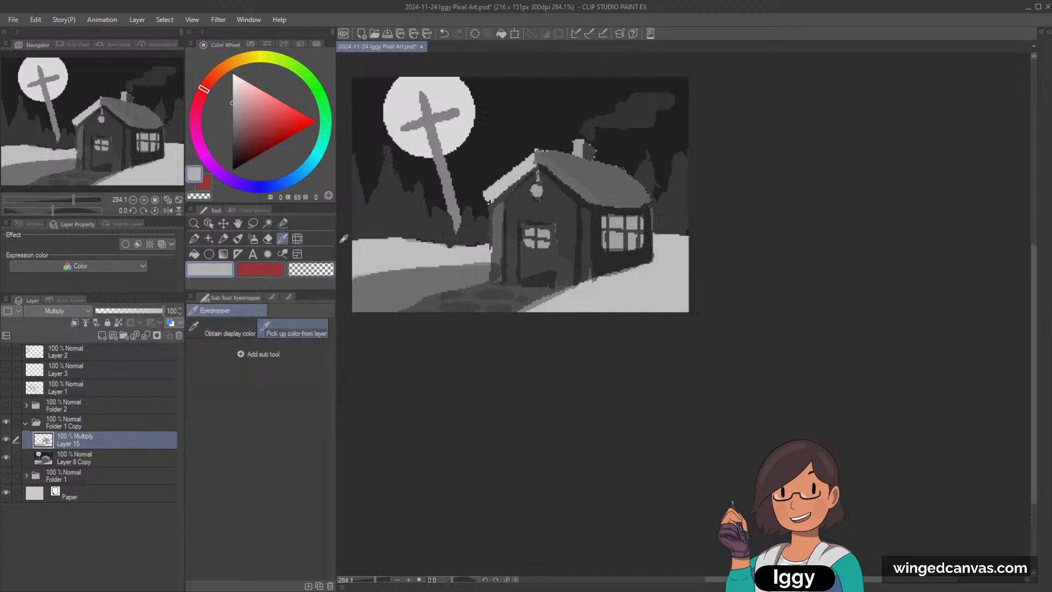
pyautogui.press('p')
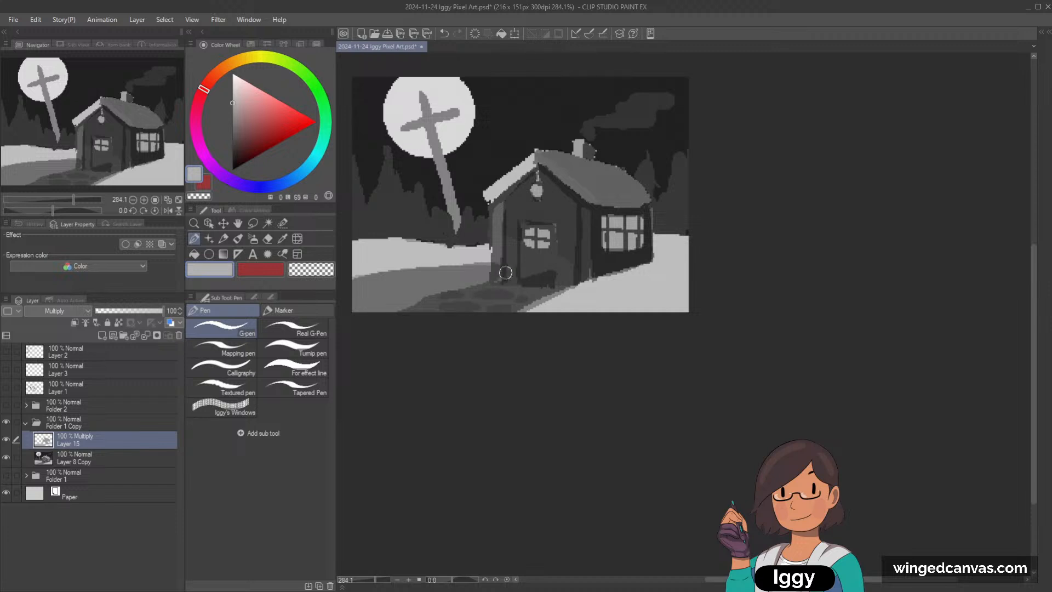
# Step: Extend the shadow between the house's base and the path, and erase the overspill along the foreground snow's edge
pyautogui.press(']')
pyautogui.press(']')
pyautogui.press(']')
pyautogui.moveTo(496, 273)
pyautogui.mouseDown()
pyautogui.moveTo(575, 281)
pyautogui.moveTo(590, 297)
pyautogui.moveTo(554, 301)
pyautogui.mouseUp()
pyautogui.press('c')
pyautogui.press('[')
pyautogui.press('[')
pyautogui.press('[')
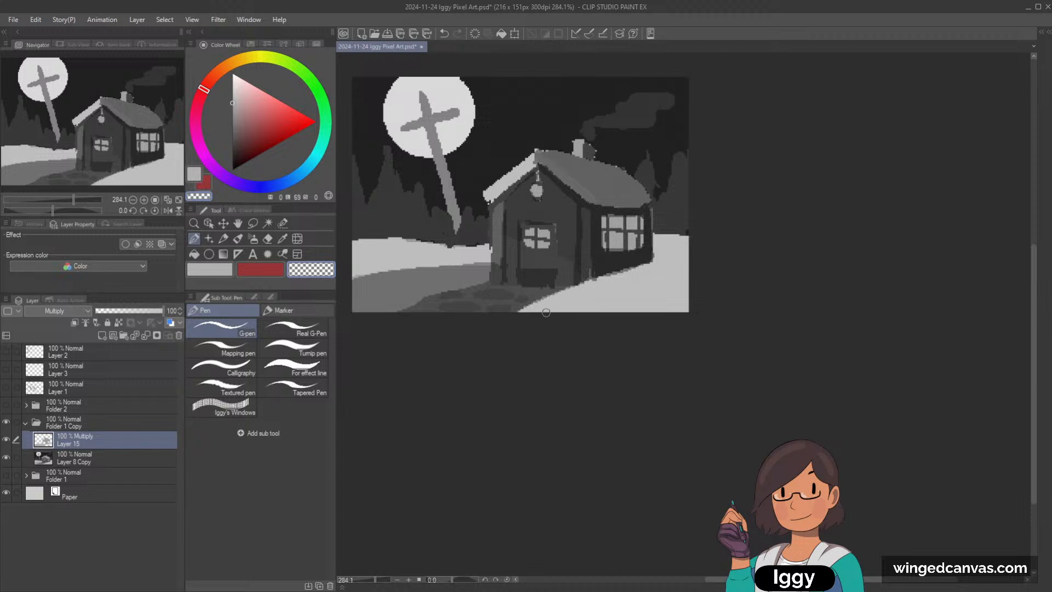
pyautogui.press('c')
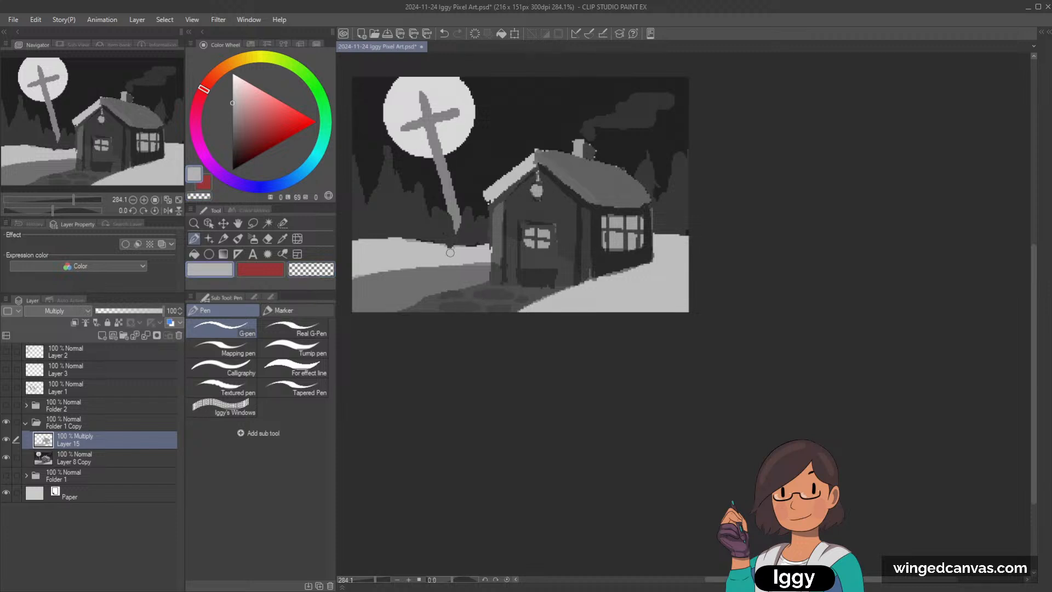
pyautogui.press(']')
pyautogui.press(']')
pyautogui.press(']')
pyautogui.moveTo(614, 287); pyautogui.dragTo(528, 305)
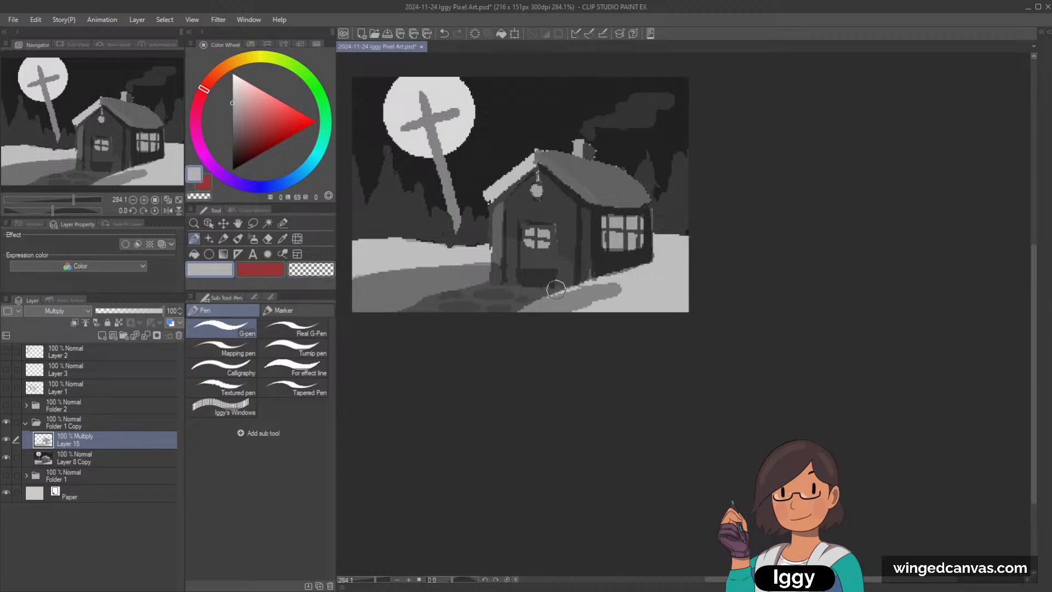
pyautogui.hotkey('ctrl', 'z')
# Step: Paint a broad grey shadow on the snow below the house's side wall out to the canvas edge
pyautogui.moveTo(599, 279)
pyautogui.mouseDown()
pyautogui.moveTo(675, 289)
pyautogui.moveTo(621, 273)
pyautogui.moveTo(725, 279)
pyautogui.mouseUp()
pyautogui.moveTo(646, 267); pyautogui.dragTo(733, 283)
pyautogui.press('[')
pyautogui.press('[')
pyautogui.press('[')
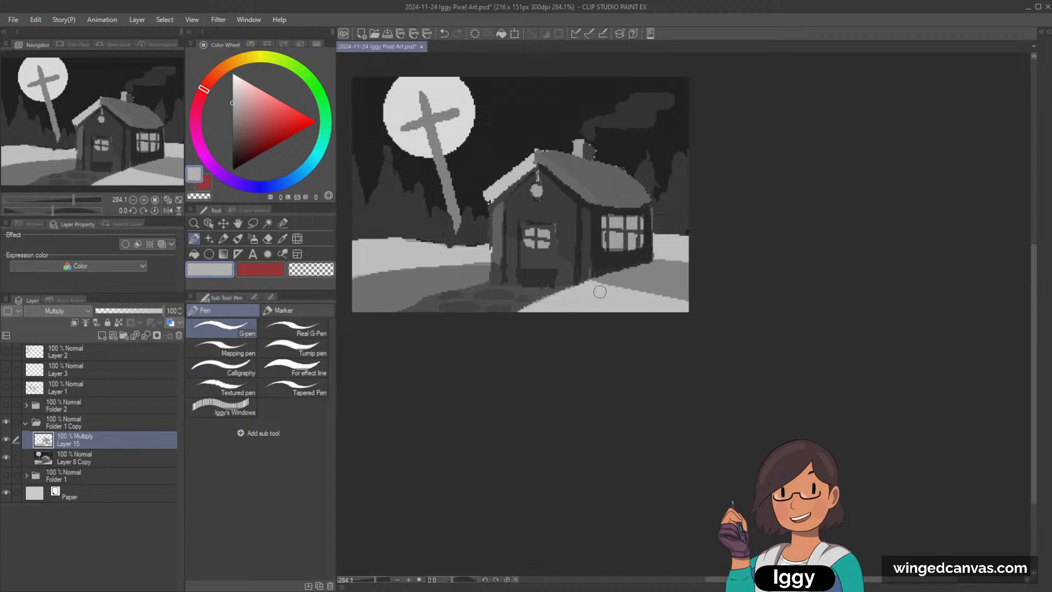
pyautogui.moveTo(589, 281); pyautogui.dragTo(687, 303)
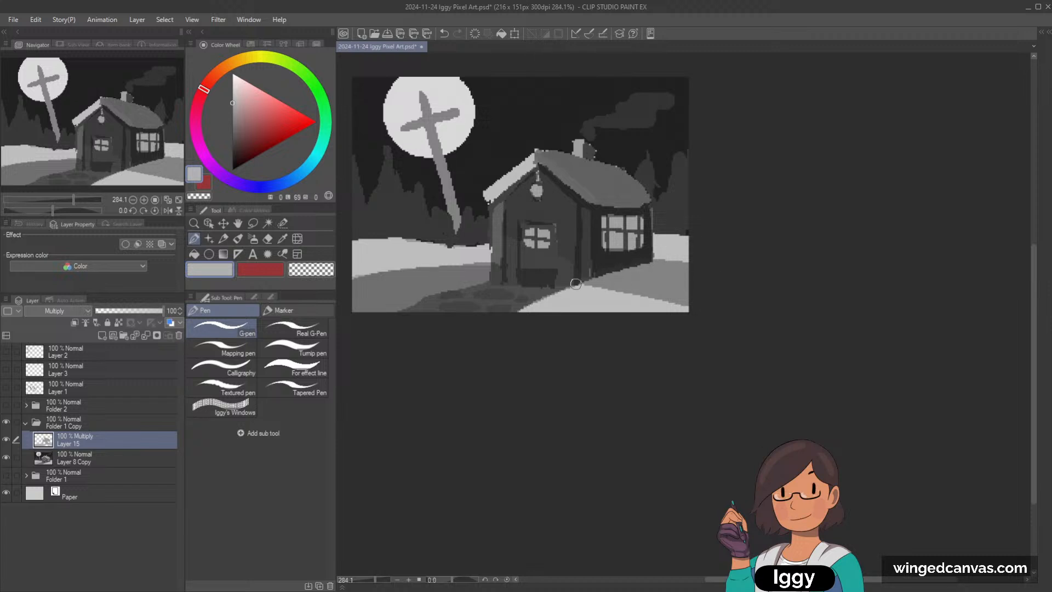
# Step: Set the paint to a lighter grey (luminosity 74), and erase the side shadow's lower edge to widen the lit foreground snow
pyautogui.click(118, 323)
pyautogui.click(232, 97)
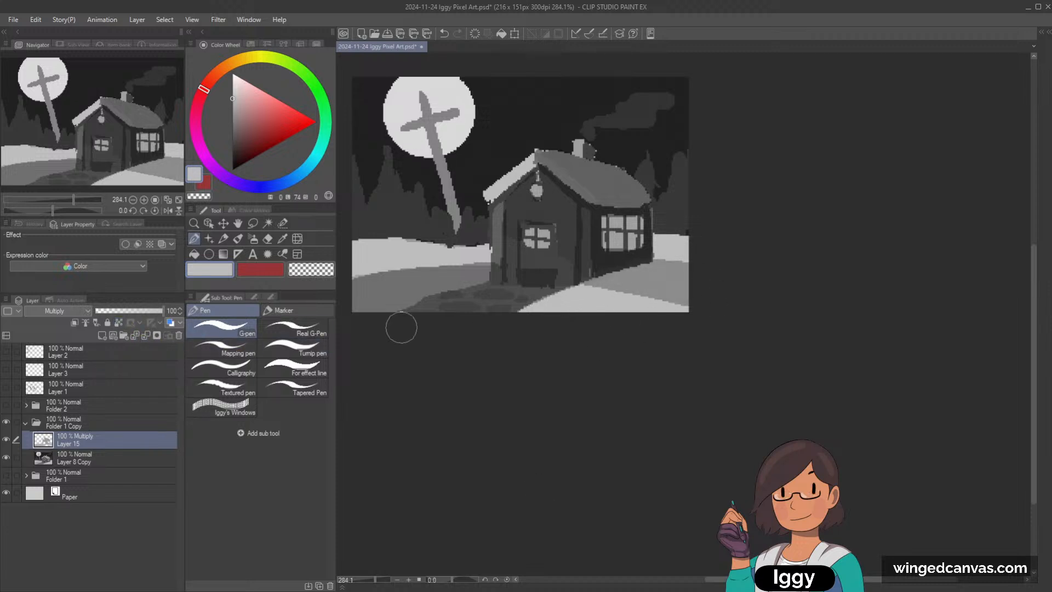
pyautogui.press('c')
pyautogui.press('[')
pyautogui.press('[')
pyautogui.press('[')
pyautogui.press('[')
pyautogui.press('[')
pyautogui.press('[')
pyautogui.moveTo(590, 291)
pyautogui.mouseDown()
pyautogui.moveTo(687, 302)
pyautogui.moveTo(601, 301)
pyautogui.moveTo(697, 310)
pyautogui.mouseUp()
pyautogui.press('c')
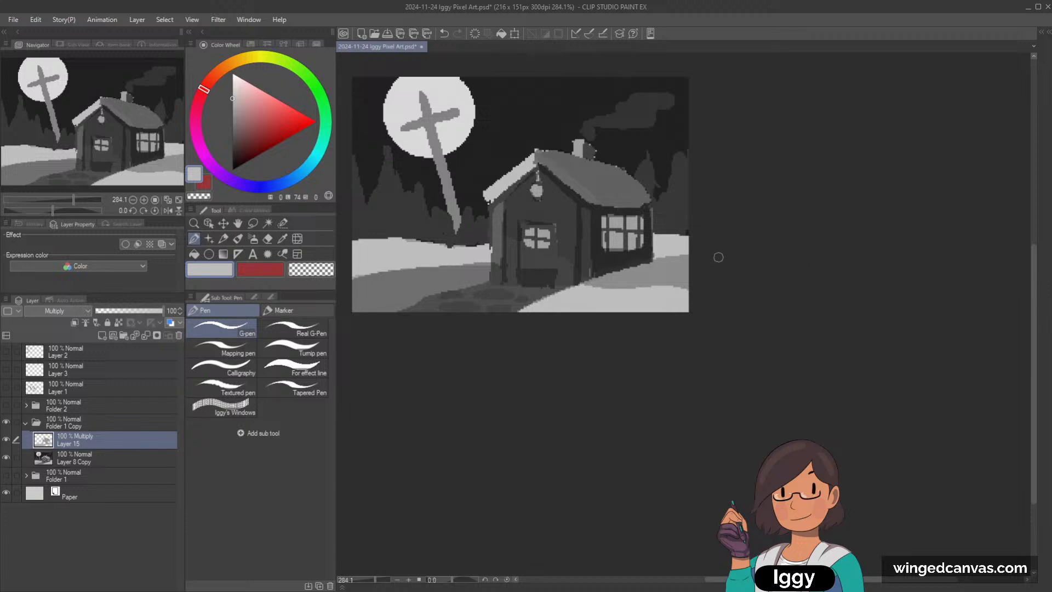
# Step: Paint a darker diagonal shadow stroke across the snow bank beside the path in grey (luminosity 58), undoing the test strokes
pyautogui.press('c')
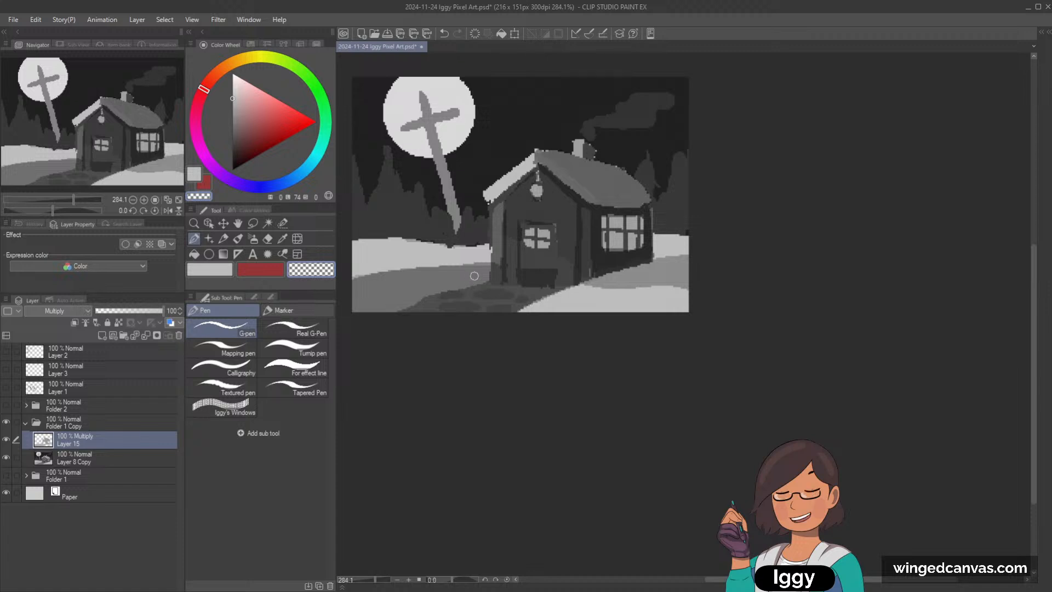
pyautogui.press('c')
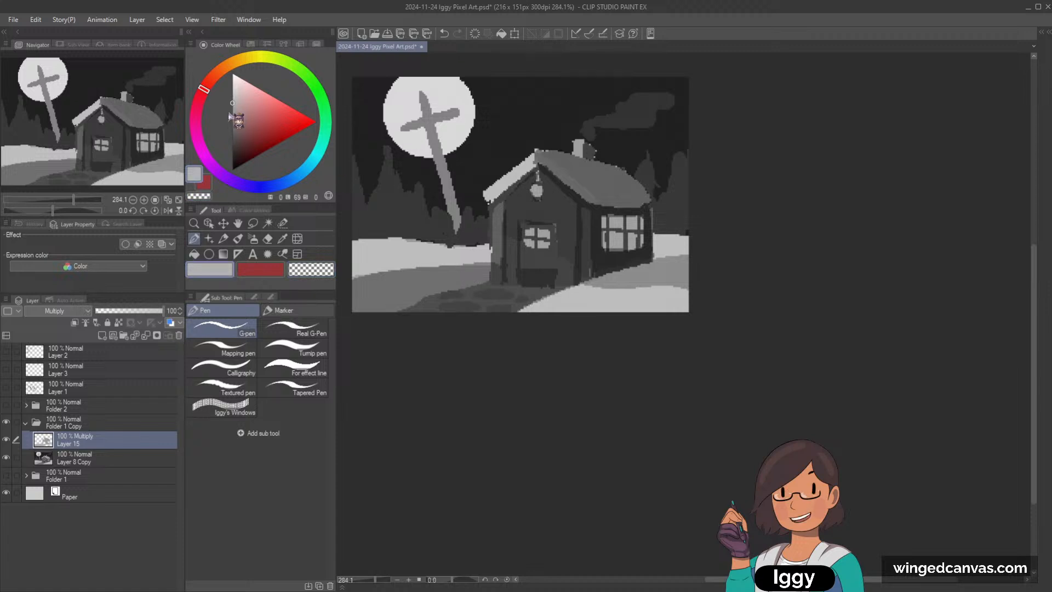
pyautogui.moveTo(234, 113); pyautogui.dragTo(246, 106)
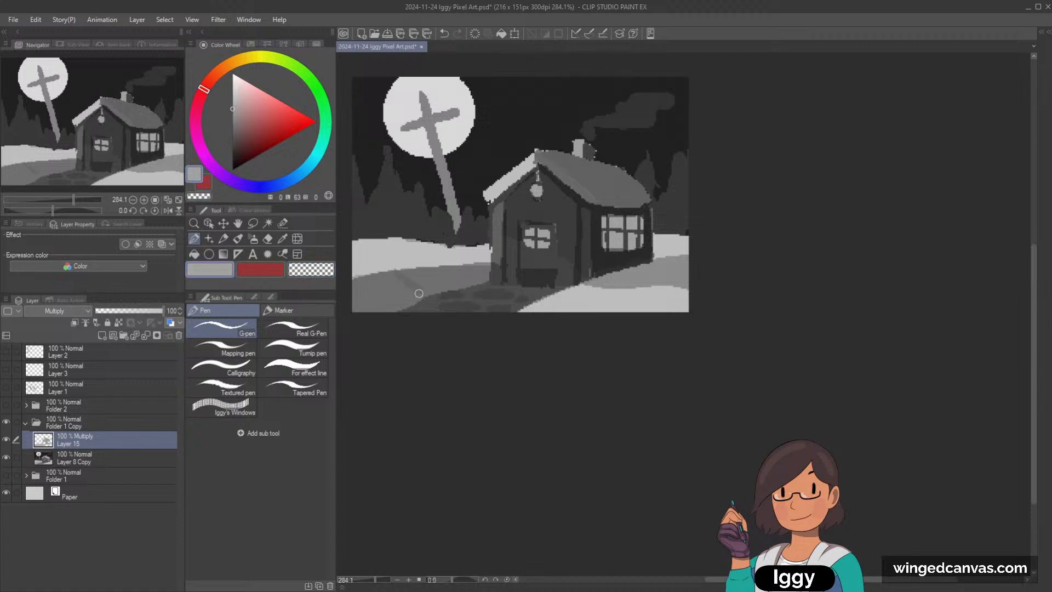
pyautogui.hotkey('ctrl', 'z')
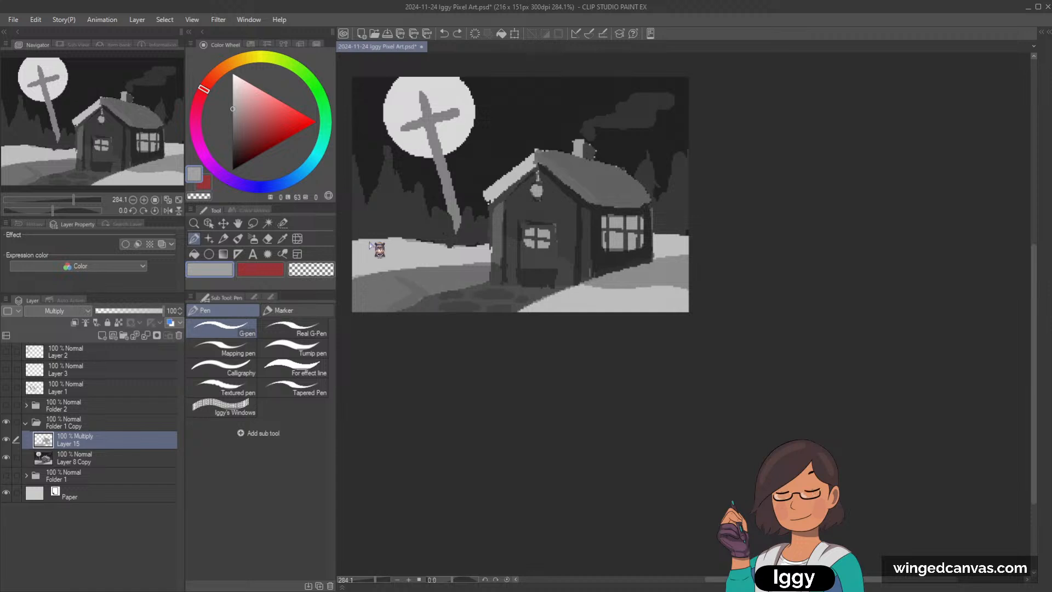
pyautogui.click(233, 120)
pyautogui.hotkey('ctrl', 'z')
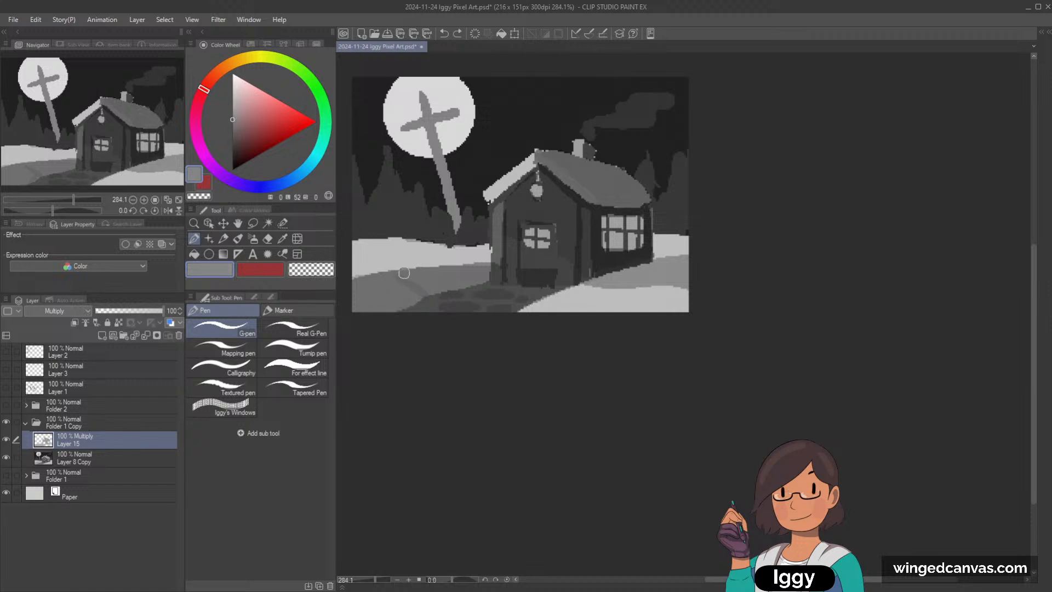
pyautogui.moveTo(425, 299); pyautogui.dragTo(399, 273)
pyautogui.hotkey('ctrl', 'z')
pyautogui.click(233, 115)
pyautogui.moveTo(402, 274); pyautogui.dragTo(423, 297)
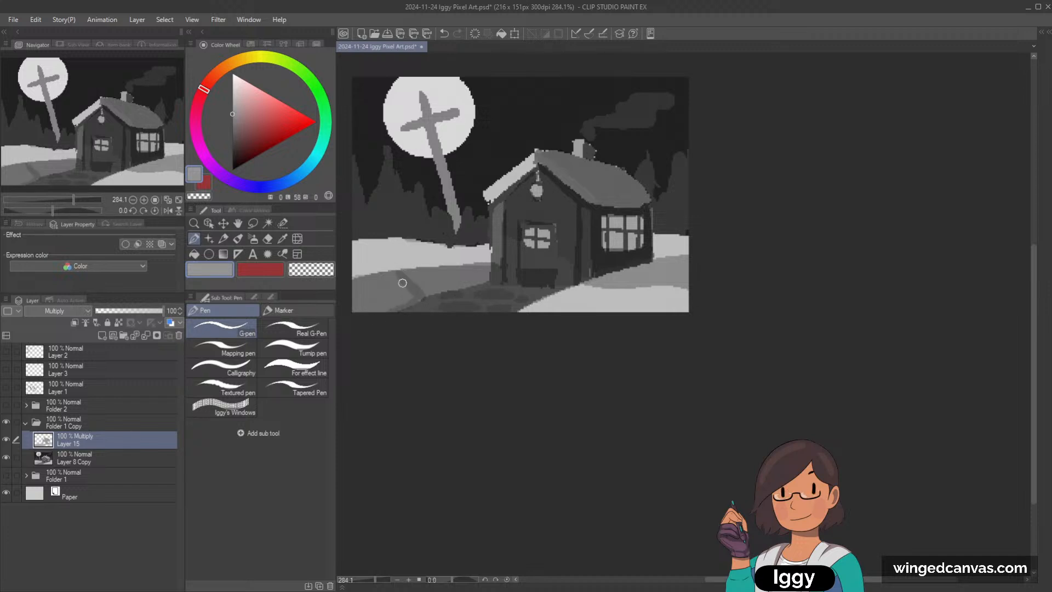
pyautogui.press('c')
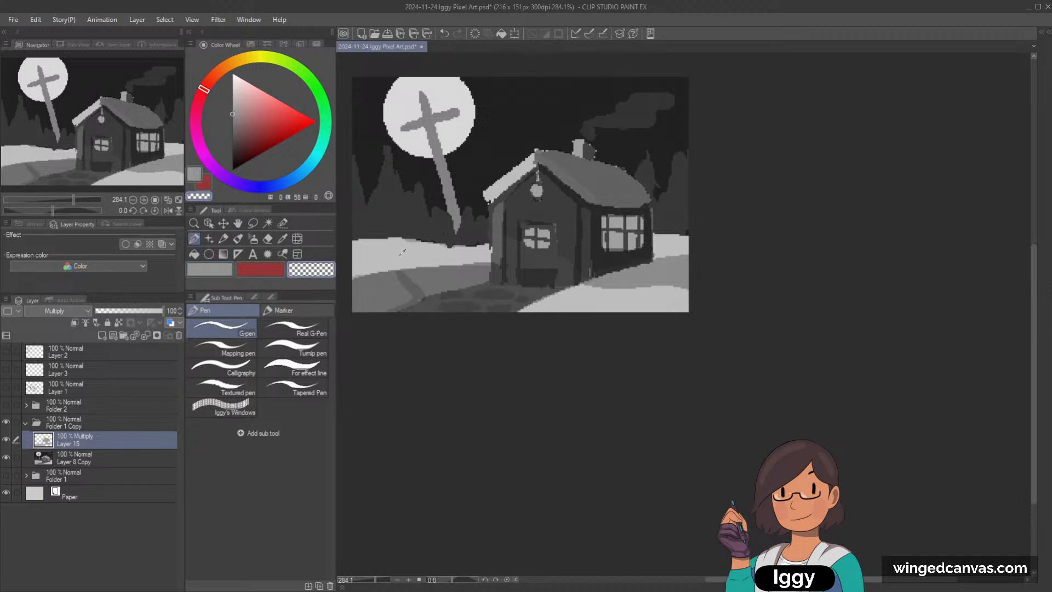
# Step: Shade the far snow bank below the cross with pale grey (luminosity 93), undoing the darker attempts
pyautogui.click(234, 106)
pyautogui.moveTo(349, 246); pyautogui.dragTo(404, 244)
pyautogui.hotkey('ctrl', 'z')
pyautogui.press('[')
pyautogui.press('[')
pyautogui.press(']')
pyautogui.press(']')
pyautogui.press(']')
pyautogui.press(']')
pyautogui.hotkey('ctrl', 'z')
pyautogui.hotkey('ctrl', 'z')
pyautogui.click(232, 81)
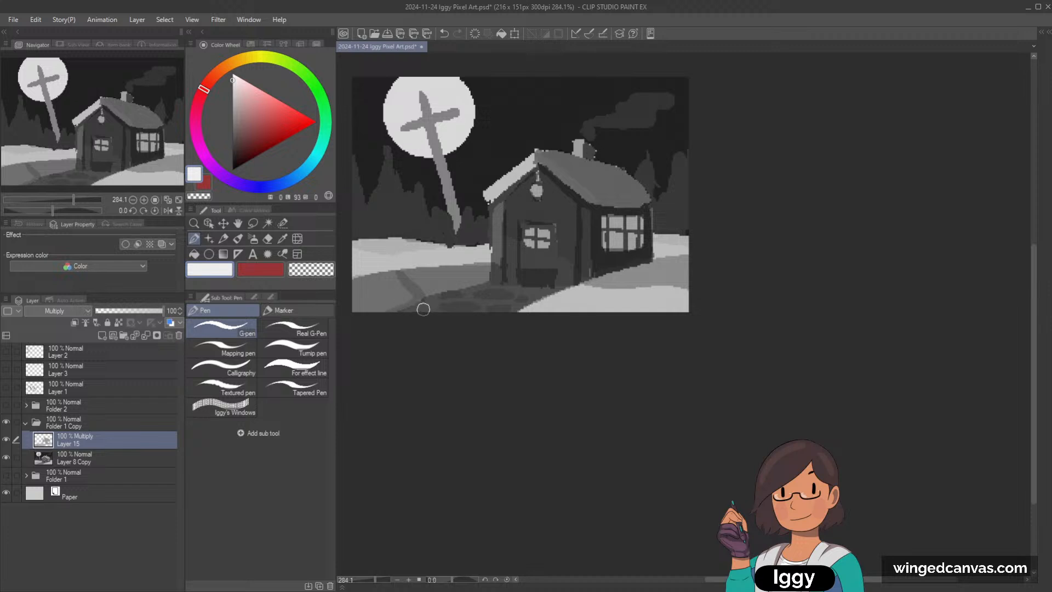
# Step: Shade the lower part of the treeline around the cross's base with light grey (luminosity 78)
pyautogui.click(70, 131)
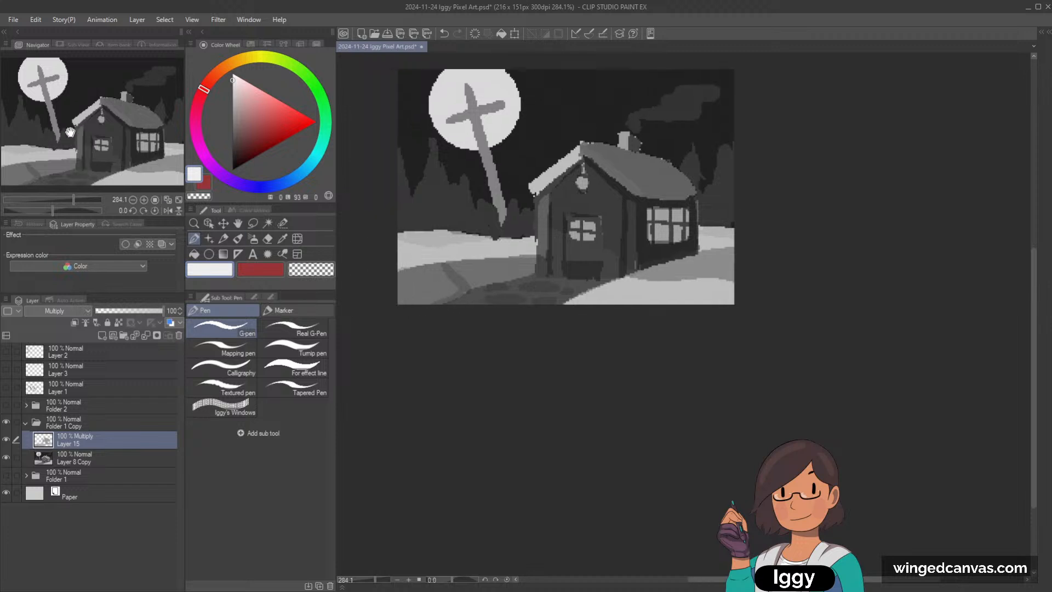
pyautogui.click(233, 95)
pyautogui.moveTo(401, 175)
pyautogui.mouseDown()
pyautogui.moveTo(407, 218)
pyautogui.moveTo(396, 176)
pyautogui.moveTo(398, 222)
pyautogui.moveTo(419, 221)
pyautogui.moveTo(431, 185)
pyautogui.moveTo(406, 216)
pyautogui.moveTo(441, 192)
pyautogui.moveTo(435, 178)
pyautogui.moveTo(452, 219)
pyautogui.moveTo(438, 200)
pyautogui.moveTo(427, 226)
pyautogui.moveTo(432, 213)
pyautogui.moveTo(427, 221)
pyautogui.moveTo(468, 228)
pyautogui.moveTo(459, 199)
pyautogui.moveTo(469, 223)
pyautogui.moveTo(493, 230)
pyautogui.mouseUp()
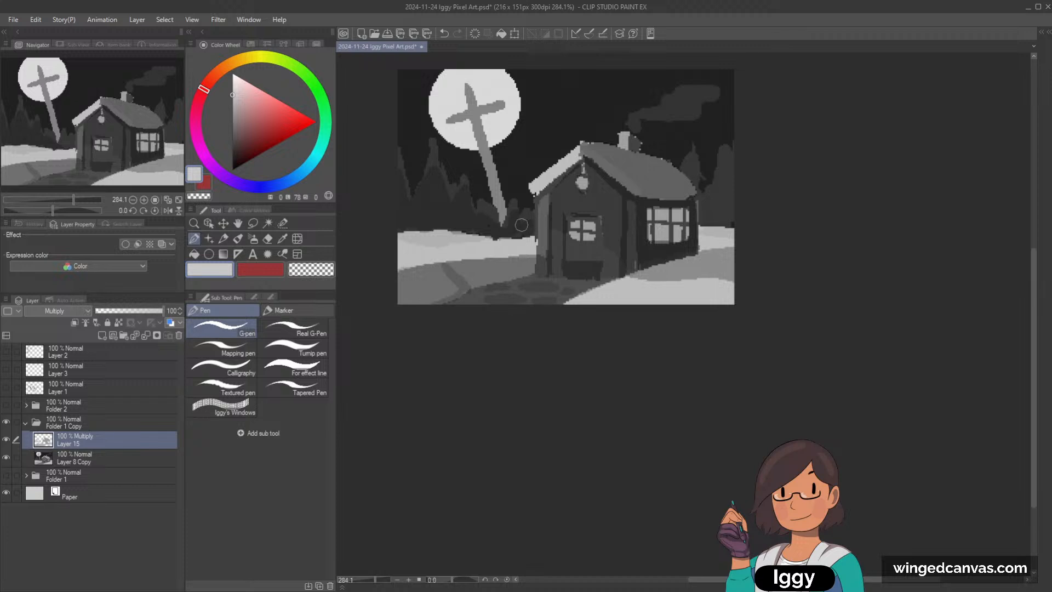
# Step: Shade the treeline to the right of the house with light grey (luminosity 78)
pyautogui.moveTo(723, 189); pyautogui.dragTo(724, 198)
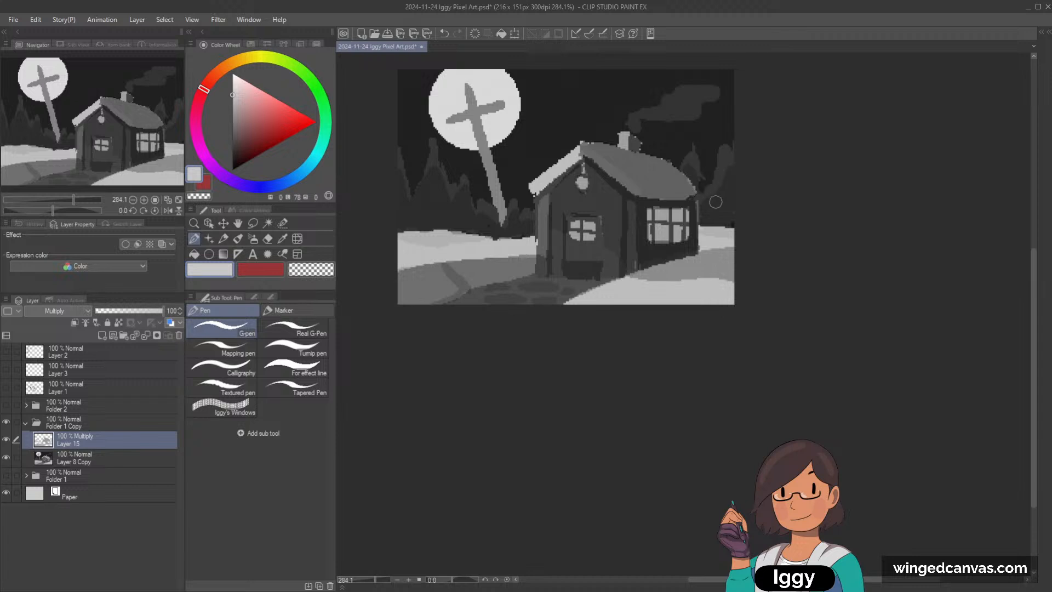
pyautogui.scroll(-3, 720, 227)
pyautogui.moveTo(65, 132); pyautogui.dragTo(86, 138)
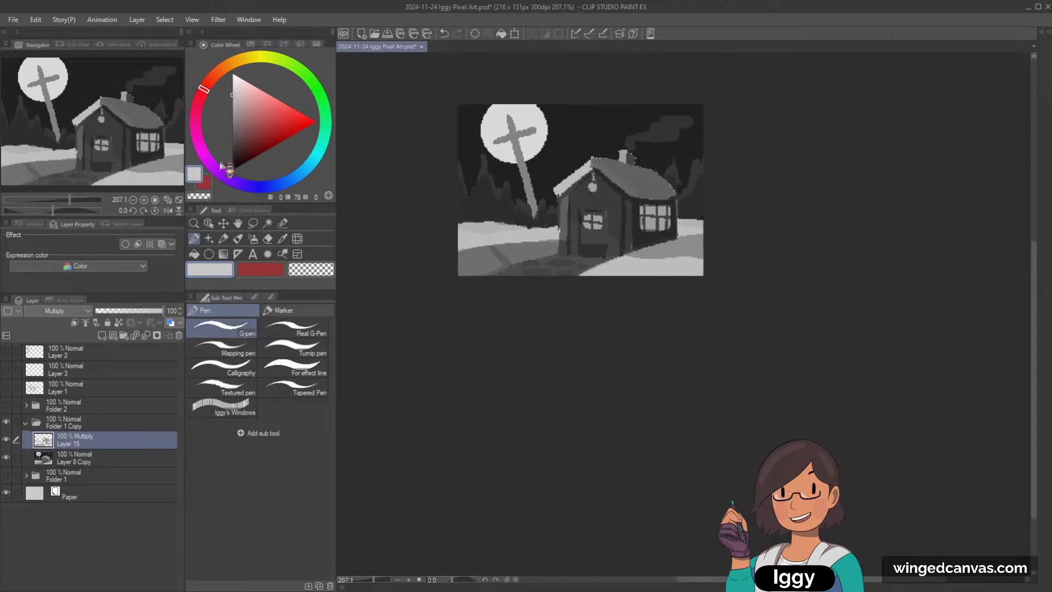
# Step: Shade the cross along its shaft and crossbar with light grey (luminosity 78), redoing the first shaft stroke
pyautogui.scroll(3, 533, 143)
pyautogui.moveTo(509, 135)
pyautogui.mouseDown()
pyautogui.moveTo(513, 157)
pyautogui.moveTo(538, 231)
pyautogui.mouseUp()
pyautogui.hotkey('ctrl', 'z')
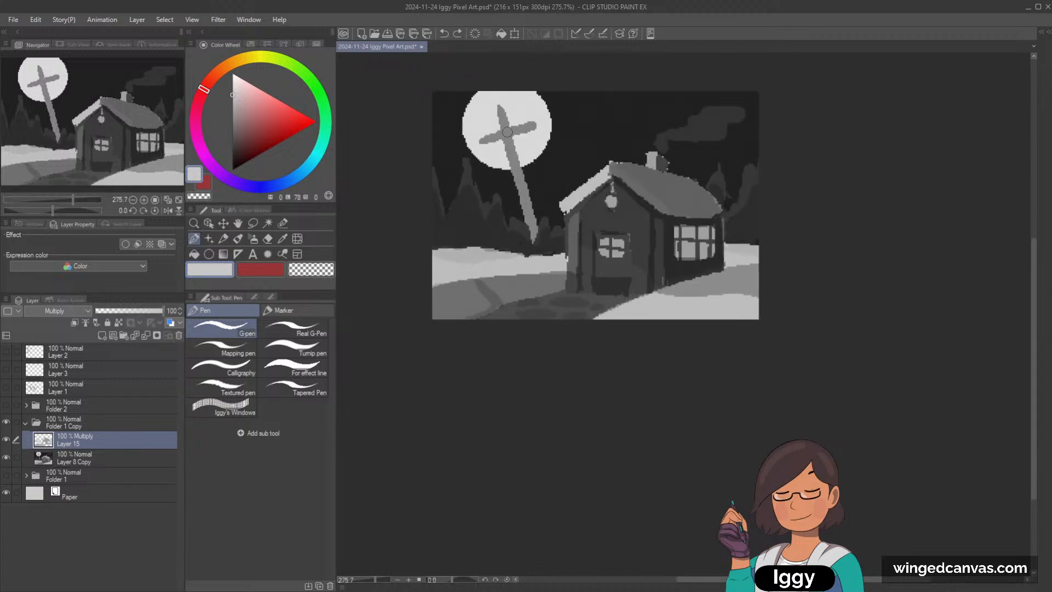
pyautogui.moveTo(508, 133); pyautogui.dragTo(539, 239)
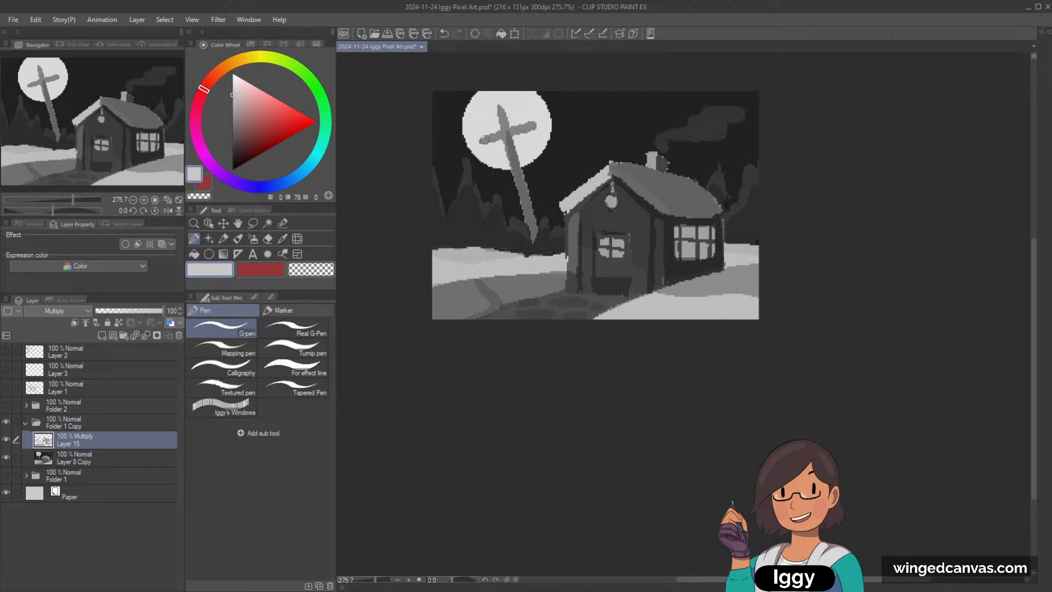
pyautogui.moveTo(484, 141); pyautogui.dragTo(535, 126)
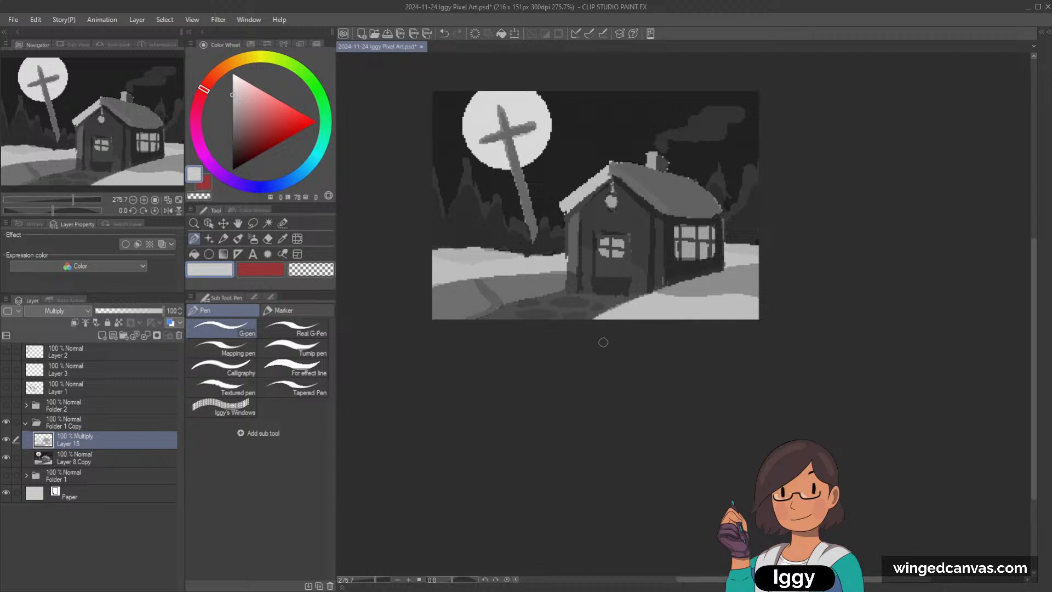
pyautogui.scroll(-1, 603, 342)
pyautogui.moveTo(114, 147); pyautogui.dragTo(134, 155)
pyautogui.scroll(-1, 679, 211)
pyautogui.scroll(1, 712, 225)
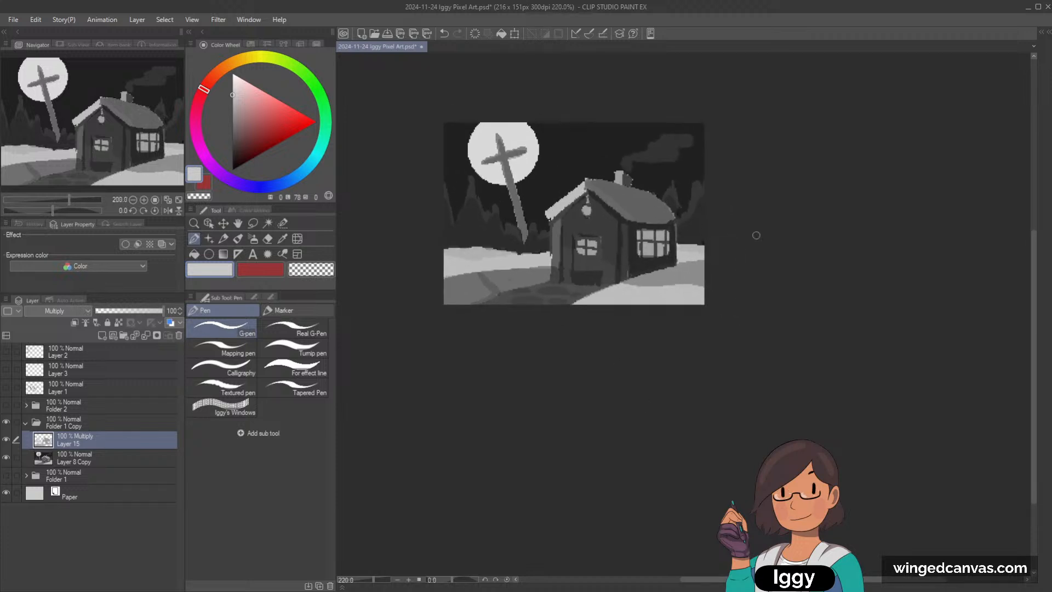
# Step: Add a new layer above the Multiply shading layer and set its blending mode to Glow dodge
pyautogui.click(102, 335)
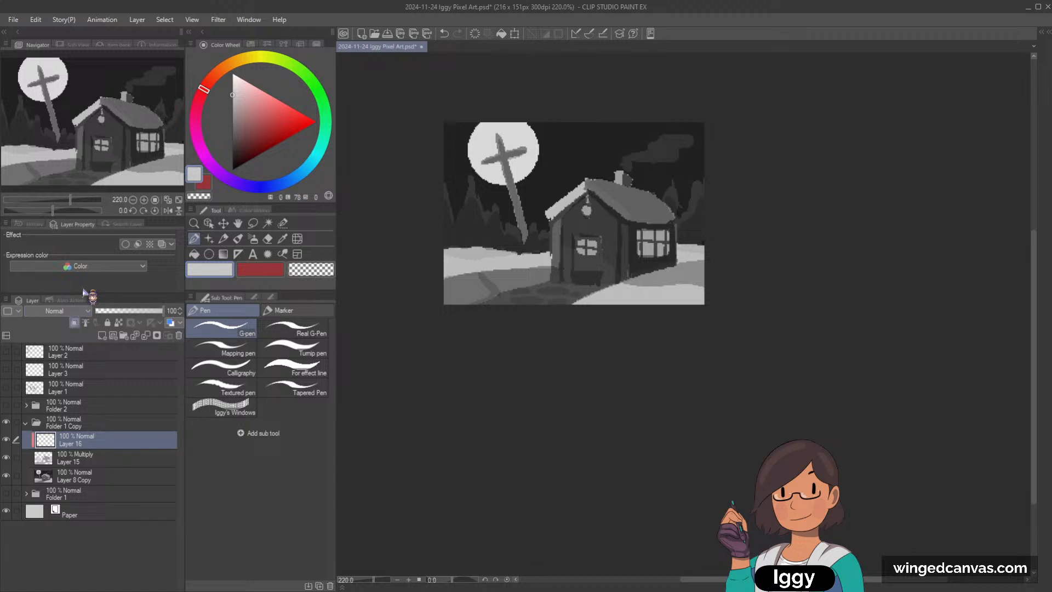
pyautogui.click(70, 111)
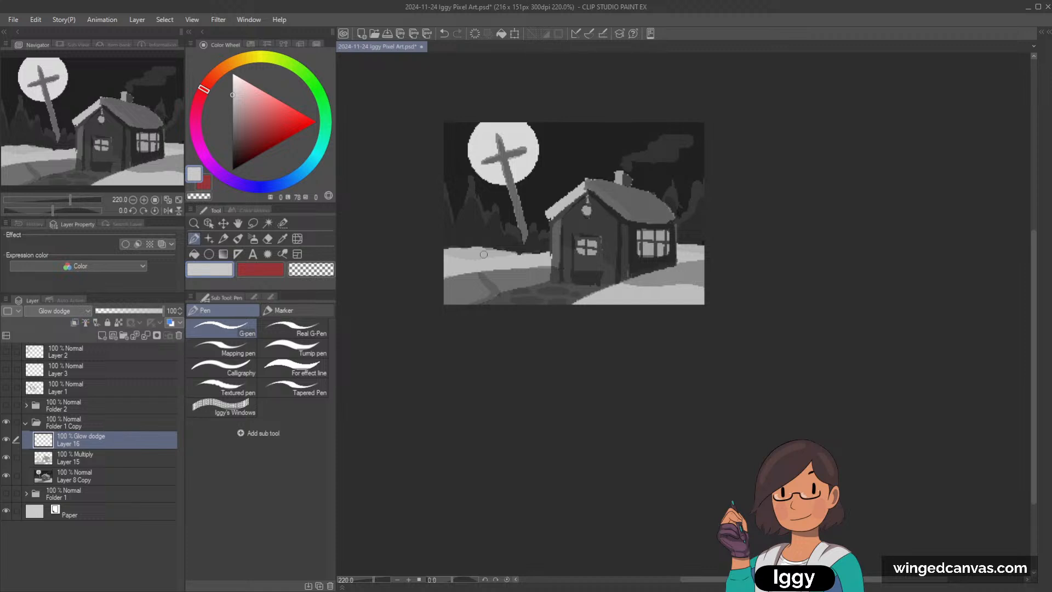
pyautogui.moveTo(441, 272); pyautogui.dragTo(538, 261)
pyautogui.hotkey('ctrl', 'z')
pyautogui.moveTo(650, 278); pyautogui.dragTo(693, 267)
pyautogui.scroll(4, 697, 262)
pyautogui.hotkey('ctrl', 'z')
pyautogui.moveTo(613, 284); pyautogui.dragTo(680, 270)
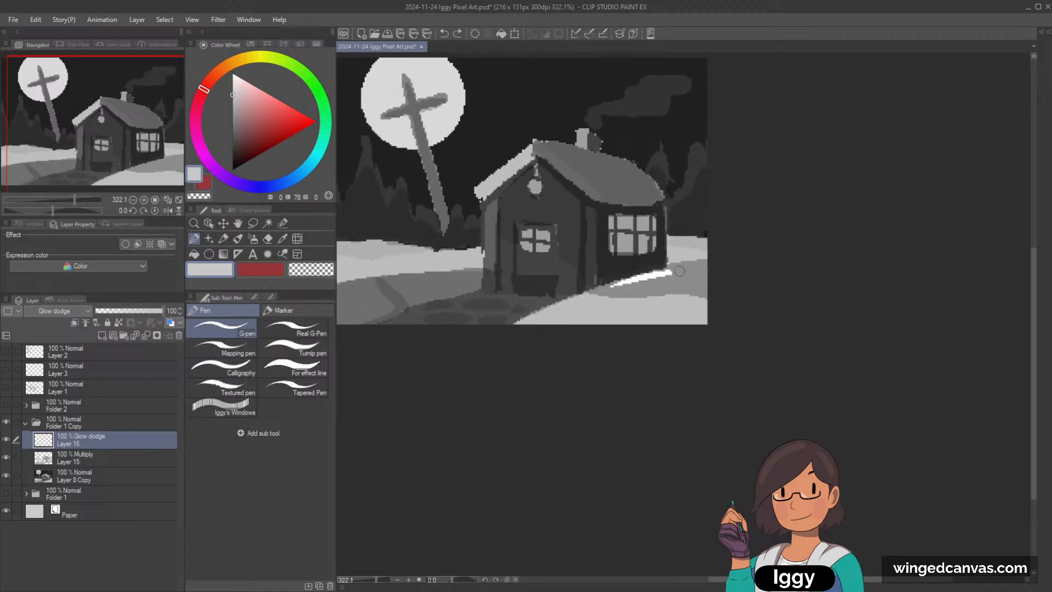
pyautogui.hotkey('ctrl', 'z')
pyautogui.moveTo(619, 222); pyautogui.dragTo(624, 223)
pyautogui.hotkey('ctrl', 'z')
# Step: Set the paint to grey (luminosity 45) and brighten the side window's panes and the snow bank below that window
pyautogui.moveTo(235, 92); pyautogui.dragTo(232, 127)
pyautogui.moveTo(624, 225); pyautogui.dragTo(625, 222)
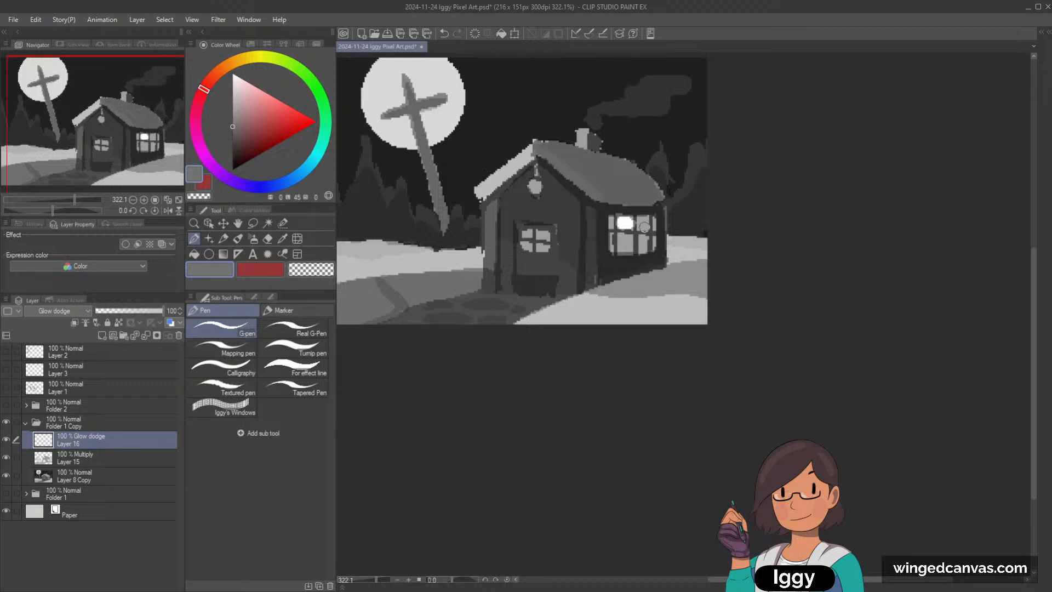
pyautogui.moveTo(622, 239)
pyautogui.mouseDown()
pyautogui.moveTo(610, 234)
pyautogui.moveTo(612, 219)
pyautogui.moveTo(653, 221)
pyautogui.moveTo(648, 239)
pyautogui.moveTo(612, 250)
pyautogui.moveTo(654, 251)
pyautogui.mouseUp()
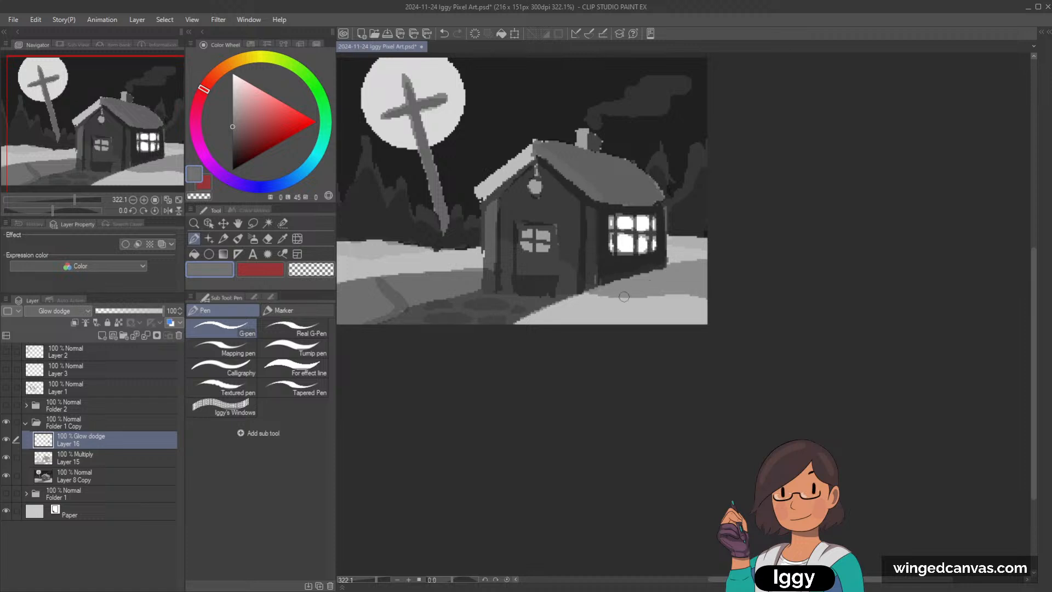
pyautogui.moveTo(627, 285); pyautogui.dragTo(706, 275)
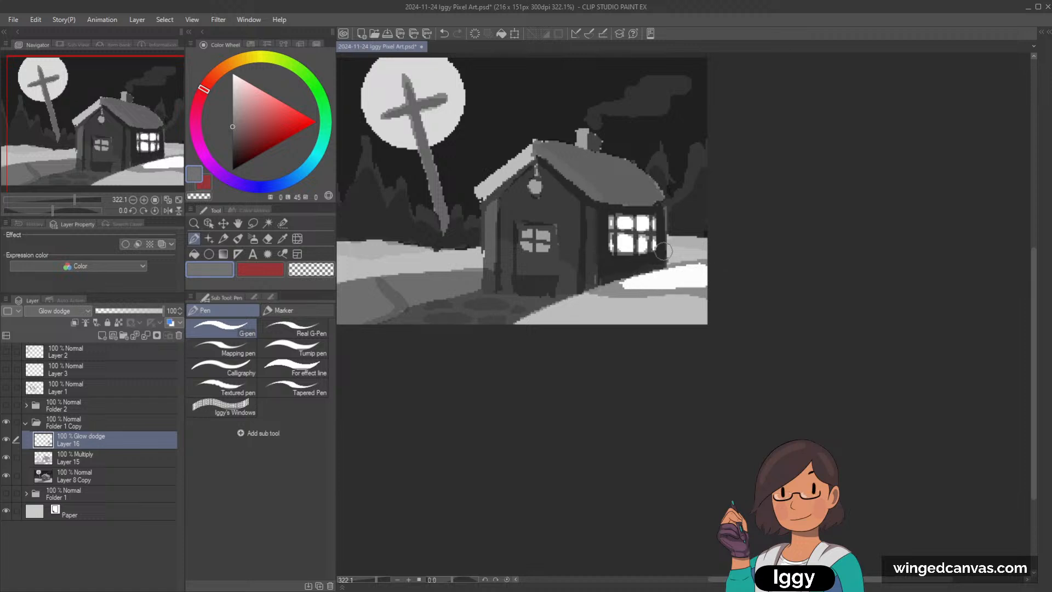
# Step: Brighten the upper panes of the door window and the lantern hanging under the gable
pyautogui.moveTo(527, 237); pyautogui.dragTo(544, 235)
pyautogui.moveTo(536, 186)
pyautogui.mouseDown()
pyautogui.moveTo(578, 202)
pyautogui.moveTo(518, 216)
pyautogui.moveTo(560, 214)
pyautogui.moveTo(521, 195)
pyautogui.moveTo(561, 191)
pyautogui.mouseUp()
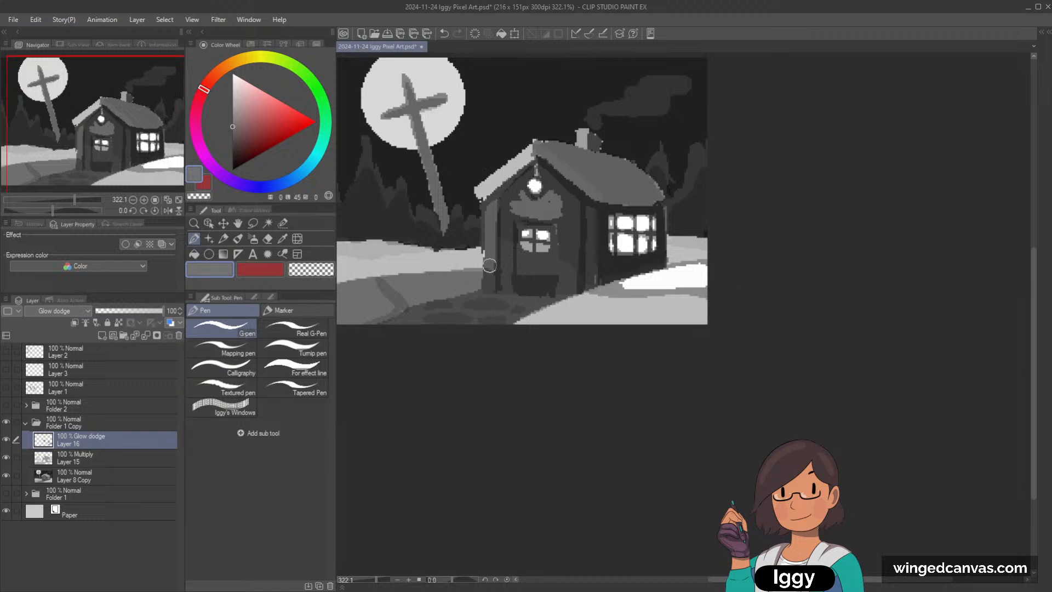
pyautogui.moveTo(509, 198); pyautogui.dragTo(518, 198)
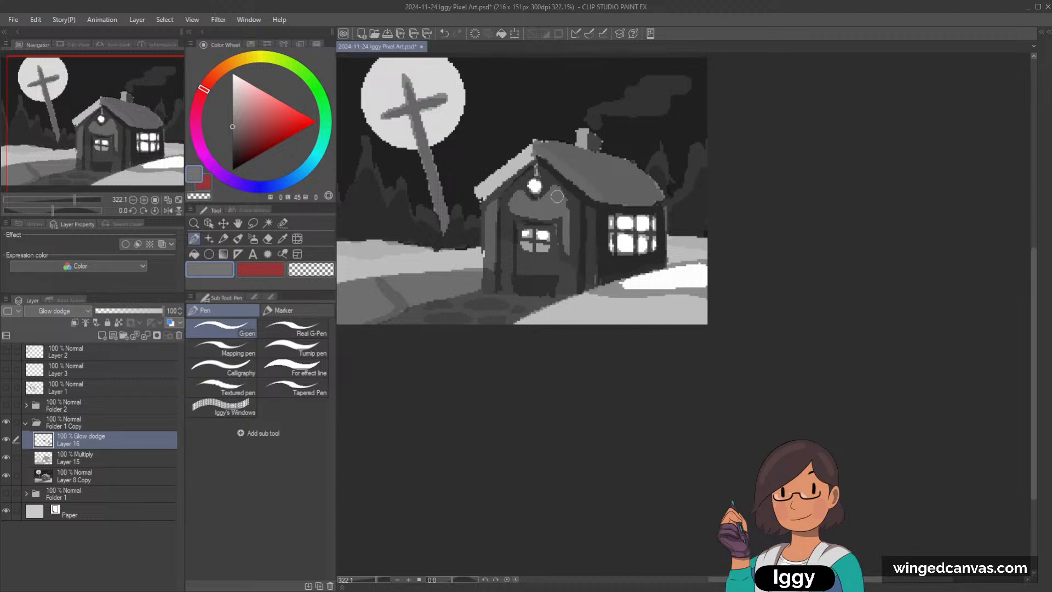
pyautogui.moveTo(508, 282)
pyautogui.mouseDown()
pyautogui.moveTo(508, 207)
pyautogui.moveTo(506, 286)
pyautogui.mouseUp()
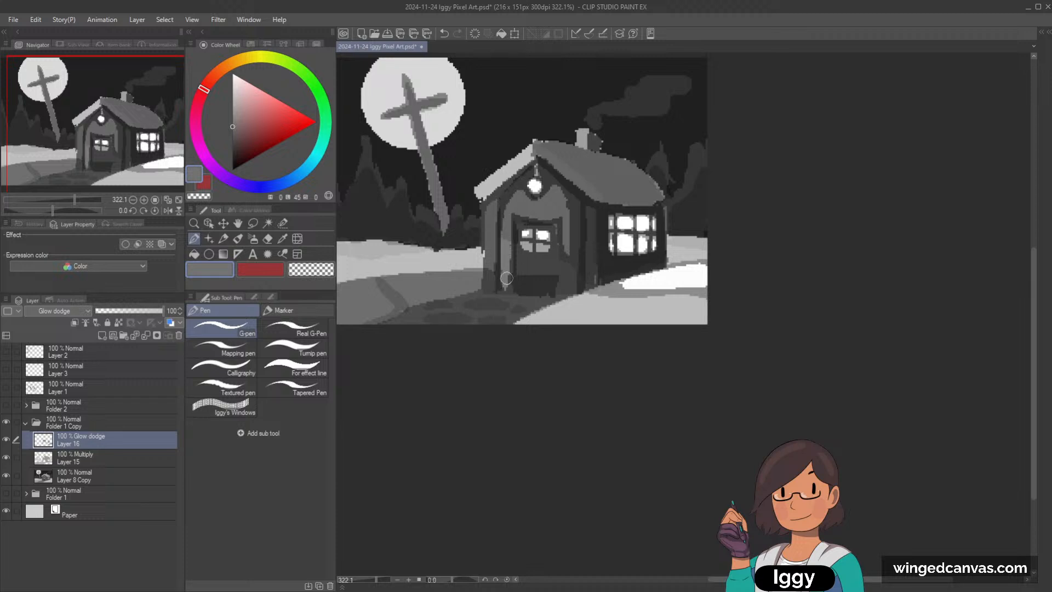
pyautogui.hotkey('ctrl', 'z')
pyautogui.hotkey('ctrl', 'z')
pyautogui.hotkey('ctrl', 'z')
pyautogui.hotkey('ctrl', 'z')
pyautogui.hotkey('ctrl', 'z')
pyautogui.hotkey('ctrl', 'z')
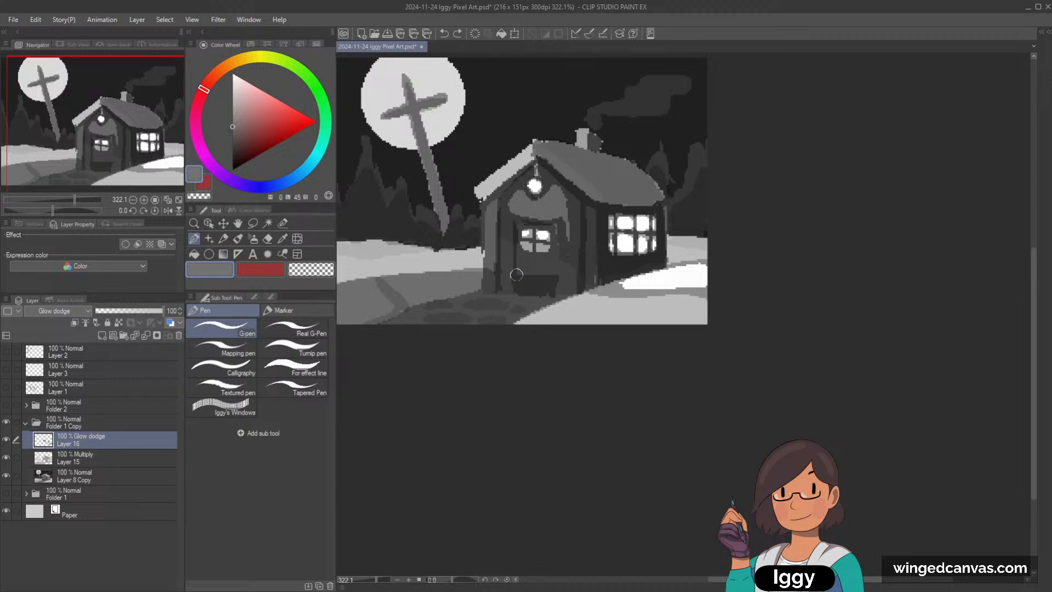
pyautogui.hotkey('ctrl', 'z')
pyautogui.hotkey('ctrl', 'z')
pyautogui.hotkey('ctrl', 'z')
pyautogui.hotkey('ctrl', 'z')
pyautogui.hotkey('ctrl', 'z')
pyautogui.hotkey('ctrl', 'z')
pyautogui.hotkey('ctrl', 'z')
pyautogui.hotkey('ctrl', 'z')
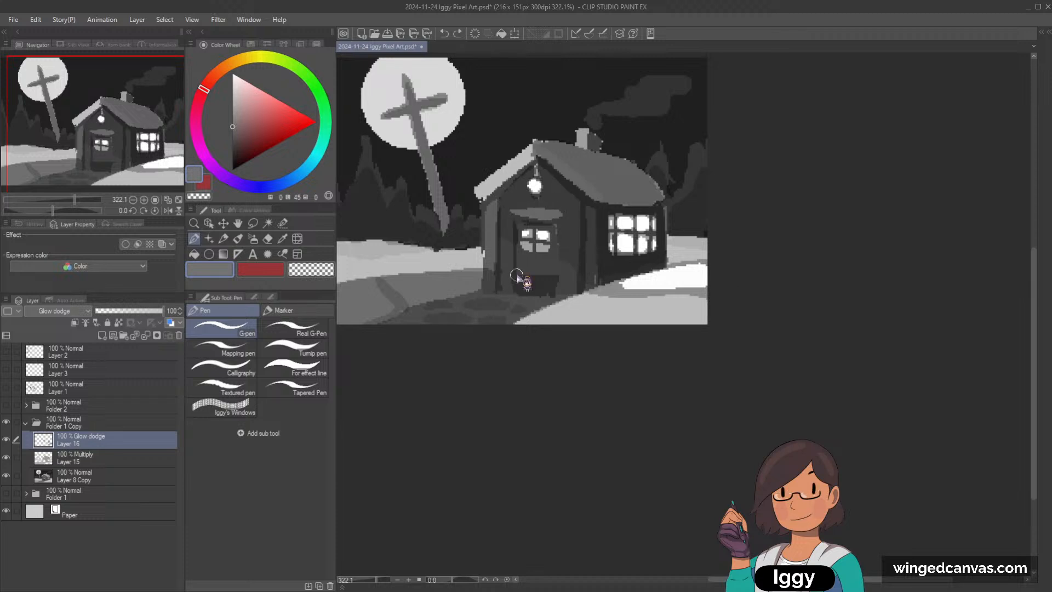
# Step: Brighten the door window's lower panes, and add a thin highlight along the door's left edge with a smaller brush
pyautogui.click(527, 246)
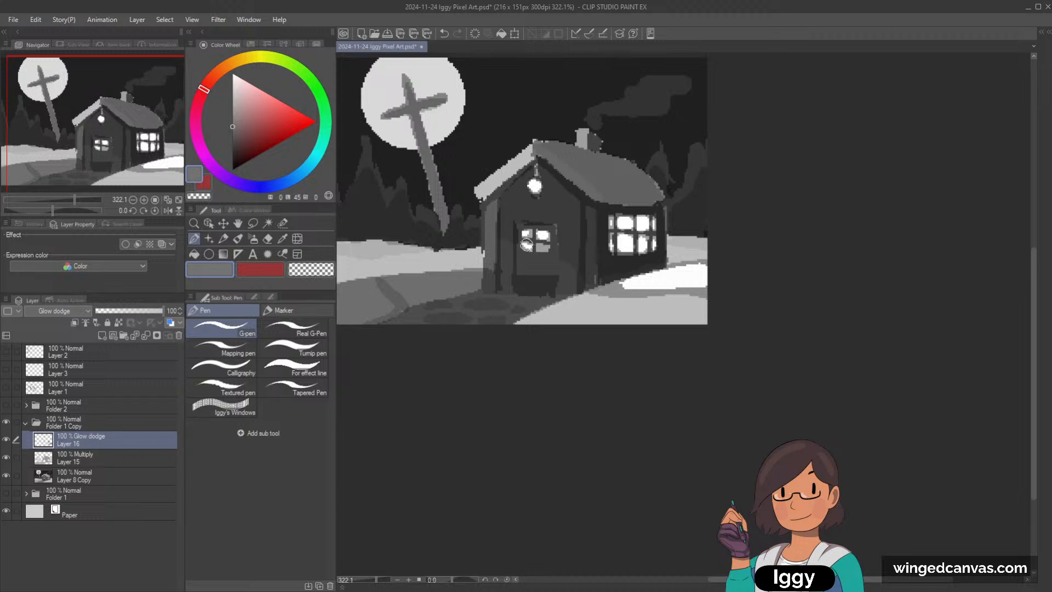
pyautogui.moveTo(526, 245); pyautogui.dragTo(544, 248)
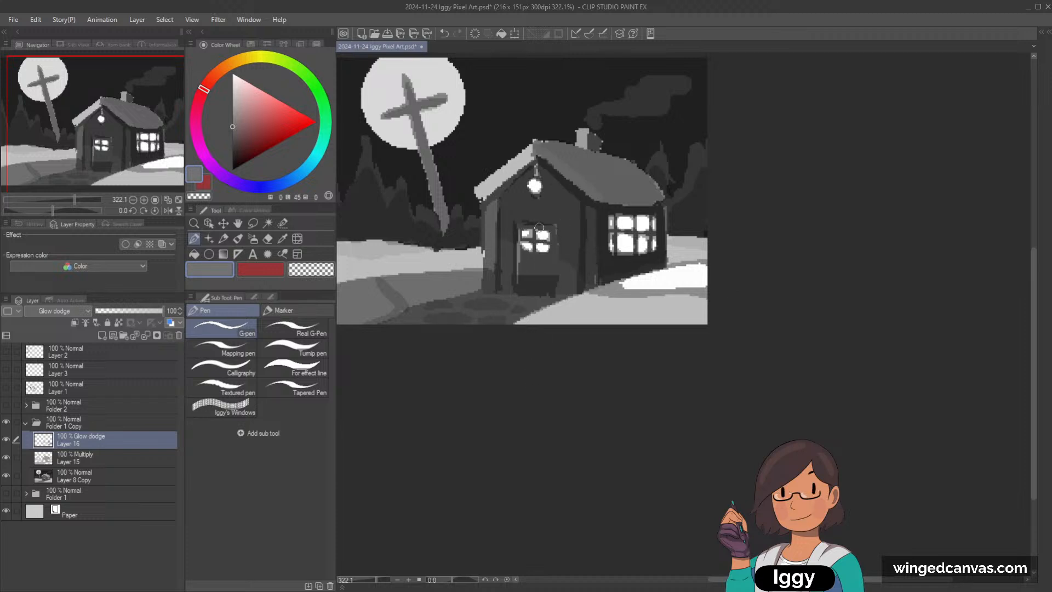
pyautogui.moveTo(518, 253); pyautogui.dragTo(518, 299)
pyautogui.hotkey('ctrl', 'z')
pyautogui.press('[')
pyautogui.press('[')
pyautogui.press('[')
pyautogui.moveTo(517, 263); pyautogui.dragTo(517, 294)
pyautogui.scroll(-2, 541, 331)
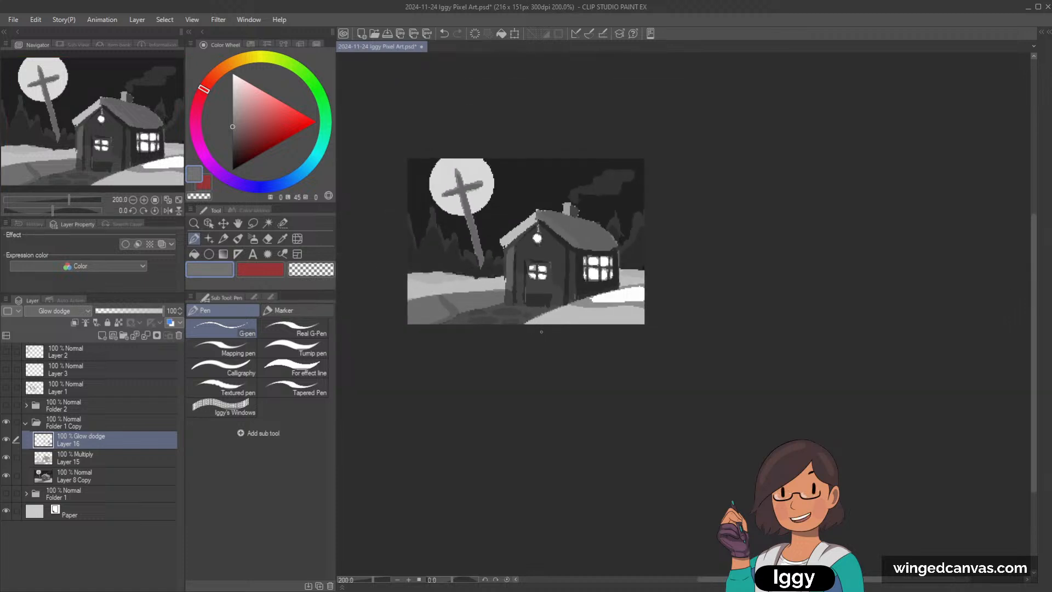
# Step: Set the paint to a darker grey (luminosity 31) and brighten a band across the far snow bank below the cross
pyautogui.scroll(1, 542, 332)
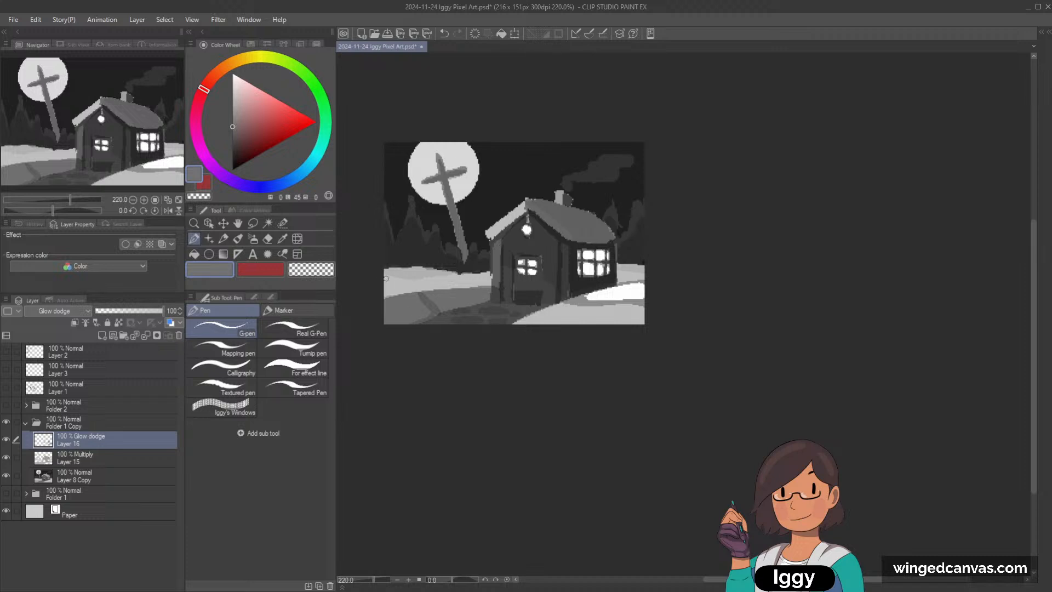
pyautogui.hotkey('ctrl', 'z')
pyautogui.click(232, 140)
pyautogui.moveTo(386, 278); pyautogui.dragTo(498, 271)
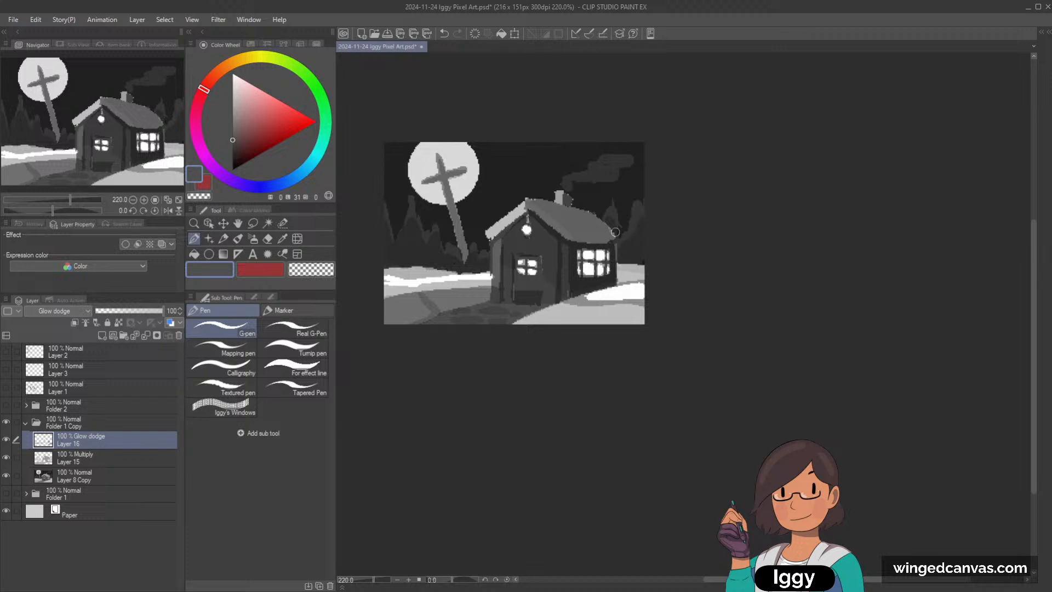
# Step: Add highlights along the treetop outlines on both sides of the house in dark grey (luminosity 31)
pyautogui.moveTo(388, 210)
pyautogui.mouseDown()
pyautogui.moveTo(394, 233)
pyautogui.moveTo(410, 196)
pyautogui.moveTo(407, 218)
pyautogui.moveTo(418, 216)
pyautogui.mouseUp()
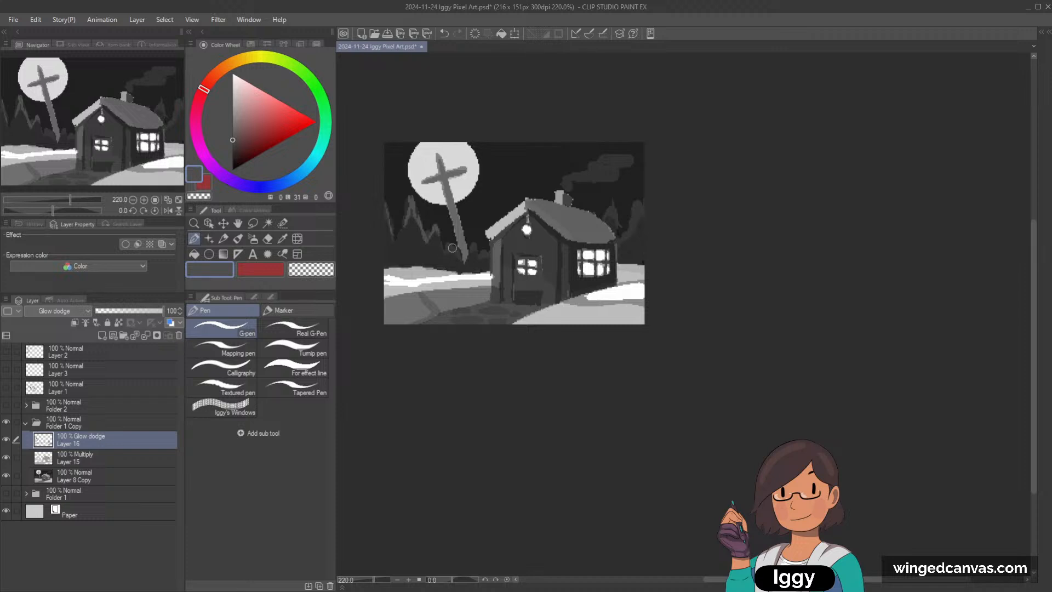
pyautogui.moveTo(452, 248); pyautogui.dragTo(461, 256)
pyautogui.moveTo(631, 232); pyautogui.dragTo(638, 202)
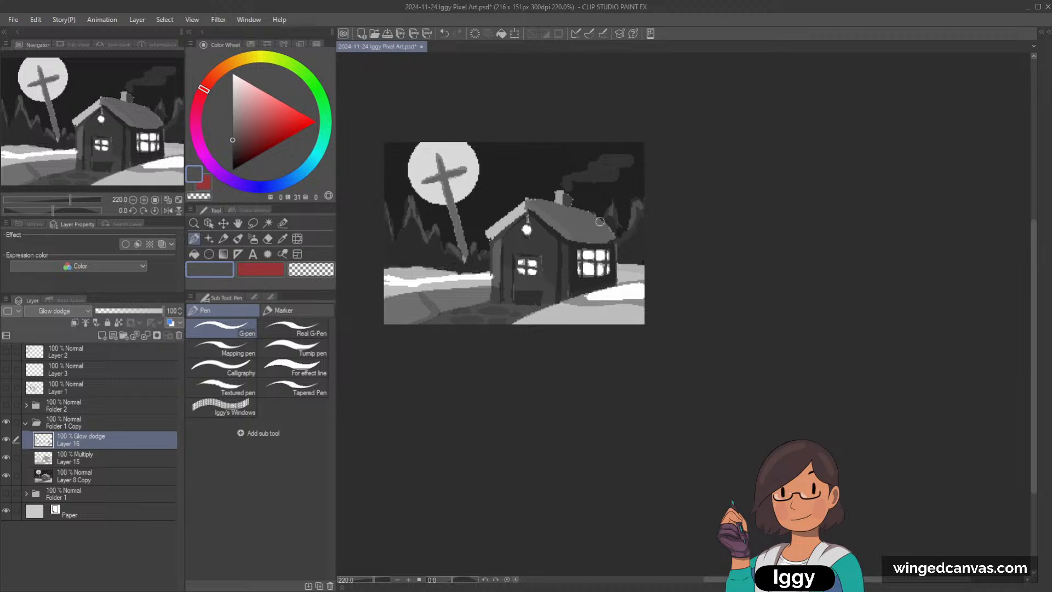
# Step: Highlight the foreground snow's edge along the path and house base, and brighten the crests of the far snow banks
pyautogui.scroll(2, 595, 273)
pyautogui.moveTo(586, 297); pyautogui.dragTo(500, 333)
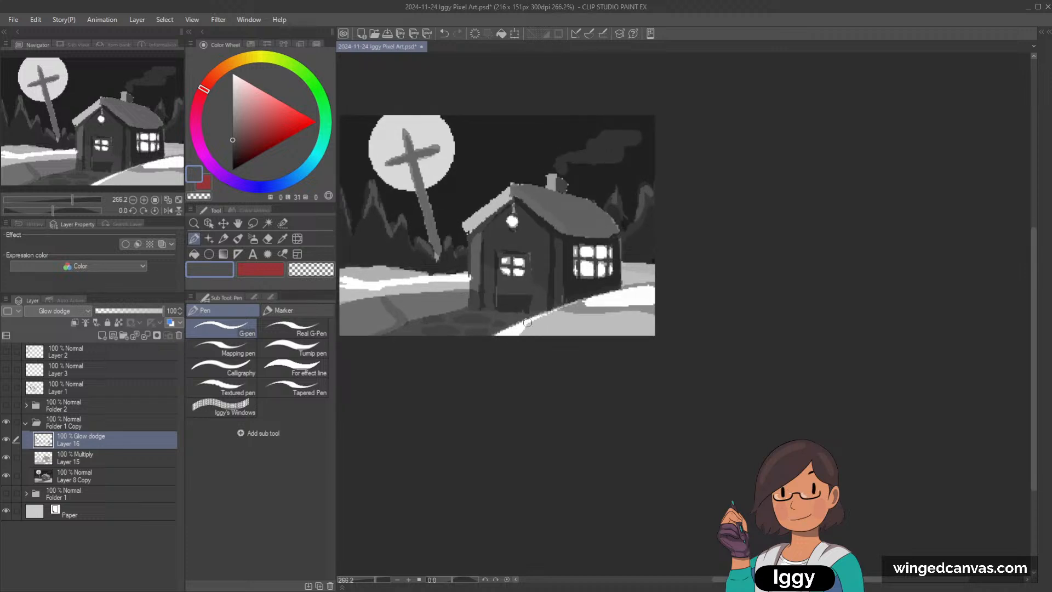
pyautogui.moveTo(623, 265)
pyautogui.mouseDown()
pyautogui.moveTo(653, 267)
pyautogui.moveTo(625, 264)
pyautogui.mouseUp()
pyautogui.moveTo(375, 266); pyautogui.dragTo(371, 269)
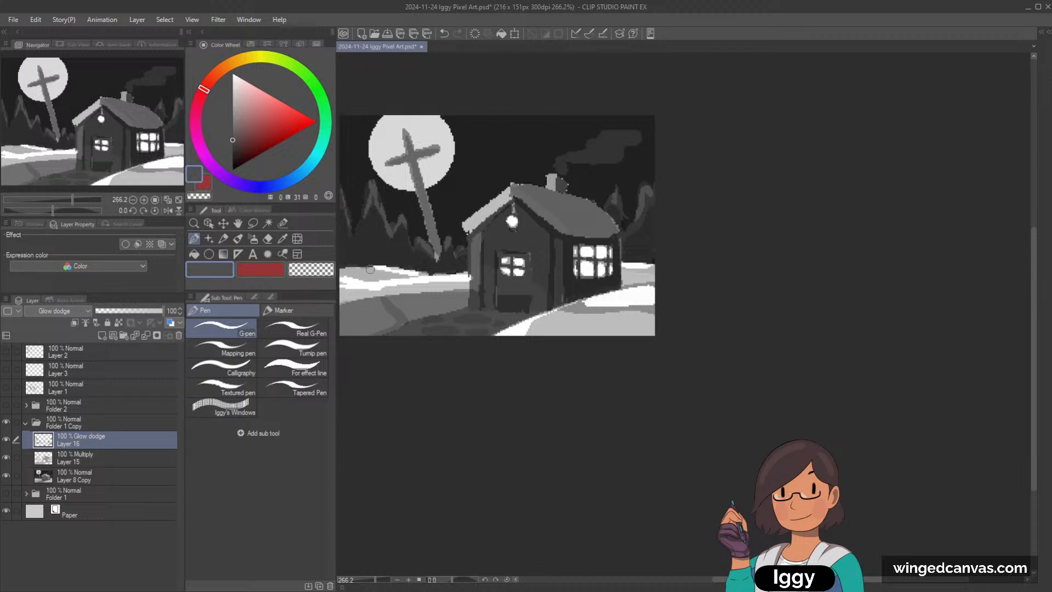
pyautogui.click(179, 200)
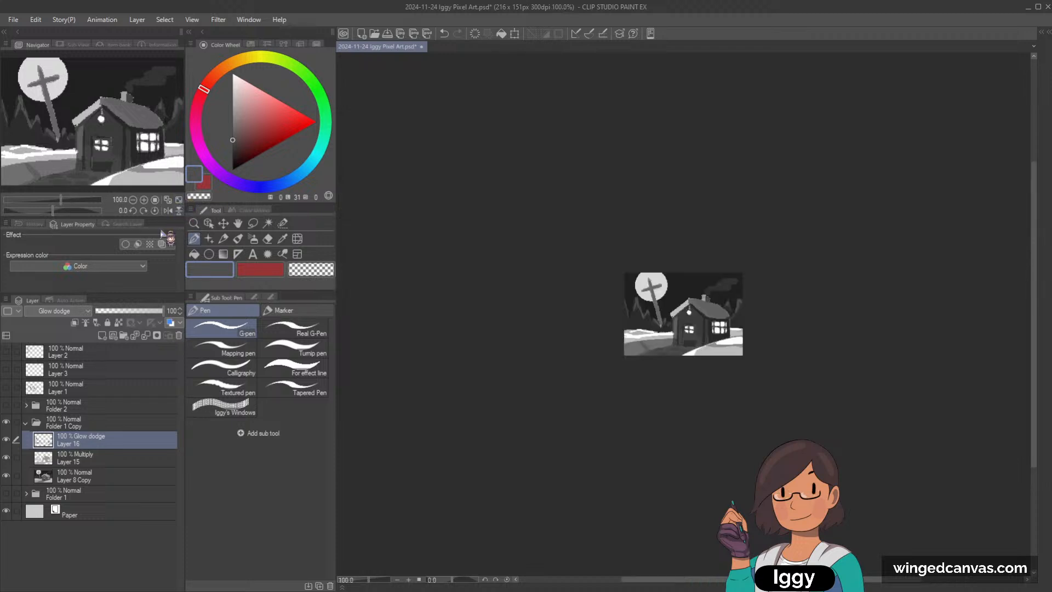
pyautogui.scroll(11, 710, 328)
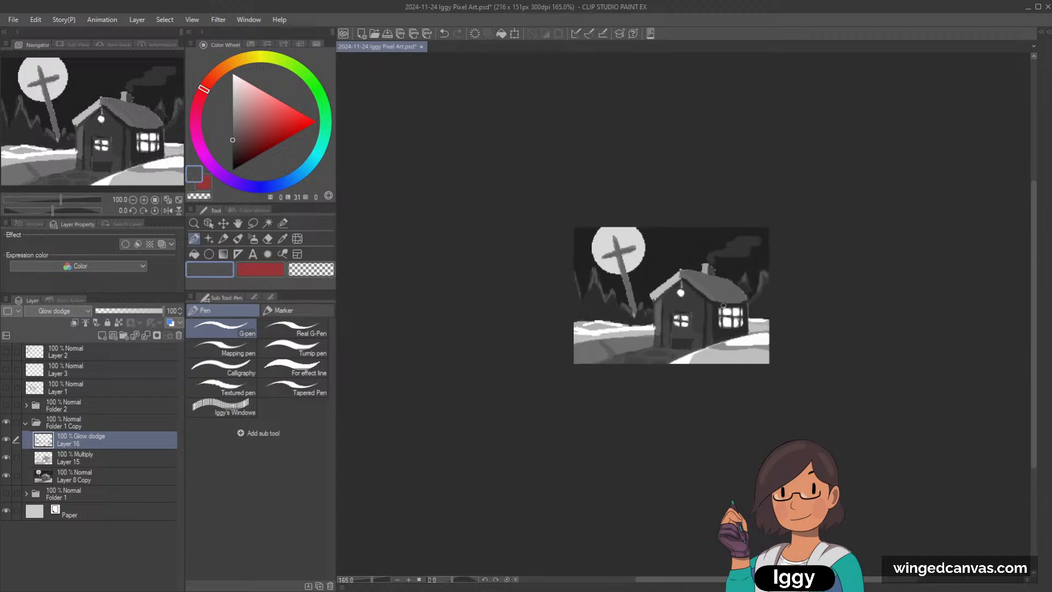
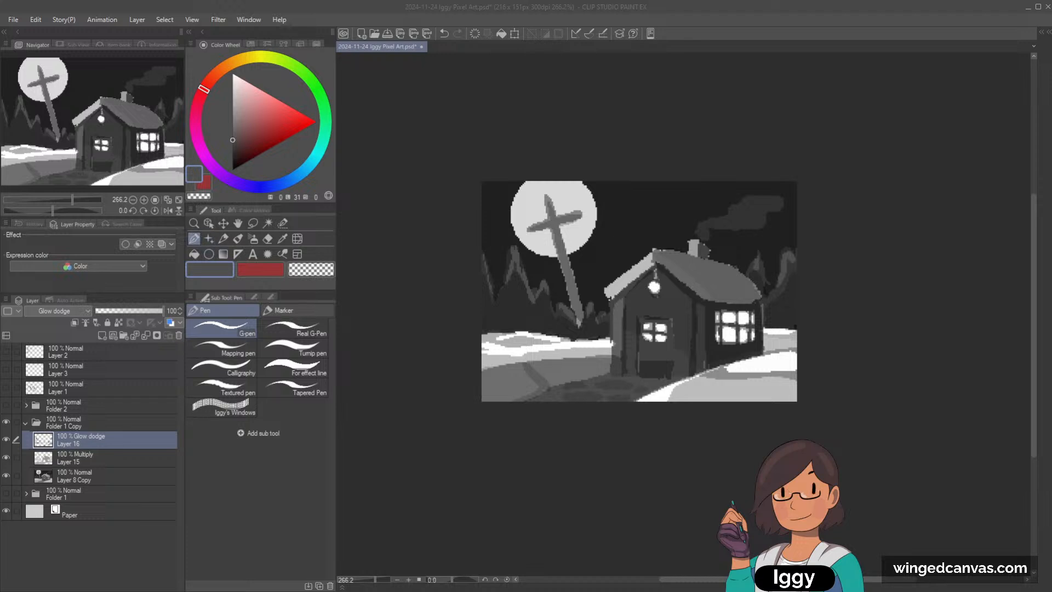
# Step: Brighten the snowy front edge of the roof up to the chimney with the G-pen on the Glow dodge layer
pyautogui.click(194, 239)
pyautogui.moveTo(610, 291)
pyautogui.mouseDown()
pyautogui.moveTo(666, 243)
pyautogui.moveTo(606, 291)
pyautogui.moveTo(646, 256)
pyautogui.moveTo(634, 264)
pyautogui.moveTo(688, 255)
pyautogui.mouseUp()
pyautogui.hotkey('ctrl', 'z')
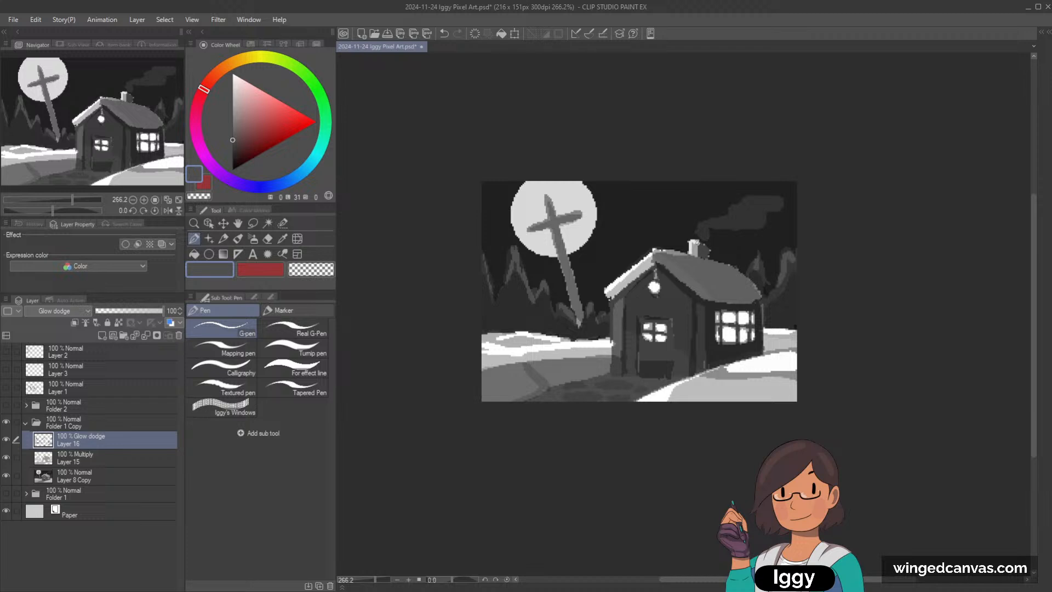
# Step: Highlight the chimney smoke in dark grey (luminosity 31) with an adjusted brush size
pyautogui.press(']')
pyautogui.press(']')
pyautogui.press(']')
pyautogui.press(']')
pyautogui.moveTo(705, 224); pyautogui.dragTo(760, 206)
pyautogui.press(']')
pyautogui.press(']')
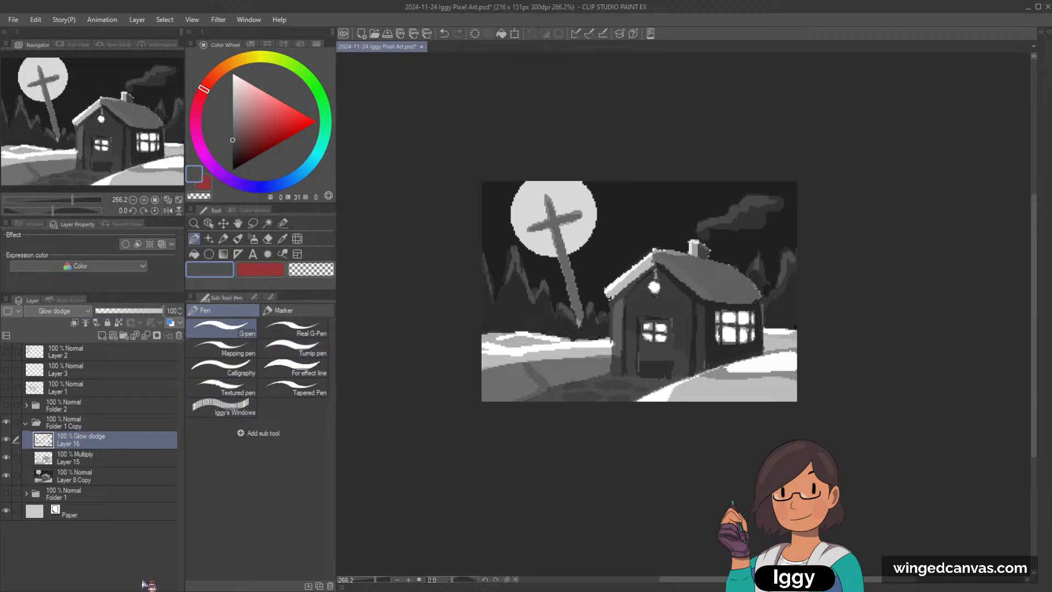
# Step: Try faint wavy cloud lines and dark vertical shapes in the sky between moon and smoke and in the upper-left corner
pyautogui.moveTo(119, 135); pyautogui.dragTo(143, 155)
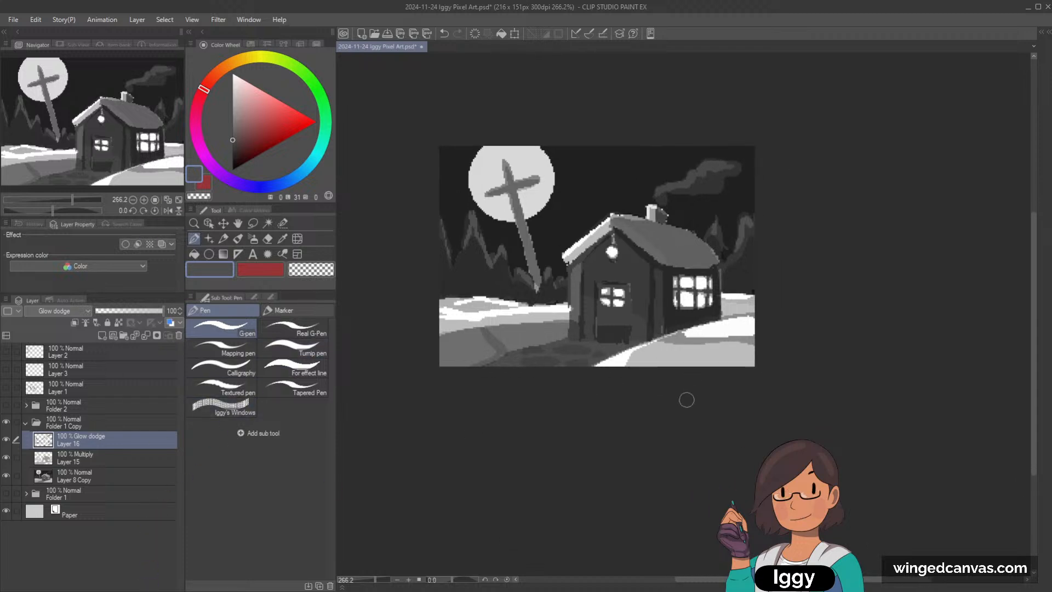
pyautogui.scroll(1, 593, 180)
pyautogui.moveTo(565, 189)
pyautogui.mouseDown()
pyautogui.moveTo(605, 174)
pyautogui.moveTo(650, 189)
pyautogui.mouseUp()
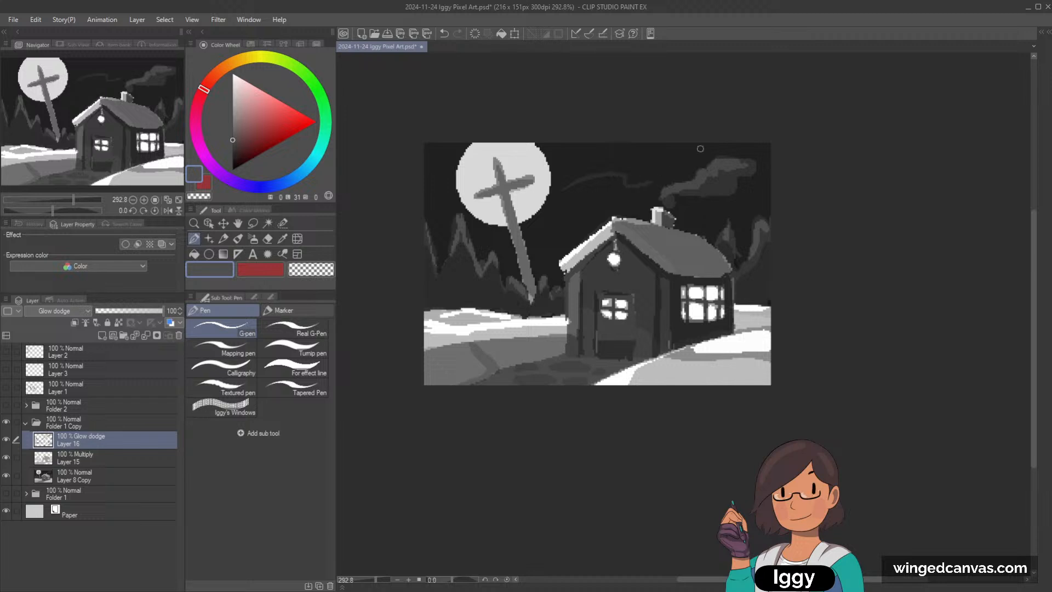
pyautogui.hotkey('ctrl', 'z')
pyautogui.moveTo(573, 190); pyautogui.dragTo(637, 195)
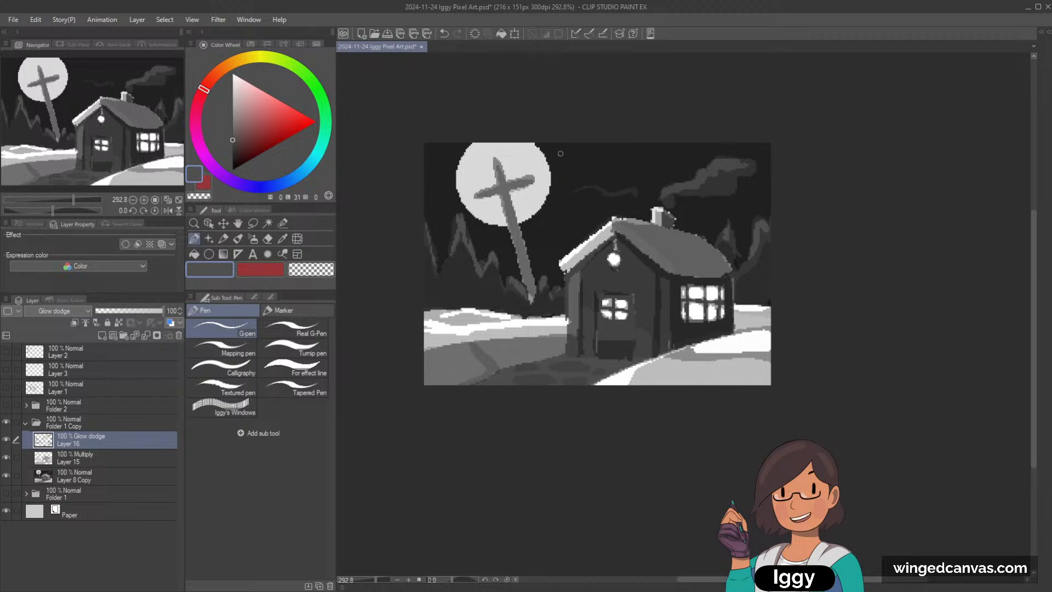
pyautogui.moveTo(573, 191); pyautogui.dragTo(565, 123)
pyautogui.moveTo(563, 186)
pyautogui.mouseDown()
pyautogui.moveTo(598, 175)
pyautogui.moveTo(610, 188)
pyautogui.moveTo(620, 162)
pyautogui.moveTo(629, 185)
pyautogui.mouseUp()
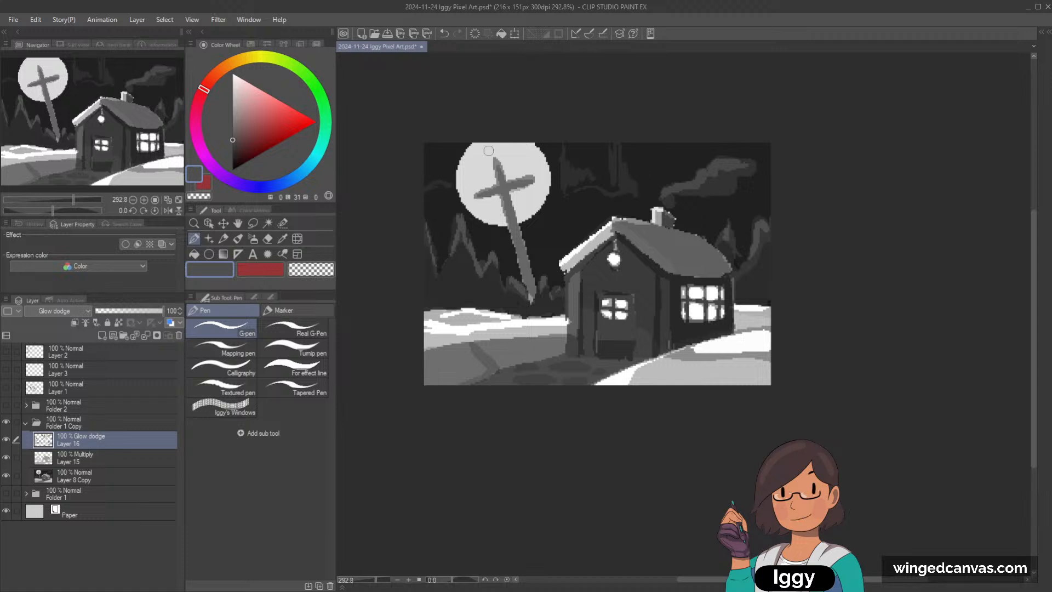
pyautogui.moveTo(434, 147)
pyautogui.mouseDown()
pyautogui.moveTo(428, 178)
pyautogui.moveTo(451, 181)
pyautogui.mouseUp()
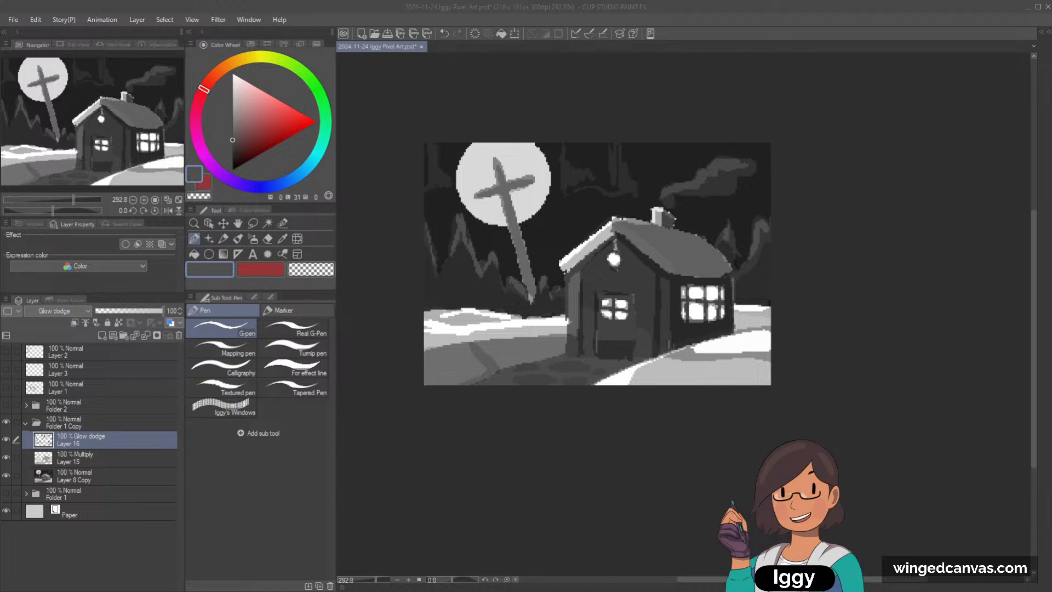
# Step: Select the base painting, Layer 8 Copy, and add a new raster layer directly above it
pyautogui.press('o')
pyautogui.click(474, 185)
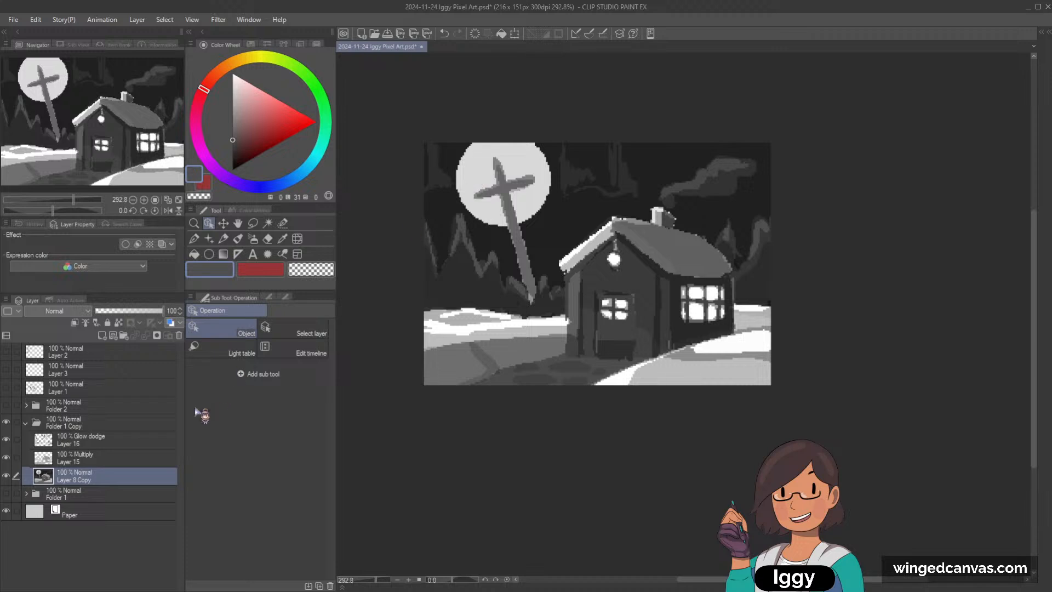
pyautogui.click(7, 476)
pyautogui.click(6, 476)
pyautogui.click(102, 336)
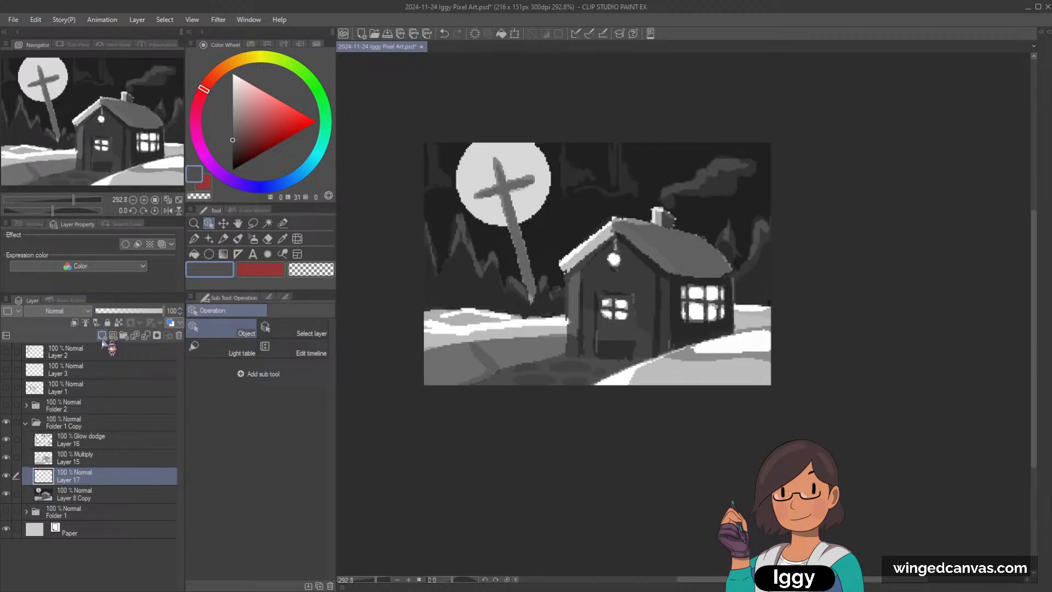
# Step: Sample the dark night-sky grey (luminosity 13) beside the moon as the paint color
pyautogui.click(199, 239)
pyautogui.click(277, 266)
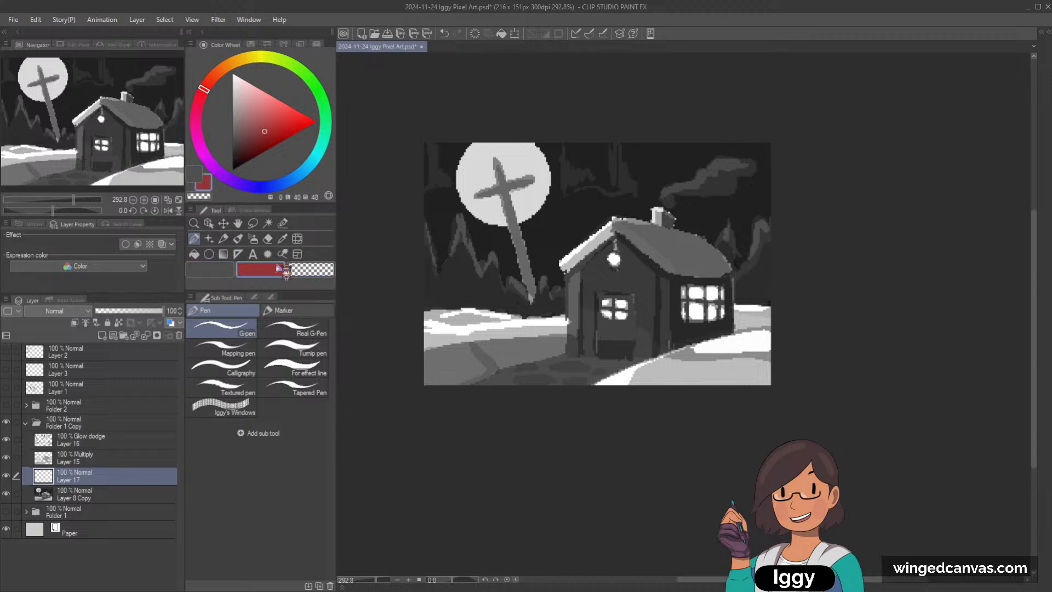
pyautogui.press('c')
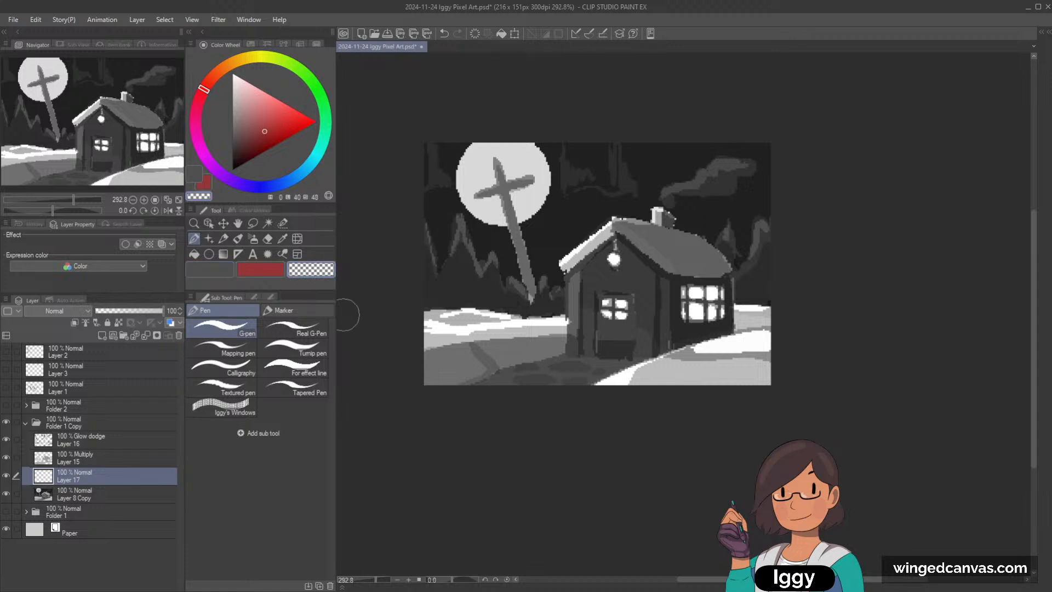
pyautogui.click(282, 238)
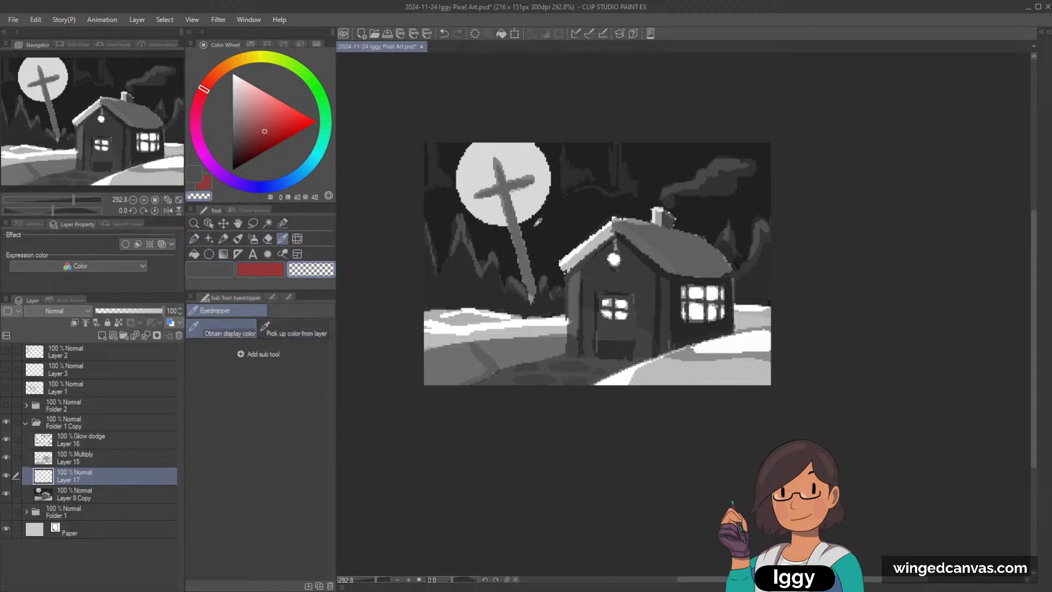
pyautogui.click(501, 174)
pyautogui.click(486, 153)
pyautogui.click(555, 221)
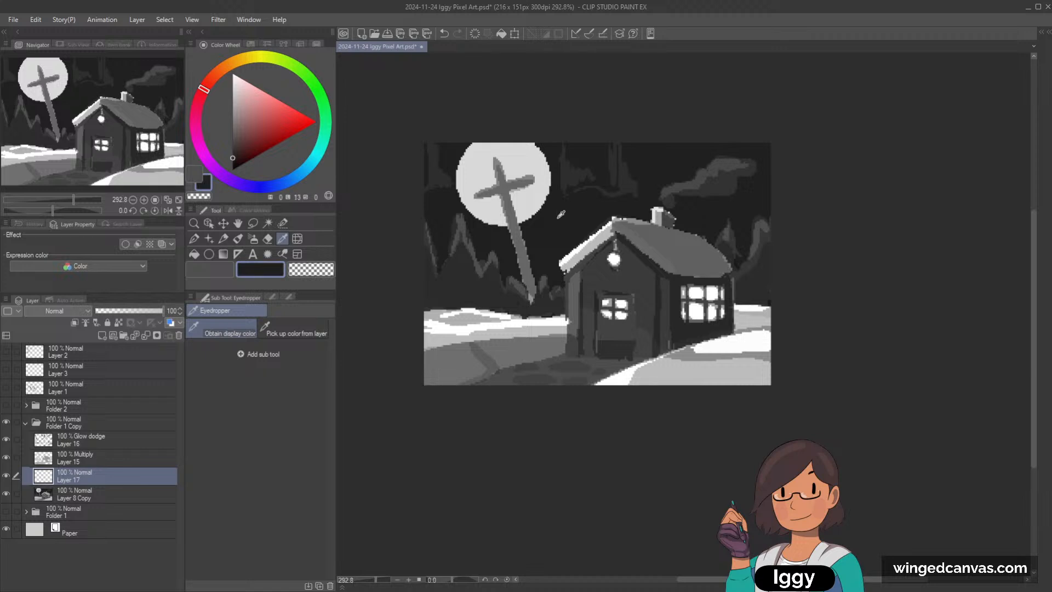
# Step: Try covering the moon around the cross with the dark sky grey using the G-pen
pyautogui.press('b')
pyautogui.moveTo(473, 149); pyautogui.dragTo(485, 159)
pyautogui.hotkey('ctrl', 'z')
pyautogui.hotkey('ctrl', 'z')
pyautogui.click(194, 239)
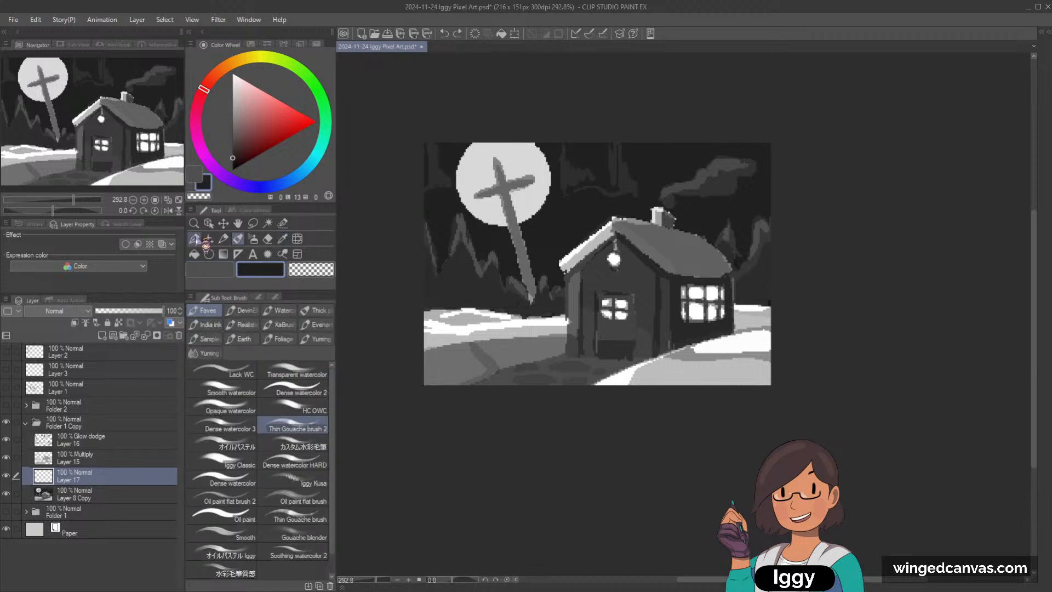
pyautogui.moveTo(462, 193)
pyautogui.mouseDown()
pyautogui.moveTo(487, 186)
pyautogui.moveTo(488, 157)
pyautogui.moveTo(493, 179)
pyautogui.moveTo(499, 152)
pyautogui.moveTo(513, 173)
pyautogui.moveTo(511, 159)
pyautogui.moveTo(540, 150)
pyautogui.moveTo(503, 143)
pyautogui.moveTo(464, 176)
pyautogui.mouseUp()
pyautogui.moveTo(475, 184)
pyautogui.mouseDown()
pyautogui.moveTo(462, 214)
pyautogui.moveTo(490, 200)
pyautogui.moveTo(496, 207)
pyautogui.moveTo(466, 213)
pyautogui.moveTo(527, 202)
pyautogui.moveTo(529, 217)
pyautogui.moveTo(517, 204)
pyautogui.moveTo(547, 182)
pyautogui.moveTo(542, 222)
pyautogui.mouseUp()
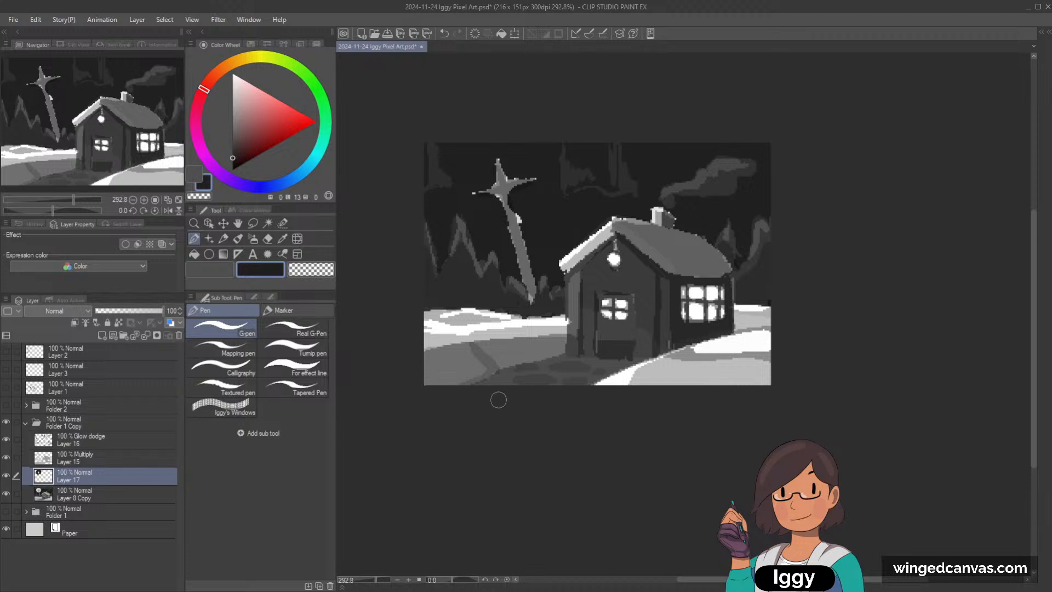
# Step: Undo the moon cover-up, the added layer and the sky shapes
pyautogui.hotkey('ctrl', 'z')
pyautogui.hotkey('ctrl', 'z')
pyautogui.hotkey('ctrl', 'z')
pyautogui.hotkey('ctrl', 'z')
pyautogui.hotkey('ctrl', 'z')
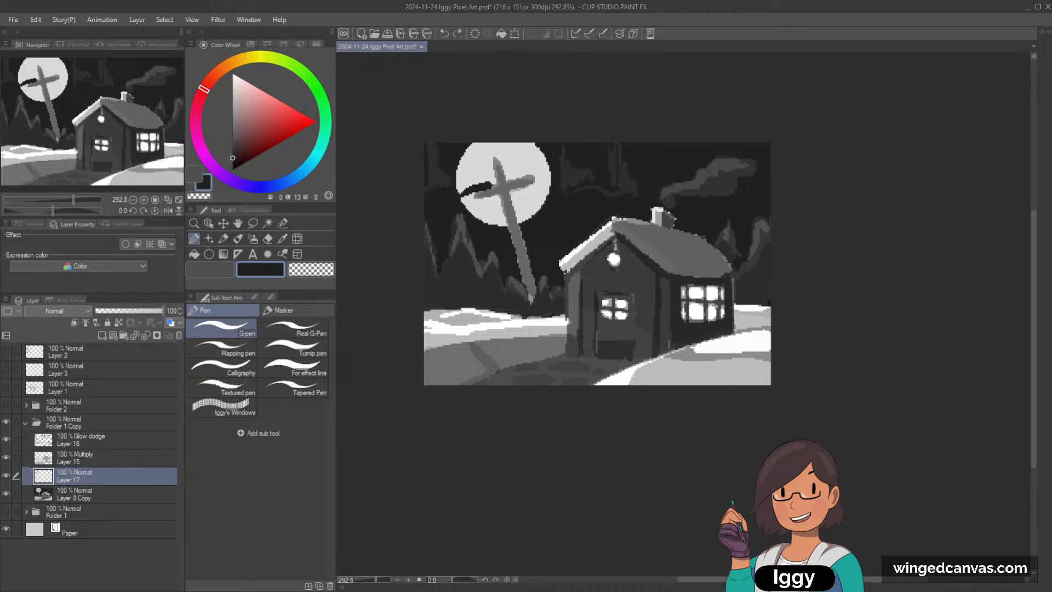
pyautogui.hotkey('ctrl', 'z')
pyautogui.hotkey('ctrl', 'z')
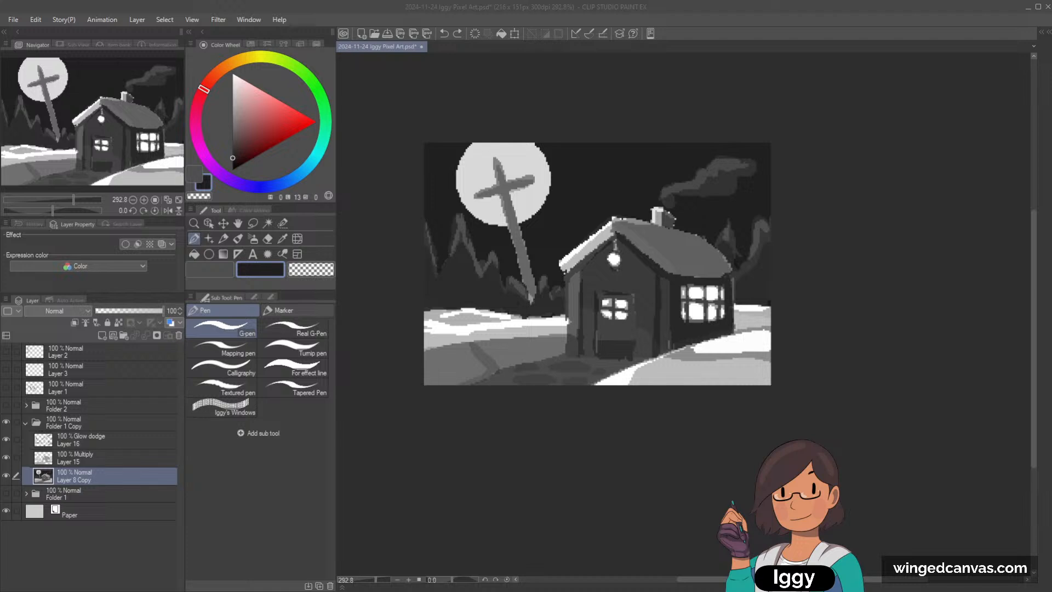
# Step: Select the Glow dodge layer through the treetop highlights and sample their dark grey (luminosity 31)
pyautogui.moveTo(177, 164); pyautogui.dragTo(173, 163)
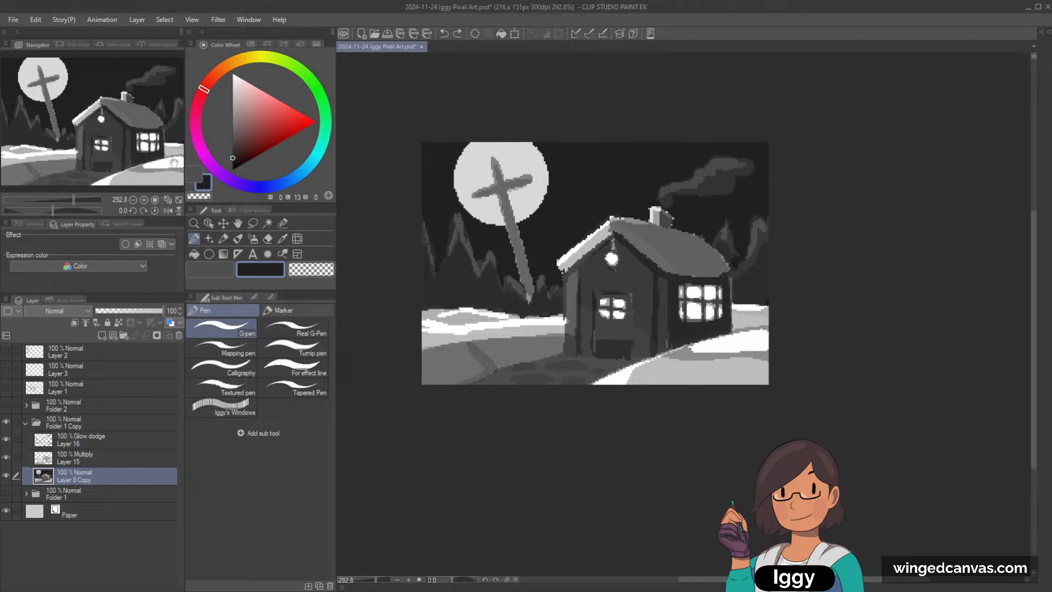
pyautogui.moveTo(127, 135); pyautogui.dragTo(176, 154)
pyautogui.scroll(-2, 655, 286)
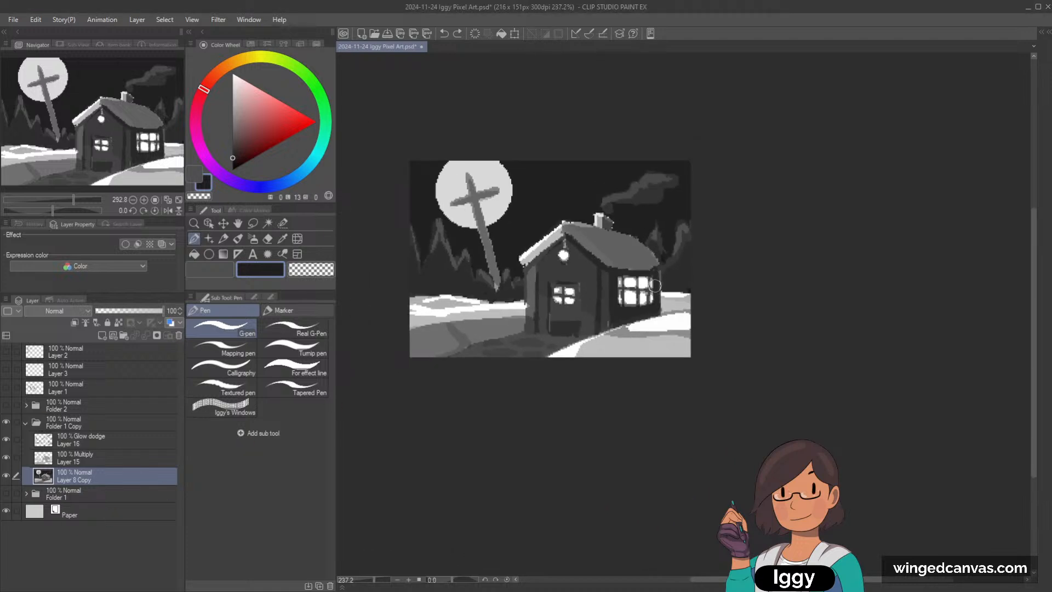
pyautogui.scroll(1, 663, 283)
pyautogui.click(208, 224)
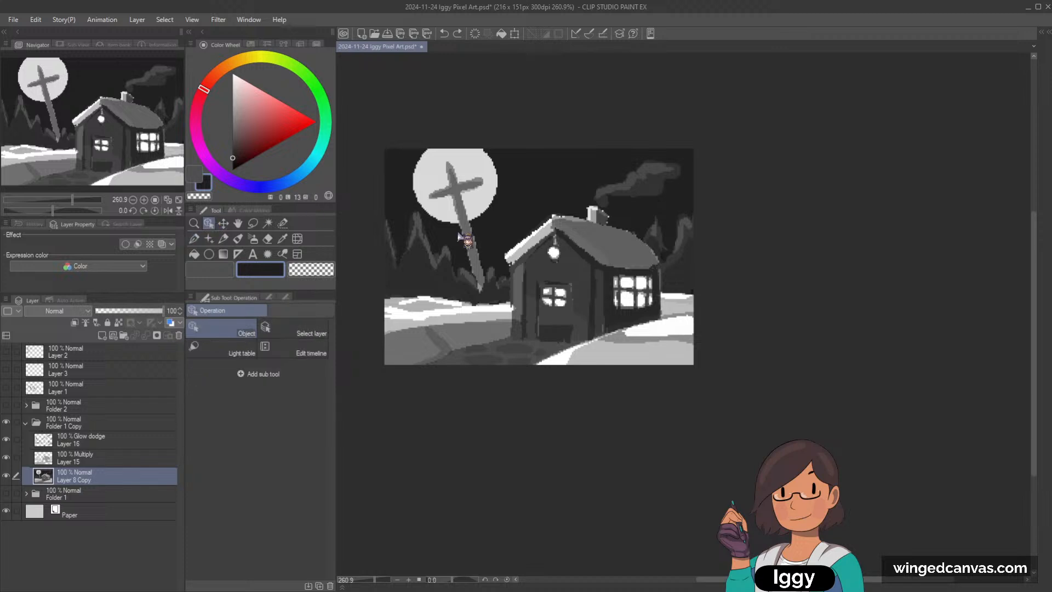
pyautogui.click(422, 239)
pyautogui.click(223, 239)
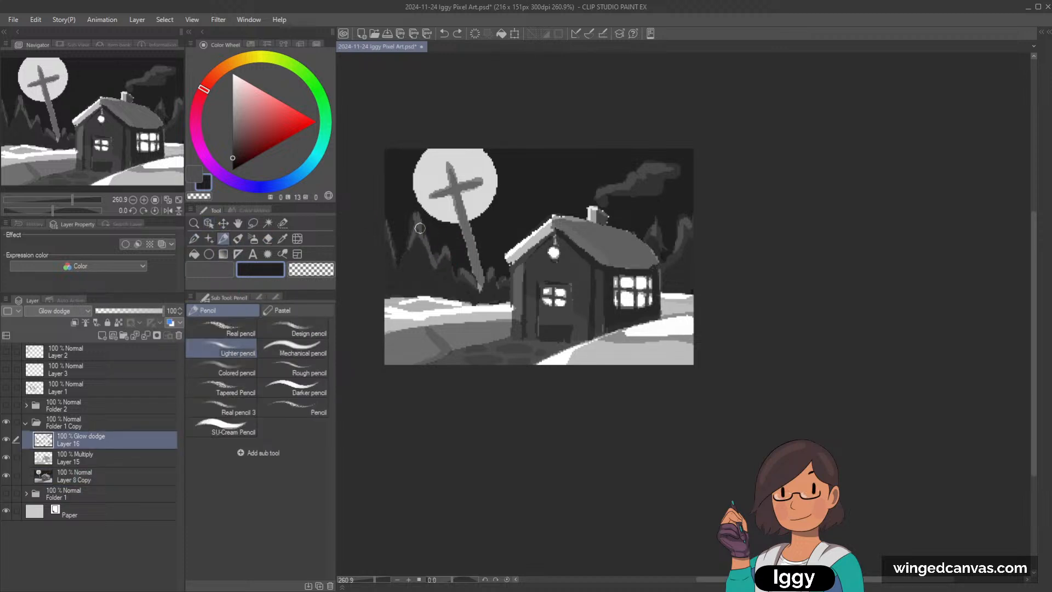
pyautogui.keyDown('alt'); pyautogui.click(424, 223); pyautogui.keyUp('alt')
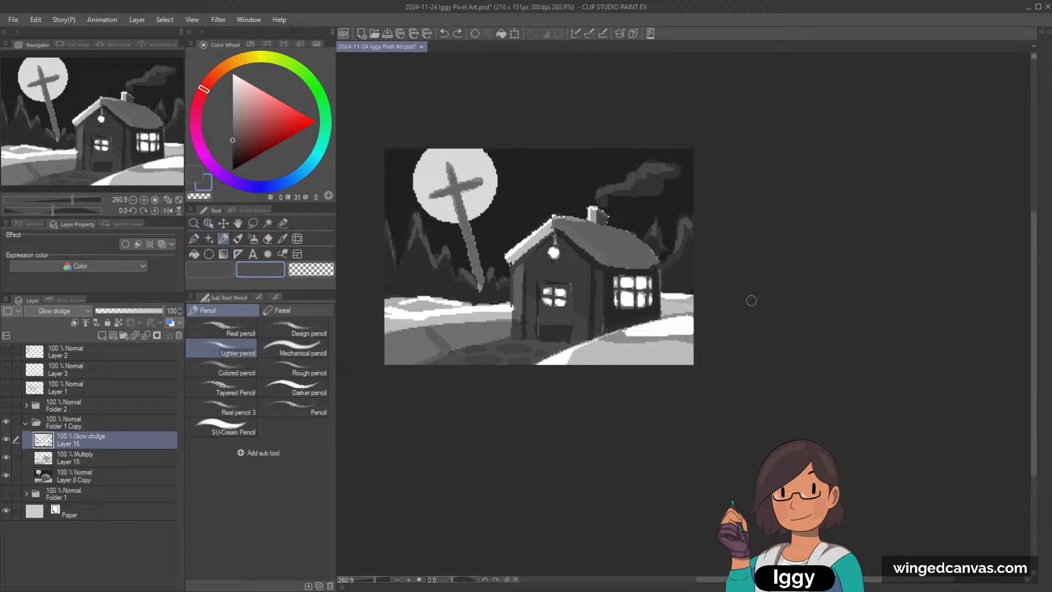
# Step: Sample the roof highlight's grey directly from the Glow dodge layer instead of the displayed color, and return to the G-pen
pyautogui.scroll(-2, 743, 262)
pyautogui.scroll(3, 743, 263)
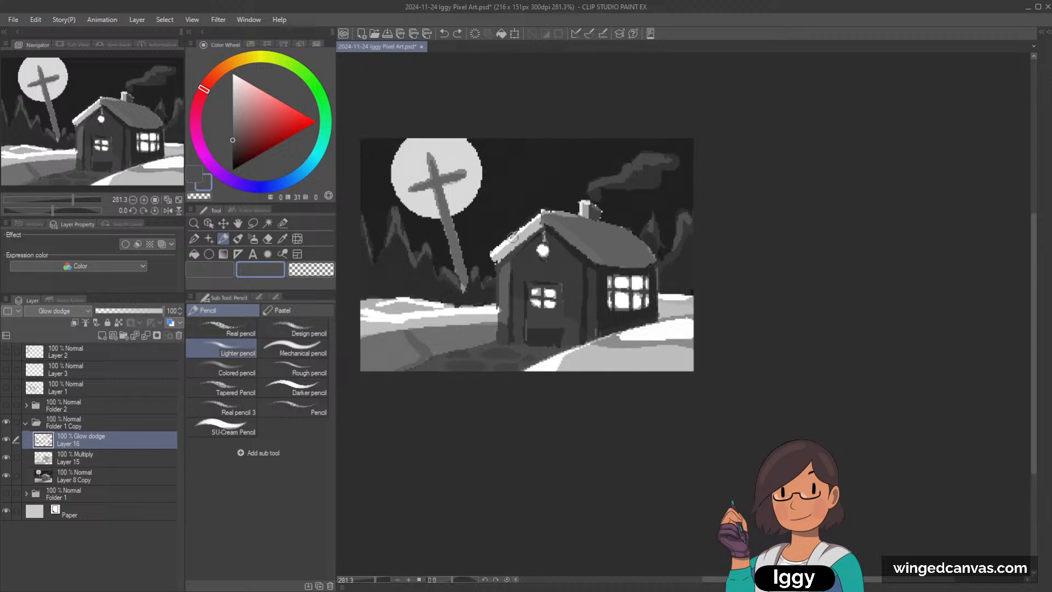
pyautogui.keyDown('alt'); pyautogui.click(513, 237); pyautogui.keyUp('alt')
pyautogui.click(282, 239)
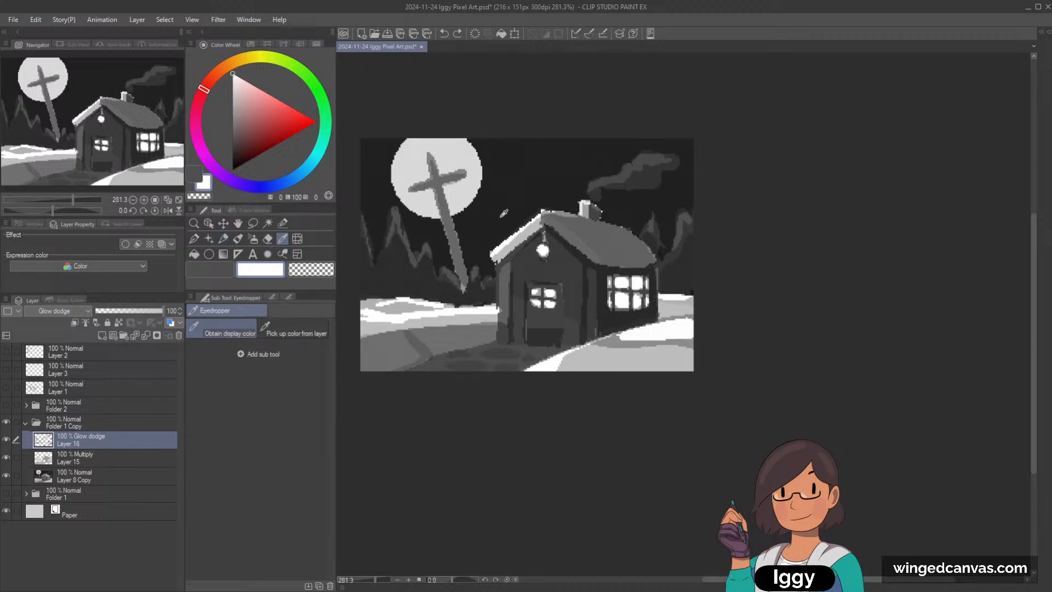
pyautogui.click(504, 242)
pyautogui.click(500, 273)
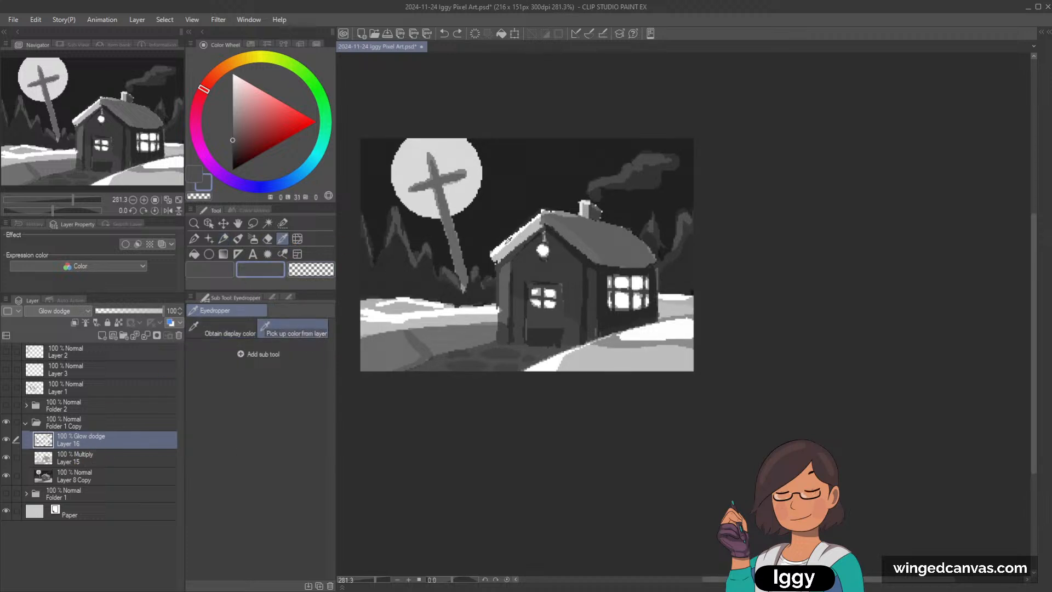
pyautogui.press('b')
pyautogui.press('p')
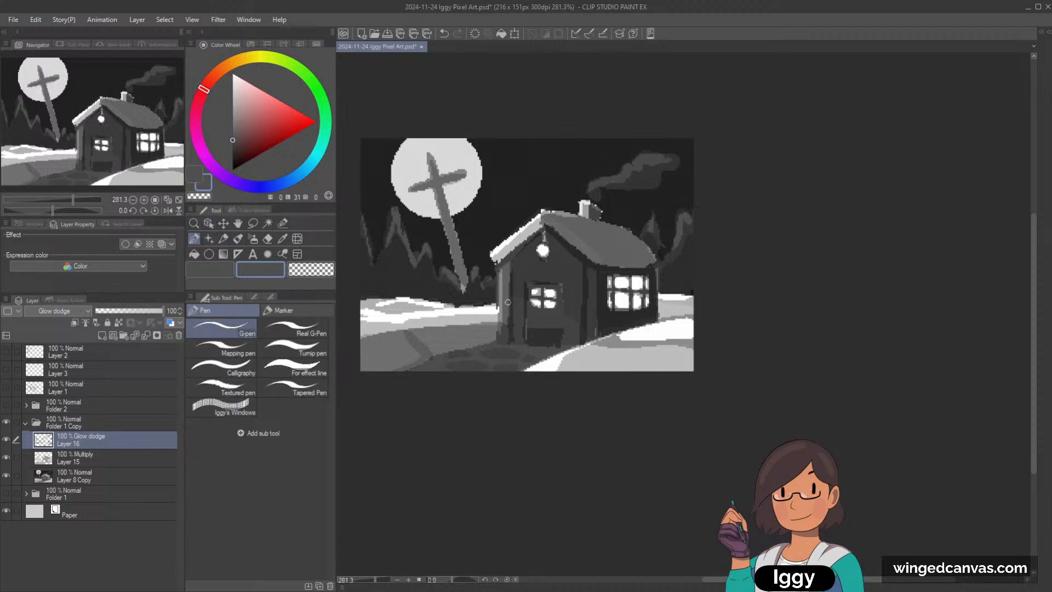
# Step: Merge the Glow dodge, Multiply and Layer 8 Copy layers of Folder 1 Copy into a single layer
pyautogui.scroll(-1, 641, 288)
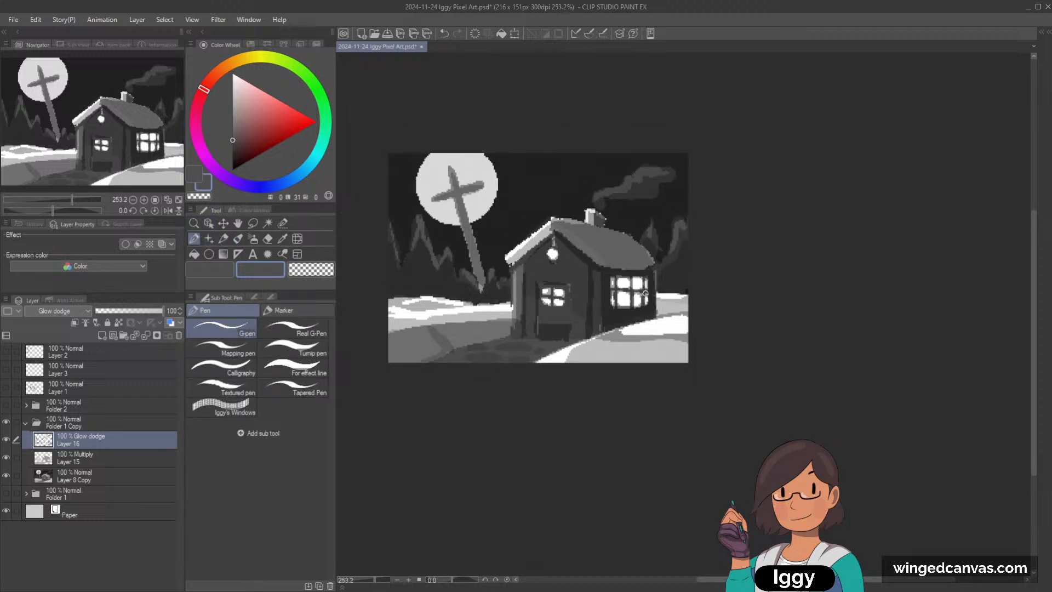
pyautogui.scroll(2, 636, 364)
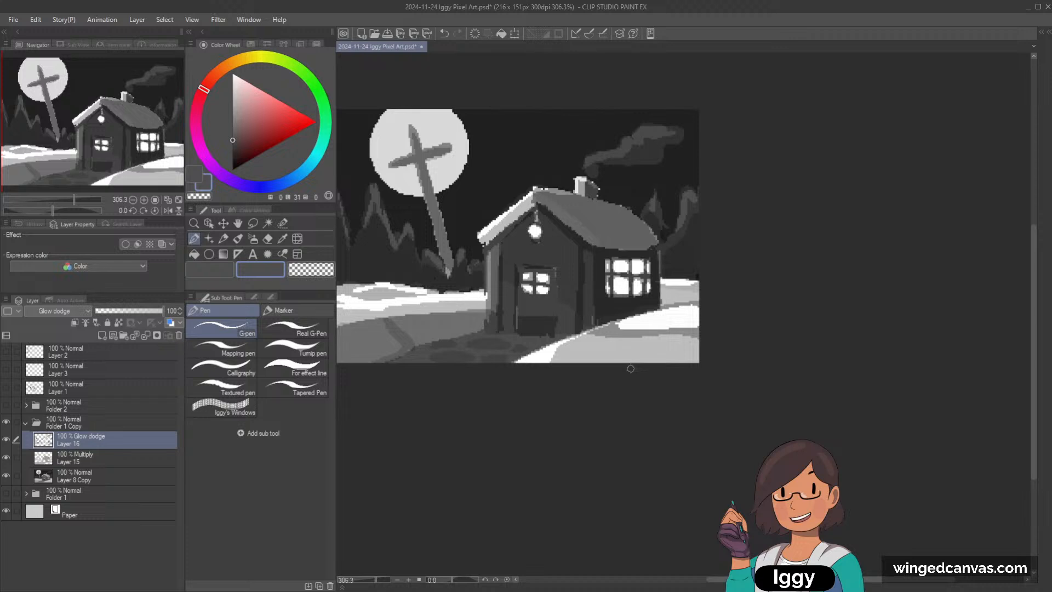
pyautogui.scroll(-1, 631, 369)
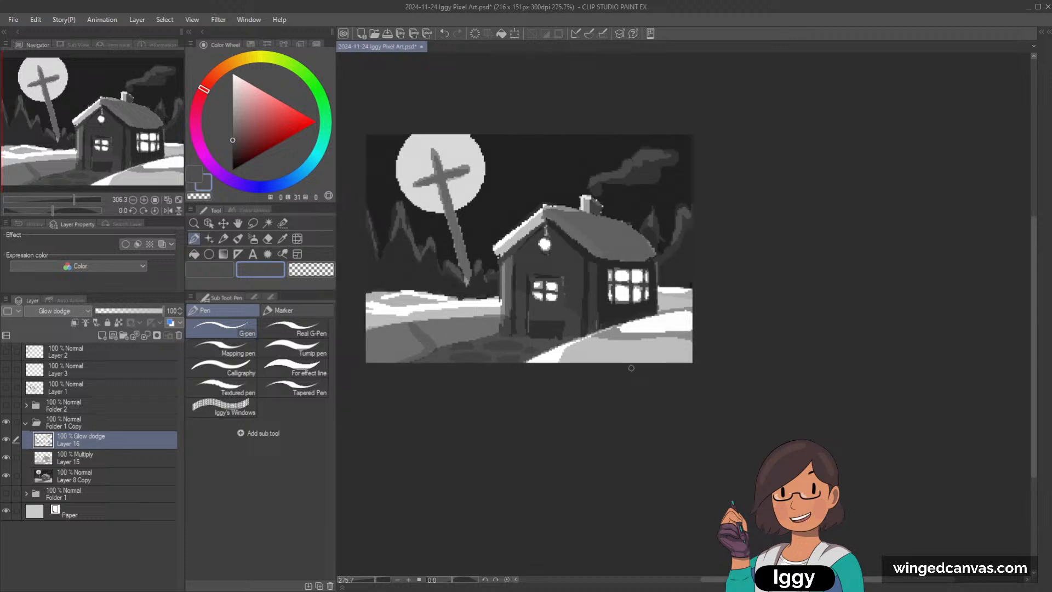
pyautogui.keyDown('shift'); pyautogui.click(116, 478); pyautogui.keyUp('shift')
pyautogui.hotkey('shift', 'alt', 'e')
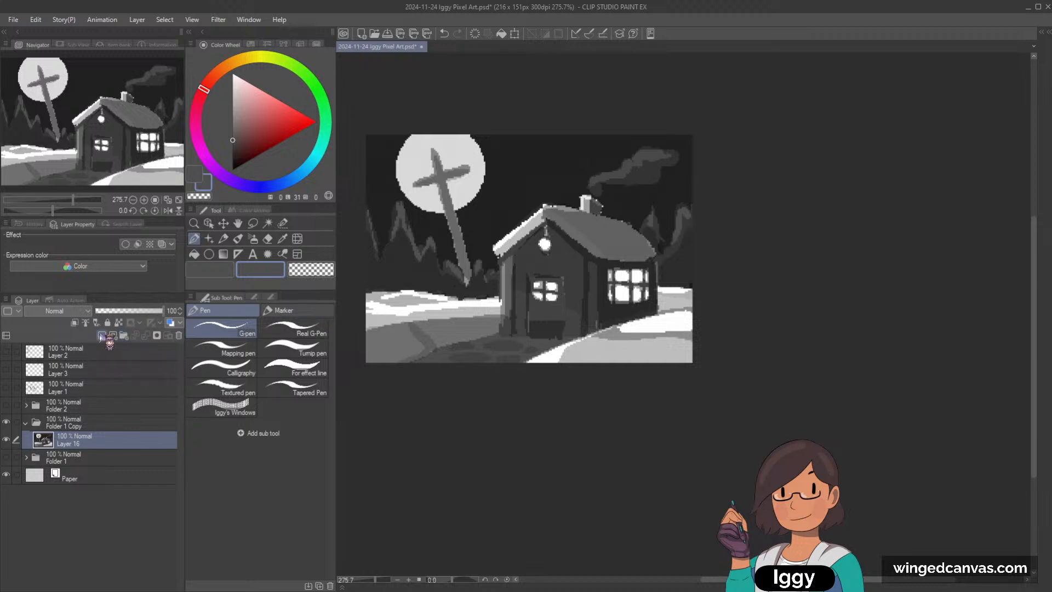
# Step: Add a new layer above the merged painting and set its blending mode to Color
pyautogui.click(102, 335)
pyautogui.scroll(1, 637, 256)
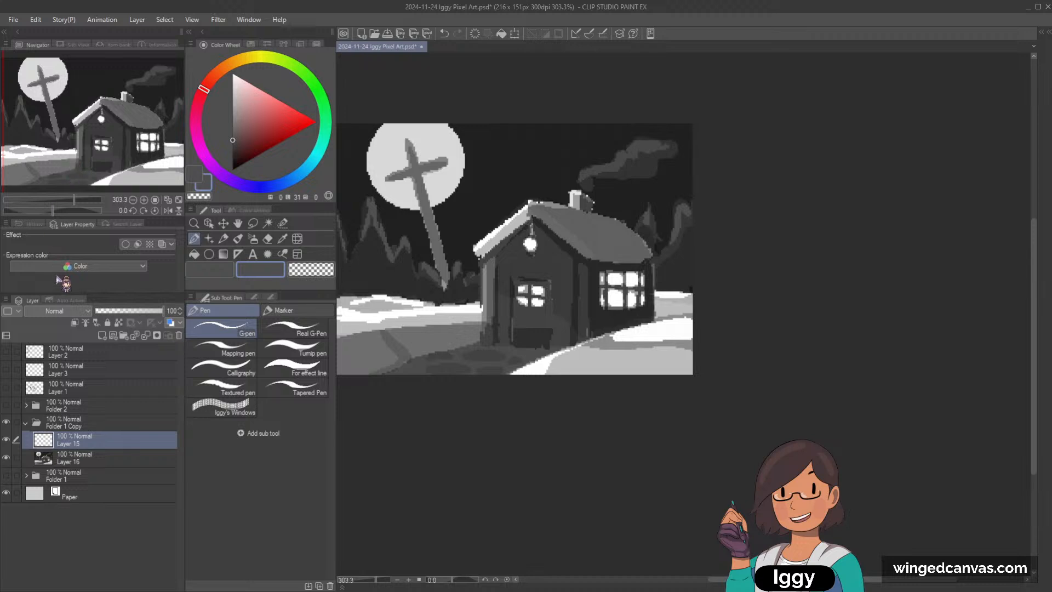
pyautogui.click(66, 292)
pyautogui.scroll(1, 638, 307)
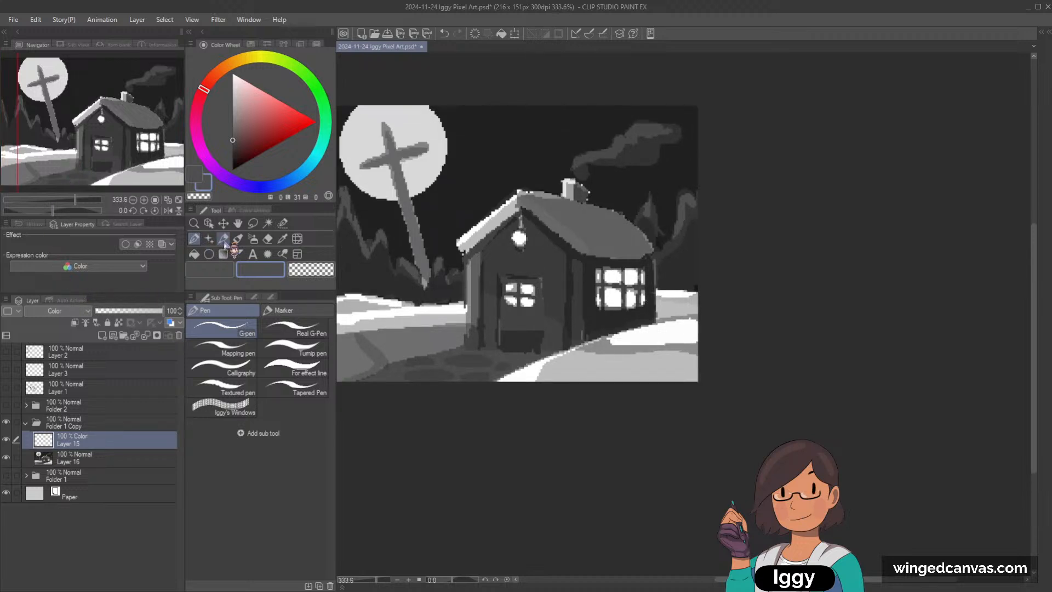
# Step: Try a light red test stroke on the house's front wall beside the lantern, and undo it
pyautogui.click(272, 96)
pyautogui.moveTo(484, 272); pyautogui.dragTo(502, 245)
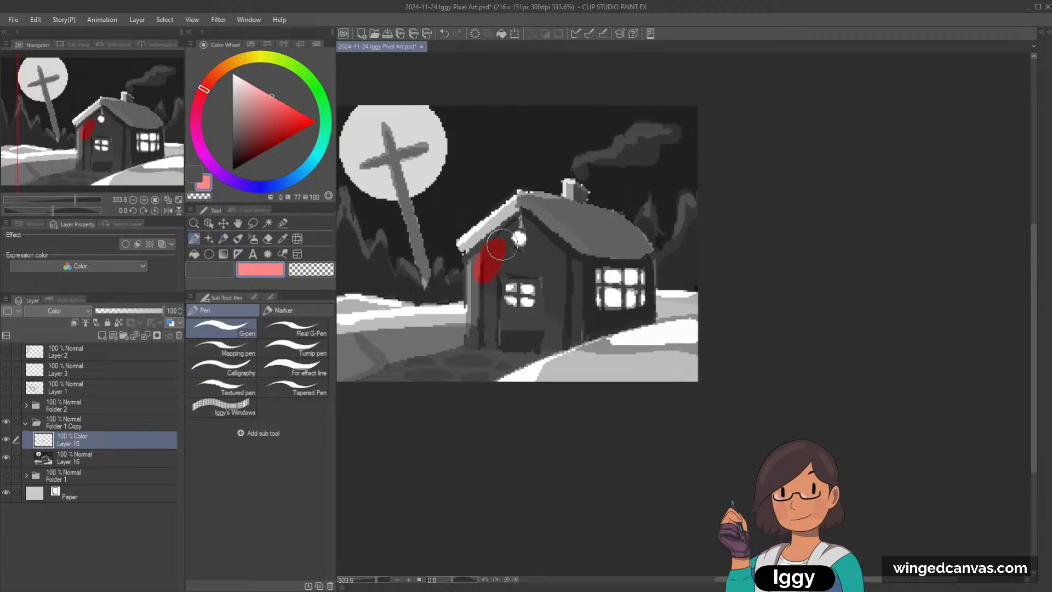
pyautogui.hotkey('ctrl', 'z')
# Step: Set the paint to a muted pink (hue 352, luminosity 68, saturation 39) and switch to the Soft airbrush
pyautogui.click(247, 99)
pyautogui.click(256, 104)
pyautogui.click(203, 97)
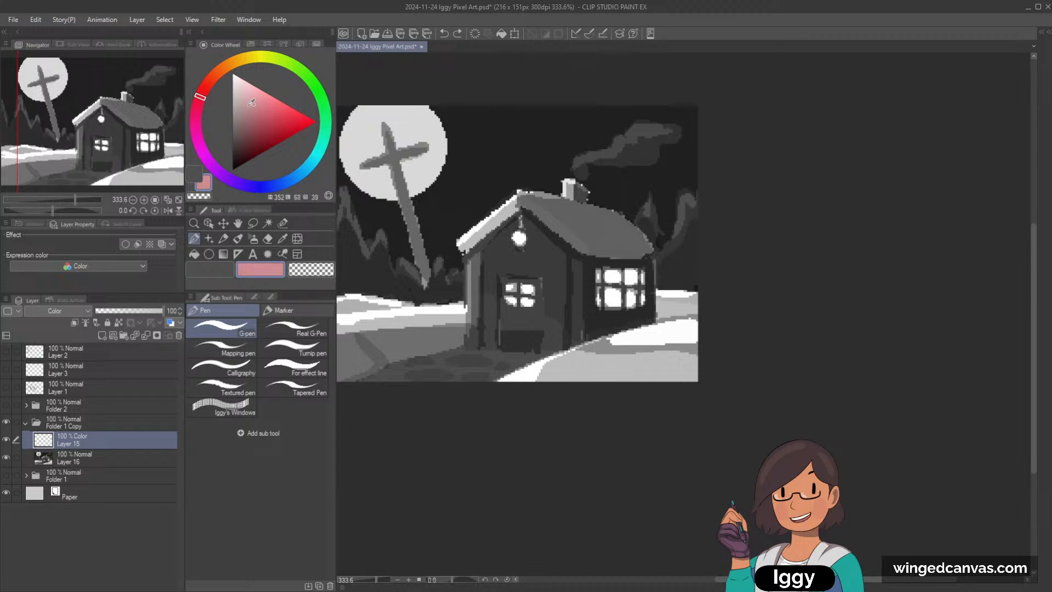
pyautogui.click(253, 240)
pyautogui.click(253, 240)
pyautogui.scroll(-2, 625, 187)
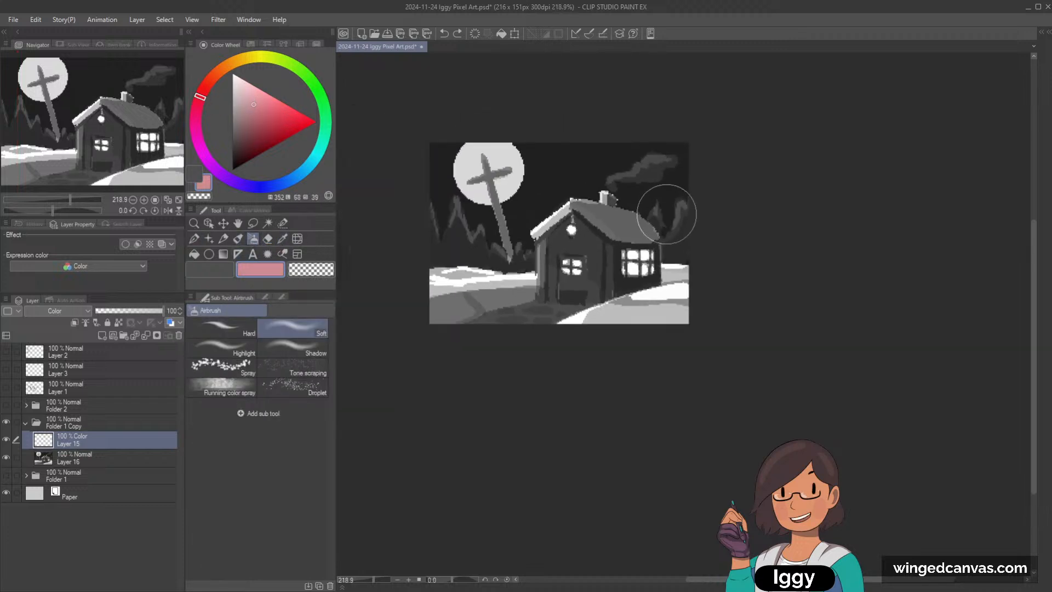
# Step: Fill the Color layer with a medium blue (hue 214, luminosity 68, saturation 39)
pyautogui.click(290, 184)
pyautogui.click(194, 254)
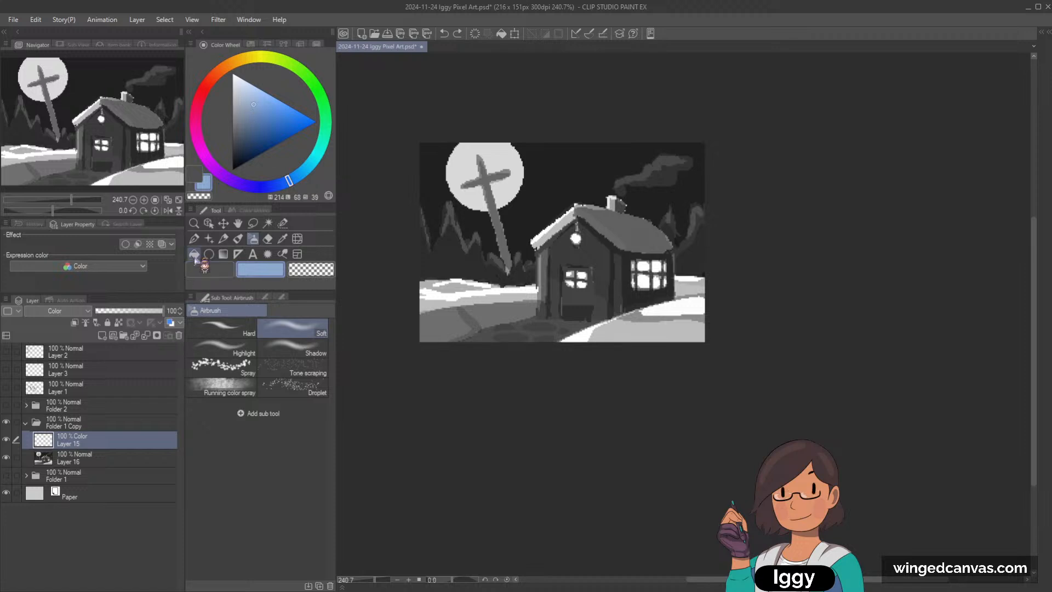
pyautogui.click(559, 186)
pyautogui.scroll(2, 685, 215)
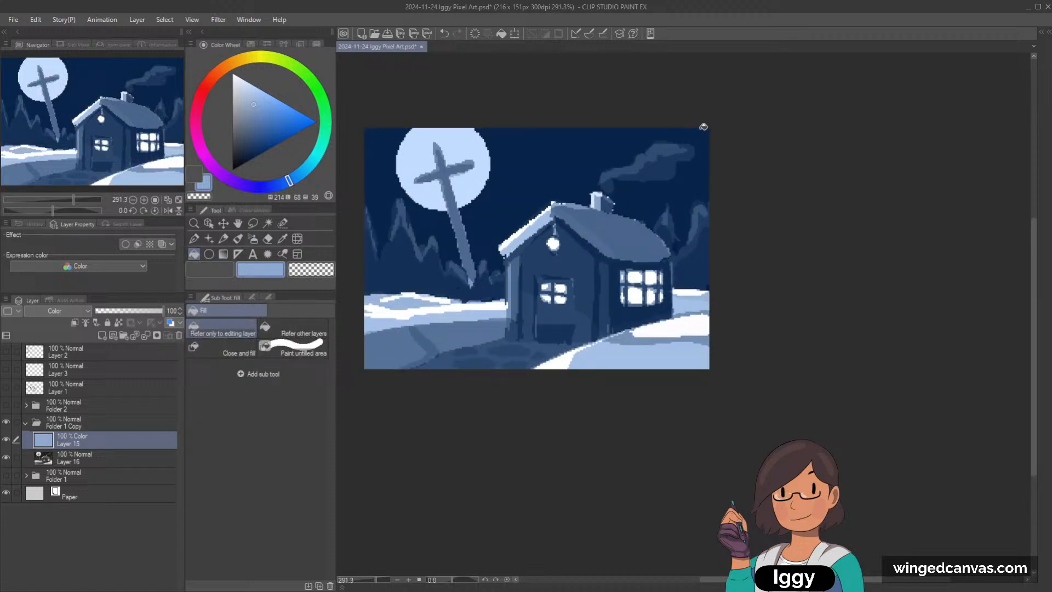
# Step: Refill the Color layer with progressively darker blues, ending at hue 214, luminosity 24, saturation 49
pyautogui.click(253, 127)
pyautogui.click(590, 163)
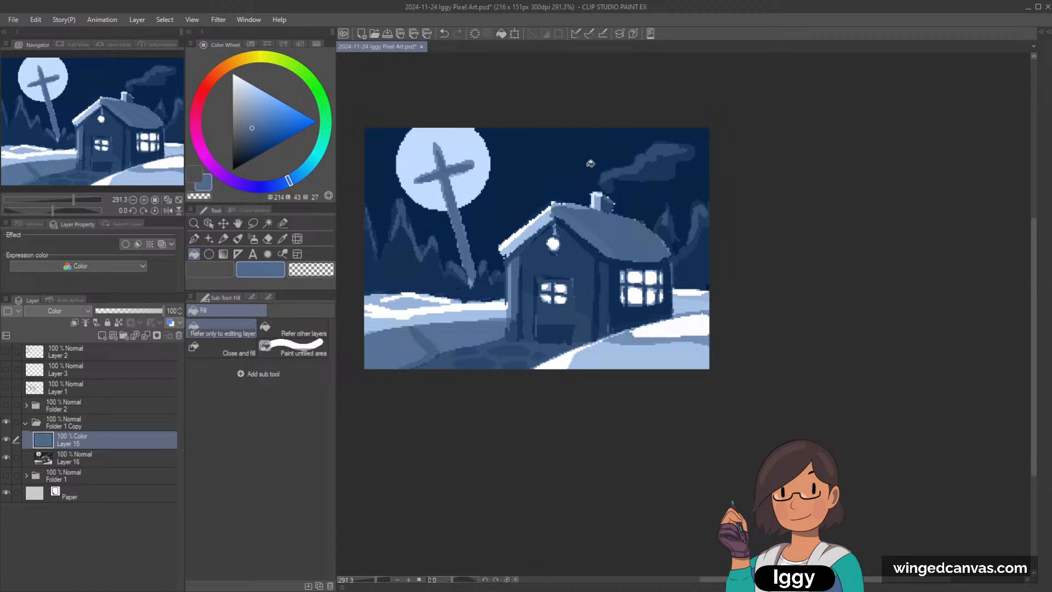
pyautogui.click(252, 136)
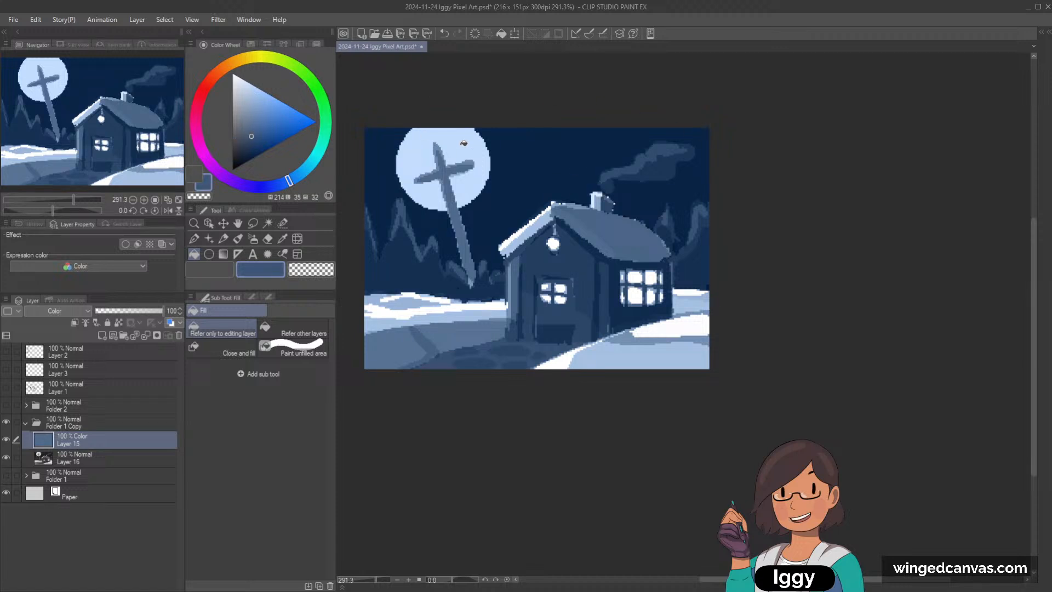
pyautogui.click(558, 155)
pyautogui.click(253, 147)
pyautogui.click(600, 173)
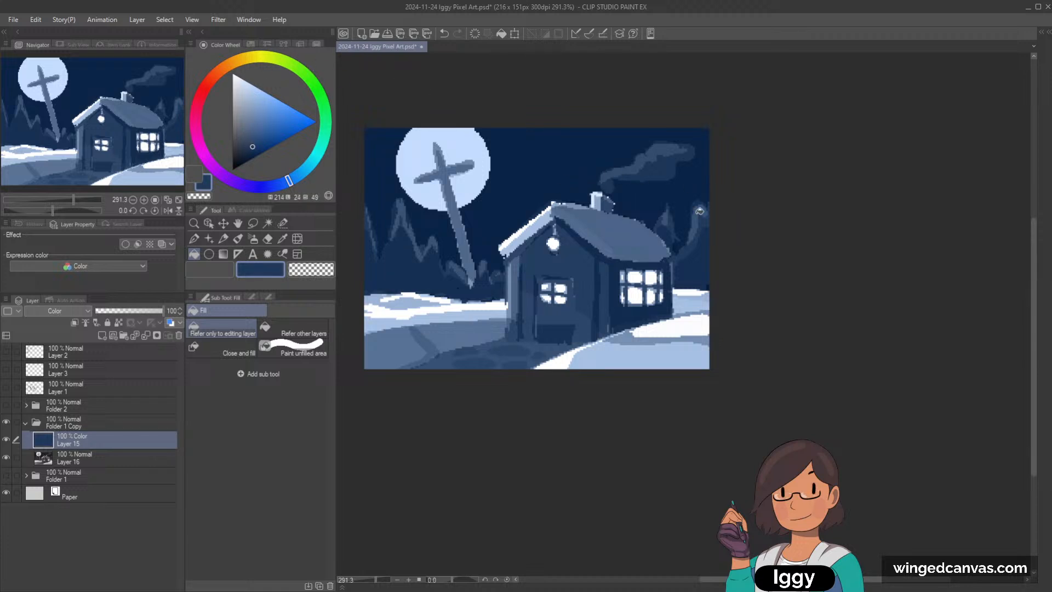
pyautogui.moveTo(145, 157); pyautogui.dragTo(154, 170)
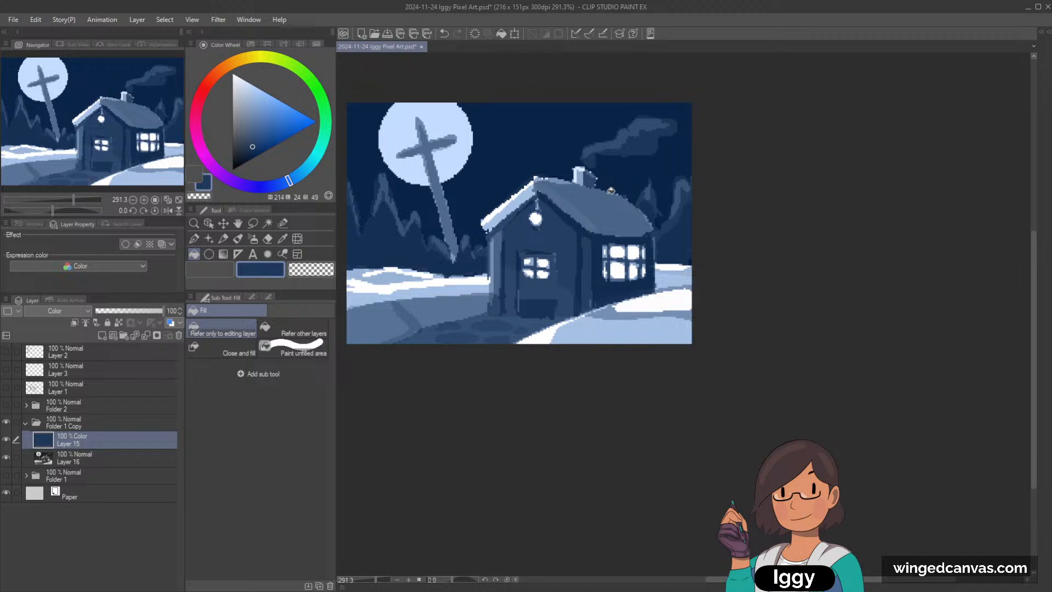
# Step: Compare the painting with the blue tint hidden and shown, and add a new layer above it with blending mode Color
pyautogui.click(7, 440)
pyautogui.click(7, 439)
pyautogui.click(101, 335)
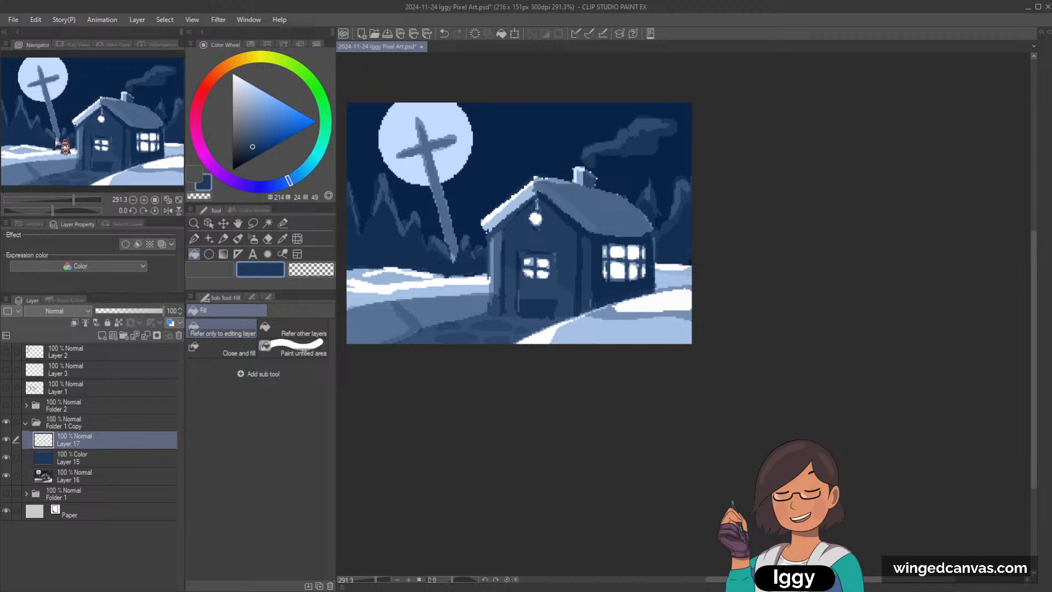
pyautogui.click(52, 293)
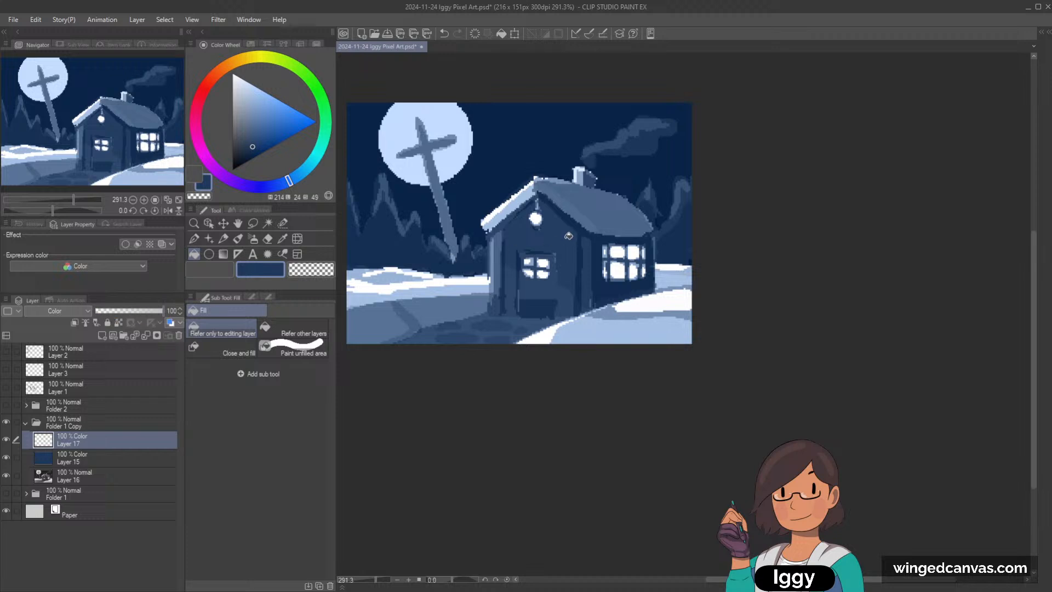
# Step: Switch to the Dot pen and set the paint to a pale blue (hue 214, luminosity 90, saturation 100)
pyautogui.scroll(1, 569, 236)
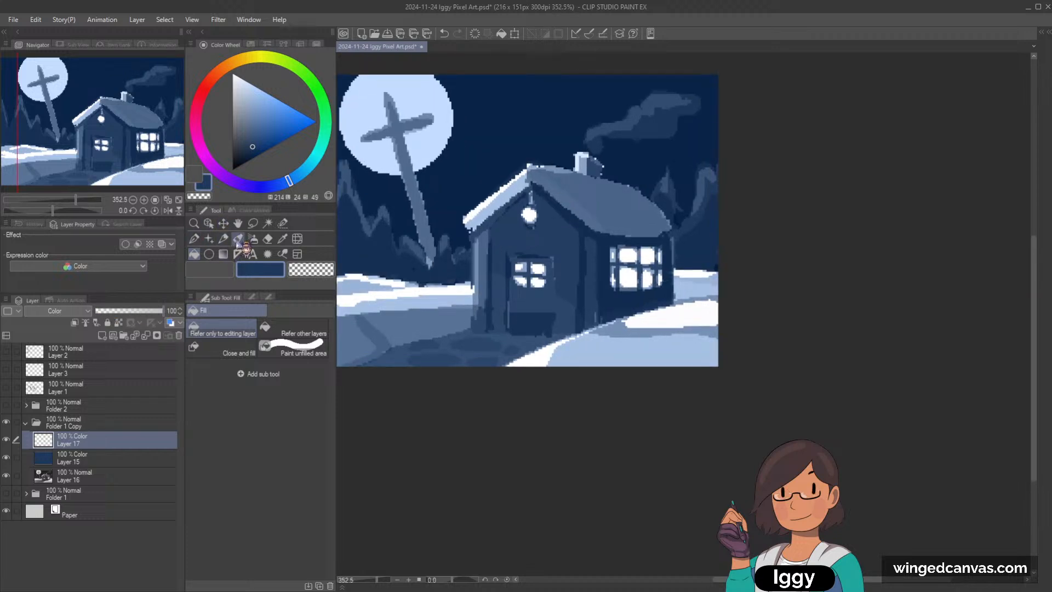
pyautogui.click(194, 239)
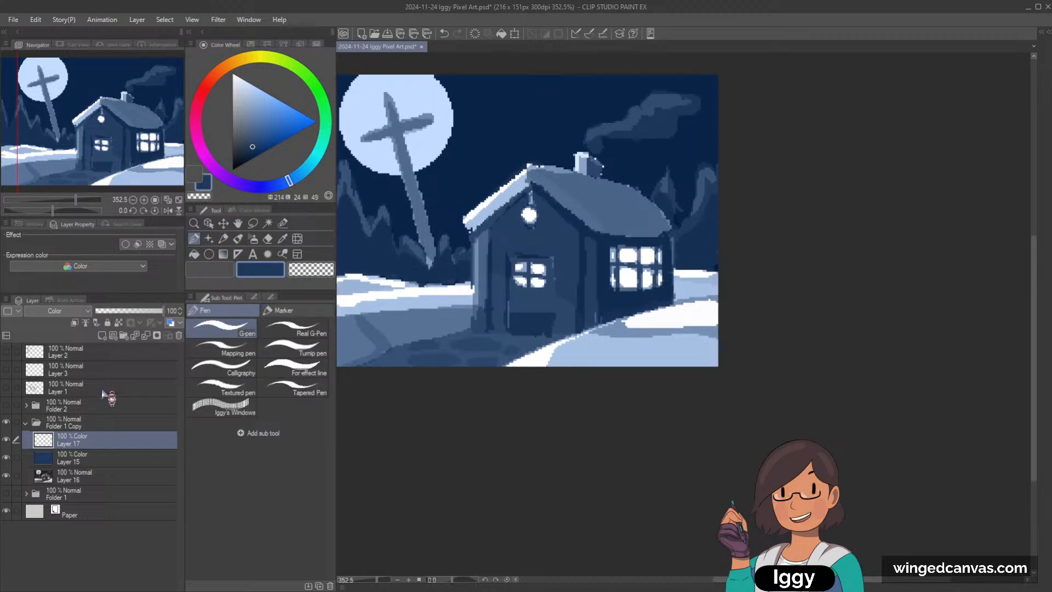
pyautogui.click(261, 81)
pyautogui.click(273, 97)
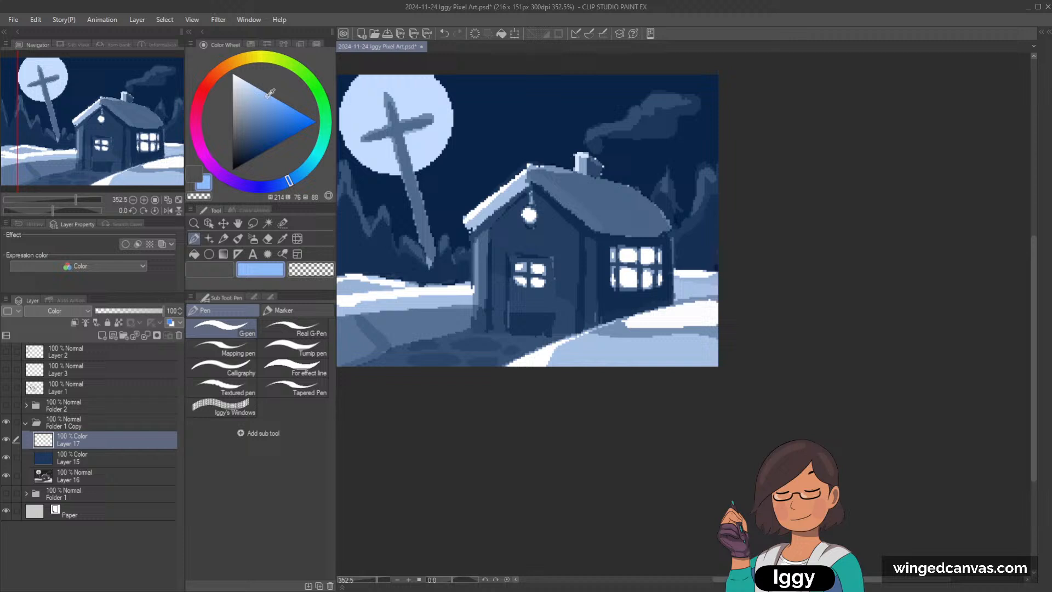
pyautogui.click(223, 239)
pyautogui.hotkey('ctrl', '-')
pyautogui.click(195, 240)
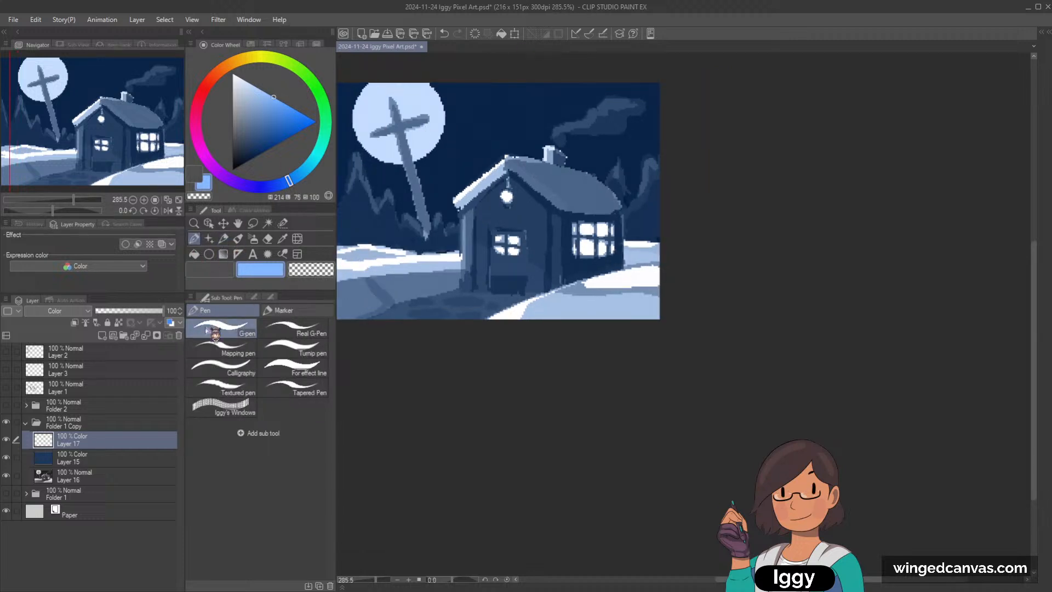
pyautogui.click(295, 311)
pyautogui.scroll(3, 486, 119)
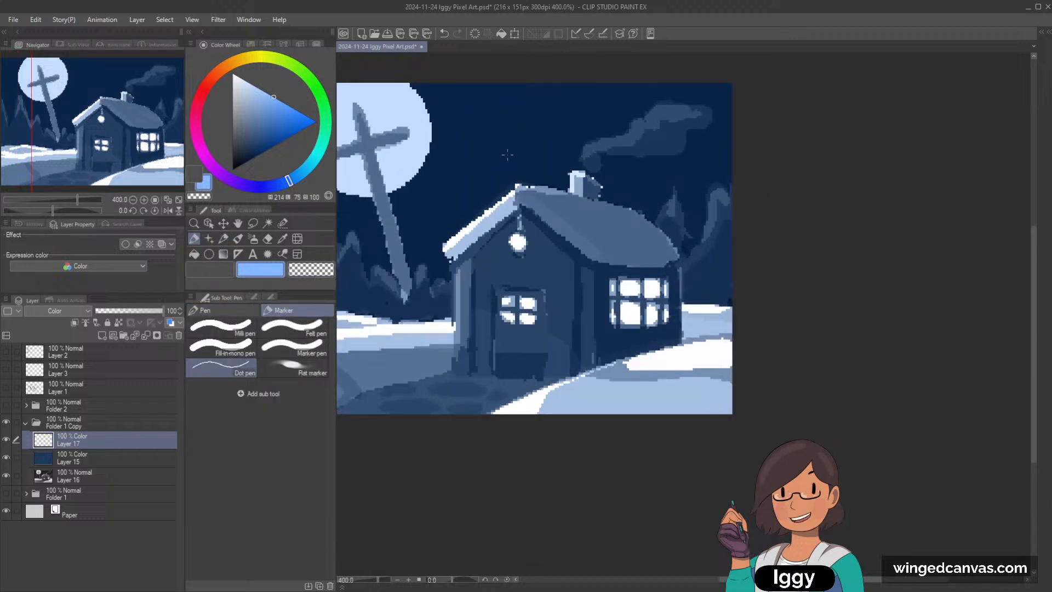
pyautogui.click(248, 82)
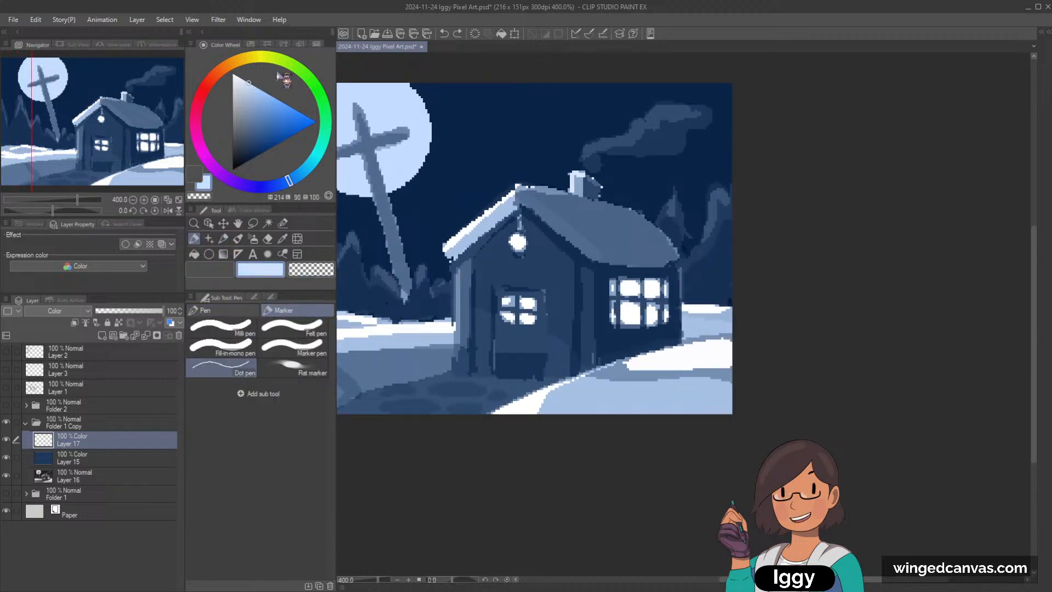
# Step: Add a new layer and doodle a grinning round face with small dripping legs in the sky above the house
pyautogui.click(102, 335)
pyautogui.moveTo(489, 87)
pyautogui.mouseDown()
pyautogui.moveTo(449, 142)
pyautogui.moveTo(489, 88)
pyautogui.mouseUp()
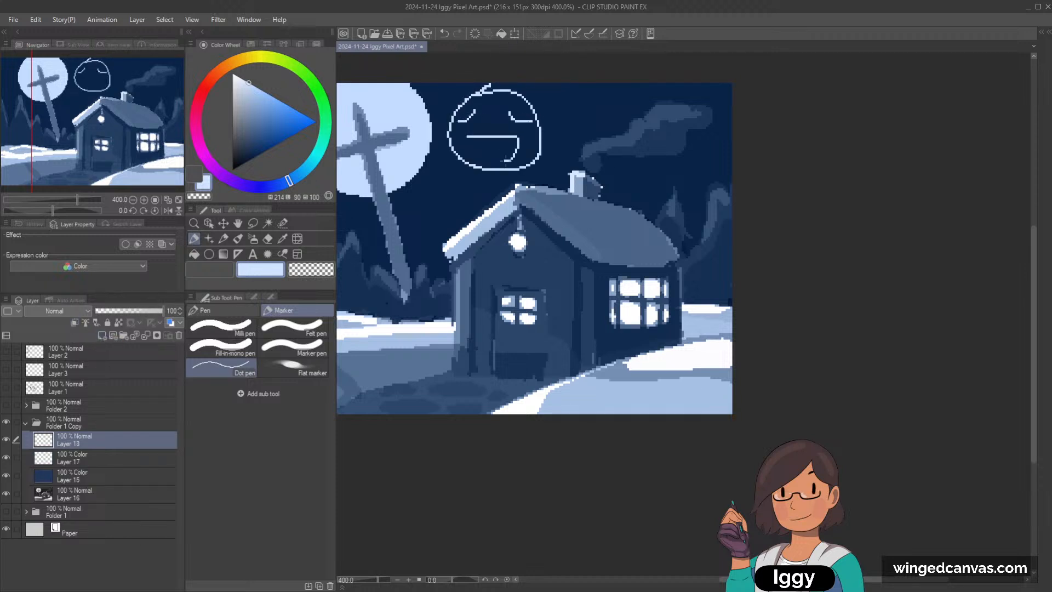
pyautogui.moveTo(504, 159); pyautogui.dragTo(464, 140)
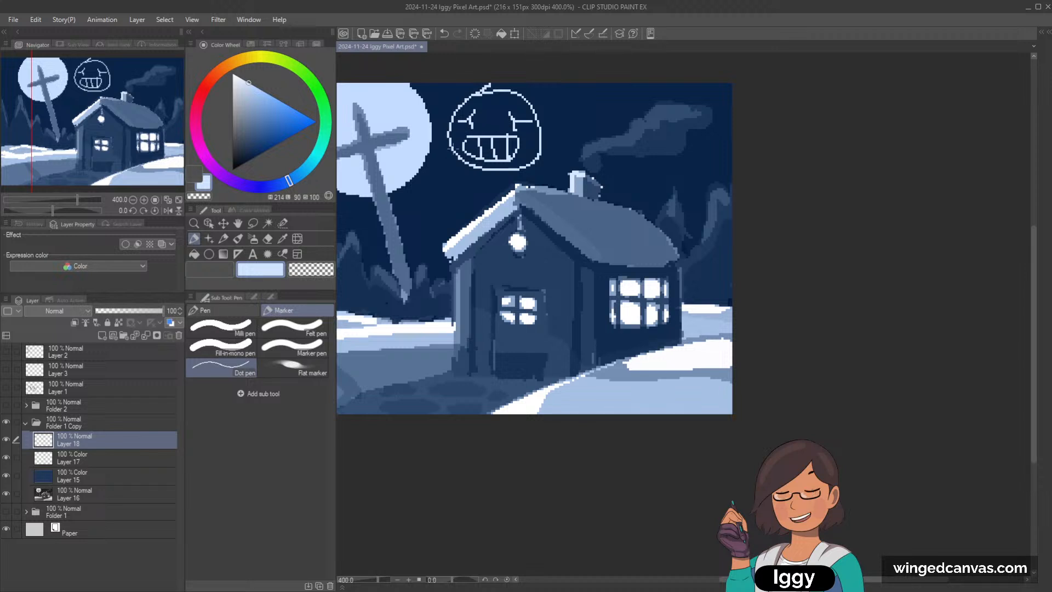
pyautogui.moveTo(463, 154); pyautogui.dragTo(457, 171)
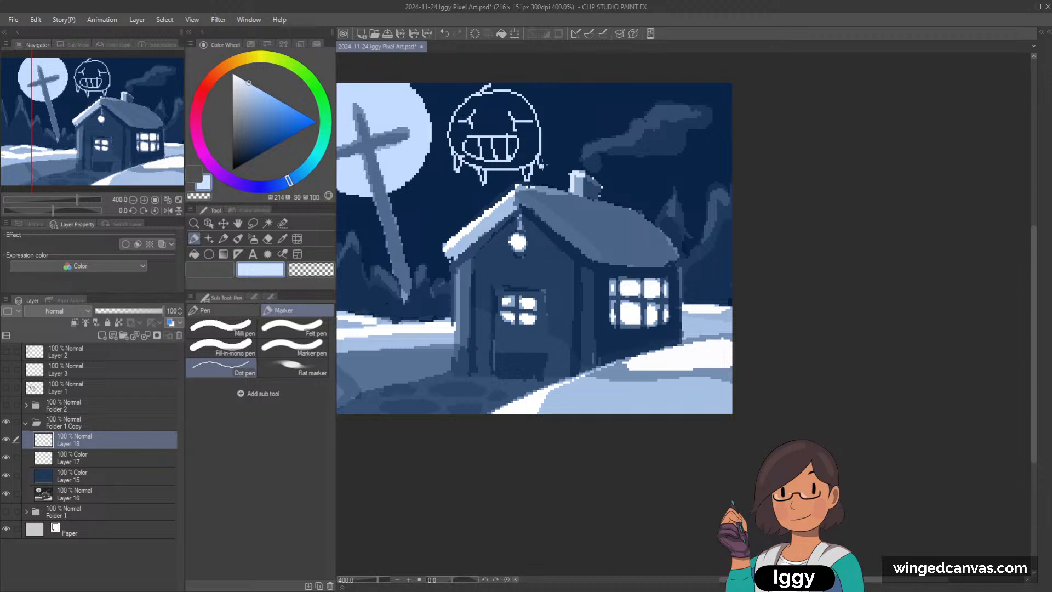
pyautogui.scroll(1, 511, 360)
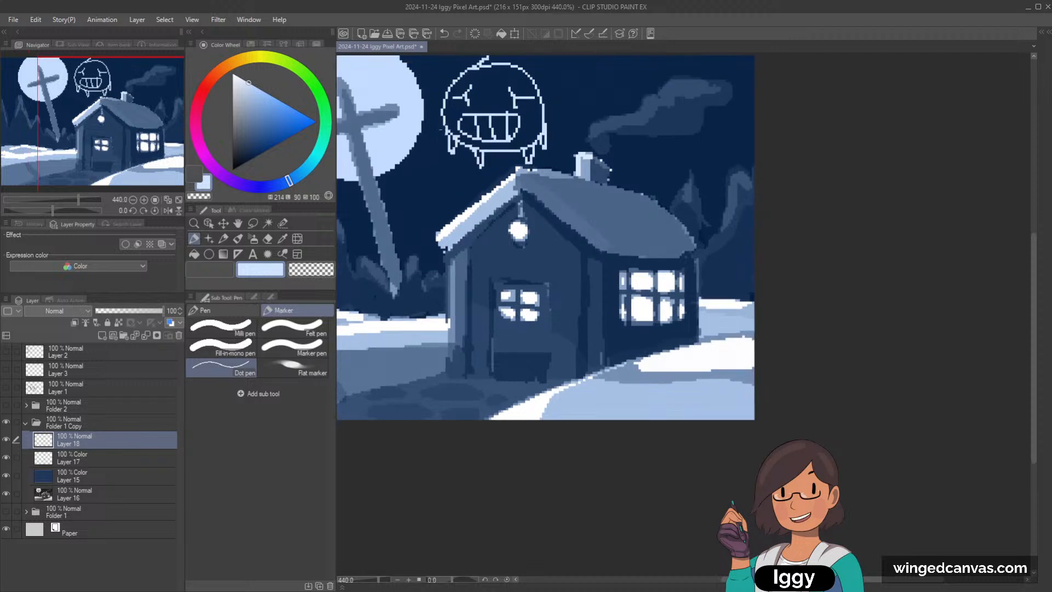
pyautogui.scroll(-4, 484, 107)
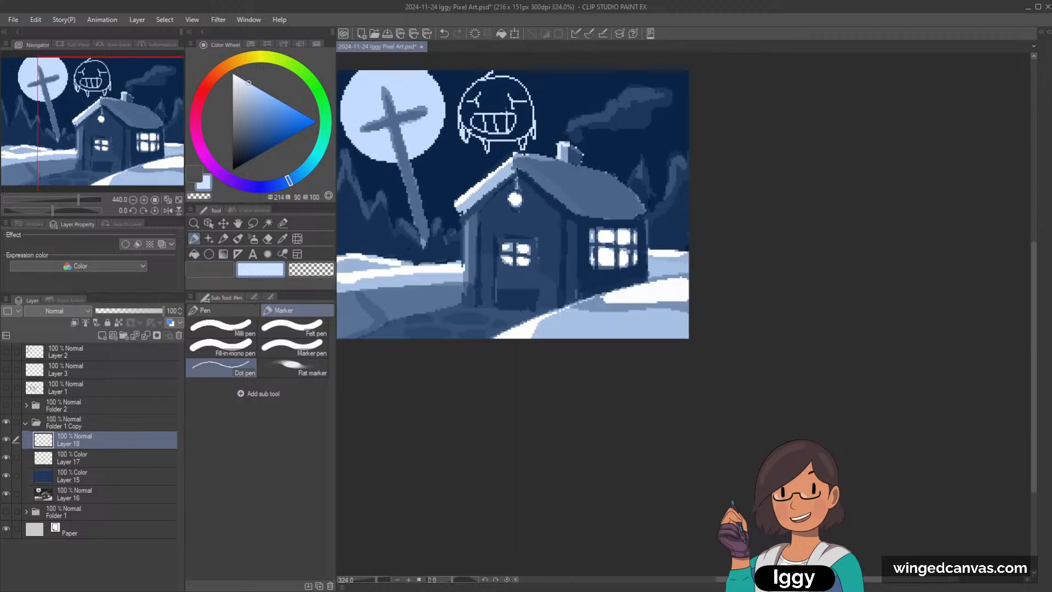
# Step: Undo the face doodle and the extra layer it was drawn on
pyautogui.hotkey('ctrl', 'z')
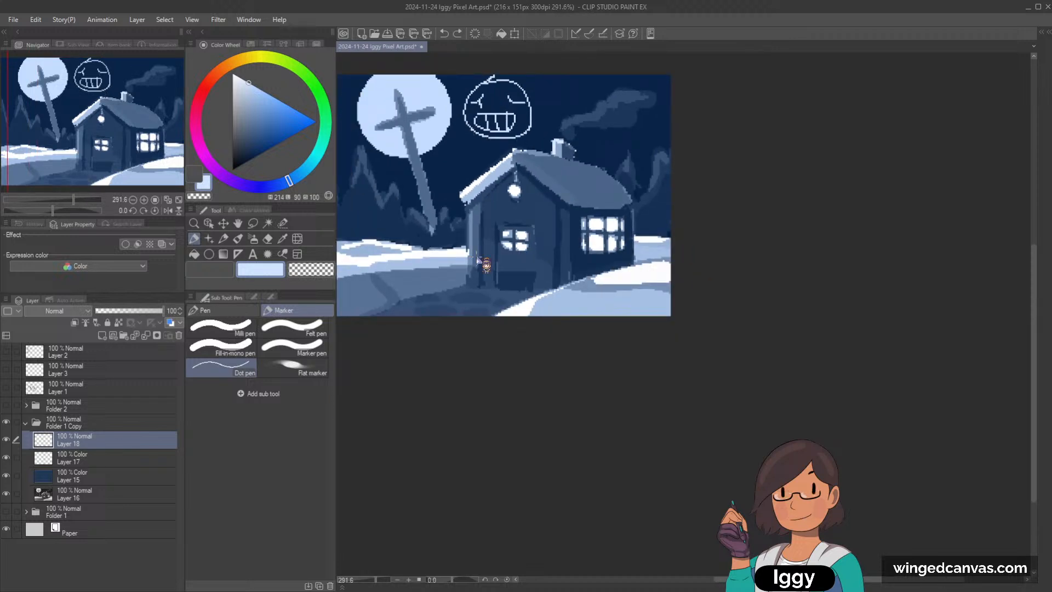
pyautogui.hotkey('ctrl', 'z')
pyautogui.hotkey('ctrl', 'z')
pyautogui.hotkey('ctrl', 'z')
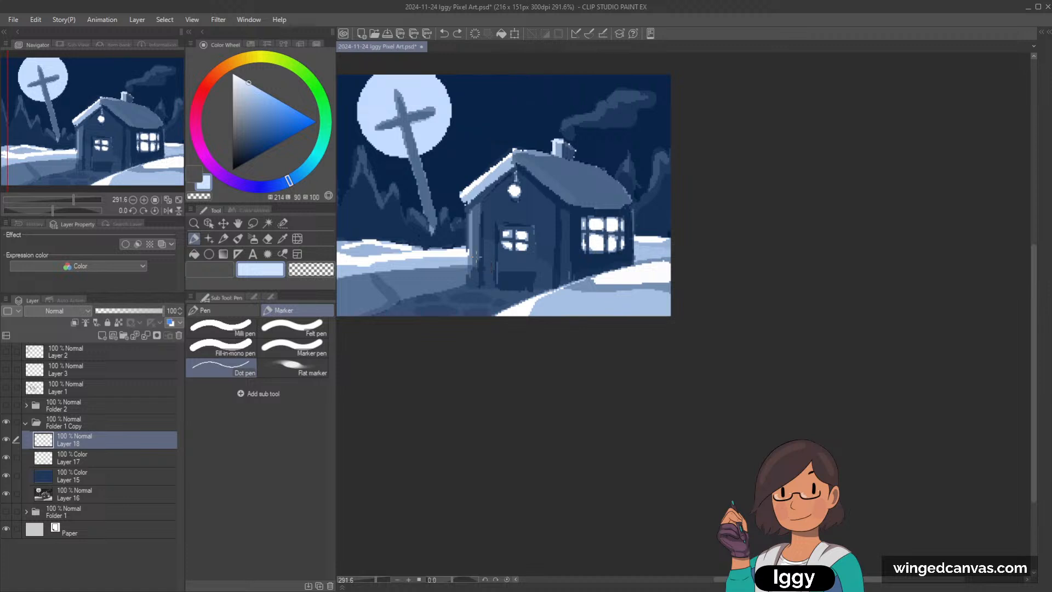
pyautogui.hotkey('ctrl', 'z')
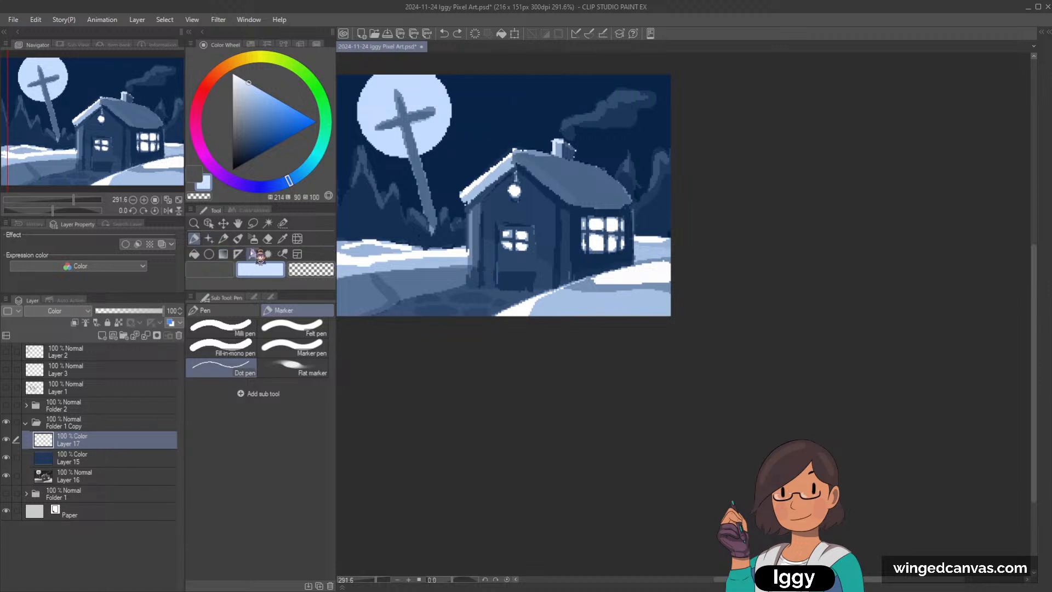
# Step: Tint the lantern and the house's side window warm orange (hue 14, luminosity 74, saturation 67) with a smaller G-pen on the upper Color layer
pyautogui.click(194, 239)
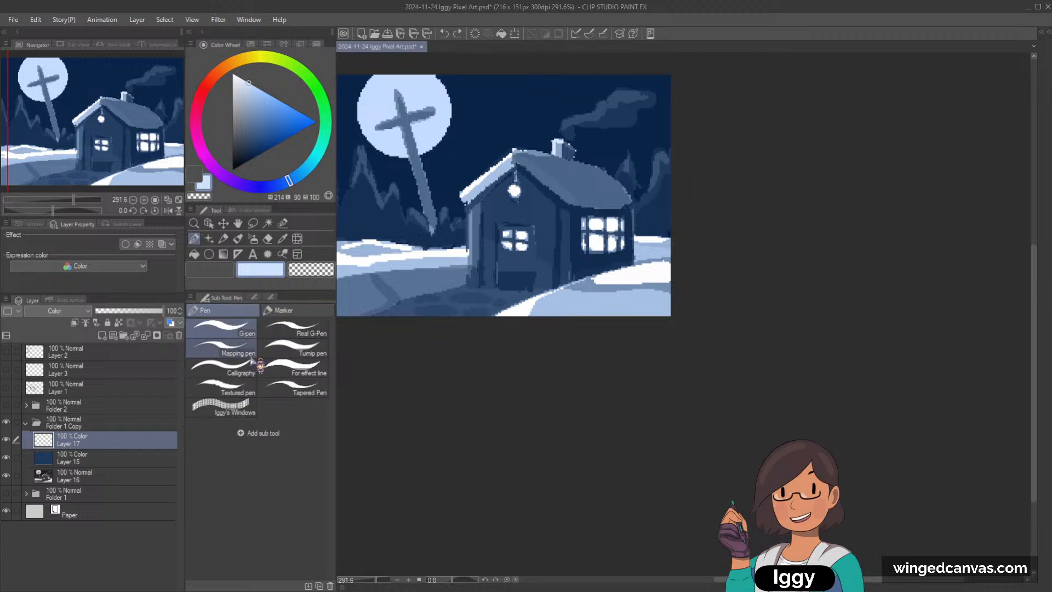
pyautogui.click(221, 77)
pyautogui.click(263, 99)
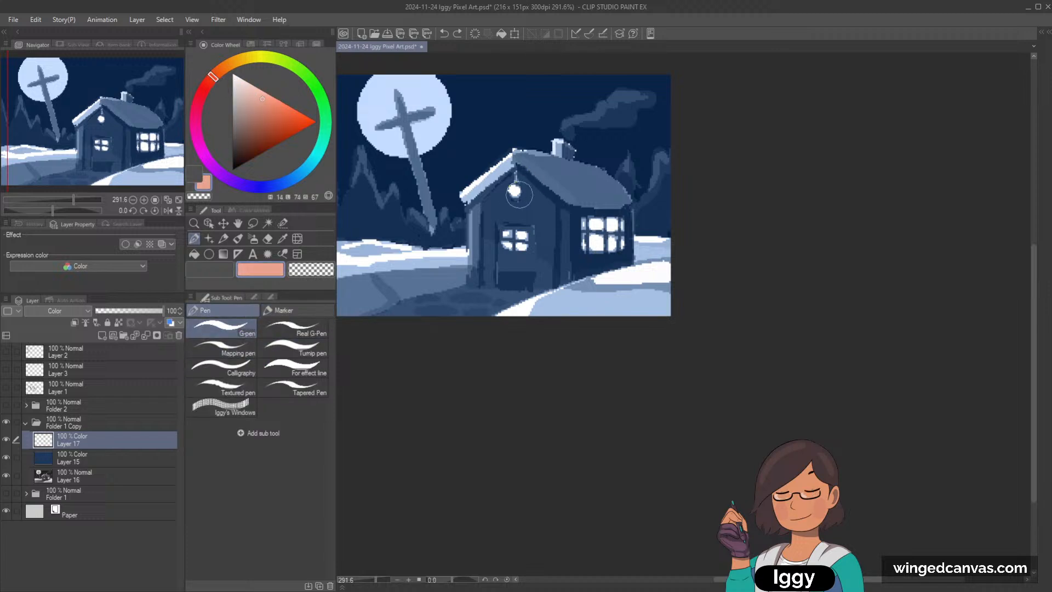
pyautogui.scroll(4, 514, 191)
pyautogui.press('[')
pyautogui.press('[')
pyautogui.press('[')
pyautogui.press('[')
pyautogui.press('[')
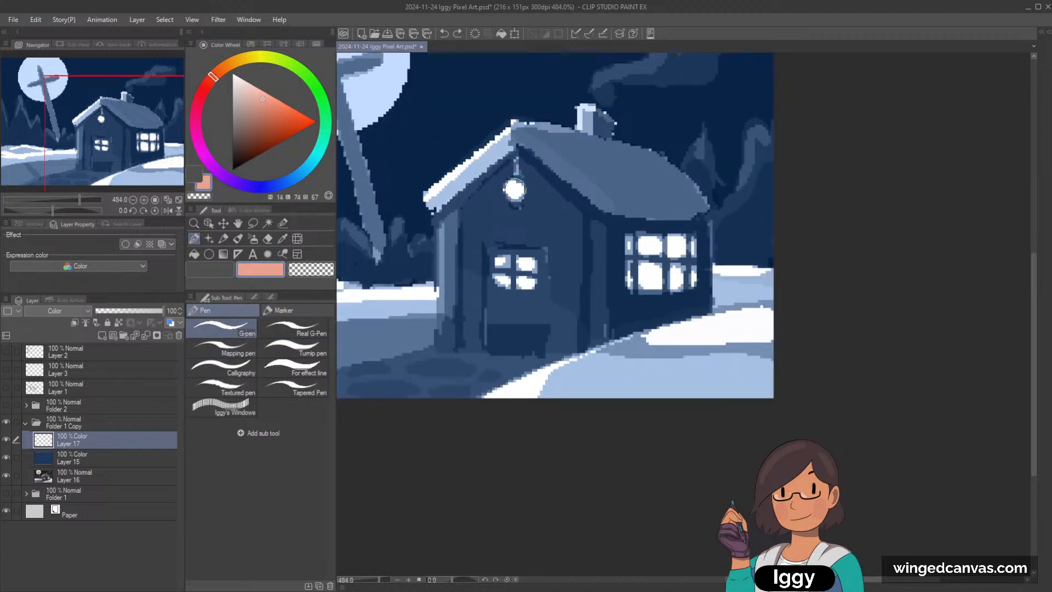
pyautogui.moveTo(513, 186); pyautogui.dragTo(514, 192)
pyautogui.moveTo(654, 245); pyautogui.dragTo(651, 247)
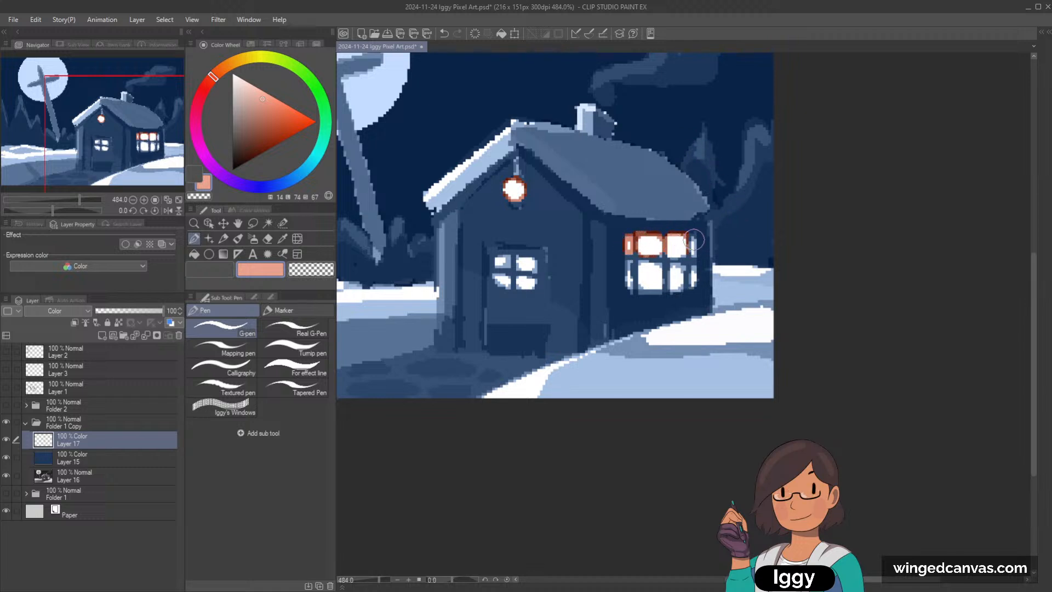
pyautogui.moveTo(635, 286)
pyautogui.mouseDown()
pyautogui.moveTo(650, 266)
pyautogui.moveTo(657, 280)
pyautogui.moveTo(648, 284)
pyautogui.moveTo(676, 260)
pyautogui.moveTo(690, 288)
pyautogui.mouseUp()
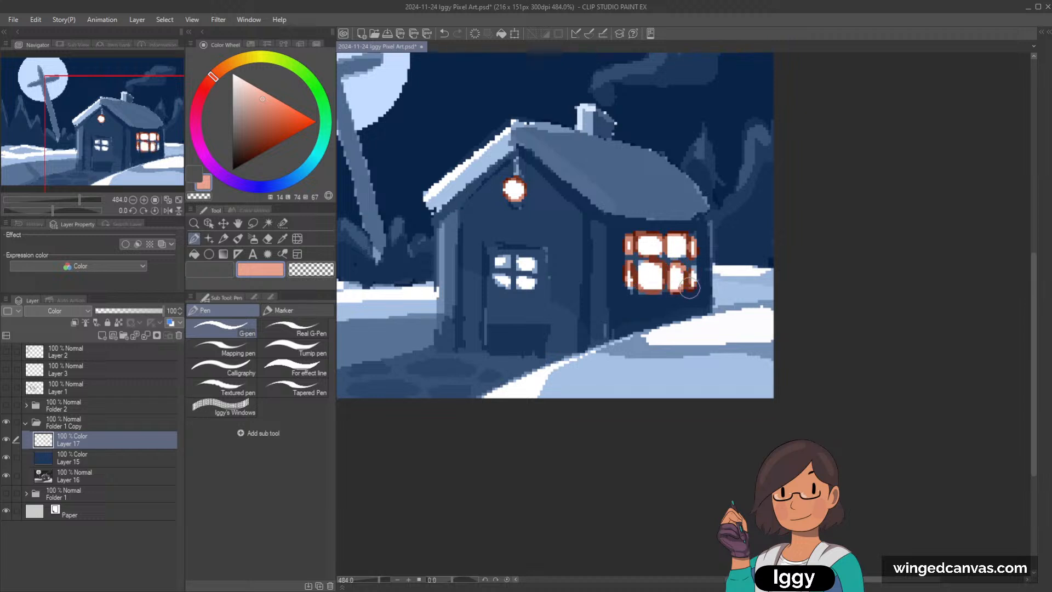
pyautogui.scroll(-3, 693, 272)
# Step: Brush a warm orange glow over the snow below and beside the side window with the Soft airbrush
pyautogui.press('b')
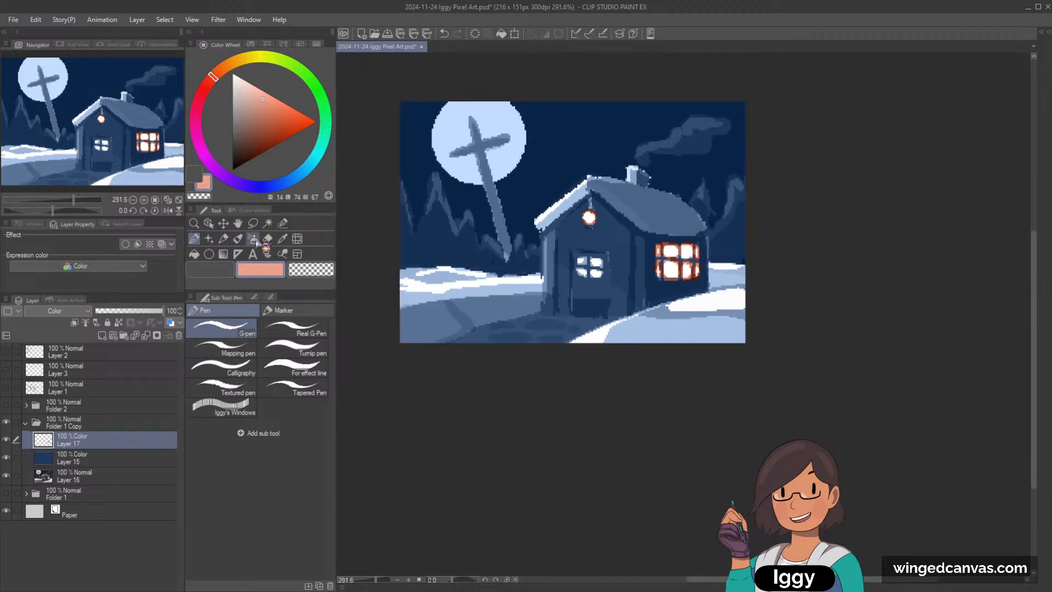
pyautogui.moveTo(700, 306)
pyautogui.mouseDown()
pyautogui.moveTo(684, 321)
pyautogui.moveTo(758, 307)
pyautogui.moveTo(680, 310)
pyautogui.moveTo(766, 304)
pyautogui.moveTo(705, 305)
pyautogui.moveTo(756, 299)
pyautogui.moveTo(656, 324)
pyautogui.mouseUp()
pyautogui.hotkey('ctrl', 'z')
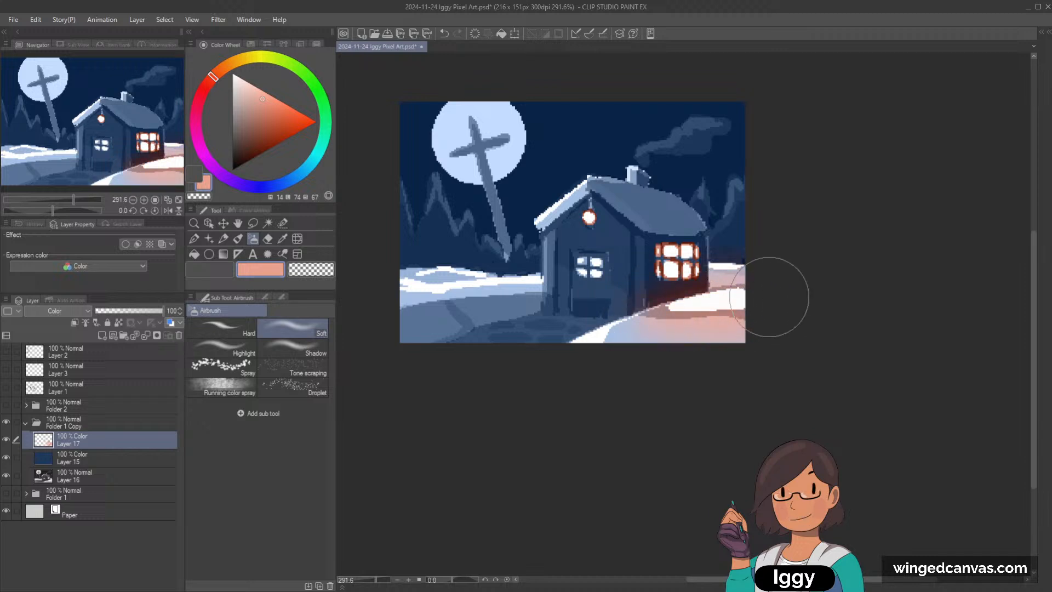
pyautogui.scroll(1, 775, 294)
pyautogui.press('[')
pyautogui.press('[')
pyautogui.press('[')
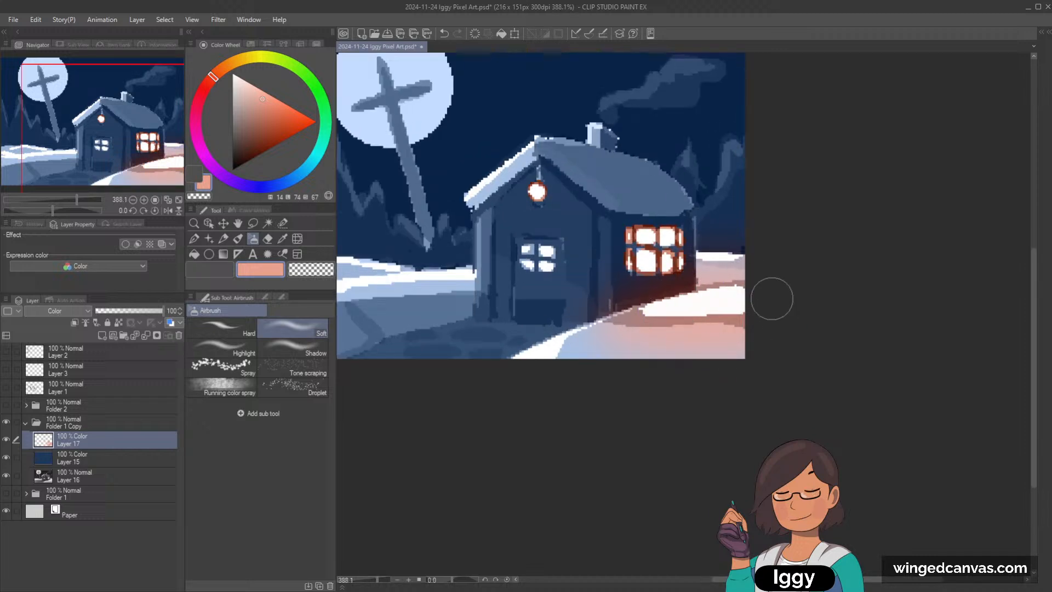
pyautogui.moveTo(772, 298)
pyautogui.mouseDown()
pyautogui.moveTo(640, 314)
pyautogui.moveTo(635, 332)
pyautogui.moveTo(706, 315)
pyautogui.moveTo(756, 313)
pyautogui.moveTo(653, 329)
pyautogui.moveTo(757, 323)
pyautogui.moveTo(605, 333)
pyautogui.moveTo(741, 320)
pyautogui.mouseUp()
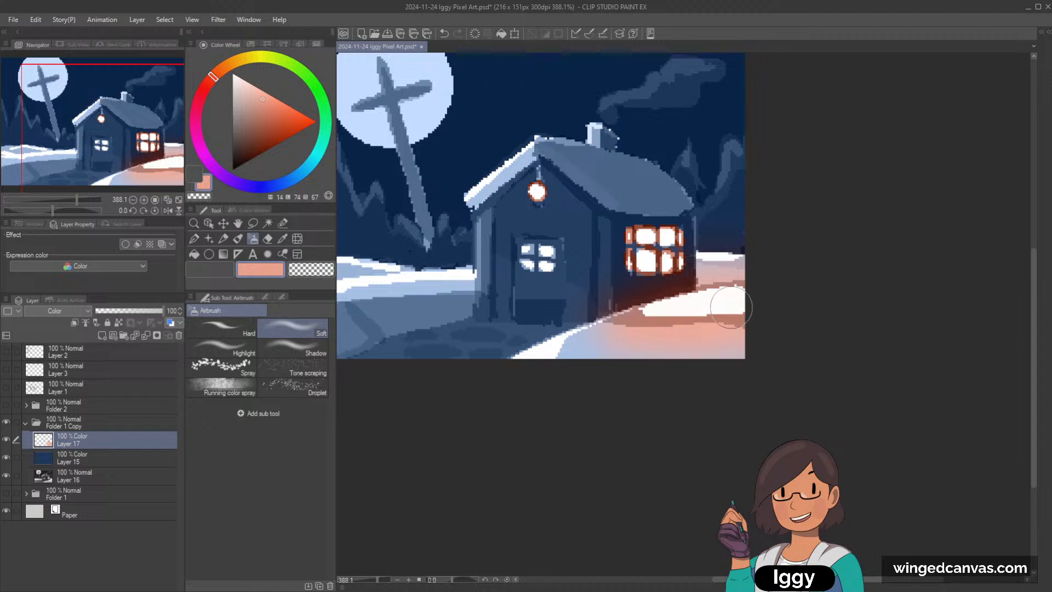
pyautogui.scroll(-2, 740, 321)
pyautogui.scroll(2, 780, 301)
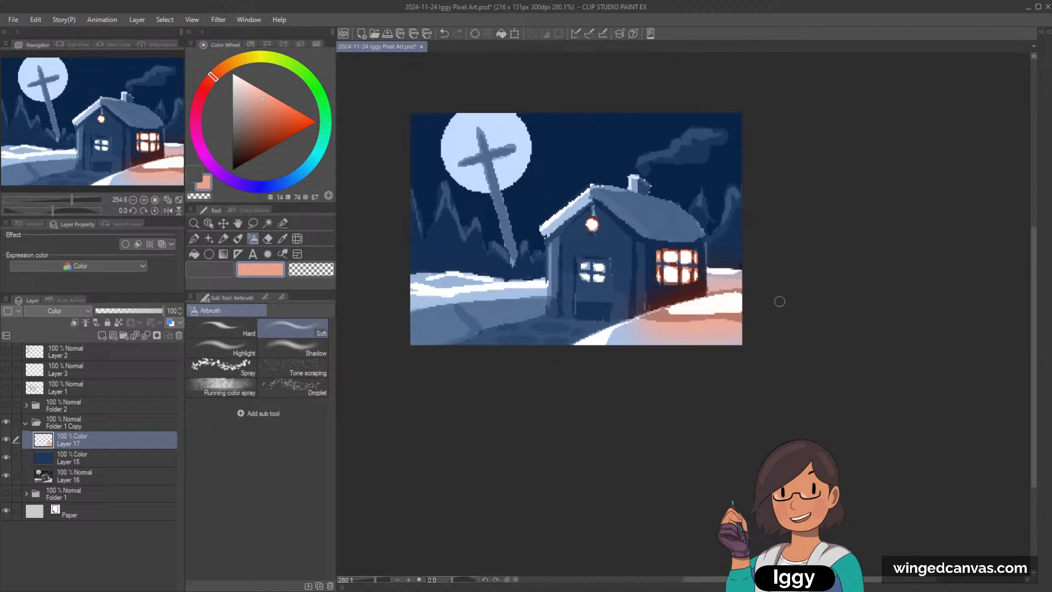
# Step: Airbrush the warm orange glow onto the stone path and around the front door's window, adjusting the brush size
pyautogui.press(']')
pyautogui.press(']')
pyautogui.press(']')
pyautogui.press(']')
pyautogui.press(']')
pyautogui.press(']')
pyautogui.press(']')
pyautogui.press(']')
pyautogui.moveTo(577, 318)
pyautogui.mouseDown()
pyautogui.moveTo(432, 358)
pyautogui.moveTo(560, 327)
pyautogui.moveTo(477, 366)
pyautogui.moveTo(583, 318)
pyautogui.moveTo(376, 394)
pyautogui.moveTo(446, 354)
pyautogui.moveTo(542, 328)
pyautogui.mouseUp()
pyautogui.press('[')
pyautogui.moveTo(569, 273); pyautogui.dragTo(600, 266)
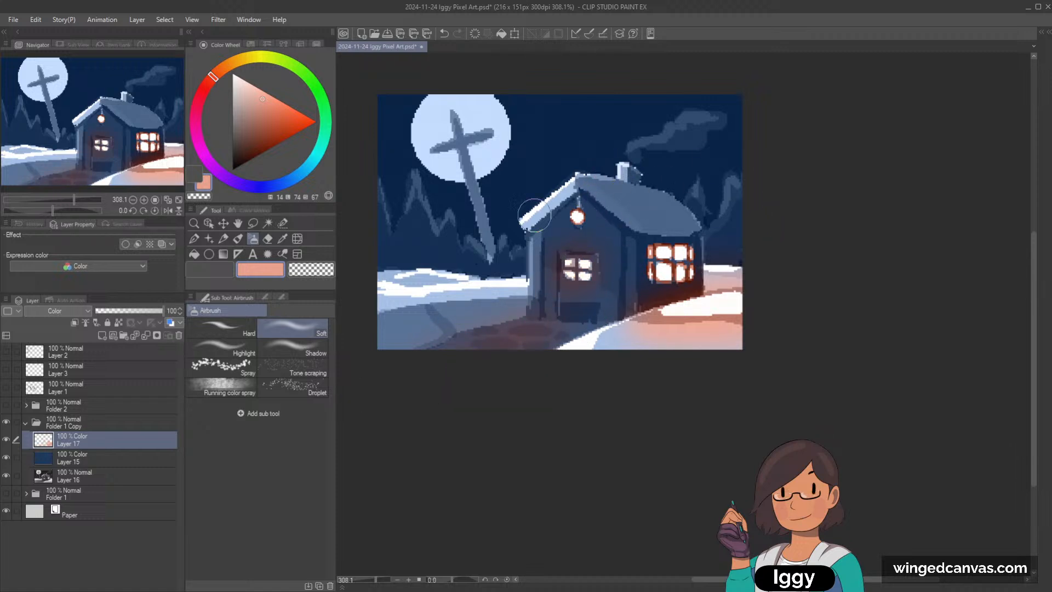
pyautogui.scroll(1, 724, 296)
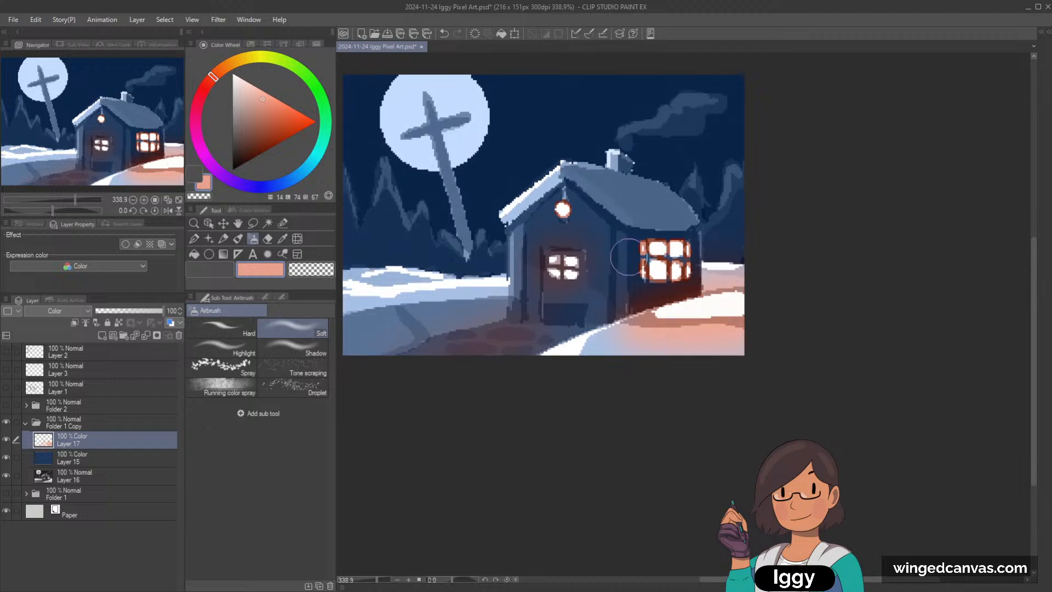
# Step: Add a new layer and place it between the warm glow layer and the blue Color layer
pyautogui.click(103, 460)
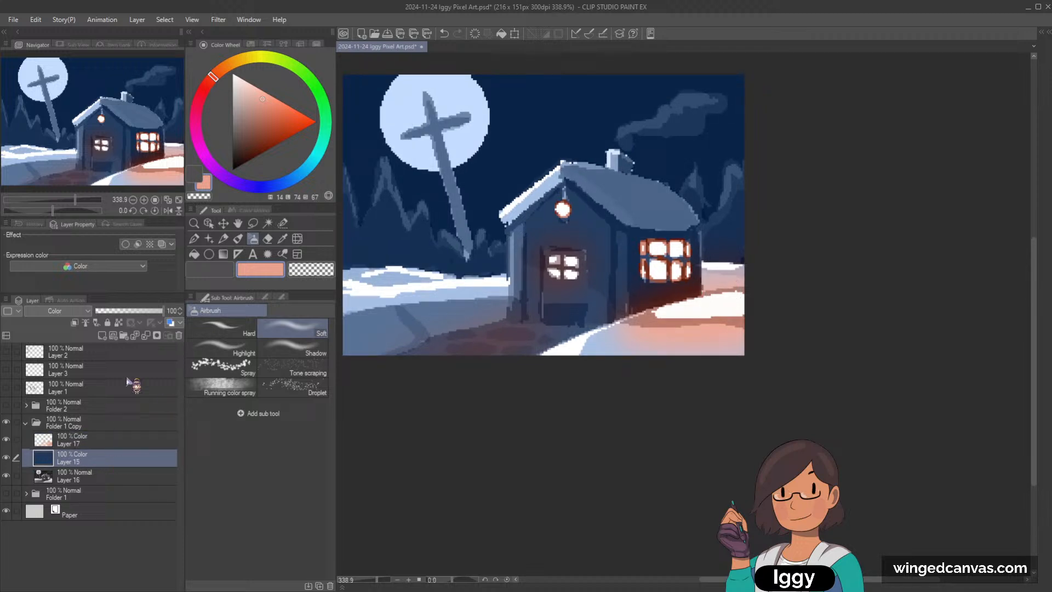
pyautogui.click(106, 440)
pyautogui.click(102, 335)
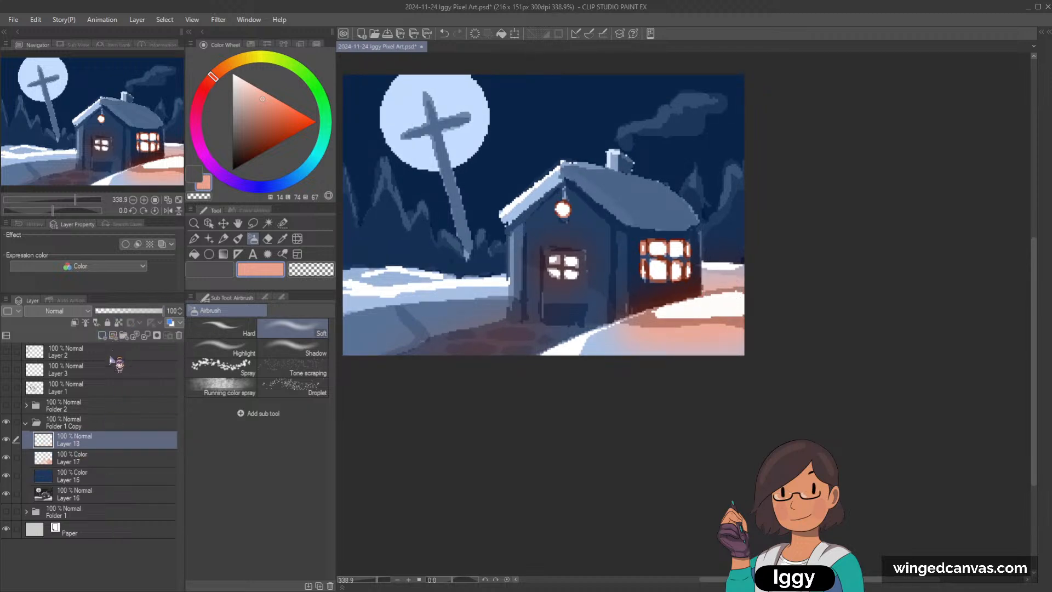
pyautogui.moveTo(104, 442); pyautogui.dragTo(105, 471)
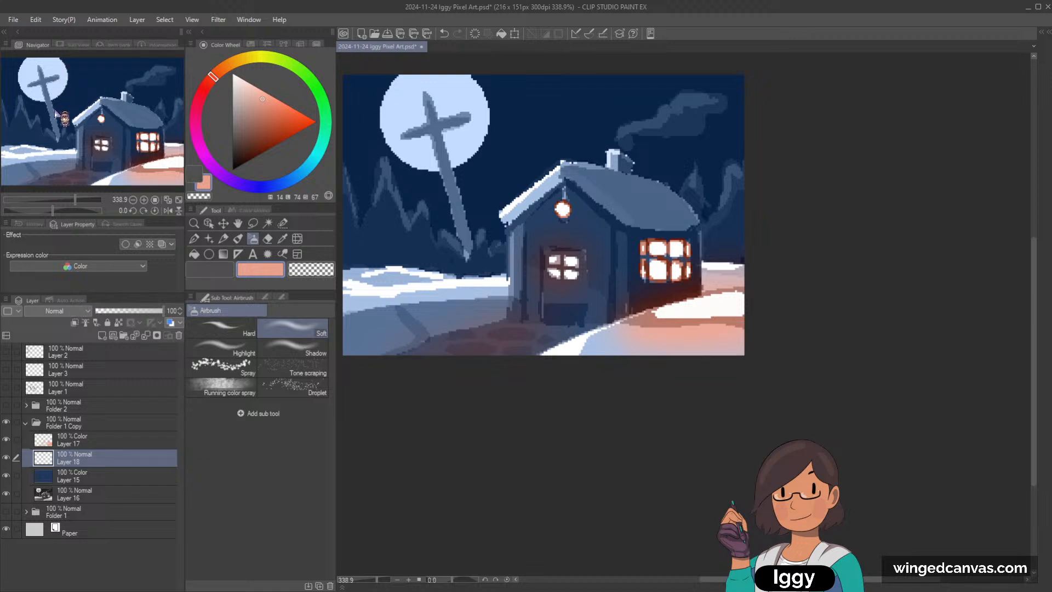
# Step: Set the new layer to Color blending and tint the house's dark walls muted purple (hue 255, saturation 15) with the G-pen
pyautogui.click(61, 290)
pyautogui.click(193, 239)
pyautogui.scroll(1, 738, 284)
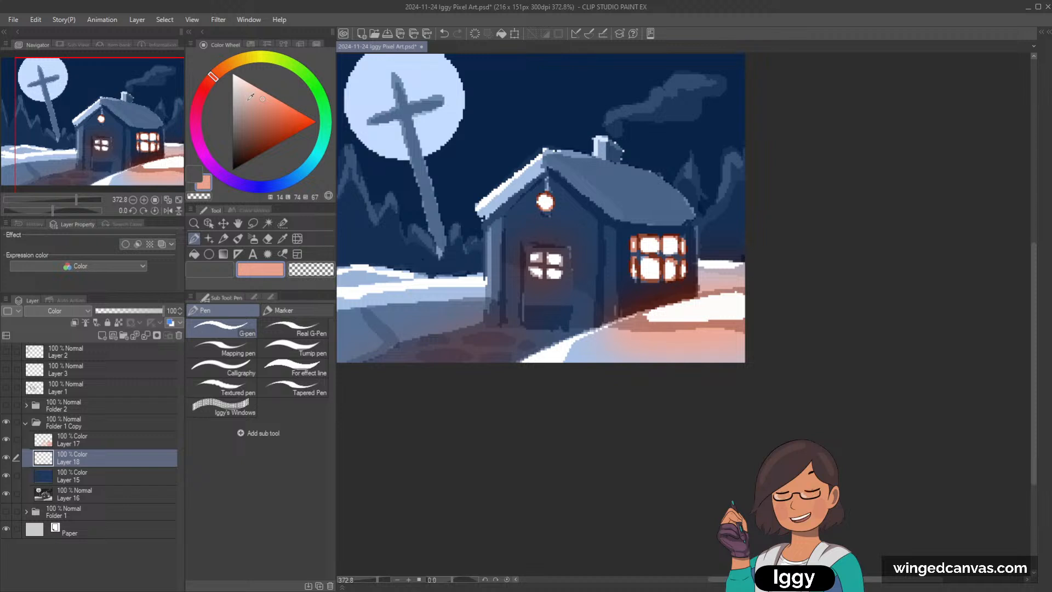
pyautogui.click(208, 84)
pyautogui.moveTo(250, 104); pyautogui.dragTo(246, 110)
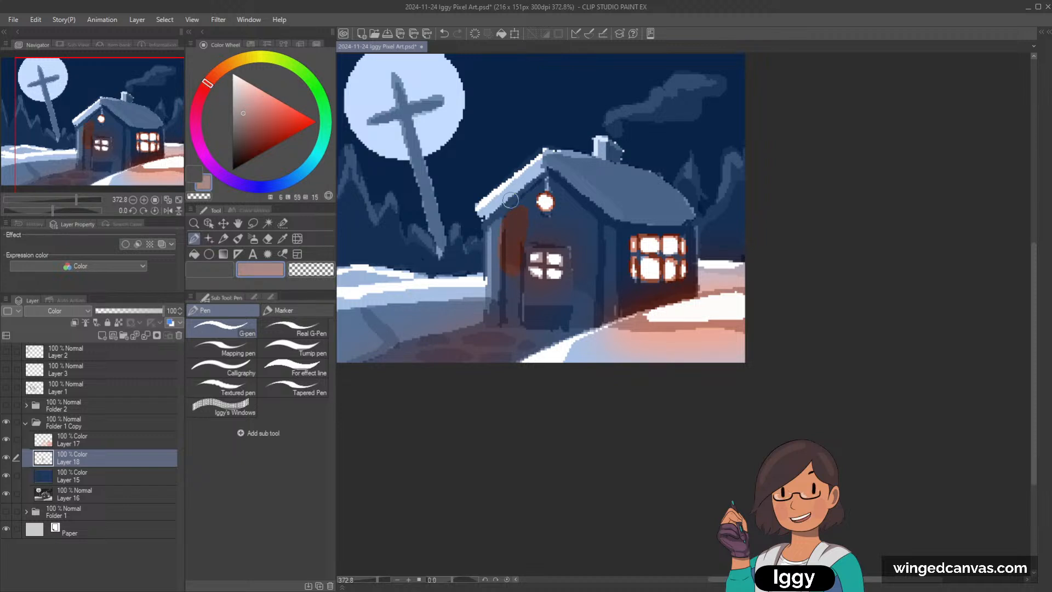
pyautogui.click(242, 185)
pyautogui.moveTo(509, 236)
pyautogui.mouseDown()
pyautogui.moveTo(513, 267)
pyautogui.moveTo(515, 244)
pyautogui.mouseUp()
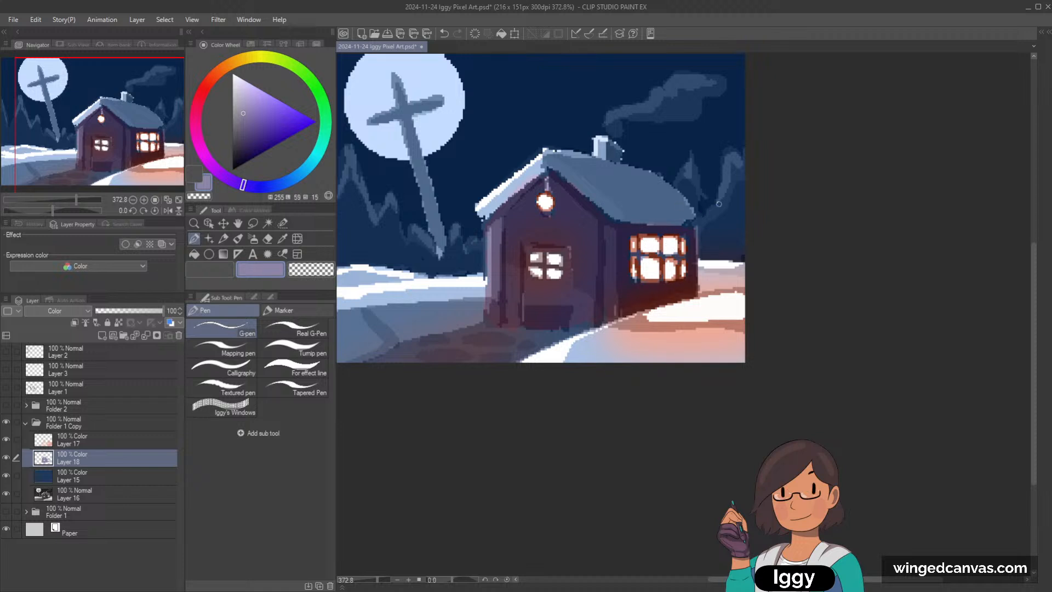
pyautogui.scroll(-2, 719, 203)
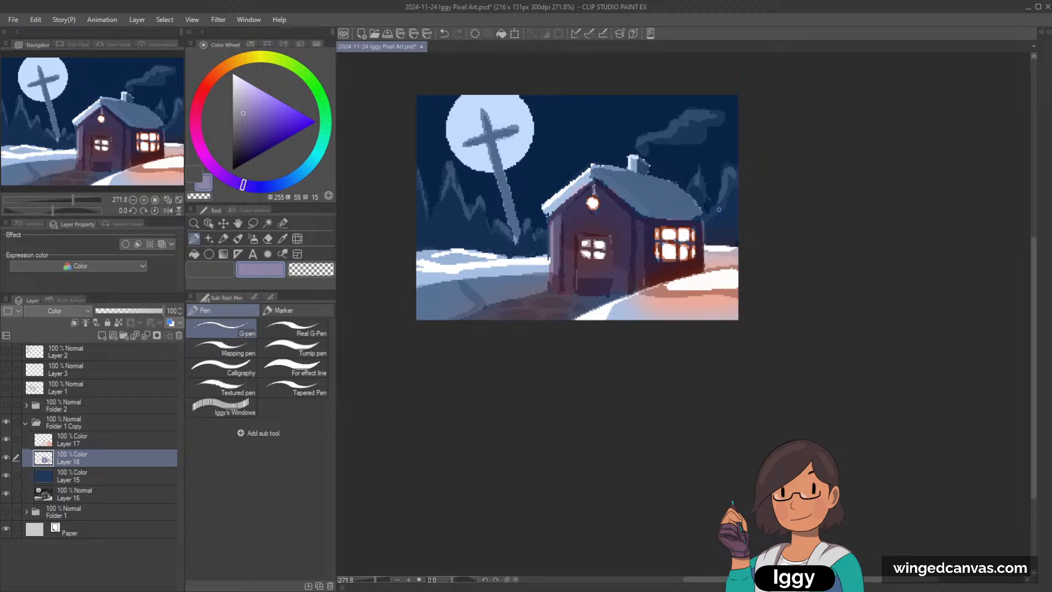
pyautogui.scroll(-2, 719, 210)
pyautogui.scroll(2, 723, 209)
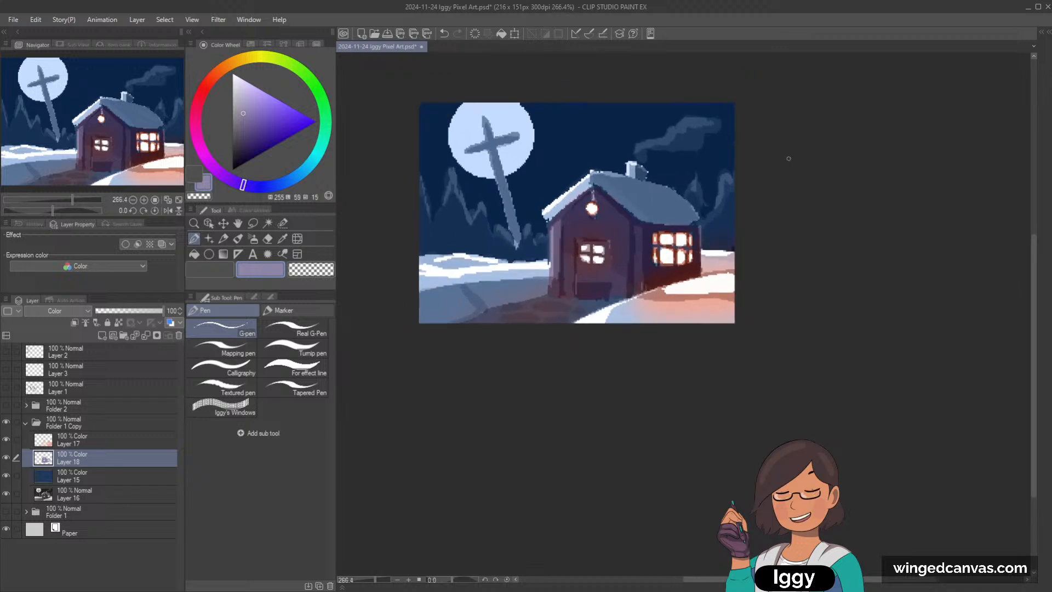
pyautogui.scroll(2, 689, 262)
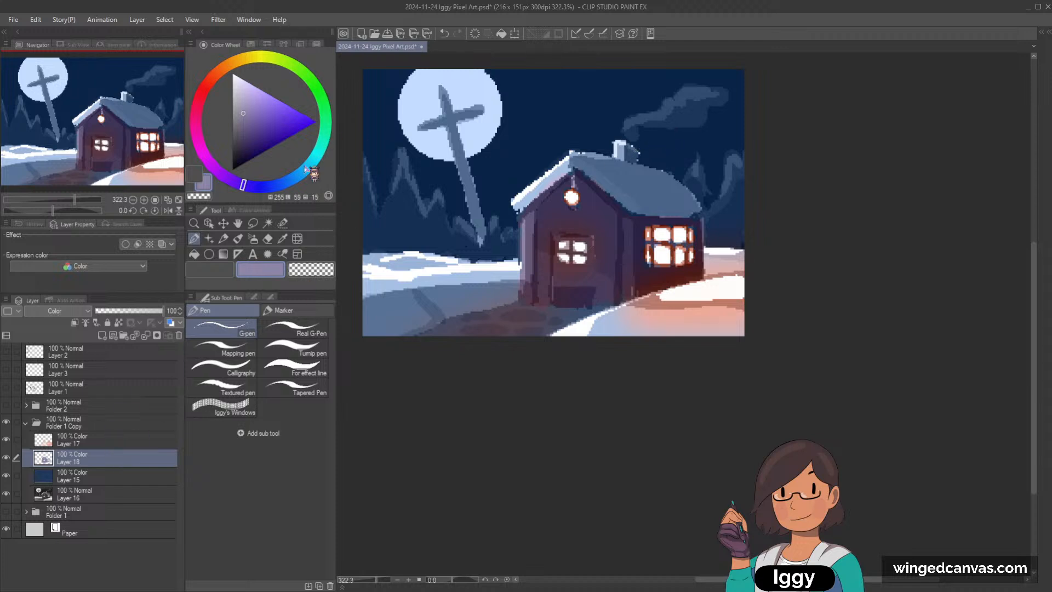
# Step: Try tinting the background trees teal with a larger G-pen and undo the stroke
pyautogui.moveTo(306, 170); pyautogui.dragTo(325, 139)
pyautogui.click(244, 127)
pyautogui.click(318, 155)
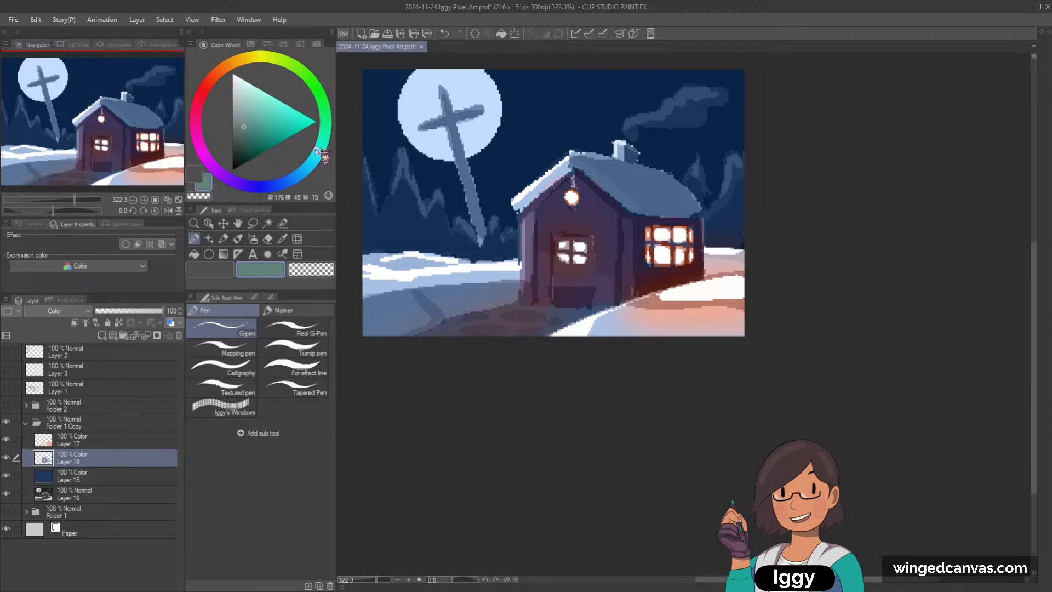
pyautogui.press(']')
pyautogui.press(']')
pyautogui.press(']')
pyautogui.press(']')
pyautogui.press(']')
pyautogui.moveTo(370, 234); pyautogui.dragTo(362, 201)
pyautogui.hotkey('ctrl', 'z')
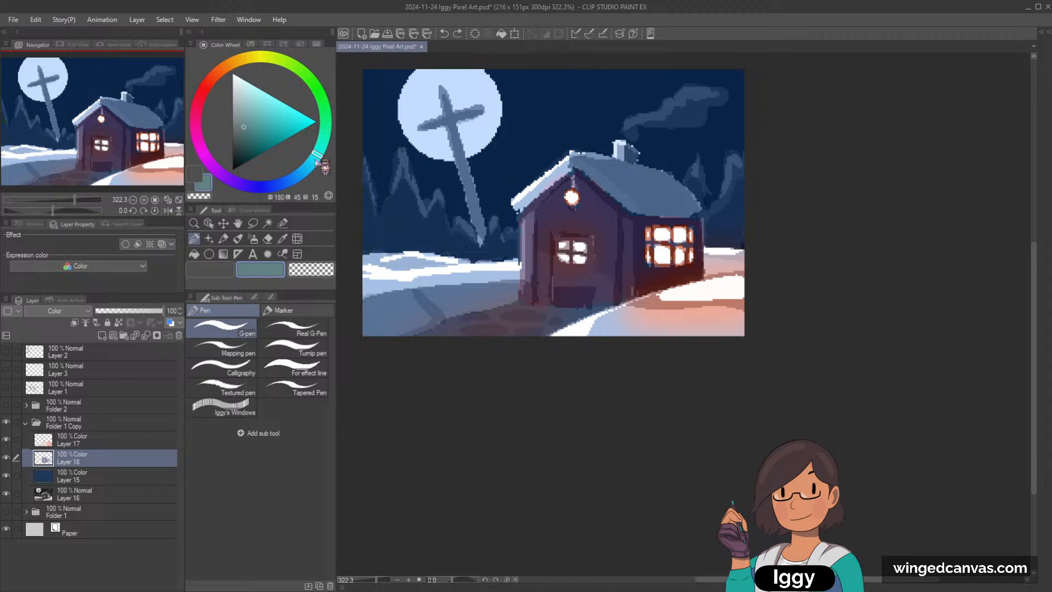
# Step: Tint the background trees dark blue-green (hue 202, luminosity 34, saturation 28) with the G-pen
pyautogui.click(294, 179)
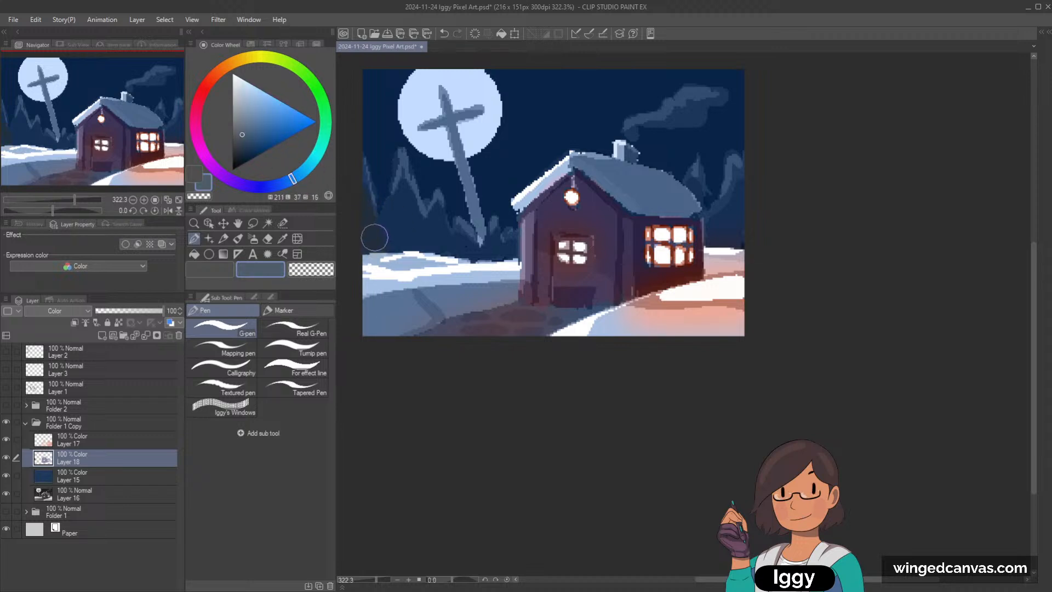
pyautogui.click(248, 136)
pyautogui.click(300, 174)
pyautogui.moveTo(374, 243)
pyautogui.mouseDown()
pyautogui.moveTo(398, 193)
pyautogui.moveTo(406, 211)
pyautogui.moveTo(489, 250)
pyautogui.mouseUp()
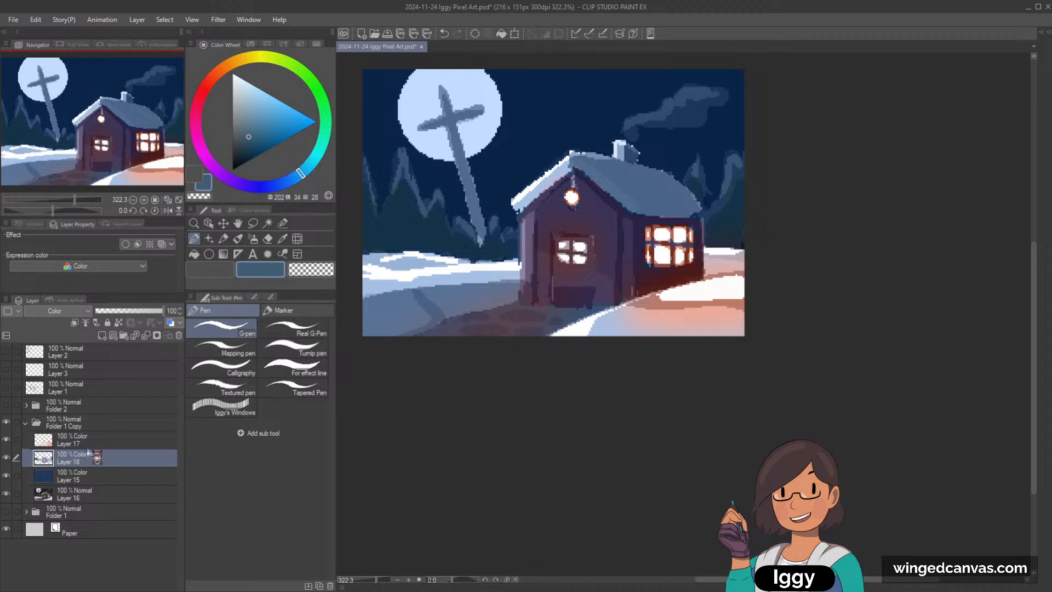
# Step: Sample the warm orange from the upper Color layer and brush it over the front door's window with the Soft airbrush
pyautogui.click(112, 441)
pyautogui.click(253, 238)
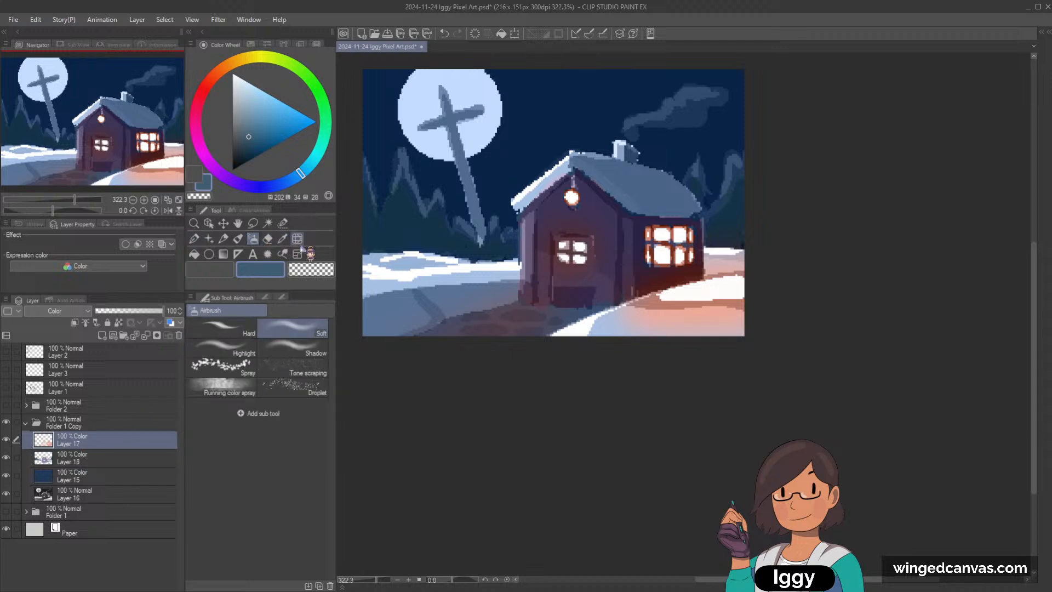
pyautogui.click(282, 239)
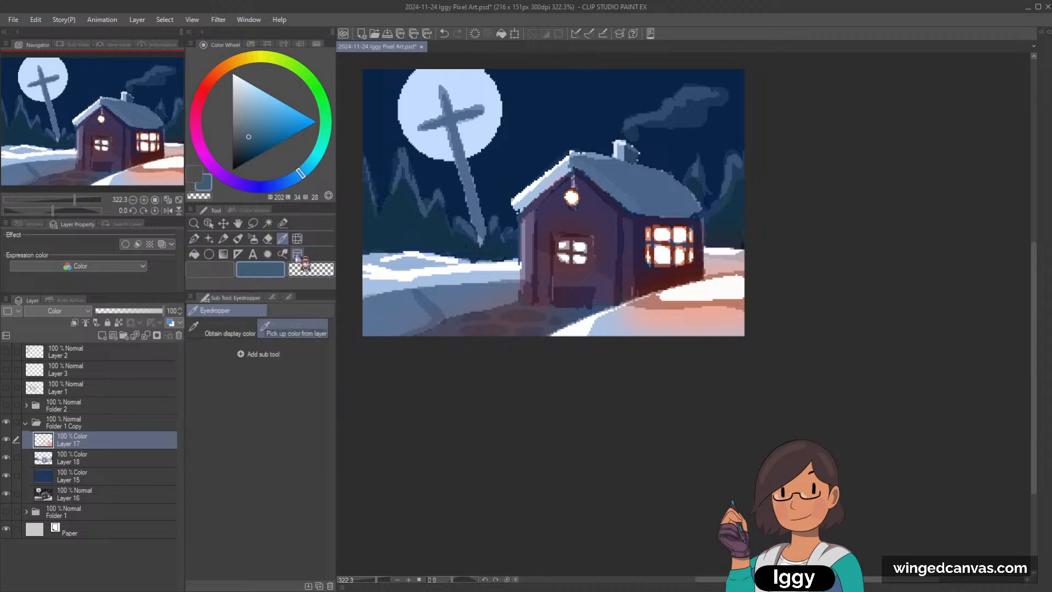
pyautogui.click(637, 299)
pyautogui.click(194, 240)
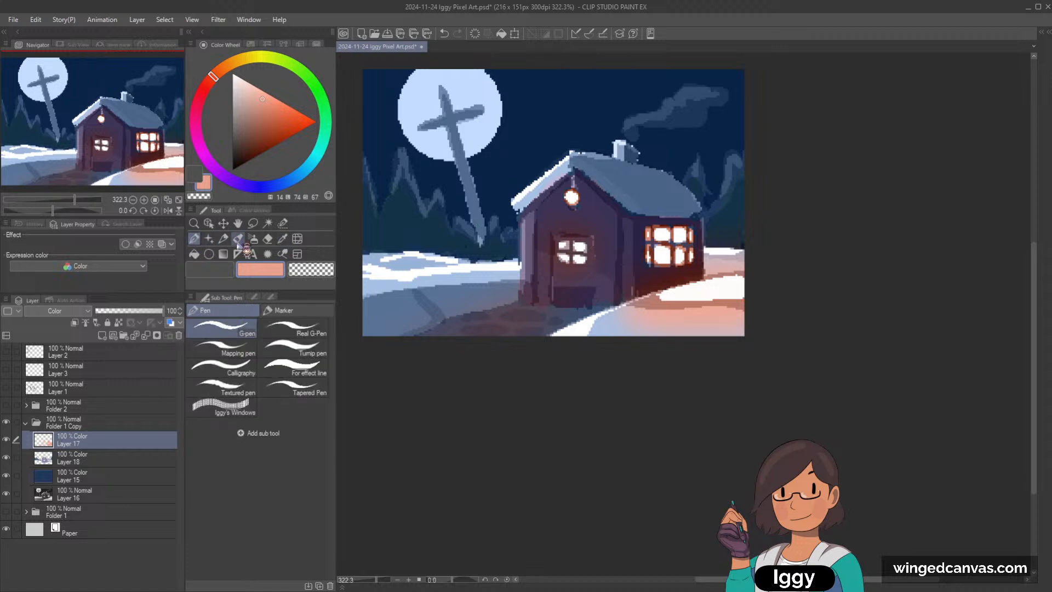
pyautogui.click(253, 239)
pyautogui.moveTo(569, 243); pyautogui.dragTo(571, 246)
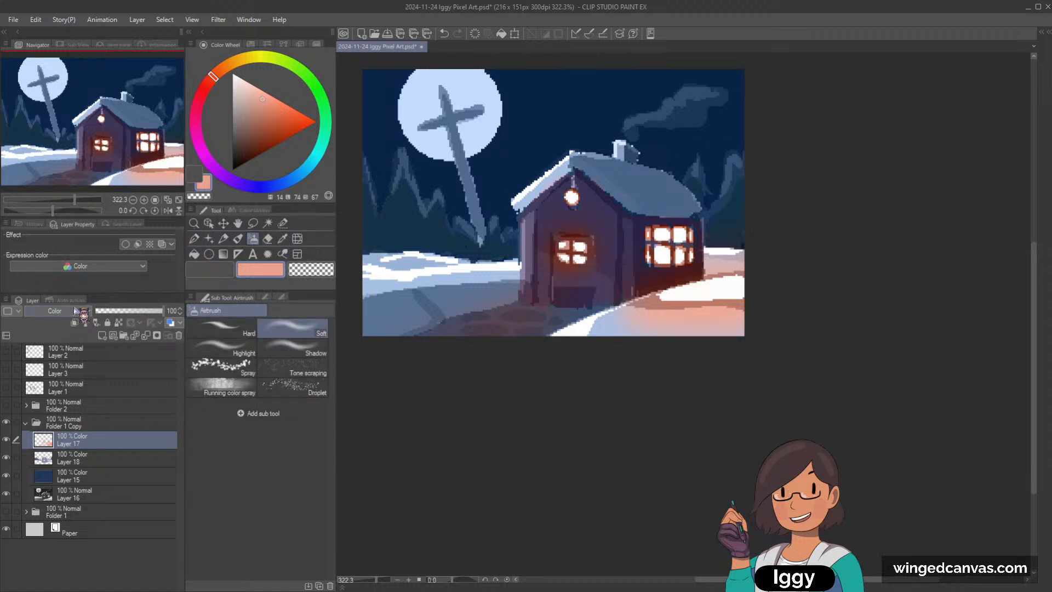
# Step: Switch the warm glow layer to Overlay, lock its transparent pixels, and airbrush it with deeper orange (hue 14, luminosity 54, saturation 64)
pyautogui.click(54, 310)
pyautogui.click(67, 402)
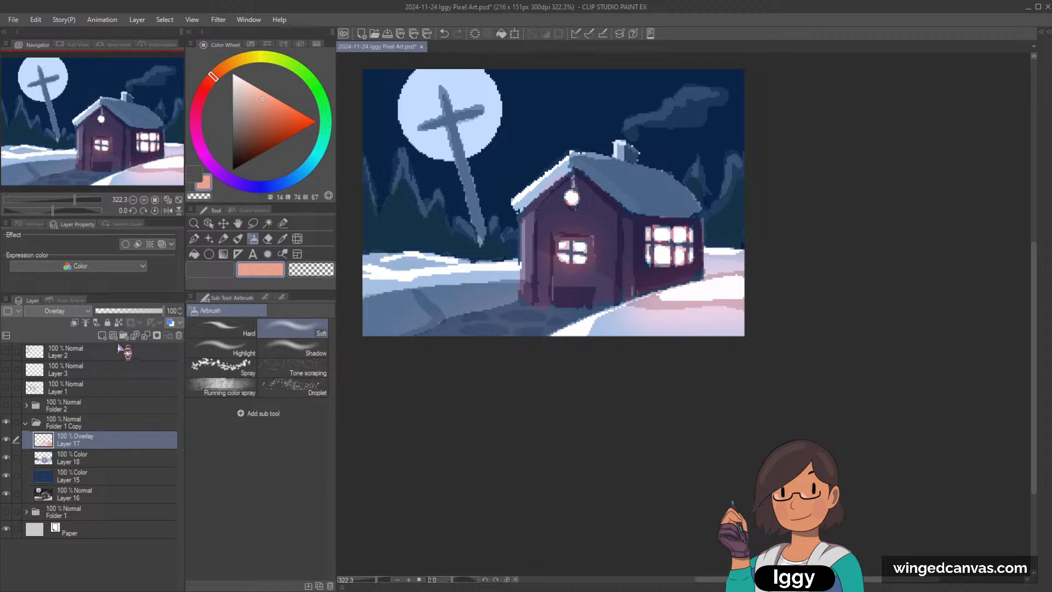
pyautogui.click(119, 323)
pyautogui.click(282, 117)
pyautogui.moveTo(605, 257)
pyautogui.mouseDown()
pyautogui.moveTo(585, 249)
pyautogui.moveTo(583, 268)
pyautogui.moveTo(692, 267)
pyautogui.moveTo(726, 281)
pyautogui.moveTo(776, 259)
pyautogui.mouseUp()
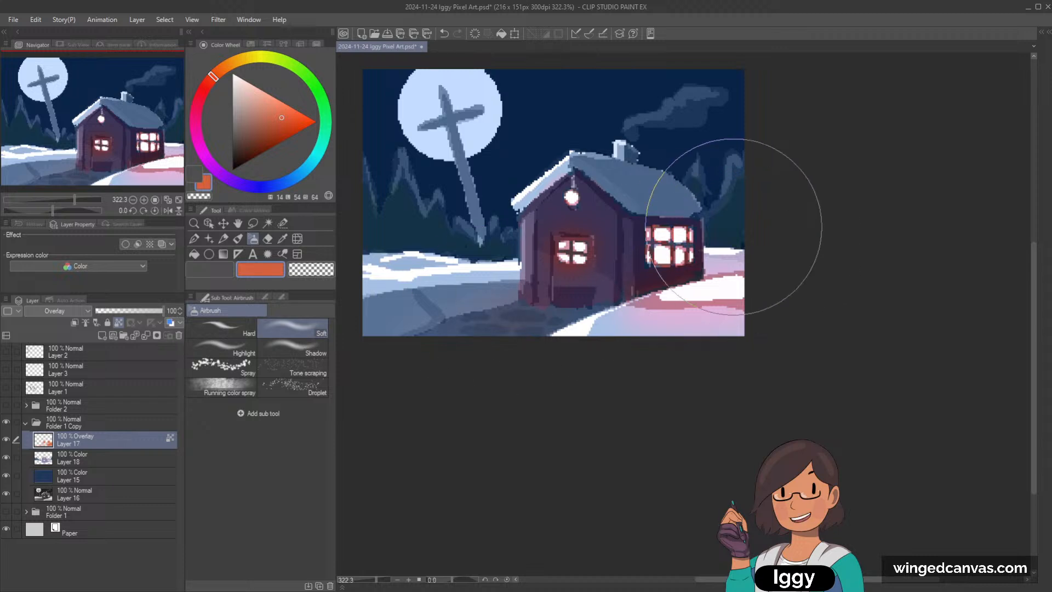
# Step: Unlock the Overlay layer's transparent pixels and airbrush the orange glow around the lantern and front door with a smaller brush
pyautogui.press('[')
pyautogui.press('[')
pyautogui.press('[')
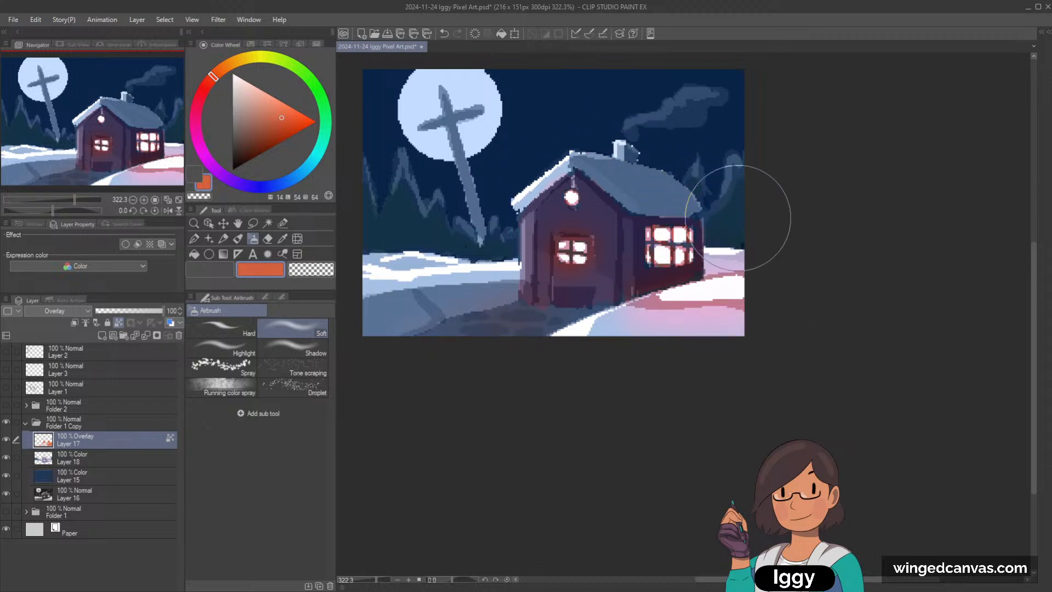
pyautogui.scroll(1, 735, 213)
pyautogui.press('[')
pyautogui.press('[')
pyautogui.press('[')
pyautogui.press('[')
pyautogui.press('[')
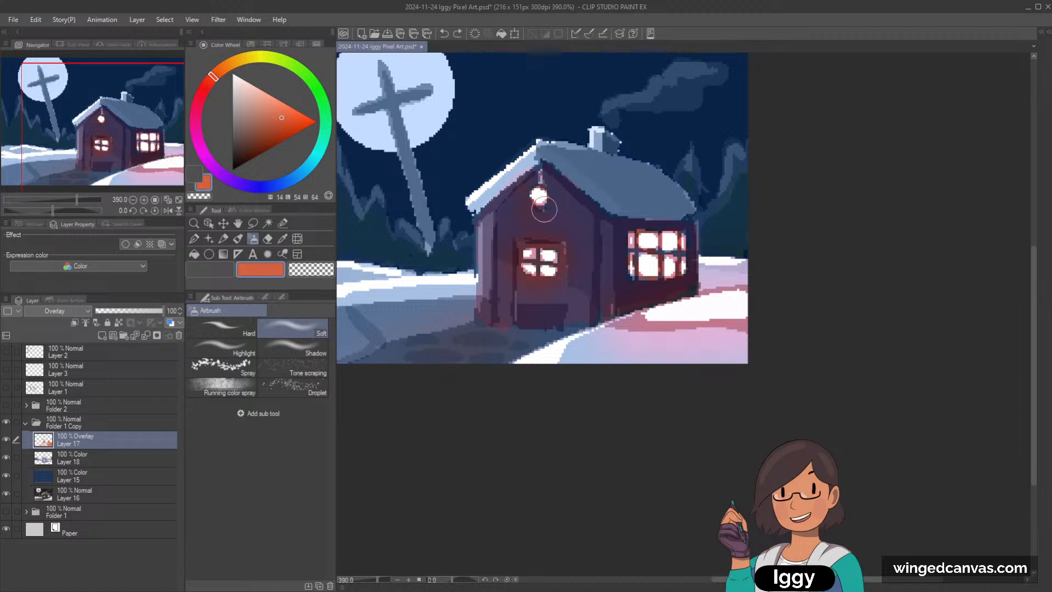
pyautogui.press(']')
pyautogui.moveTo(526, 301)
pyautogui.mouseDown()
pyautogui.moveTo(529, 271)
pyautogui.moveTo(536, 282)
pyautogui.moveTo(560, 243)
pyautogui.moveTo(545, 290)
pyautogui.moveTo(520, 284)
pyautogui.moveTo(524, 266)
pyautogui.moveTo(512, 293)
pyautogui.mouseUp()
# Step: Soften the Overlay glow around the windows by airbrushing it with the transparent color
pyautogui.press('c')
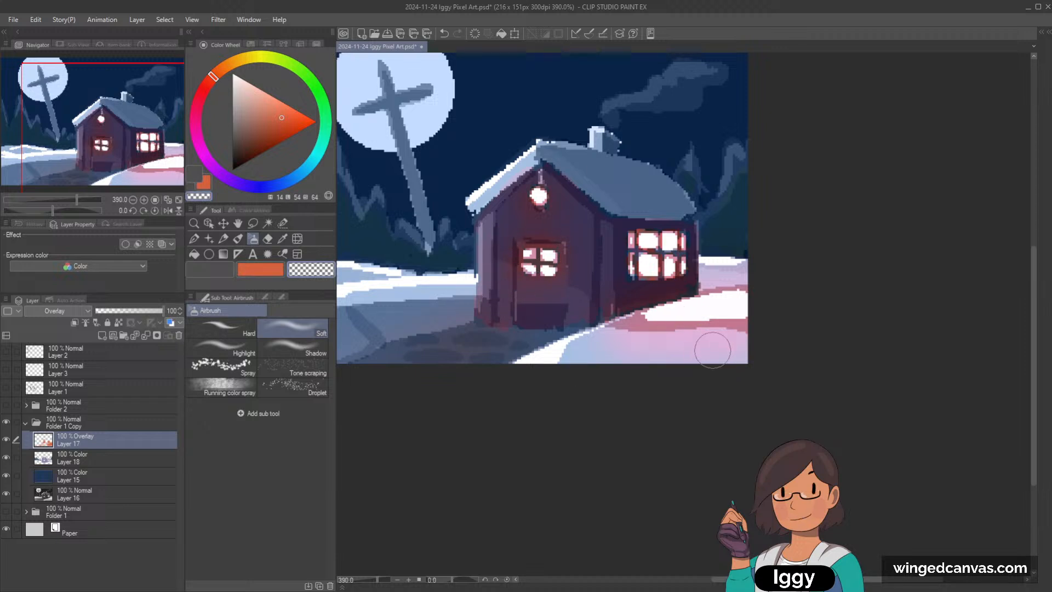
pyautogui.press(']')
pyautogui.scroll(-3, 725, 310)
pyautogui.scroll(3, 701, 283)
pyautogui.scroll(3, 653, 267)
pyautogui.moveTo(655, 264)
pyautogui.mouseDown()
pyautogui.moveTo(680, 252)
pyautogui.moveTo(655, 288)
pyautogui.moveTo(664, 270)
pyautogui.moveTo(640, 263)
pyautogui.moveTo(666, 263)
pyautogui.mouseUp()
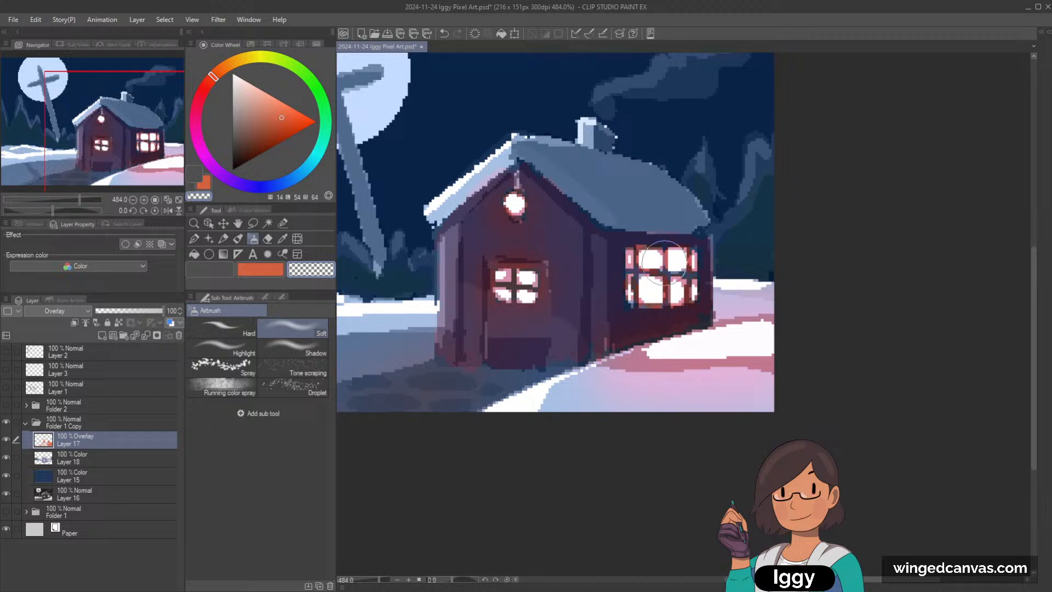
# Step: Merge the Overlay glow layer, both Color layers and the greyscale painting into one Normal layer
pyautogui.keyDown('shift'); pyautogui.click(96, 495); pyautogui.keyUp('shift')
pyautogui.hotkey('shift', 'alt', 'e')
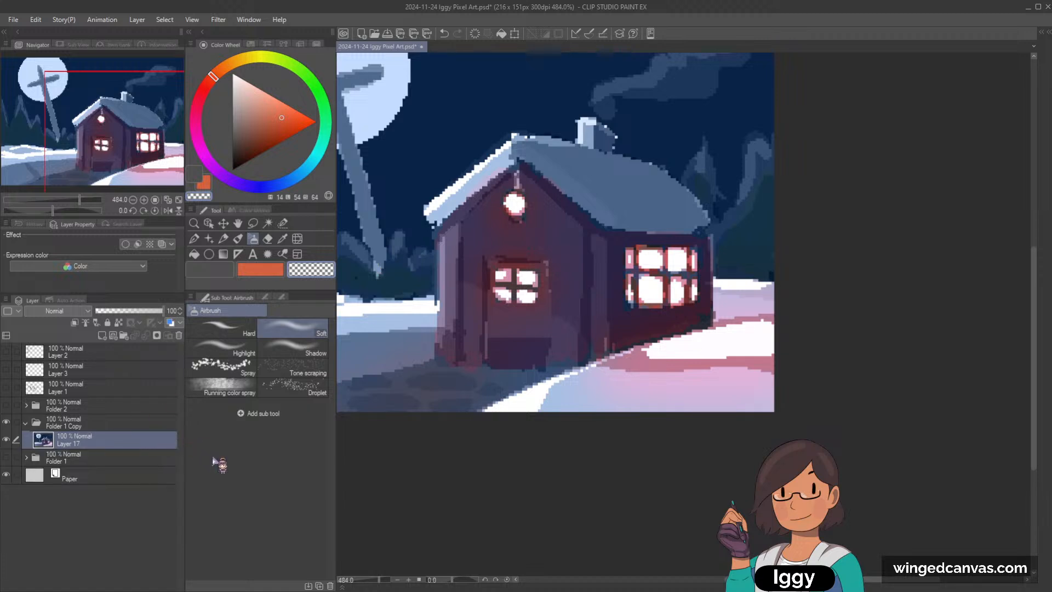
# Step: Repaint the snow beside the house as flat light purple and muted pink shapes with the G-pen, sampling both colors from the canvas
pyautogui.keyDown('alt'); pyautogui.click(650, 362); pyautogui.keyUp('alt')
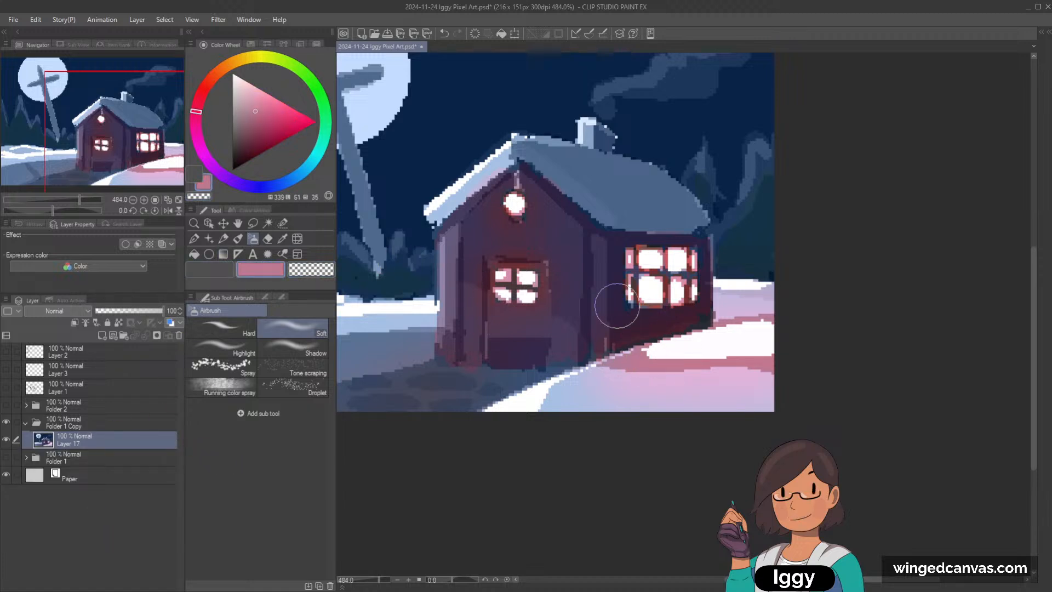
pyautogui.click(195, 239)
pyautogui.keyDown('alt'); pyautogui.click(618, 387); pyautogui.keyUp('alt')
pyautogui.moveTo(688, 385)
pyautogui.mouseDown()
pyautogui.moveTo(663, 387)
pyautogui.moveTo(777, 391)
pyautogui.moveTo(602, 384)
pyautogui.moveTo(649, 390)
pyautogui.moveTo(626, 397)
pyautogui.moveTo(570, 383)
pyautogui.moveTo(589, 375)
pyautogui.mouseUp()
pyautogui.press('[')
pyautogui.press('[')
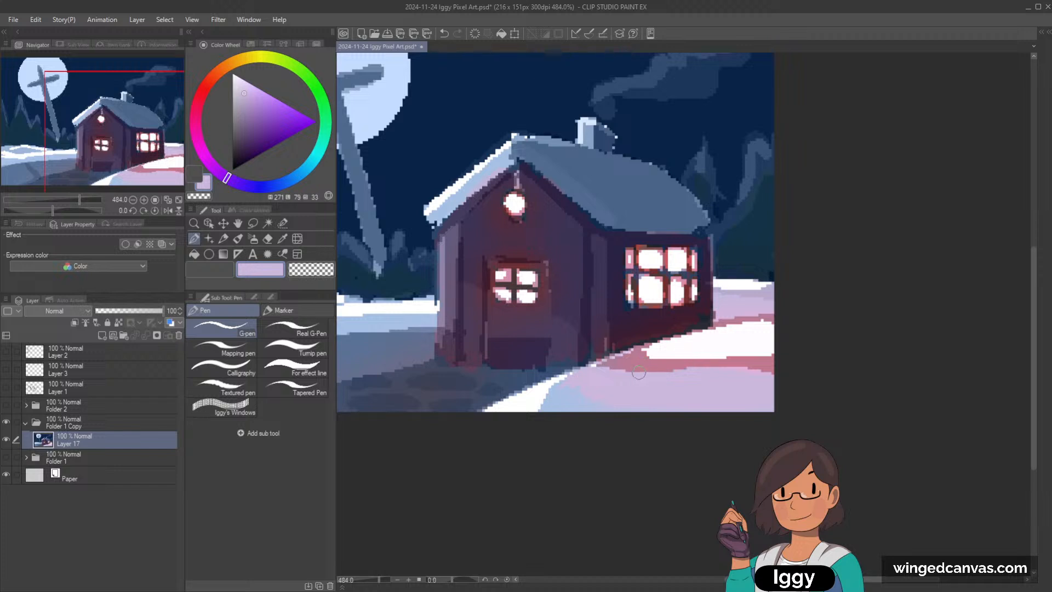
pyautogui.keyDown('alt'); pyautogui.click(640, 355); pyautogui.keyUp('alt')
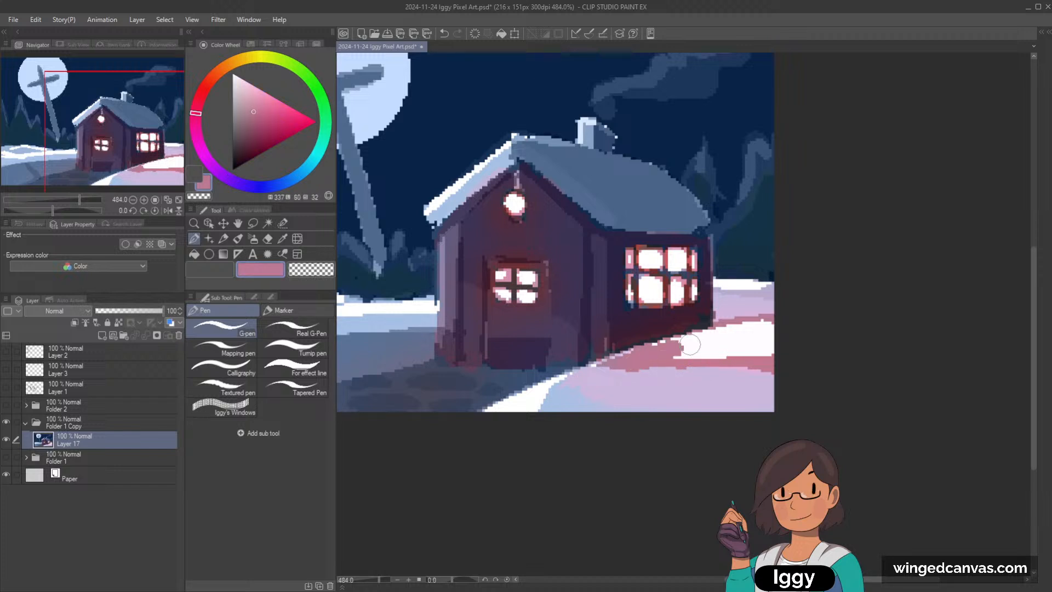
pyautogui.moveTo(691, 344)
pyautogui.mouseDown()
pyautogui.moveTo(635, 357)
pyautogui.moveTo(726, 329)
pyautogui.moveTo(790, 339)
pyautogui.moveTo(680, 354)
pyautogui.mouseUp()
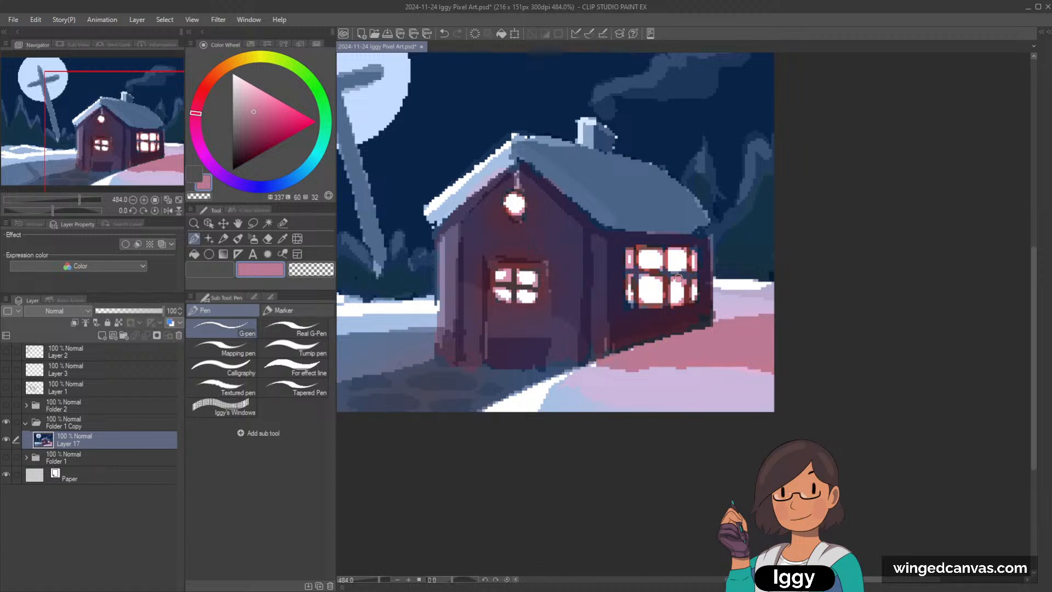
# Step: Fill the panes of the side window and door window with flat salmon (hue 8, luminosity 76, saturation 63) using the G-pen
pyautogui.keyDown('alt'); pyautogui.click(663, 252); pyautogui.keyUp('alt')
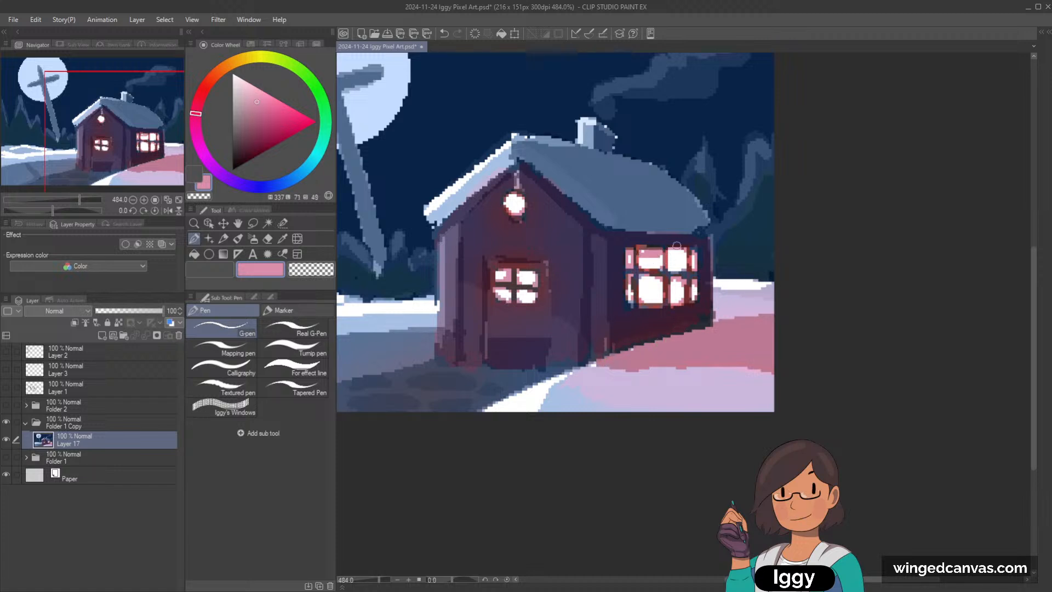
pyautogui.keyDown('alt'); pyautogui.click(657, 255); pyautogui.keyUp('alt')
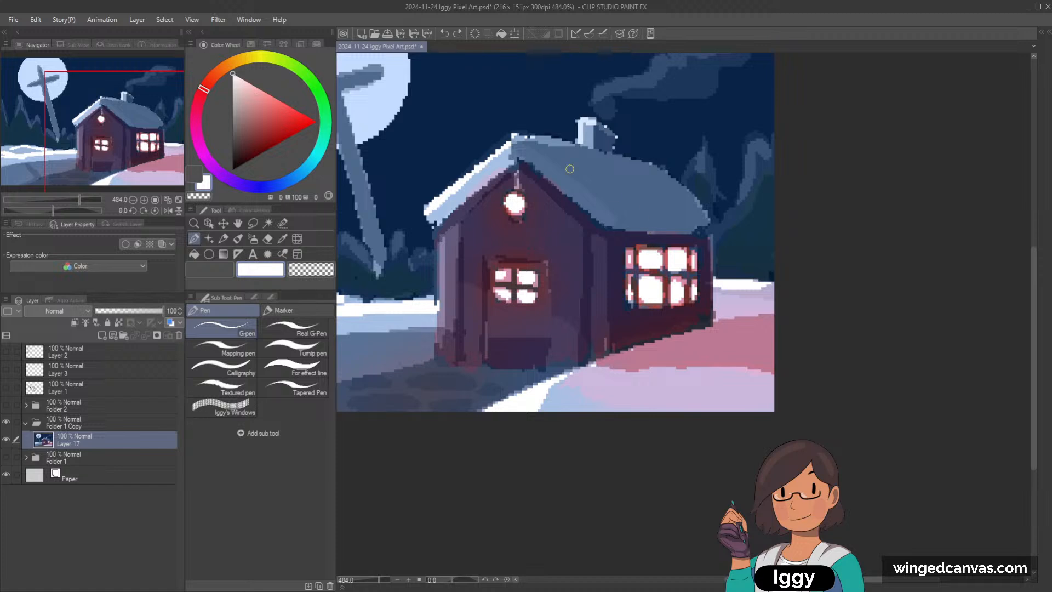
pyautogui.click(208, 81)
pyautogui.click(257, 97)
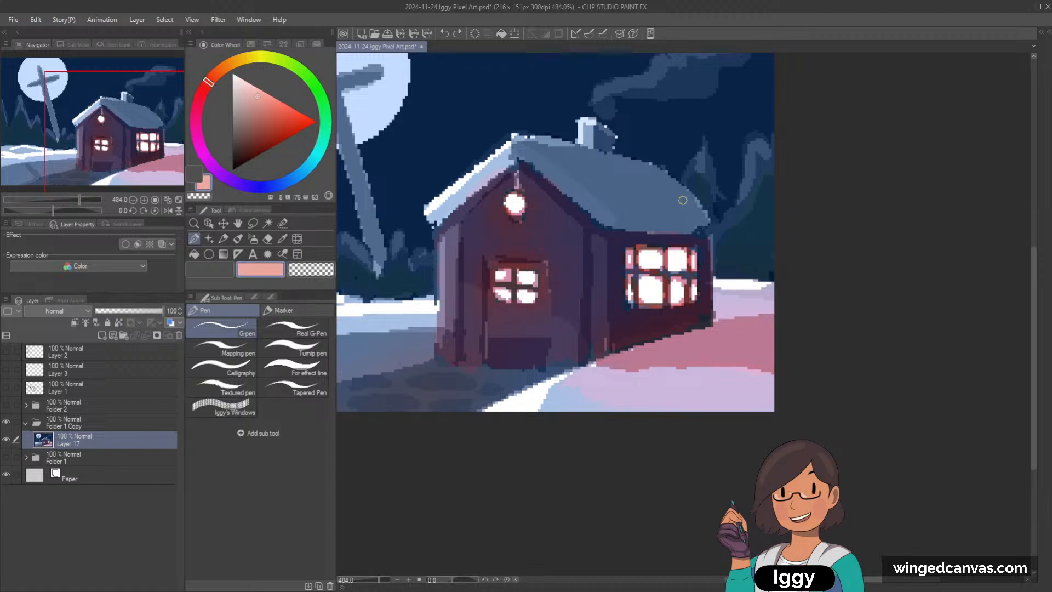
pyautogui.click(647, 260)
pyautogui.moveTo(652, 263)
pyautogui.mouseDown()
pyautogui.moveTo(651, 254)
pyautogui.moveTo(672, 253)
pyautogui.moveTo(680, 267)
pyautogui.mouseUp()
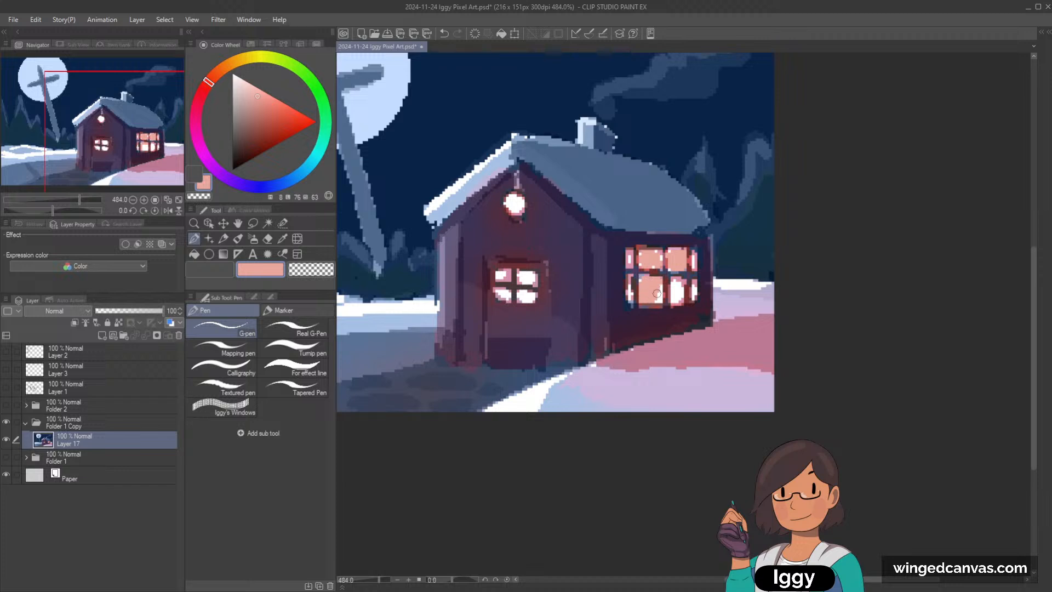
pyautogui.moveTo(680, 283)
pyautogui.mouseDown()
pyautogui.moveTo(694, 296)
pyautogui.moveTo(695, 260)
pyautogui.moveTo(631, 254)
pyautogui.mouseUp()
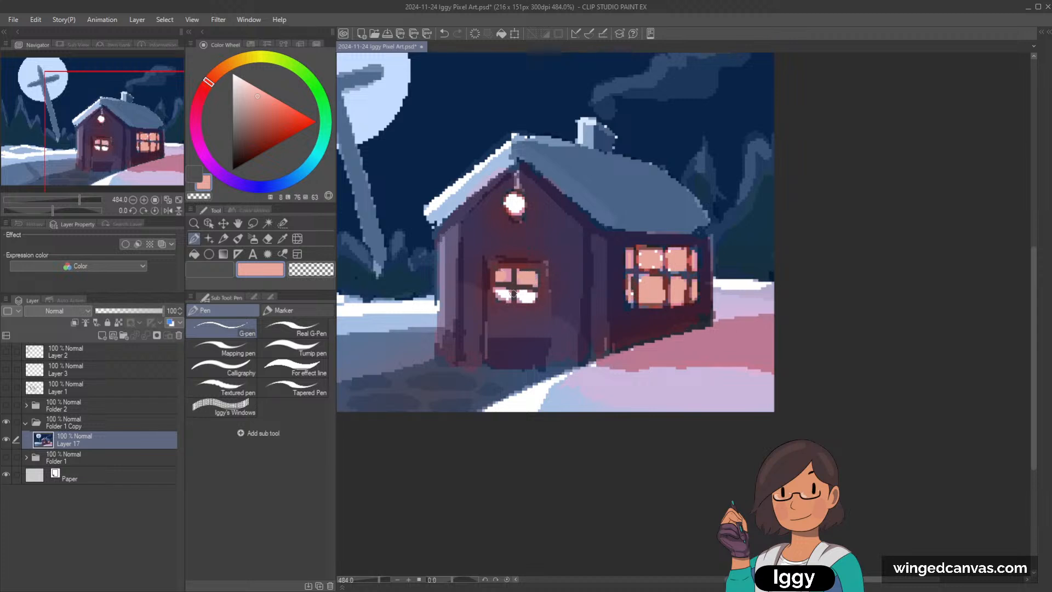
pyautogui.moveTo(528, 299); pyautogui.dragTo(528, 297)
# Step: Try filling the lantern with the same salmon color and undo it
pyautogui.moveTo(509, 203); pyautogui.dragTo(511, 206)
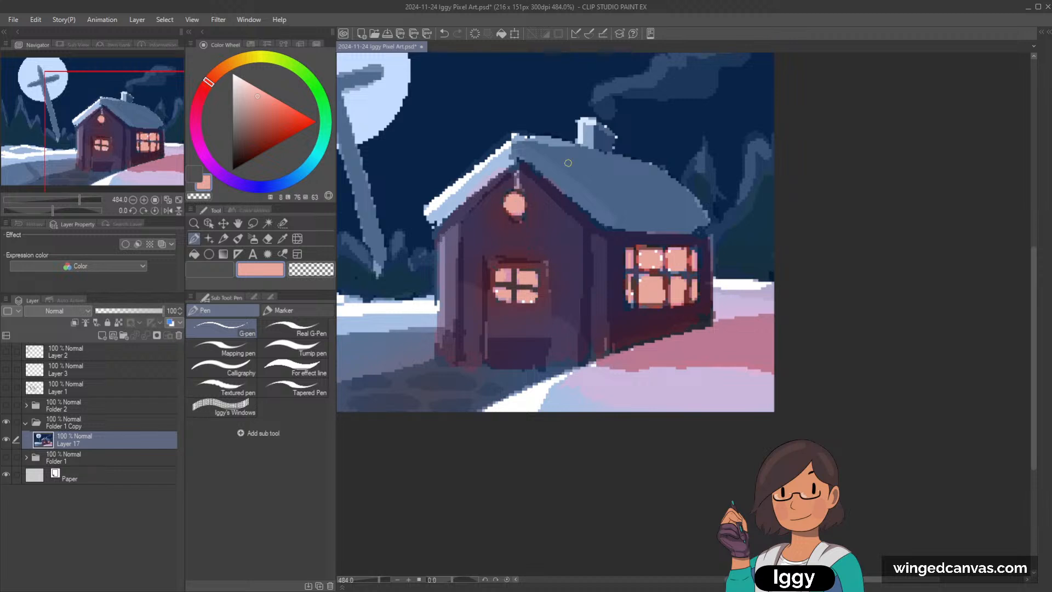
pyautogui.scroll(-3, 597, 159)
pyautogui.scroll(3, 727, 226)
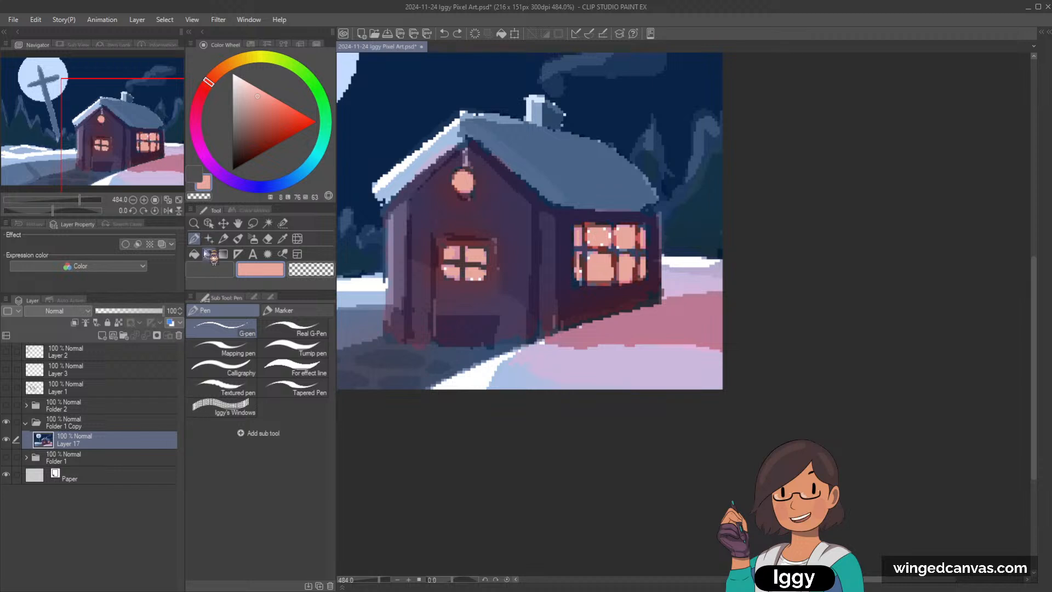
pyautogui.hotkey('ctrl', 'z')
# Step: Set the G-pen size to 1 and fill the leftover white pixels in the window panes with salmon
pyautogui.scroll(2, 619, 246)
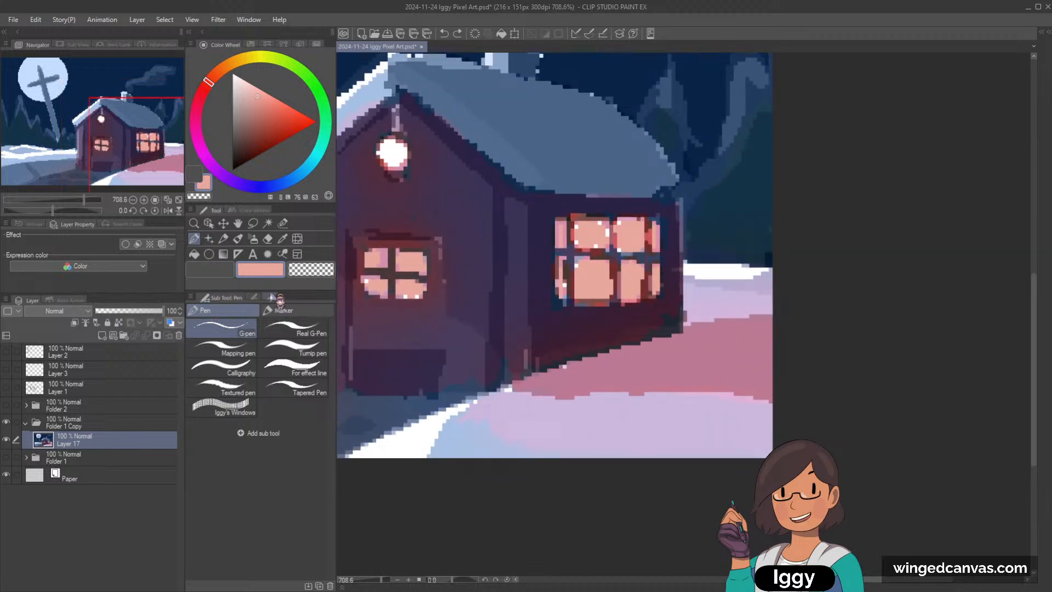
pyautogui.click(270, 298)
pyautogui.click(213, 316)
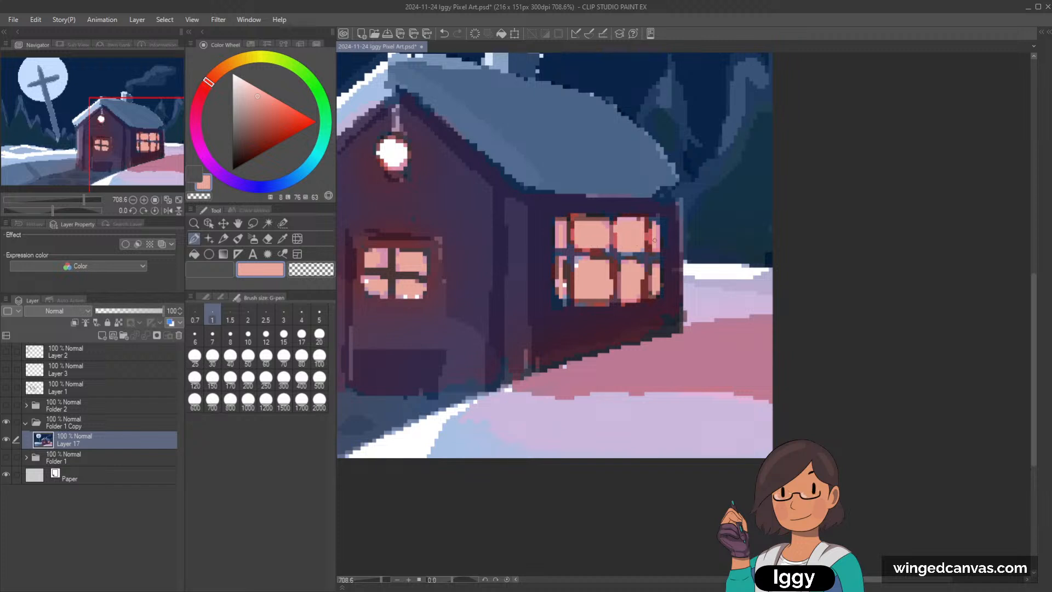
pyautogui.scroll(-3, 675, 222)
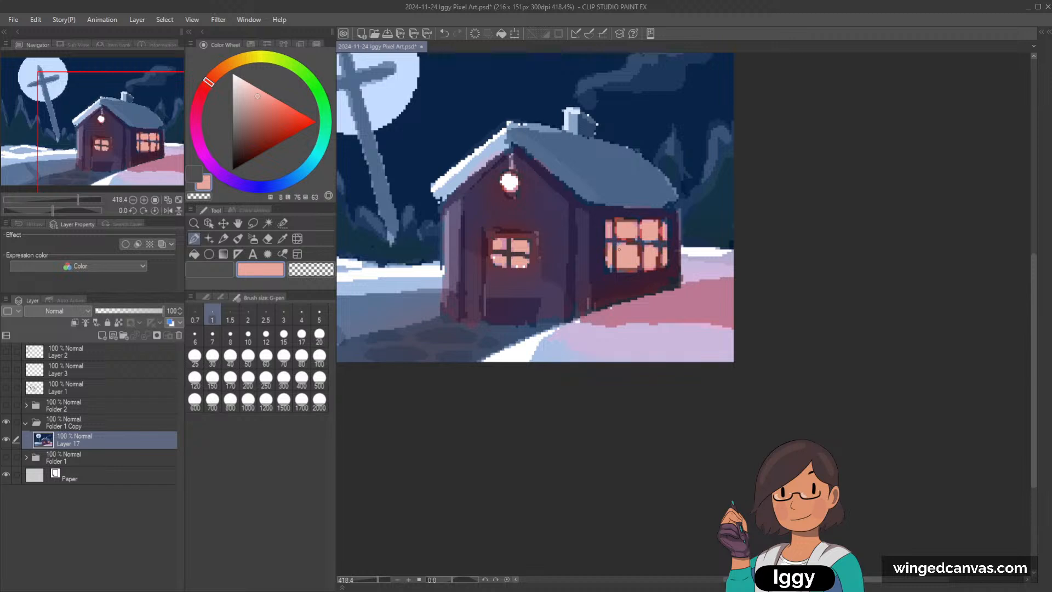
# Step: Tidy the frame and lower edge of the side window with the G-pen, using dark purple and salmon sampled from the canvas
pyautogui.scroll(2, 680, 215)
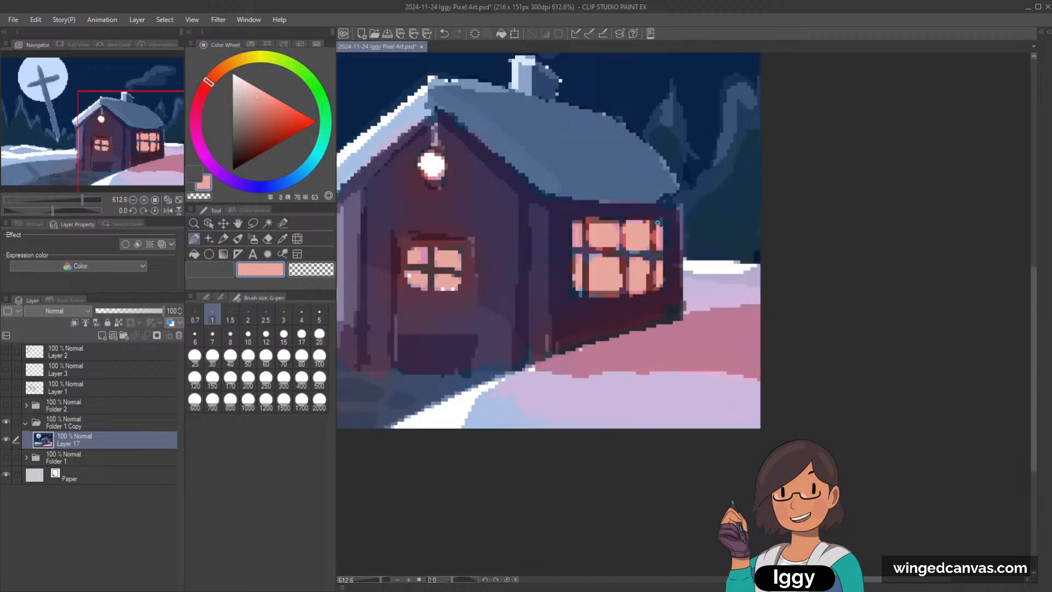
pyautogui.keyDown('alt'); pyautogui.click(583, 216); pyautogui.keyUp('alt')
pyautogui.press(']')
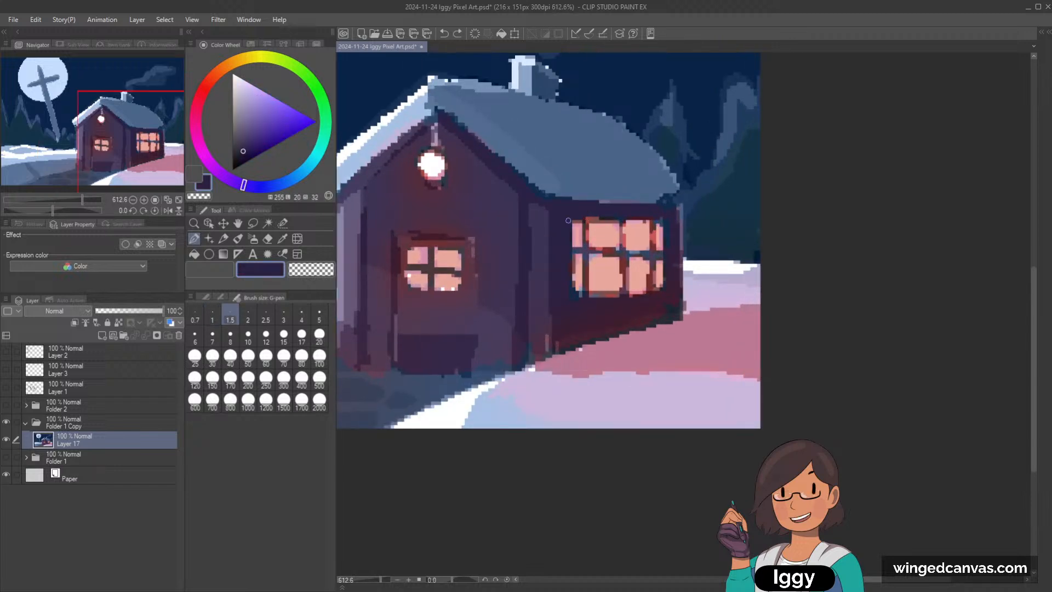
pyautogui.keyDown('alt'); pyautogui.click(576, 277); pyautogui.keyUp('alt')
pyautogui.press(']')
pyautogui.press(']')
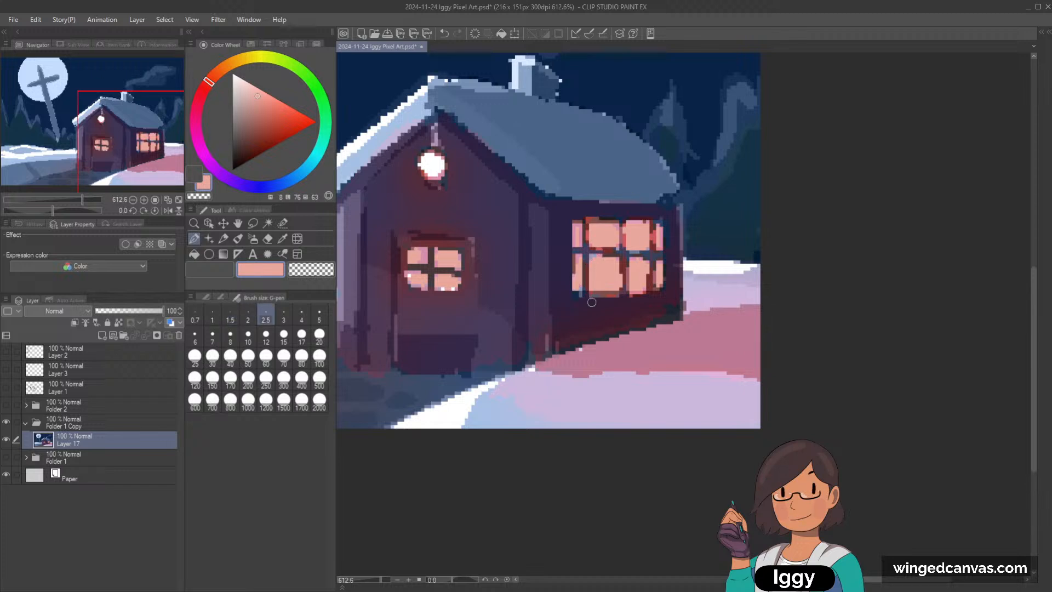
pyautogui.keyDown('alt'); pyautogui.click(581, 301); pyautogui.keyUp('alt')
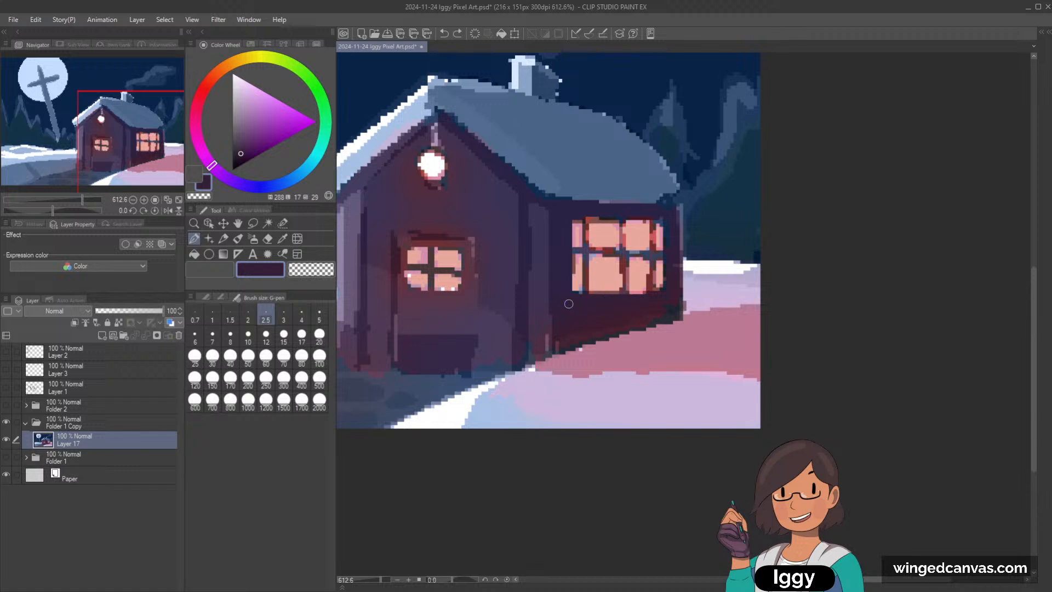
pyautogui.moveTo(612, 292)
pyautogui.mouseDown()
pyautogui.moveTo(660, 290)
pyautogui.moveTo(650, 292)
pyautogui.mouseUp()
pyautogui.hotkey('ctrl', 'z')
pyautogui.keyDown('alt'); pyautogui.click(588, 329); pyautogui.keyUp('alt')
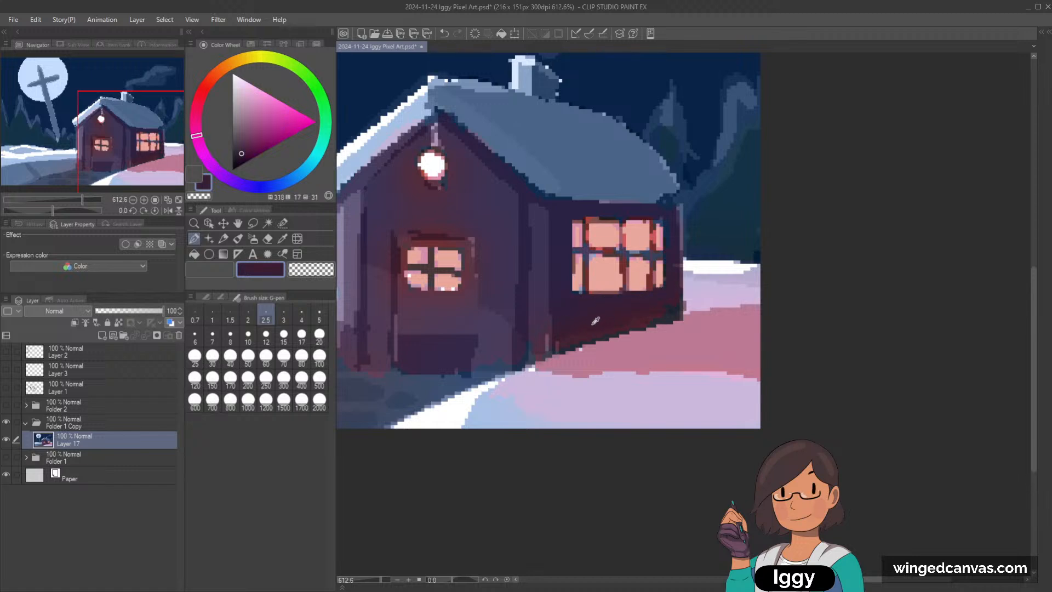
pyautogui.press(']')
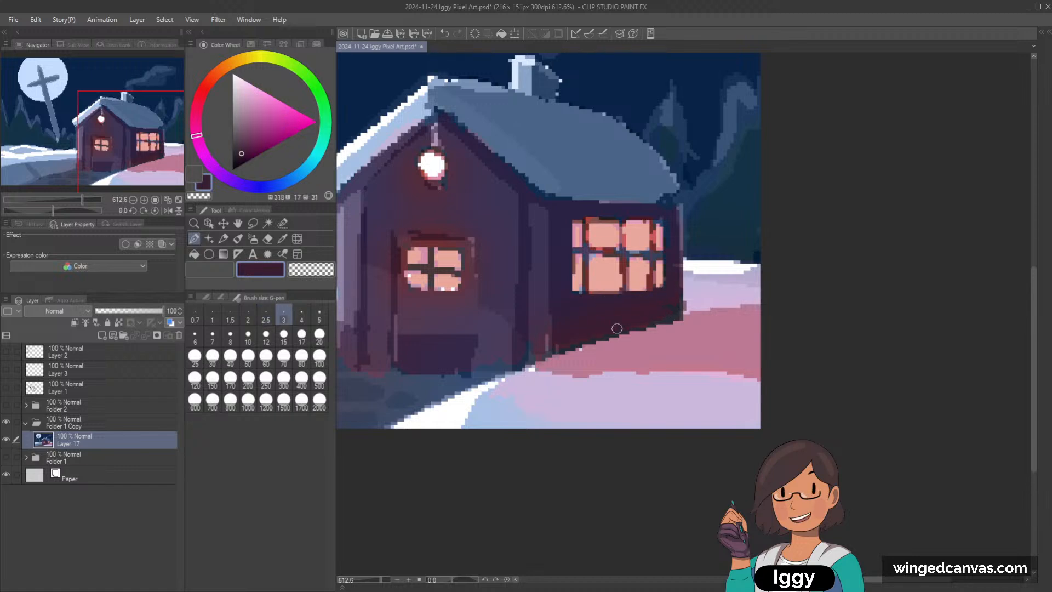
# Step: Paint a straight corner post along the side wall's outer edge in dark violet (hue 257, luminosity 26, saturation 23) with the G-pen
pyautogui.keyDown('alt'); pyautogui.click(580, 249); pyautogui.keyUp('alt')
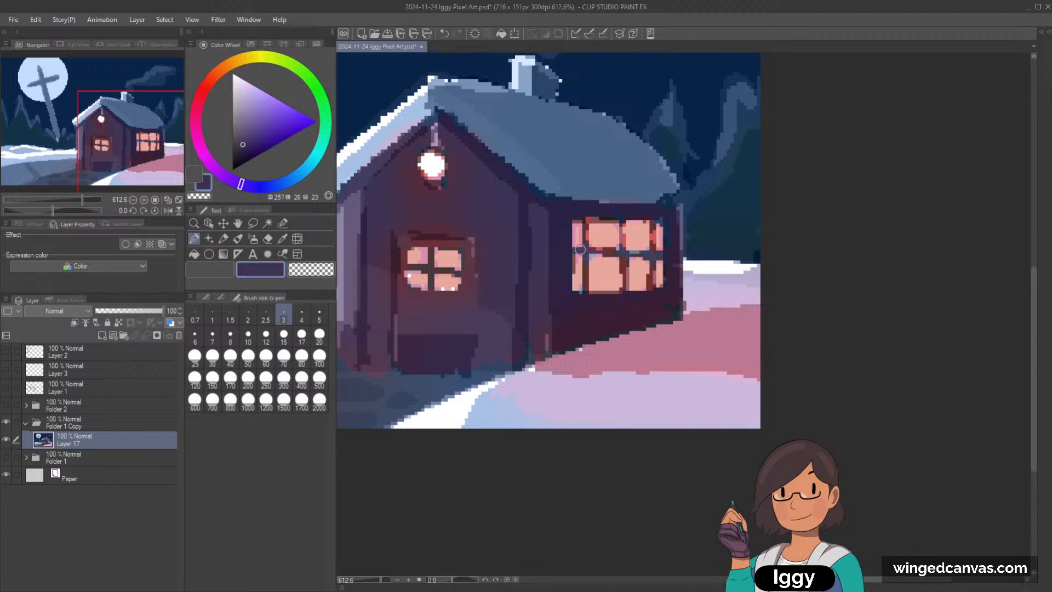
pyautogui.moveTo(678, 202); pyautogui.dragTo(680, 315)
pyautogui.hotkey('ctrl', 'z')
pyautogui.moveTo(676, 208); pyautogui.dragTo(678, 311)
pyautogui.press('[')
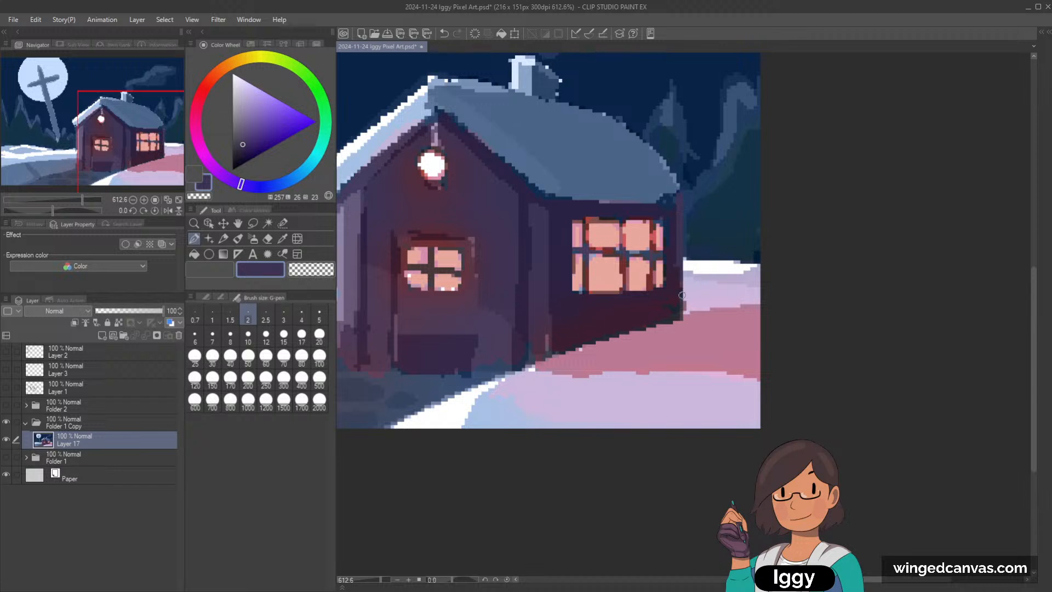
pyautogui.moveTo(681, 259)
pyautogui.mouseDown()
pyautogui.moveTo(682, 314)
pyautogui.moveTo(679, 264)
pyautogui.mouseUp()
# Step: Flatten the side wall around and below the window with sampled dark purple and maroon, using G-pen size 5 for the lower area
pyautogui.keyDown('alt'); pyautogui.click(671, 252); pyautogui.keyUp('alt')
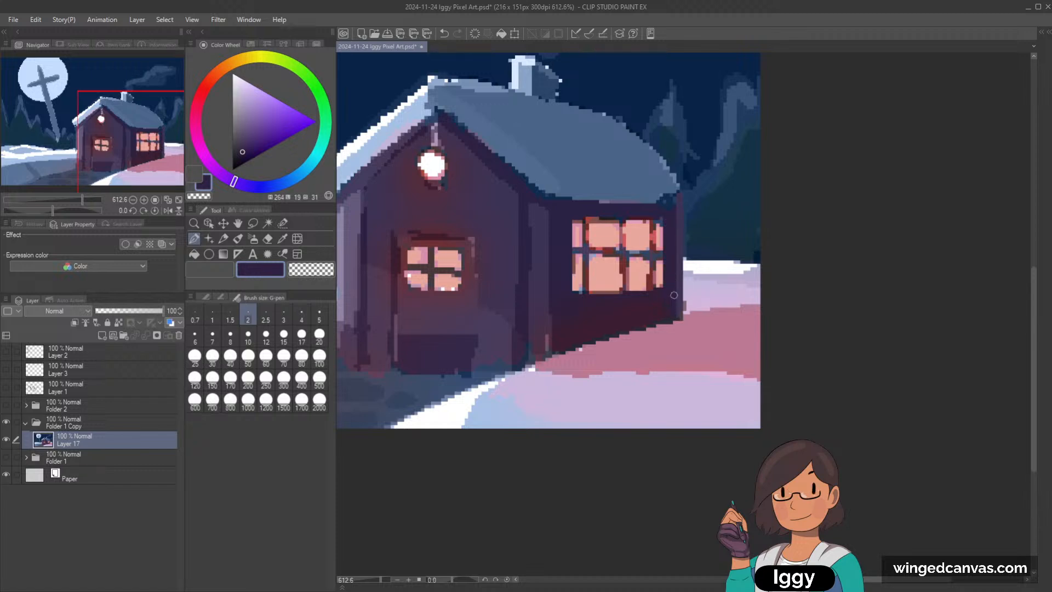
pyautogui.keyDown('alt'); pyautogui.click(606, 304); pyautogui.keyUp('alt')
pyautogui.press(']')
pyautogui.press(']')
pyautogui.press(']')
pyautogui.press(']')
pyautogui.moveTo(593, 306)
pyautogui.mouseDown()
pyautogui.moveTo(647, 301)
pyautogui.moveTo(579, 313)
pyautogui.moveTo(576, 322)
pyautogui.mouseUp()
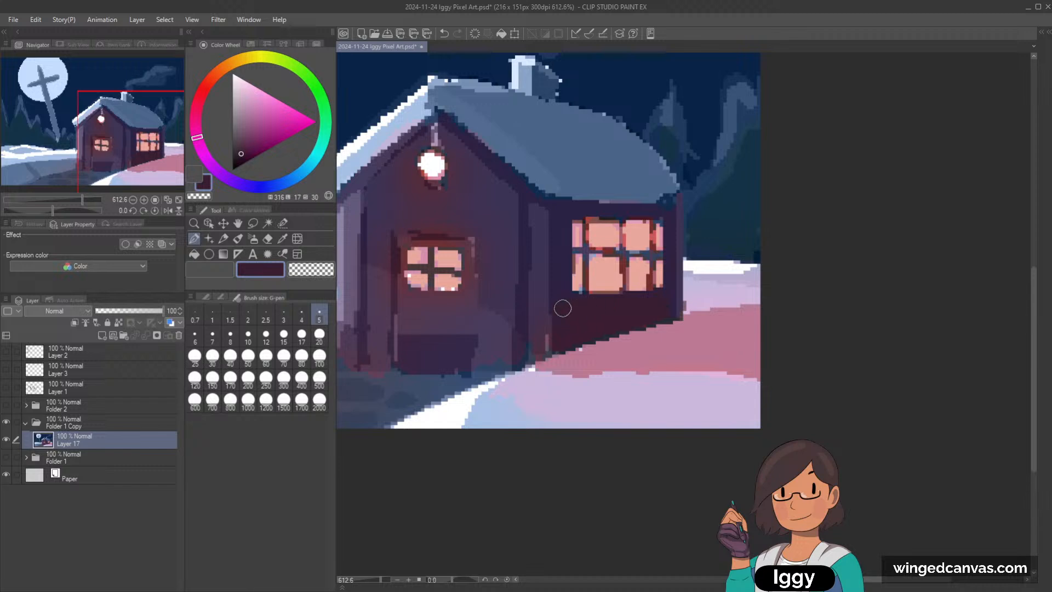
pyautogui.keyDown('alt'); pyautogui.click(562, 302); pyautogui.keyUp('alt')
# Step: Redraw the front wall's vertical posts and the beam under the eave in dark purple (hue 261, luminosity 19, saturation 32), brush sizes 3 and 2
pyautogui.keyDown('alt'); pyautogui.click(541, 319); pyautogui.keyUp('alt')
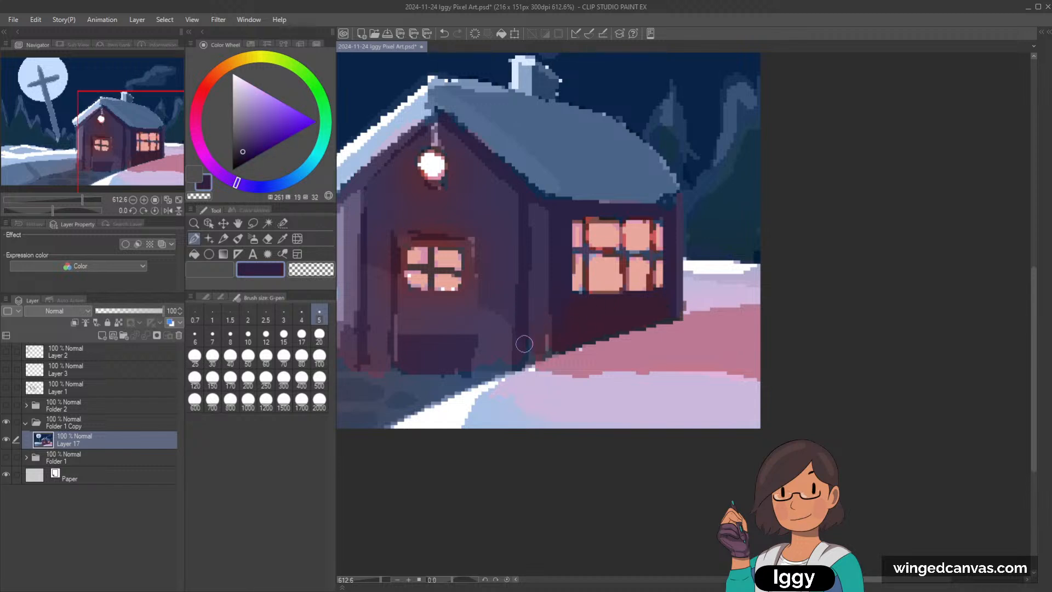
pyautogui.press('[')
pyautogui.press('[')
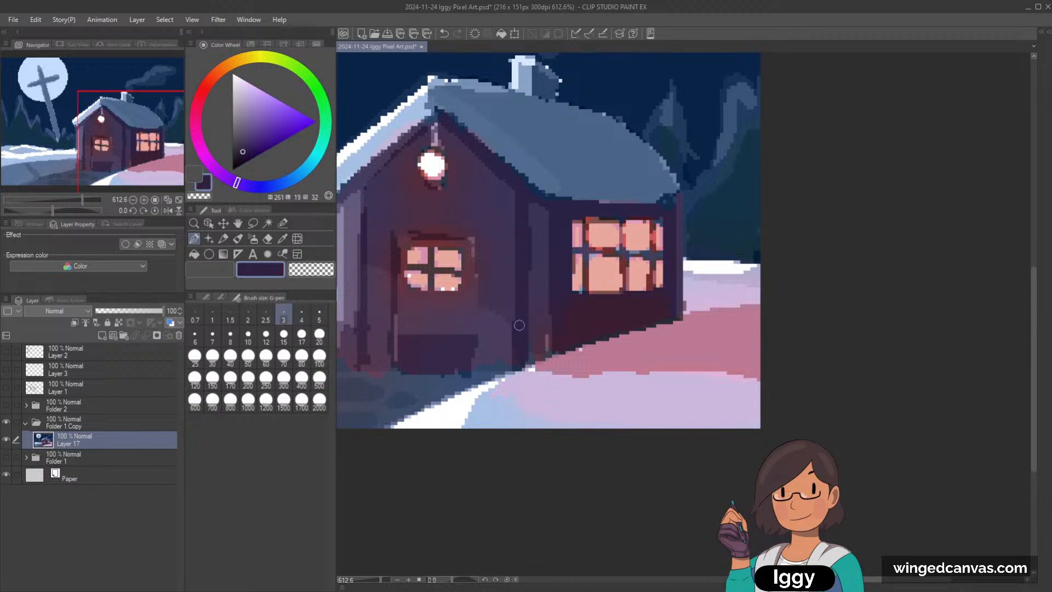
pyautogui.moveTo(366, 186); pyautogui.dragTo(365, 346)
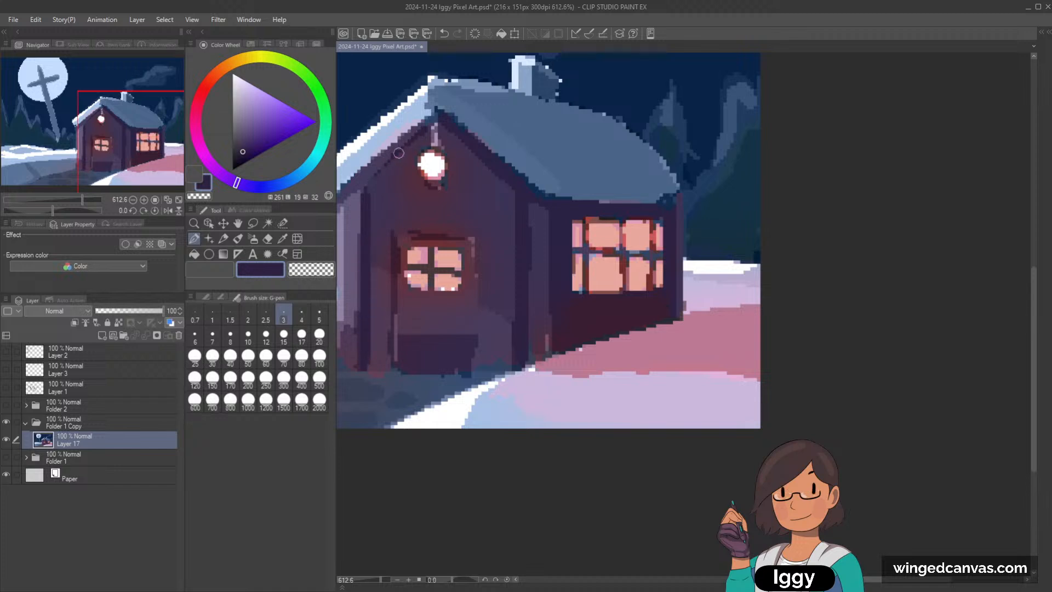
pyautogui.press('[')
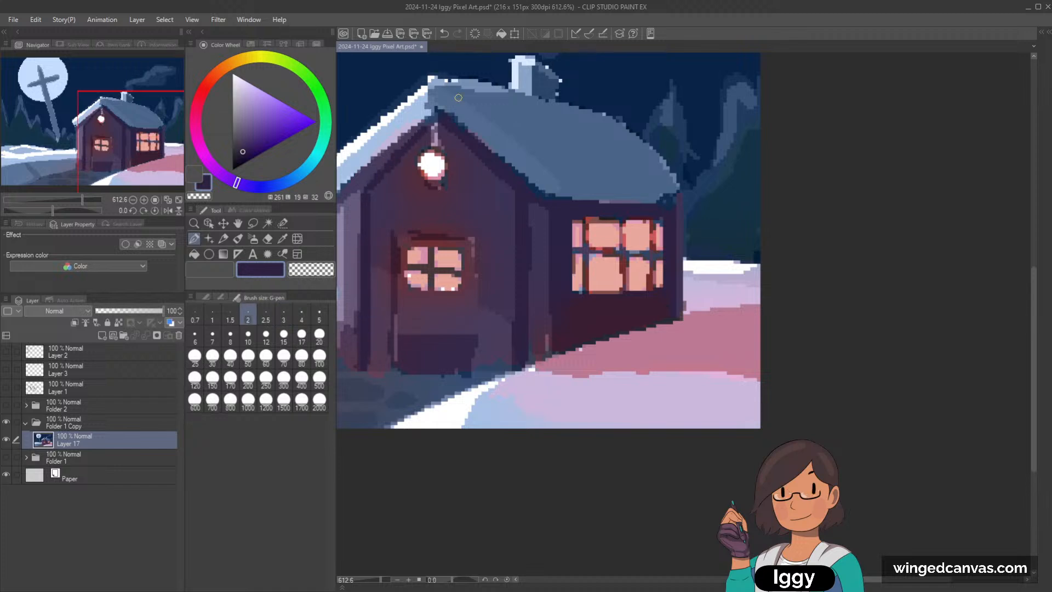
pyautogui.moveTo(421, 139); pyautogui.dragTo(374, 183)
pyautogui.moveTo(337, 152); pyautogui.dragTo(377, 154)
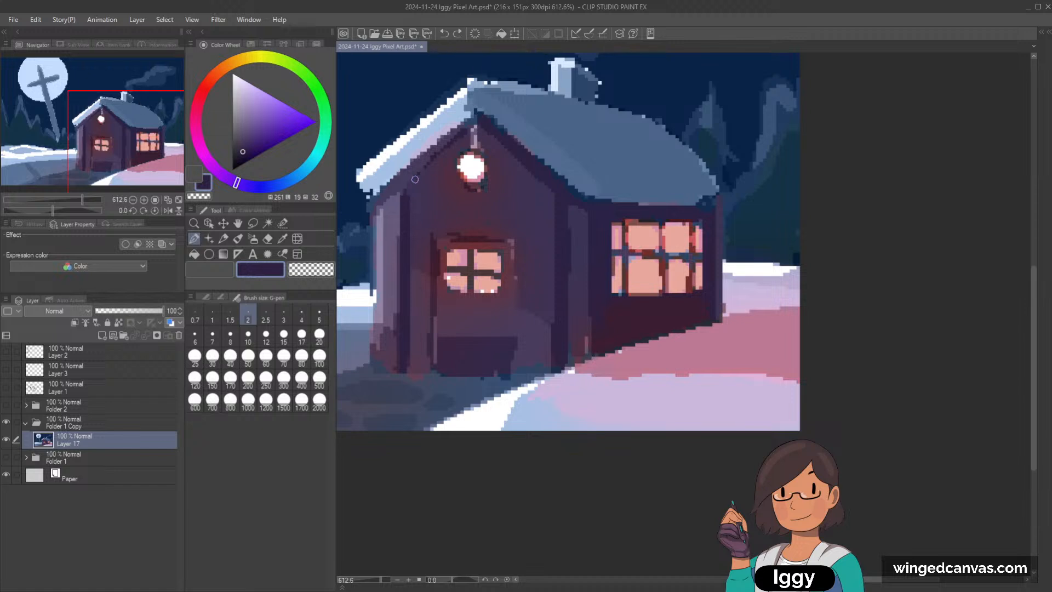
# Step: Clean up the gable peak above the lantern at G-pen size 1 with dark purples sampled from the canvas
pyautogui.press('[')
pyautogui.press('[')
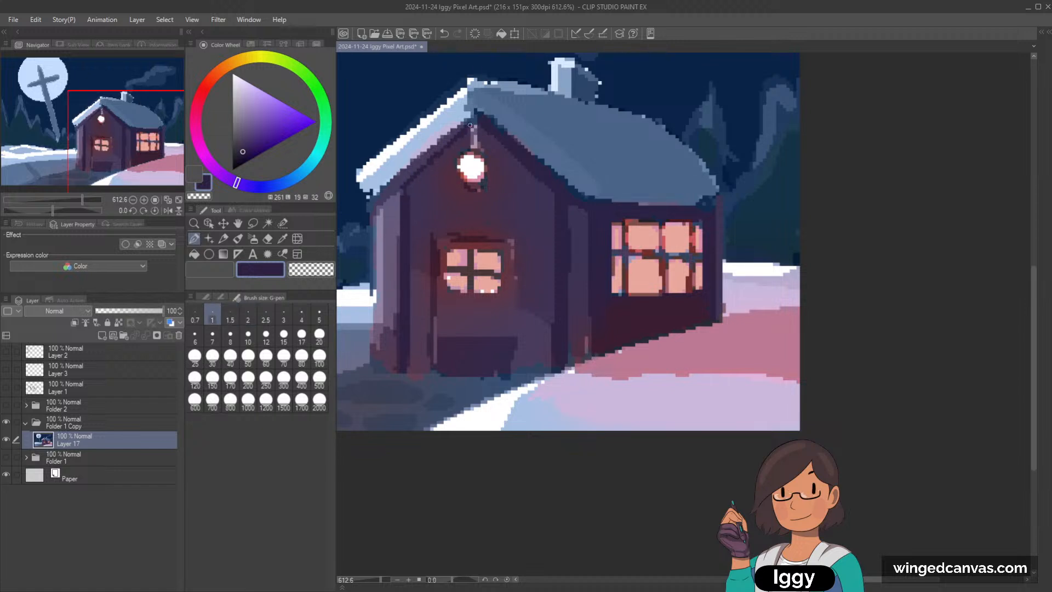
pyautogui.keyDown('alt'); pyautogui.click(475, 117); pyautogui.keyUp('alt')
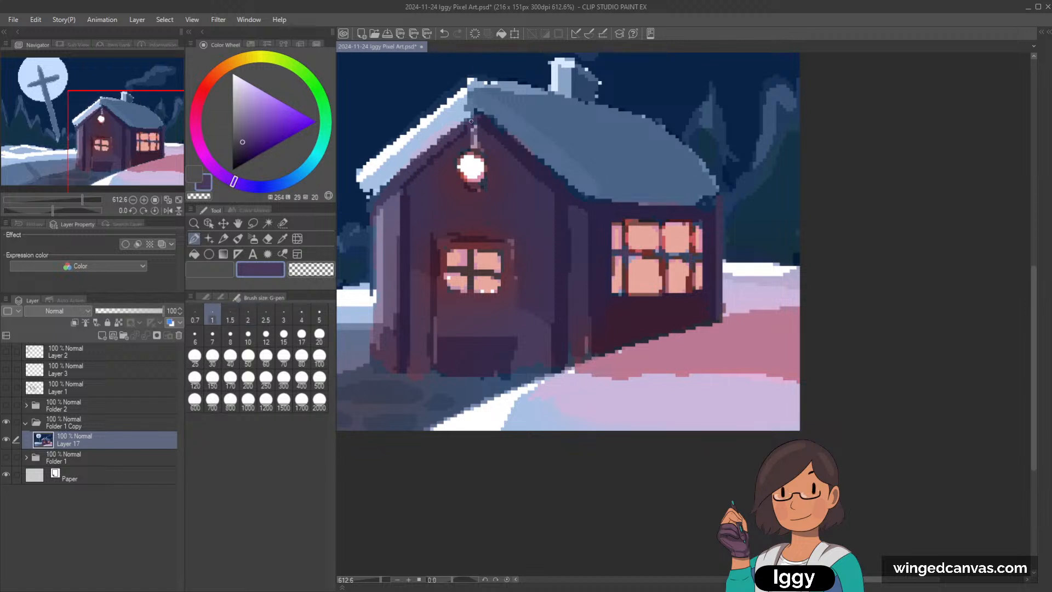
pyautogui.keyDown('alt'); pyautogui.click(484, 127); pyautogui.keyUp('alt')
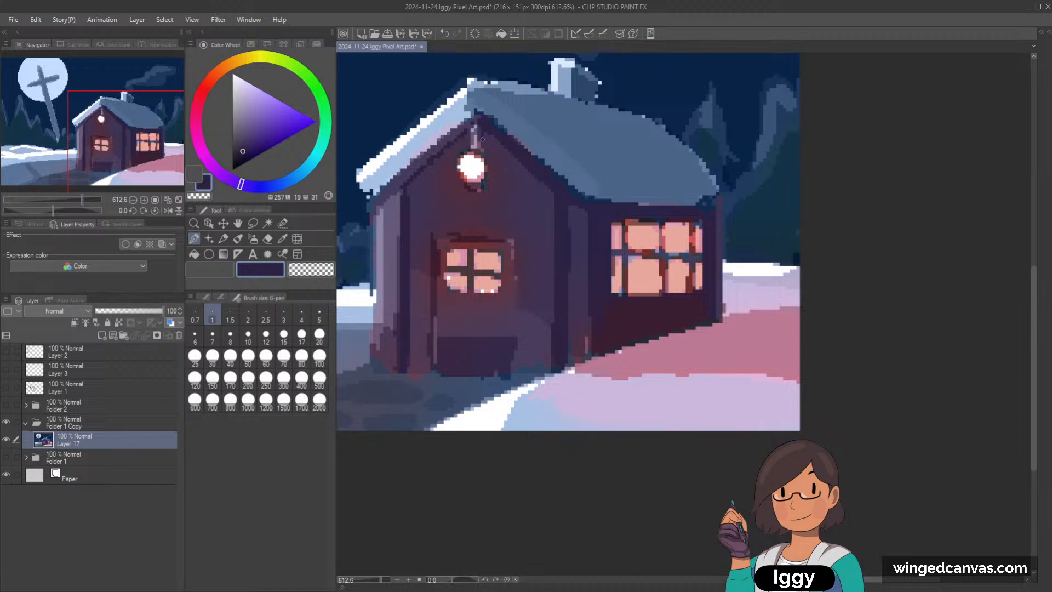
# Step: Flatten the front wall around the lantern with muted purples sampled from the canvas, increasing the G-pen size to 8
pyautogui.keyDown('alt'); pyautogui.click(454, 180); pyautogui.keyUp('alt')
pyautogui.press(']')
pyautogui.press(']')
pyautogui.press(']')
pyautogui.press(']')
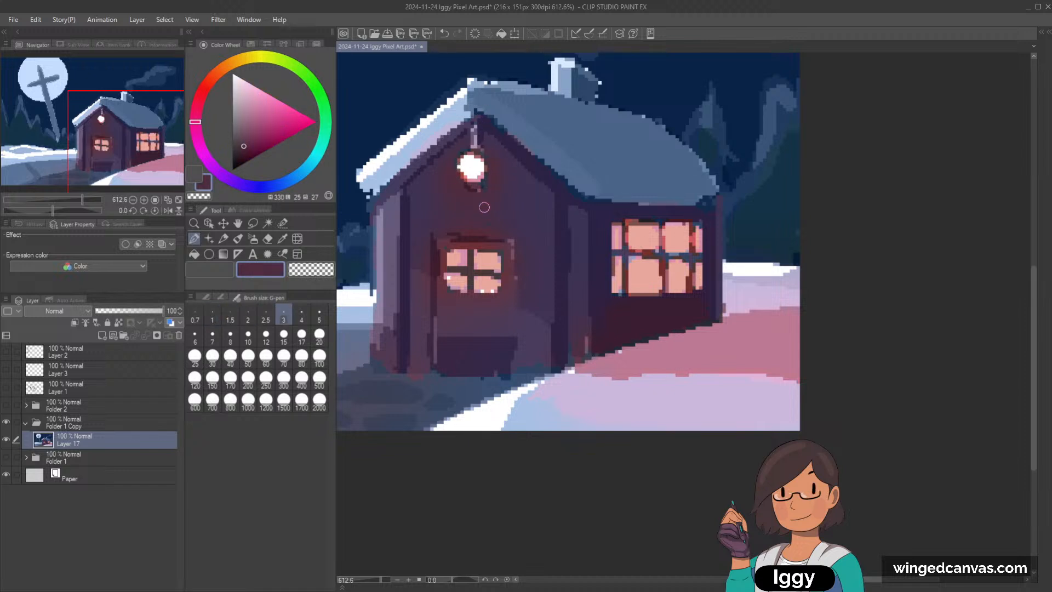
pyautogui.keyDown('alt'); pyautogui.click(503, 201); pyautogui.keyUp('alt')
pyautogui.press(']')
pyautogui.press(']')
pyautogui.press(']')
pyautogui.press(']')
pyautogui.press(']')
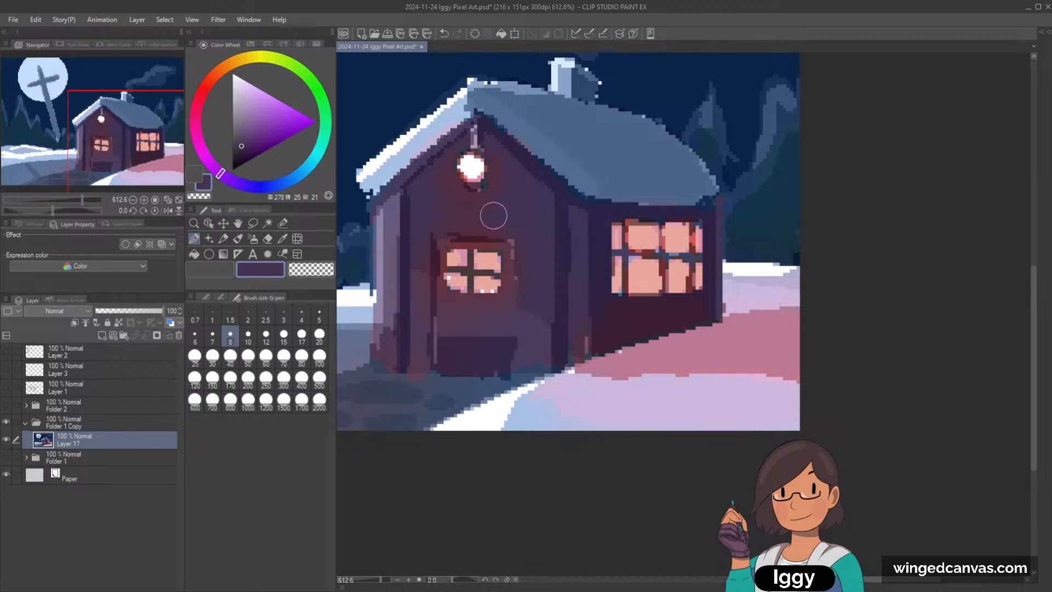
# Step: Fill the lantern with the salmon sampled from the side window, using G-pen size 7
pyautogui.keyDown('alt'); pyautogui.click(665, 228); pyautogui.keyUp('alt')
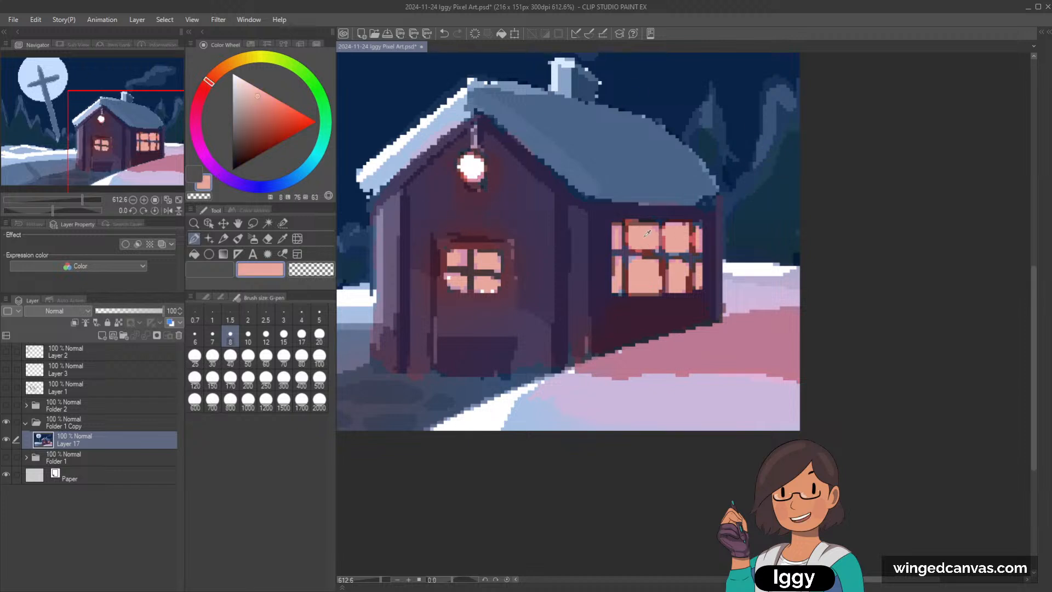
pyautogui.press('[')
pyautogui.click(471, 167)
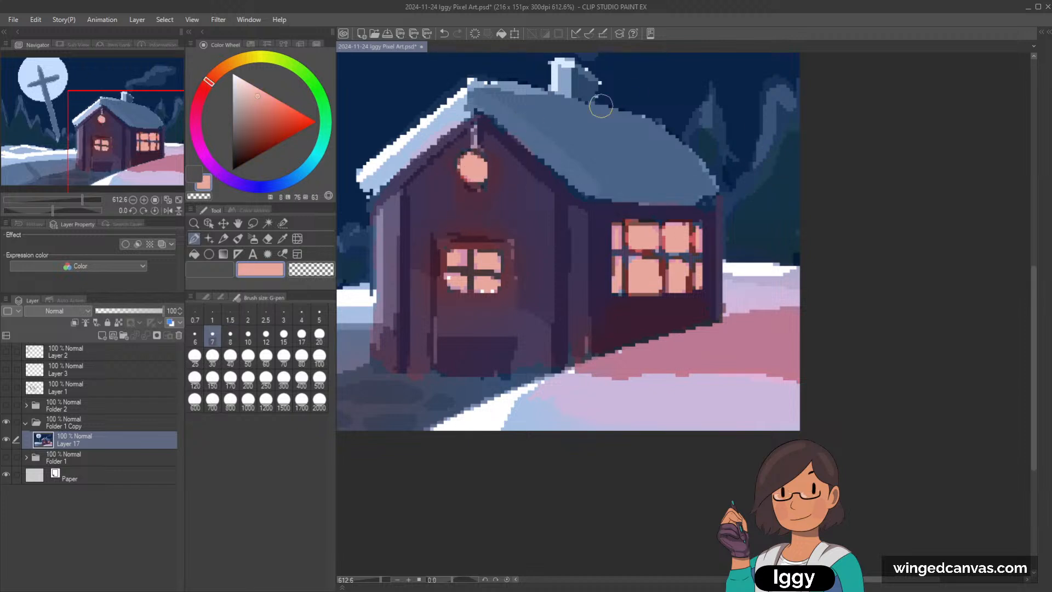
# Step: Trim the lantern's outline with dark tones sampled around it, using G-pen sizes 1.5 and 0.7
pyautogui.keyDown('alt'); pyautogui.click(487, 182); pyautogui.keyUp('alt')
pyautogui.press('[')
pyautogui.press('[')
pyautogui.press('[')
pyautogui.press('[')
pyautogui.press('[')
pyautogui.press('[')
pyautogui.press('[')
pyautogui.keyDown('alt'); pyautogui.click(484, 182); pyautogui.keyUp('alt')
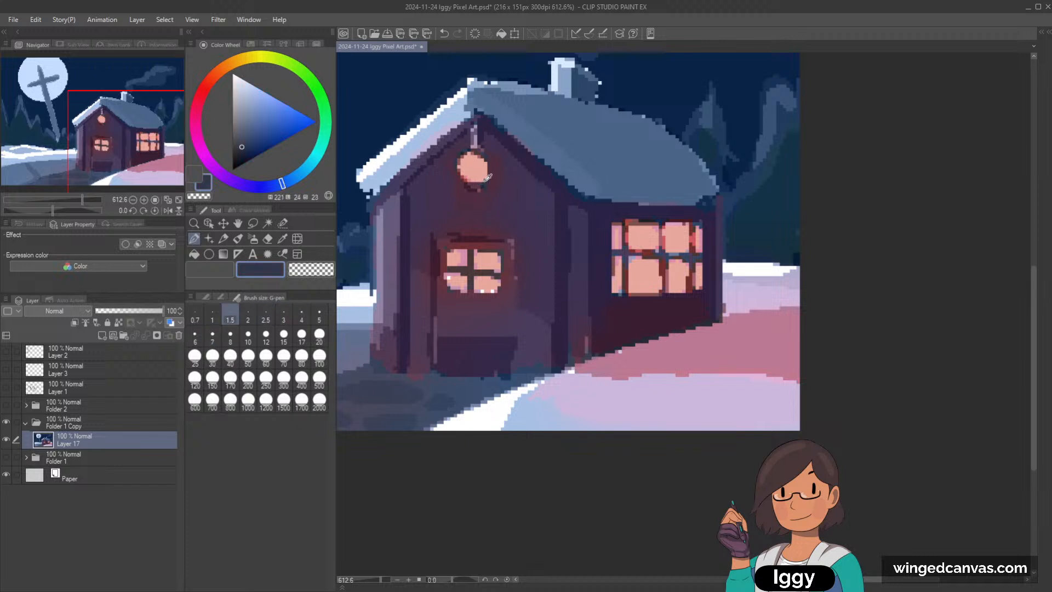
pyautogui.press('[')
pyautogui.press('[')
pyautogui.keyDown('alt'); pyautogui.click(485, 156); pyautogui.keyUp('alt')
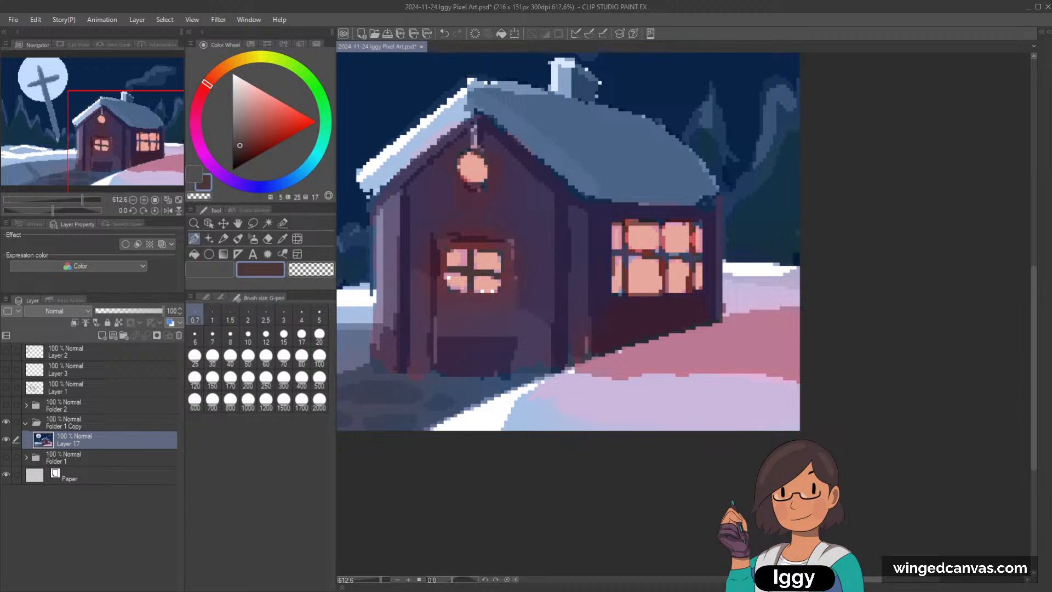
# Step: Repaint the front wall beside and above the door in flat purple (hue 272, luminosity 25, saturation 22) with G-pen size 3
pyautogui.scroll(-4, 485, 170)
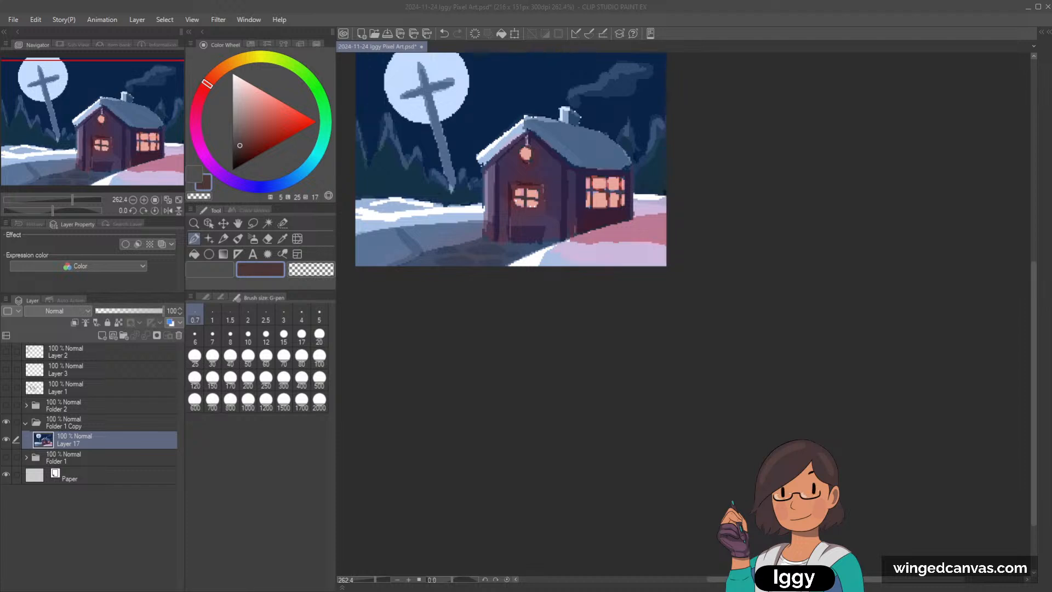
pyautogui.click(143, 137)
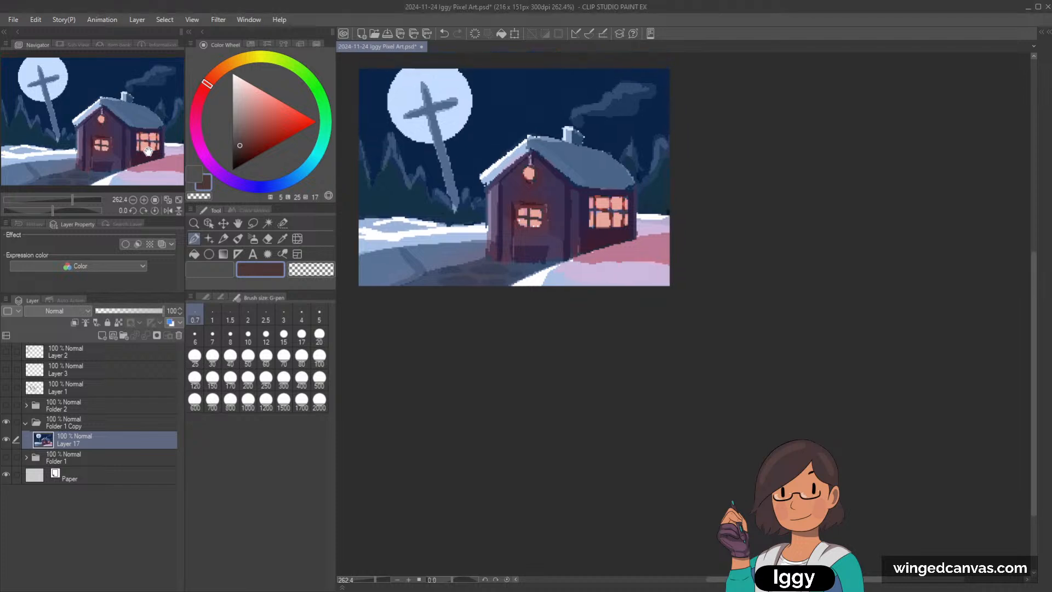
pyautogui.moveTo(144, 137); pyautogui.dragTo(173, 108)
pyautogui.scroll(6, 559, 247)
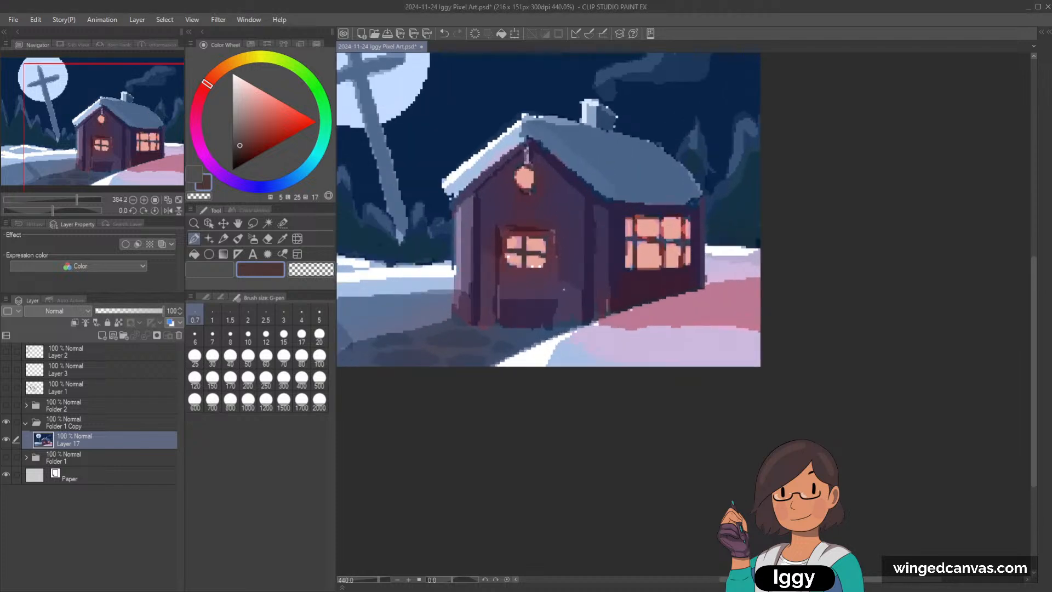
pyautogui.click(223, 239)
pyautogui.click(194, 240)
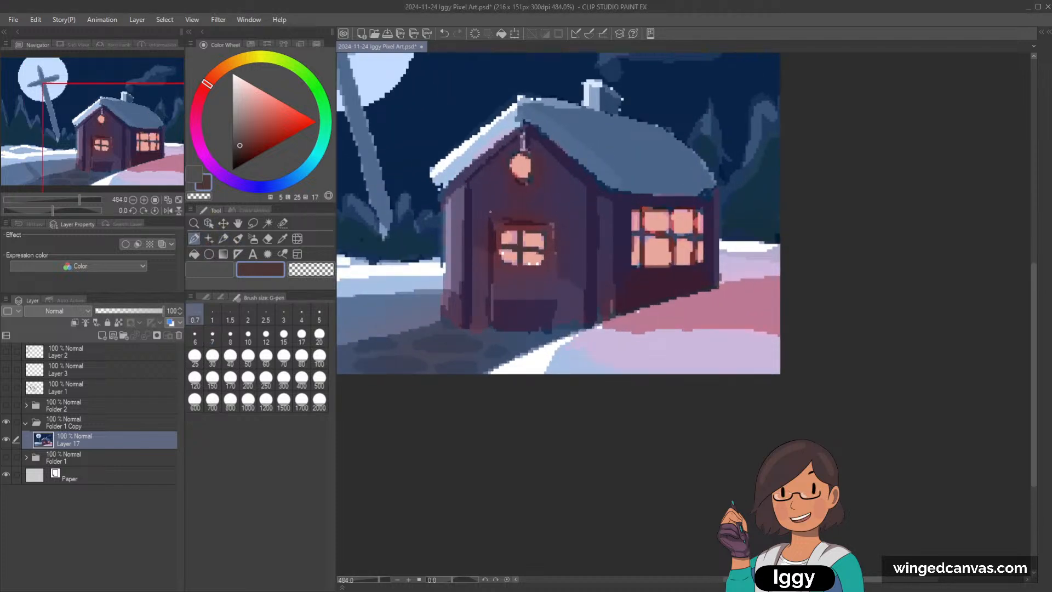
pyautogui.keyDown('alt'); pyautogui.click(481, 270); pyautogui.keyUp('alt')
pyautogui.press(']')
pyautogui.press(']')
pyautogui.press(']')
pyautogui.press(']')
pyautogui.press(']')
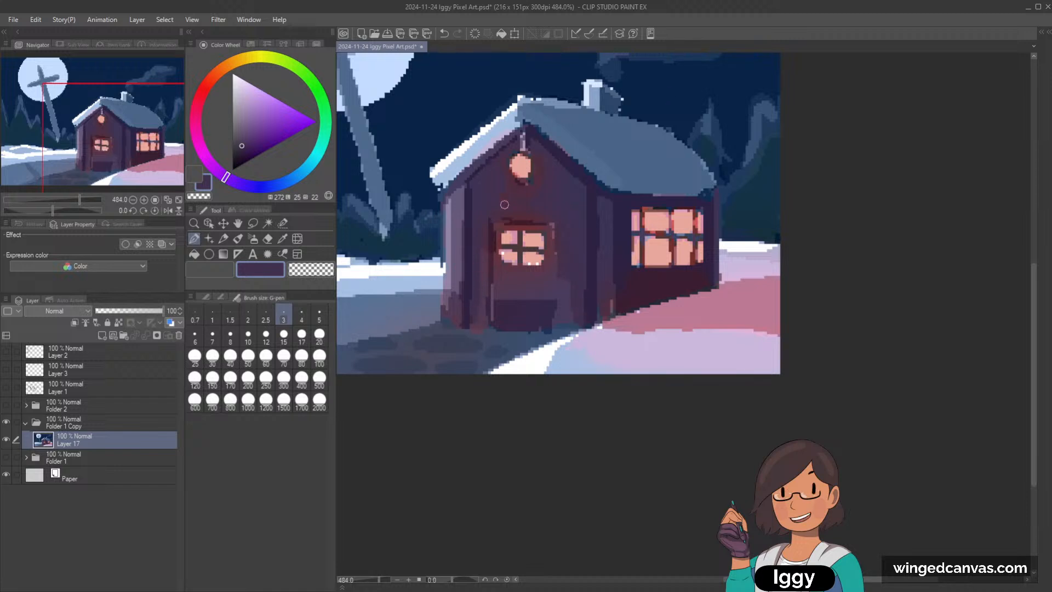
# Step: Touch up the top of the door frame with purple tones sampled from the wall and frame
pyautogui.keyDown('alt'); pyautogui.click(481, 262); pyautogui.keyUp('alt')
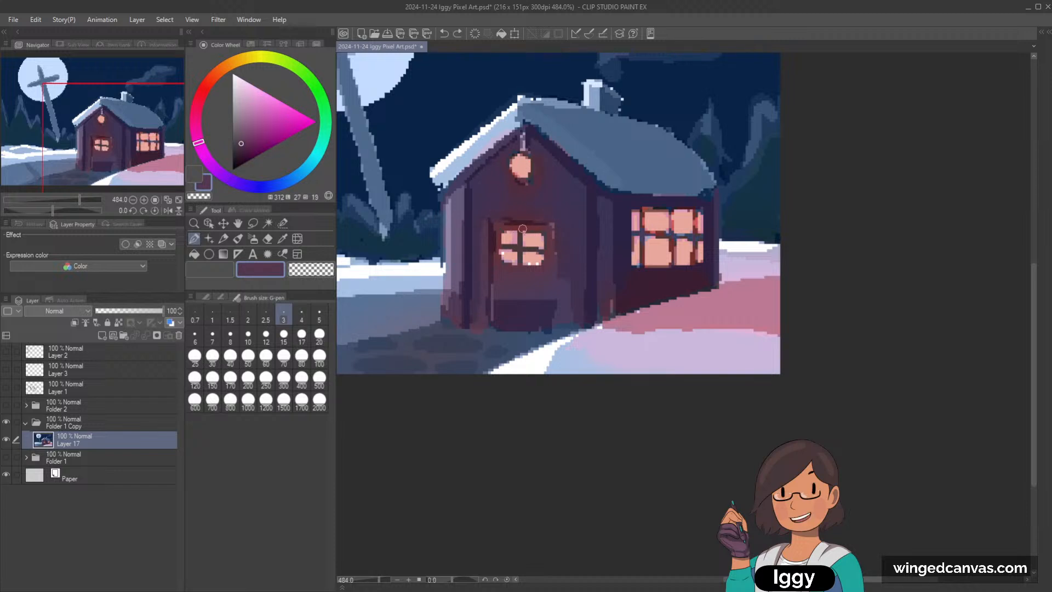
pyautogui.keyDown('alt'); pyautogui.click(522, 228); pyautogui.keyUp('alt')
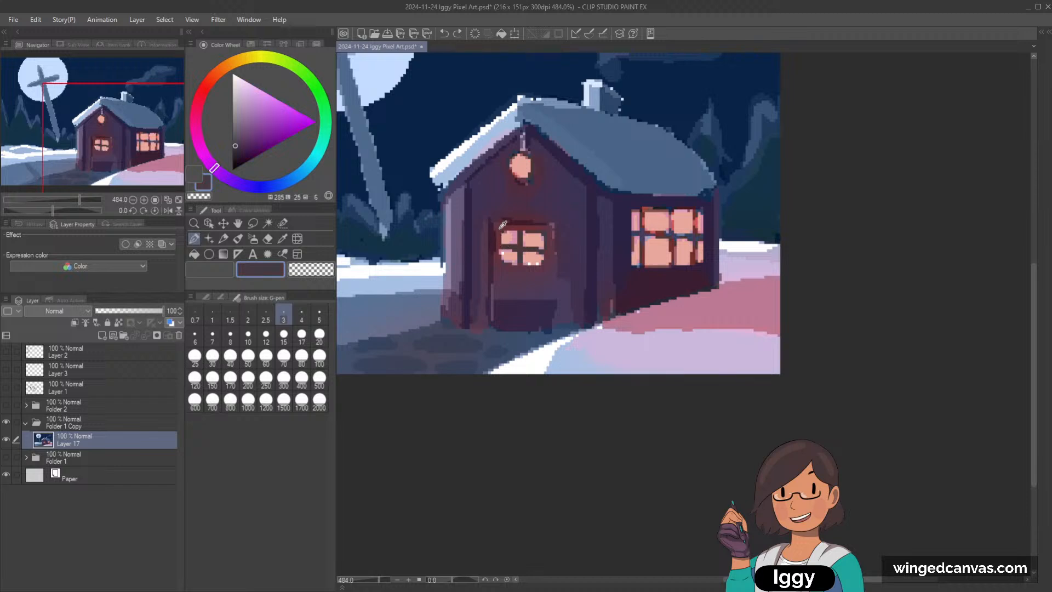
pyautogui.keyDown('alt'); pyautogui.click(504, 225); pyautogui.keyUp('alt')
# Step: Switch from the G-pen to the Dot pen in the Marker group
pyautogui.click(206, 297)
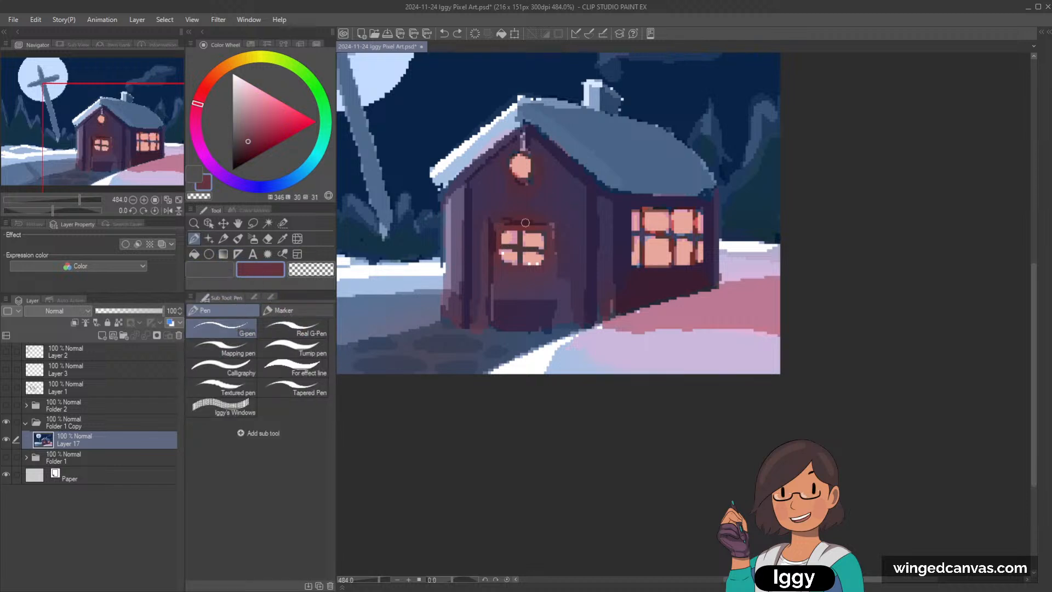
pyautogui.keyDown('alt'); pyautogui.click(500, 230); pyautogui.keyUp('alt')
pyautogui.click(236, 354)
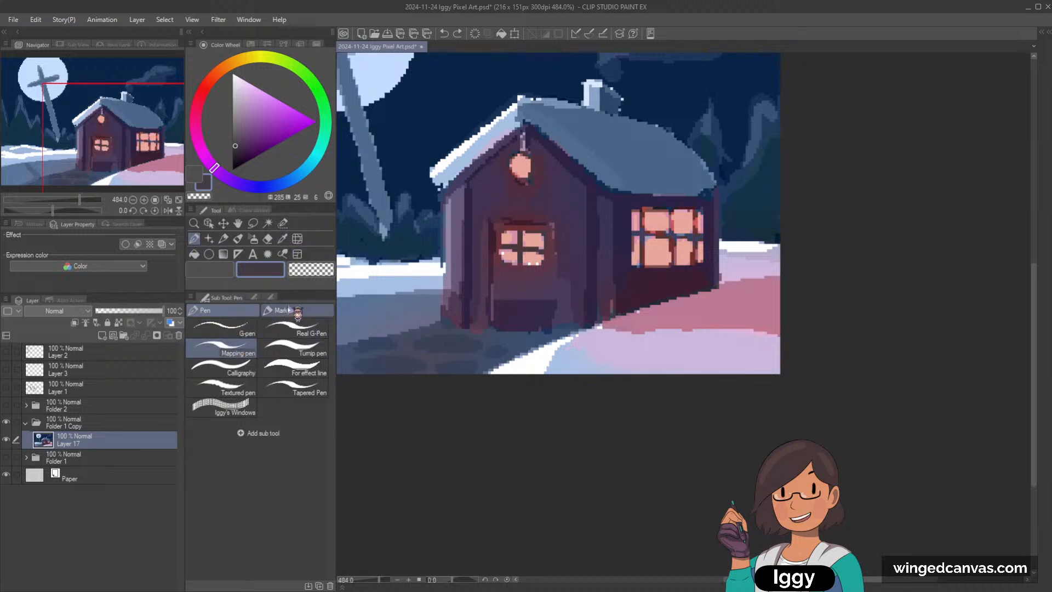
pyautogui.click(289, 309)
# Step: Clean the door window's edges and replace its stray white pixels with sampled peach (hue 8, luminosity 76, saturation 63) and pink tones
pyautogui.keyDown('alt'); pyautogui.click(500, 224); pyautogui.keyUp('alt')
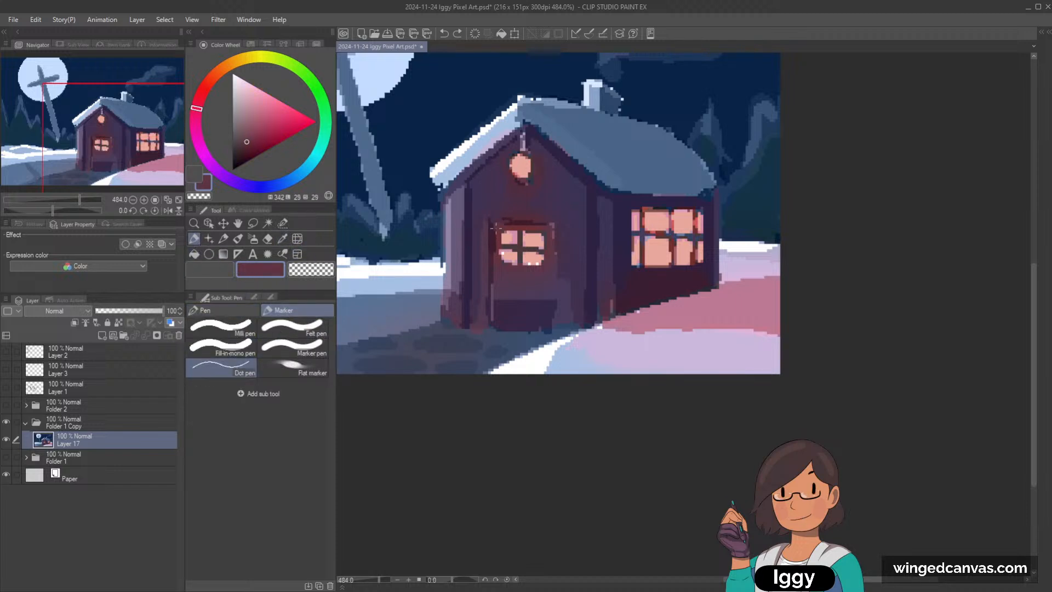
pyautogui.moveTo(497, 228); pyautogui.dragTo(498, 256)
pyautogui.keyDown('alt'); pyautogui.click(504, 231); pyautogui.keyUp('alt')
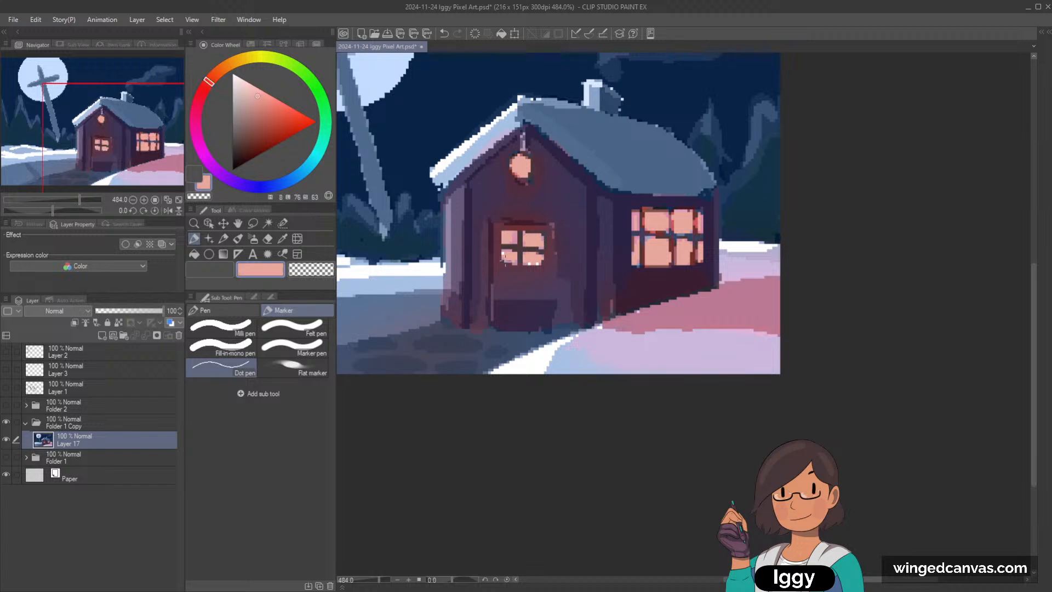
pyautogui.keyDown('alt'); pyautogui.click(535, 261); pyautogui.keyUp('alt')
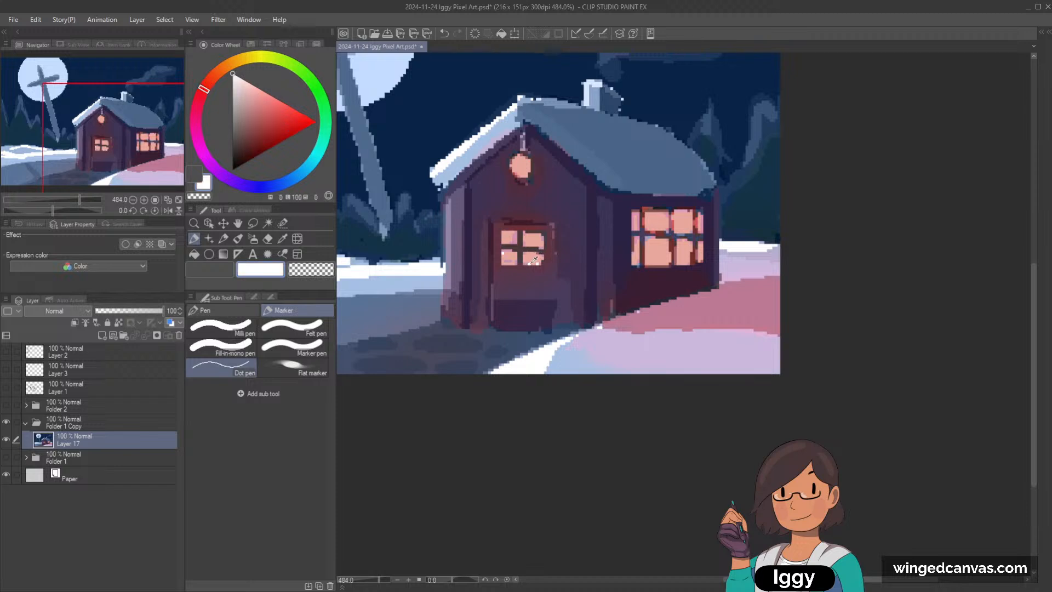
pyautogui.keyDown('alt'); pyautogui.click(537, 262); pyautogui.keyUp('alt')
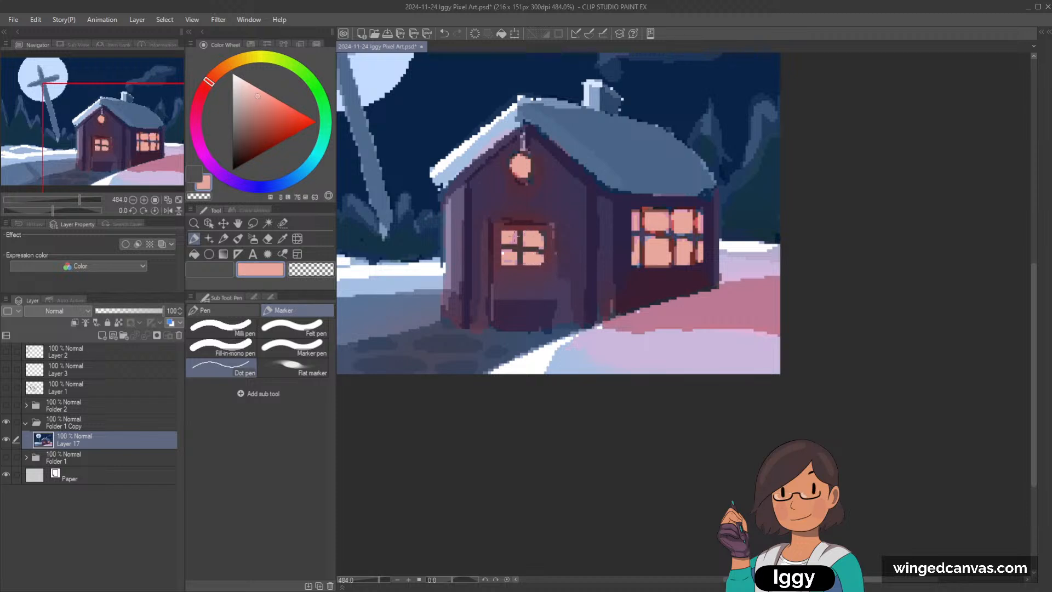
pyautogui.hotkey('ctrl', 'z')
pyautogui.keyDown('alt'); pyautogui.click(517, 238); pyautogui.keyUp('alt')
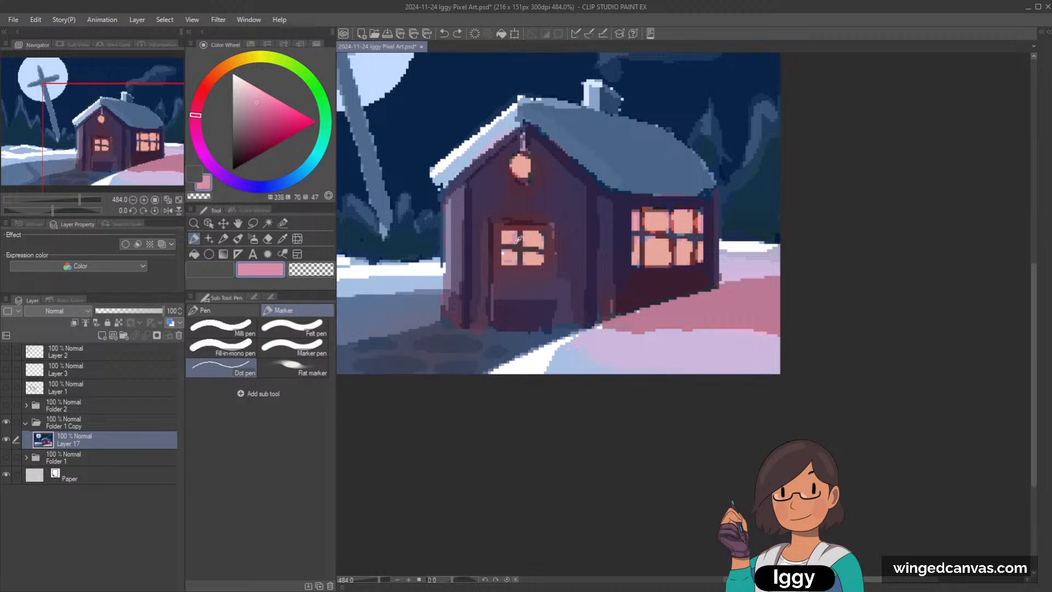
pyautogui.moveTo(503, 229); pyautogui.dragTo(517, 230)
pyautogui.hotkey('ctrl', 'z')
# Step: Straighten the crossbars of the door's window using sampled dark brown (hue 3, luminosity 25, saturation 14) and pink from the panes
pyautogui.scroll(3, 507, 255)
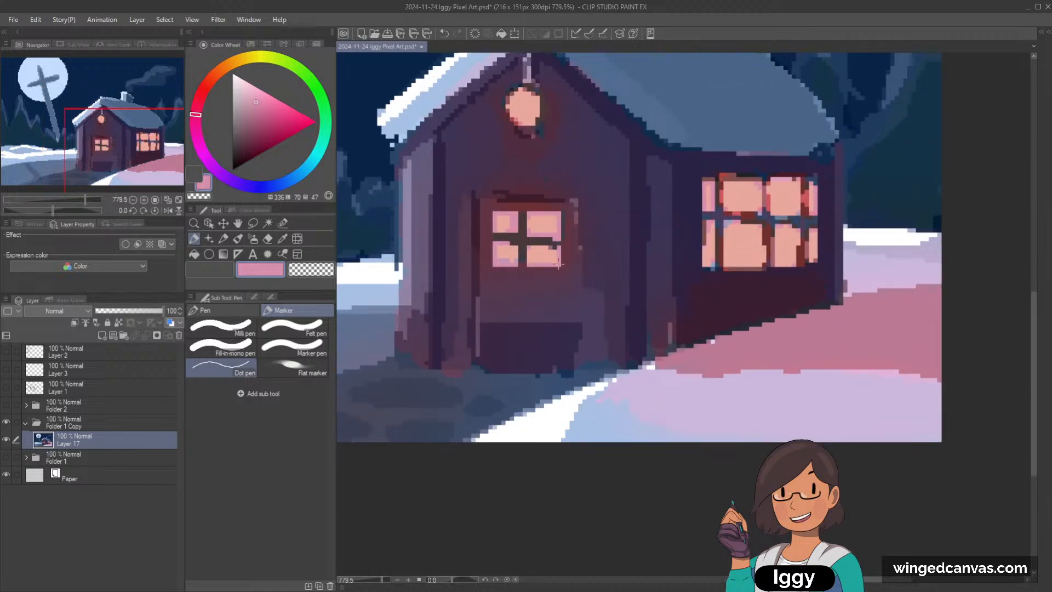
pyautogui.keyDown('alt'); pyautogui.click(529, 242); pyautogui.keyUp('alt')
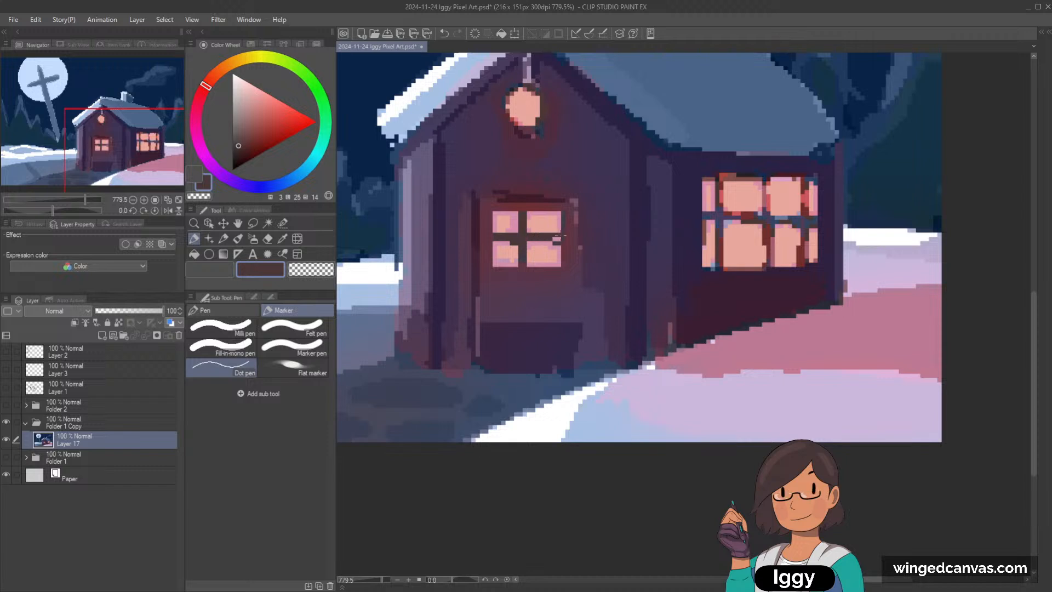
pyautogui.keyDown('alt'); pyautogui.click(522, 221); pyautogui.keyUp('alt')
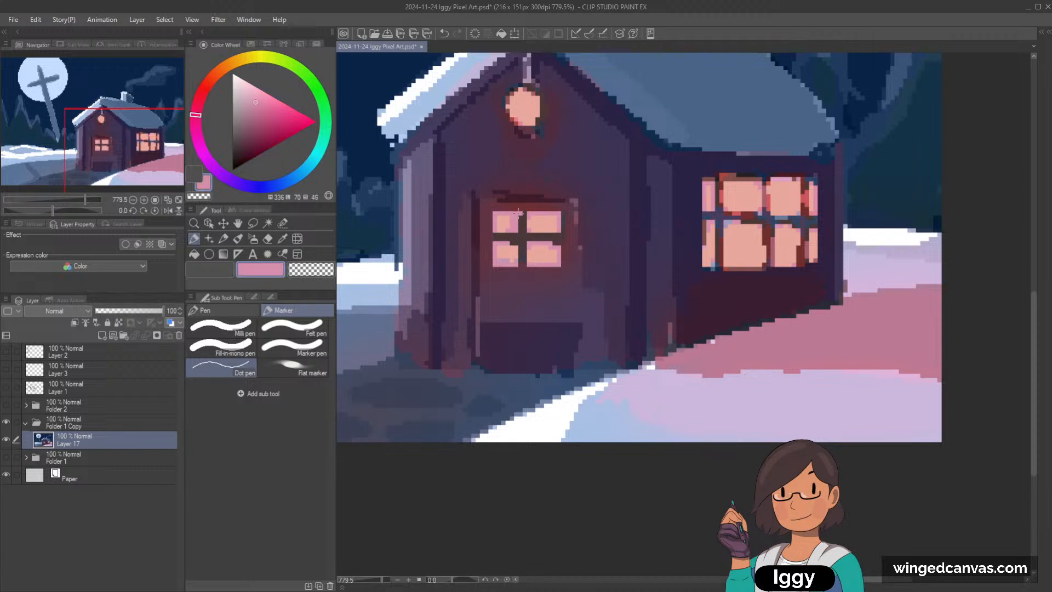
pyautogui.moveTo(525, 219); pyautogui.dragTo(519, 225)
pyautogui.keyDown('alt'); pyautogui.click(514, 243); pyautogui.keyUp('alt')
pyautogui.keyDown('alt'); pyautogui.click(518, 239); pyautogui.keyUp('alt')
pyautogui.moveTo(529, 216); pyautogui.dragTo(528, 239)
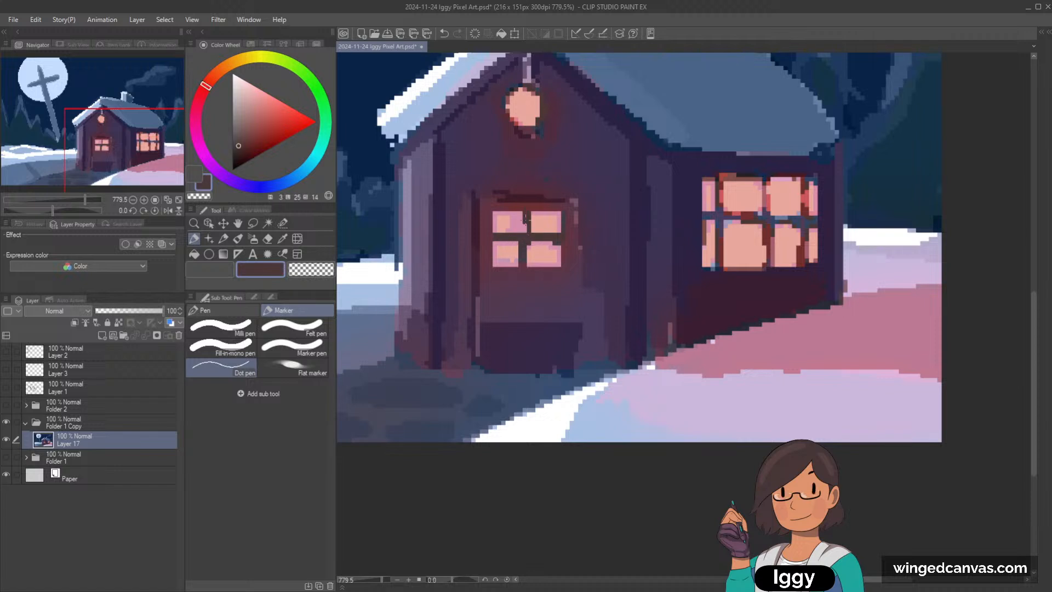
# Step: Undo the last bar strokes and redraw the door window's vertical bar wider in dark brown, tidying the lower panes beside it
pyautogui.hotkey('ctrl', 'z')
pyautogui.hotkey('ctrl', 'z')
pyautogui.moveTo(531, 239); pyautogui.dragTo(529, 268)
pyautogui.keyDown('alt'); pyautogui.click(521, 249); pyautogui.keyUp('alt')
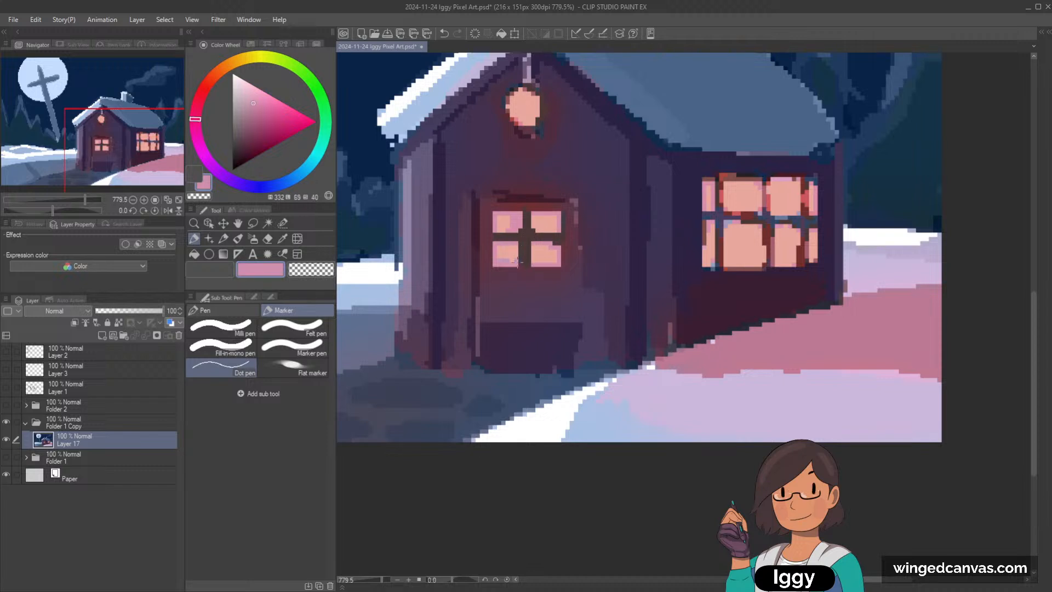
pyautogui.keyDown('alt'); pyautogui.click(517, 262); pyautogui.keyUp('alt')
pyautogui.keyDown('alt'); pyautogui.click(535, 260); pyautogui.keyUp('alt')
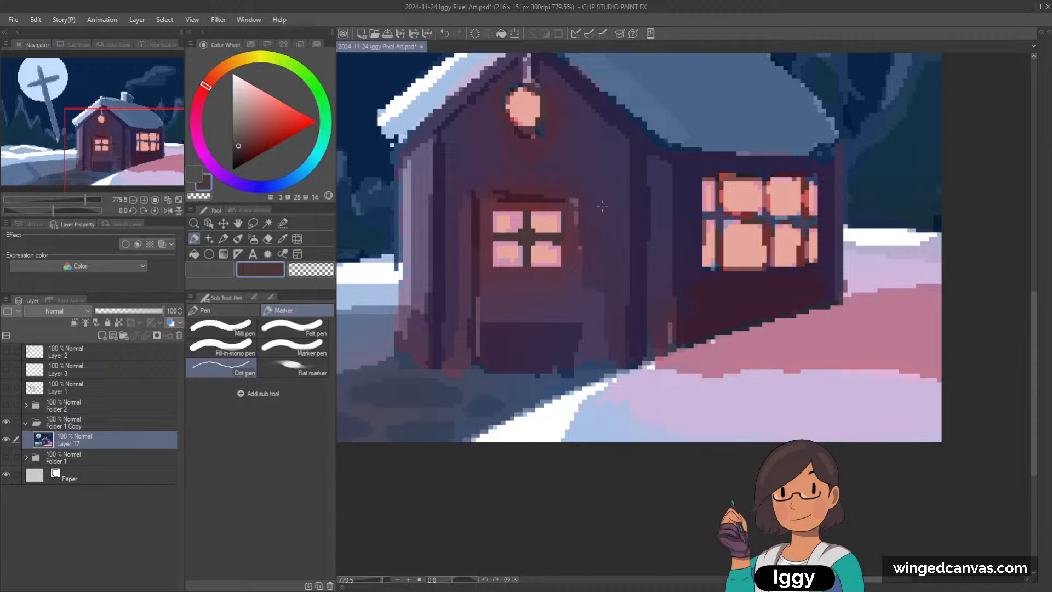
# Step: Frame the door's window with a dark brown outline (hue 6, luminosity 25, saturation 16), trimming the outer edges of its four panes
pyautogui.keyDown('alt'); pyautogui.click(526, 211); pyautogui.keyUp('alt')
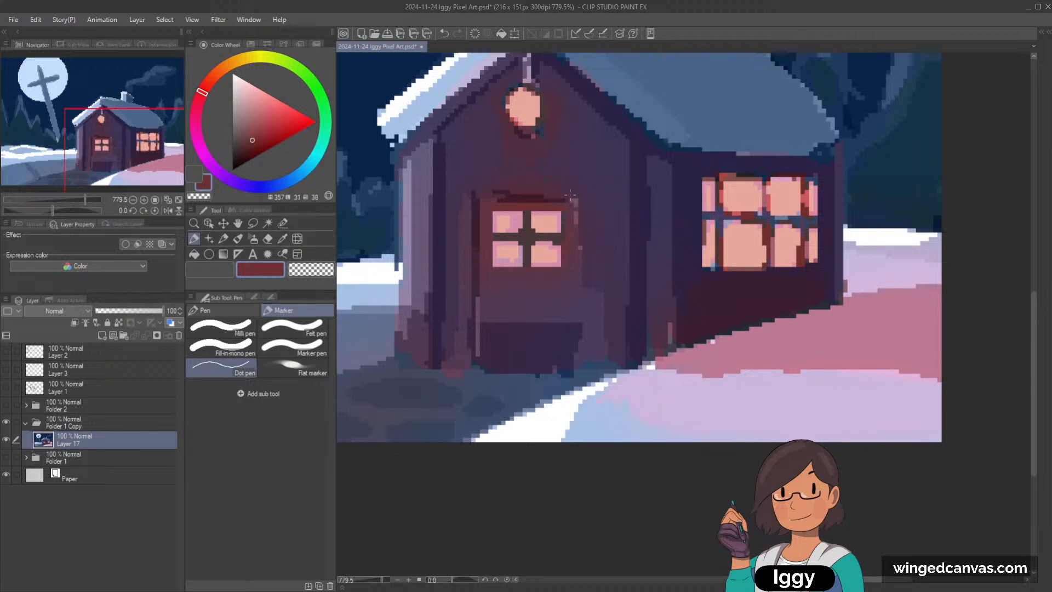
pyautogui.keyDown('alt'); pyautogui.click(550, 244); pyautogui.keyUp('alt')
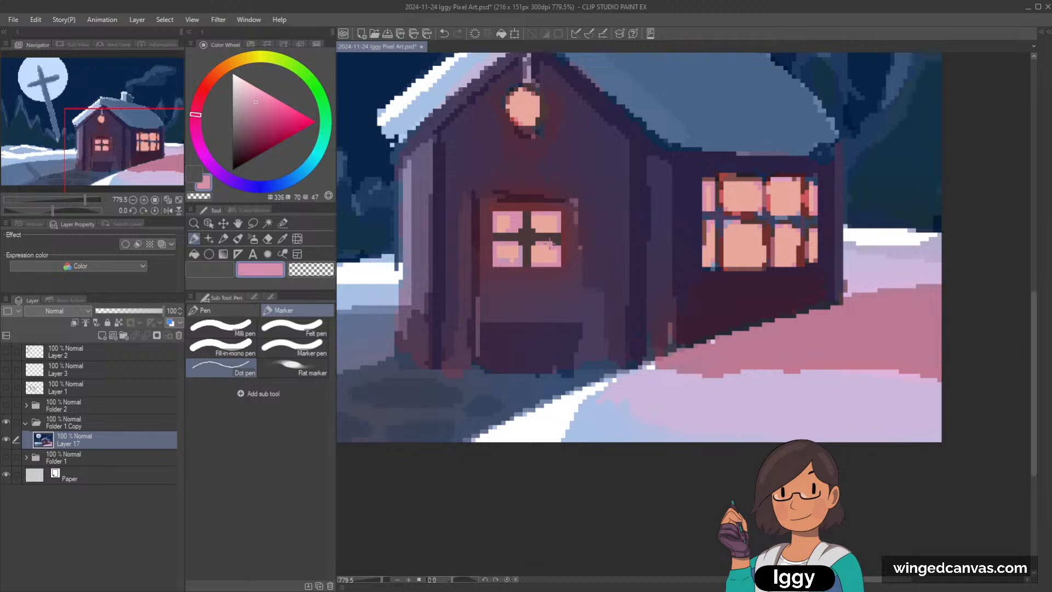
pyautogui.keyDown('alt'); pyautogui.click(510, 238); pyautogui.keyUp('alt')
pyautogui.moveTo(495, 230)
pyautogui.mouseDown()
pyautogui.moveTo(495, 213)
pyautogui.moveTo(560, 214)
pyautogui.mouseUp()
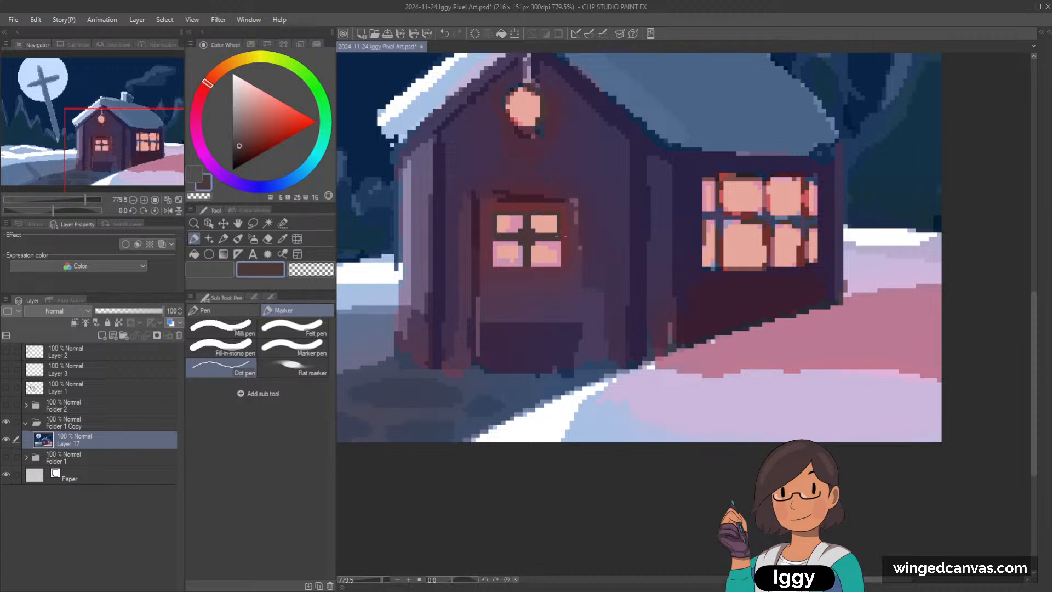
pyautogui.moveTo(496, 241)
pyautogui.mouseDown()
pyautogui.moveTo(496, 266)
pyautogui.moveTo(559, 264)
pyautogui.mouseUp()
# Step: Edge the door window's panes with sampled pink and mauve (hue 316, luminosity 57, saturation 24), keeping peach in their centers
pyautogui.keyDown('alt'); pyautogui.click(507, 249); pyautogui.keyUp('alt')
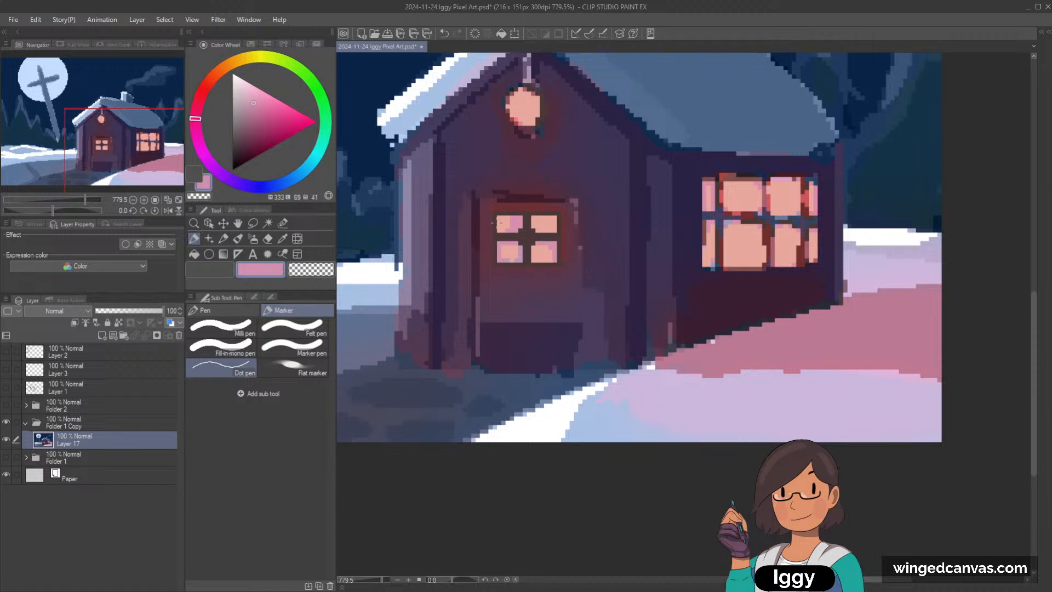
pyautogui.moveTo(533, 218); pyautogui.dragTo(555, 225)
pyautogui.hotkey('ctrl', 'z')
pyautogui.hotkey('ctrl', 'z')
pyautogui.hotkey('ctrl', 'z')
pyautogui.keyDown('alt'); pyautogui.click(544, 226); pyautogui.keyUp('alt')
pyautogui.keyDown('alt'); pyautogui.click(520, 224); pyautogui.keyUp('alt')
pyautogui.moveTo(534, 218); pyautogui.dragTo(555, 231)
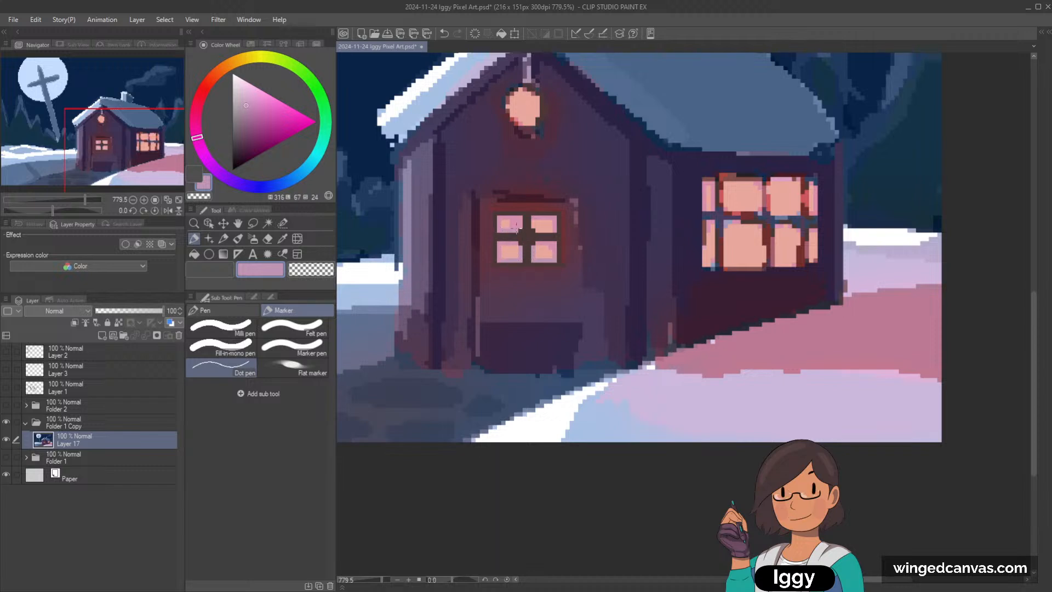
pyautogui.moveTo(546, 229); pyautogui.dragTo(554, 232)
pyautogui.keyDown('alt'); pyautogui.click(547, 224); pyautogui.keyUp('alt')
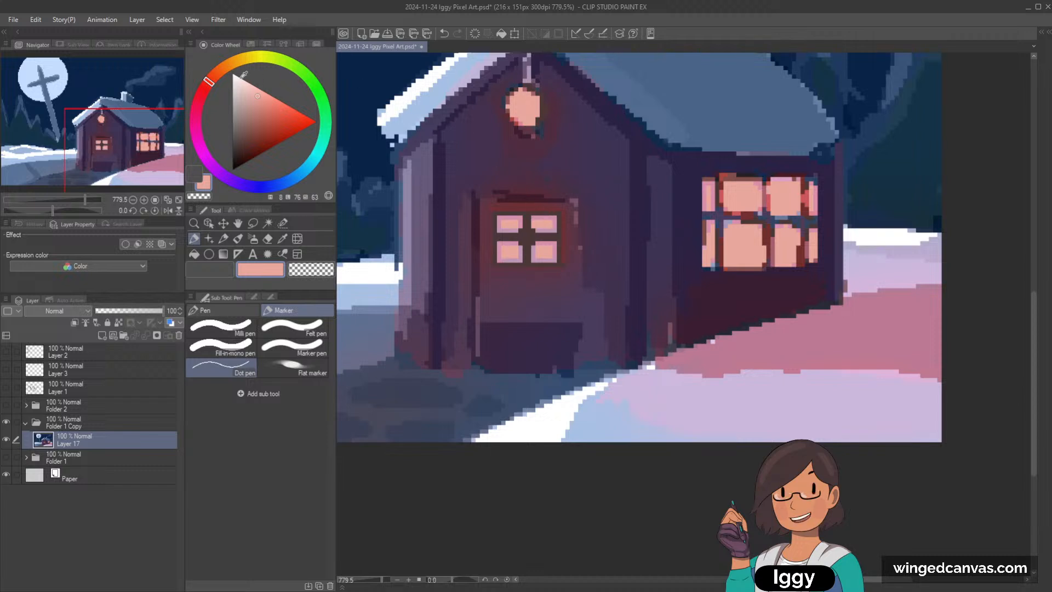
# Step: Paint light peach highlights (hue 13, luminosity 89, saturation 100) on the inner parts of the door window's panes
pyautogui.click(212, 77)
pyautogui.click(269, 104)
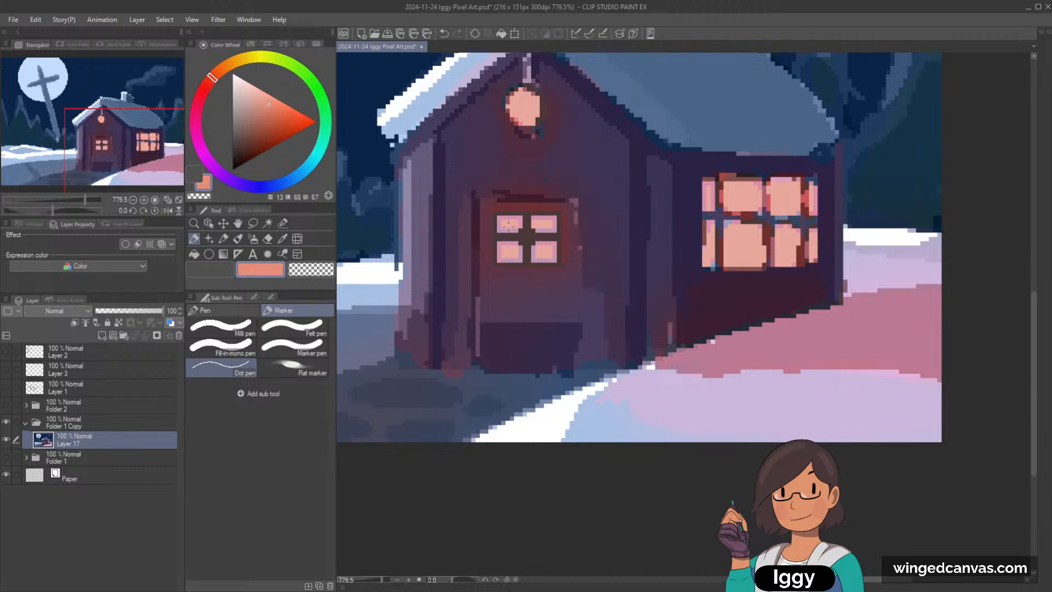
pyautogui.click(251, 84)
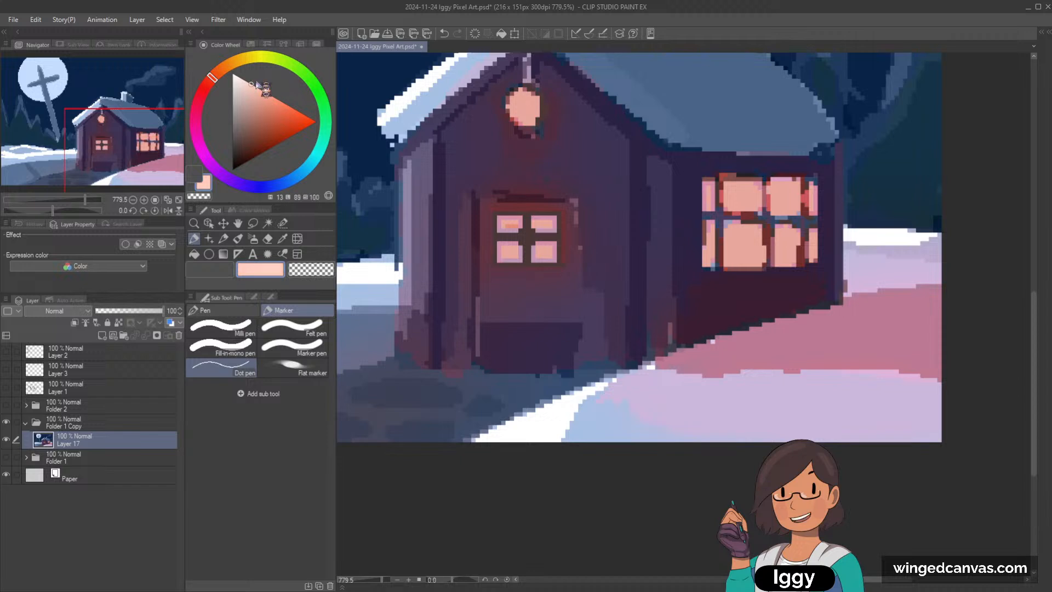
pyautogui.moveTo(507, 225); pyautogui.dragTo(516, 226)
pyautogui.moveTo(507, 252); pyautogui.dragTo(514, 252)
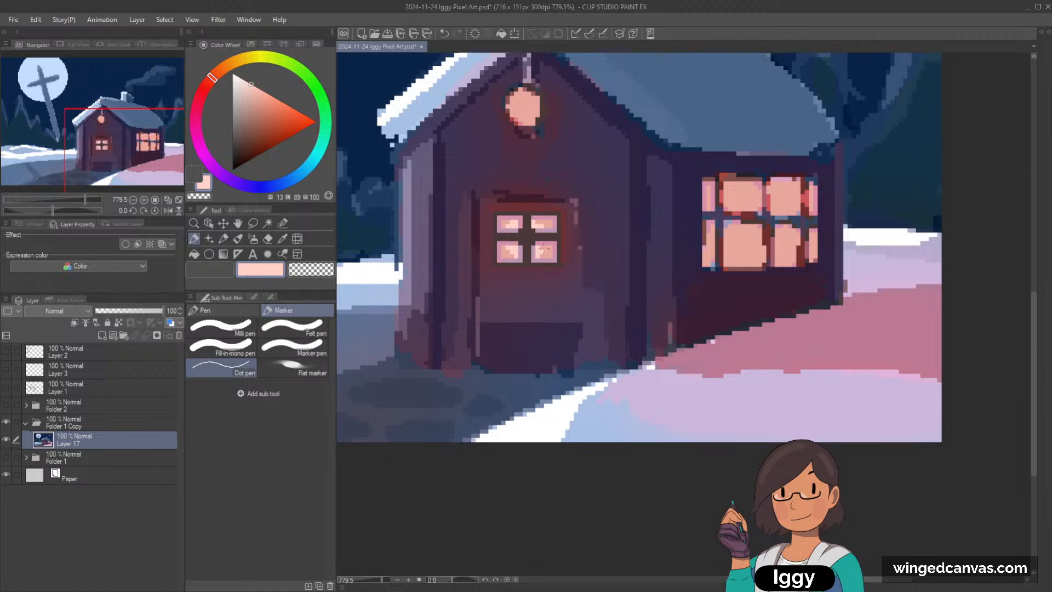
pyautogui.scroll(-4, 573, 222)
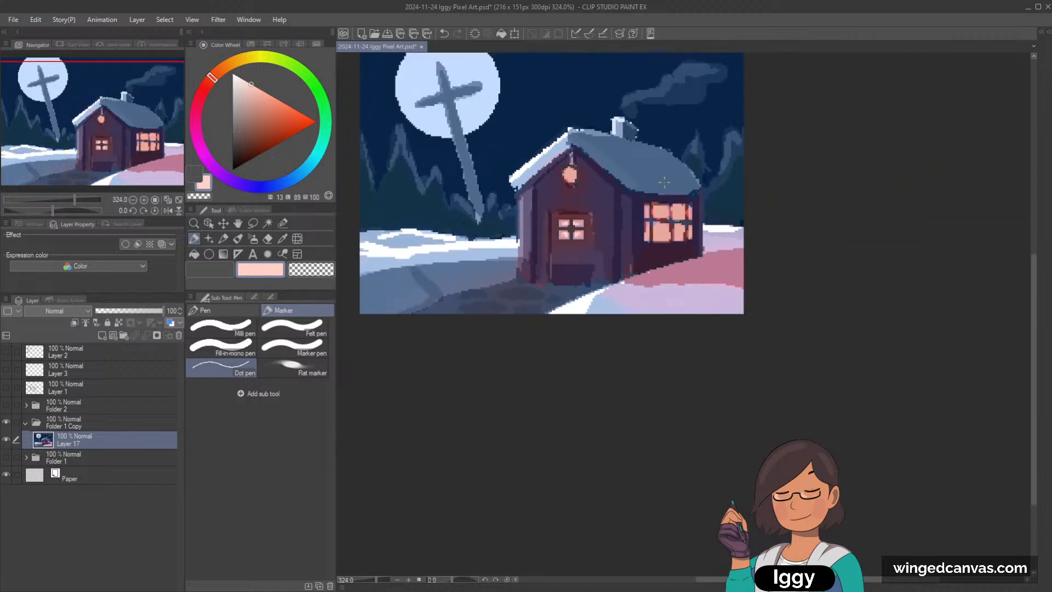
# Step: Redraw the top of the door frame as a straight dark line with maroon and purple tones sampled from the frame
pyautogui.scroll(3, 641, 209)
pyautogui.keyDown('alt'); pyautogui.click(494, 225); pyautogui.keyUp('alt')
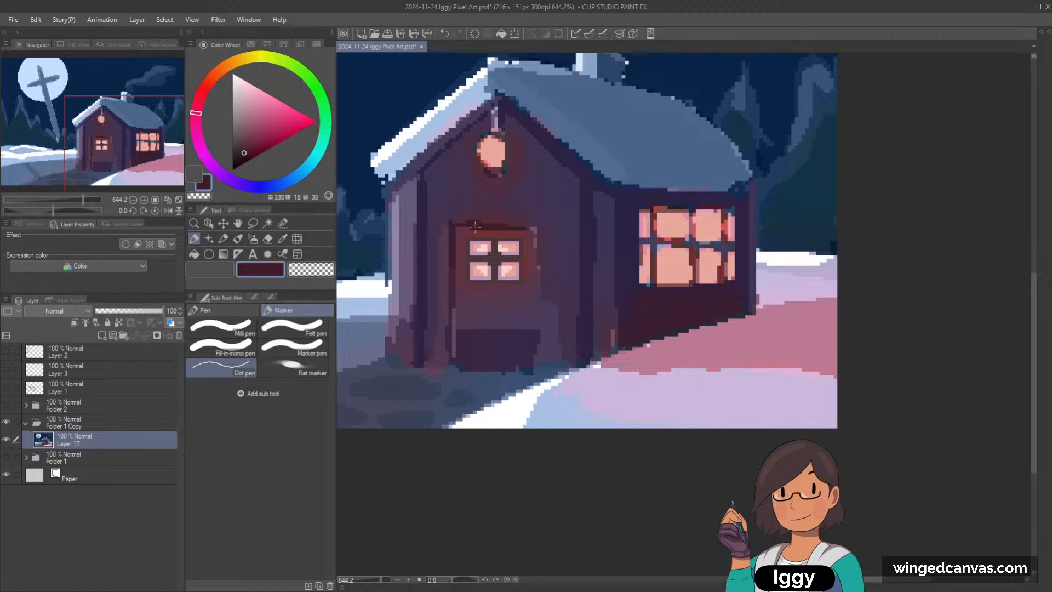
pyautogui.keyDown('alt'); pyautogui.click(464, 228); pyautogui.keyUp('alt')
pyautogui.keyDown('alt'); pyautogui.click(487, 228); pyautogui.keyUp('alt')
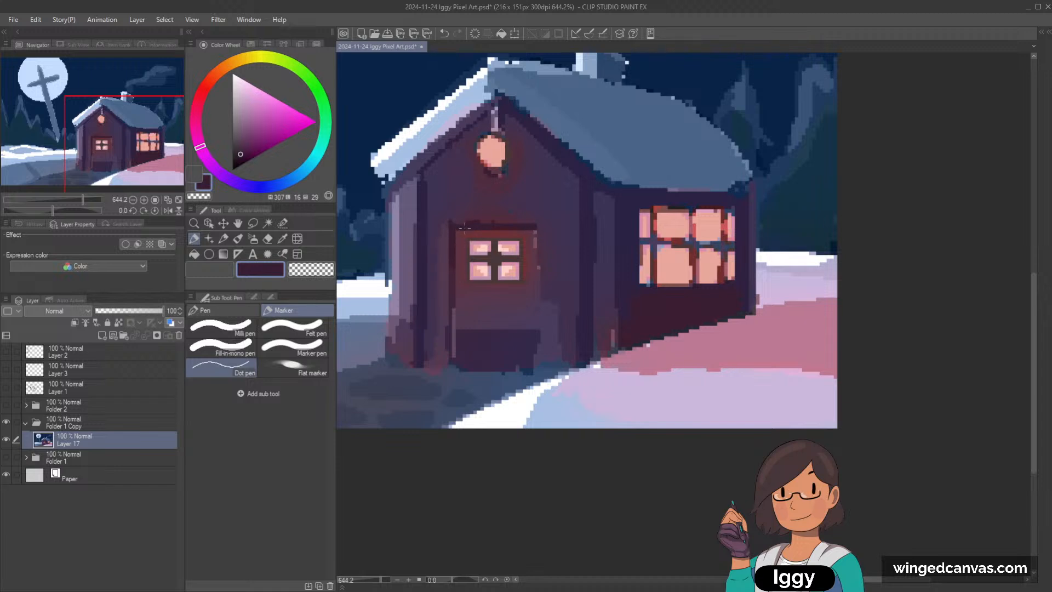
pyautogui.keyDown('alt'); pyautogui.click(489, 175); pyautogui.keyUp('alt')
# Step: Even out the door frame's left side and upper corners using dark maroon and purple tones sampled from the frame and wall
pyautogui.keyDown('alt'); pyautogui.click(455, 277); pyautogui.keyUp('alt')
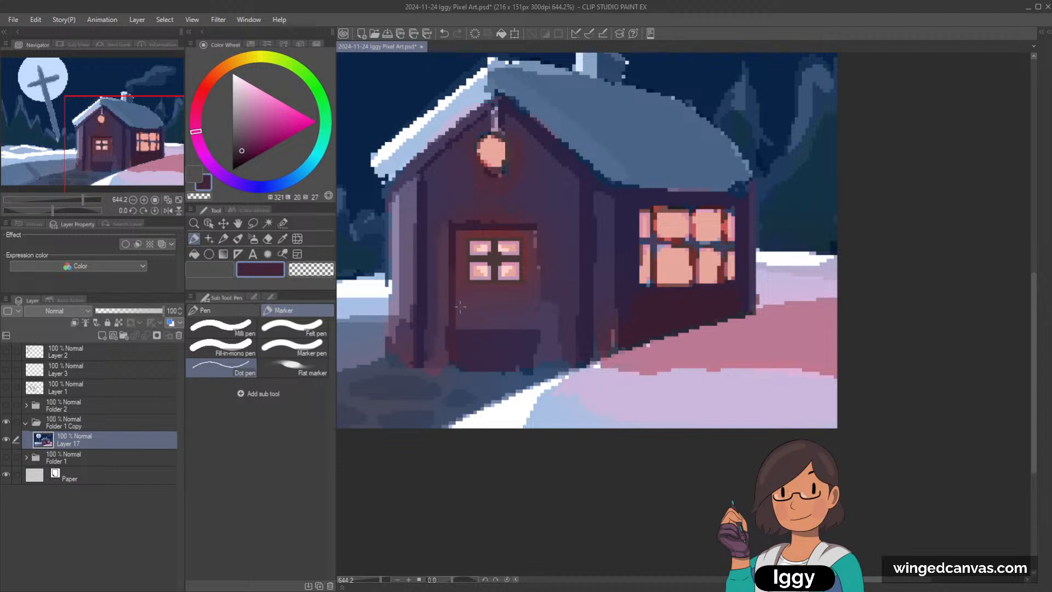
pyautogui.keyDown('alt'); pyautogui.click(447, 234); pyautogui.keyUp('alt')
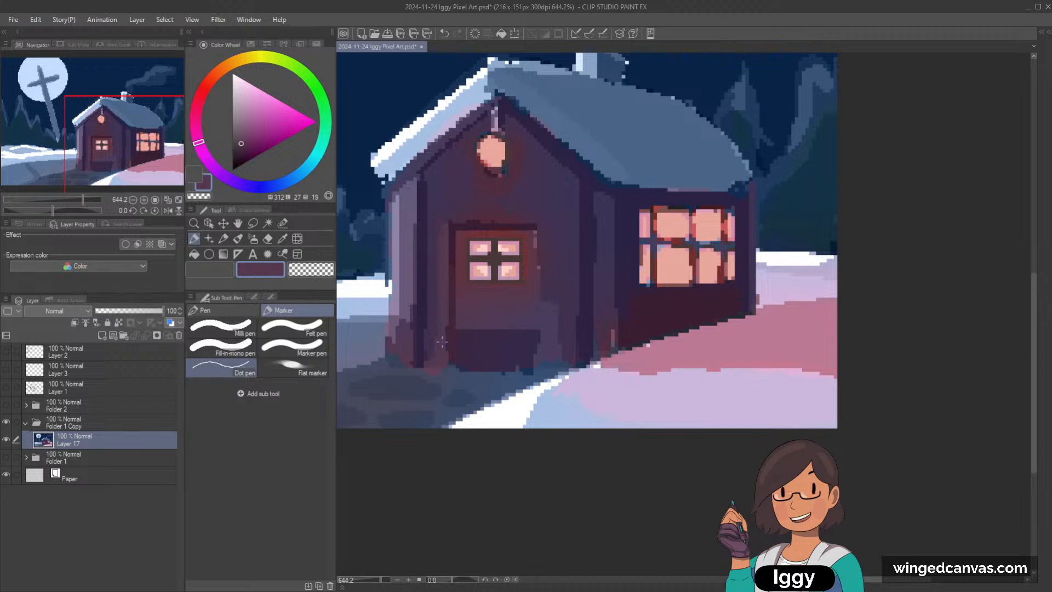
pyautogui.keyDown('alt'); pyautogui.click(454, 258); pyautogui.keyUp('alt')
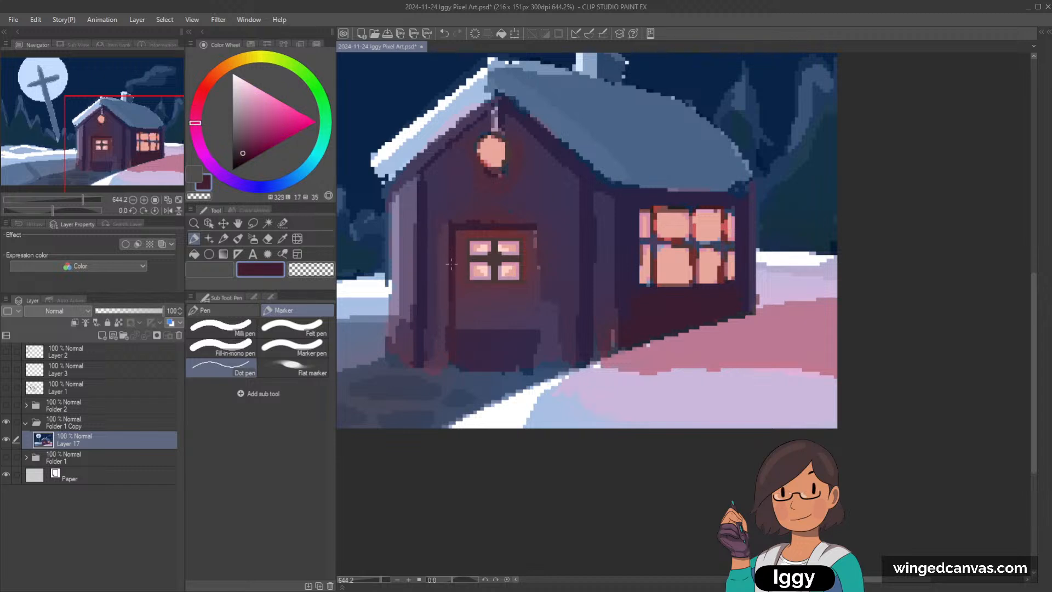
pyautogui.keyDown('alt'); pyautogui.click(465, 208); pyautogui.keyUp('alt')
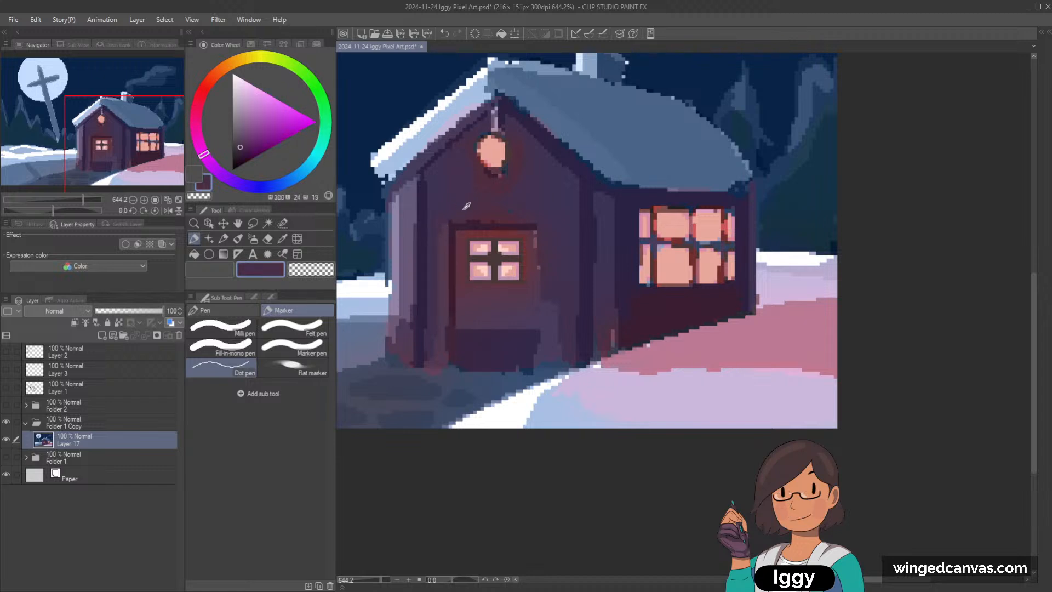
pyautogui.keyDown('alt'); pyautogui.click(537, 216); pyautogui.keyUp('alt')
# Step: Add a new layer above the merged painting and set its blending mode to Glow dodge
pyautogui.scroll(-5, 559, 177)
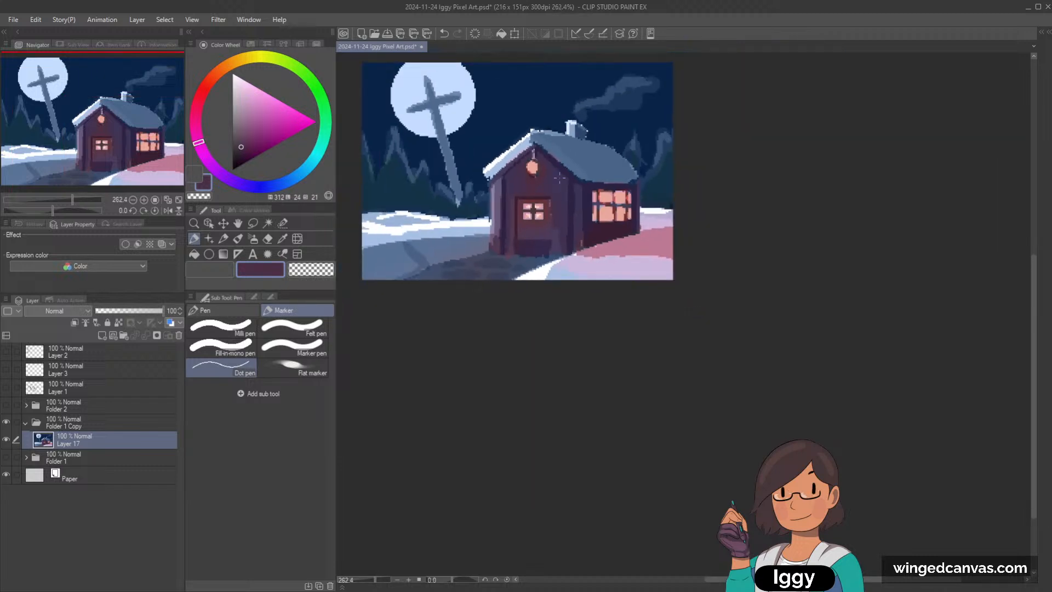
pyautogui.scroll(4, 559, 177)
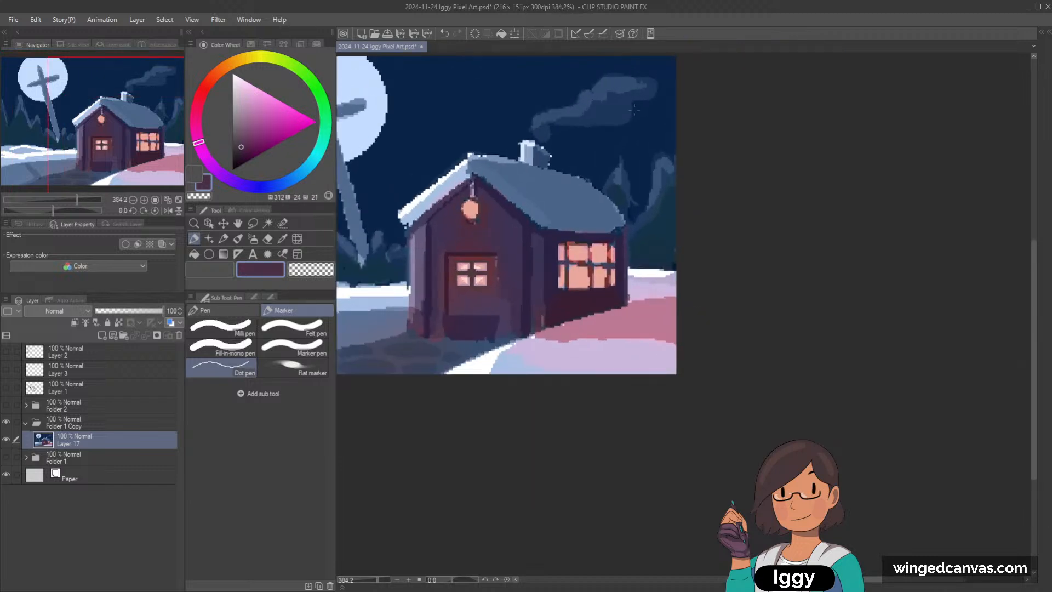
pyautogui.click(102, 335)
pyautogui.click(72, 313)
pyautogui.click(76, 110)
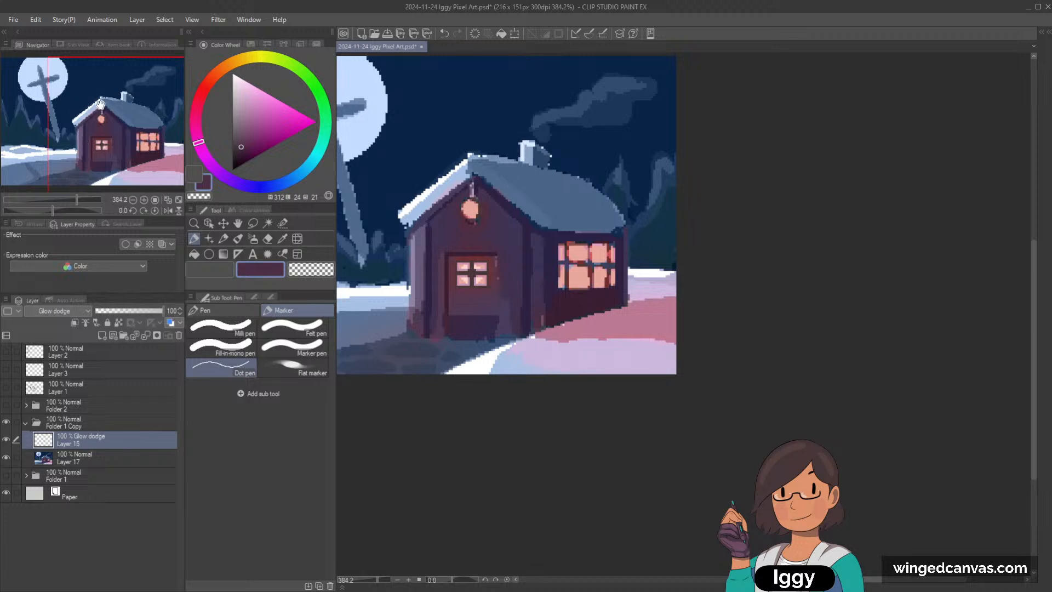
# Step: Airbrush a warm orange glow (hue 17, luminosity 62, saturation 93) over the lantern and door window with the Soft airbrush
pyautogui.click(252, 238)
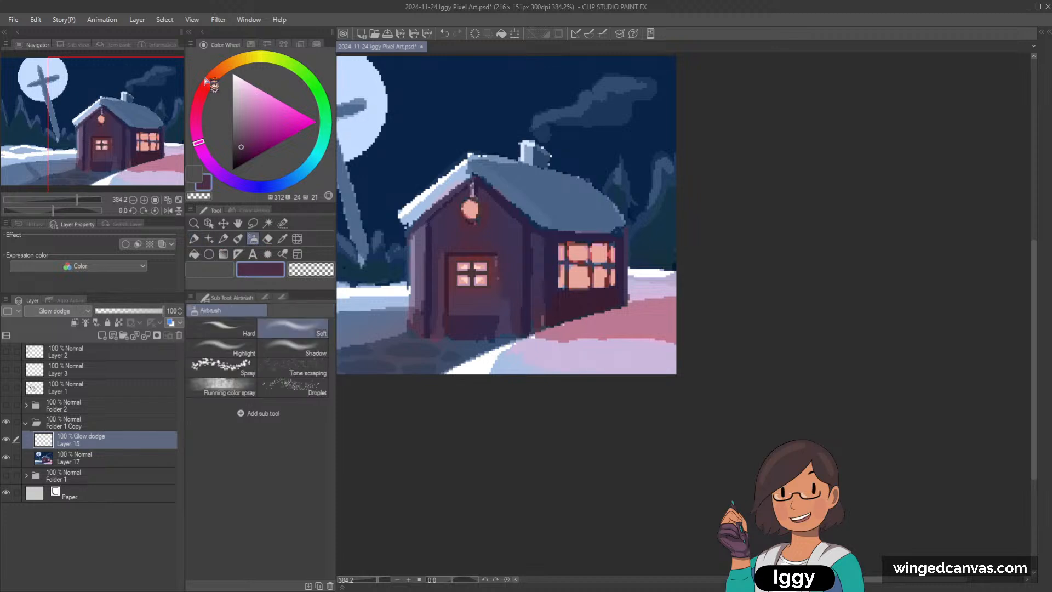
pyautogui.click(216, 74)
pyautogui.click(292, 111)
pyautogui.moveTo(464, 237)
pyautogui.mouseDown()
pyautogui.moveTo(473, 215)
pyautogui.moveTo(463, 222)
pyautogui.moveTo(577, 147)
pyautogui.moveTo(478, 210)
pyautogui.moveTo(484, 252)
pyautogui.moveTo(464, 283)
pyautogui.moveTo(510, 249)
pyautogui.moveTo(482, 278)
pyautogui.mouseUp()
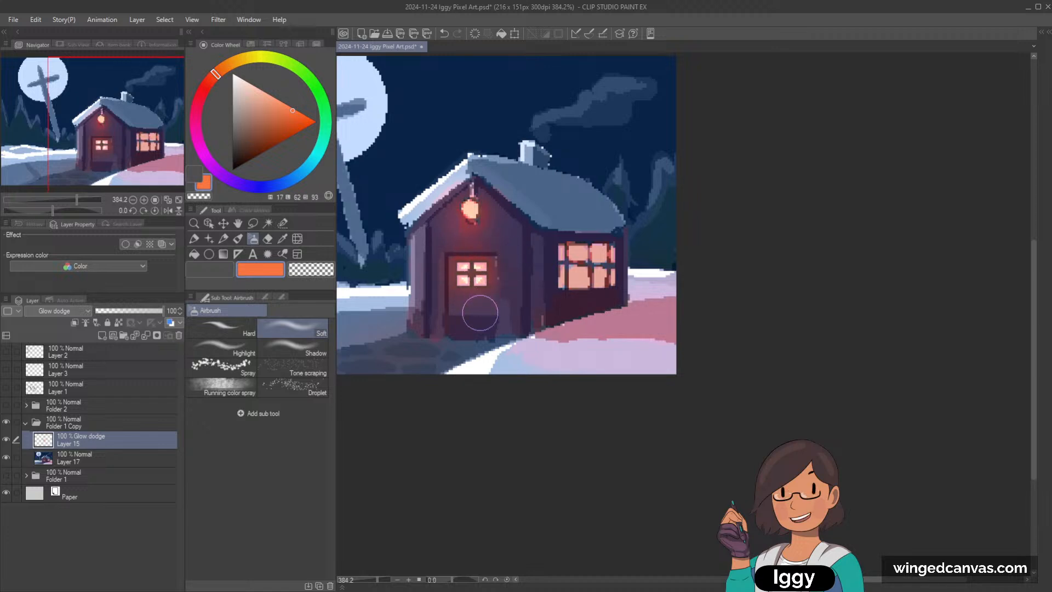
pyautogui.scroll(1, 476, 307)
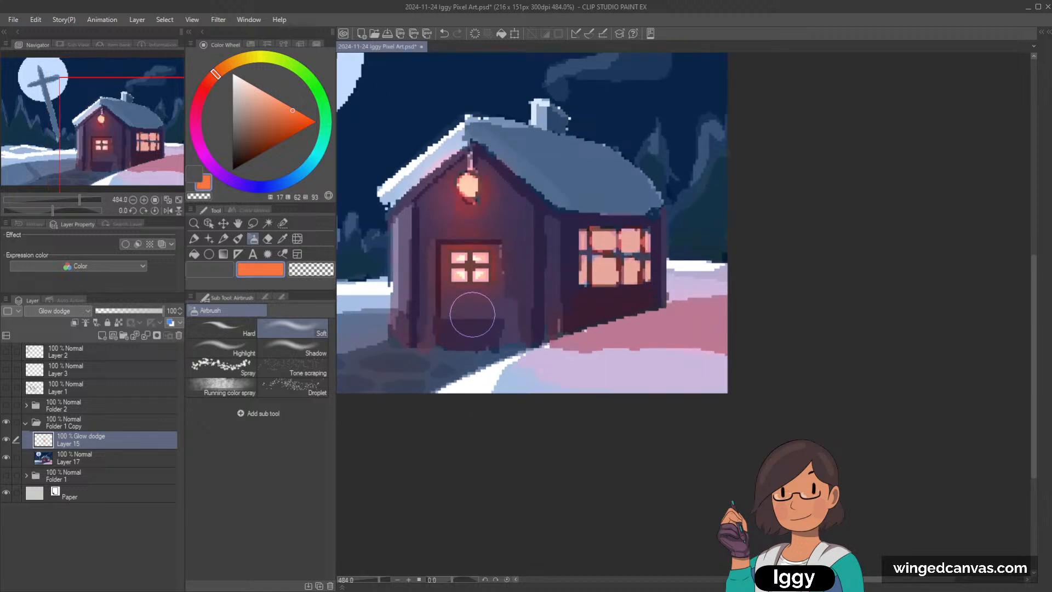
pyautogui.scroll(1, 473, 320)
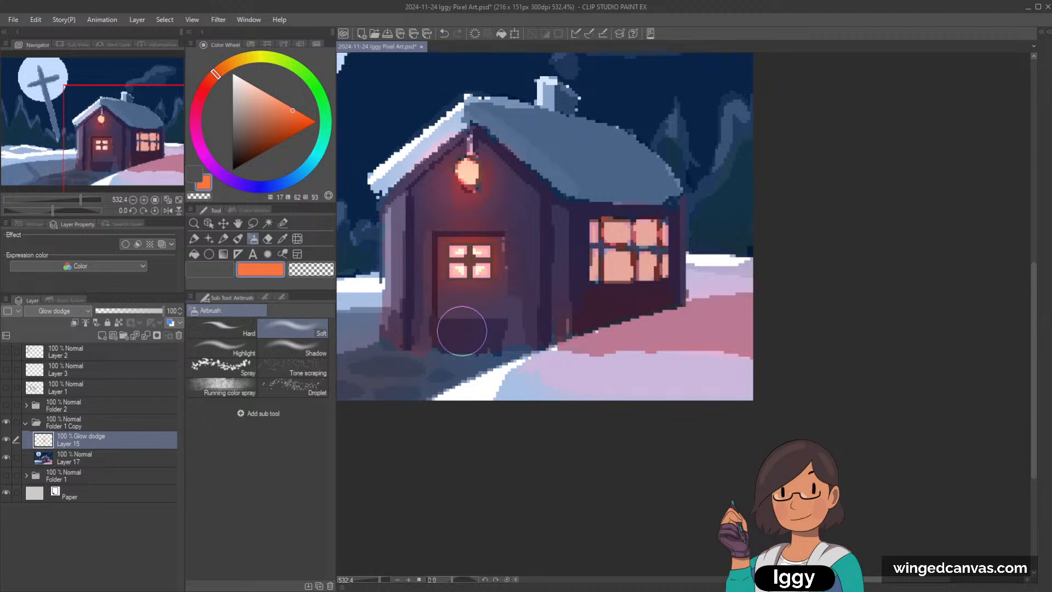
pyautogui.scroll(-3, 462, 331)
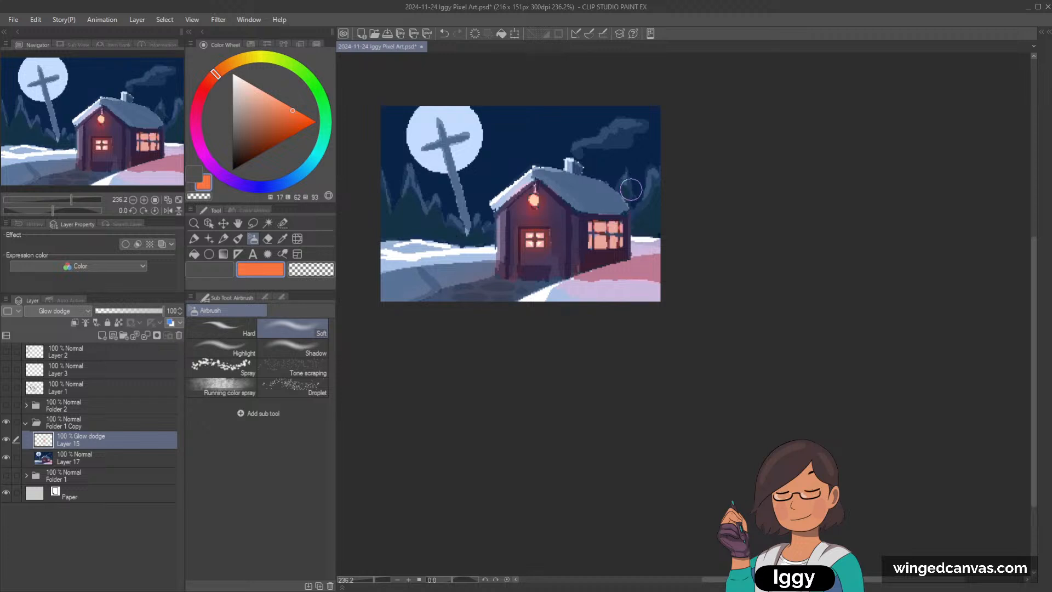
# Step: Undo the oversized airbrush dab on the side window, reduce the brush size, and brighten its panes with the orange glow
pyautogui.scroll(2, 597, 243)
pyautogui.click(584, 271)
pyautogui.hotkey('ctrl', 'z')
pyautogui.press('[')
pyautogui.press('[')
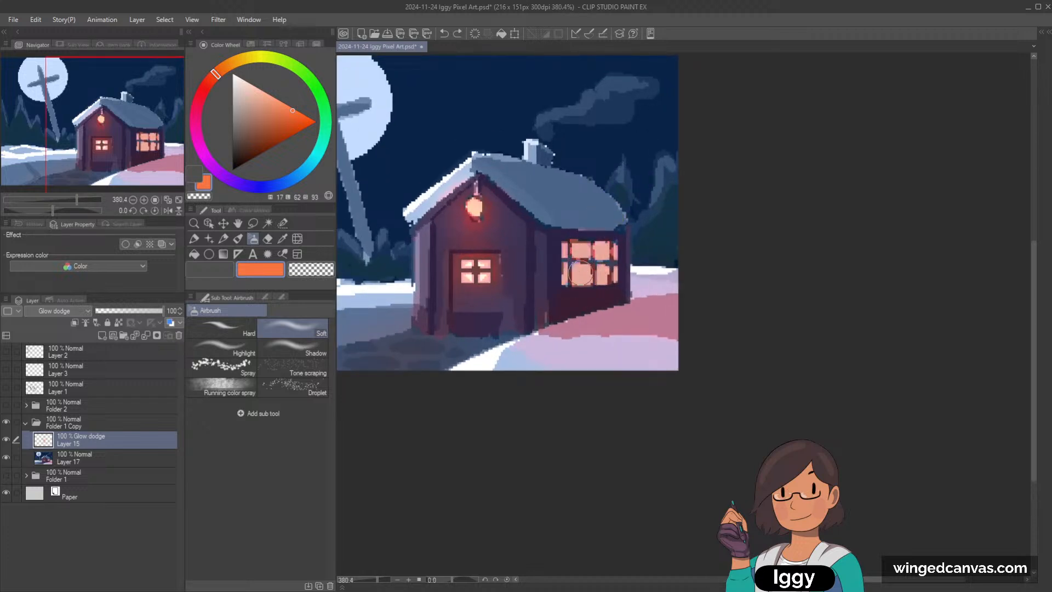
pyautogui.click(583, 276)
pyautogui.click(583, 252)
pyautogui.click(601, 249)
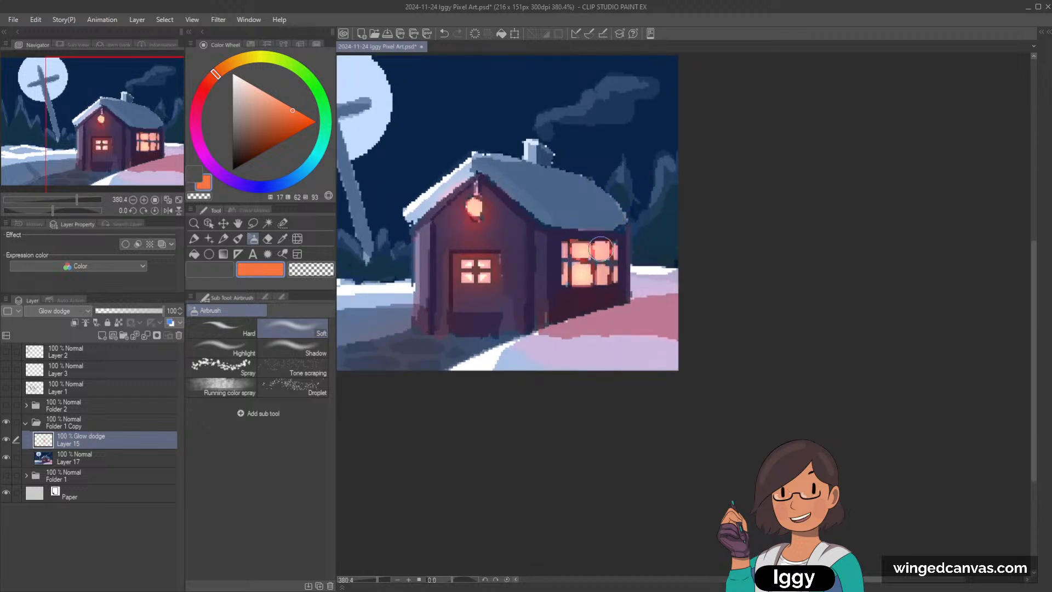
# Step: Brighten the remaining panes and corners of the side window with the orange glow, using a smaller airbrush
pyautogui.click(603, 273)
pyautogui.press('[')
pyautogui.press('[')
pyautogui.click(615, 248)
pyautogui.click(567, 253)
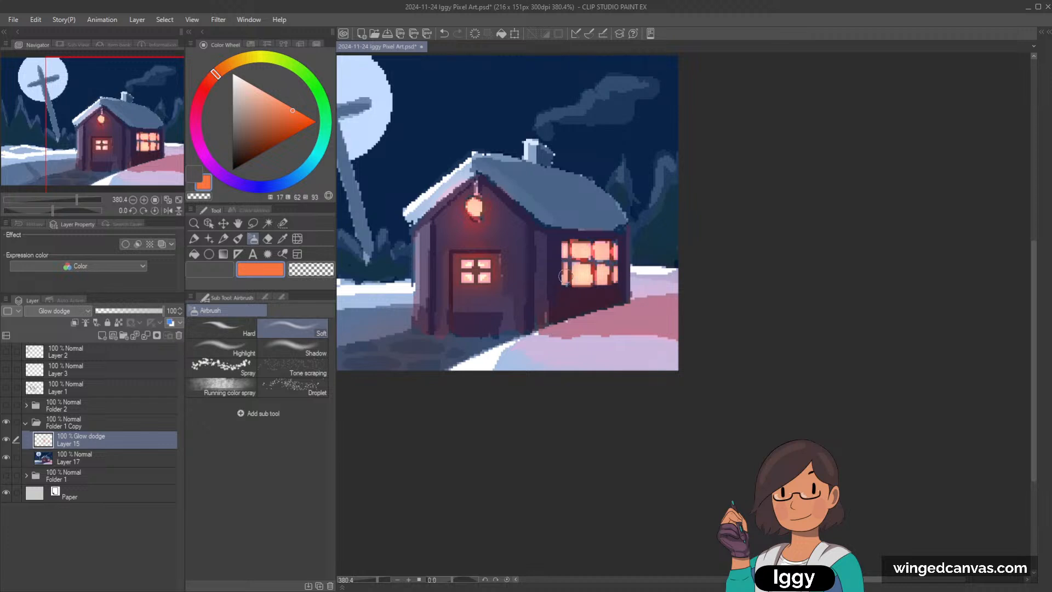
pyautogui.click(565, 276)
# Step: Enlarge the airbrush and spread the warm orange glow over the pink snow beside the house, undoing the first attempt
pyautogui.press(']')
pyautogui.press(']')
pyautogui.press(']')
pyautogui.press(']')
pyautogui.press(']')
pyautogui.press(']')
pyautogui.moveTo(590, 318)
pyautogui.mouseDown()
pyautogui.moveTo(669, 315)
pyautogui.moveTo(575, 322)
pyautogui.moveTo(701, 326)
pyautogui.mouseUp()
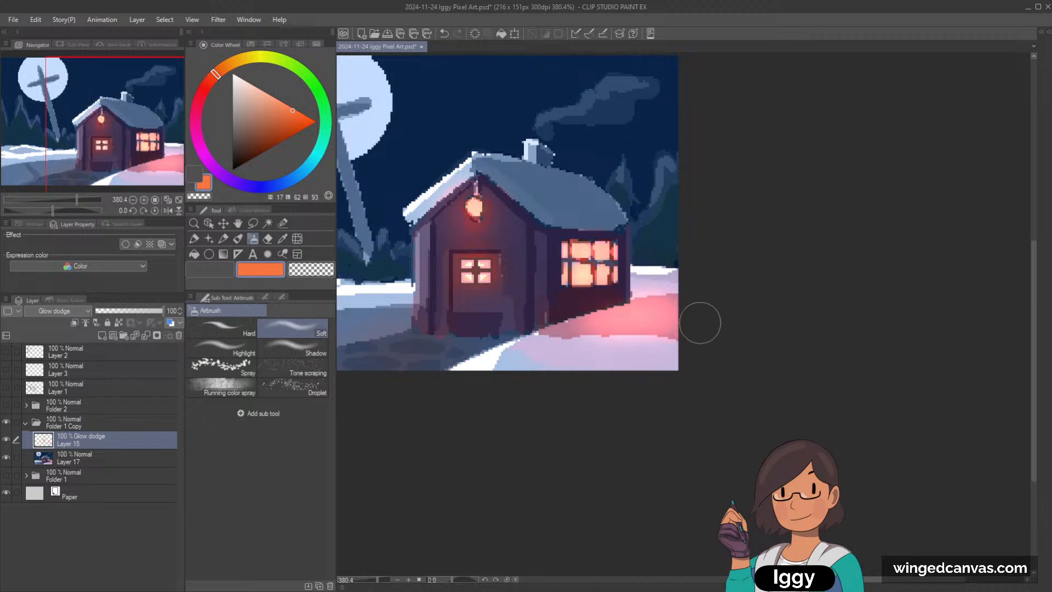
pyautogui.hotkey('ctrl', 'z')
pyautogui.hotkey('ctrl', 'z')
pyautogui.moveTo(548, 331); pyautogui.dragTo(707, 320)
# Step: Rework the glow on the snow below the side window with a larger airbrush, undoing the unwanted strokes
pyautogui.scroll(-4, 725, 307)
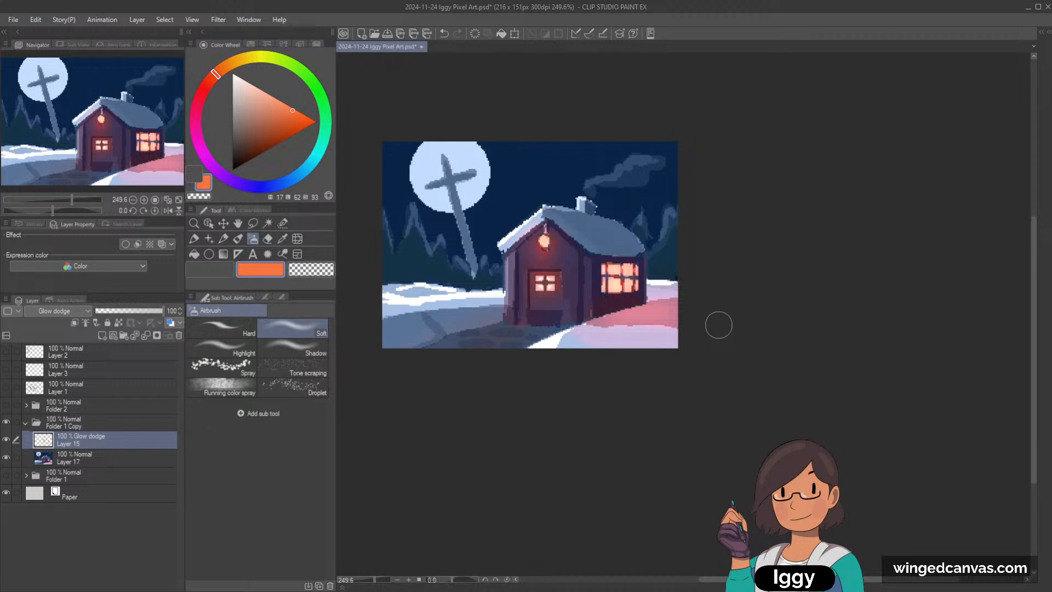
pyautogui.moveTo(584, 325); pyautogui.dragTo(683, 307)
pyautogui.hotkey('ctrl', 'z')
pyautogui.press(']')
pyautogui.moveTo(602, 321); pyautogui.dragTo(675, 311)
pyautogui.hotkey('ctrl', 'z')
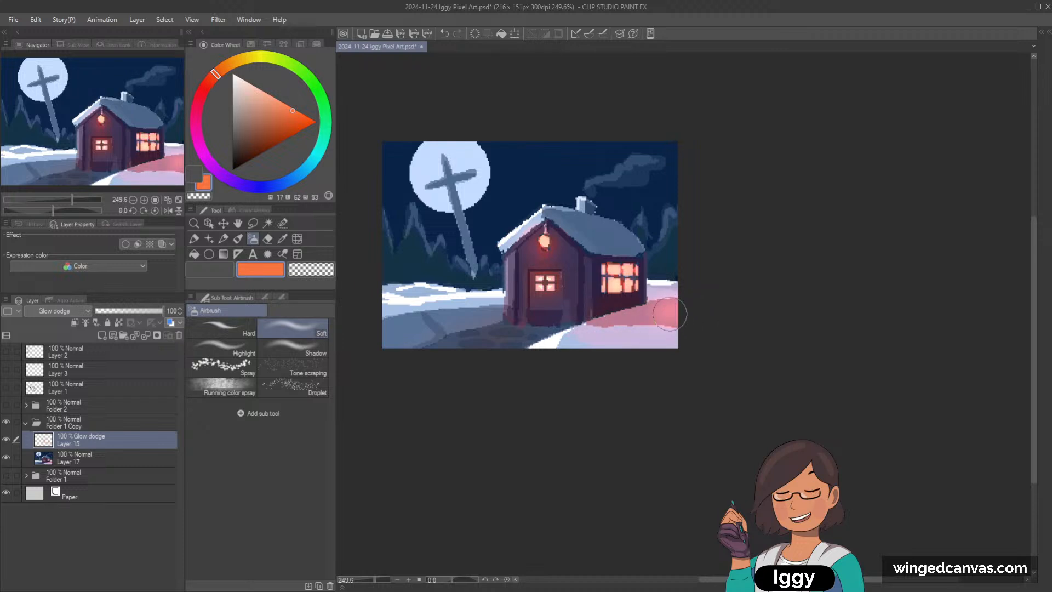
pyautogui.scroll(1, 751, 312)
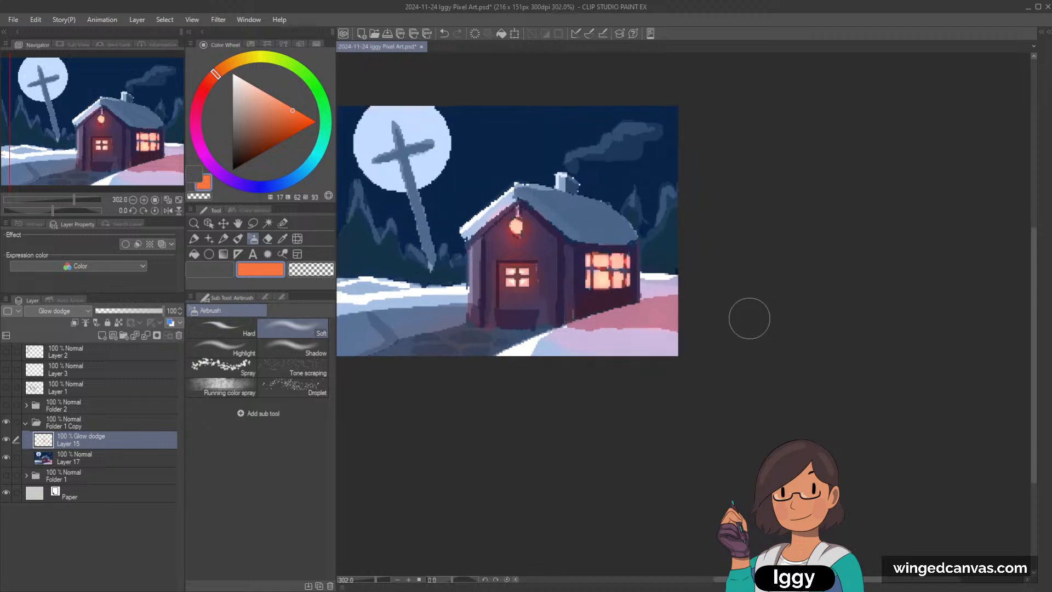
pyautogui.scroll(1, 680, 317)
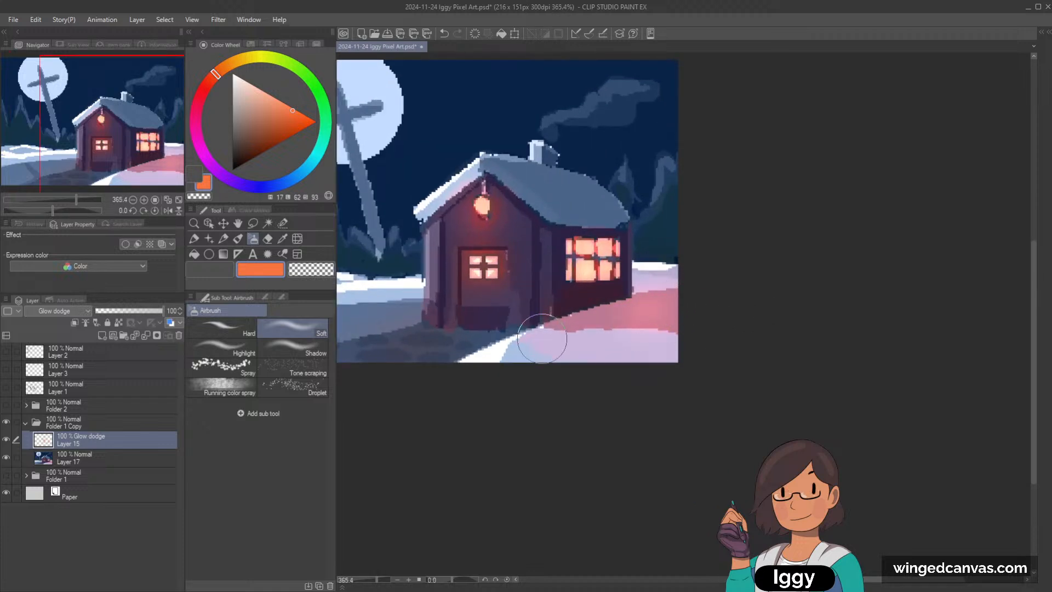
# Step: Merge the Glow dodge layer with the painting and tint the underside of the snowy roof's front edge pink with the Dot pen
pyautogui.keyDown('ctrl'); pyautogui.click(112, 458); pyautogui.keyUp('ctrl')
pyautogui.hotkey('shift', 'alt', 'e')
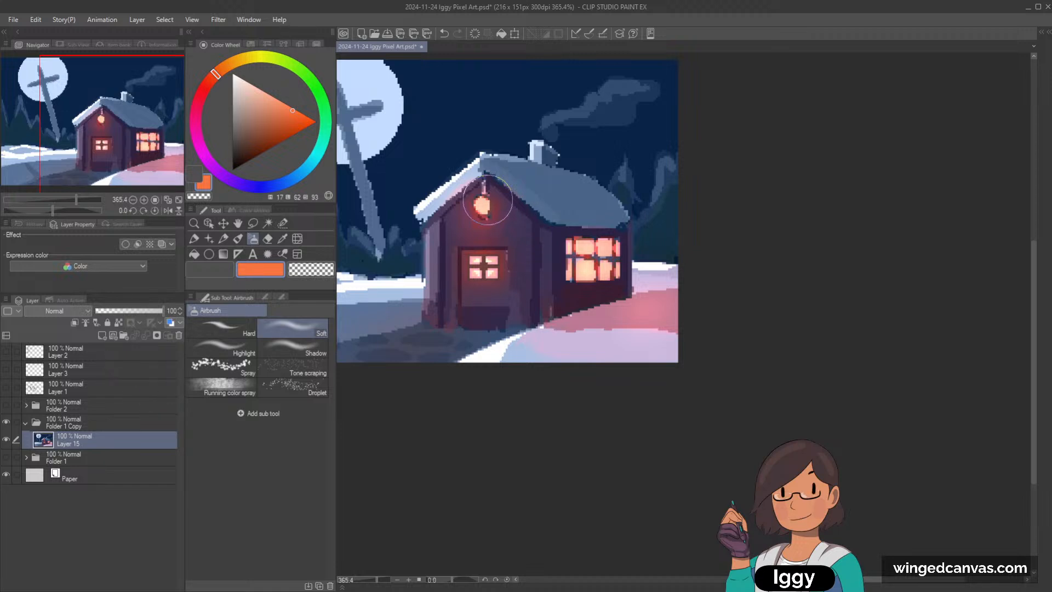
pyautogui.keyDown('alt'); pyautogui.click(458, 188); pyautogui.keyUp('alt')
pyautogui.scroll(3, 474, 147)
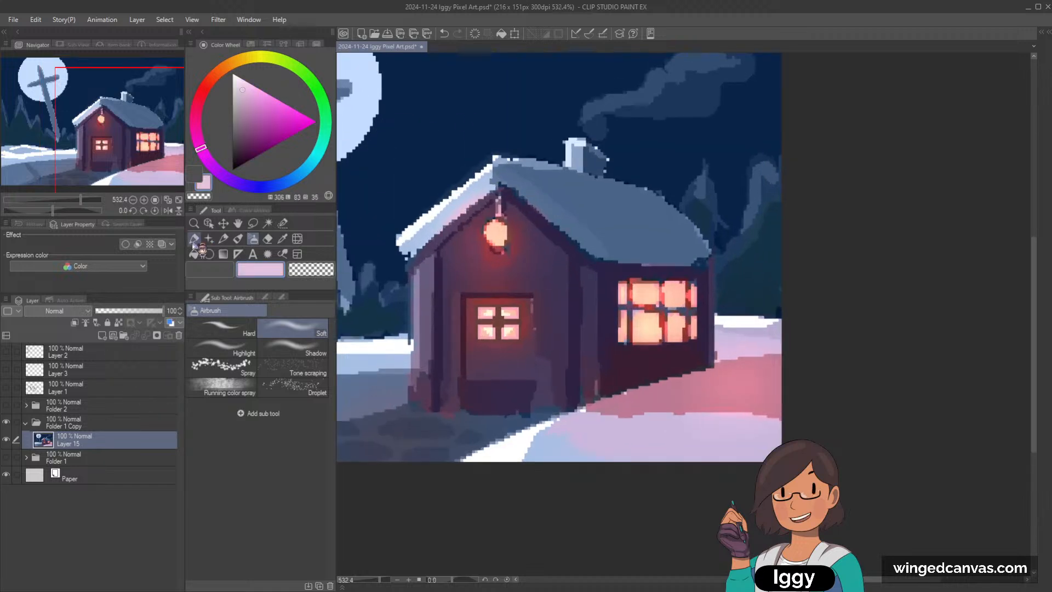
pyautogui.press('p')
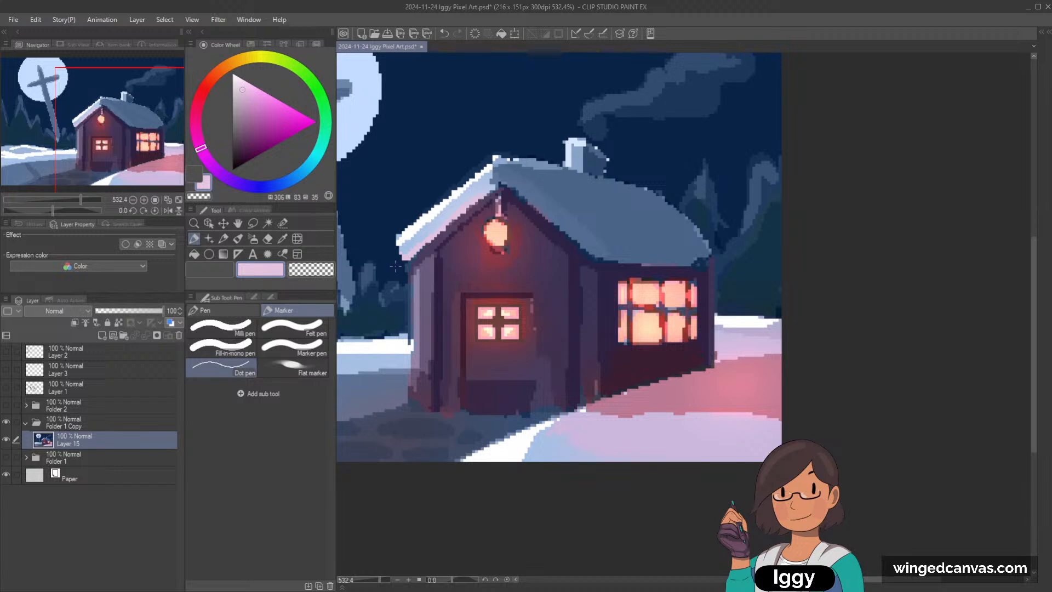
pyautogui.keyDown('alt'); pyautogui.click(450, 237); pyautogui.keyUp('alt')
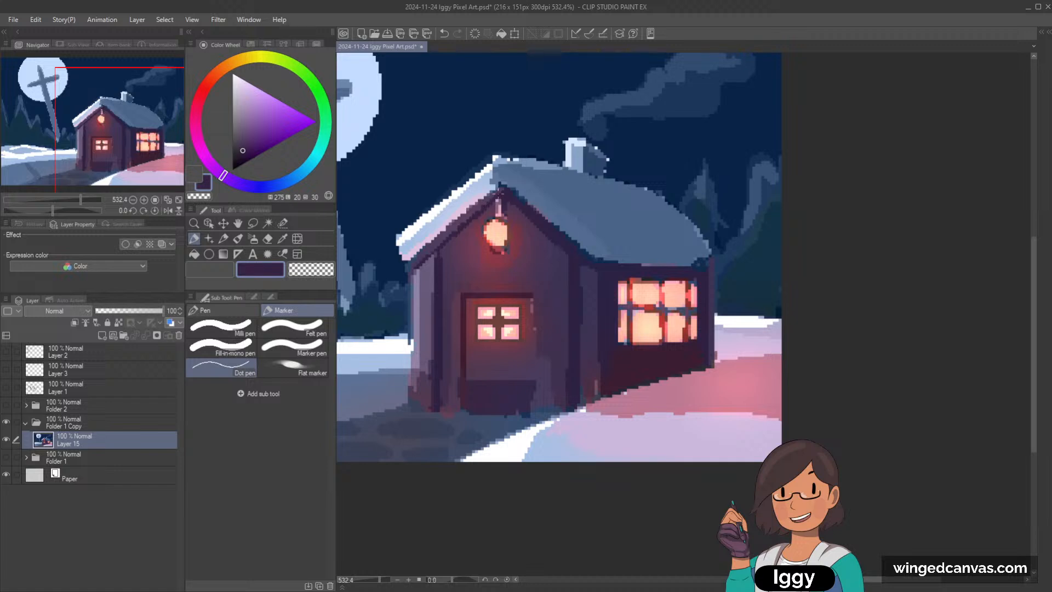
# Step: Paint a pale peach highlight (hue 22, luminosity 93, saturation 100) onto the lantern's glowing bulb
pyautogui.scroll(-5, 449, 232)
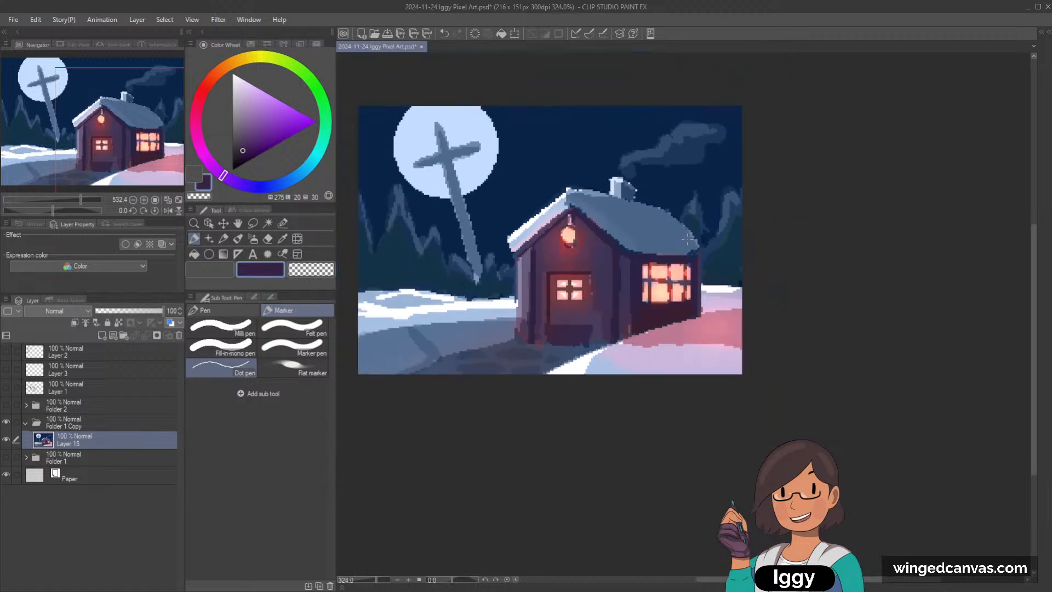
pyautogui.scroll(-3, 449, 233)
pyautogui.scroll(3, 448, 232)
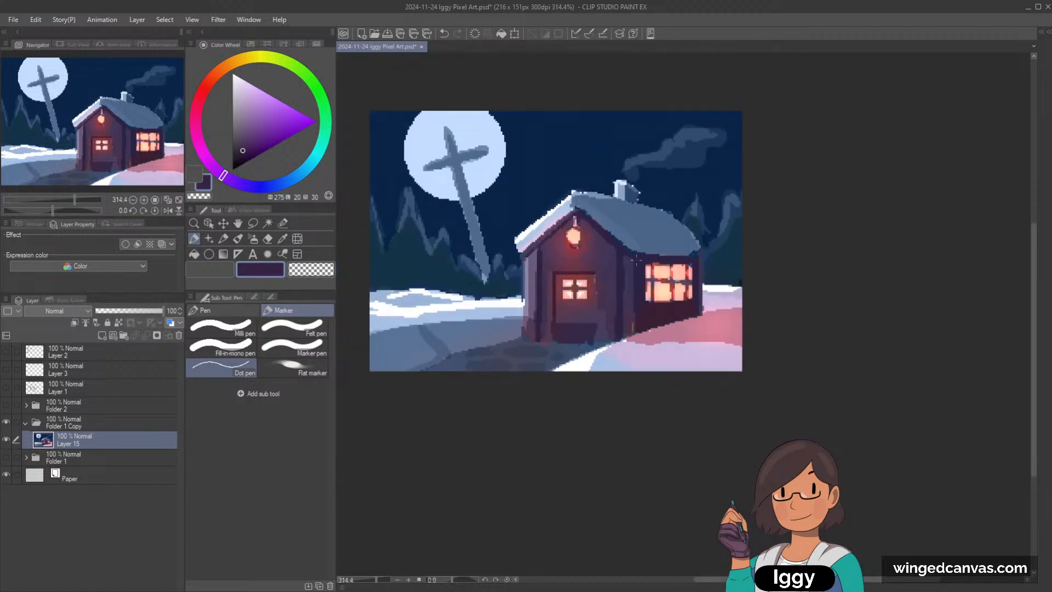
pyautogui.scroll(2, 605, 273)
pyautogui.scroll(4, 597, 258)
pyautogui.keyDown('alt'); pyautogui.click(574, 222); pyautogui.keyUp('alt')
pyautogui.keyDown('alt'); pyautogui.click(577, 219); pyautogui.keyUp('alt')
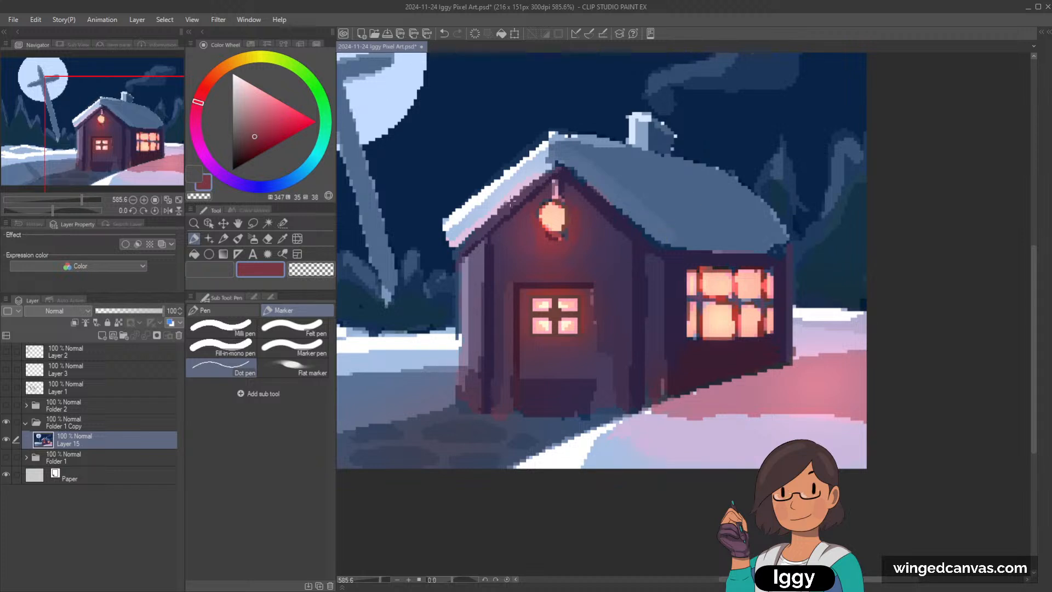
pyautogui.keyDown('alt'); pyautogui.click(548, 210); pyautogui.keyUp('alt')
pyautogui.scroll(2, 611, 135)
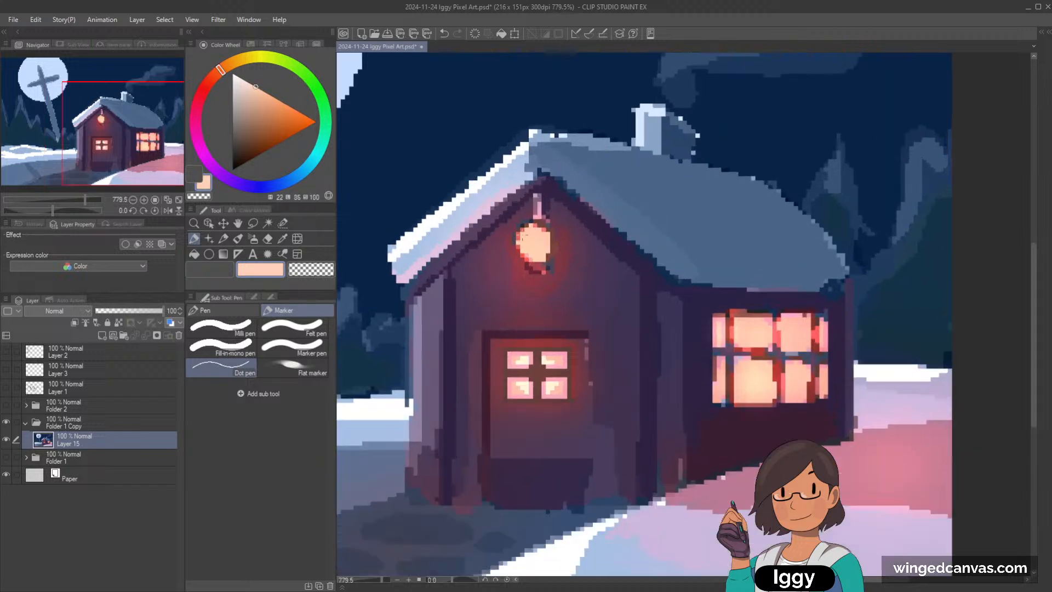
pyautogui.moveTo(245, 80); pyautogui.dragTo(257, 76)
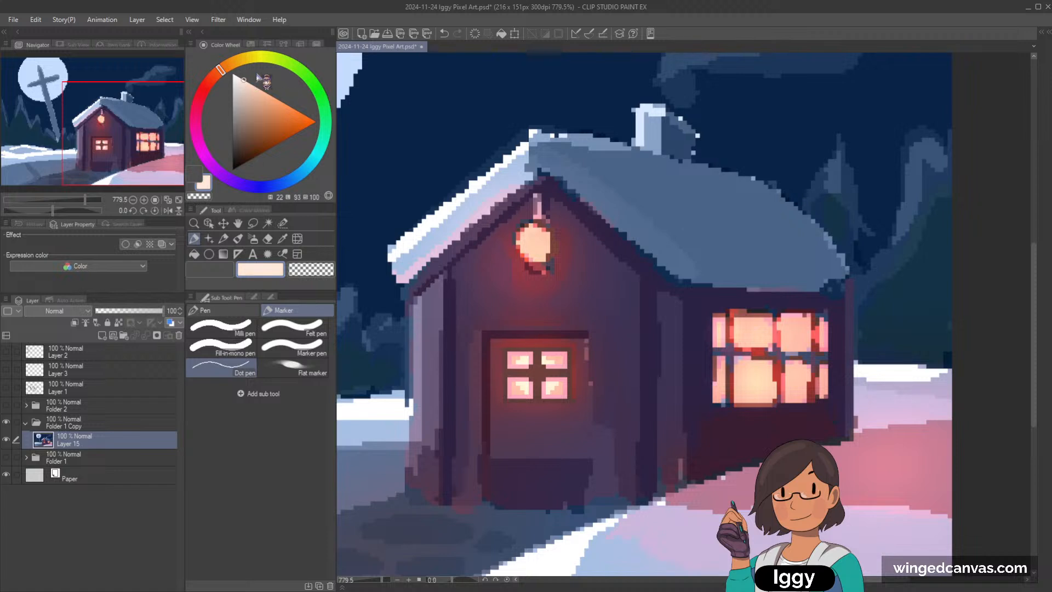
pyautogui.moveTo(528, 222); pyautogui.dragTo(538, 235)
# Step: Define the lantern's cap and base with dark blue and near-black pixels, and resample peach for its bulb
pyautogui.keyDown('alt'); pyautogui.click(524, 223); pyautogui.keyUp('alt')
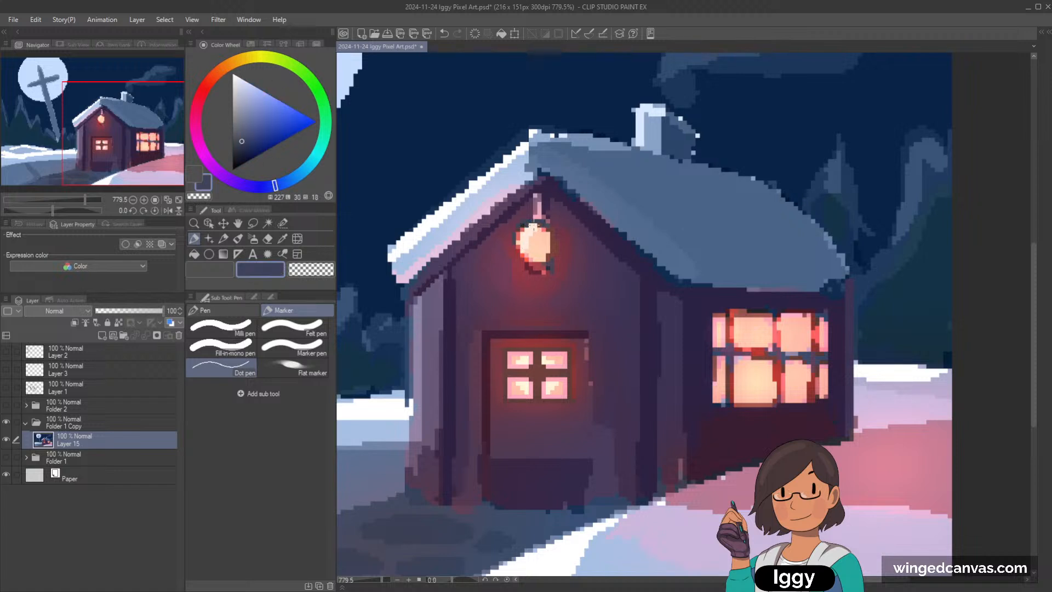
pyautogui.keyDown('alt'); pyautogui.click(527, 223); pyautogui.keyUp('alt')
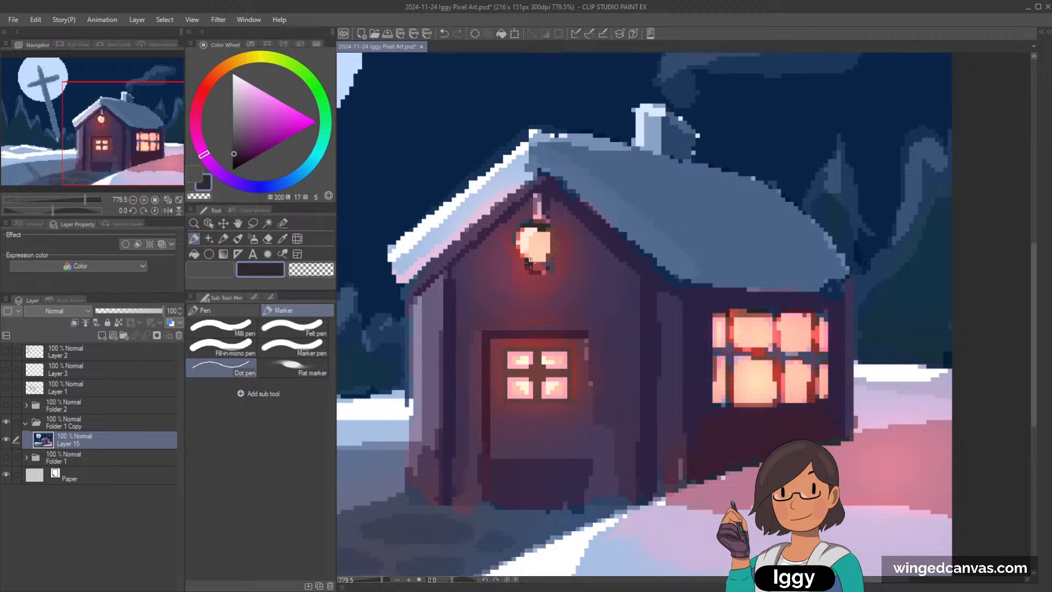
pyautogui.keyDown('alt'); pyautogui.click(522, 237); pyautogui.keyUp('alt')
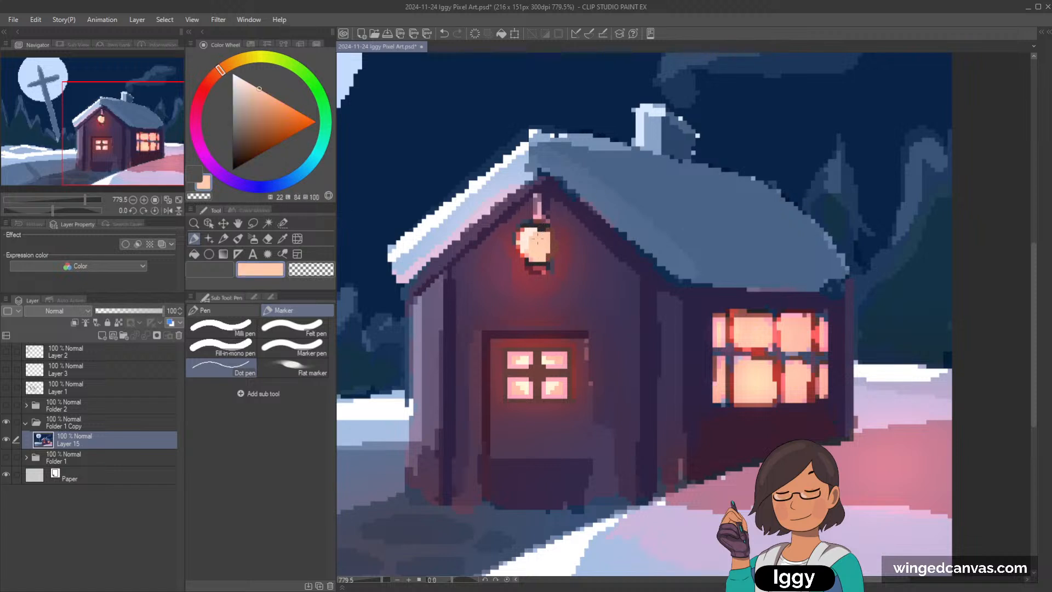
pyautogui.scroll(-3, 605, 182)
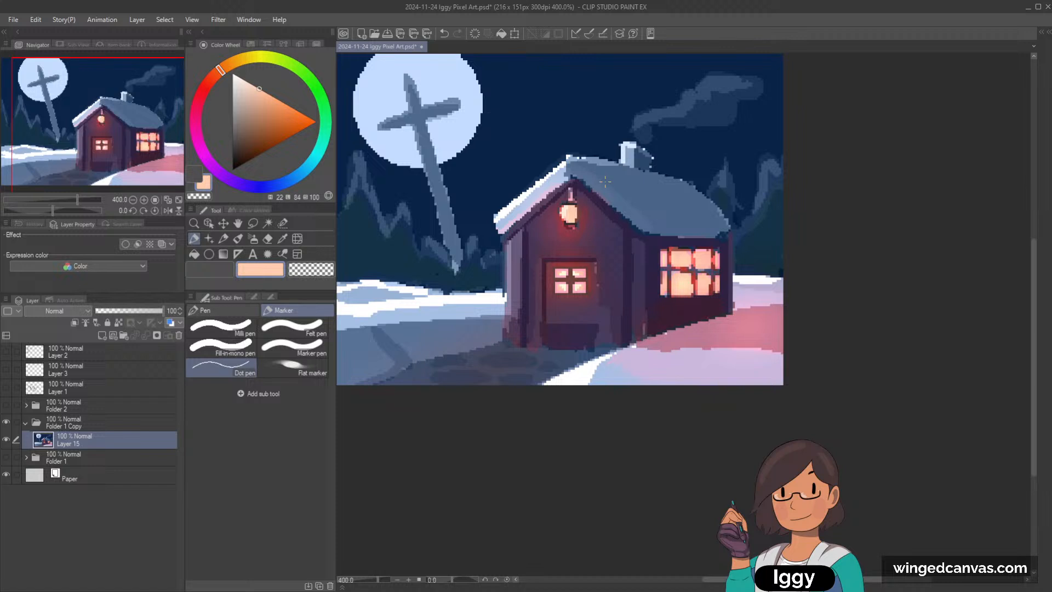
pyautogui.scroll(3, 605, 182)
# Step: Clean up the lantern's left edge and the surrounding glow with red, crimson and plum tones sampled from the glow
pyautogui.keyDown('alt'); pyautogui.click(509, 227); pyautogui.keyUp('alt')
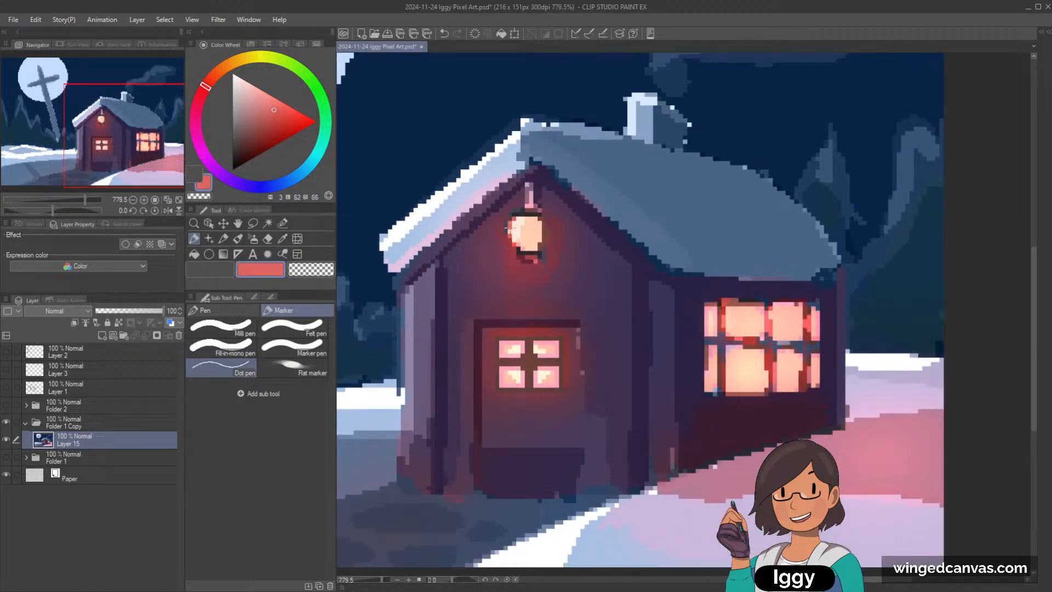
pyautogui.keyDown('alt'); pyautogui.click(504, 241); pyautogui.keyUp('alt')
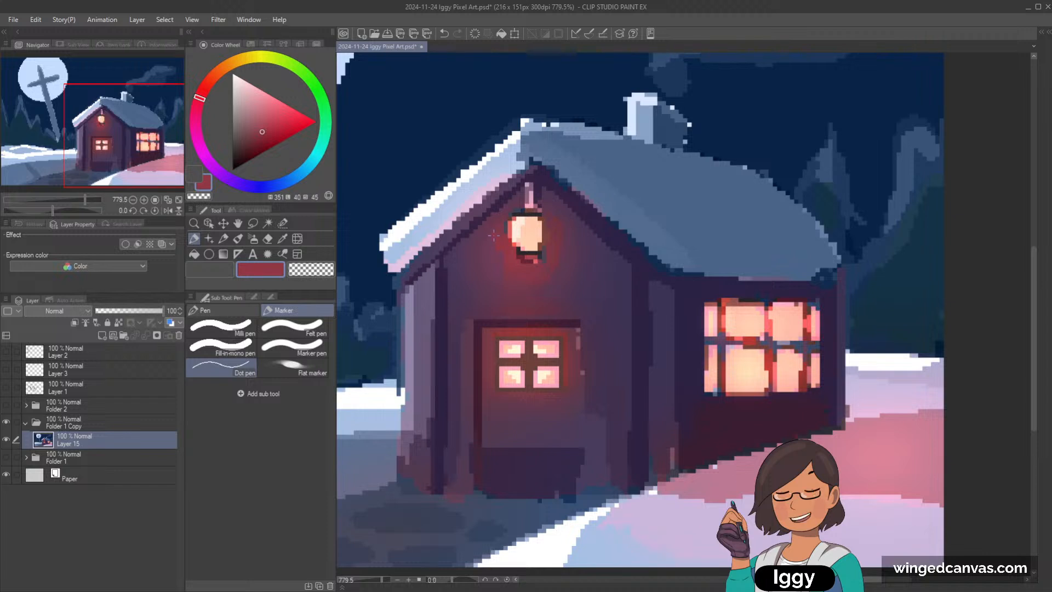
pyautogui.keyDown('alt'); pyautogui.click(484, 252); pyautogui.keyUp('alt')
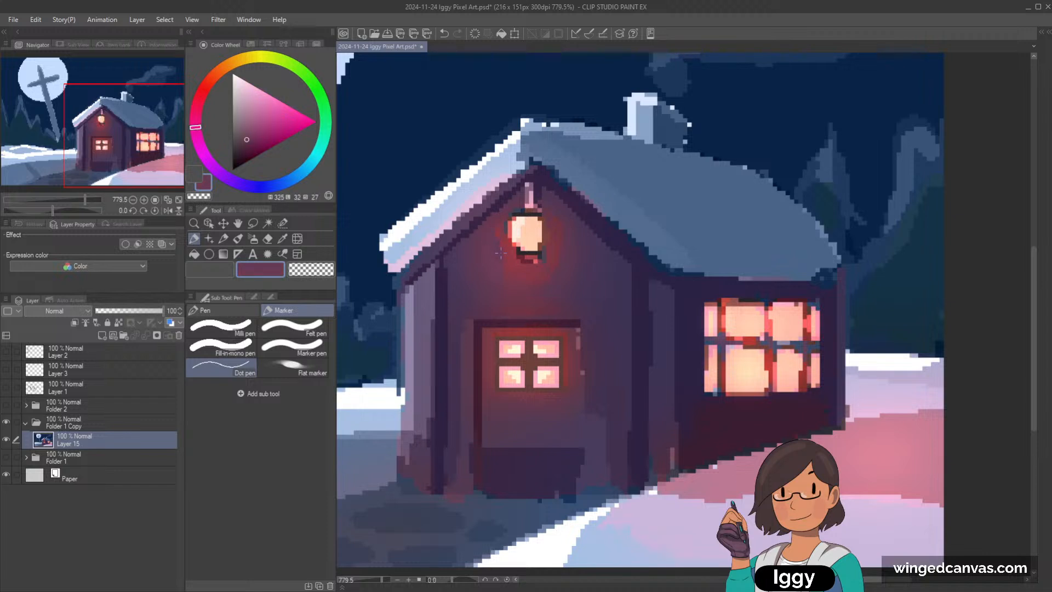
pyautogui.keyDown('alt'); pyautogui.click(507, 232); pyautogui.keyUp('alt')
pyautogui.keyDown('alt'); pyautogui.click(500, 219); pyautogui.keyUp('alt')
pyautogui.moveTo(513, 218); pyautogui.dragTo(506, 227)
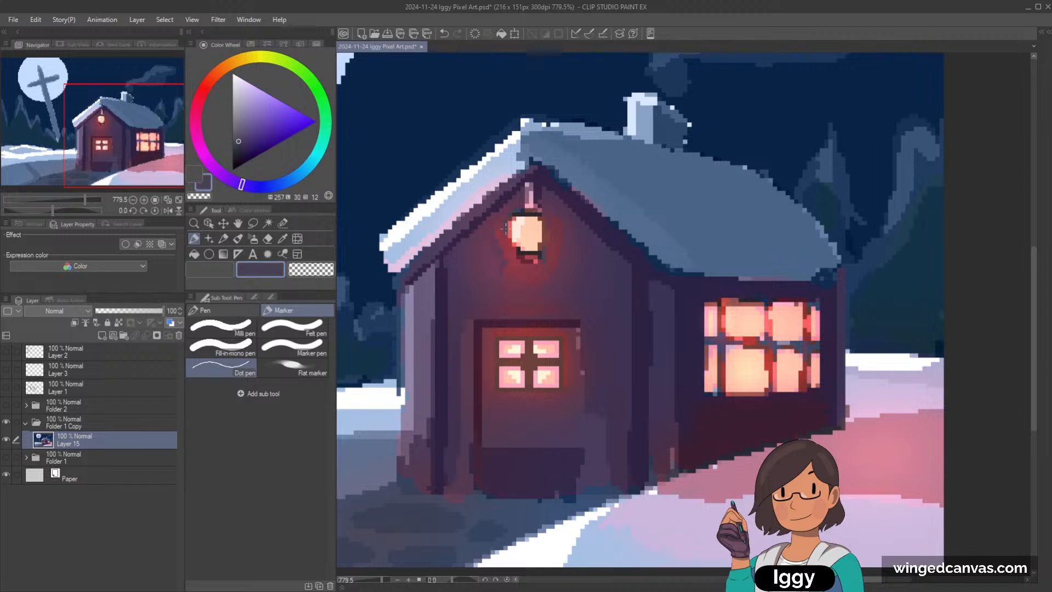
# Step: Try a rounded near-black frame around the lantern's glowing bulb
pyautogui.keyDown('alt'); pyautogui.click(543, 215); pyautogui.keyUp('alt')
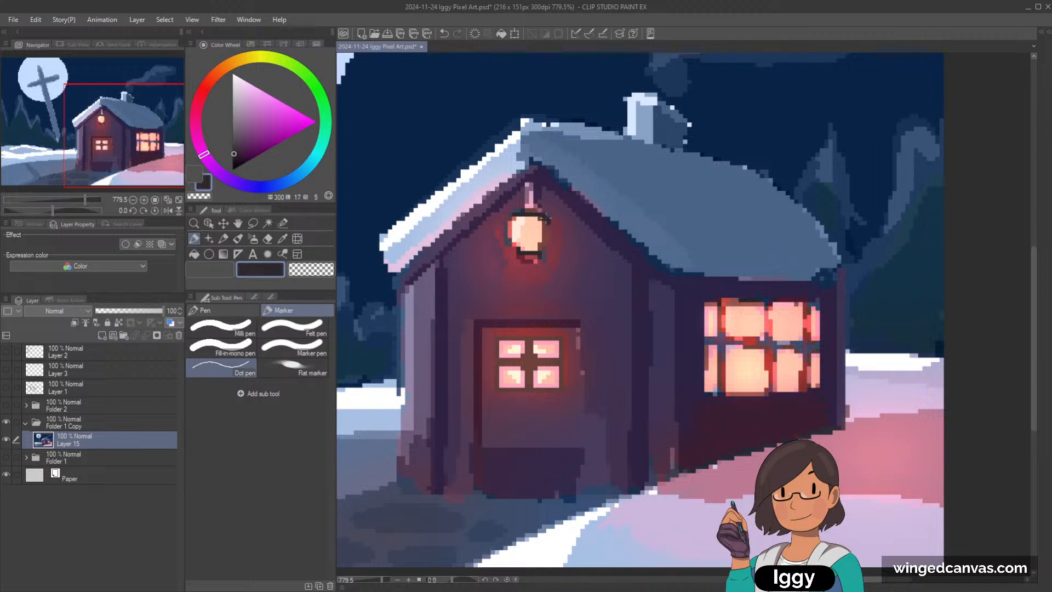
pyautogui.moveTo(545, 217); pyautogui.dragTo(543, 253)
pyautogui.scroll(-5, 553, 218)
pyautogui.scroll(-1, 650, 210)
pyautogui.scroll(6, 594, 305)
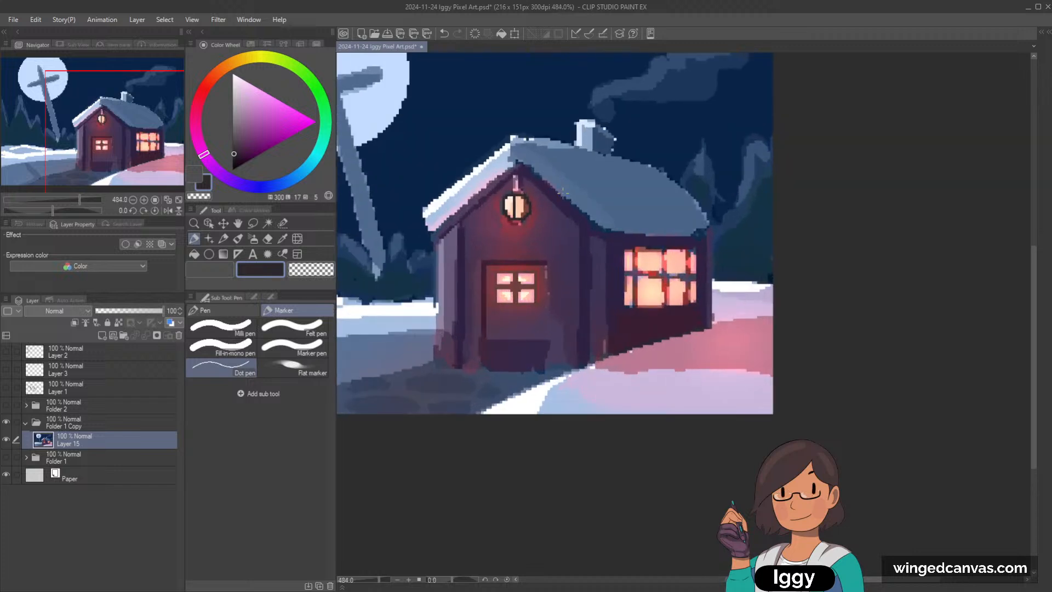
pyautogui.keyDown('alt'); pyautogui.click(510, 185); pyautogui.keyUp('alt')
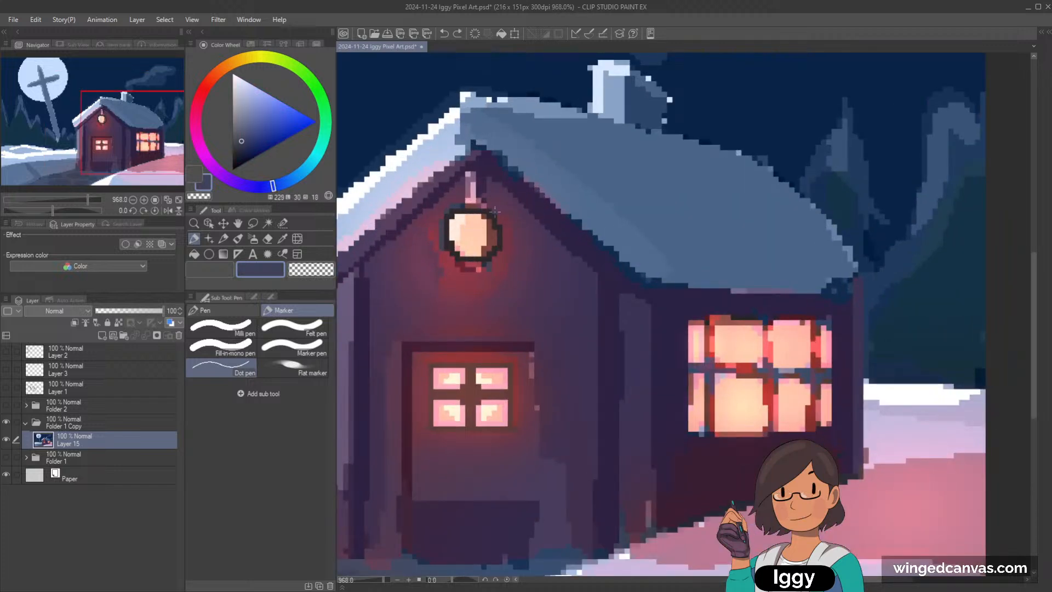
# Step: Try a reddish-brown bar down the lantern's centre, then undo the bar and the rounded frame
pyautogui.keyDown('alt'); pyautogui.click(493, 232); pyautogui.keyUp('alt')
pyautogui.moveTo(470, 212); pyautogui.dragTo(467, 254)
pyautogui.hotkey('ctrl', 'z')
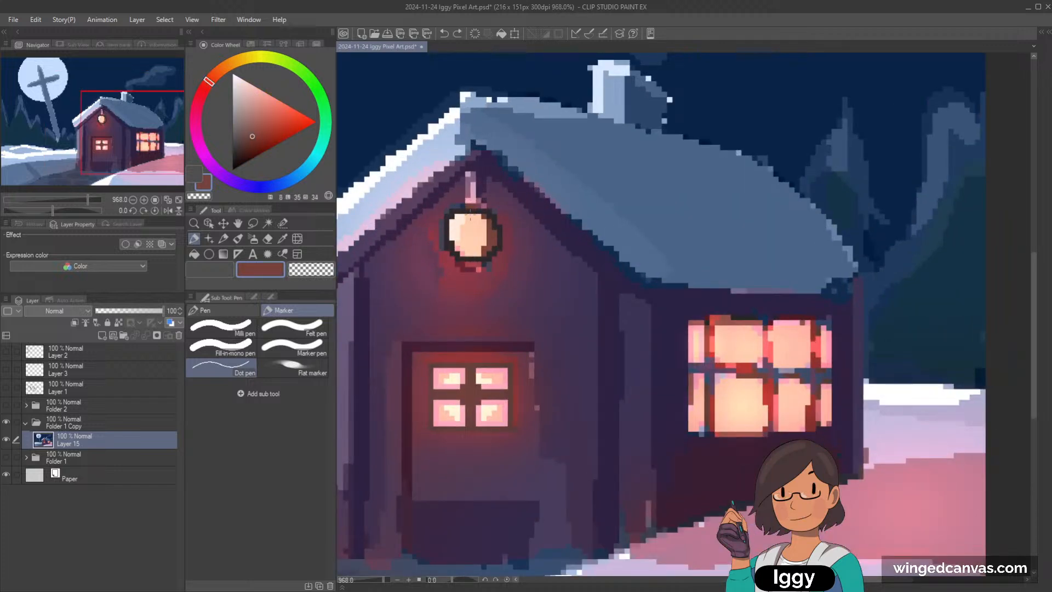
pyautogui.moveTo(470, 215); pyautogui.dragTo(468, 247)
pyautogui.keyDown('alt'); pyautogui.click(470, 232); pyautogui.keyUp('alt')
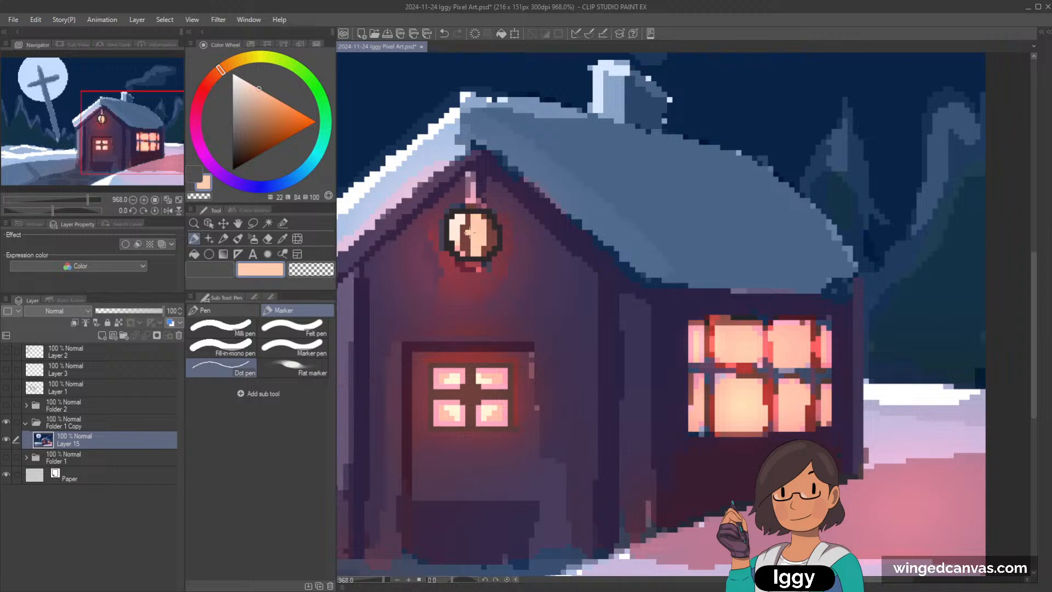
pyautogui.scroll(-4, 523, 180)
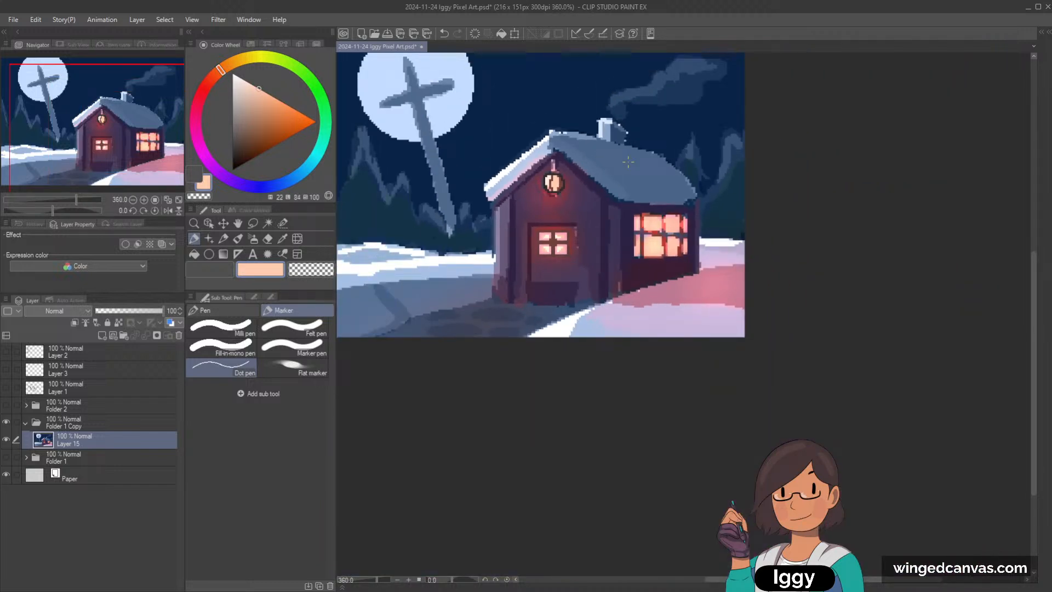
pyautogui.hotkey('ctrl', 'z')
# Step: Smooth the red glow along the lantern's left side with crimson and maroon pixels sampled from around it
pyautogui.scroll(5, 628, 162)
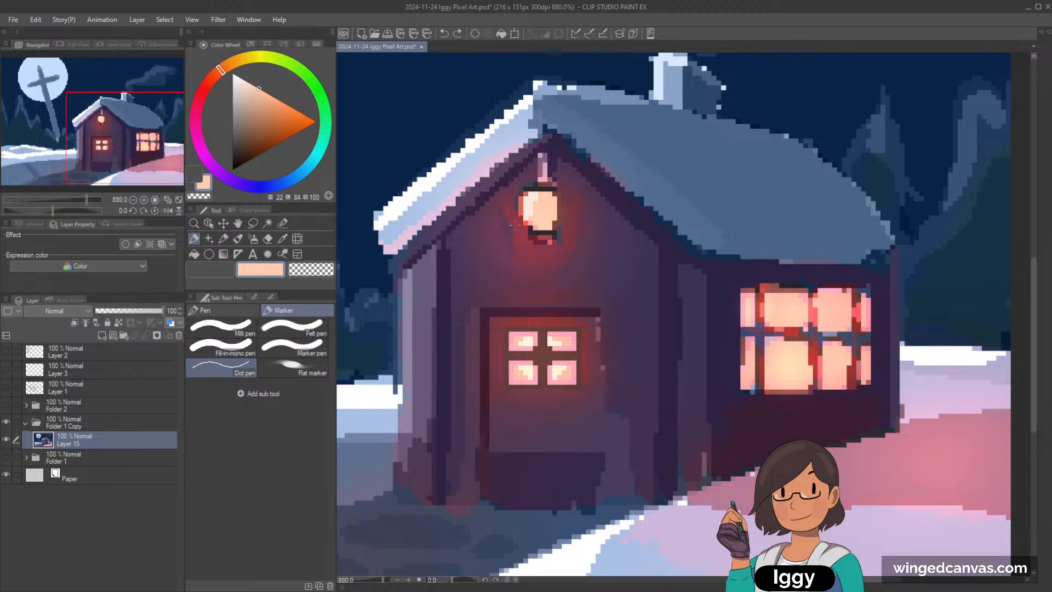
pyautogui.keyDown('alt'); pyautogui.click(520, 221); pyautogui.keyUp('alt')
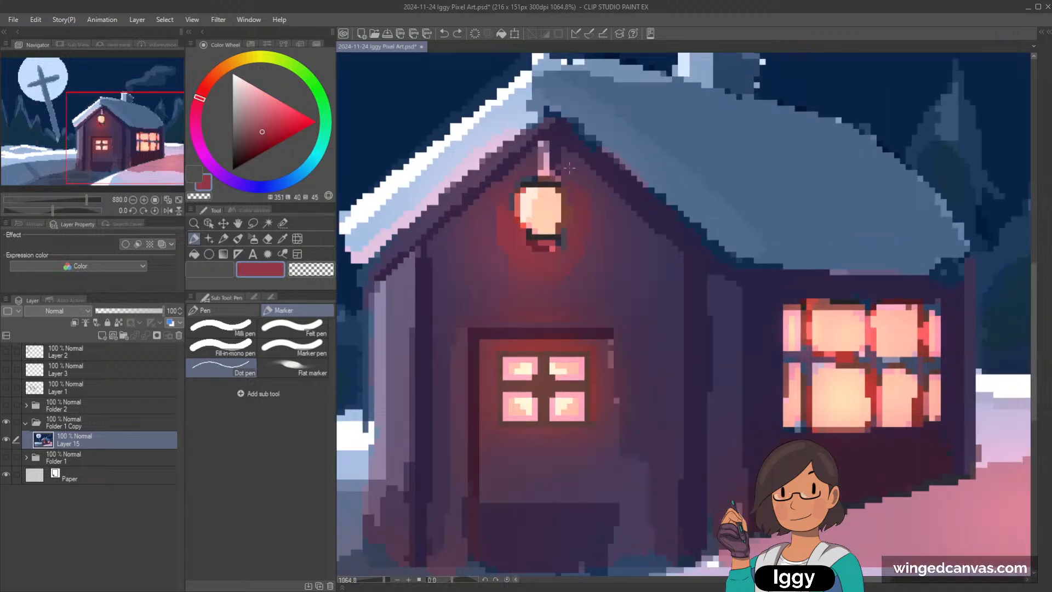
pyautogui.scroll(1, 542, 205)
pyautogui.keyDown('alt'); pyautogui.click(529, 241); pyautogui.keyUp('alt')
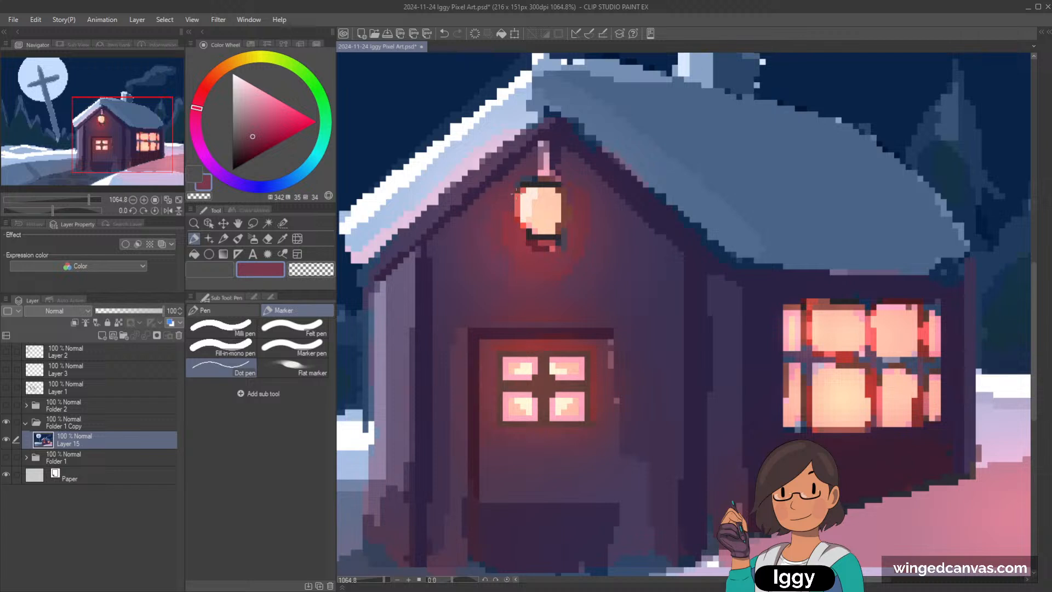
pyautogui.keyDown('alt'); pyautogui.click(511, 203); pyautogui.keyUp('alt')
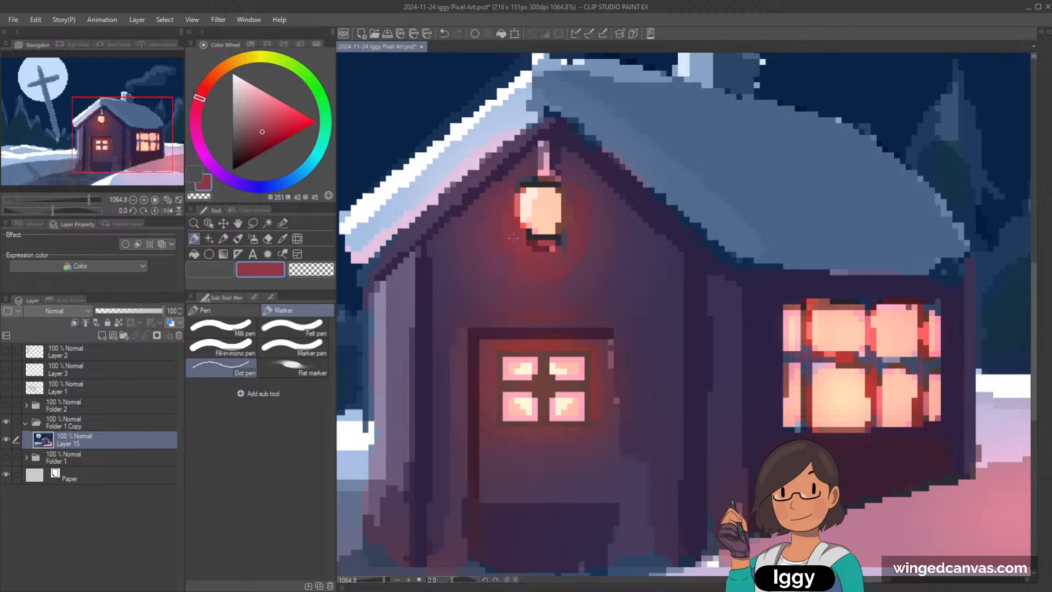
pyautogui.keyDown('alt'); pyautogui.click(497, 236); pyautogui.keyUp('alt')
pyautogui.keyDown('alt'); pyautogui.click(506, 222); pyautogui.keyUp('alt')
# Step: Blend the glow beside and below the lantern into the wall with sampled plum tones, undoing one stroke
pyautogui.keyDown('alt'); pyautogui.click(568, 187); pyautogui.keyUp('alt')
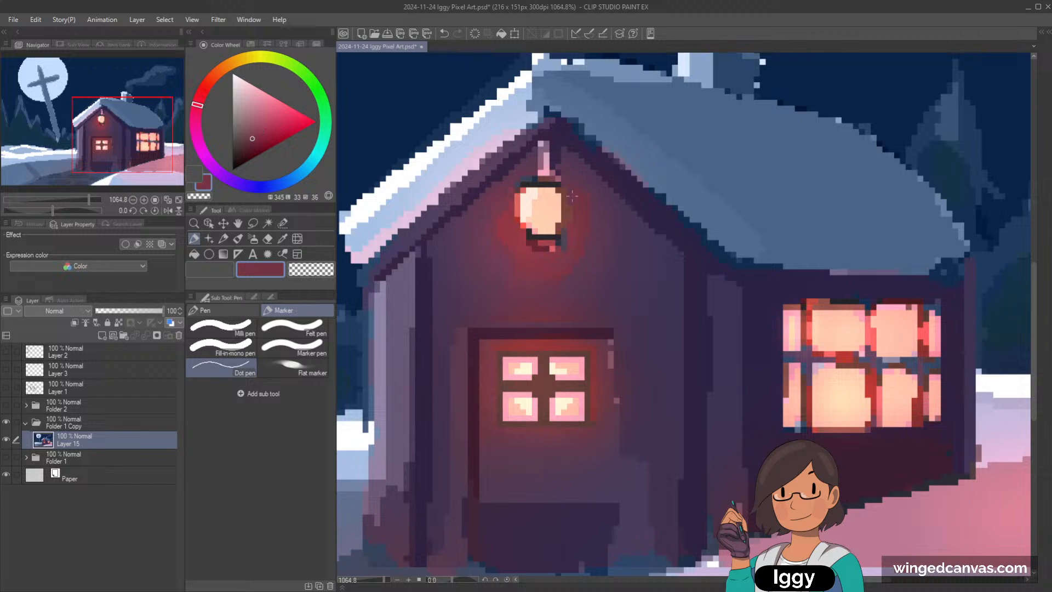
pyautogui.keyDown('alt'); pyautogui.click(503, 241); pyautogui.keyUp('alt')
pyautogui.moveTo(511, 258); pyautogui.dragTo(522, 270)
pyautogui.hotkey('ctrl', 'z')
pyautogui.keyDown('alt'); pyautogui.click(507, 282); pyautogui.keyUp('alt')
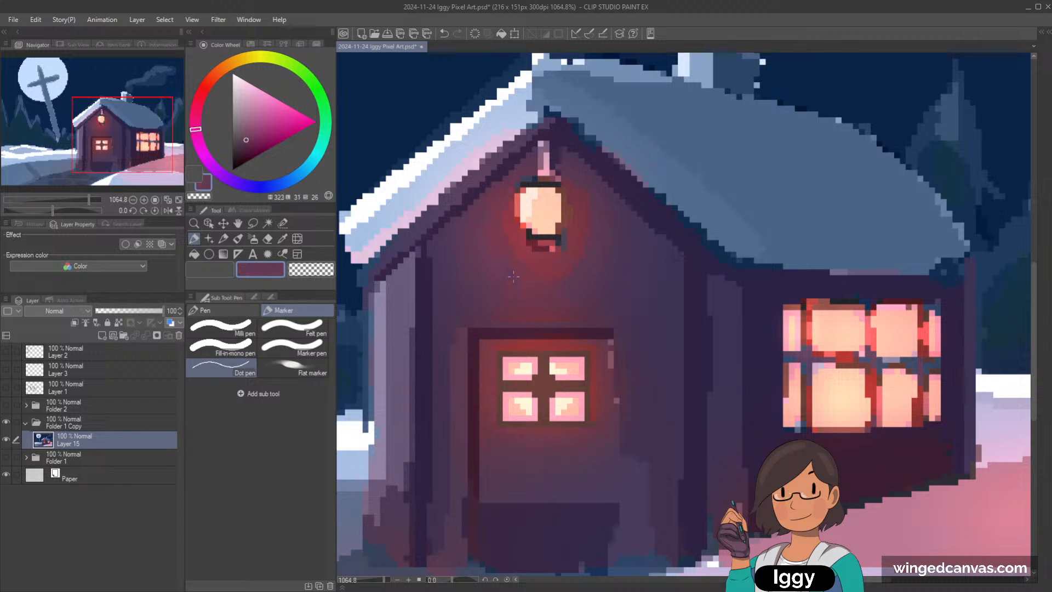
pyautogui.keyDown('alt'); pyautogui.click(499, 268); pyautogui.keyUp('alt')
pyautogui.scroll(-3, 654, 219)
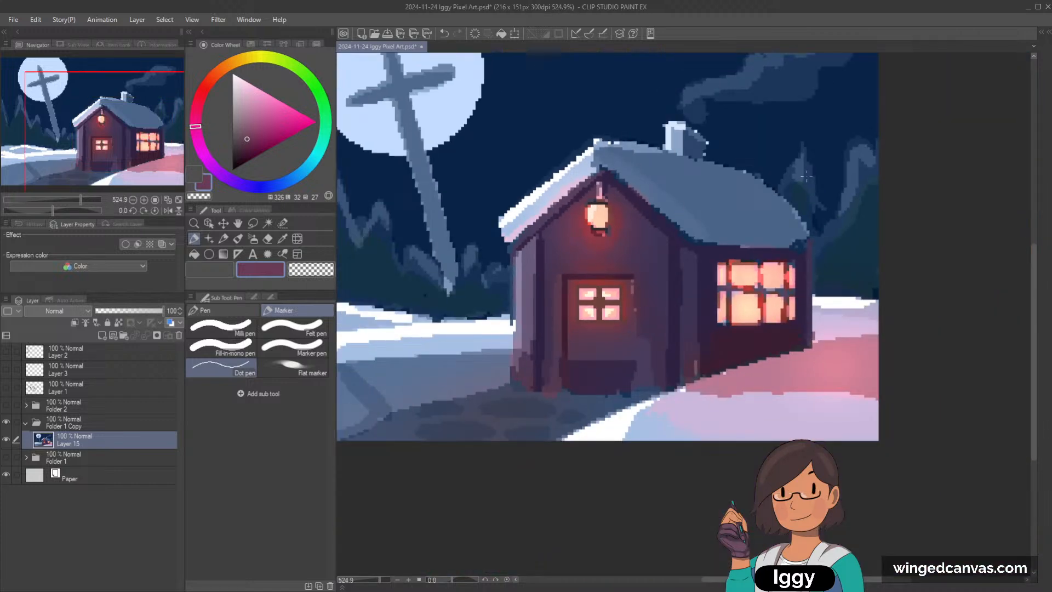
# Step: Refine the outer edge of the lantern's glow on the front wall with sampled maroon and dark purple tones
pyautogui.scroll(2, 735, 202)
pyautogui.keyDown('alt'); pyautogui.click(540, 266); pyautogui.keyUp('alt')
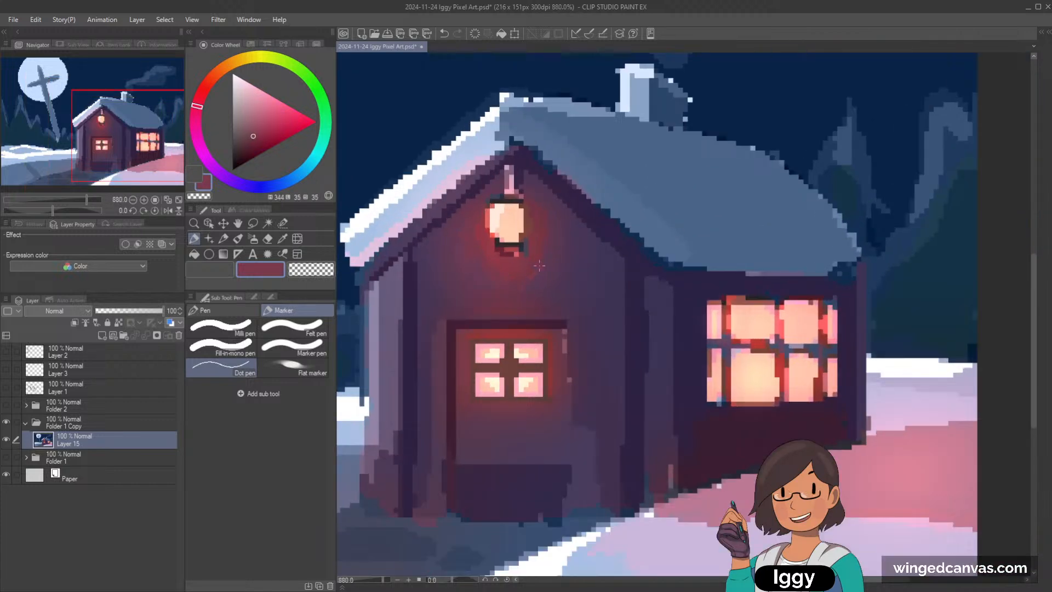
pyautogui.keyDown('alt'); pyautogui.click(517, 284); pyautogui.keyUp('alt')
pyautogui.keyDown('alt'); pyautogui.click(566, 175); pyautogui.keyUp('alt')
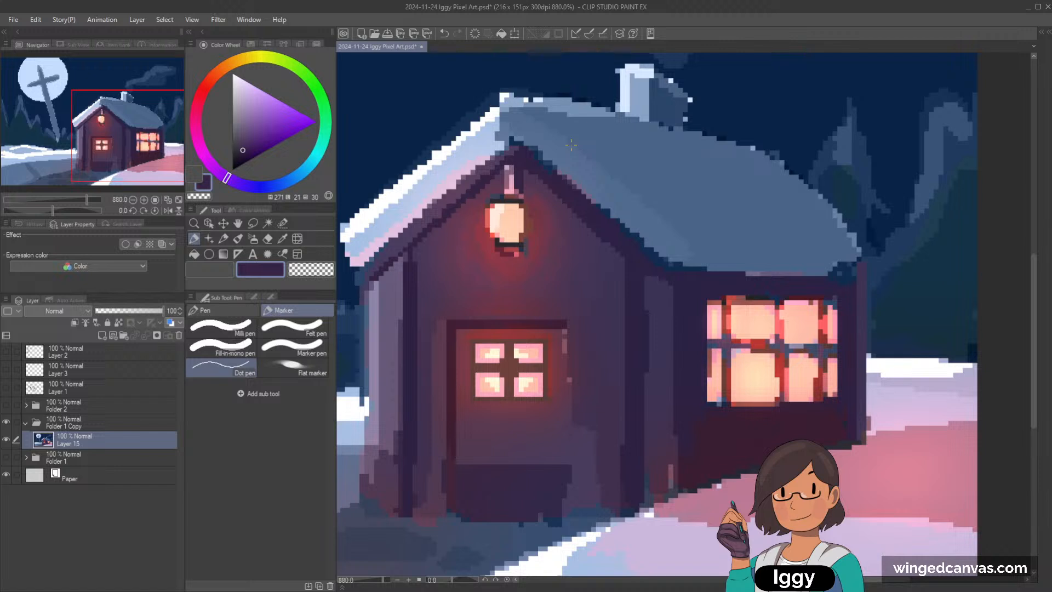
# Step: Repaint the cottage's far-left wall edge with sampled purple tones, adding a lighter vertical strip with the Dot pen
pyautogui.keyDown('alt'); pyautogui.click(409, 266); pyautogui.keyUp('alt')
pyautogui.scroll(-3, 667, 274)
pyautogui.scroll(3, 499, 211)
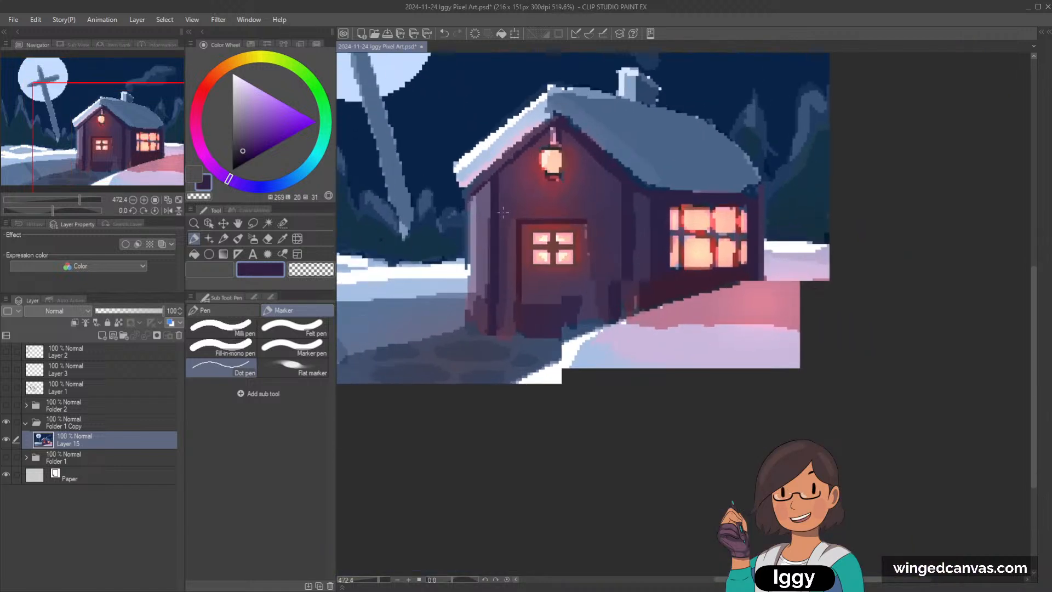
pyautogui.keyDown('alt'); pyautogui.click(482, 217); pyautogui.keyUp('alt')
pyautogui.moveTo(487, 271); pyautogui.dragTo(487, 219)
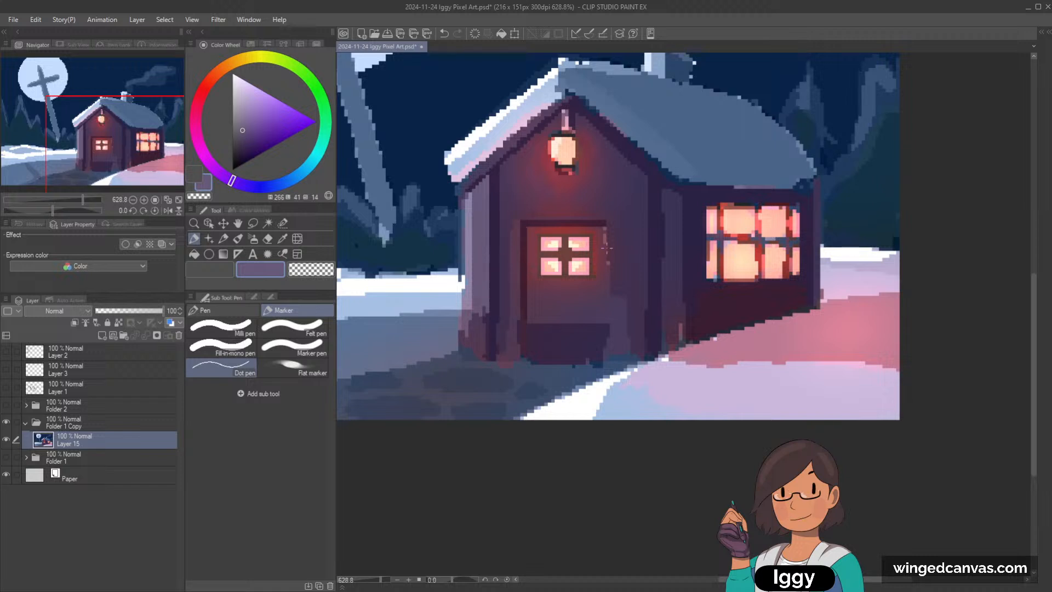
# Step: Smooth the corner post between the front and side walls down to its base using sampled dark purple shades
pyautogui.keyDown('alt'); pyautogui.click(668, 235); pyautogui.keyUp('alt')
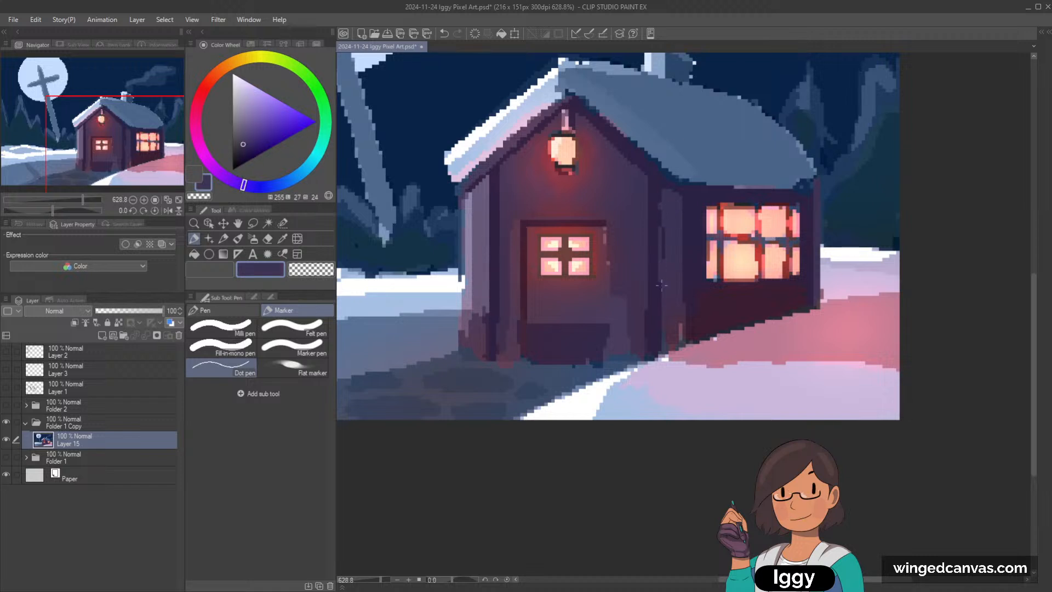
pyautogui.keyDown('alt'); pyautogui.click(682, 308); pyautogui.keyUp('alt')
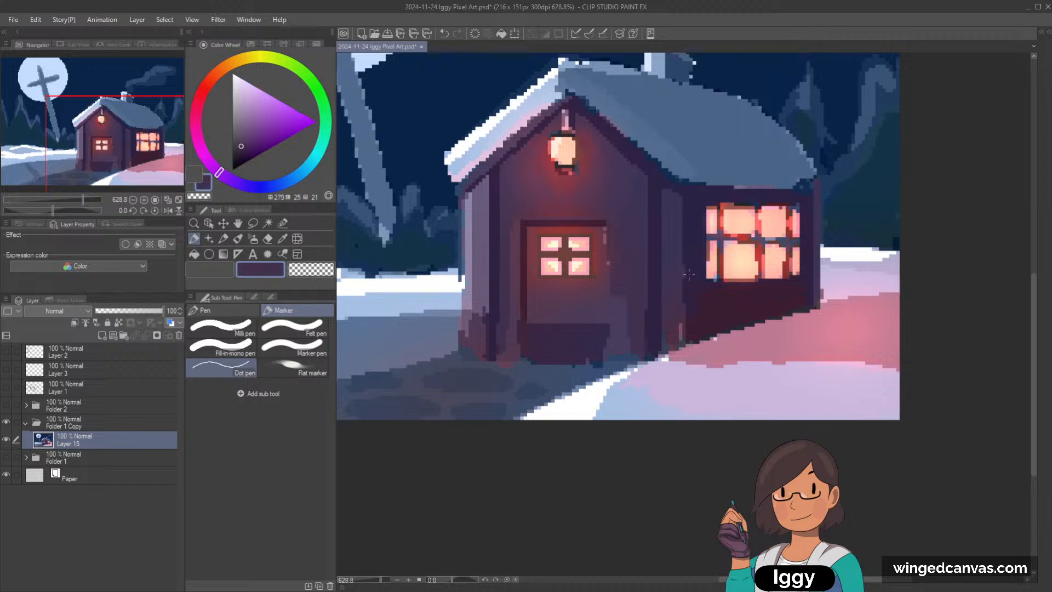
pyautogui.keyDown('alt'); pyautogui.click(680, 293); pyautogui.keyUp('alt')
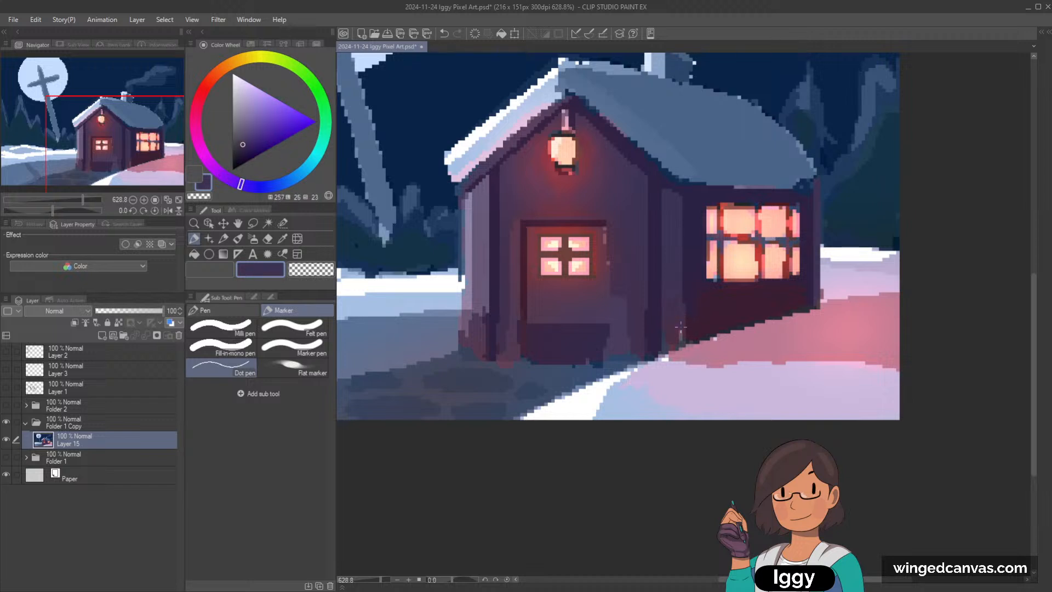
pyautogui.keyDown('alt'); pyautogui.click(681, 297); pyautogui.keyUp('alt')
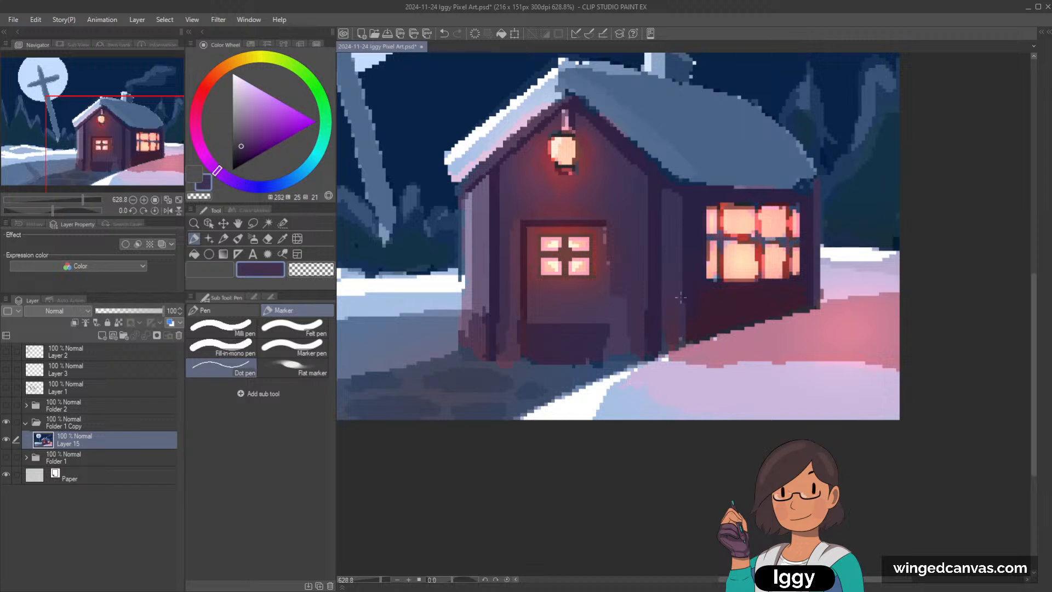
pyautogui.keyDown('alt'); pyautogui.click(663, 342); pyautogui.keyUp('alt')
pyautogui.keyDown('alt'); pyautogui.click(674, 347); pyautogui.keyUp('alt')
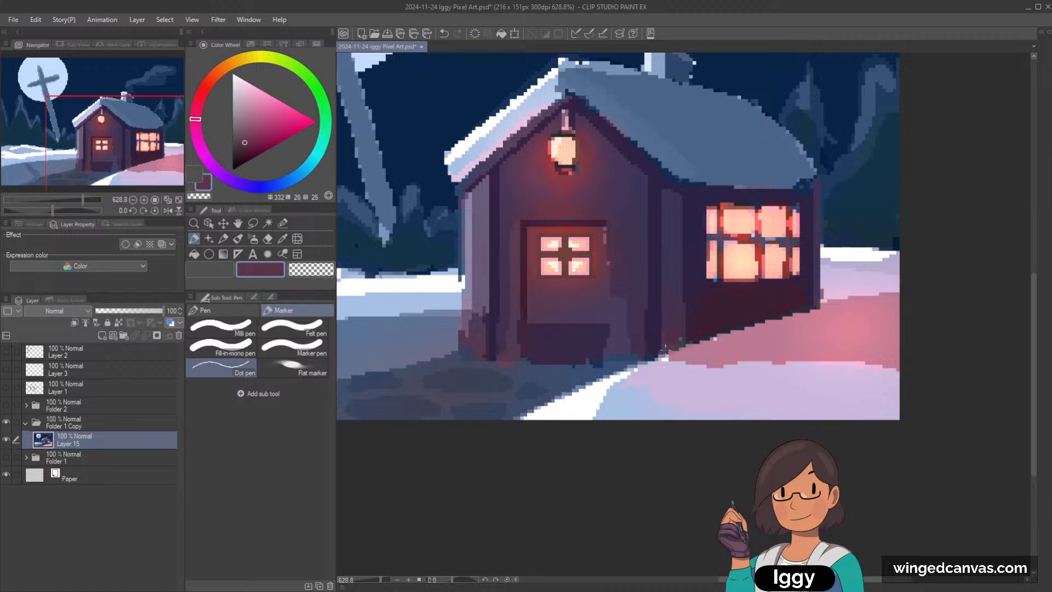
pyautogui.keyDown('alt'); pyautogui.click(681, 311); pyautogui.keyUp('alt')
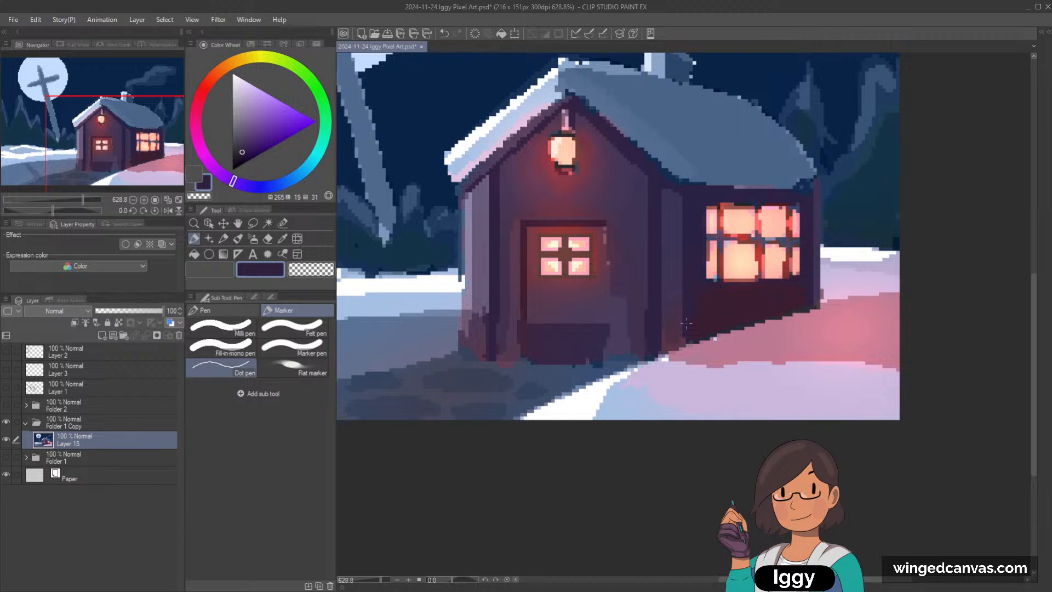
# Step: Clean up stray pixels along the door's right side and adjoining wall with sampled purple shades
pyautogui.scroll(-2, 685, 289)
pyautogui.scroll(3, 630, 287)
pyautogui.keyDown('alt'); pyautogui.click(630, 288); pyautogui.keyUp('alt')
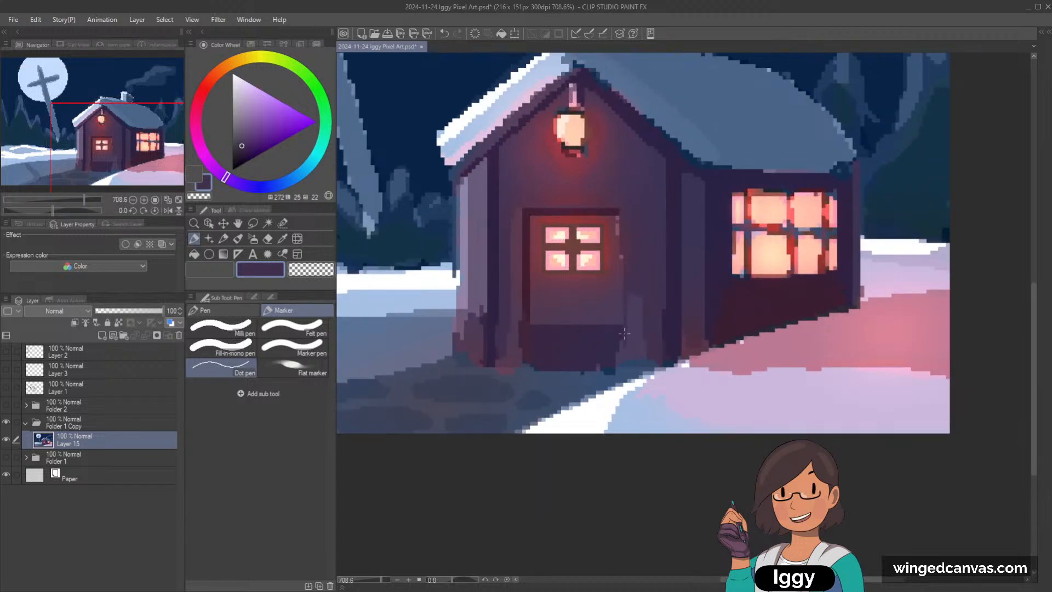
pyautogui.keyDown('alt'); pyautogui.click(626, 250); pyautogui.keyUp('alt')
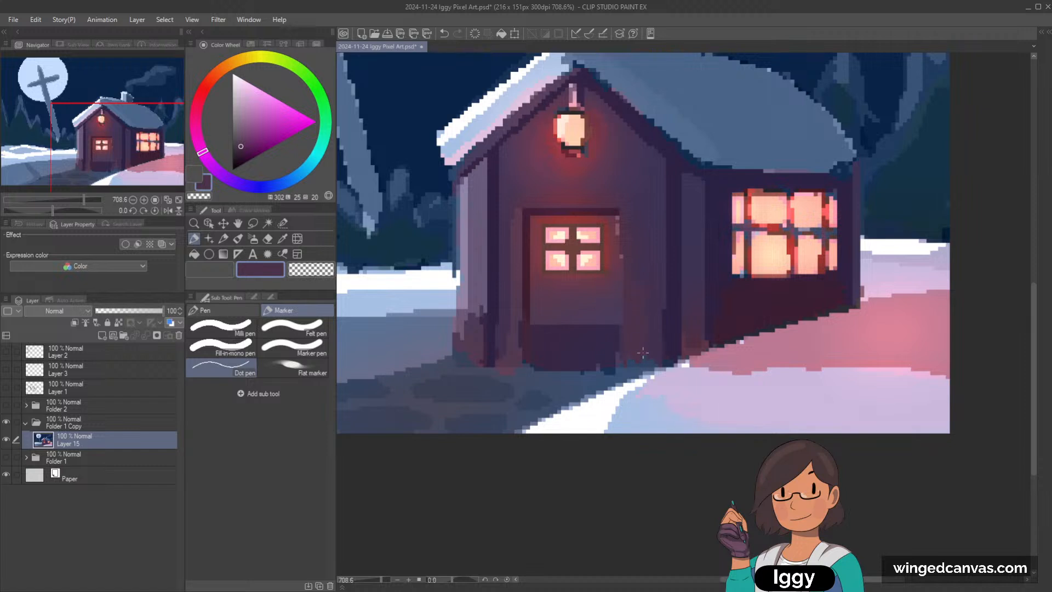
# Step: Tidy the cottage's bottom edge and doorstep against the ground using sampled blue-grey and dark purple
pyautogui.keyDown('alt'); pyautogui.click(498, 369); pyautogui.keyUp('alt')
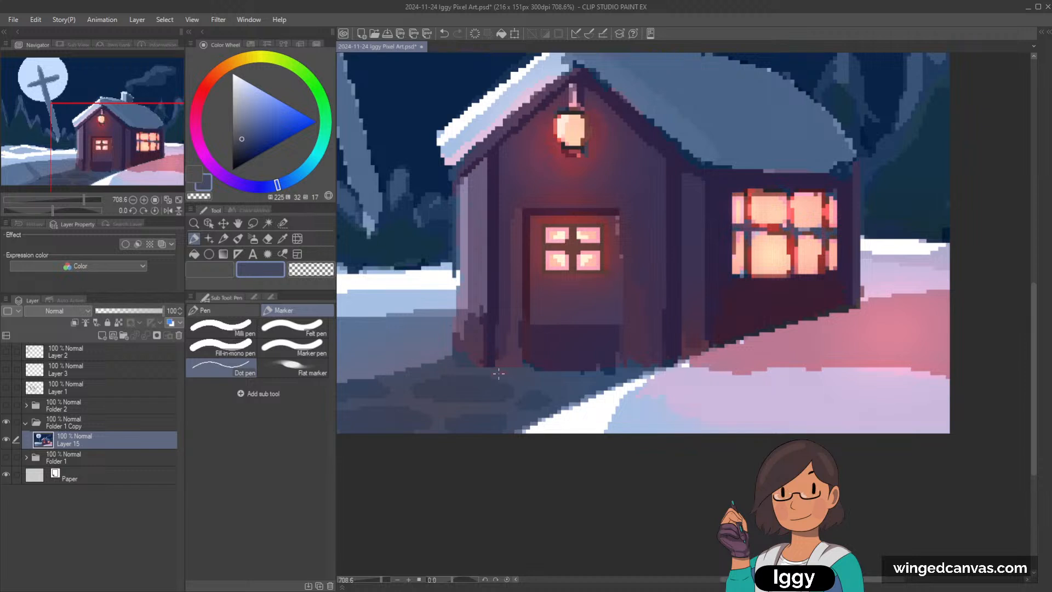
pyautogui.keyDown('alt'); pyautogui.click(575, 377); pyautogui.keyUp('alt')
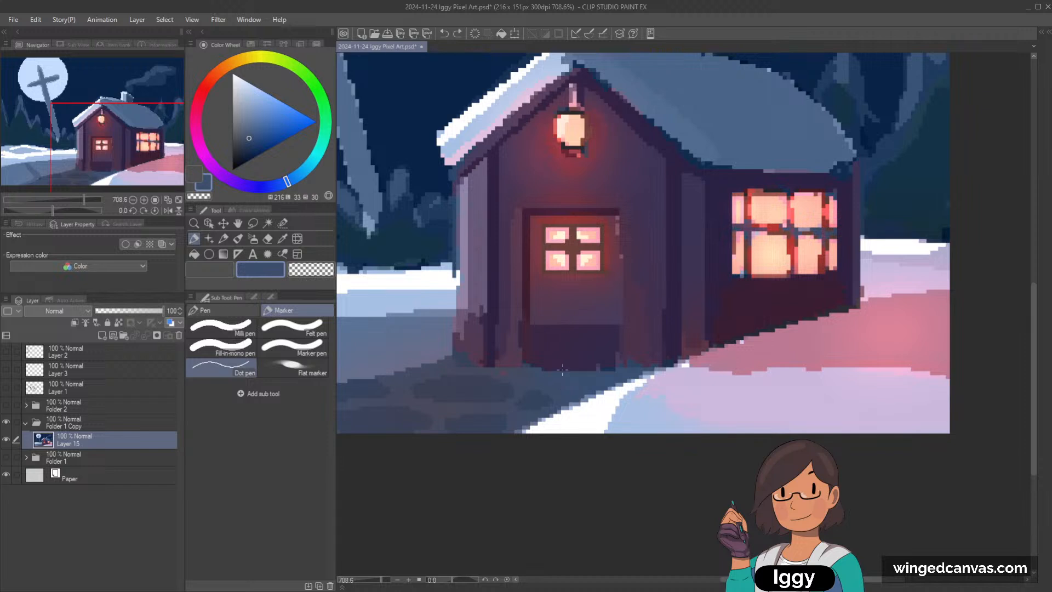
pyautogui.keyDown('alt'); pyautogui.click(534, 367); pyautogui.keyUp('alt')
pyautogui.scroll(-2, 868, 332)
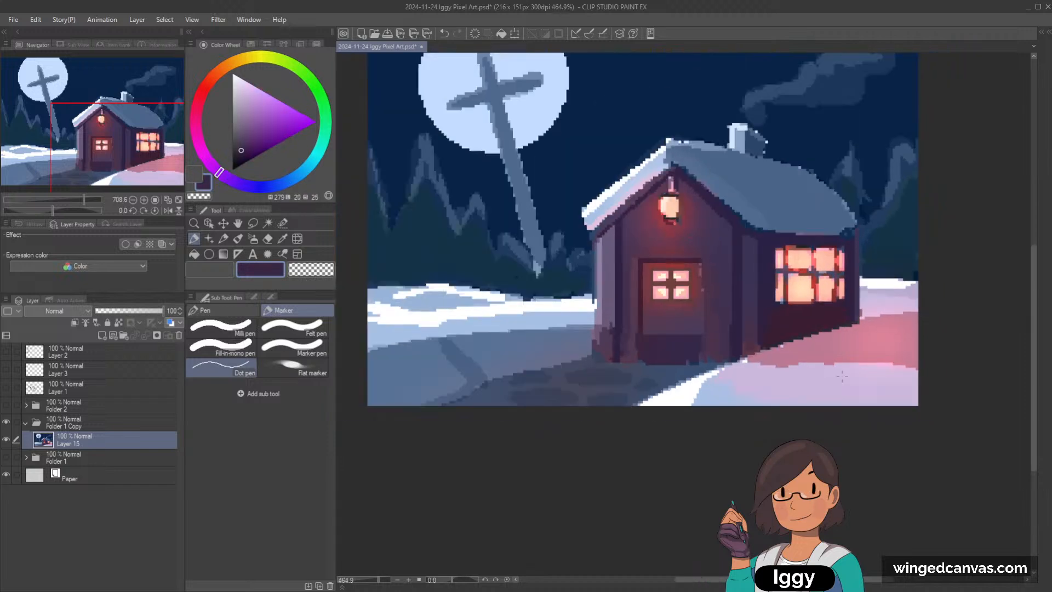
# Step: Try to paint a pale lavender snow strip along the doorstep with the Mapping pen and G-pen, undoing the strokes
pyautogui.keyDown('alt'); pyautogui.click(825, 382); pyautogui.keyUp('alt')
pyautogui.scroll(1, 755, 327)
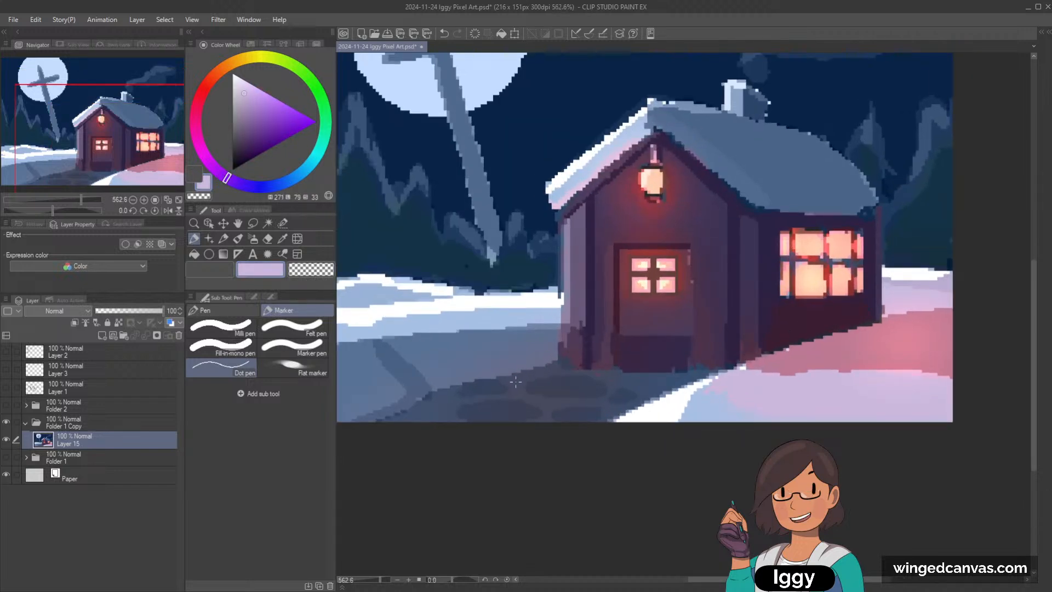
pyautogui.hotkey('ctrl', 'z')
pyautogui.click(210, 309)
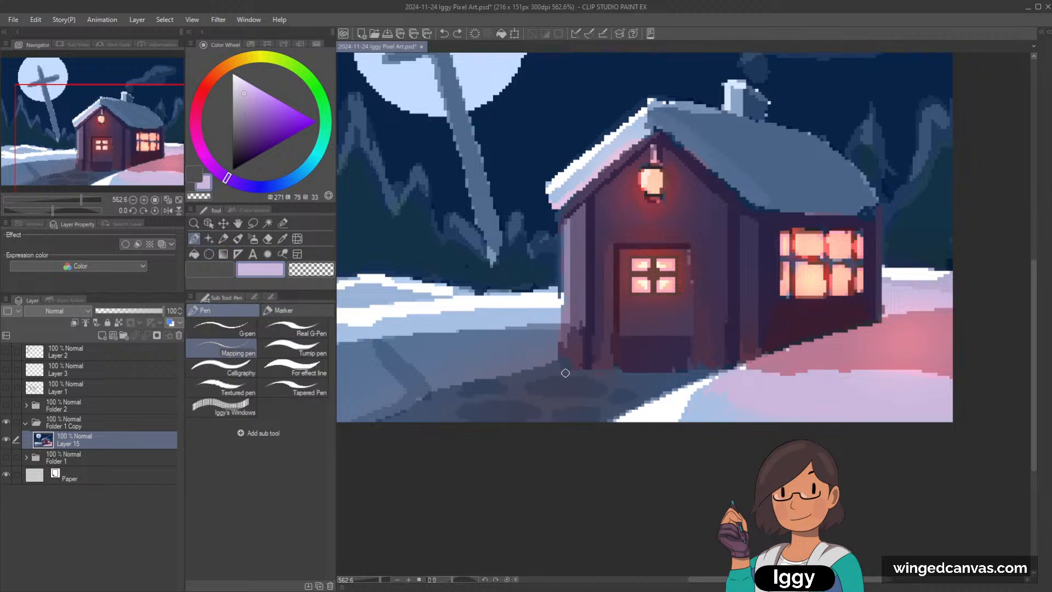
pyautogui.click(589, 374)
pyautogui.click(222, 329)
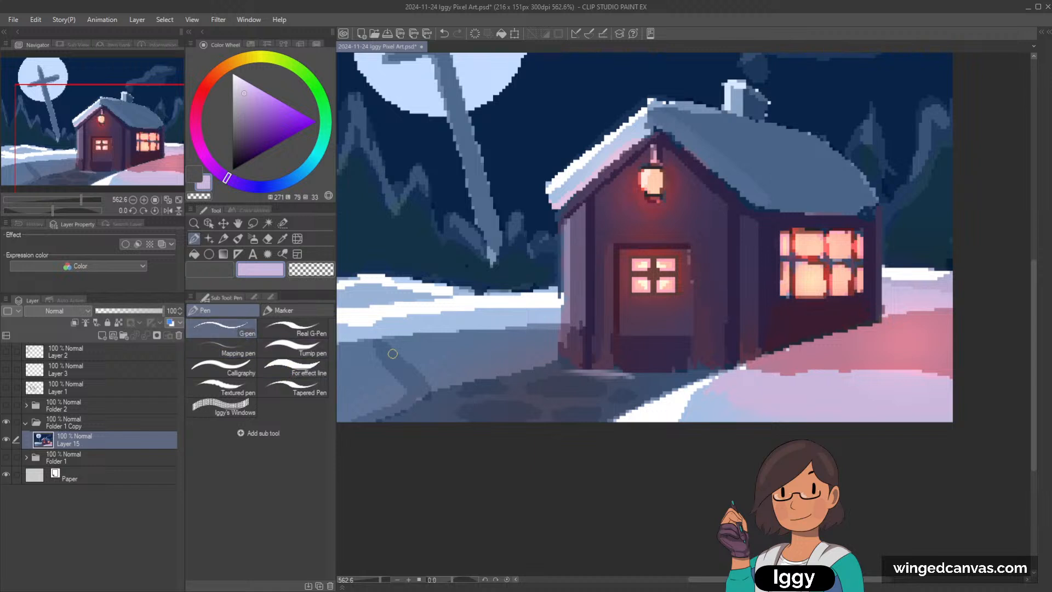
pyautogui.moveTo(575, 373); pyautogui.dragTo(638, 376)
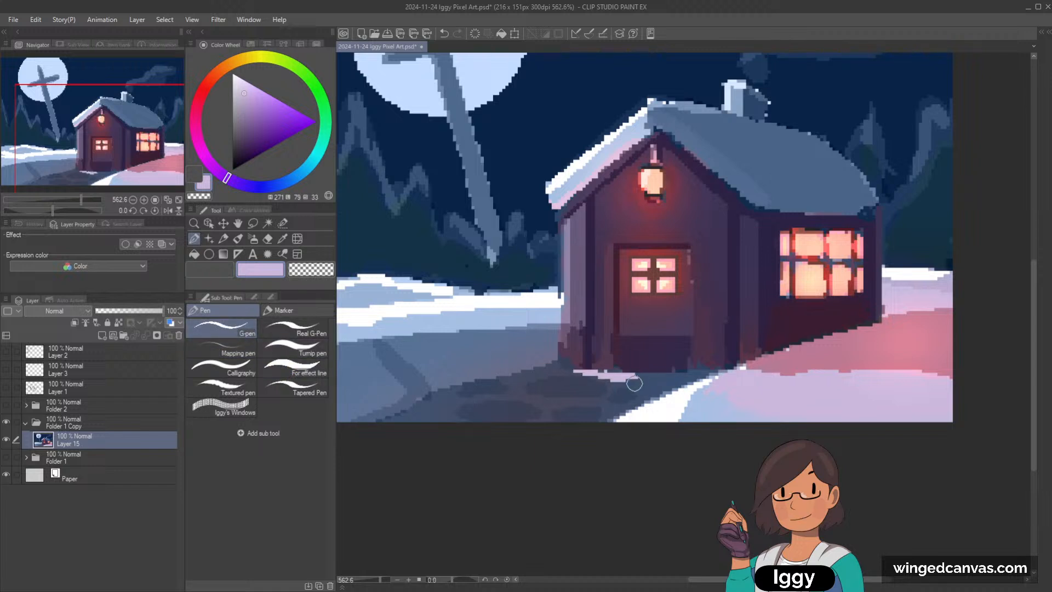
pyautogui.hotkey('ctrl', 'z')
pyautogui.hotkey('ctrl', 'z')
pyautogui.scroll(-2, 652, 351)
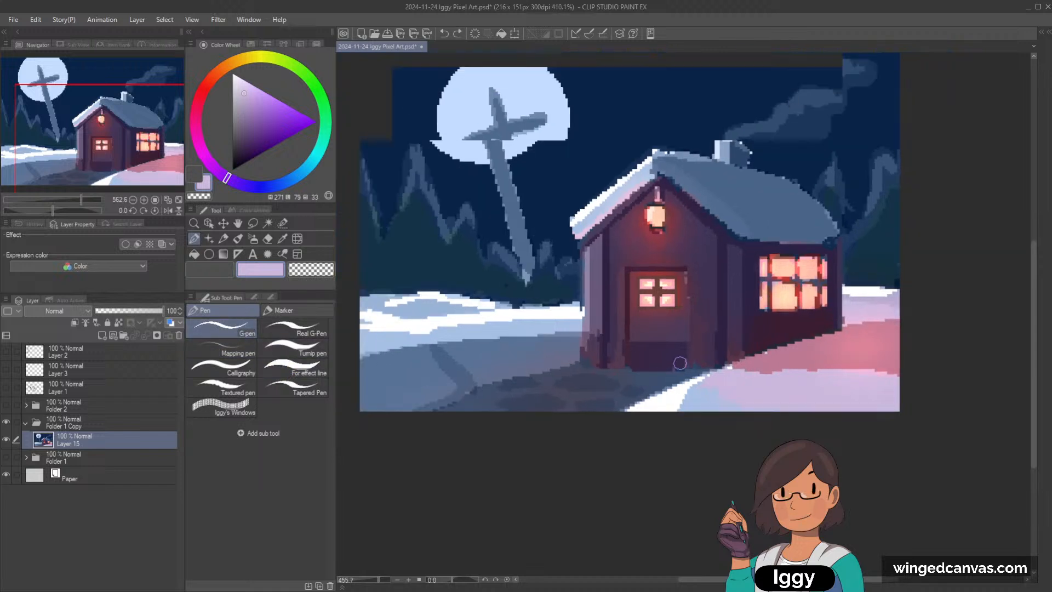
# Step: Paint sampled medium blue over the path with the G-pen, leaving the dark stepping stones as separate shapes
pyautogui.moveTo(119, 180); pyautogui.dragTo(129, 199)
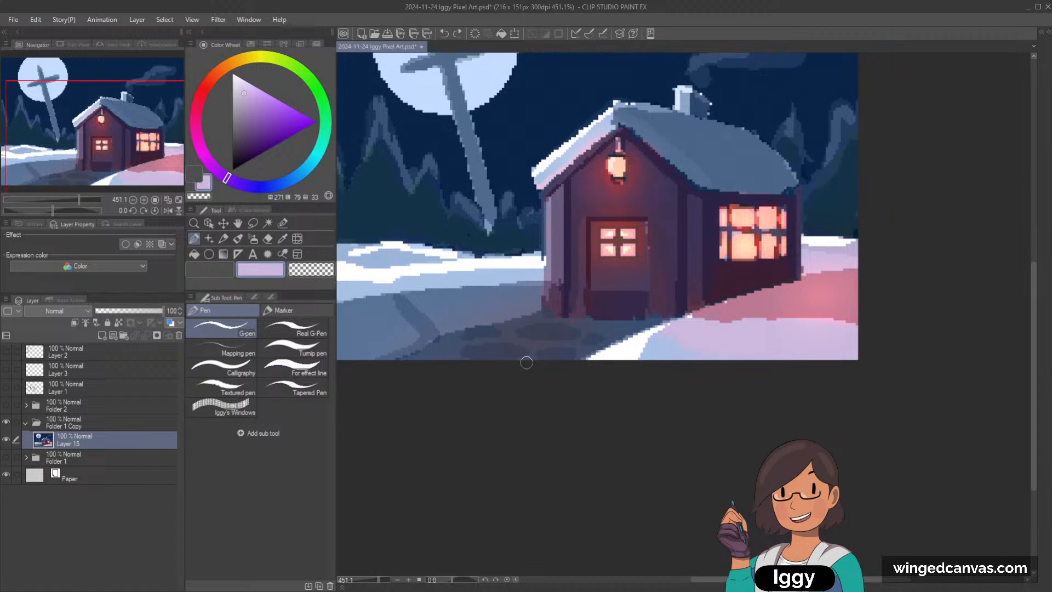
pyautogui.scroll(1, 526, 362)
pyautogui.keyDown('alt'); pyautogui.click(491, 309); pyautogui.keyUp('alt')
pyautogui.moveTo(505, 327)
pyautogui.mouseDown()
pyautogui.moveTo(429, 351)
pyautogui.moveTo(439, 338)
pyautogui.moveTo(396, 360)
pyautogui.moveTo(441, 356)
pyautogui.mouseUp()
pyautogui.moveTo(529, 360)
pyautogui.mouseDown()
pyautogui.moveTo(526, 341)
pyautogui.moveTo(583, 346)
pyautogui.moveTo(584, 360)
pyautogui.mouseUp()
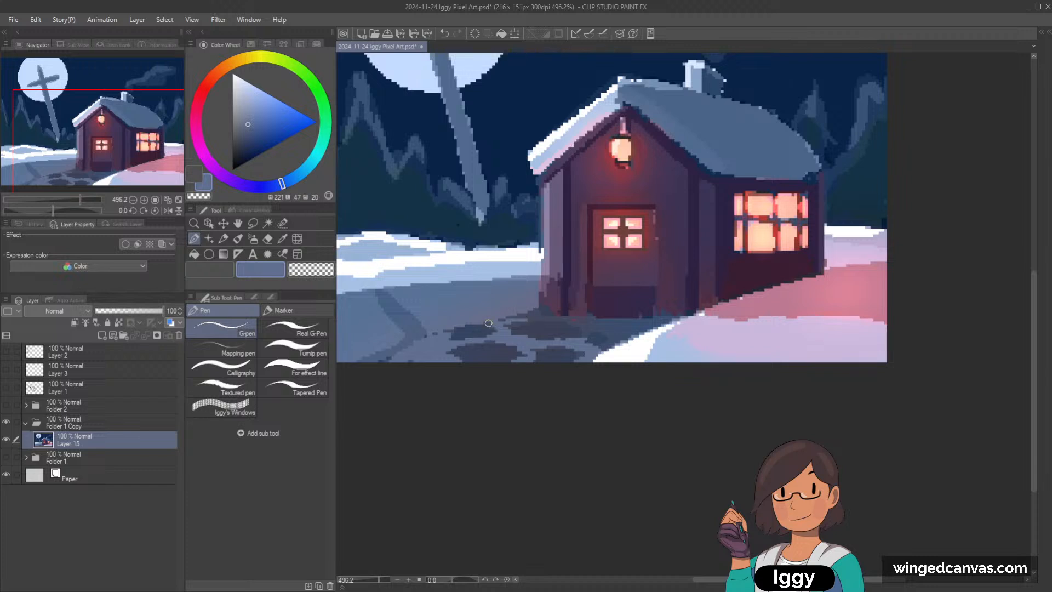
pyautogui.moveTo(520, 318)
pyautogui.mouseDown()
pyautogui.moveTo(678, 318)
pyautogui.moveTo(605, 346)
pyautogui.moveTo(630, 331)
pyautogui.mouseUp()
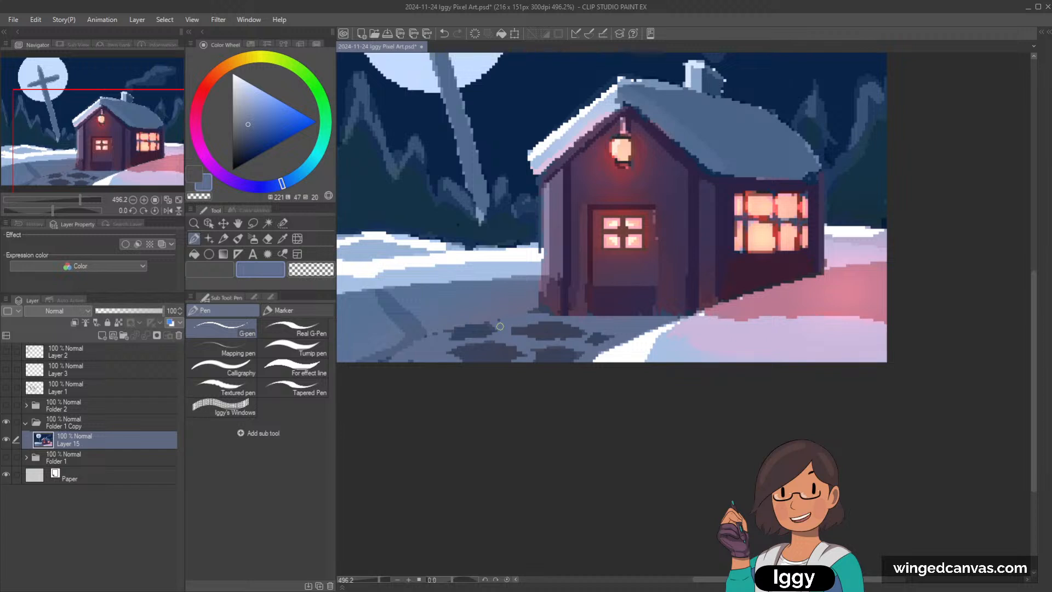
# Step: Mix a lighter, slightly more violet grey-blue from the stone color and paint highlights on top of the stepping stones
pyautogui.keyDown('alt'); pyautogui.click(548, 327); pyautogui.keyUp('alt')
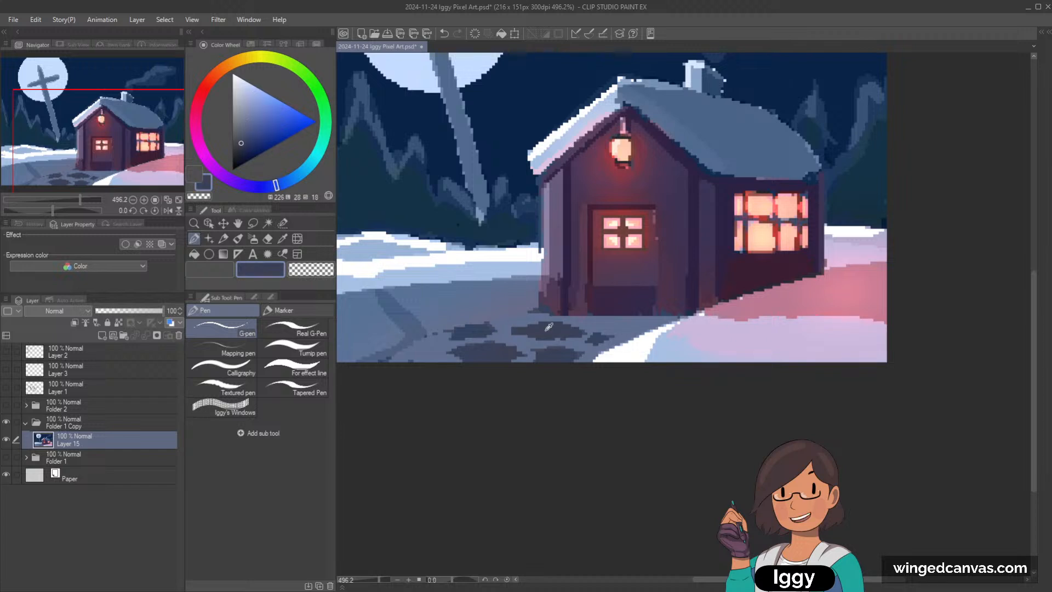
pyautogui.click(242, 136)
pyautogui.click(273, 185)
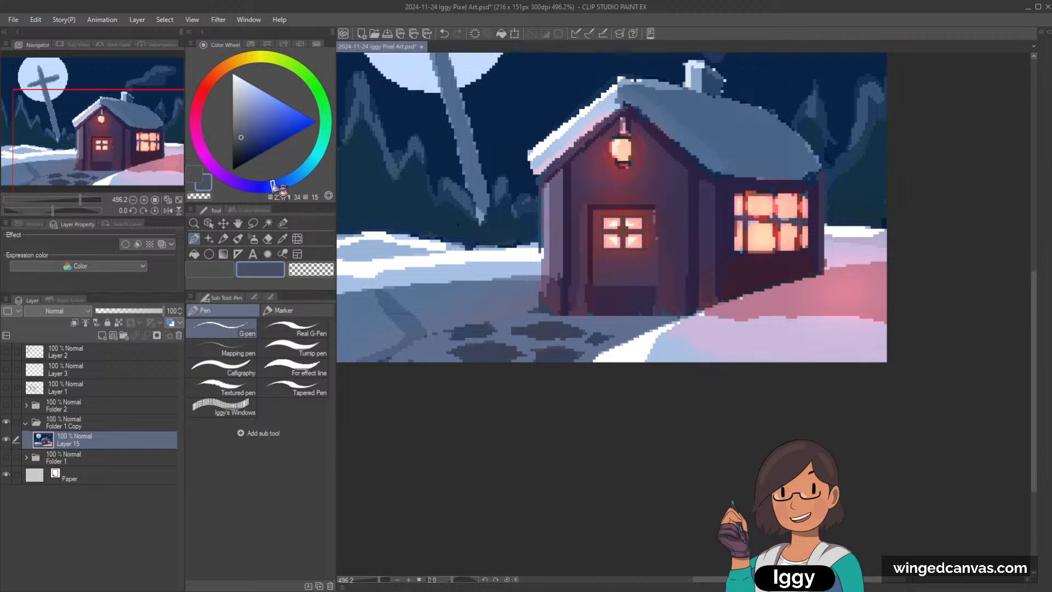
pyautogui.moveTo(536, 327); pyautogui.dragTo(568, 332)
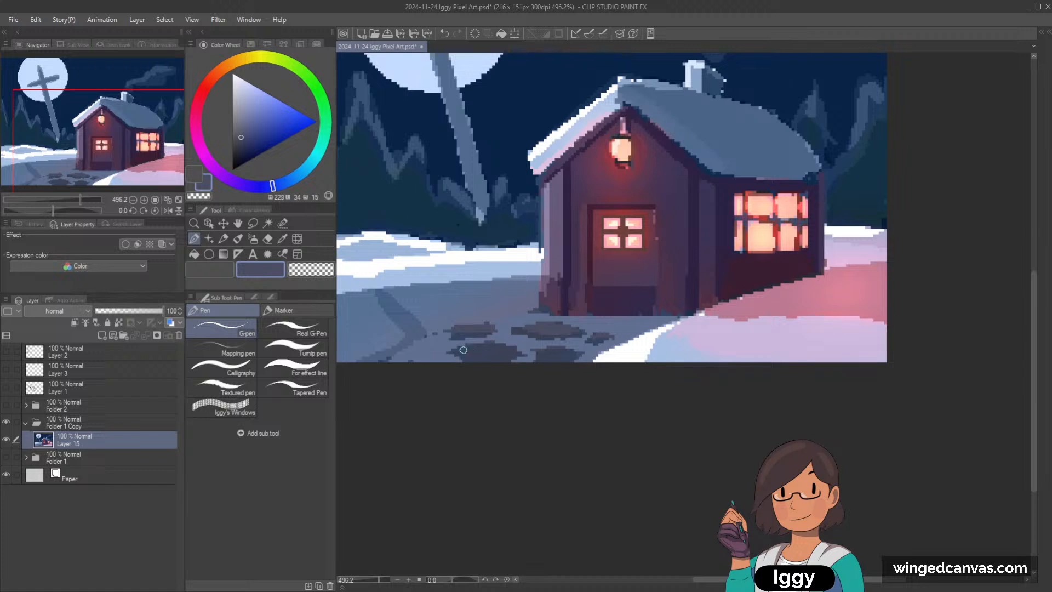
pyautogui.moveTo(463, 349); pyautogui.dragTo(516, 349)
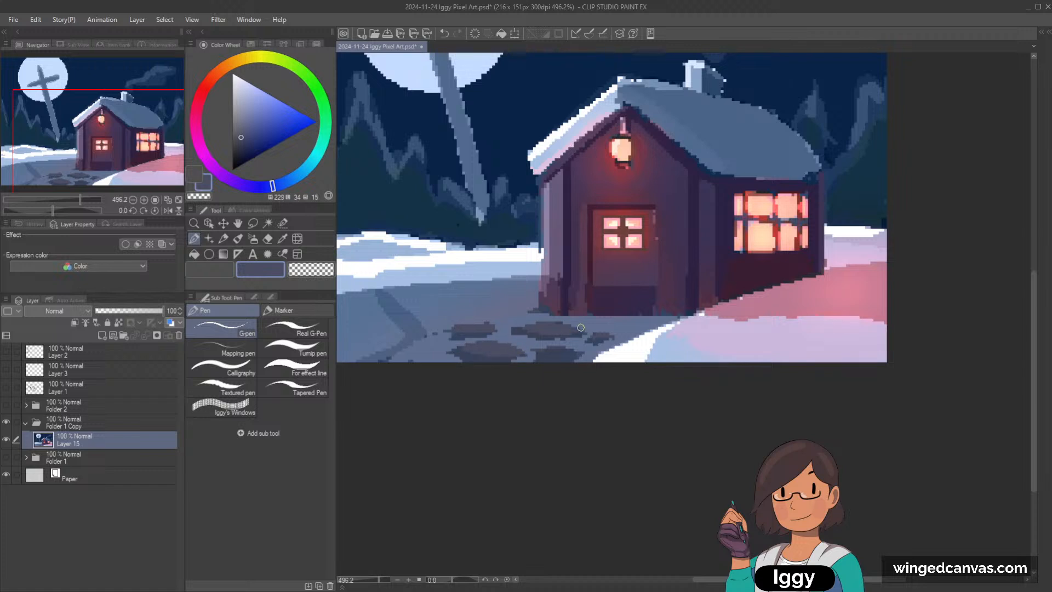
pyautogui.moveTo(538, 353); pyautogui.dragTo(573, 354)
# Step: Refine the edges of the stepping stones with a smaller brush, using the sampled path blue and dark stone color
pyautogui.keyDown('alt'); pyautogui.click(535, 337); pyautogui.keyUp('alt')
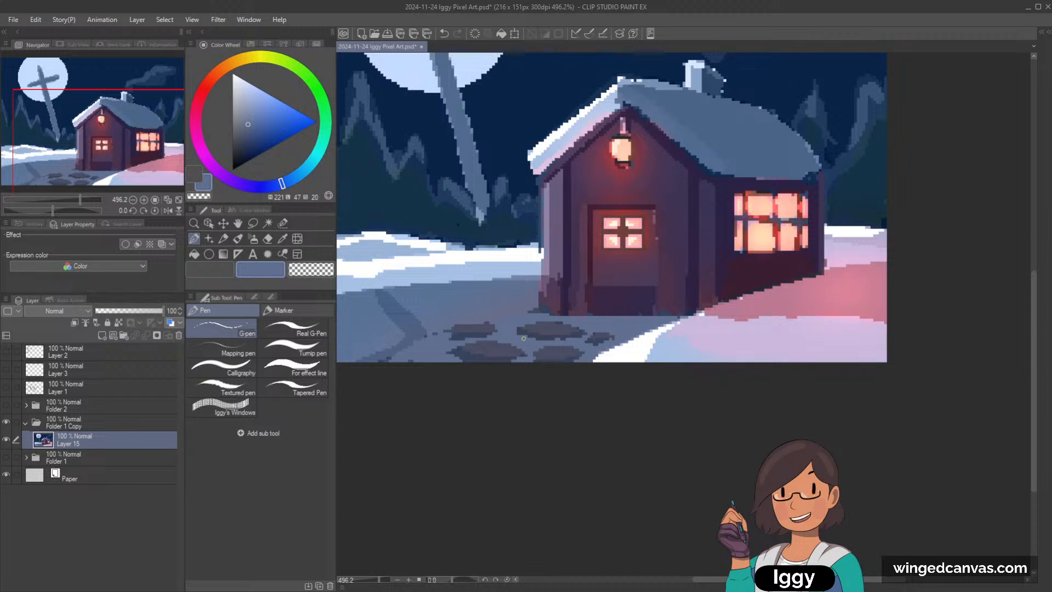
pyautogui.keyDown('alt'); pyautogui.click(554, 336); pyautogui.keyUp('alt')
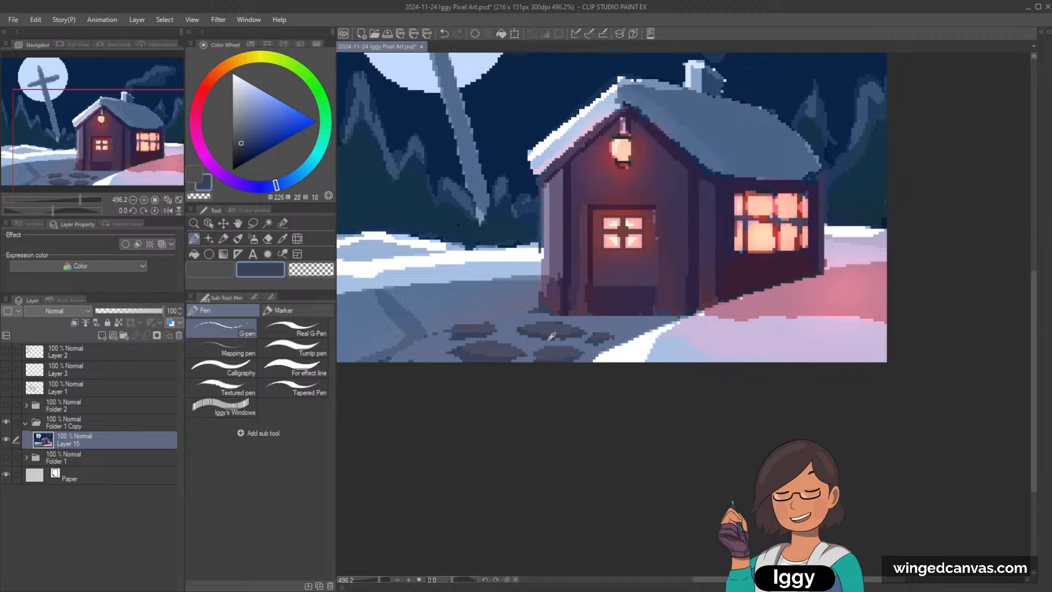
pyautogui.keyDown('alt'); pyautogui.click(583, 337); pyautogui.keyUp('alt')
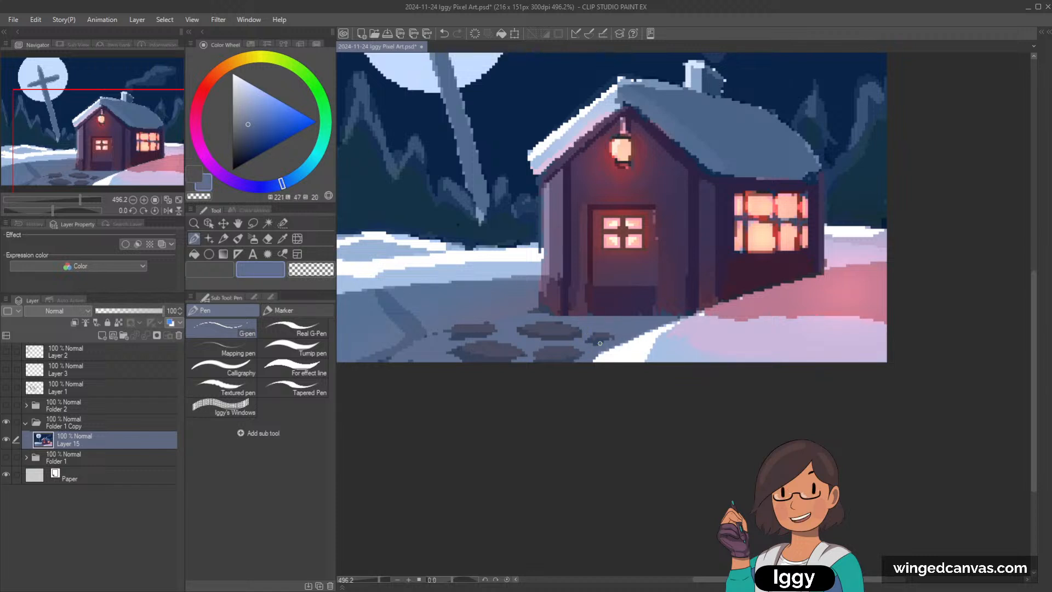
pyautogui.keyDown('alt'); pyautogui.click(598, 341); pyautogui.keyUp('alt')
pyautogui.keyDown('alt'); pyautogui.click(592, 349); pyautogui.keyUp('alt')
pyautogui.scroll(-5, 688, 281)
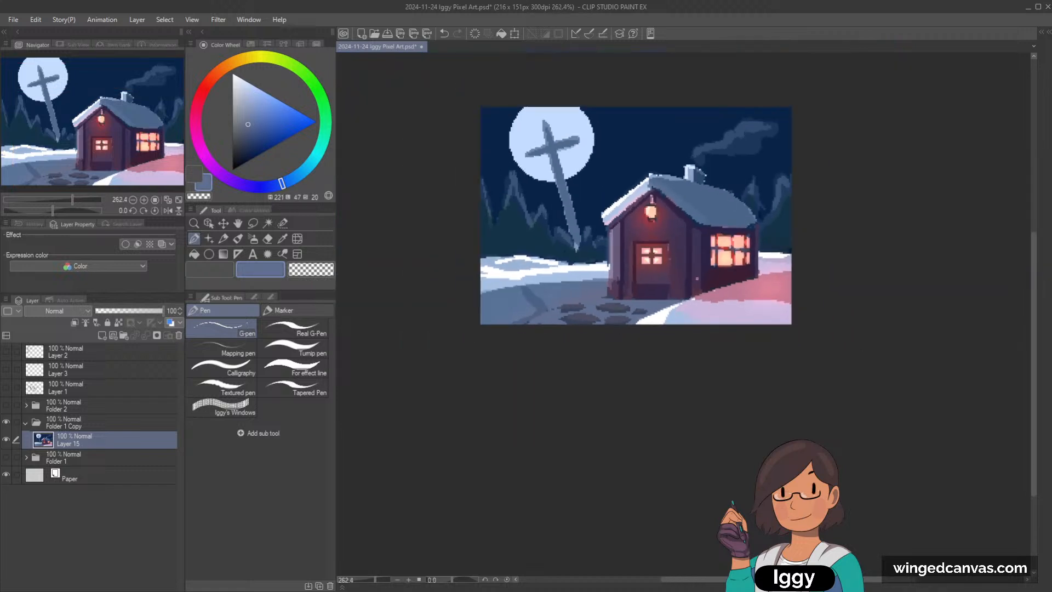
# Step: Touch up the ground at the left end of the stone path with the sampled shadow blue
pyautogui.scroll(3, 753, 279)
pyautogui.keyDown('alt'); pyautogui.click(445, 322); pyautogui.keyUp('alt')
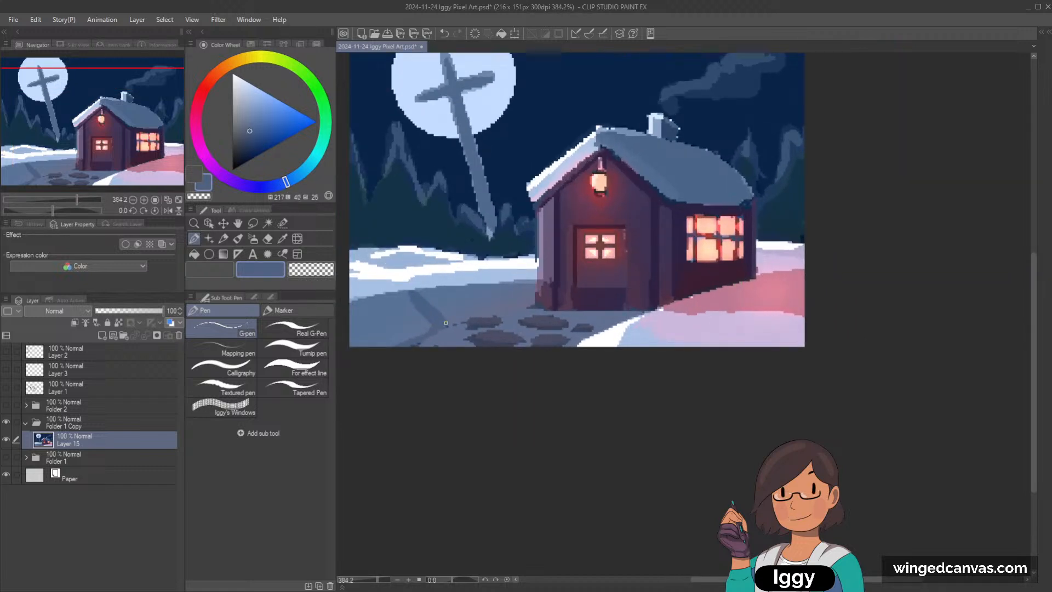
pyautogui.scroll(2, 446, 327)
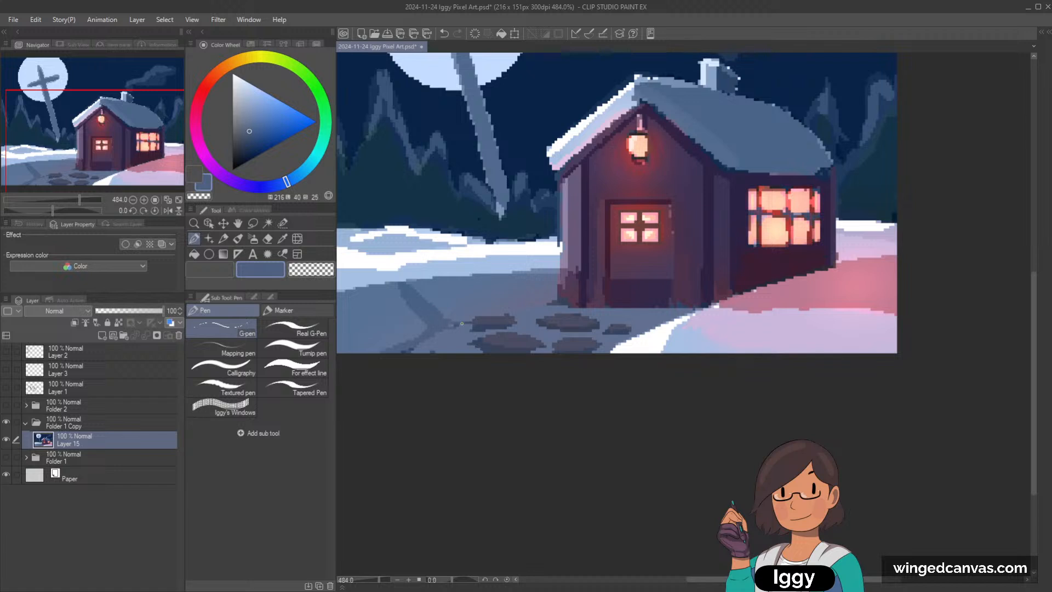
# Step: Paint a muted violet tint over the shaded snow left of the cottage, adjusting the brush size
pyautogui.keyDown('alt'); pyautogui.click(526, 299); pyautogui.keyUp('alt')
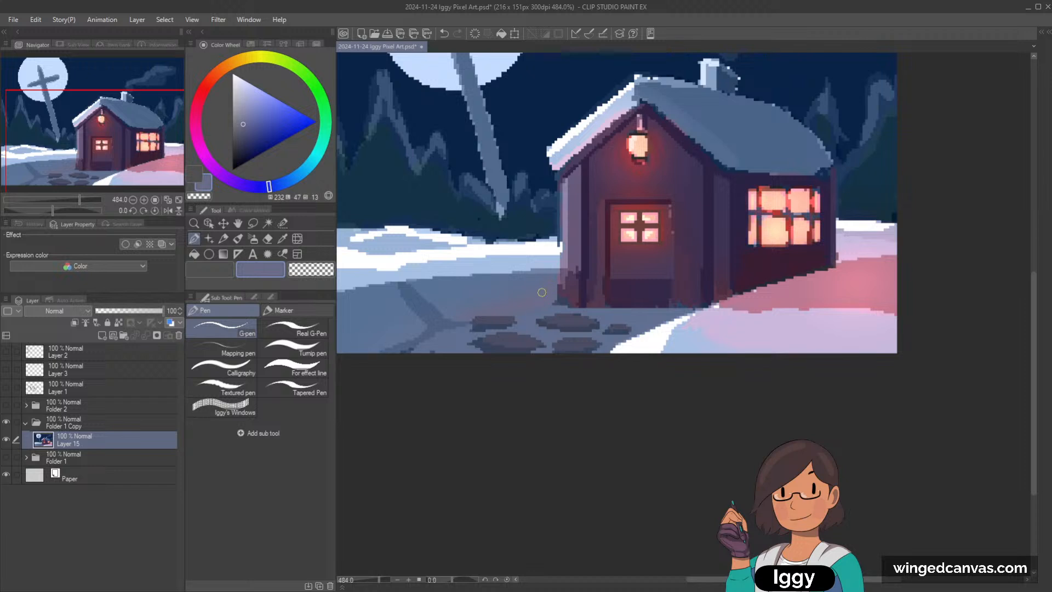
pyautogui.press(']')
pyautogui.press(']')
pyautogui.press(']')
pyautogui.press(']')
pyautogui.press('[')
pyautogui.press('[')
pyautogui.press('[')
# Step: Reshape the snowbank edge beside the path and cottage corner with sampled pink, light blue and white
pyautogui.keyDown('alt'); pyautogui.click(738, 300); pyautogui.keyUp('alt')
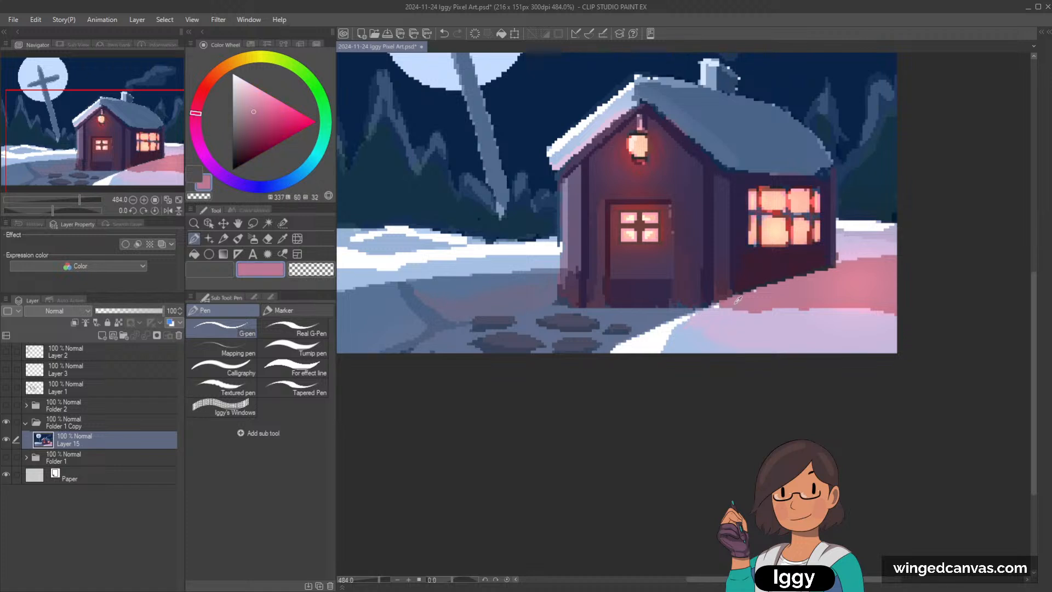
pyautogui.scroll(-3, 745, 281)
pyautogui.keyDown('alt'); pyautogui.click(707, 323); pyautogui.keyUp('alt')
pyautogui.scroll(1, 713, 322)
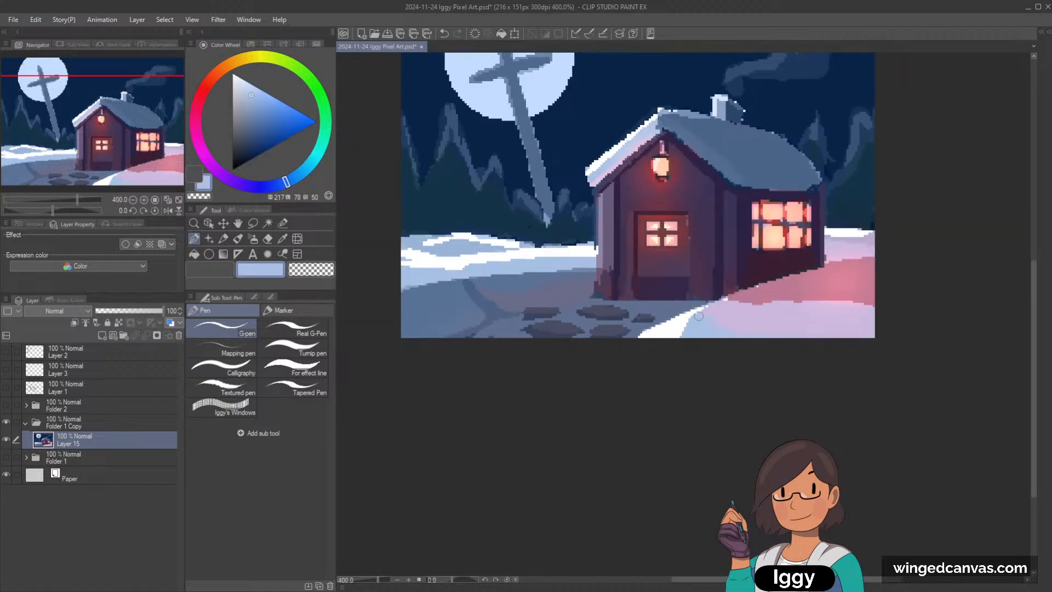
pyautogui.moveTo(687, 321); pyautogui.dragTo(671, 340)
pyautogui.keyDown('alt'); pyautogui.click(664, 330); pyautogui.keyUp('alt')
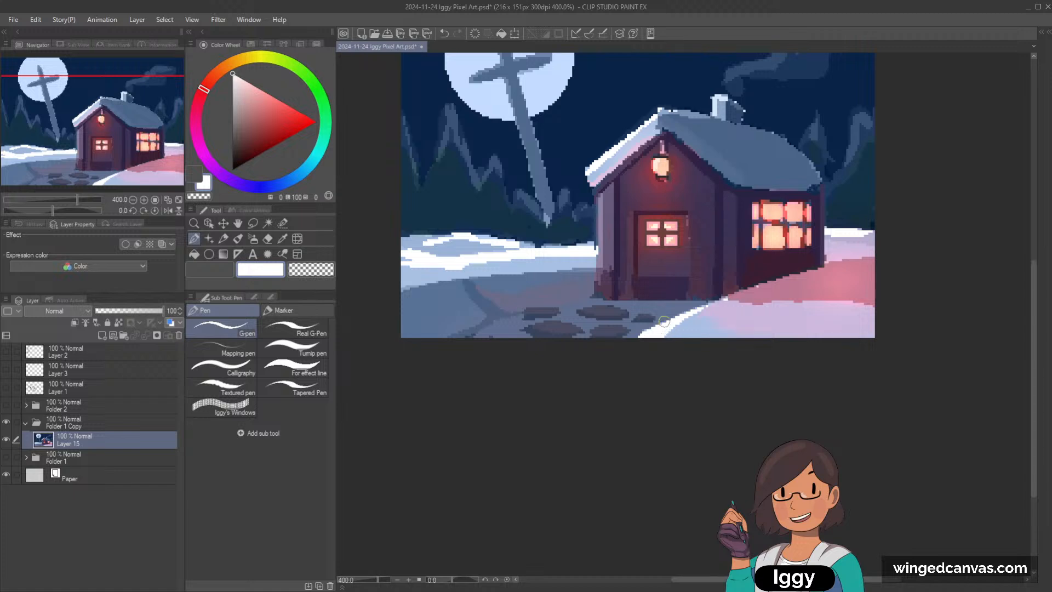
# Step: Refine the forked crease in the shaded snow left of the stone path using sampled muted violet and shadow blue
pyautogui.keyDown('alt'); pyautogui.click(497, 282); pyautogui.keyUp('alt')
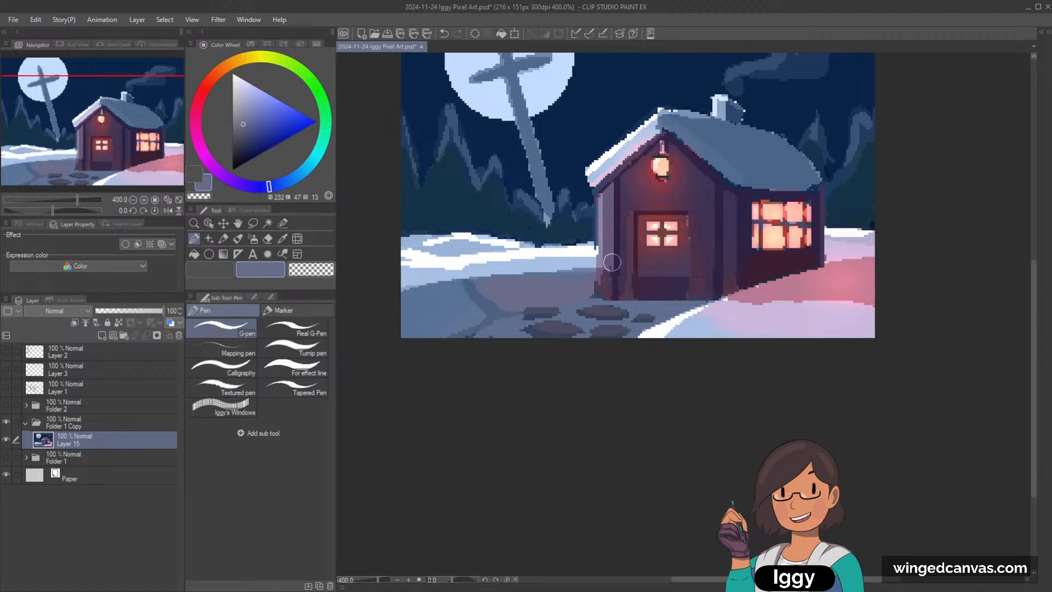
pyautogui.moveTo(462, 291); pyautogui.dragTo(489, 308)
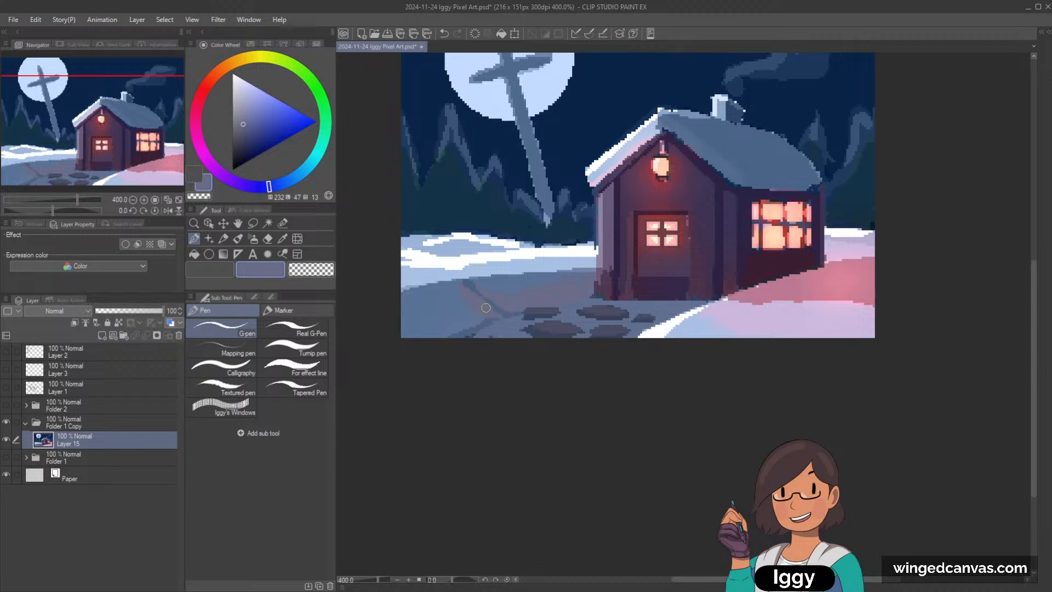
pyautogui.keyDown('alt'); pyautogui.click(487, 300); pyautogui.keyUp('alt')
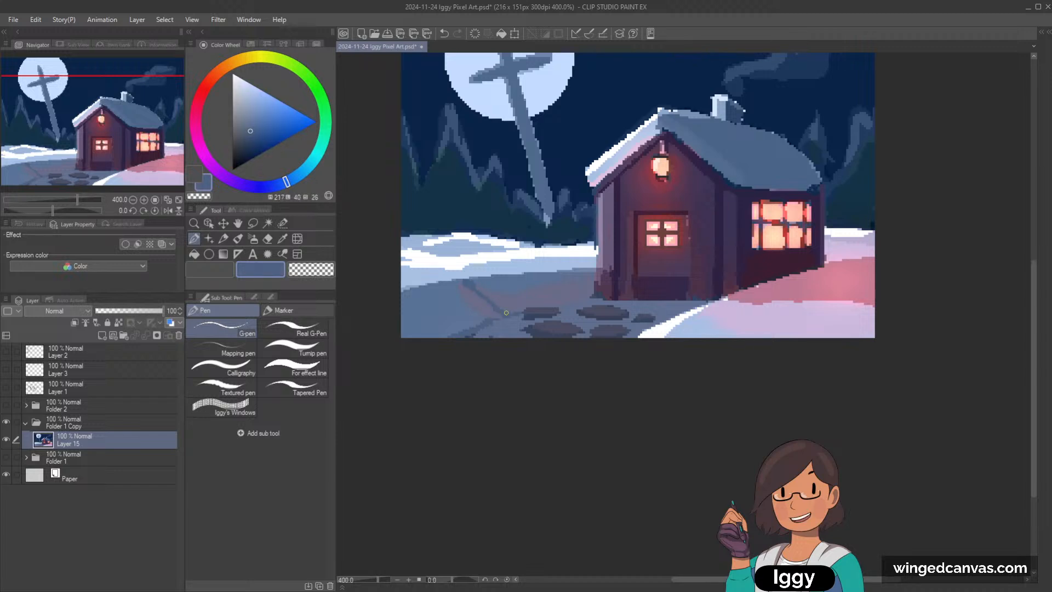
pyautogui.keyDown('alt'); pyautogui.click(471, 283); pyautogui.keyUp('alt')
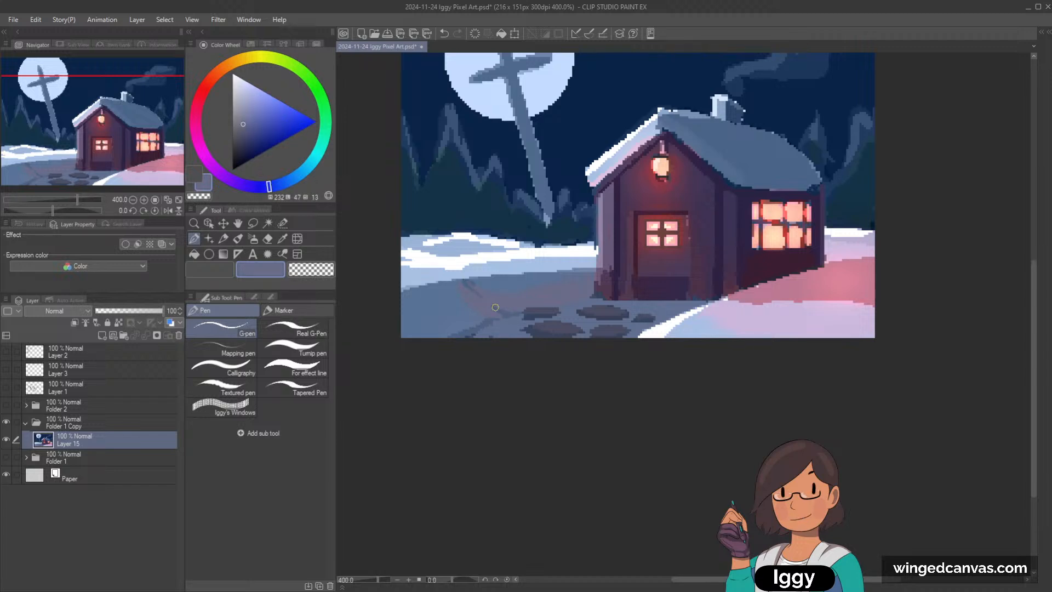
pyautogui.moveTo(492, 304); pyautogui.dragTo(501, 312)
pyautogui.scroll(-2, 666, 236)
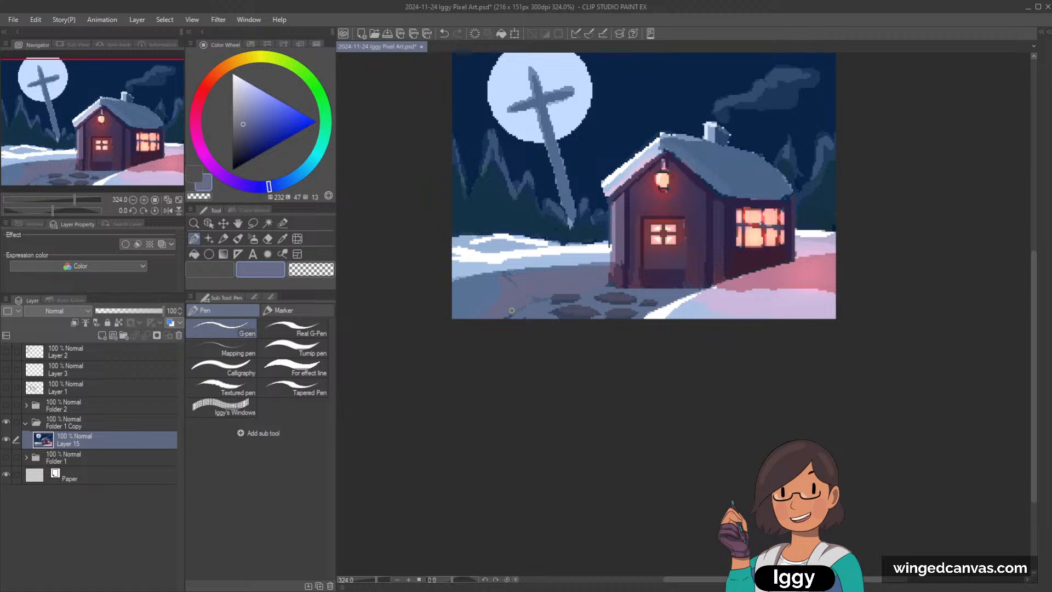
pyautogui.scroll(1, 561, 286)
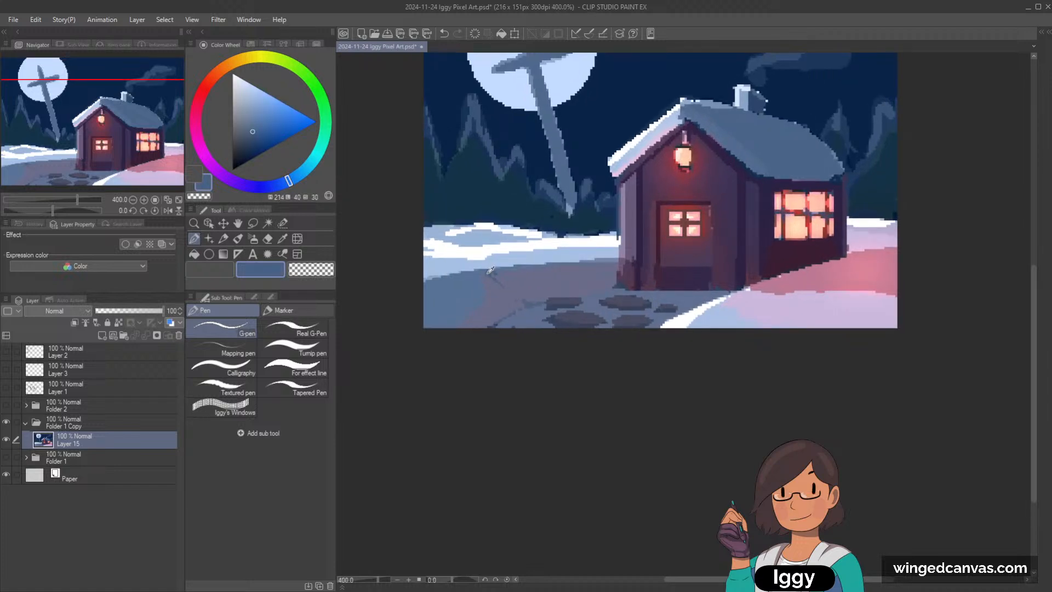
pyautogui.keyDown('alt'); pyautogui.click(495, 270); pyautogui.keyUp('alt')
pyautogui.scroll(-1, 536, 264)
pyautogui.scroll(1, 793, 283)
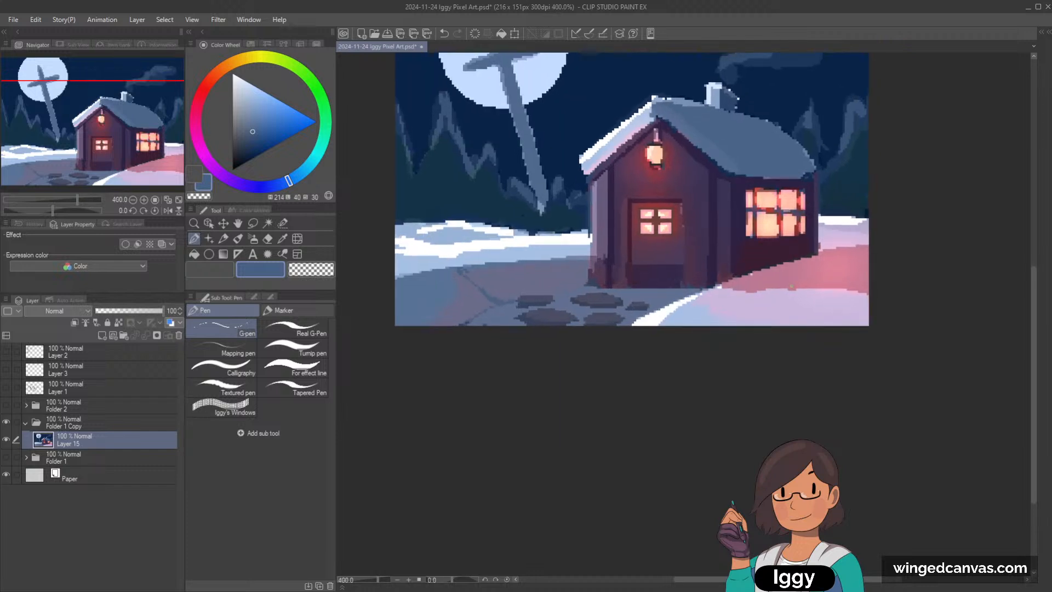
# Step: Add a Glow dodge layer and airbrush a soft glow over the stone path with the red sampled beside the lantern
pyautogui.click(102, 335)
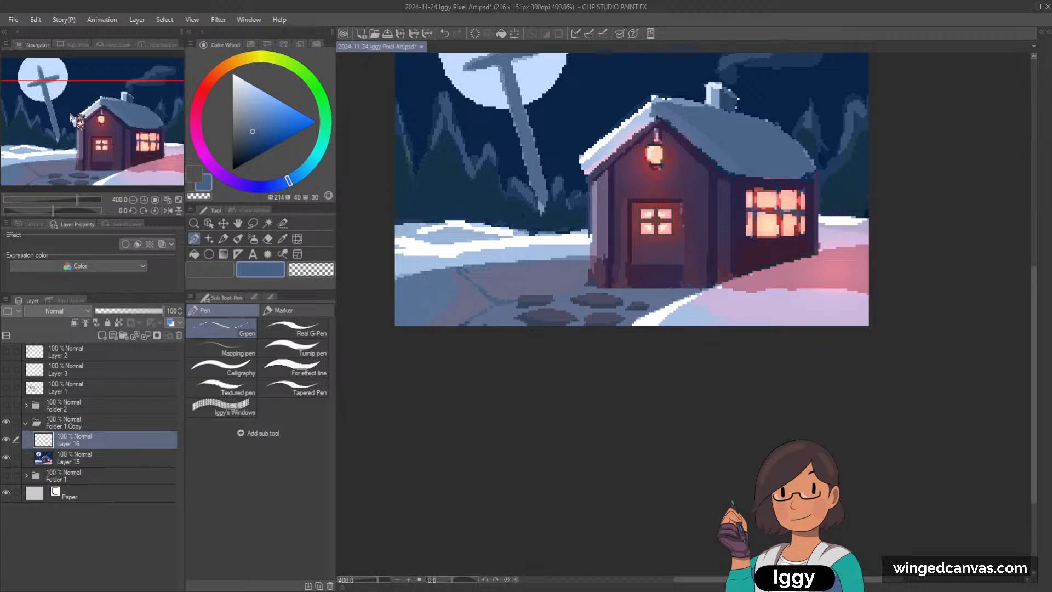
pyautogui.click(238, 239)
pyautogui.click(253, 239)
pyautogui.press('c')
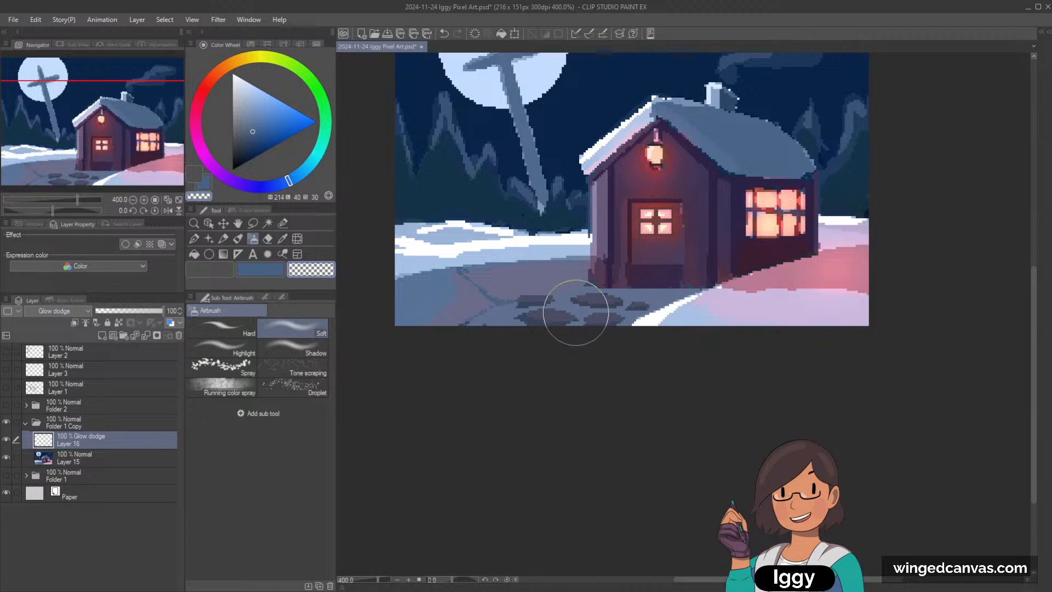
pyautogui.click(282, 239)
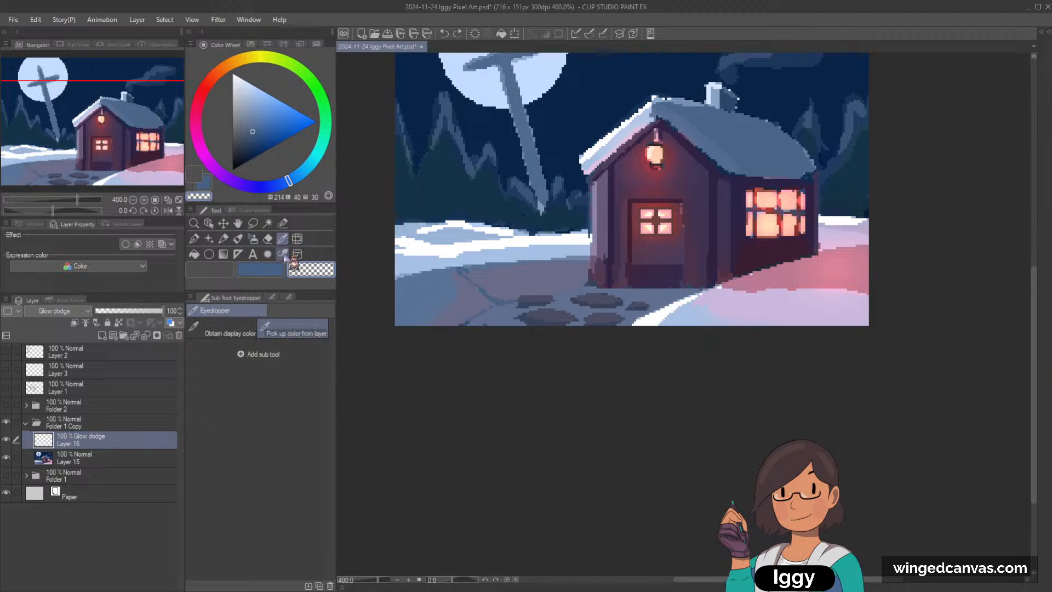
pyautogui.click(666, 161)
pyautogui.press('b')
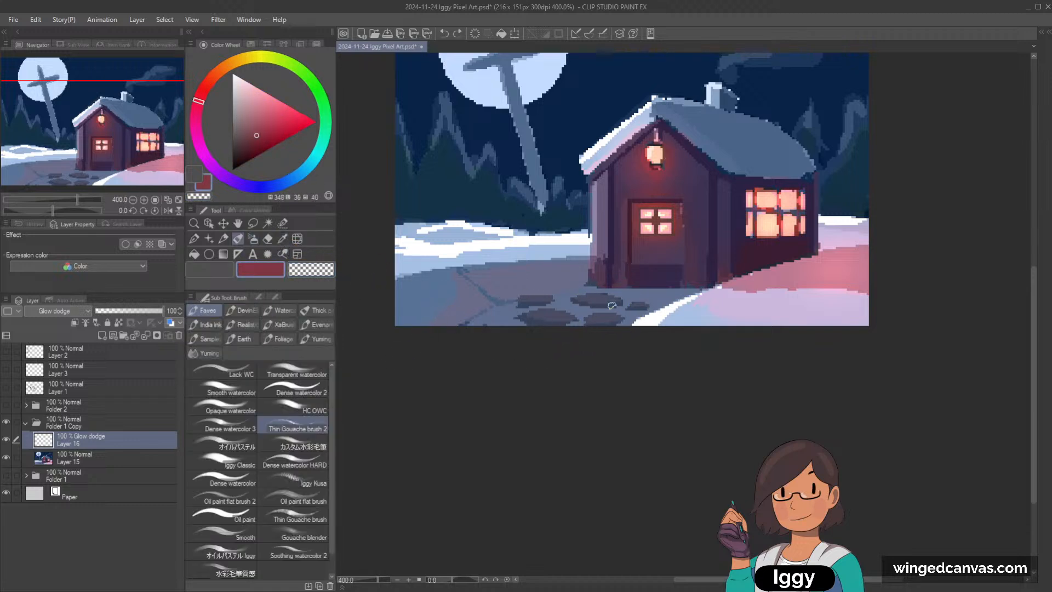
pyautogui.click(254, 239)
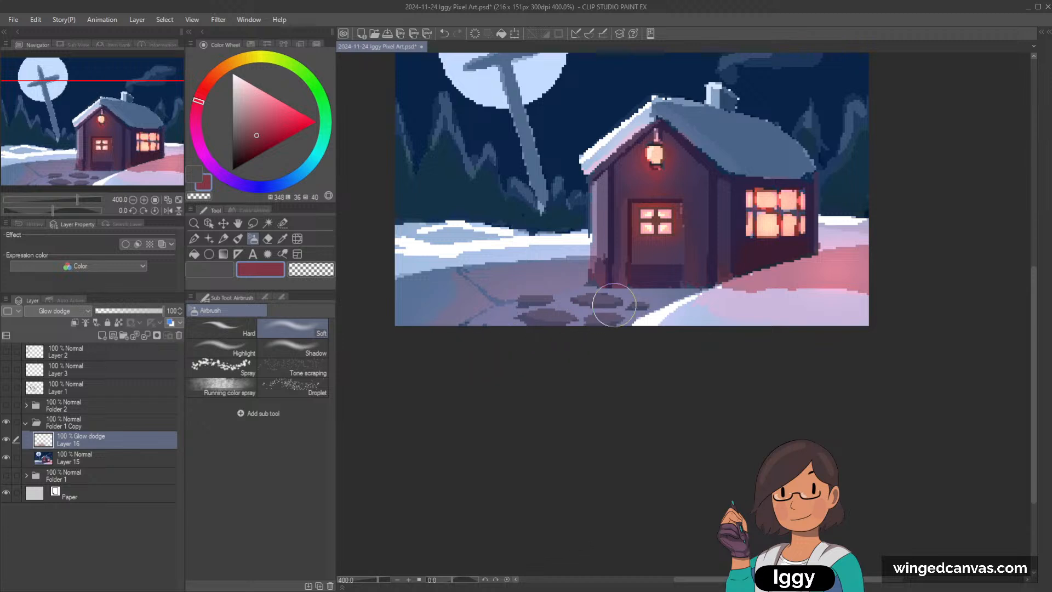
# Step: Merge the Glow dodge layer with the painting layer below it
pyautogui.click(118, 458)
pyautogui.keyDown('ctrl'); pyautogui.click(122, 440); pyautogui.keyUp('ctrl')
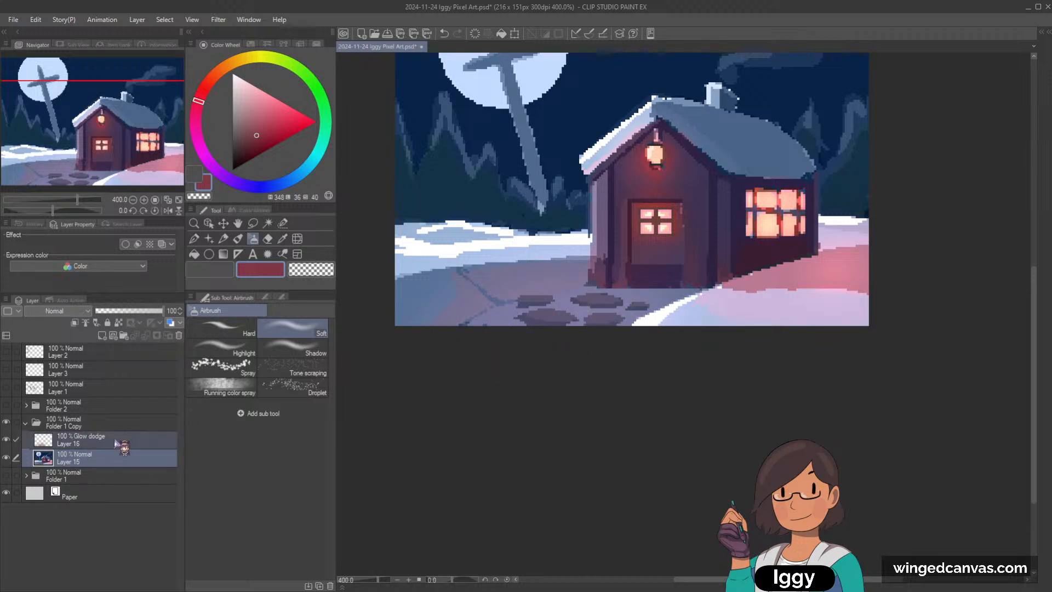
pyautogui.hotkey('shift', 'alt', 'e')
pyautogui.scroll(-3, 695, 271)
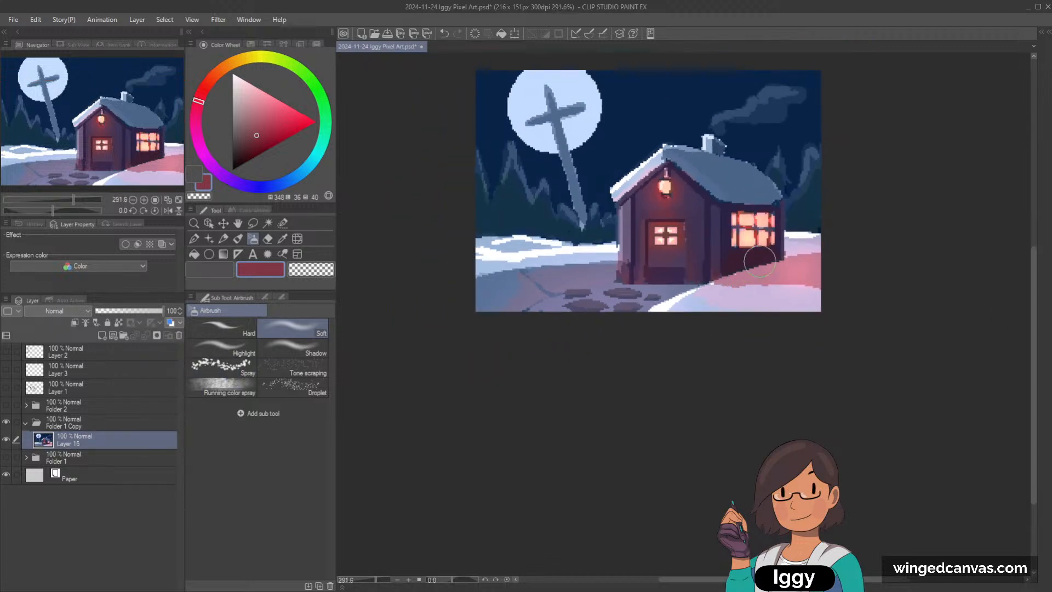
# Step: Touch up the ground around the stepping stones with the G-pen and sampled violet path colors
pyautogui.scroll(2, 793, 246)
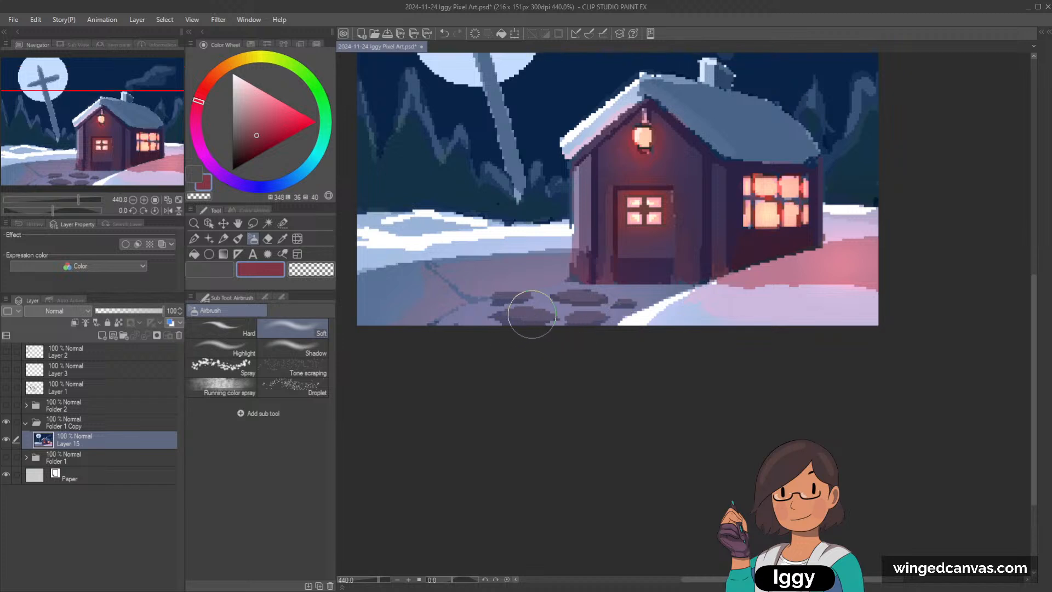
pyautogui.keyDown('alt'); pyautogui.click(530, 314); pyautogui.keyUp('alt')
pyautogui.press('p')
pyautogui.keyDown('alt'); pyautogui.click(449, 306); pyautogui.keyUp('alt')
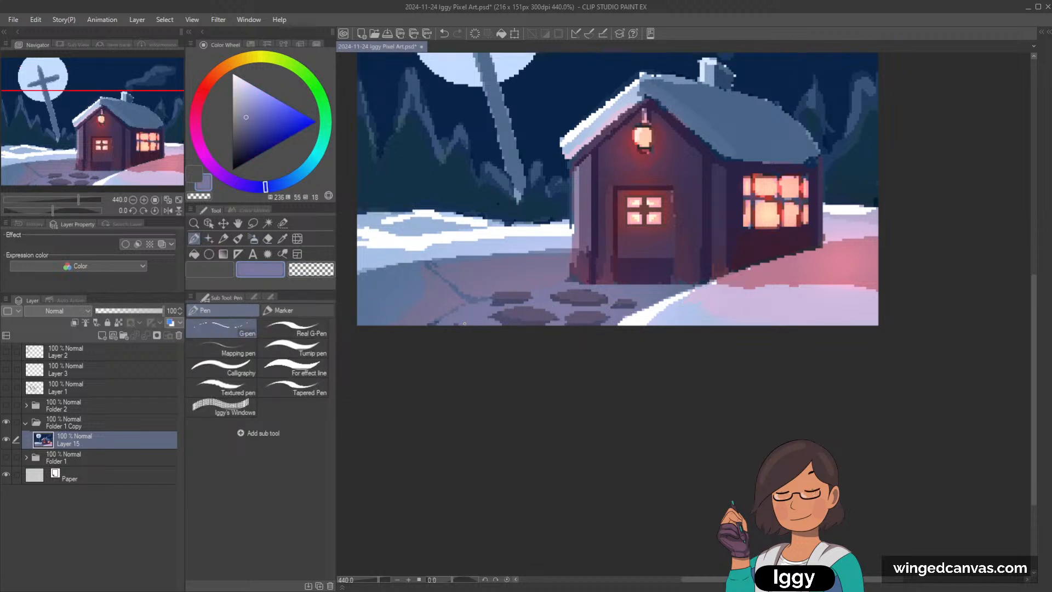
pyautogui.scroll(1, 486, 304)
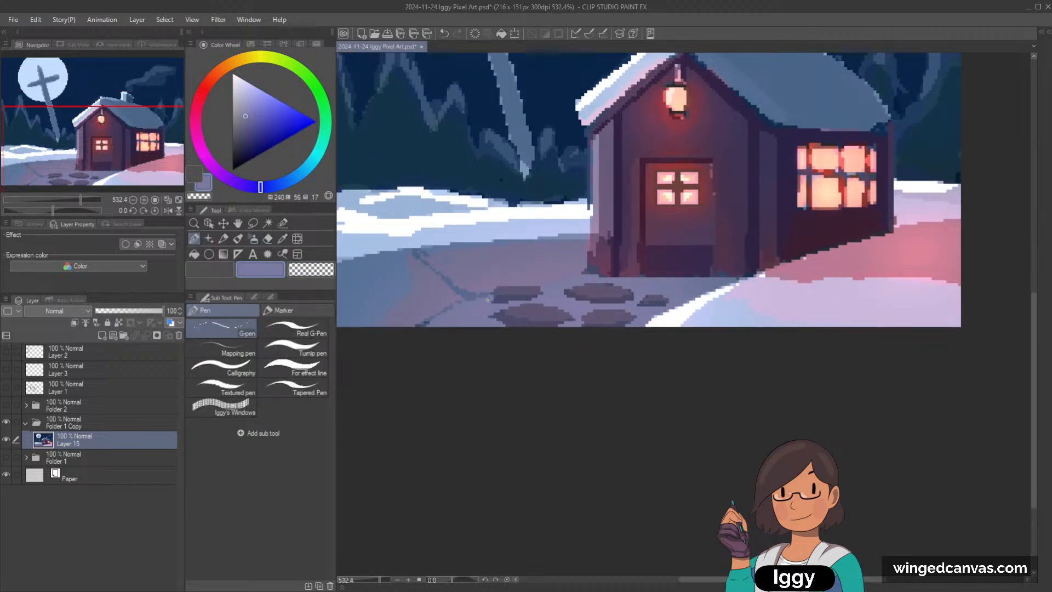
pyautogui.keyDown('alt'); pyautogui.click(492, 322); pyautogui.keyUp('alt')
pyautogui.scroll(-3, 739, 230)
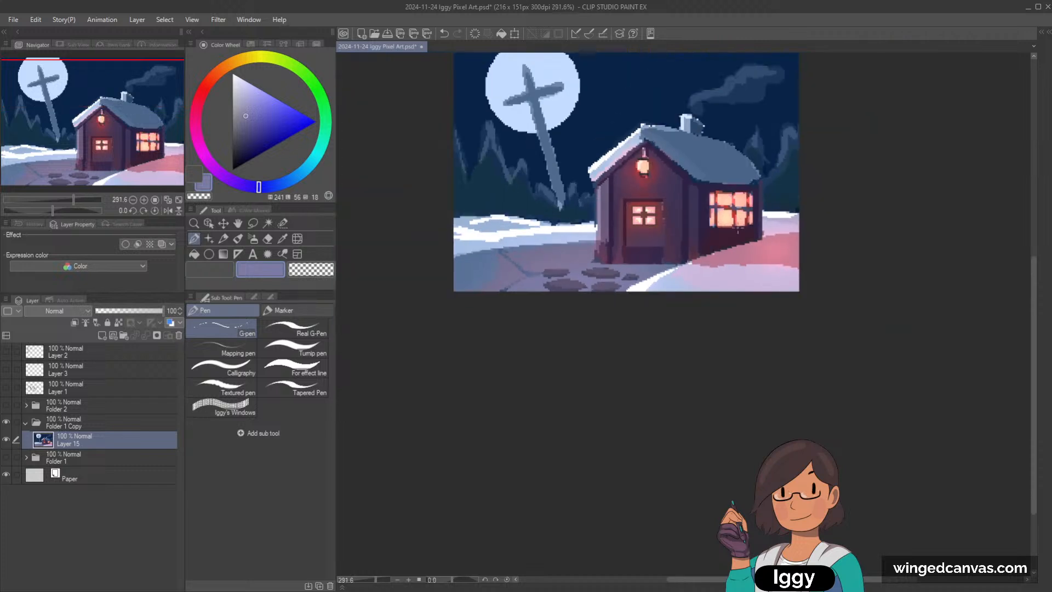
# Step: Clean up the wall and frame edge left of the door with sampled plum and dark maroon
pyautogui.scroll(4, 680, 235)
pyautogui.keyDown('alt'); pyautogui.click(561, 238); pyautogui.keyUp('alt')
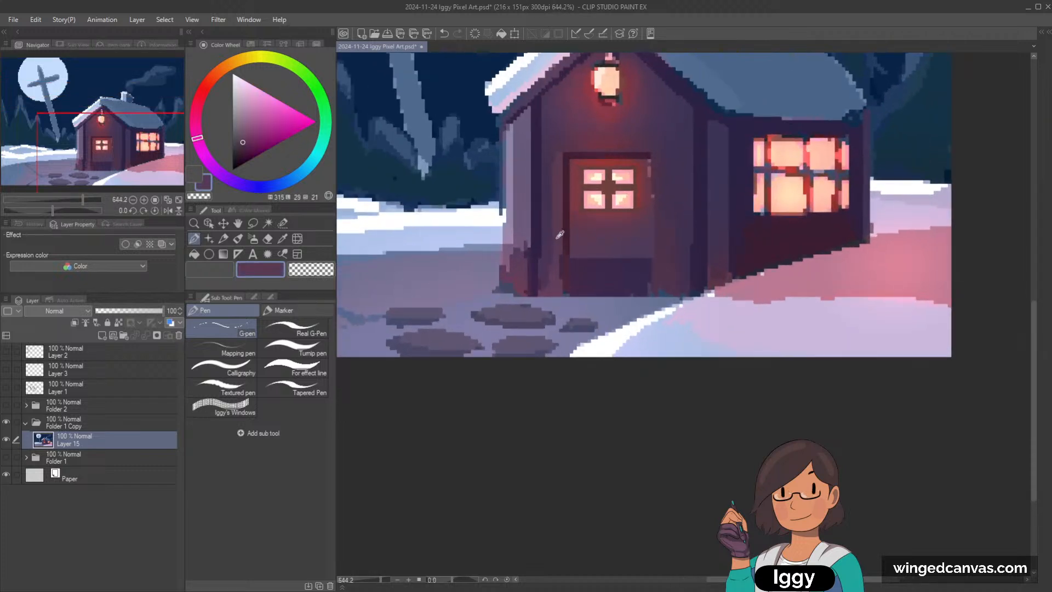
pyautogui.keyDown('alt'); pyautogui.click(559, 272); pyautogui.keyUp('alt')
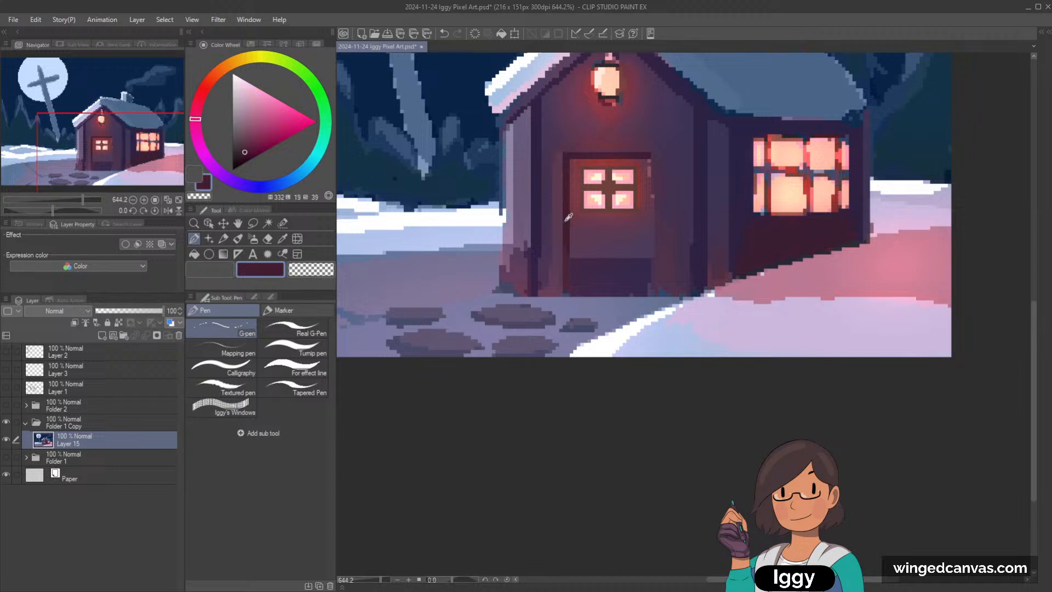
pyautogui.scroll(-3, 563, 197)
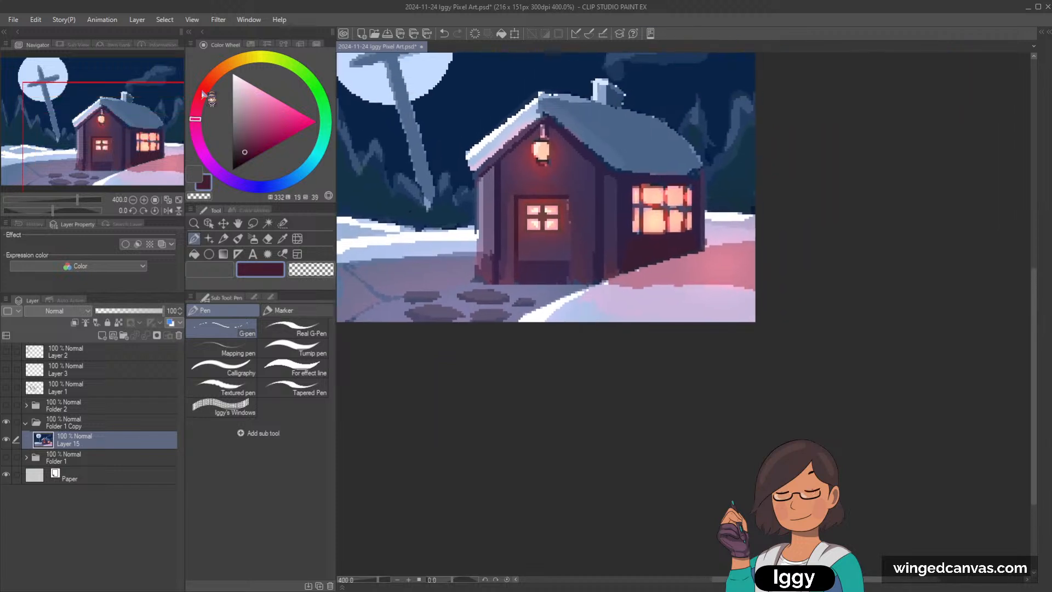
# Step: Clean up the base of the cottage's left corner with sampled wall purples and the muted violet of the adjoining snow
pyautogui.scroll(1, 601, 176)
pyautogui.keyDown('alt'); pyautogui.click(455, 253); pyautogui.keyUp('alt')
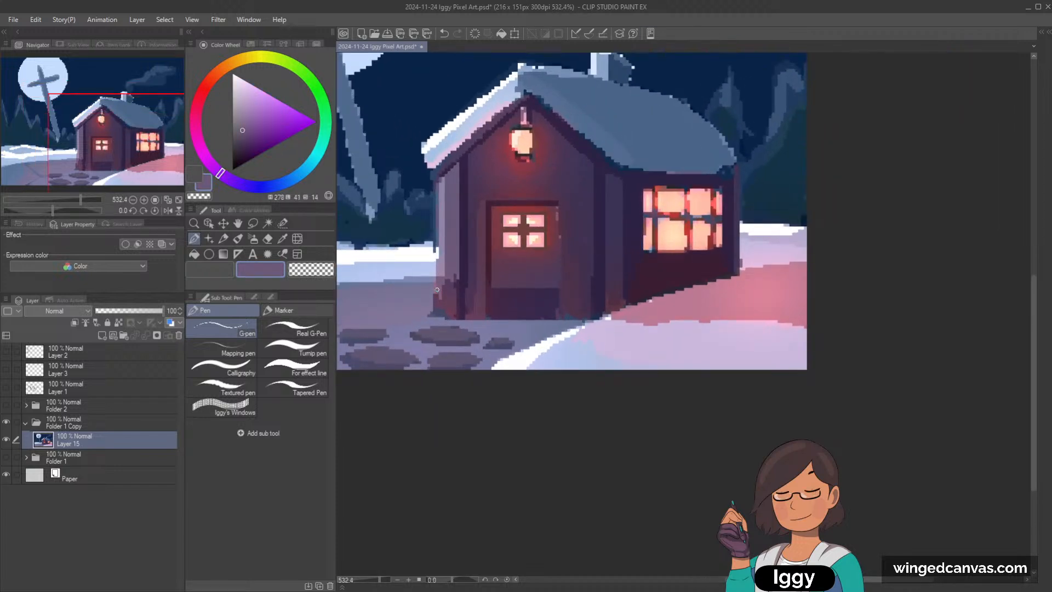
pyautogui.keyDown('alt'); pyautogui.click(442, 311); pyautogui.keyUp('alt')
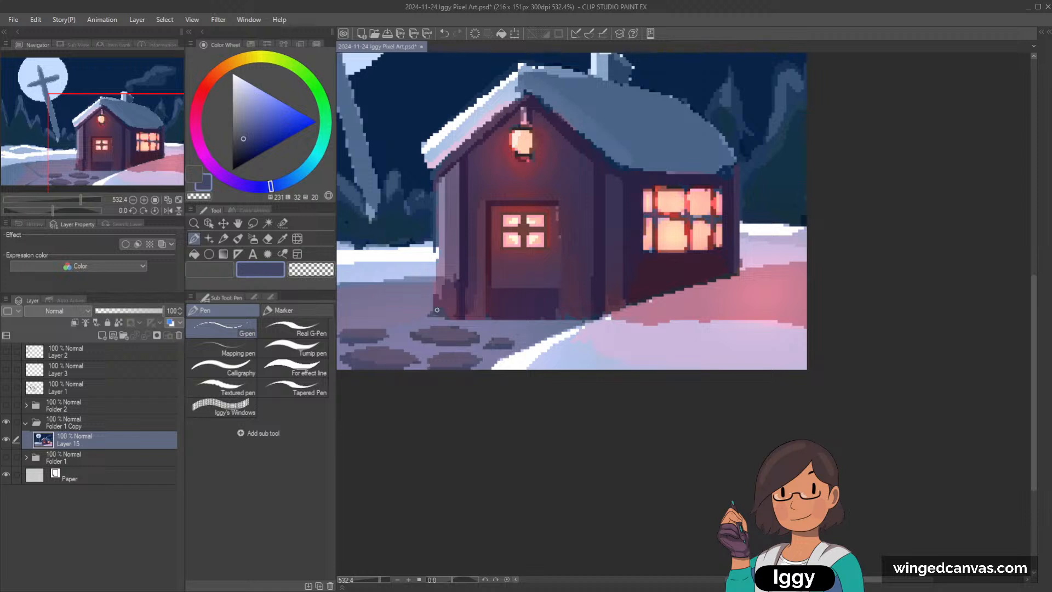
pyautogui.moveTo(437, 285); pyautogui.dragTo(443, 286)
pyautogui.keyDown('alt'); pyautogui.click(457, 299); pyautogui.keyUp('alt')
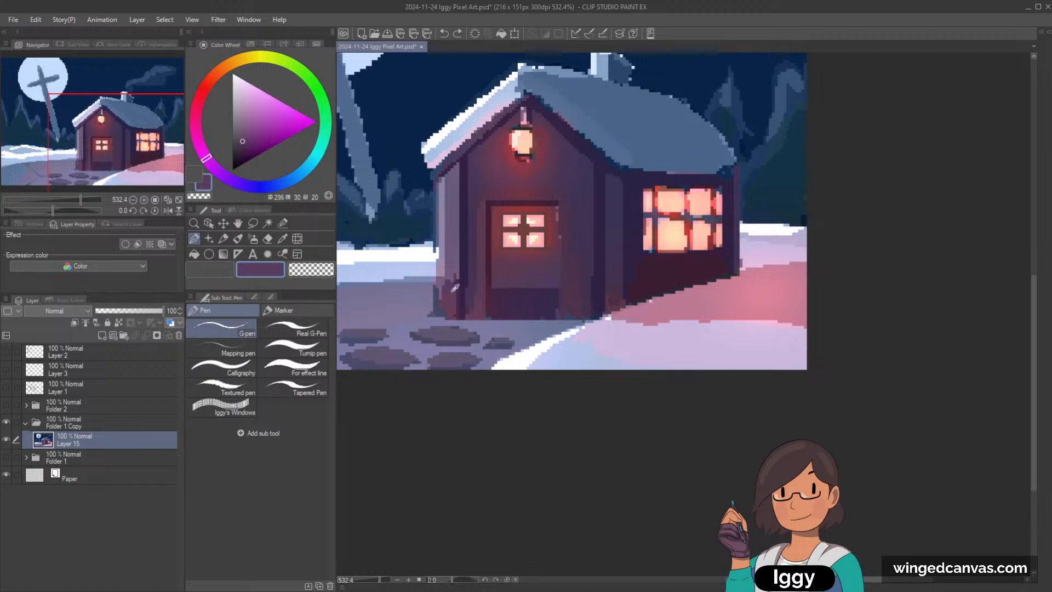
pyautogui.moveTo(438, 291)
pyautogui.mouseDown()
pyautogui.moveTo(459, 283)
pyautogui.moveTo(445, 314)
pyautogui.mouseUp()
pyautogui.keyDown('alt'); pyautogui.click(432, 300); pyautogui.keyUp('alt')
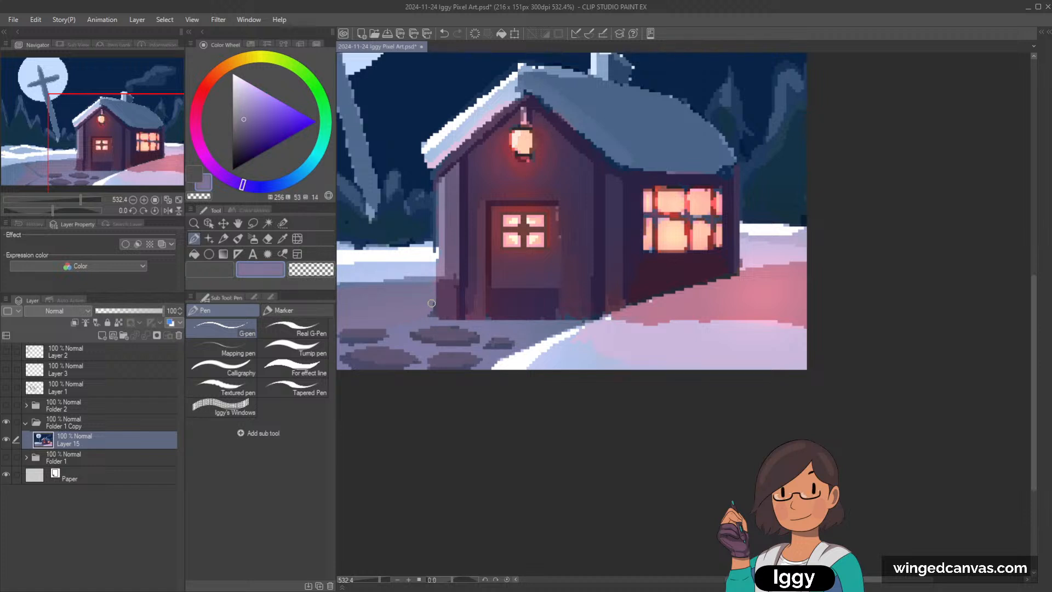
pyautogui.scroll(-3, 492, 235)
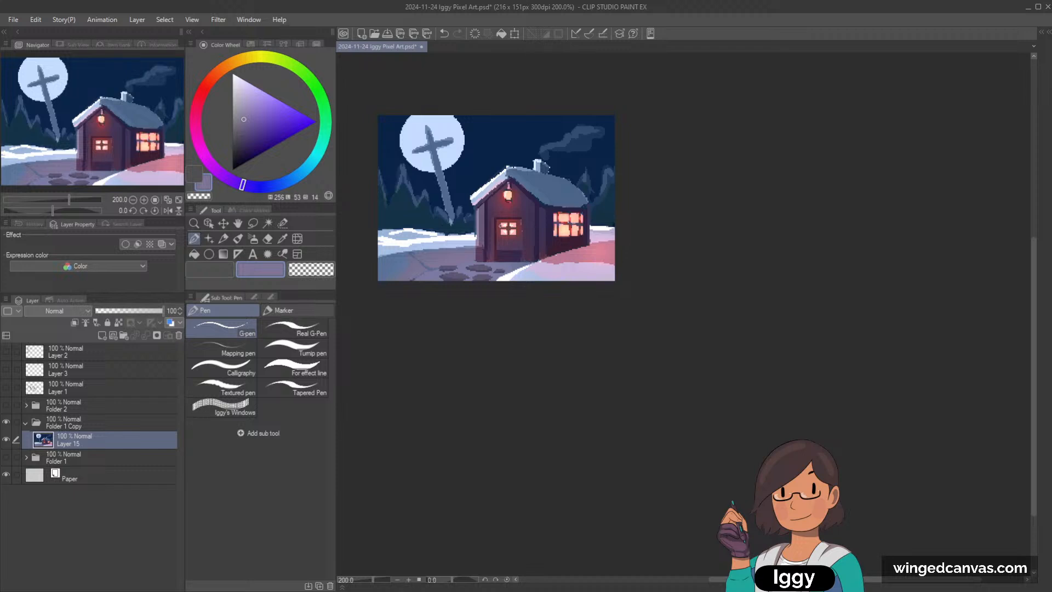
# Step: Extend the dark violet corner post right of the door into a wider vertical band down to the ground
pyautogui.scroll(3, 501, 233)
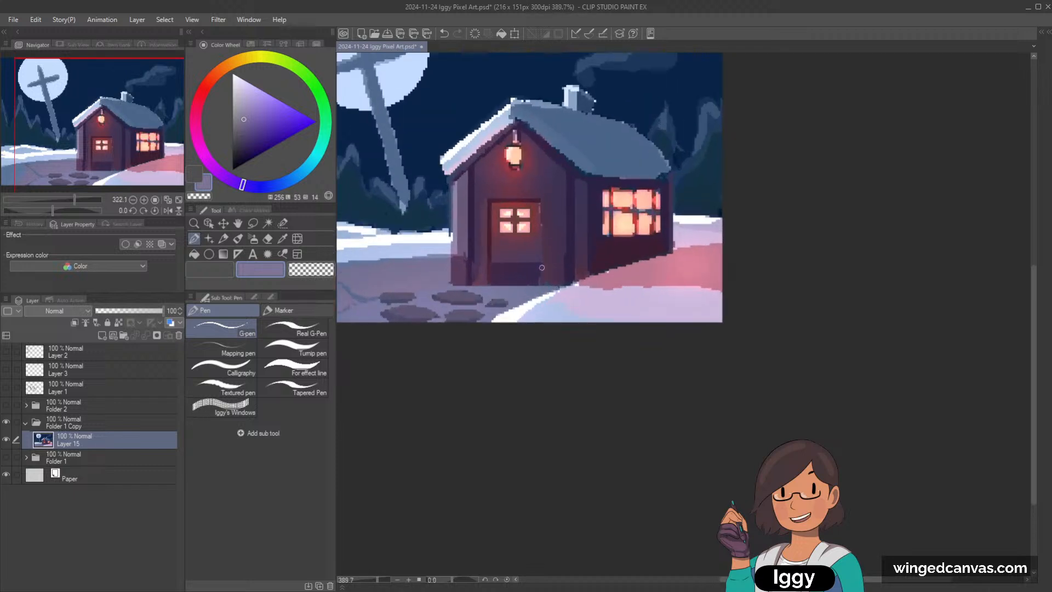
pyautogui.scroll(1, 567, 221)
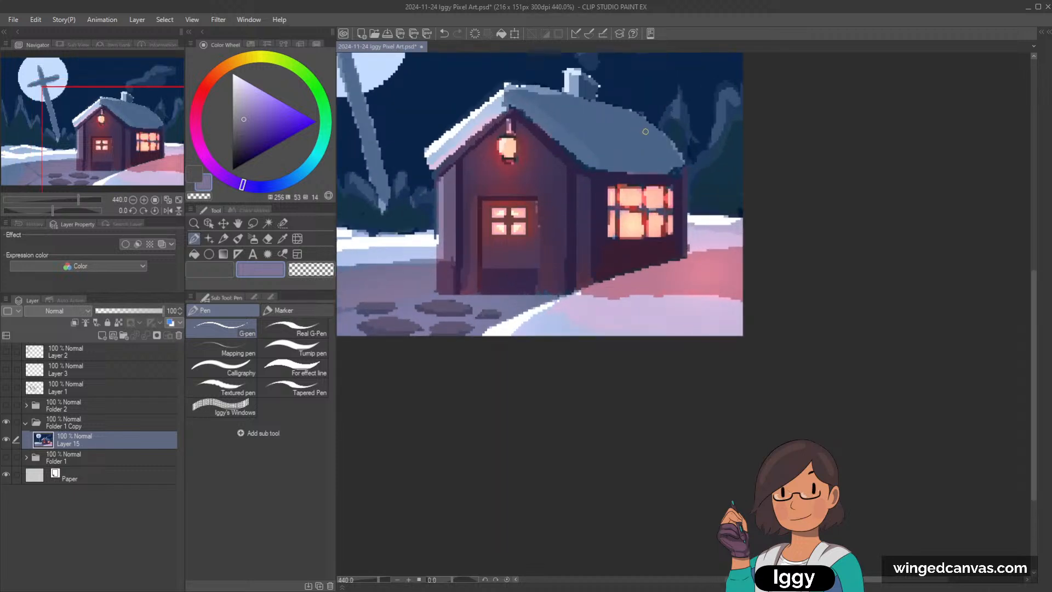
pyautogui.keyDown('alt'); pyautogui.click(571, 185); pyautogui.keyUp('alt')
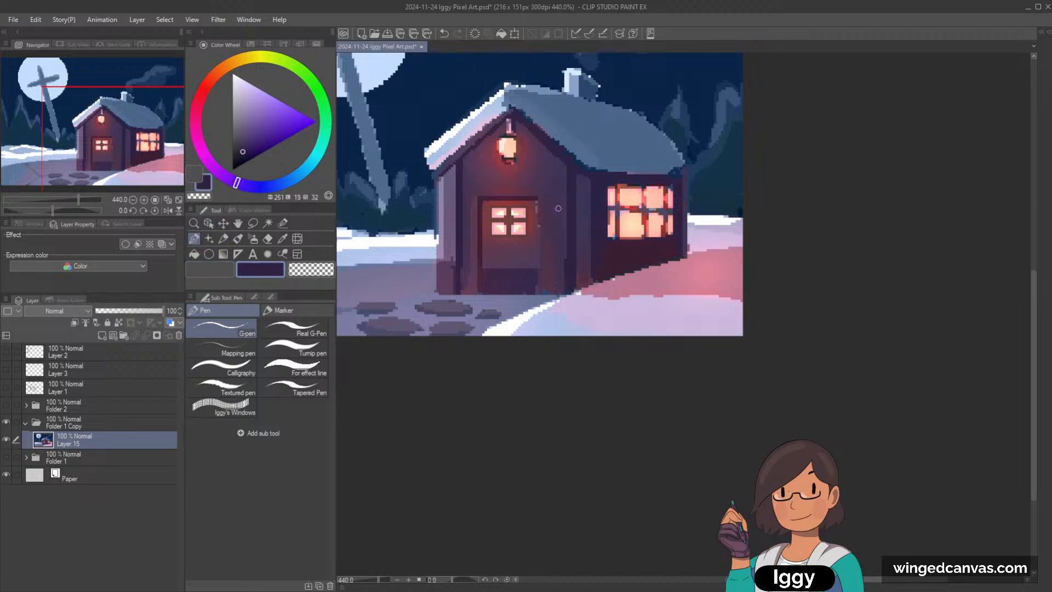
pyautogui.moveTo(565, 165)
pyautogui.mouseDown()
pyautogui.moveTo(562, 288)
pyautogui.moveTo(562, 162)
pyautogui.moveTo(563, 276)
pyautogui.mouseUp()
pyautogui.hotkey('ctrl', 'z')
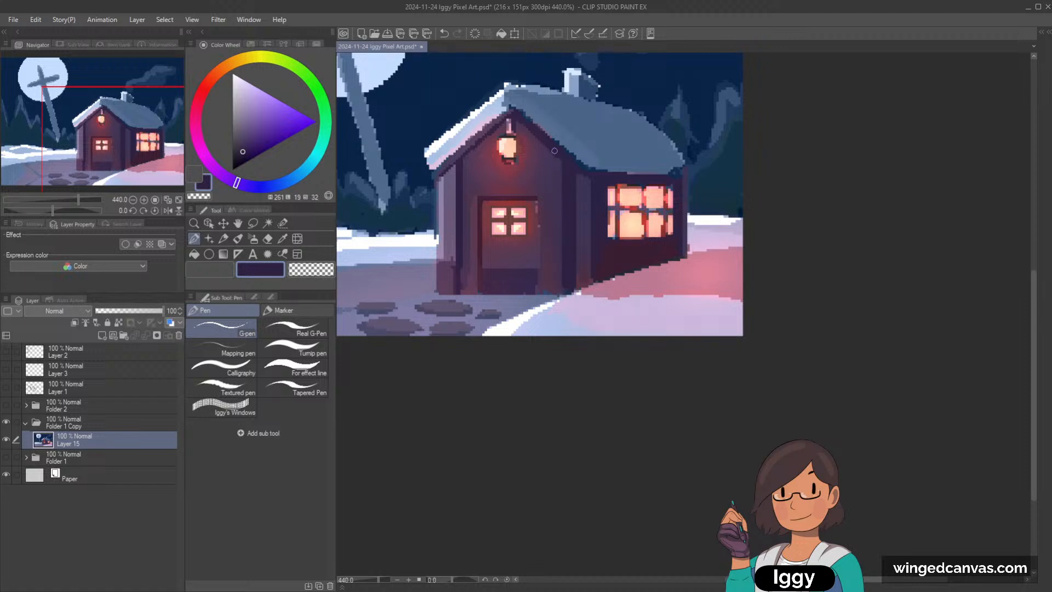
pyautogui.moveTo(559, 159); pyautogui.dragTo(558, 293)
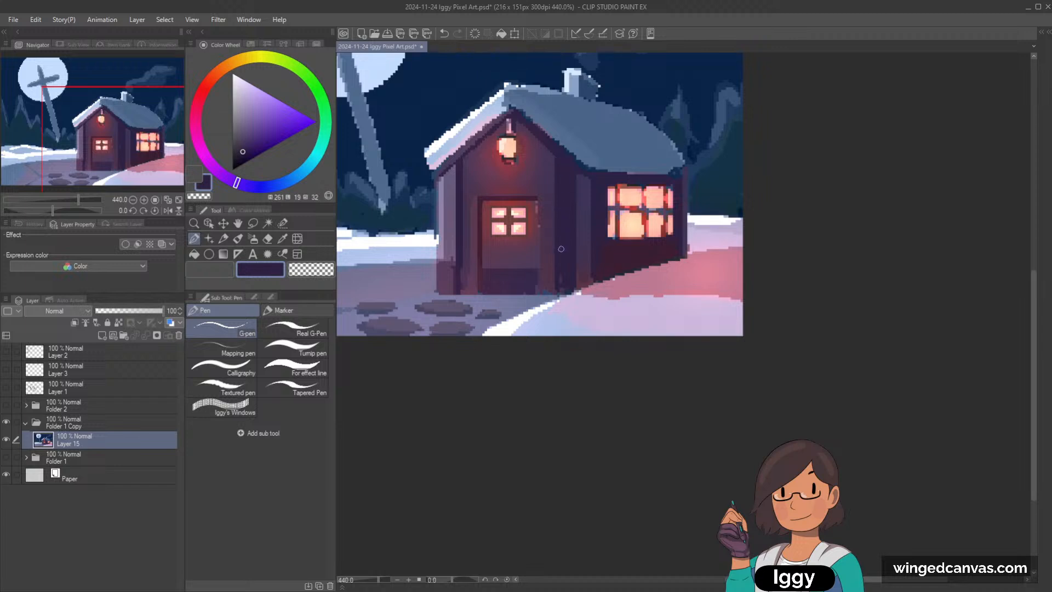
# Step: Try to paint a vertical stripe down the dark corner post with the lighter violet sampled from its side
pyautogui.keyDown('alt'); pyautogui.click(587, 199); pyautogui.keyUp('alt')
pyautogui.moveTo(575, 170); pyautogui.dragTo(572, 270)
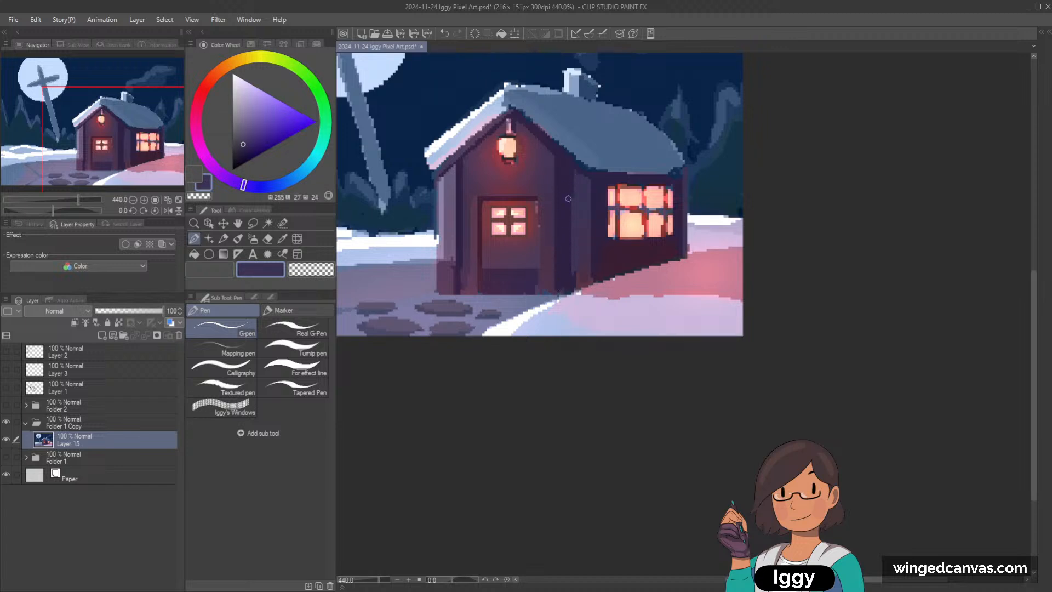
pyautogui.hotkey('ctrl', 'z')
pyautogui.moveTo(567, 169); pyautogui.dragTo(568, 291)
pyautogui.hotkey('ctrl', 'z')
pyautogui.moveTo(568, 172); pyautogui.dragTo(564, 288)
pyautogui.hotkey('ctrl', 'z')
# Step: Rework the base of the corner post right of the door with sampled plum and muted maroon
pyautogui.keyDown('alt'); pyautogui.click(589, 251); pyautogui.keyUp('alt')
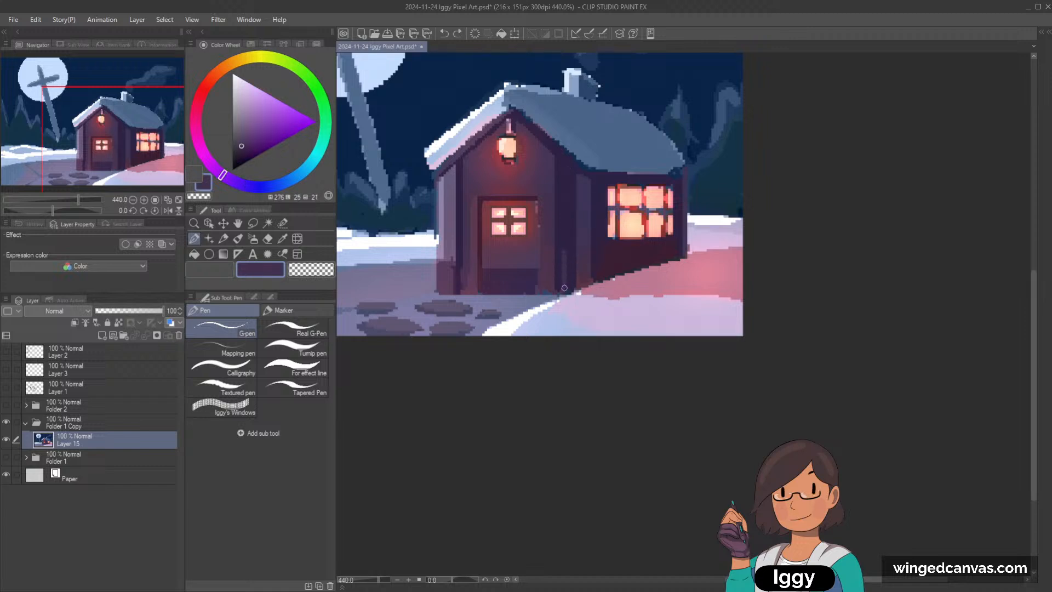
pyautogui.moveTo(569, 251)
pyautogui.mouseDown()
pyautogui.moveTo(569, 285)
pyautogui.moveTo(574, 270)
pyautogui.mouseUp()
pyautogui.keyDown('alt'); pyautogui.click(583, 278); pyautogui.keyUp('alt')
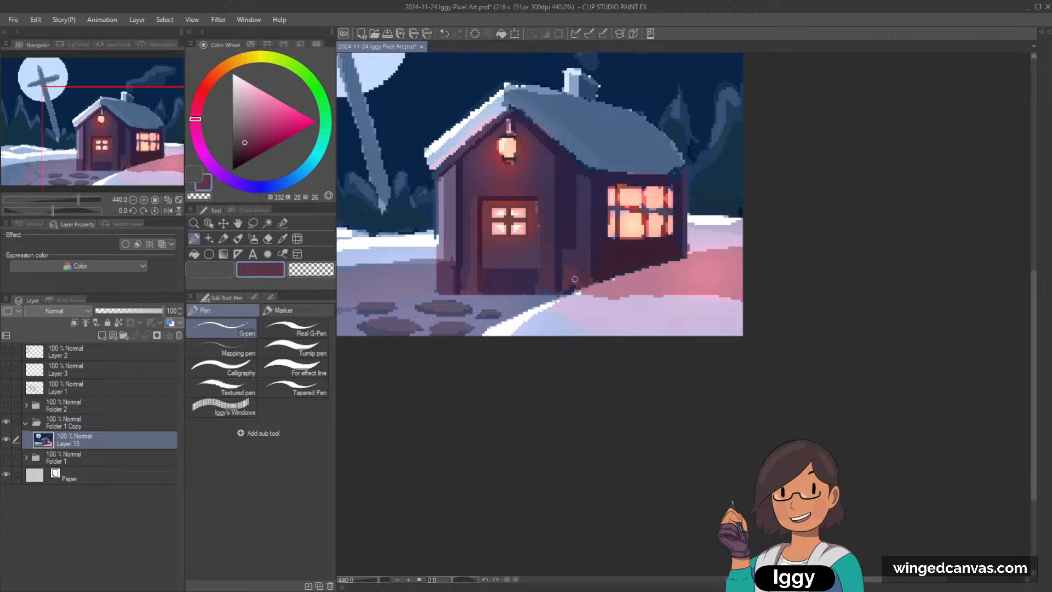
# Step: Repaint the dark corner band right of the door with sampled plum, carrying it up to the roof edge
pyautogui.keyDown('alt'); pyautogui.click(572, 220); pyautogui.keyUp('alt')
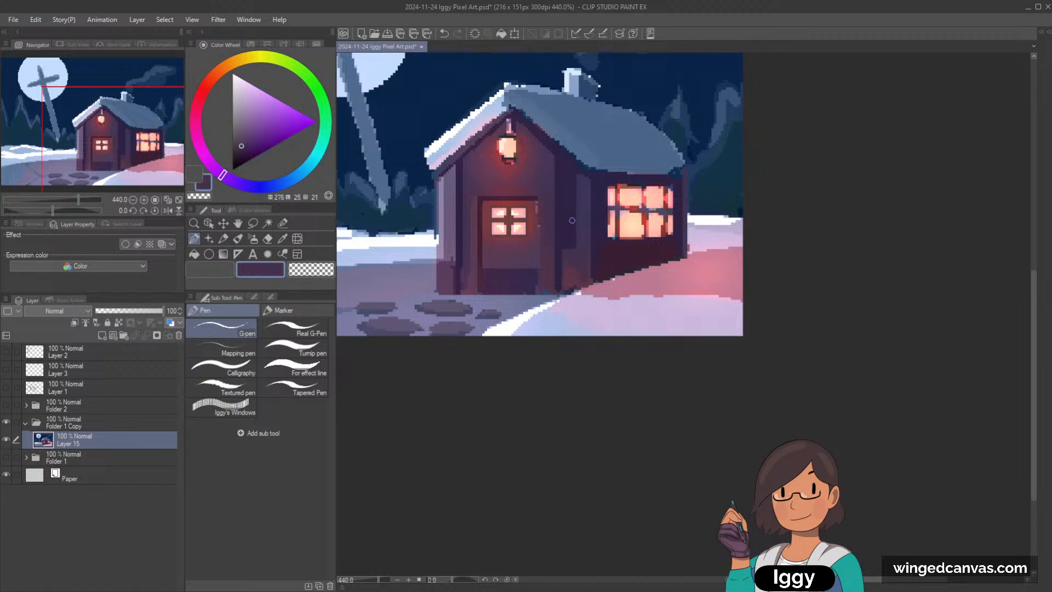
pyautogui.moveTo(565, 258)
pyautogui.mouseDown()
pyautogui.moveTo(568, 165)
pyautogui.moveTo(566, 250)
pyautogui.mouseUp()
pyautogui.hotkey('ctrl', 'z')
pyautogui.moveTo(567, 182); pyautogui.dragTo(574, 246)
pyautogui.moveTo(566, 196); pyautogui.dragTo(566, 166)
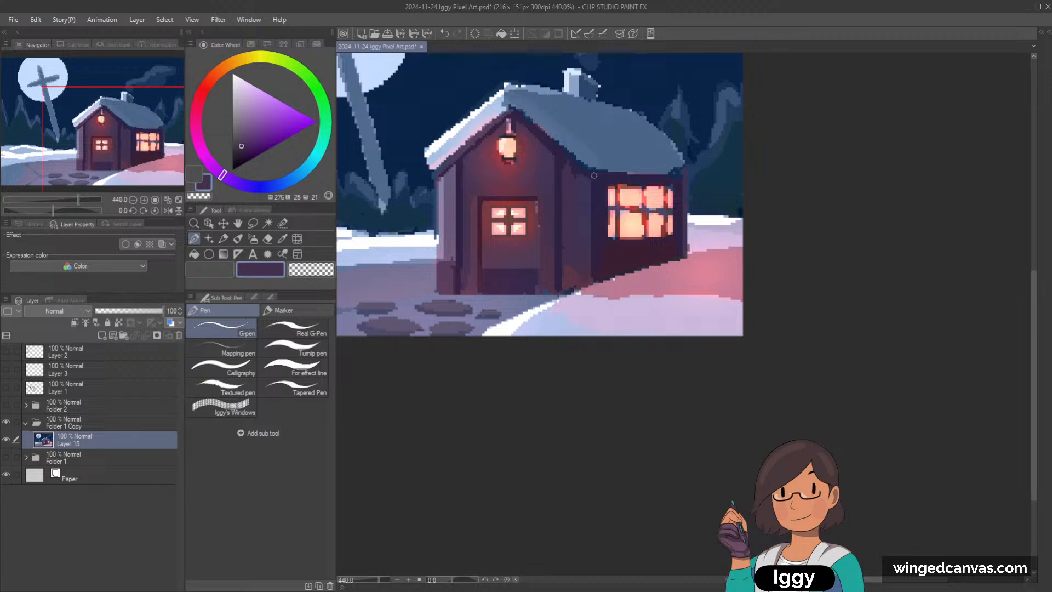
# Step: Try to darken the outer strip of the corner post with dark violet sampled from the walls
pyautogui.keyDown('alt'); pyautogui.click(568, 240); pyautogui.keyUp('alt')
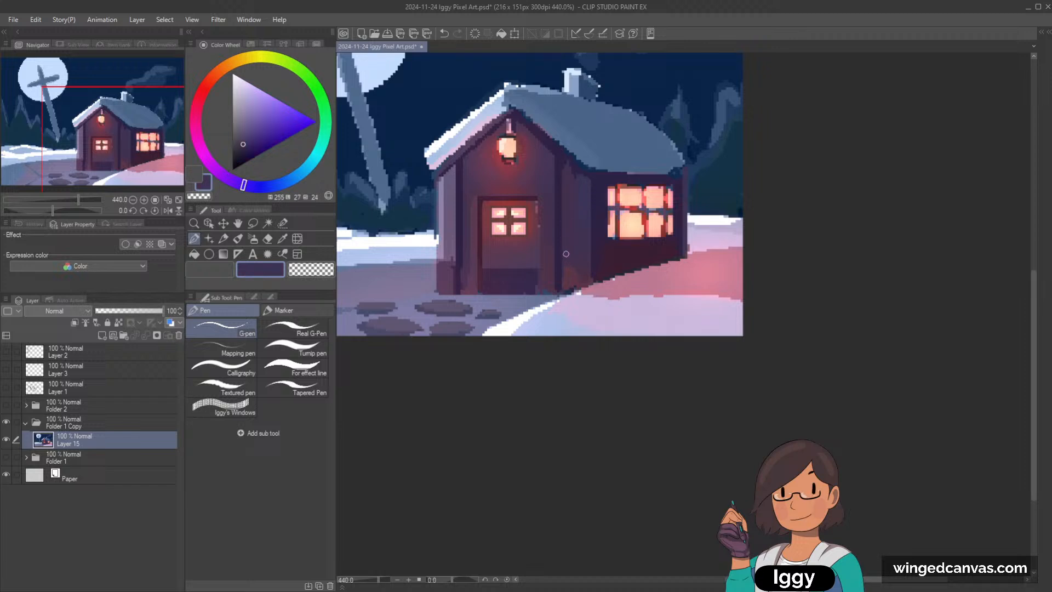
pyautogui.keyDown('alt'); pyautogui.click(583, 221); pyautogui.keyUp('alt')
pyautogui.moveTo(586, 179); pyautogui.dragTo(584, 252)
pyautogui.hotkey('ctrl', 'z')
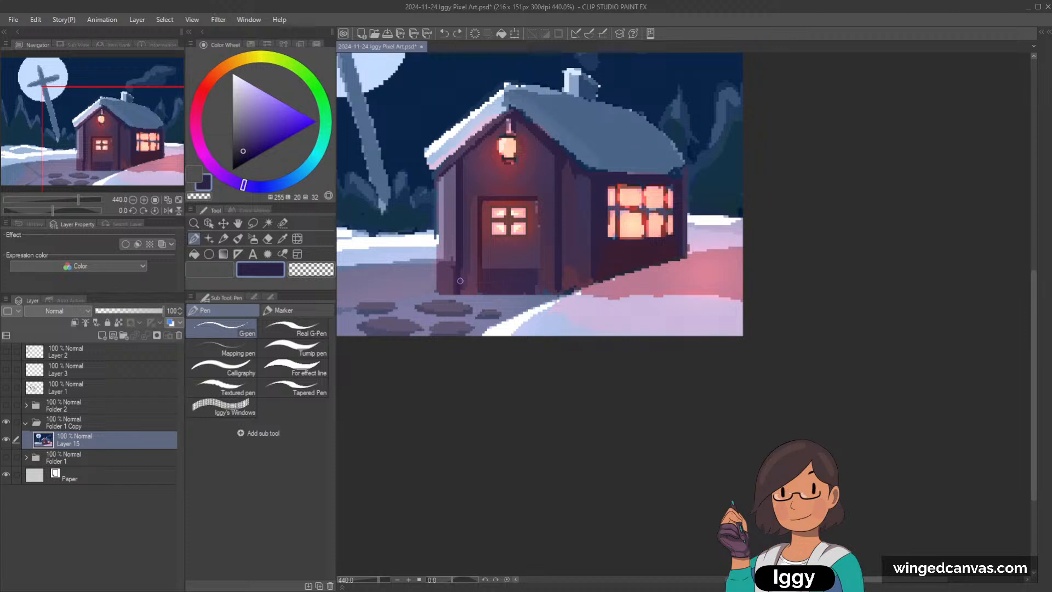
pyautogui.keyDown('alt'); pyautogui.click(465, 201); pyautogui.keyUp('alt')
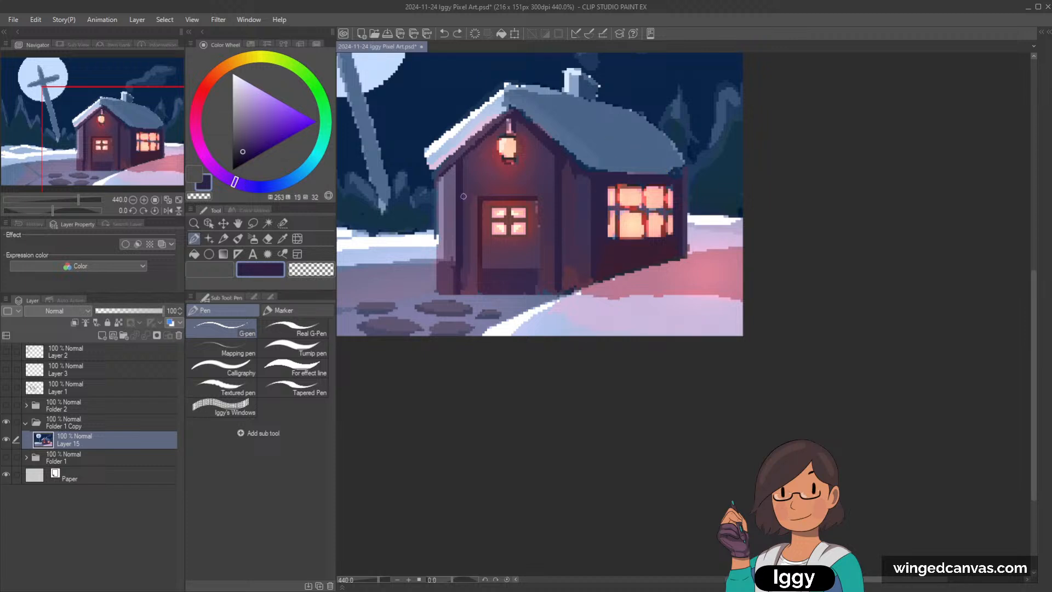
pyautogui.moveTo(585, 185); pyautogui.dragTo(585, 232)
pyautogui.hotkey('ctrl', 'z')
# Step: Darken the outer strip of the corner post from the eave to the ground with the dark violet of the side wall
pyautogui.keyDown('alt'); pyautogui.click(596, 202); pyautogui.keyUp('alt')
pyautogui.moveTo(583, 176); pyautogui.dragTo(580, 282)
pyautogui.moveTo(585, 174)
pyautogui.mouseDown()
pyautogui.moveTo(582, 286)
pyautogui.moveTo(588, 266)
pyautogui.mouseUp()
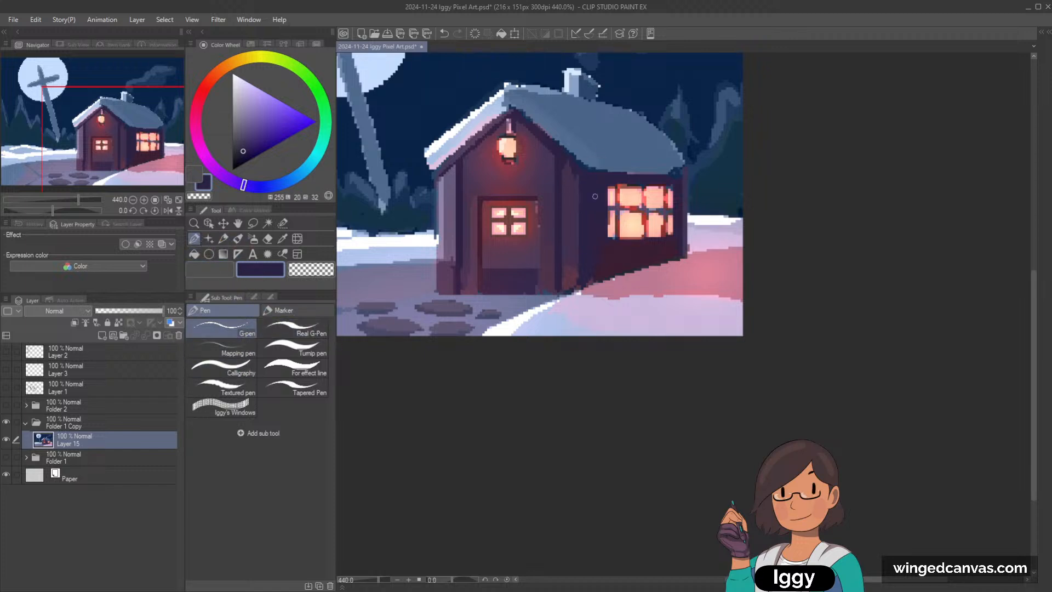
# Step: Try strokes on the door frame's edge and across the front wall beside and above the door
pyautogui.moveTo(540, 216)
pyautogui.mouseDown()
pyautogui.moveTo(556, 218)
pyautogui.moveTo(539, 224)
pyautogui.mouseUp()
pyautogui.click(310, 121)
pyautogui.moveTo(464, 218); pyautogui.dragTo(479, 218)
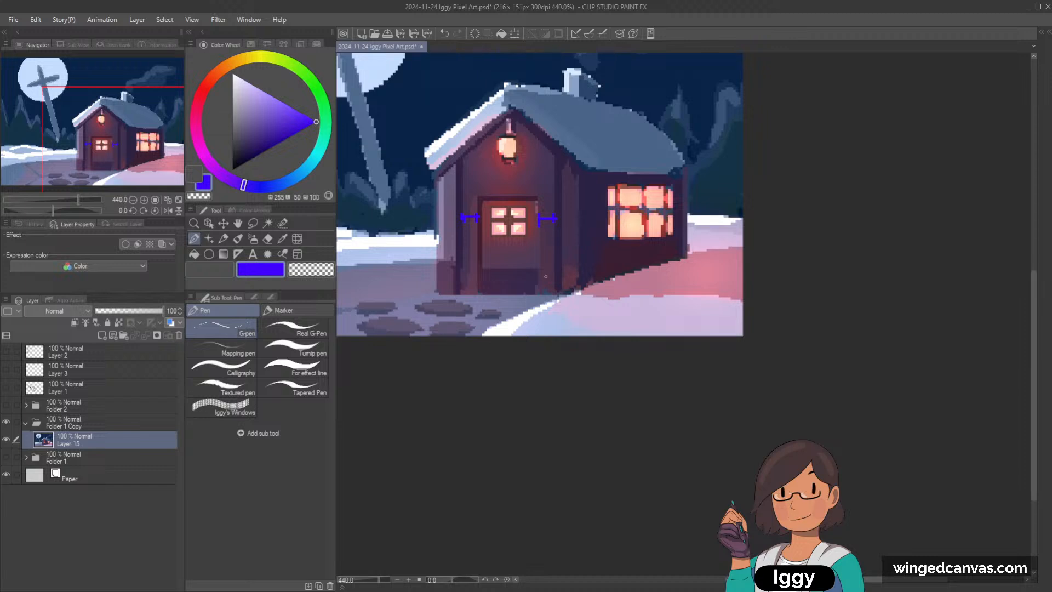
pyautogui.hotkey('ctrl', 'z')
pyautogui.hotkey('ctrl', 'z')
pyautogui.hotkey('ctrl', 'z')
pyautogui.hotkey('ctrl', 'z')
pyautogui.hotkey('ctrl', 'z')
pyautogui.hotkey('ctrl', 'z')
pyautogui.hotkey('ctrl', 'z')
pyautogui.hotkey('ctrl', 'z')
pyautogui.moveTo(511, 182); pyautogui.dragTo(476, 182)
pyautogui.hotkey('ctrl', 'z')
pyautogui.hotkey('ctrl', 'z')
pyautogui.hotkey('ctrl', 'z')
# Step: Touch up the front wall's edge below the roof's right slope with sampled wall purples
pyautogui.keyDown('alt'); pyautogui.click(549, 145); pyautogui.keyUp('alt')
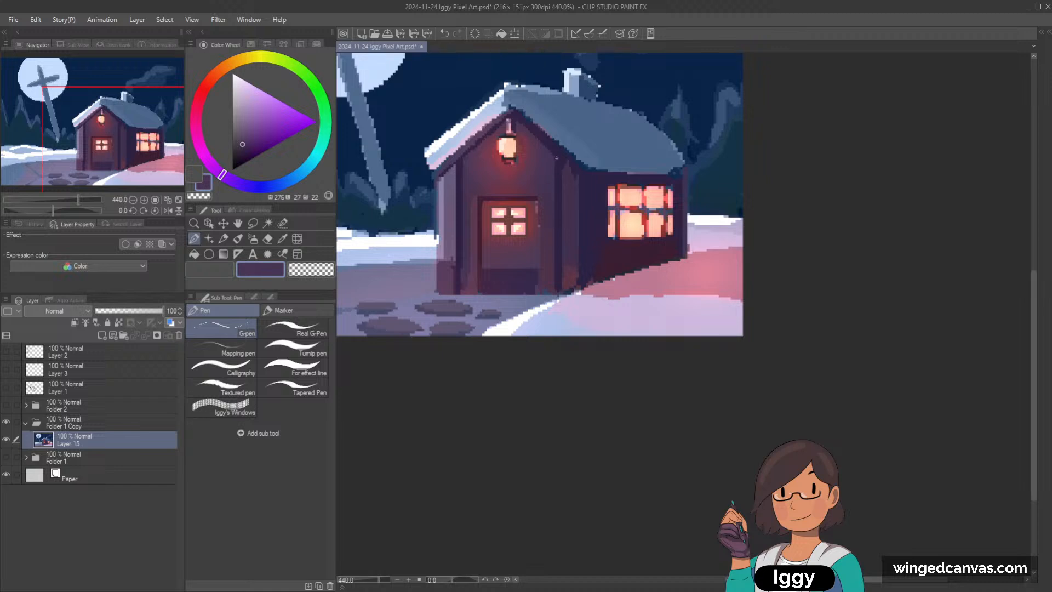
pyautogui.hotkey('ctrl', 'z')
pyautogui.keyDown('alt'); pyautogui.click(554, 191); pyautogui.keyUp('alt')
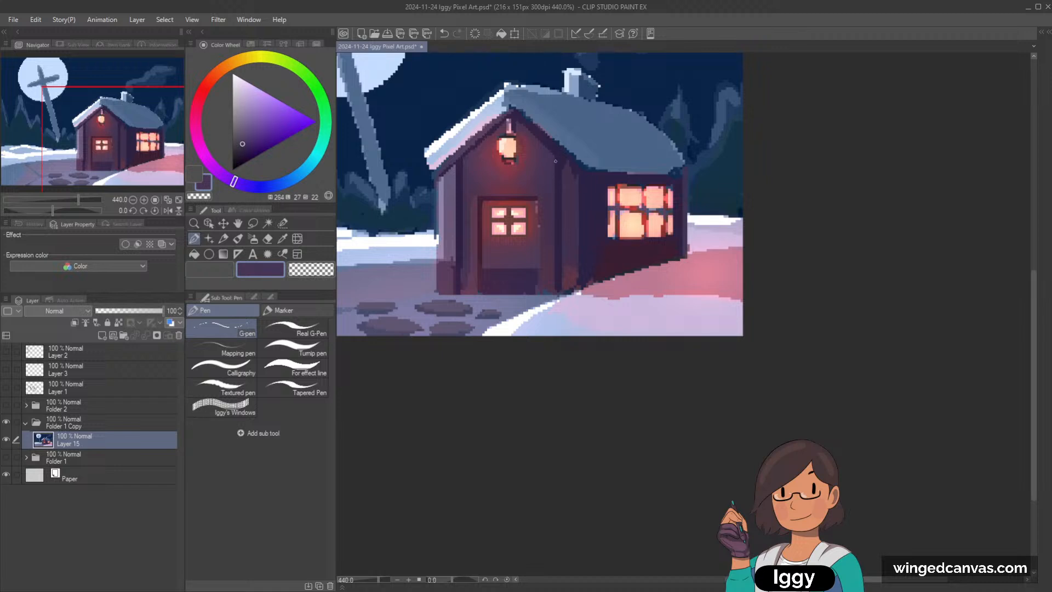
# Step: Clean up the dark gable trim and adjoining wall pixels under the roof's left slope with sampled dark violet and plum
pyautogui.scroll(2, 475, 141)
pyautogui.keyDown('alt'); pyautogui.click(456, 160); pyautogui.keyUp('alt')
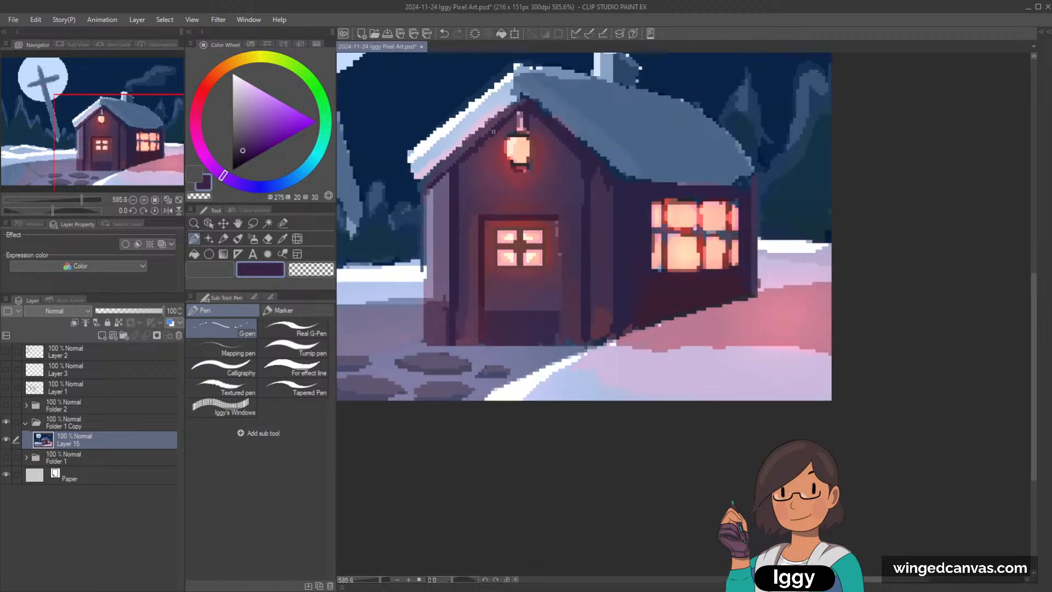
pyautogui.keyDown('alt'); pyautogui.click(465, 149); pyautogui.keyUp('alt')
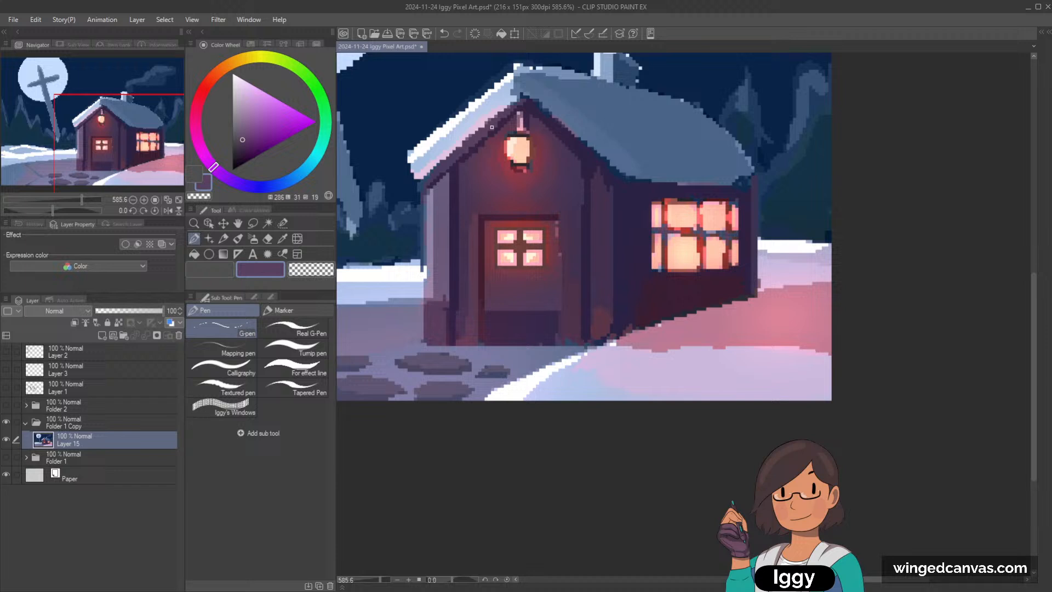
pyautogui.keyDown('alt'); pyautogui.click(467, 159); pyautogui.keyUp('alt')
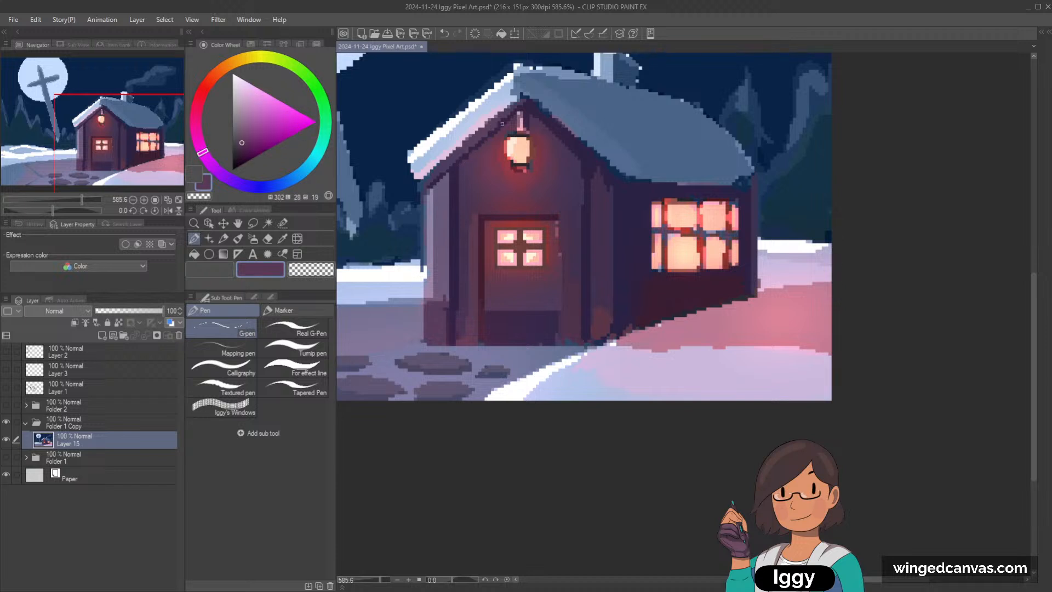
pyautogui.keyDown('alt'); pyautogui.click(476, 146); pyautogui.keyUp('alt')
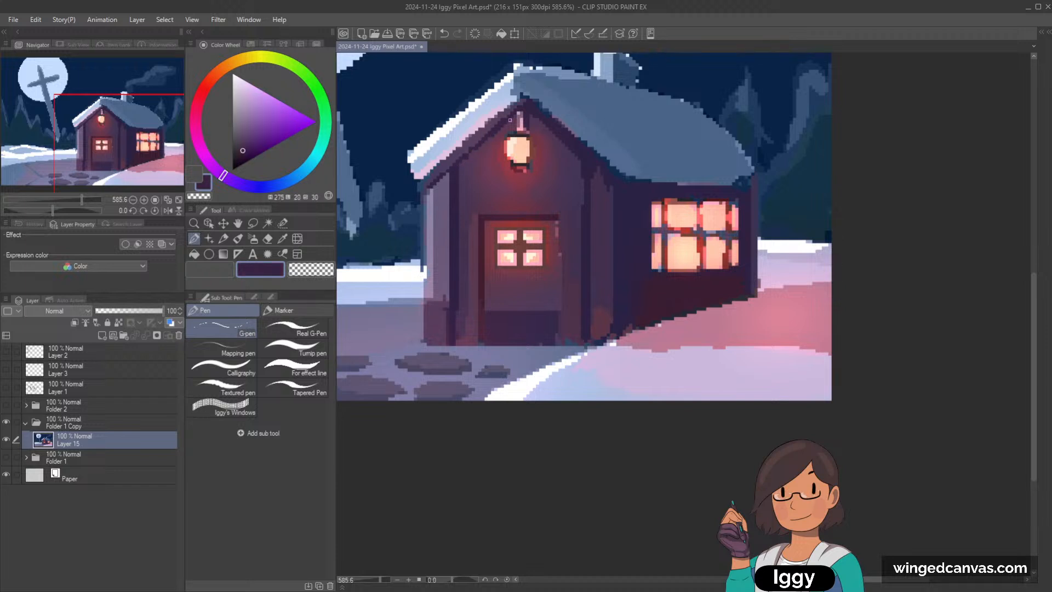
pyautogui.keyDown('alt'); pyautogui.click(465, 153); pyautogui.keyUp('alt')
pyautogui.keyDown('alt'); pyautogui.click(465, 153); pyautogui.keyUp('alt')
pyautogui.keyDown('alt'); pyautogui.click(473, 154); pyautogui.keyUp('alt')
pyautogui.keyDown('alt'); pyautogui.click(467, 157); pyautogui.keyUp('alt')
pyautogui.keyDown('alt'); pyautogui.click(467, 160); pyautogui.keyUp('alt')
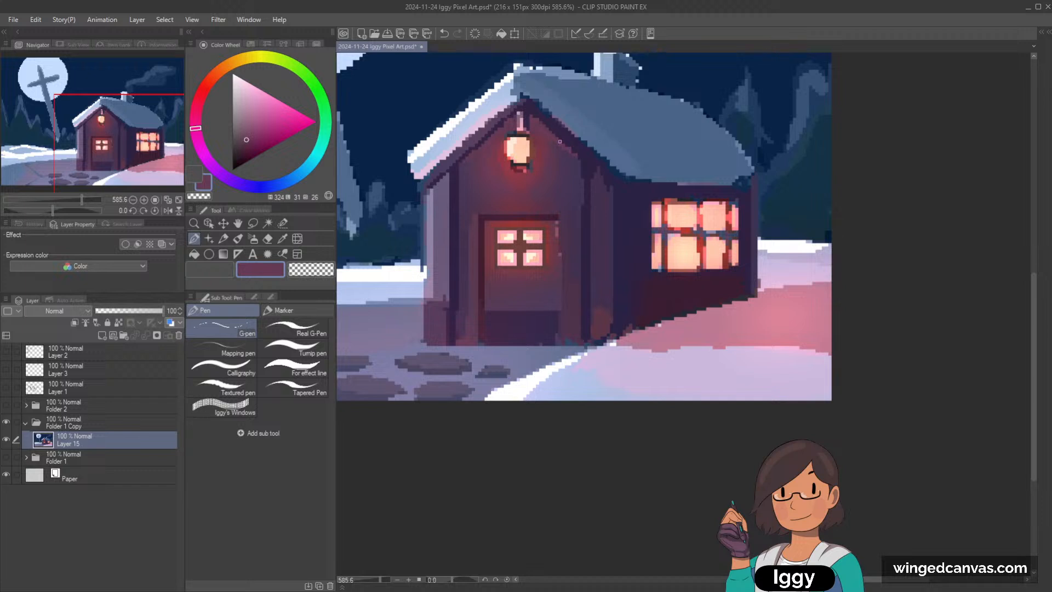
# Step: Shade the white snow on the roof's left slope with sampled light blue
pyautogui.scroll(-4, 572, 132)
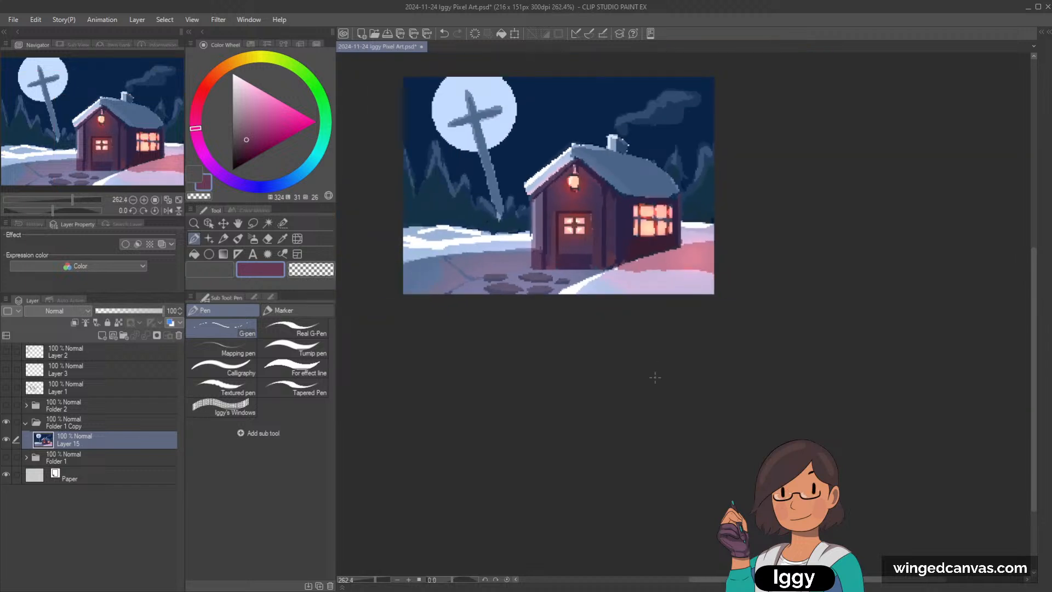
pyautogui.scroll(4, 656, 377)
pyautogui.moveTo(656, 377); pyautogui.dragTo(637, 401)
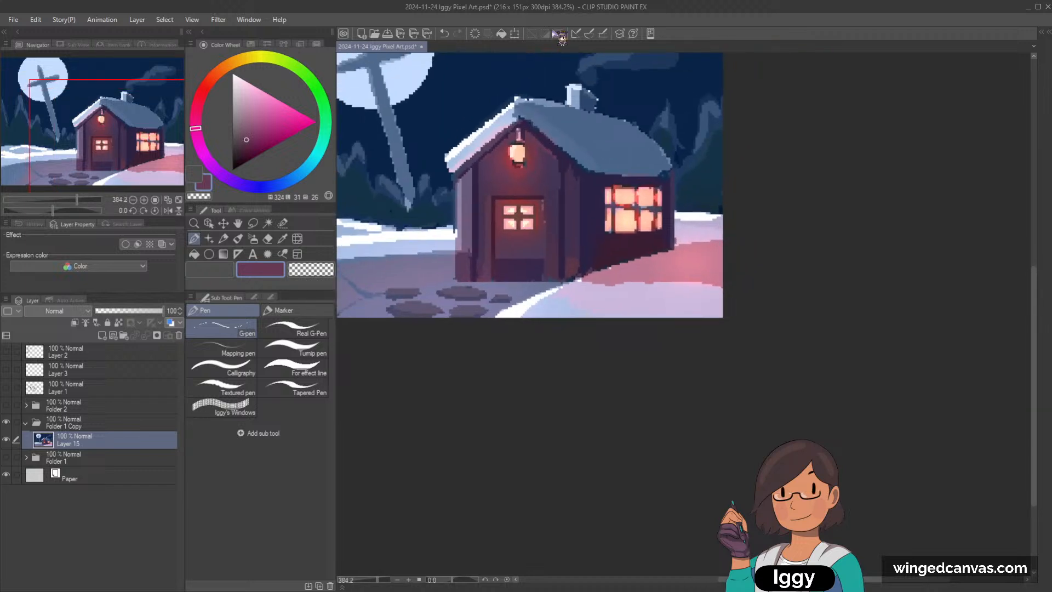
pyautogui.scroll(1, 521, 71)
pyautogui.keyDown('alt'); pyautogui.click(503, 114); pyautogui.keyUp('alt')
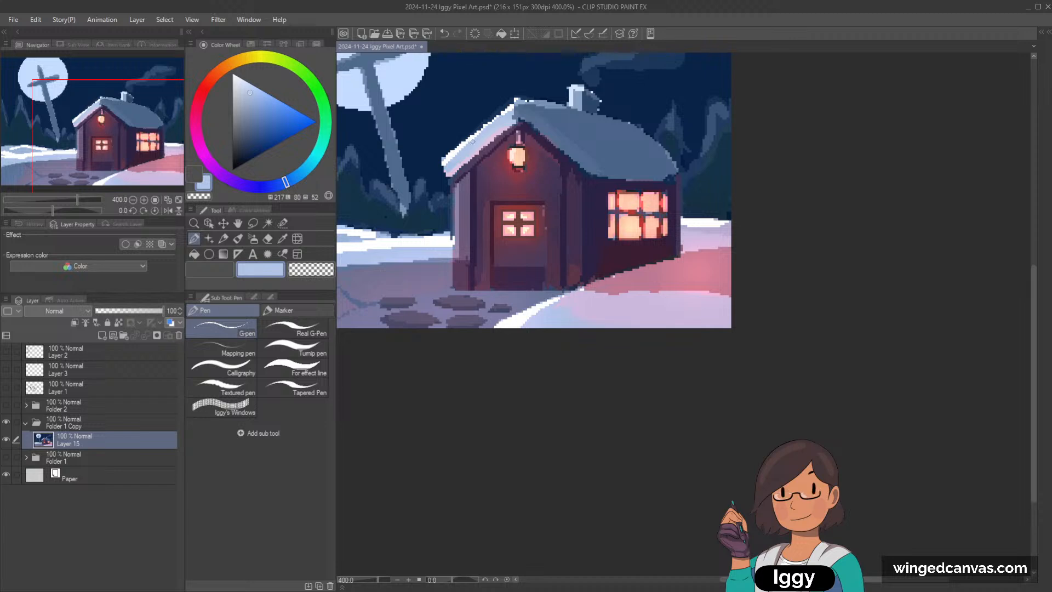
pyautogui.moveTo(508, 111); pyautogui.dragTo(455, 160)
# Step: Paint a white highlight along the snowy edge of the roof with sampled white, redoing it on a rotated canvas
pyautogui.keyDown('alt'); pyautogui.click(511, 107); pyautogui.keyUp('alt')
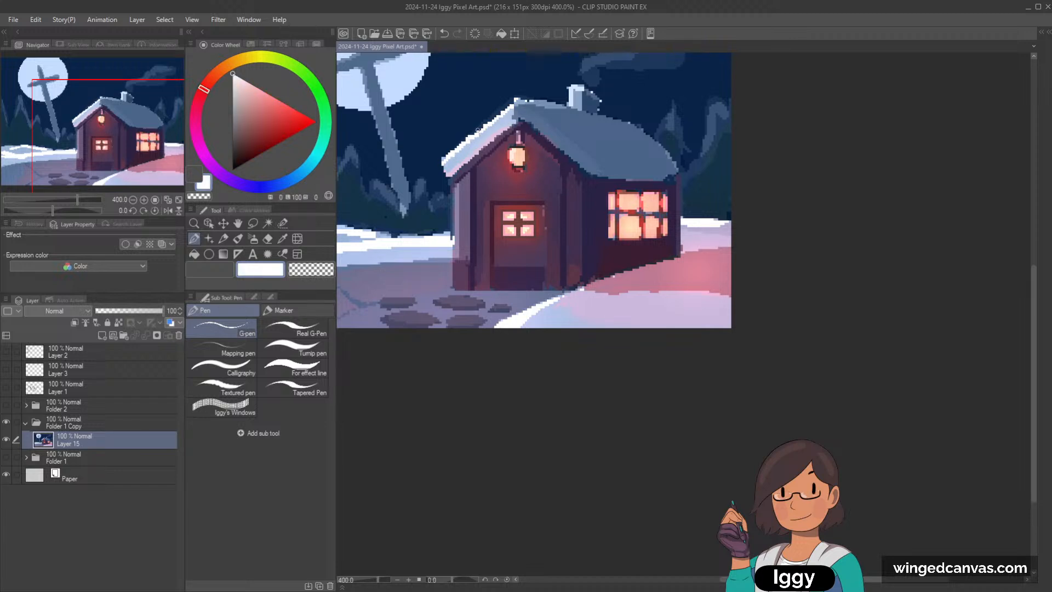
pyautogui.moveTo(478, 130)
pyautogui.mouseDown()
pyautogui.moveTo(516, 100)
pyautogui.moveTo(443, 161)
pyautogui.moveTo(596, 87)
pyautogui.moveTo(492, 177)
pyautogui.moveTo(483, 176)
pyautogui.mouseUp()
pyautogui.press('-')
pyautogui.press('-')
pyautogui.press('-')
pyautogui.press('-')
pyautogui.press('-')
pyautogui.hotkey('ctrl', 'z')
pyautogui.press('^')
pyautogui.press('^')
pyautogui.press('^')
pyautogui.press('^')
pyautogui.press('^')
pyautogui.press('^')
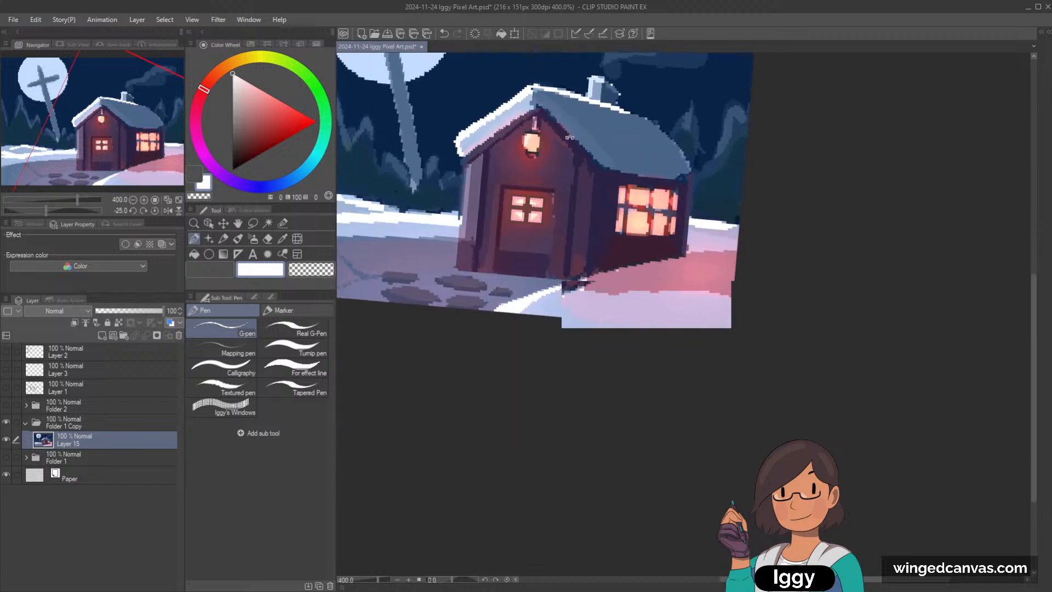
pyautogui.scroll(-3, 597, 167)
pyautogui.press('-')
pyautogui.scroll(1, 581, 222)
# Step: Try white and a pale grey-blue along the snowbank's edge beside the stone path
pyautogui.keyDown('alt'); pyautogui.click(545, 283); pyautogui.keyUp('alt')
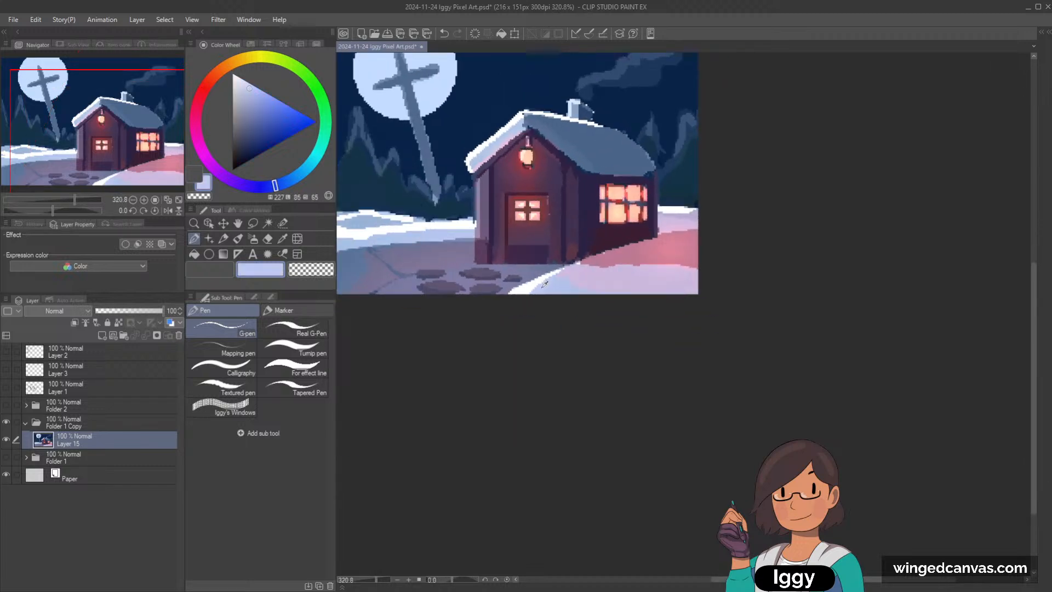
pyautogui.keyDown('alt'); pyautogui.click(537, 280); pyautogui.keyUp('alt')
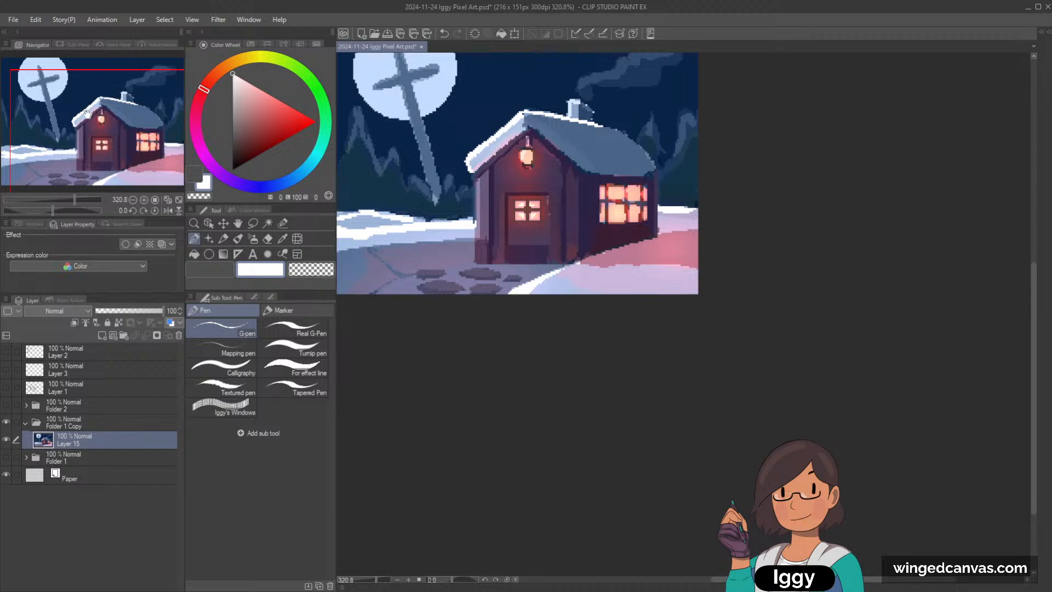
pyautogui.moveTo(525, 287); pyautogui.dragTo(538, 288)
pyautogui.click(296, 179)
pyautogui.moveTo(237, 84); pyautogui.dragTo(239, 96)
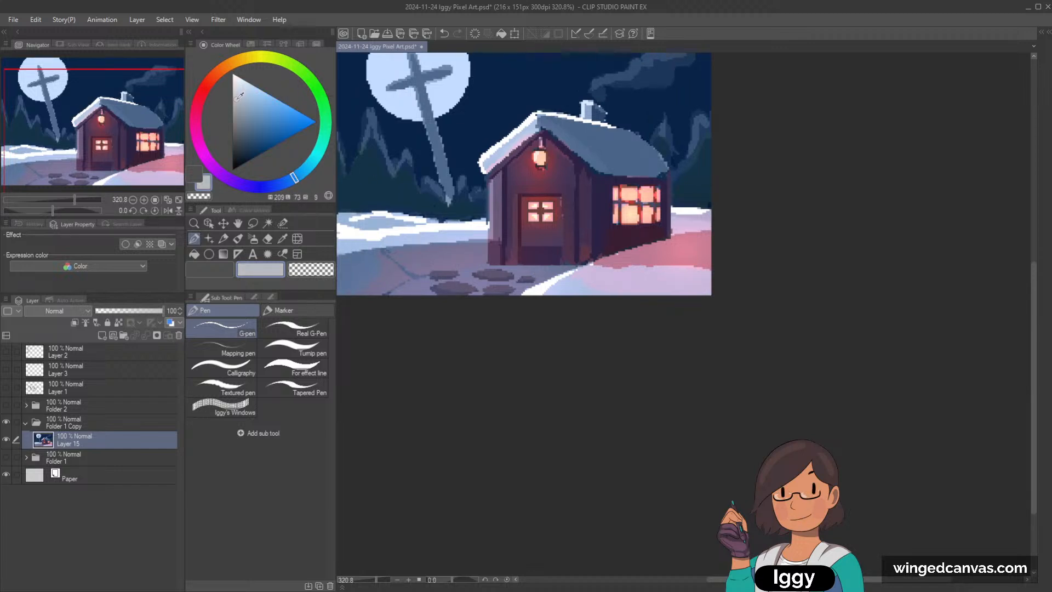
pyautogui.keyDown('alt'); pyautogui.click(545, 288); pyautogui.keyUp('alt')
pyautogui.click(280, 183)
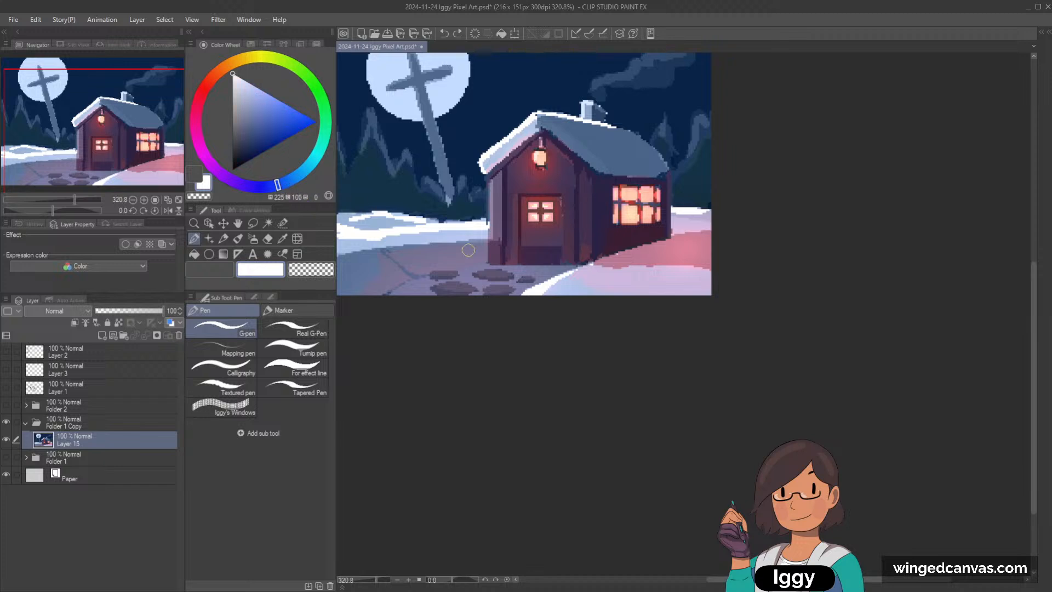
# Step: Recolour the snowbank's edge beside the stone path with a light blue
pyautogui.moveTo(280, 182); pyautogui.dragTo(294, 177)
pyautogui.click(246, 87)
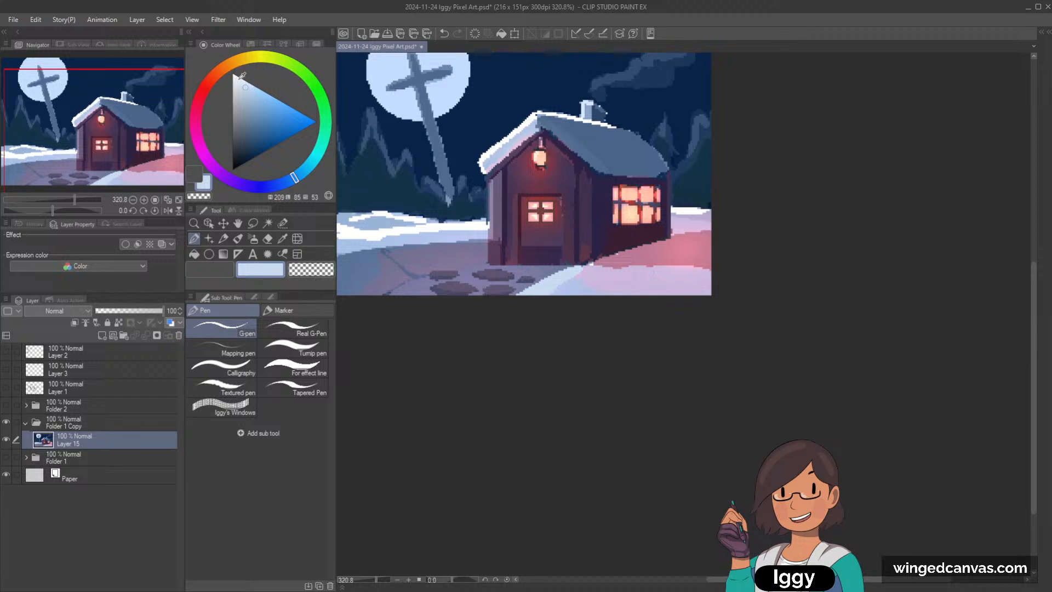
pyautogui.click(233, 71)
# Step: Repaint the white areas of the distant snow left of the cottage with the light blue of the snowbank
pyautogui.moveTo(555, 305); pyautogui.dragTo(634, 342)
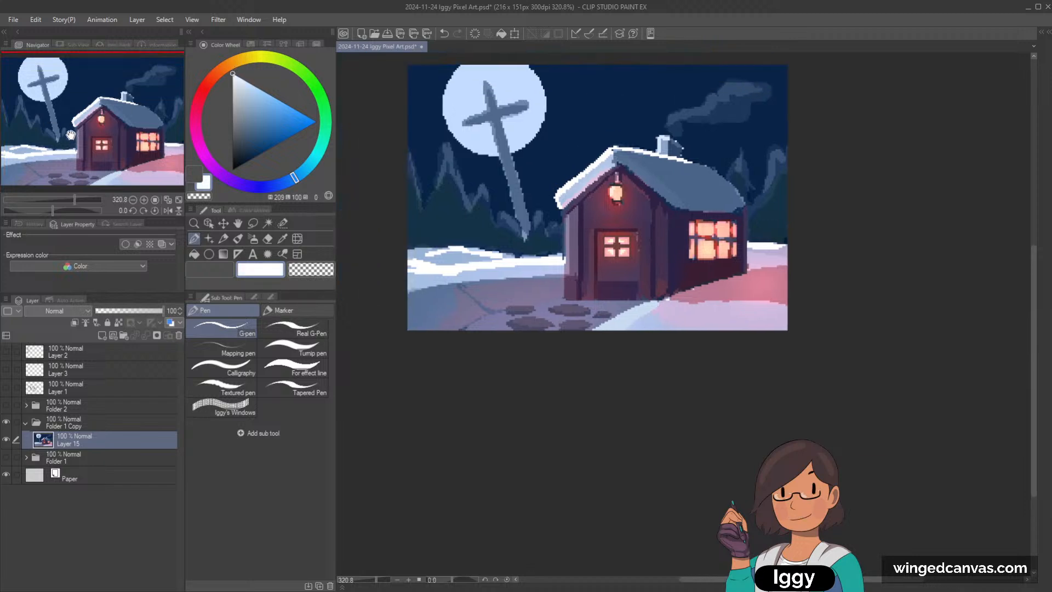
pyautogui.press('-')
pyautogui.keyDown('alt'); pyautogui.click(645, 305); pyautogui.keyUp('alt')
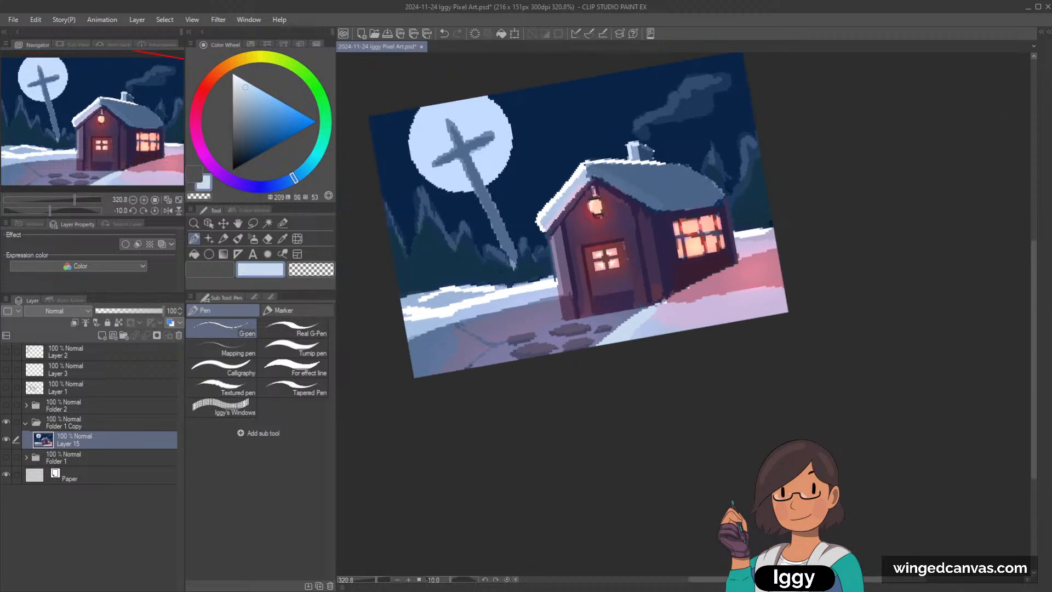
pyautogui.moveTo(413, 316)
pyautogui.mouseDown()
pyautogui.moveTo(446, 312)
pyautogui.moveTo(405, 314)
pyautogui.moveTo(550, 283)
pyautogui.mouseUp()
pyautogui.moveTo(481, 310)
pyautogui.mouseDown()
pyautogui.moveTo(431, 319)
pyautogui.moveTo(439, 313)
pyautogui.moveTo(423, 301)
pyautogui.moveTo(513, 281)
pyautogui.mouseUp()
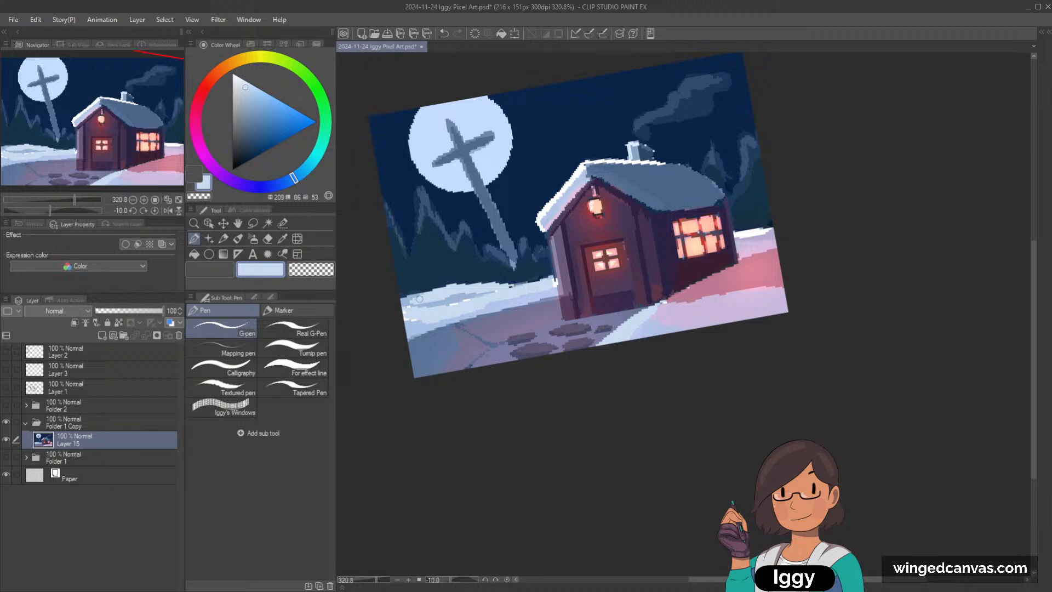
# Step: Refine the shading and treeline edge of the distant snow left of the cottage with sampled mid-blue and light blue
pyautogui.keyDown('alt'); pyautogui.click(450, 303); pyautogui.keyUp('alt')
pyautogui.moveTo(409, 302); pyautogui.dragTo(472, 295)
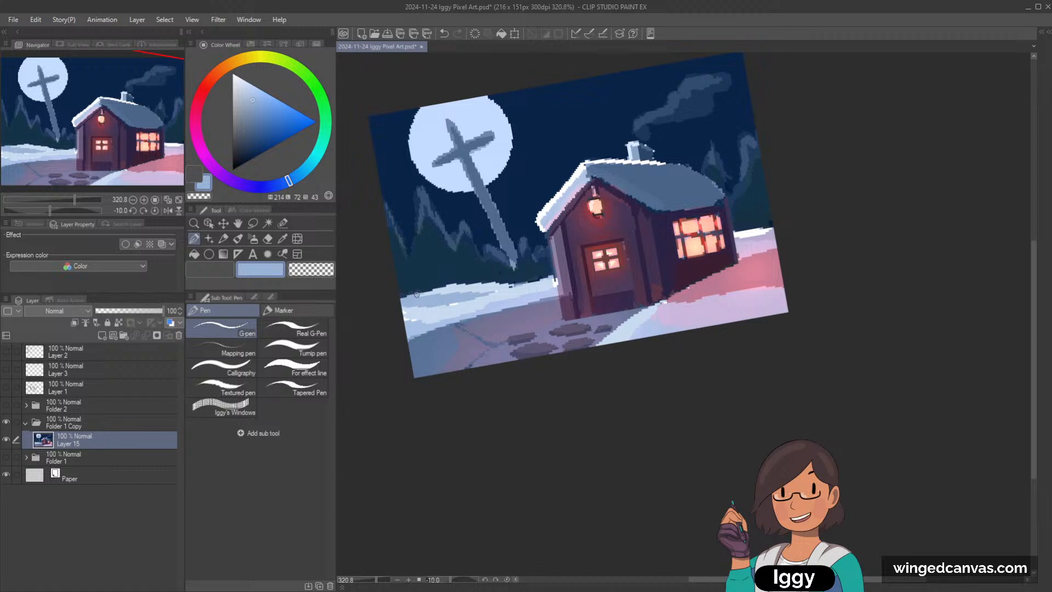
pyautogui.keyDown('alt'); pyautogui.click(428, 319); pyautogui.keyUp('alt')
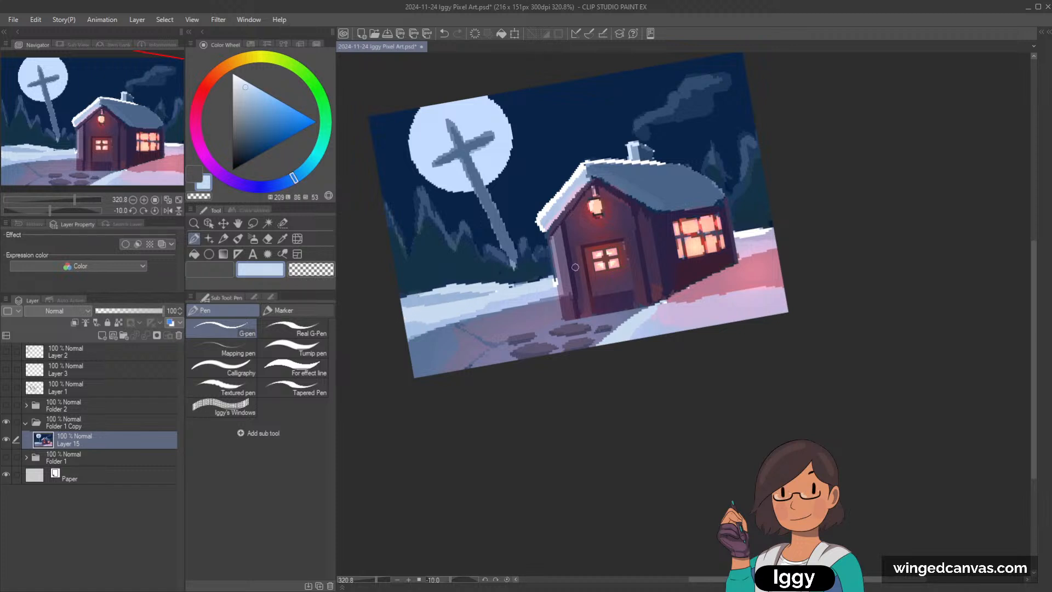
pyautogui.keyDown('alt'); pyautogui.click(524, 280); pyautogui.keyUp('alt')
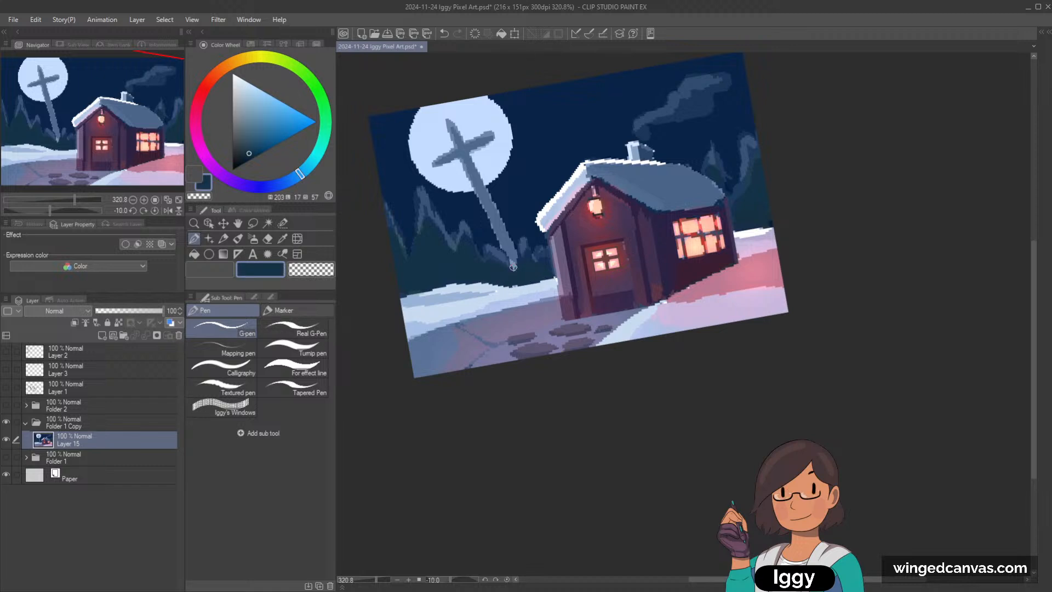
pyautogui.keyDown('alt'); pyautogui.click(524, 294); pyautogui.keyUp('alt')
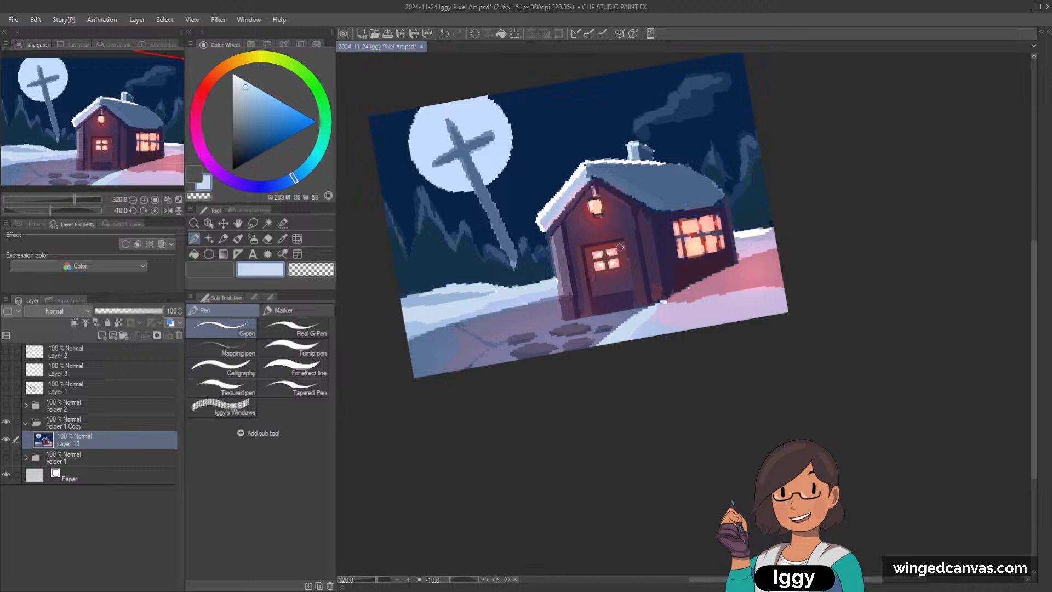
# Step: Tone down the white snow right of the cottage with light blue and touch up the left snow with sampled mid-blue
pyautogui.hotkey('ctrl', '@')
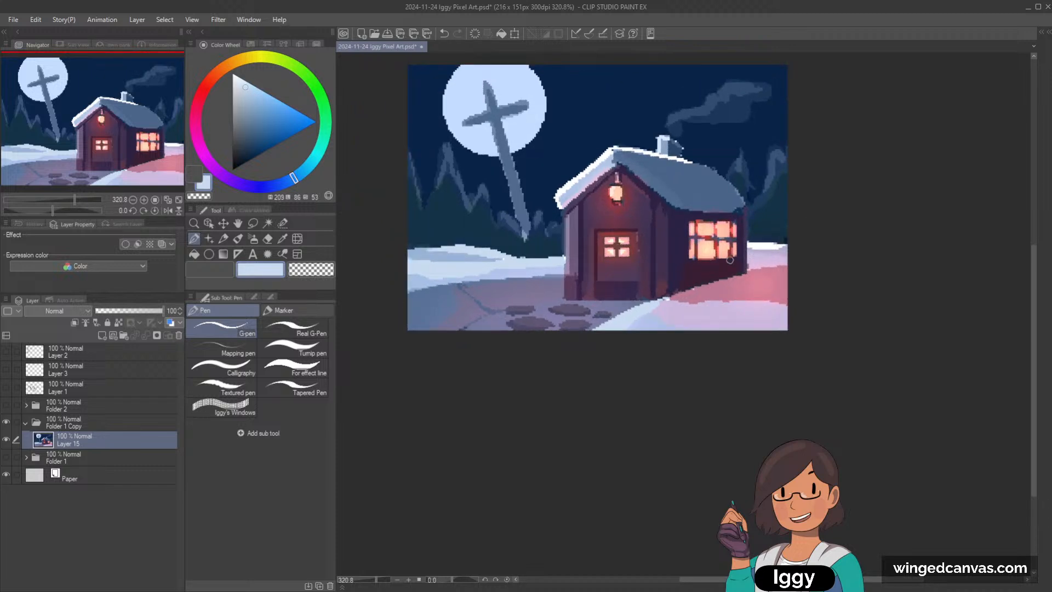
pyautogui.moveTo(763, 247)
pyautogui.mouseDown()
pyautogui.moveTo(786, 245)
pyautogui.moveTo(769, 250)
pyautogui.mouseUp()
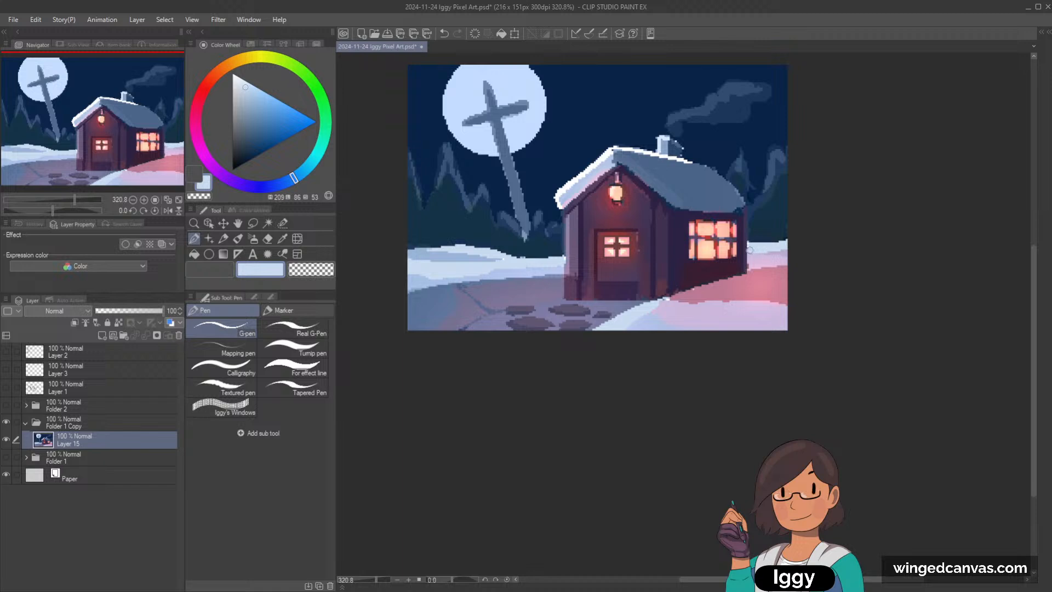
pyautogui.keyDown('alt'); pyautogui.click(447, 257); pyautogui.keyUp('alt')
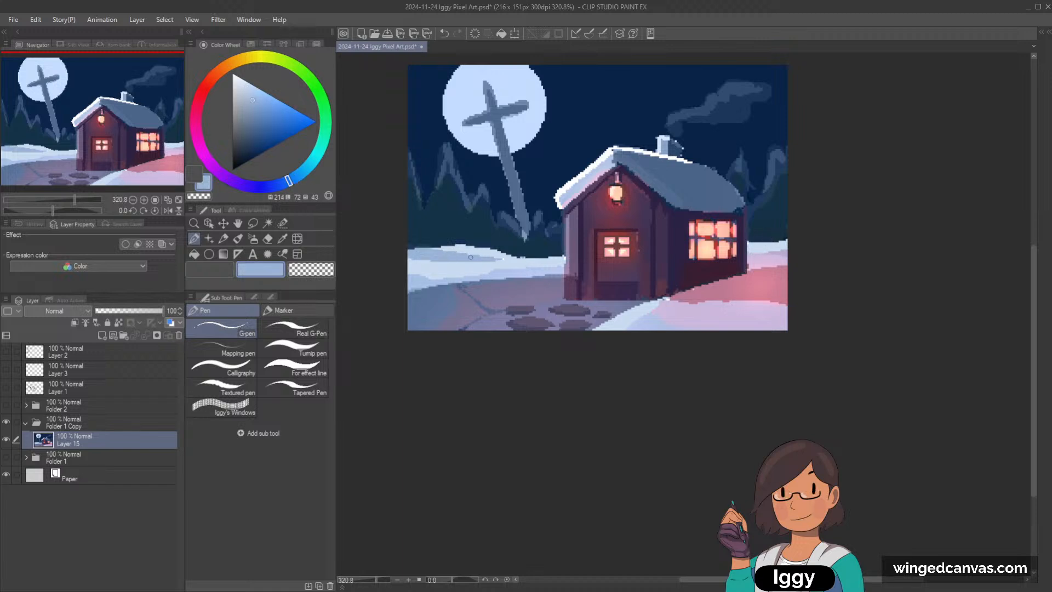
# Step: Repaint the white snow along the cottage roof's left slope with a light blue sampled from the snowbank
pyautogui.keyDown('alt'); pyautogui.click(593, 167); pyautogui.keyUp('alt')
pyautogui.scroll(1, 606, 146)
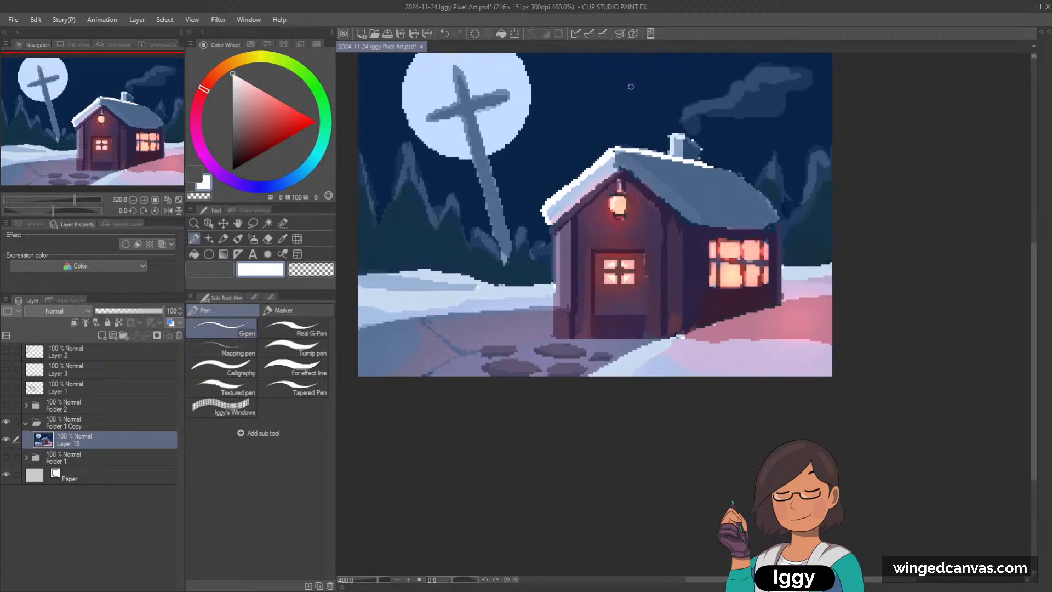
pyautogui.click(297, 181)
pyautogui.keyDown('alt'); pyautogui.click(601, 347); pyautogui.keyUp('alt')
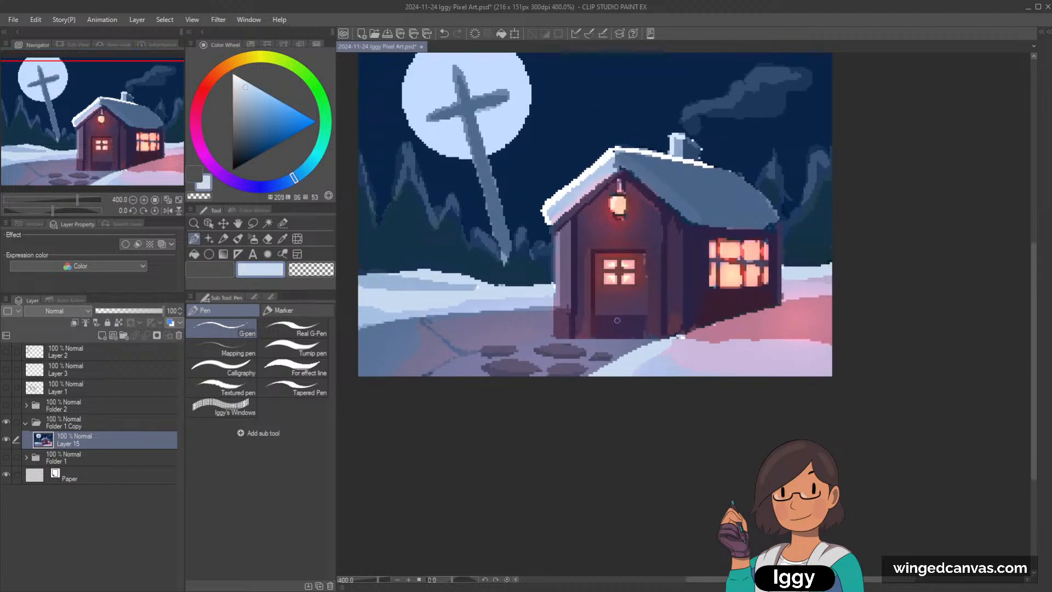
pyautogui.moveTo(550, 204)
pyautogui.mouseDown()
pyautogui.moveTo(611, 151)
pyautogui.moveTo(600, 166)
pyautogui.mouseUp()
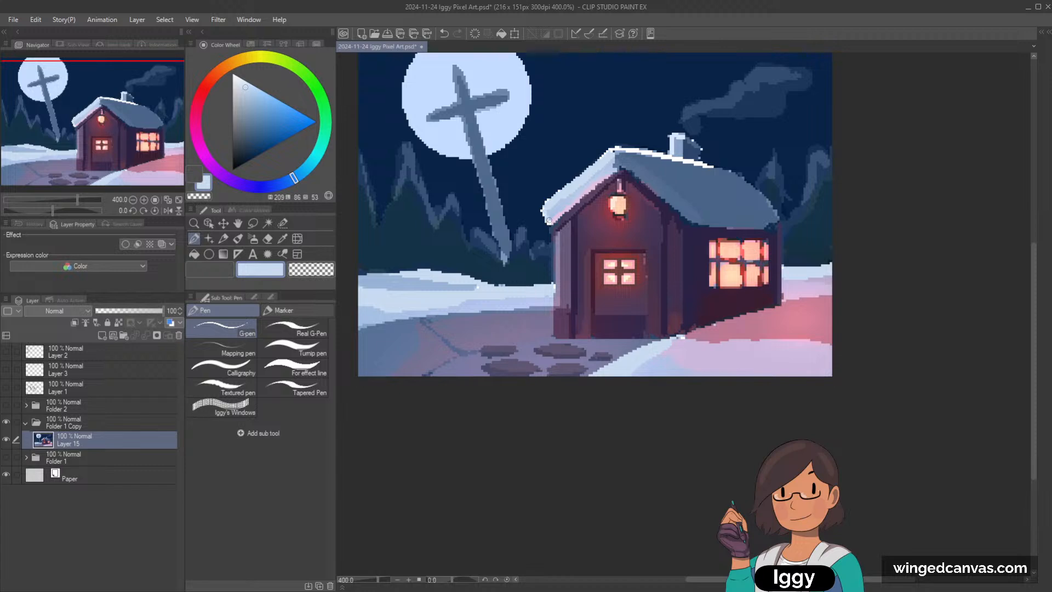
pyautogui.press('-')
pyautogui.press('-')
pyautogui.press('-')
pyautogui.press('-')
pyautogui.press('-')
pyautogui.press('-')
pyautogui.press('-')
pyautogui.moveTo(534, 217); pyautogui.dragTo(641, 168)
pyautogui.scroll(-3, 690, 131)
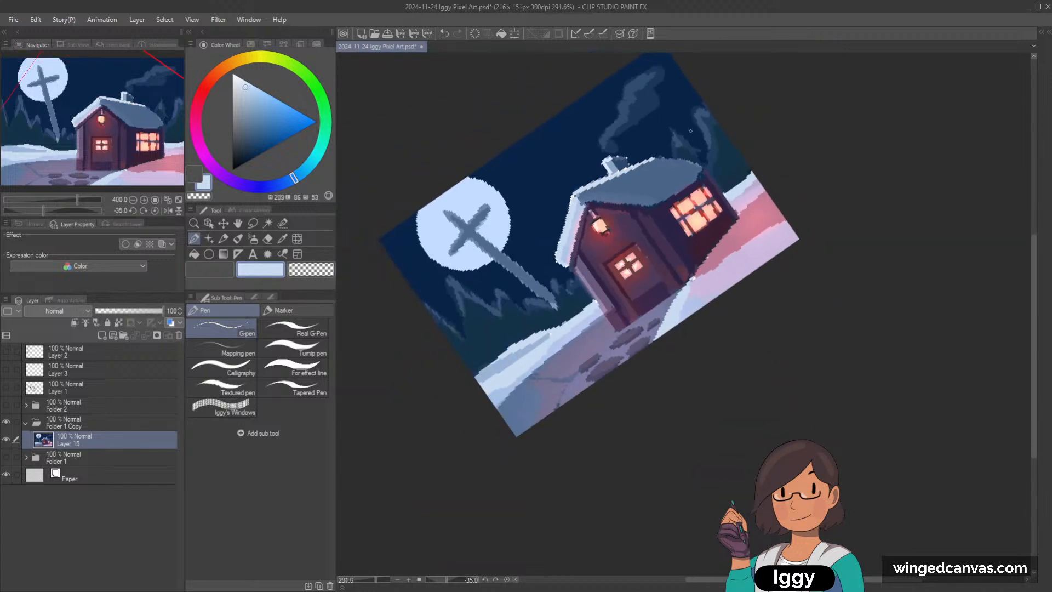
pyautogui.scroll(3, 691, 131)
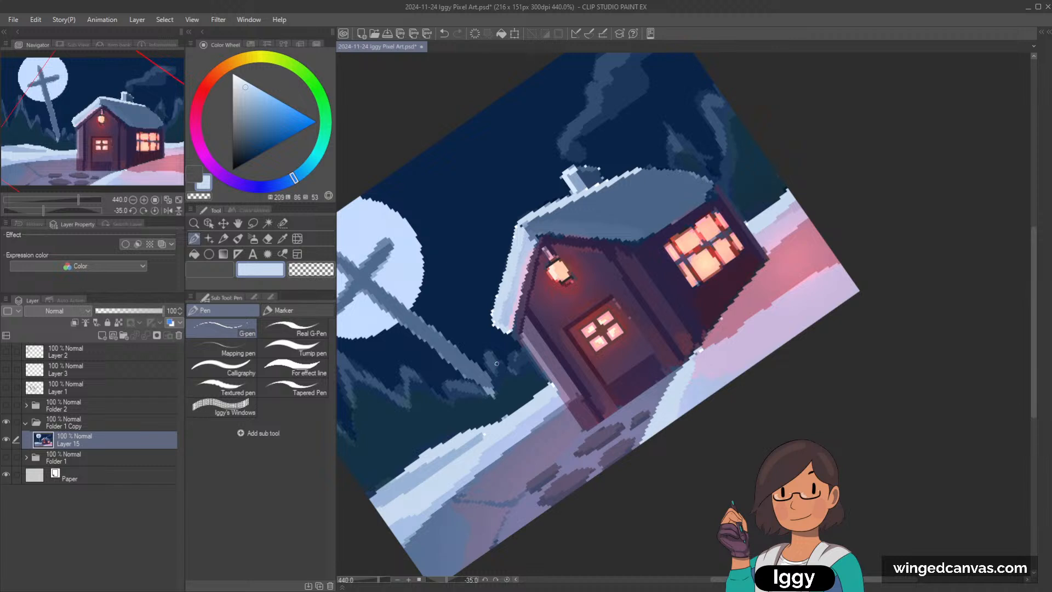
# Step: Sample the dark night-sky blue and clean up the outer edge of the roof's left snow slope with it
pyautogui.press('^')
pyautogui.press('^')
pyautogui.press('^')
pyautogui.press('^')
pyautogui.press('^')
pyautogui.press('^')
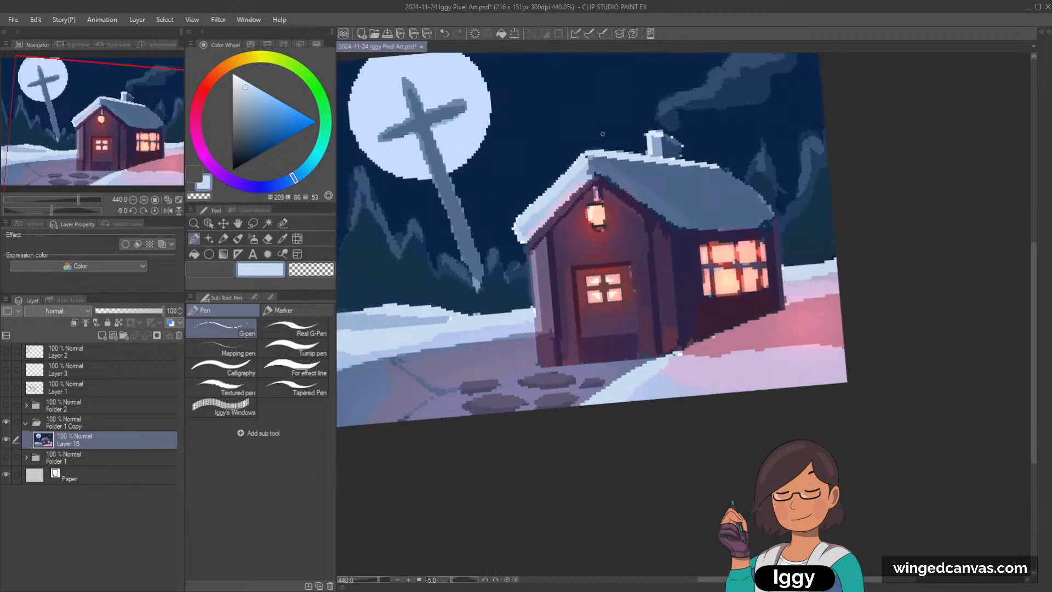
pyautogui.scroll(2, 541, 216)
pyautogui.keyDown('alt'); pyautogui.click(542, 216); pyautogui.keyUp('alt')
pyautogui.keyDown('alt'); pyautogui.click(514, 206); pyautogui.keyUp('alt')
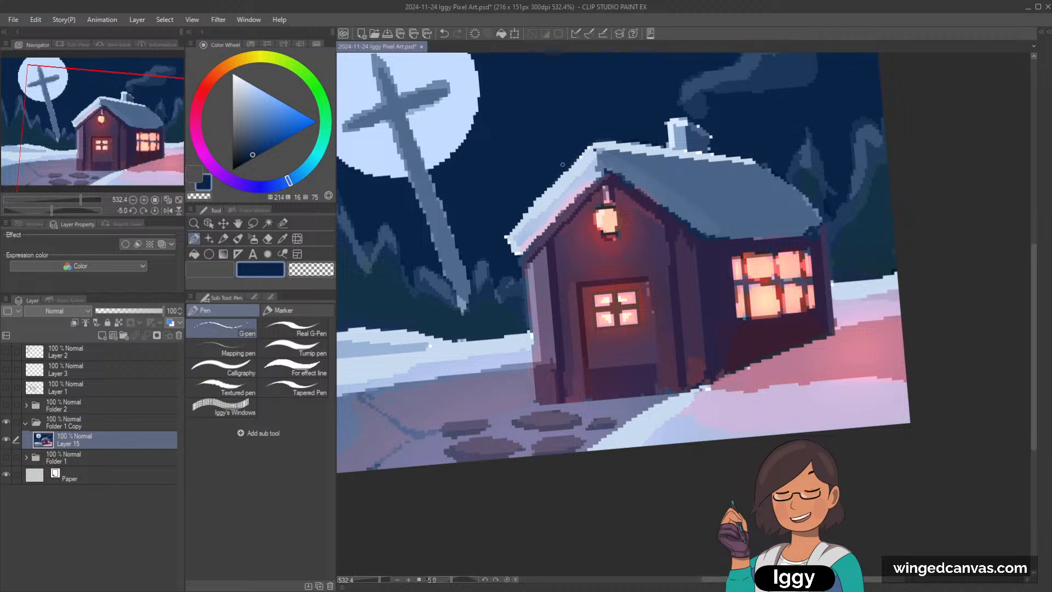
pyautogui.press('^')
pyautogui.press('^')
pyautogui.scroll(1, 652, 57)
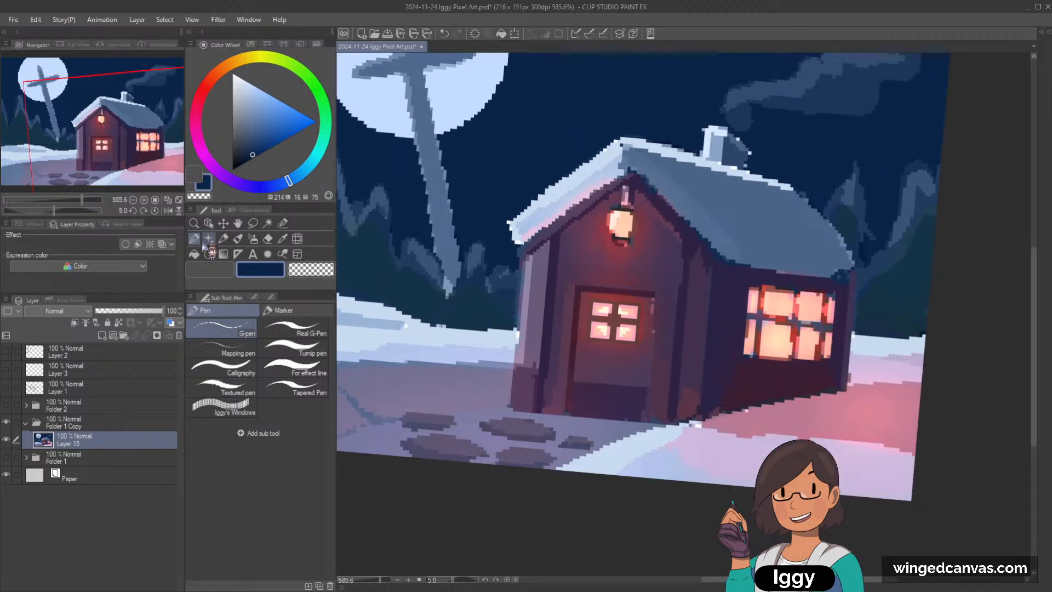
pyautogui.press('-')
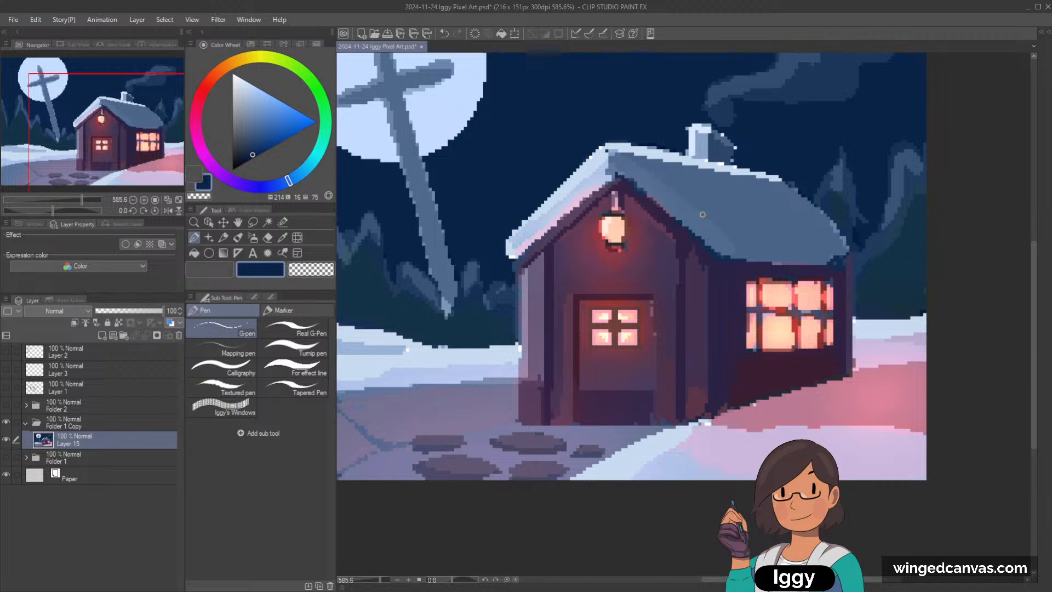
pyautogui.scroll(-1, 702, 214)
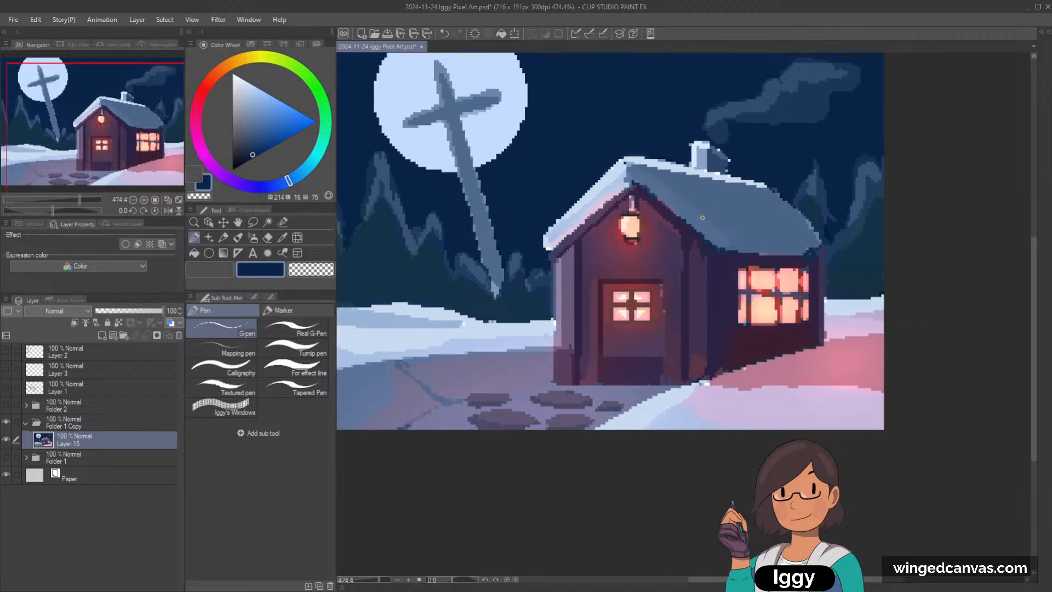
pyautogui.scroll(-3, 837, 101)
pyautogui.scroll(4, 837, 101)
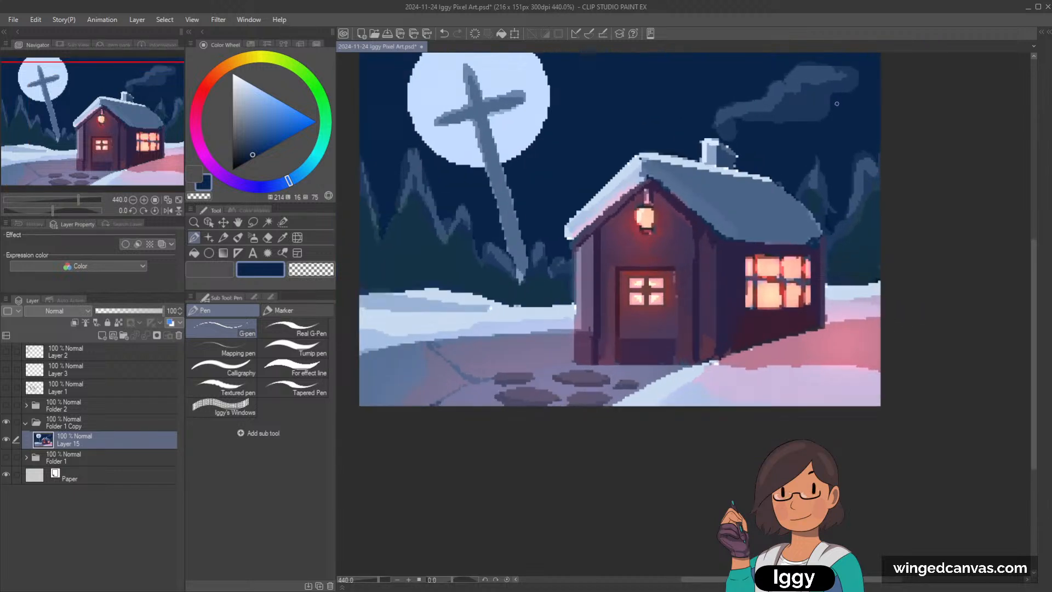
pyautogui.keyDown('alt'); pyautogui.click(613, 185); pyautogui.keyUp('alt')
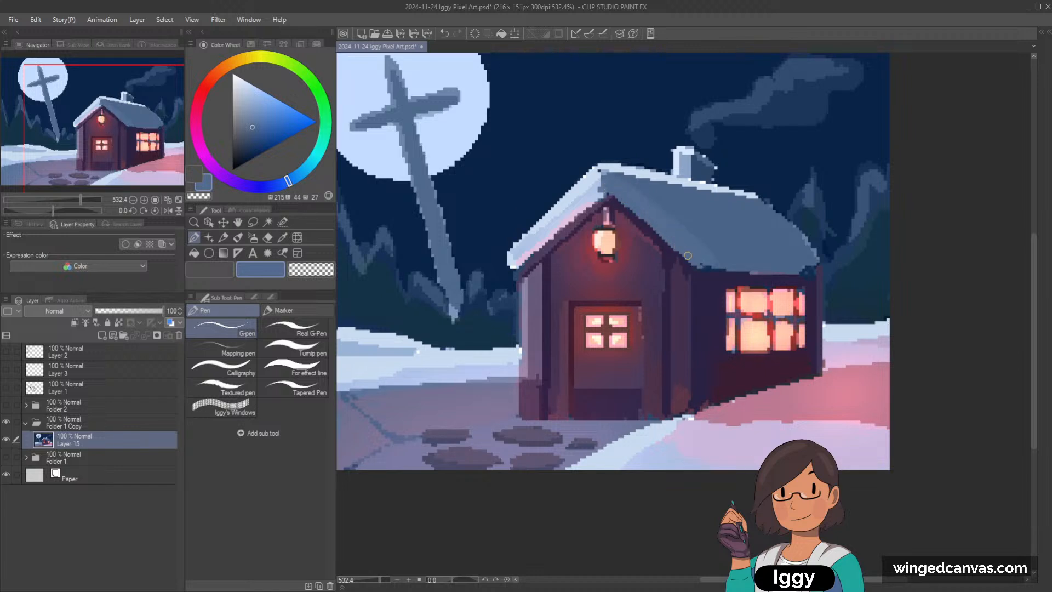
pyautogui.keyDown('alt'); pyautogui.click(595, 188); pyautogui.keyUp('alt')
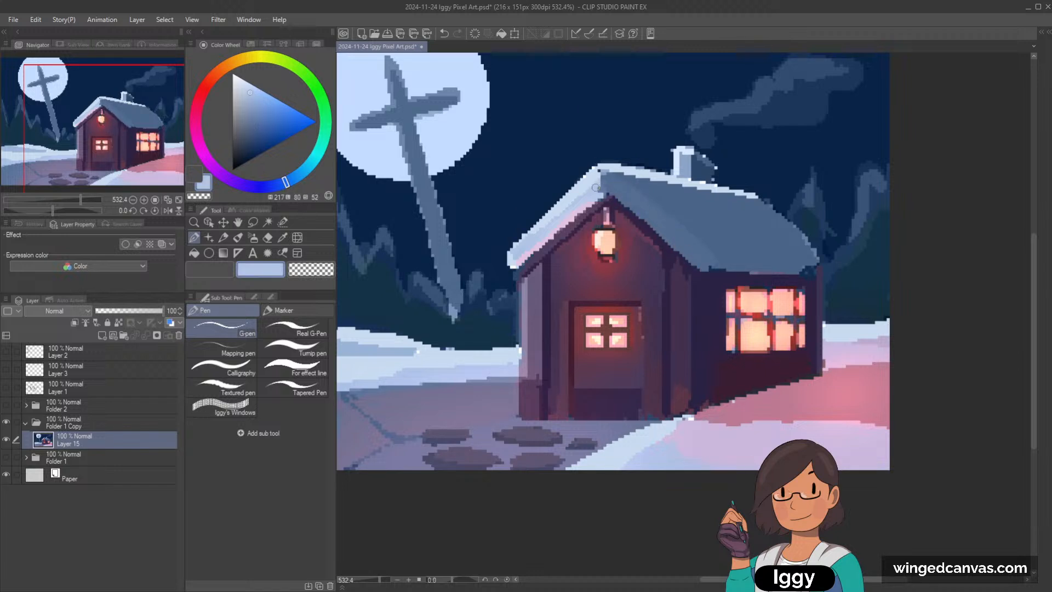
pyautogui.keyDown('alt'); pyautogui.click(604, 187); pyautogui.keyUp('alt')
pyautogui.moveTo(605, 178); pyautogui.dragTo(545, 227)
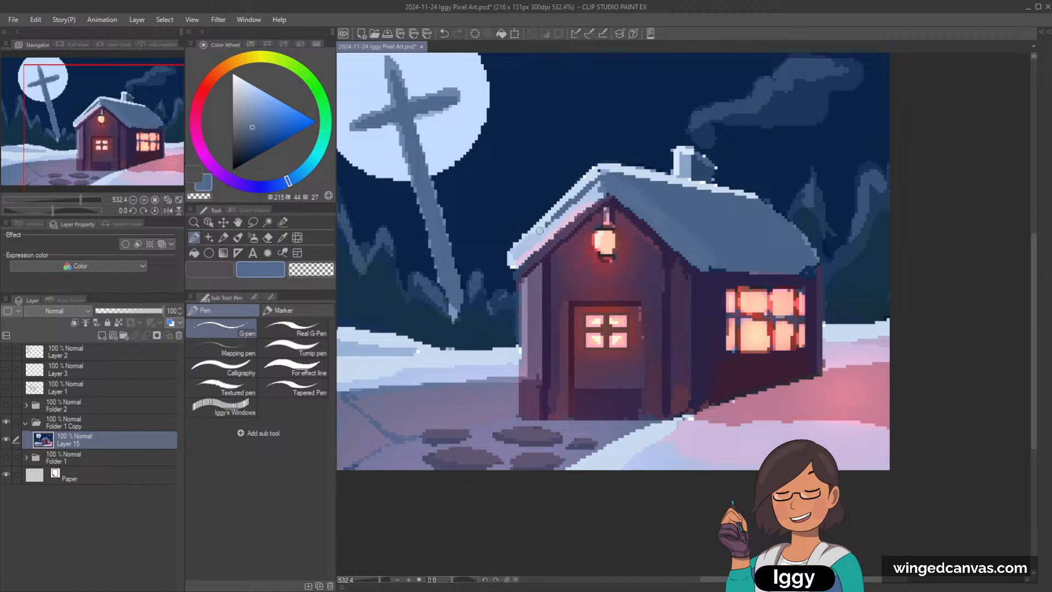
pyautogui.keyDown('alt'); pyautogui.click(603, 182); pyautogui.keyUp('alt')
pyautogui.hotkey('ctrl', 'z')
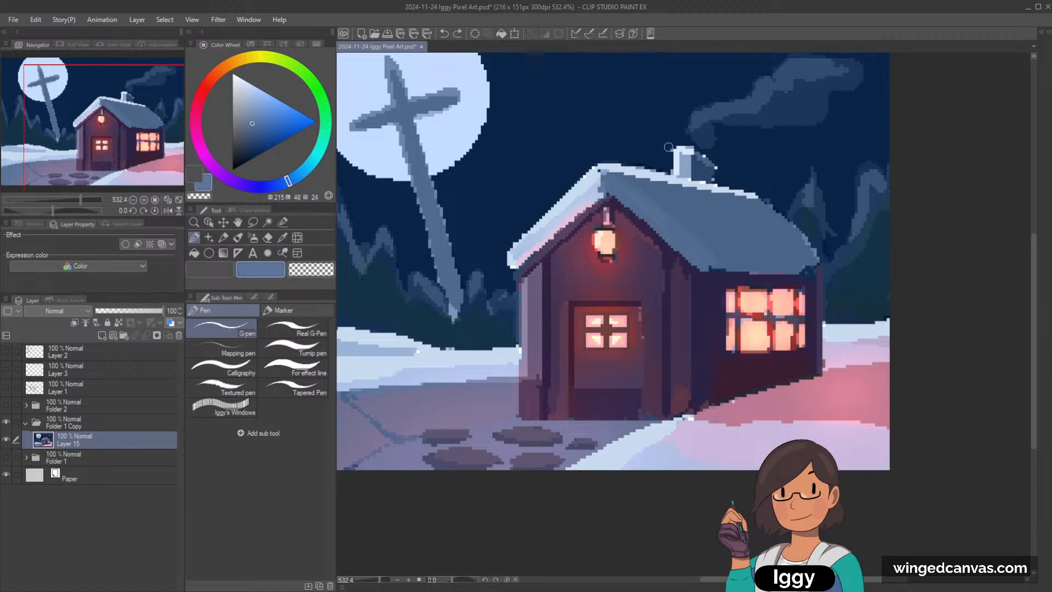
# Step: Shade the roof's left snow slope with sampled blue-grey and touch up the eave line beneath it with dark purple
pyautogui.keyDown('alt'); pyautogui.click(601, 191); pyautogui.keyUp('alt')
pyautogui.moveTo(598, 185)
pyautogui.mouseDown()
pyautogui.moveTo(520, 251)
pyautogui.moveTo(605, 180)
pyautogui.moveTo(563, 210)
pyautogui.moveTo(581, 193)
pyautogui.moveTo(507, 265)
pyautogui.moveTo(542, 216)
pyautogui.moveTo(585, 180)
pyautogui.moveTo(514, 257)
pyautogui.moveTo(603, 178)
pyautogui.mouseUp()
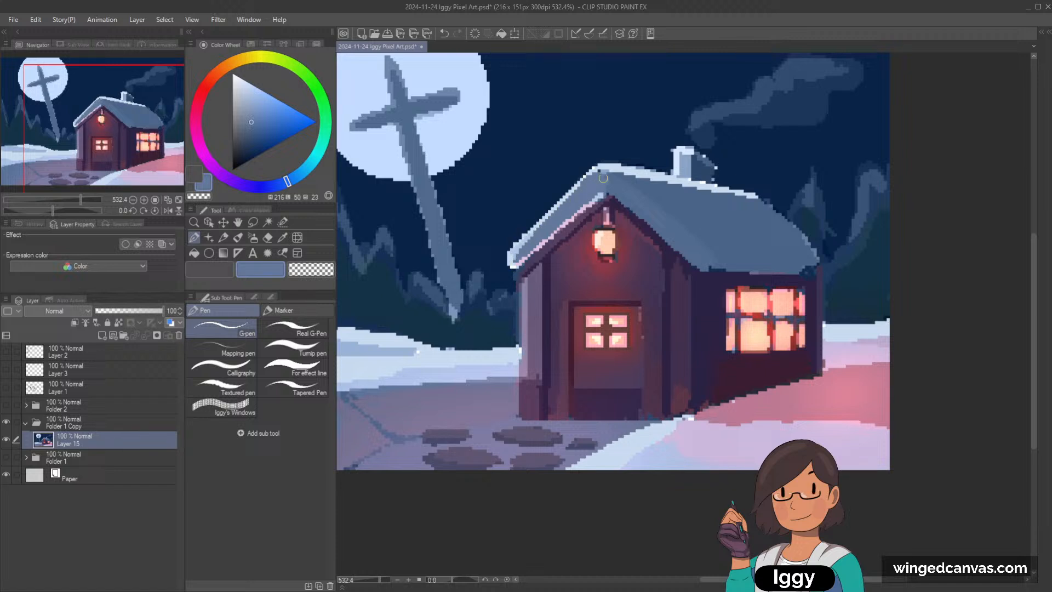
pyautogui.keyDown('alt'); pyautogui.click(554, 234); pyautogui.keyUp('alt')
pyautogui.moveTo(516, 263); pyautogui.dragTo(604, 192)
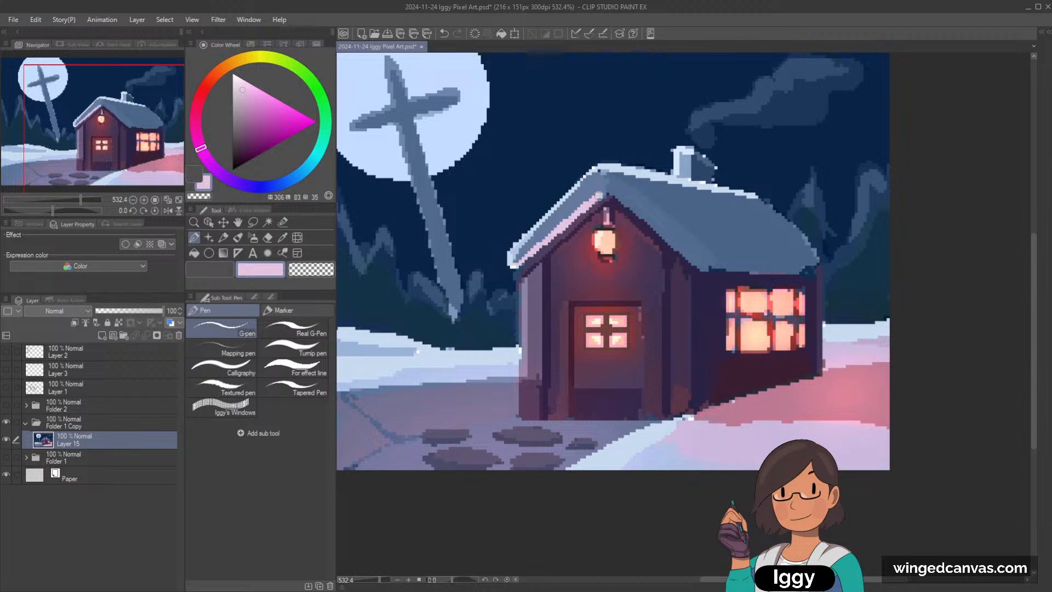
pyautogui.hotkey('ctrl', 'z')
pyautogui.keyDown('alt'); pyautogui.click(569, 208); pyautogui.keyUp('alt')
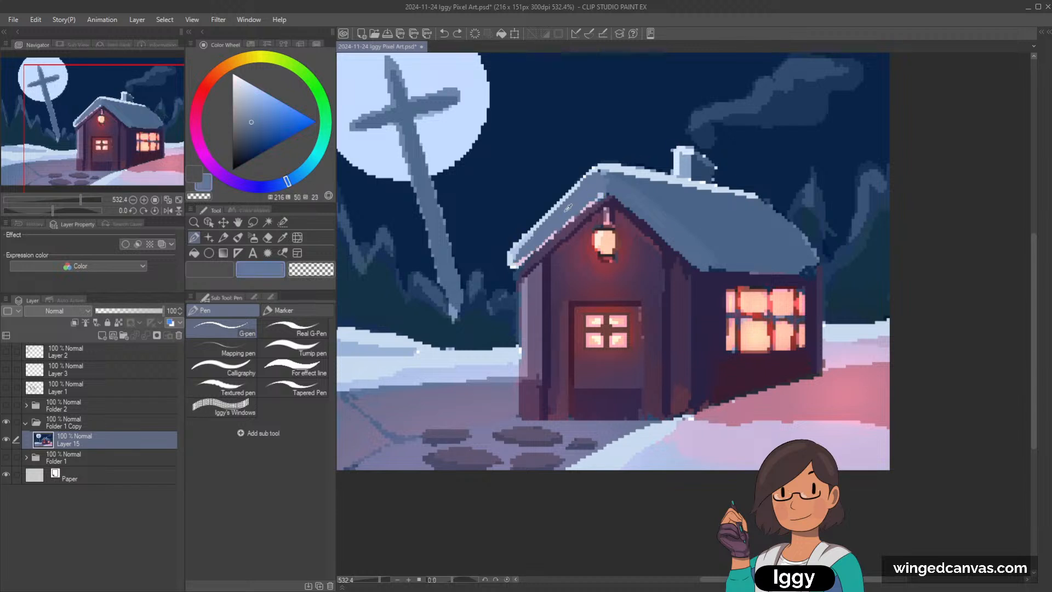
pyautogui.moveTo(520, 260); pyautogui.dragTo(605, 191)
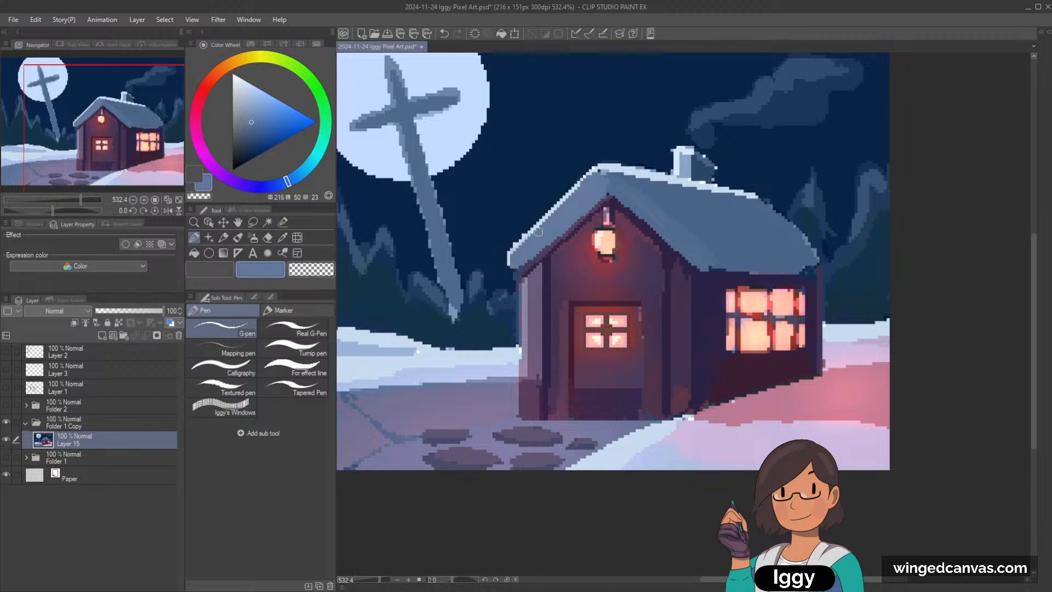
pyautogui.keyDown('alt'); pyautogui.click(574, 230); pyautogui.keyUp('alt')
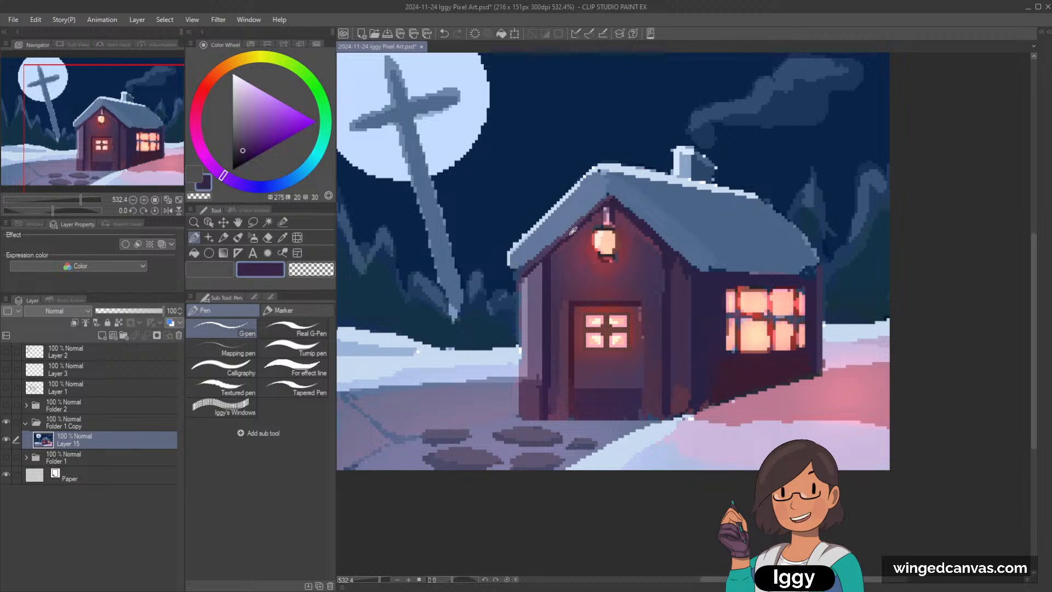
pyautogui.keyDown('alt'); pyautogui.click(648, 228); pyautogui.keyUp('alt')
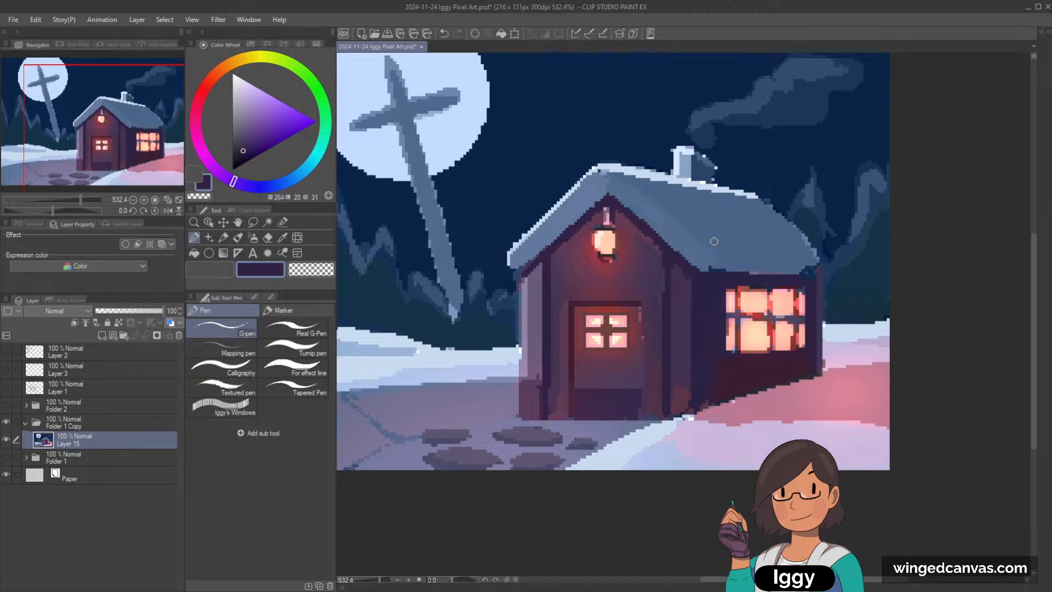
# Step: Add a new layer above the painting and set its blending mode to Glow dodge
pyautogui.click(101, 335)
pyautogui.click(83, 311)
pyautogui.click(91, 116)
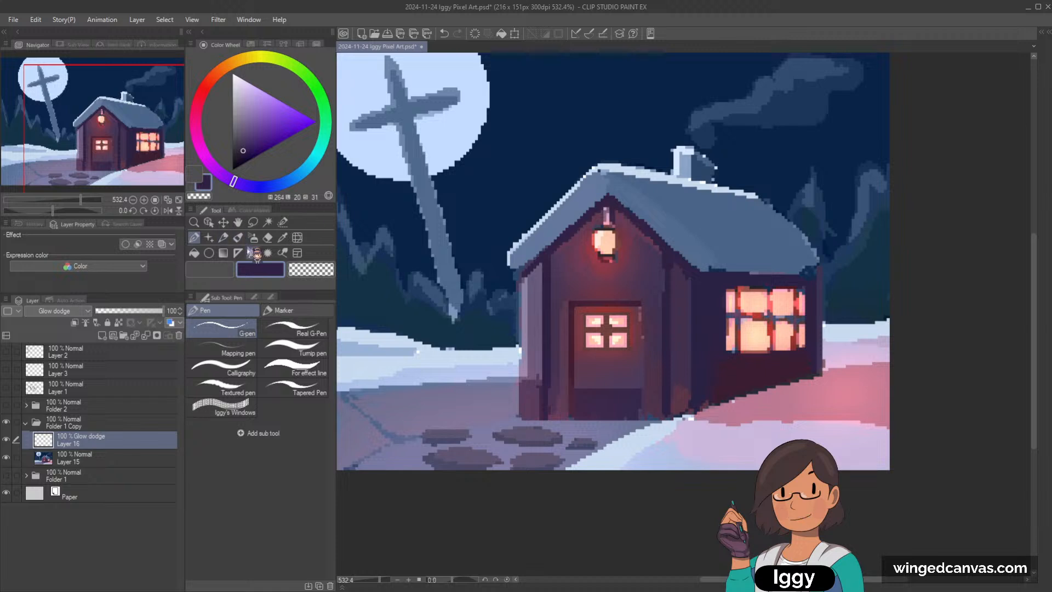
# Step: Paint a soft warm red glow onto the roof's left snow slope with the Soft airbrush
pyautogui.click(239, 238)
pyautogui.click(253, 238)
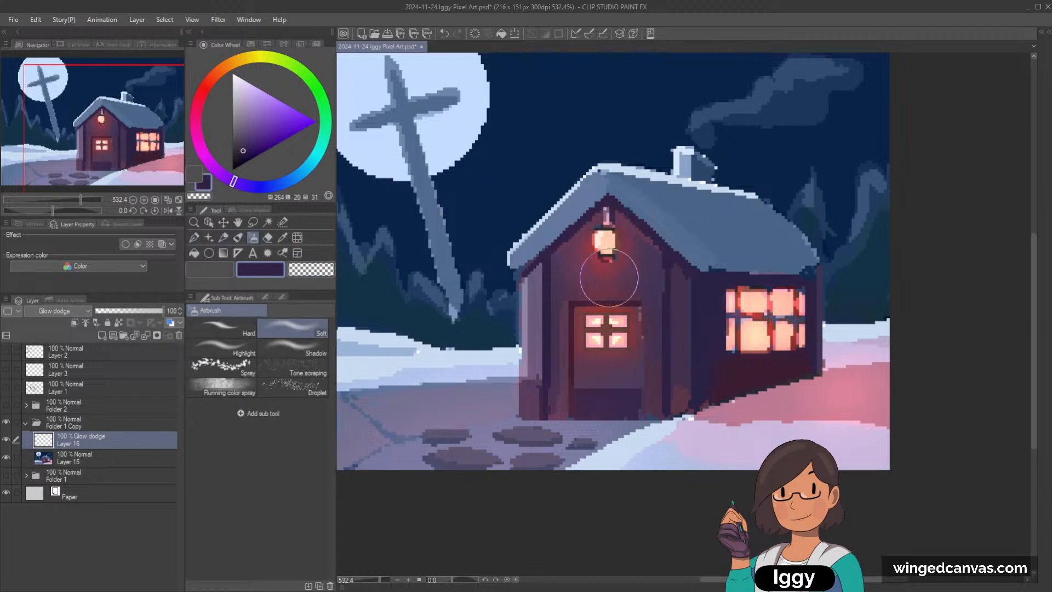
pyautogui.keyDown('alt'); pyautogui.click(598, 257); pyautogui.keyUp('alt')
pyautogui.click(271, 108)
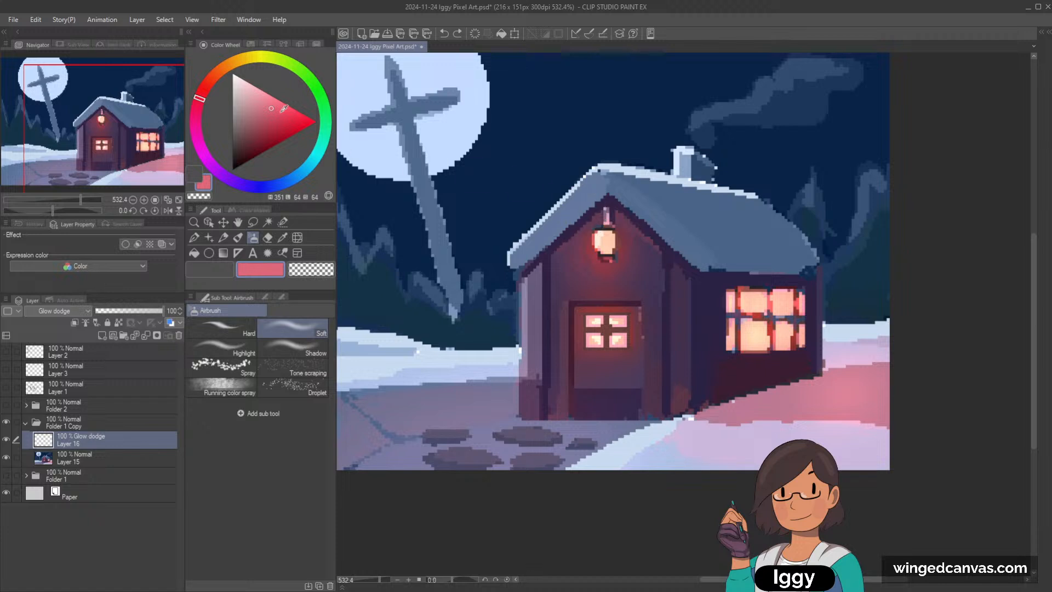
pyautogui.click(280, 111)
pyautogui.click(210, 88)
pyautogui.moveTo(583, 202)
pyautogui.mouseDown()
pyautogui.moveTo(509, 267)
pyautogui.moveTo(594, 198)
pyautogui.moveTo(530, 243)
pyautogui.mouseUp()
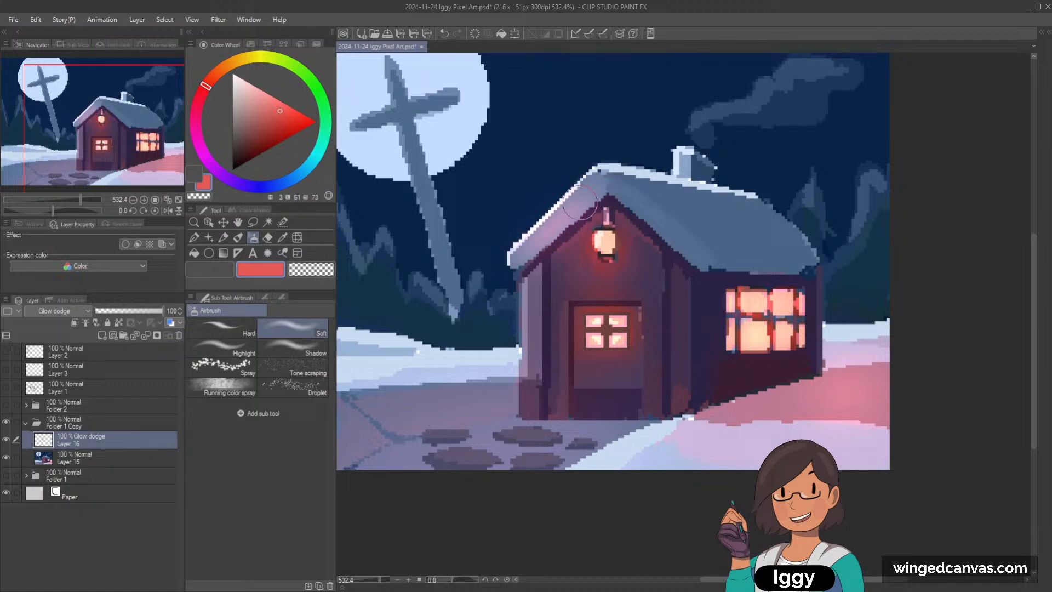
# Step: Sample the pinkish purple of the glowing snow slope and merge the Glow dodge layer with the painting layer
pyautogui.click(194, 237)
pyautogui.click(210, 269)
pyautogui.click(283, 237)
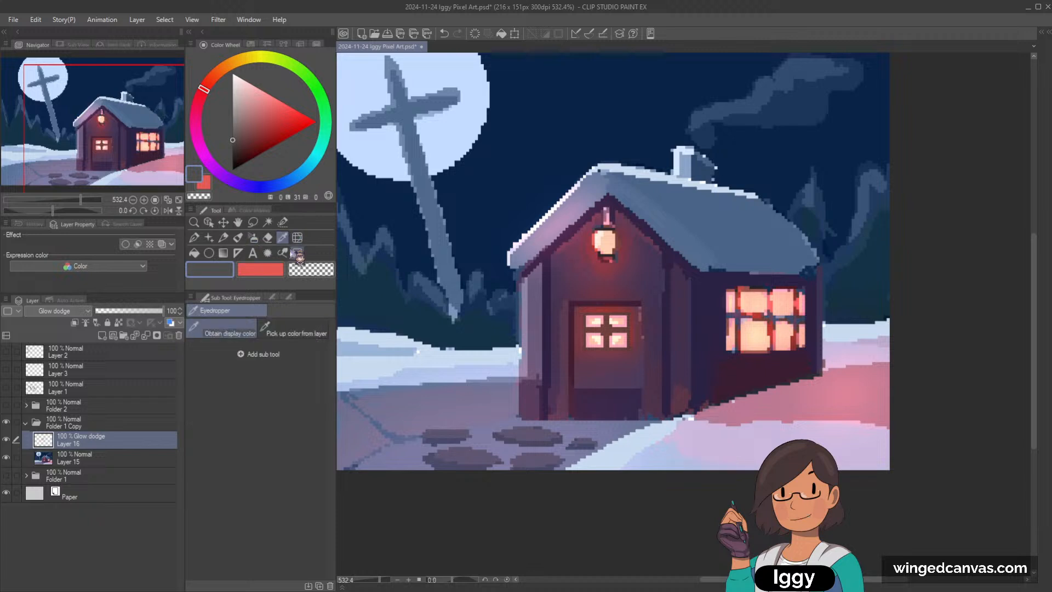
pyautogui.click(565, 222)
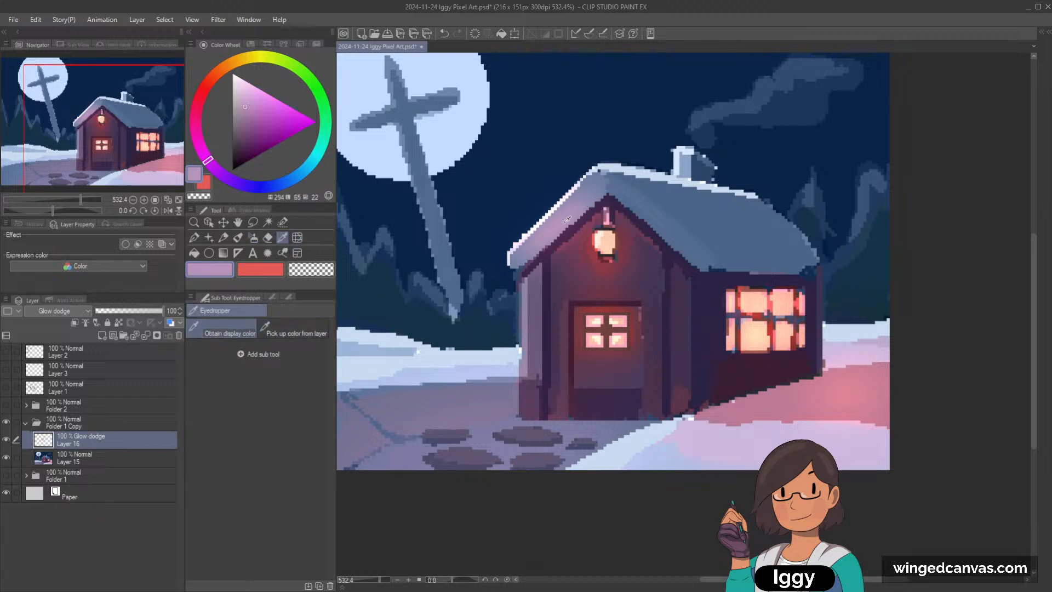
pyautogui.keyDown('ctrl'); pyautogui.click(125, 459); pyautogui.keyUp('ctrl')
pyautogui.hotkey('shift', 'alt', 'e')
# Step: Draw a thin pinkish purple highlight along the roof's edge on the right side of the gable with the G-pen
pyautogui.scroll(1, 737, 217)
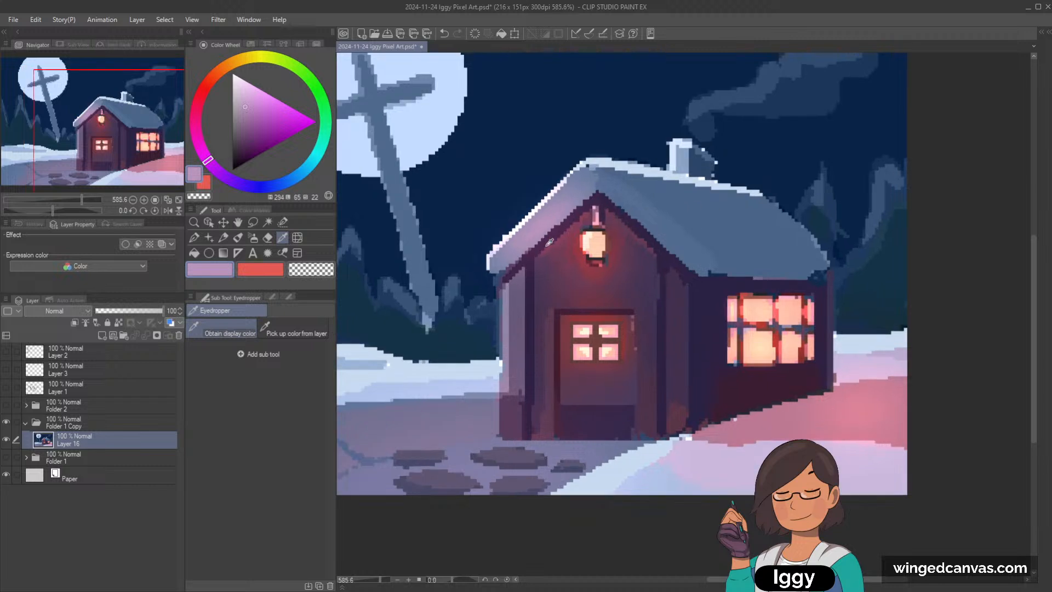
pyautogui.click(556, 214)
pyautogui.click(237, 237)
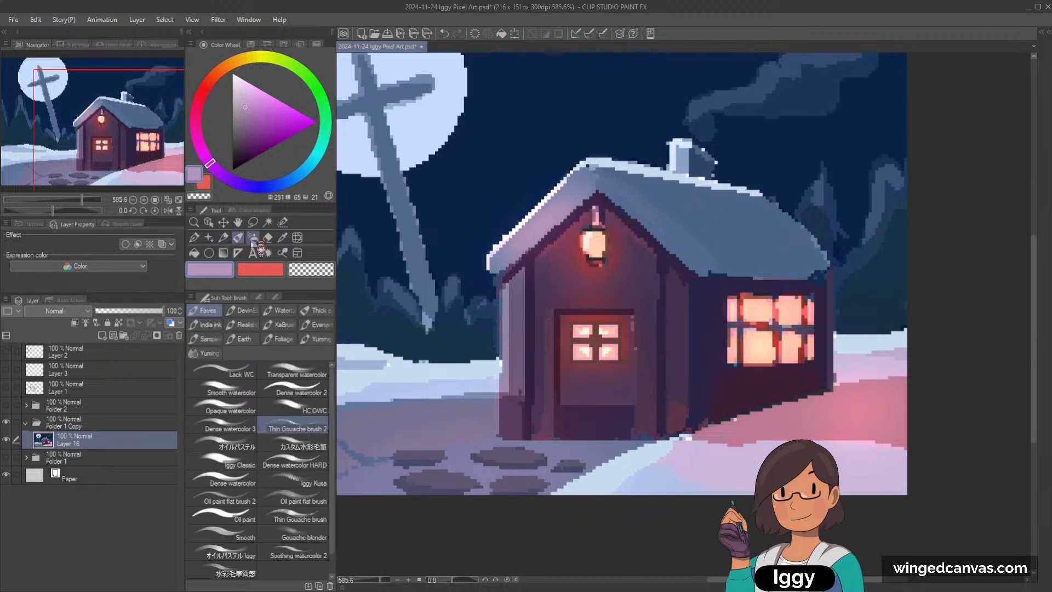
pyautogui.click(196, 240)
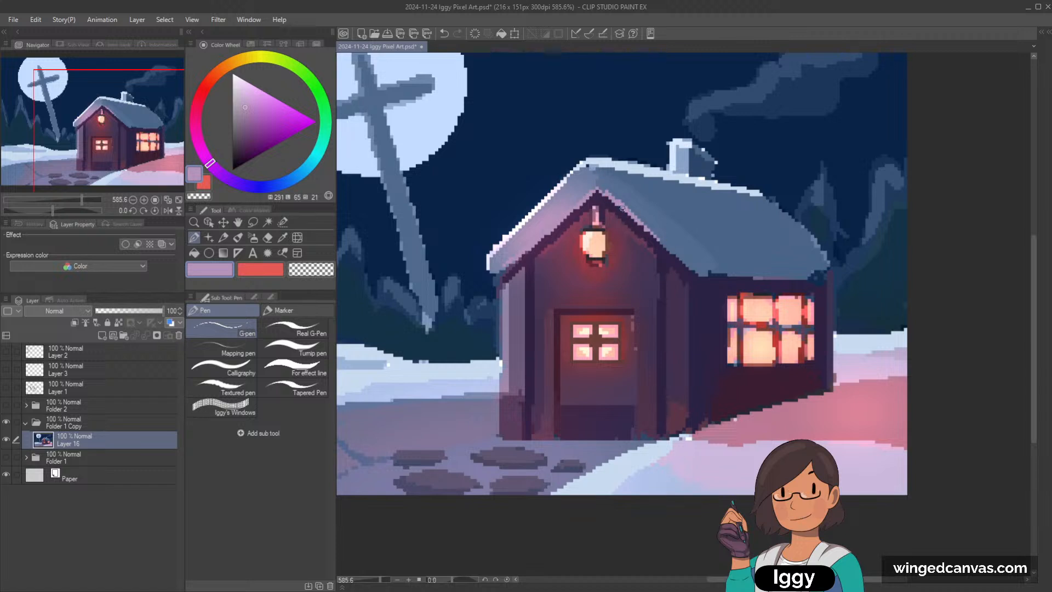
# Step: Smooth the glow on the left snow slope with sampled purples and thicken the purple edge on the gable's right side
pyautogui.keyDown('alt'); pyautogui.click(509, 239); pyautogui.keyUp('alt')
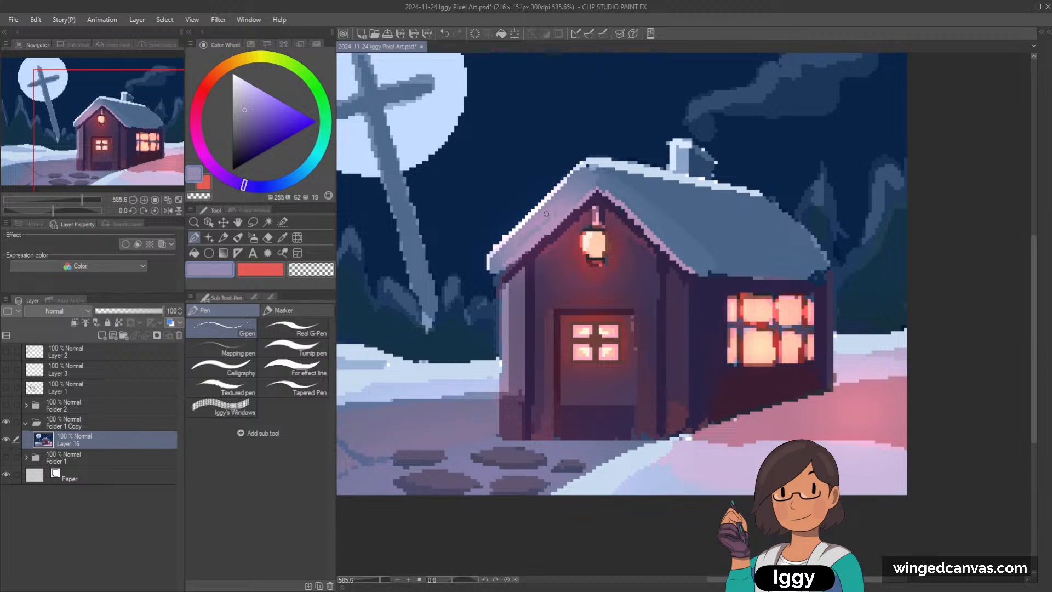
pyautogui.keyDown('alt'); pyautogui.click(565, 189); pyautogui.keyUp('alt')
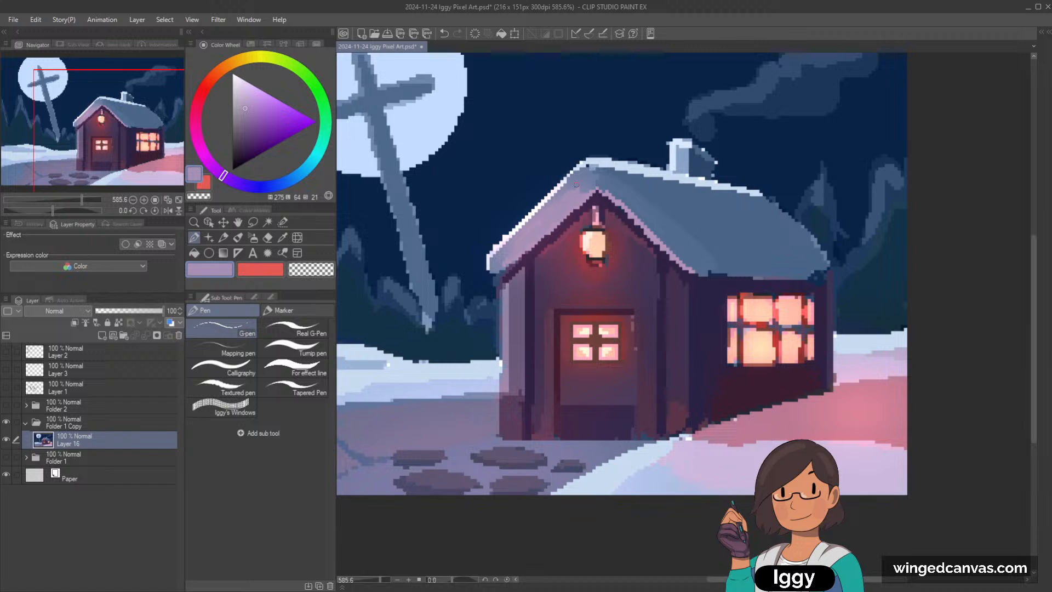
pyautogui.moveTo(618, 197)
pyautogui.mouseDown()
pyautogui.moveTo(691, 266)
pyautogui.moveTo(632, 211)
pyautogui.mouseUp()
pyautogui.moveTo(698, 266); pyautogui.dragTo(692, 260)
pyautogui.click(656, 227)
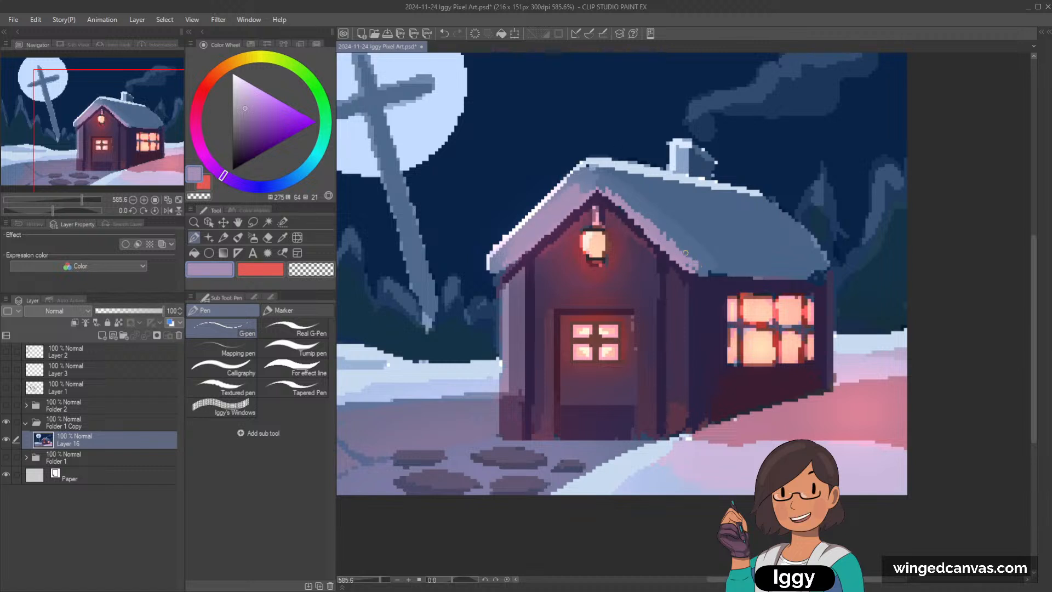
pyautogui.click(665, 229)
pyautogui.press(']')
pyautogui.moveTo(647, 214); pyautogui.dragTo(673, 235)
# Step: Repaint the gable's left snow slope with a sampled greyish blue to tone down the pinkish glow
pyautogui.keyDown('alt'); pyautogui.click(581, 191); pyautogui.keyUp('alt')
pyautogui.moveTo(507, 247); pyautogui.dragTo(577, 182)
pyautogui.moveTo(510, 251); pyautogui.dragTo(584, 181)
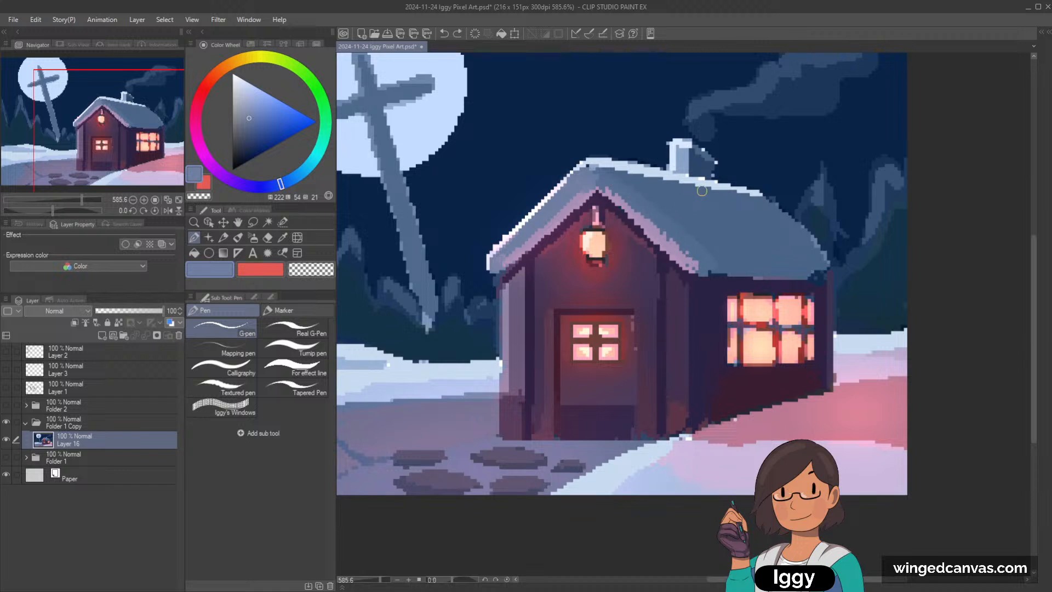
# Step: Sample dark purples from the cottage and darken the shadow line under the eave above the right-hand window
pyautogui.keyDown('alt'); pyautogui.click(517, 262); pyautogui.keyUp('alt')
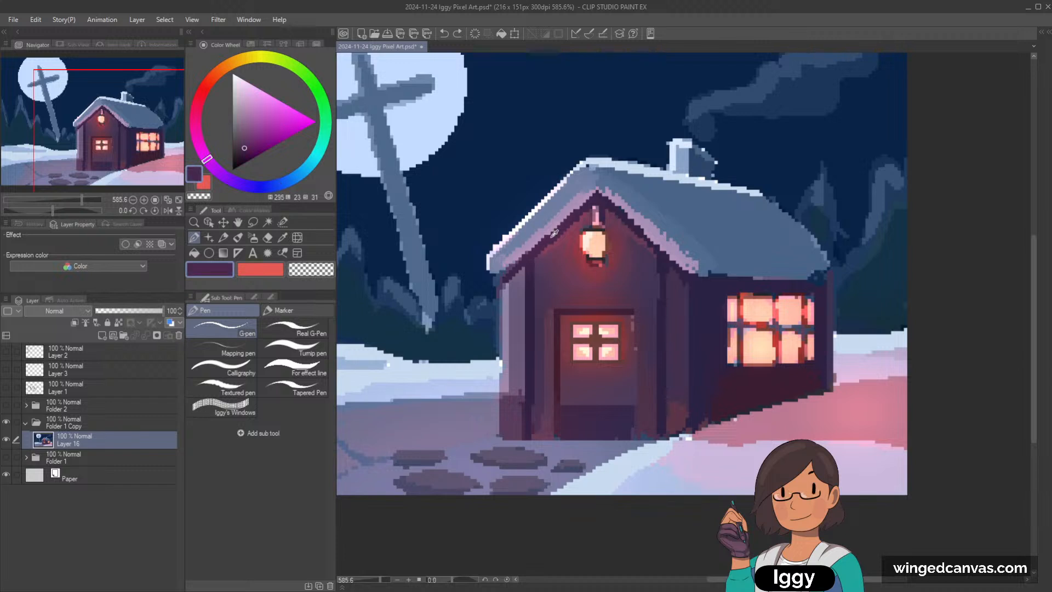
pyautogui.keyDown('alt'); pyautogui.click(505, 279); pyautogui.keyUp('alt')
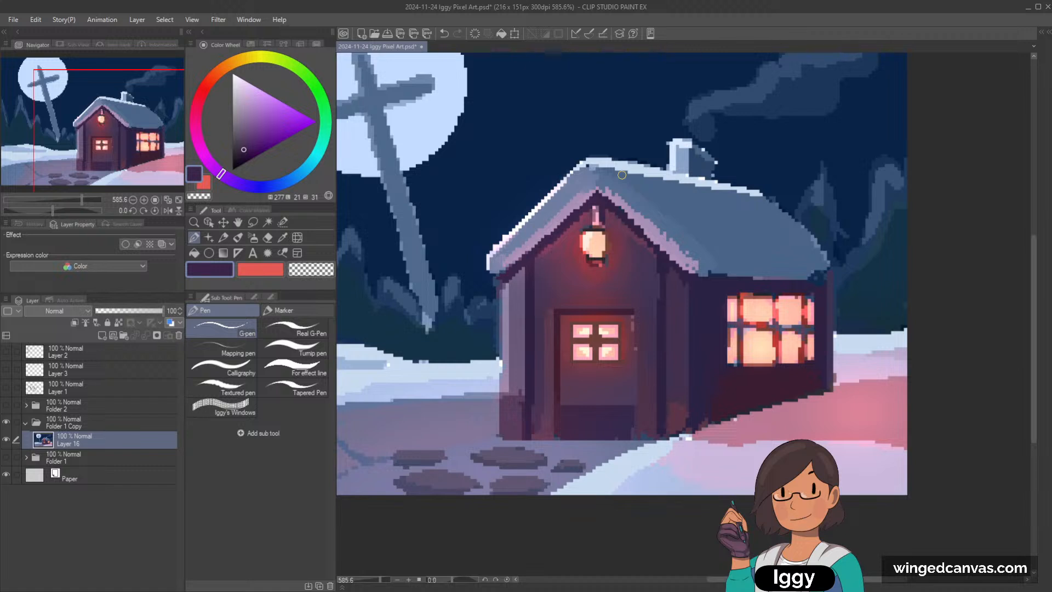
pyautogui.keyDown('alt'); pyautogui.click(721, 278); pyautogui.keyUp('alt')
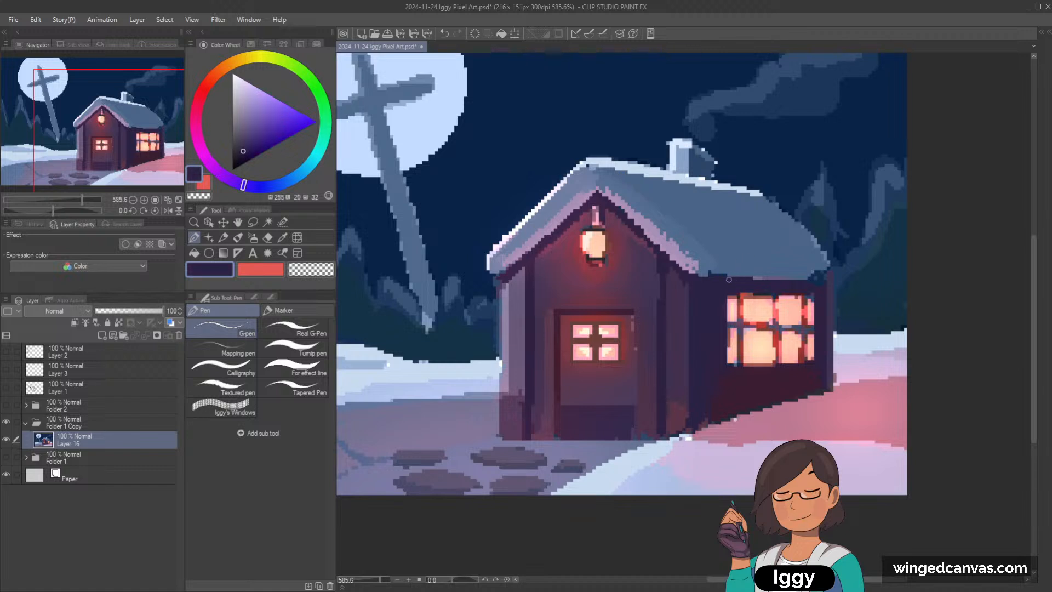
pyautogui.moveTo(770, 278); pyautogui.dragTo(828, 273)
pyautogui.scroll(-3, 844, 245)
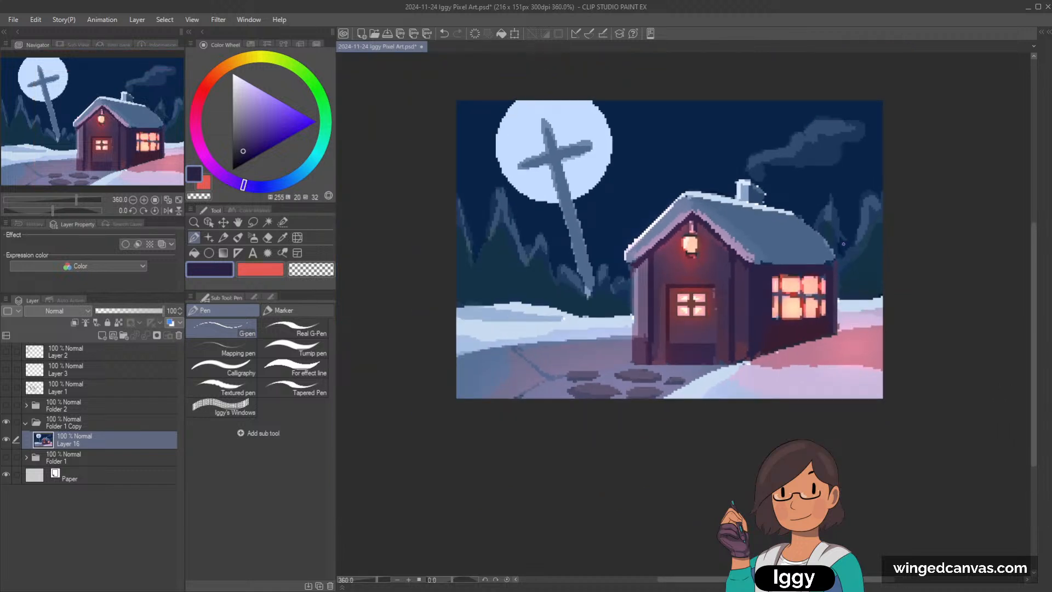
pyautogui.moveTo(763, 227); pyautogui.dragTo(610, 264)
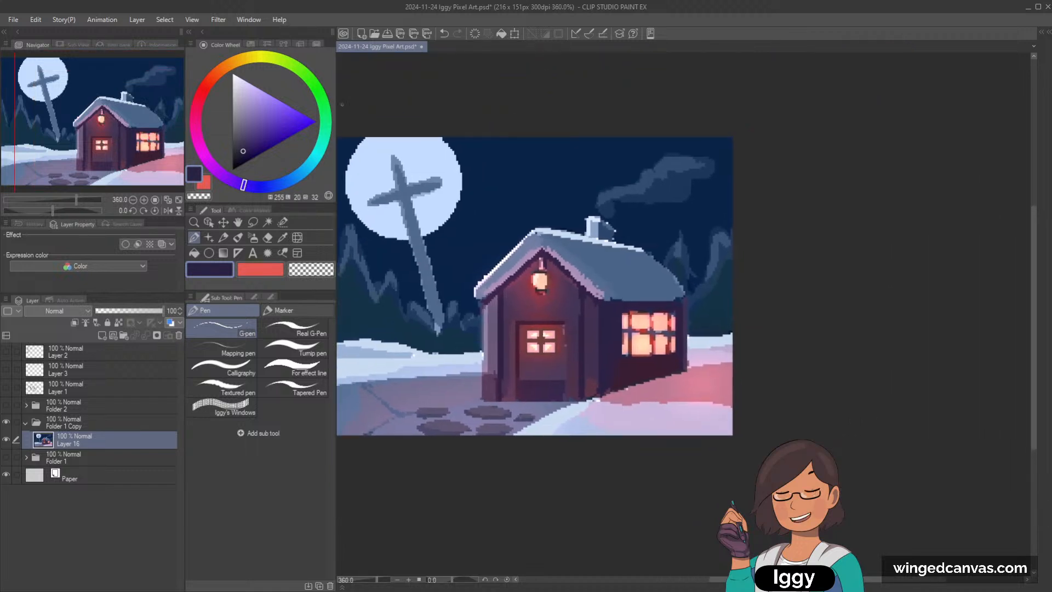
# Step: Select the upper gable wall around the hanging lantern with a smaller Selection pen
pyautogui.scroll(1, 610, 263)
pyautogui.scroll(2, 559, 346)
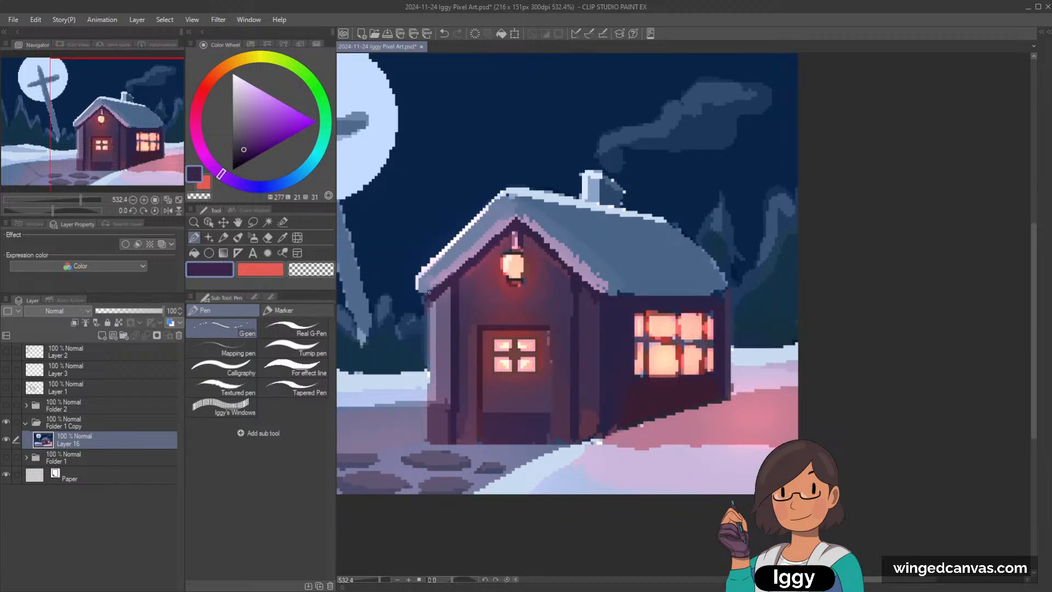
pyautogui.click(283, 222)
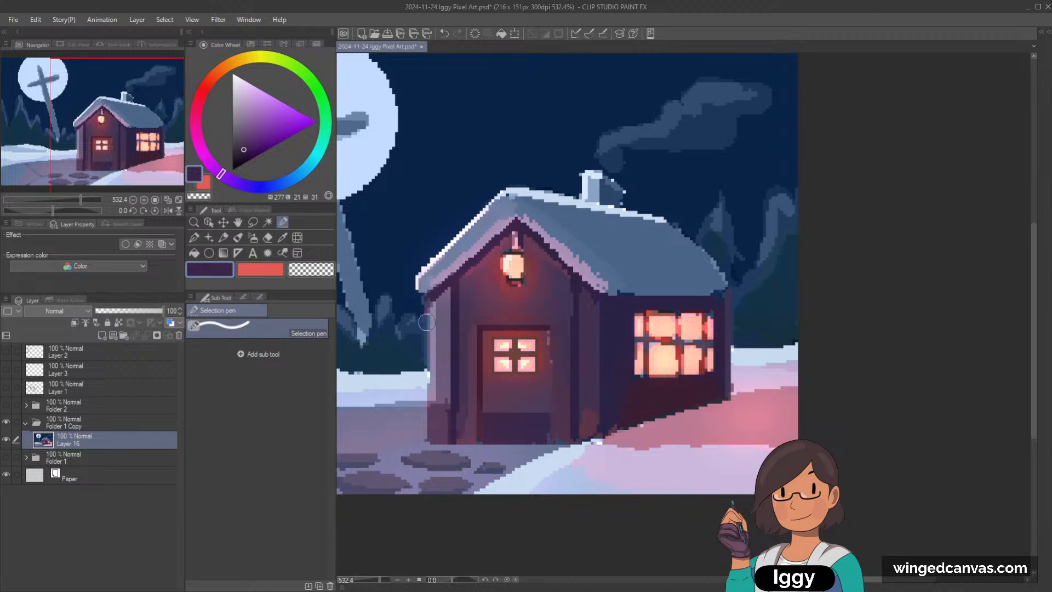
pyautogui.scroll(1, 606, 311)
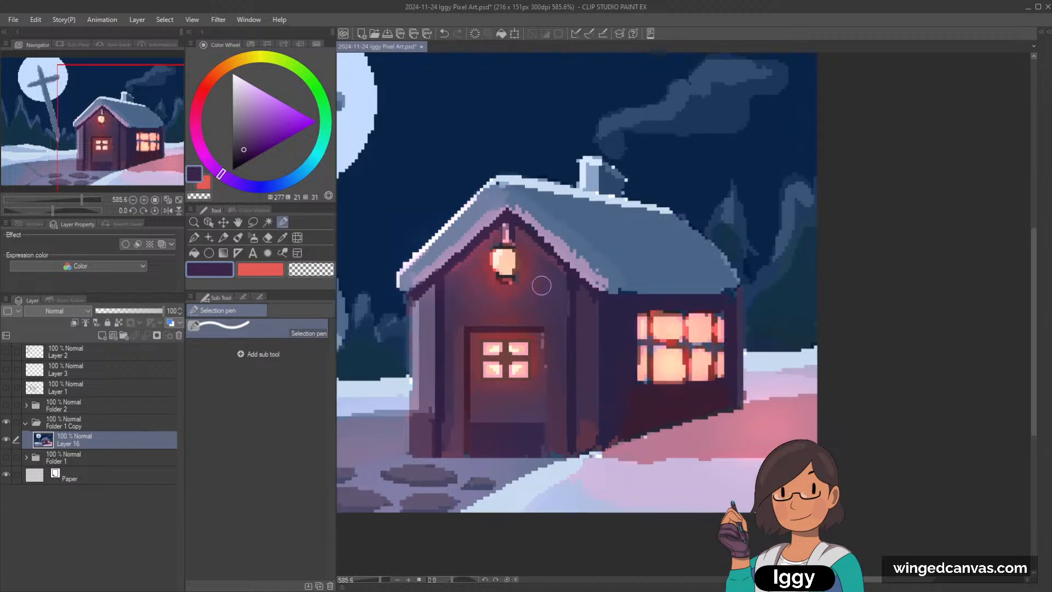
pyautogui.press('[')
pyautogui.press('[')
pyautogui.press('[')
pyautogui.moveTo(449, 275)
pyautogui.mouseDown()
pyautogui.moveTo(509, 219)
pyautogui.moveTo(565, 269)
pyautogui.moveTo(563, 298)
pyautogui.moveTo(452, 309)
pyautogui.moveTo(454, 275)
pyautogui.moveTo(508, 234)
pyautogui.moveTo(459, 298)
pyautogui.moveTo(525, 291)
pyautogui.moveTo(496, 282)
pyautogui.moveTo(527, 257)
pyautogui.moveTo(519, 236)
pyautogui.moveTo(557, 283)
pyautogui.mouseUp()
pyautogui.moveTo(522, 301); pyautogui.dragTo(540, 299)
pyautogui.moveTo(557, 289); pyautogui.dragTo(559, 292)
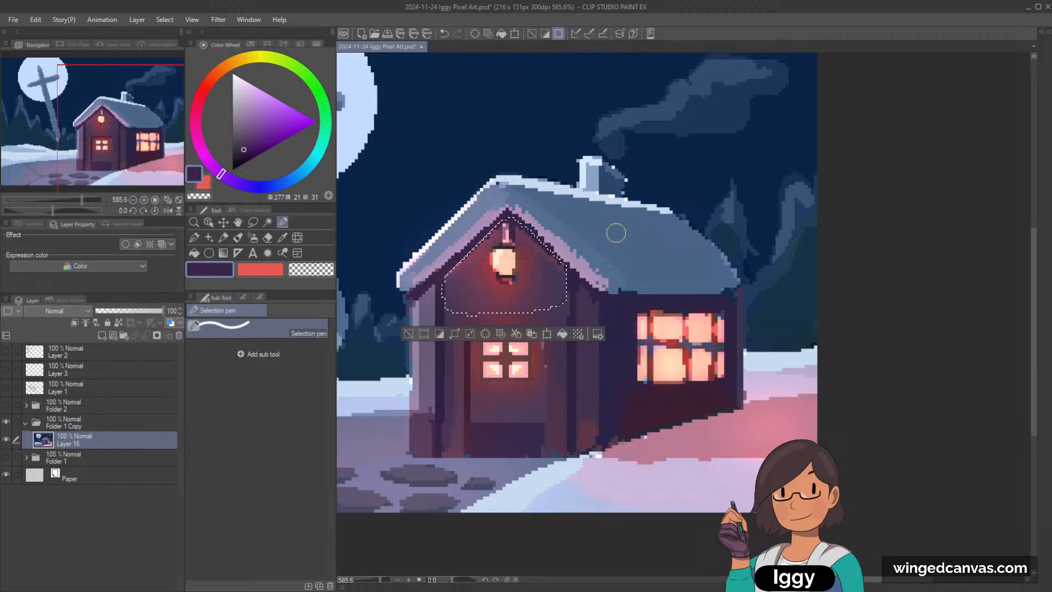
# Step: Move the selected gable wall and lantern a few pixels down, and clear the selection
pyautogui.click(223, 222)
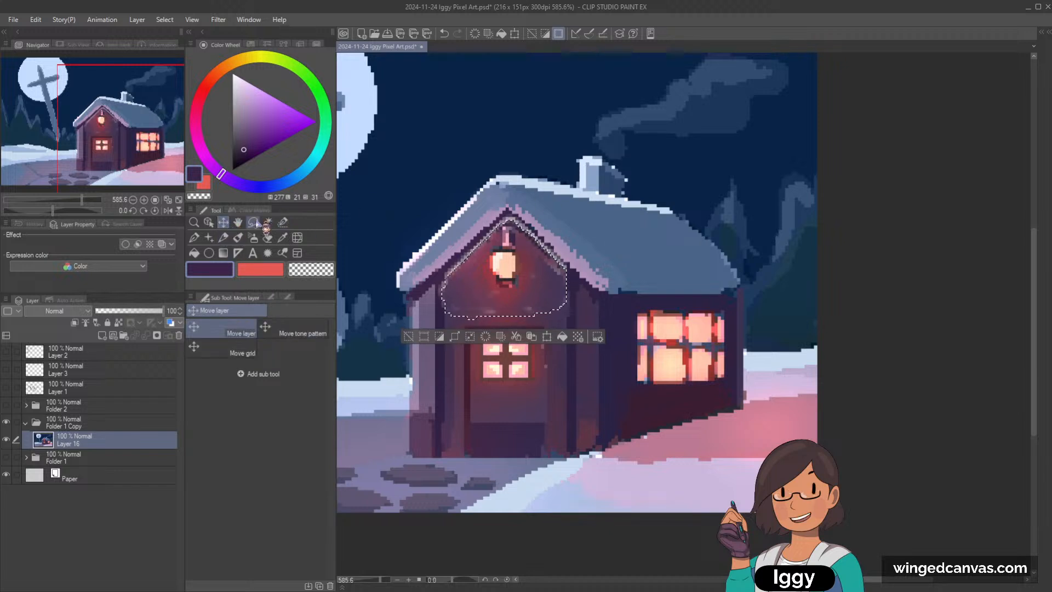
pyautogui.press('Down')
pyautogui.press('Down')
pyautogui.press('Down')
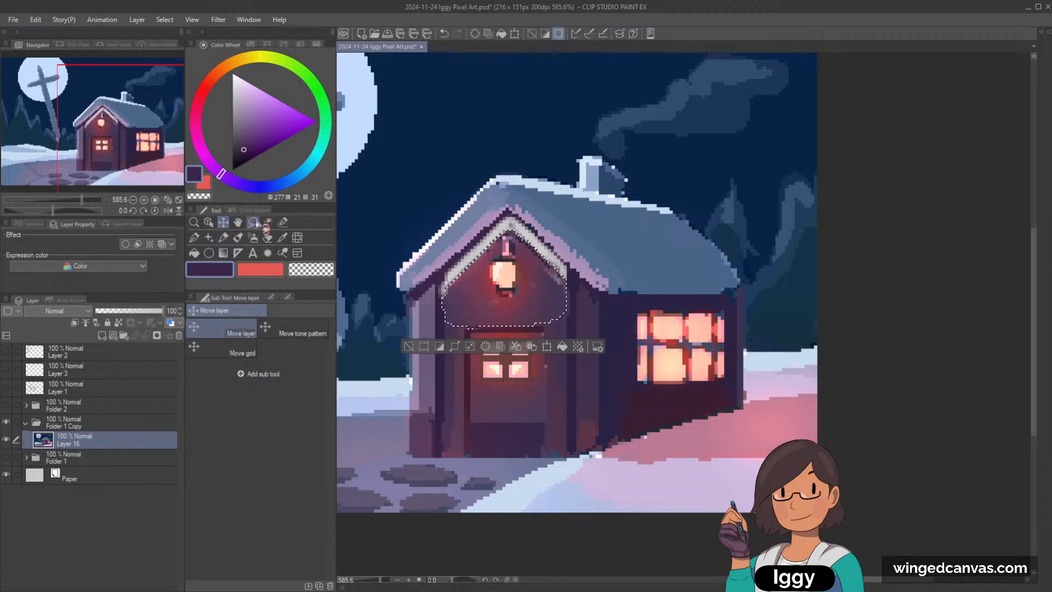
pyautogui.hotkey('ctrl', 'd')
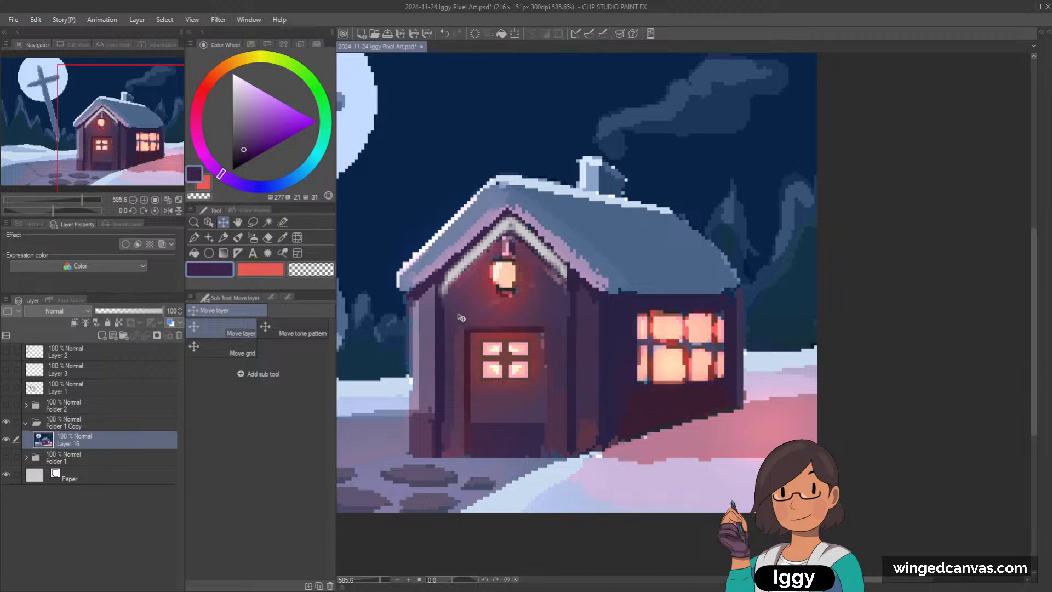
# Step: Fill the empty gap under both gable roof edges with dark purple using the G-pen
pyautogui.click(223, 237)
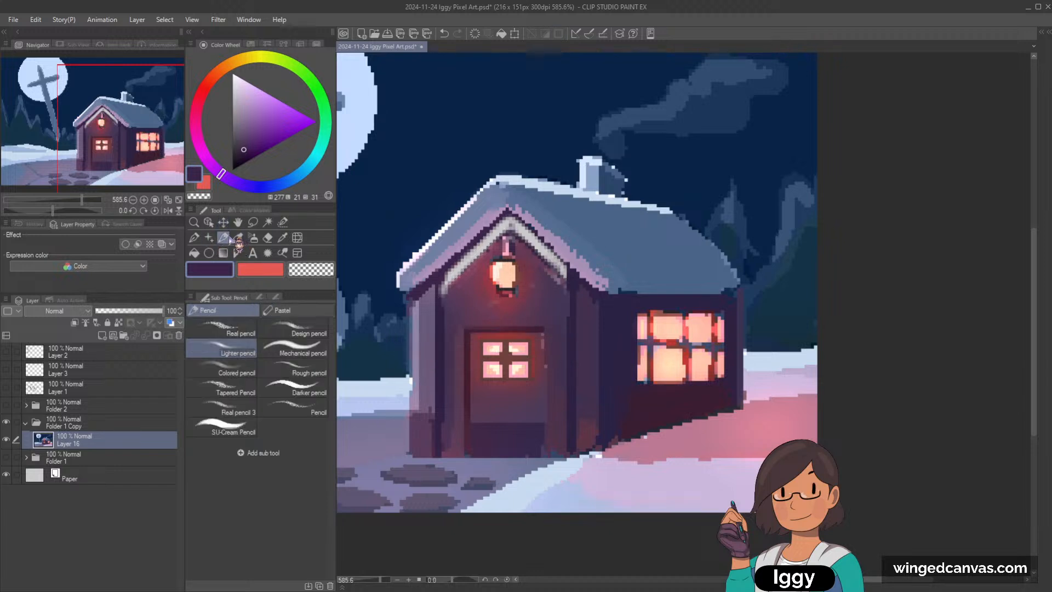
pyautogui.click(195, 239)
pyautogui.moveTo(436, 276); pyautogui.dragTo(498, 225)
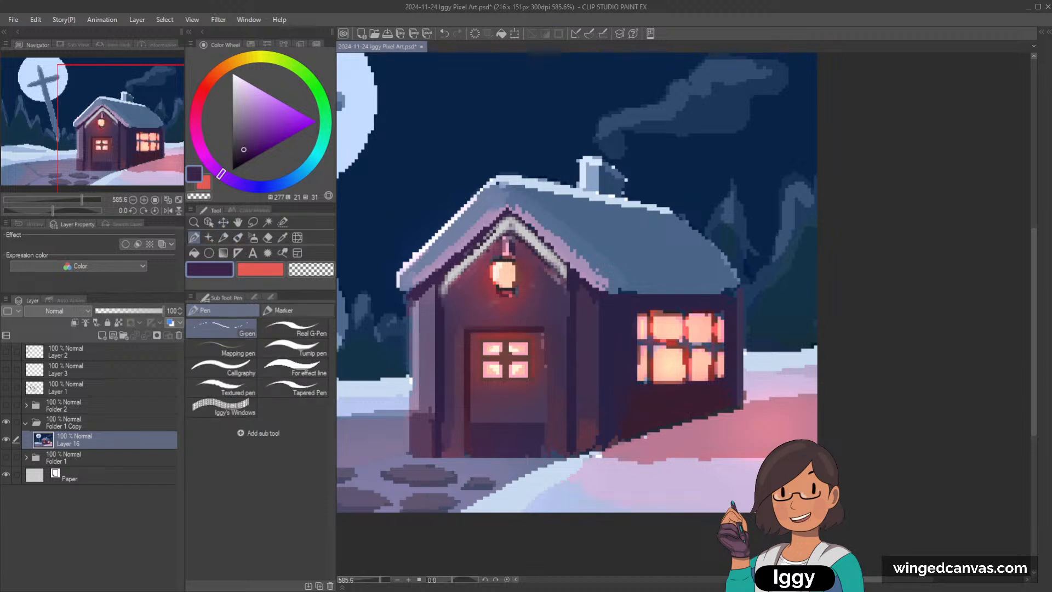
pyautogui.moveTo(444, 276)
pyautogui.mouseDown()
pyautogui.moveTo(507, 219)
pyautogui.moveTo(411, 301)
pyautogui.mouseUp()
pyautogui.moveTo(469, 253)
pyautogui.mouseDown()
pyautogui.moveTo(408, 302)
pyautogui.moveTo(506, 225)
pyautogui.moveTo(565, 274)
pyautogui.mouseUp()
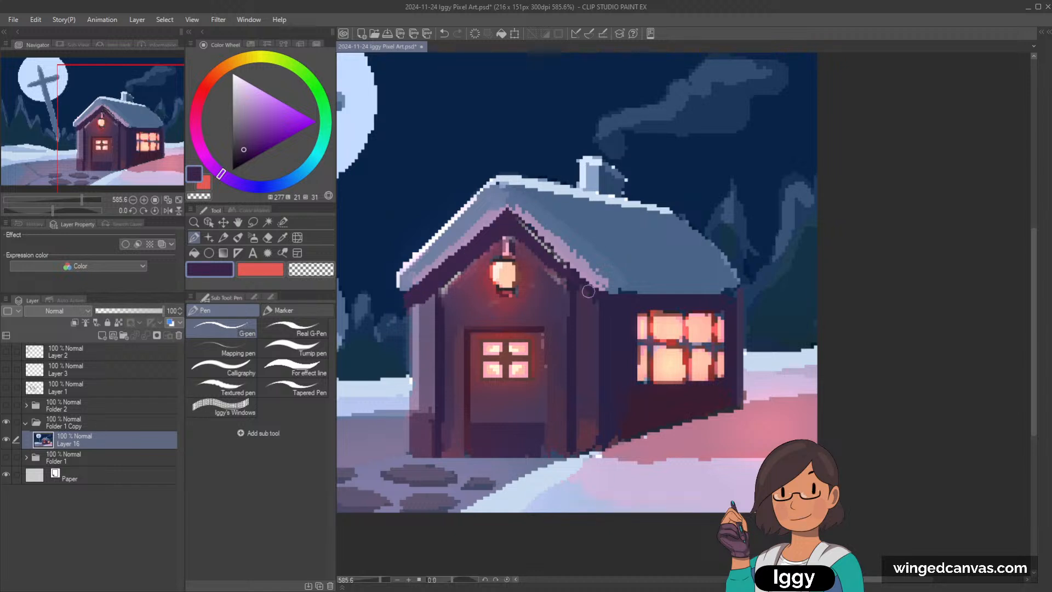
pyautogui.moveTo(516, 228); pyautogui.dragTo(579, 286)
# Step: Cover the leftover light pixels beneath the gable trim with sampled muted purple, reddish and dark purple
pyautogui.keyDown('alt'); pyautogui.click(454, 293); pyautogui.keyUp('alt')
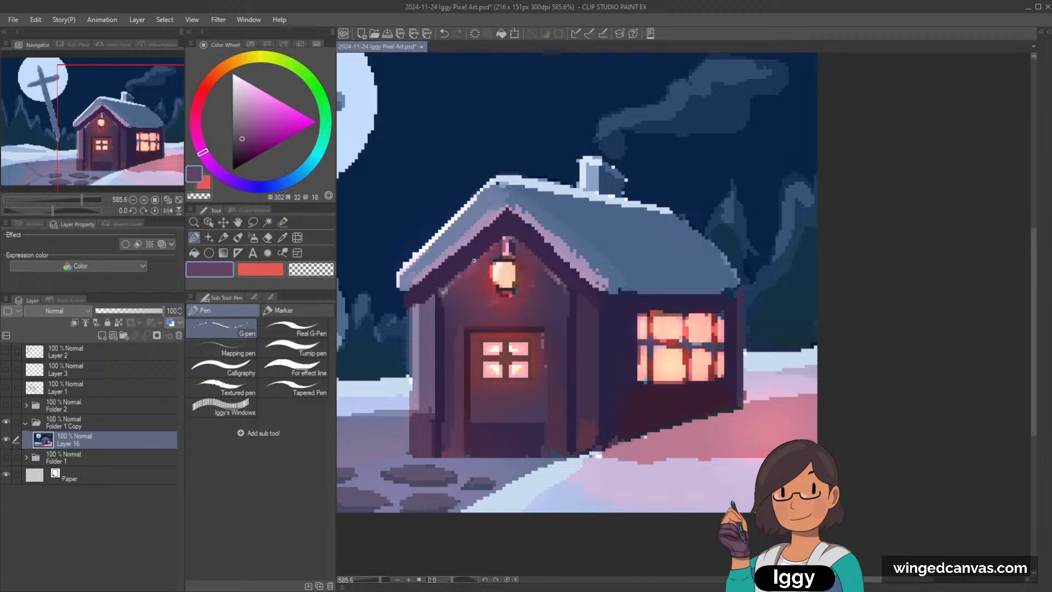
pyautogui.keyDown('alt'); pyautogui.click(472, 268); pyautogui.keyUp('alt')
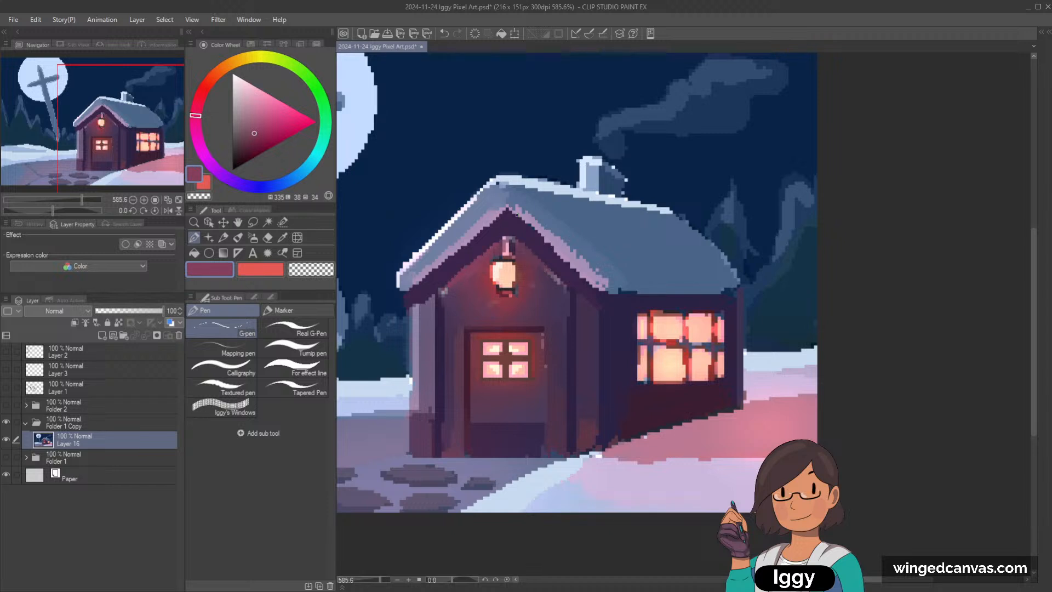
pyautogui.keyDown('alt'); pyautogui.click(448, 276); pyautogui.keyUp('alt')
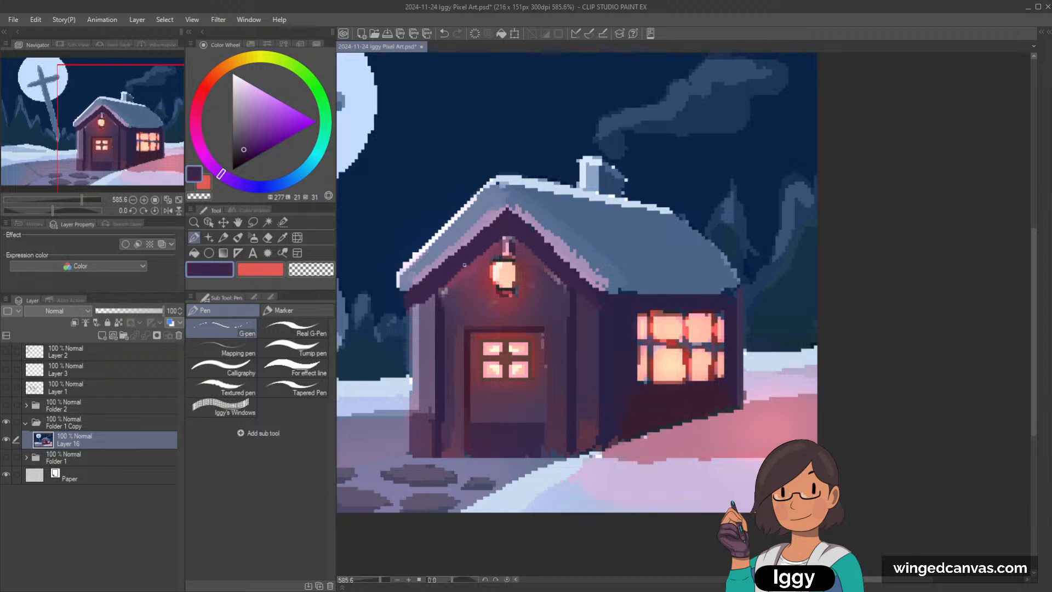
# Step: Thin the pinkish snow edge on the gable's right side with sampled blue and touch up the left slope
pyautogui.scroll(-4, 483, 242)
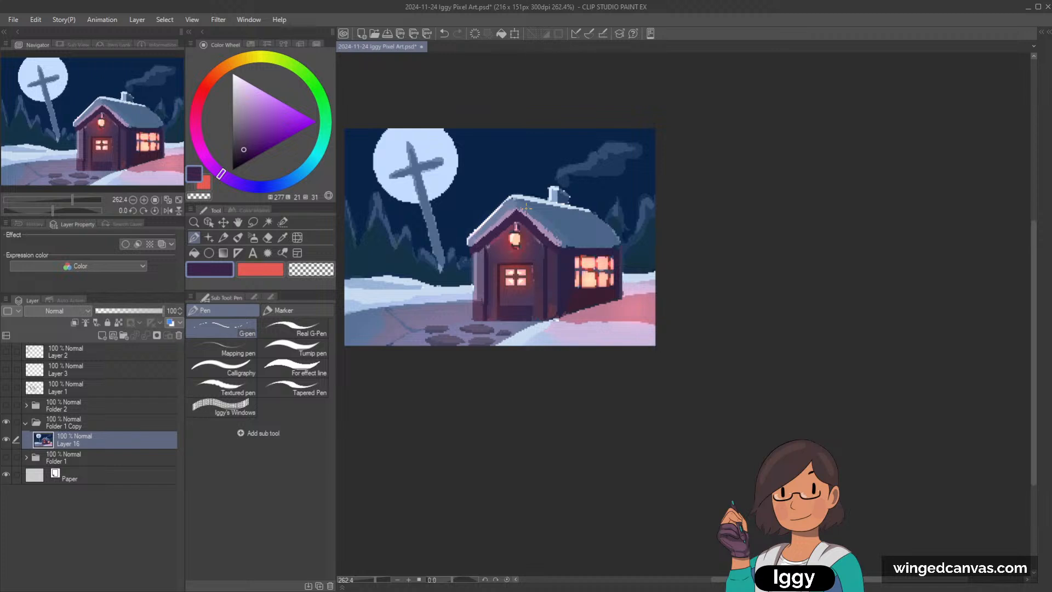
pyautogui.scroll(4, 527, 206)
pyautogui.keyDown('alt'); pyautogui.click(482, 194); pyautogui.keyUp('alt')
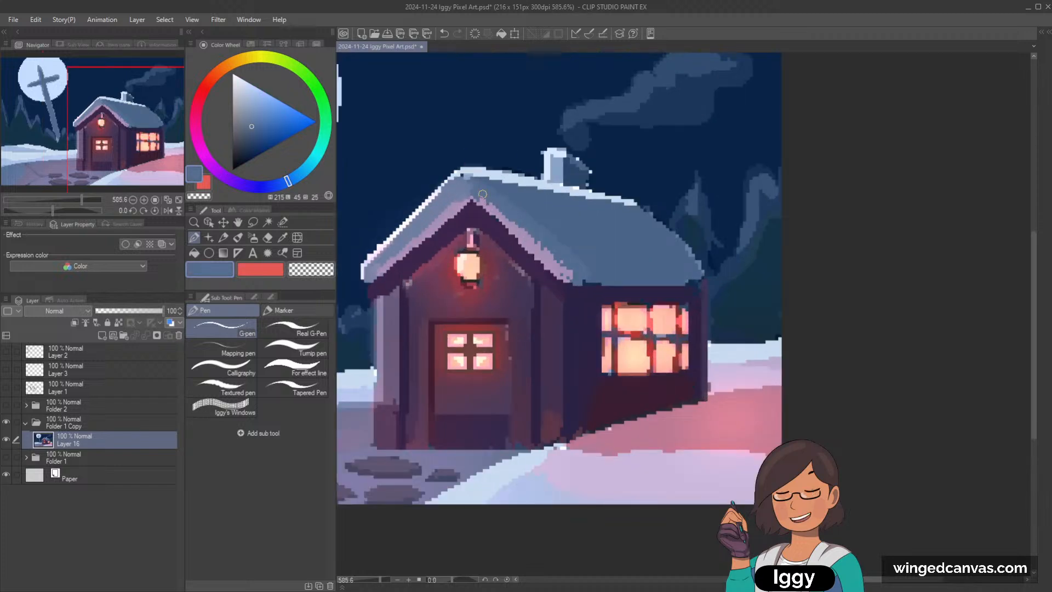
pyautogui.moveTo(489, 200); pyautogui.dragTo(570, 273)
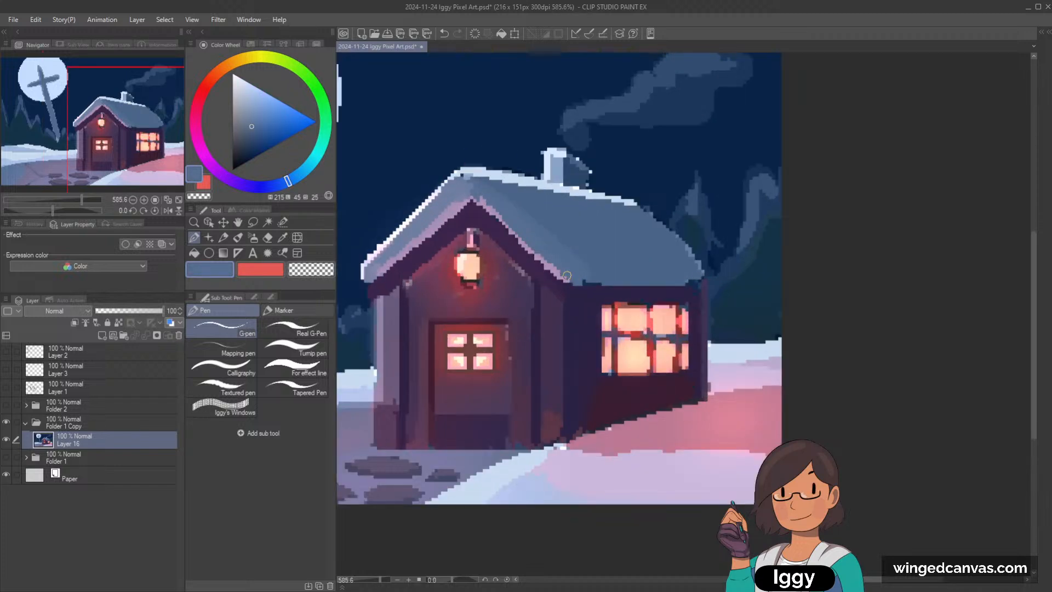
pyautogui.keyDown('alt'); pyautogui.click(425, 211); pyautogui.keyUp('alt')
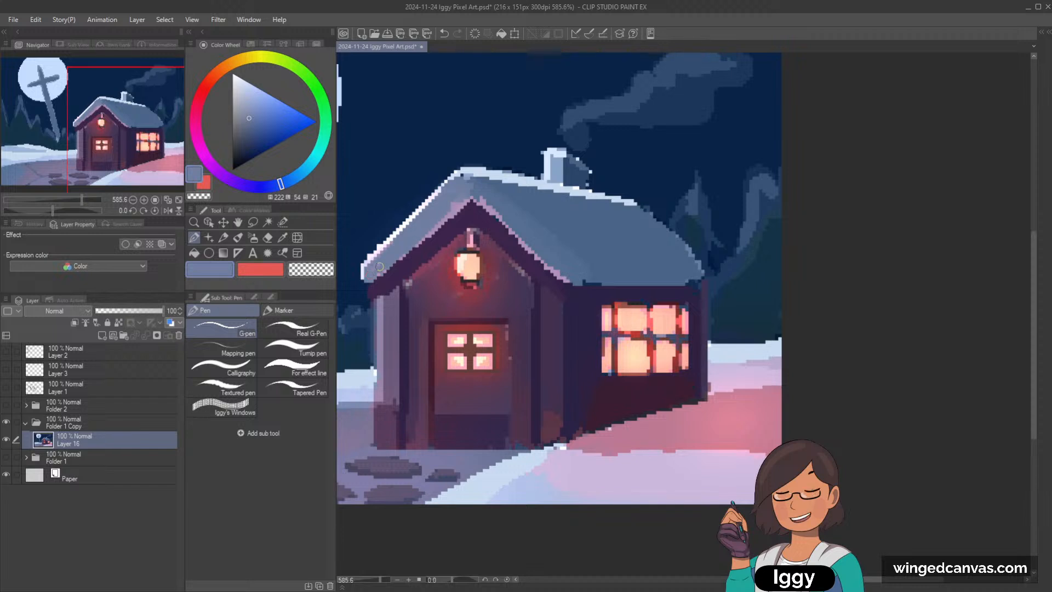
pyautogui.keyDown('alt'); pyautogui.click(436, 229); pyautogui.keyUp('alt')
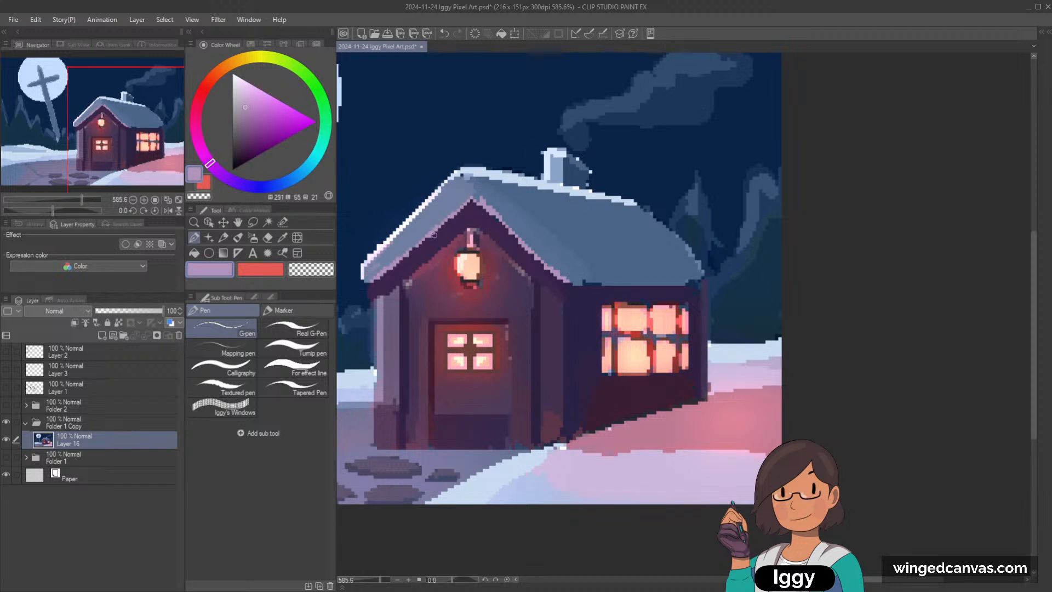
# Step: Clean up stray pixels at the top of the gable's left inner post and along the wall's left edge with sampled colours
pyautogui.scroll(-4, 474, 201)
pyautogui.moveTo(139, 132); pyautogui.dragTo(160, 134)
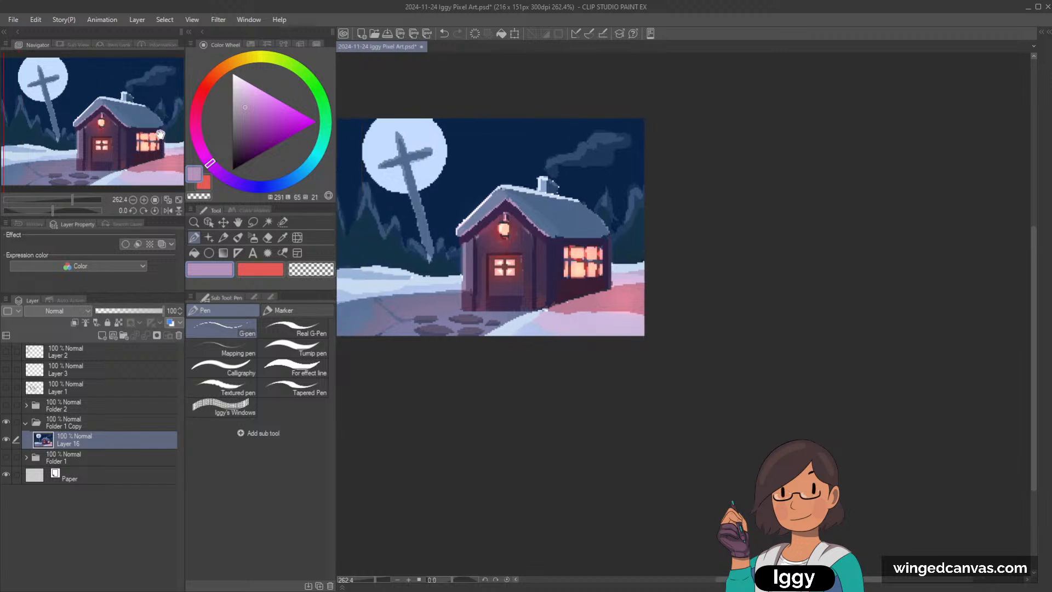
pyautogui.scroll(4, 503, 215)
pyautogui.keyDown('alt'); pyautogui.click(449, 257); pyautogui.keyUp('alt')
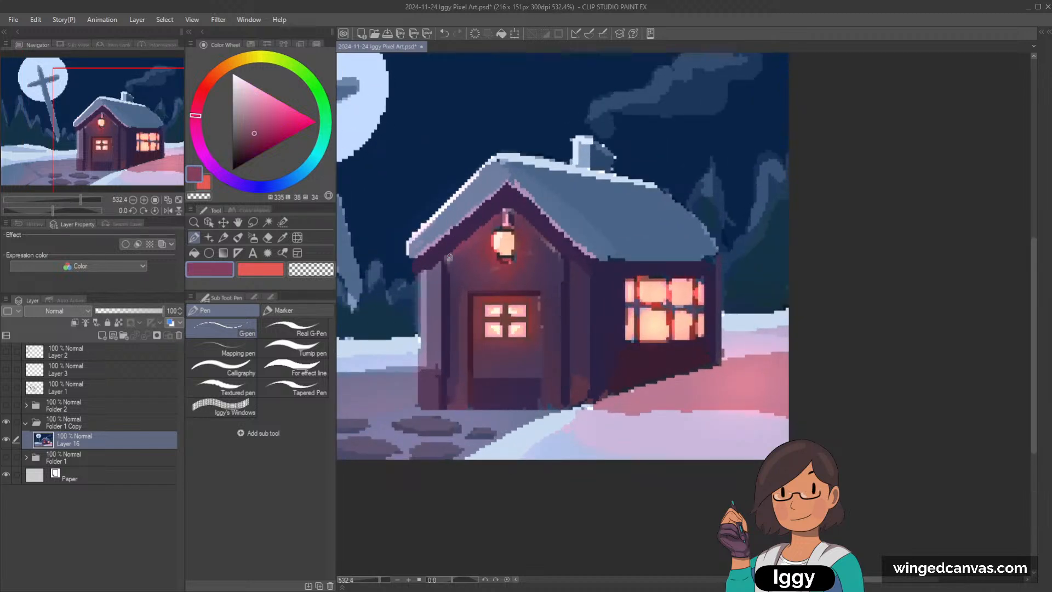
pyautogui.keyDown('alt'); pyautogui.click(444, 270); pyautogui.keyUp('alt')
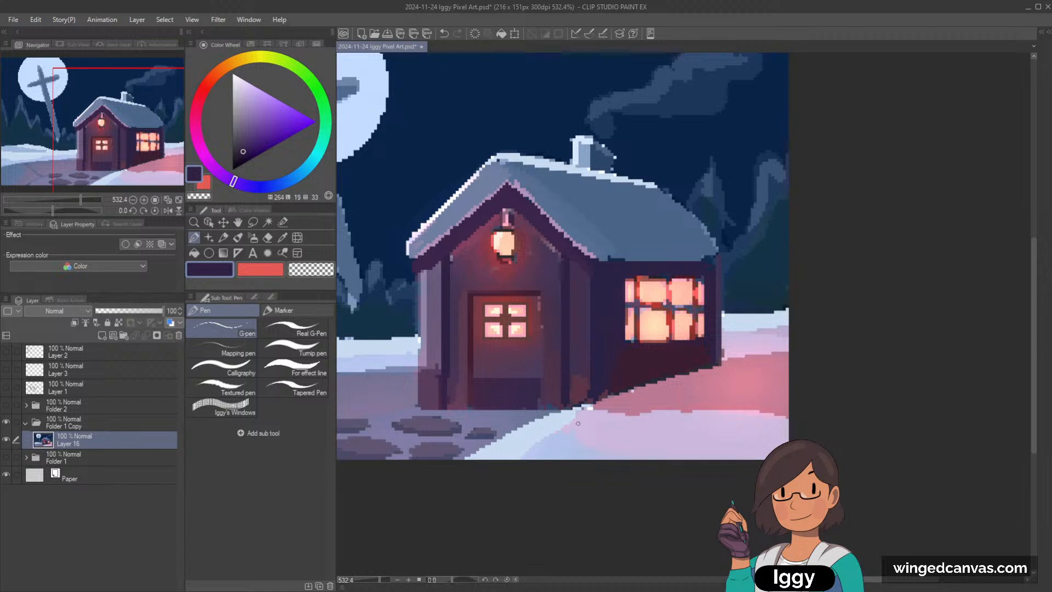
pyautogui.keyDown('alt'); pyautogui.click(407, 320); pyautogui.keyUp('alt')
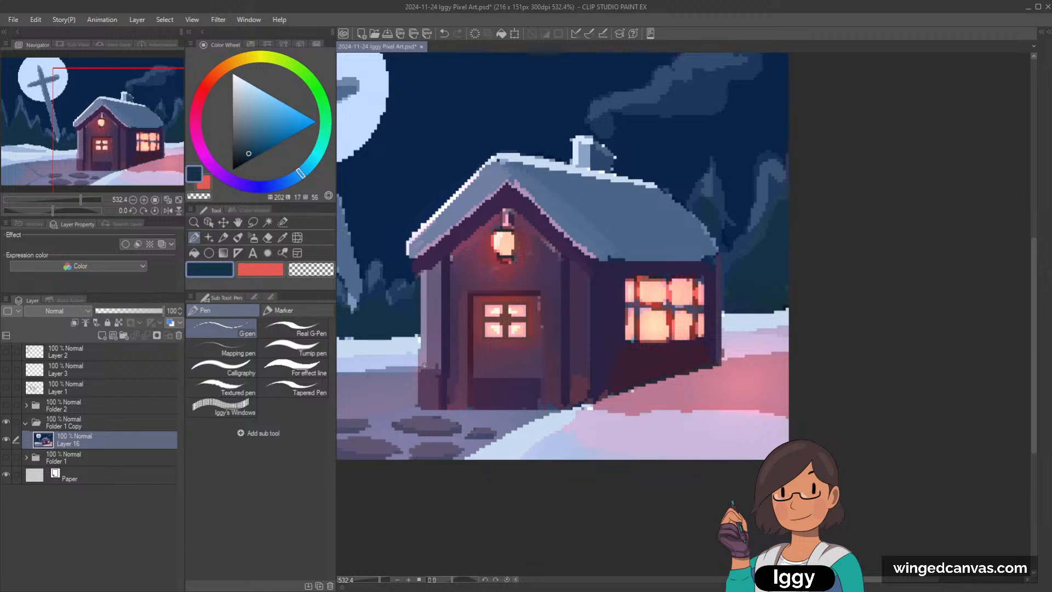
# Step: Repaint the right side of the door frame with sampled dark and reddish purples
pyautogui.keyDown('alt'); pyautogui.click(604, 311); pyautogui.keyUp('alt')
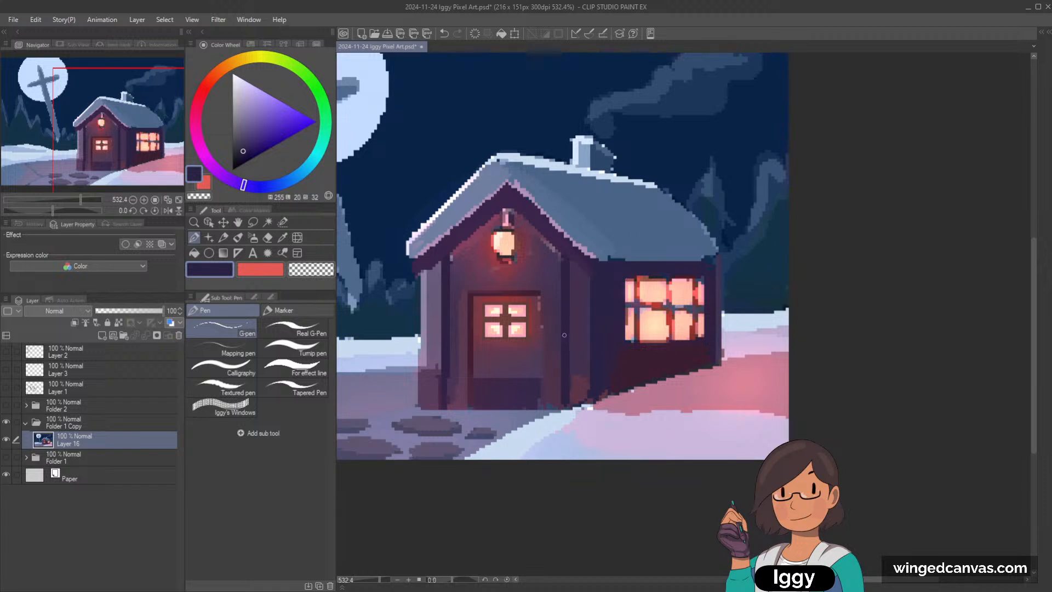
pyautogui.keyDown('alt'); pyautogui.click(544, 373); pyautogui.keyUp('alt')
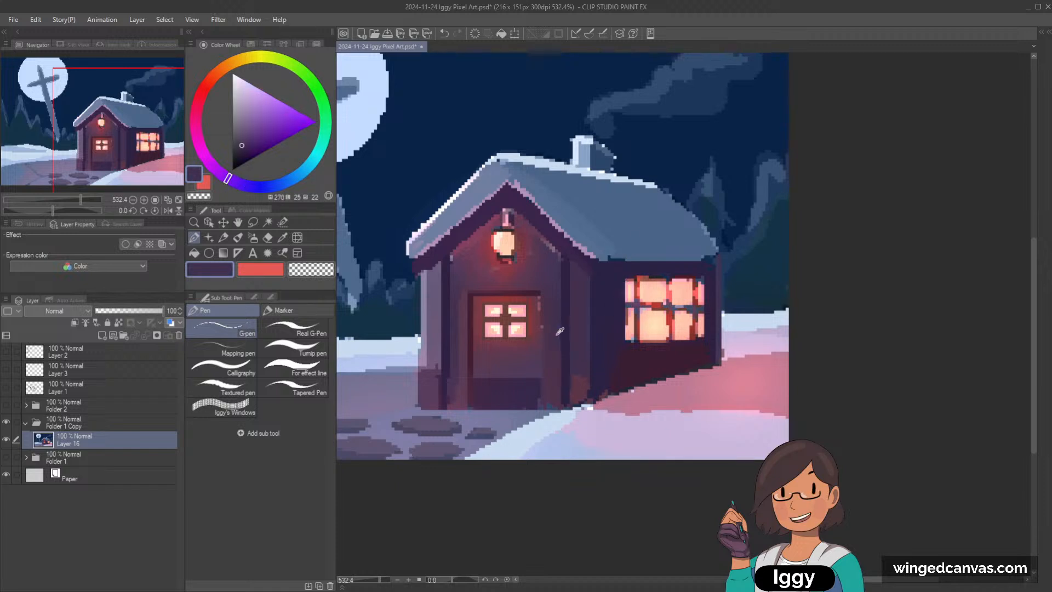
pyautogui.keyDown('alt'); pyautogui.click(460, 310); pyautogui.keyUp('alt')
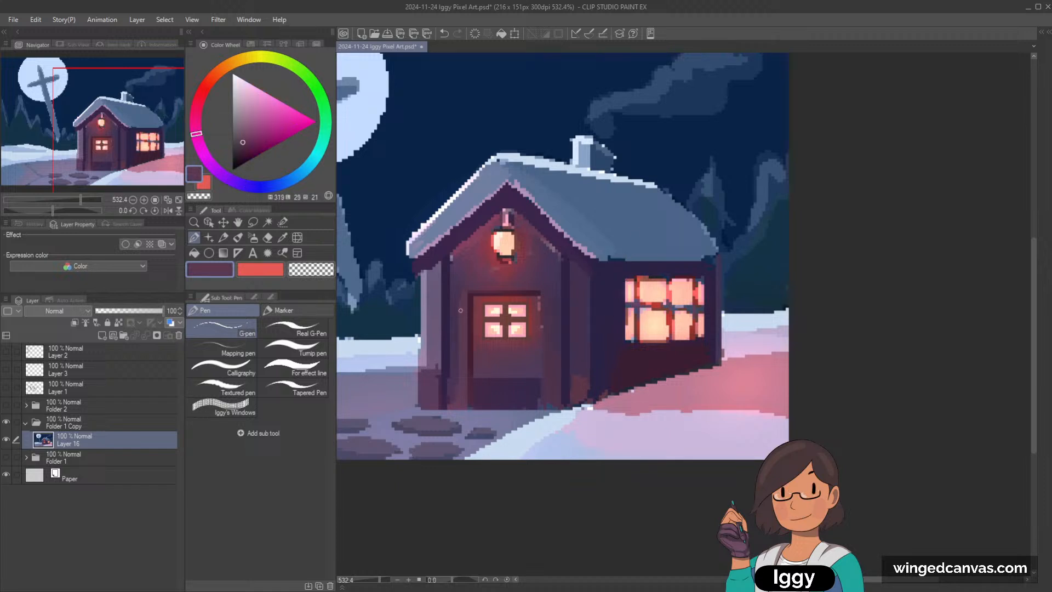
pyautogui.keyDown('alt'); pyautogui.click(538, 310); pyautogui.keyUp('alt')
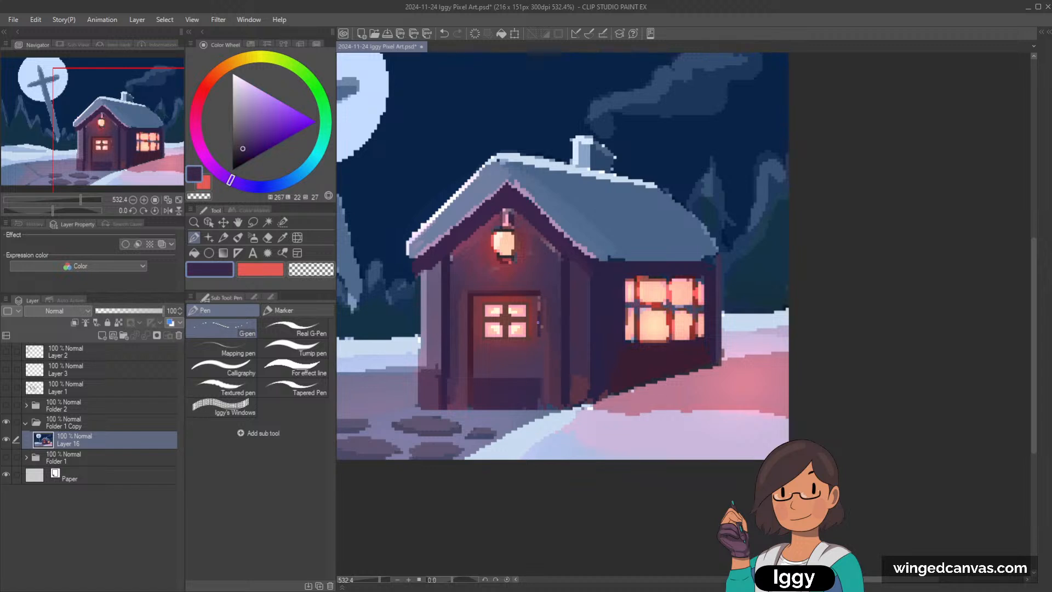
pyautogui.moveTo(540, 329); pyautogui.dragTo(539, 367)
pyautogui.moveTo(537, 305); pyautogui.dragTo(538, 332)
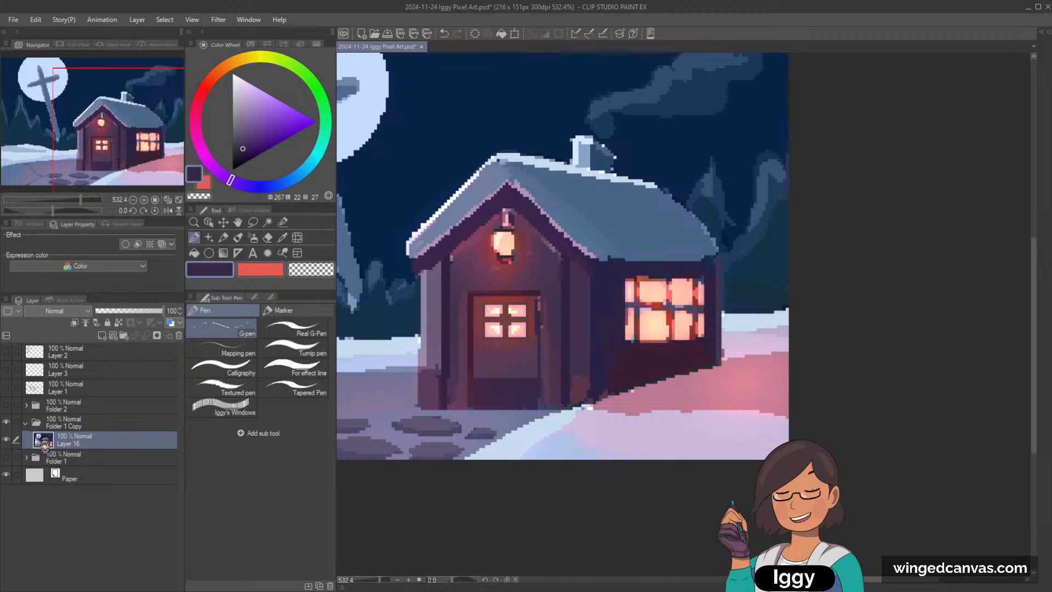
# Step: Clean up the stray pixels along the door frame's right edge using the Dot pen with sampled dark and reddish purples
pyautogui.moveTo(186, 243); pyautogui.dragTo(187, 245)
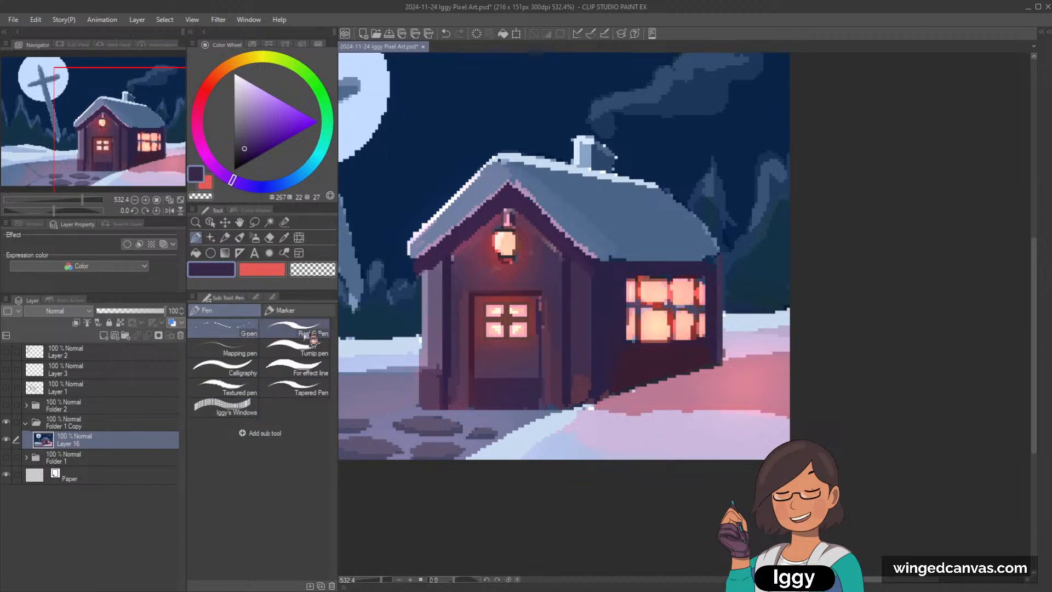
pyautogui.click(321, 309)
pyautogui.scroll(1, 566, 268)
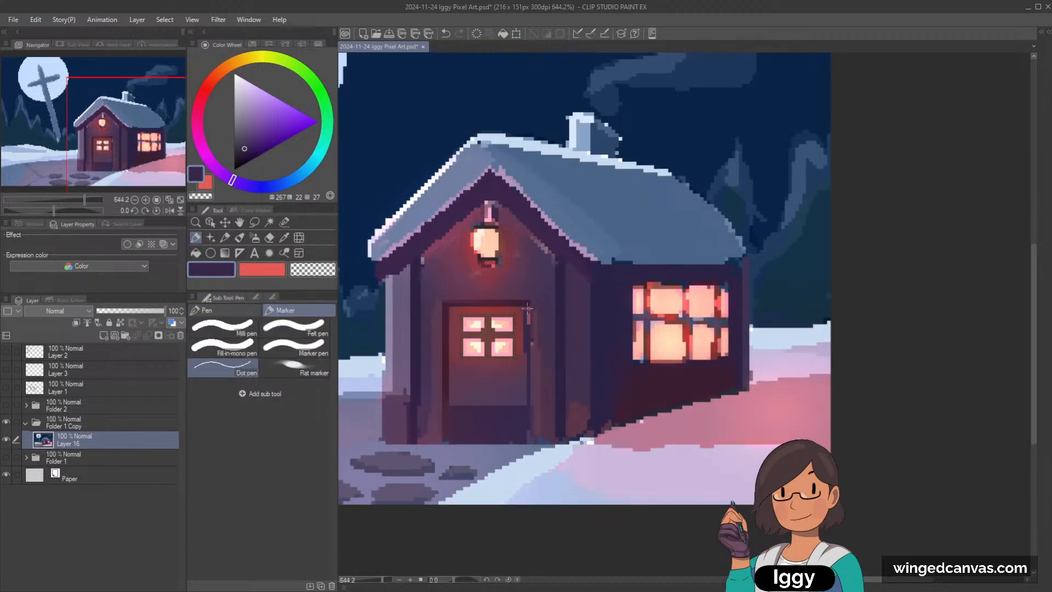
pyautogui.moveTo(528, 310); pyautogui.dragTo(529, 323)
pyautogui.keyDown('alt'); pyautogui.click(521, 373); pyautogui.keyUp('alt')
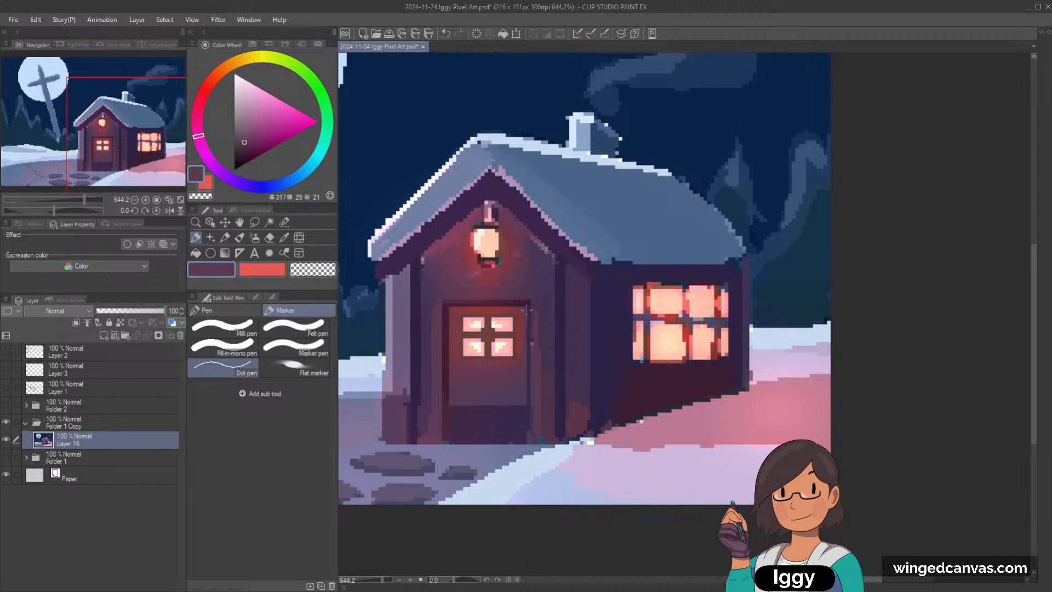
pyautogui.keyDown('alt'); pyautogui.click(525, 283); pyautogui.keyUp('alt')
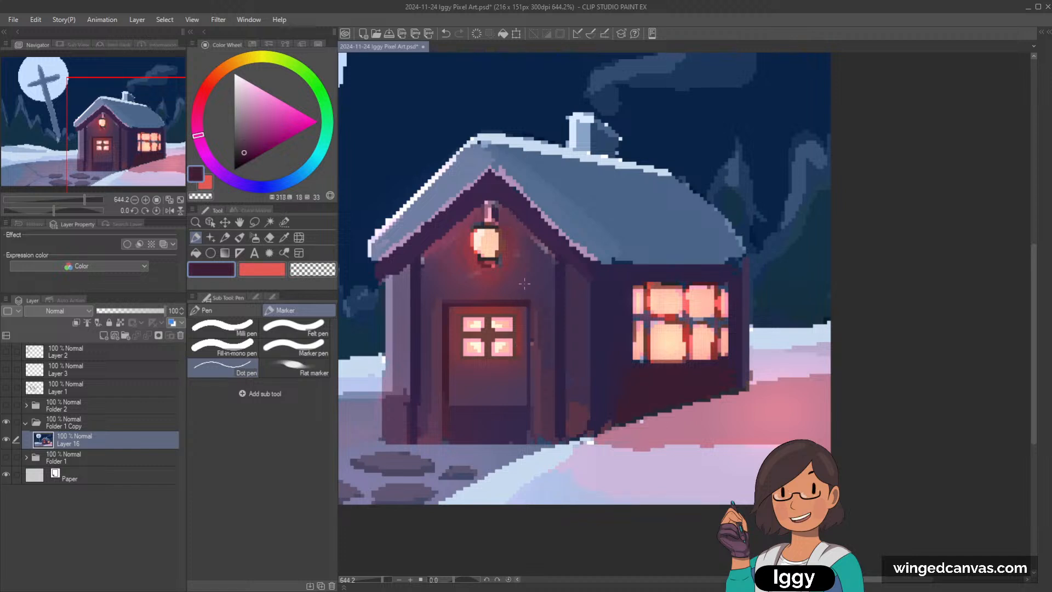
pyautogui.keyDown('alt'); pyautogui.click(539, 288); pyautogui.keyUp('alt')
pyautogui.keyDown('alt'); pyautogui.click(533, 352); pyautogui.keyUp('alt')
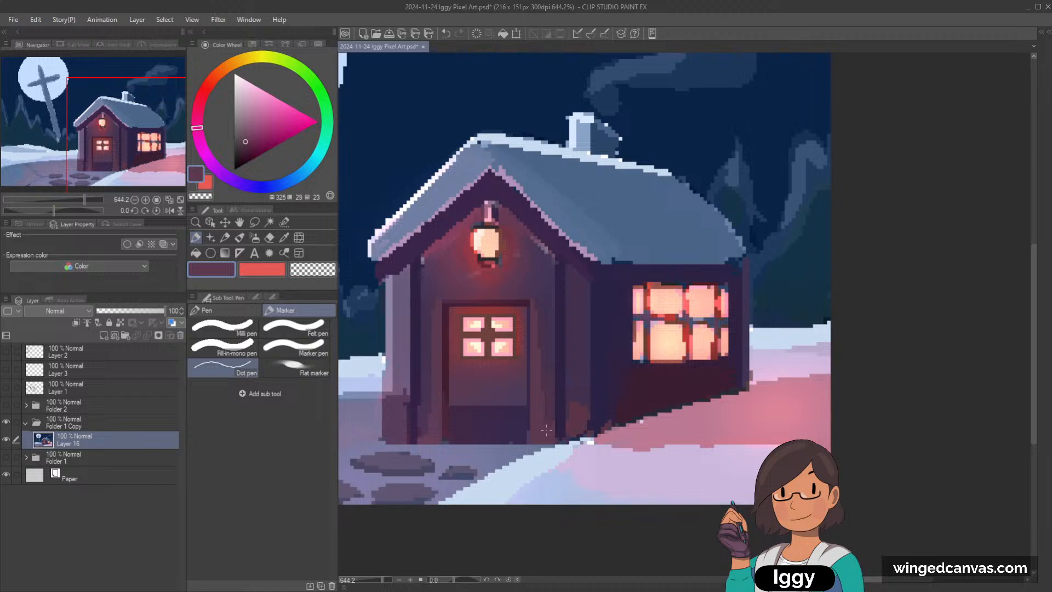
# Step: Smooth the wall strip between the door and the right inner post with sampled muted and reddish purples
pyautogui.keyDown('alt'); pyautogui.click(549, 361); pyautogui.keyUp('alt')
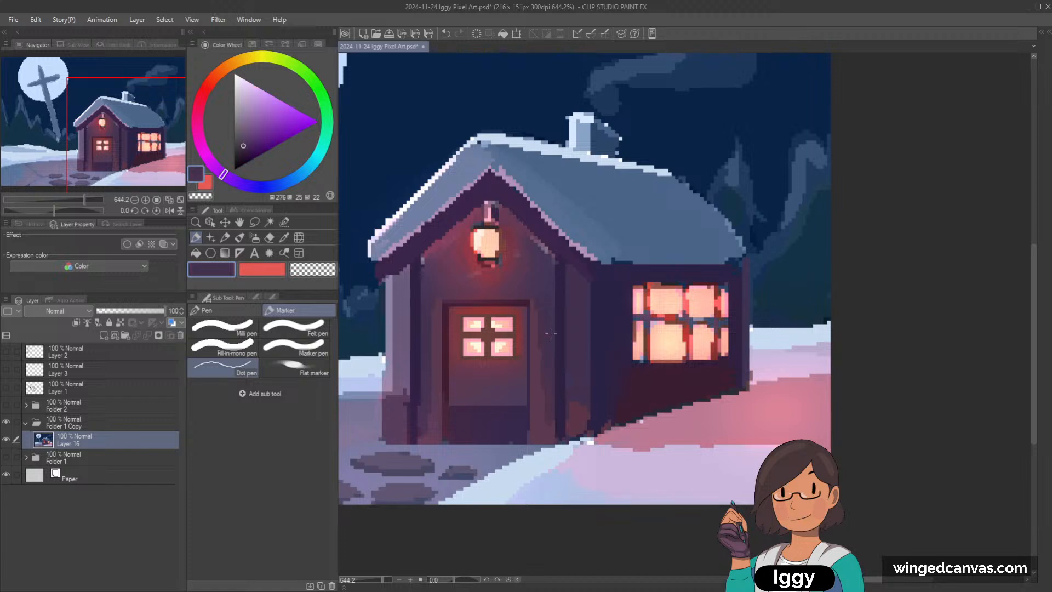
pyautogui.keyDown('alt'); pyautogui.click(463, 310); pyautogui.keyUp('alt')
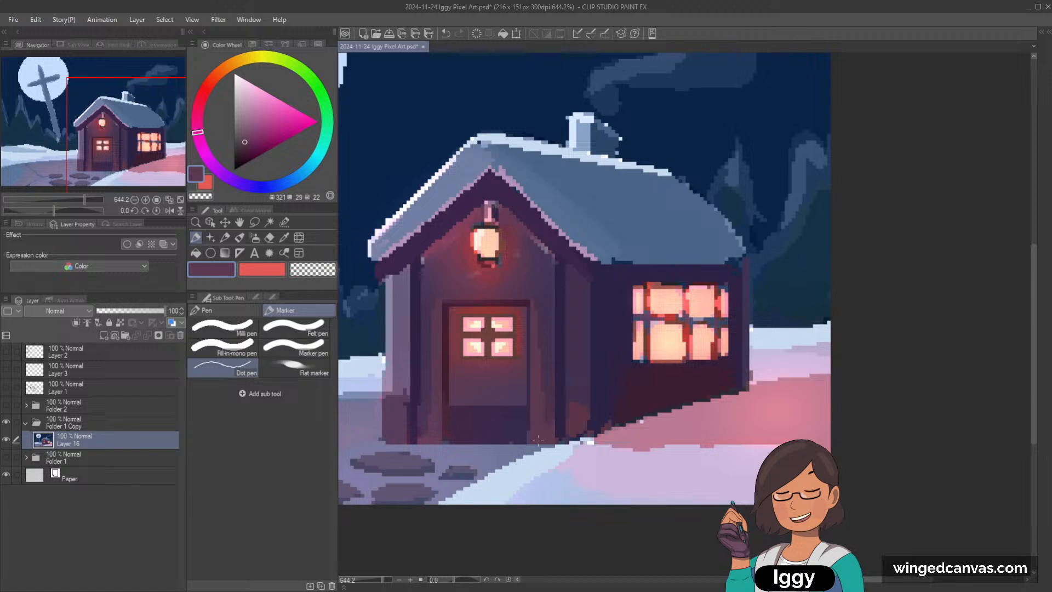
pyautogui.keyDown('alt'); pyautogui.click(551, 343); pyautogui.keyUp('alt')
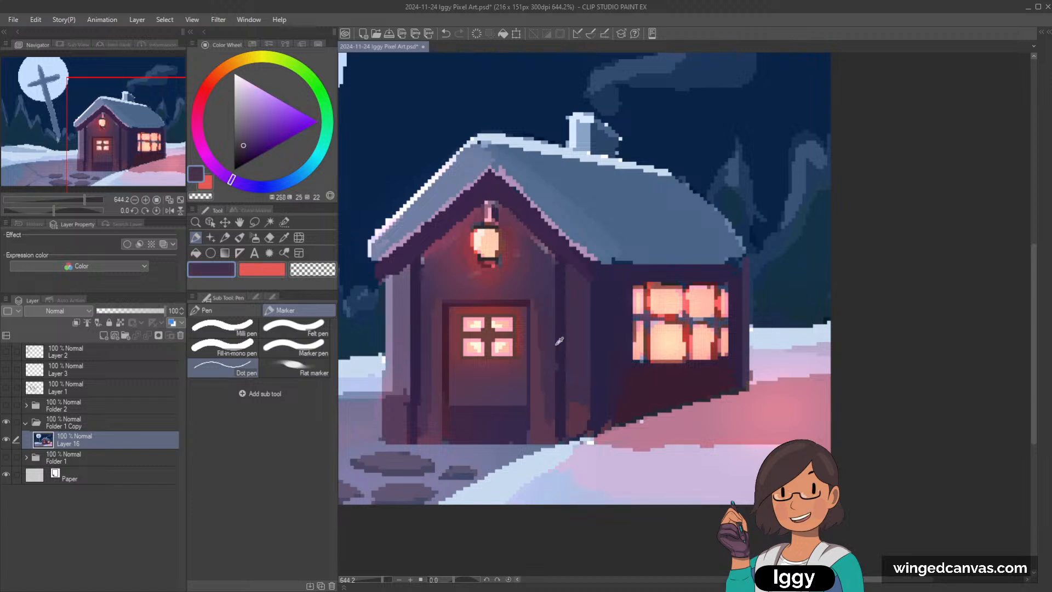
pyautogui.keyDown('alt'); pyautogui.click(557, 361); pyautogui.keyUp('alt')
pyautogui.scroll(-5, 599, 273)
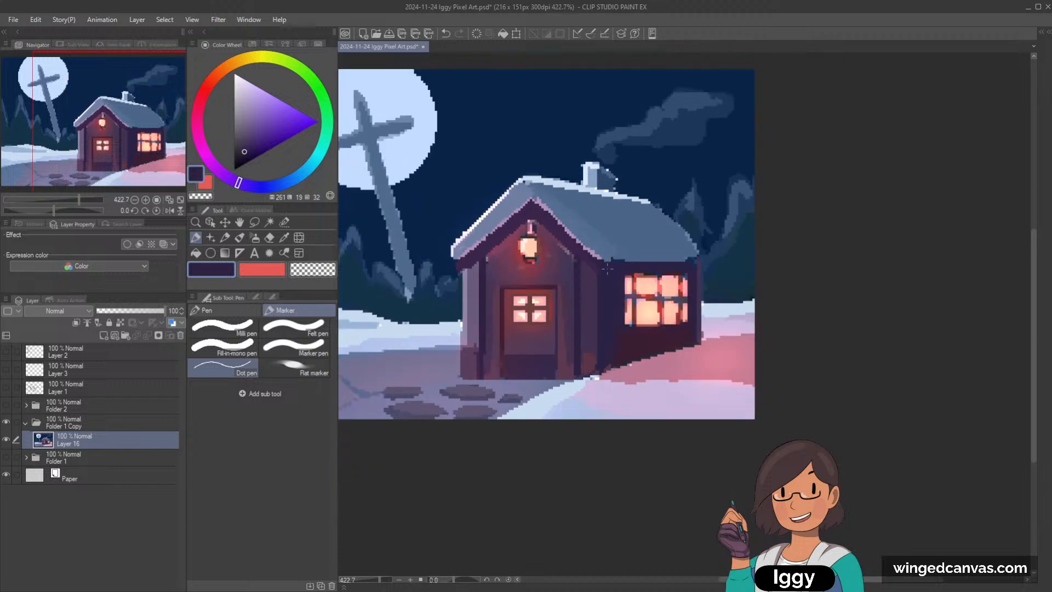
# Step: Cover the reddish patches on the lower front wall on both sides of the door with sampled muted purples
pyautogui.scroll(3, 558, 428)
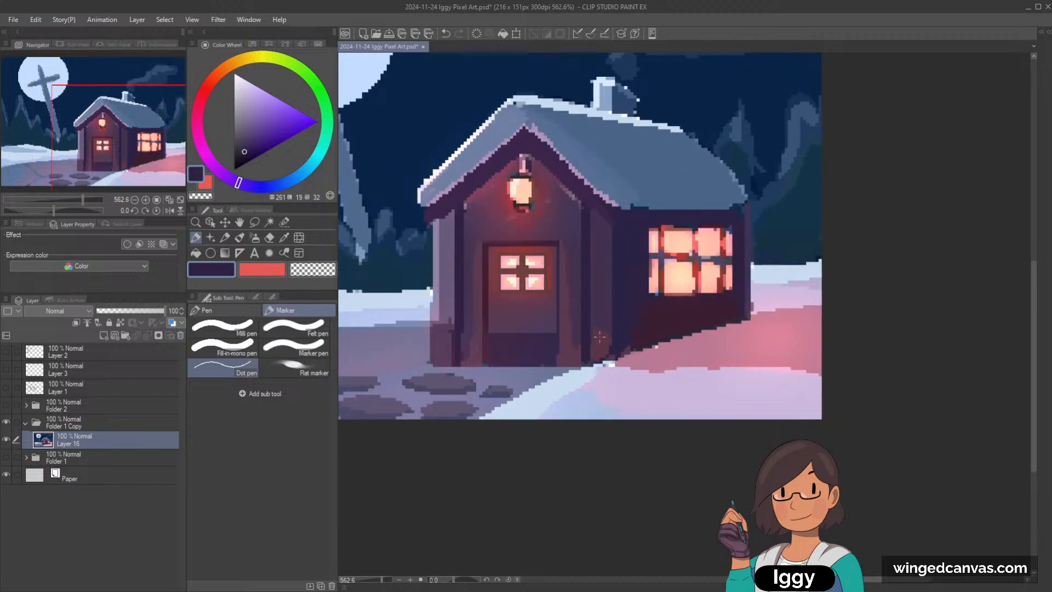
pyautogui.scroll(1, 603, 272)
pyautogui.keyDown('alt'); pyautogui.click(604, 271); pyautogui.keyUp('alt')
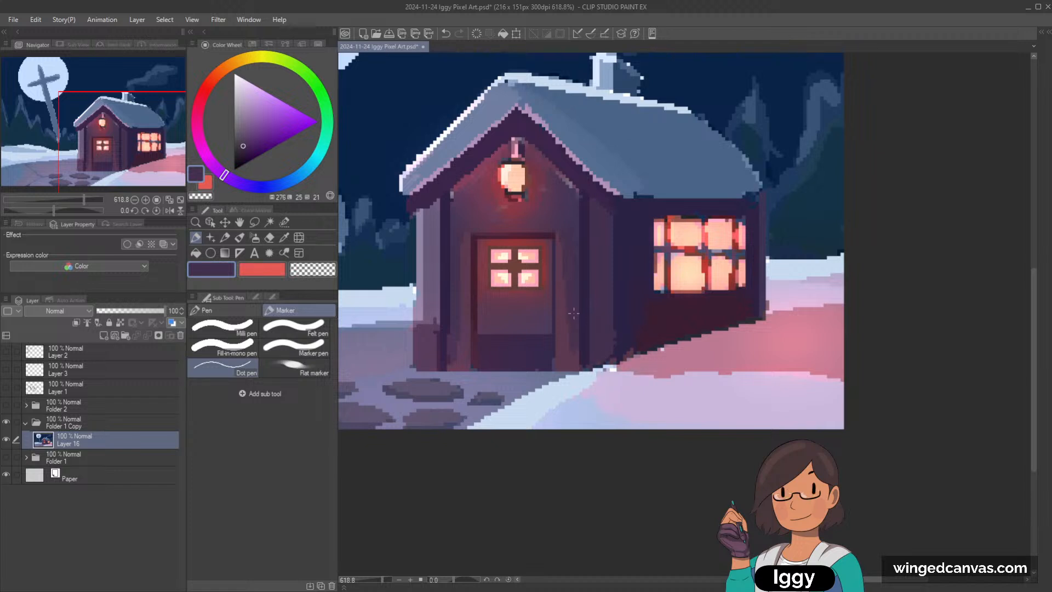
pyautogui.keyDown('alt'); pyautogui.click(561, 259); pyautogui.keyUp('alt')
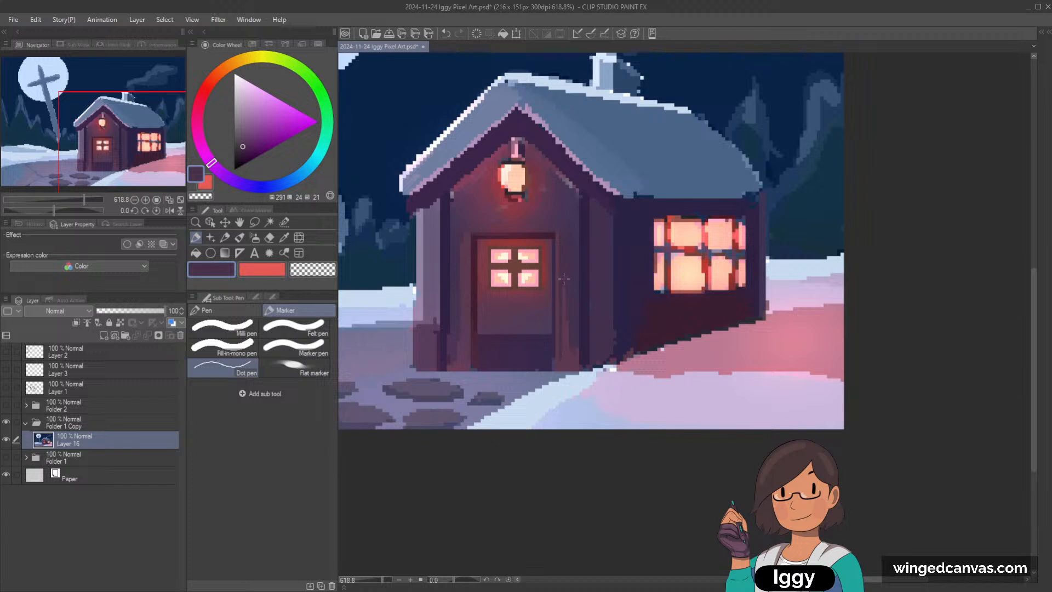
pyautogui.moveTo(565, 279); pyautogui.dragTo(564, 361)
pyautogui.keyDown('alt'); pyautogui.click(459, 235); pyautogui.keyUp('alt')
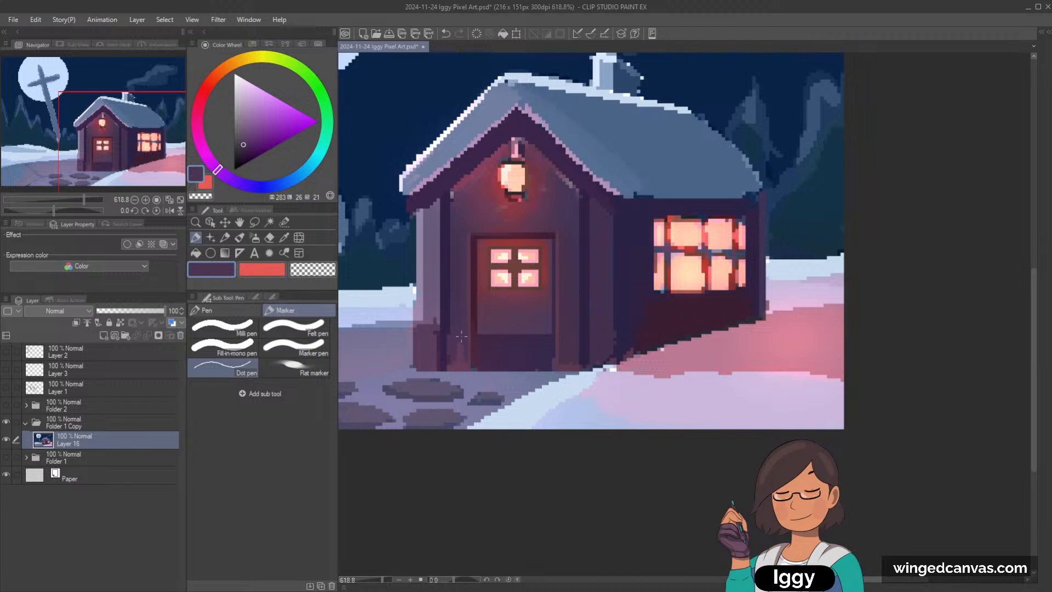
pyautogui.scroll(-2, 575, 157)
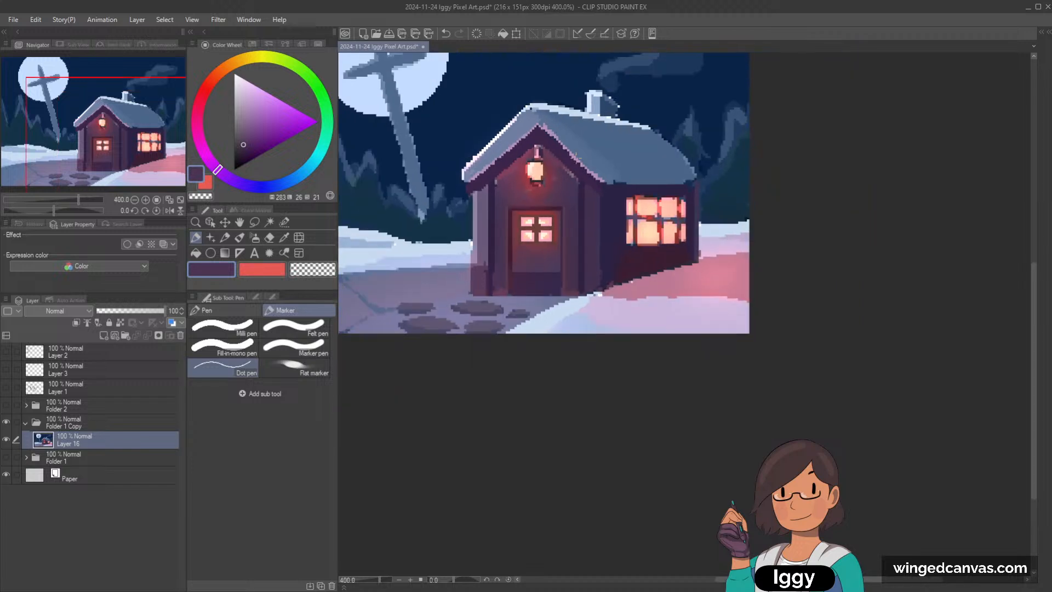
pyautogui.scroll(2, 576, 157)
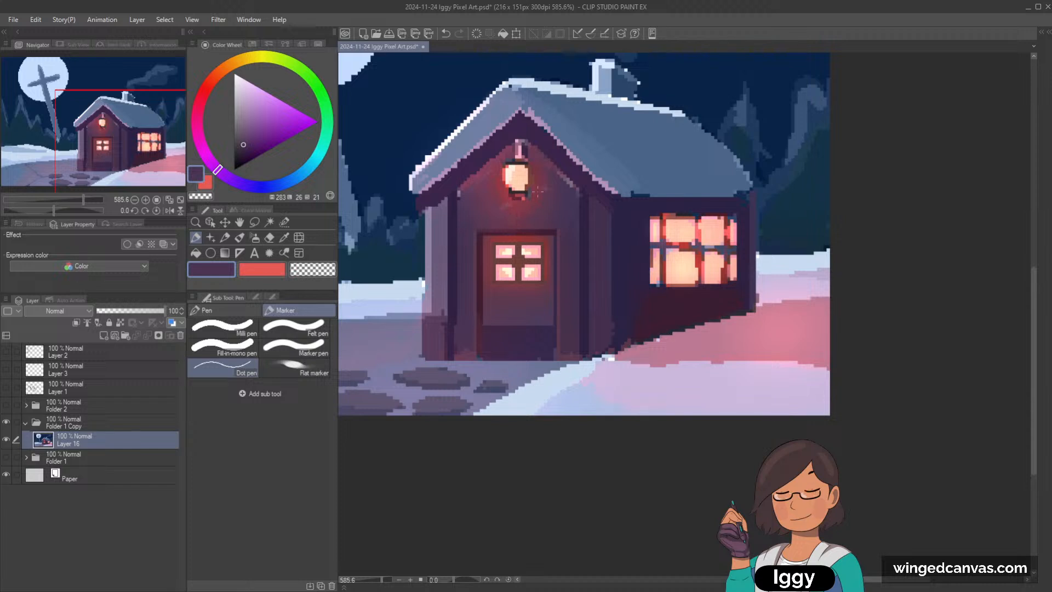
pyautogui.keyDown('alt'); pyautogui.click(600, 238); pyautogui.keyUp('alt')
pyautogui.moveTo(439, 207); pyautogui.dragTo(439, 284)
pyautogui.hotkey('ctrl', 'z')
# Step: Tint the base of the front wall a muted blue on a new layer in Color blending mode, and merge it down
pyautogui.click(104, 335)
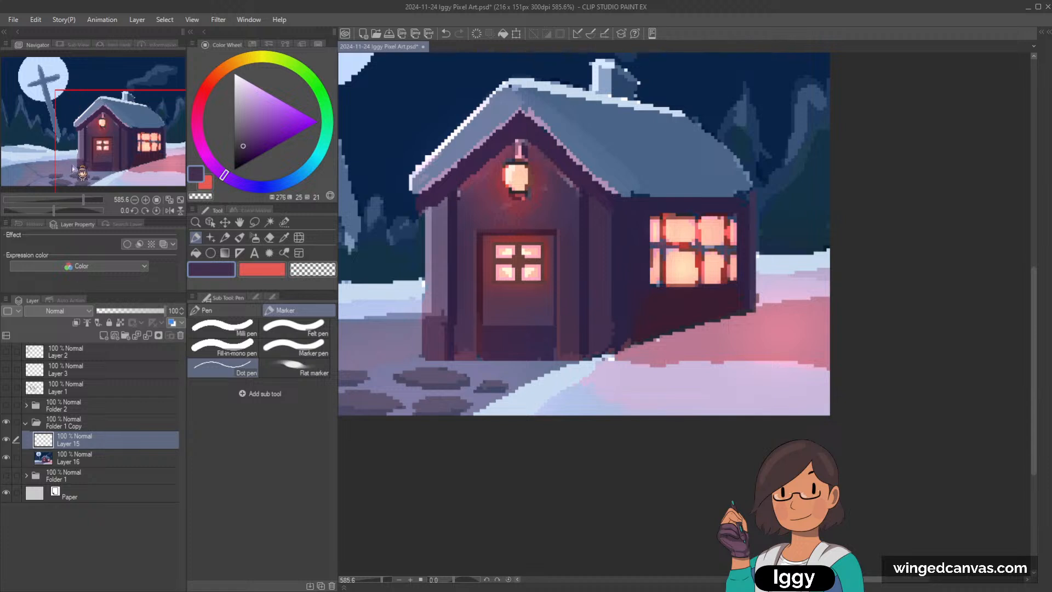
pyautogui.click(57, 290)
pyautogui.click(264, 184)
pyautogui.click(254, 146)
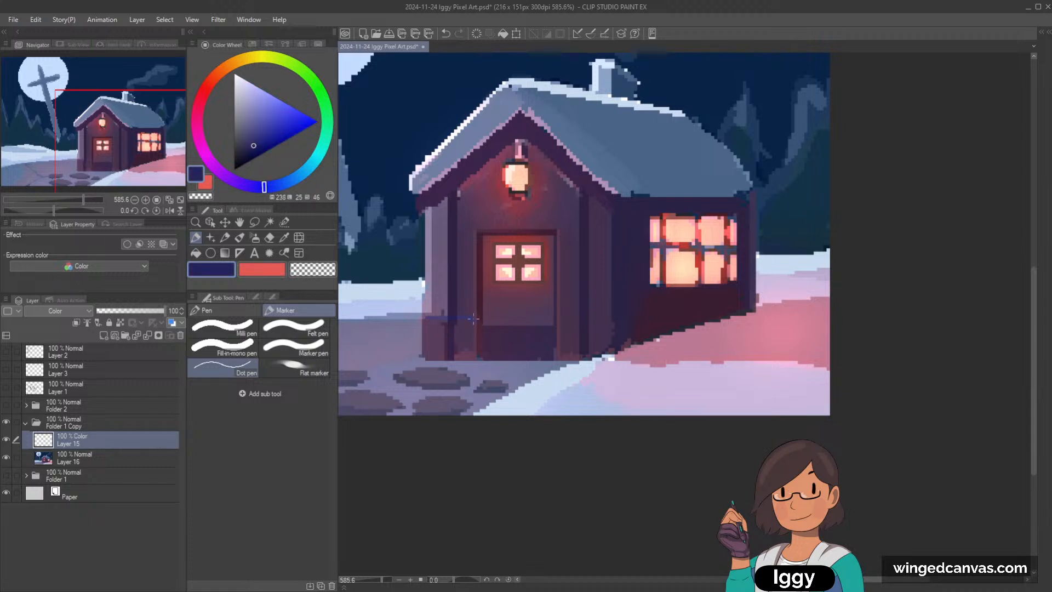
pyautogui.click(244, 138)
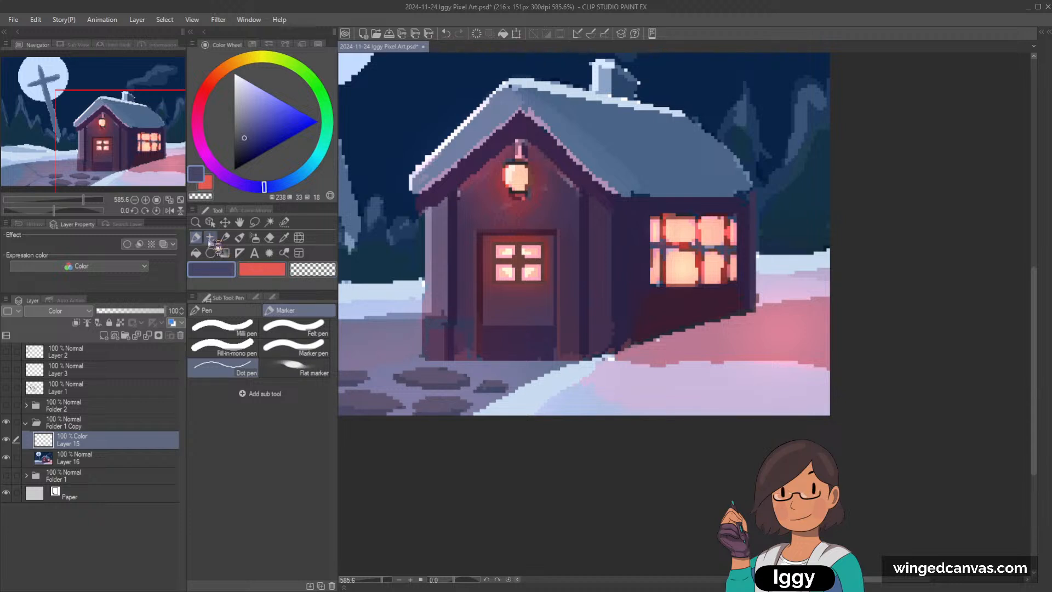
pyautogui.click(242, 312)
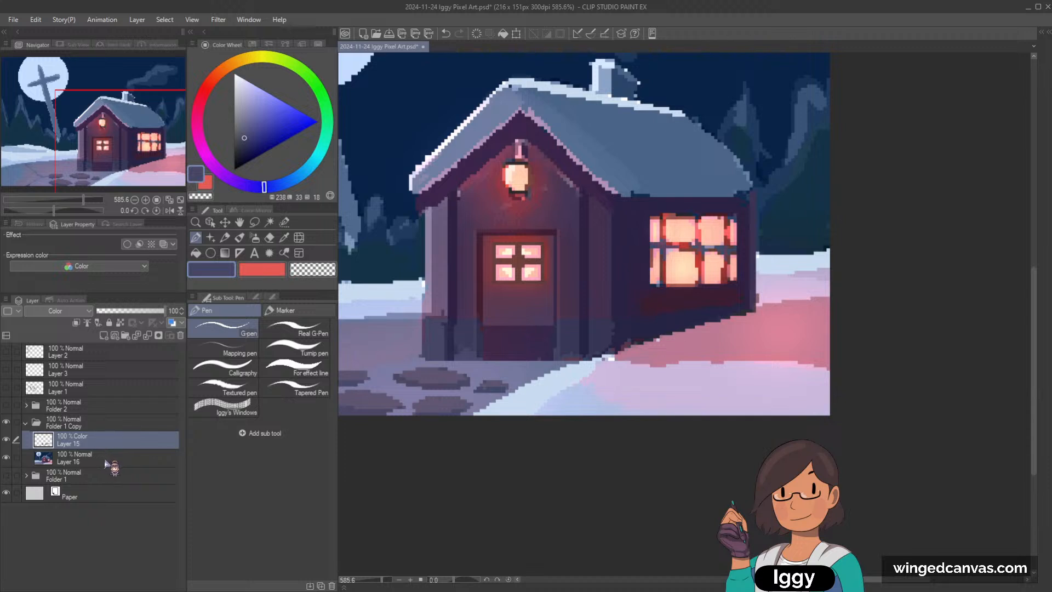
pyautogui.hotkey('ctrl', 'e')
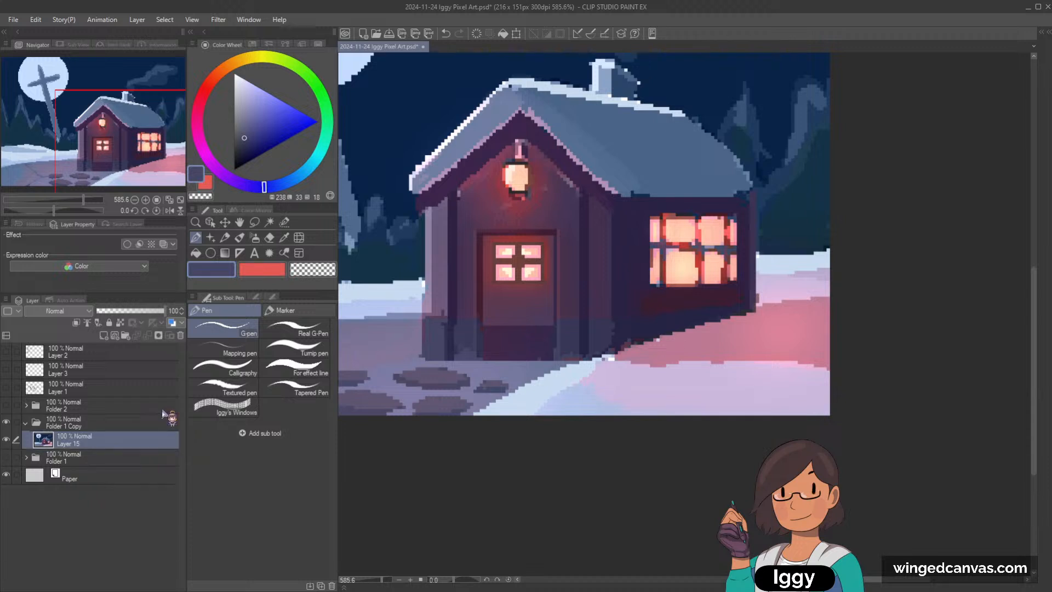
# Step: Paint the foundation block left of the door as a solid shape with the G-pen and sampled greyish blues
pyautogui.keyDown('alt'); pyautogui.click(457, 343); pyautogui.keyUp('alt')
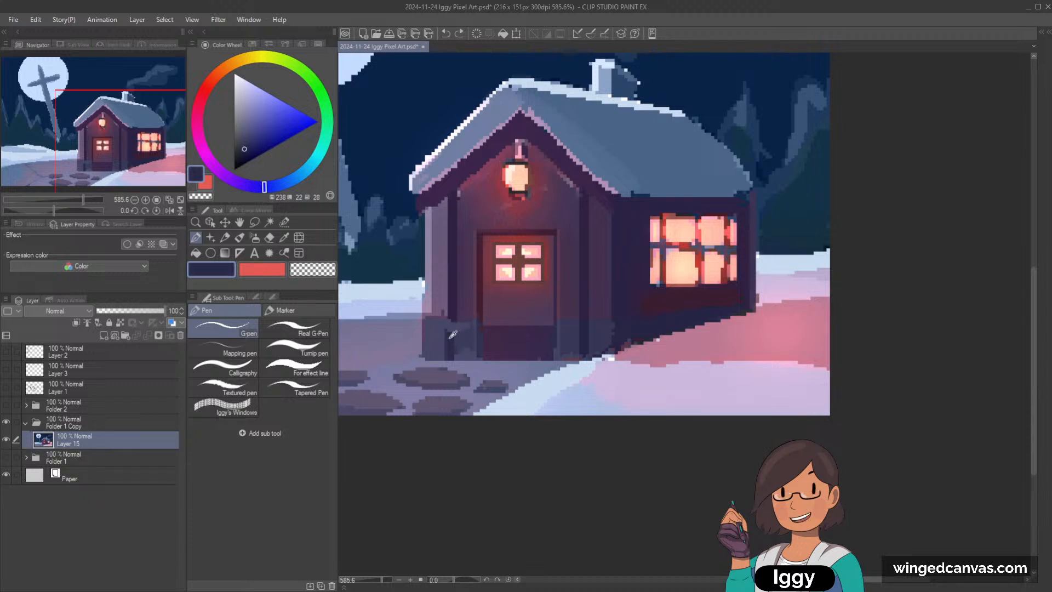
pyautogui.keyDown('alt'); pyautogui.click(476, 327); pyautogui.keyUp('alt')
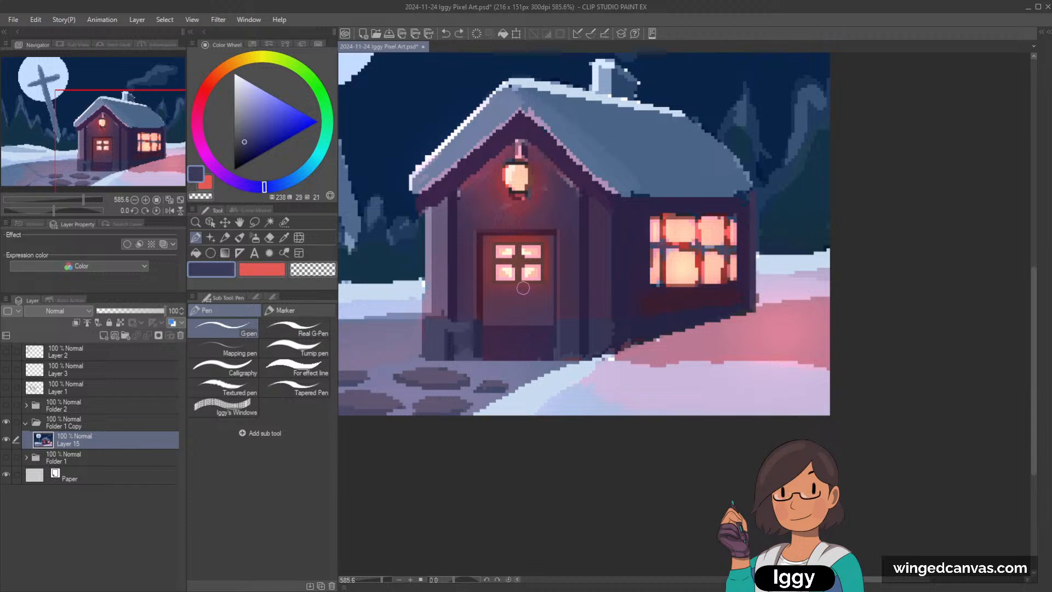
pyautogui.keyDown('alt'); pyautogui.click(457, 341); pyautogui.keyUp('alt')
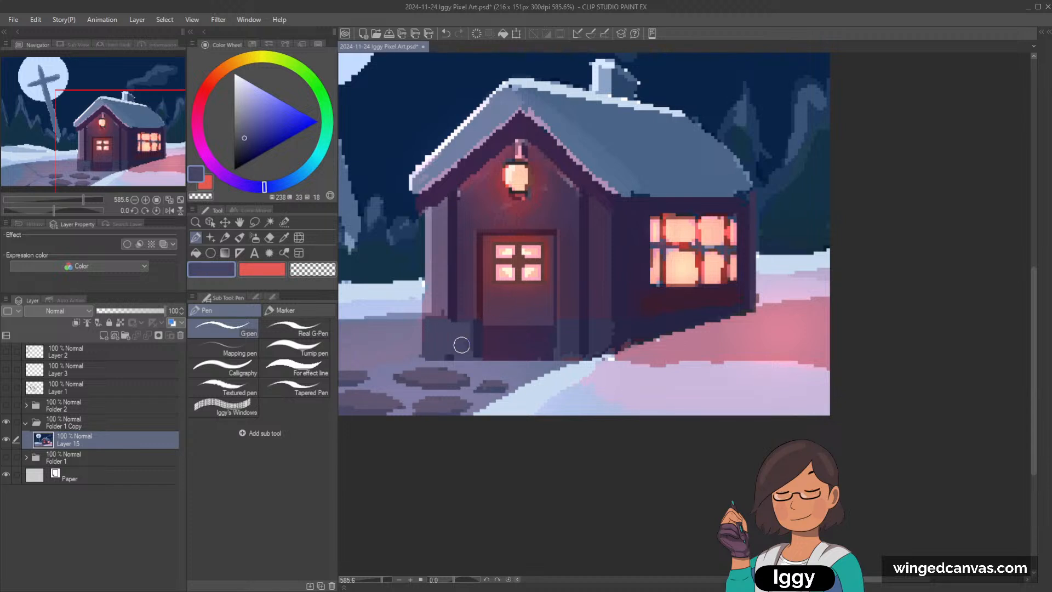
pyautogui.keyDown('alt'); pyautogui.click(460, 342); pyautogui.keyUp('alt')
pyautogui.moveTo(439, 331)
pyautogui.mouseDown()
pyautogui.moveTo(435, 352)
pyautogui.moveTo(465, 339)
pyautogui.moveTo(441, 340)
pyautogui.moveTo(433, 353)
pyautogui.moveTo(467, 343)
pyautogui.mouseUp()
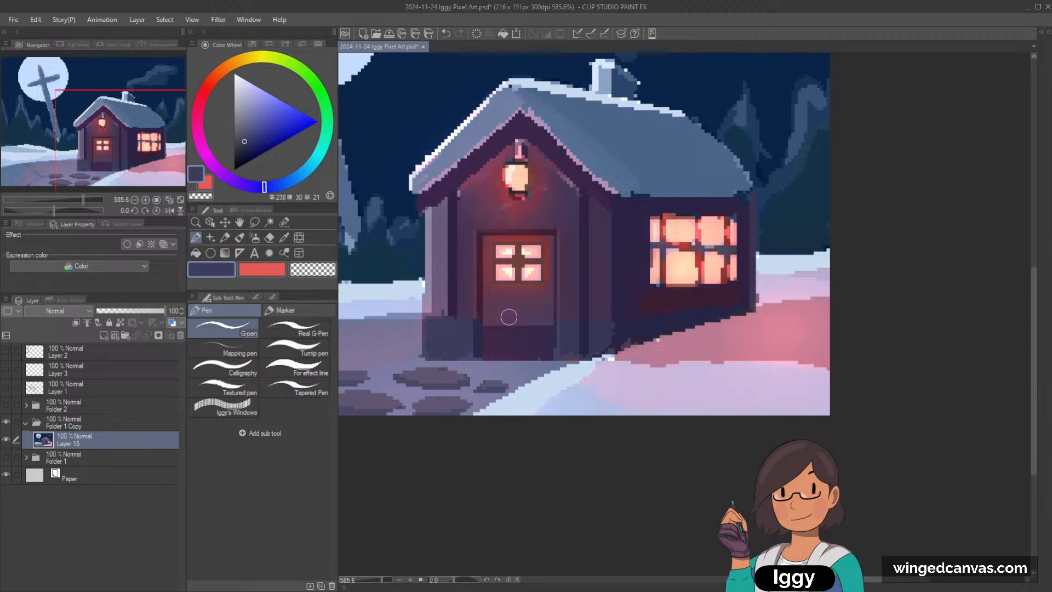
# Step: Fill in the foundation block right of the door with sampled greyish blue, reducing the brush size for the edges
pyautogui.keyDown('alt'); pyautogui.click(575, 331); pyautogui.keyUp('alt')
pyautogui.moveTo(598, 327)
pyautogui.mouseDown()
pyautogui.moveTo(573, 336)
pyautogui.moveTo(575, 347)
pyautogui.mouseUp()
pyautogui.keyDown('alt'); pyautogui.click(560, 346); pyautogui.keyUp('alt')
pyautogui.moveTo(559, 346); pyautogui.dragTo(558, 325)
pyautogui.press('[')
pyautogui.press('[')
pyautogui.press('[')
pyautogui.press('[')
pyautogui.hotkey('ctrl', 'z')
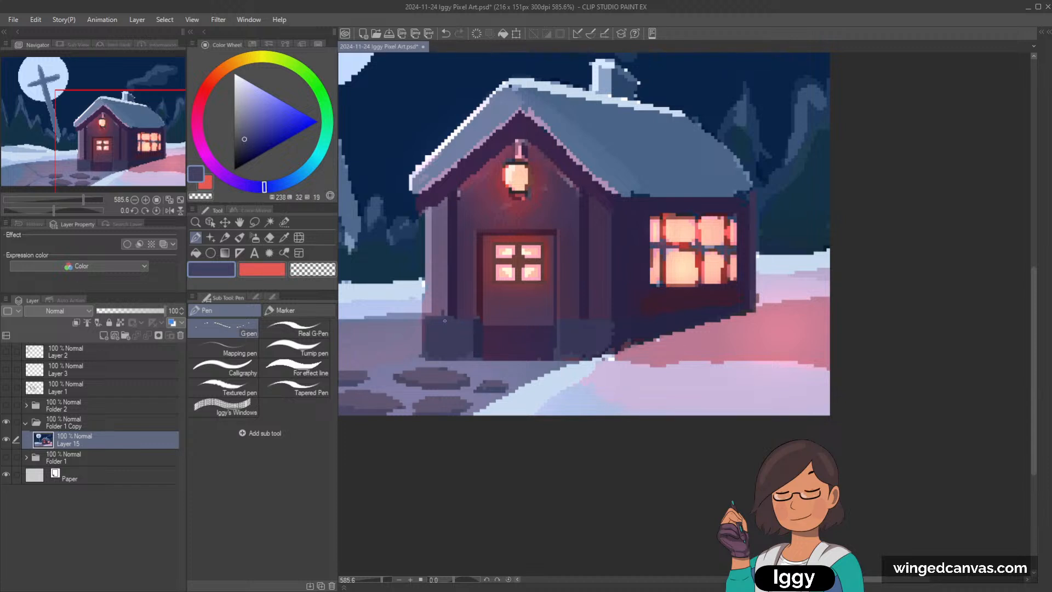
# Step: Refine the left foundation block's edges with sampled dark and greyish blues, and clean the wall just above it with muted purple
pyautogui.moveTo(443, 320); pyautogui.dragTo(449, 320)
pyautogui.hotkey('ctrl', 'z')
pyautogui.keyDown('alt'); pyautogui.click(478, 328); pyautogui.keyUp('alt')
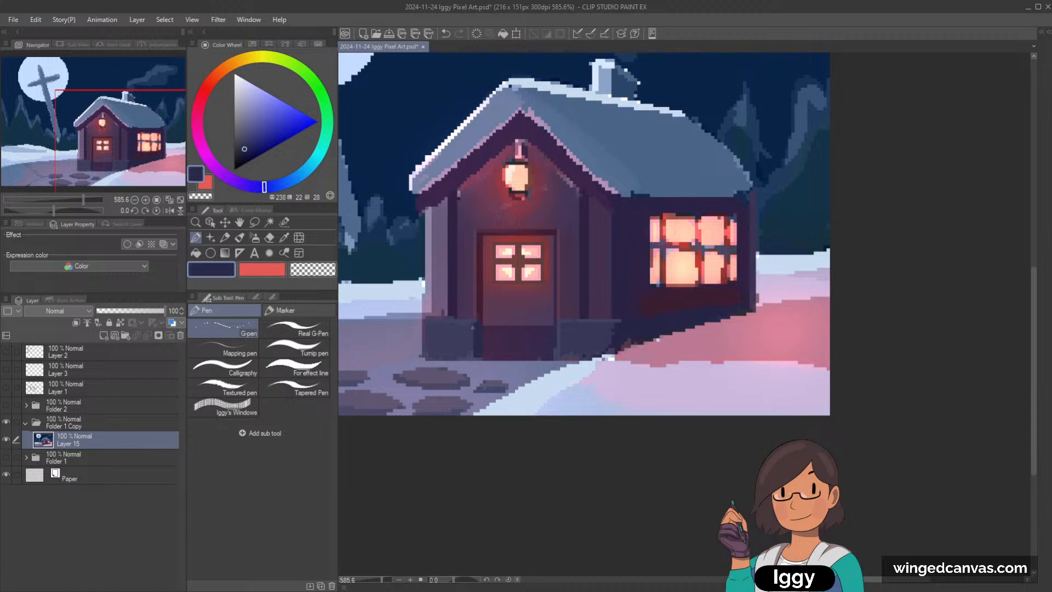
pyautogui.moveTo(472, 328); pyautogui.dragTo(473, 367)
pyautogui.keyDown('alt'); pyautogui.click(423, 340); pyautogui.keyUp('alt')
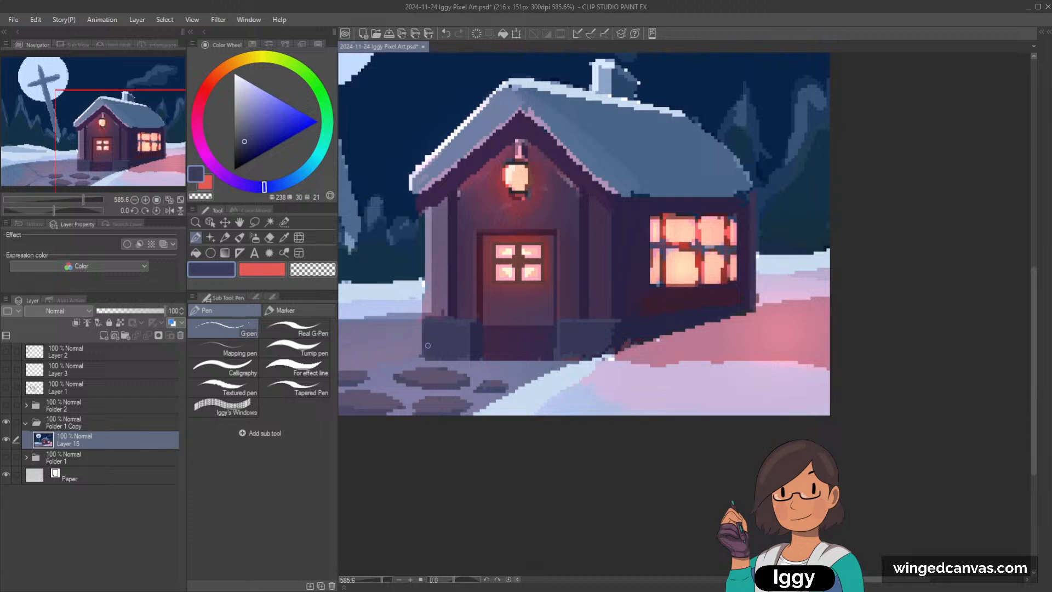
pyautogui.moveTo(427, 359); pyautogui.dragTo(470, 359)
pyautogui.keyDown('alt'); pyautogui.click(437, 314); pyautogui.keyUp('alt')
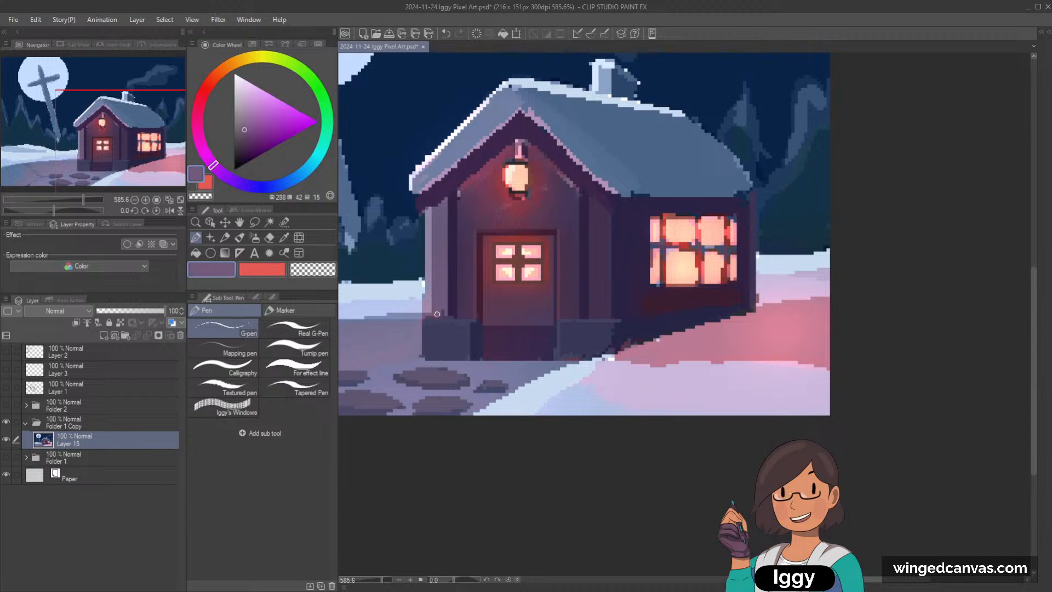
# Step: Try to touch up the front wall's outer left edge with sampled dark teal and pale snow blue
pyautogui.keyDown('alt'); pyautogui.click(418, 256); pyautogui.keyUp('alt')
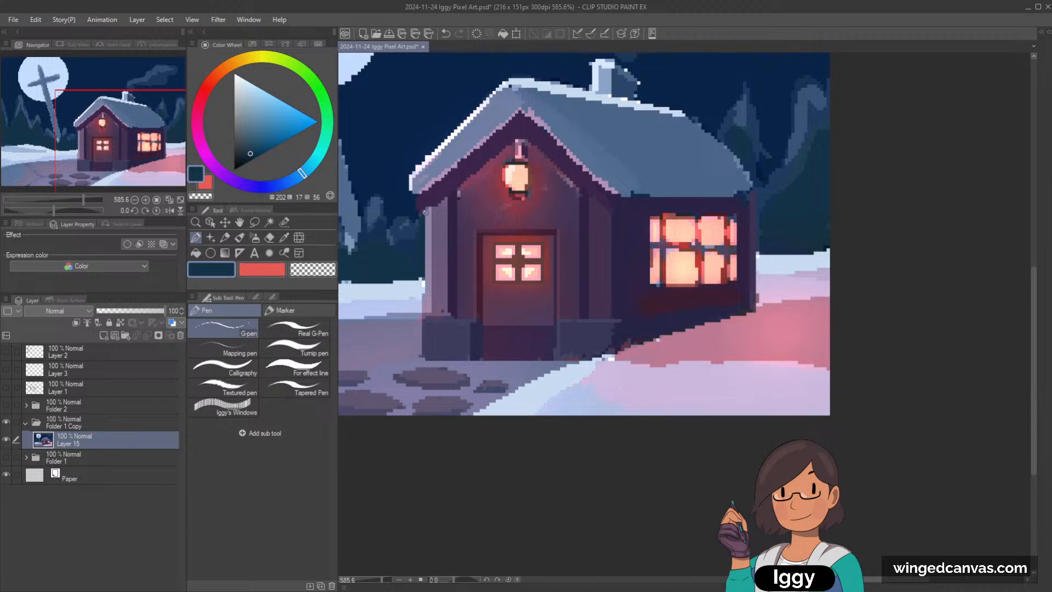
pyautogui.moveTo(425, 212)
pyautogui.mouseDown()
pyautogui.moveTo(426, 254)
pyautogui.moveTo(429, 214)
pyautogui.mouseUp()
pyautogui.hotkey('ctrl', 'z')
pyautogui.scroll(-2, 420, 247)
pyautogui.scroll(1, 462, 203)
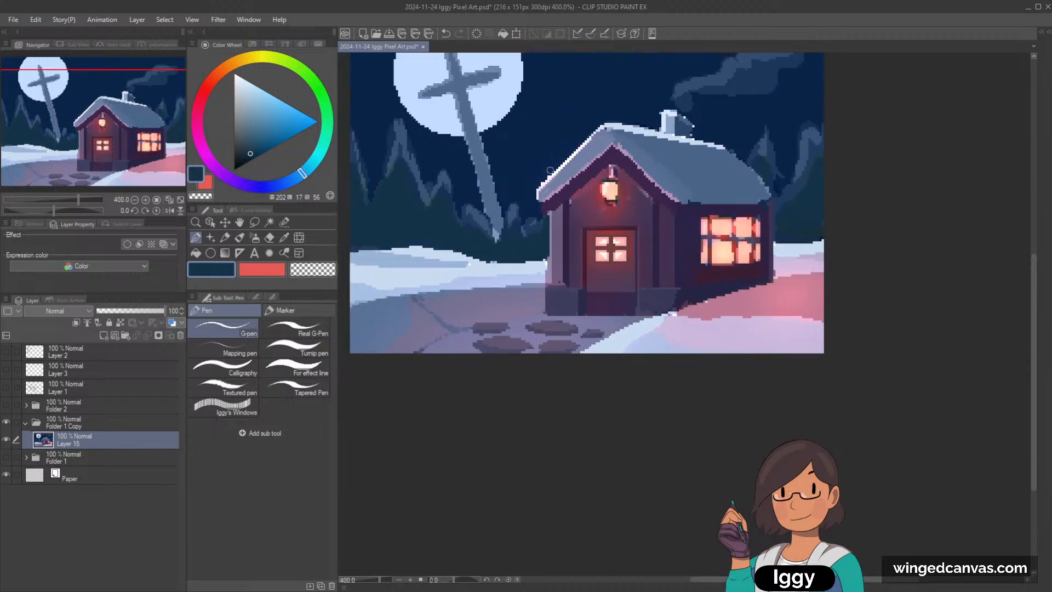
pyautogui.scroll(1, 547, 276)
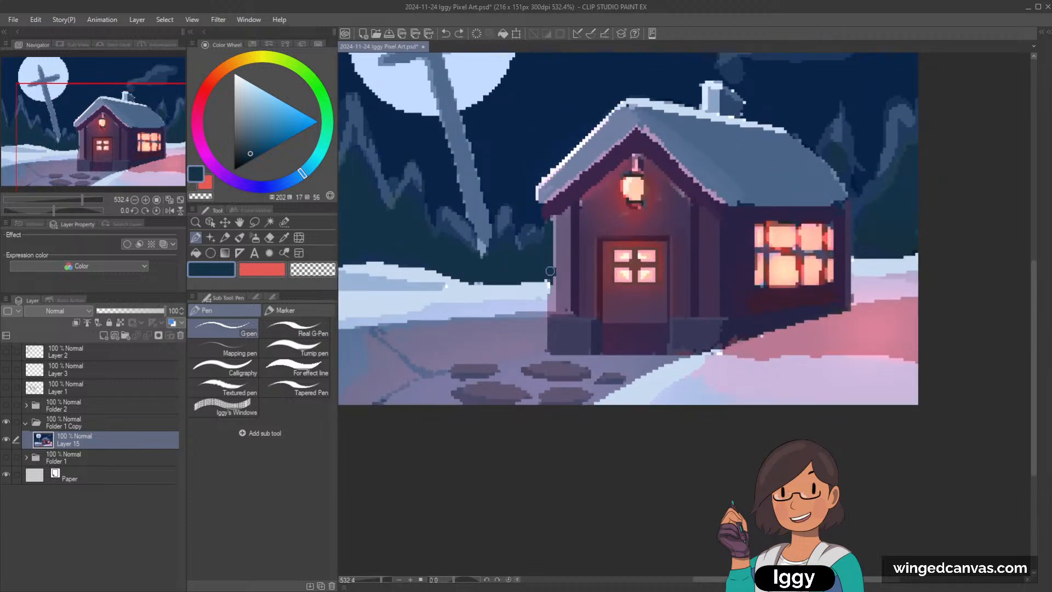
pyautogui.keyDown('alt'); pyautogui.click(546, 292); pyautogui.keyUp('alt')
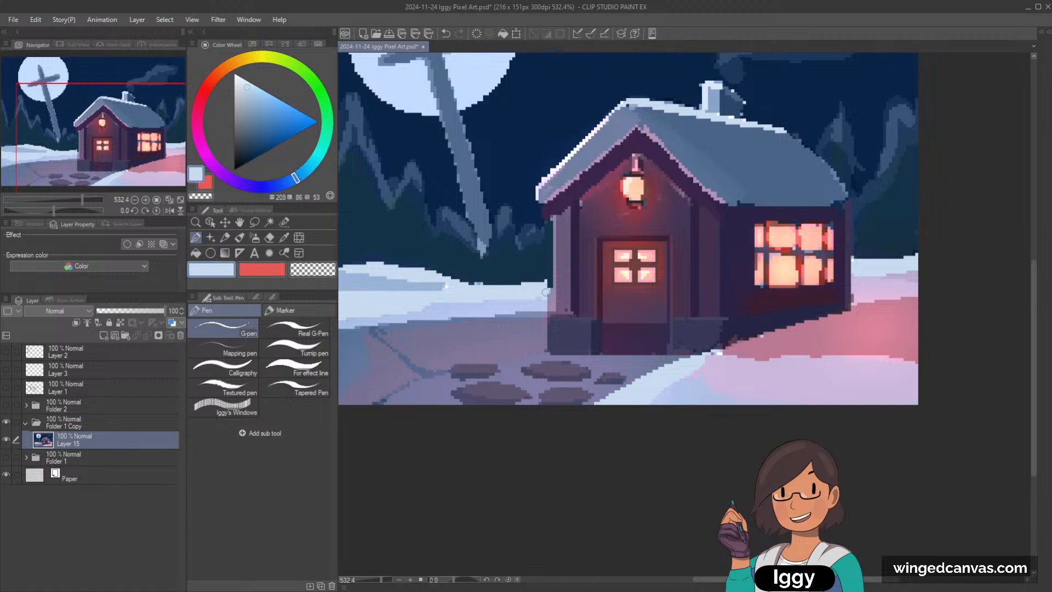
pyautogui.moveTo(550, 282)
pyautogui.mouseDown()
pyautogui.moveTo(550, 301)
pyautogui.moveTo(550, 288)
pyautogui.mouseUp()
pyautogui.hotkey('ctrl', 'z')
pyautogui.scroll(2, 560, 274)
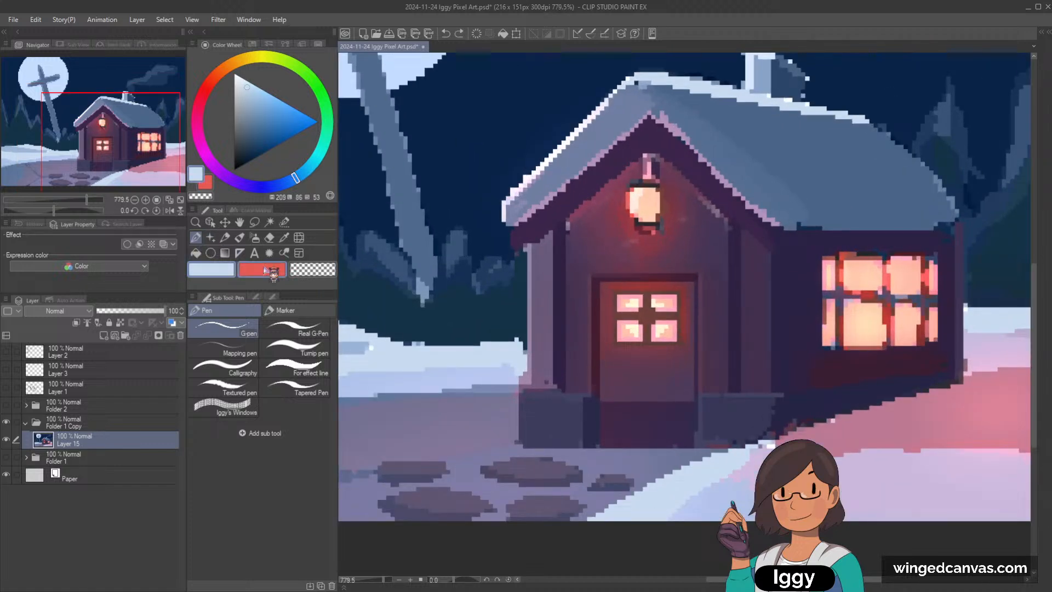
# Step: Clean the front wall's outer left edge with the Dot pen, using sampled muted purple and pale snow blue
pyautogui.click(285, 310)
pyautogui.keyDown('alt'); pyautogui.click(537, 253); pyautogui.keyUp('alt')
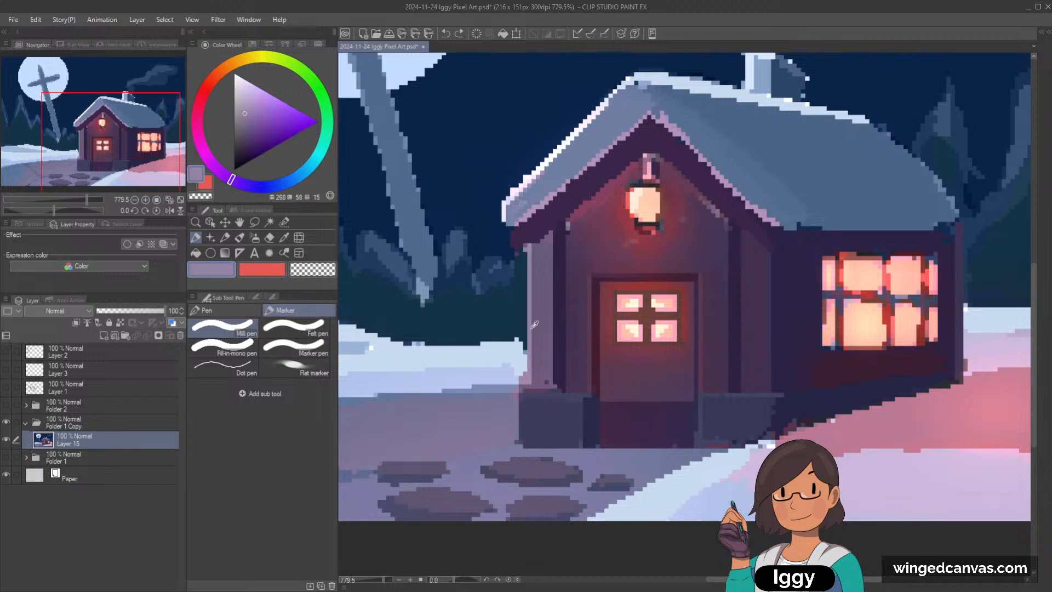
pyautogui.click(235, 367)
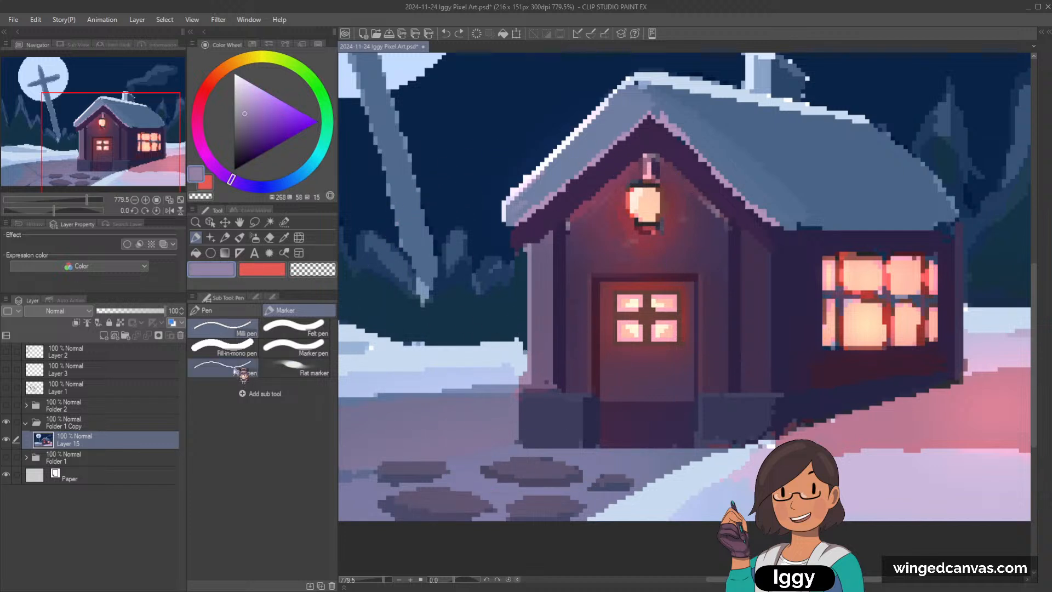
pyautogui.keyDown('alt'); pyautogui.click(534, 340); pyautogui.keyUp('alt')
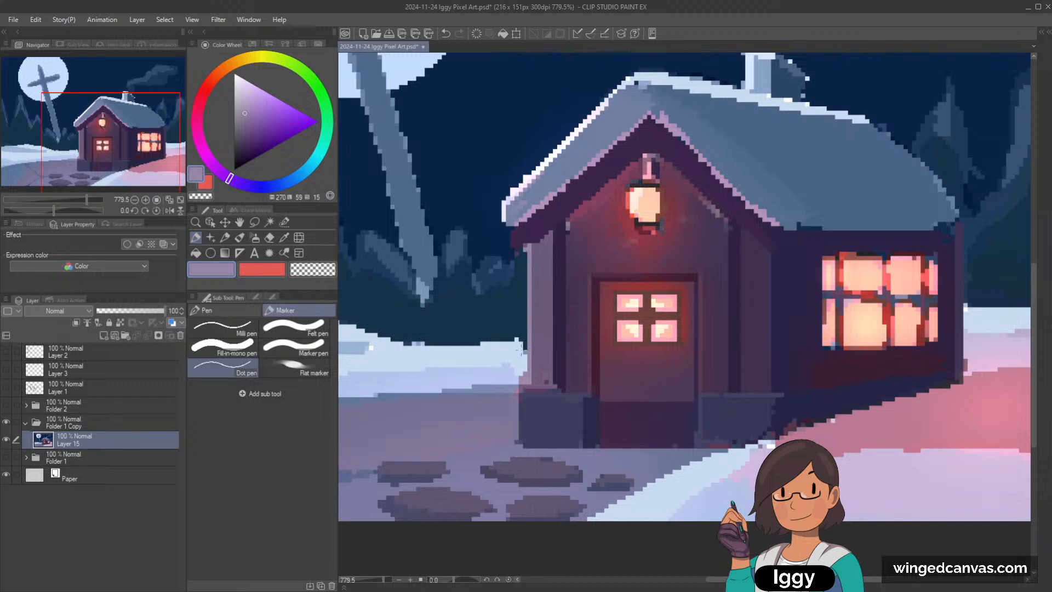
pyautogui.keyDown('alt'); pyautogui.click(519, 346); pyautogui.keyUp('alt')
pyautogui.keyDown('alt'); pyautogui.click(529, 364); pyautogui.keyUp('alt')
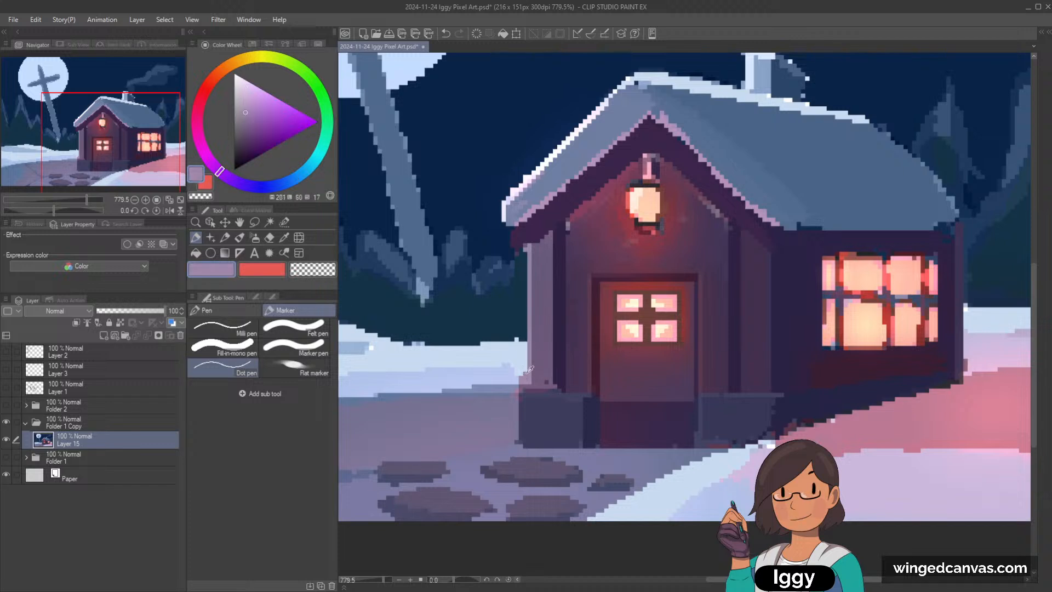
pyautogui.keyDown('alt'); pyautogui.click(523, 367); pyautogui.keyUp('alt')
pyautogui.keyDown('alt'); pyautogui.click(512, 377); pyautogui.keyUp('alt')
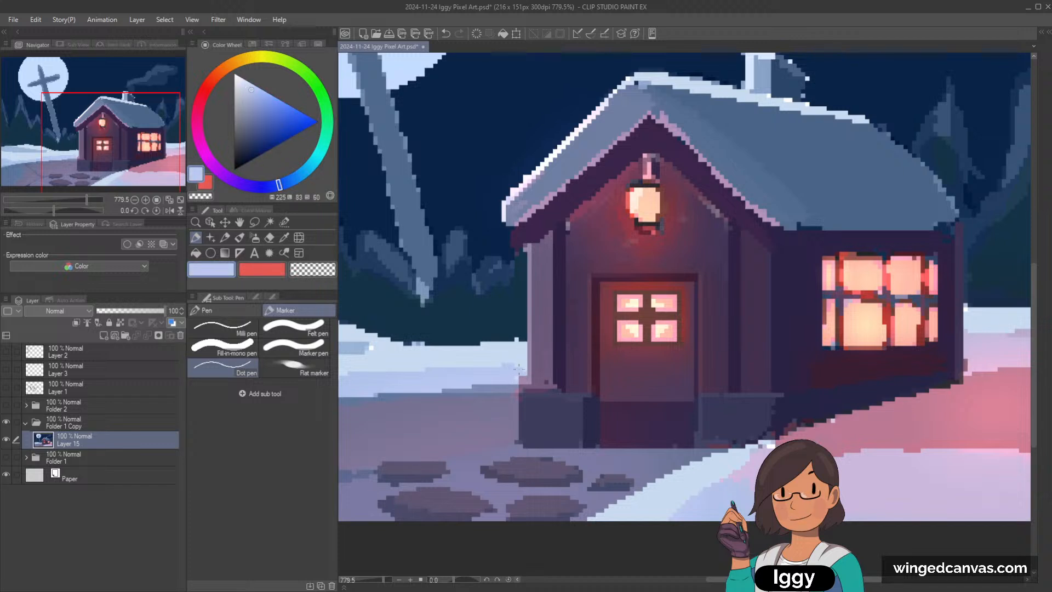
# Step: Extend the foundation along the base of the side wall as an even strip in sampled dark navy
pyautogui.scroll(-3, 644, 244)
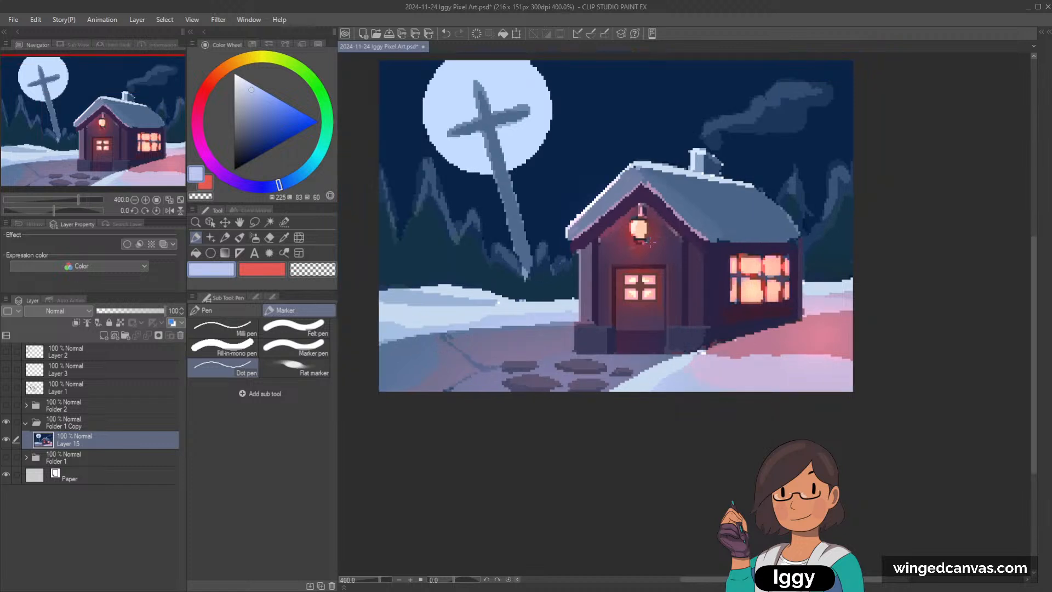
pyautogui.moveTo(138, 163); pyautogui.dragTo(168, 166)
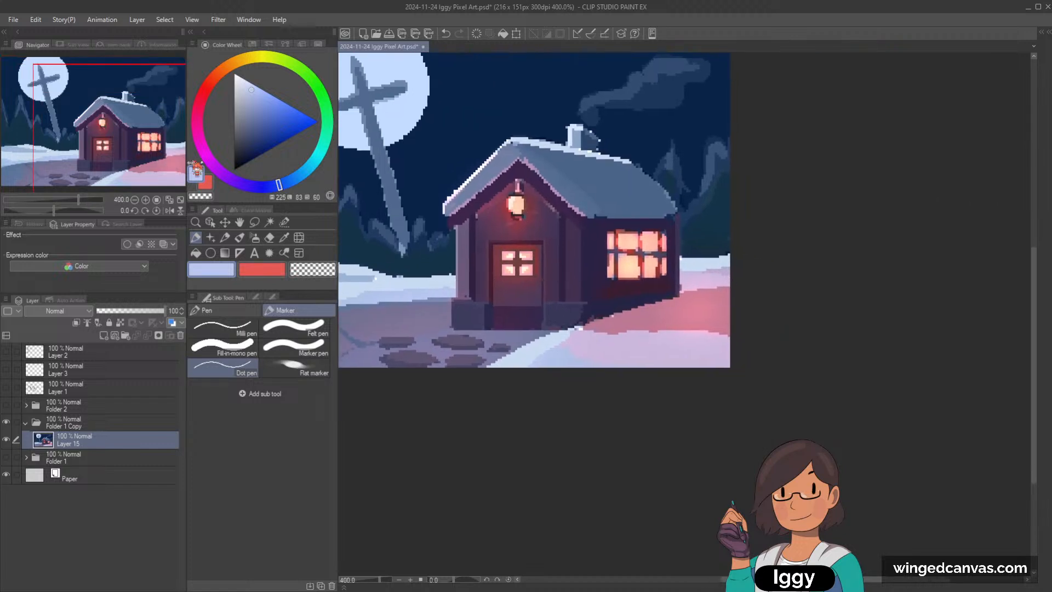
pyautogui.scroll(5, 652, 252)
pyautogui.keyDown('alt'); pyautogui.click(542, 333); pyautogui.keyUp('alt')
pyautogui.keyDown('alt'); pyautogui.click(539, 343); pyautogui.keyUp('alt')
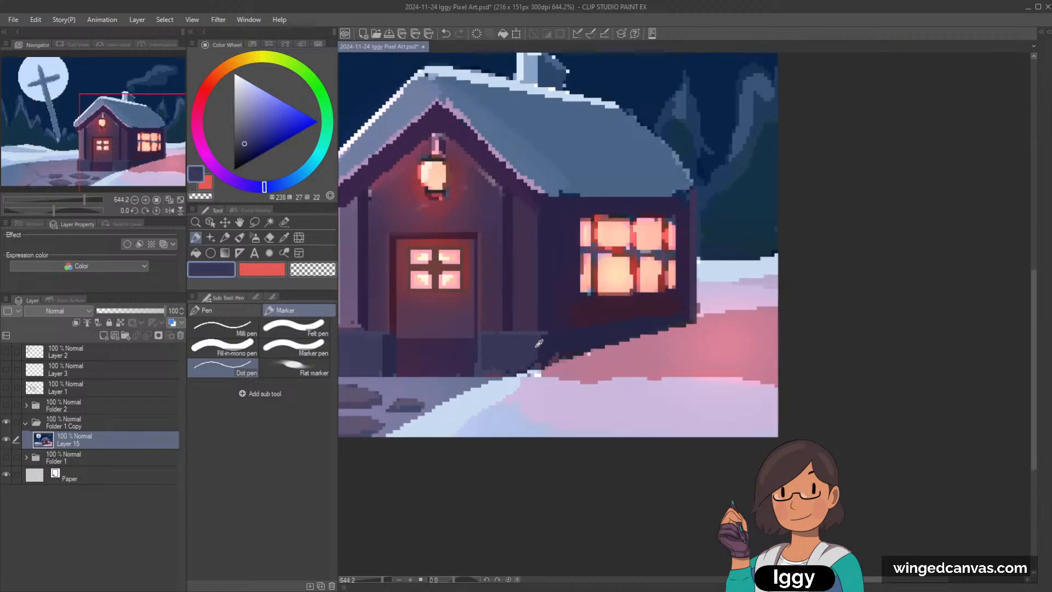
pyautogui.keyDown('alt'); pyautogui.click(540, 355); pyautogui.keyUp('alt')
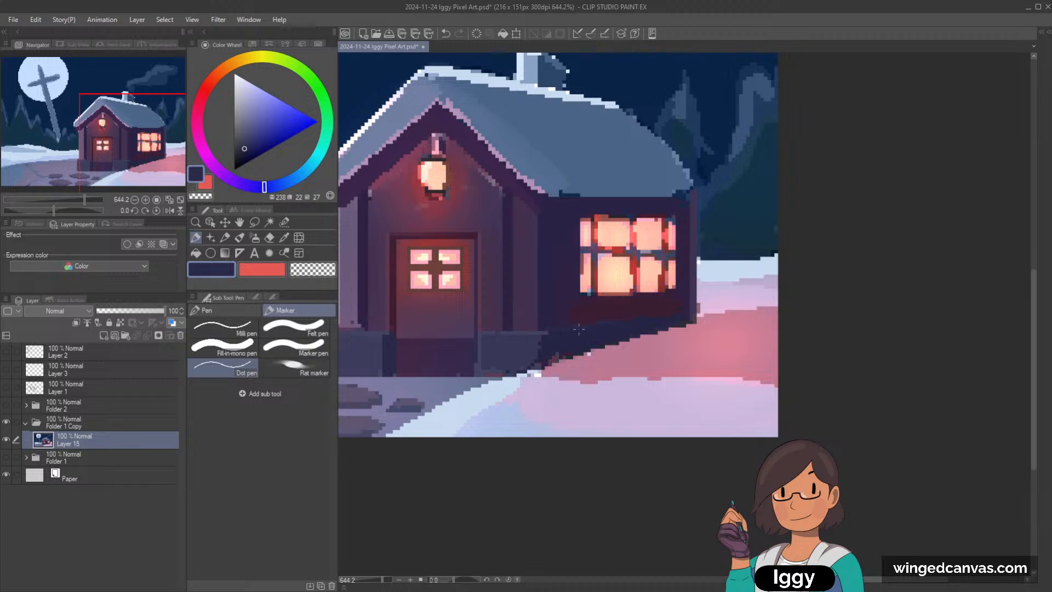
pyautogui.moveTo(597, 324)
pyautogui.mouseDown()
pyautogui.moveTo(554, 332)
pyautogui.moveTo(652, 320)
pyautogui.mouseUp()
pyautogui.hotkey('ctrl', 'z')
pyautogui.keyDown('alt'); pyautogui.click(613, 322); pyautogui.keyUp('alt')
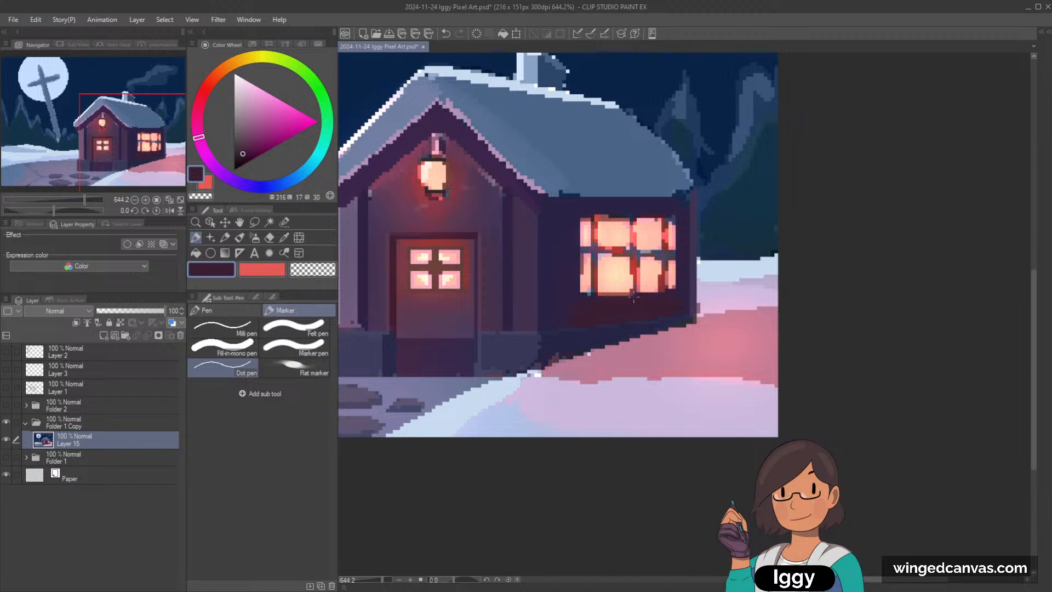
# Step: Try to shade the front wall's left corner post with the Soft airbrush in sampled dark purple
pyautogui.keyDown('alt'); pyautogui.click(512, 238); pyautogui.keyUp('alt')
pyautogui.scroll(-1, 535, 220)
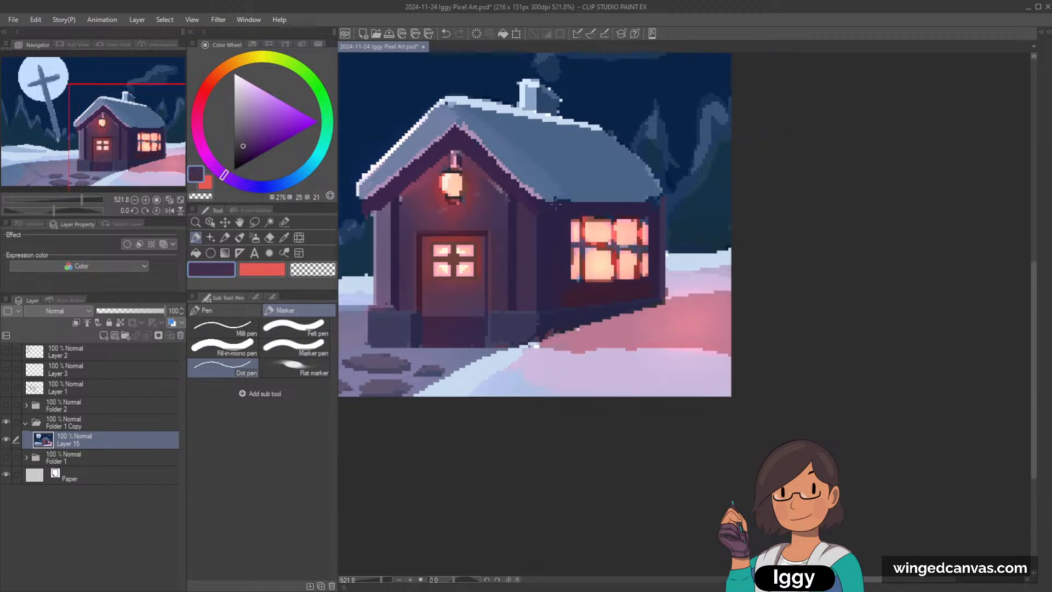
pyautogui.scroll(2, 532, 229)
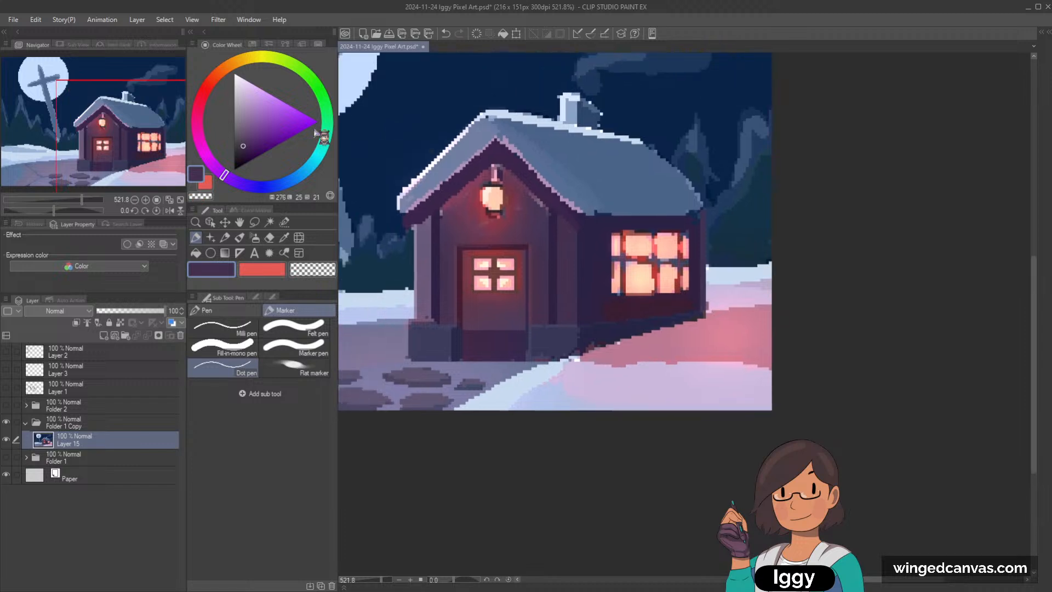
pyautogui.click(255, 237)
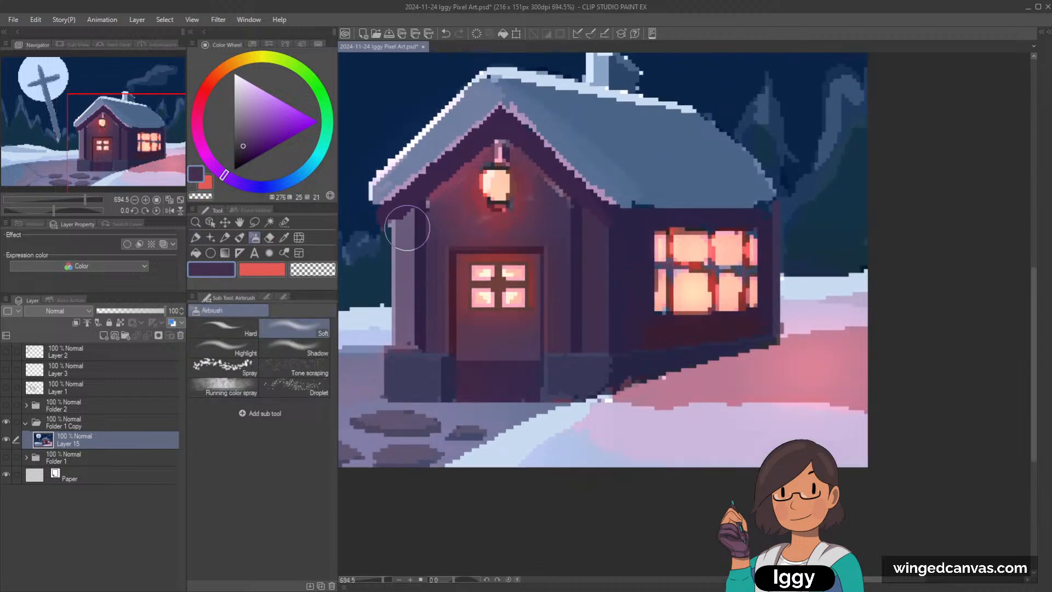
pyautogui.moveTo(408, 228); pyautogui.dragTo(408, 301)
pyautogui.keyDown('alt'); pyautogui.click(409, 246); pyautogui.keyUp('alt')
pyautogui.hotkey('ctrl', 'z')
# Step: Shade the inner side of the left corner post with the Dot pen in sampled muted purple
pyautogui.press('p')
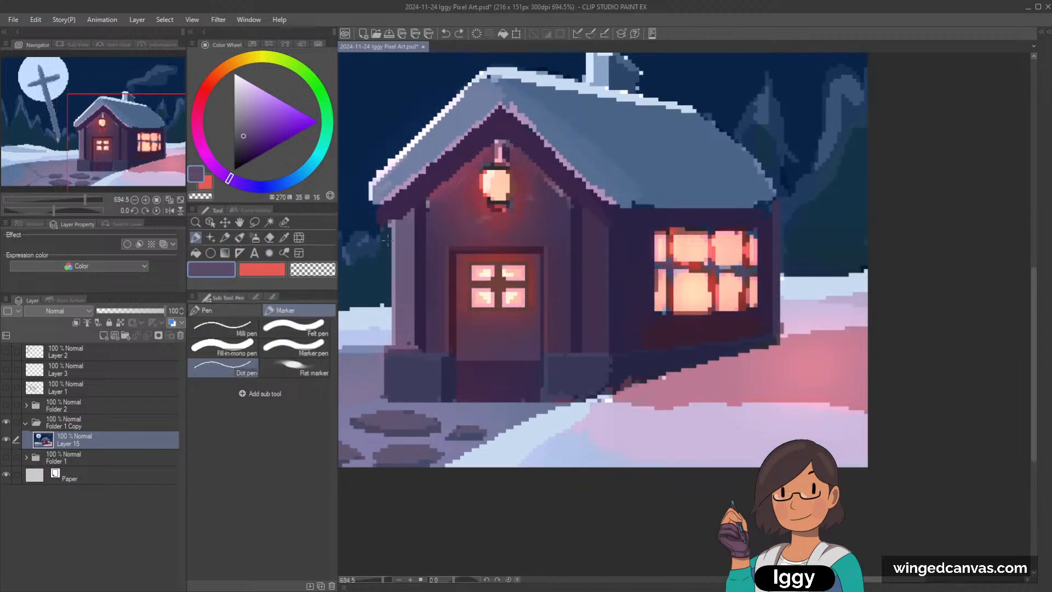
pyautogui.moveTo(404, 250); pyautogui.dragTo(408, 339)
pyautogui.moveTo(408, 220); pyautogui.dragTo(414, 335)
pyautogui.hotkey('ctrl', 'z')
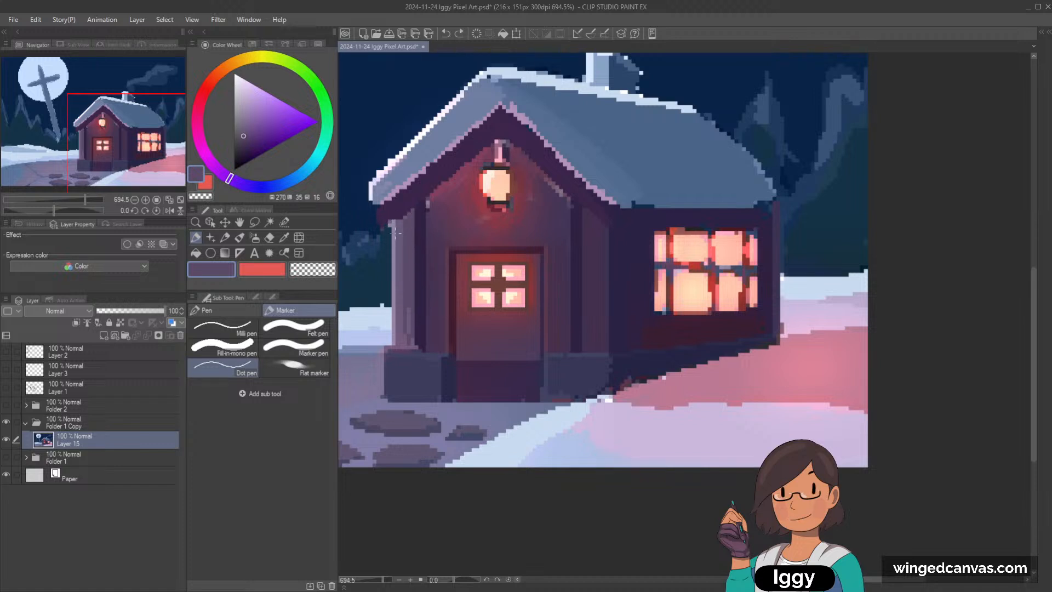
pyautogui.moveTo(409, 307); pyautogui.dragTo(405, 334)
# Step: Outline the underside of both gable slopes in very dark purple, using the Straight line tool at brush size 1
pyautogui.keyDown('alt'); pyautogui.click(420, 212); pyautogui.keyUp('alt')
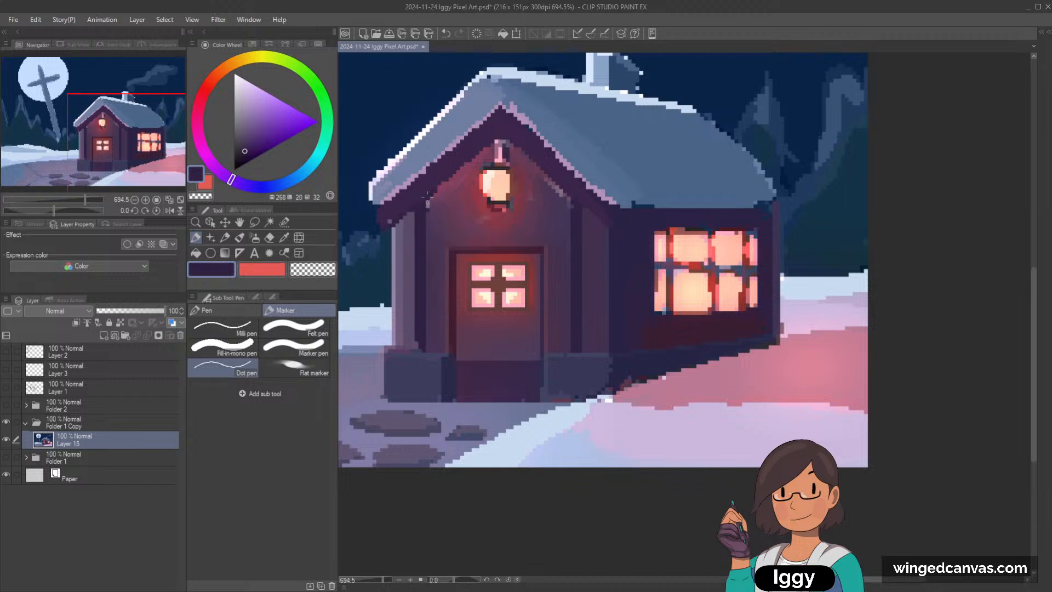
pyautogui.keyDown('alt'); pyautogui.click(428, 196); pyautogui.keyUp('alt')
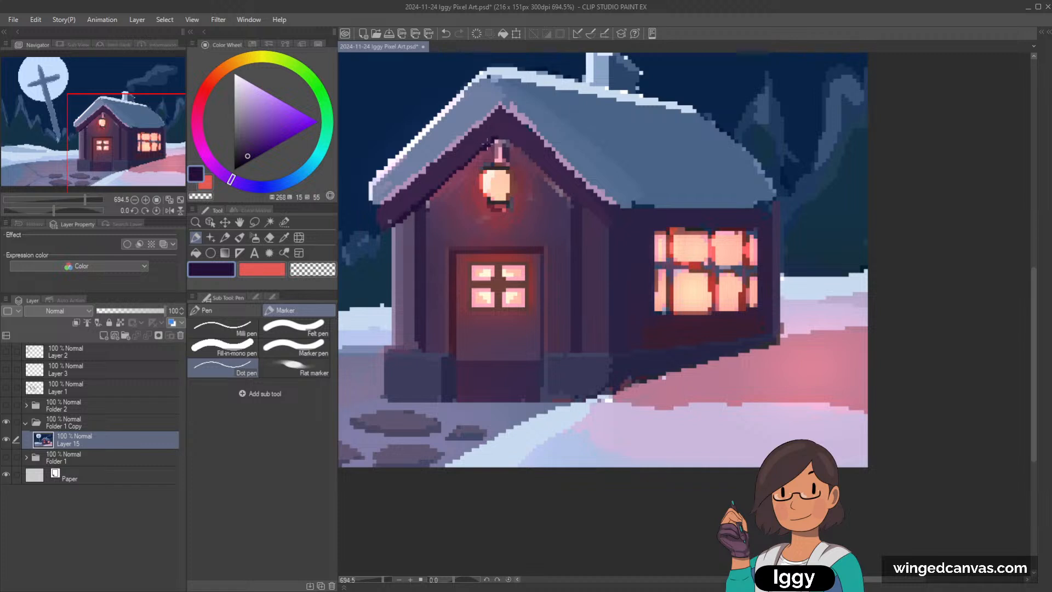
pyautogui.click(211, 253)
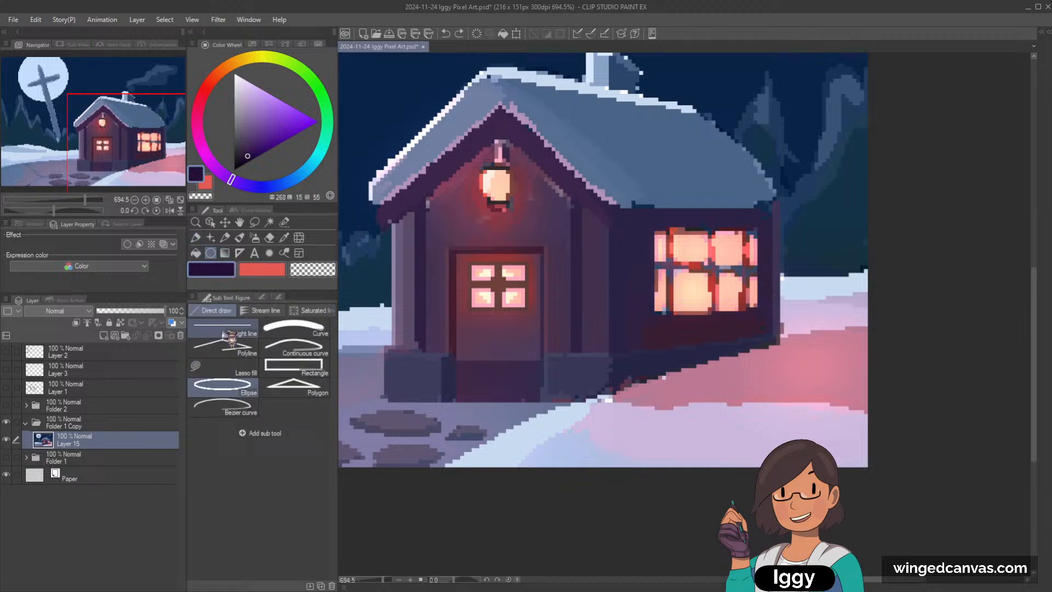
pyautogui.click(278, 297)
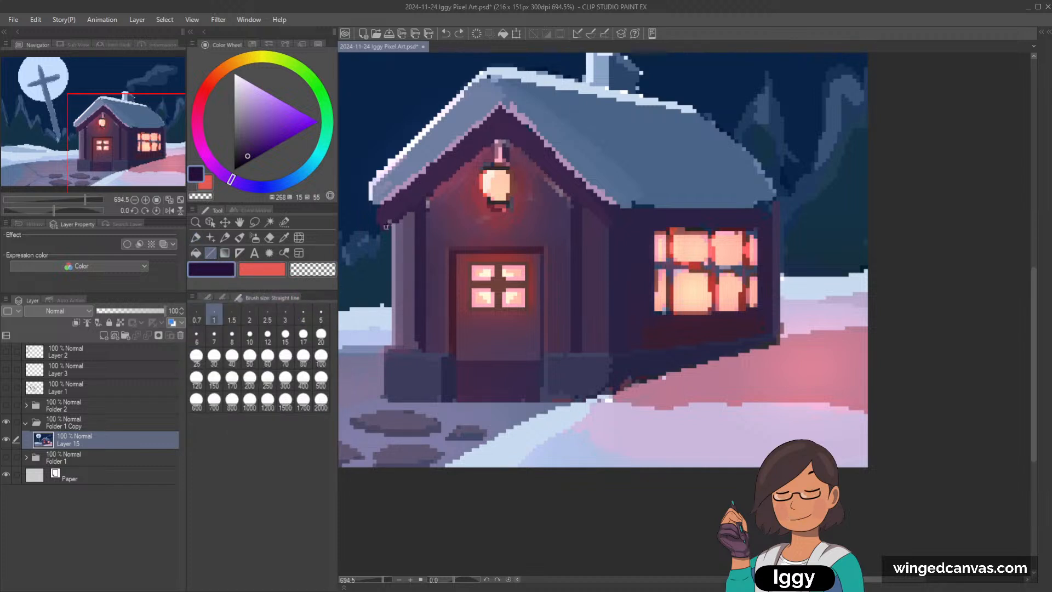
pyautogui.moveTo(386, 227); pyautogui.dragTo(497, 133)
pyautogui.moveTo(414, 207)
pyautogui.mouseDown()
pyautogui.moveTo(497, 131)
pyautogui.moveTo(496, 141)
pyautogui.mouseUp()
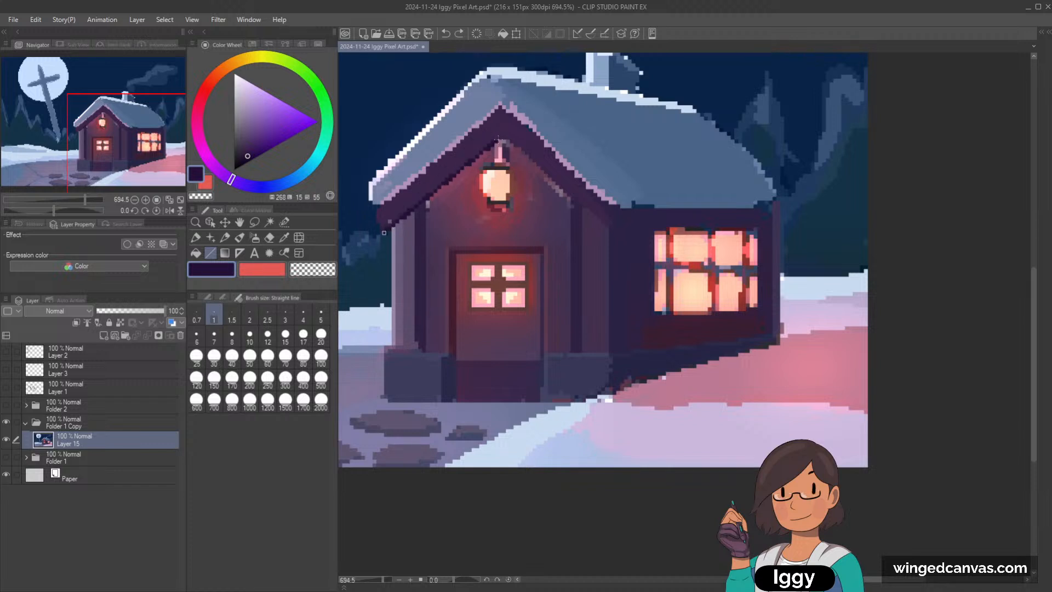
pyautogui.moveTo(501, 138)
pyautogui.mouseDown()
pyautogui.moveTo(592, 201)
pyautogui.moveTo(610, 226)
pyautogui.mouseUp()
# Step: Clean the stray light pixels under the left gable slope at the top of the post, using sampled wall colours
pyautogui.press('p')
pyautogui.scroll(1, 433, 175)
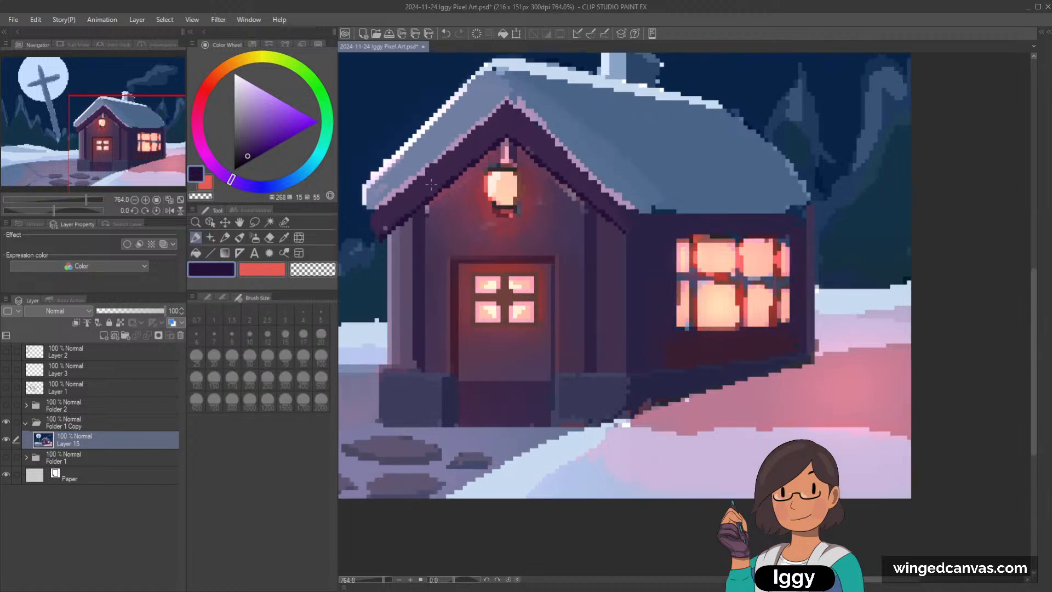
pyautogui.scroll(1, 454, 170)
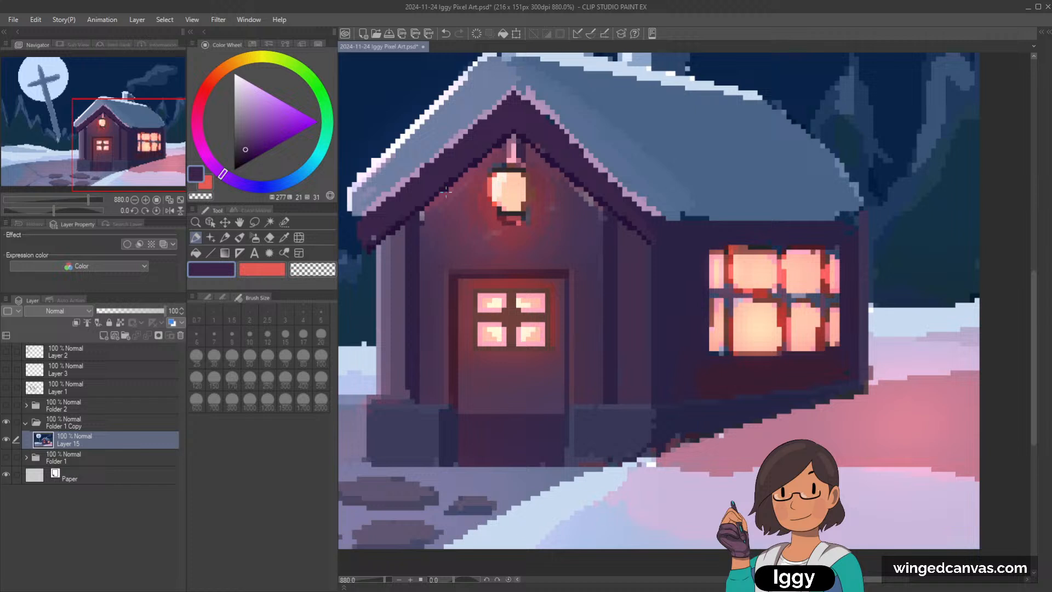
pyautogui.keyDown('alt'); pyautogui.click(423, 207); pyautogui.keyUp('alt')
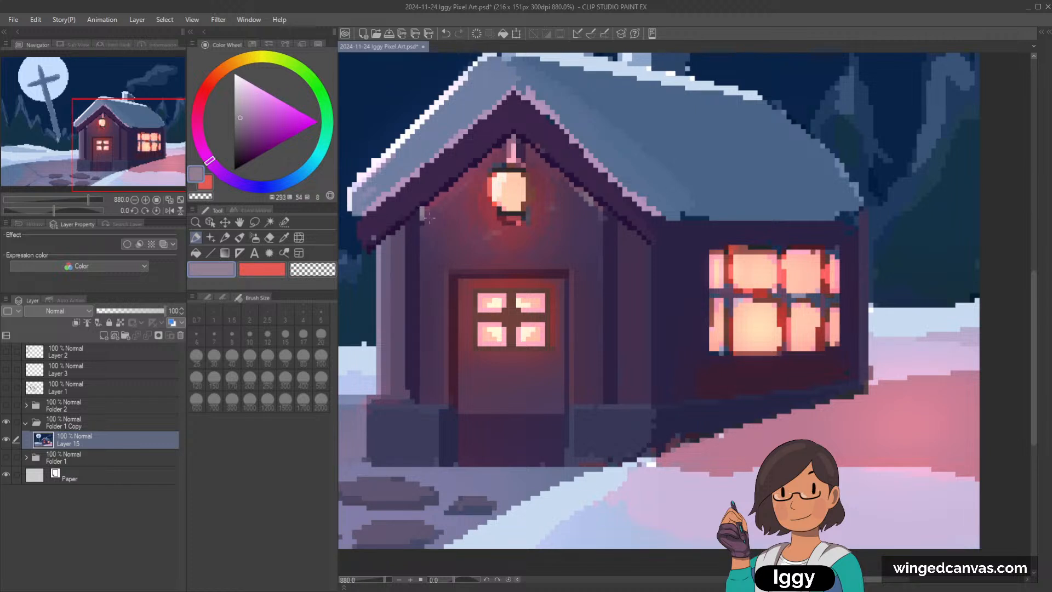
pyautogui.keyDown('alt'); pyautogui.click(424, 215); pyautogui.keyUp('alt')
pyautogui.keyDown('alt'); pyautogui.click(424, 212); pyautogui.keyUp('alt')
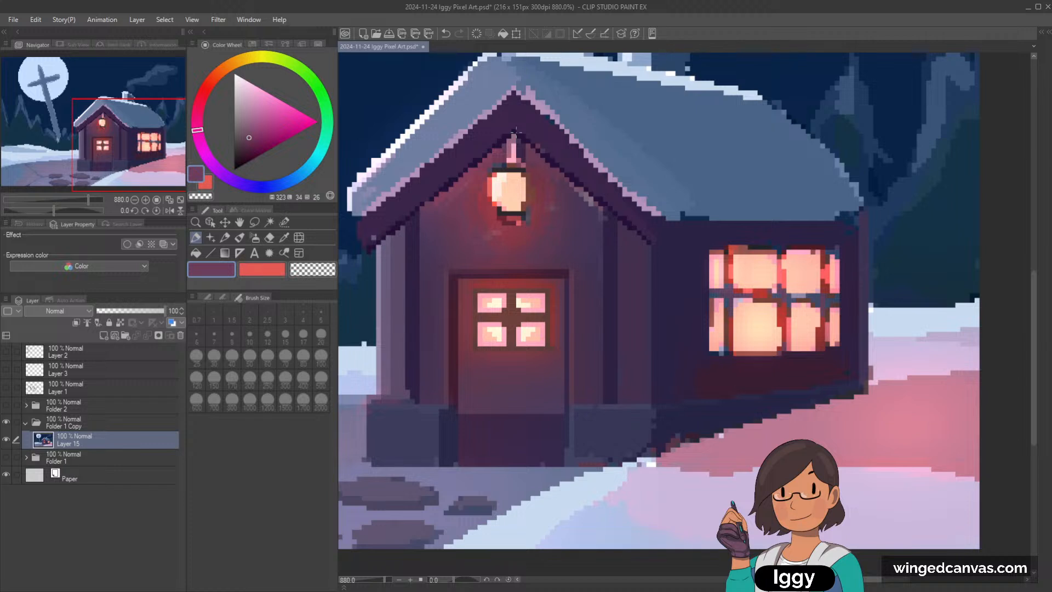
# Step: Refine the dark outline under the left gable slope, pixel by pixel, with sampled dark purples
pyautogui.keyDown('alt'); pyautogui.click(447, 186); pyautogui.keyUp('alt')
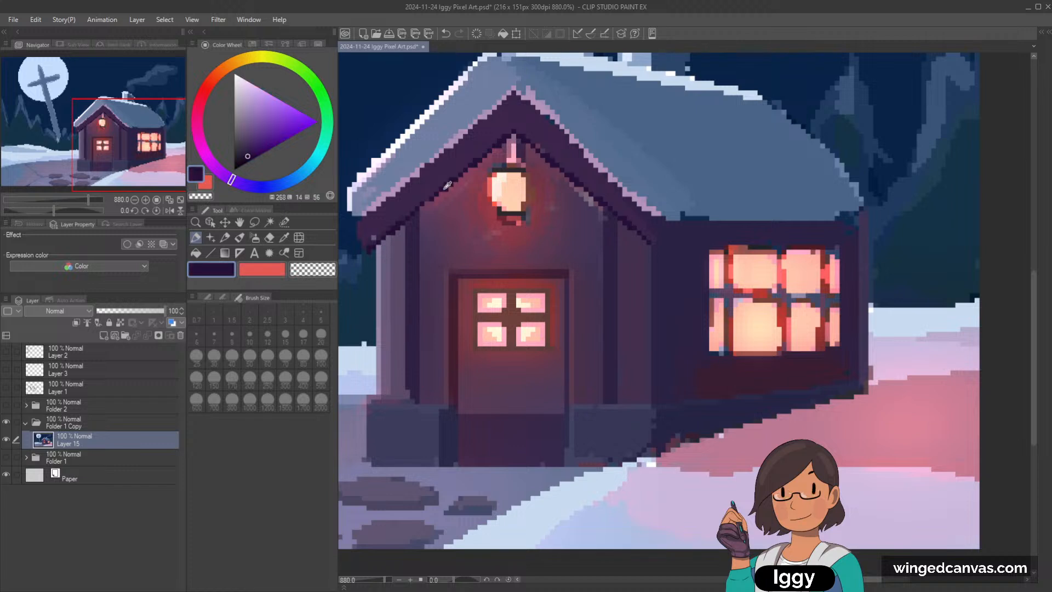
pyautogui.keyDown('alt'); pyautogui.click(418, 205); pyautogui.keyUp('alt')
pyautogui.keyDown('alt'); pyautogui.click(430, 203); pyautogui.keyUp('alt')
pyautogui.keyDown('alt'); pyautogui.click(423, 194); pyautogui.keyUp('alt')
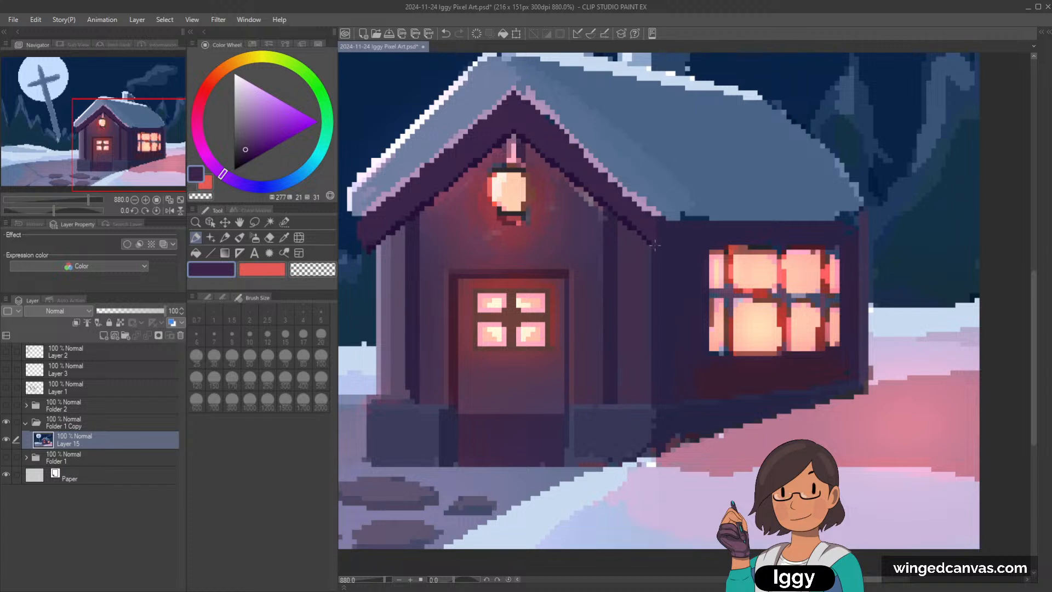
# Step: Touch up the glowing wall edge under the left gable slope with sampled reddish purple
pyautogui.scroll(-1, 713, 231)
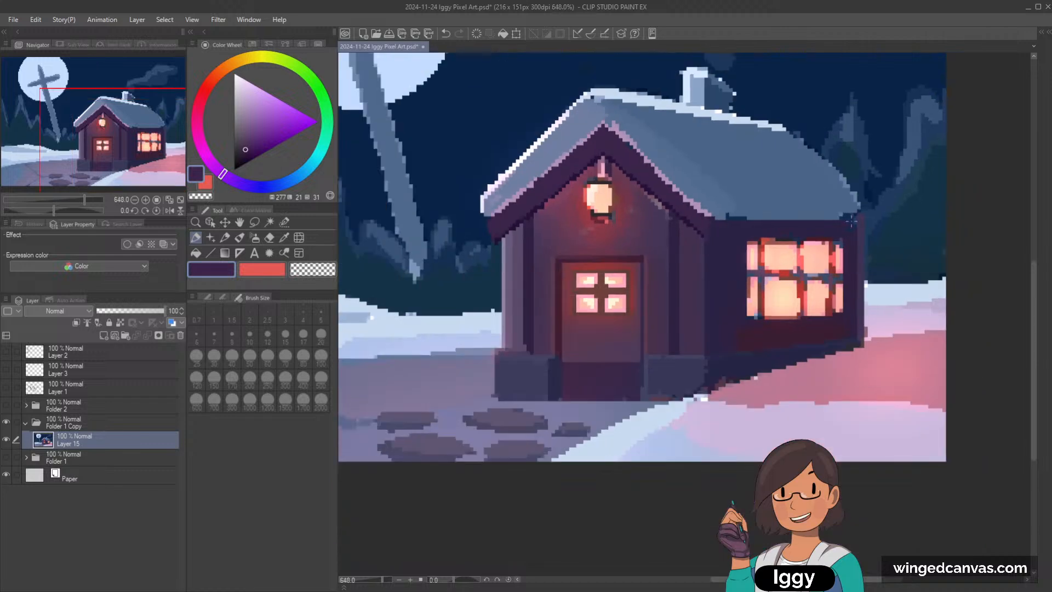
pyautogui.scroll(2, 706, 211)
pyautogui.keyDown('alt'); pyautogui.click(518, 201); pyautogui.keyUp('alt')
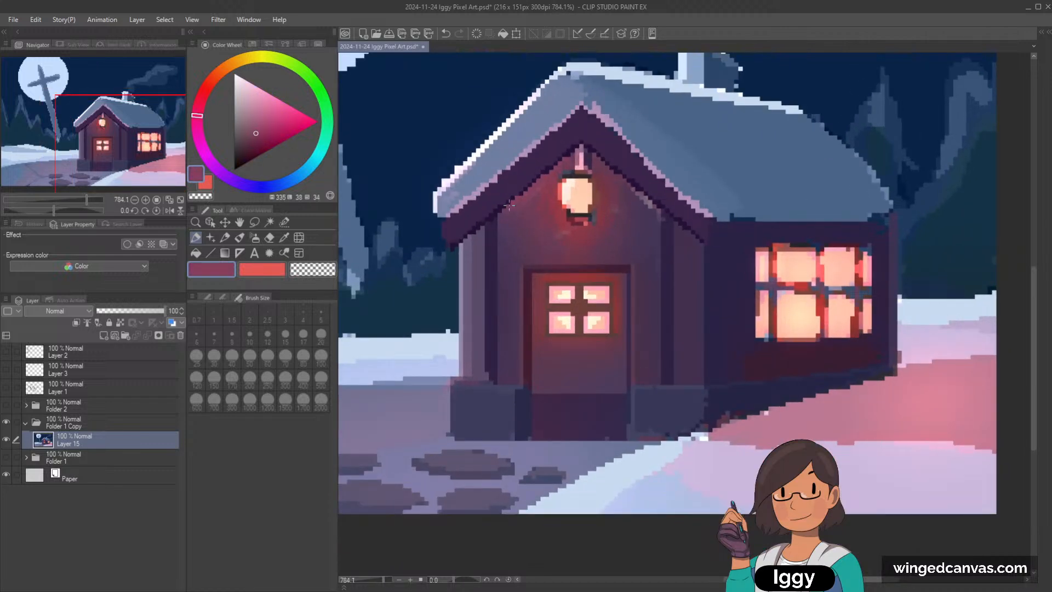
pyautogui.moveTo(107, 142); pyautogui.dragTo(143, 135)
pyautogui.scroll(-2, 384, 246)
pyautogui.scroll(1, 384, 247)
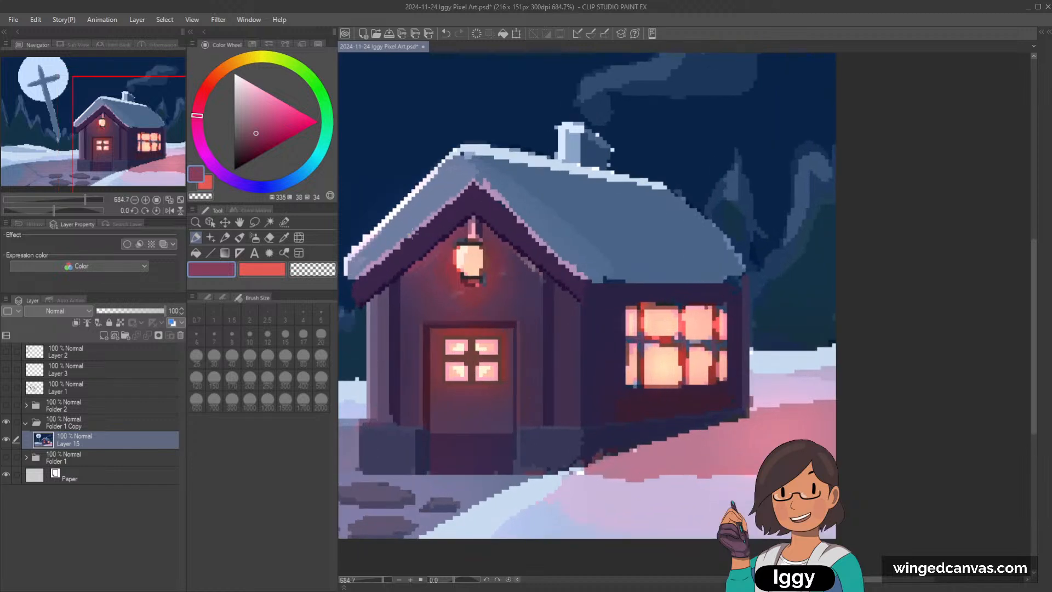
# Step: Thicken the light trim between the snow and the gable board with sampled muted lilac
pyautogui.keyDown('alt'); pyautogui.click(417, 230); pyautogui.keyUp('alt')
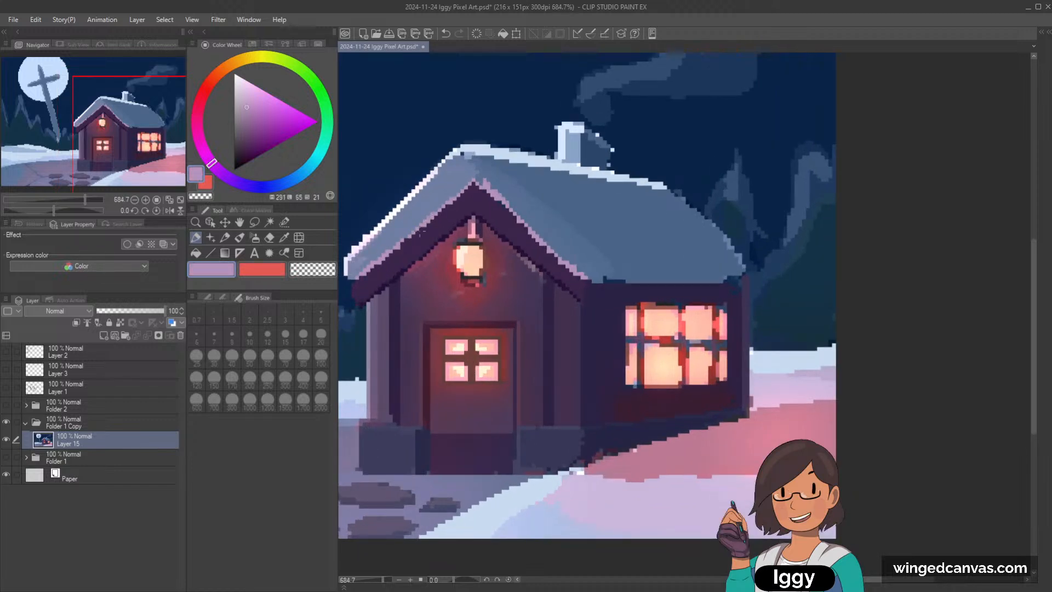
pyautogui.keyDown('alt'); pyautogui.click(407, 230); pyautogui.keyUp('alt')
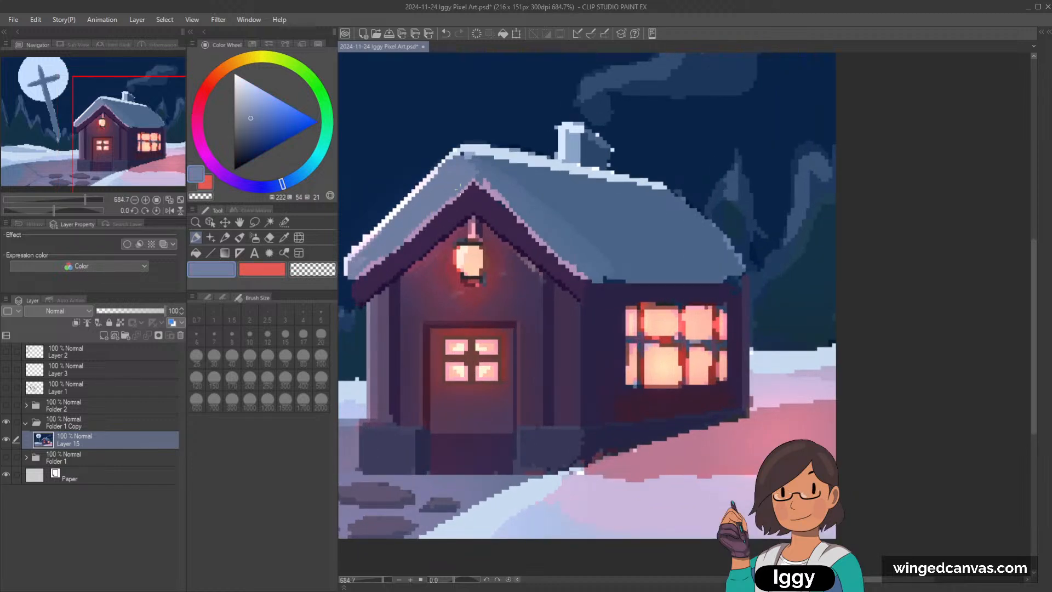
pyautogui.hotkey('ctrl', 'z')
pyautogui.scroll(1, 435, 208)
pyautogui.keyDown('alt'); pyautogui.click(437, 214); pyautogui.keyUp('alt')
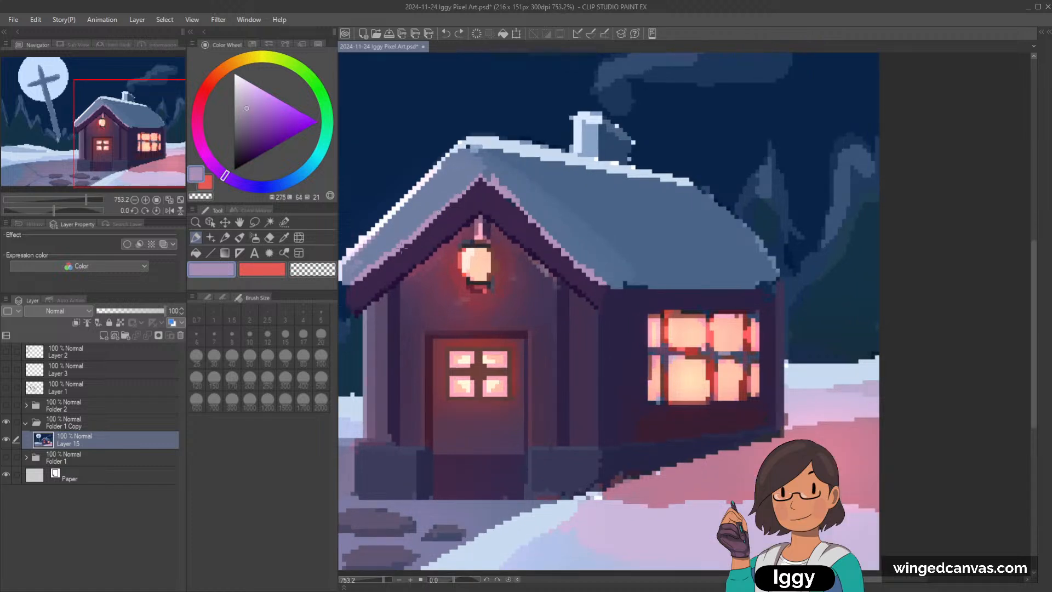
pyautogui.moveTo(403, 251)
pyautogui.mouseDown()
pyautogui.moveTo(373, 273)
pyautogui.moveTo(393, 297)
pyautogui.moveTo(368, 275)
pyautogui.mouseUp()
# Step: Draw a muted lilac line along the lower eave of the roof above the side wall
pyautogui.scroll(-3, 373, 245)
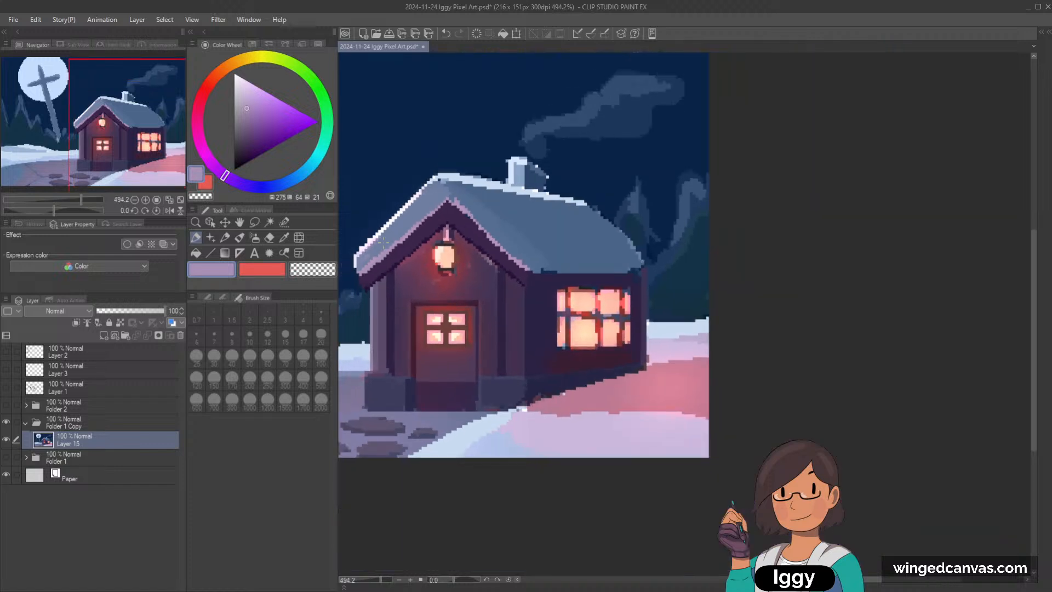
pyautogui.scroll(4, 382, 241)
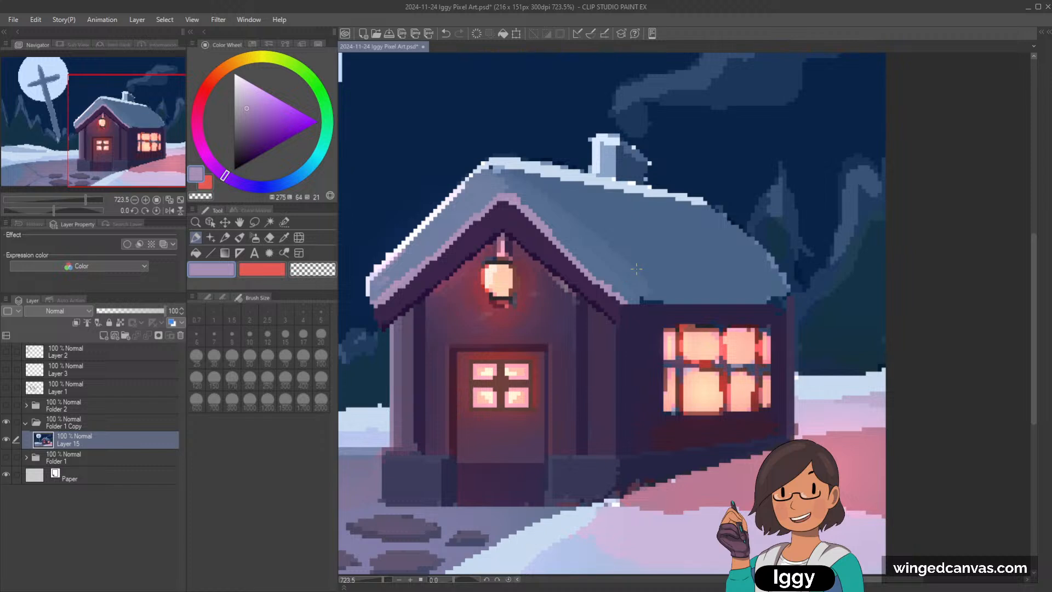
pyautogui.moveTo(626, 303); pyautogui.dragTo(769, 300)
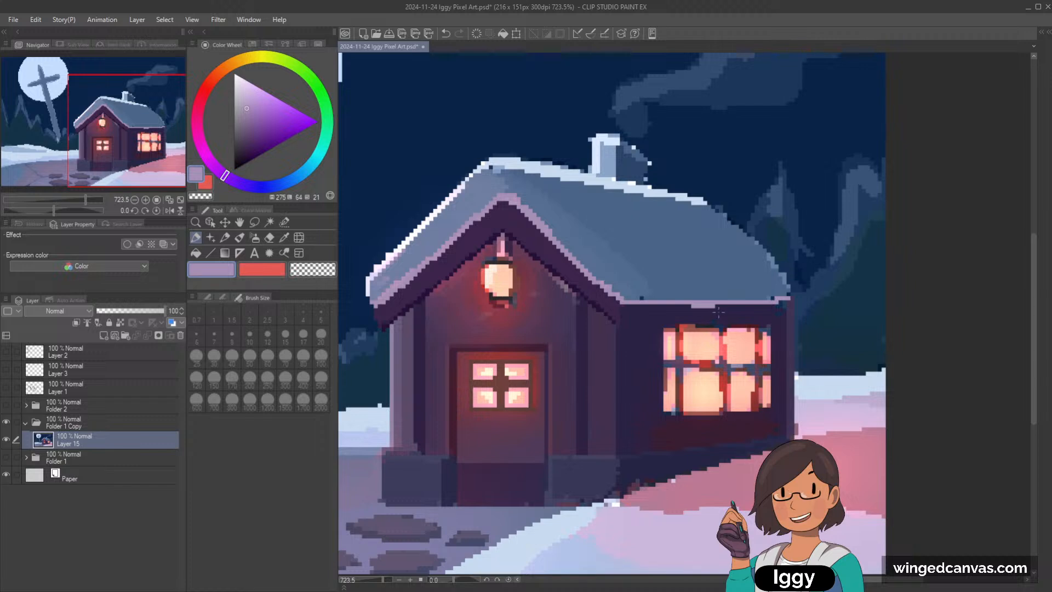
# Step: Tidy the lower edge of the roof snow above the side wall with sampled slate blue
pyautogui.keyDown('alt'); pyautogui.click(785, 284); pyautogui.keyUp('alt')
pyautogui.keyDown('alt'); pyautogui.click(686, 289); pyautogui.keyUp('alt')
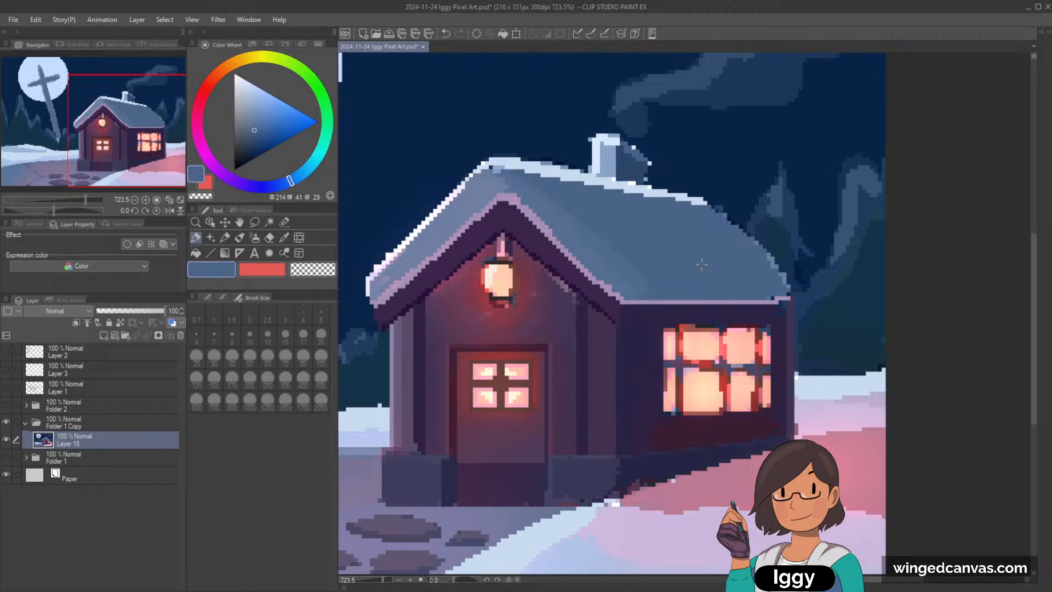
pyautogui.scroll(-2, 702, 264)
pyautogui.scroll(4, 702, 265)
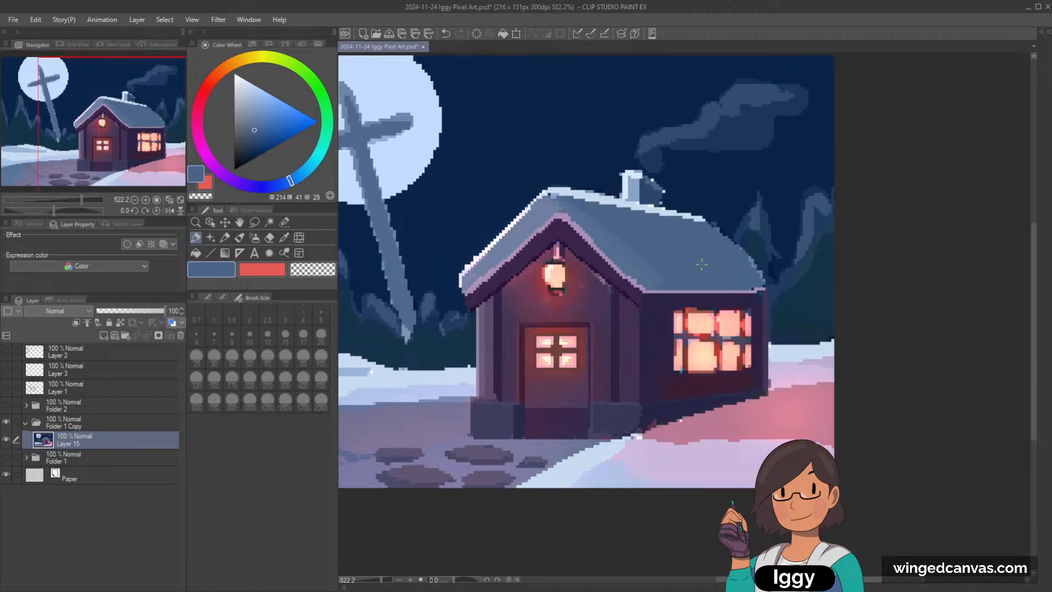
# Step: Touch up the side wall just beneath the lilac eave line with sampled dark indigo
pyautogui.keyDown('alt'); pyautogui.click(663, 317); pyautogui.keyUp('alt')
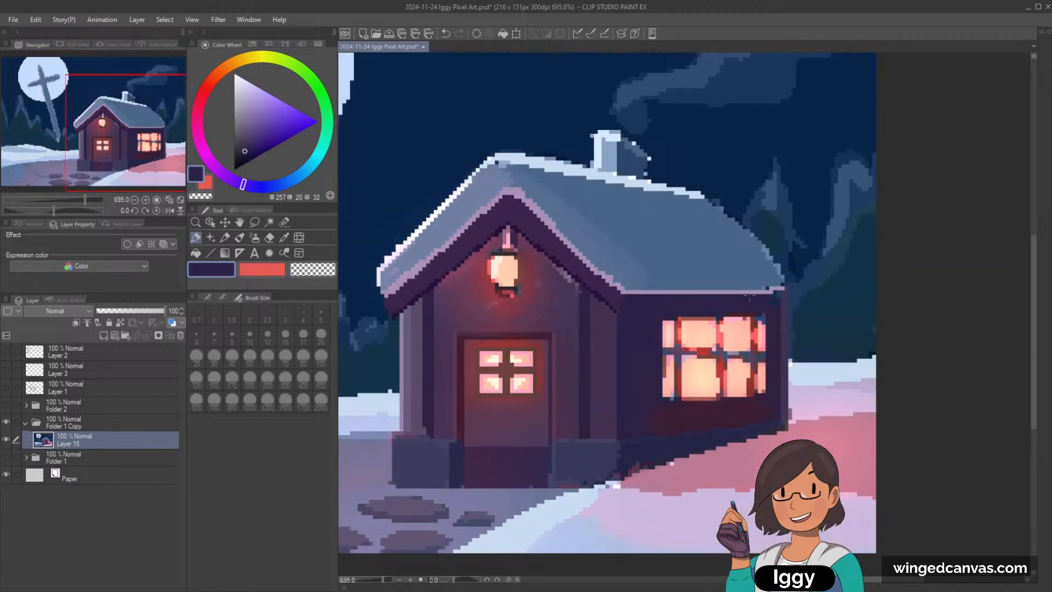
pyautogui.scroll(-2, 778, 374)
pyautogui.scroll(2, 779, 374)
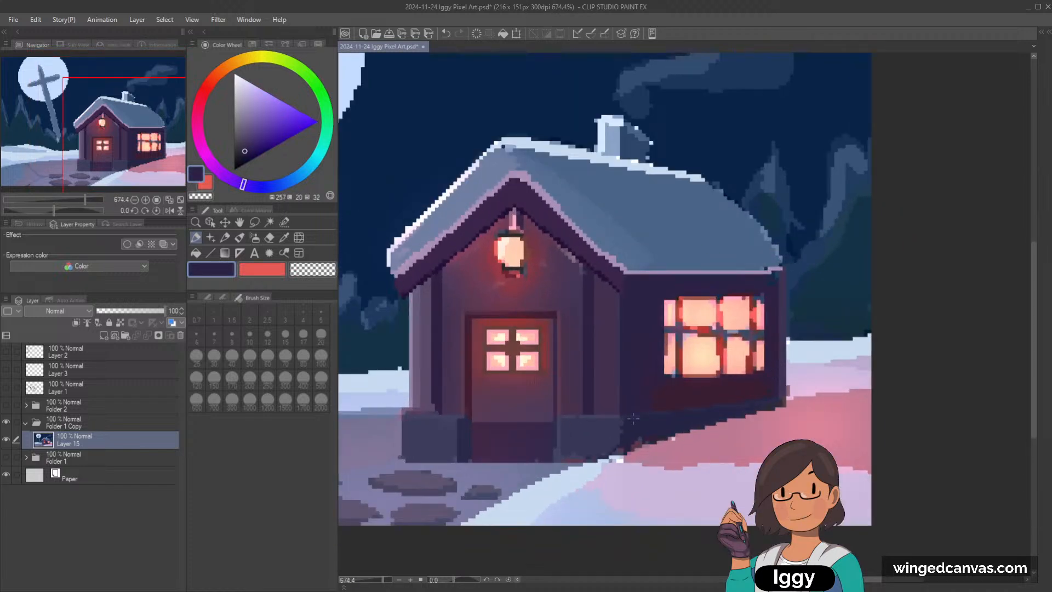
# Step: Shade the side wall between the corner post and the window with sampled dark purple, using the Soft brush at size 5
pyautogui.keyDown('alt'); pyautogui.click(592, 330); pyautogui.keyUp('alt')
pyautogui.keyDown('alt'); pyautogui.click(418, 325); pyautogui.keyUp('alt')
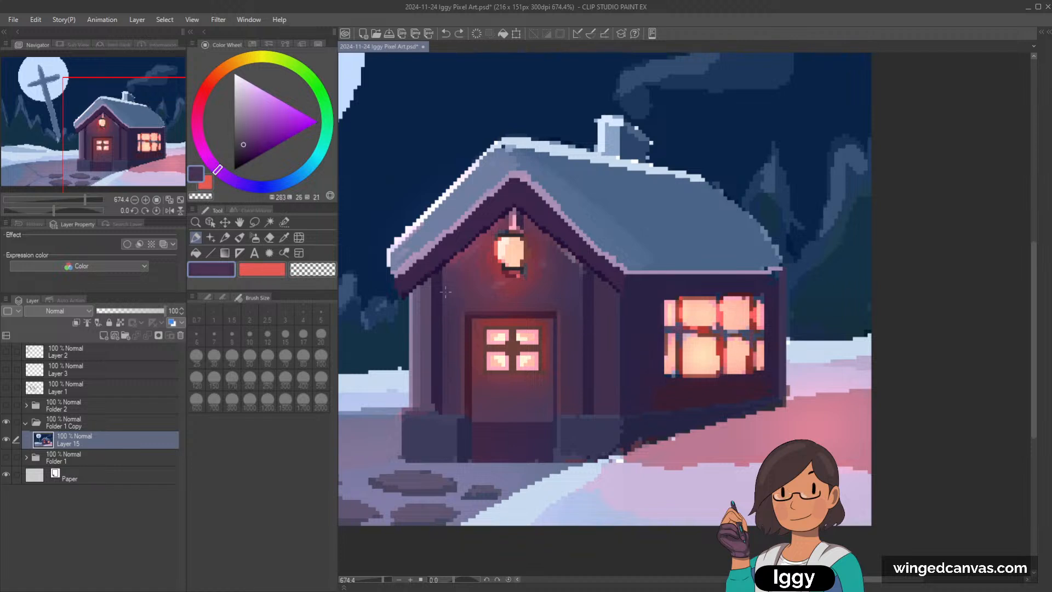
pyautogui.click(255, 237)
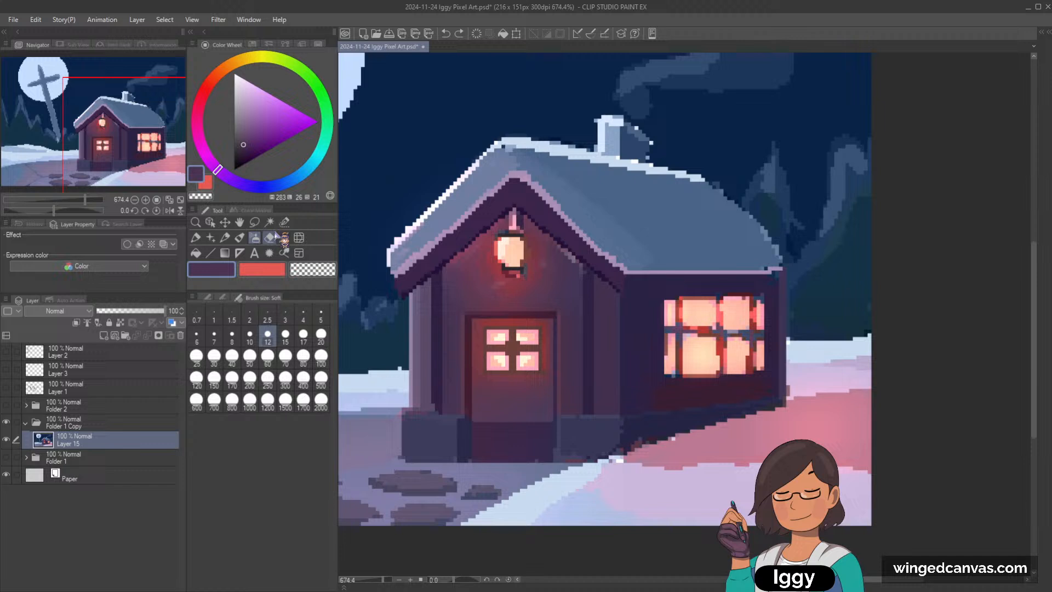
pyautogui.keyDown('alt'); pyautogui.click(647, 311); pyautogui.keyUp('alt')
pyautogui.click(196, 238)
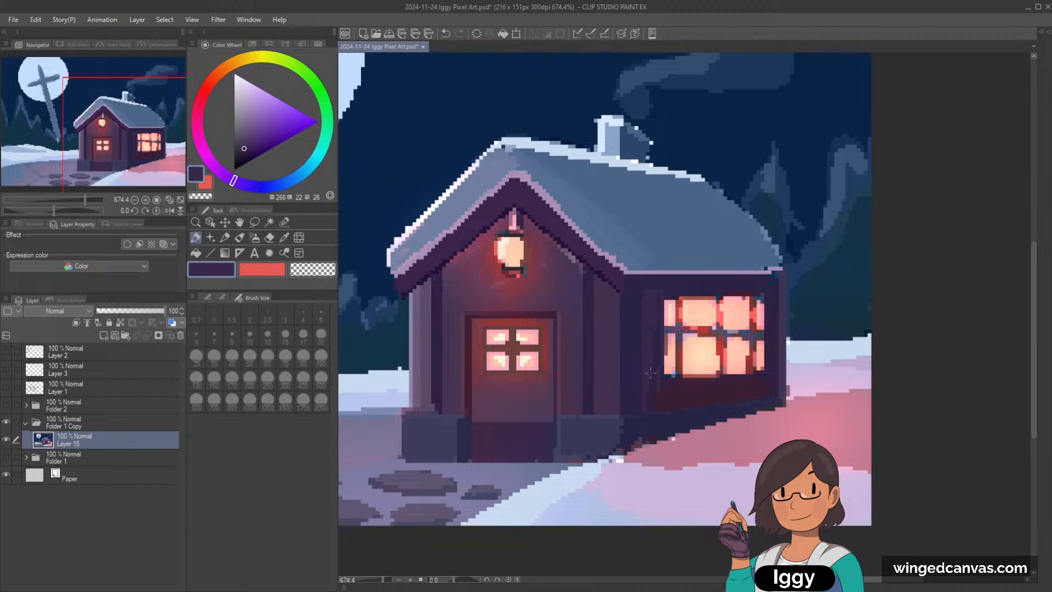
# Step: Draw a dark purple shadow line under the side wall's eave on the canvas rotated to -20°, redoing it in sampled darker indigo
pyautogui.keyDown('alt'); pyautogui.click(656, 309); pyautogui.keyUp('alt')
pyautogui.press('-')
pyautogui.press('-')
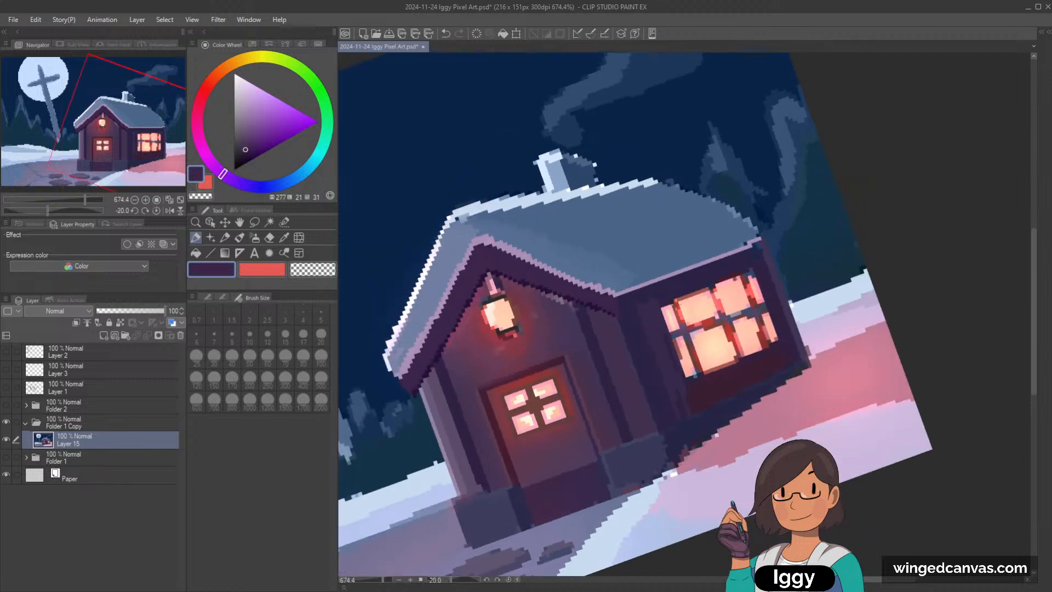
pyautogui.moveTo(623, 315); pyautogui.dragTo(693, 293)
pyautogui.hotkey('ctrl', 'z')
pyautogui.keyDown('alt'); pyautogui.click(674, 288); pyautogui.keyUp('alt')
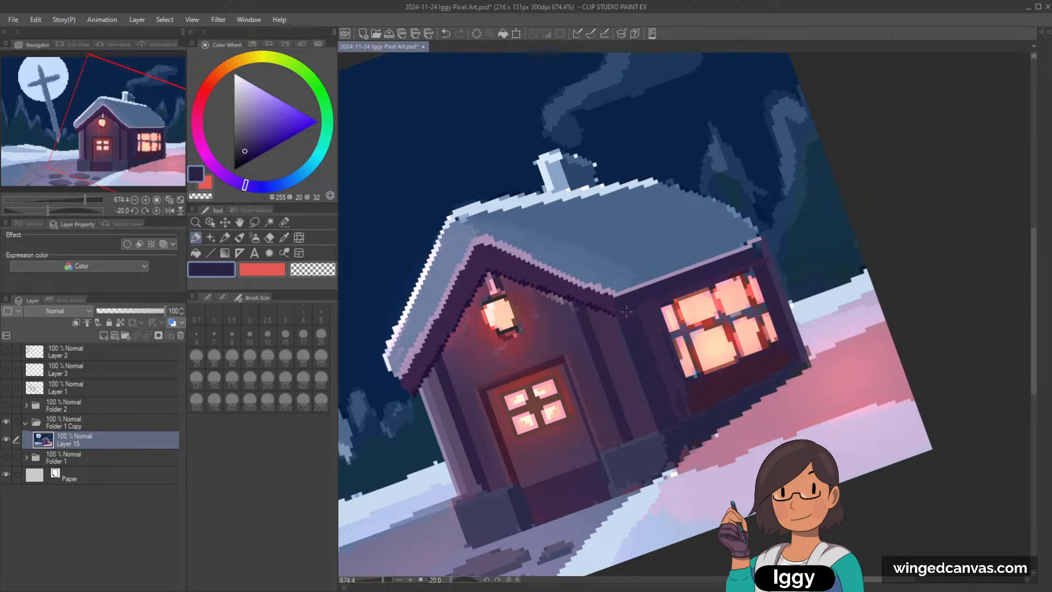
# Step: Examine the eave shadow and gable corner at several canvas rotations and zoom levels, and return the canvas to upright
pyautogui.scroll(-2, 829, 217)
pyautogui.press('^')
pyautogui.press('^')
pyautogui.press('^')
pyautogui.press('^')
pyautogui.press('^')
pyautogui.press('^')
pyautogui.press('^')
pyautogui.press('^')
pyautogui.press('^')
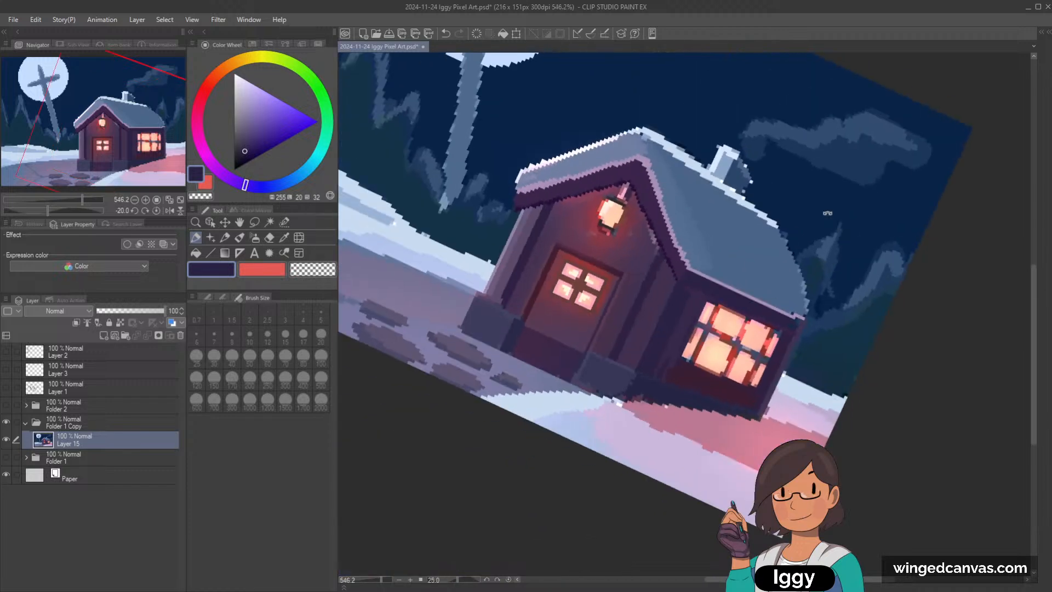
pyautogui.press('-')
pyautogui.press('-')
pyautogui.press('-')
pyautogui.press('-')
pyautogui.scroll(2, 630, 307)
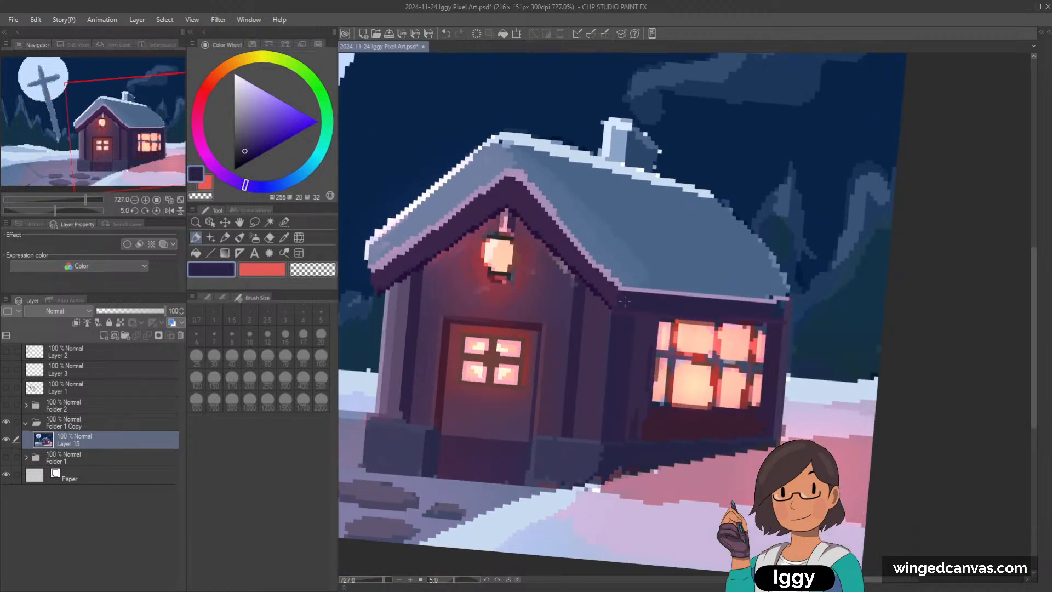
pyautogui.scroll(-2, 625, 301)
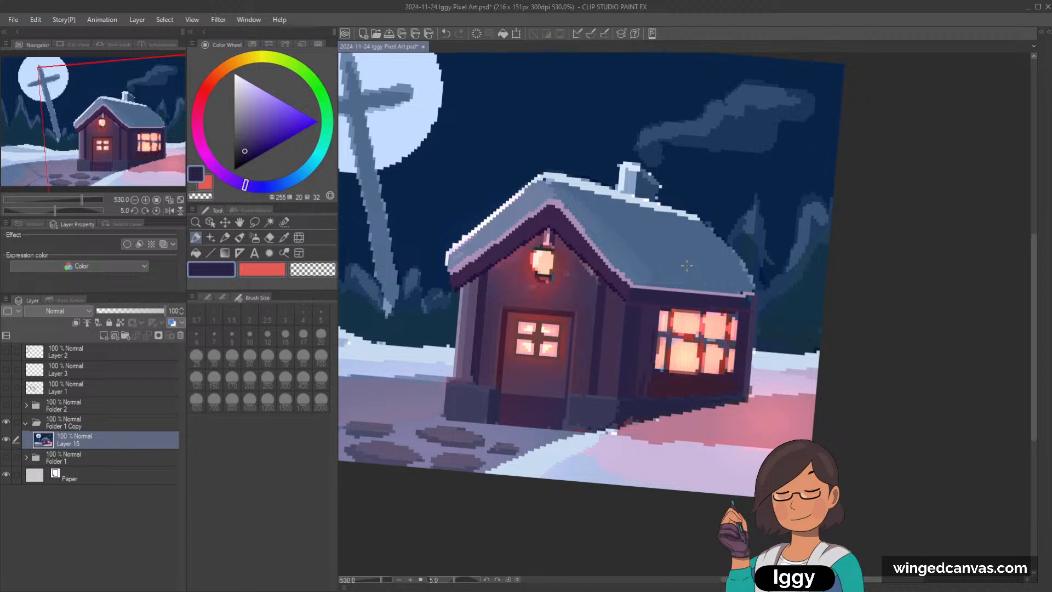
pyautogui.press('-')
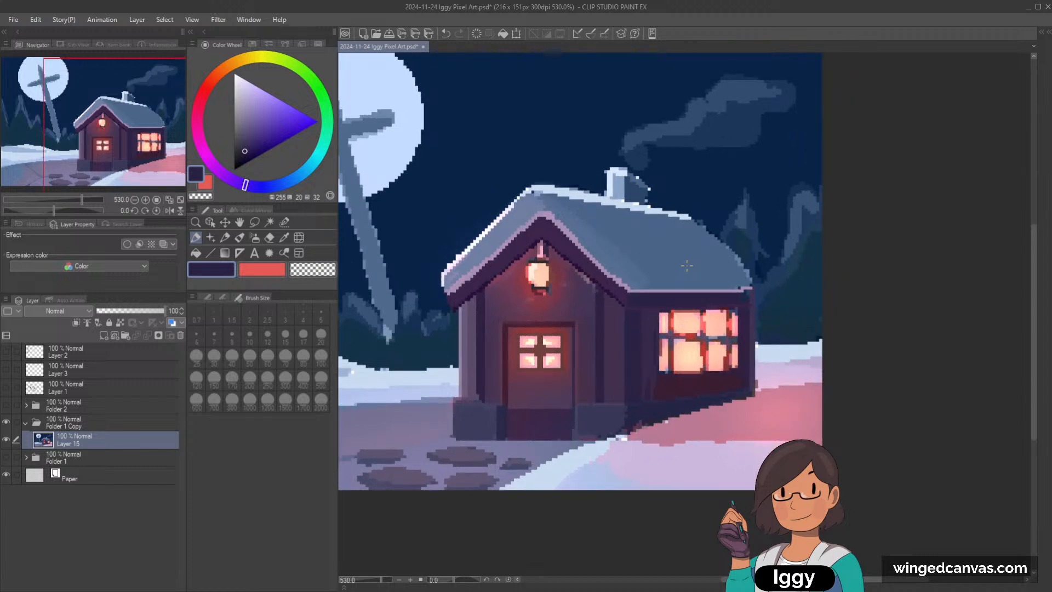
# Step: Sample the slate blue of the roof snow near the gable peak for touching up the roof
pyautogui.scroll(1, 687, 266)
pyautogui.keyDown('alt'); pyautogui.click(531, 200); pyautogui.keyUp('alt')
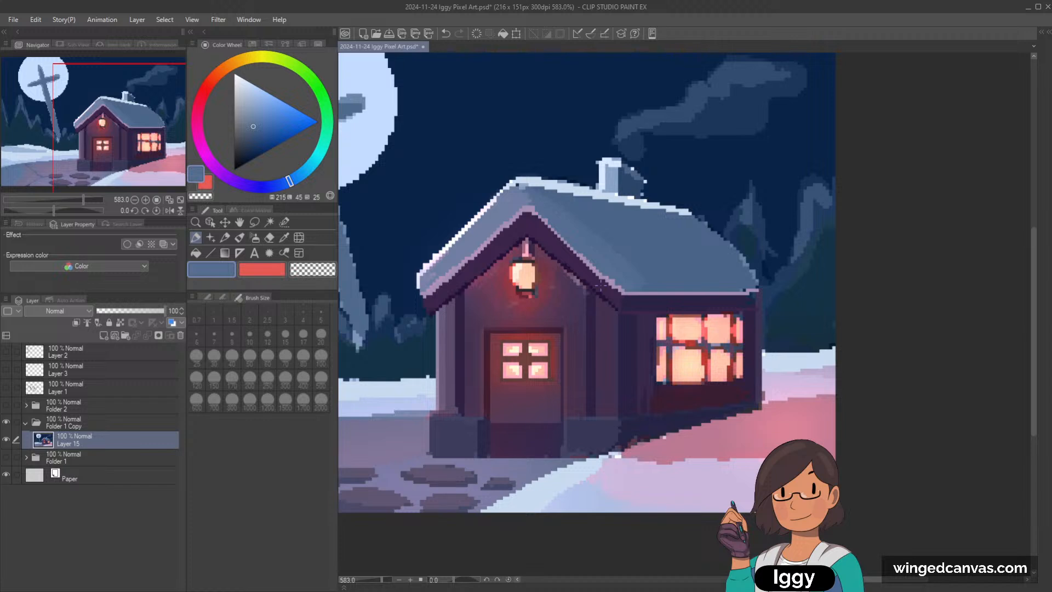
# Step: Sample a reddish purple from the lantern glow and paint a glow accent on the gable wall beside the inner post's top
pyautogui.scroll(-4, 689, 210)
pyautogui.scroll(2, 689, 210)
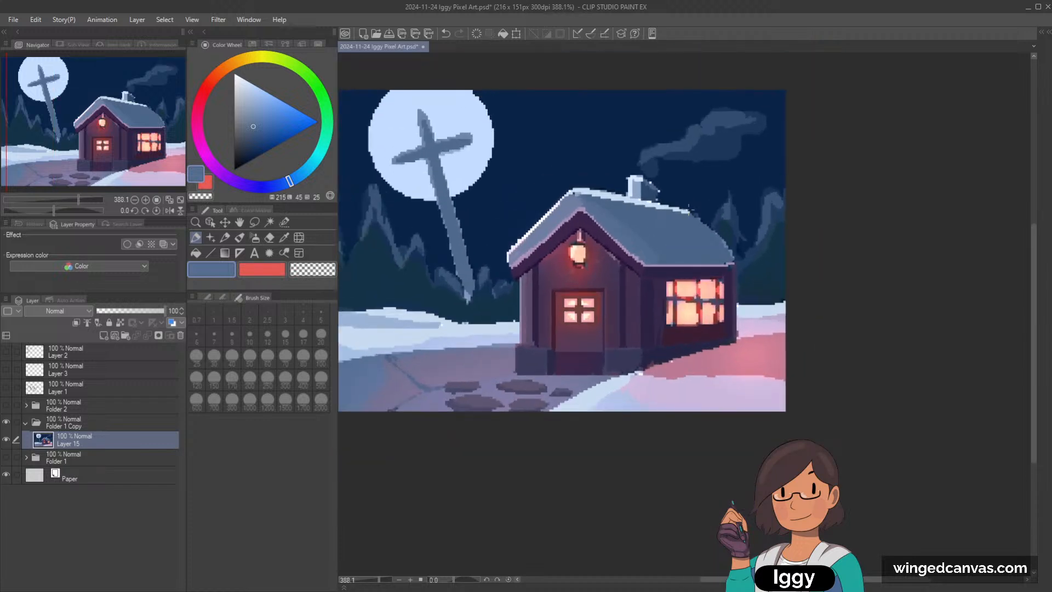
pyautogui.scroll(1, 689, 210)
pyautogui.moveTo(137, 154); pyautogui.dragTo(173, 161)
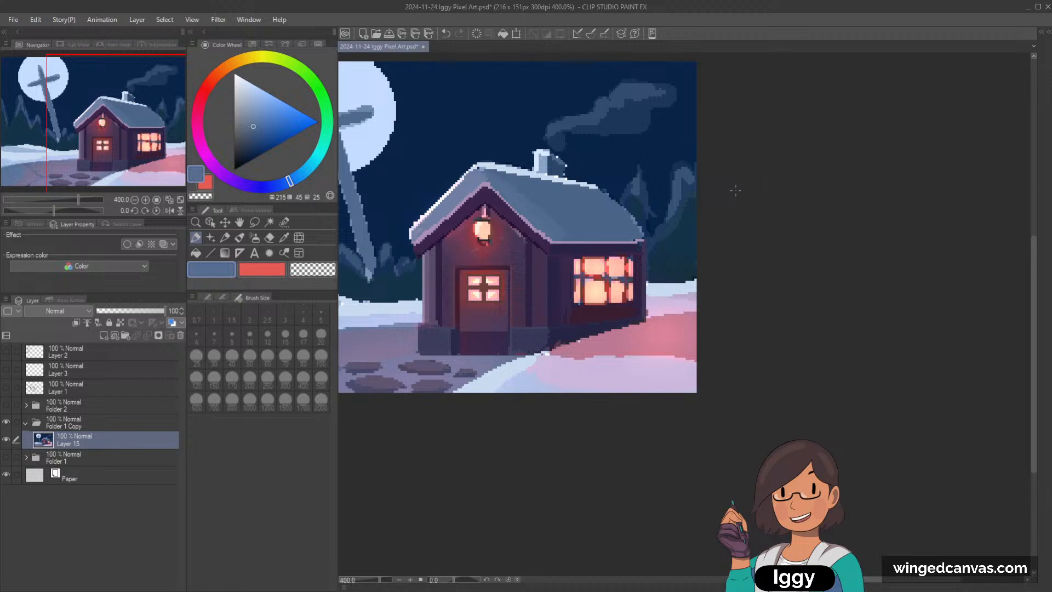
pyautogui.scroll(1, 712, 209)
pyautogui.keyDown('alt'); pyautogui.click(458, 232); pyautogui.keyUp('alt')
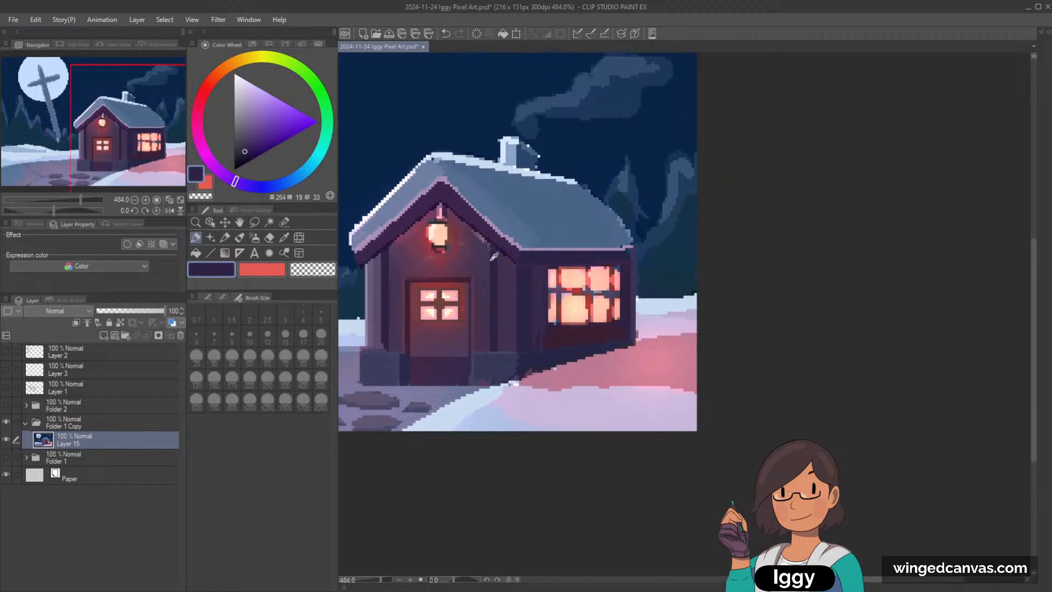
pyautogui.click(225, 237)
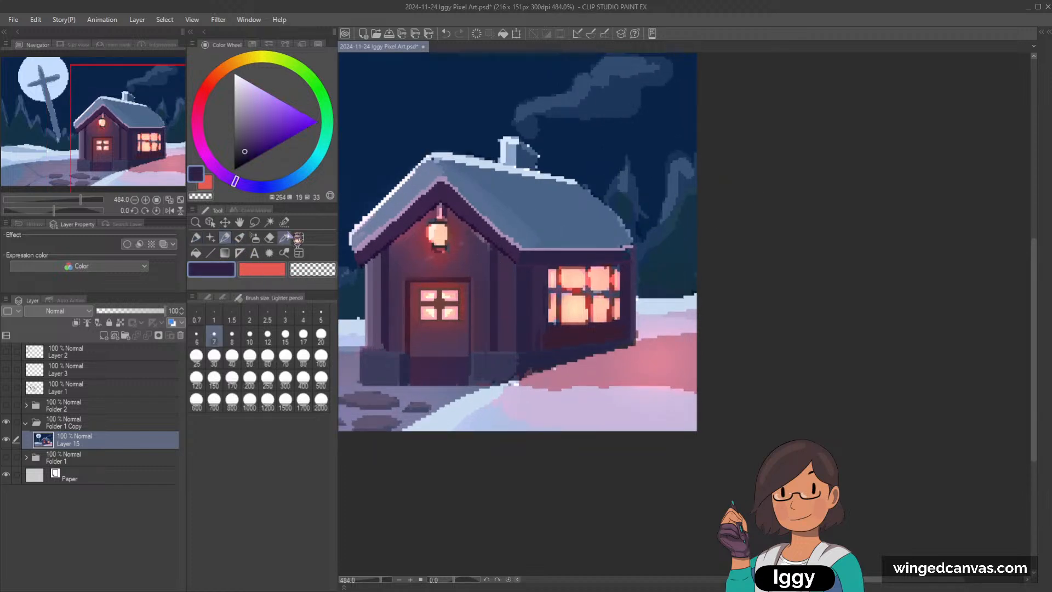
pyautogui.keyDown('alt'); pyautogui.click(422, 224); pyautogui.keyUp('alt')
pyautogui.press('p')
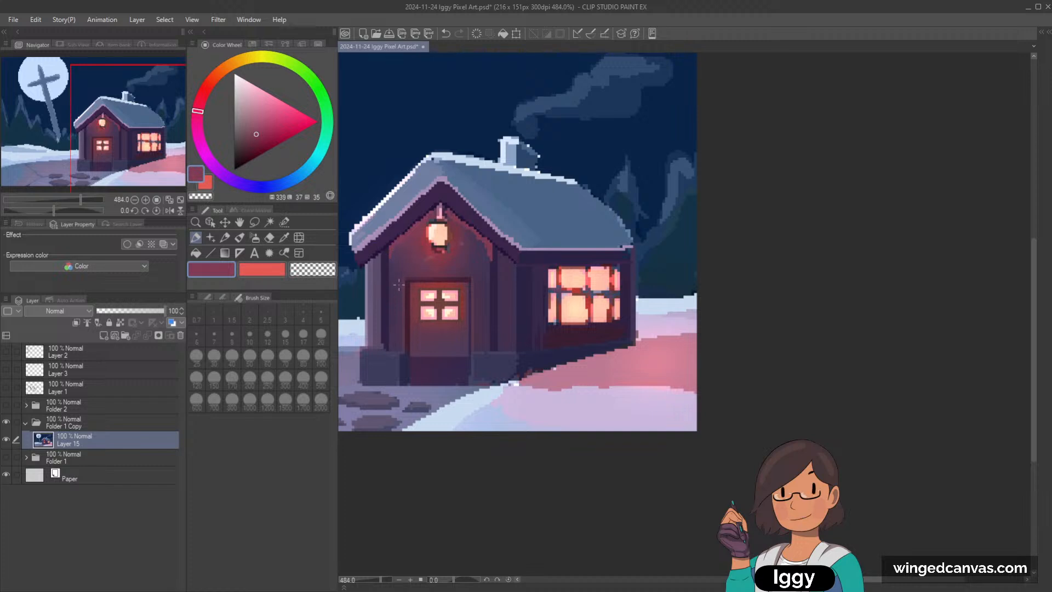
# Step: Undo the last stroke and touch up the glow on the gable wall around the lantern with sampled purples
pyautogui.hotkey('ctrl', 'z')
pyautogui.keyDown('alt'); pyautogui.click(417, 241); pyautogui.keyUp('alt')
pyautogui.keyDown('alt'); pyautogui.click(448, 265); pyautogui.keyUp('alt')
pyautogui.keyDown('alt'); pyautogui.click(461, 265); pyautogui.keyUp('alt')
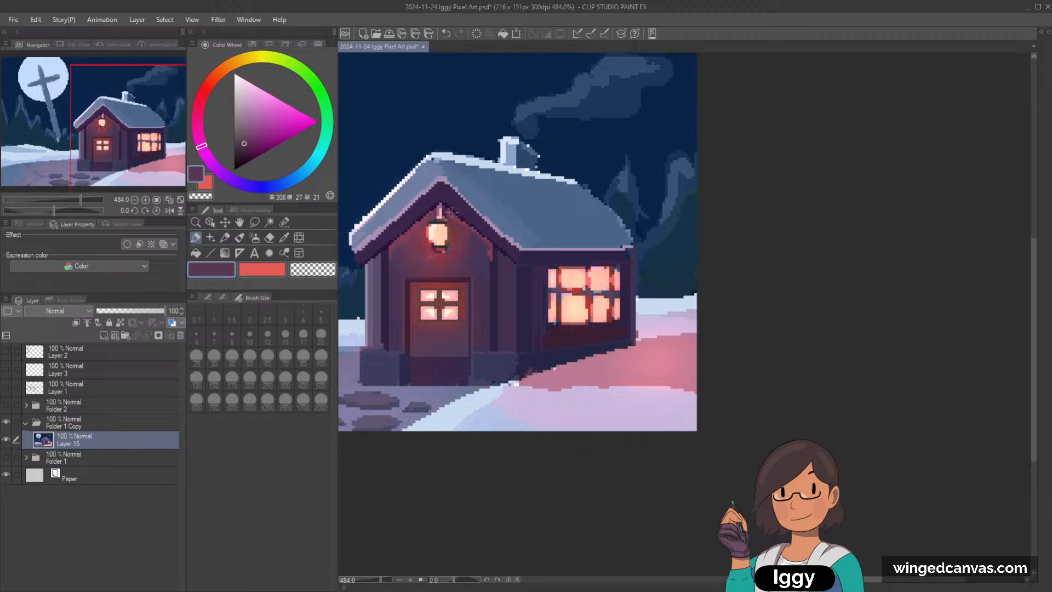
pyautogui.keyDown('alt'); pyautogui.click(453, 211); pyautogui.keyUp('alt')
pyautogui.moveTo(450, 215); pyautogui.dragTo(459, 210)
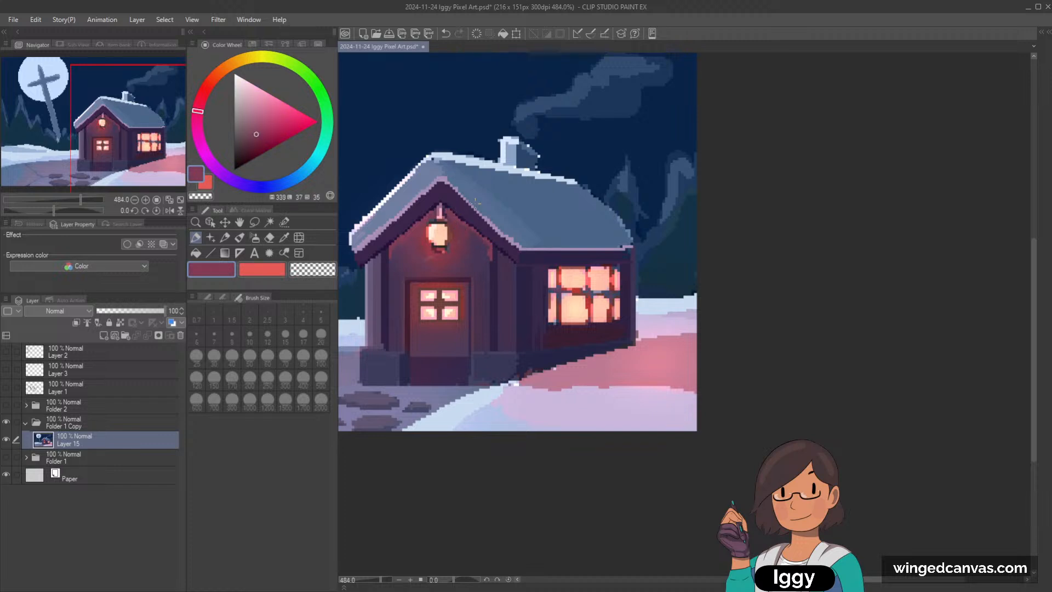
# Step: Check the picture at 100% and touch up the front door below its window with sampled dark reddish purples
pyautogui.scroll(-8, 507, 171)
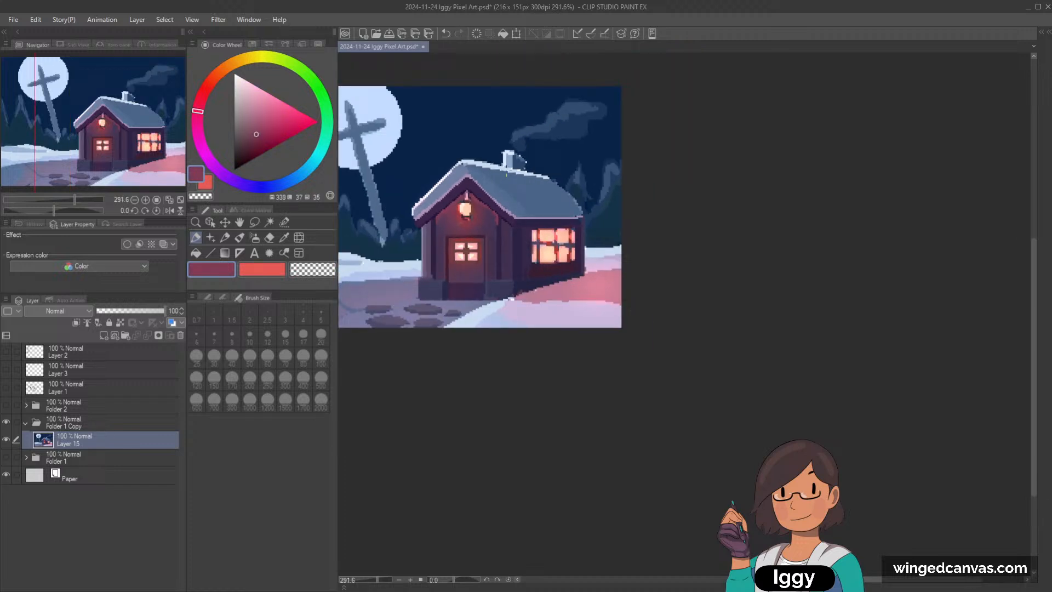
pyautogui.click(180, 199)
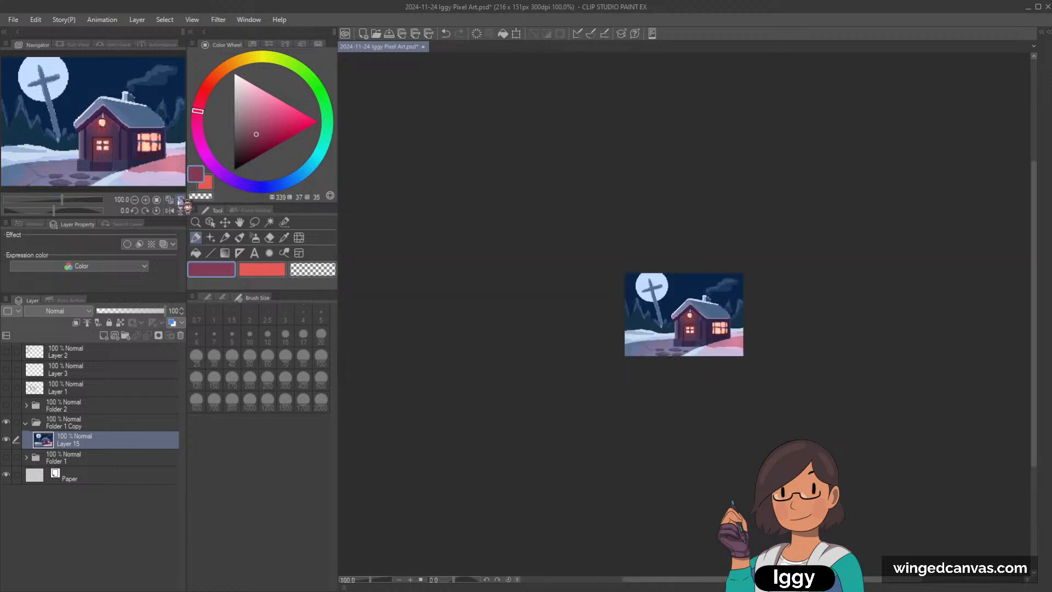
pyautogui.scroll(5, 628, 305)
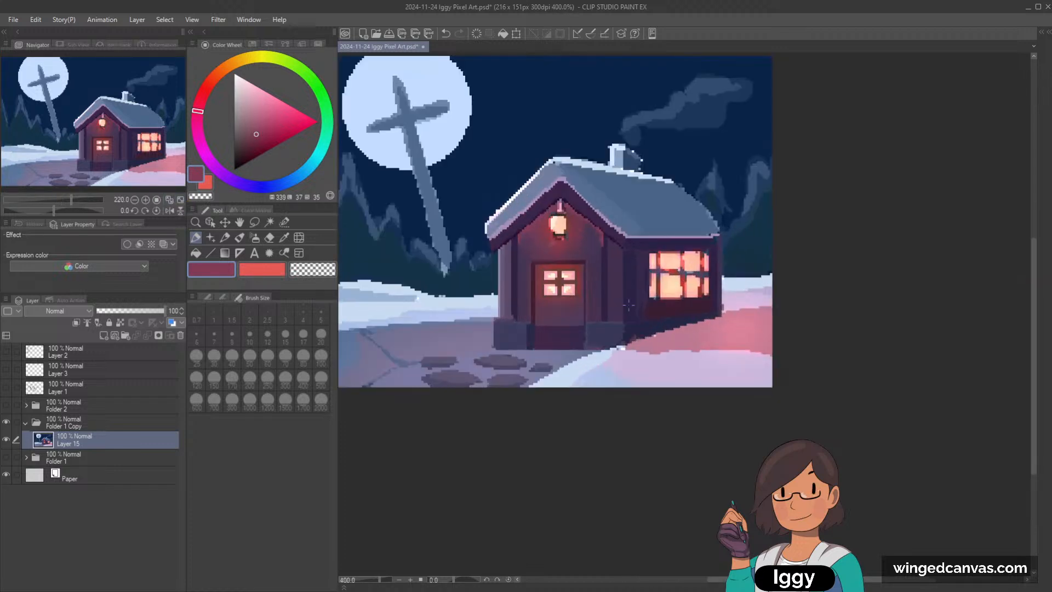
pyautogui.scroll(1, 540, 310)
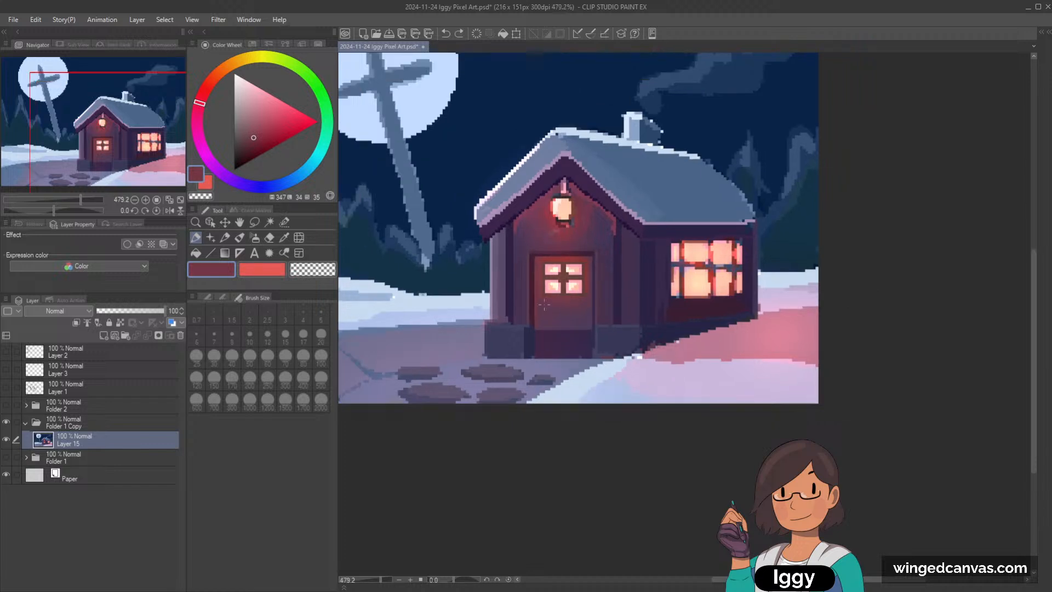
pyautogui.scroll(1, 550, 321)
pyautogui.keyDown('alt'); pyautogui.click(539, 303); pyautogui.keyUp('alt')
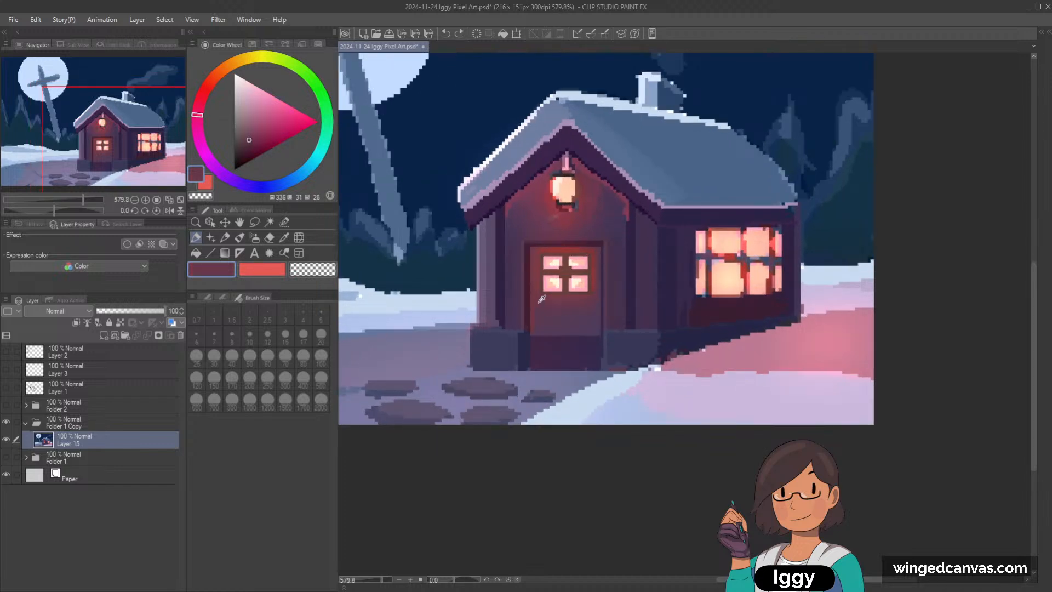
pyautogui.keyDown('alt'); pyautogui.click(558, 307); pyautogui.keyUp('alt')
pyautogui.moveTo(545, 331); pyautogui.dragTo(567, 332)
# Step: Undo the last strokes at the doorstep and clean the lower edge of the foundation blocks with sampled blue-grey path colors
pyautogui.keyDown('alt'); pyautogui.click(541, 376); pyautogui.keyUp('alt')
pyautogui.moveTo(542, 371); pyautogui.dragTo(595, 373)
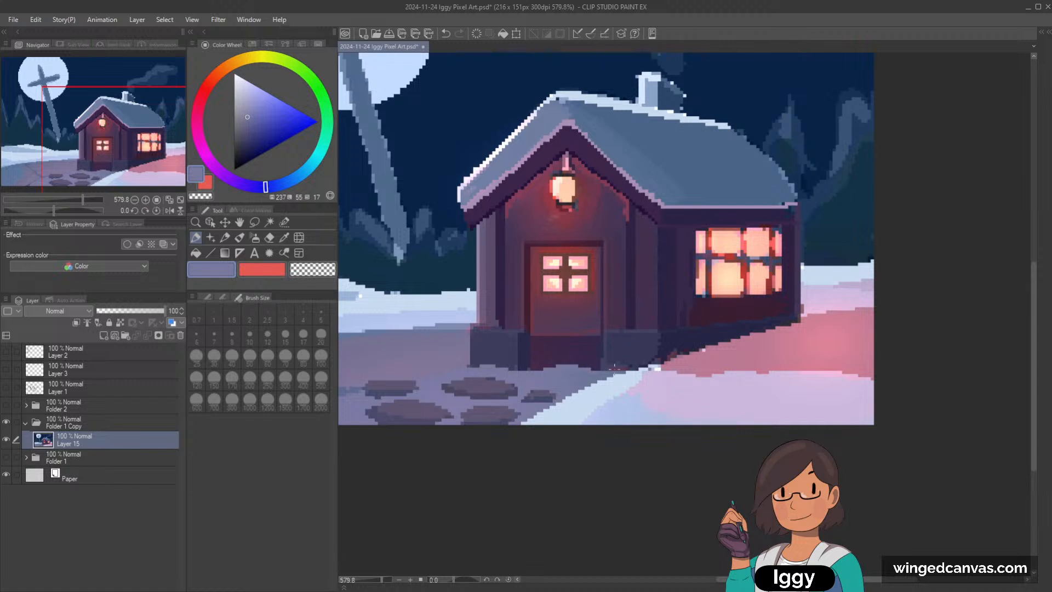
pyautogui.hotkey('ctrl', 'z')
pyautogui.hotkey('ctrl', 'z')
pyautogui.hotkey('ctrl', 'z')
pyautogui.hotkey('ctrl', 'z')
pyautogui.moveTo(604, 369); pyautogui.dragTo(631, 370)
pyautogui.keyDown('alt'); pyautogui.click(600, 376); pyautogui.keyUp('alt')
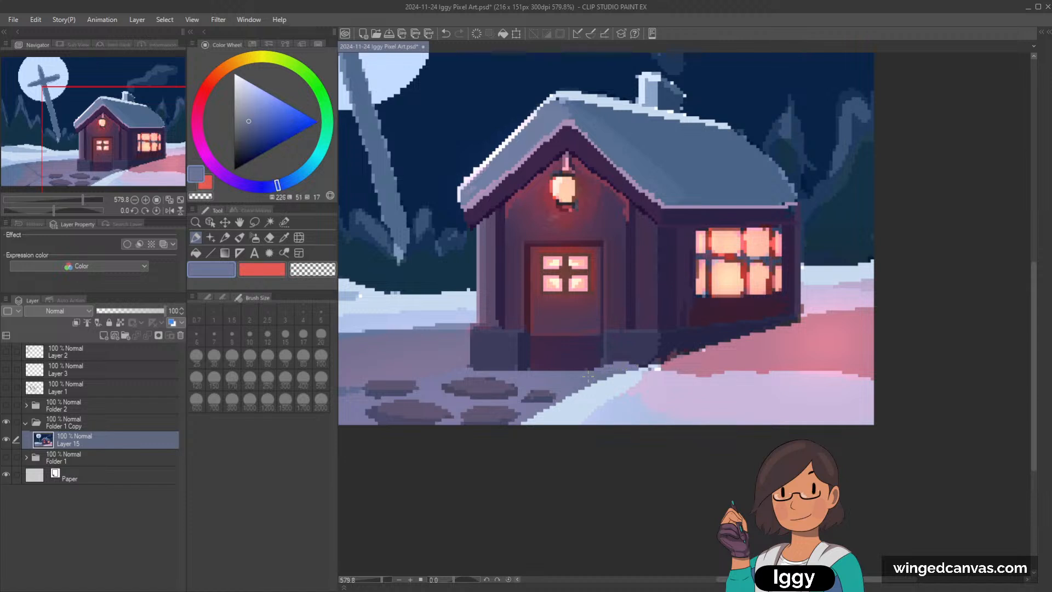
pyautogui.keyDown('alt'); pyautogui.click(518, 372); pyautogui.keyUp('alt')
pyautogui.moveTo(502, 368); pyautogui.dragTo(470, 362)
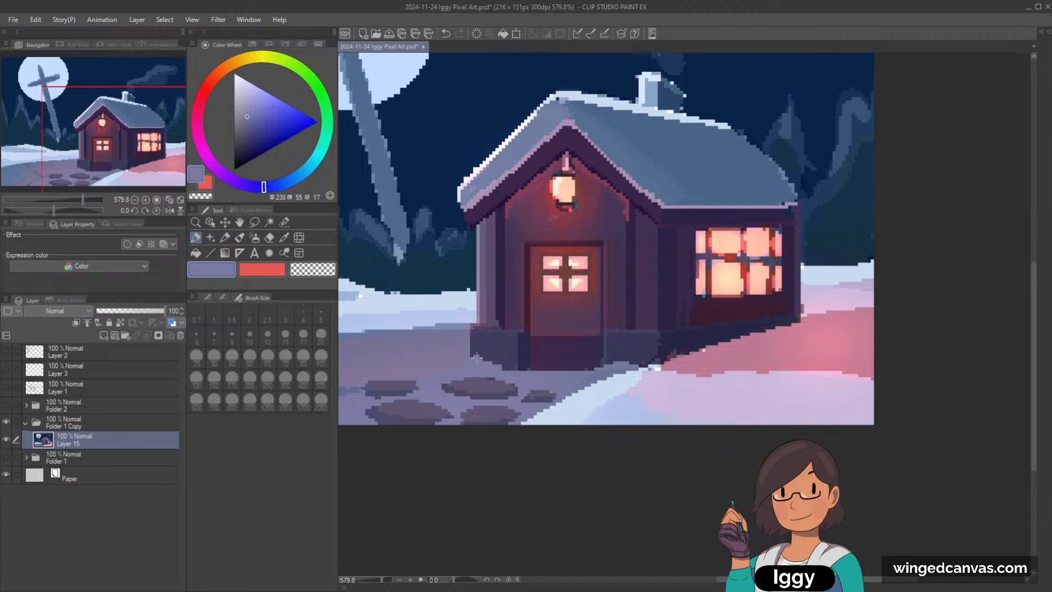
# Step: Sample the foundation's dark indigo and the front wall's purple to touch up the cottage base, undoing the last stroke
pyautogui.scroll(-1, 667, 319)
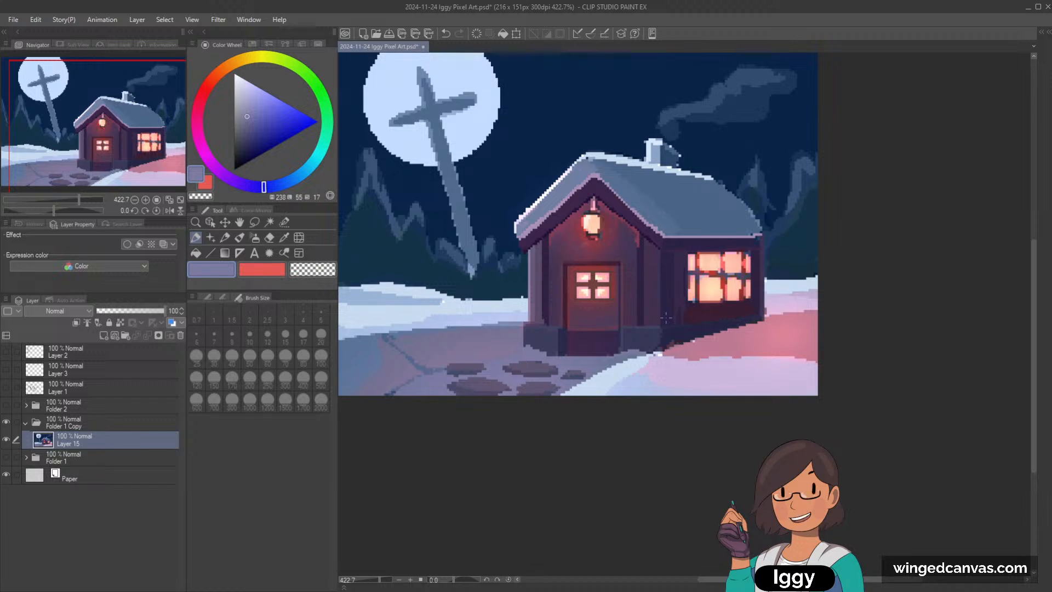
pyautogui.scroll(-2, 597, 307)
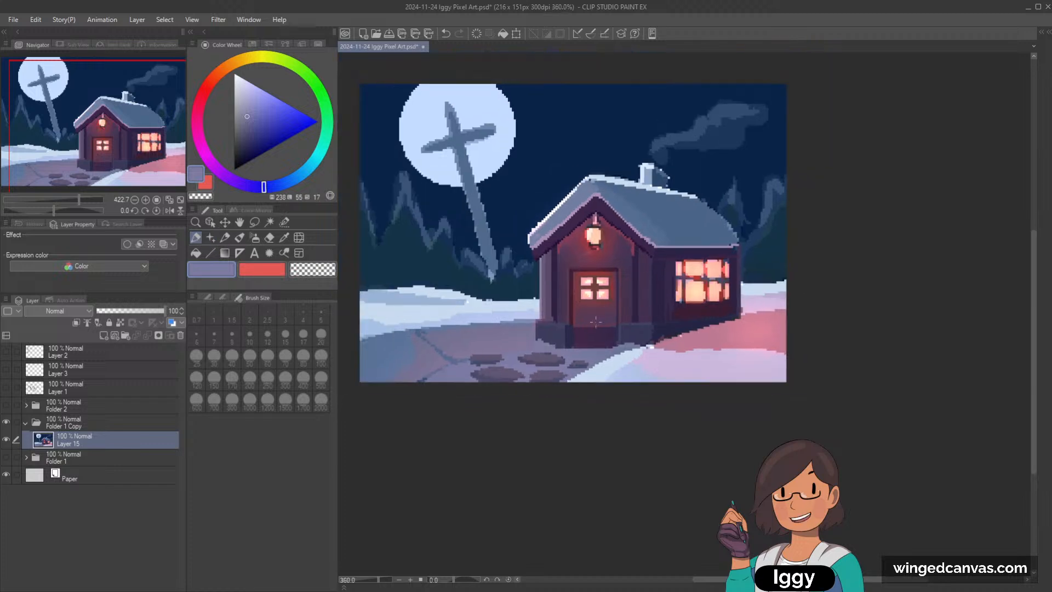
pyautogui.scroll(2, 581, 324)
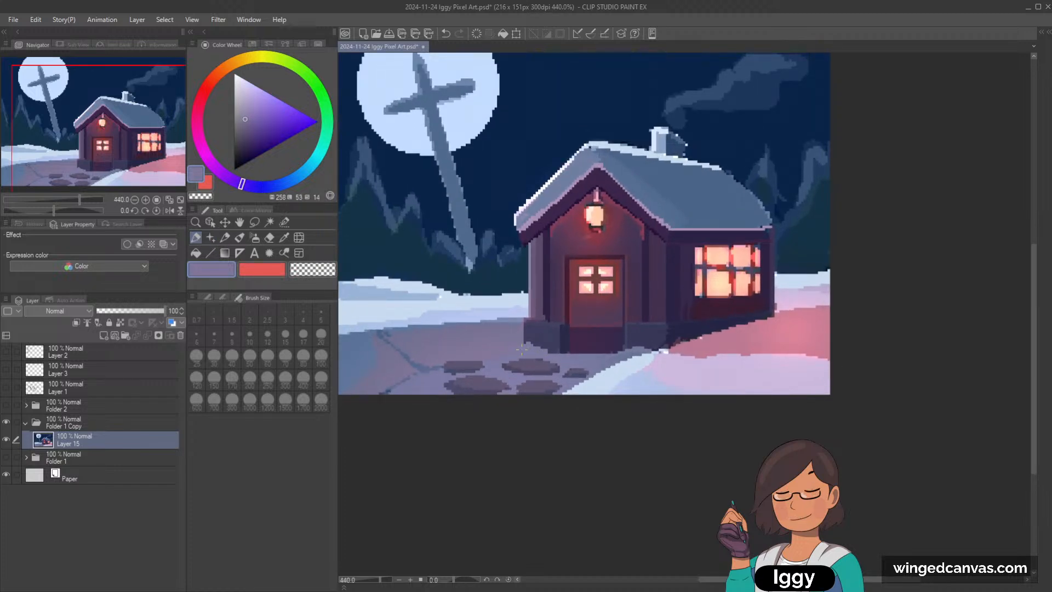
pyautogui.keyDown('alt'); pyautogui.click(542, 341); pyautogui.keyUp('alt')
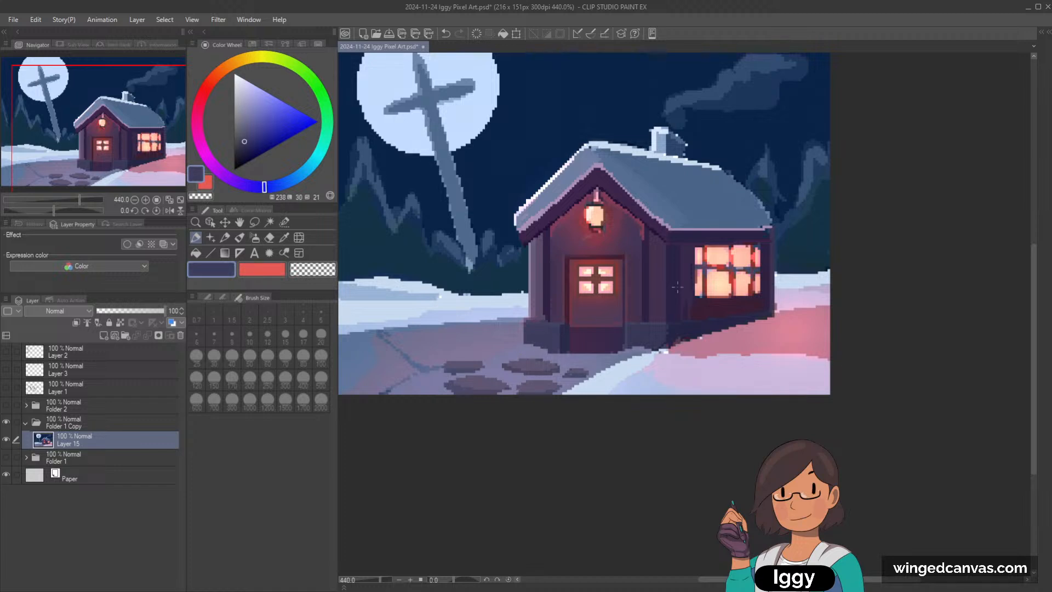
pyautogui.scroll(-1, 546, 339)
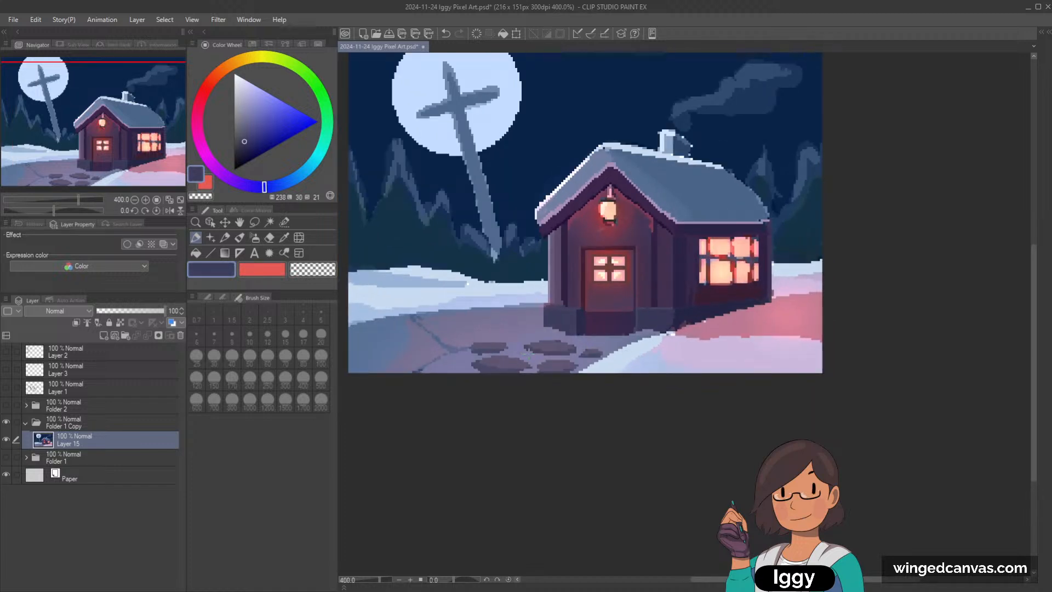
pyautogui.scroll(1, 576, 293)
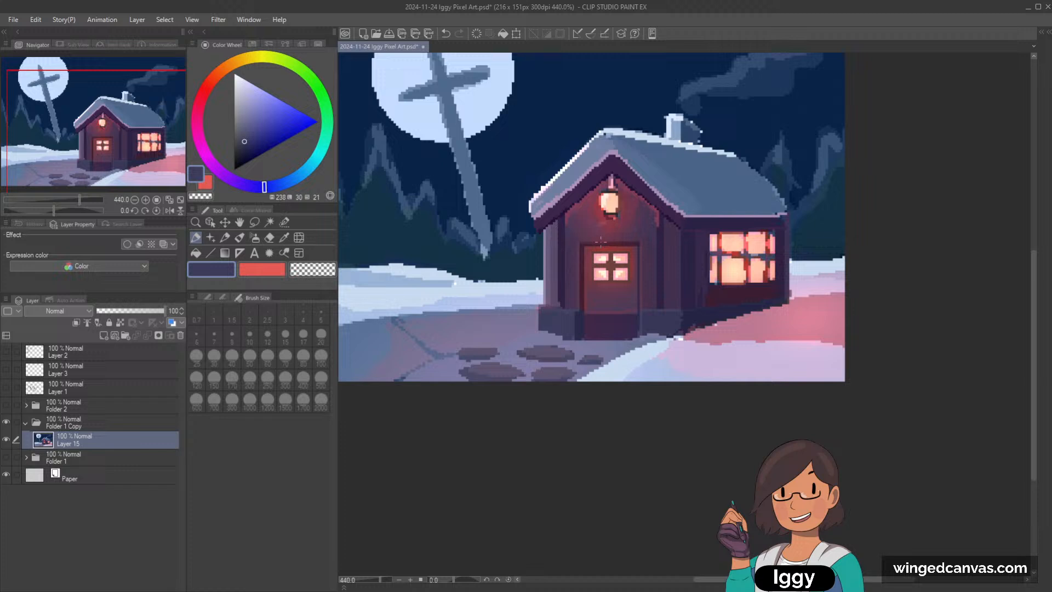
pyautogui.keyDown('alt'); pyautogui.click(576, 293); pyautogui.keyUp('alt')
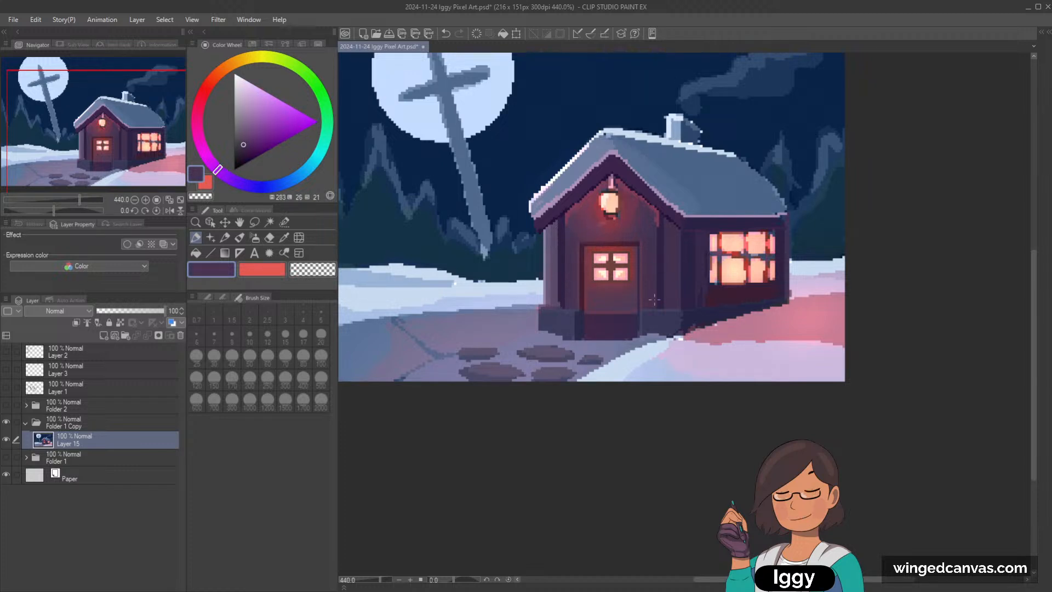
pyautogui.hotkey('ctrl', 'z')
# Step: Tidy the ground edge below the door and around the foundation's outer corner with sampled violet-blue path colors
pyautogui.keyDown('alt'); pyautogui.click(647, 342); pyautogui.keyUp('alt')
pyautogui.moveTo(640, 341); pyautogui.dragTo(630, 341)
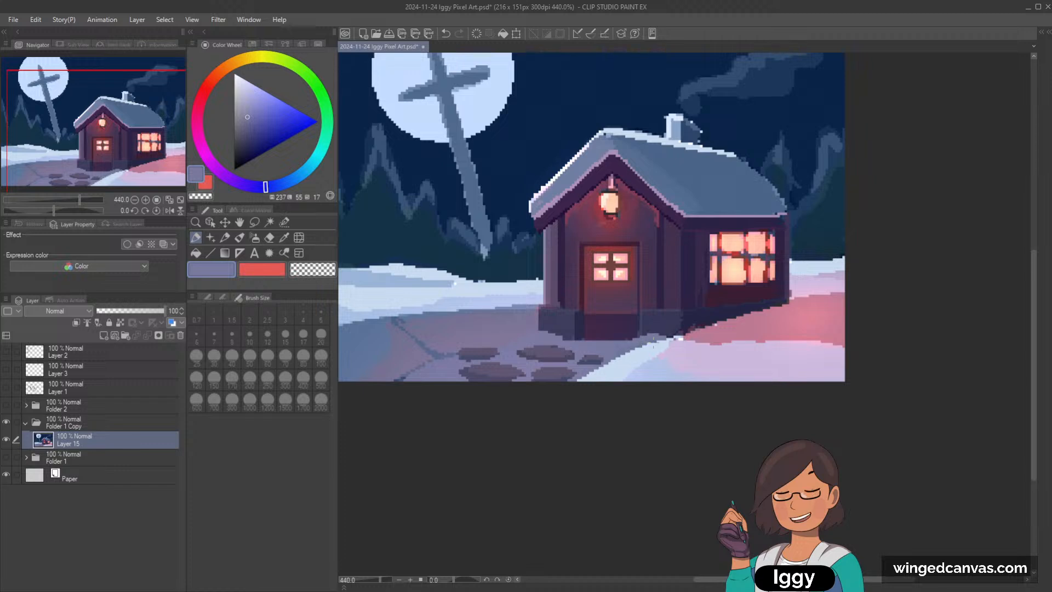
pyautogui.keyDown('alt'); pyautogui.click(524, 337); pyautogui.keyUp('alt')
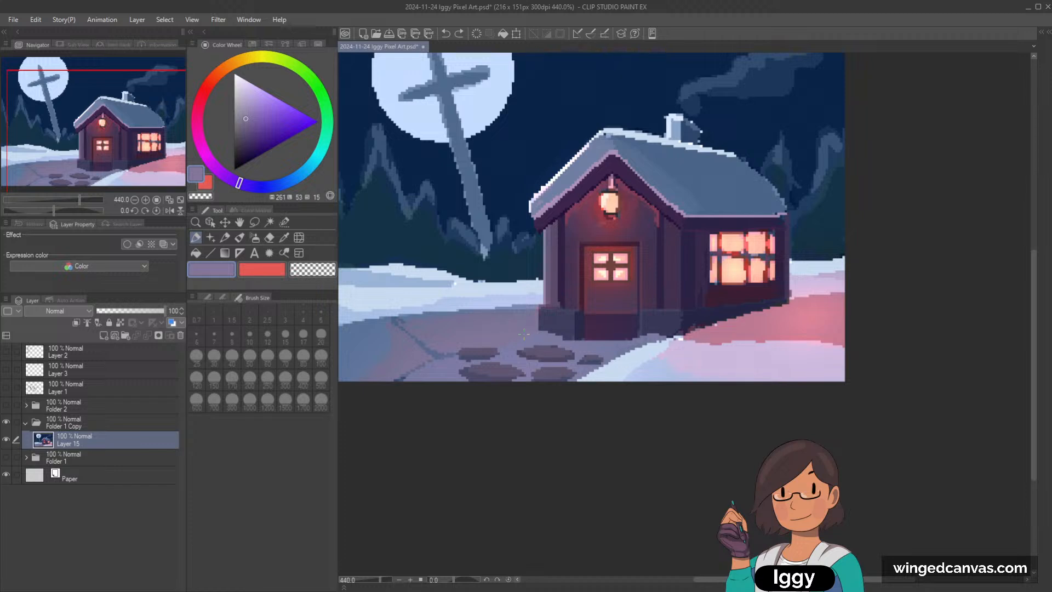
pyautogui.keyDown('alt'); pyautogui.click(505, 344); pyautogui.keyUp('alt')
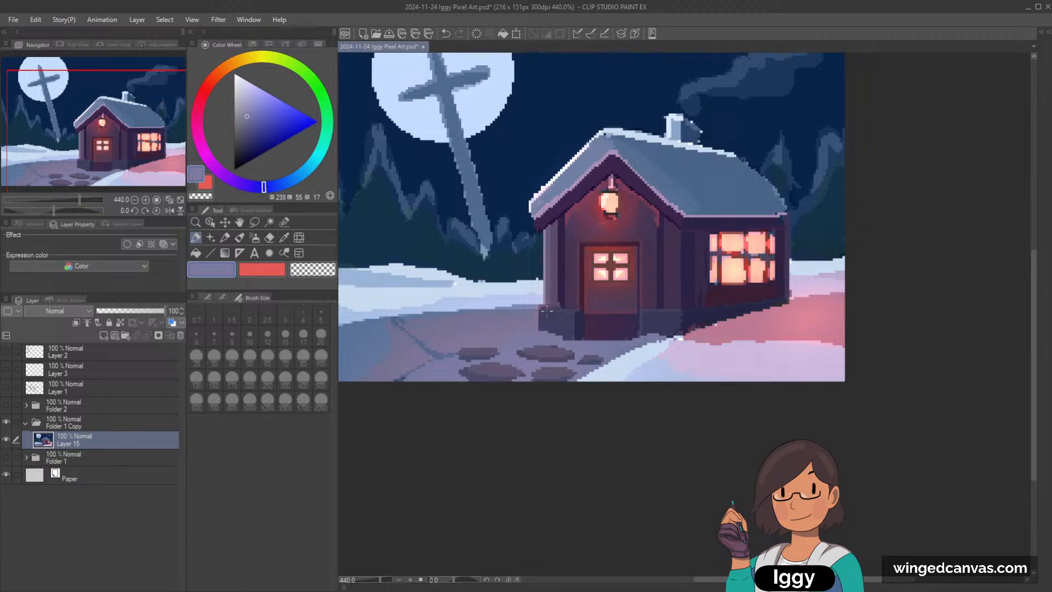
# Step: Sample the pale blue of the snowbank and paint snow edges on the outermost tree and the tall tree's left slope
pyautogui.scroll(-1, 547, 311)
pyautogui.scroll(1, 573, 290)
pyautogui.keyDown('alt'); pyautogui.click(398, 282); pyautogui.keyUp('alt')
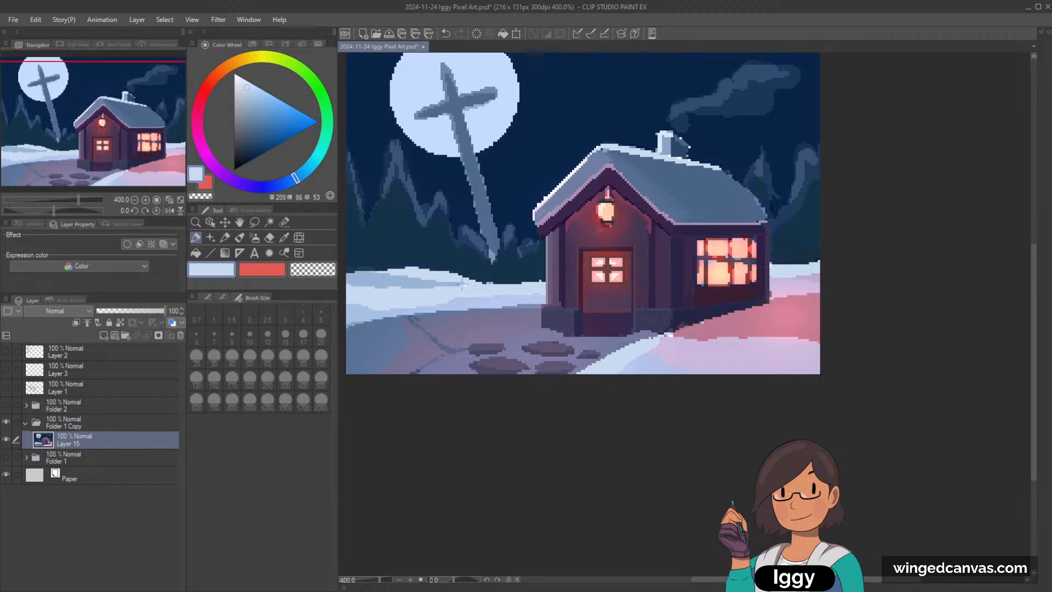
pyautogui.scroll(1, 433, 278)
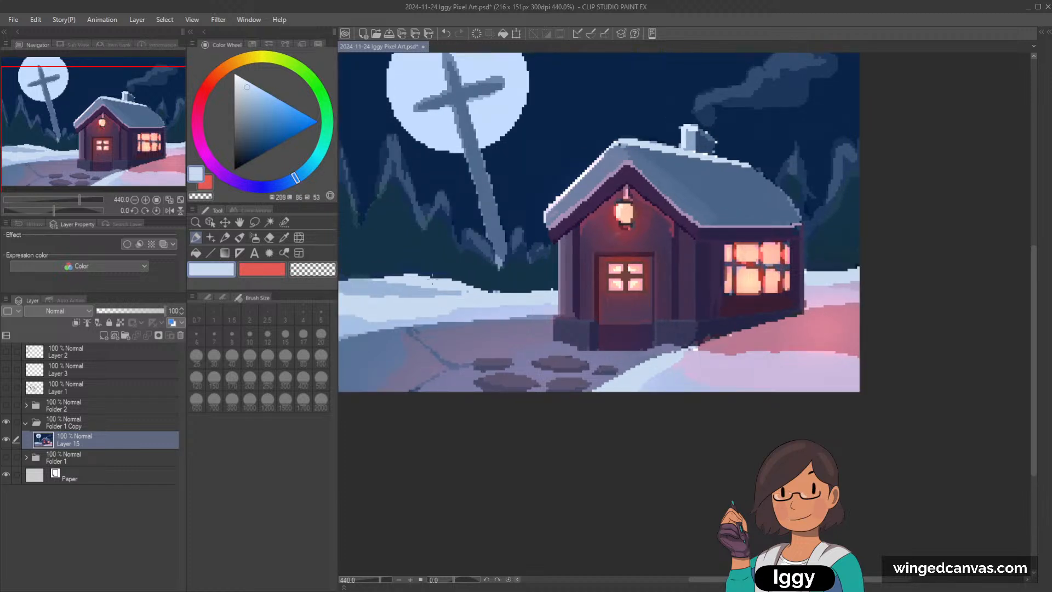
pyautogui.moveTo(433, 280); pyautogui.dragTo(491, 308)
pyautogui.moveTo(399, 175); pyautogui.dragTo(413, 218)
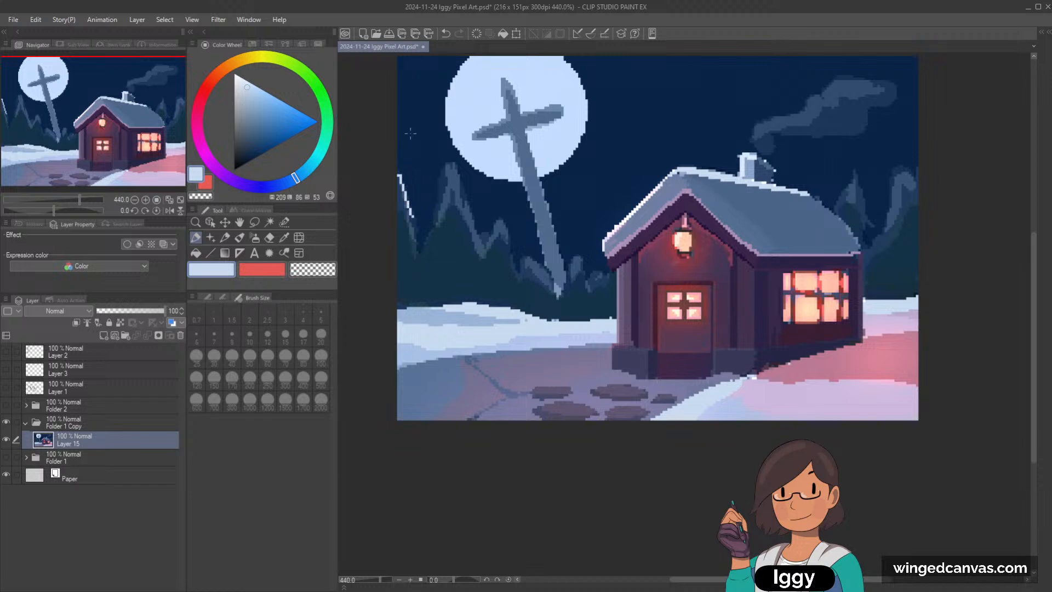
pyautogui.hotkey('ctrl', 'z')
pyautogui.moveTo(398, 176); pyautogui.dragTo(413, 238)
pyautogui.moveTo(398, 184)
pyautogui.mouseDown()
pyautogui.moveTo(413, 232)
pyautogui.moveTo(441, 205)
pyautogui.moveTo(450, 163)
pyautogui.mouseUp()
pyautogui.moveTo(435, 216); pyautogui.dragTo(446, 167)
# Step: Continue the pale blue snow outline along the treetops up to the cottage and onto the tree behind its roof
pyautogui.scroll(-1, 452, 184)
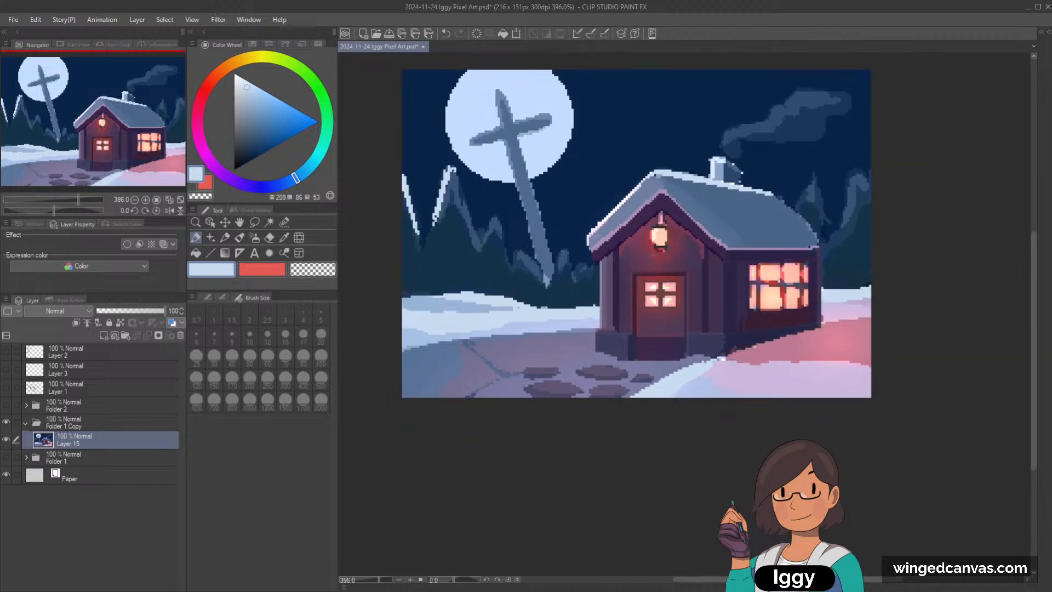
pyautogui.moveTo(450, 168); pyautogui.dragTo(472, 215)
pyautogui.moveTo(456, 188)
pyautogui.mouseDown()
pyautogui.moveTo(481, 240)
pyautogui.moveTo(497, 229)
pyautogui.moveTo(505, 251)
pyautogui.moveTo(547, 282)
pyautogui.moveTo(565, 250)
pyautogui.moveTo(576, 270)
pyautogui.moveTo(587, 265)
pyautogui.mouseUp()
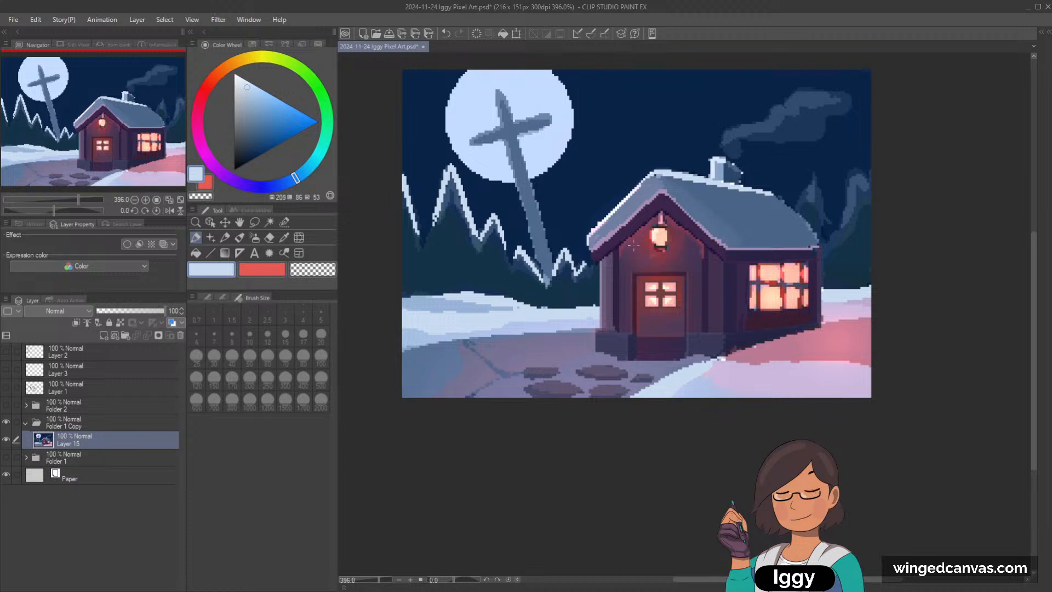
pyautogui.moveTo(173, 156); pyautogui.dragTo(183, 116)
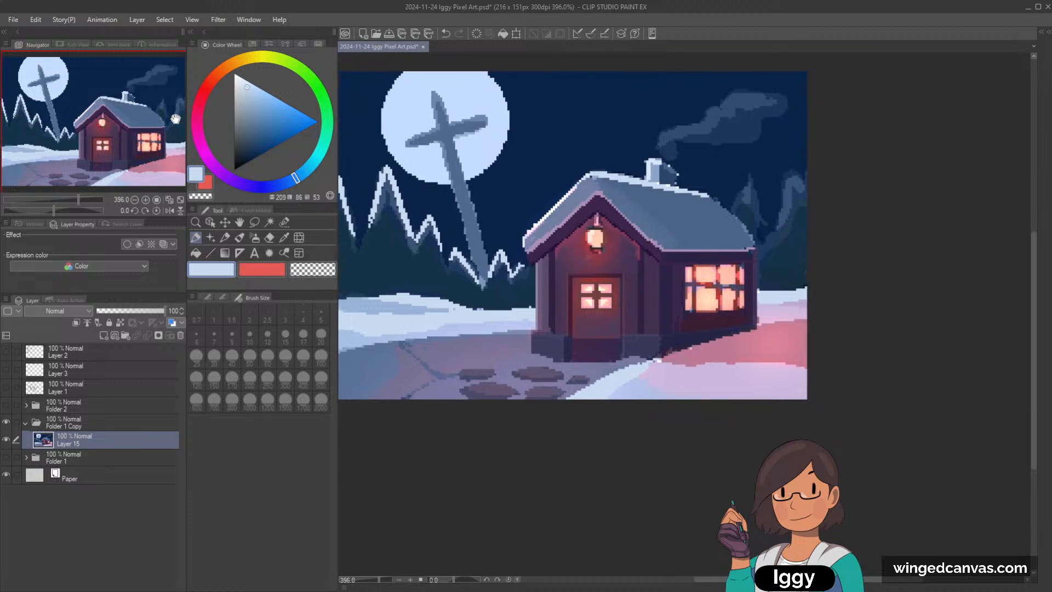
pyautogui.moveTo(735, 210); pyautogui.dragTo(748, 182)
# Step: Shade the tall tree beneath its snow outline with sampled blues, using the Soft brush at size 6
pyautogui.click(255, 237)
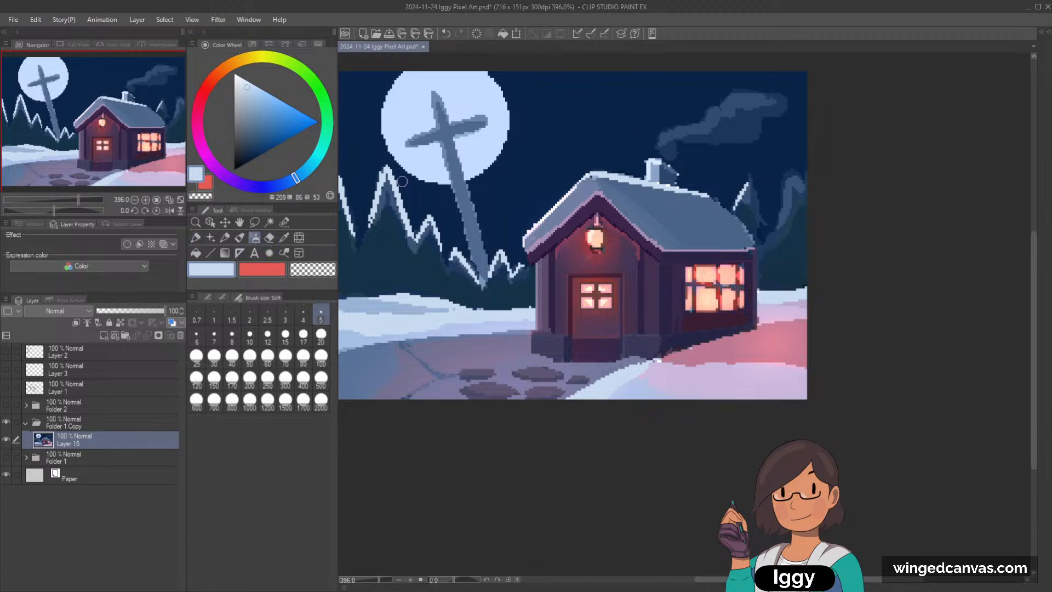
pyautogui.keyDown('alt'); pyautogui.click(414, 228); pyautogui.keyUp('alt')
pyautogui.keyDown('alt'); pyautogui.click(422, 176); pyautogui.keyUp('alt')
pyautogui.keyDown('alt'); pyautogui.click(421, 178); pyautogui.keyUp('alt')
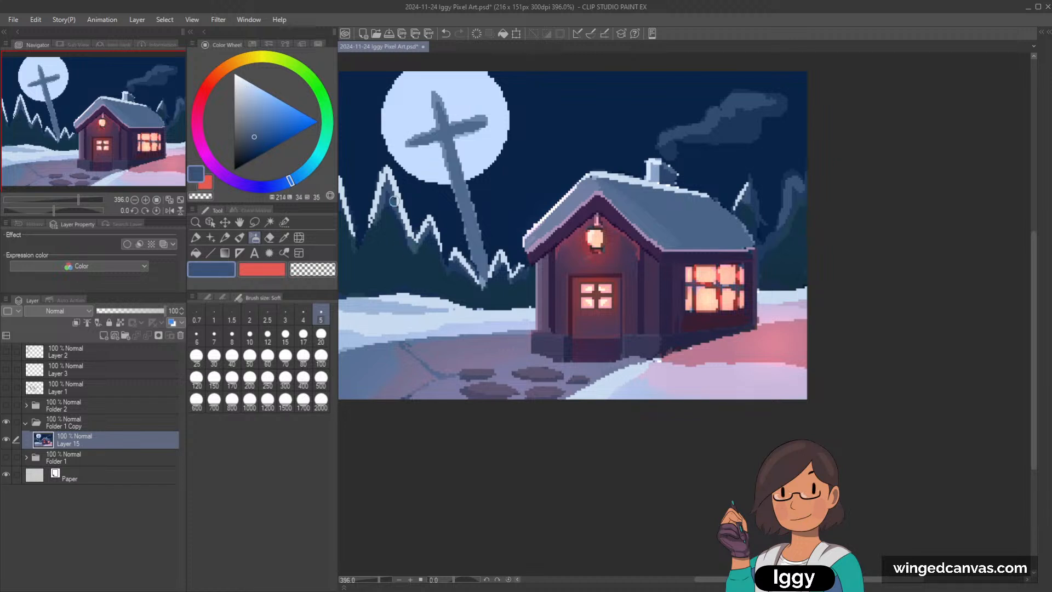
pyautogui.press(']')
pyautogui.moveTo(392, 188); pyautogui.dragTo(401, 211)
pyautogui.keyDown('alt'); pyautogui.click(398, 194); pyautogui.keyUp('alt')
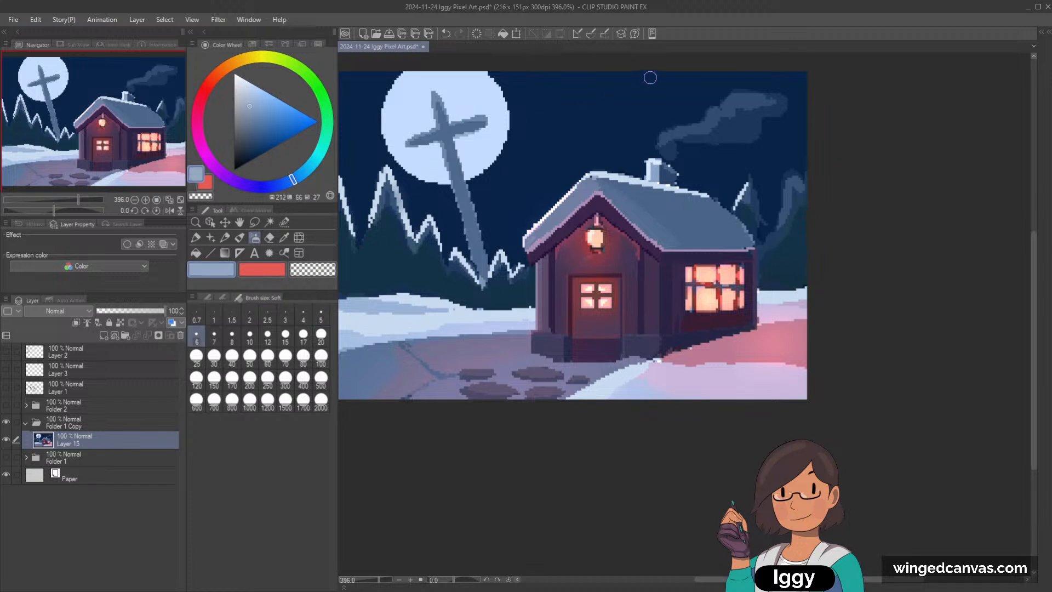
pyautogui.scroll(-3, 632, 81)
pyautogui.scroll(1, 631, 80)
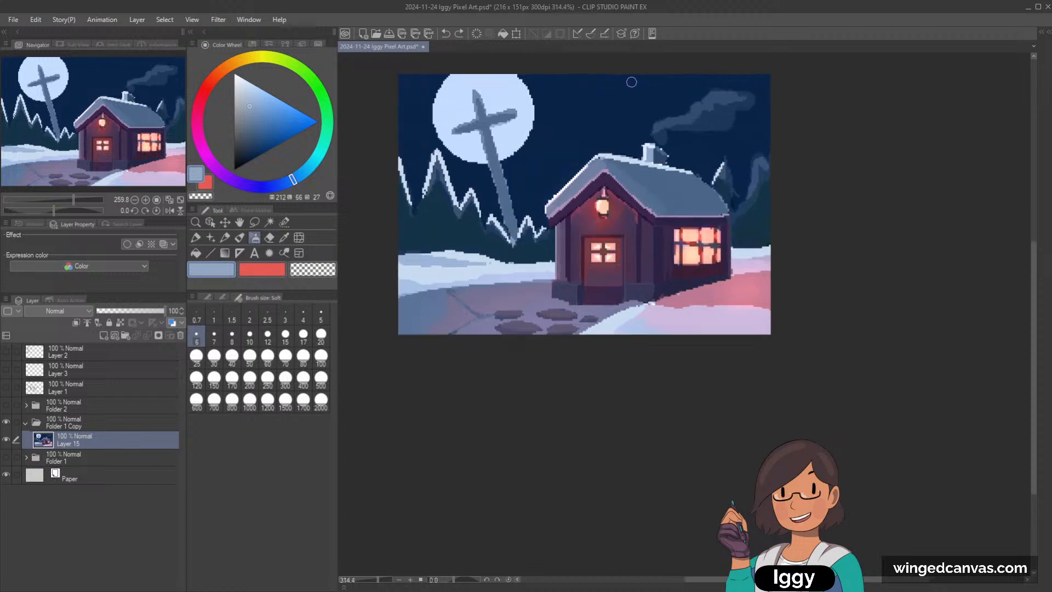
# Step: Switch to the pen and use a sampled mid blue to shade beneath the snow outline of the tree beside the tall one
pyautogui.click(196, 238)
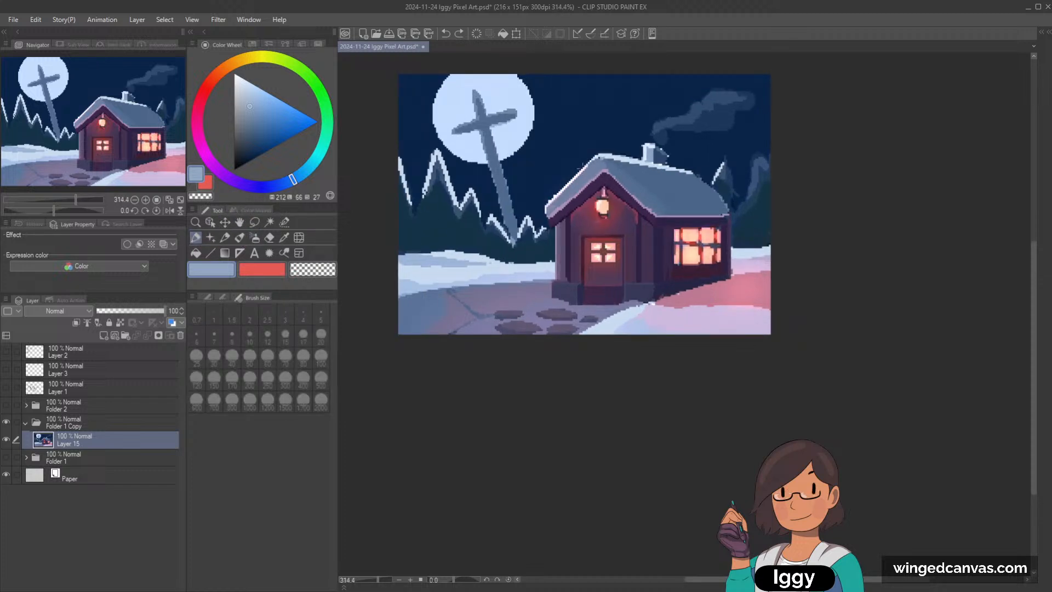
pyautogui.keyDown('alt'); pyautogui.click(472, 192); pyautogui.keyUp('alt')
pyautogui.keyDown('alt'); pyautogui.click(467, 201); pyautogui.keyUp('alt')
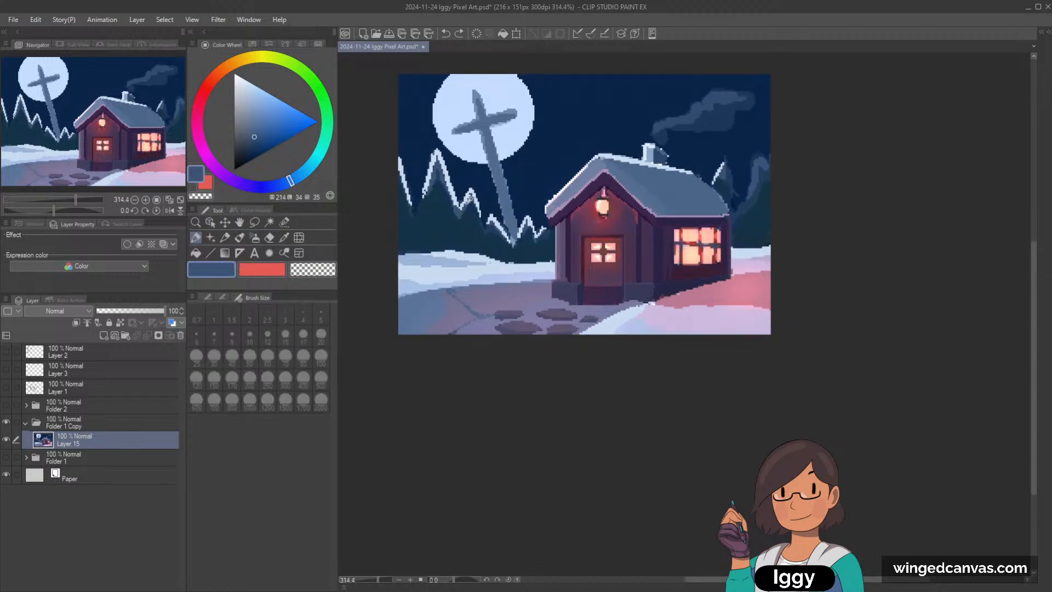
pyautogui.scroll(1, 467, 202)
pyautogui.moveTo(475, 195); pyautogui.dragTo(468, 203)
pyautogui.keyDown('alt'); pyautogui.click(473, 191); pyautogui.keyUp('alt')
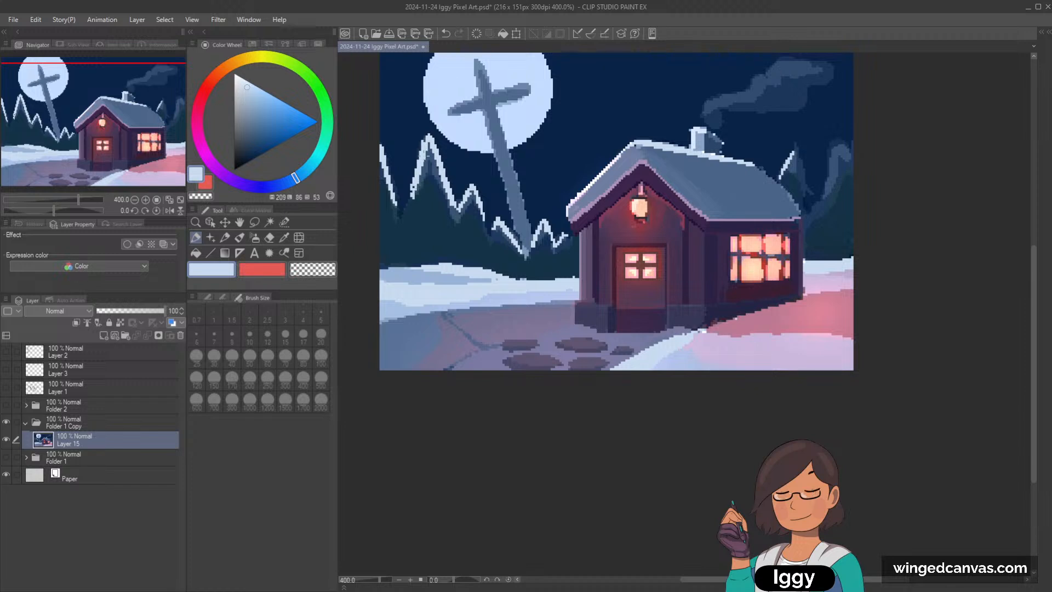
# Step: Shade beneath the snow outlines of the tall tree, the outermost tree and their shorter neighbor with the sampled mid blue
pyautogui.keyDown('alt'); pyautogui.click(430, 166); pyautogui.keyUp('alt')
pyautogui.moveTo(430, 163); pyautogui.dragTo(414, 193)
pyautogui.moveTo(428, 145)
pyautogui.mouseDown()
pyautogui.moveTo(419, 178)
pyautogui.moveTo(427, 146)
pyautogui.moveTo(457, 211)
pyautogui.mouseUp()
pyautogui.moveTo(381, 160); pyautogui.dragTo(397, 207)
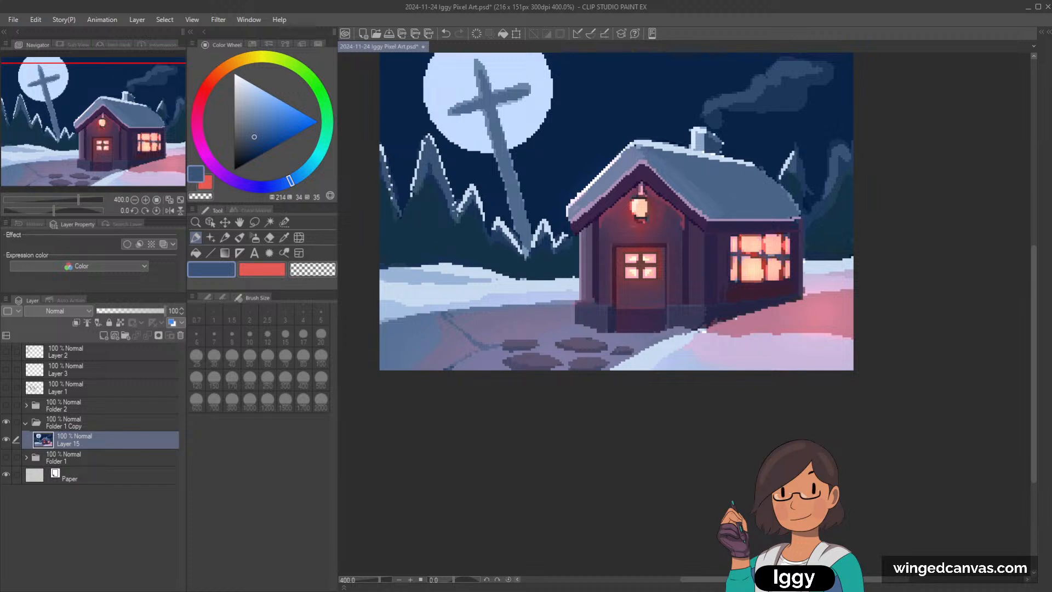
pyautogui.moveTo(471, 191)
pyautogui.mouseDown()
pyautogui.moveTo(462, 206)
pyautogui.moveTo(480, 203)
pyautogui.moveTo(484, 220)
pyautogui.mouseUp()
# Step: Paint mid-blue shading beneath the snow outline of the small trees between the cross and the cottage
pyautogui.click(262, 274)
pyautogui.keyDown('alt'); pyautogui.click(427, 140); pyautogui.keyUp('alt')
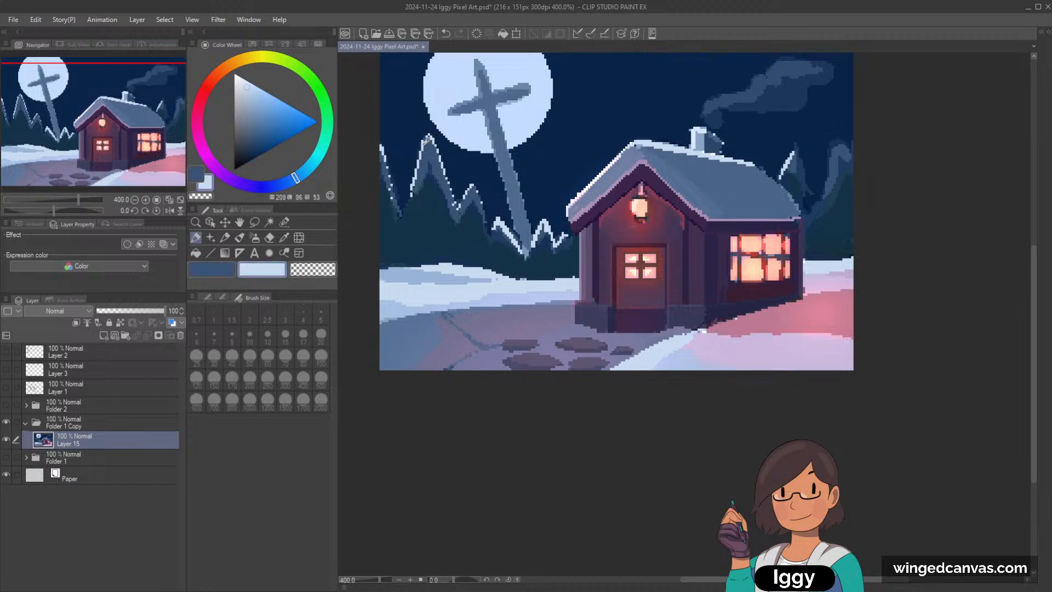
pyautogui.click(220, 273)
pyautogui.moveTo(497, 225)
pyautogui.mouseDown()
pyautogui.moveTo(523, 254)
pyautogui.moveTo(549, 233)
pyautogui.mouseUp()
pyautogui.hotkey('ctrl', 'z')
pyautogui.moveTo(548, 226); pyautogui.dragTo(552, 239)
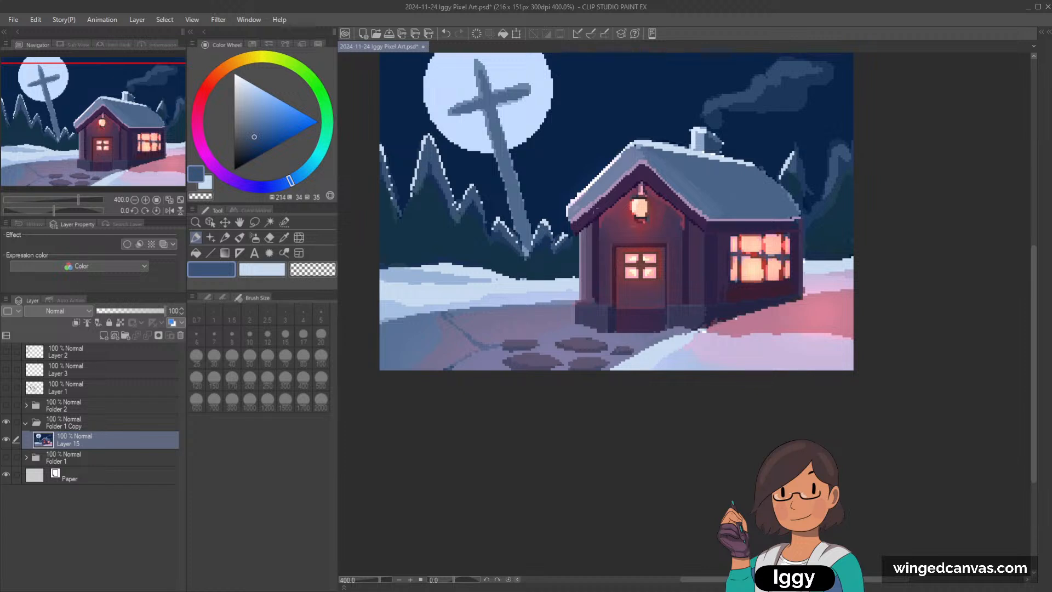
# Step: Shade the tree behind the cottage roof in mid blue and outline the outermost tree beside it with pale blue snow
pyautogui.hotkey('ctrl', 'z')
pyautogui.moveTo(781, 177)
pyautogui.mouseDown()
pyautogui.moveTo(796, 145)
pyautogui.moveTo(805, 199)
pyautogui.moveTo(749, 237)
pyautogui.moveTo(762, 175)
pyautogui.moveTo(771, 184)
pyautogui.mouseUp()
pyautogui.press('x')
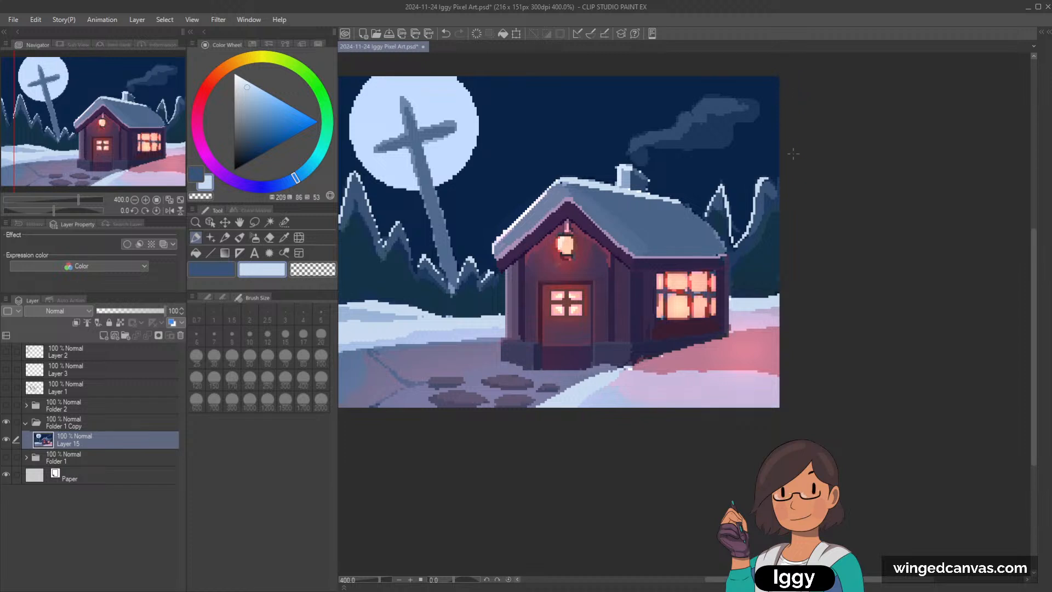
pyautogui.moveTo(771, 178); pyautogui.dragTo(779, 182)
pyautogui.scroll(-2, 759, 225)
pyautogui.scroll(2, 431, 216)
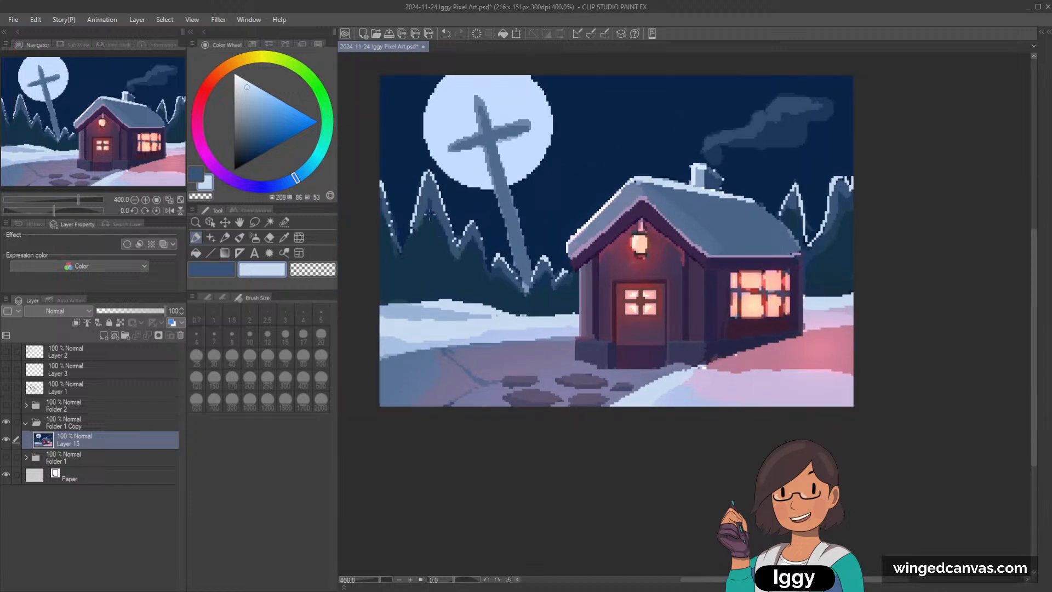
# Step: Sample the mid blue and paint jagged foliage patches across the dark trees below the moon
pyautogui.keyDown('alt'); pyautogui.click(417, 251); pyautogui.keyUp('alt')
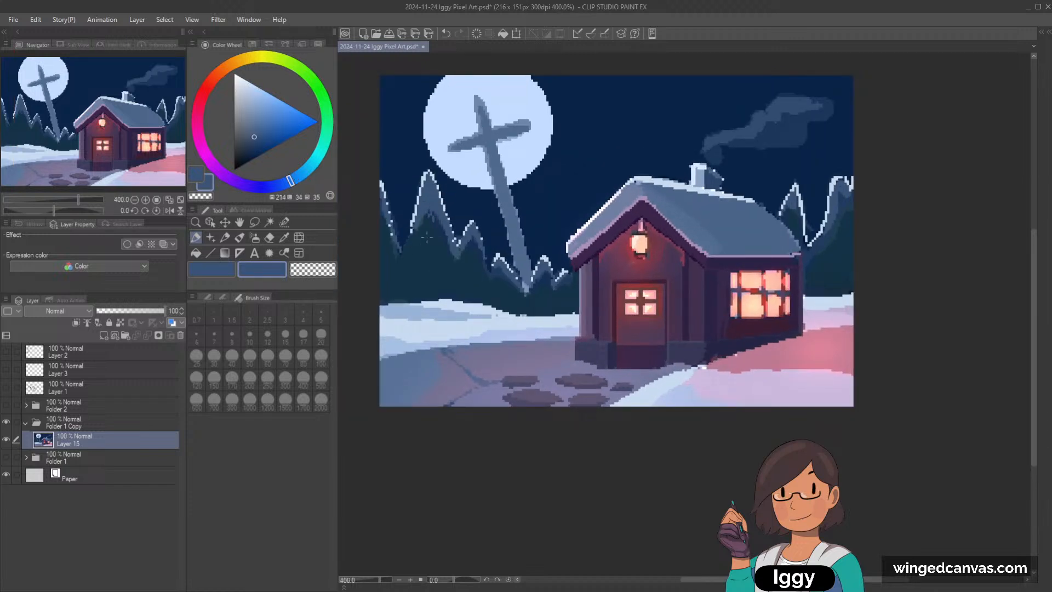
pyautogui.moveTo(430, 215); pyautogui.dragTo(440, 252)
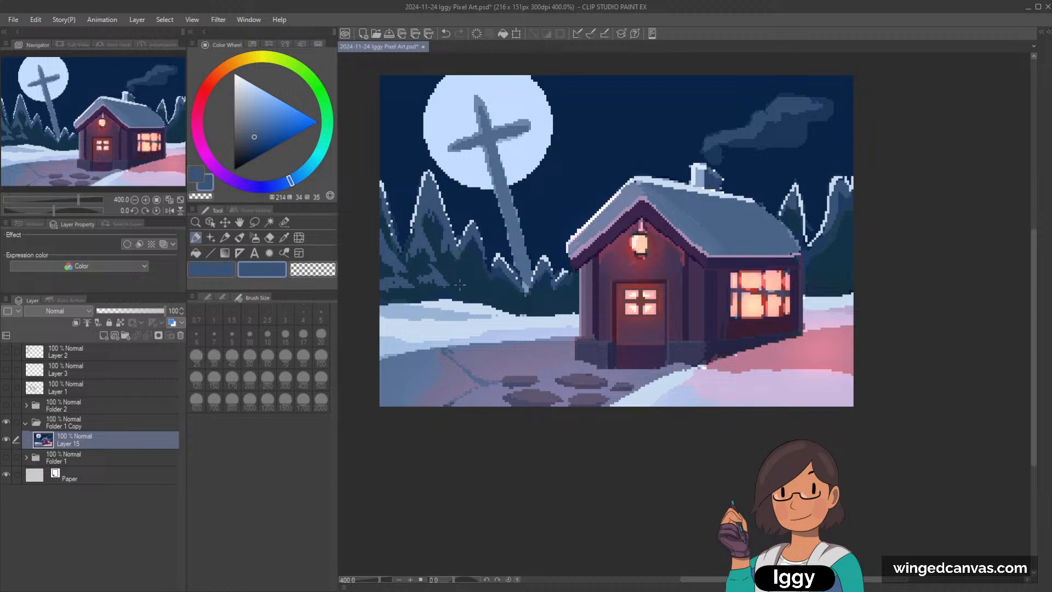
pyautogui.moveTo(459, 260)
pyautogui.mouseDown()
pyautogui.moveTo(451, 276)
pyautogui.moveTo(456, 262)
pyautogui.mouseUp()
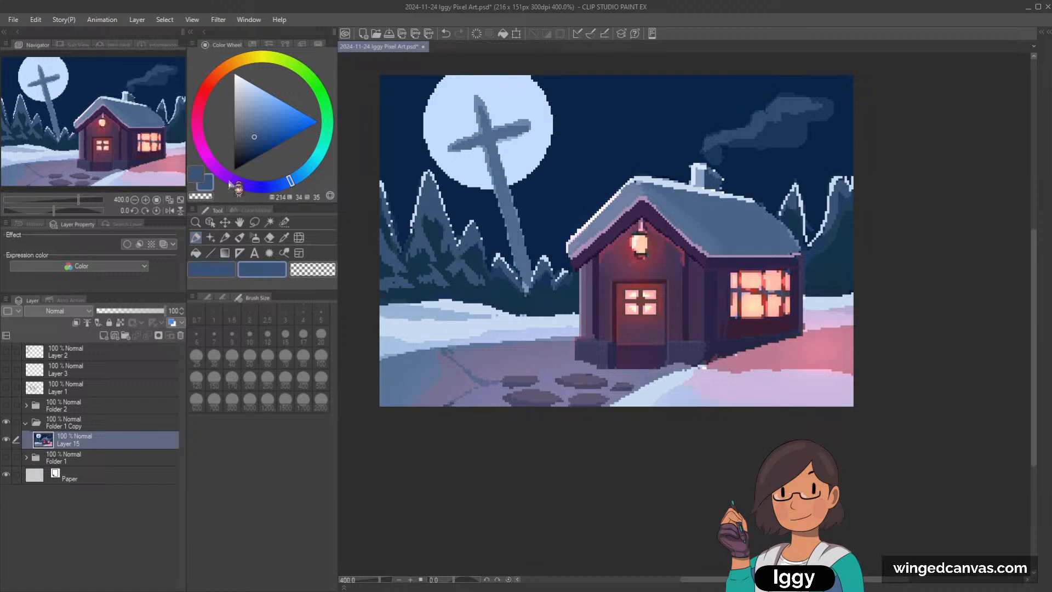
pyautogui.moveTo(292, 183); pyautogui.dragTo(281, 184)
pyautogui.moveTo(253, 145); pyautogui.dragTo(248, 154)
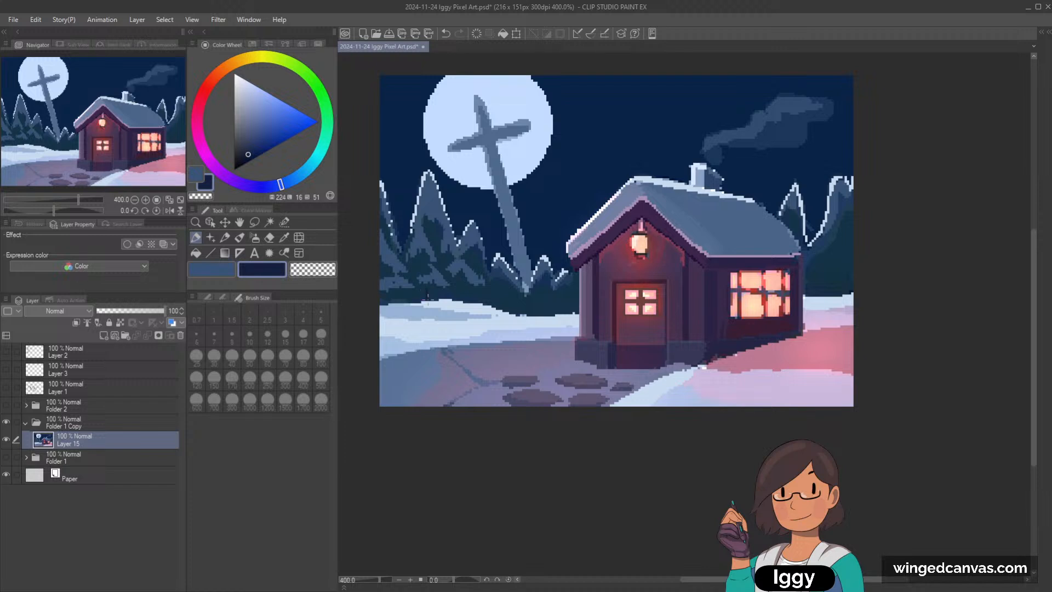
pyautogui.moveTo(212, 83); pyautogui.dragTo(222, 86)
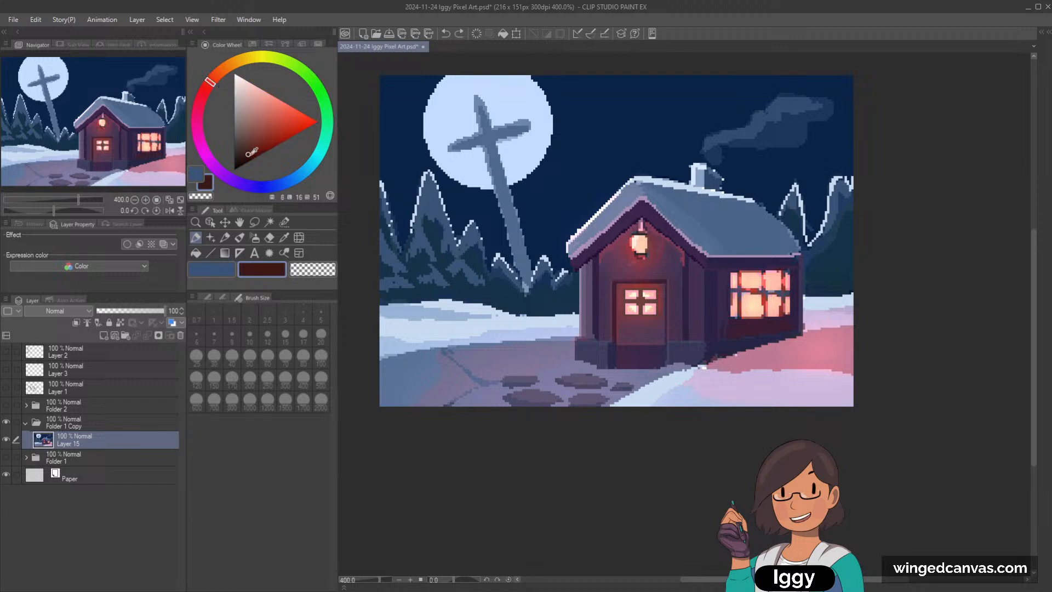
# Step: Mix a dark purple and paint small trunks along the base of the tree line on both sides of the cottage
pyautogui.moveTo(219, 173); pyautogui.dragTo(229, 179)
pyautogui.click(246, 152)
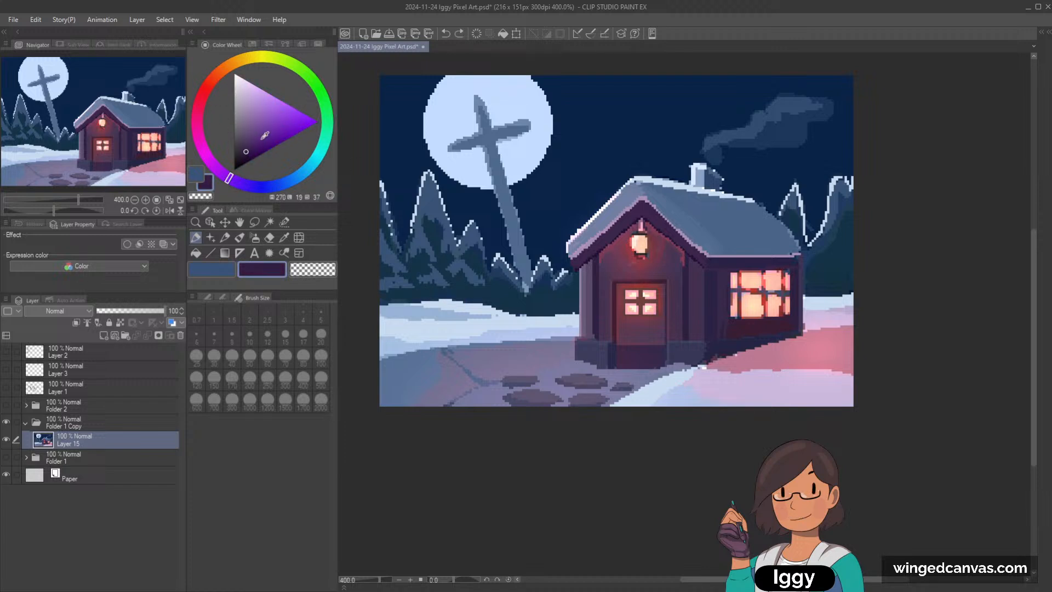
pyautogui.click(426, 292)
pyautogui.moveTo(381, 297); pyautogui.dragTo(387, 299)
pyautogui.hotkey('ctrl', 'z')
pyautogui.moveTo(383, 299); pyautogui.dragTo(387, 299)
pyautogui.moveTo(91, 137); pyautogui.dragTo(199, 122)
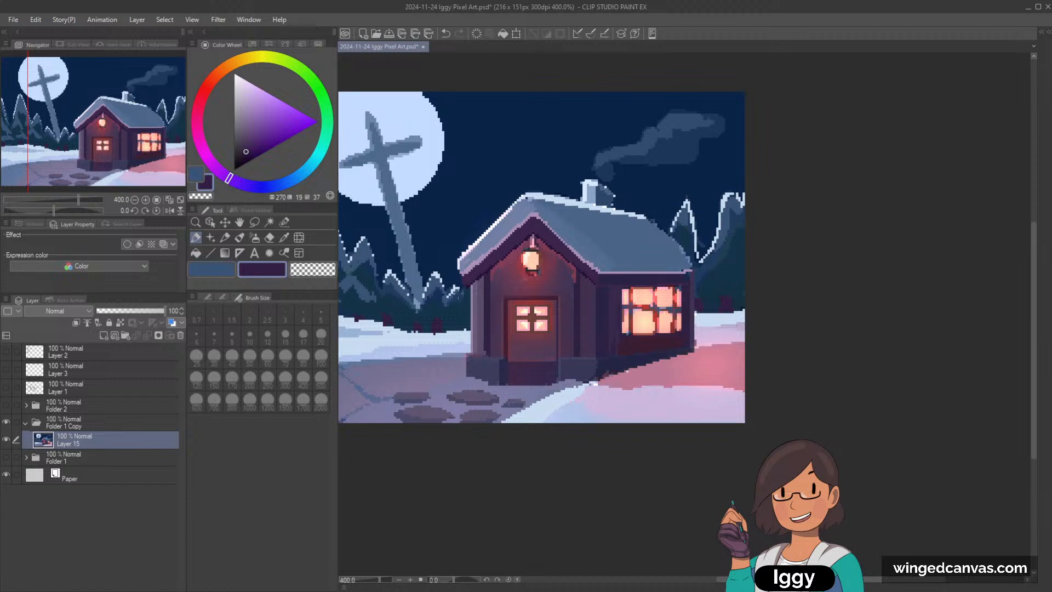
# Step: Sample the snowbank's pale blue and clean up the snow edge beneath the tree trunks beside the cottage
pyautogui.scroll(1, 499, 256)
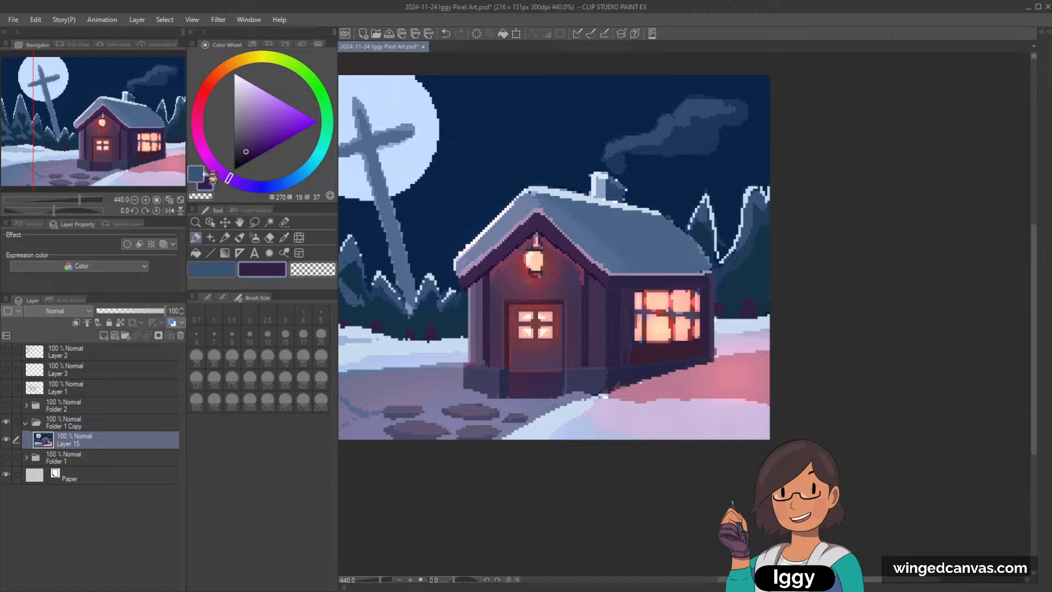
pyautogui.scroll(-2, 642, 325)
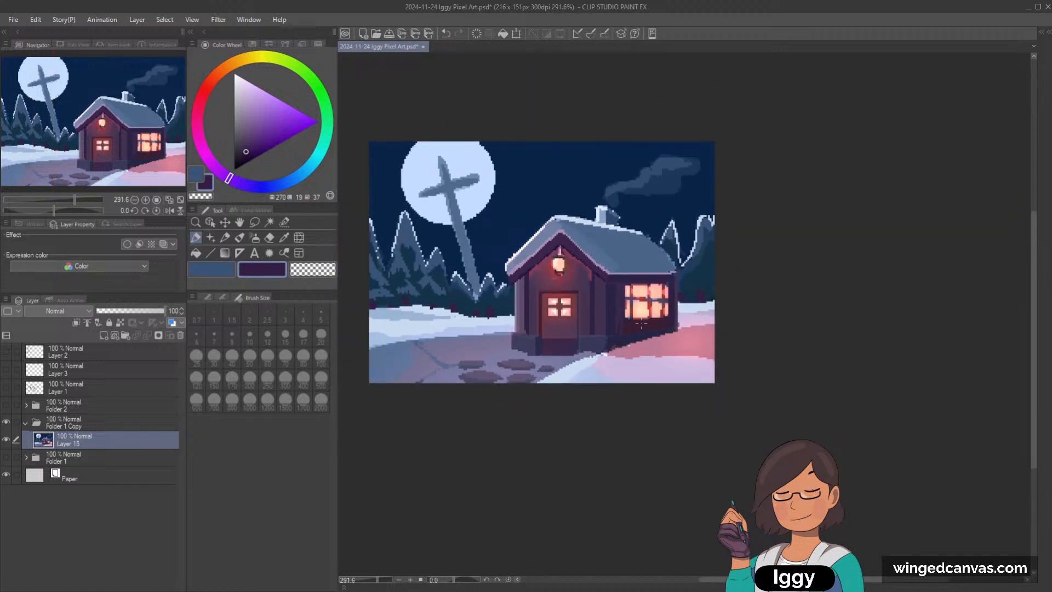
pyautogui.scroll(1, 439, 359)
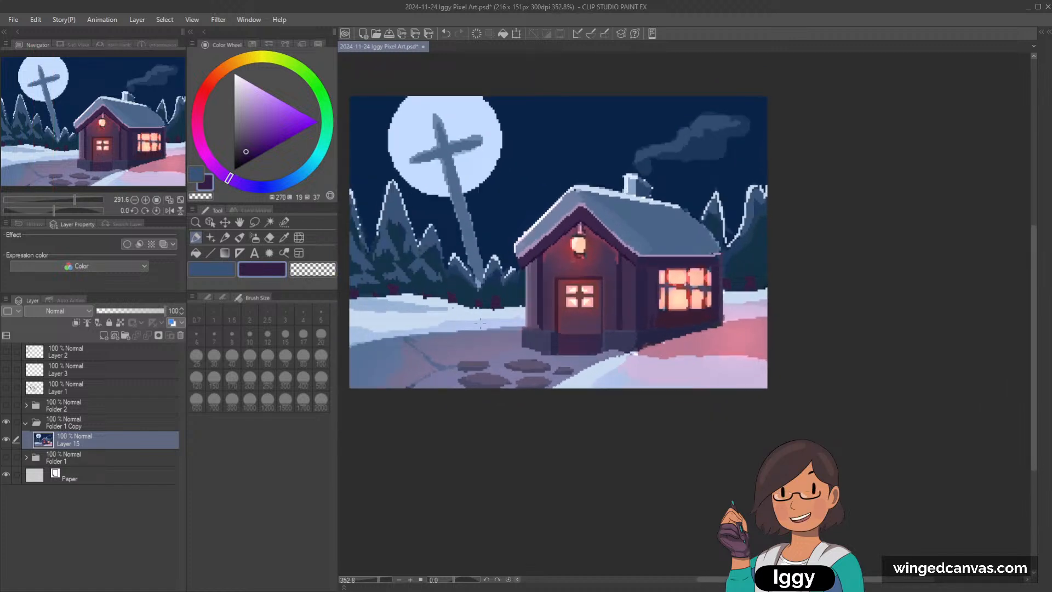
pyautogui.keyDown('alt'); pyautogui.click(455, 311); pyautogui.keyUp('alt')
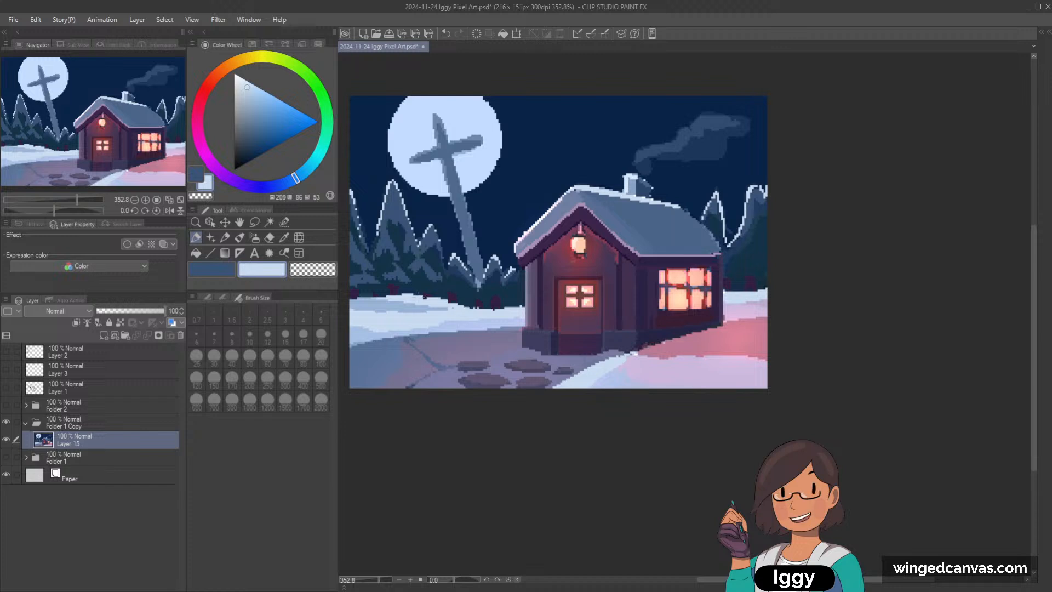
pyautogui.moveTo(465, 309); pyautogui.dragTo(495, 308)
# Step: Refine the lilac and pink snow around the cottage's window side with colors sampled from the neighboring snow
pyautogui.keyDown('alt'); pyautogui.click(641, 368); pyautogui.keyUp('alt')
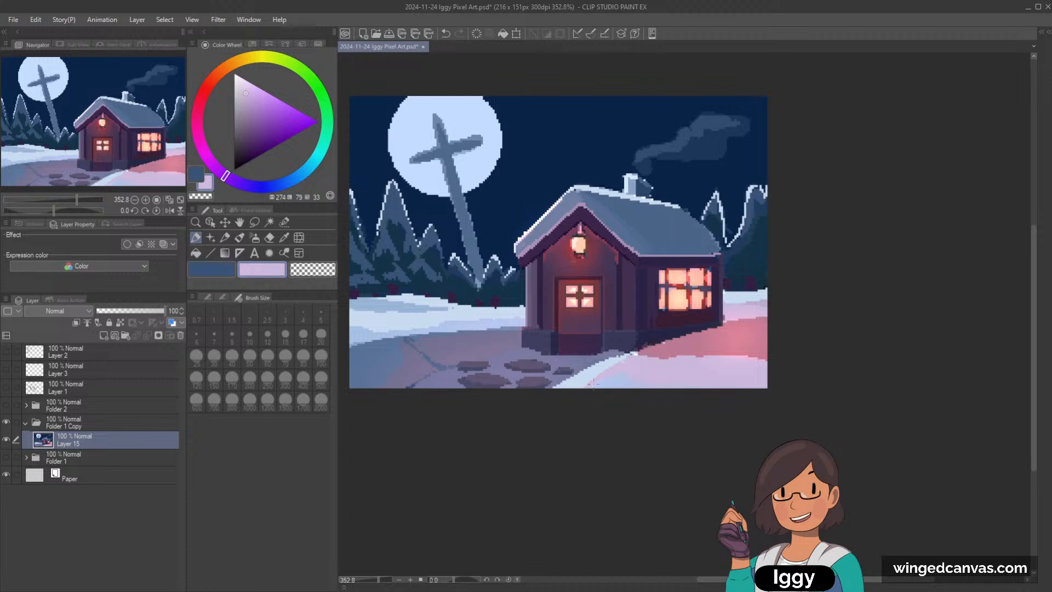
pyautogui.keyDown('alt'); pyautogui.click(644, 362); pyautogui.keyUp('alt')
pyautogui.keyDown('alt'); pyautogui.click(740, 333); pyautogui.keyUp('alt')
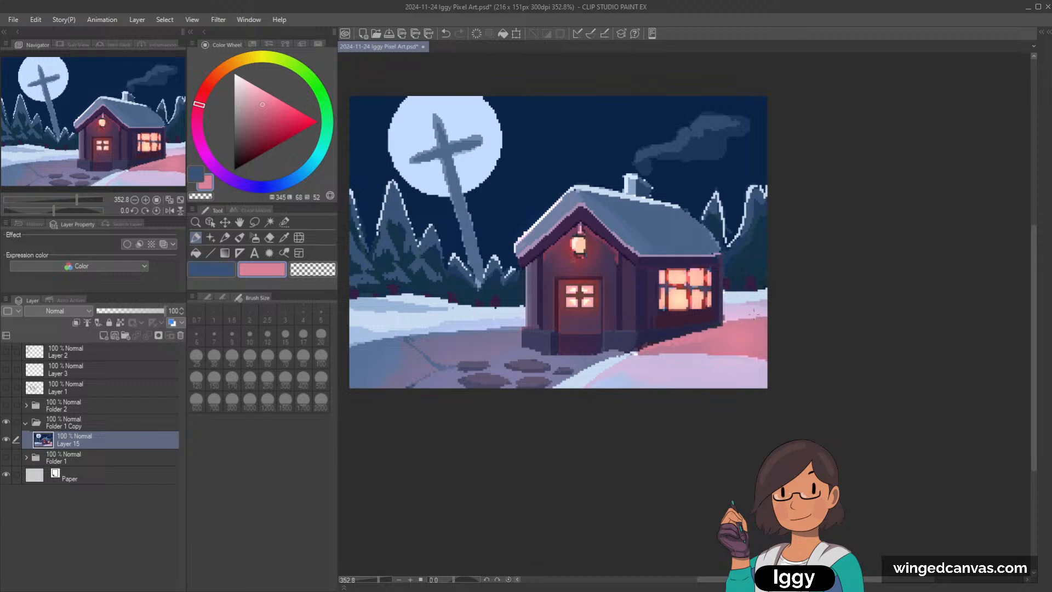
pyautogui.keyDown('alt'); pyautogui.click(739, 314); pyautogui.keyUp('alt')
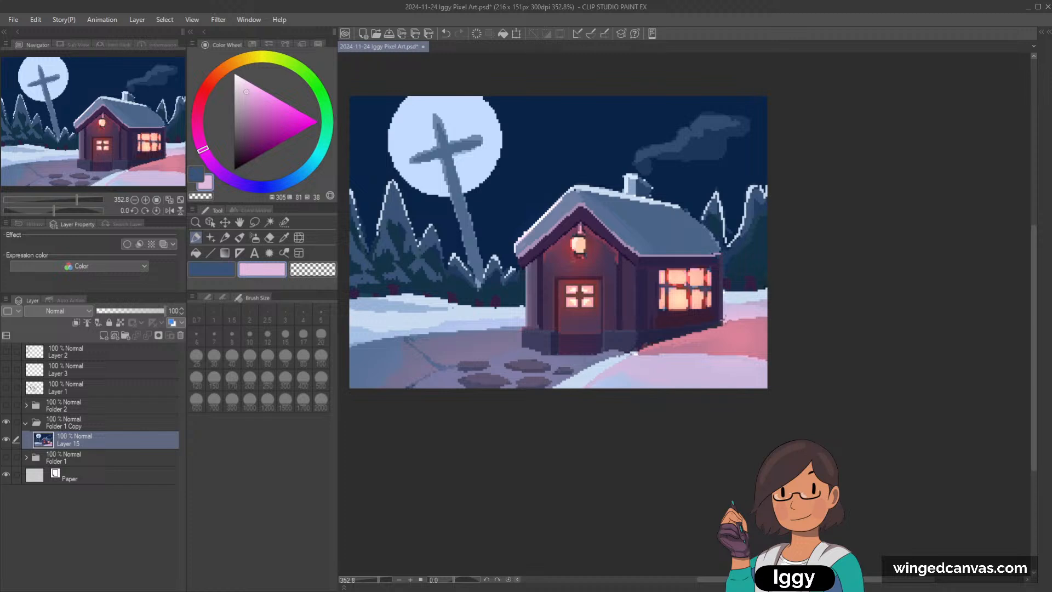
pyautogui.keyDown('alt'); pyautogui.click(711, 310); pyautogui.keyUp('alt')
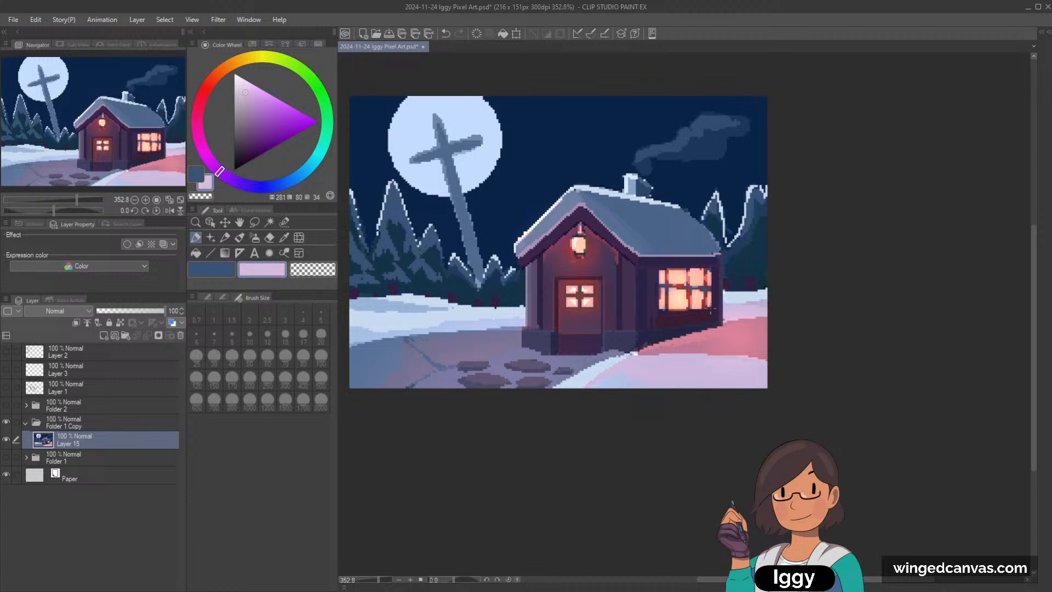
pyautogui.keyDown('alt'); pyautogui.click(685, 330); pyautogui.keyUp('alt')
pyautogui.keyDown('alt'); pyautogui.click(685, 343); pyautogui.keyUp('alt')
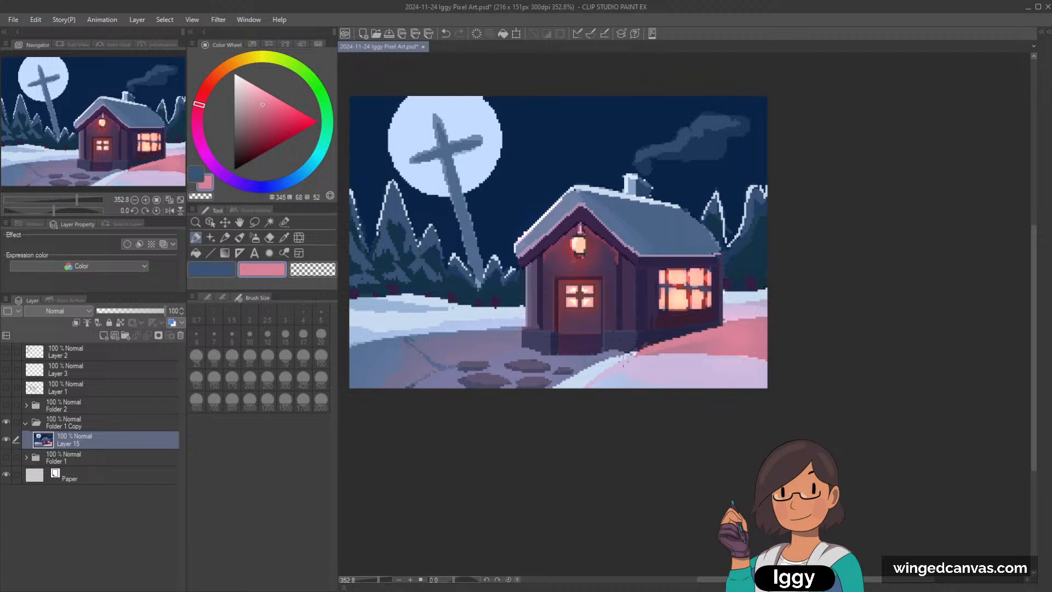
# Step: Sample the lilac of the foreground snow and repaint its upper edge where it meets the pink glow
pyautogui.click(623, 362)
pyautogui.hotkey('ctrl', 'z')
pyautogui.keyDown('alt'); pyautogui.click(634, 357); pyautogui.keyUp('alt')
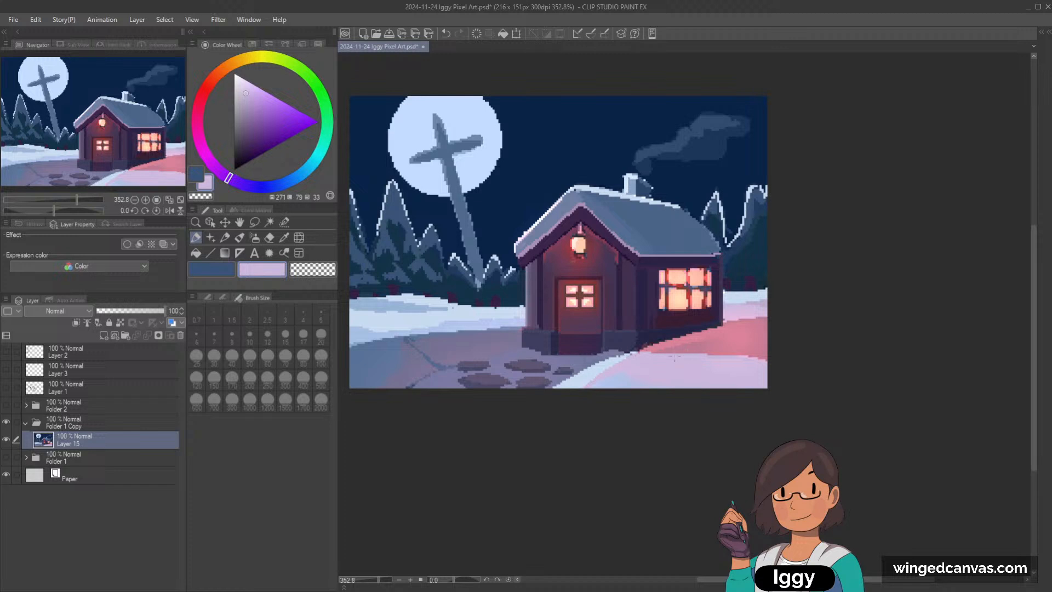
pyautogui.moveTo(706, 353); pyautogui.dragTo(776, 358)
pyautogui.moveTo(707, 355)
pyautogui.mouseDown()
pyautogui.moveTo(767, 358)
pyautogui.moveTo(759, 355)
pyautogui.mouseUp()
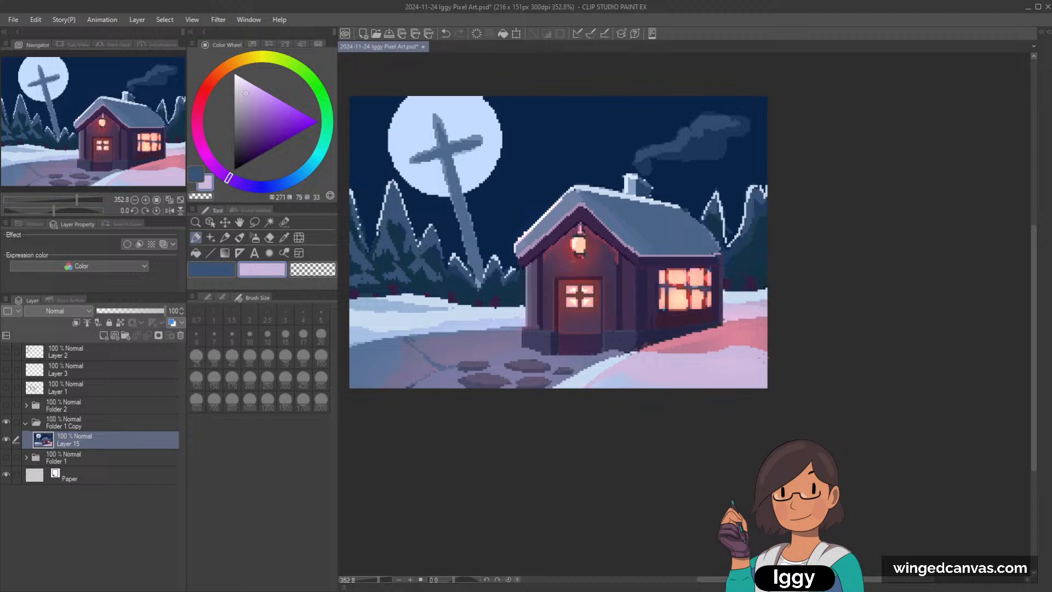
# Step: Touch up the small trees near the cross and paint mid-blue foliage patches on the trees behind the cottage
pyautogui.keyDown('alt'); pyautogui.click(430, 269); pyautogui.keyUp('alt')
pyautogui.hotkey('ctrl', 'z')
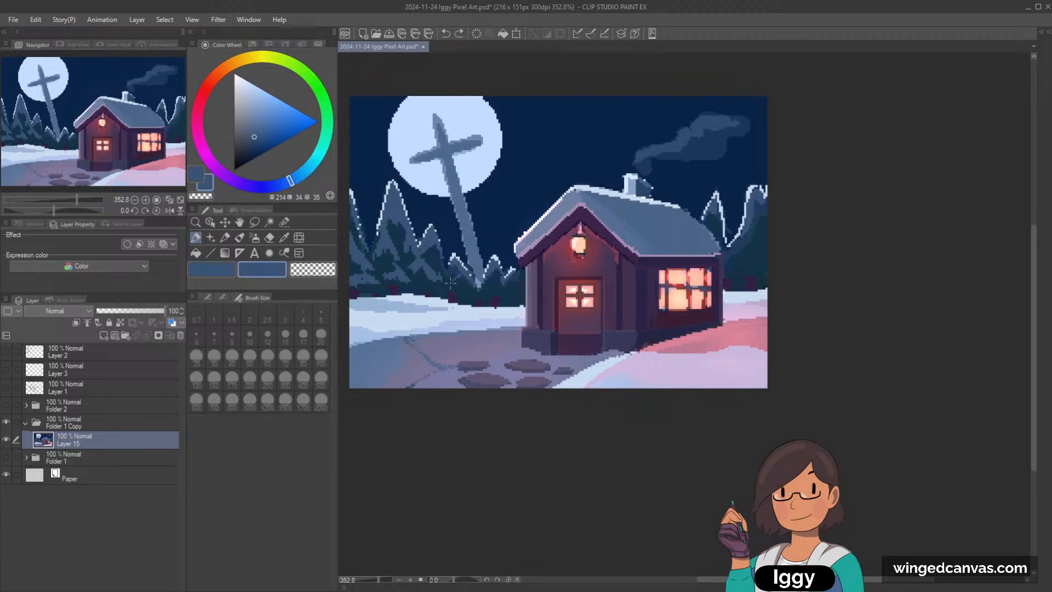
pyautogui.click(480, 285)
pyautogui.moveTo(740, 253)
pyautogui.mouseDown()
pyautogui.moveTo(749, 236)
pyautogui.moveTo(747, 273)
pyautogui.mouseUp()
pyautogui.hotkey('ctrl', 'z')
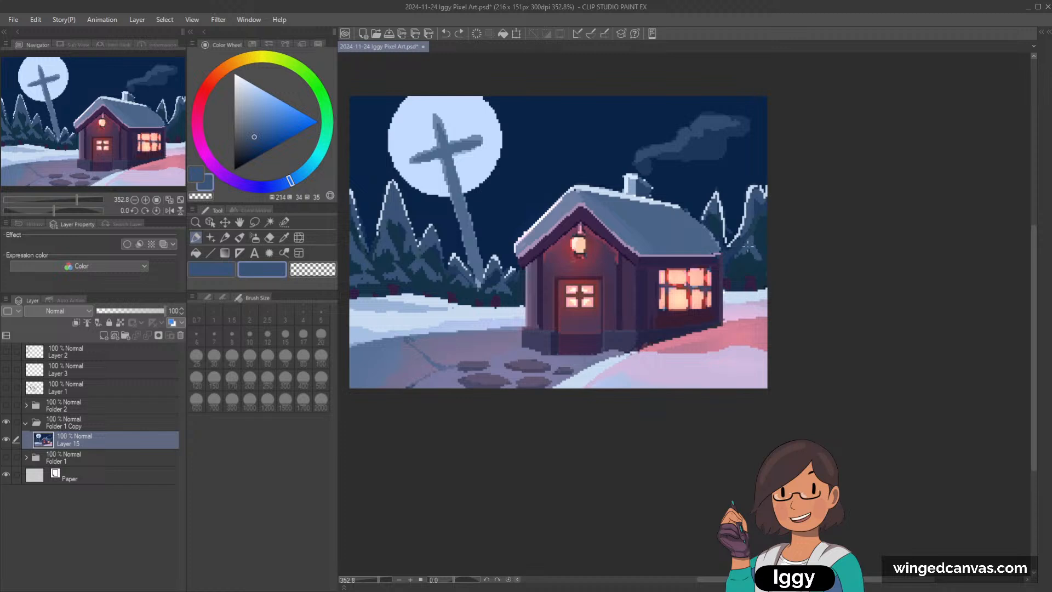
pyautogui.moveTo(749, 254); pyautogui.dragTo(754, 256)
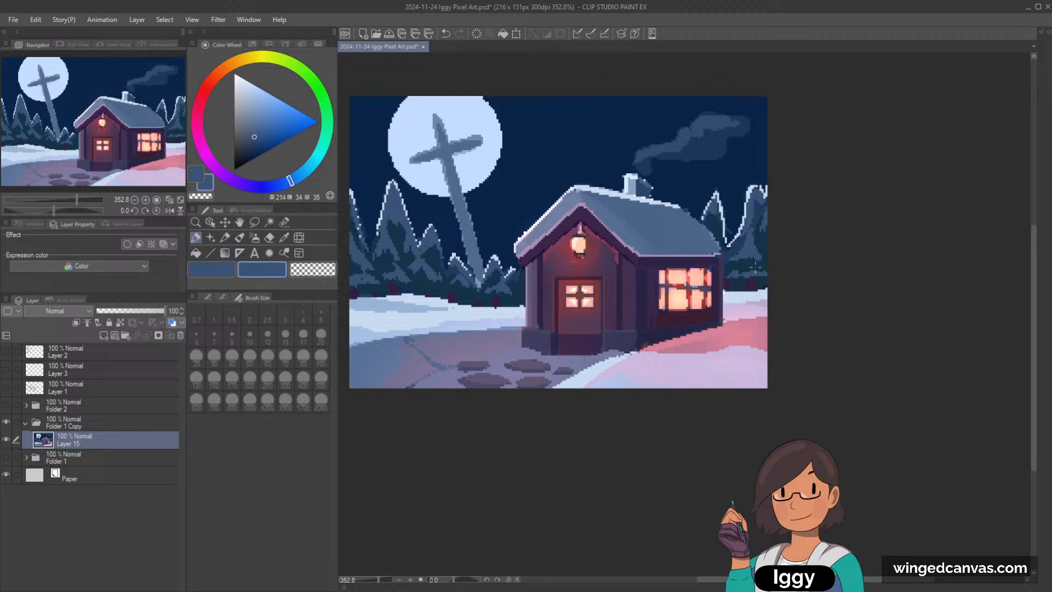
# Step: Touch up the edges of the snow-tipped trees beside the cross with the sampled night-sky blue and pale snow blue
pyautogui.scroll(-2, 754, 270)
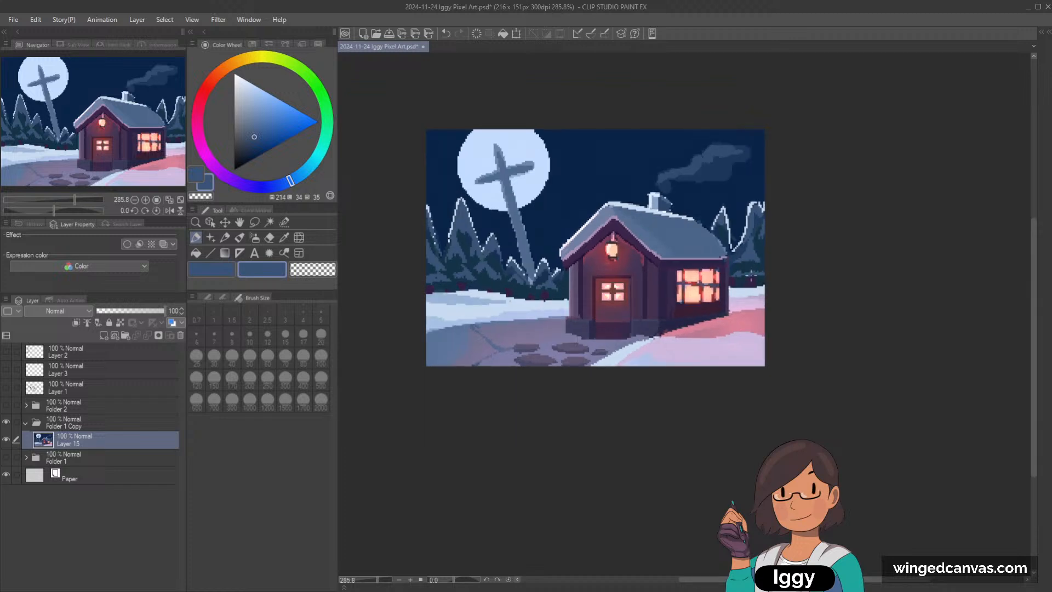
pyautogui.scroll(1, 750, 276)
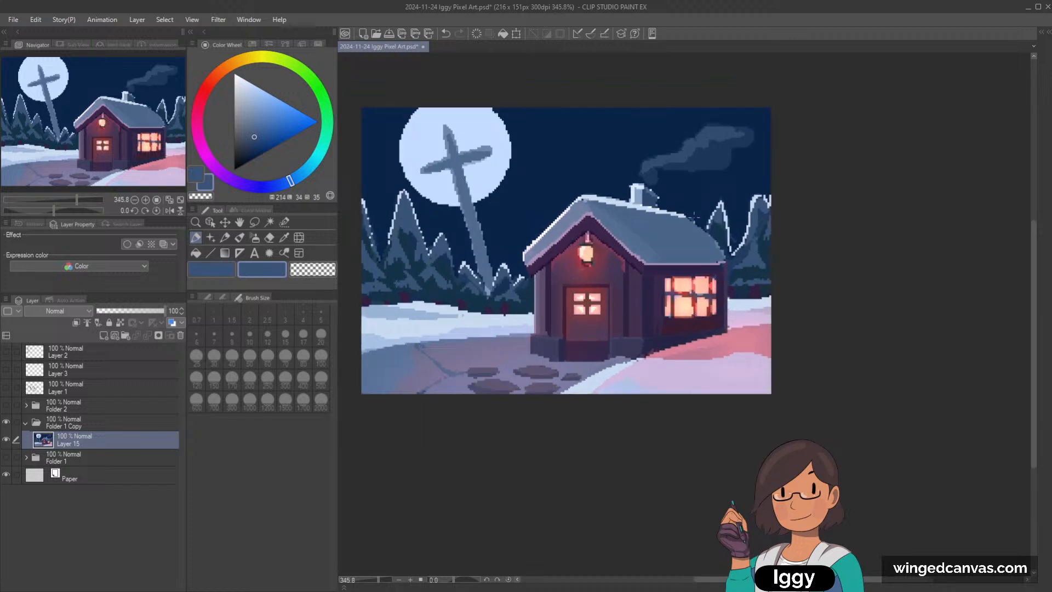
pyautogui.scroll(1, 549, 193)
pyautogui.keyDown('alt'); pyautogui.click(548, 193); pyautogui.keyUp('alt')
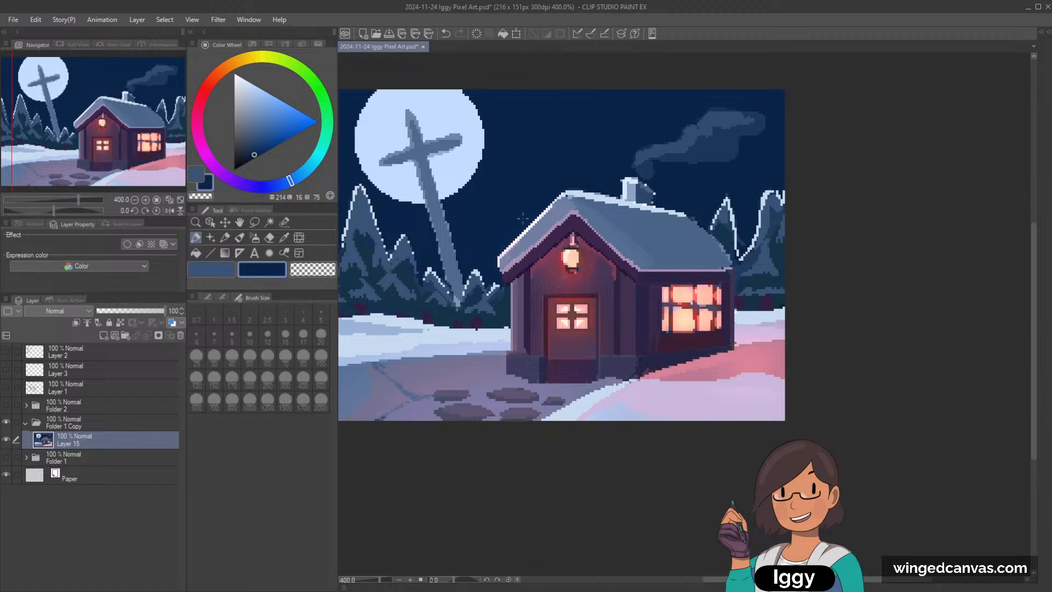
pyautogui.keyDown('alt'); pyautogui.click(422, 148); pyautogui.keyUp('alt')
pyautogui.click(129, 135)
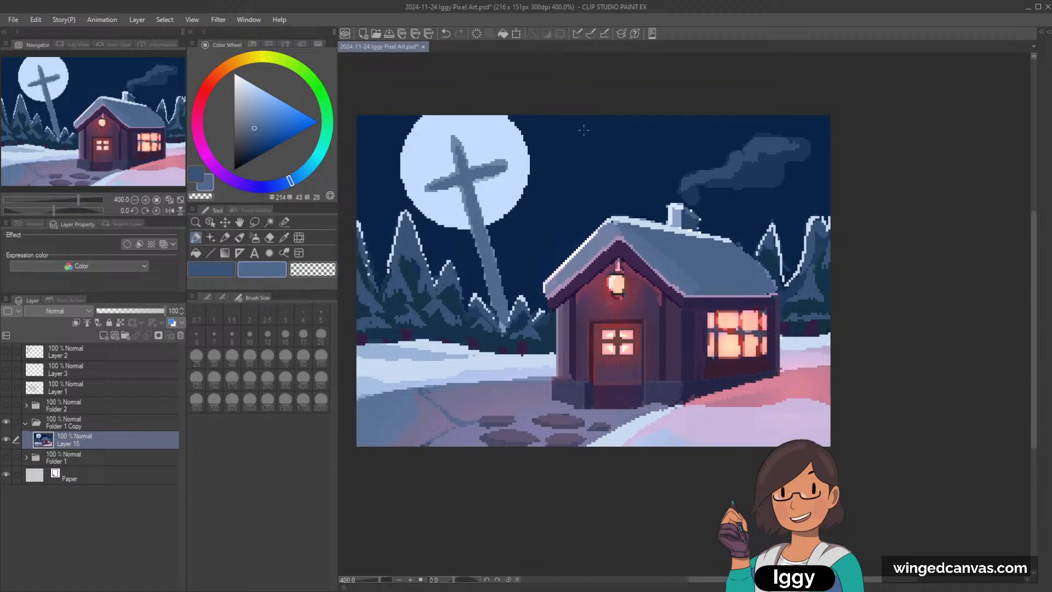
pyautogui.scroll(-1, 583, 130)
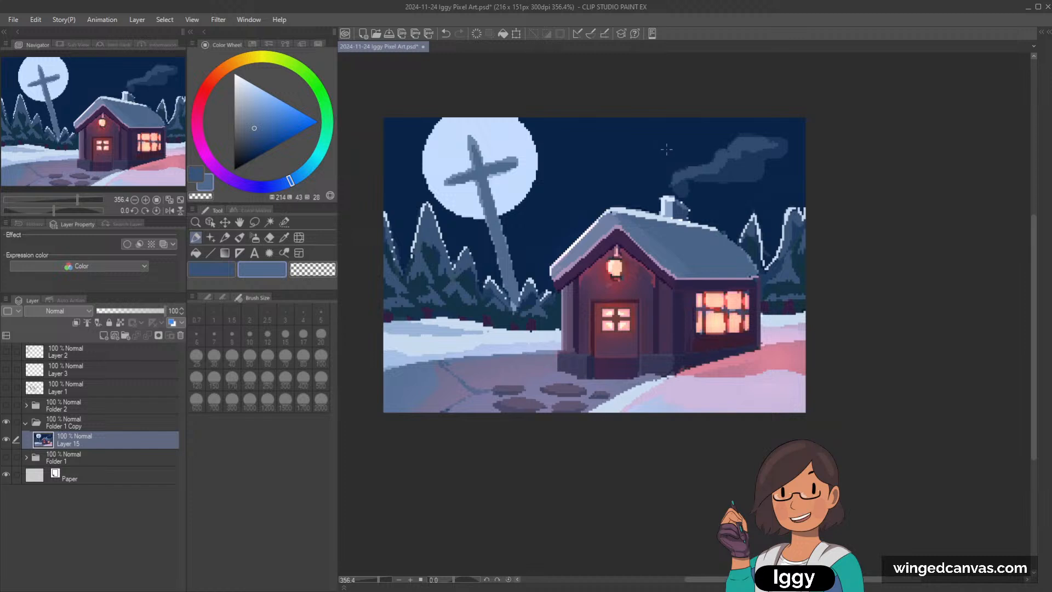
pyautogui.scroll(1, 648, 162)
pyautogui.keyDown('alt'); pyautogui.click(404, 211); pyautogui.keyUp('alt')
pyautogui.keyDown('alt'); pyautogui.click(403, 207); pyautogui.keyUp('alt')
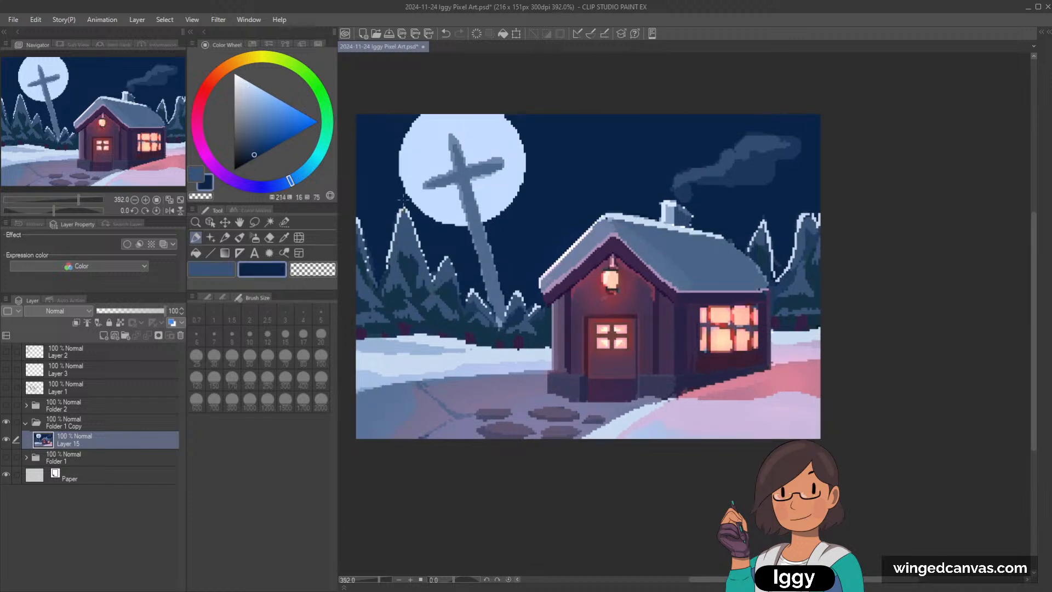
pyautogui.keyDown('alt'); pyautogui.click(422, 239); pyautogui.keyUp('alt')
pyautogui.moveTo(422, 255); pyautogui.dragTo(434, 280)
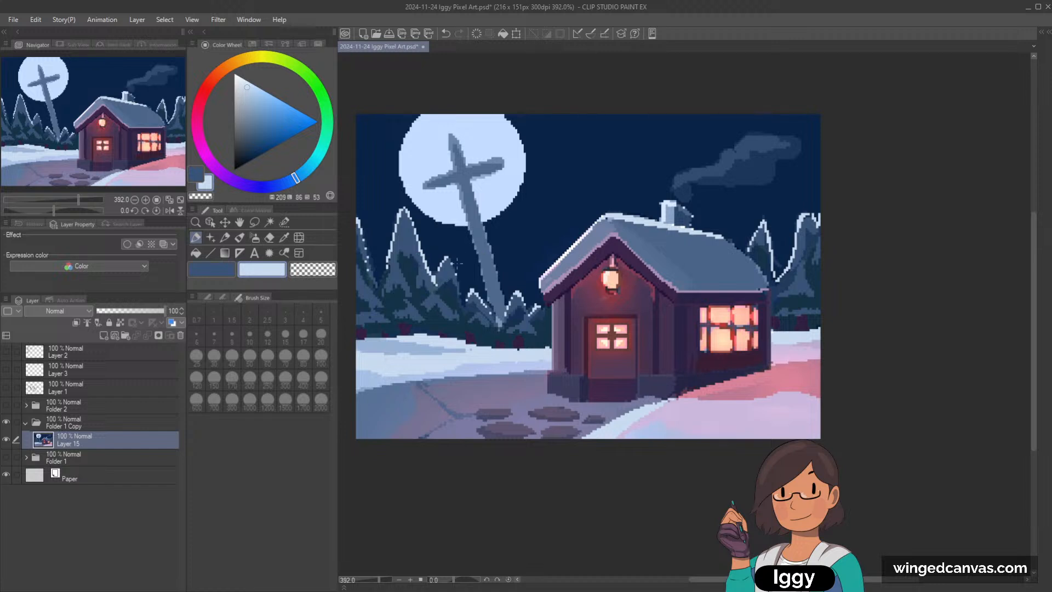
pyautogui.keyDown('alt'); pyautogui.click(433, 281); pyautogui.keyUp('alt')
# Step: Try shading the moon's rim freehand with a muted periwinkle mixed from its sampled pale blue
pyautogui.scroll(-4, 496, 227)
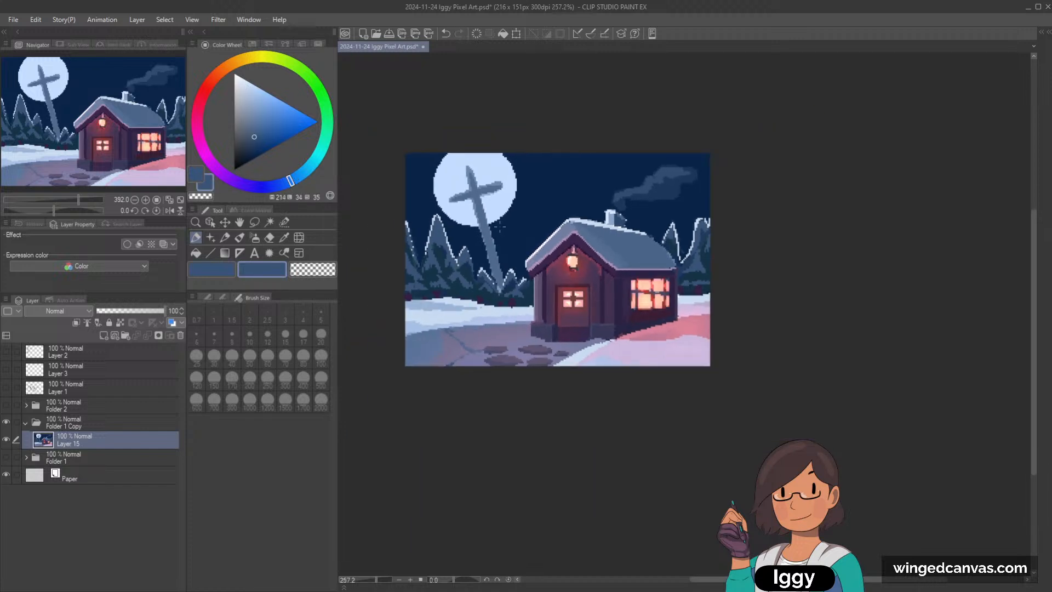
pyautogui.scroll(4, 496, 189)
pyautogui.keyDown('alt'); pyautogui.click(480, 220); pyautogui.keyUp('alt')
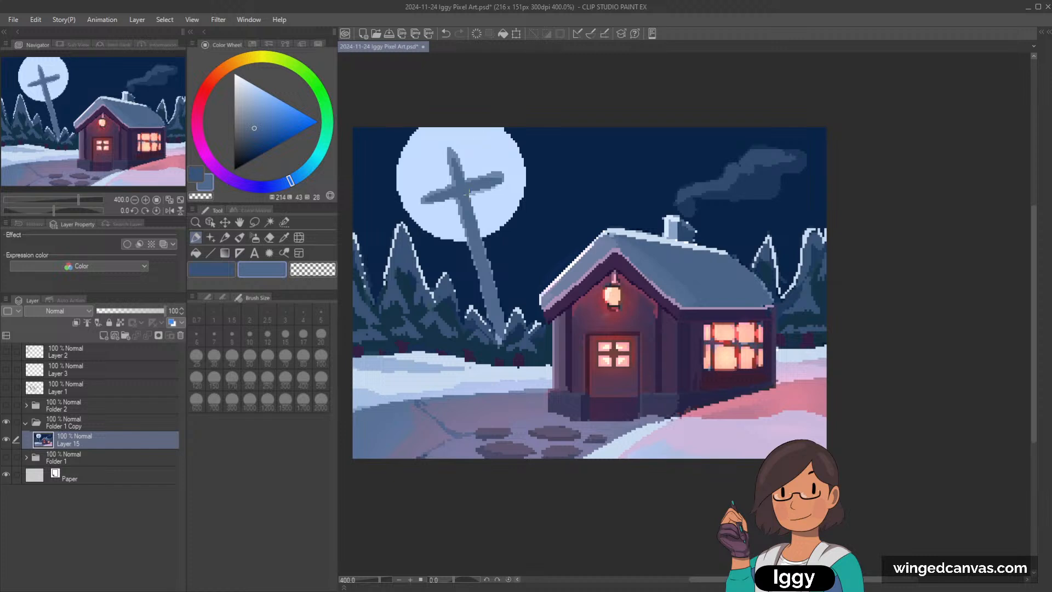
pyautogui.keyDown('alt'); pyautogui.click(443, 193); pyautogui.keyUp('alt')
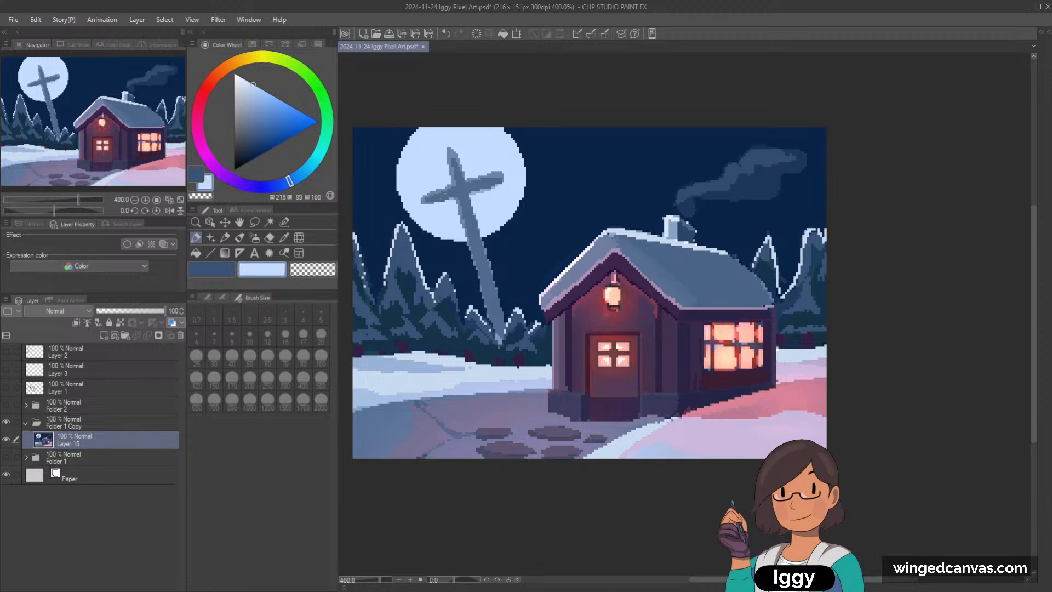
pyautogui.click(285, 184)
pyautogui.moveTo(256, 93); pyautogui.dragTo(255, 102)
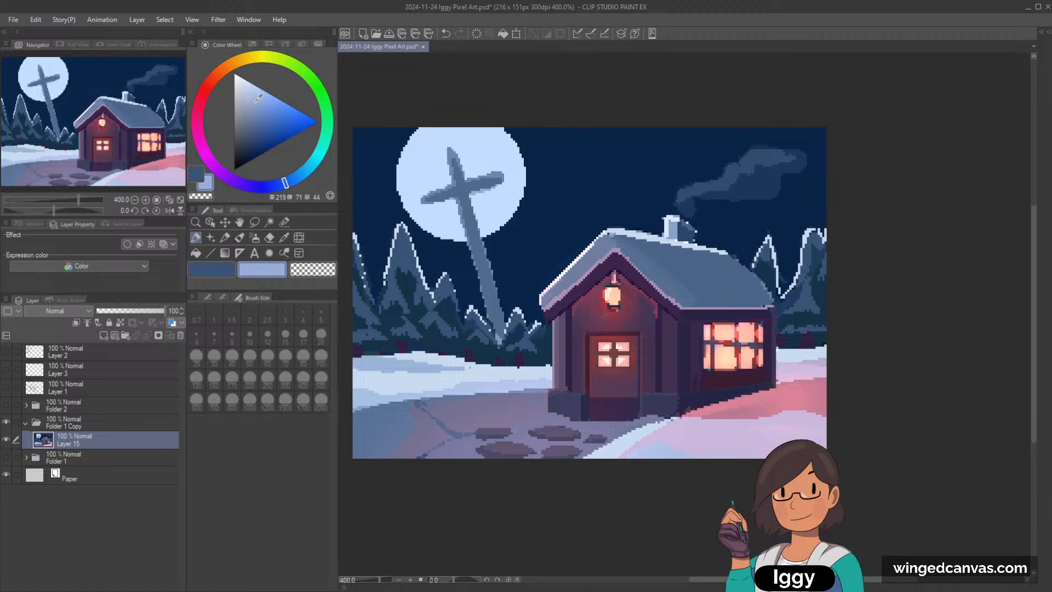
pyautogui.moveTo(430, 130); pyautogui.dragTo(414, 205)
pyautogui.hotkey('ctrl', 'z')
pyautogui.moveTo(426, 127); pyautogui.dragTo(399, 186)
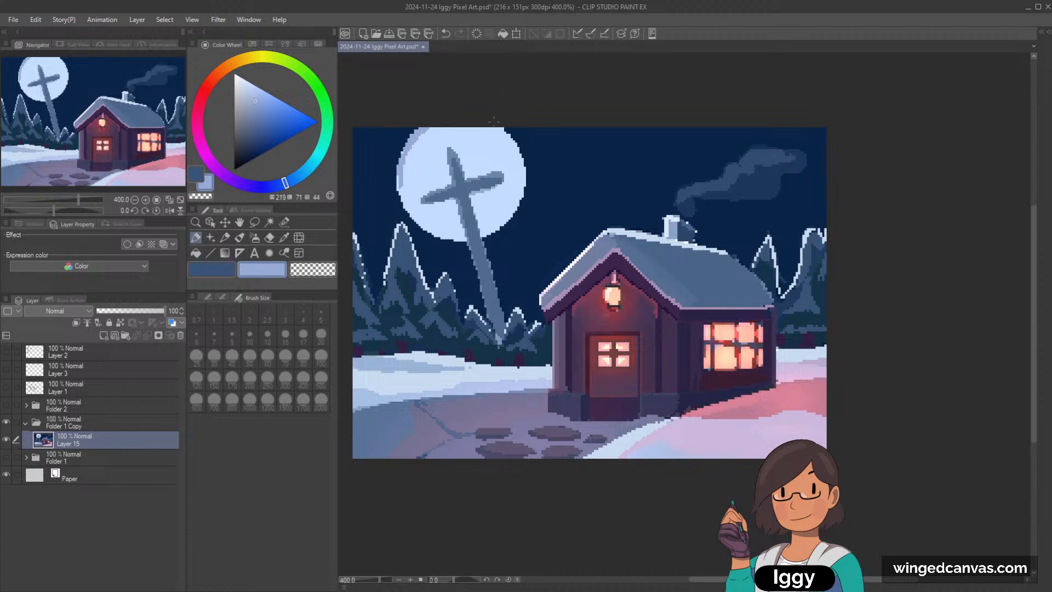
pyautogui.moveTo(500, 130); pyautogui.dragTo(514, 148)
# Step: Auto-select the moon's pale disc, shade its upper and lower rim in a more saturated periwinkle, and clear the selection
pyautogui.click(270, 100)
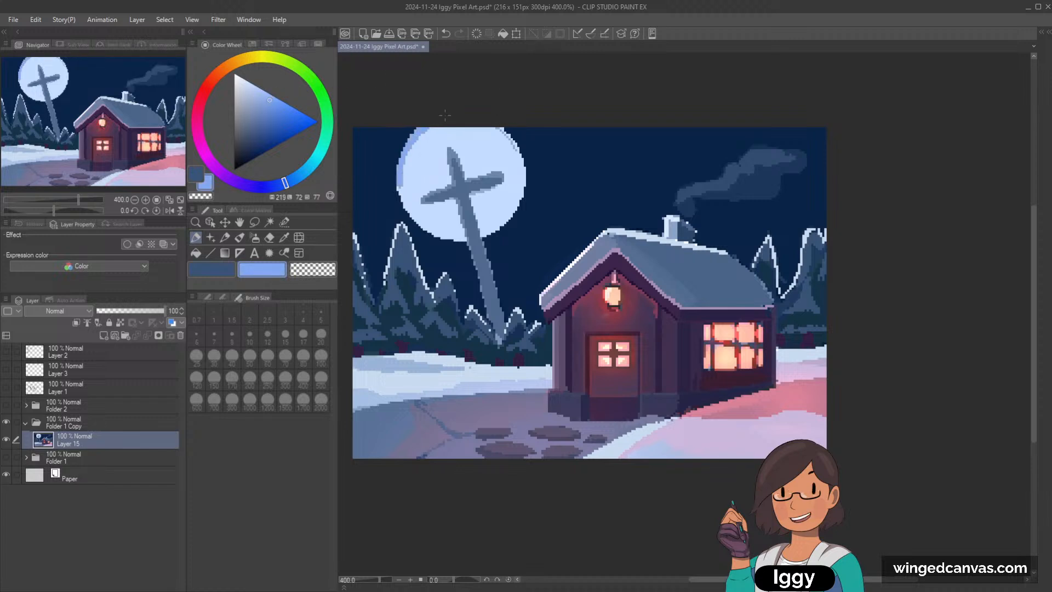
pyautogui.moveTo(502, 128); pyautogui.dragTo(518, 148)
pyautogui.hotkey('ctrl', 'z')
pyautogui.click(269, 222)
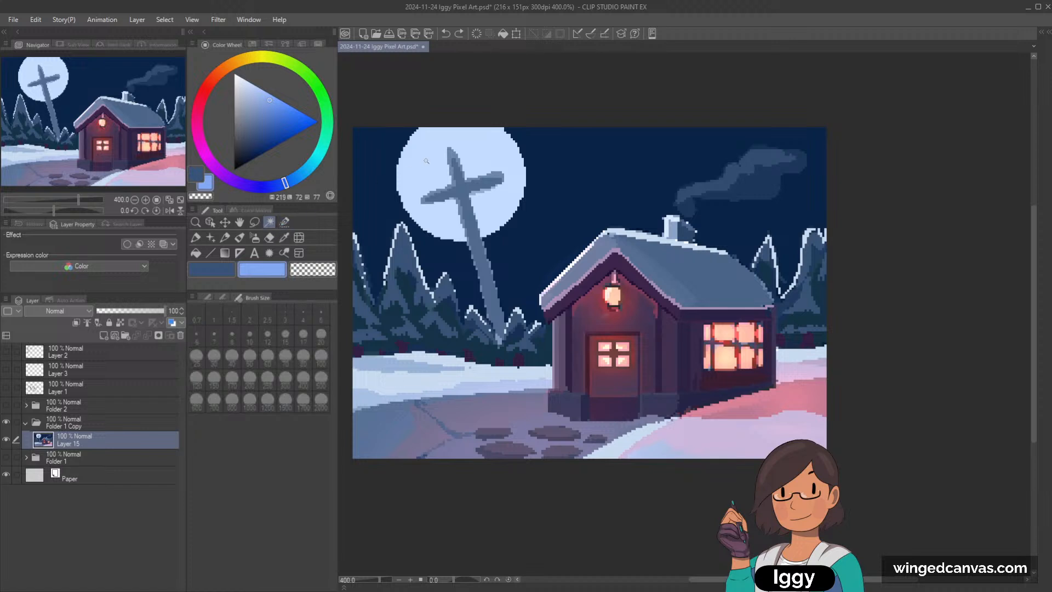
pyautogui.click(439, 225)
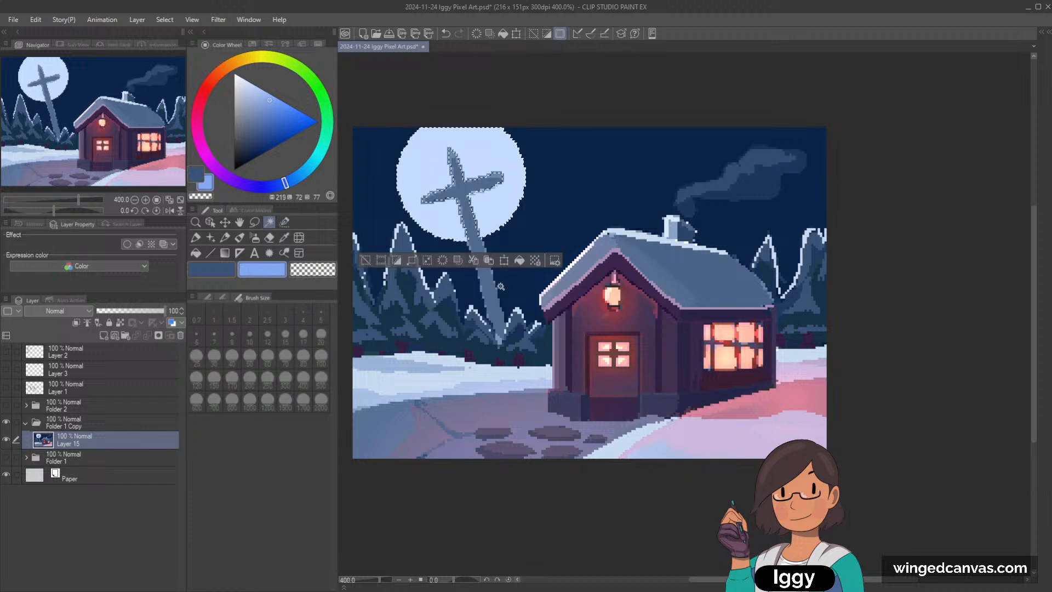
pyautogui.click(196, 237)
pyautogui.moveTo(426, 124)
pyautogui.mouseDown()
pyautogui.moveTo(396, 179)
pyautogui.moveTo(474, 120)
pyautogui.moveTo(468, 140)
pyautogui.moveTo(401, 165)
pyautogui.moveTo(474, 135)
pyautogui.moveTo(434, 128)
pyautogui.moveTo(514, 144)
pyautogui.mouseUp()
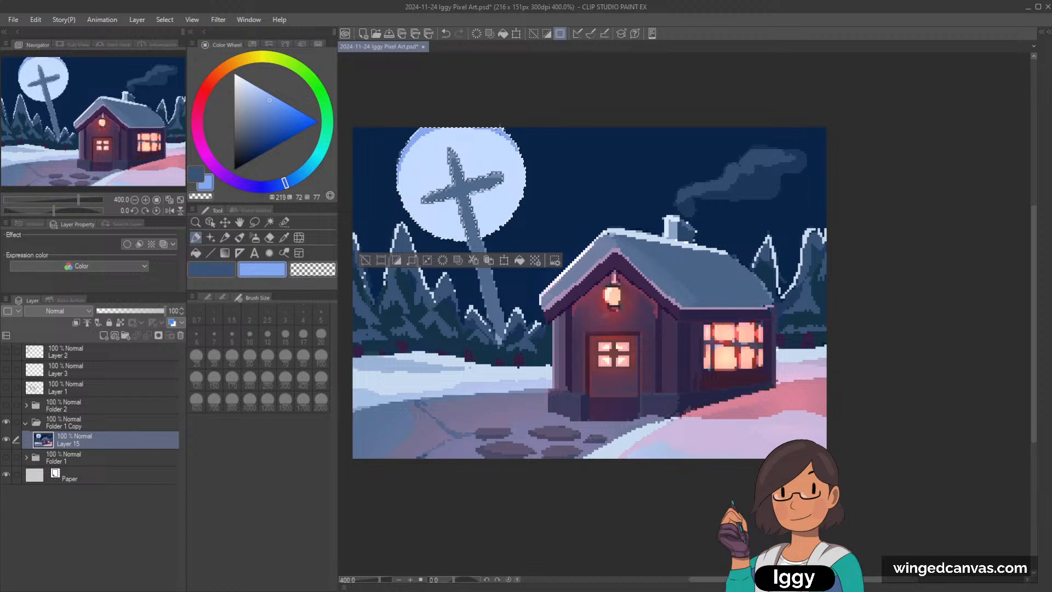
pyautogui.moveTo(412, 218)
pyautogui.mouseDown()
pyautogui.moveTo(467, 240)
pyautogui.moveTo(443, 239)
pyautogui.moveTo(468, 240)
pyautogui.moveTo(500, 220)
pyautogui.mouseUp()
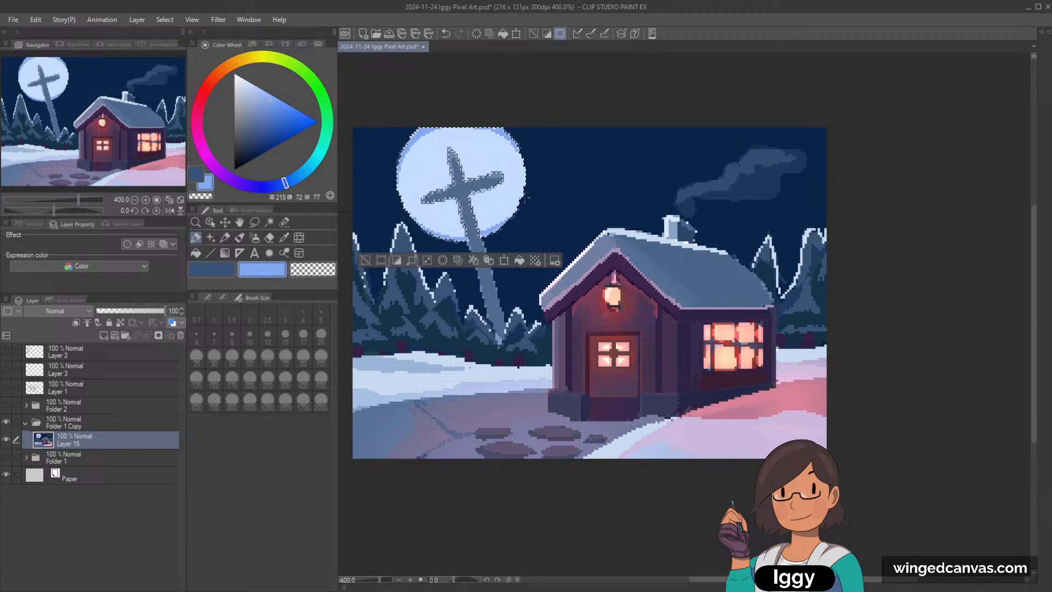
pyautogui.click(366, 260)
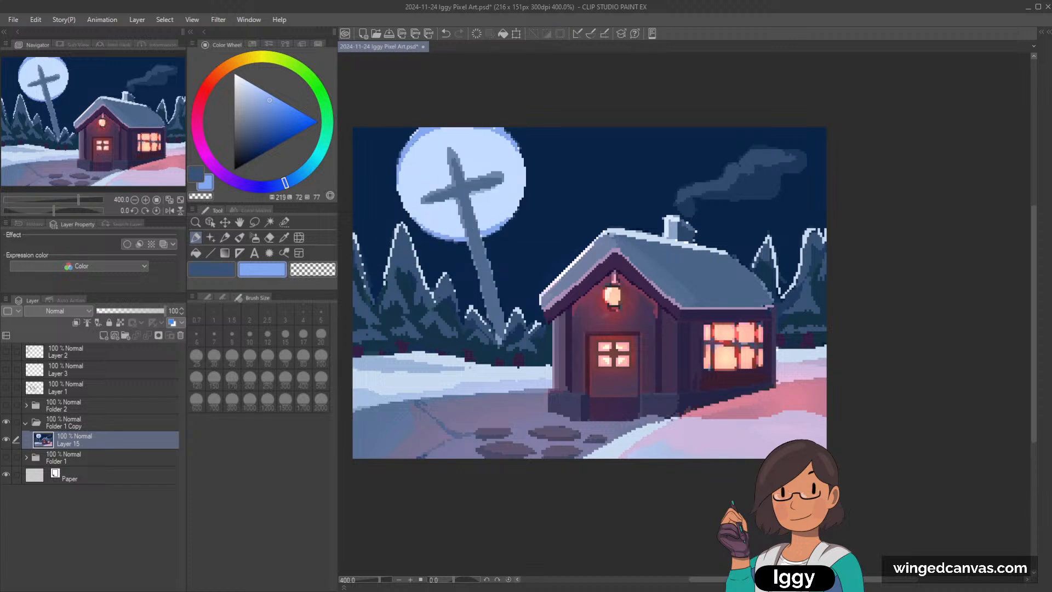
# Step: Clean up the moon's outline with the sampled night-sky blue and paint periwinkle craters on the moon's left side
pyautogui.keyDown('alt'); pyautogui.click(401, 135); pyautogui.keyUp('alt')
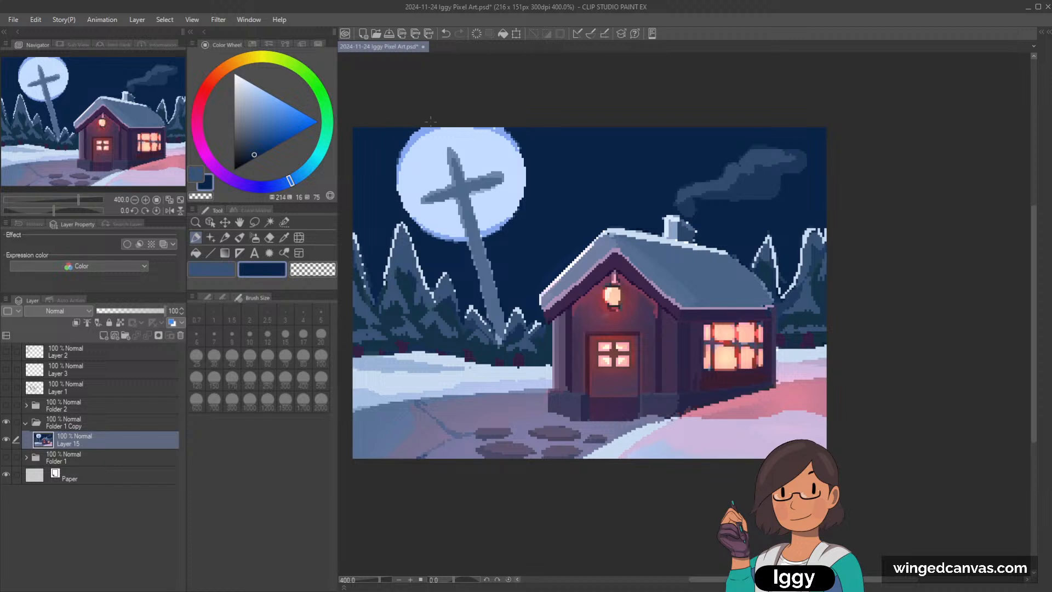
pyautogui.keyDown('alt'); pyautogui.click(493, 130); pyautogui.keyUp('alt')
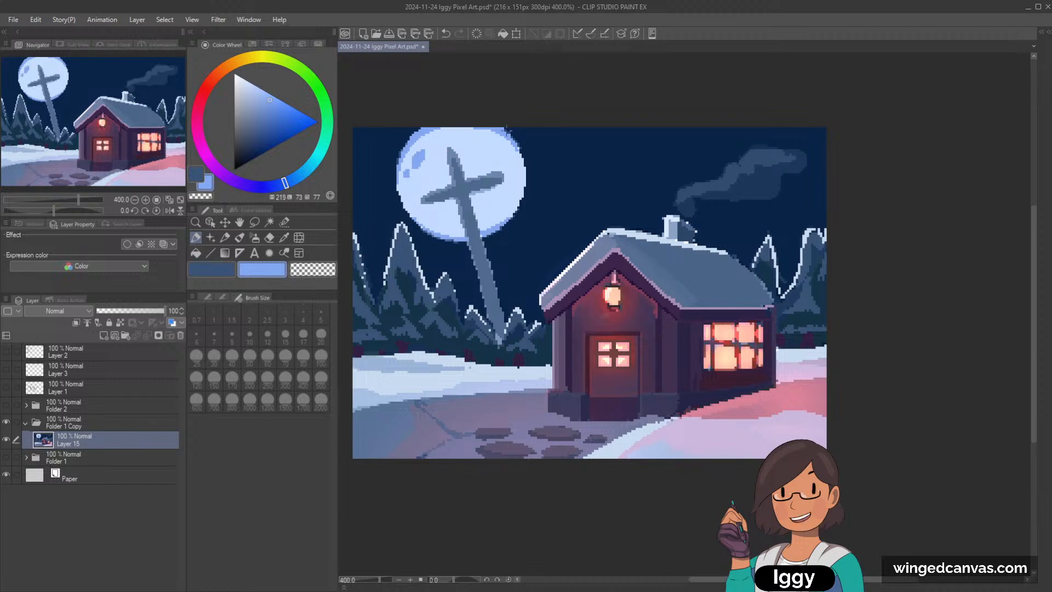
pyautogui.hotkey('ctrl', 'z')
# Step: Soften the craters and add subtle surface patches to the moon in lighter periwinkle and pale blue tones
pyautogui.click(251, 92)
pyautogui.moveTo(408, 181); pyautogui.dragTo(415, 216)
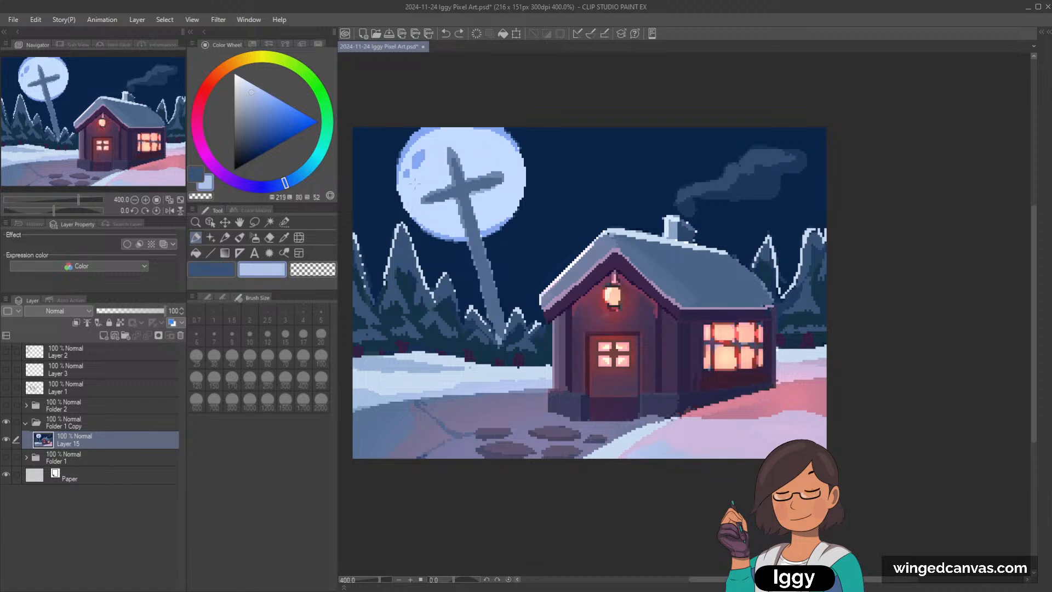
pyautogui.keyDown('alt'); pyautogui.click(415, 184); pyautogui.keyUp('alt')
pyautogui.click(256, 88)
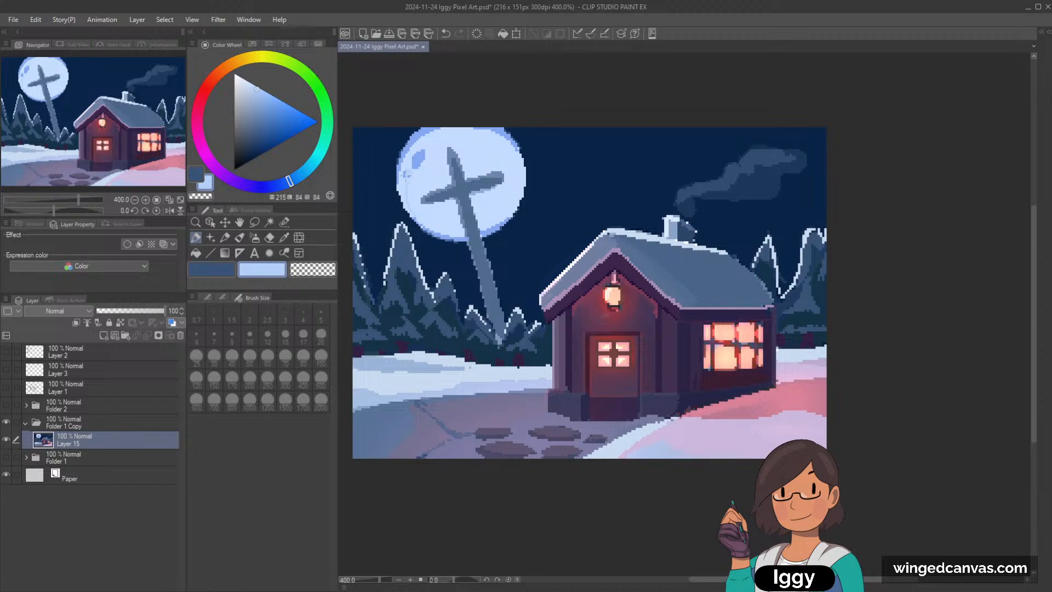
pyautogui.moveTo(412, 166); pyautogui.dragTo(422, 151)
pyautogui.keyDown('alt'); pyautogui.click(413, 167); pyautogui.keyUp('alt')
# Step: Mix a muted magenta-purple from the cross's sampled color and try a Soft airbrush stroke at size 4 along its crossbar
pyautogui.keyDown('alt'); pyautogui.click(465, 188); pyautogui.keyUp('alt')
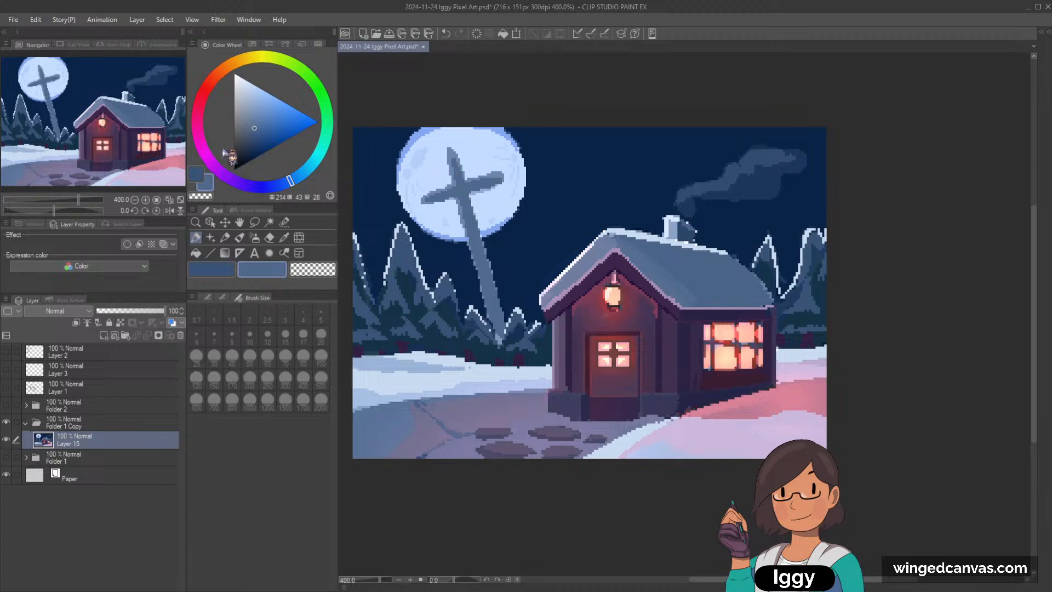
pyautogui.click(204, 150)
pyautogui.click(255, 137)
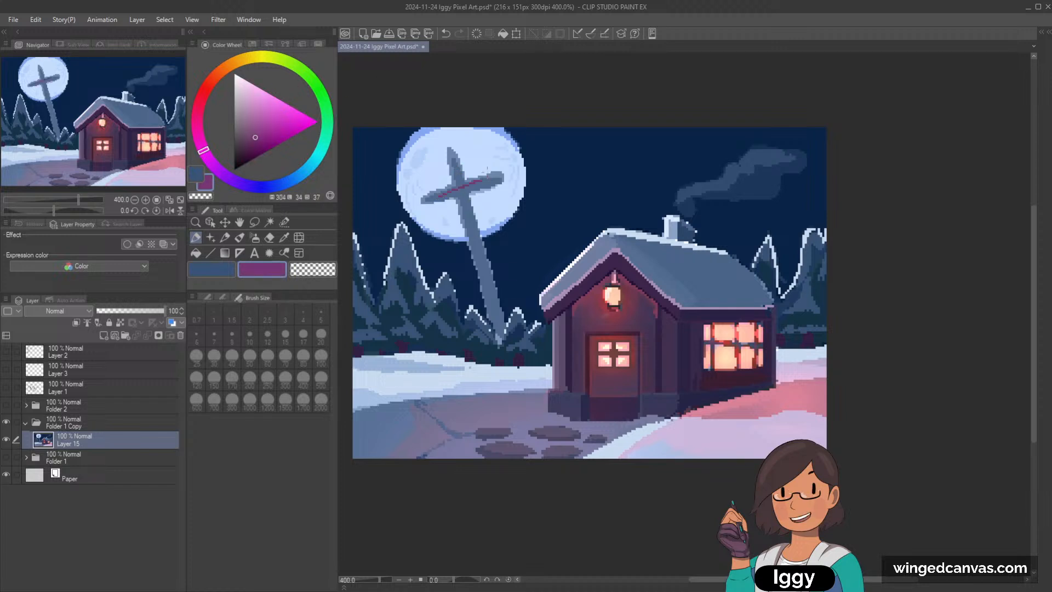
pyautogui.click(256, 238)
pyautogui.press('[')
pyautogui.press('[')
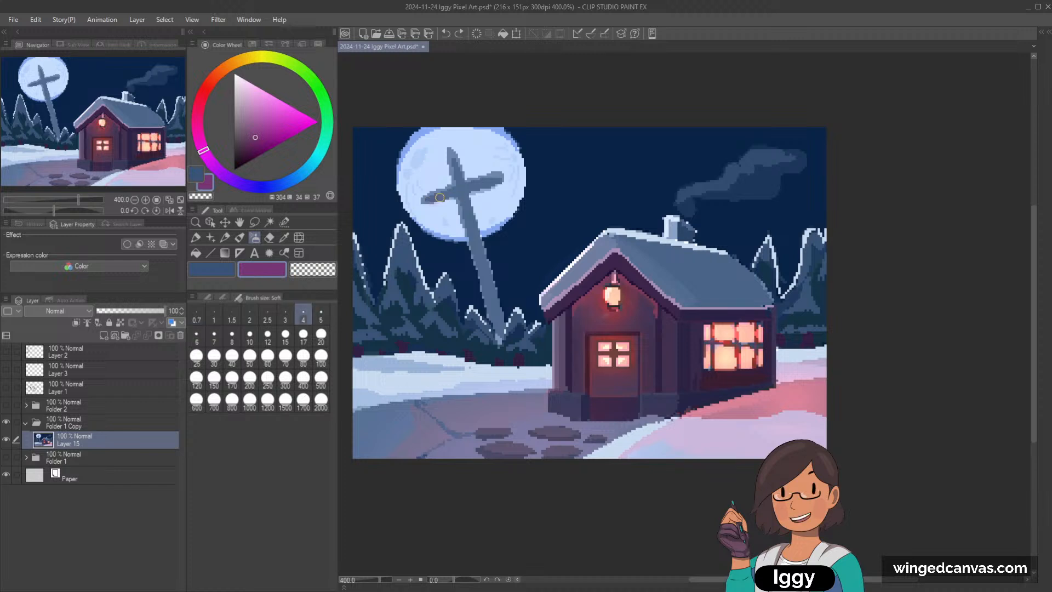
pyautogui.moveTo(436, 200); pyautogui.dragTo(468, 188)
pyautogui.hotkey('ctrl', 'z')
# Step: Enlarge the Soft airbrush and blend a purple tint over the middle of the cross's crossbar
pyautogui.press(']')
pyautogui.press(']')
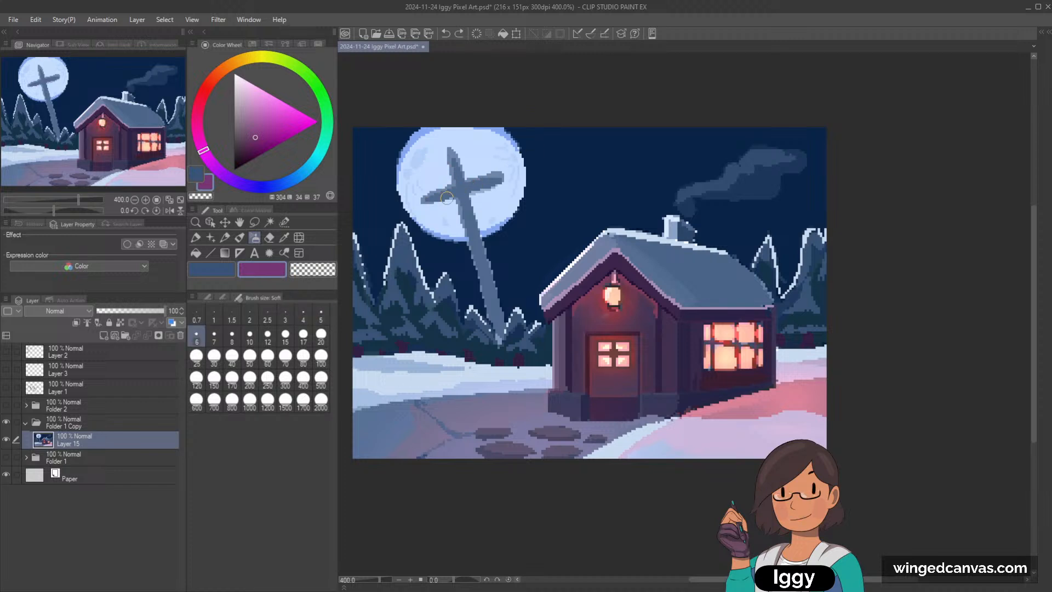
pyautogui.press(']')
pyautogui.moveTo(447, 197); pyautogui.dragTo(486, 179)
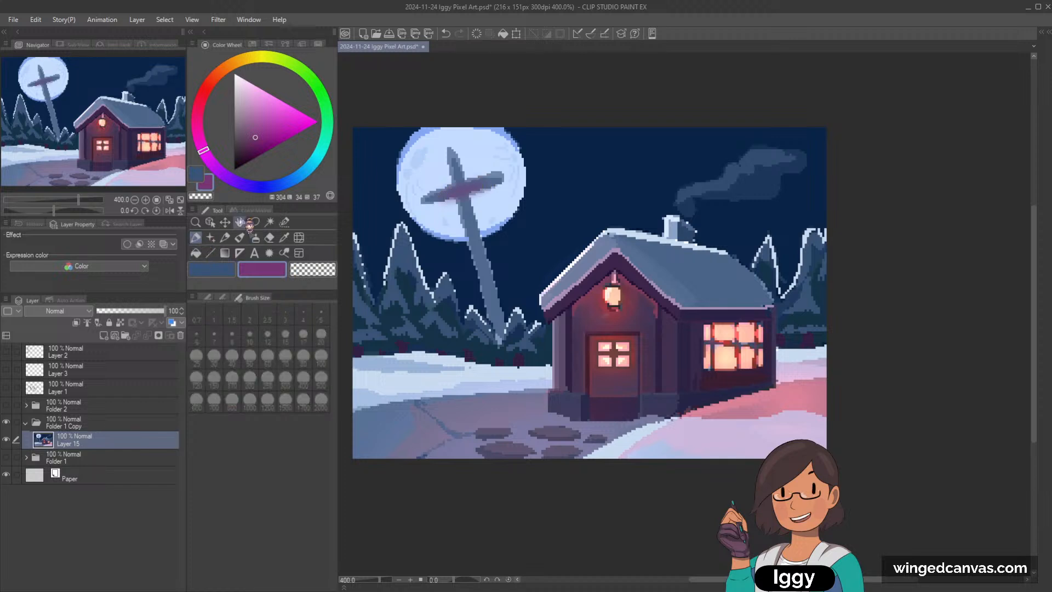
# Step: Switch from the marker sub tool to the G-pen and try a purple stroke along the cross's crossbar
pyautogui.click(225, 238)
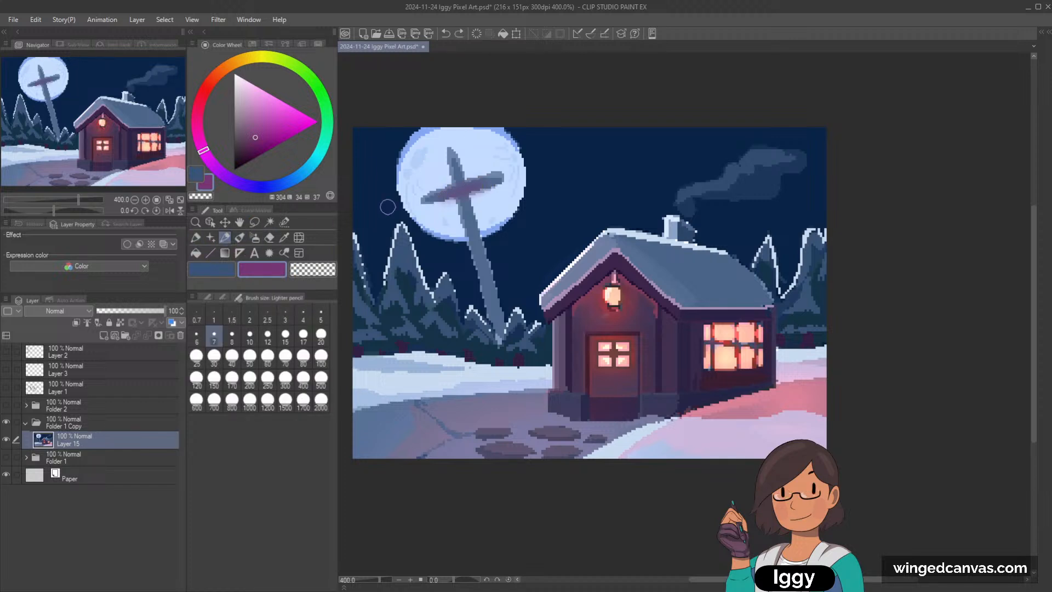
pyautogui.click(239, 237)
pyautogui.click(198, 238)
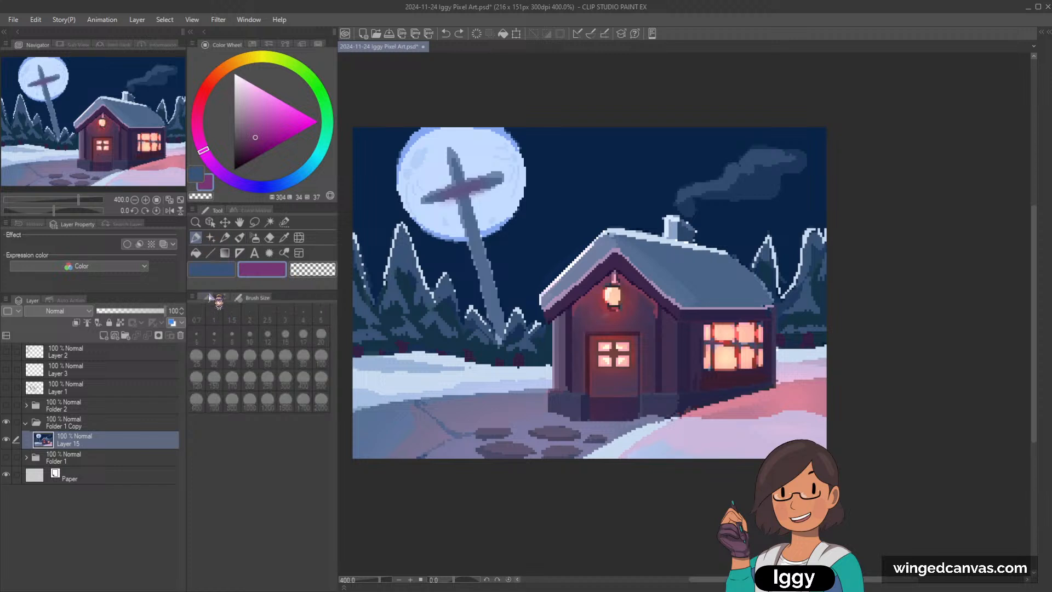
pyautogui.click(207, 297)
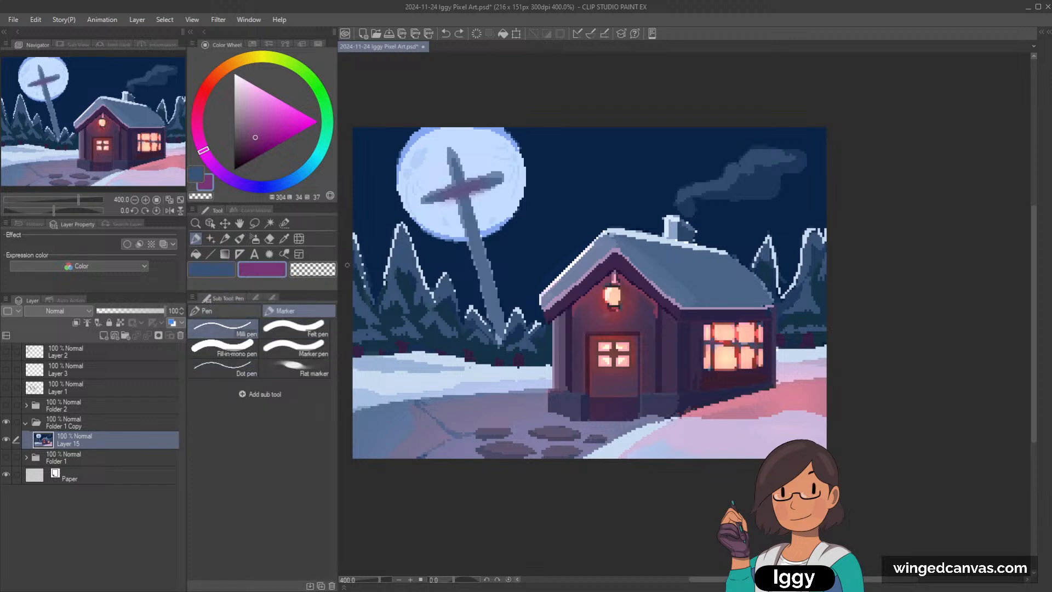
pyautogui.click(207, 311)
pyautogui.moveTo(441, 198)
pyautogui.mouseDown()
pyautogui.moveTo(488, 181)
pyautogui.moveTo(471, 187)
pyautogui.mouseUp()
pyautogui.hotkey('ctrl', 'z')
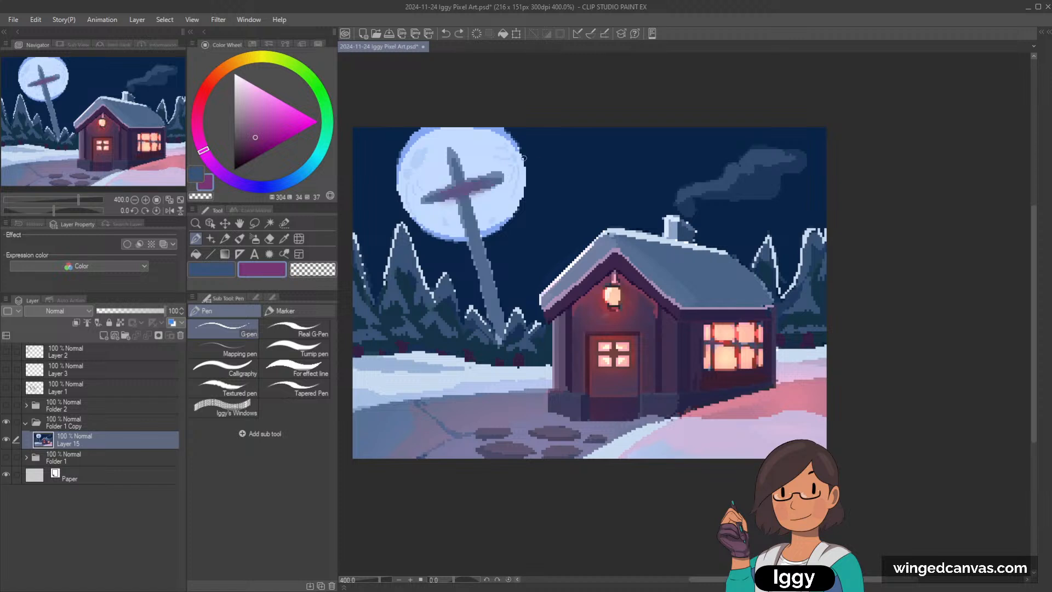
# Step: Sample the blended violet from the cross's center and paint it along the crossbar with the G-pen
pyautogui.click(255, 239)
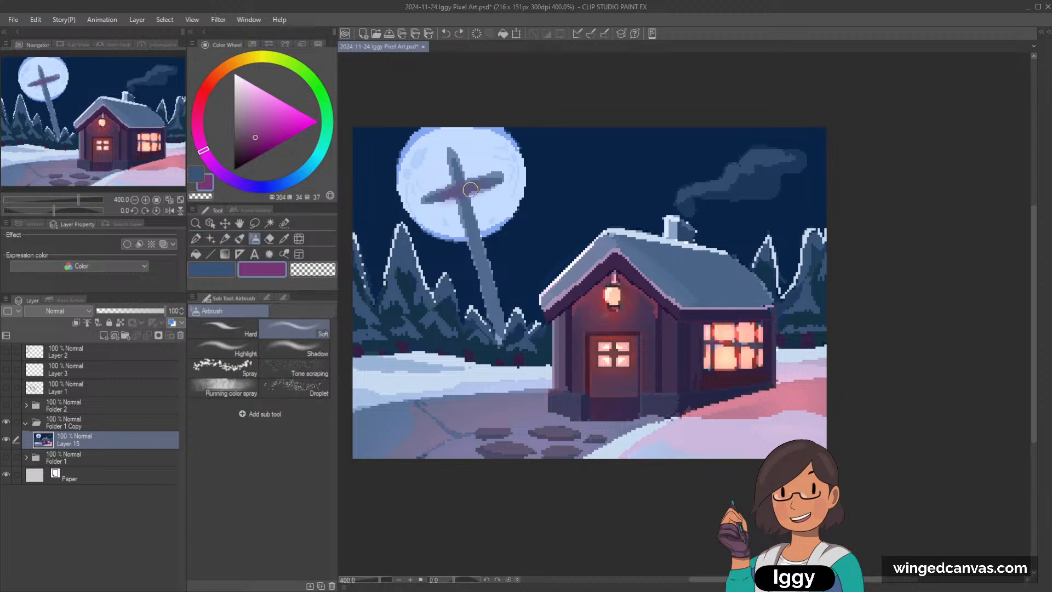
pyautogui.keyDown('alt'); pyautogui.click(458, 192); pyautogui.keyUp('alt')
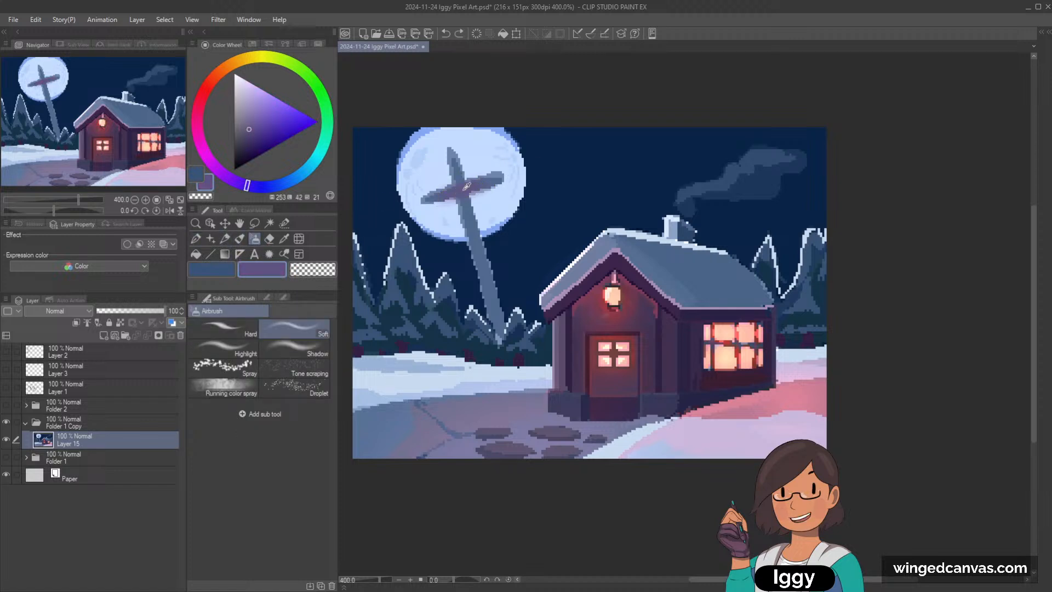
pyautogui.press('p')
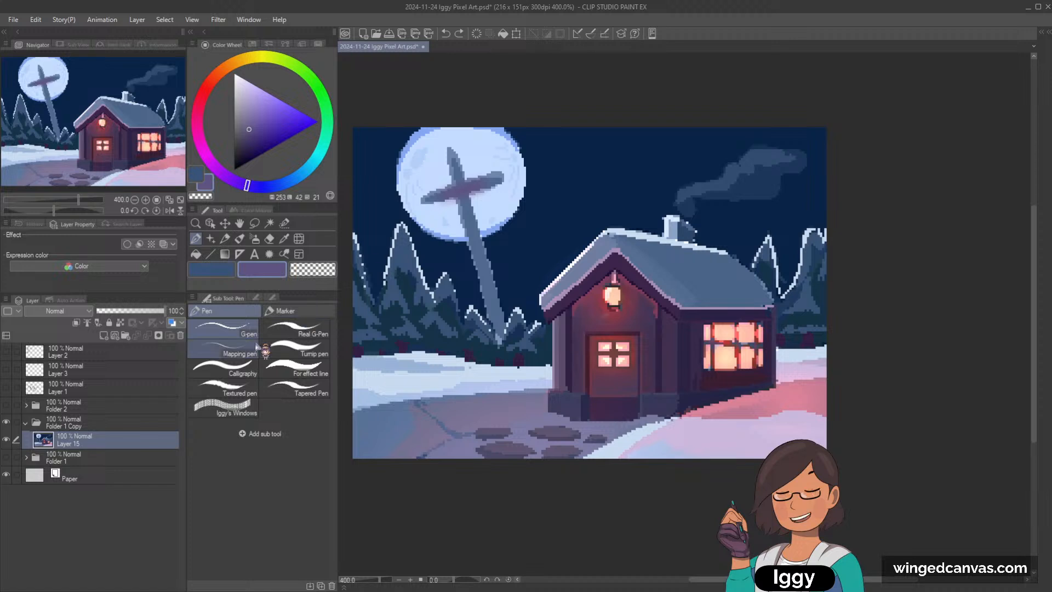
pyautogui.moveTo(431, 205); pyautogui.dragTo(468, 189)
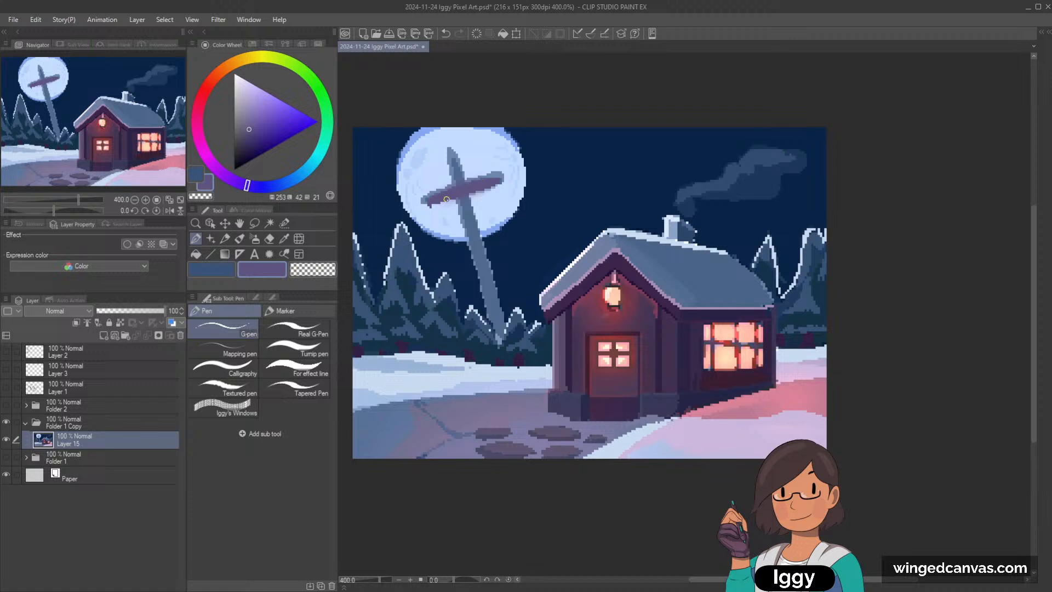
# Step: Even out the outline of the cross's crossbar with the G-pen, alternating between the sampled moon blue and violet
pyautogui.keyDown('alt'); pyautogui.click(441, 210); pyautogui.keyUp('alt')
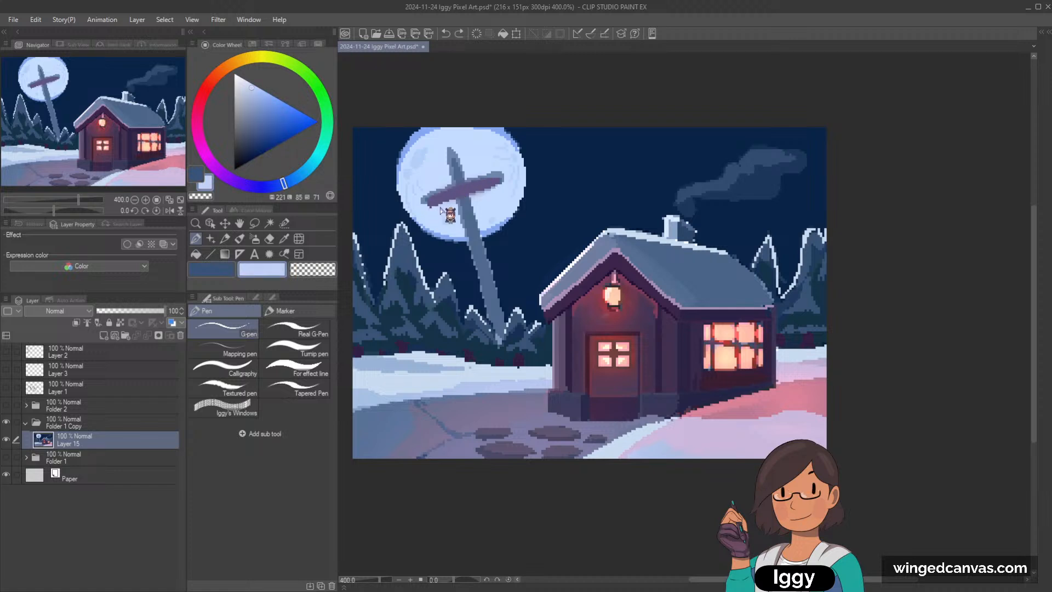
pyautogui.keyDown('alt'); pyautogui.click(488, 190); pyautogui.keyUp('alt')
pyautogui.keyDown('alt'); pyautogui.click(436, 198); pyautogui.keyUp('alt')
pyautogui.moveTo(431, 202); pyautogui.dragTo(496, 175)
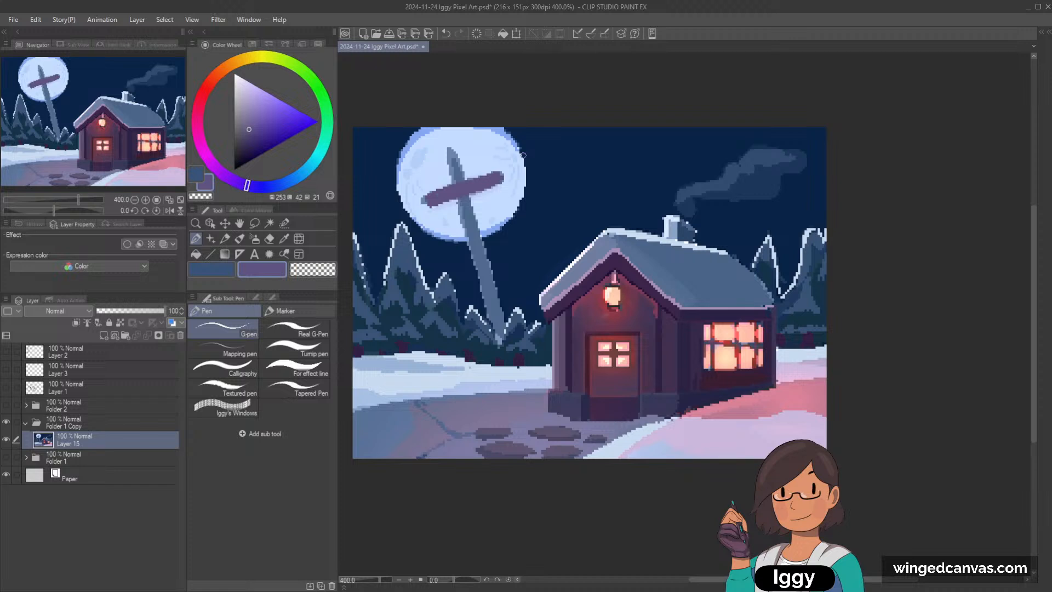
pyautogui.keyDown('alt'); pyautogui.click(440, 211); pyautogui.keyUp('alt')
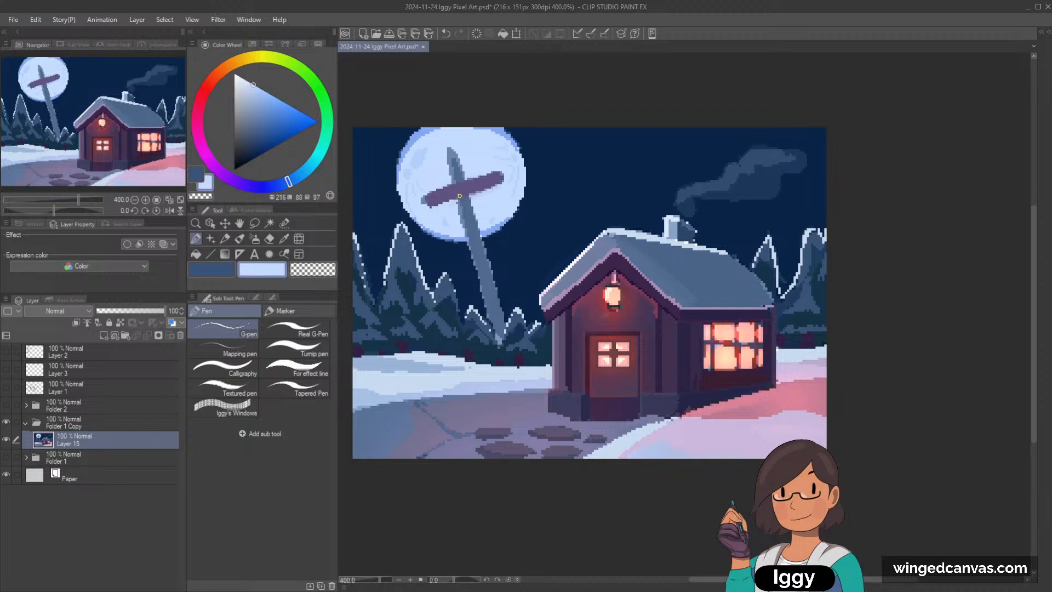
# Step: Mix a darker violet from the crossbar's color and paint a tapered hub beneath its center with the G-pen
pyautogui.keyDown('alt'); pyautogui.click(454, 194); pyautogui.keyUp('alt')
pyautogui.moveTo(460, 199); pyautogui.dragTo(466, 196)
pyautogui.keyDown('alt'); pyautogui.click(455, 206); pyautogui.keyUp('alt')
pyautogui.keyDown('alt'); pyautogui.click(454, 206); pyautogui.keyUp('alt')
pyautogui.keyDown('alt'); pyautogui.click(461, 191); pyautogui.keyUp('alt')
pyautogui.click(247, 138)
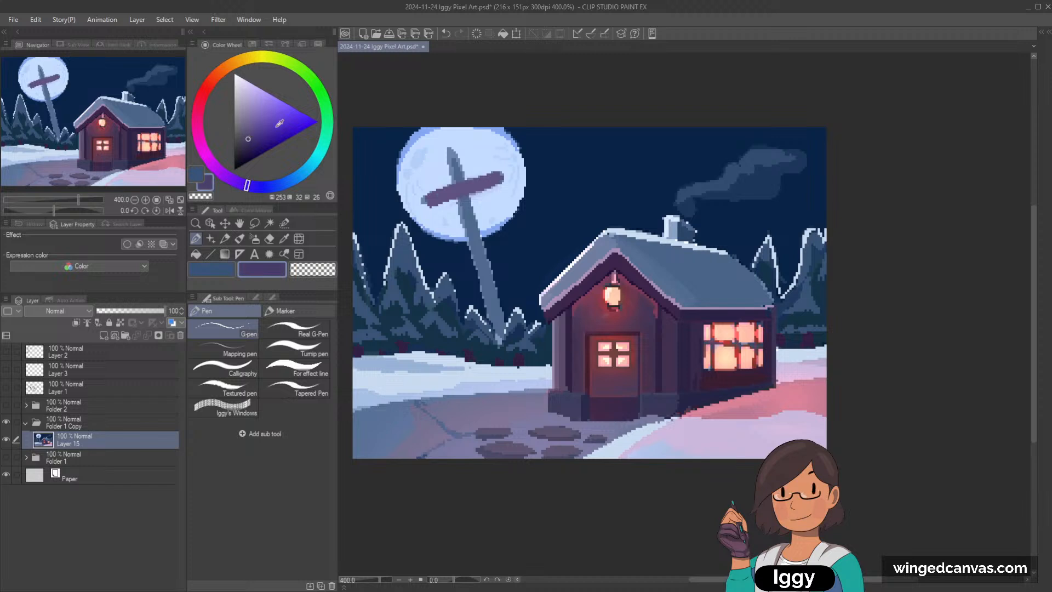
pyautogui.moveTo(445, 205)
pyautogui.mouseDown()
pyautogui.moveTo(481, 191)
pyautogui.moveTo(463, 211)
pyautogui.moveTo(474, 210)
pyautogui.moveTo(484, 199)
pyautogui.moveTo(452, 208)
pyautogui.moveTo(480, 198)
pyautogui.moveTo(467, 209)
pyautogui.mouseUp()
pyautogui.hotkey('ctrl', 'z')
pyautogui.press(']')
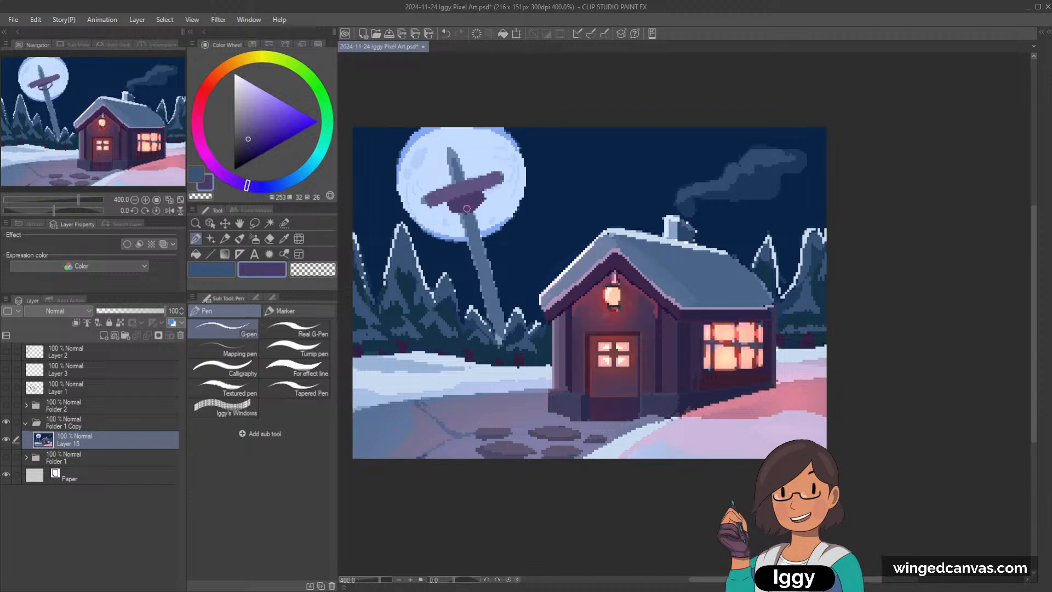
# Step: Try a sampled slate-blue stroke down the shaft below the crossbar, undoing the attempt
pyautogui.keyDown('alt'); pyautogui.click(463, 215); pyautogui.keyUp('alt')
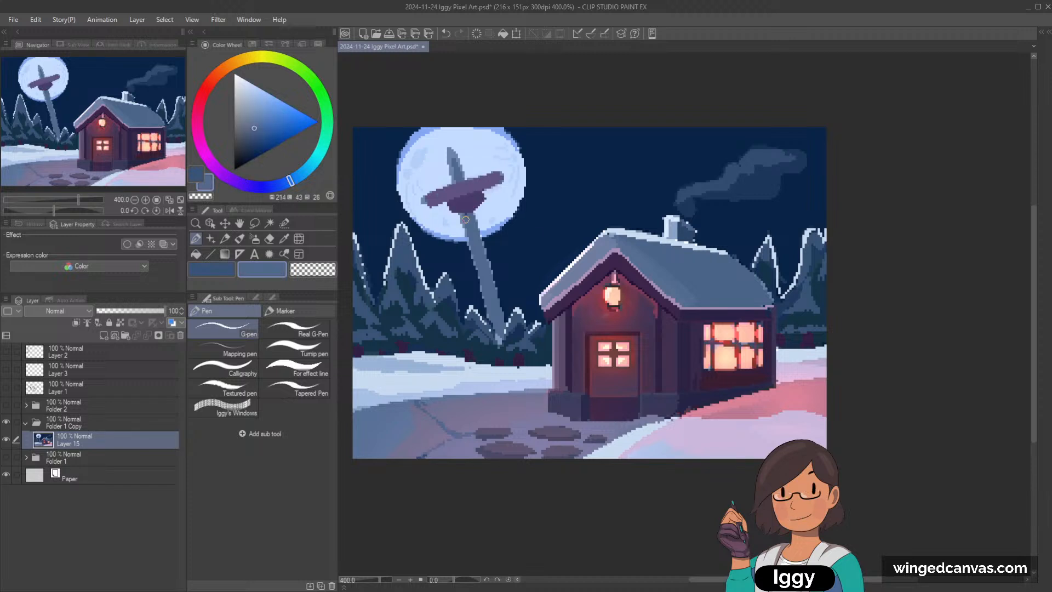
pyautogui.hotkey('ctrl', 'z')
pyautogui.moveTo(469, 213)
pyautogui.mouseDown()
pyautogui.moveTo(482, 232)
pyautogui.moveTo(479, 212)
pyautogui.moveTo(493, 251)
pyautogui.mouseUp()
pyautogui.hotkey('ctrl', 'z')
pyautogui.hotkey('ctrl', 'z')
# Step: Sample the moon's pale blue and paint a bright highlight down the shaft's moonlit edge as a sword blade
pyautogui.keyDown('alt'); pyautogui.click(479, 219); pyautogui.keyUp('alt')
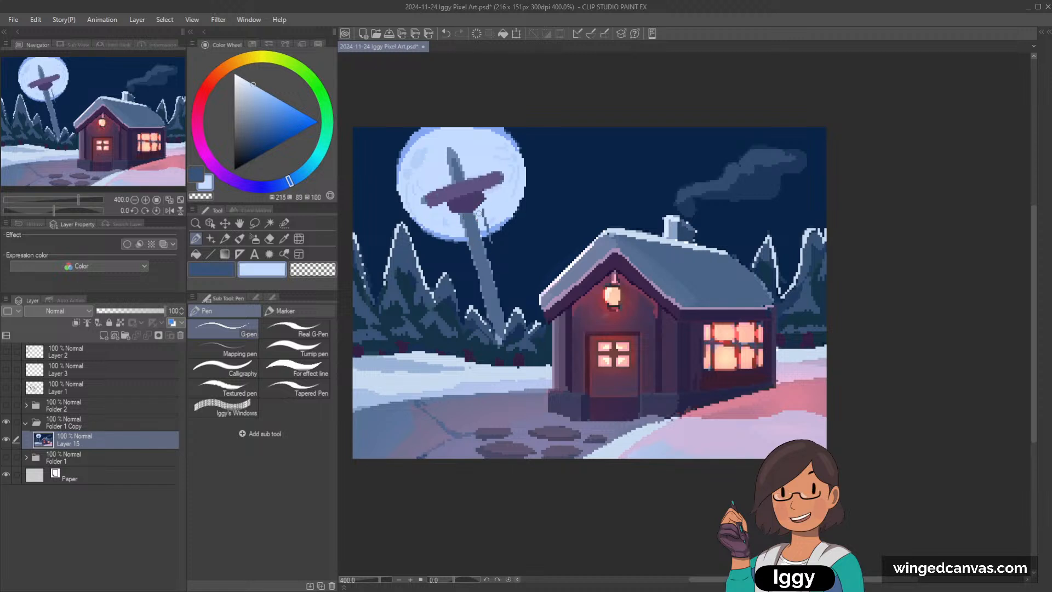
pyautogui.moveTo(481, 213); pyautogui.dragTo(503, 300)
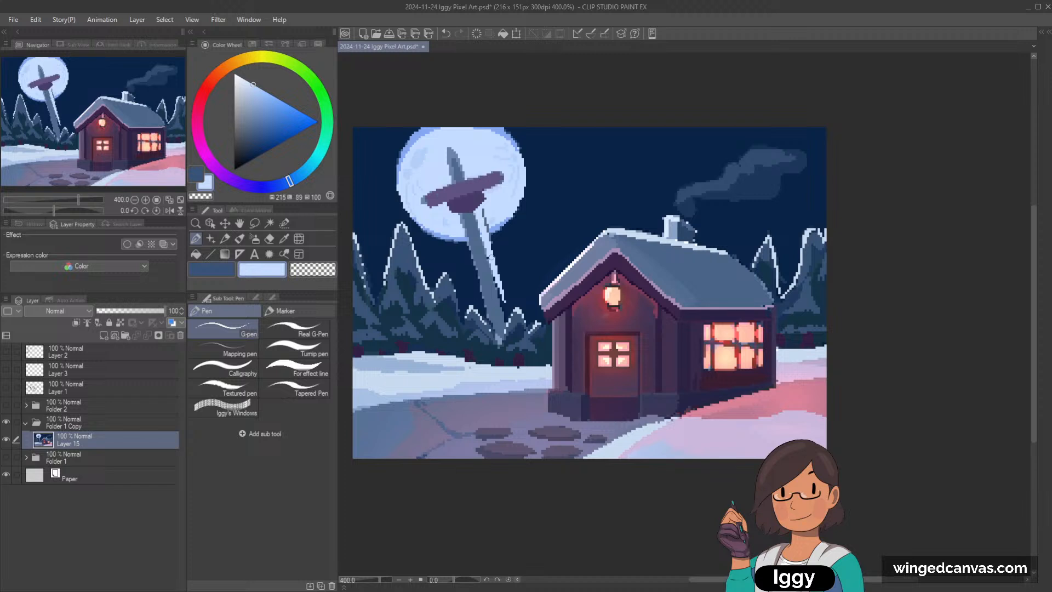
pyautogui.moveTo(490, 257); pyautogui.dragTo(507, 321)
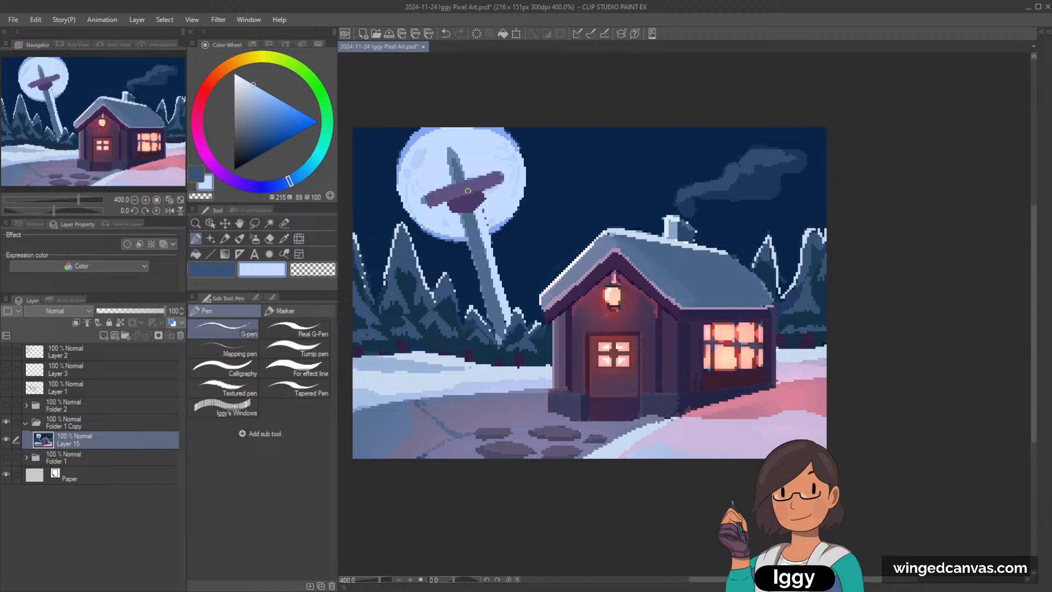
pyautogui.keyDown('alt'); pyautogui.click(483, 212); pyautogui.keyUp('alt')
pyautogui.keyDown('alt'); pyautogui.click(491, 244); pyautogui.keyUp('alt')
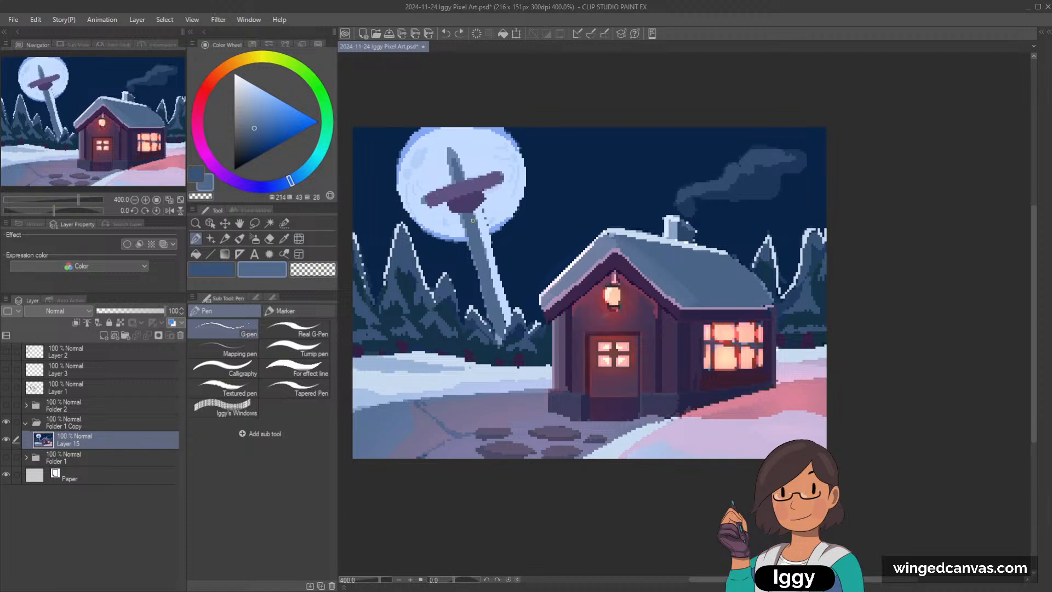
# Step: Refine the sword blade's shading with sampled slate blue, pale blue and a mid-blue between them
pyautogui.keyDown('alt'); pyautogui.click(473, 220); pyautogui.keyUp('alt')
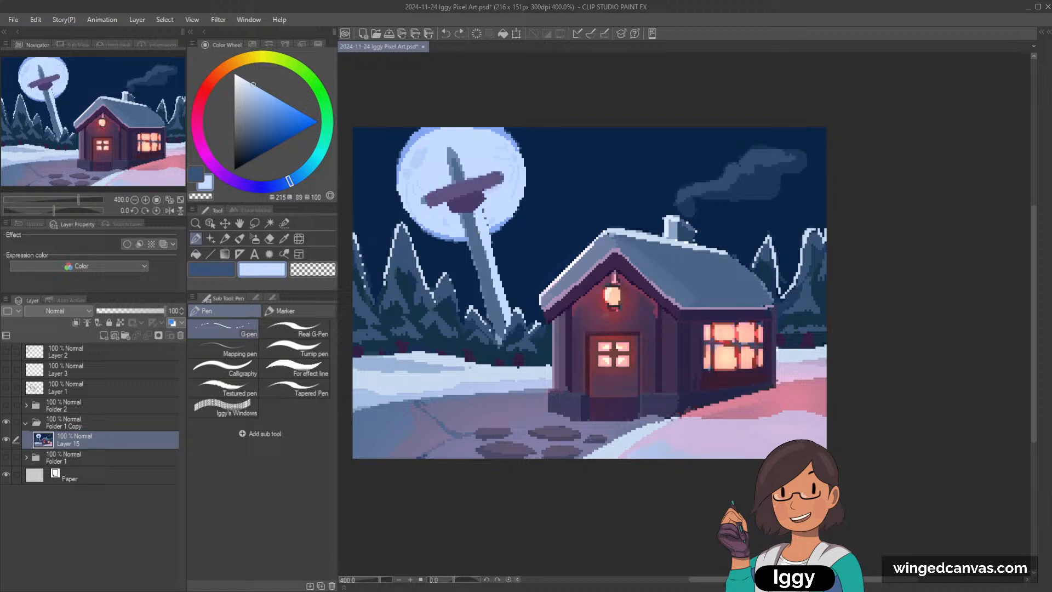
pyautogui.keyDown('alt'); pyautogui.click(456, 162); pyautogui.keyUp('alt')
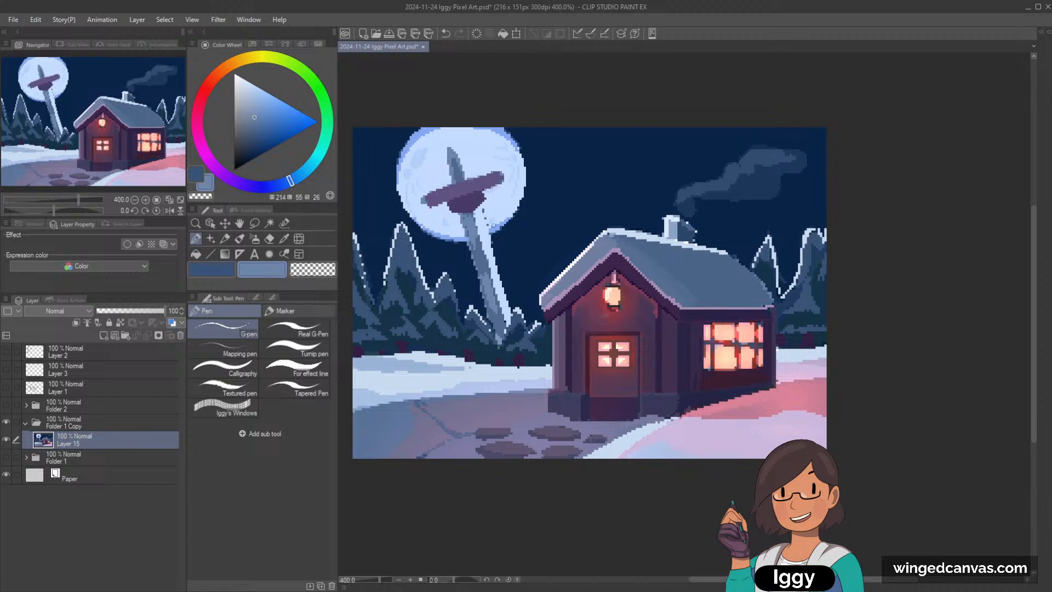
pyautogui.keyDown('alt'); pyautogui.click(456, 167); pyautogui.keyUp('alt')
pyautogui.keyDown('alt'); pyautogui.click(467, 204); pyautogui.keyUp('alt')
# Step: Darken the crossbar's sampled violet and shade the hub and the crossbar's lower edge with the G-pen
pyautogui.keyDown('alt'); pyautogui.click(476, 185); pyautogui.keyUp('alt')
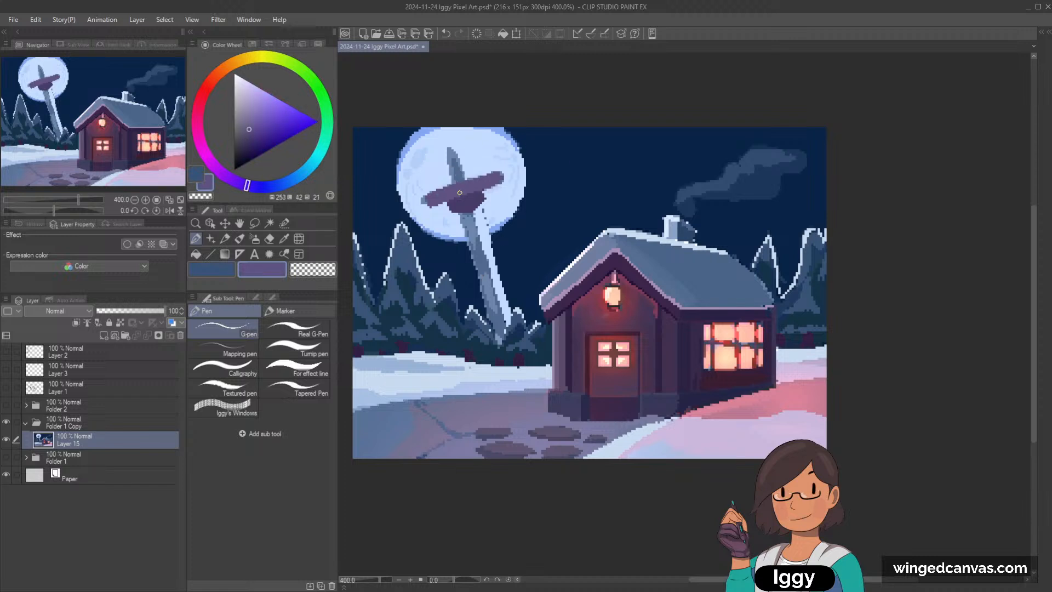
pyautogui.keyDown('alt'); pyautogui.click(436, 201); pyautogui.keyUp('alt')
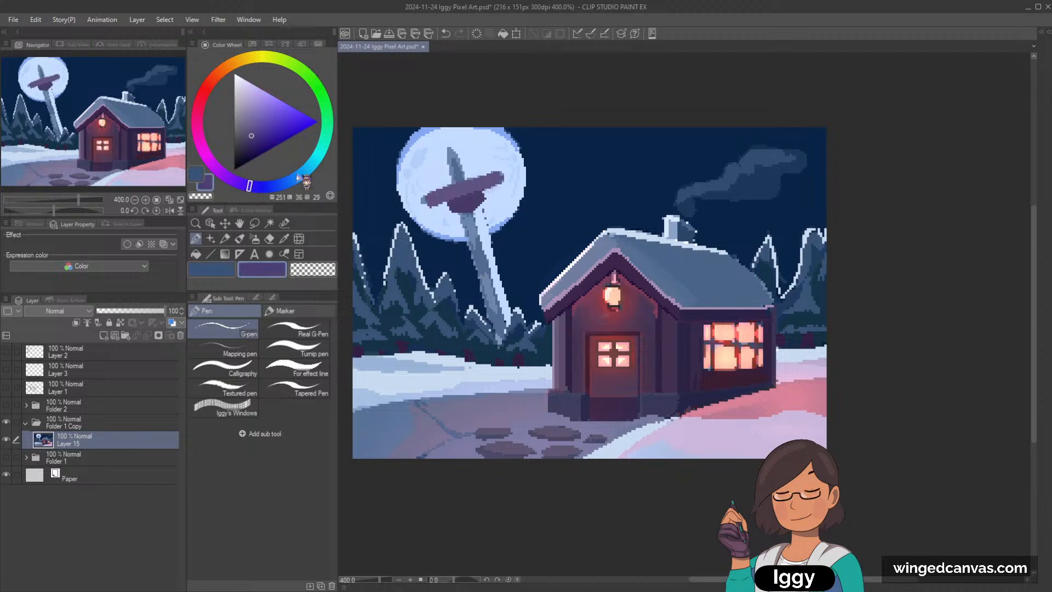
pyautogui.moveTo(436, 202); pyautogui.dragTo(452, 197)
pyautogui.hotkey('ctrl', 'z')
pyautogui.keyDown('alt'); pyautogui.click(474, 201); pyautogui.keyUp('alt')
pyautogui.keyDown('alt'); pyautogui.click(442, 168); pyautogui.keyUp('alt')
pyautogui.hotkey('ctrl', 'z')
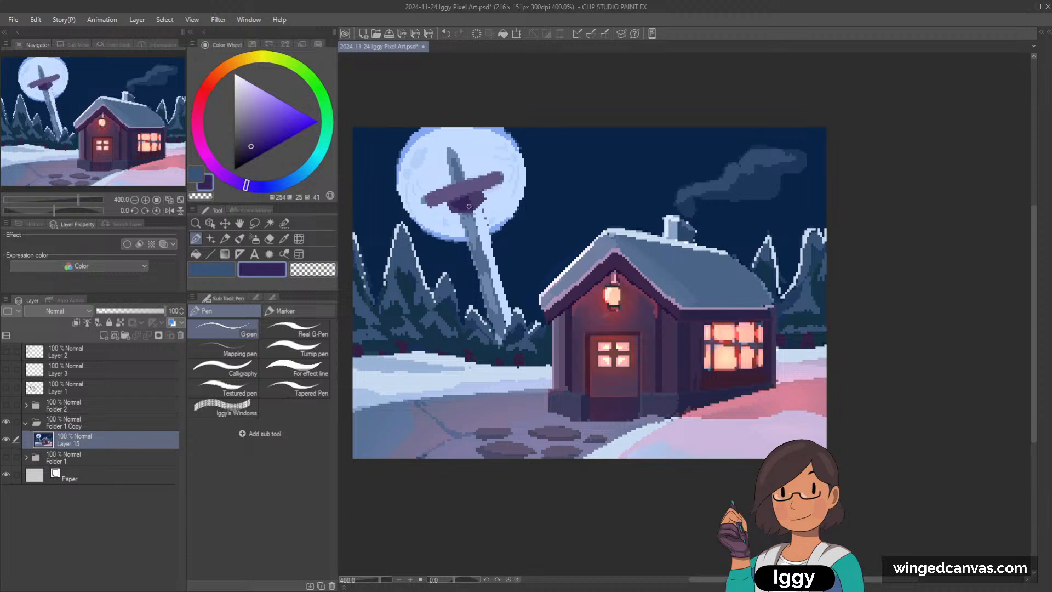
pyautogui.moveTo(501, 184); pyautogui.dragTo(434, 205)
# Step: Blend sampled violets across the crossbar's shading with the Soft airbrush, undoing the last stroke
pyautogui.keyDown('alt'); pyautogui.click(456, 197); pyautogui.keyUp('alt')
pyautogui.press('b')
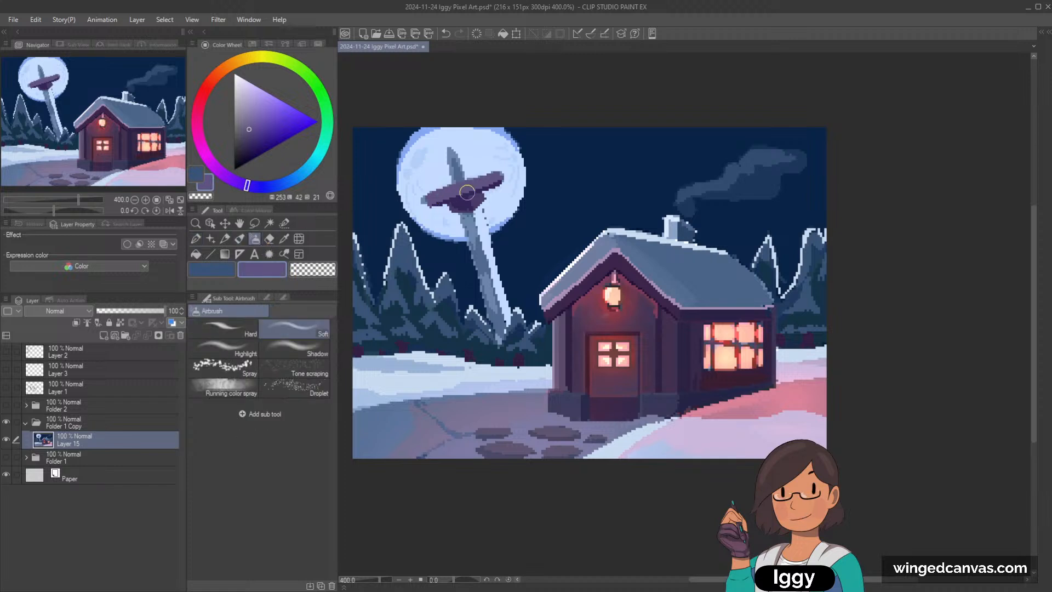
pyautogui.keyDown('alt'); pyautogui.click(467, 198); pyautogui.keyUp('alt')
pyautogui.moveTo(460, 192); pyautogui.dragTo(493, 182)
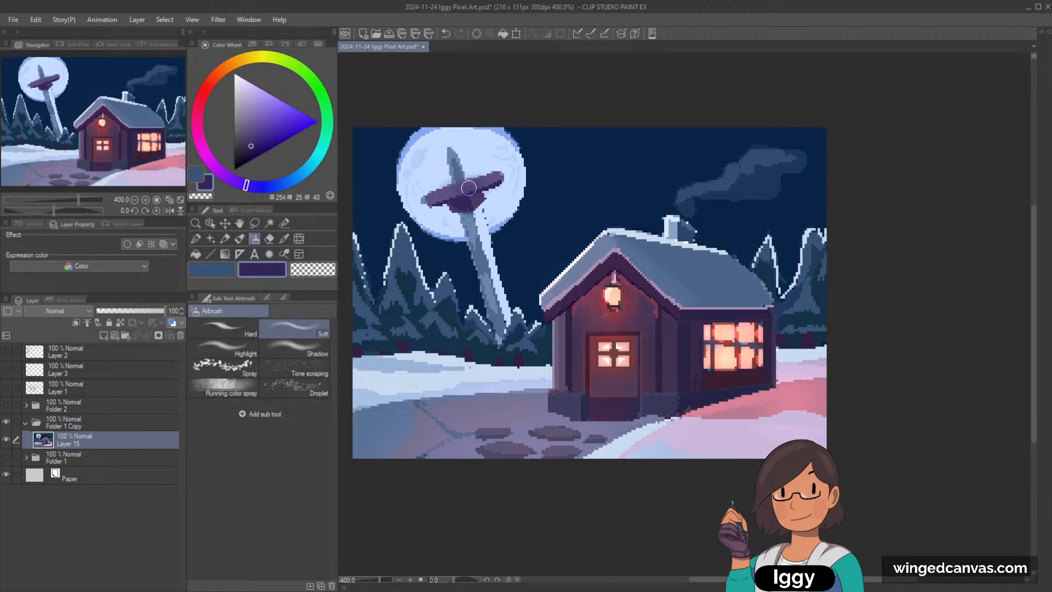
pyautogui.keyDown('alt'); pyautogui.click(492, 181); pyautogui.keyUp('alt')
pyautogui.hotkey('ctrl', 'z')
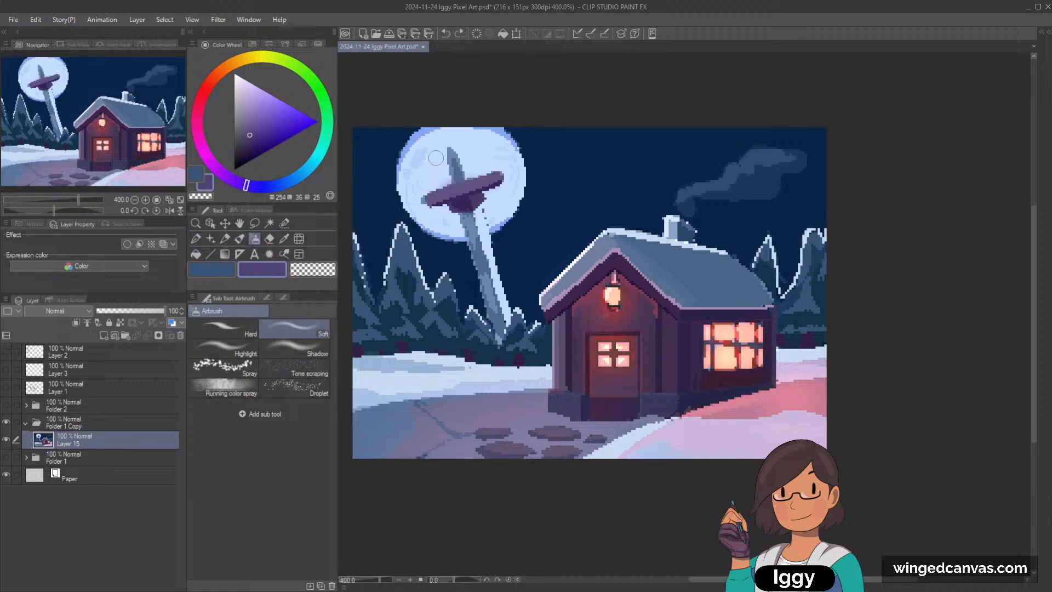
# Step: Return to the G-pen and touch up the sword blade with its sampled mid-blue and slate blue
pyautogui.click(197, 239)
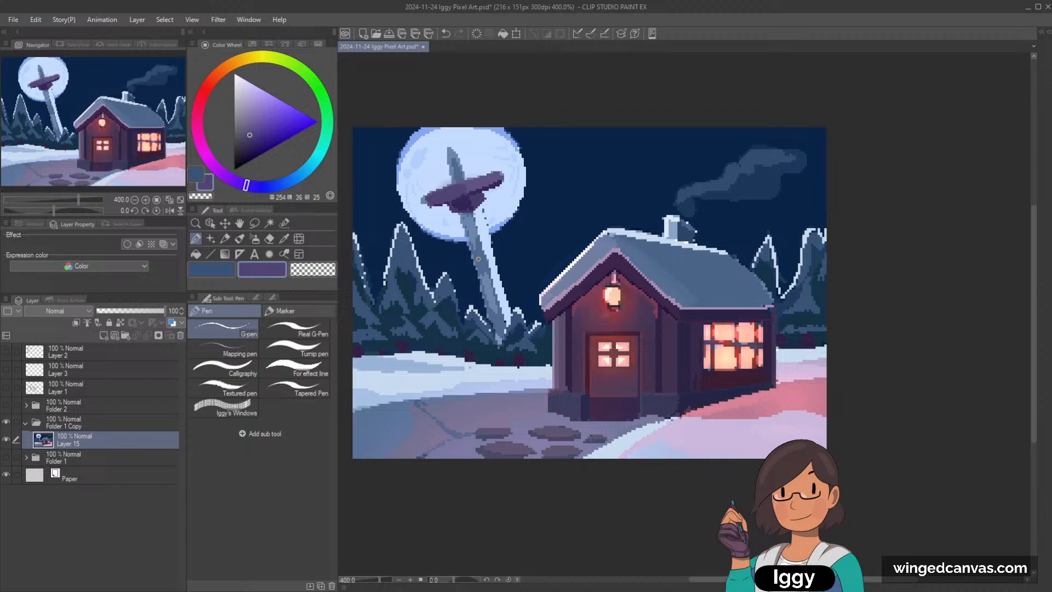
pyautogui.keyDown('alt'); pyautogui.click(477, 232); pyautogui.keyUp('alt')
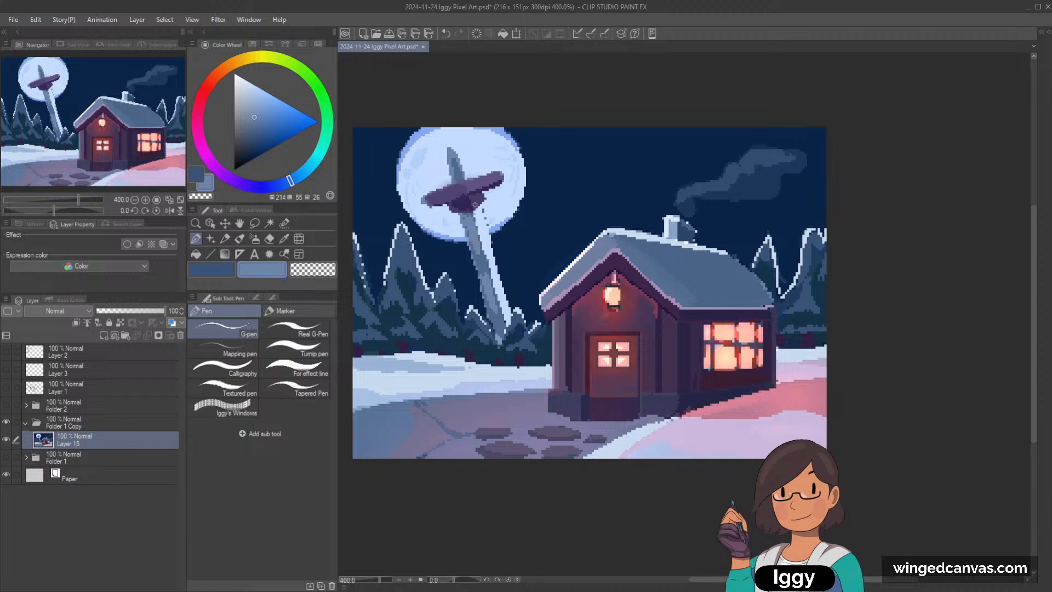
pyautogui.keyDown('alt'); pyautogui.click(481, 256); pyautogui.keyUp('alt')
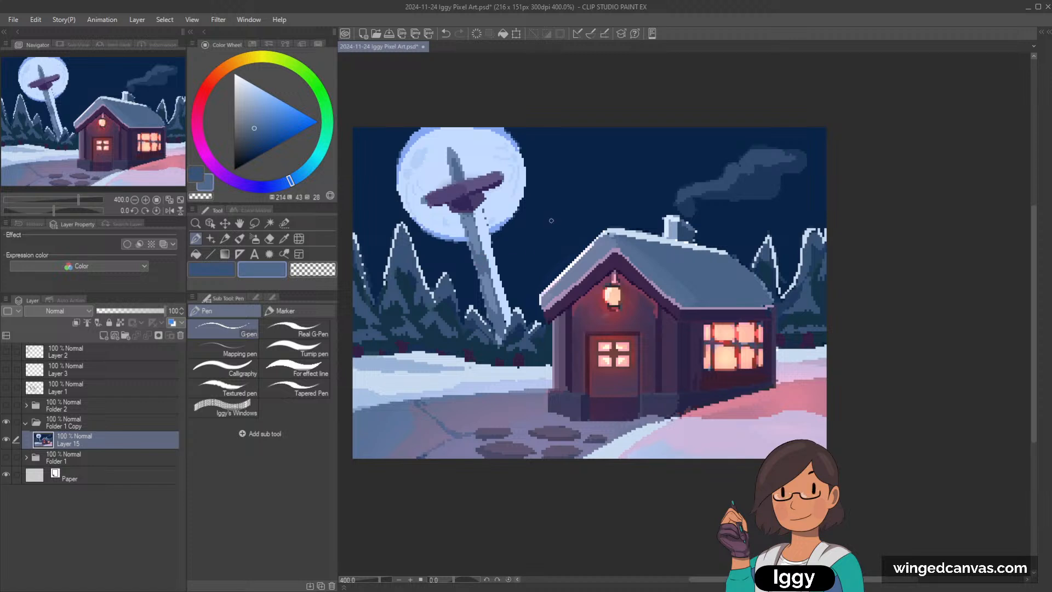
# Step: Test a red Soft airbrush tint over the sword's upper shaft and take the blended mauve for the G-pen
pyautogui.keyDown('alt'); pyautogui.click(459, 166); pyautogui.keyUp('alt')
pyautogui.keyDown('alt'); pyautogui.click(462, 175); pyautogui.keyUp('alt')
pyautogui.click(208, 86)
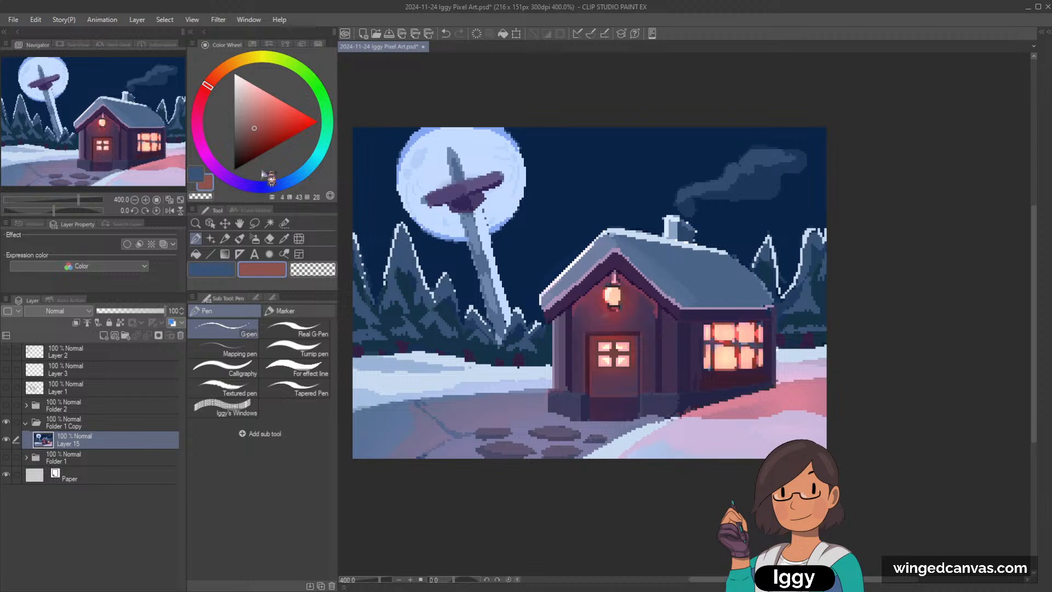
pyautogui.click(254, 239)
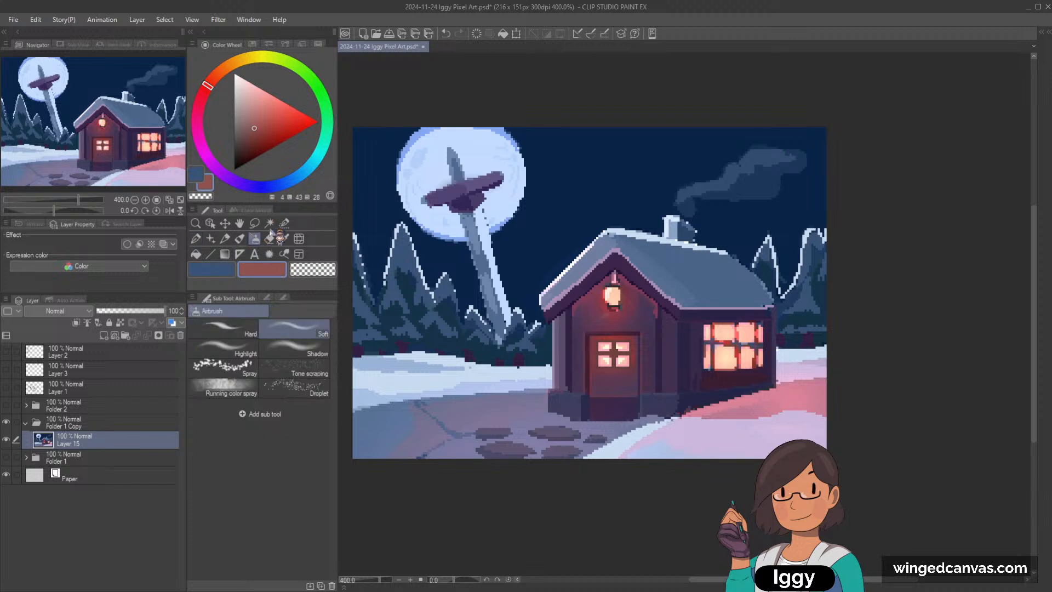
pyautogui.keyDown('alt'); pyautogui.click(456, 167); pyautogui.keyUp('alt')
pyautogui.hotkey('ctrl', 'z')
pyautogui.press('p')
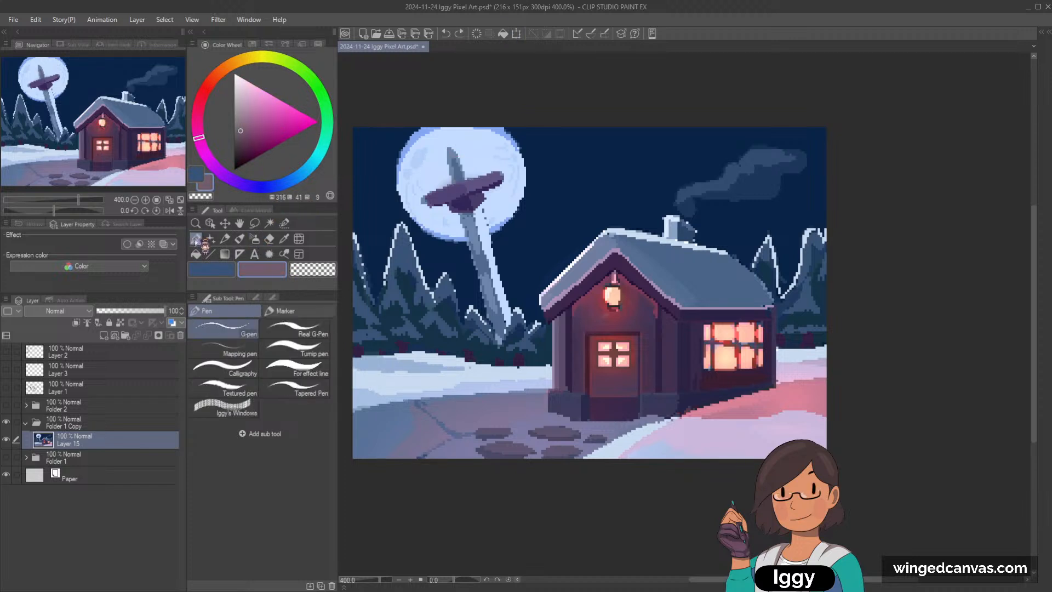
# Step: Paint a mauve sword handle from the crossbar up to the canvas's upper edge
pyautogui.moveTo(451, 175); pyautogui.dragTo(440, 130)
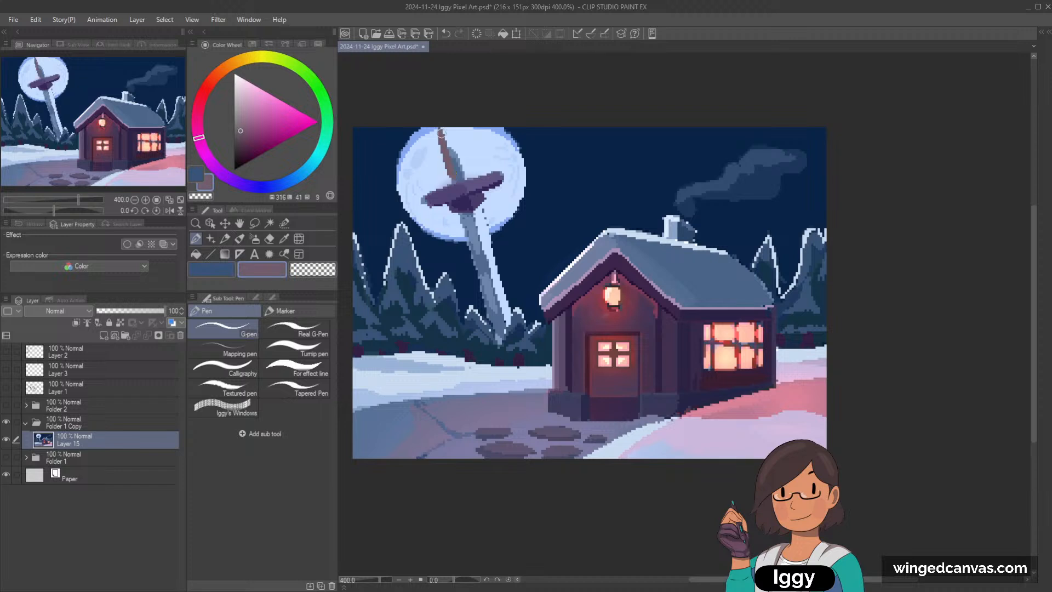
pyautogui.hotkey('ctrl', 'z')
pyautogui.moveTo(457, 181)
pyautogui.mouseDown()
pyautogui.moveTo(442, 123)
pyautogui.moveTo(465, 177)
pyautogui.mouseUp()
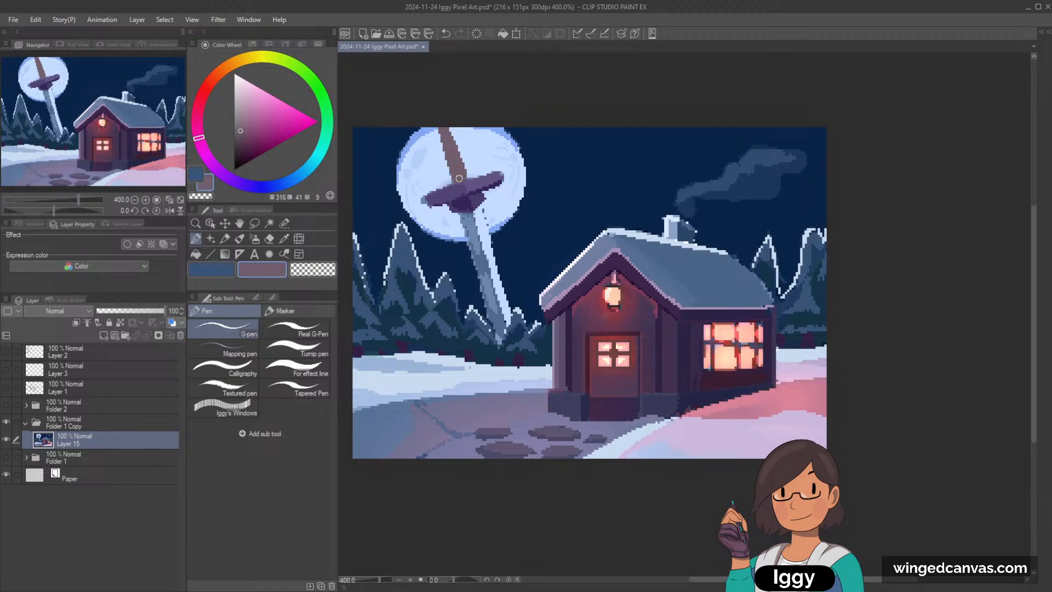
# Step: Mix a darker, more purple mauve and paint shading along the sword handle
pyautogui.moveTo(258, 123); pyautogui.dragTo(245, 133)
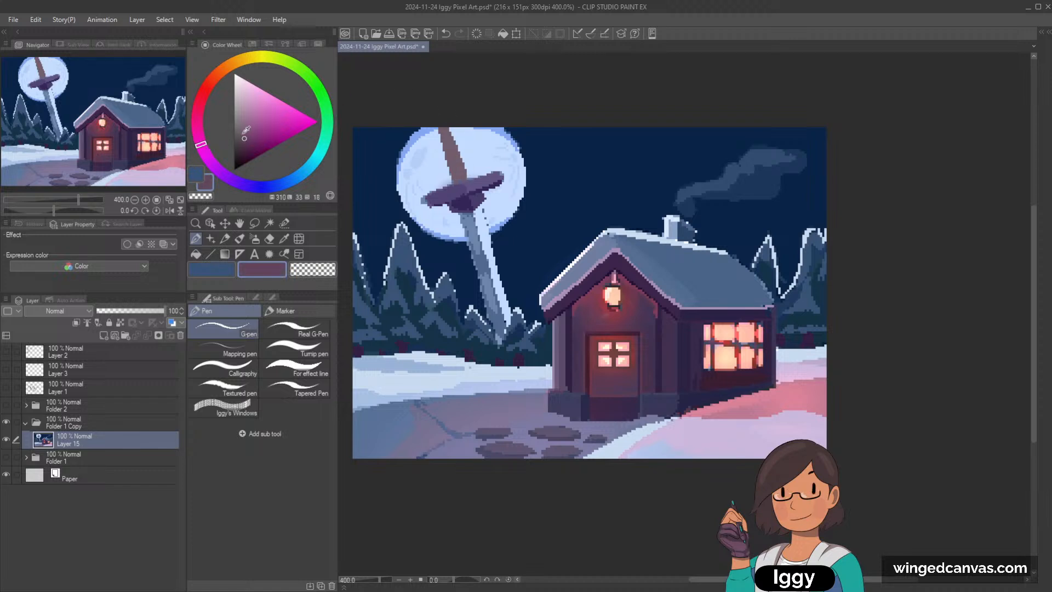
pyautogui.moveTo(446, 144); pyautogui.dragTo(462, 177)
pyautogui.hotkey('ctrl', 'z')
pyautogui.click(241, 144)
pyautogui.moveTo(444, 132); pyautogui.dragTo(461, 172)
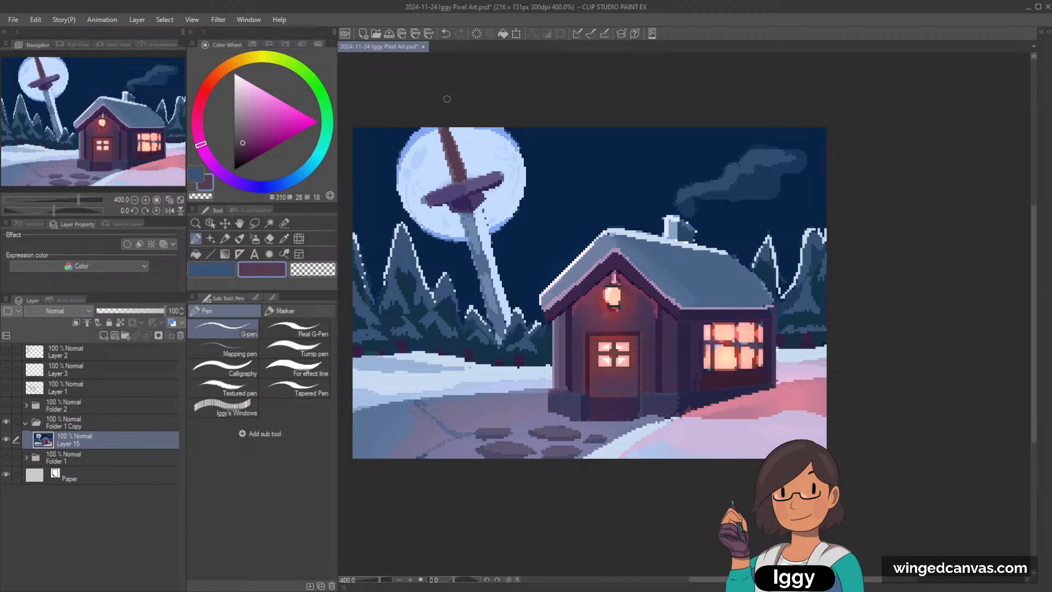
# Step: Sample the night sky's dark navy and add a new layer above the painting with its blending mode set to Multiply
pyautogui.scroll(-3, 604, 328)
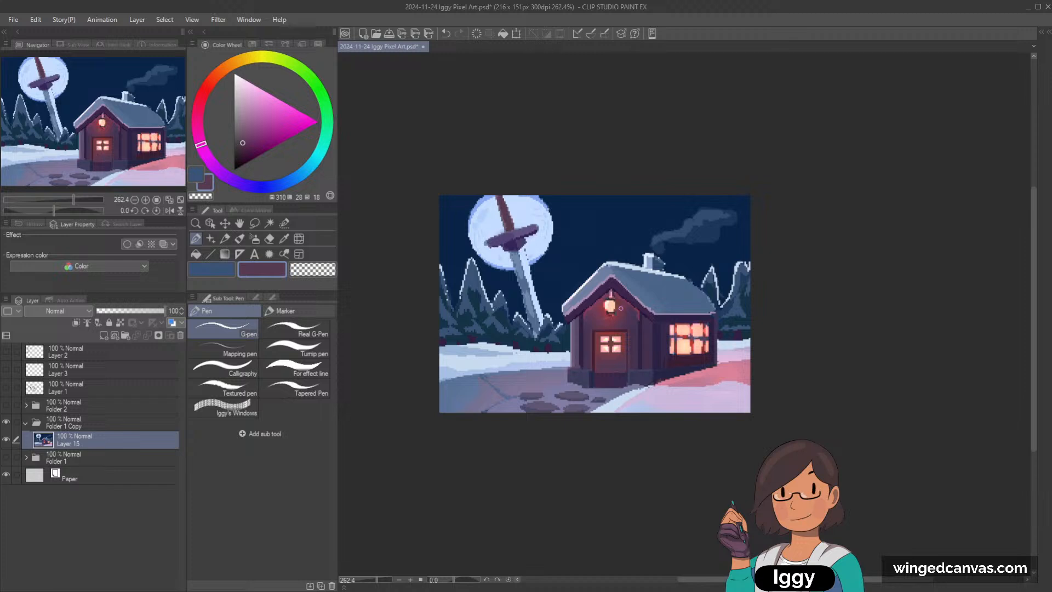
pyautogui.scroll(2, 708, 258)
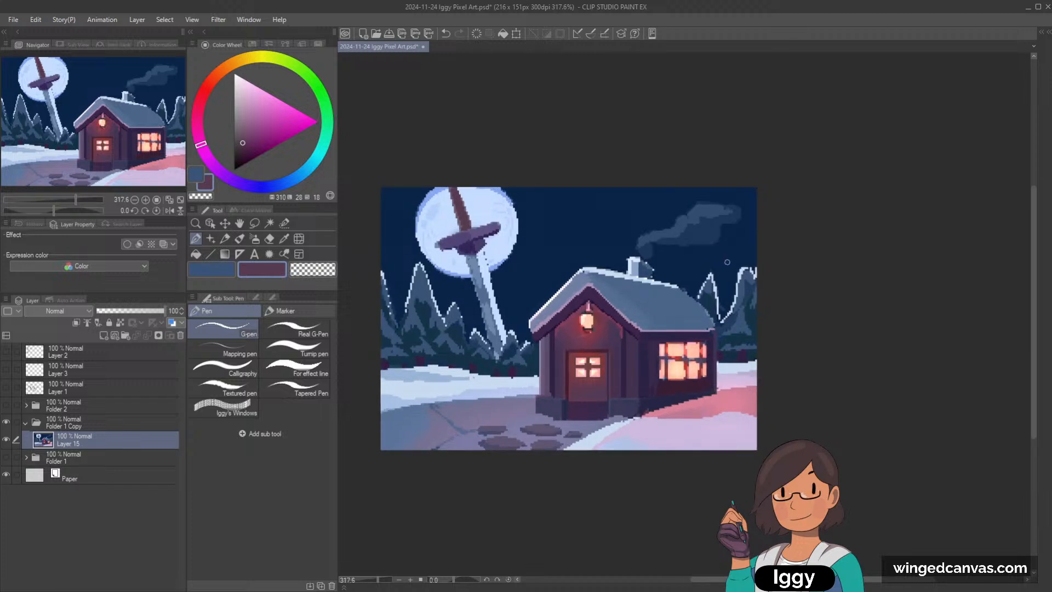
pyautogui.scroll(1, 728, 262)
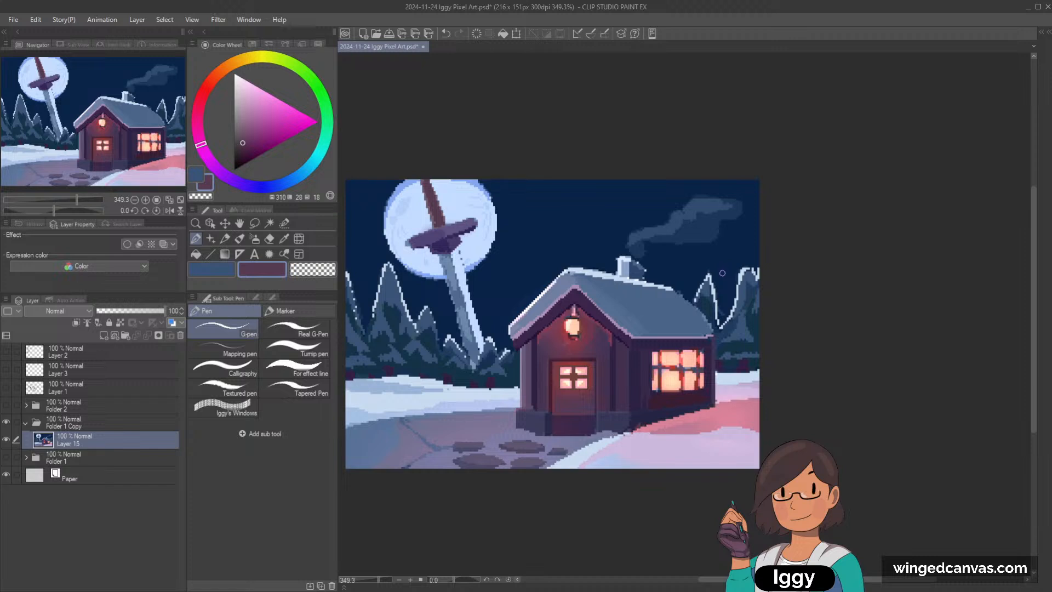
pyautogui.scroll(-1, 718, 276)
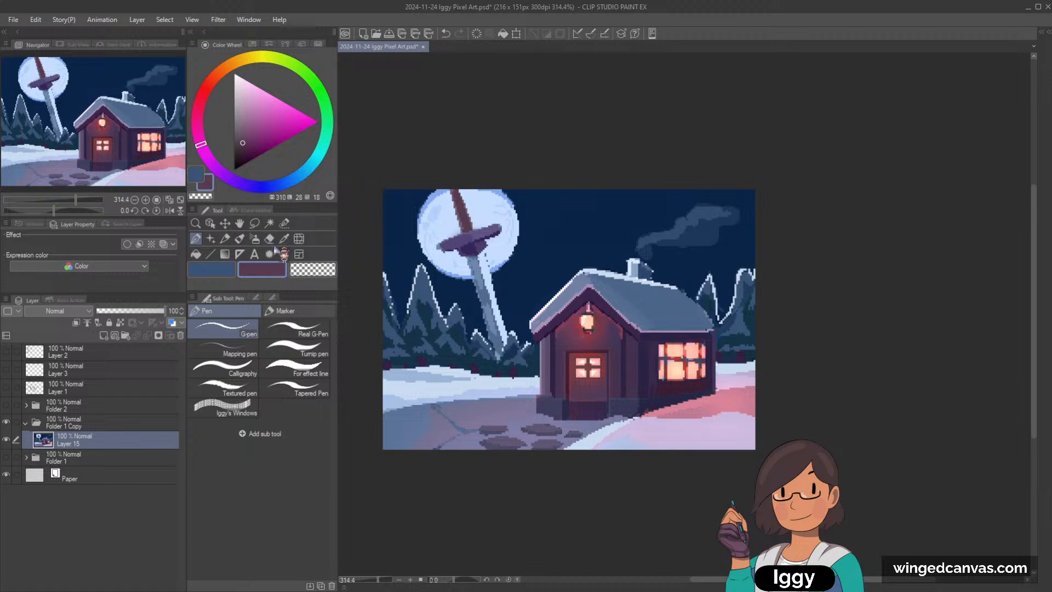
pyautogui.scroll(1, 565, 282)
pyautogui.keyDown('alt'); pyautogui.click(558, 231); pyautogui.keyUp('alt')
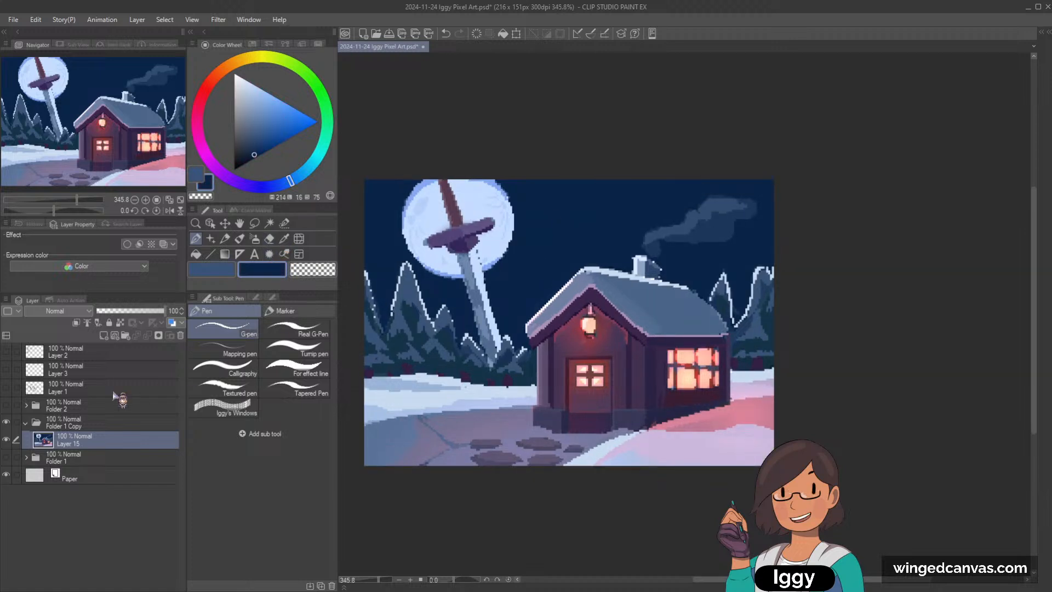
pyautogui.click(103, 335)
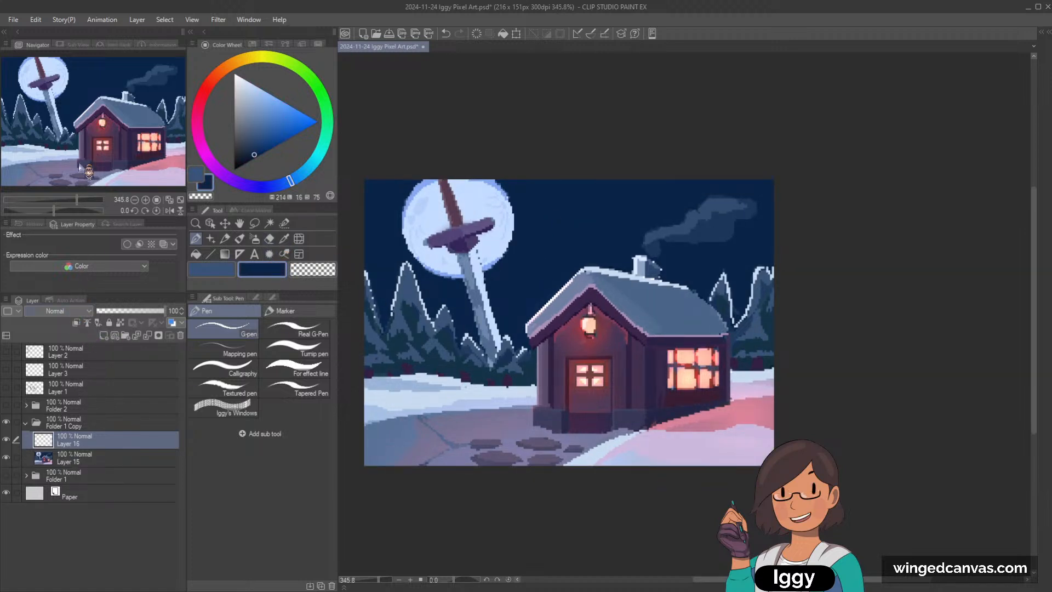
pyautogui.click(56, 44)
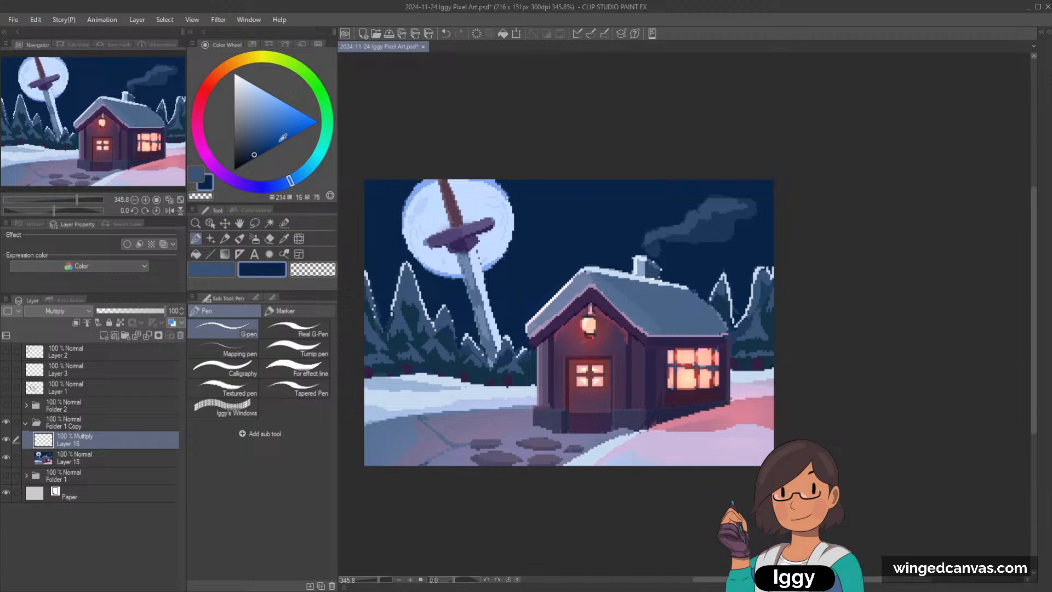
# Step: Shade the night sky with a large Soft airbrush in a medium blue on the Multiply layer
pyautogui.click(255, 239)
pyautogui.press(']')
pyautogui.press(']')
pyautogui.hotkey('ctrl', 'z')
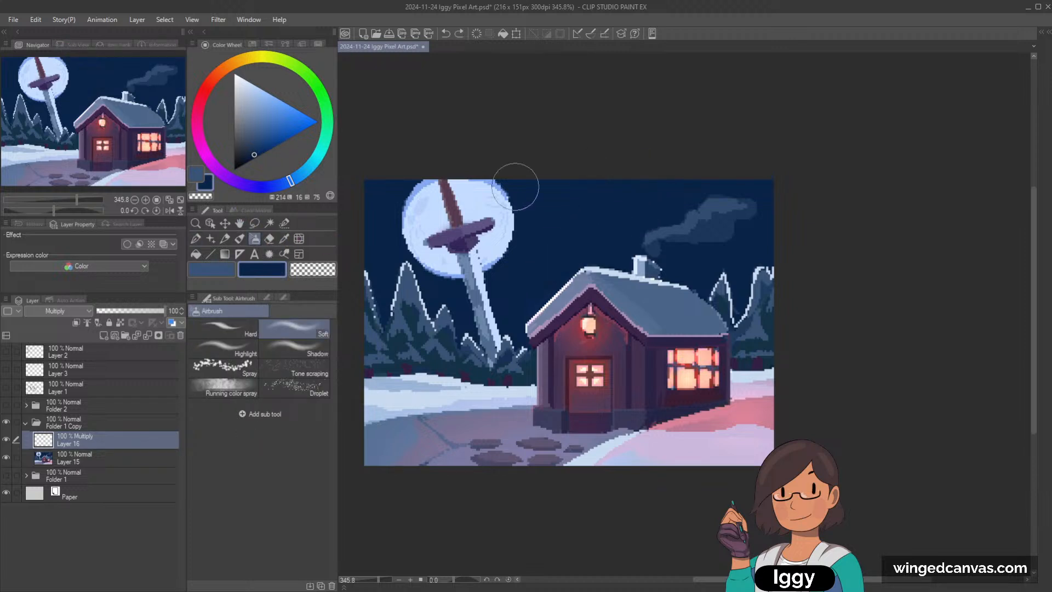
pyautogui.click(259, 126)
pyautogui.press(']')
pyautogui.press(']')
pyautogui.press(']')
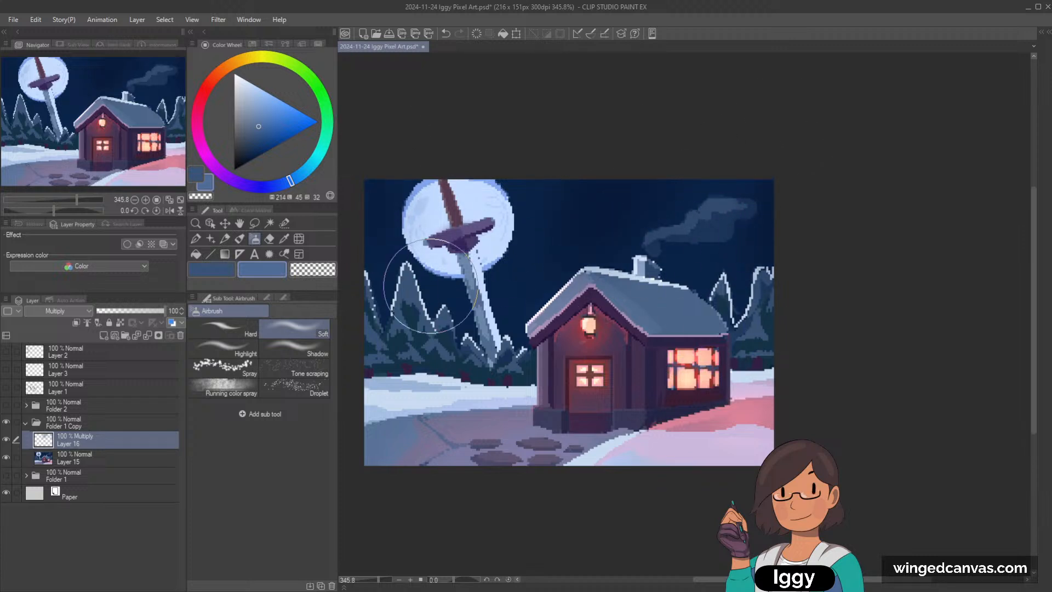
pyautogui.keyDown('alt'); pyautogui.click(603, 183); pyautogui.keyUp('alt')
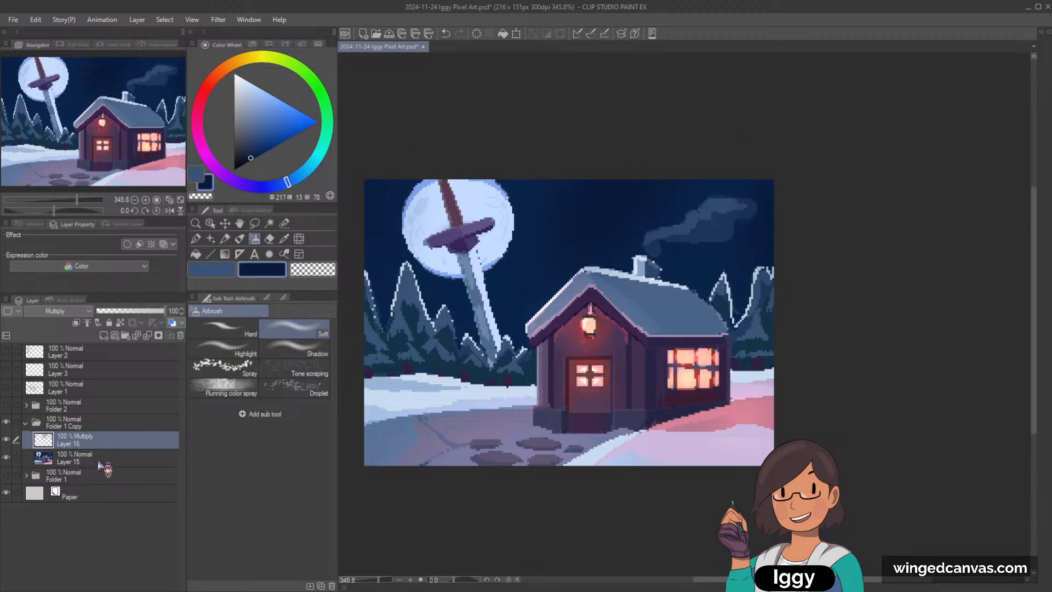
# Step: Delete the Multiply layer and return to the G-pen on the painting layer
pyautogui.click(99, 462)
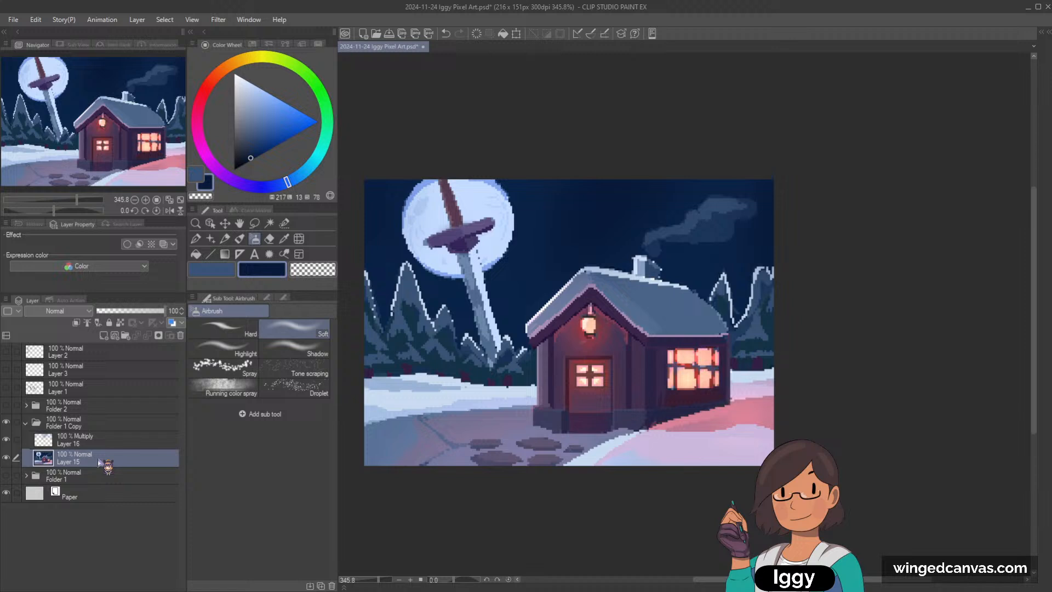
pyautogui.click(78, 439)
pyautogui.press('Delete')
pyautogui.click(196, 239)
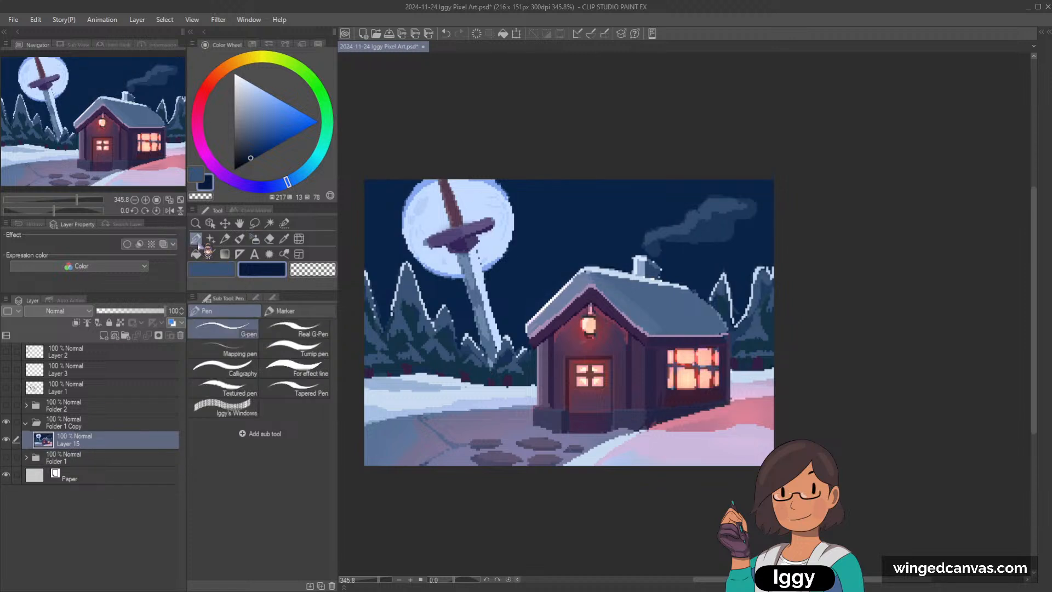
# Step: Paint a dark navy streak in the sky between the moon and the chimney, softening it with the Soft airbrush
pyautogui.scroll(1, 528, 211)
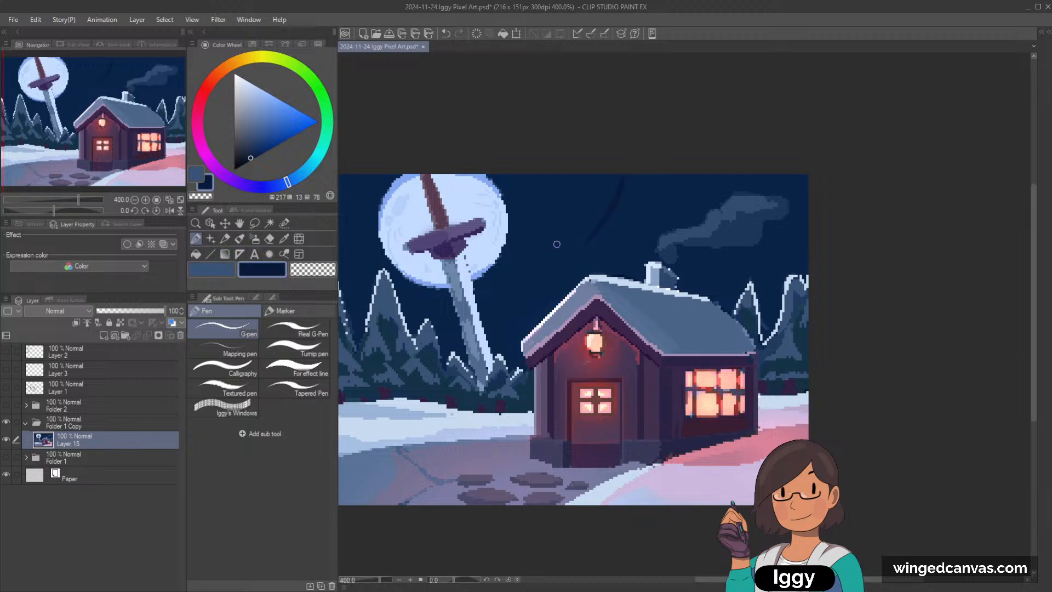
pyautogui.click(254, 239)
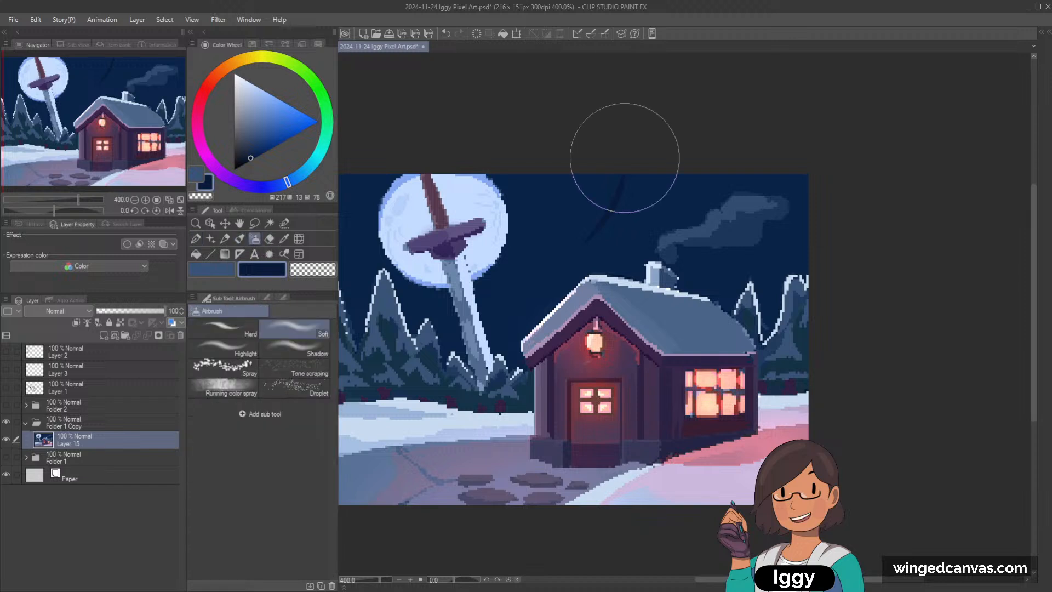
pyautogui.keyDown('alt'); pyautogui.click(620, 190); pyautogui.keyUp('alt')
pyautogui.press('[')
pyautogui.press('[')
pyautogui.press('[')
pyautogui.press('[')
pyautogui.moveTo(611, 161); pyautogui.dragTo(552, 249)
pyautogui.keyDown('alt'); pyautogui.click(590, 193); pyautogui.keyUp('alt')
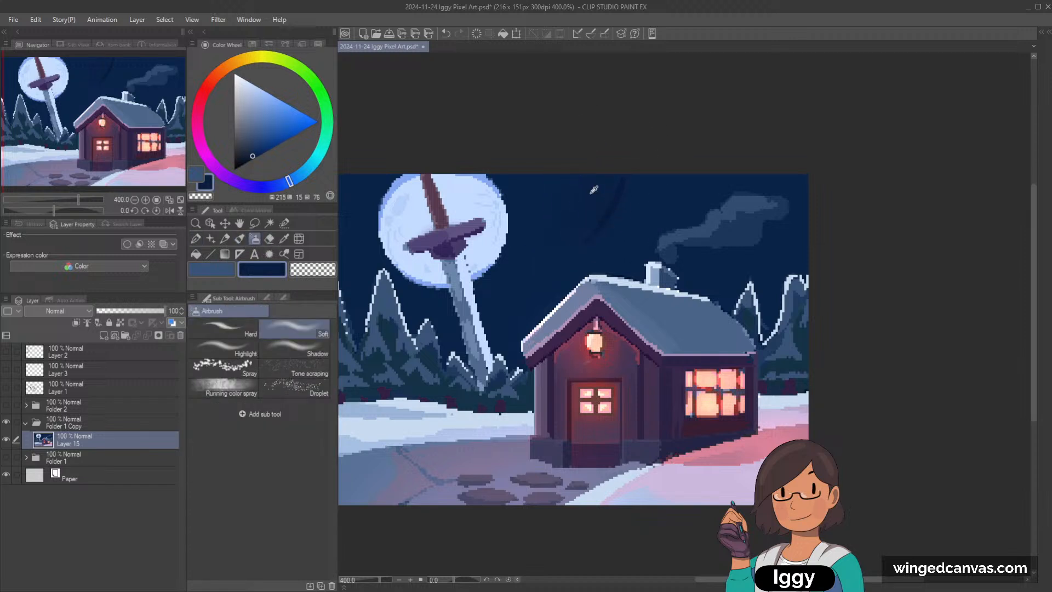
pyautogui.click(196, 239)
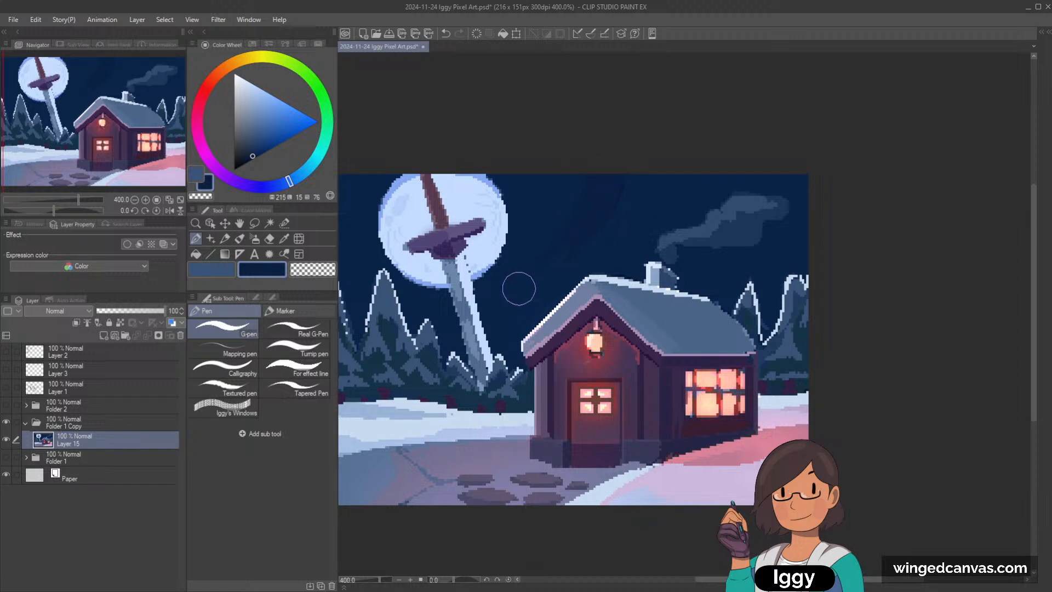
# Step: Try broad dark navy G-pen strokes across the sky above the cottage roof, undoing the last stroke
pyautogui.click(219, 274)
pyautogui.keyDown('alt'); pyautogui.click(620, 193); pyautogui.keyUp('alt')
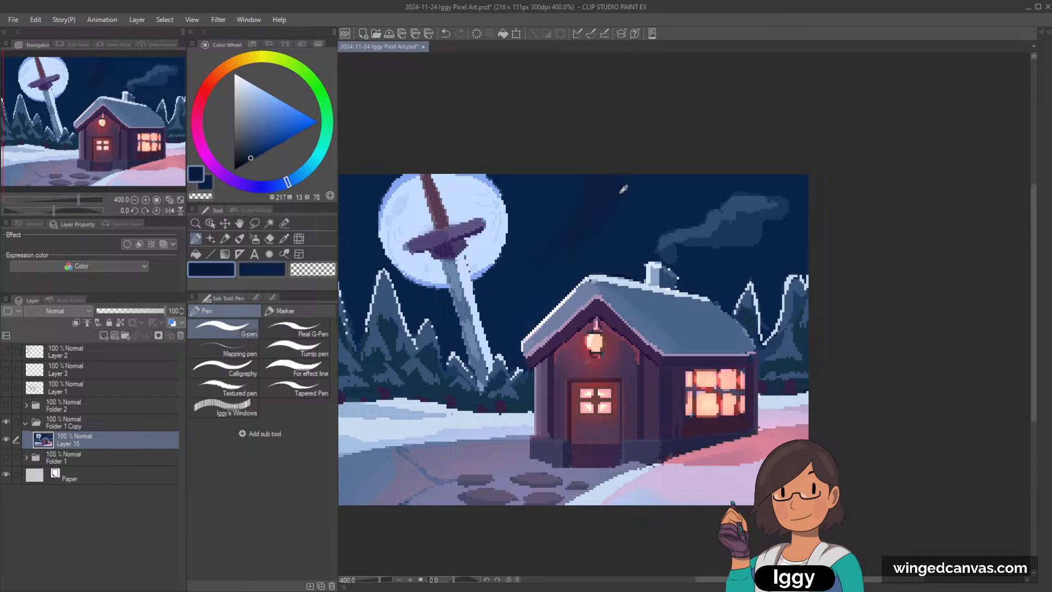
pyautogui.moveTo(638, 171); pyautogui.dragTo(605, 235)
pyautogui.hotkey('ctrl', 'z')
pyautogui.scroll(2, 601, 214)
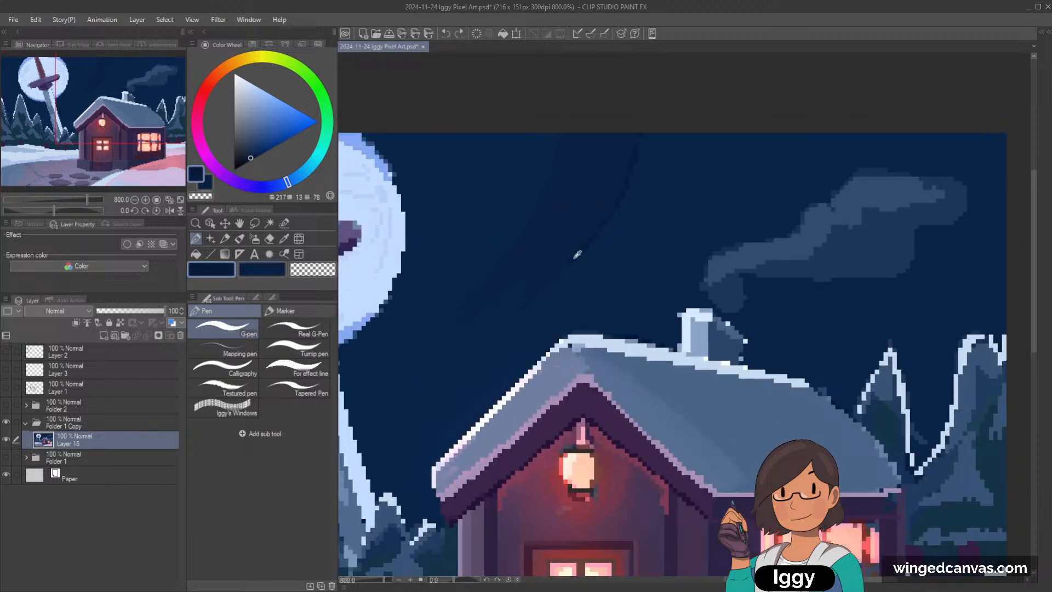
pyautogui.scroll(-2, 736, 118)
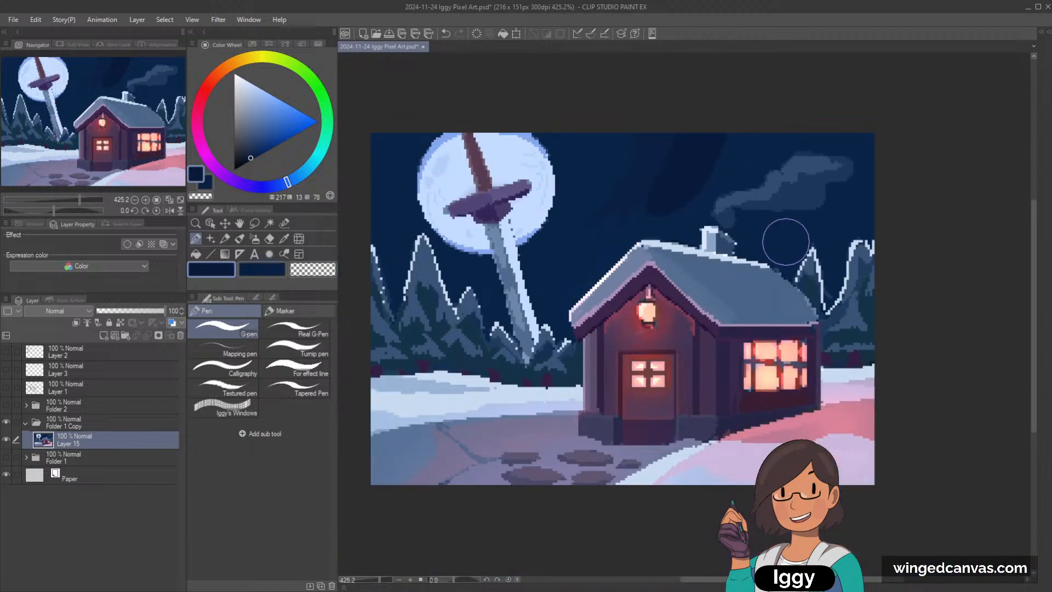
pyautogui.keyDown('alt'); pyautogui.click(628, 229); pyautogui.keyUp('alt')
pyautogui.moveTo(647, 202); pyautogui.dragTo(674, 191)
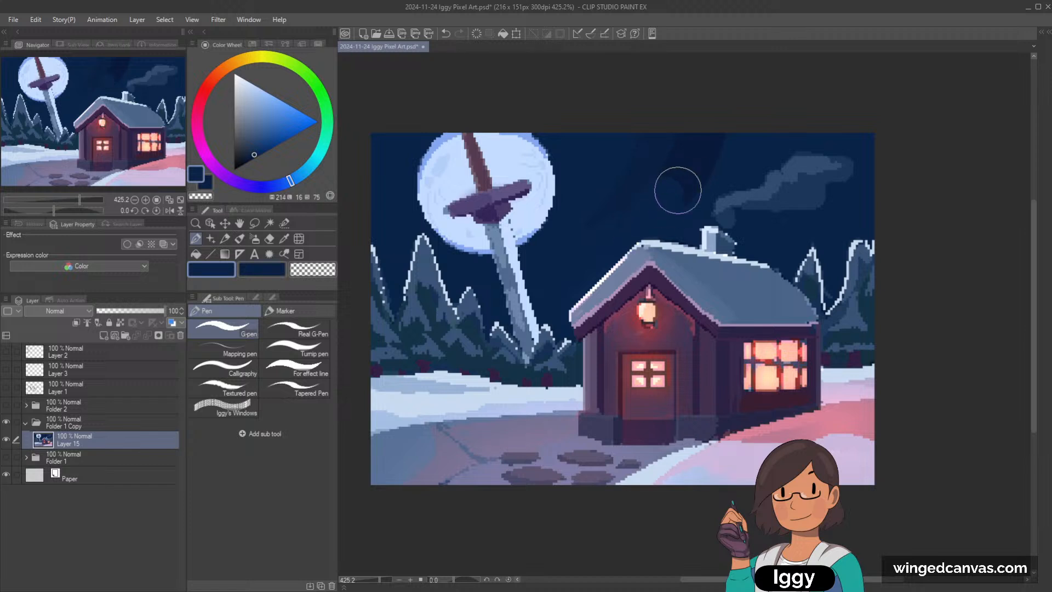
pyautogui.hotkey('ctrl', 'z')
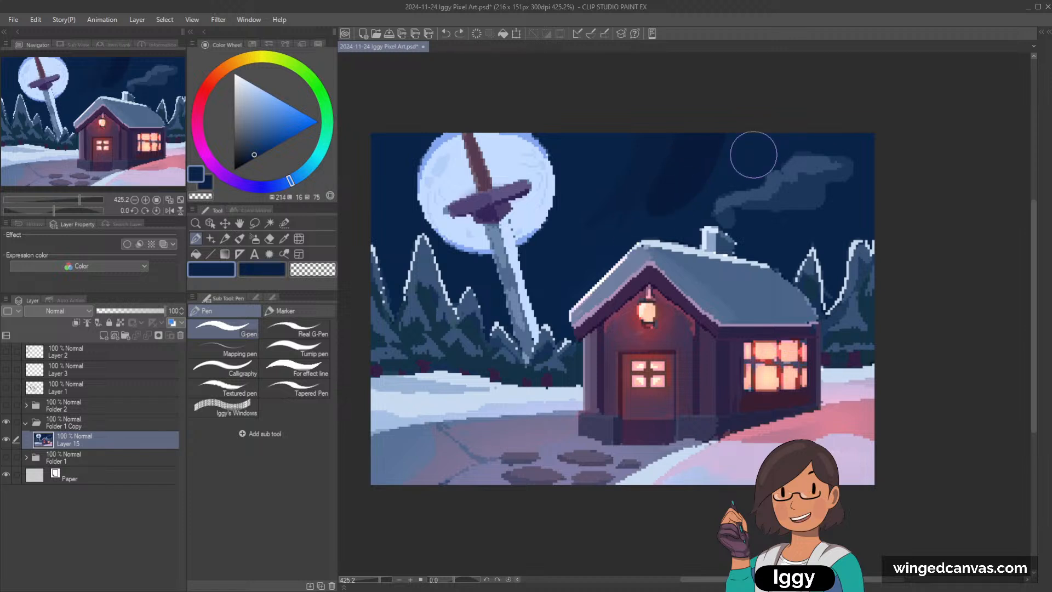
# Step: Paint the sampled sky navy over the dark streaks above the roof and undo the painting over the chimney smoke
pyautogui.scroll(-1, 754, 155)
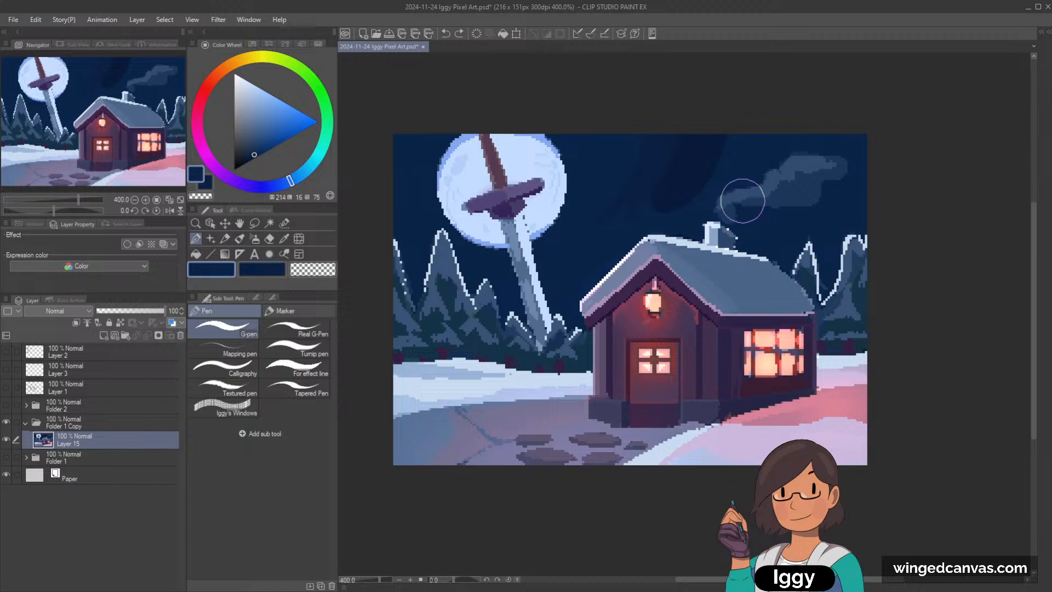
pyautogui.scroll(-2, 751, 126)
pyautogui.moveTo(132, 148); pyautogui.dragTo(159, 143)
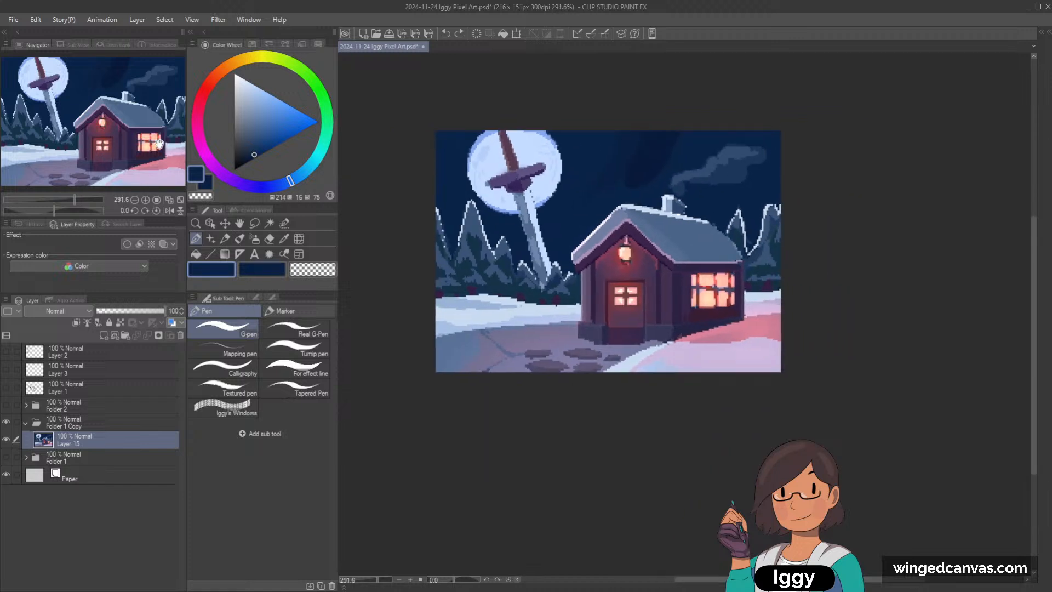
pyautogui.scroll(1, 735, 115)
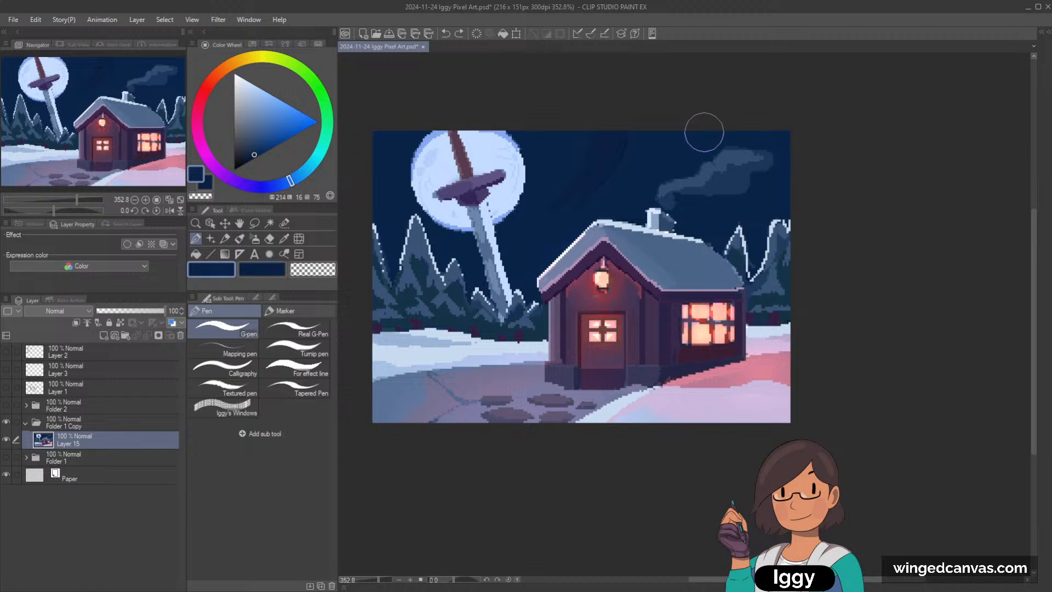
pyautogui.keyDown('alt'); pyautogui.click(601, 155); pyautogui.keyUp('alt')
pyautogui.moveTo(636, 167); pyautogui.dragTo(654, 177)
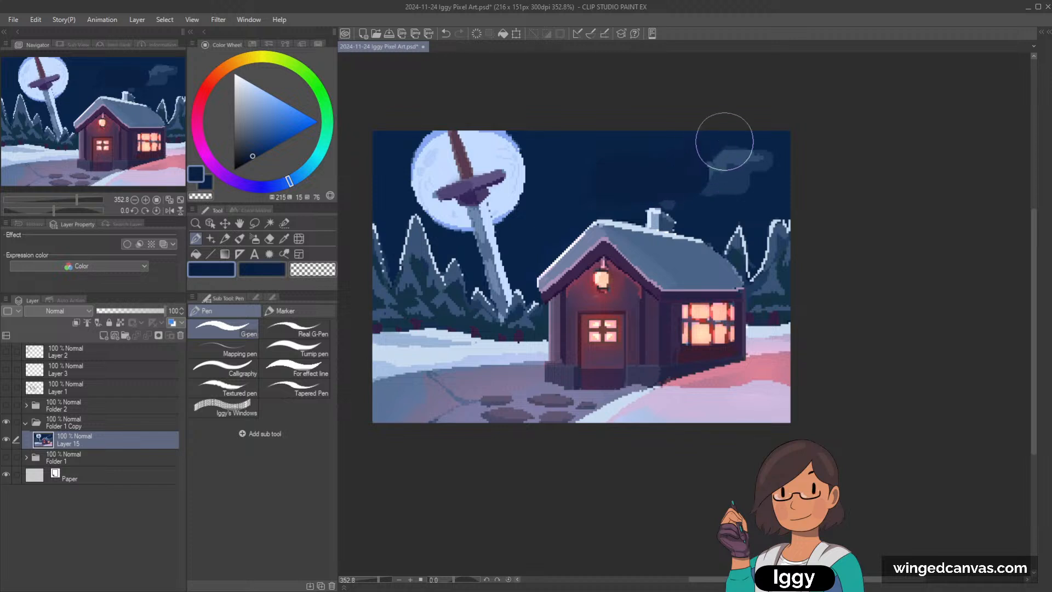
pyautogui.hotkey('ctrl', 'z')
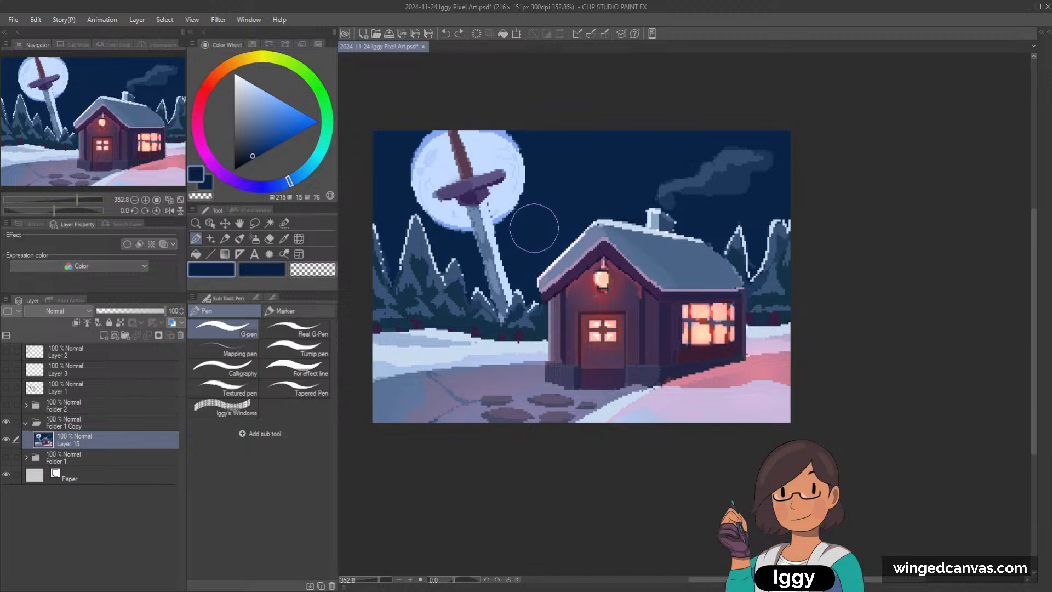
# Step: Mix a darker navy and rough in a mountain ridge between the sword blade and the cottage roof
pyautogui.moveTo(535, 229)
pyautogui.mouseDown()
pyautogui.moveTo(568, 221)
pyautogui.moveTo(559, 219)
pyautogui.mouseUp()
pyautogui.click(273, 270)
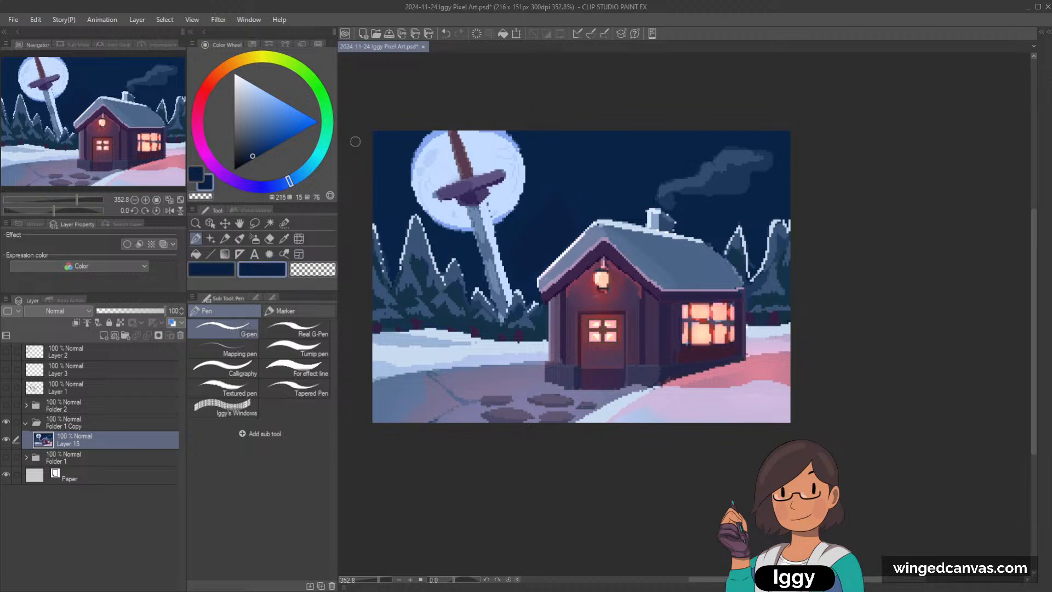
pyautogui.click(251, 160)
pyautogui.moveTo(518, 244)
pyautogui.mouseDown()
pyautogui.moveTo(562, 198)
pyautogui.moveTo(514, 247)
pyautogui.moveTo(563, 200)
pyautogui.moveTo(584, 216)
pyautogui.mouseUp()
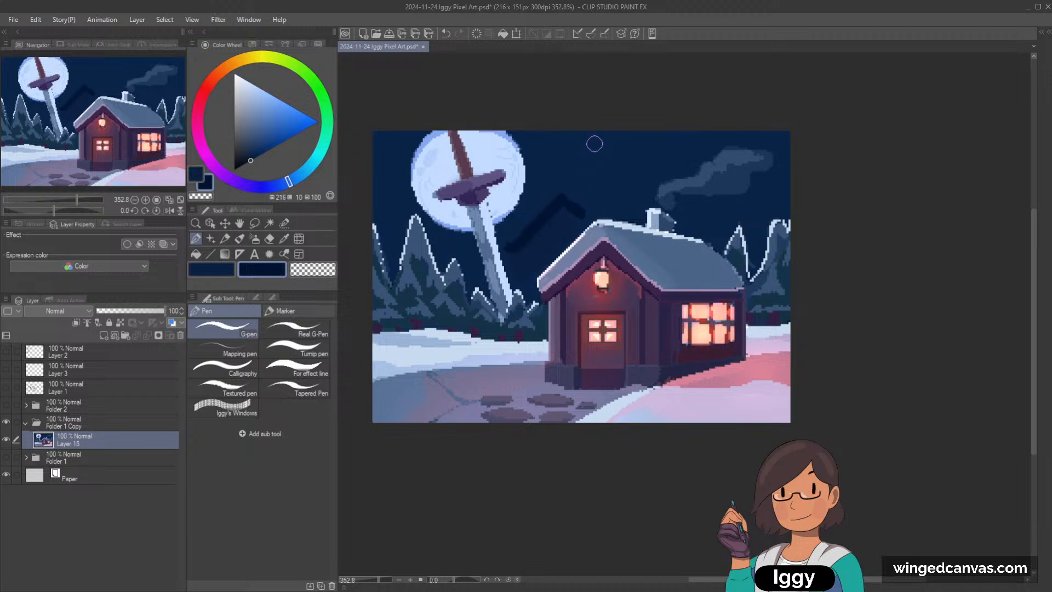
pyautogui.press(']')
pyautogui.moveTo(564, 204)
pyautogui.mouseDown()
pyautogui.moveTo(516, 256)
pyautogui.moveTo(559, 228)
pyautogui.mouseUp()
pyautogui.hotkey('ctrl', 'z')
pyautogui.moveTo(547, 230)
pyautogui.mouseDown()
pyautogui.moveTo(527, 258)
pyautogui.moveTo(545, 237)
pyautogui.mouseUp()
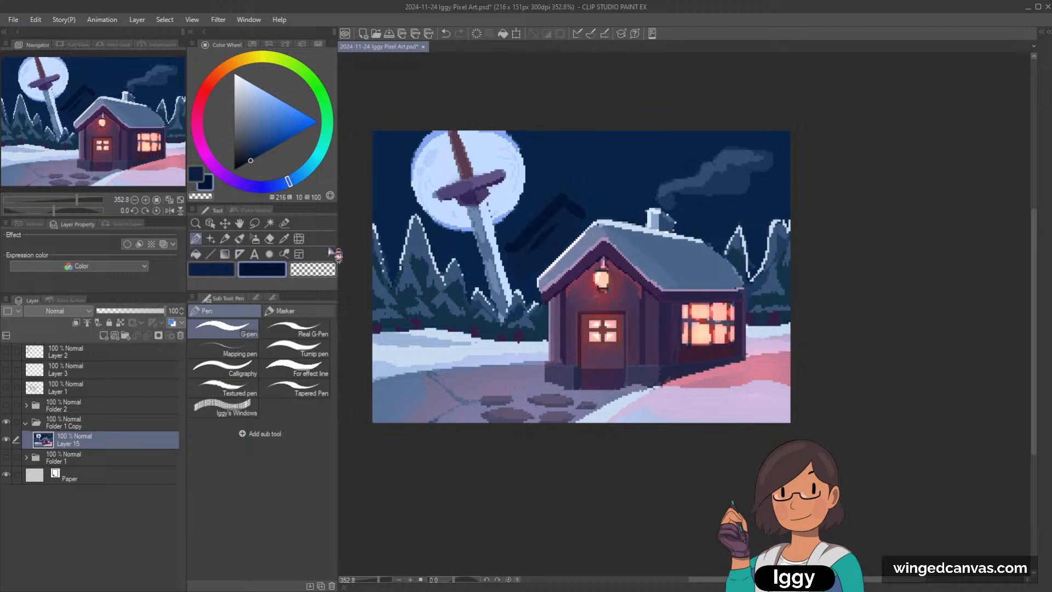
# Step: Blend a slightly lighter navy with the Soft airbrush, sample it for the G-pen, and undo the darker ridge strokes
pyautogui.click(254, 238)
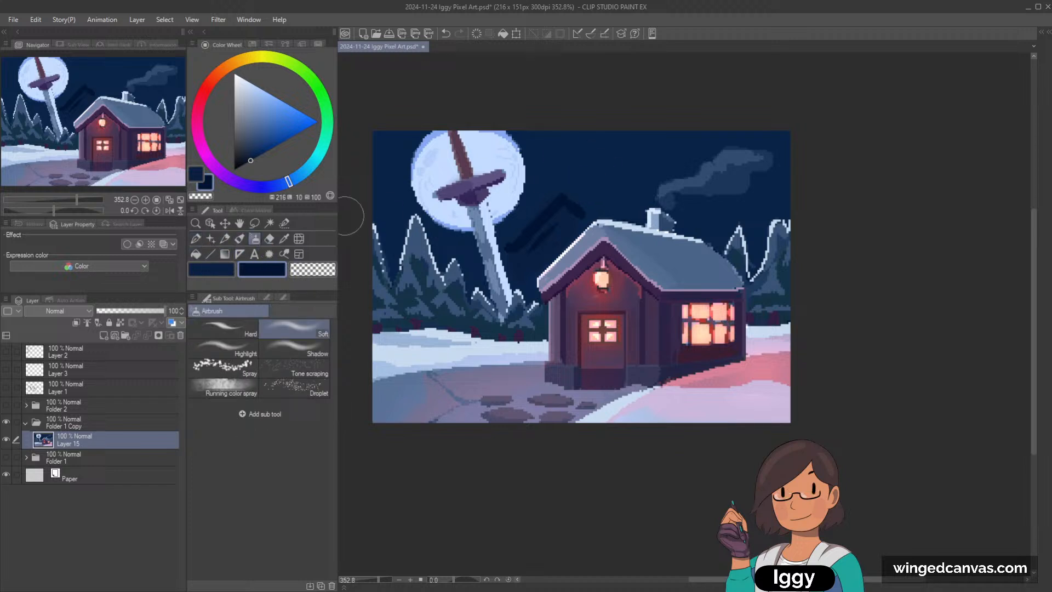
pyautogui.keyDown('alt'); pyautogui.click(612, 154); pyautogui.keyUp('alt')
pyautogui.click(196, 239)
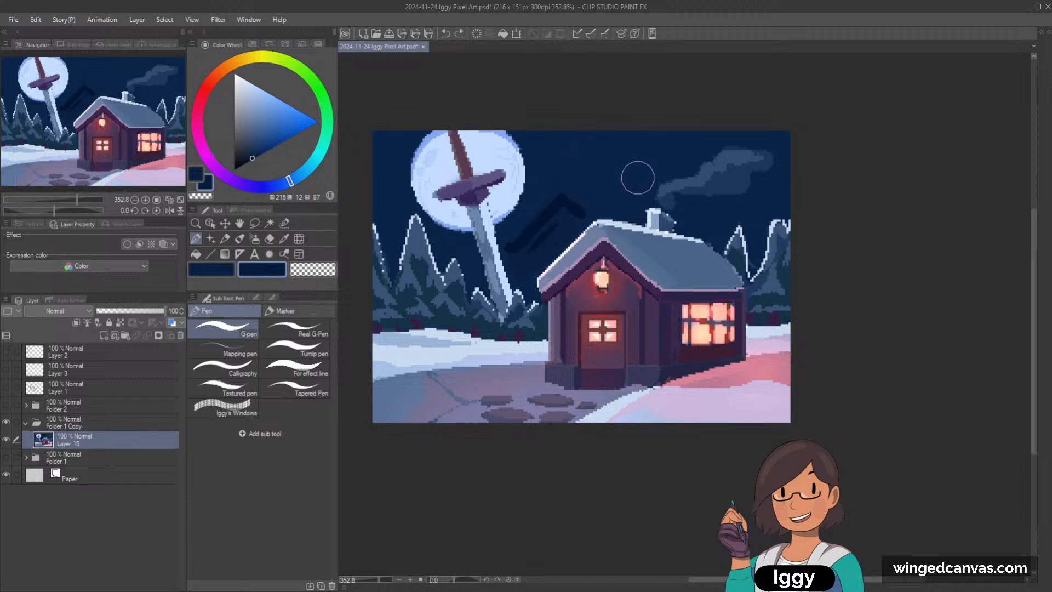
pyautogui.hotkey('ctrl', 'z')
pyautogui.hotkey('ctrl', 'z')
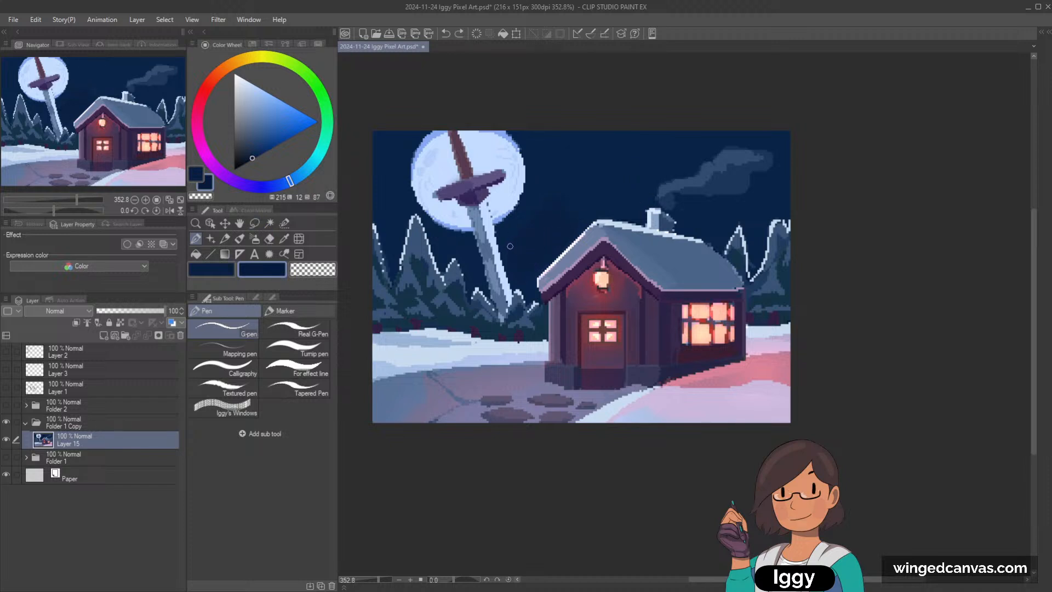
# Step: Paint distant navy mountain silhouettes across the sky behind the trees and cottage, enlarging the brush for the fill
pyautogui.moveTo(567, 206); pyautogui.dragTo(584, 216)
pyautogui.press(']')
pyautogui.press(']')
pyautogui.press(']')
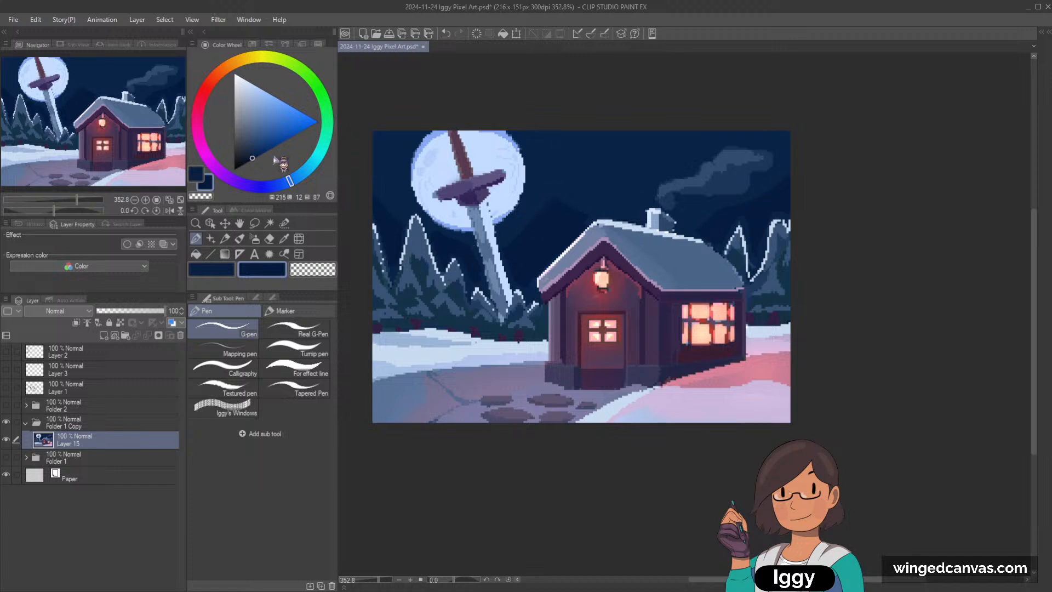
# Step: Mix a muted grey-purple and paint the ridge of the mountain beside the cottage roof, trimming it with the mountain navy
pyautogui.click(255, 138)
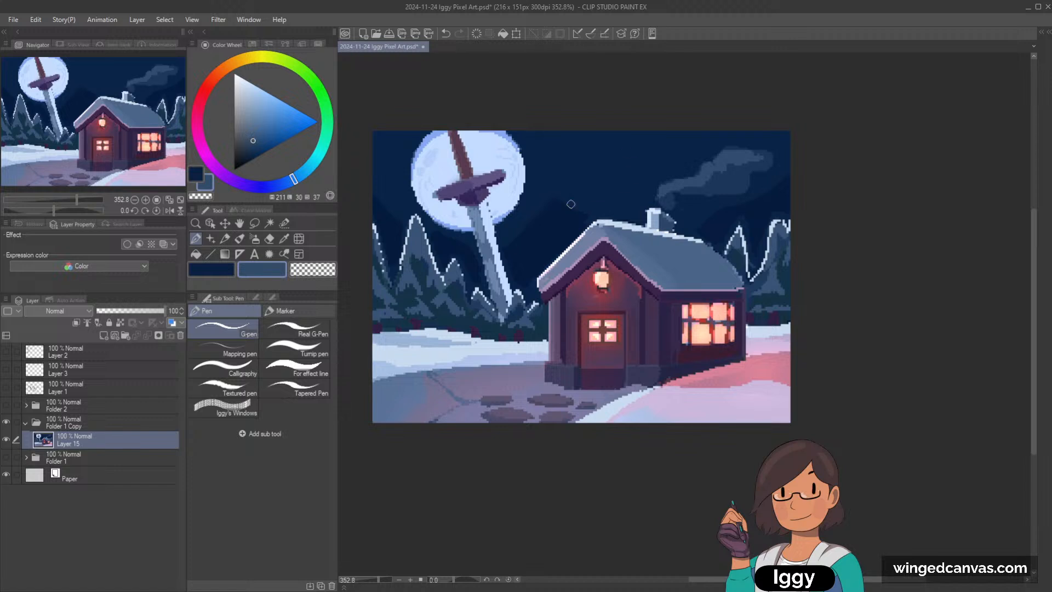
pyautogui.click(299, 176)
pyautogui.click(247, 139)
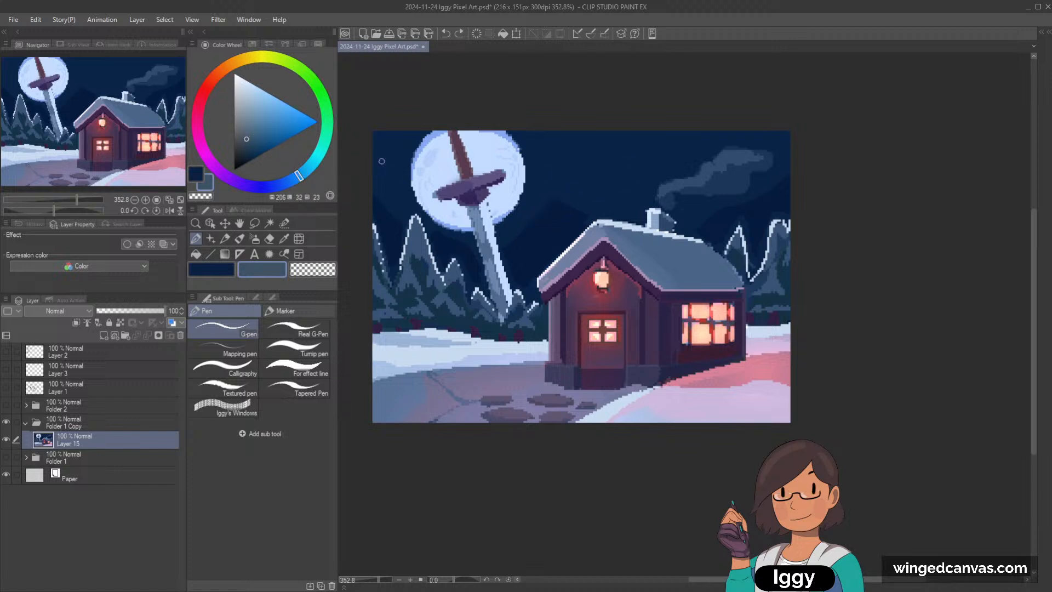
pyautogui.click(270, 187)
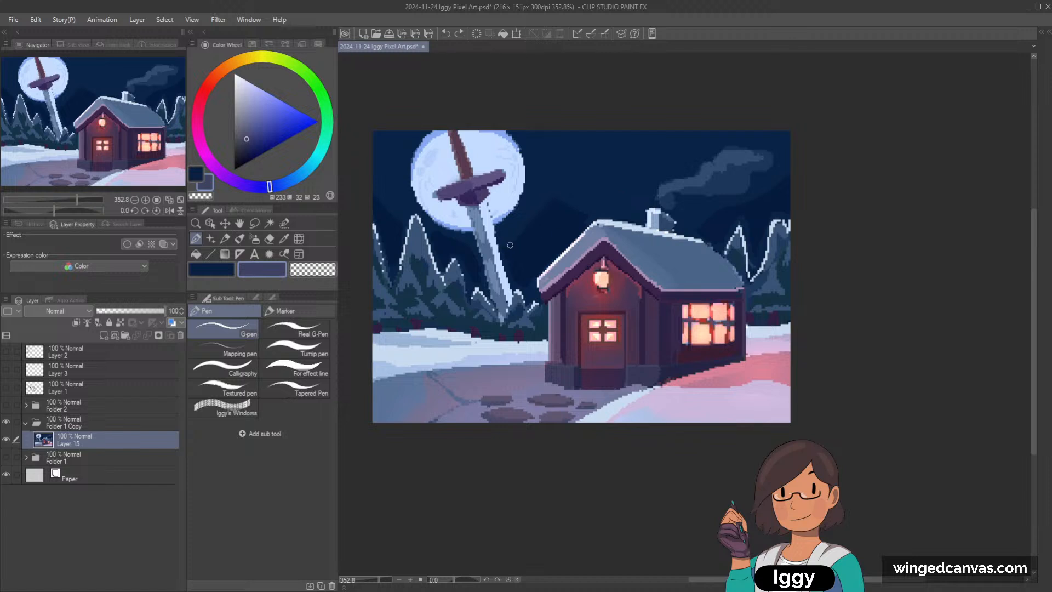
pyautogui.moveTo(511, 244); pyautogui.dragTo(554, 201)
pyautogui.moveTo(516, 241); pyautogui.dragTo(558, 203)
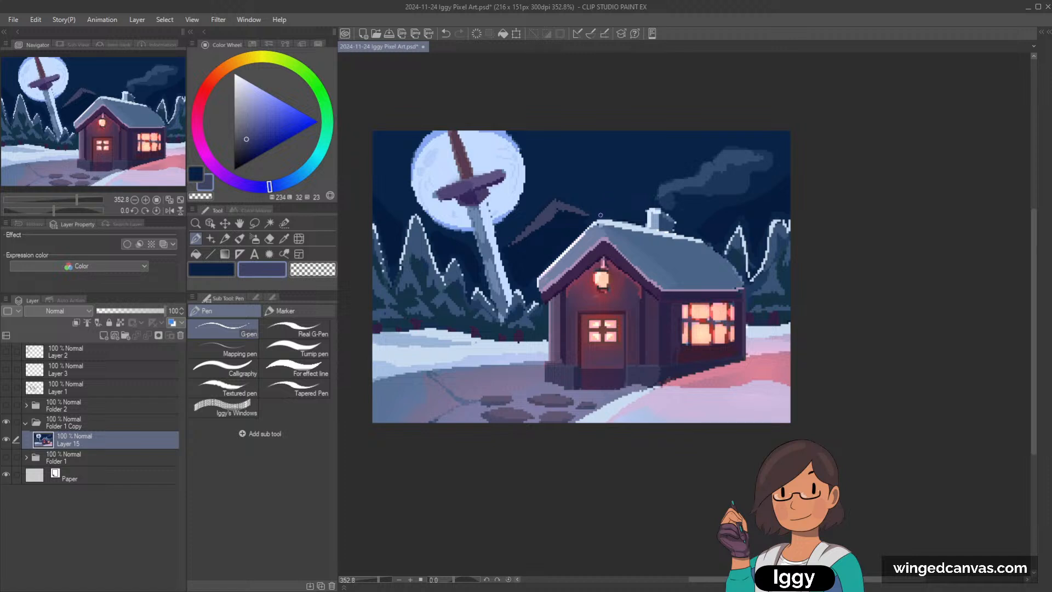
pyautogui.keyDown('alt'); pyautogui.click(556, 229); pyautogui.keyUp('alt')
pyautogui.moveTo(551, 217); pyautogui.dragTo(519, 243)
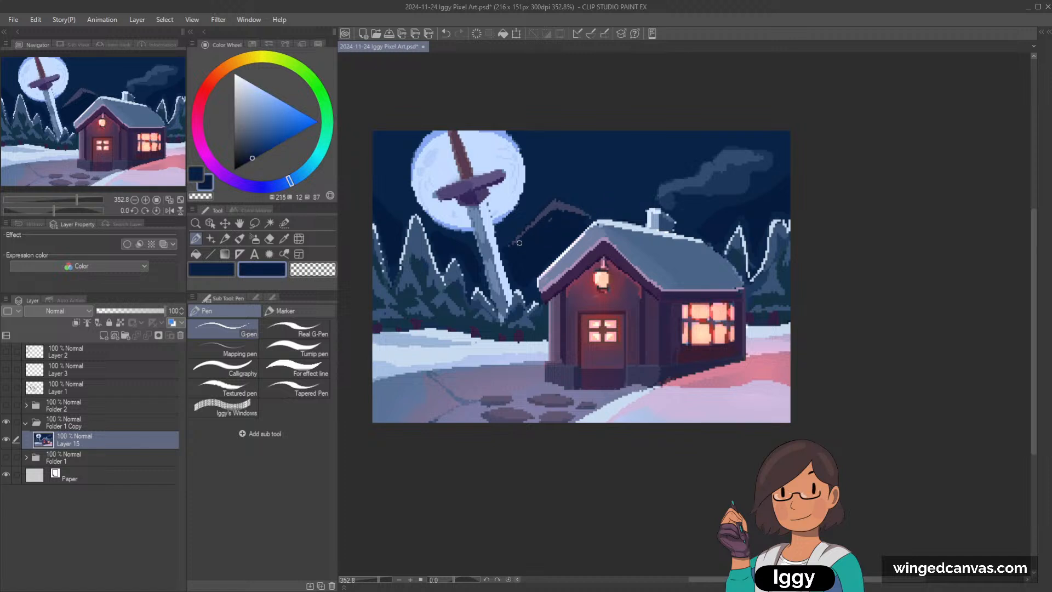
# Step: Paint grey-purple ridge lines on the mountains behind the sword and beyond the chimney, then resample the mountain navy
pyautogui.keyDown('alt'); pyautogui.click(549, 209); pyautogui.keyUp('alt')
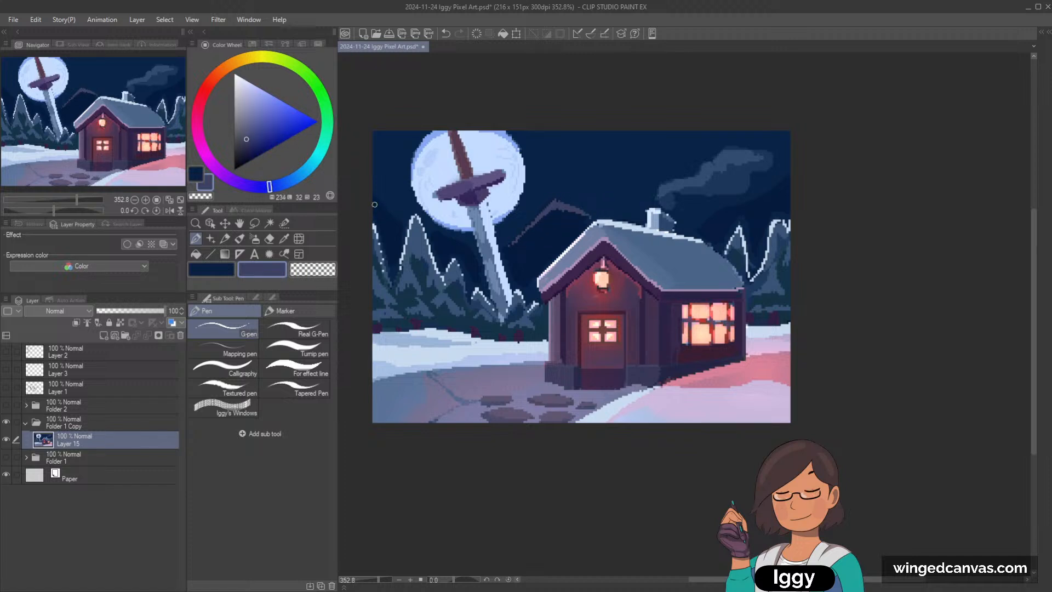
pyautogui.moveTo(400, 225); pyautogui.dragTo(376, 198)
pyautogui.moveTo(436, 233); pyautogui.dragTo(470, 250)
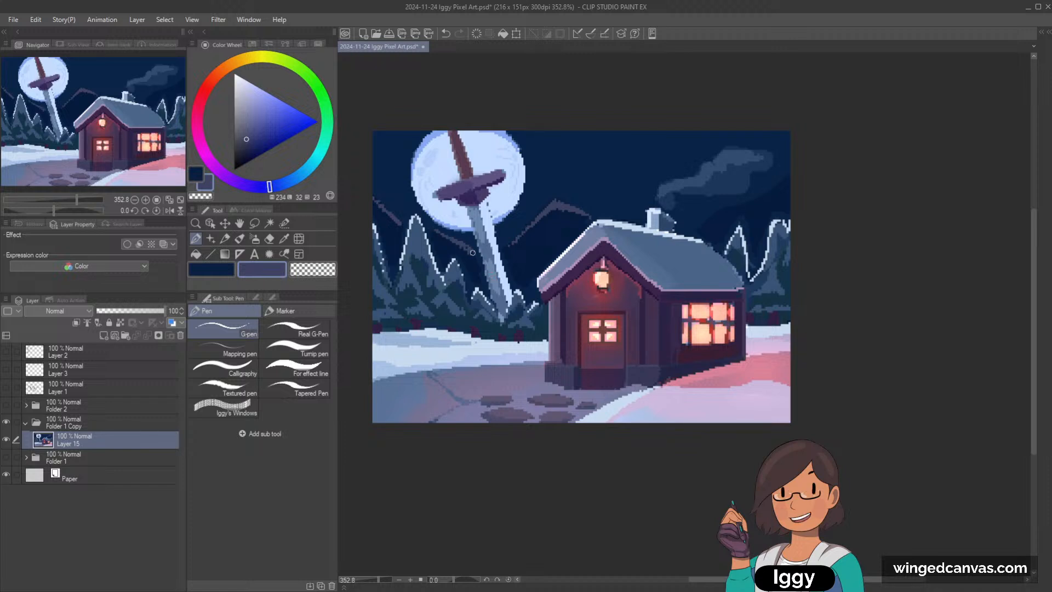
pyautogui.moveTo(698, 227); pyautogui.dragTo(720, 208)
pyautogui.moveTo(759, 201); pyautogui.dragTo(807, 164)
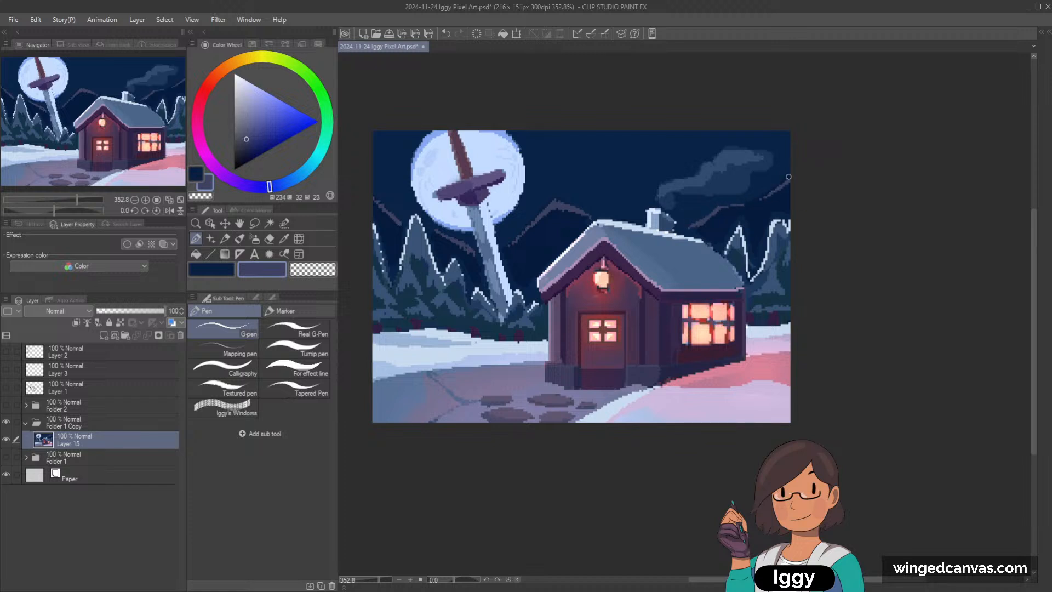
pyautogui.moveTo(756, 202); pyautogui.dragTo(787, 178)
pyautogui.keyDown('alt'); pyautogui.click(531, 238); pyautogui.keyUp('alt')
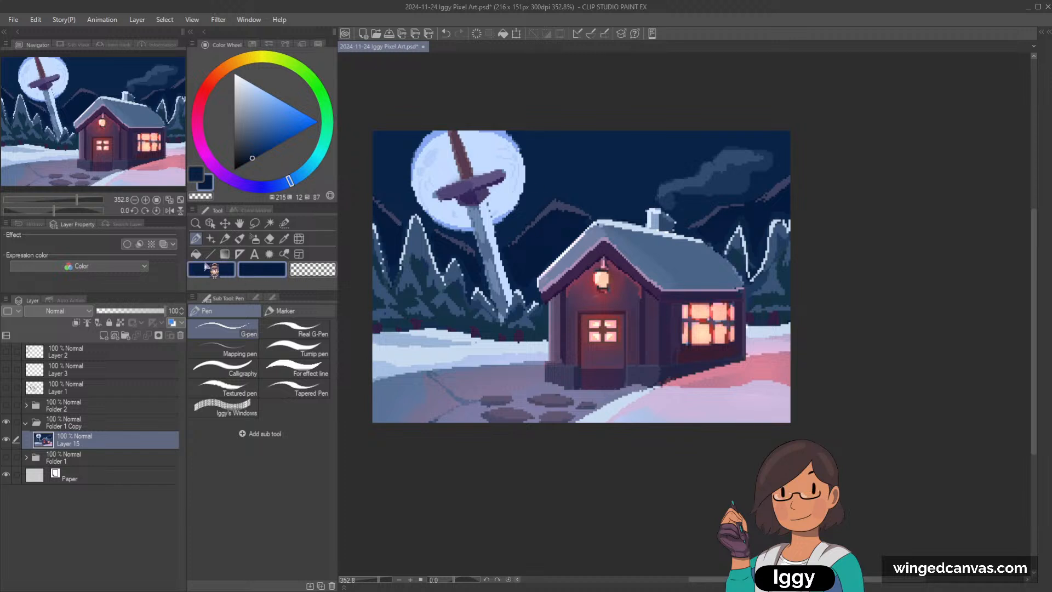
# Step: Undo the last stroke, sample pale blue from the moon, and paint small stars beside the moon and above the mountain ridge
pyautogui.hotkey('ctrl', 'z')
pyautogui.keyDown('alt'); pyautogui.click(453, 160); pyautogui.keyUp('alt')
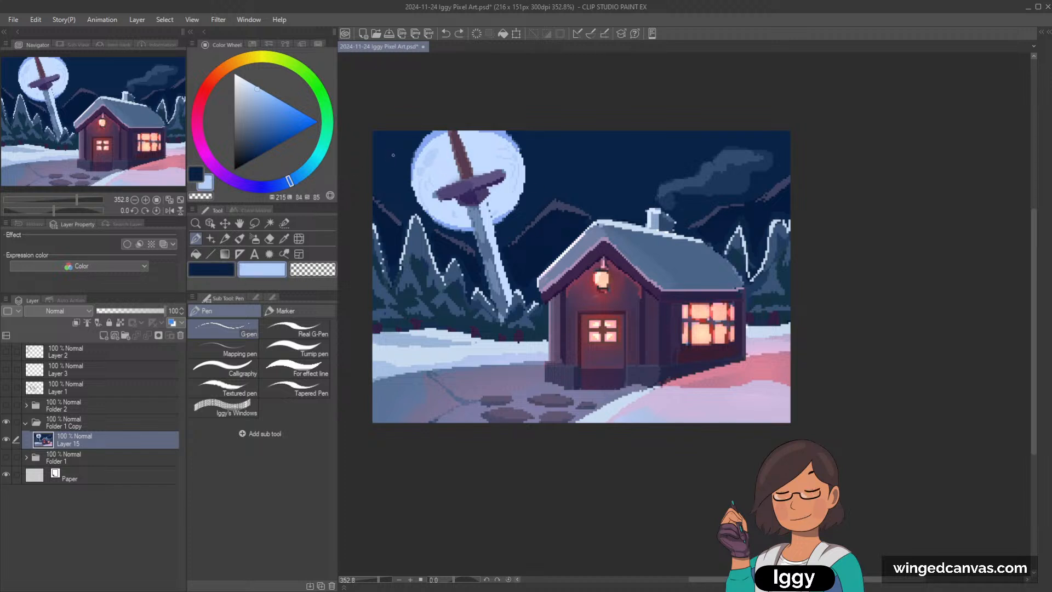
pyautogui.moveTo(381, 152); pyautogui.dragTo(382, 160)
pyautogui.click(551, 184)
pyautogui.hotkey('ctrl', 'z')
# Step: Mix a bright turquoise for the shooting star, trying out green and cyan dabs in the sky
pyautogui.click(320, 92)
pyautogui.click(290, 105)
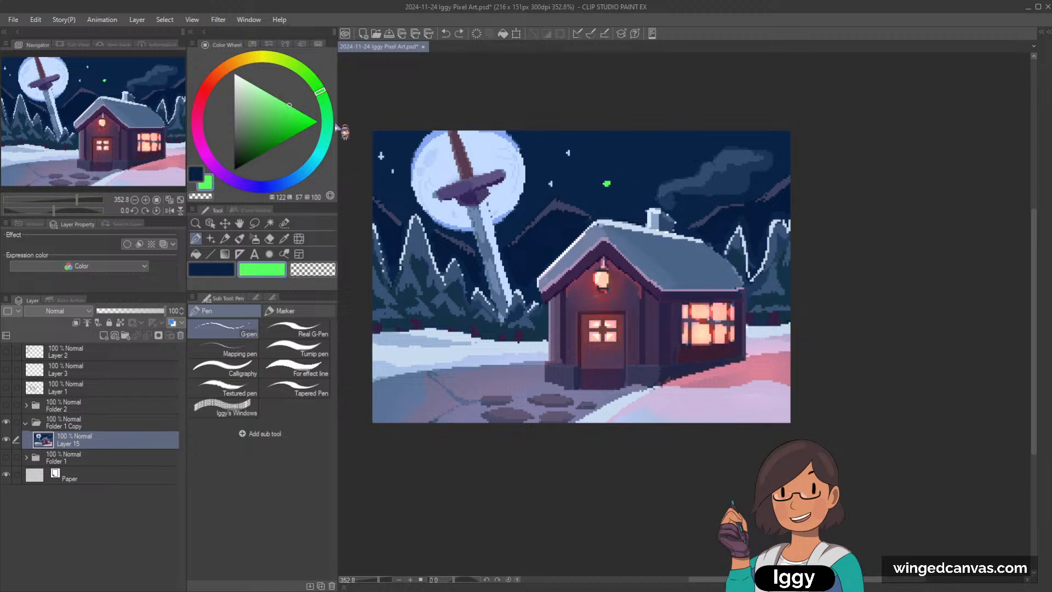
pyautogui.click(318, 155)
pyautogui.click(273, 108)
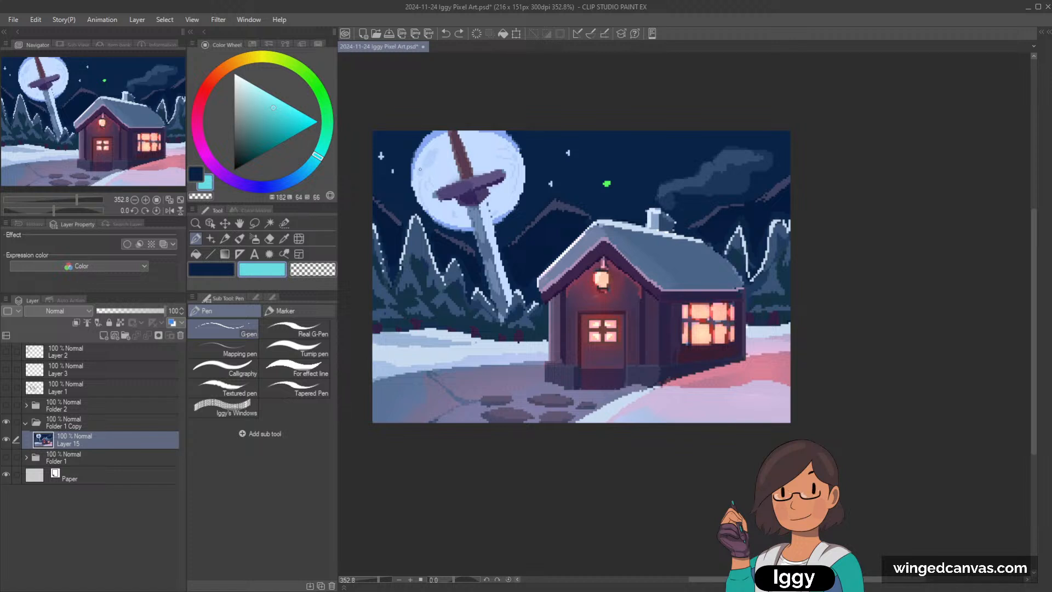
pyautogui.moveTo(319, 156); pyautogui.dragTo(323, 146)
pyautogui.click(277, 103)
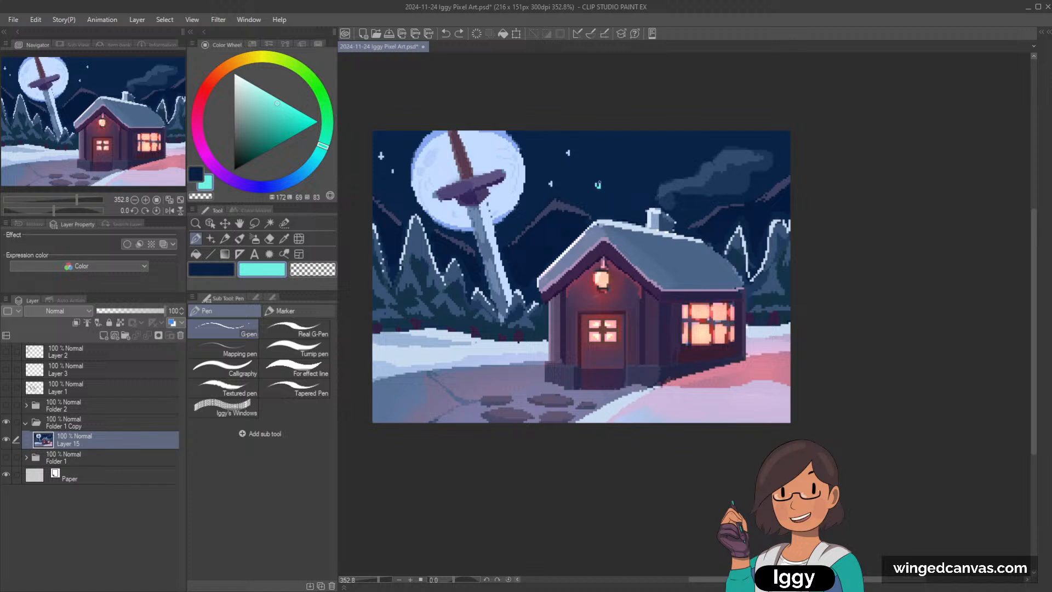
# Step: Paint a turquoise shooting star between the moon and the chimney smoke, with a long curved tail thickened near its head
pyautogui.moveTo(598, 184); pyautogui.dragTo(657, 146)
pyautogui.hotkey('ctrl', 'z')
pyautogui.hotkey('ctrl', 'z')
pyautogui.moveTo(565, 178)
pyautogui.mouseDown()
pyautogui.moveTo(618, 142)
pyautogui.moveTo(725, 132)
pyautogui.mouseUp()
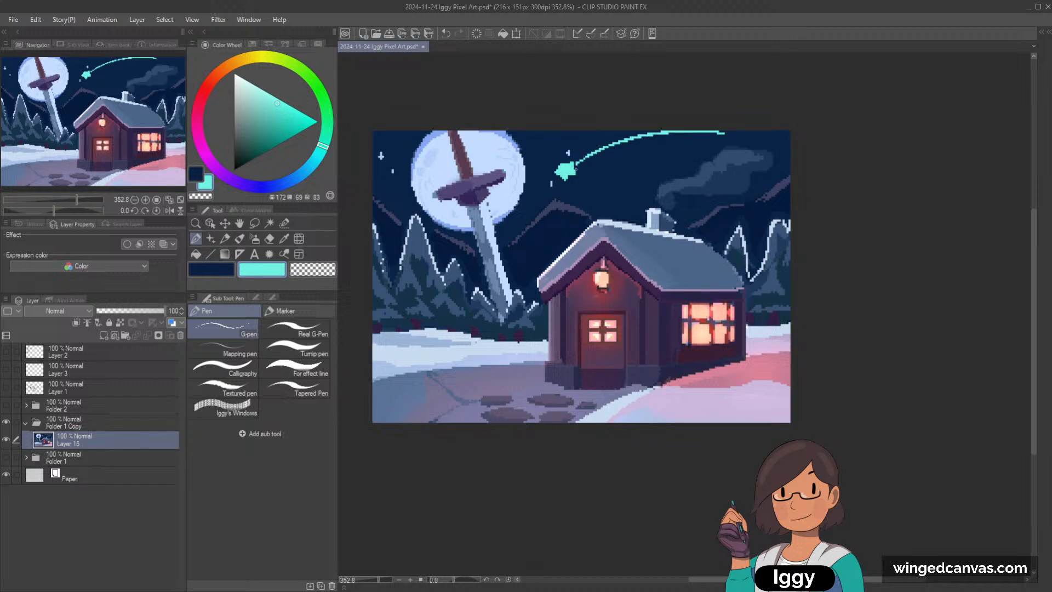
pyautogui.moveTo(567, 166); pyautogui.dragTo(646, 137)
pyautogui.hotkey('ctrl', 'z')
pyautogui.moveTo(574, 164)
pyautogui.mouseDown()
pyautogui.moveTo(673, 138)
pyautogui.moveTo(595, 155)
pyautogui.mouseUp()
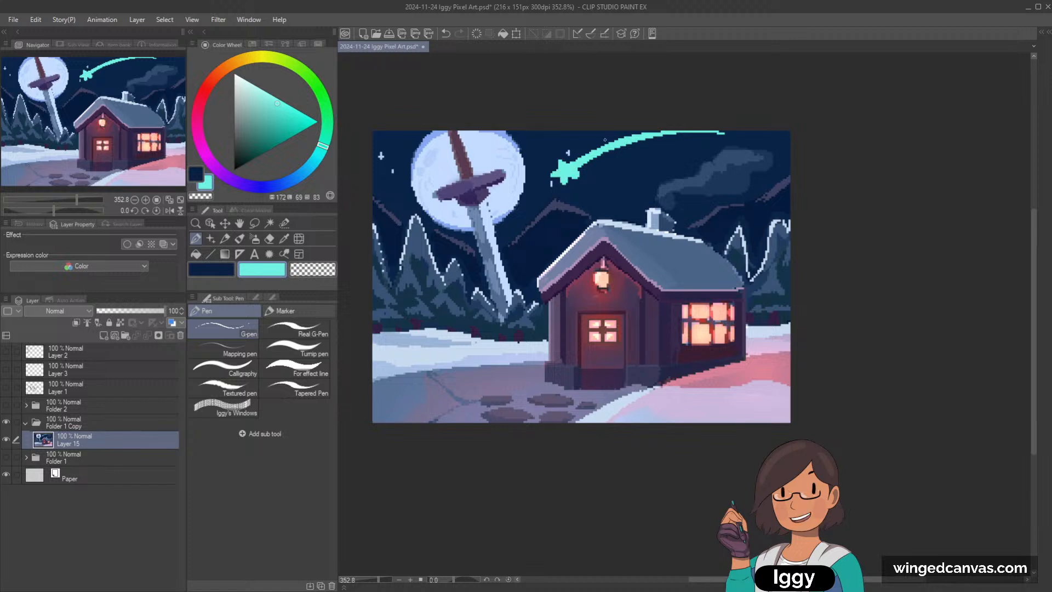
# Step: Sharpen the points of the shooting star's head by alternating between sampled sky navy and turquoise
pyautogui.keyDown('alt'); pyautogui.click(562, 191); pyautogui.keyUp('alt')
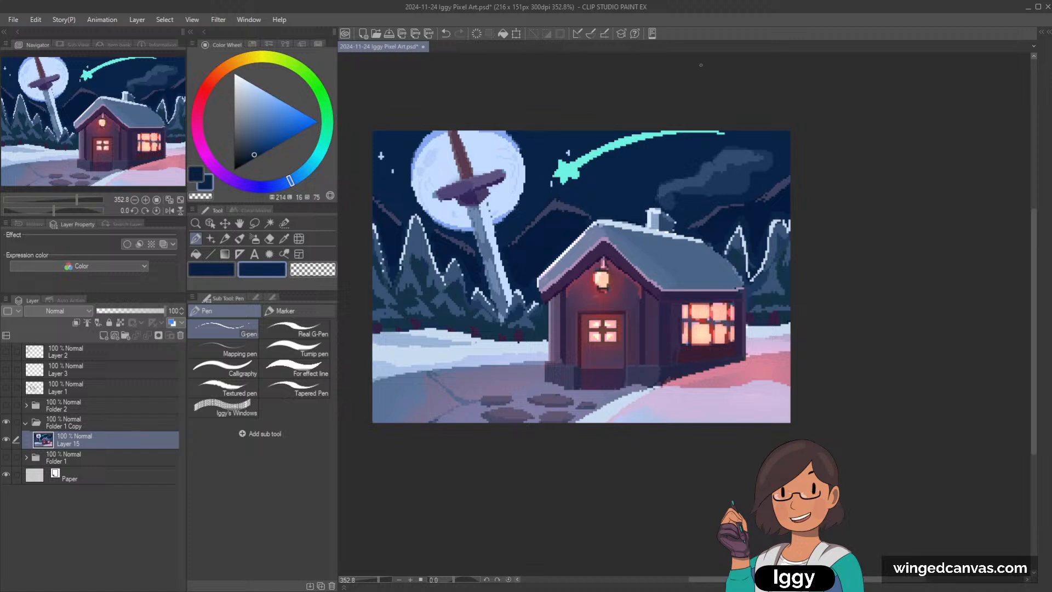
pyautogui.keyDown('alt'); pyautogui.click(567, 160); pyautogui.keyUp('alt')
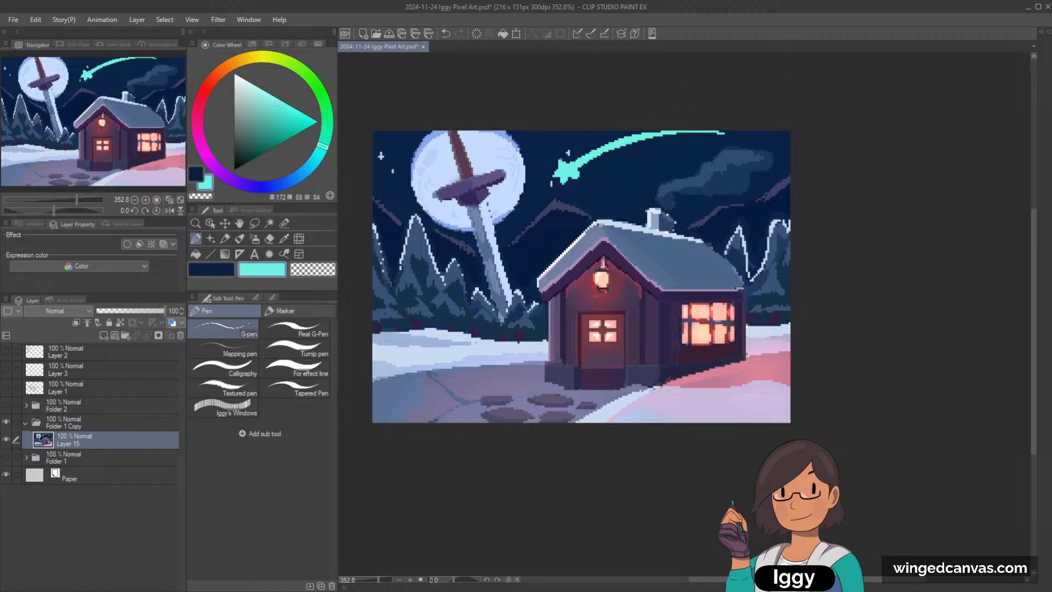
pyautogui.keyDown('alt'); pyautogui.click(572, 182); pyautogui.keyUp('alt')
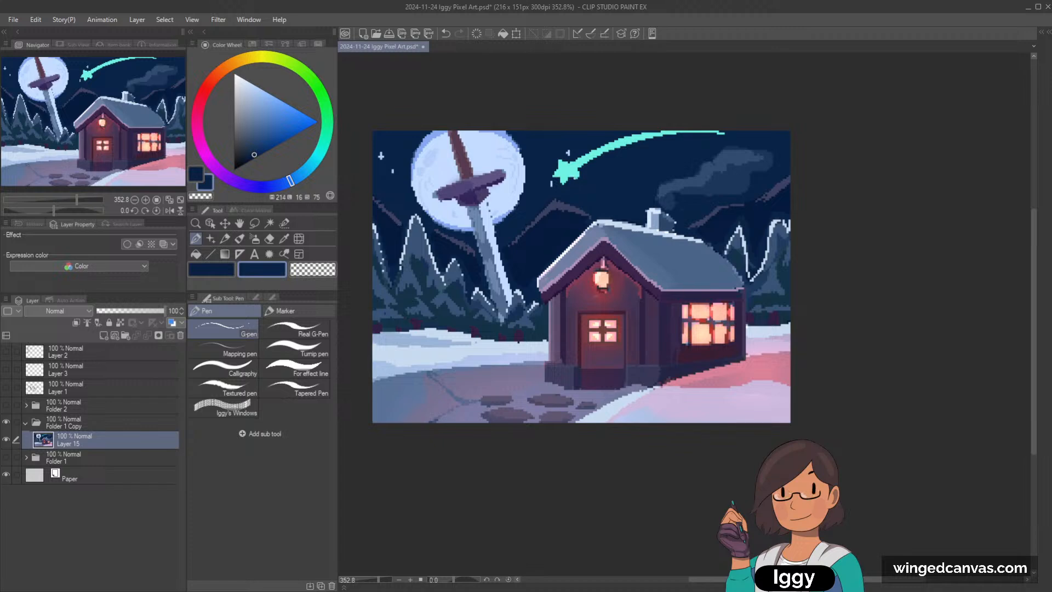
pyautogui.keyDown('alt'); pyautogui.click(575, 169); pyautogui.keyUp('alt')
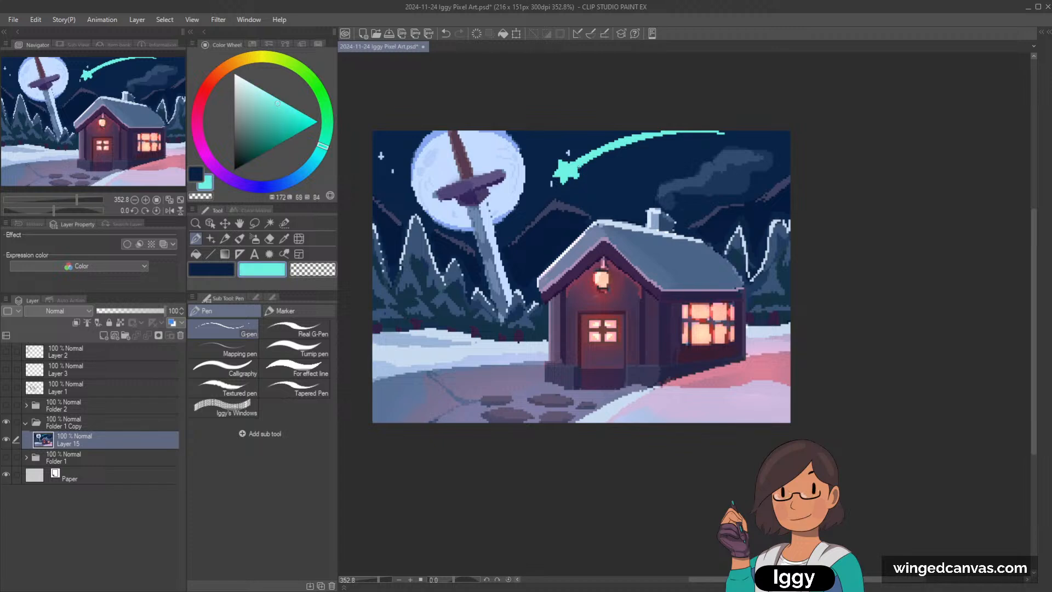
pyautogui.scroll(-2, 764, 103)
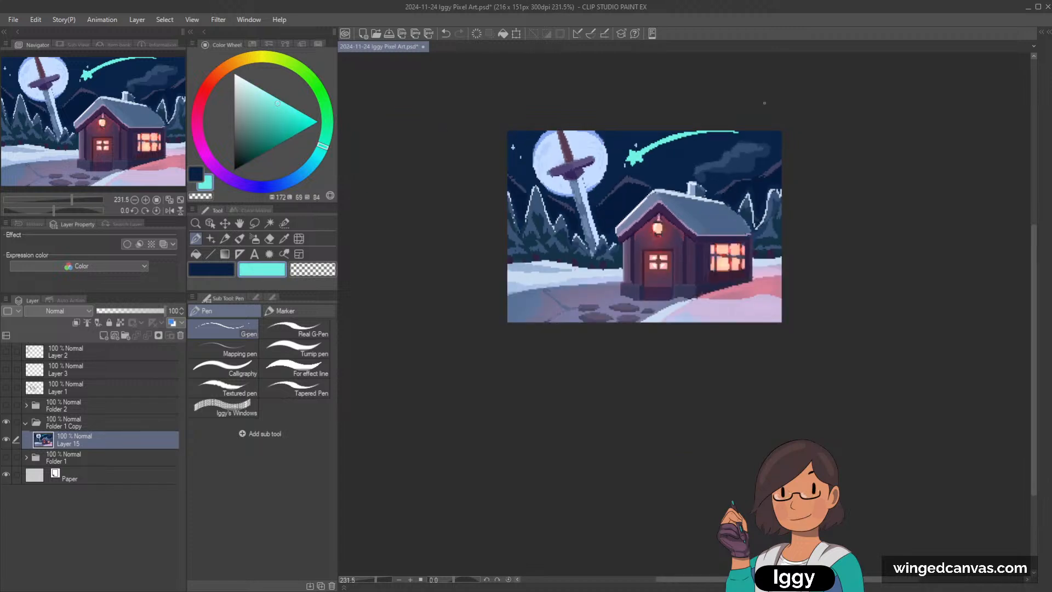
# Step: Sample pale blue from the moon and paint sparkle stars around the sword, the shooting star and the sky above the chimney
pyautogui.scroll(3, 765, 126)
pyautogui.keyDown('alt'); pyautogui.click(452, 202); pyautogui.keyUp('alt')
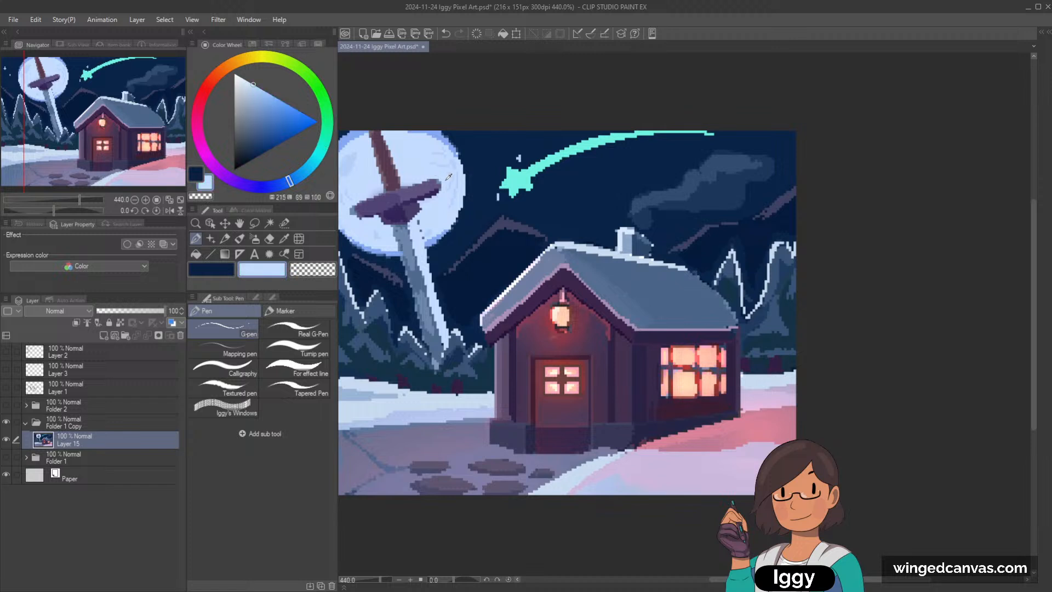
pyautogui.keyDown('alt'); pyautogui.click(455, 200); pyautogui.keyUp('alt')
pyautogui.scroll(-3, 456, 245)
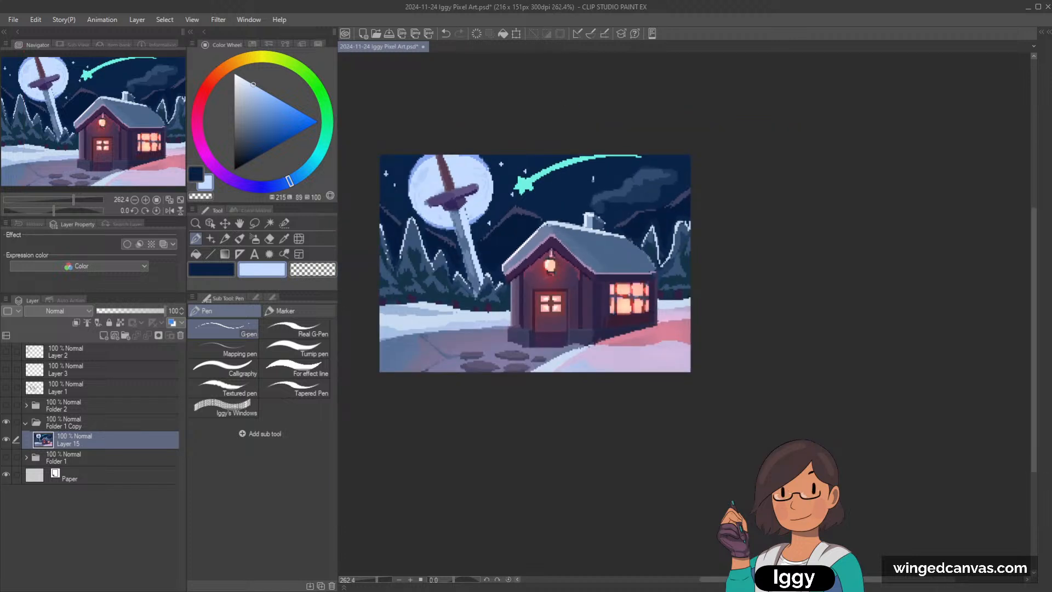
# Step: Refine the chimney smoke with blues sampled from the plume and navy from the sky, and undo the last stroke
pyautogui.scroll(5, 640, 182)
pyautogui.keyDown('alt'); pyautogui.click(580, 211); pyautogui.keyUp('alt')
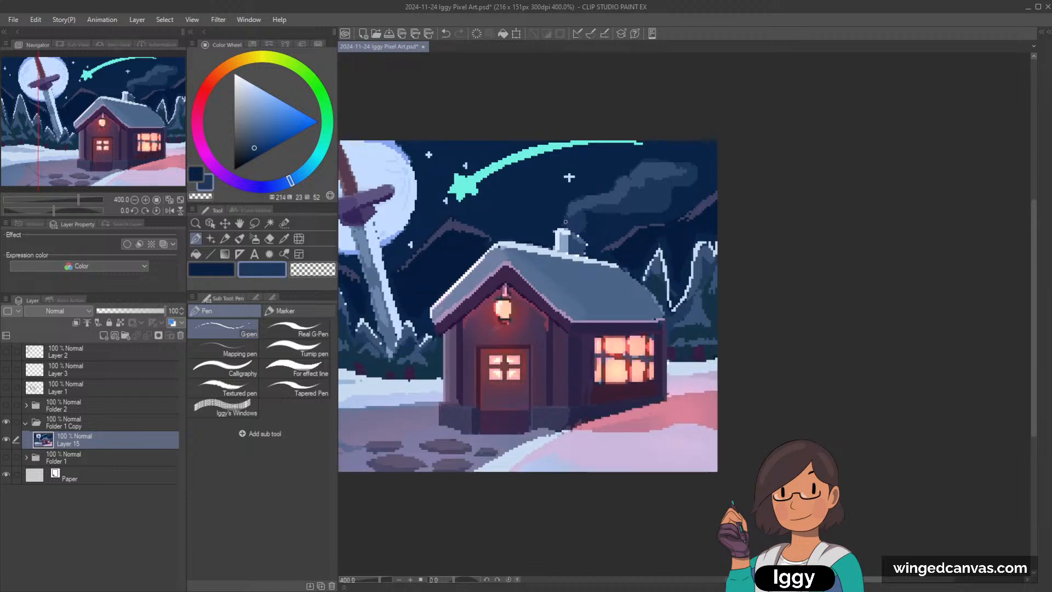
pyautogui.keyDown('alt'); pyautogui.click(580, 203); pyautogui.keyUp('alt')
pyautogui.keyDown('alt'); pyautogui.click(635, 199); pyautogui.keyUp('alt')
pyautogui.keyDown('alt'); pyautogui.click(617, 202); pyautogui.keyUp('alt')
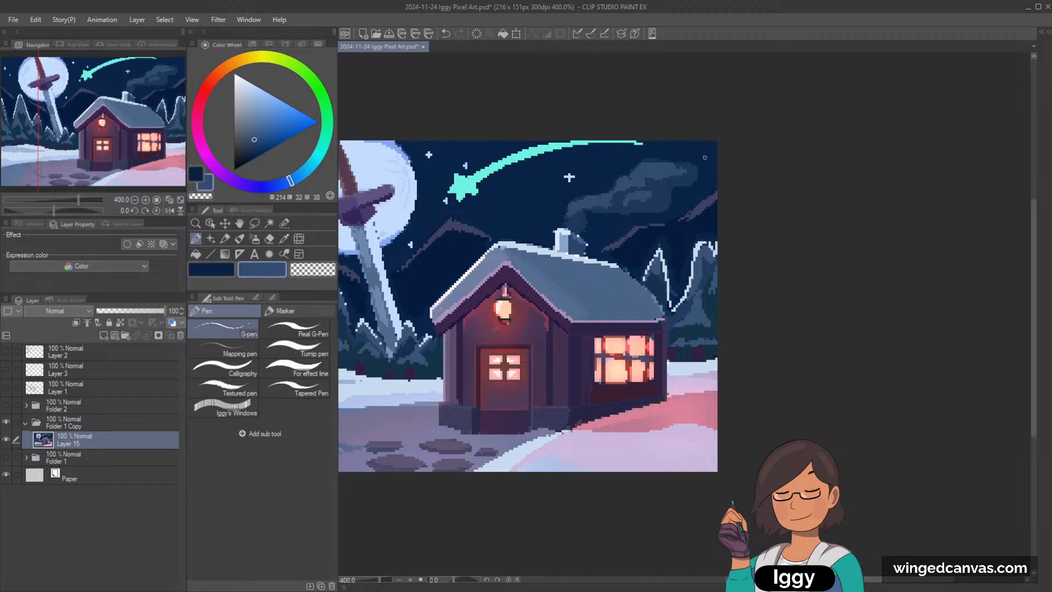
pyautogui.keyDown('alt'); pyautogui.click(596, 223); pyautogui.keyUp('alt')
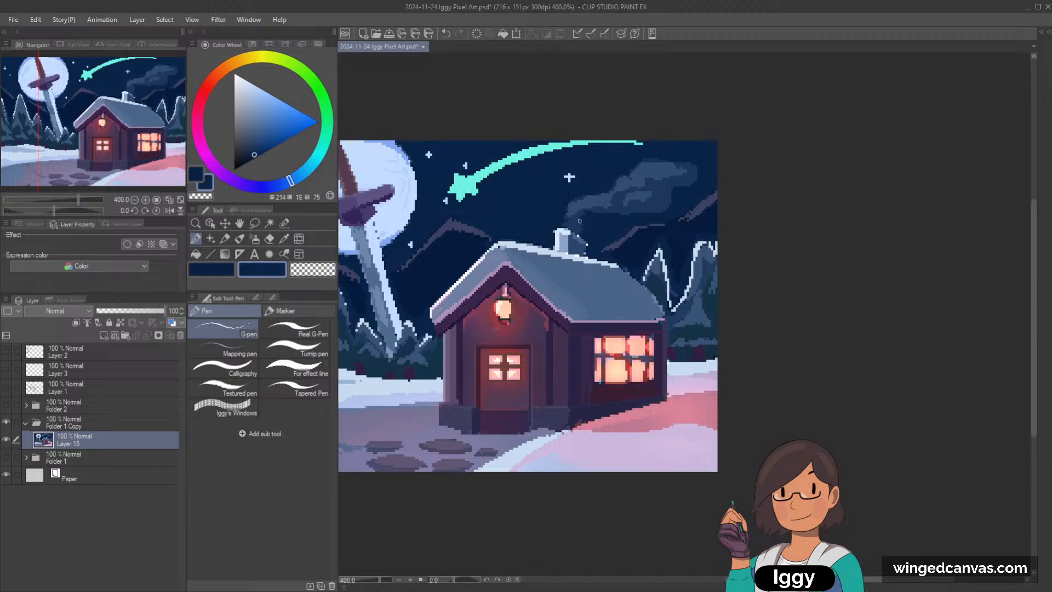
pyautogui.scroll(-3, 580, 226)
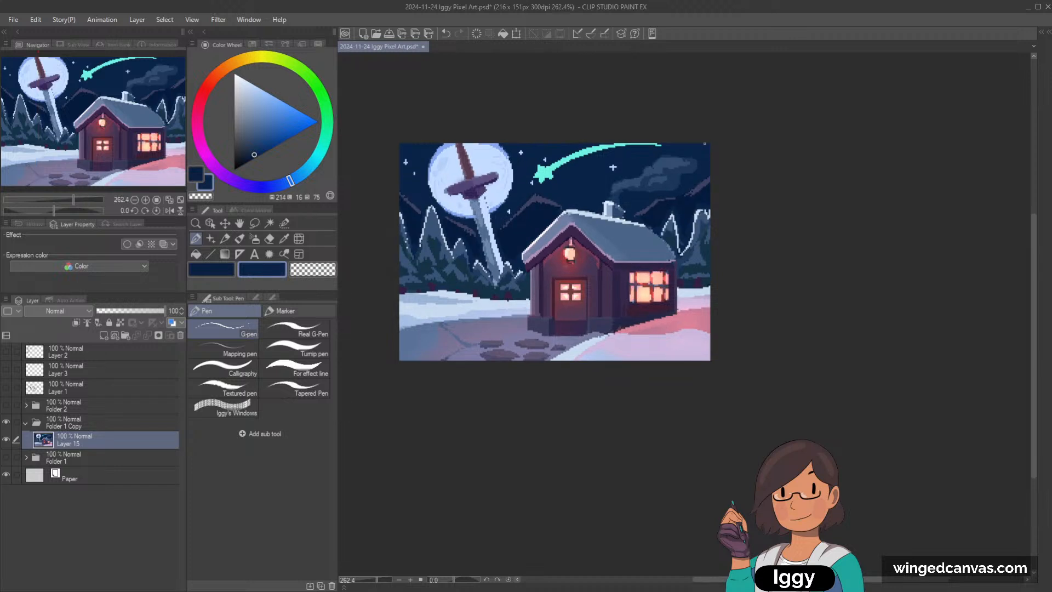
pyautogui.scroll(3, 649, 208)
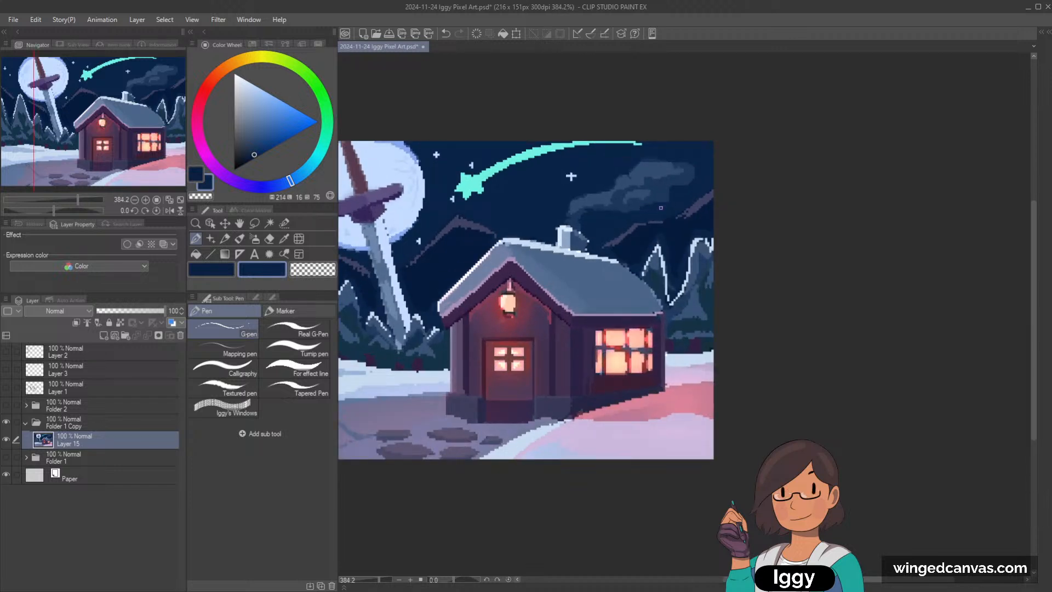
pyautogui.hotkey('ctrl', 'z')
pyautogui.scroll(-2, 776, 128)
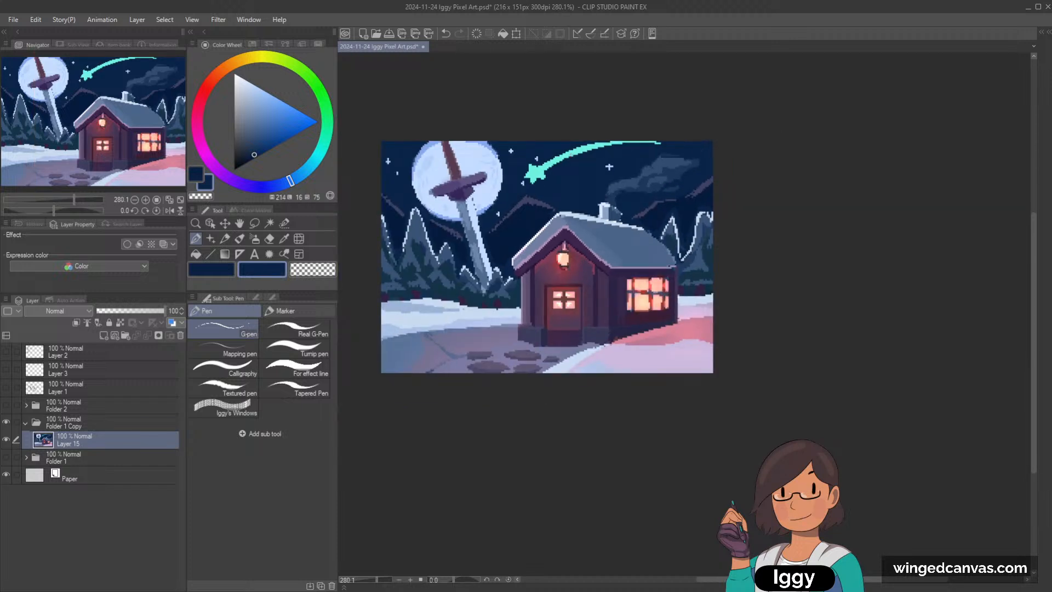
# Step: Resample the pale star blue and scatter more small stars above the roof, over the far mountains and beside the moon and sword
pyautogui.scroll(2, 555, 157)
pyautogui.keyDown('alt'); pyautogui.click(511, 151); pyautogui.keyUp('alt')
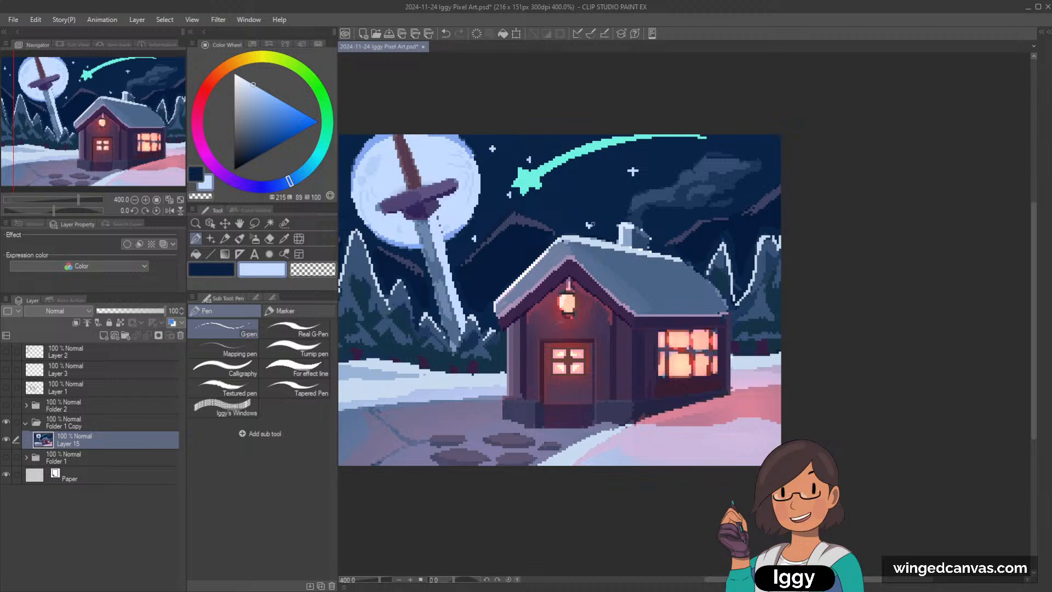
pyautogui.click(673, 223)
pyautogui.click(770, 148)
pyautogui.scroll(-2, 544, 155)
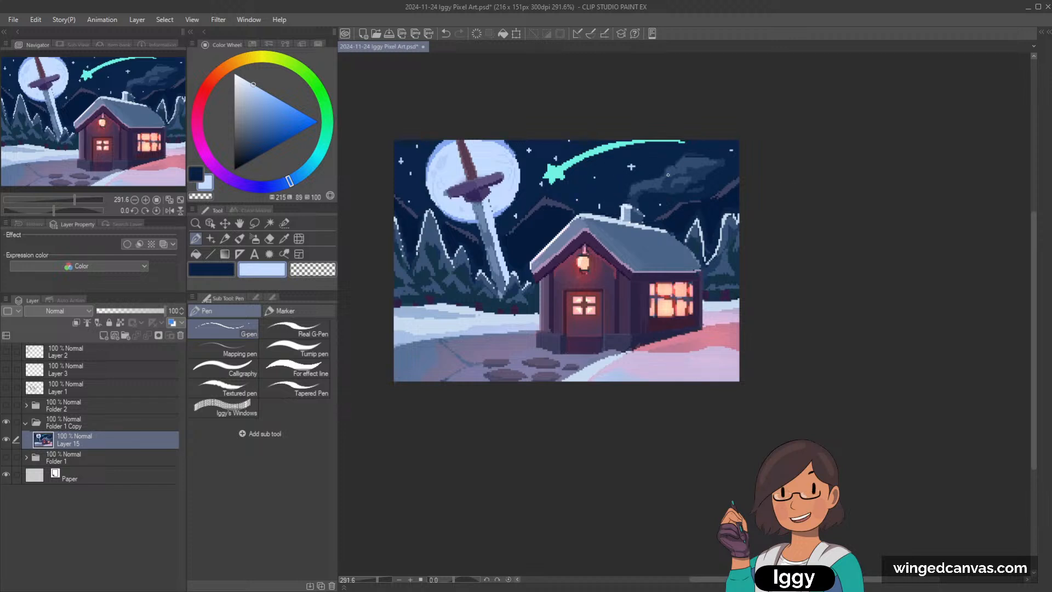
pyautogui.scroll(2, 657, 180)
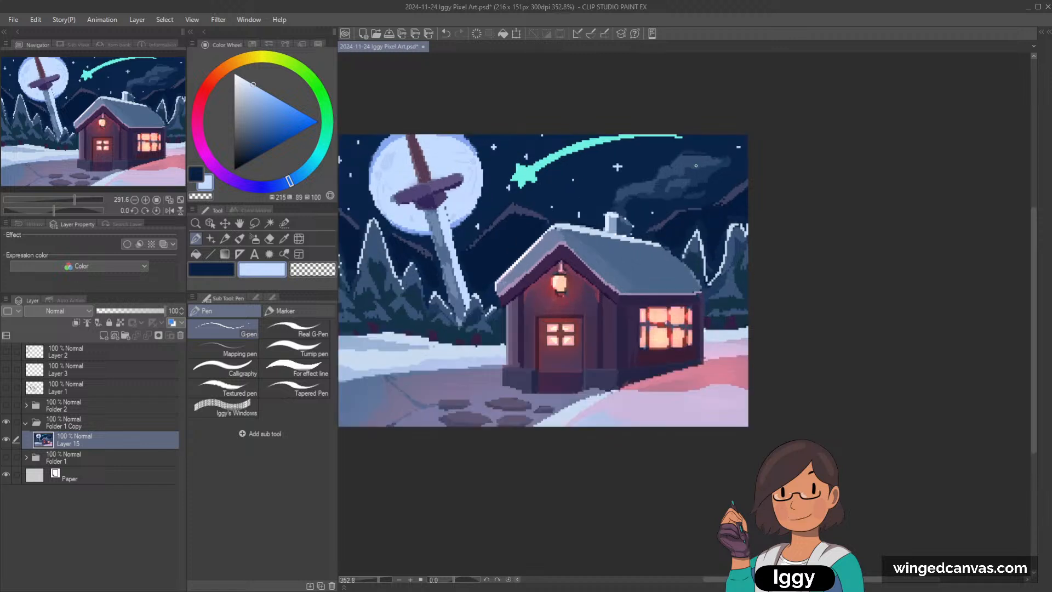
pyautogui.keyDown('alt'); pyautogui.click(573, 212); pyautogui.keyUp('alt')
pyautogui.keyDown('alt'); pyautogui.click(482, 140); pyautogui.keyUp('alt')
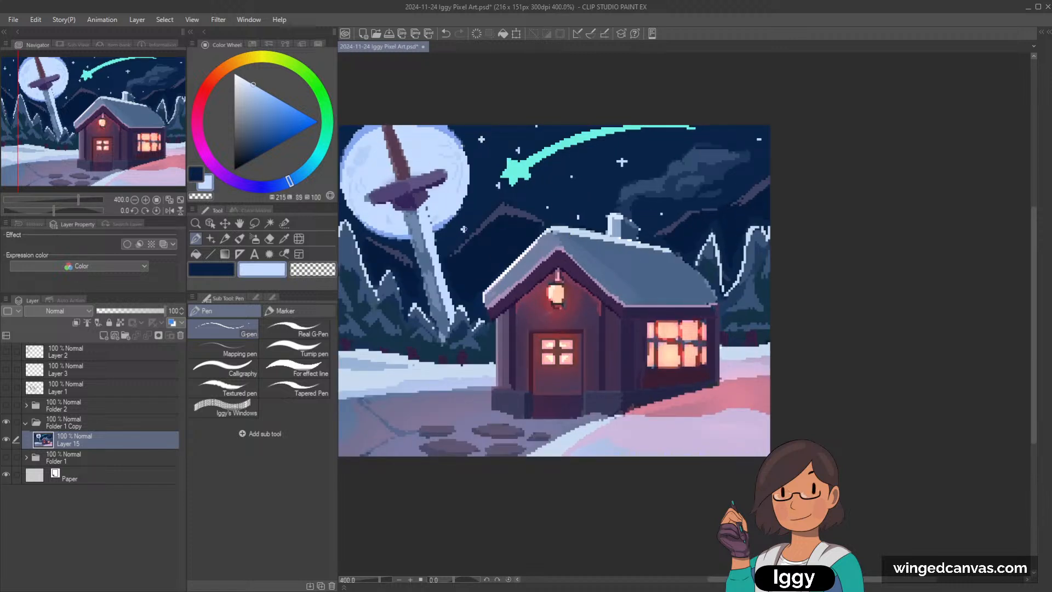
pyautogui.click(464, 229)
# Step: Examine the finished painting at 100% and at enlarged zoom
pyautogui.click(157, 200)
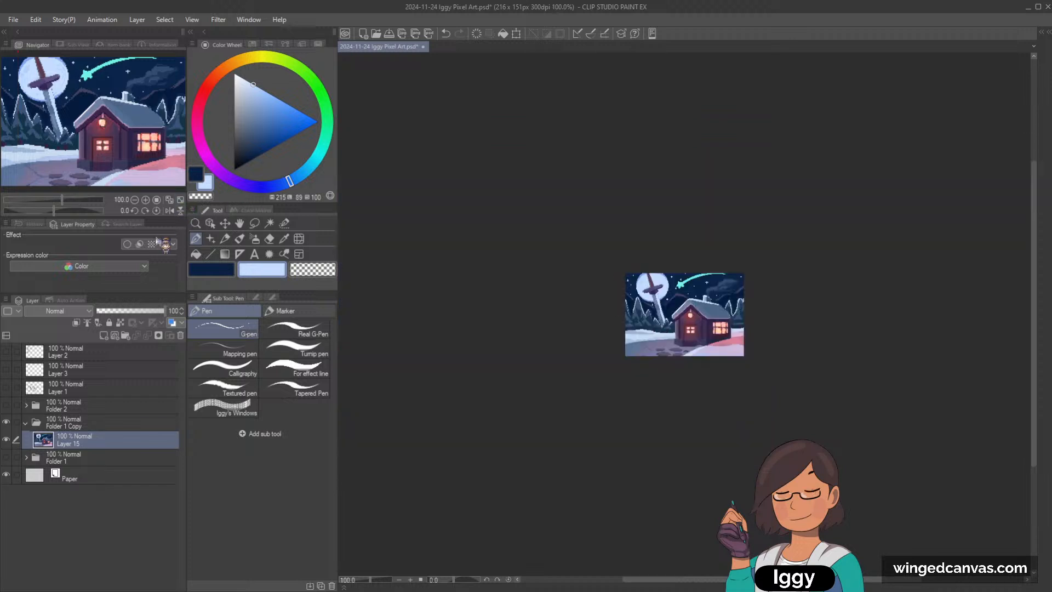
pyautogui.moveTo(704, 337); pyautogui.dragTo(710, 340)
pyautogui.scroll(2, 705, 341)
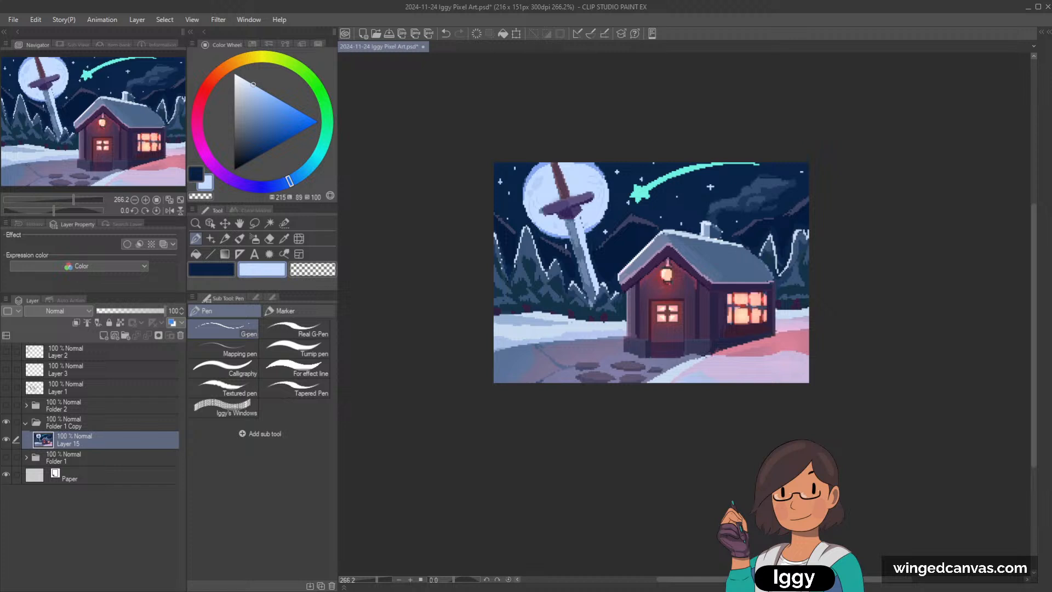
pyautogui.scroll(1, 746, 298)
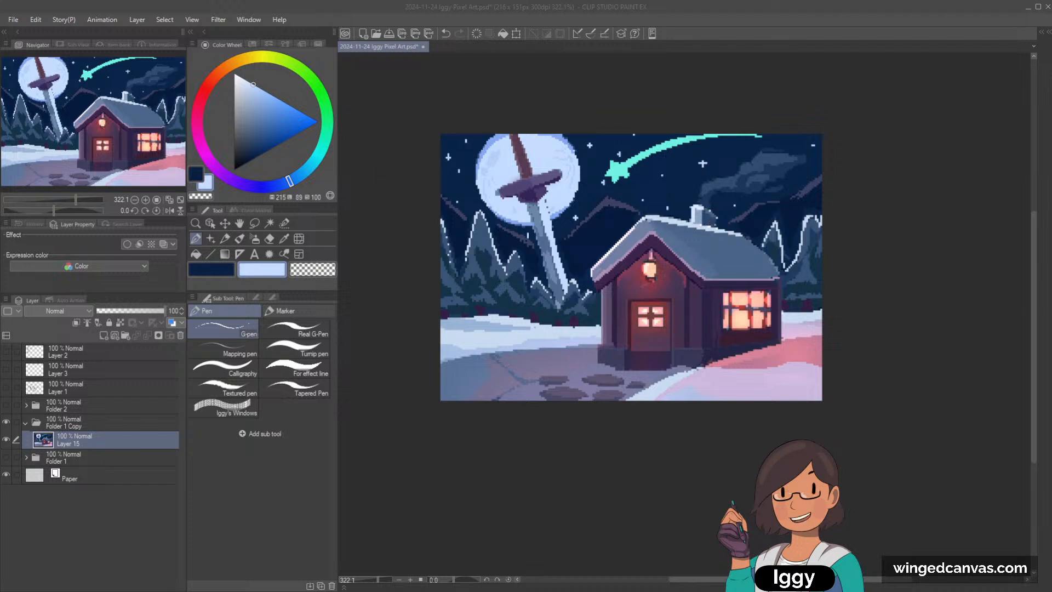
pyautogui.click(713, 202)
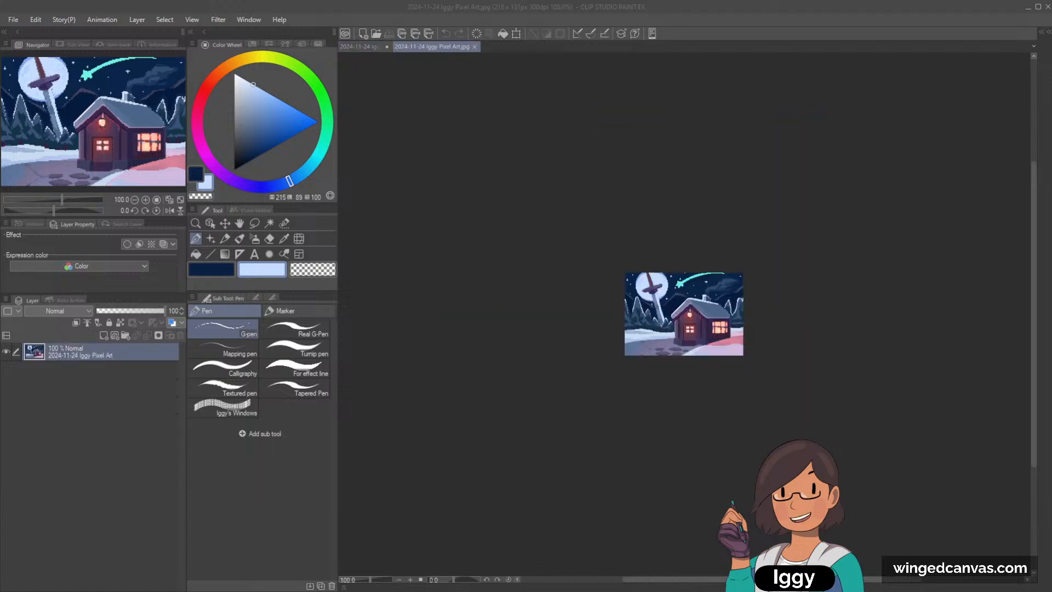
# Step: Inspect the JPG copy of the painting at small and large zoom levels, and return to the PSD document
pyautogui.click(521, 44)
pyautogui.scroll(5, 695, 329)
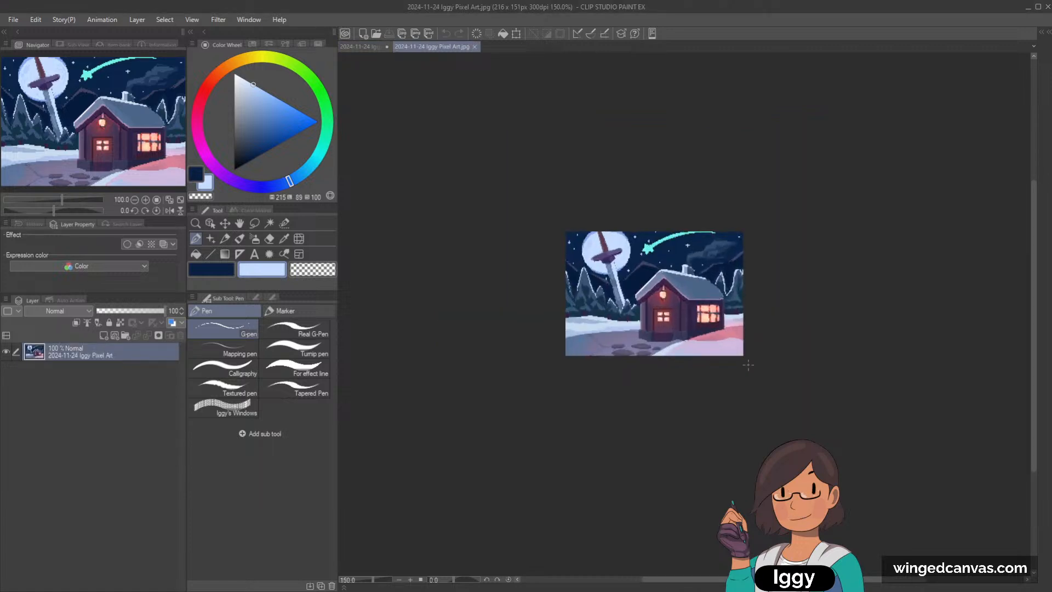
pyautogui.scroll(-8, 610, 276)
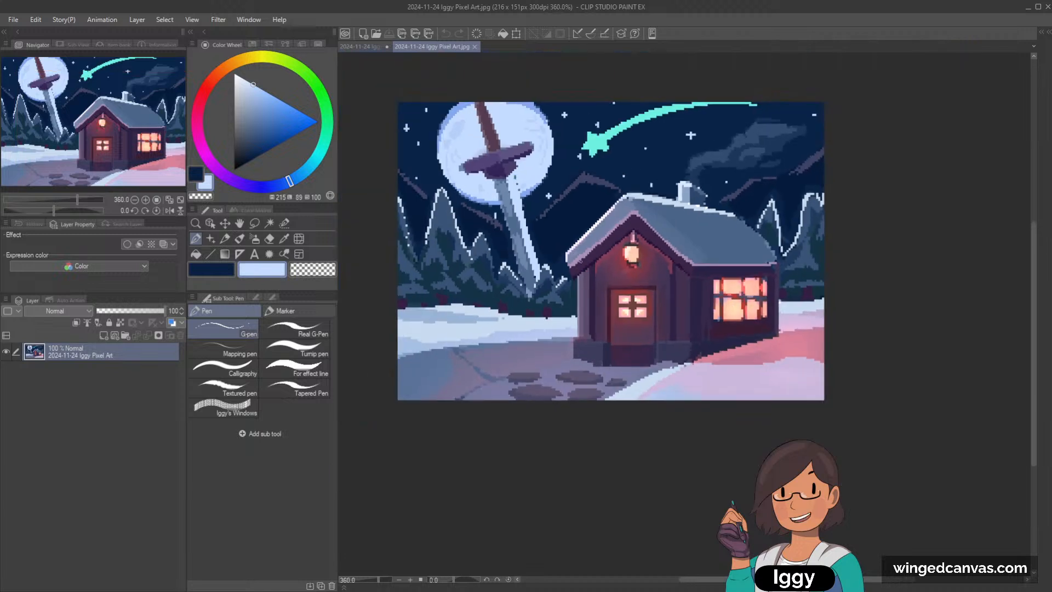
pyautogui.scroll(2, 401, 198)
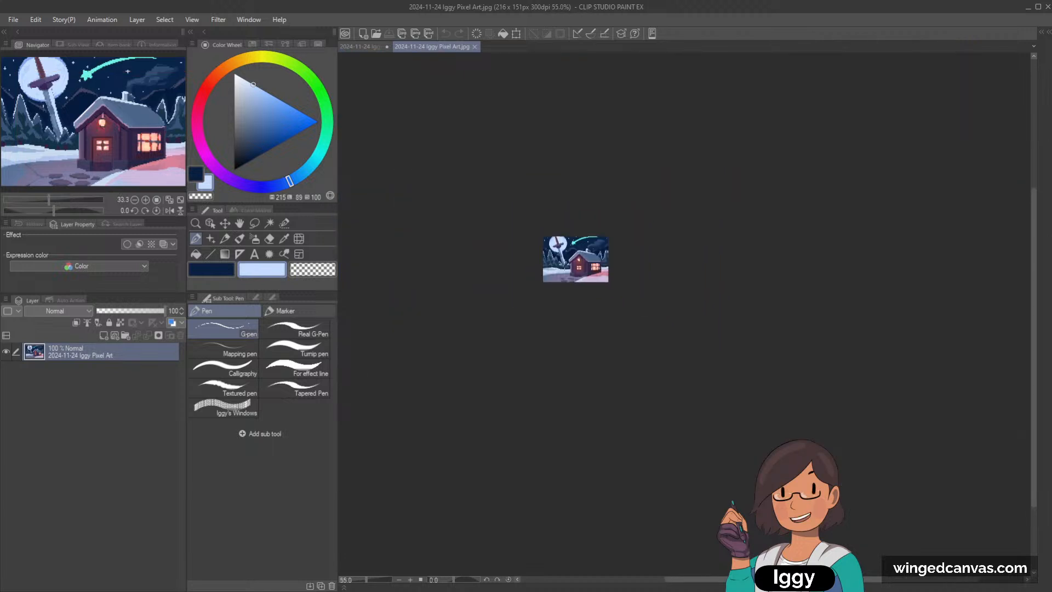
pyautogui.click(180, 200)
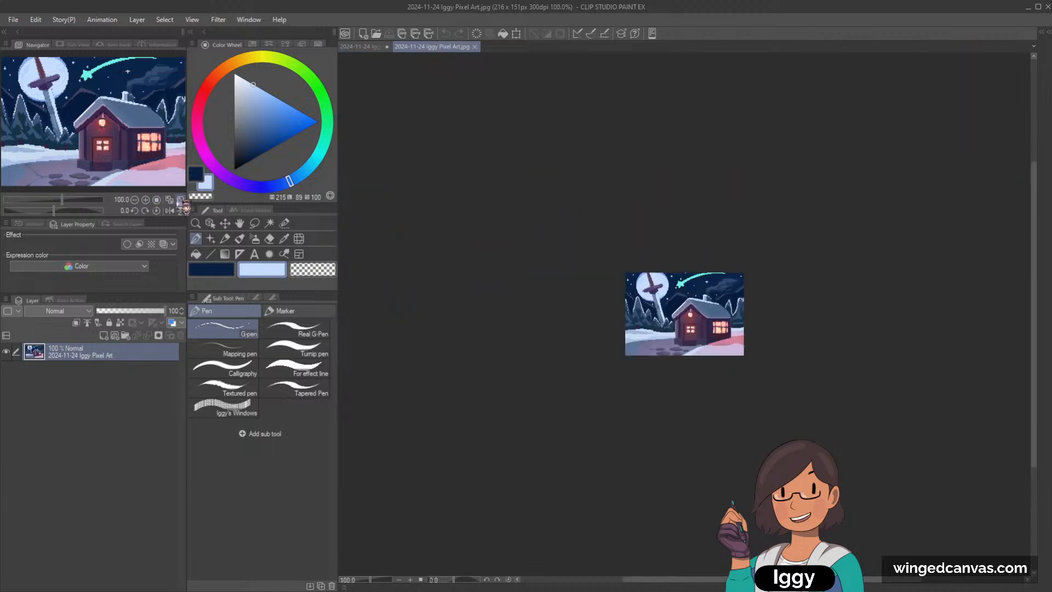
pyautogui.click(360, 47)
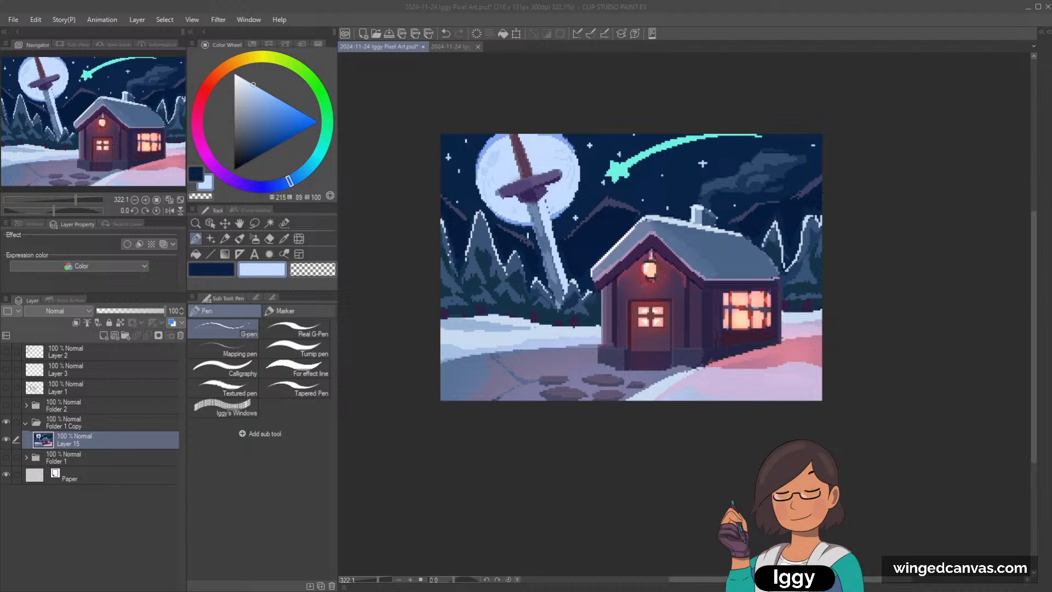
# Step: Examine the Change Image Resolution command in the pasted Edit menu screenshot, and return to the PSD painting
pyautogui.click(86, 14)
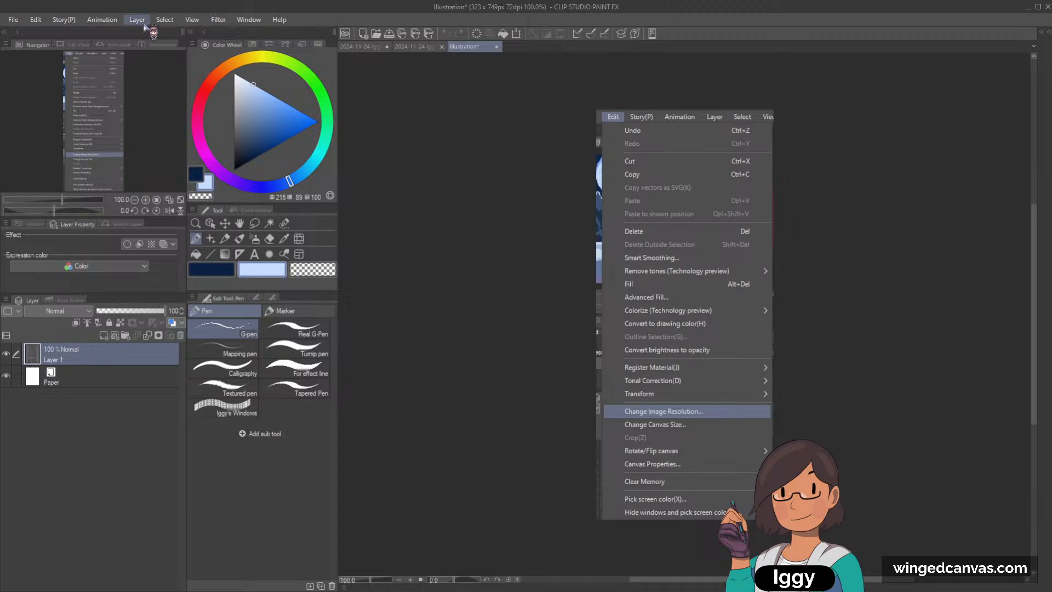
pyautogui.scroll(1, 723, 137)
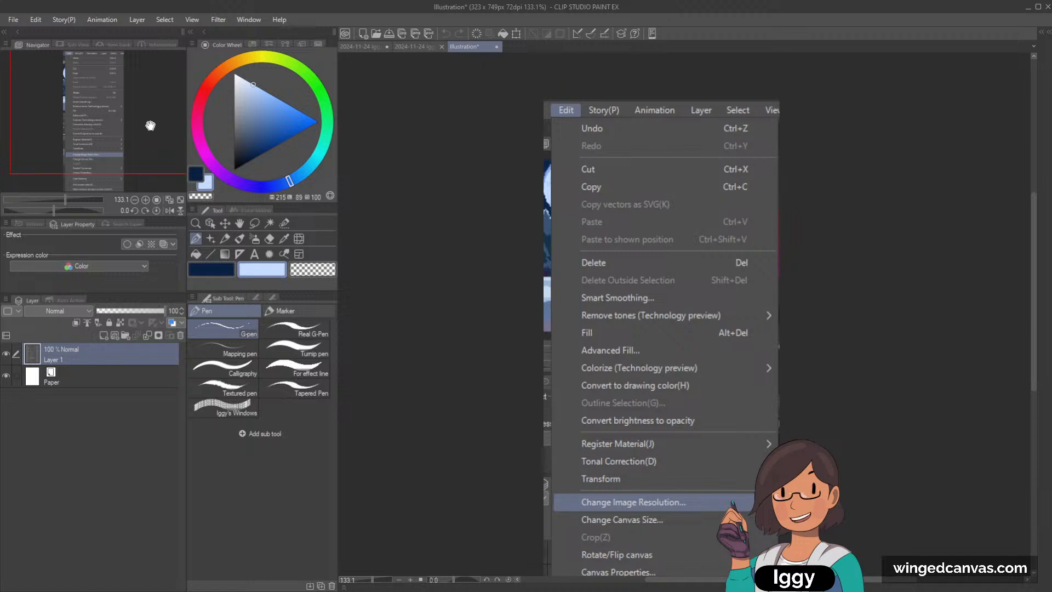
pyautogui.moveTo(144, 102); pyautogui.dragTo(164, 111)
pyautogui.scroll(1, 571, 409)
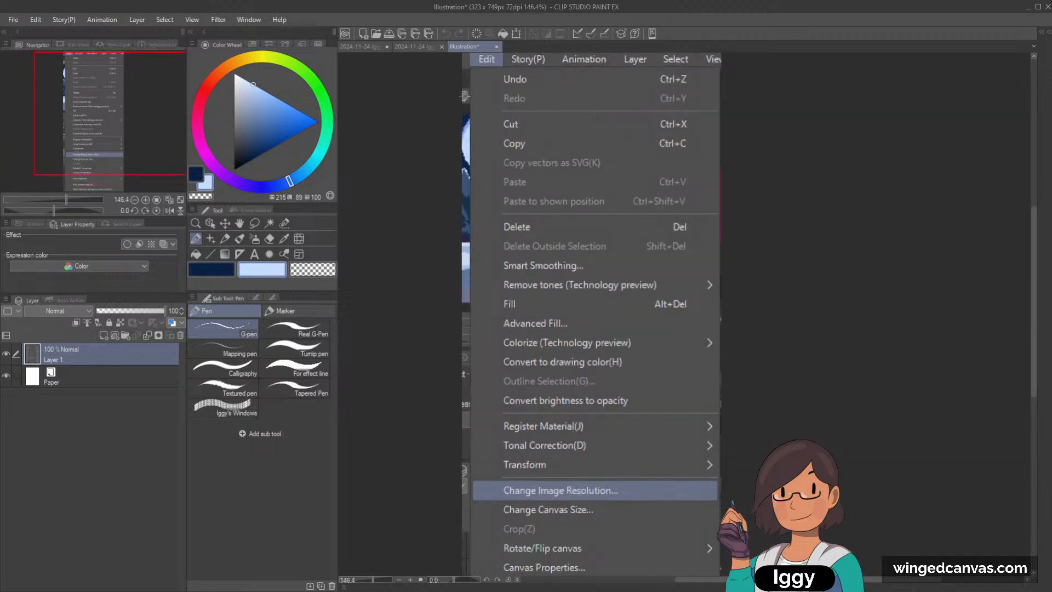
pyautogui.scroll(-2, 586, 526)
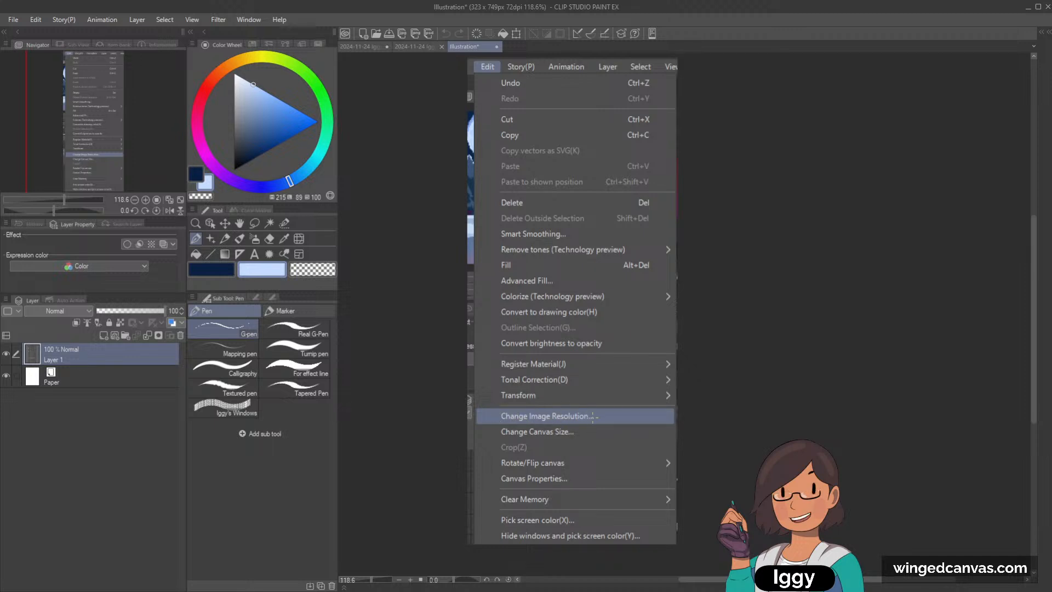
pyautogui.click(360, 47)
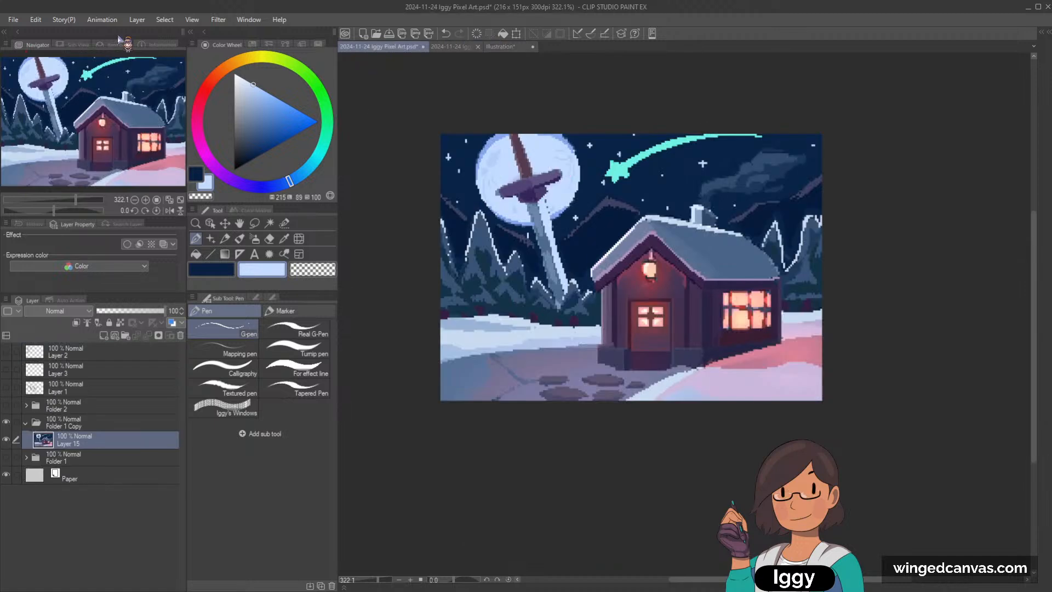
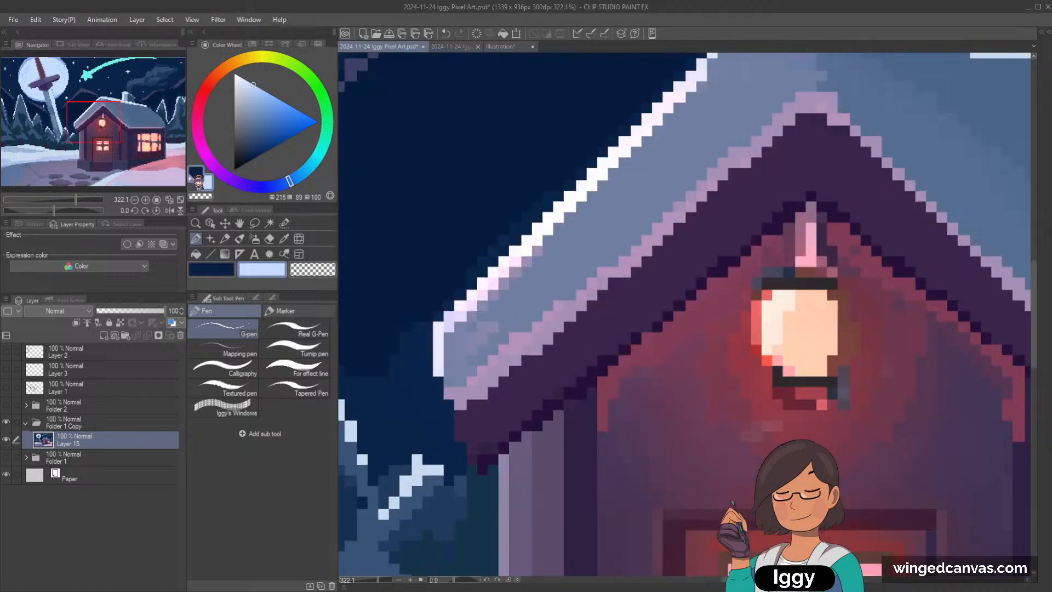
# Step: Examine the painting enlarged to 1339 by 936 px at several zoom levels, and undo the image resolution change
pyautogui.click(179, 200)
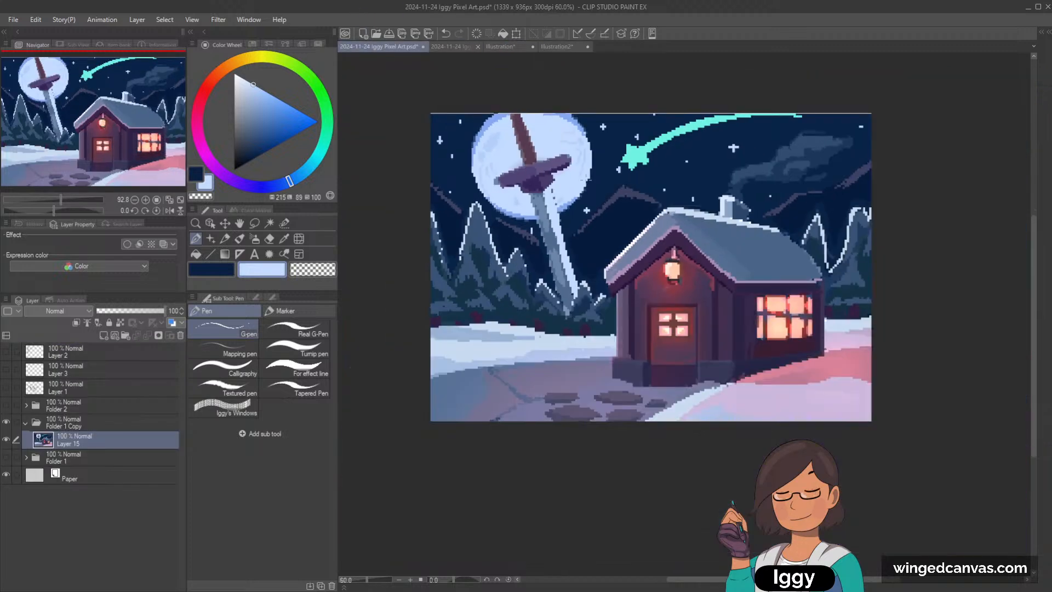
pyautogui.scroll(1, 515, 159)
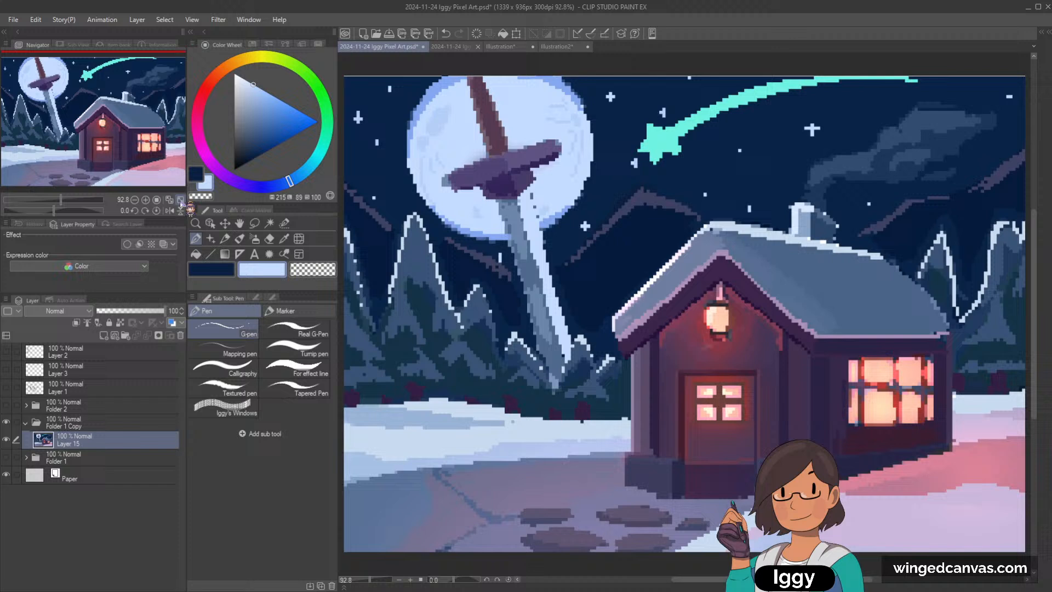
pyautogui.click(180, 200)
pyautogui.scroll(-2, 528, 208)
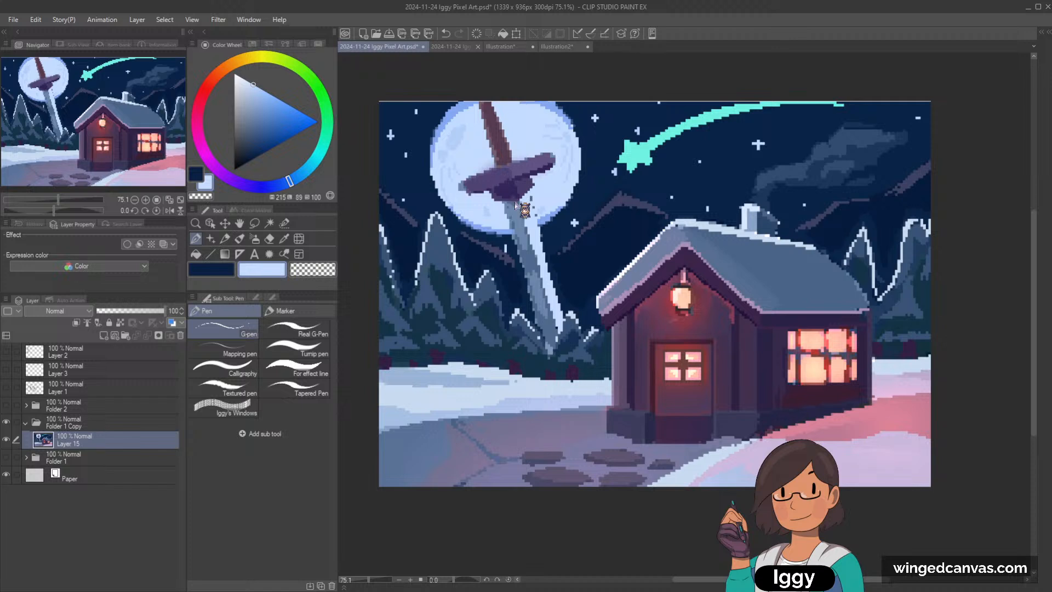
pyautogui.hotkey('ctrl', 'z')
pyautogui.scroll(5, 700, 312)
pyautogui.scroll(4, 694, 307)
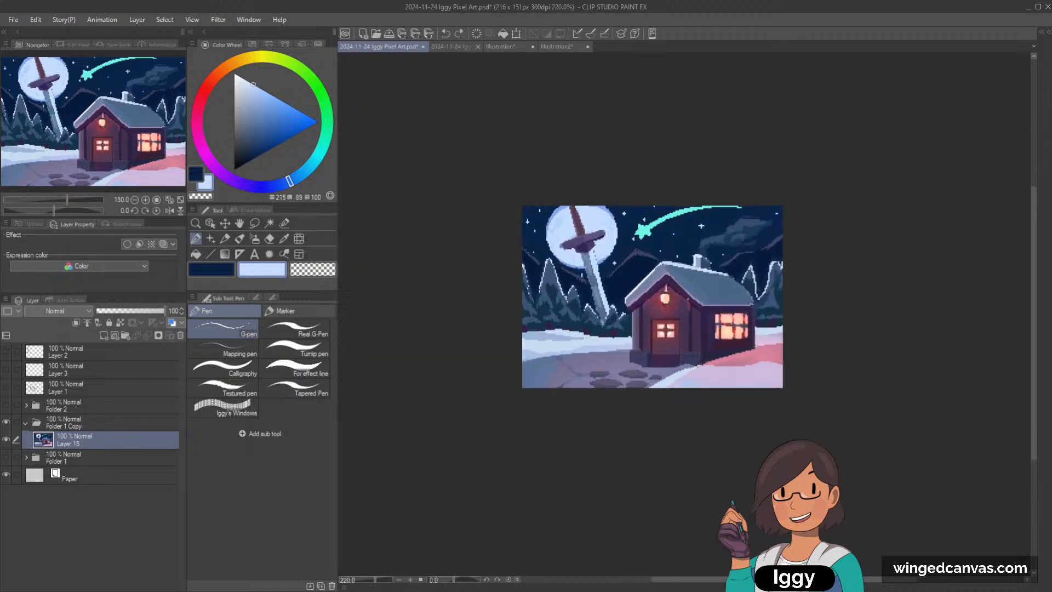
pyautogui.scroll(1, 672, 292)
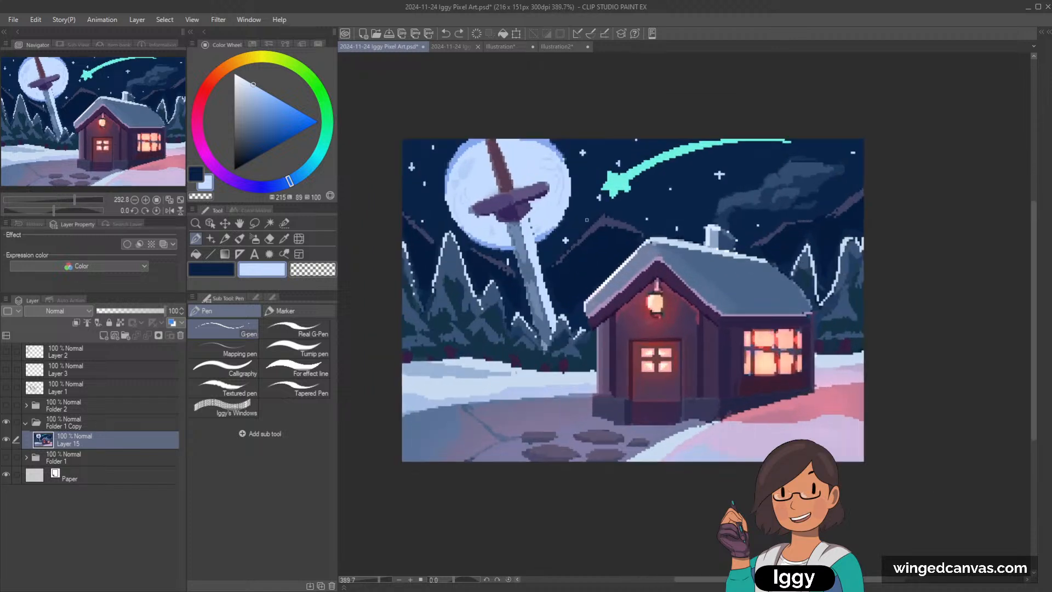
# Step: Review the pasted Change Image Resolution screenshot, and close both screenshot documents and the JPG copy, leaving only the PSD painting open
pyautogui.click(556, 47)
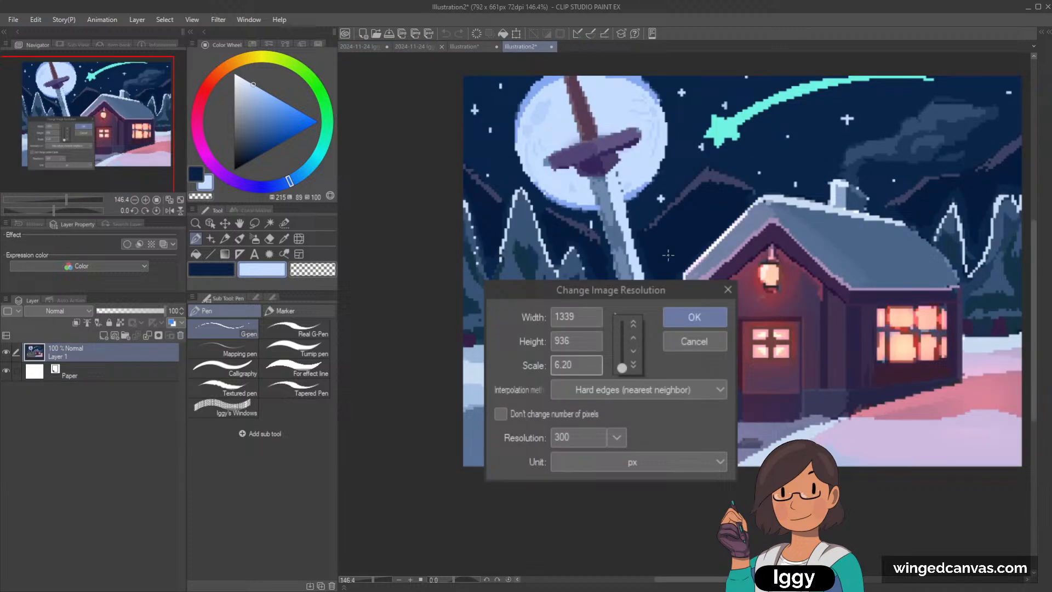
pyautogui.click(551, 47)
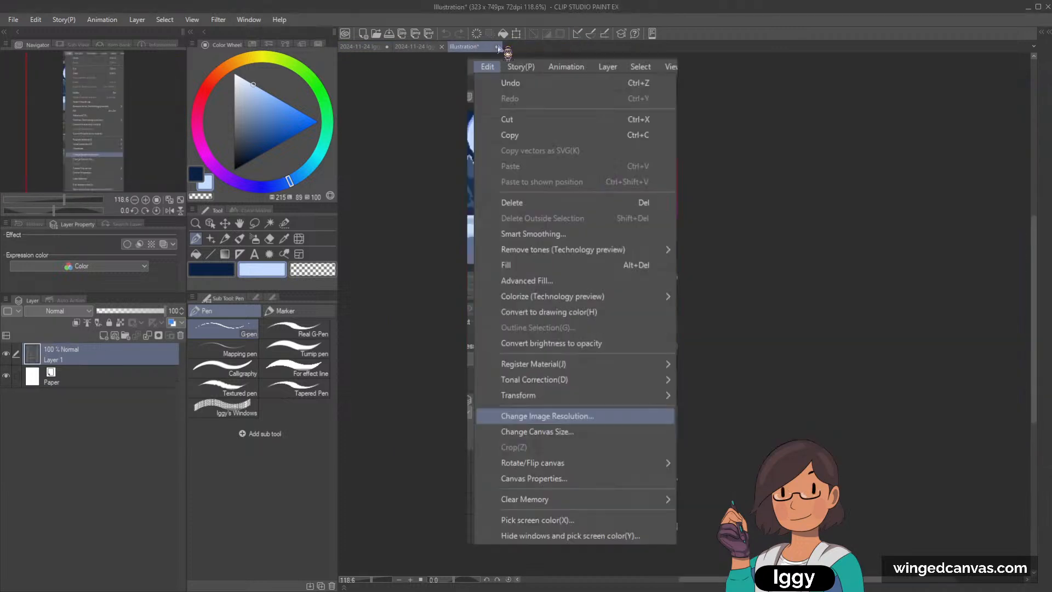
pyautogui.click(498, 47)
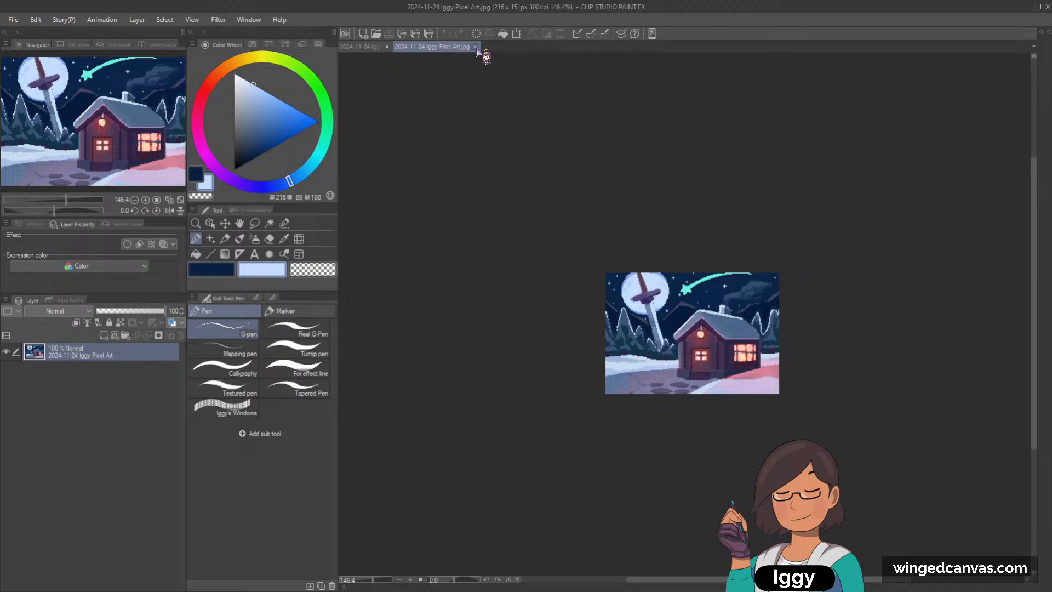
pyautogui.click(474, 46)
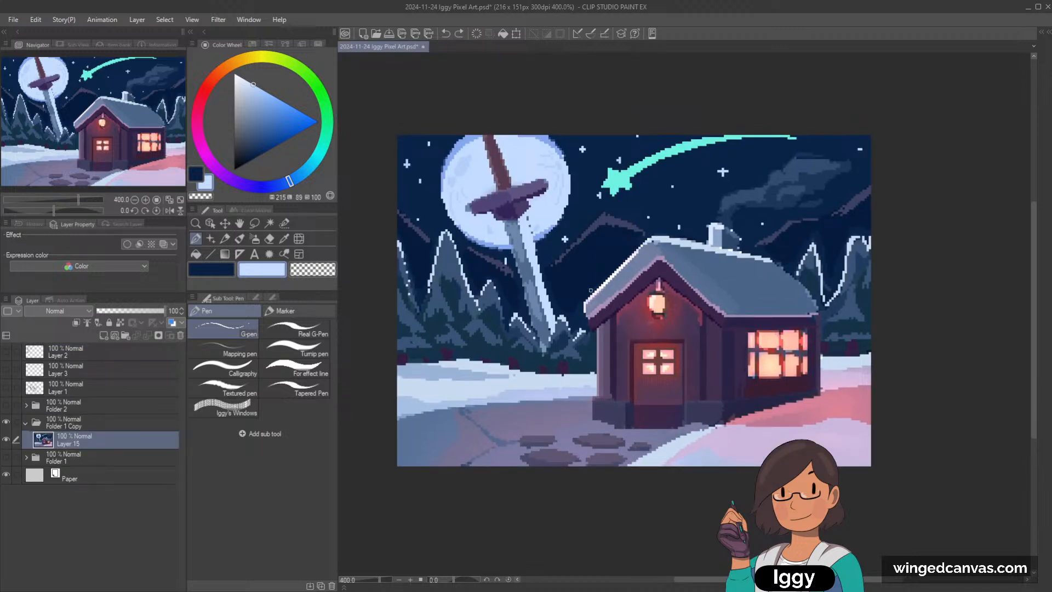
# Step: Lighten the shooting star's sampled teal to a brighter mint, and refine the star's head with mint and sky-navy pixels
pyautogui.moveTo(591, 291); pyautogui.dragTo(537, 246)
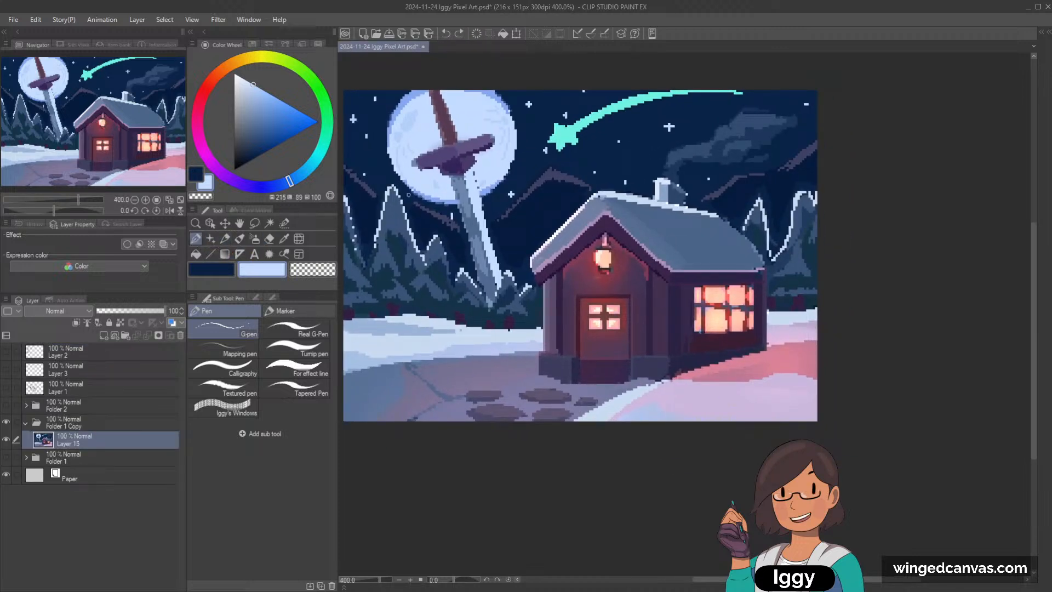
pyautogui.keyDown('alt'); pyautogui.click(355, 119); pyautogui.keyUp('alt')
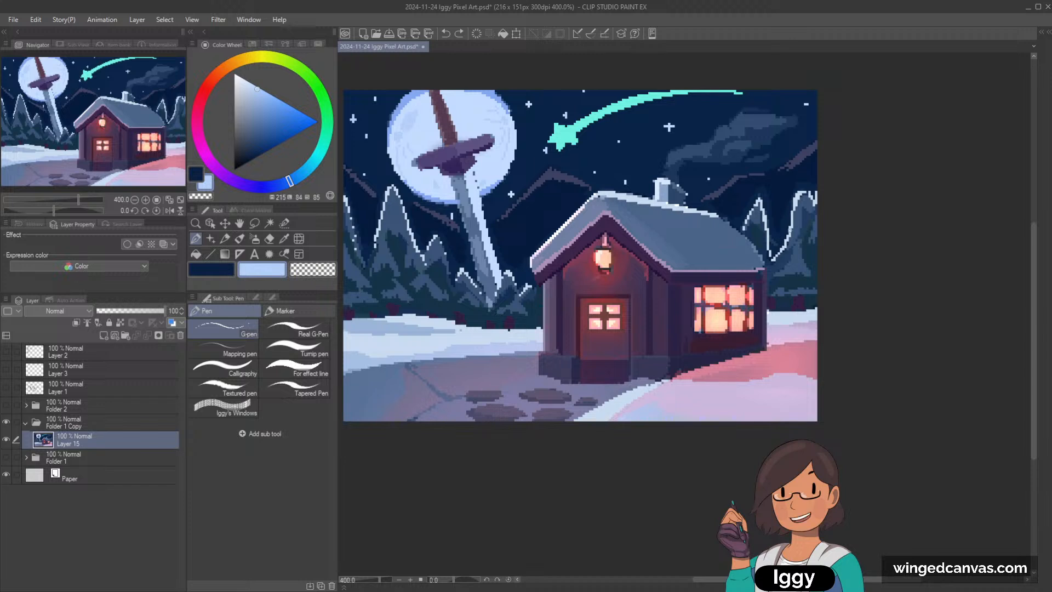
pyautogui.keyDown('alt'); pyautogui.click(565, 135); pyautogui.keyUp('alt')
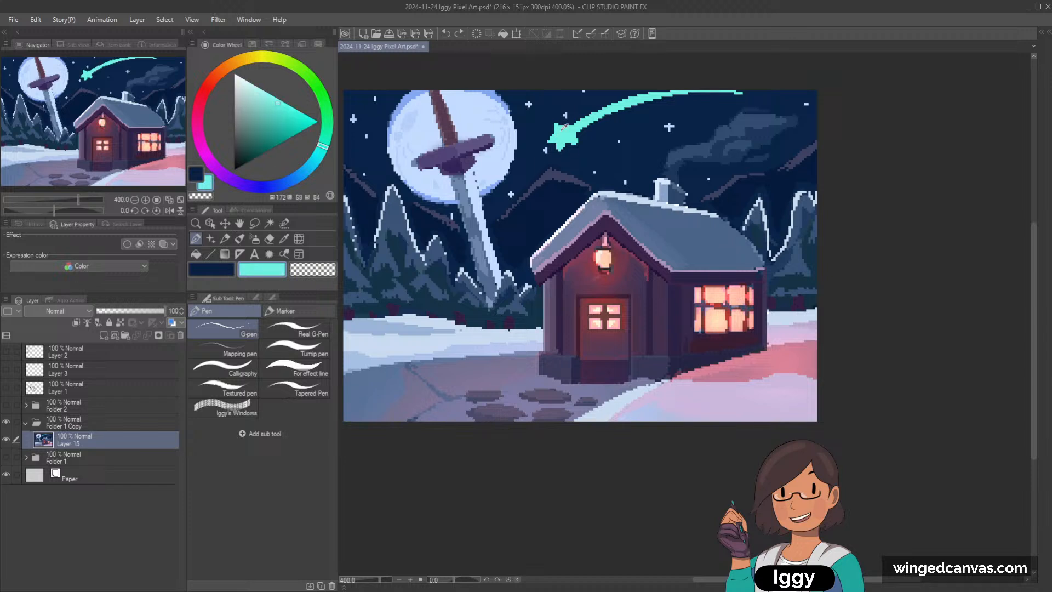
pyautogui.click(277, 97)
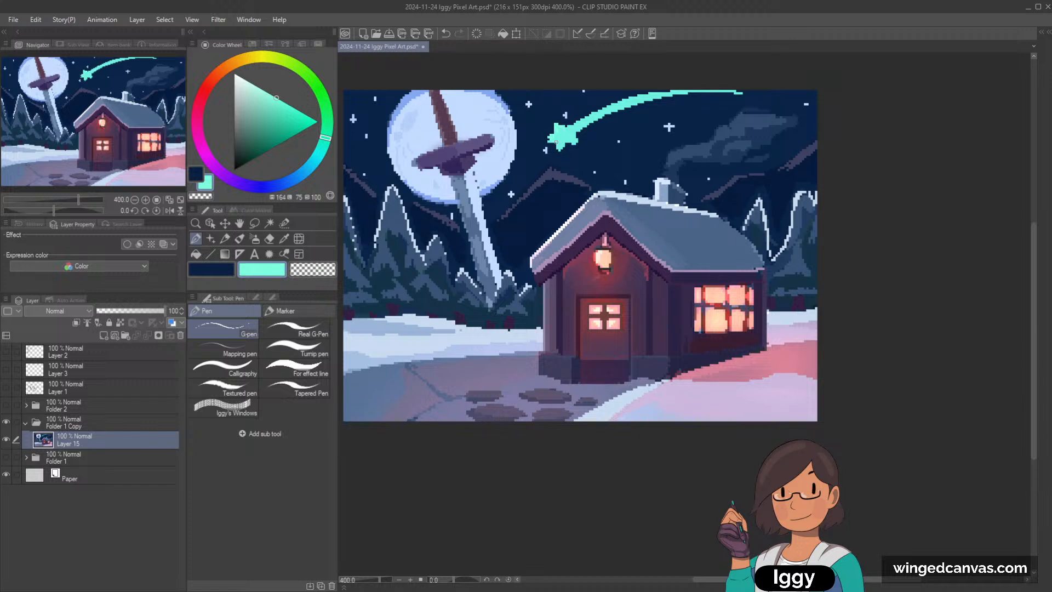
pyautogui.keyDown('alt'); pyautogui.click(560, 144); pyautogui.keyUp('alt')
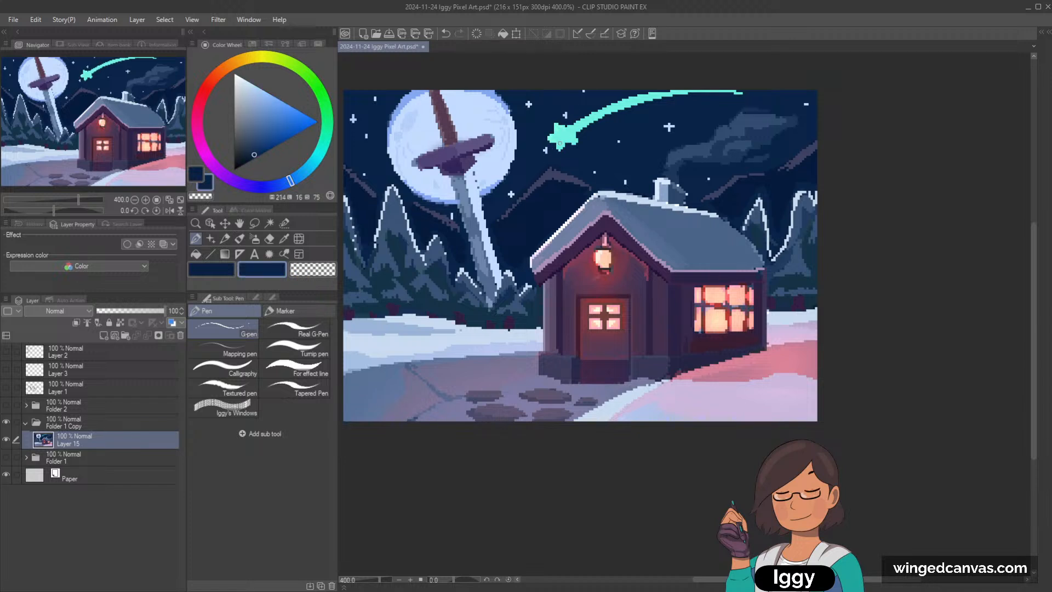
pyautogui.keyDown('alt'); pyautogui.click(558, 144); pyautogui.keyUp('alt')
pyautogui.keyDown('alt'); pyautogui.click(564, 150); pyautogui.keyUp('alt')
pyautogui.keyDown('alt'); pyautogui.click(563, 139); pyautogui.keyUp('alt')
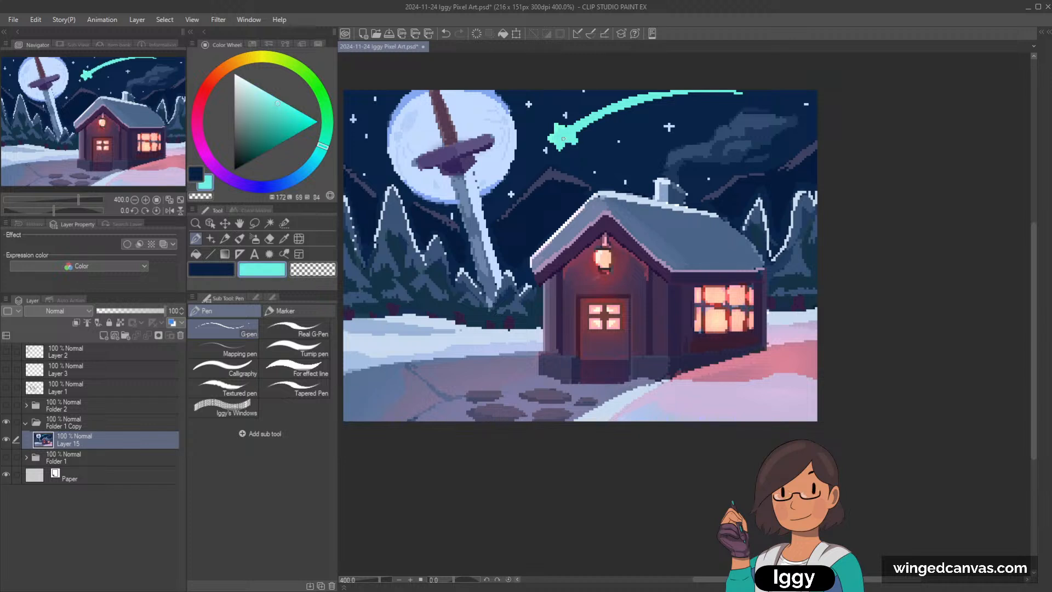
pyautogui.keyDown('alt'); pyautogui.click(561, 123); pyautogui.keyUp('alt')
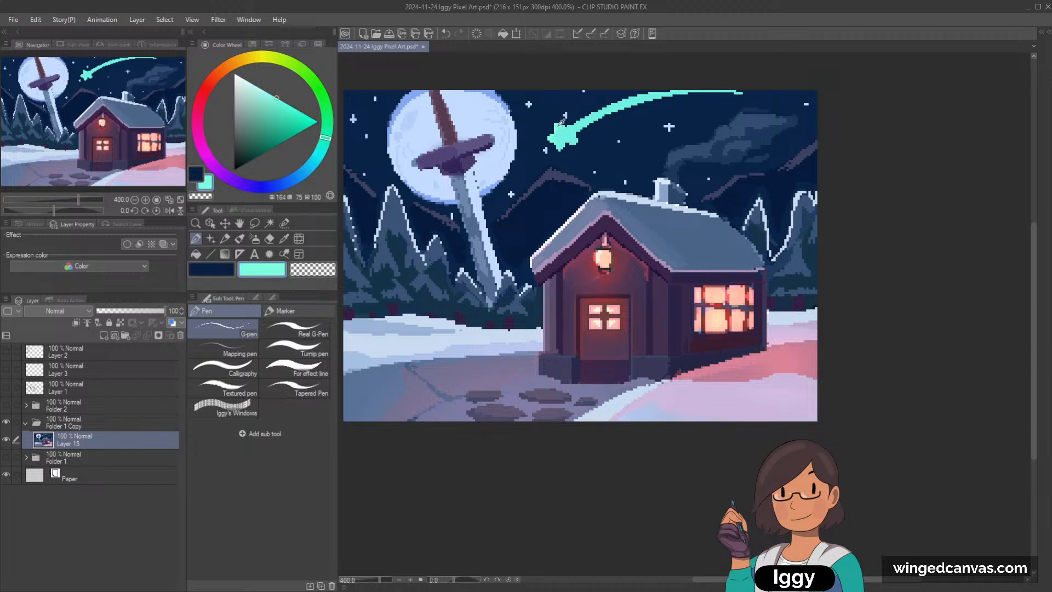
pyautogui.keyDown('alt'); pyautogui.click(570, 140); pyautogui.keyUp('alt')
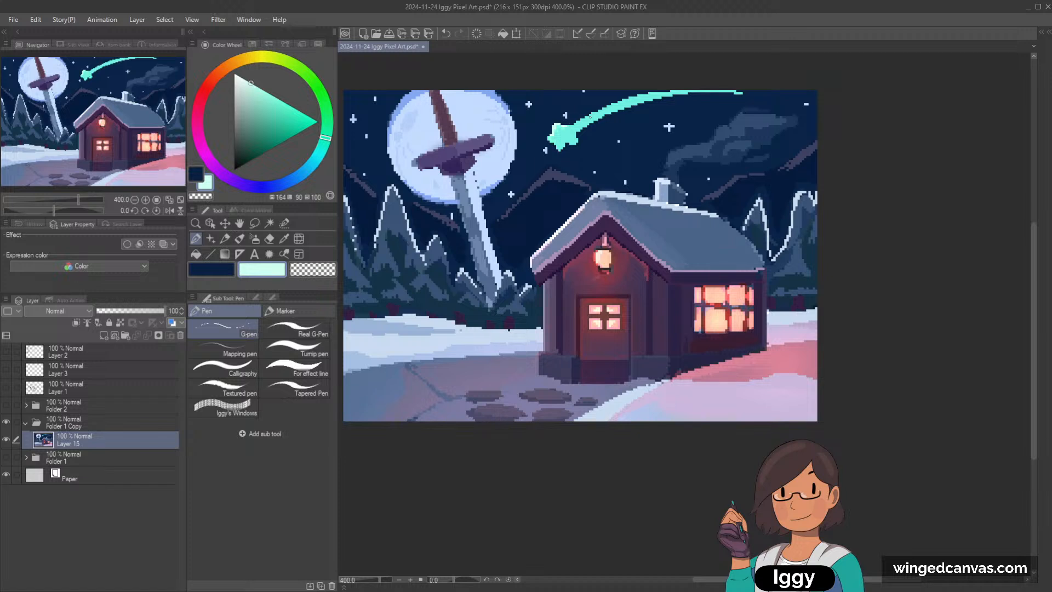
# Step: Undo a trial highlight on the shooting star's trail, and shade the trail in darker teal with the Dot pen marker
pyautogui.moveTo(590, 116); pyautogui.dragTo(655, 94)
pyautogui.hotkey('ctrl', 'z')
pyautogui.keyDown('alt'); pyautogui.click(568, 141); pyautogui.keyUp('alt')
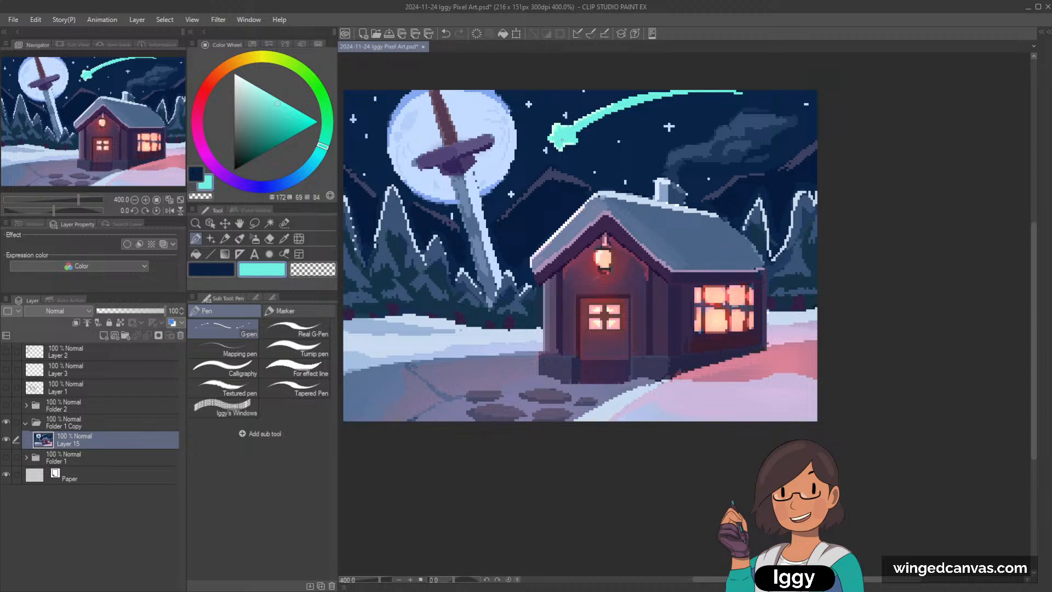
pyautogui.click(314, 158)
pyautogui.click(274, 124)
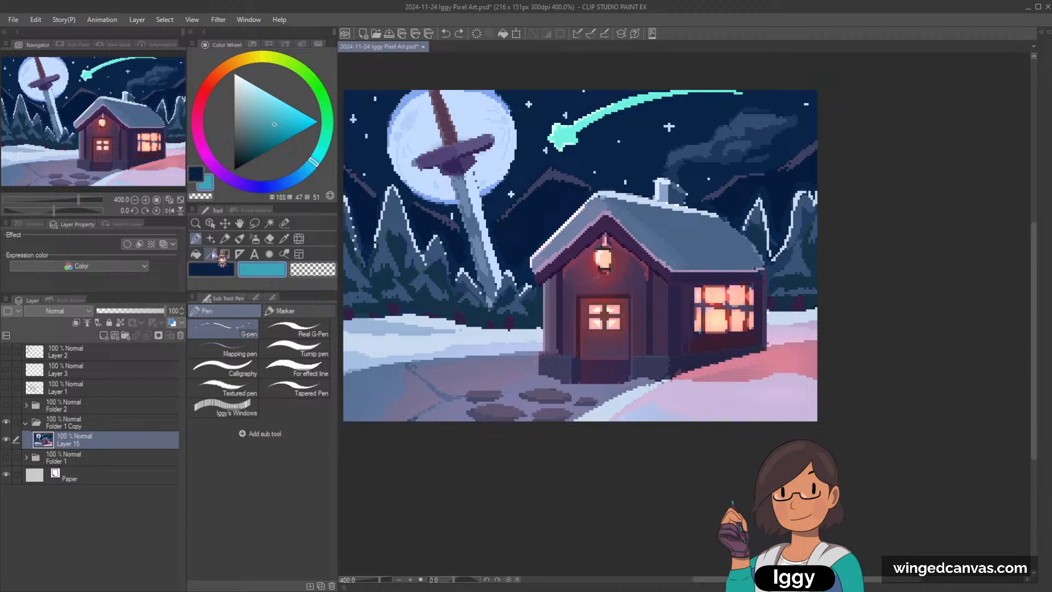
pyautogui.click(285, 312)
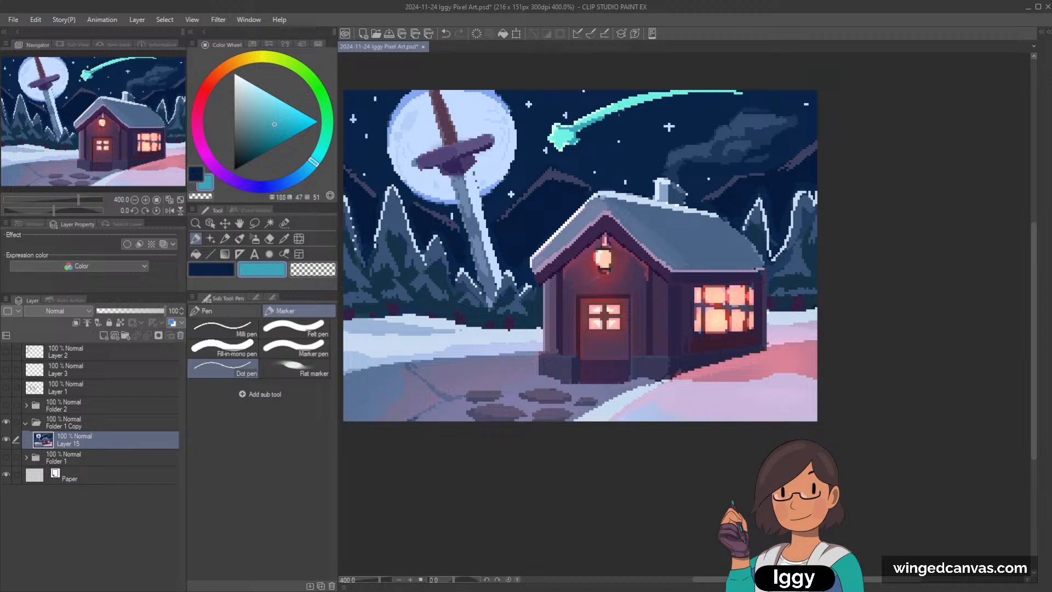
# Step: Sample the pale mint, lighten it further, and paint a highlight along the shooting star's trail
pyautogui.keyDown('alt'); pyautogui.click(557, 127); pyautogui.keyUp('alt')
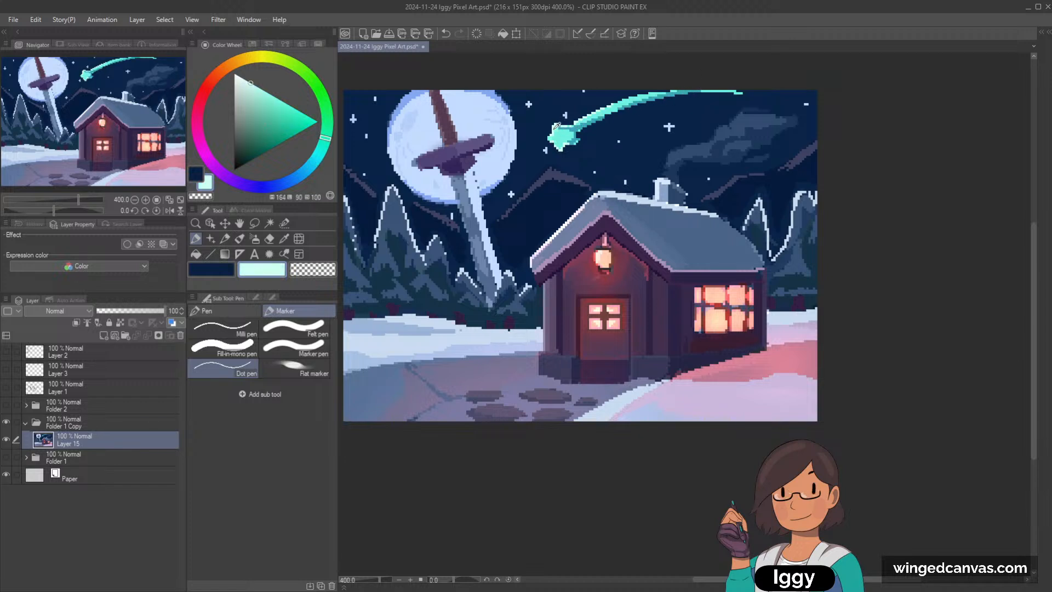
pyautogui.click(244, 79)
pyautogui.moveTo(635, 98); pyautogui.dragTo(663, 91)
pyautogui.scroll(-3, 692, 83)
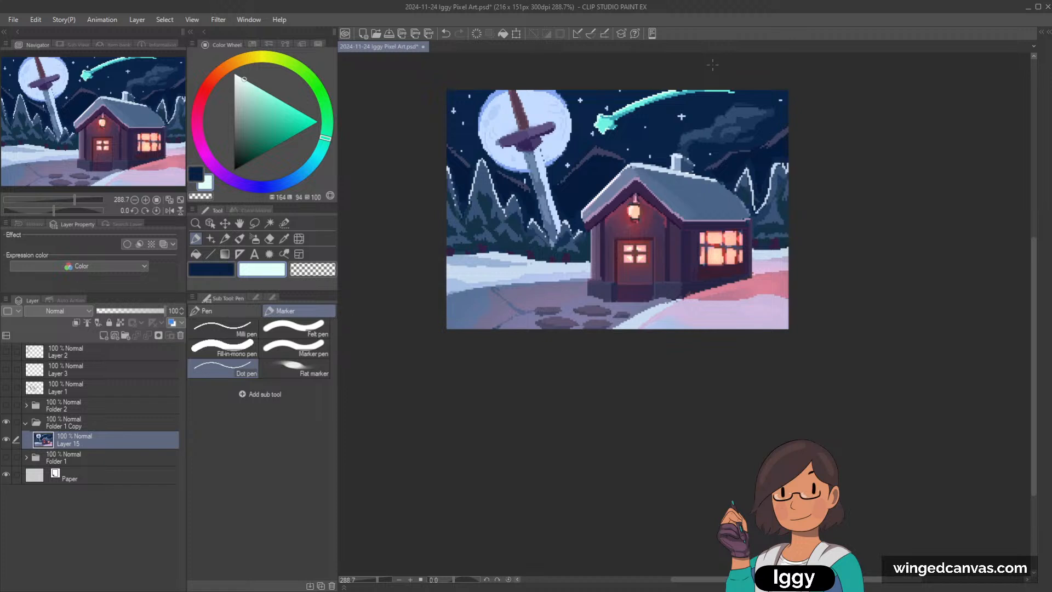
pyautogui.scroll(4, 712, 87)
pyautogui.keyDown('alt'); pyautogui.click(477, 148); pyautogui.keyUp('alt')
pyautogui.scroll(-3, 562, 150)
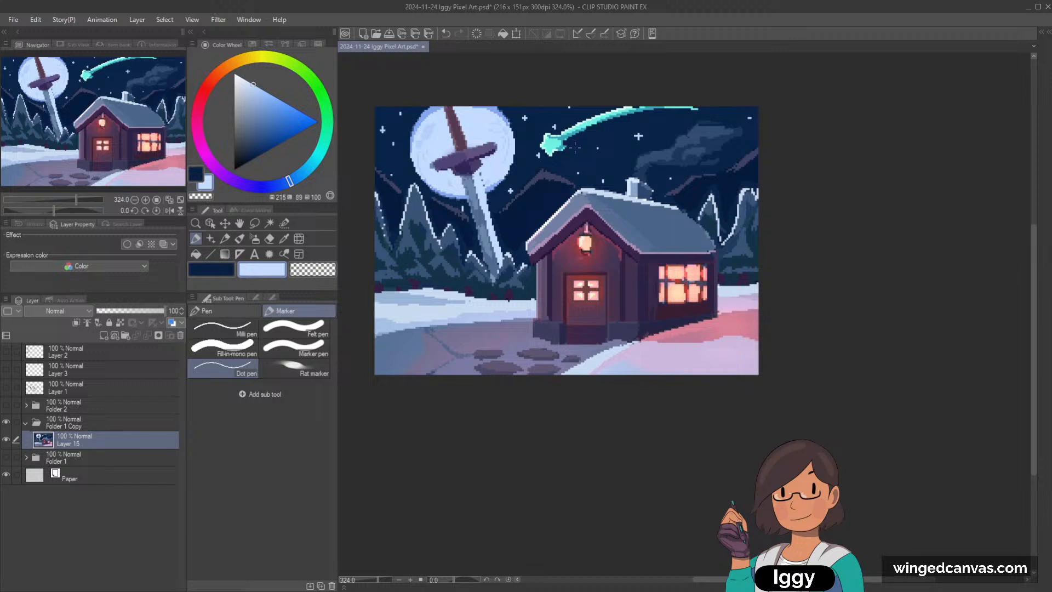
pyautogui.scroll(2, 574, 147)
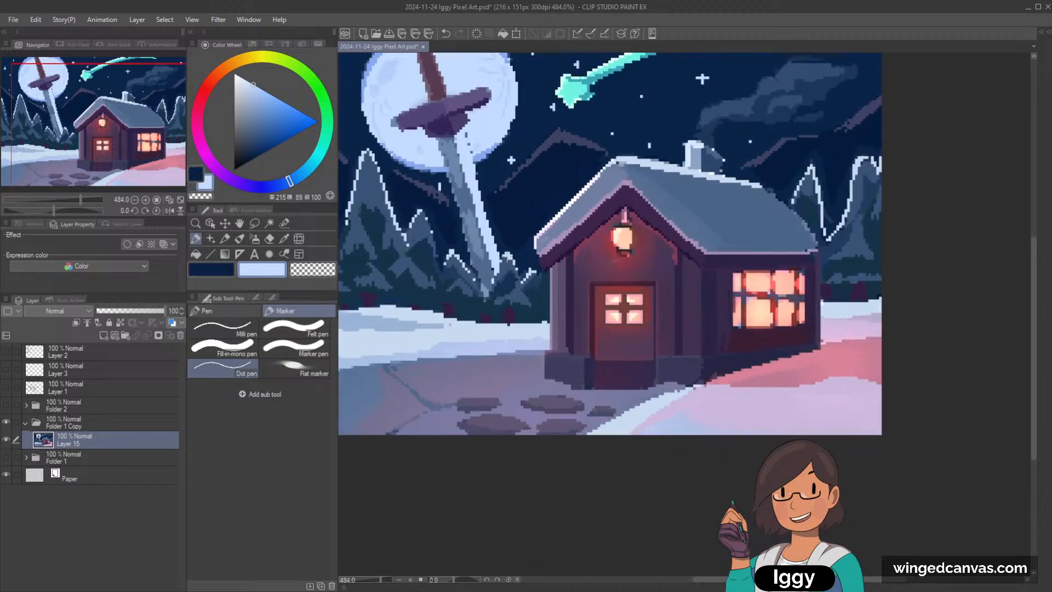
pyautogui.scroll(-1, 493, 165)
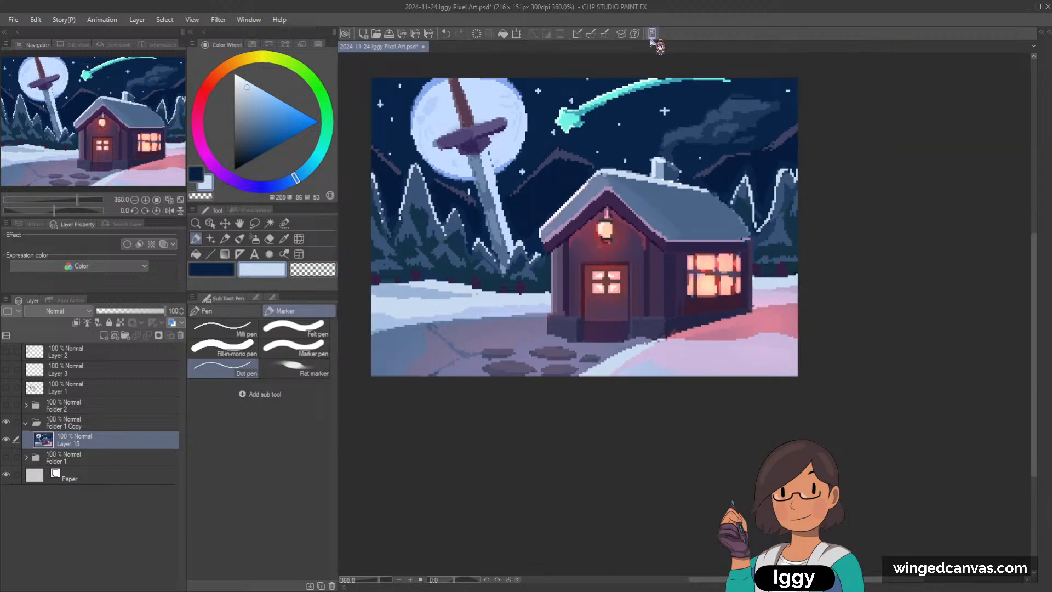
# Step: Refine the shooting star's head with dark teal shading, sky-navy corrections and a pale mint outline
pyautogui.scroll(2, 623, 82)
pyautogui.keyDown('alt'); pyautogui.click(569, 116); pyautogui.keyUp('alt')
pyautogui.scroll(2, 567, 112)
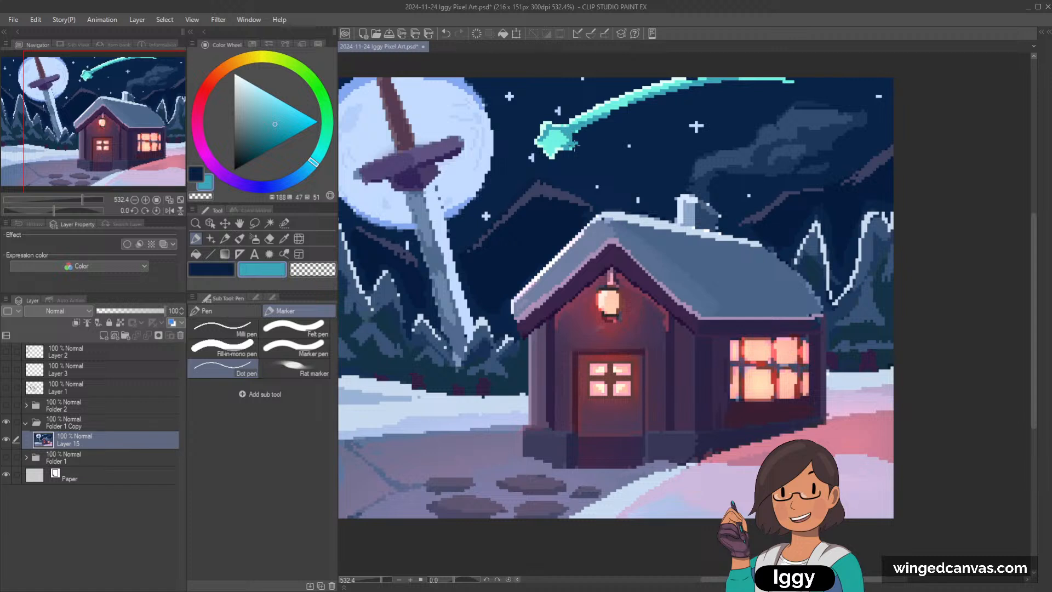
pyautogui.keyDown('alt'); pyautogui.click(577, 146); pyautogui.keyUp('alt')
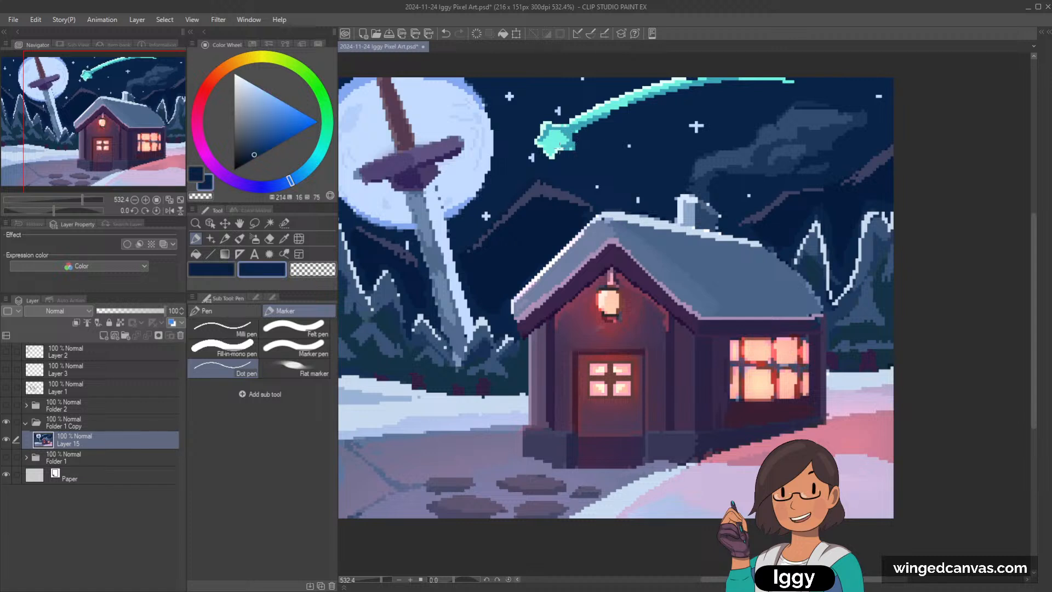
pyautogui.keyDown('alt'); pyautogui.click(559, 147); pyautogui.keyUp('alt')
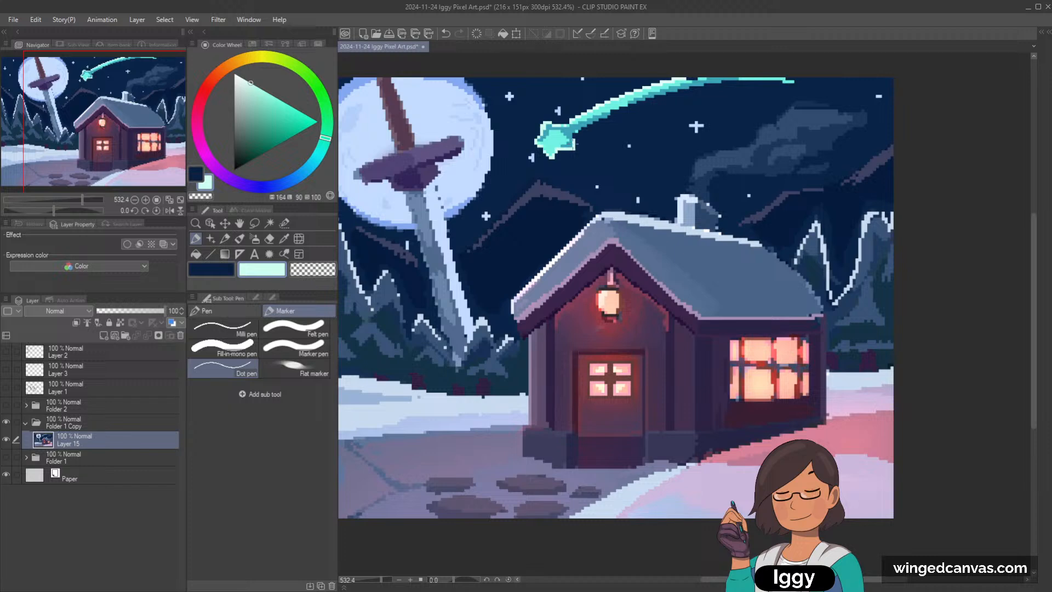
pyautogui.scroll(-1, 573, 137)
pyautogui.scroll(-1, 604, 97)
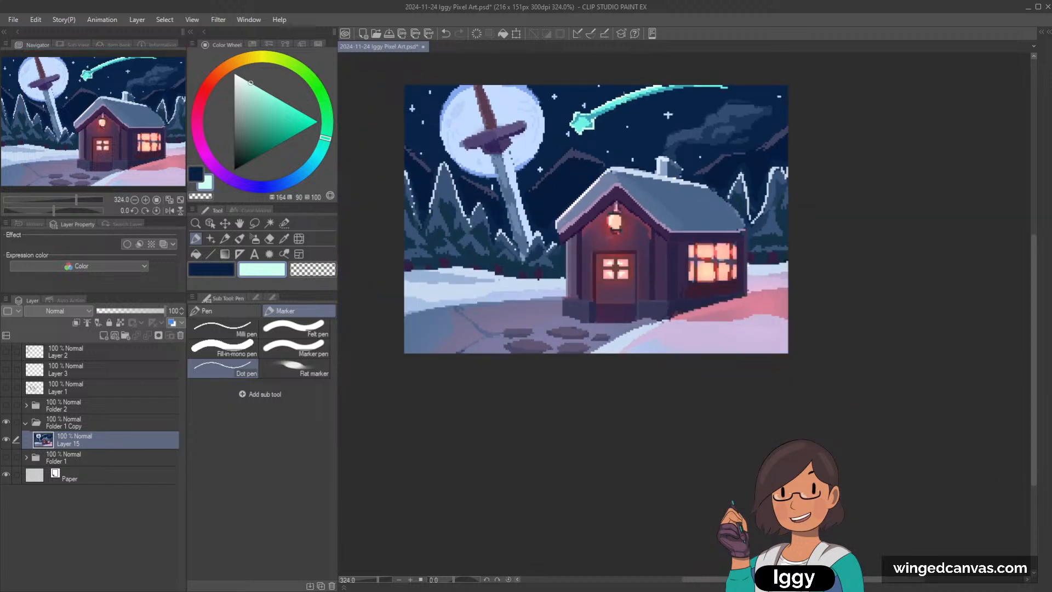
# Step: Sample the dark teal and extend the shading along the lower edge of the shooting star's trail
pyautogui.scroll(7, 598, 115)
pyautogui.keyDown('alt'); pyautogui.click(592, 116); pyautogui.keyUp('alt')
pyautogui.click(595, 111)
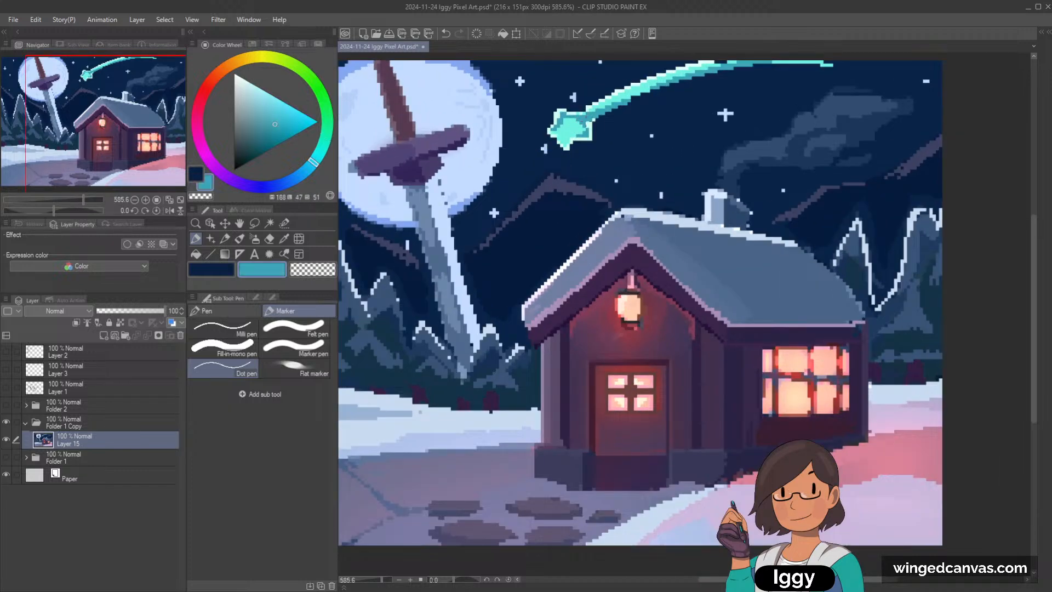
pyautogui.moveTo(592, 119)
pyautogui.mouseDown()
pyautogui.moveTo(690, 83)
pyautogui.moveTo(625, 107)
pyautogui.moveTo(675, 87)
pyautogui.moveTo(642, 89)
pyautogui.moveTo(701, 77)
pyautogui.mouseUp()
pyautogui.scroll(-6, 792, 115)
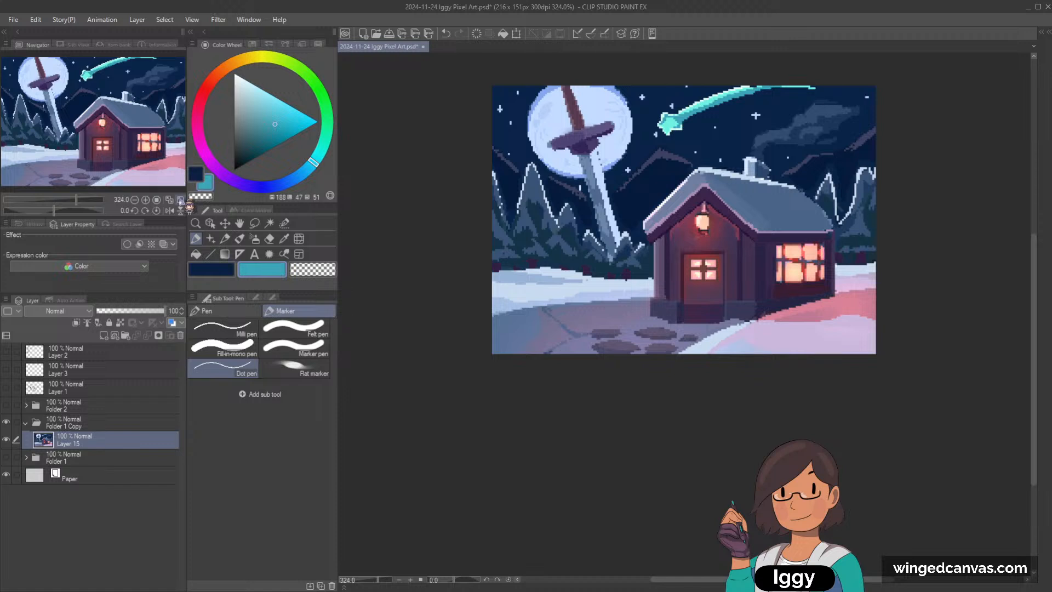
pyautogui.click(156, 200)
pyautogui.scroll(3, 693, 346)
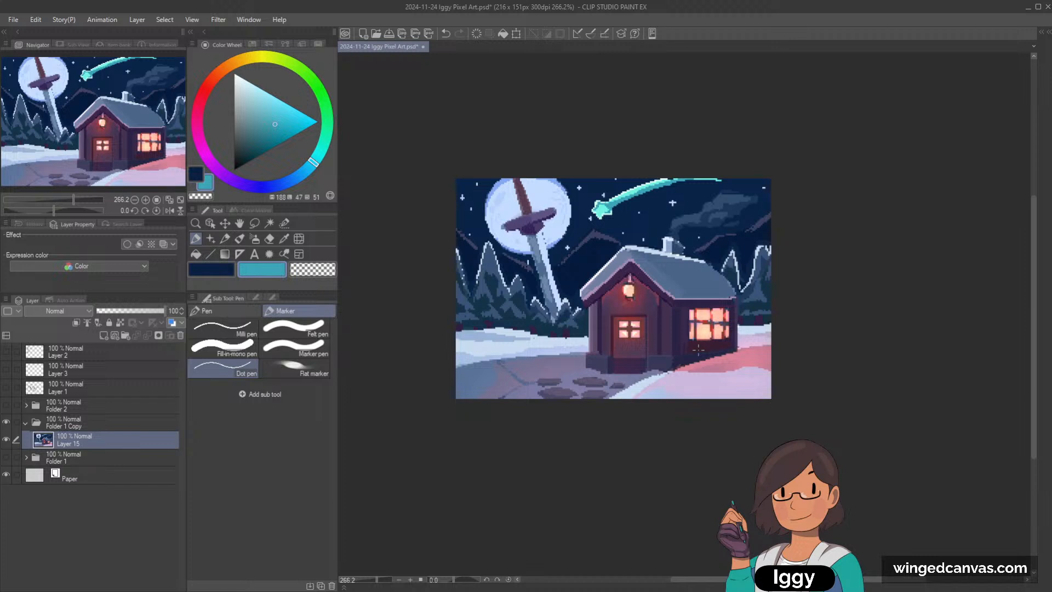
# Step: Pick a muted blue-purple and paint it over the far mountain between the sword and the cottage roof
pyautogui.scroll(2, 698, 349)
pyautogui.keyDown('alt'); pyautogui.click(439, 215); pyautogui.keyUp('alt')
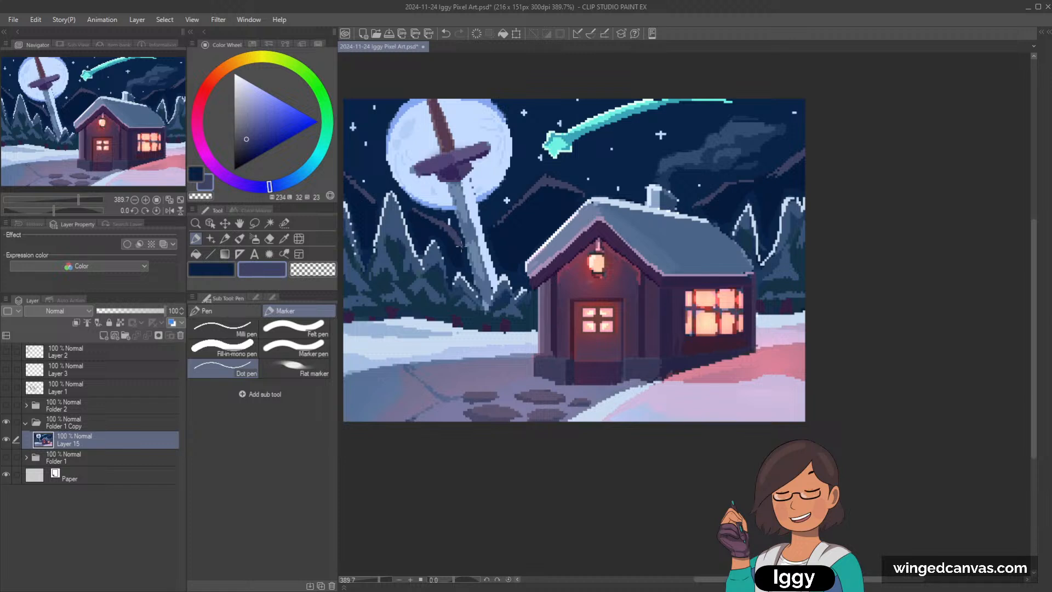
pyautogui.moveTo(461, 232); pyautogui.dragTo(464, 249)
pyautogui.hotkey('ctrl', 'z')
pyautogui.moveTo(500, 225); pyautogui.dragTo(548, 189)
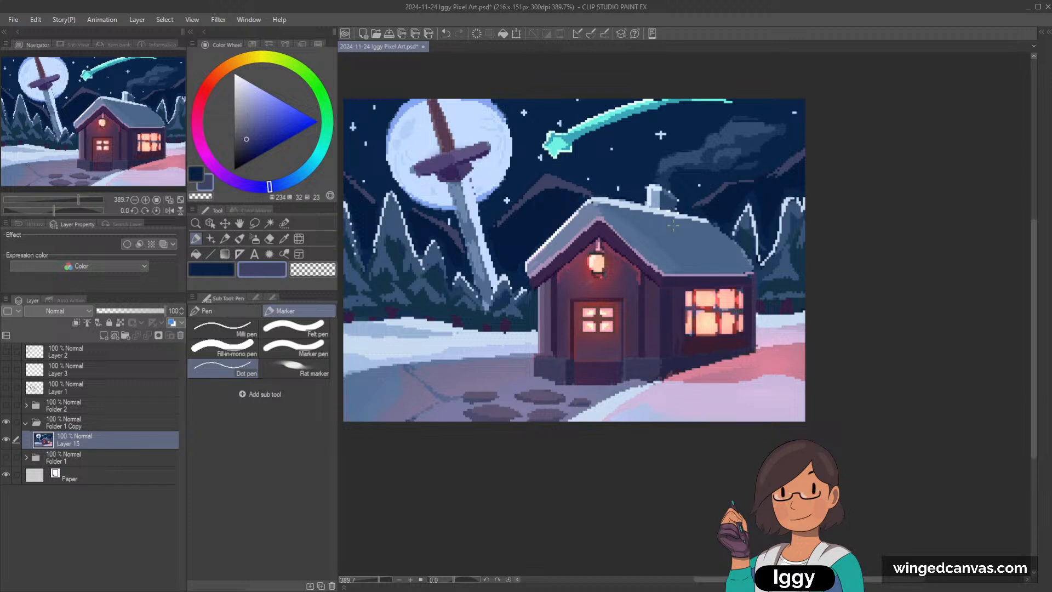
# Step: Sample the sky navy and the mountain's muted blue-purple to touch up the far mountain's peak between the sword and the cottage roof
pyautogui.keyDown('alt'); pyautogui.click(576, 196); pyautogui.keyUp('alt')
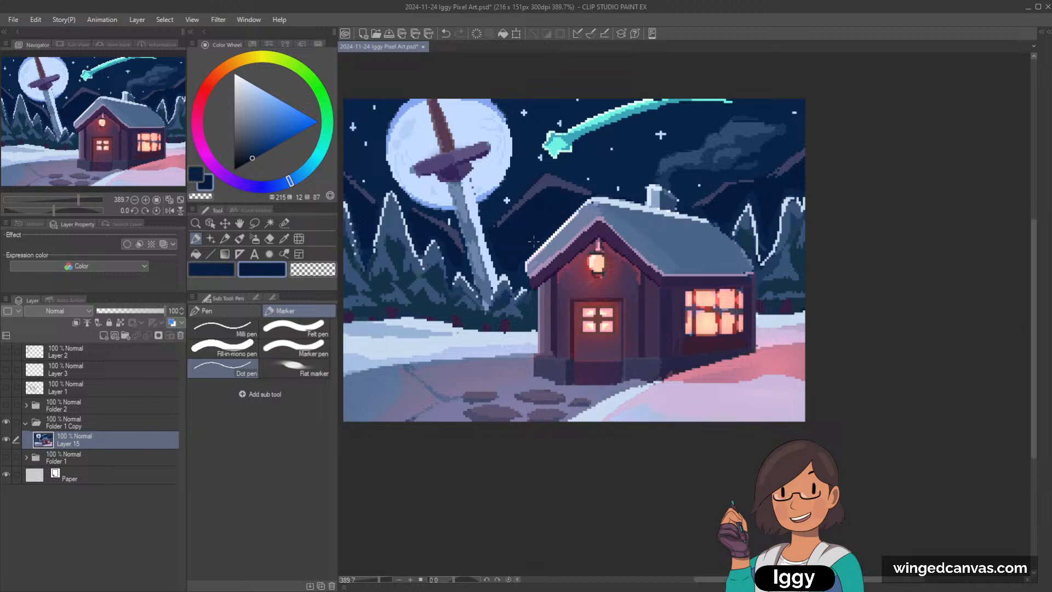
pyautogui.keyDown('alt'); pyautogui.click(520, 186); pyautogui.keyUp('alt')
pyautogui.keyDown('alt'); pyautogui.click(543, 181); pyautogui.keyUp('alt')
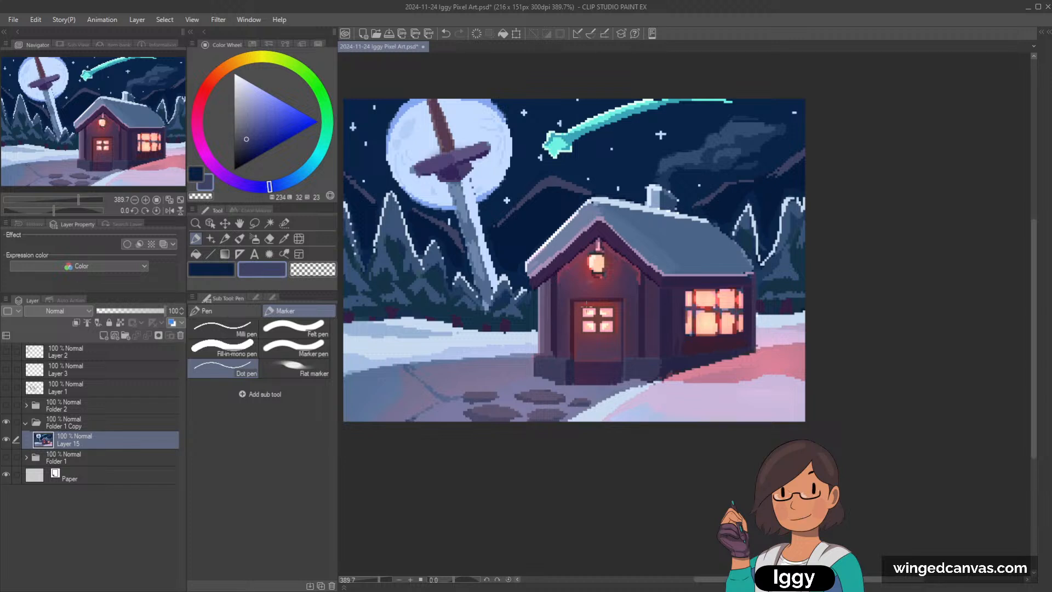
# Step: Sample the muted purple from the path beside the cottage, and review the whole painting at 100% and enlarged
pyautogui.keyDown('alt'); pyautogui.click(540, 380); pyautogui.keyUp('alt')
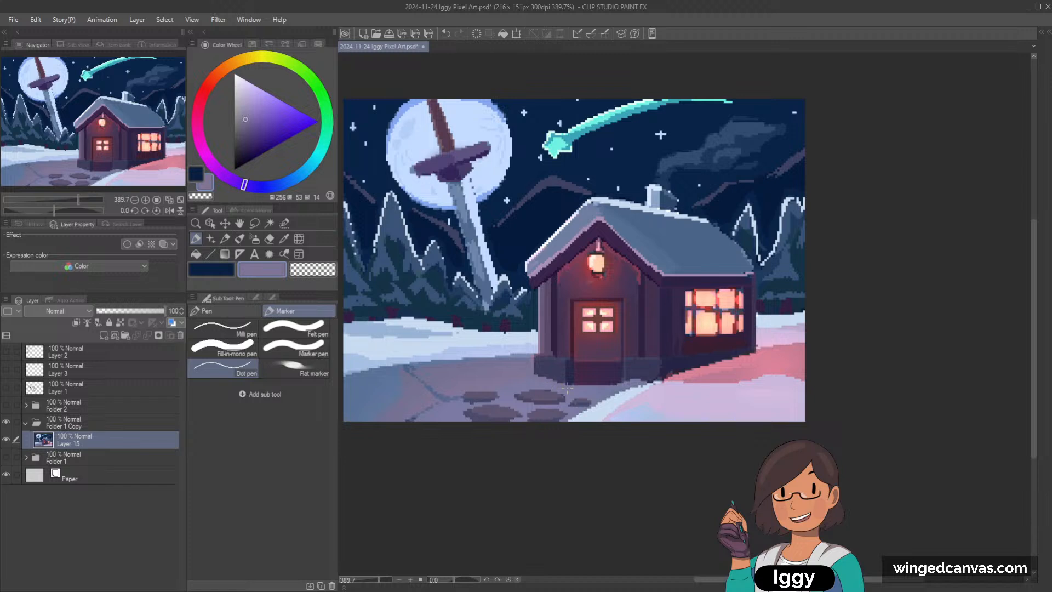
pyautogui.click(180, 200)
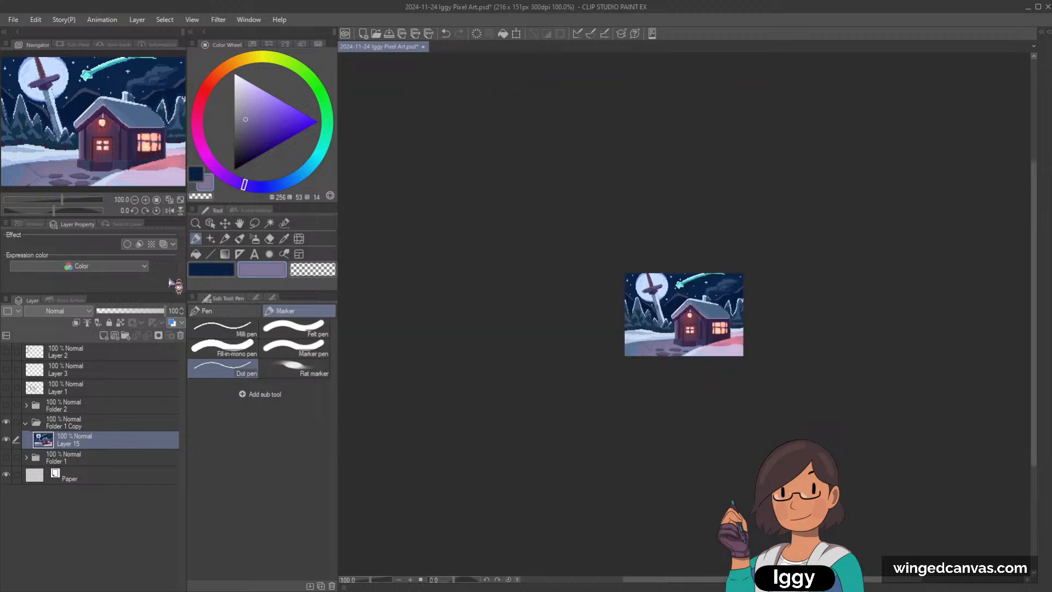
pyautogui.click(196, 223)
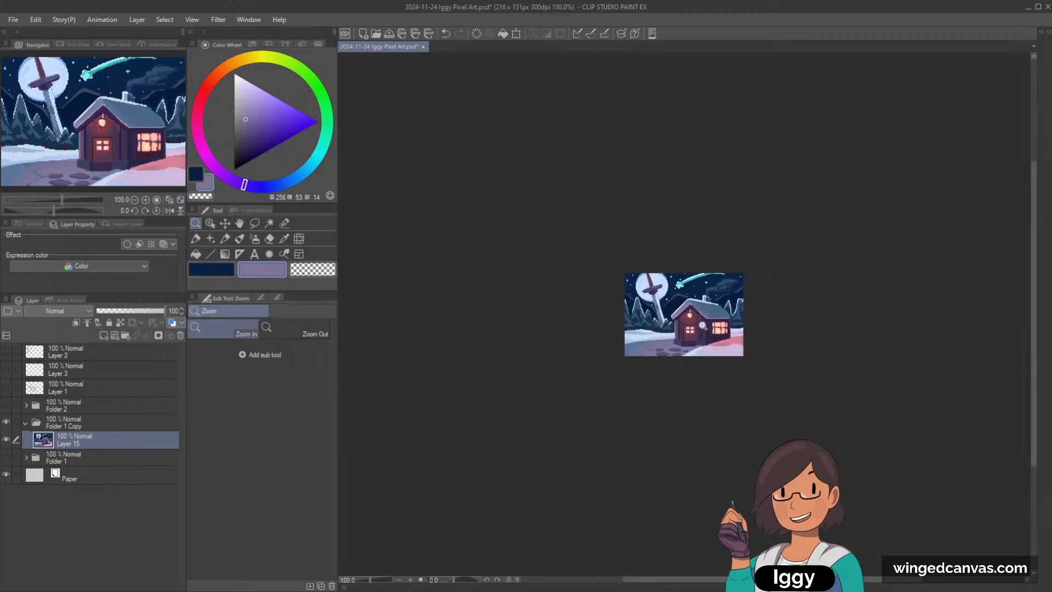
pyautogui.moveTo(704, 326); pyautogui.dragTo(727, 323)
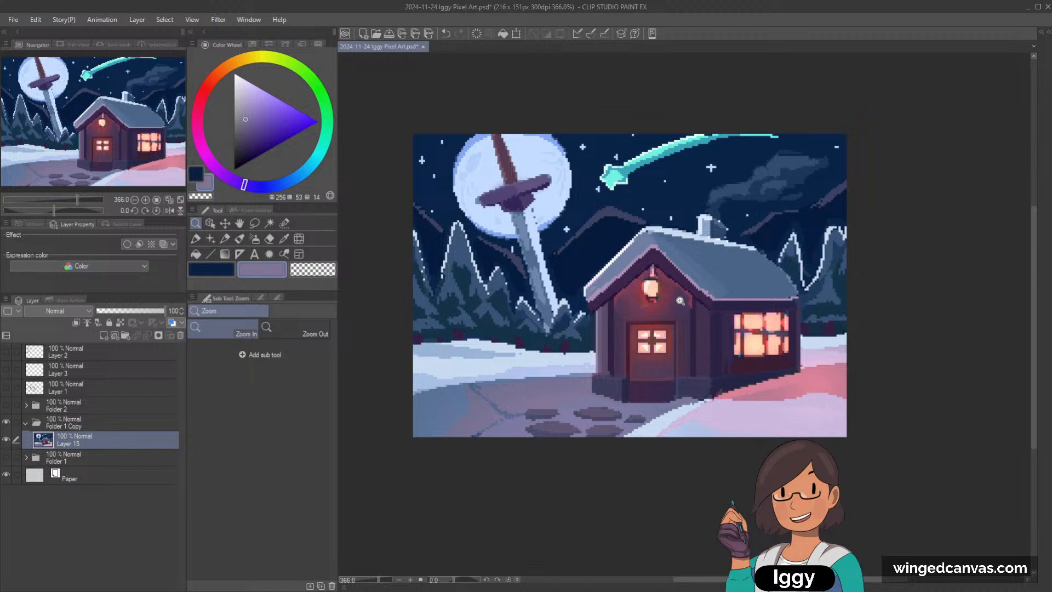